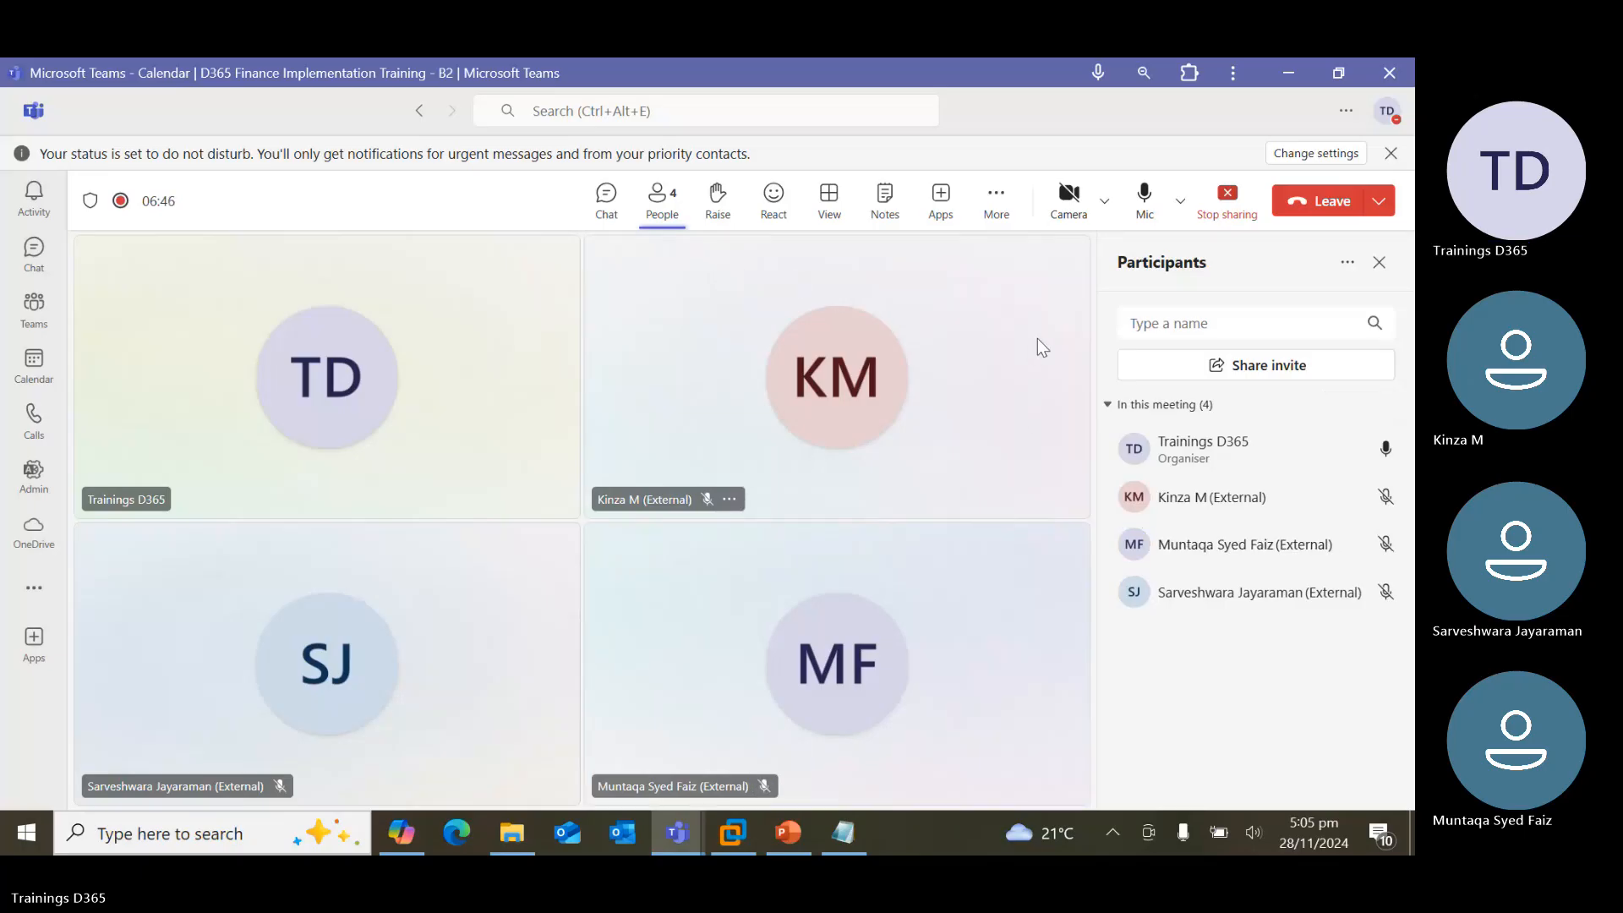
Switch to temp.txt in Notepad and highlight the five process steps listed under PO Scenario - 1
{"action": "mouse_move", "coordinate": [789, 843]}
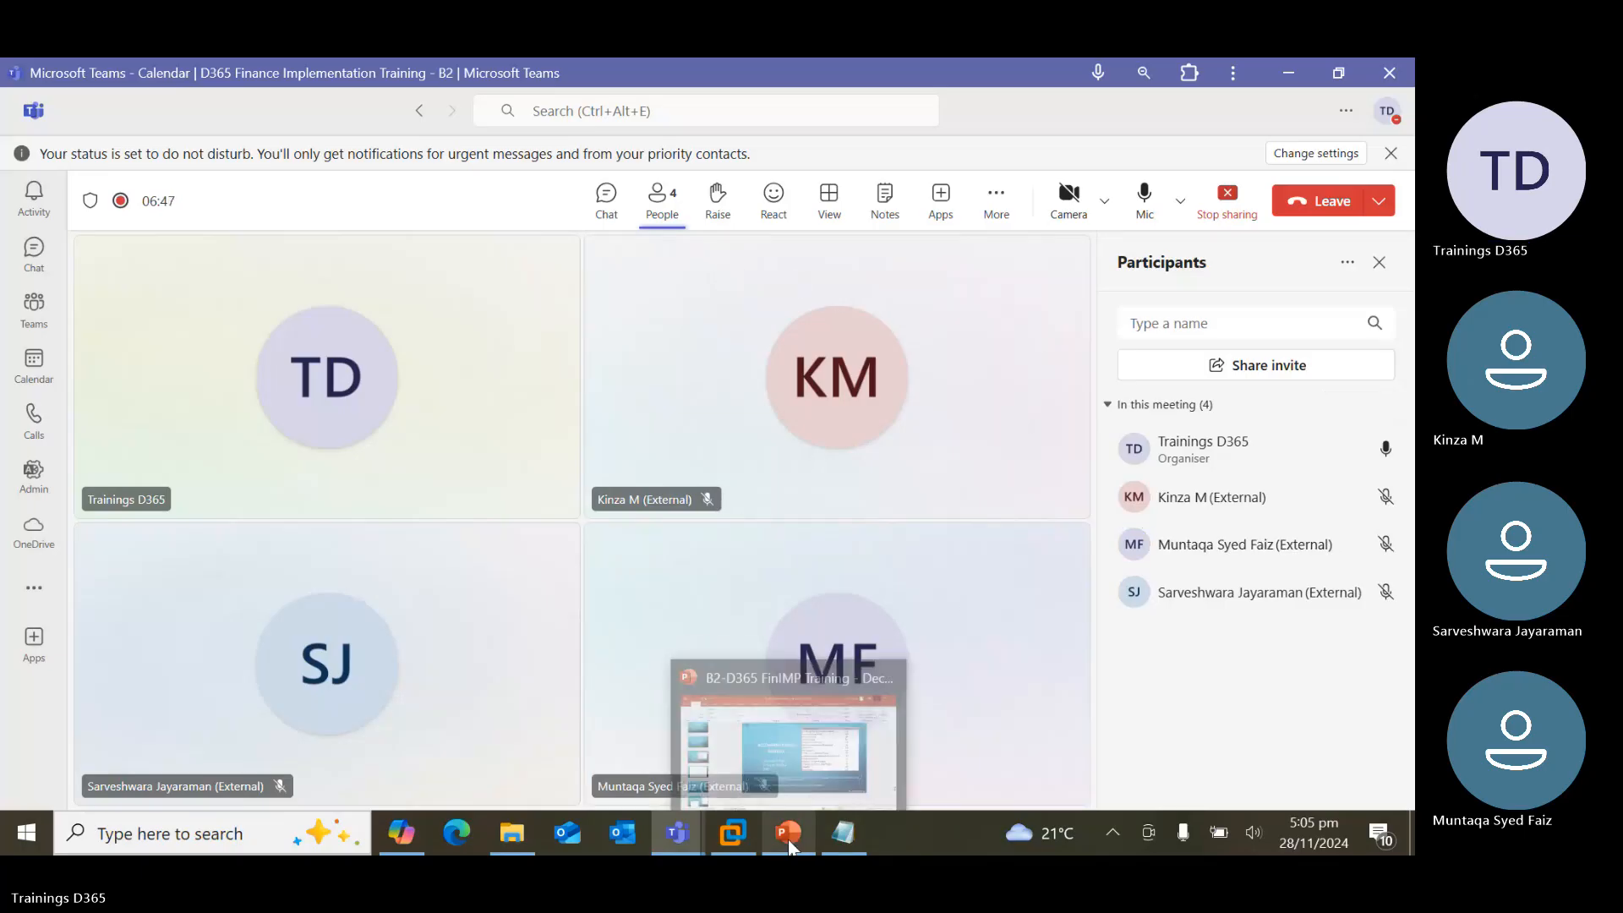
{"action": "mouse_move", "coordinate": [837, 836]}
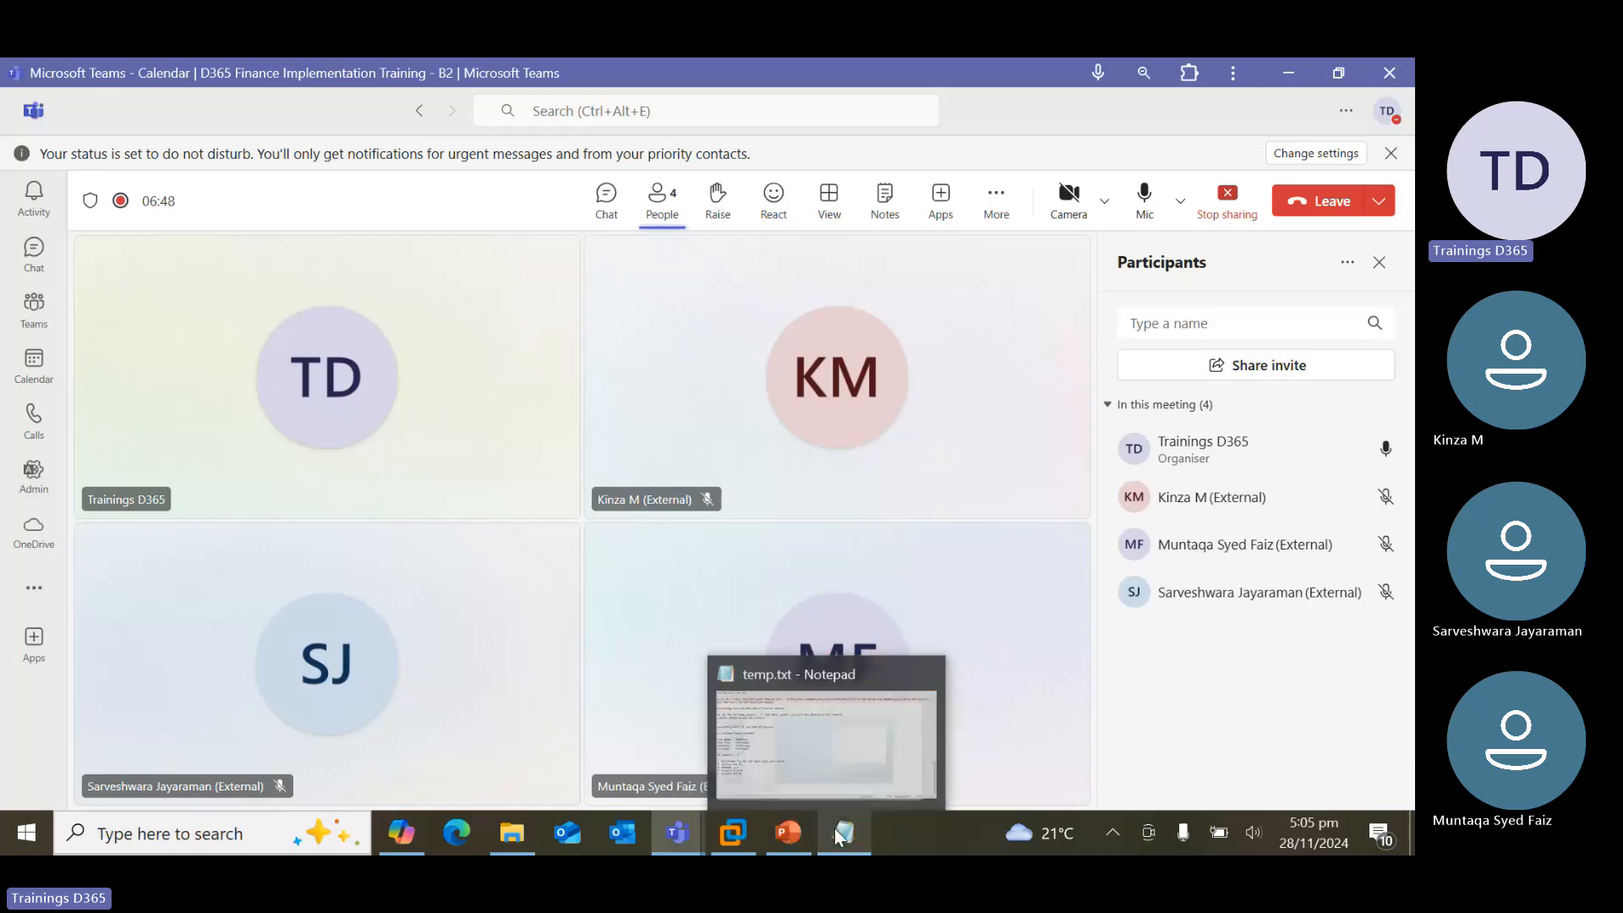
{"action": "left_click", "coordinate": [837, 835]}
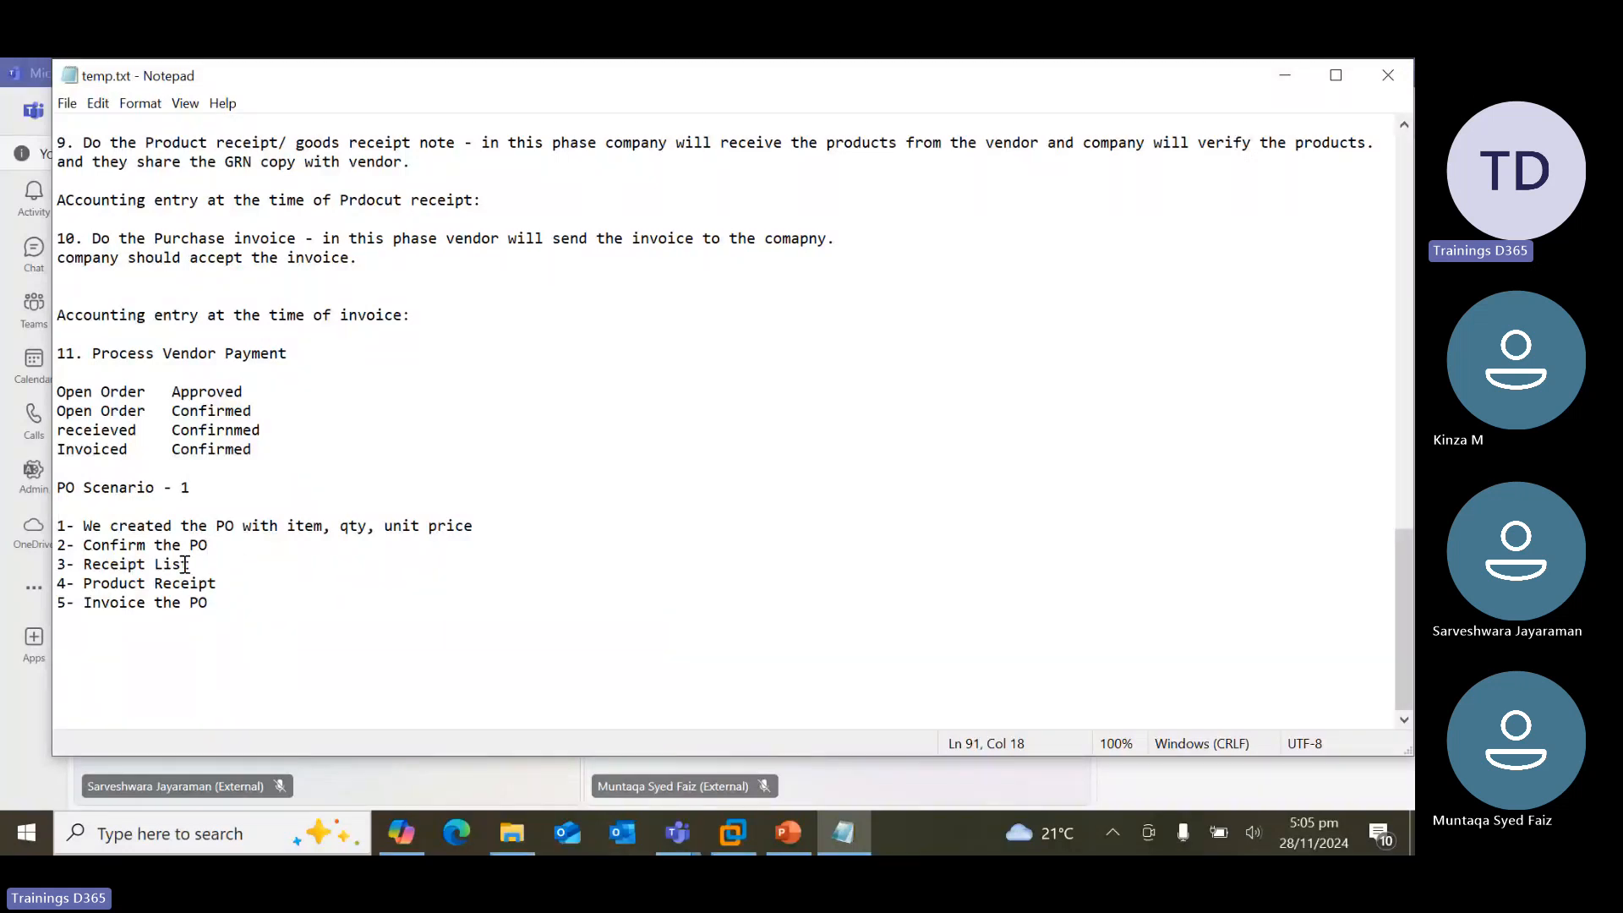
{"action": "left_click_drag", "start_coordinate": [225, 604], "coordinate": [30, 533]}
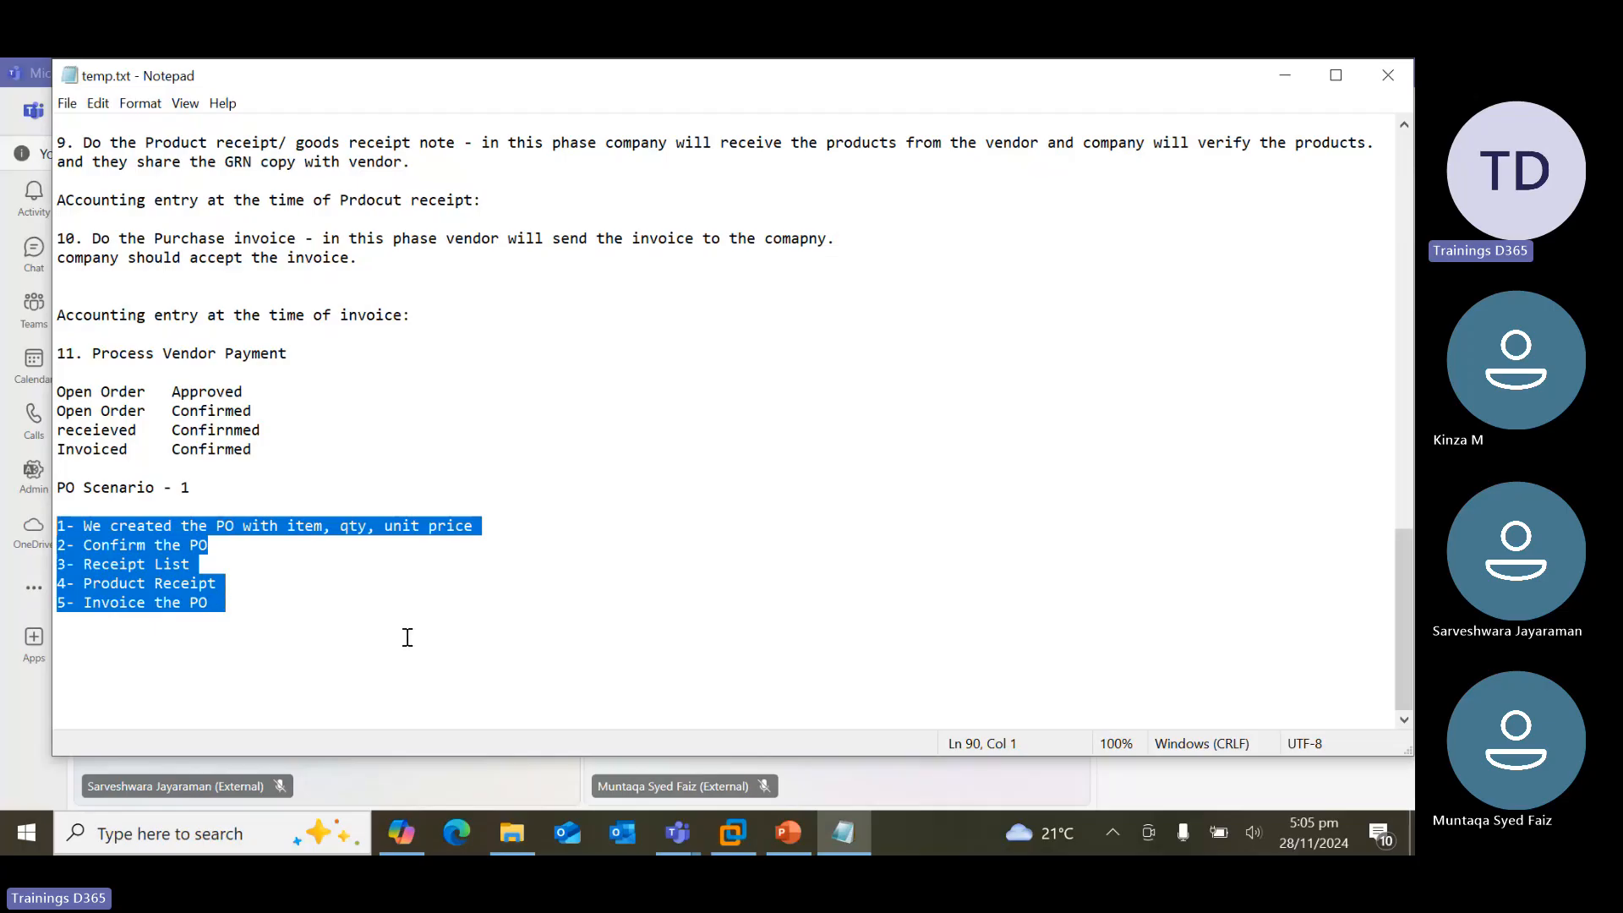
Switch to Finance and Operations in the D365 virtual machine and review the invoices and balance of vendor Alpha Metals Ltd
{"action": "left_click", "coordinate": [729, 837]}
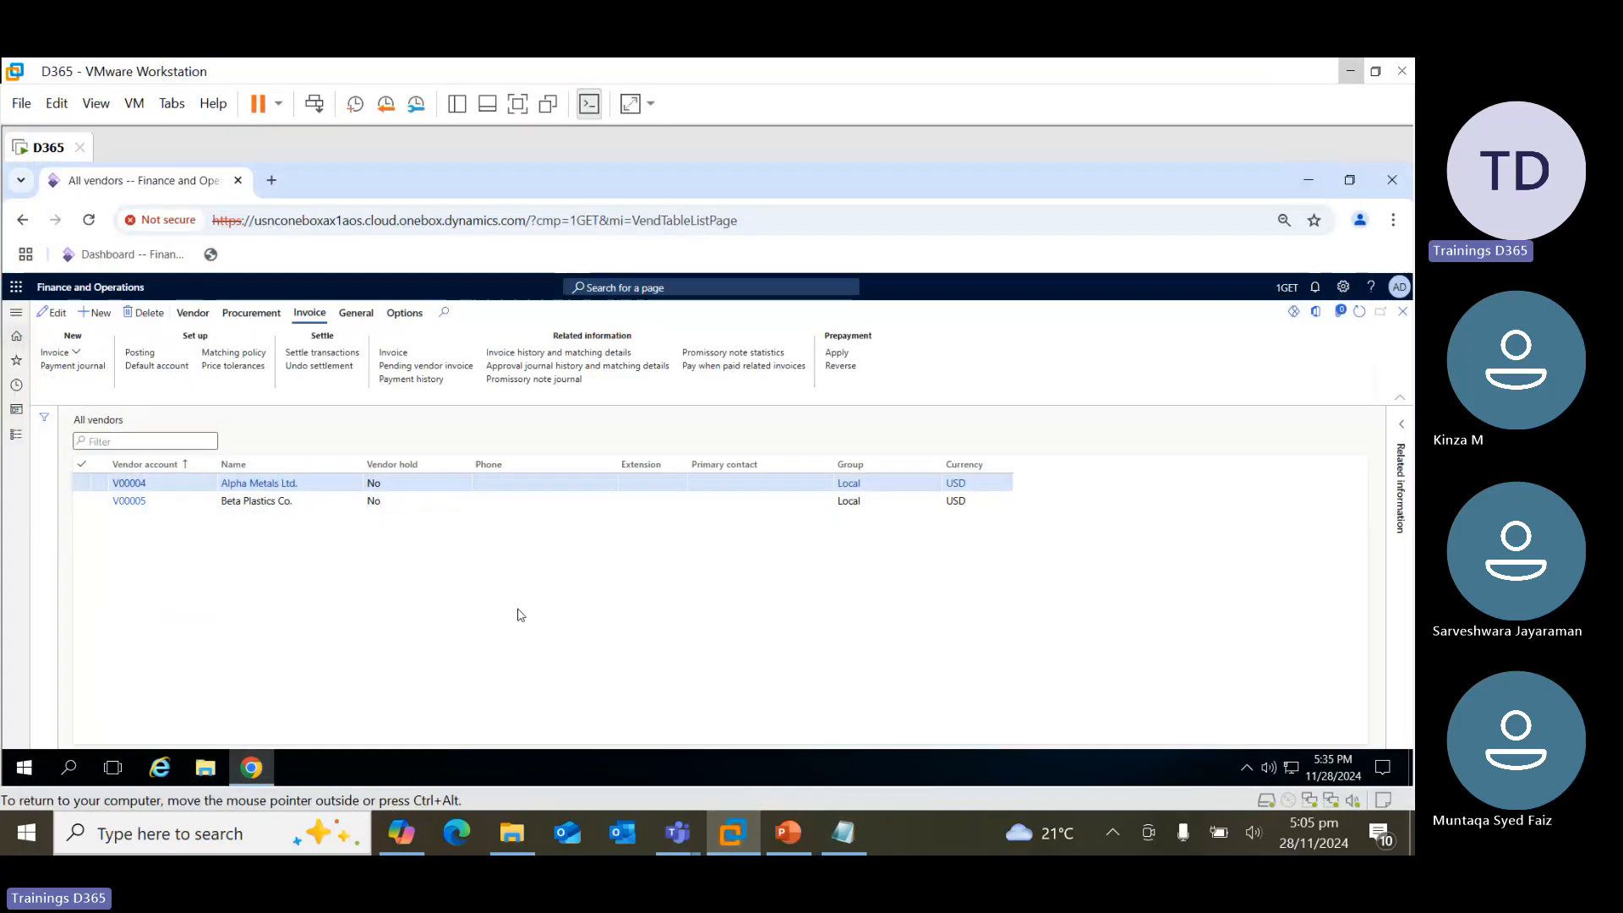
{"action": "left_click", "coordinate": [83, 484]}
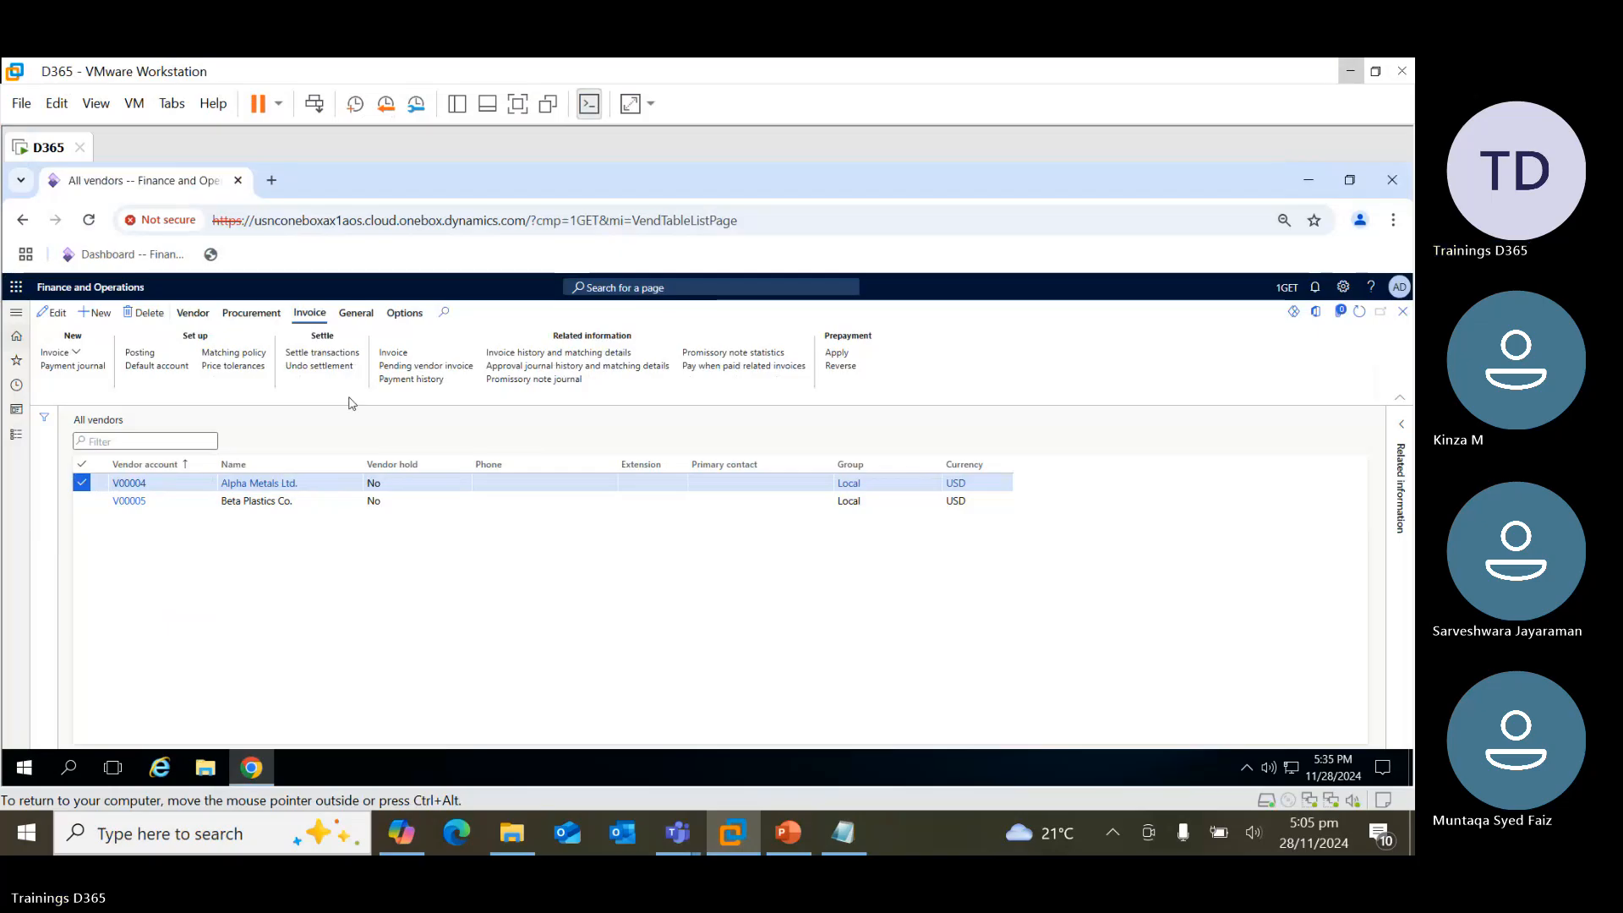
{"action": "left_click", "coordinate": [190, 317]}
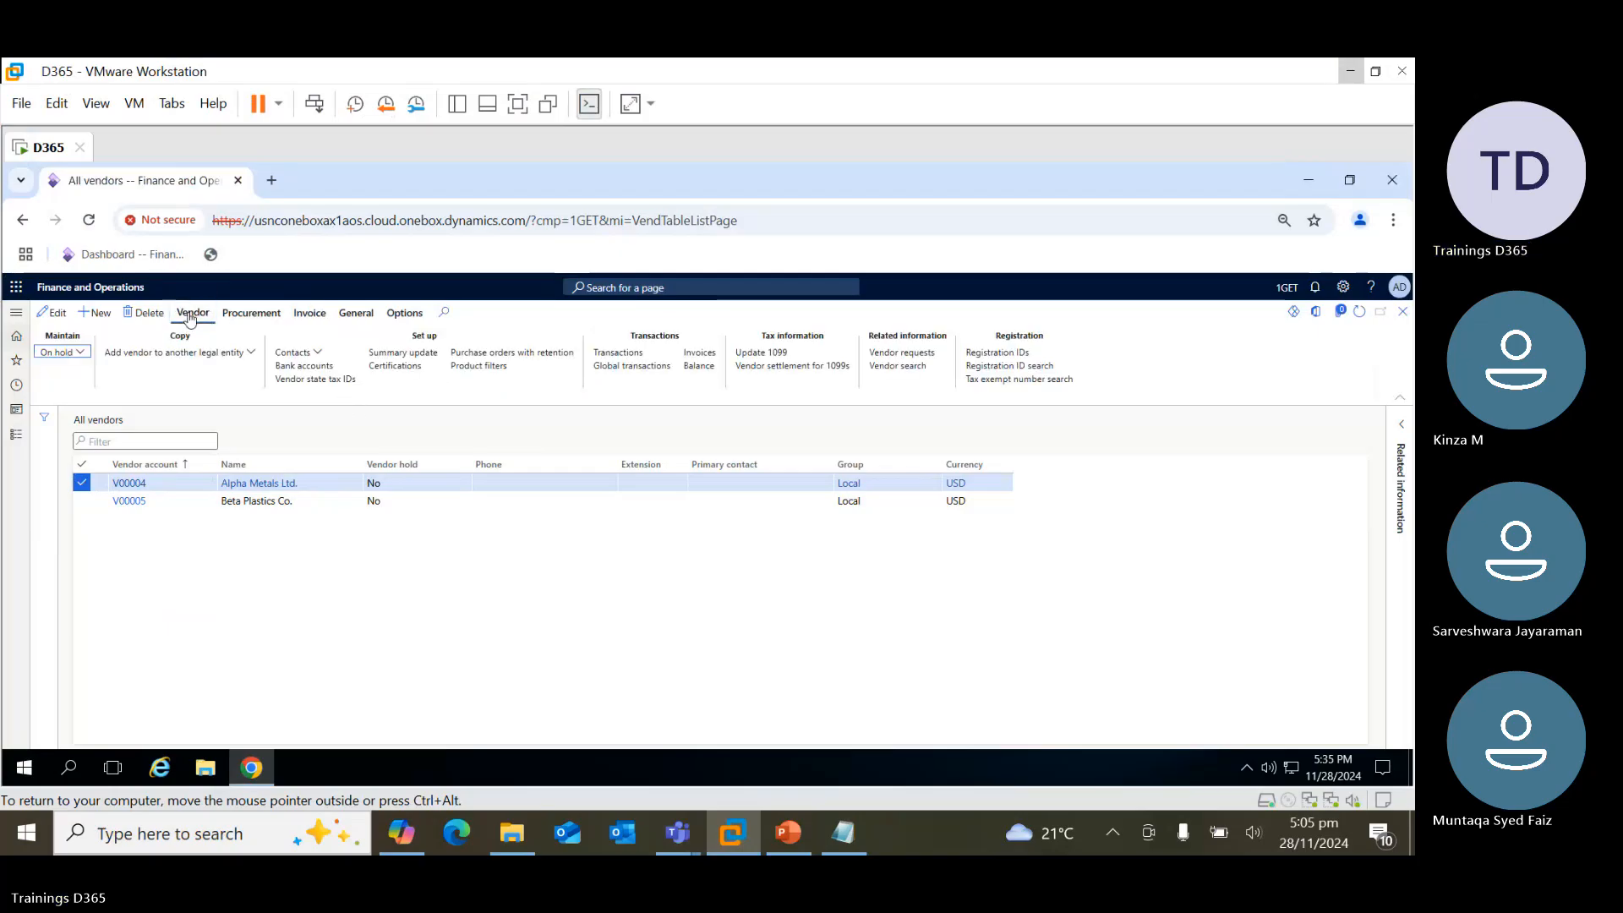
{"action": "left_click", "coordinate": [698, 365]}
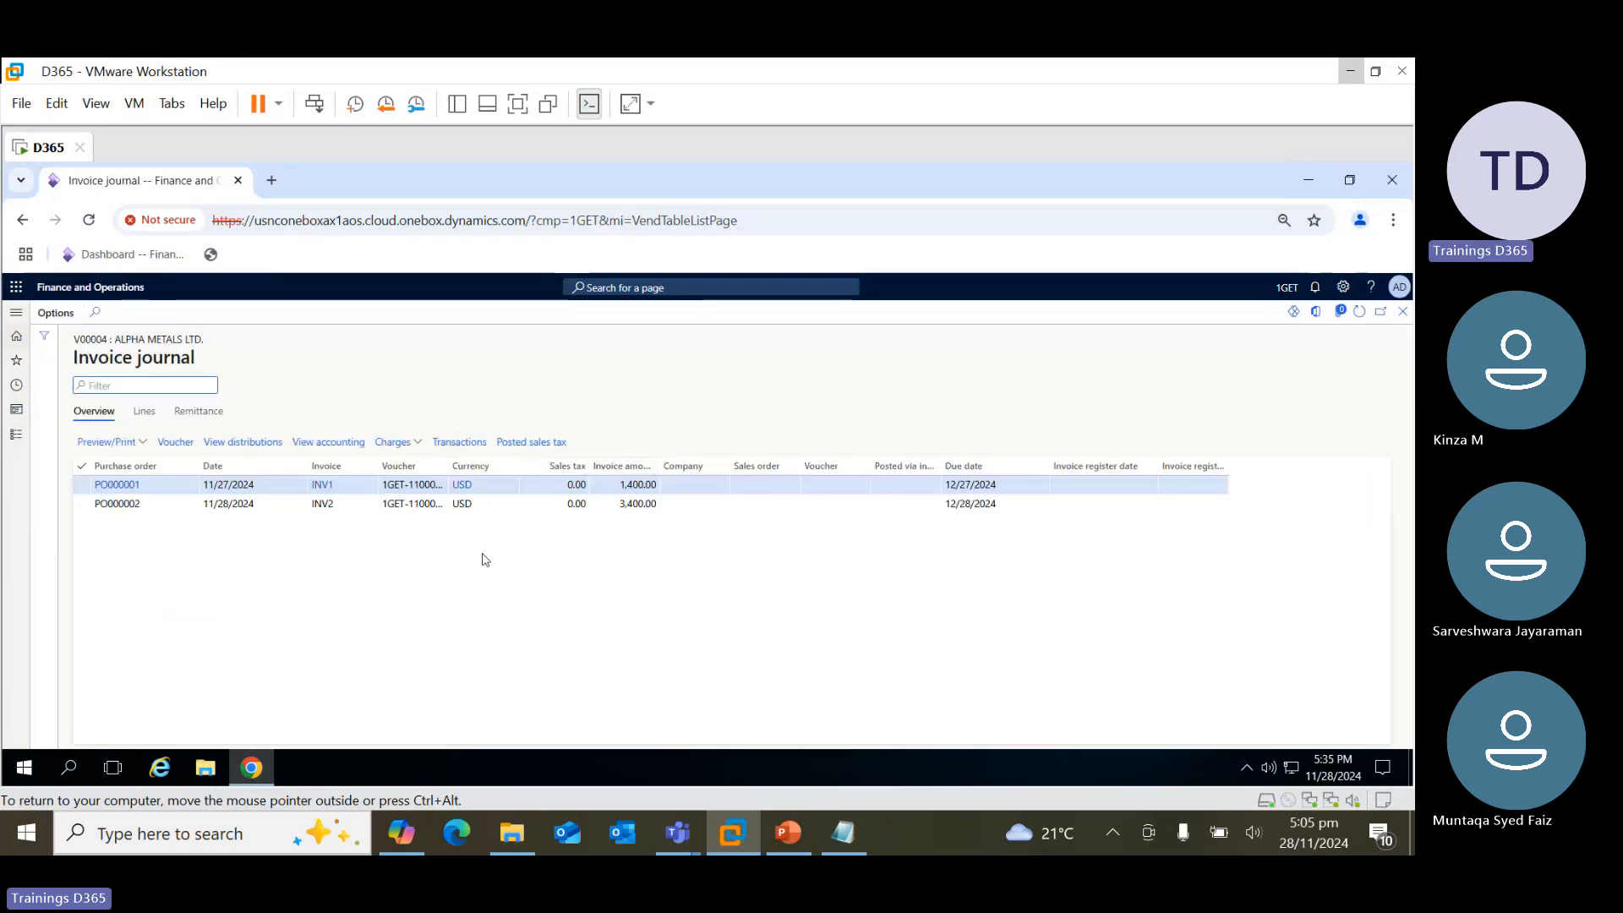
{"action": "left_click", "coordinate": [1404, 314]}
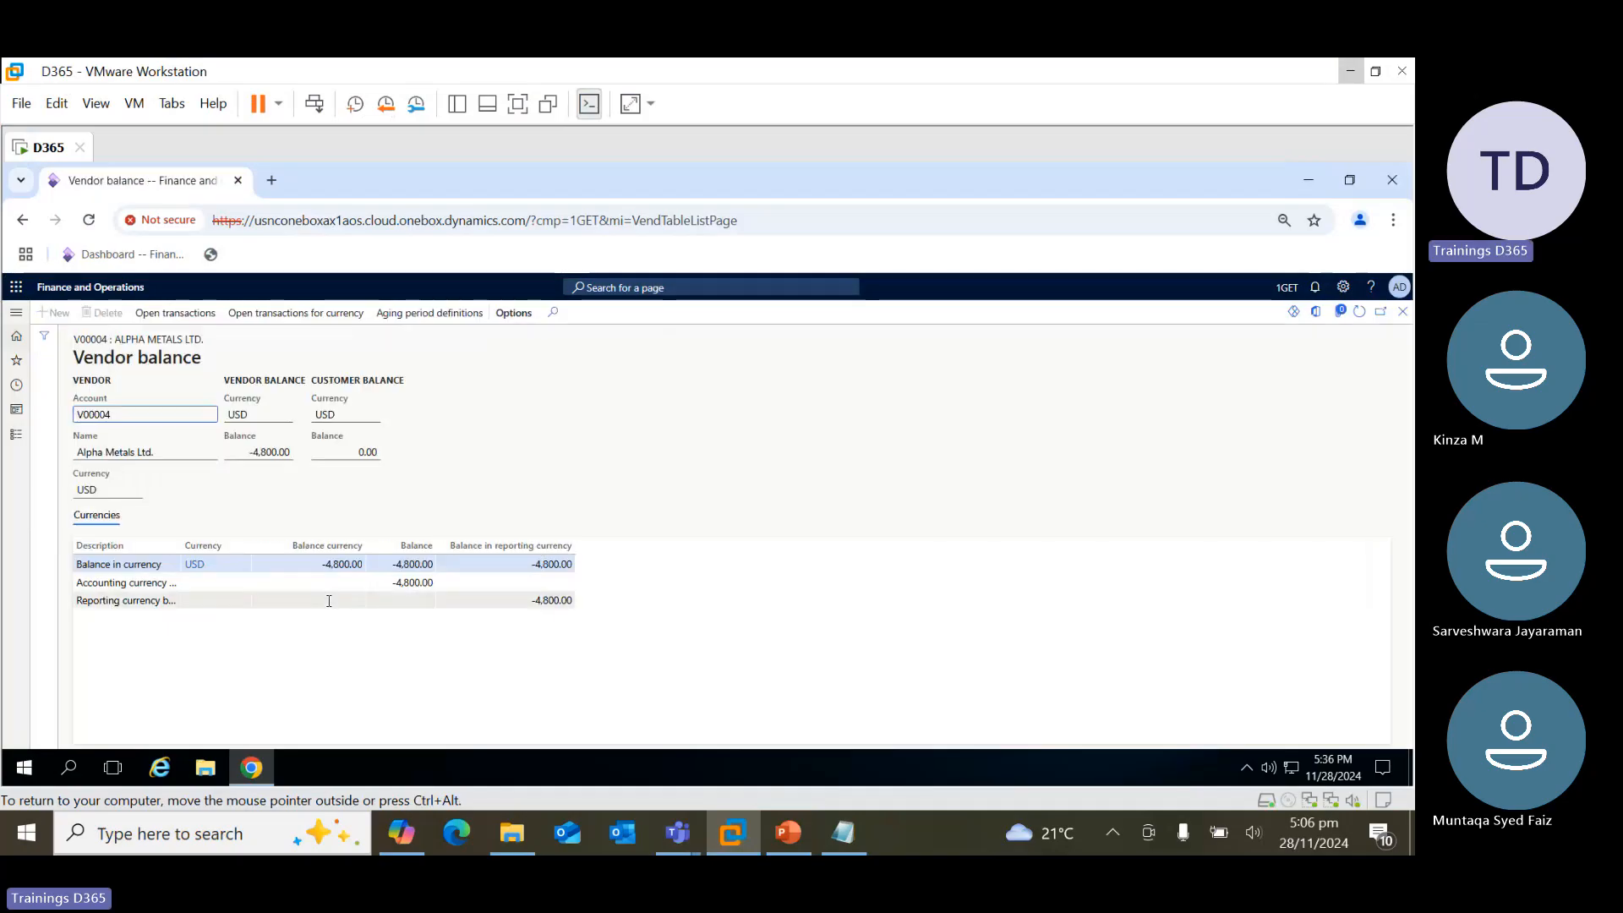
{"action": "left_click", "coordinate": [1402, 314]}
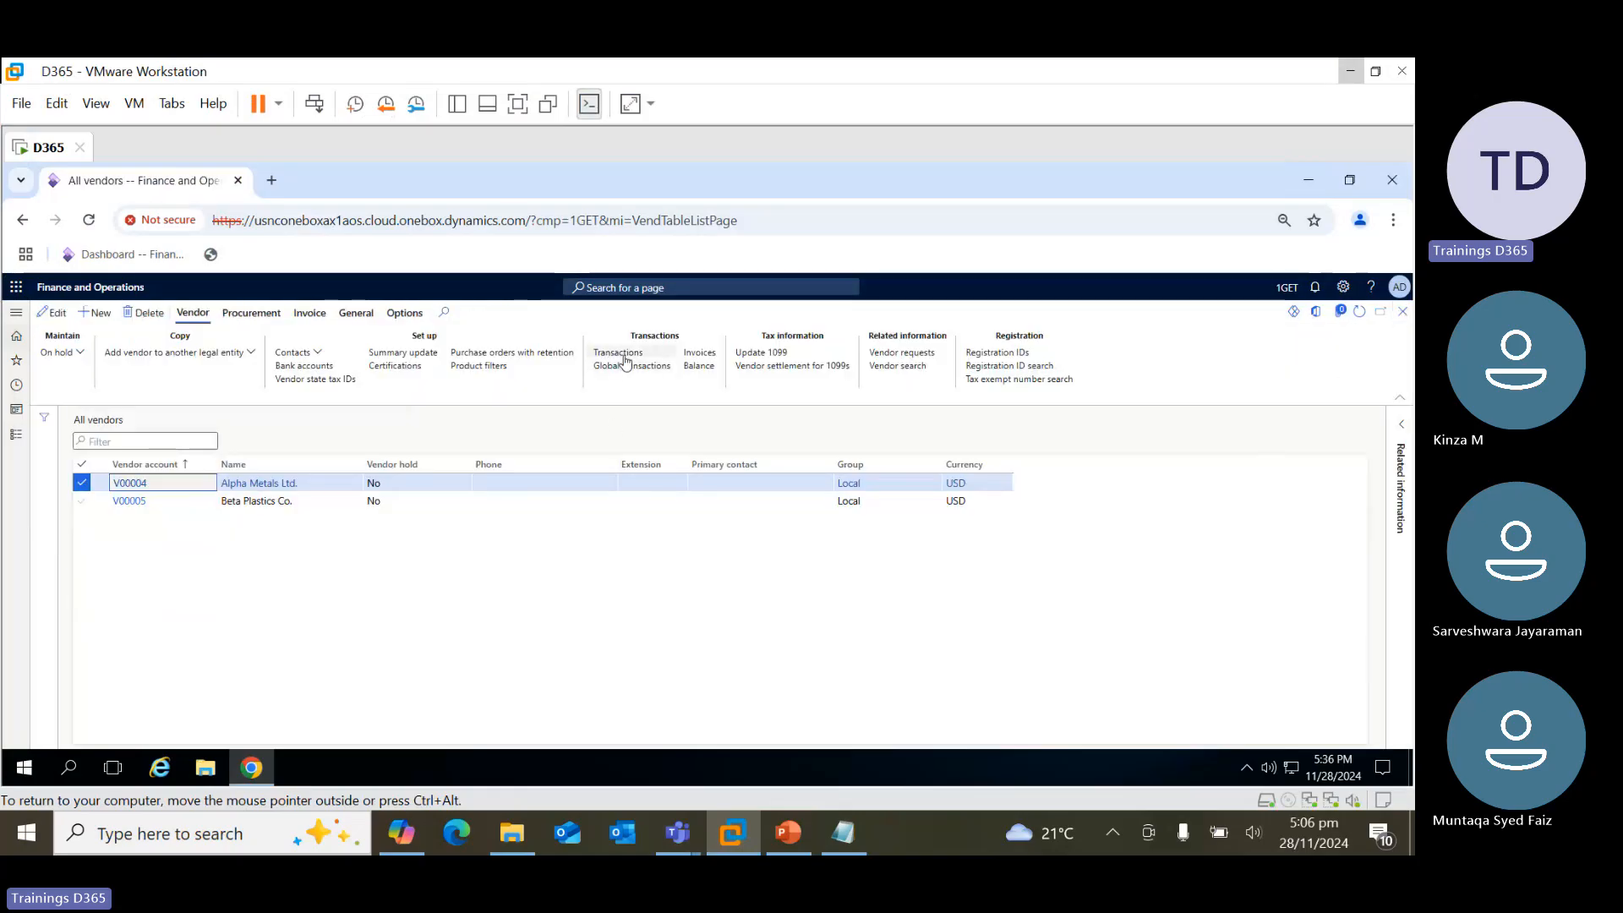
Open the transactions of Alpha Metals Ltd. and examine the voucher entries for invoice INV2
{"action": "left_click", "coordinate": [624, 356]}
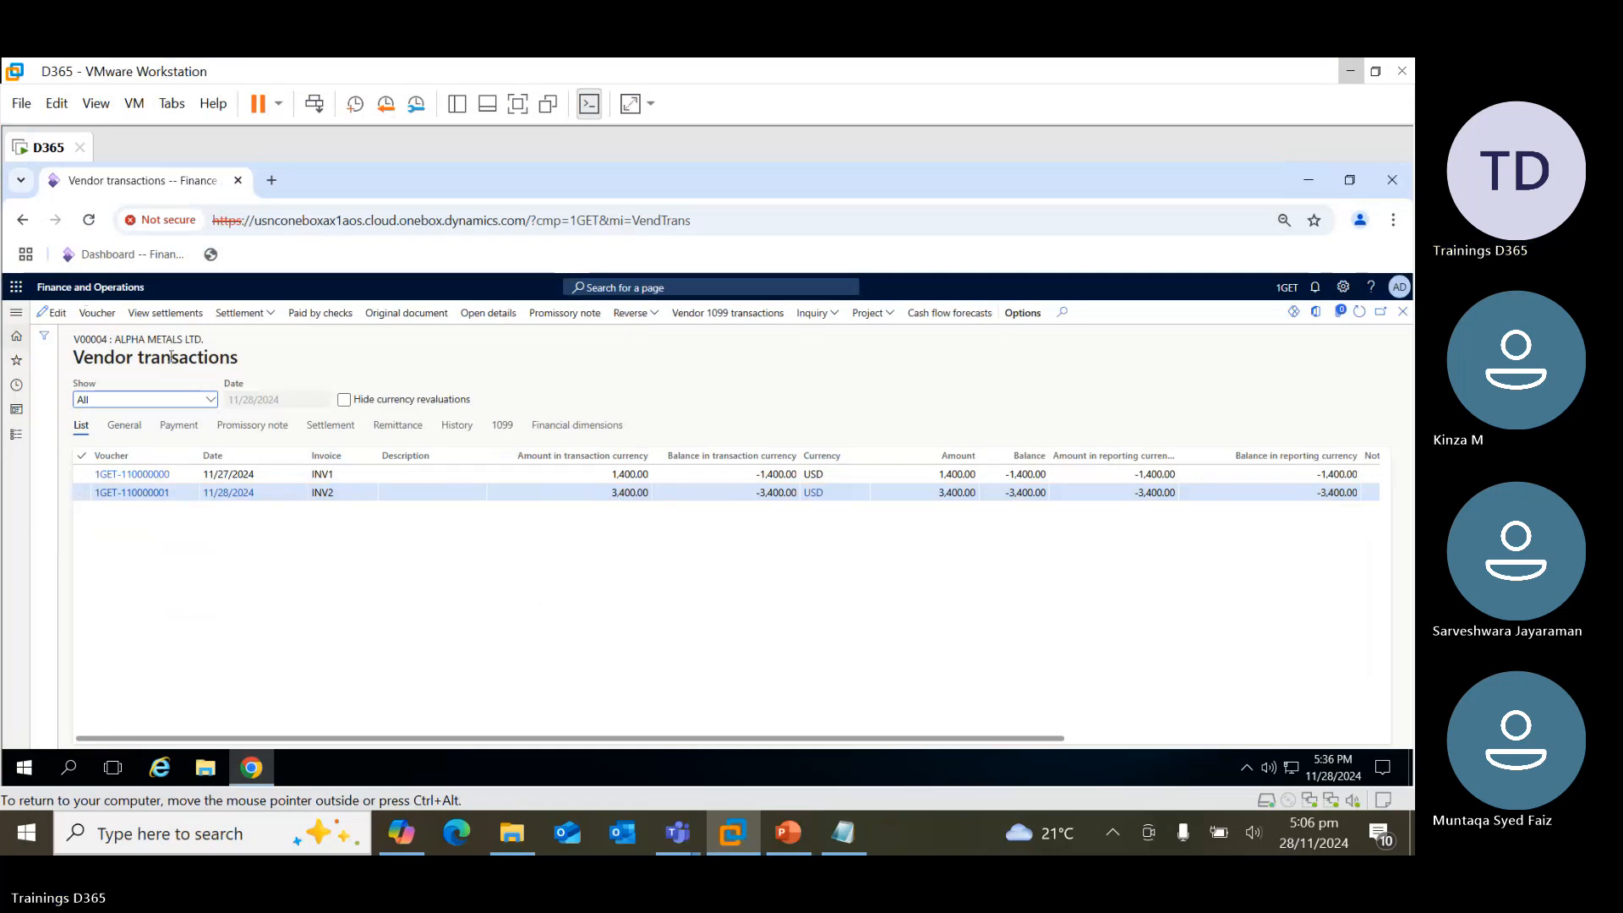
{"action": "left_click", "coordinate": [99, 314]}
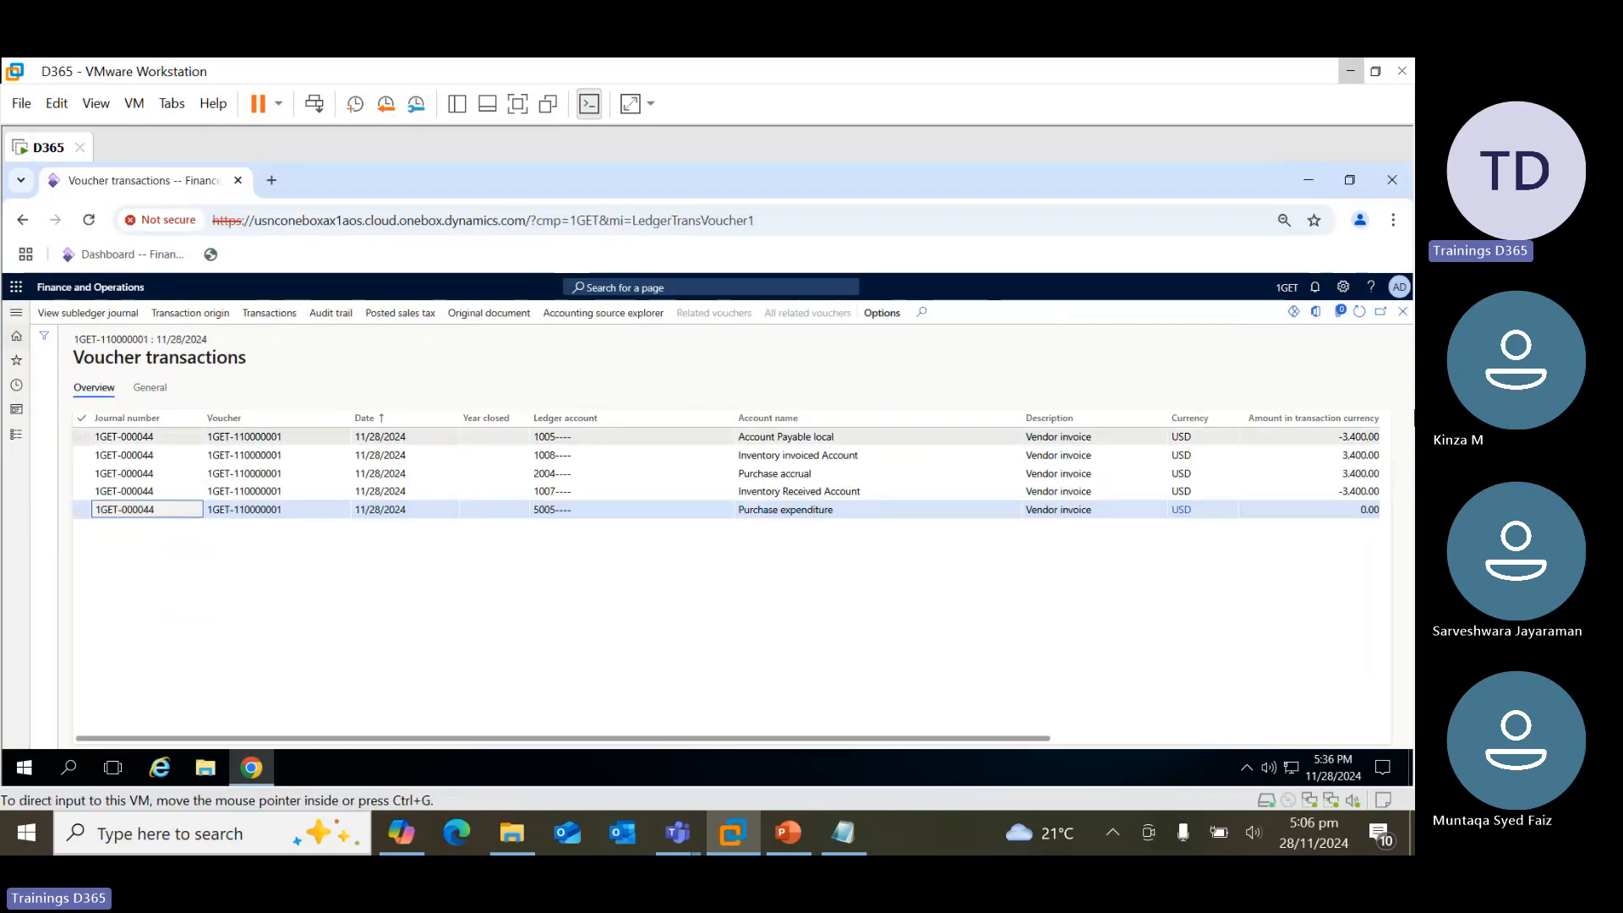
{"action": "left_click", "coordinate": [1405, 312]}
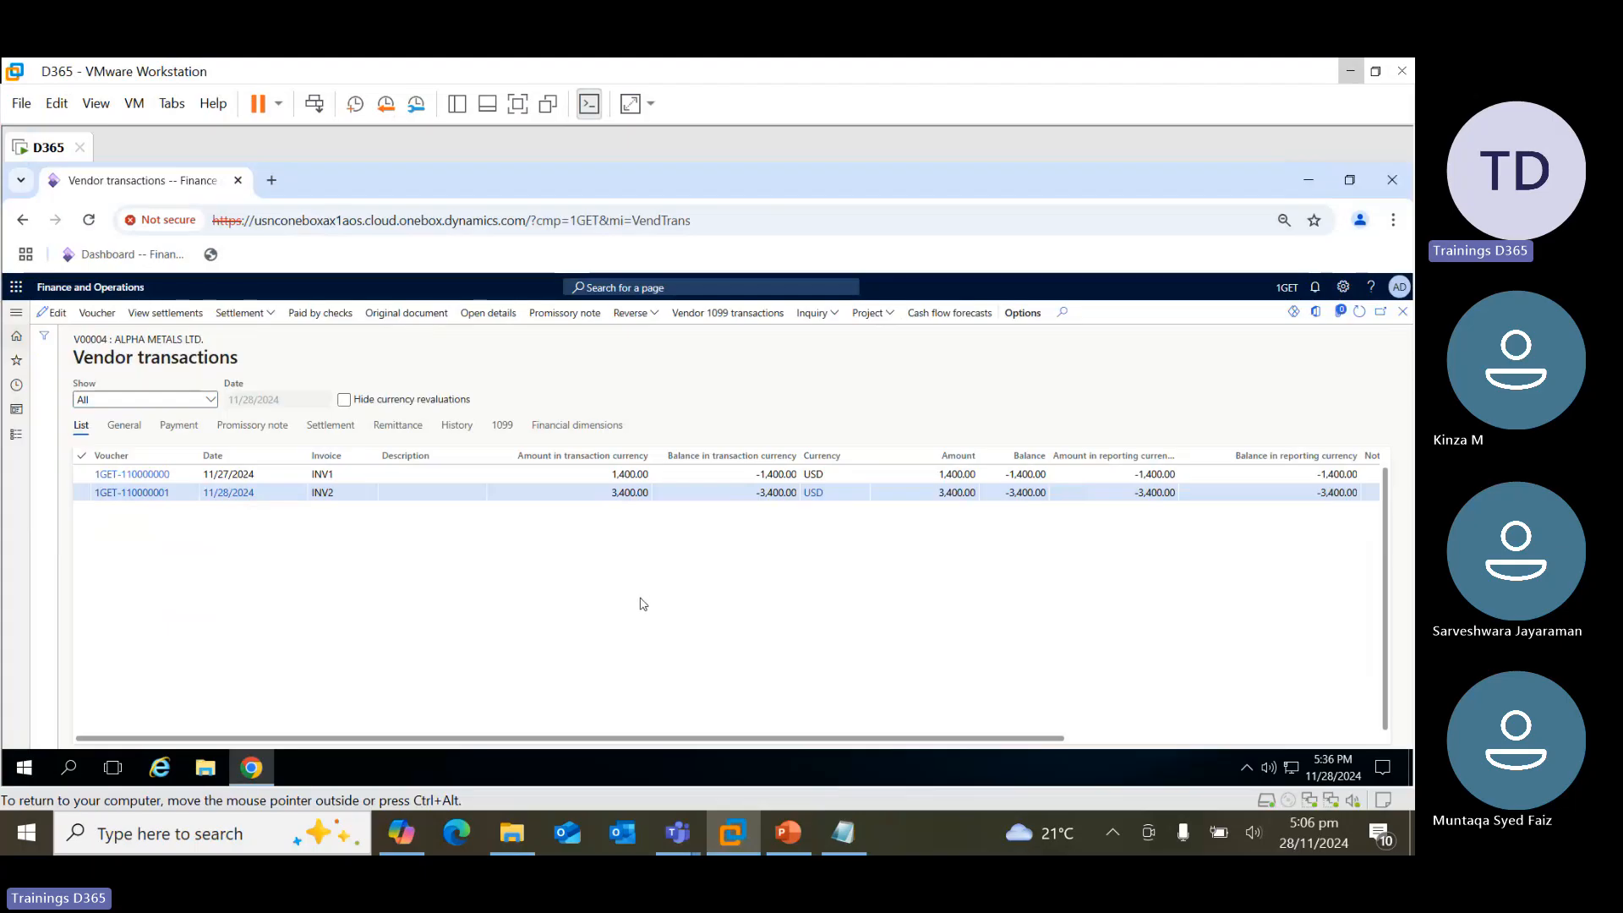
Return to temp.txt in Notepad and add the heading "PO Sceanrio - 2" below the PO Scenario - 1 steps
{"action": "left_click", "coordinate": [845, 834]}
{"action": "left_click", "coordinate": [292, 598]}
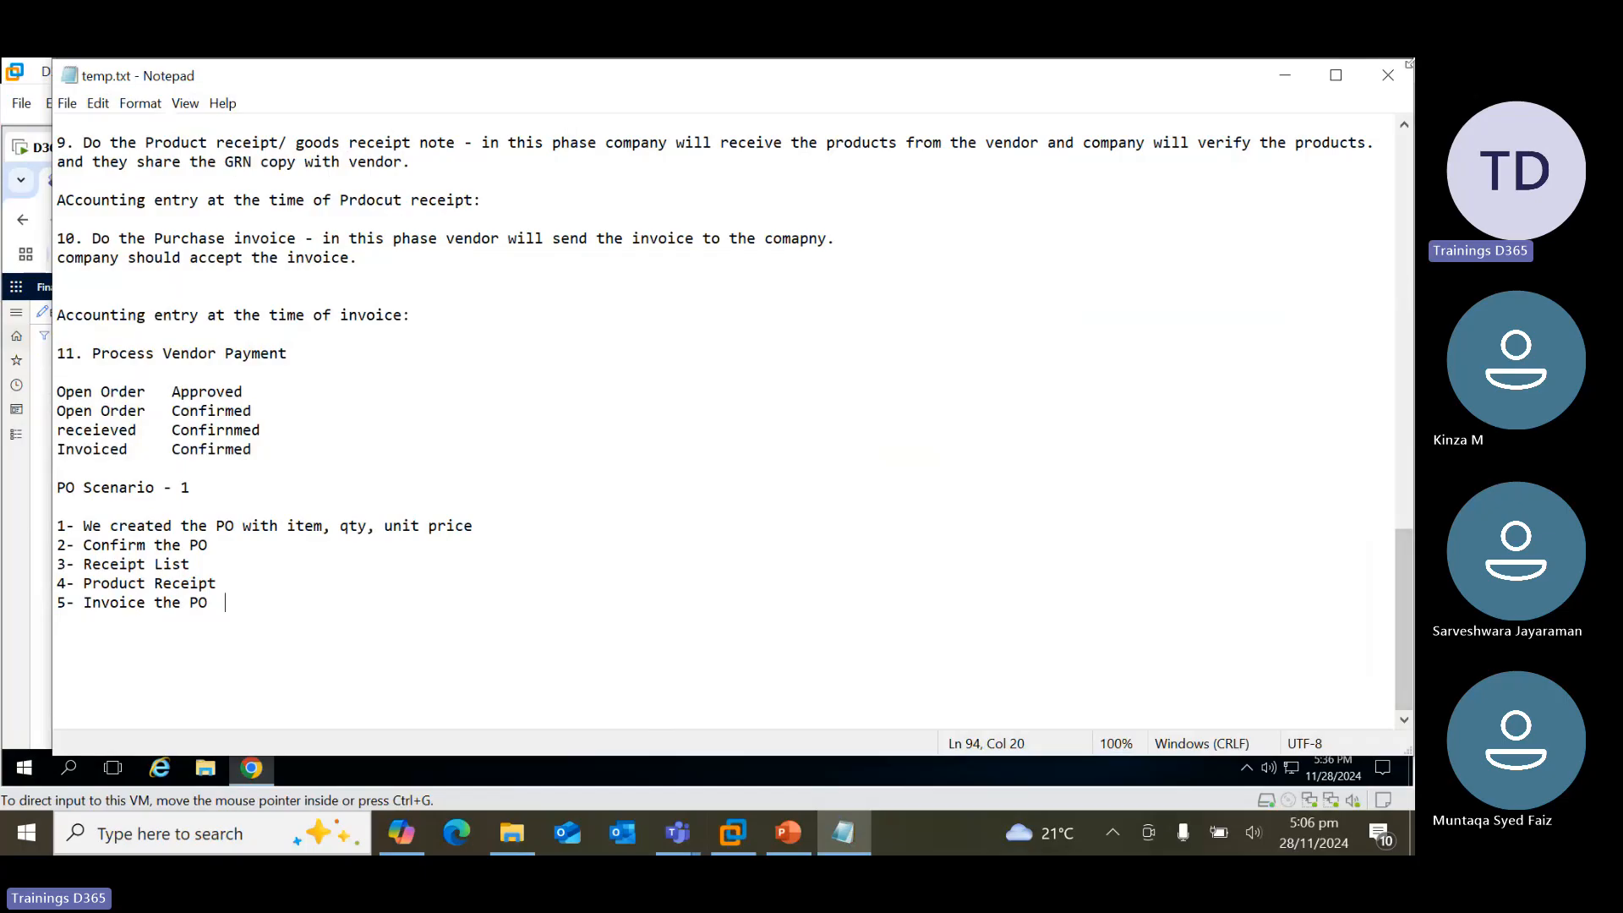
{"action": "key", "text": "Return"}
{"action": "key", "text": "Return"}
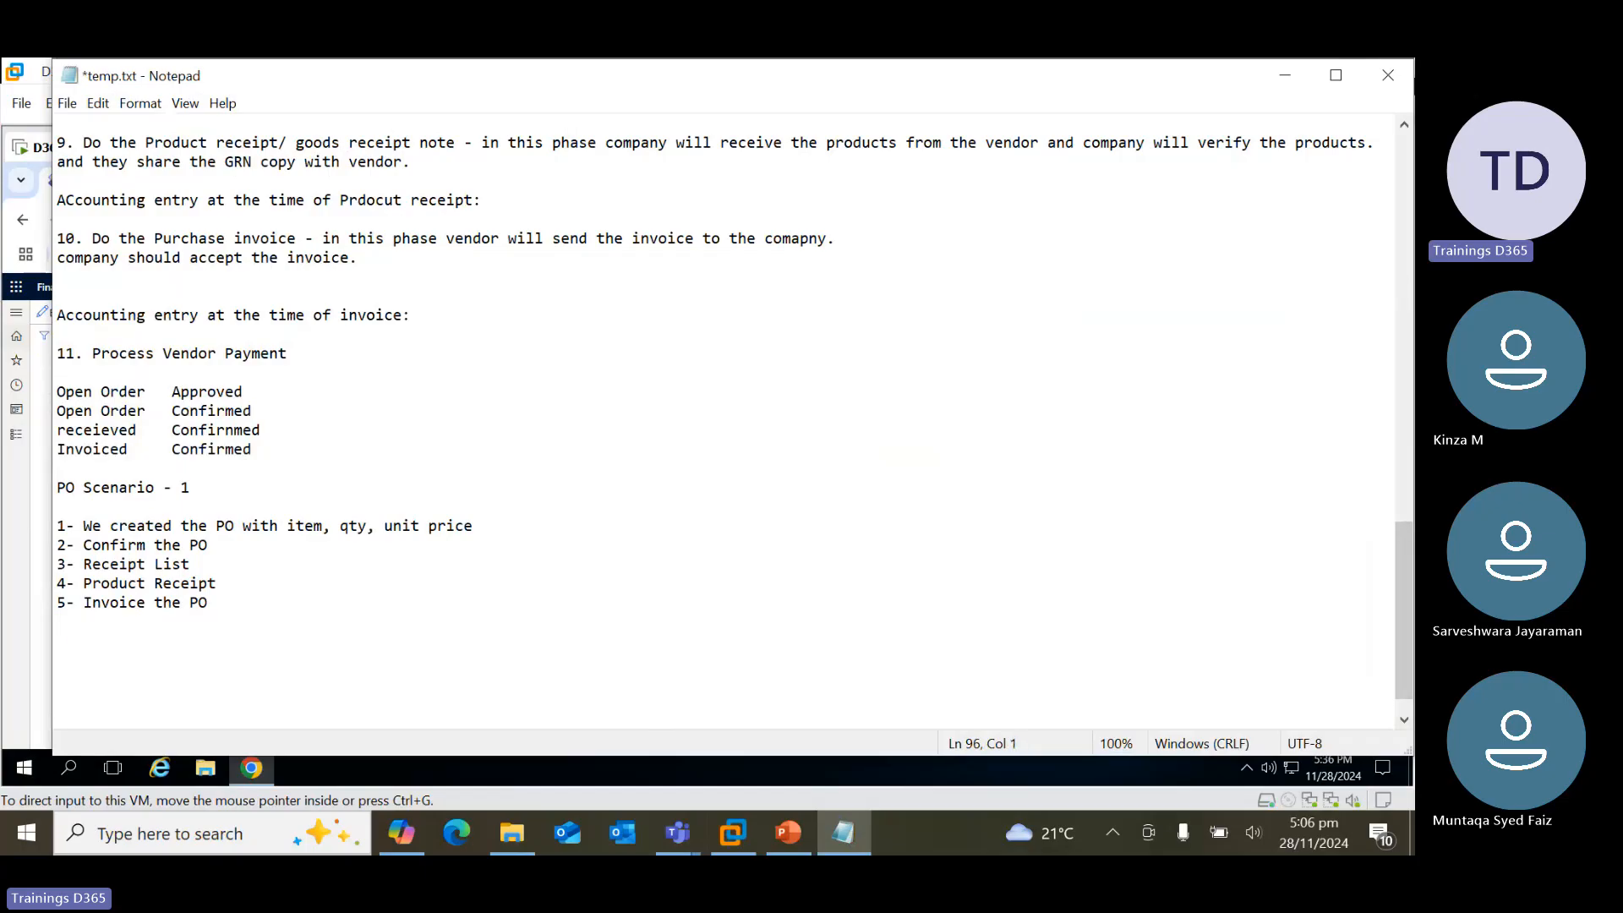
{"action": "type", "text": "PO sceanrio - 2"}
{"action": "key", "text": "Left"}
{"action": "key", "text": "Left"}
{"action": "key", "text": "Left"}
{"action": "key", "text": "Left"}
{"action": "key", "text": "Left"}
{"action": "key", "text": "Left"}
{"action": "key", "text": "Left"}
{"action": "key", "text": "BackSpace"}
{"action": "type", "text": "S"}
{"action": "key", "text": "Right"}
{"action": "key", "text": "Right"}
{"action": "key", "text": "Right"}
{"action": "key", "text": "Right"}
{"action": "key", "text": "Return"}
Write "remaining qty from PO how we can do that." below the second scenario's heading
{"action": "type", "text": "re"}
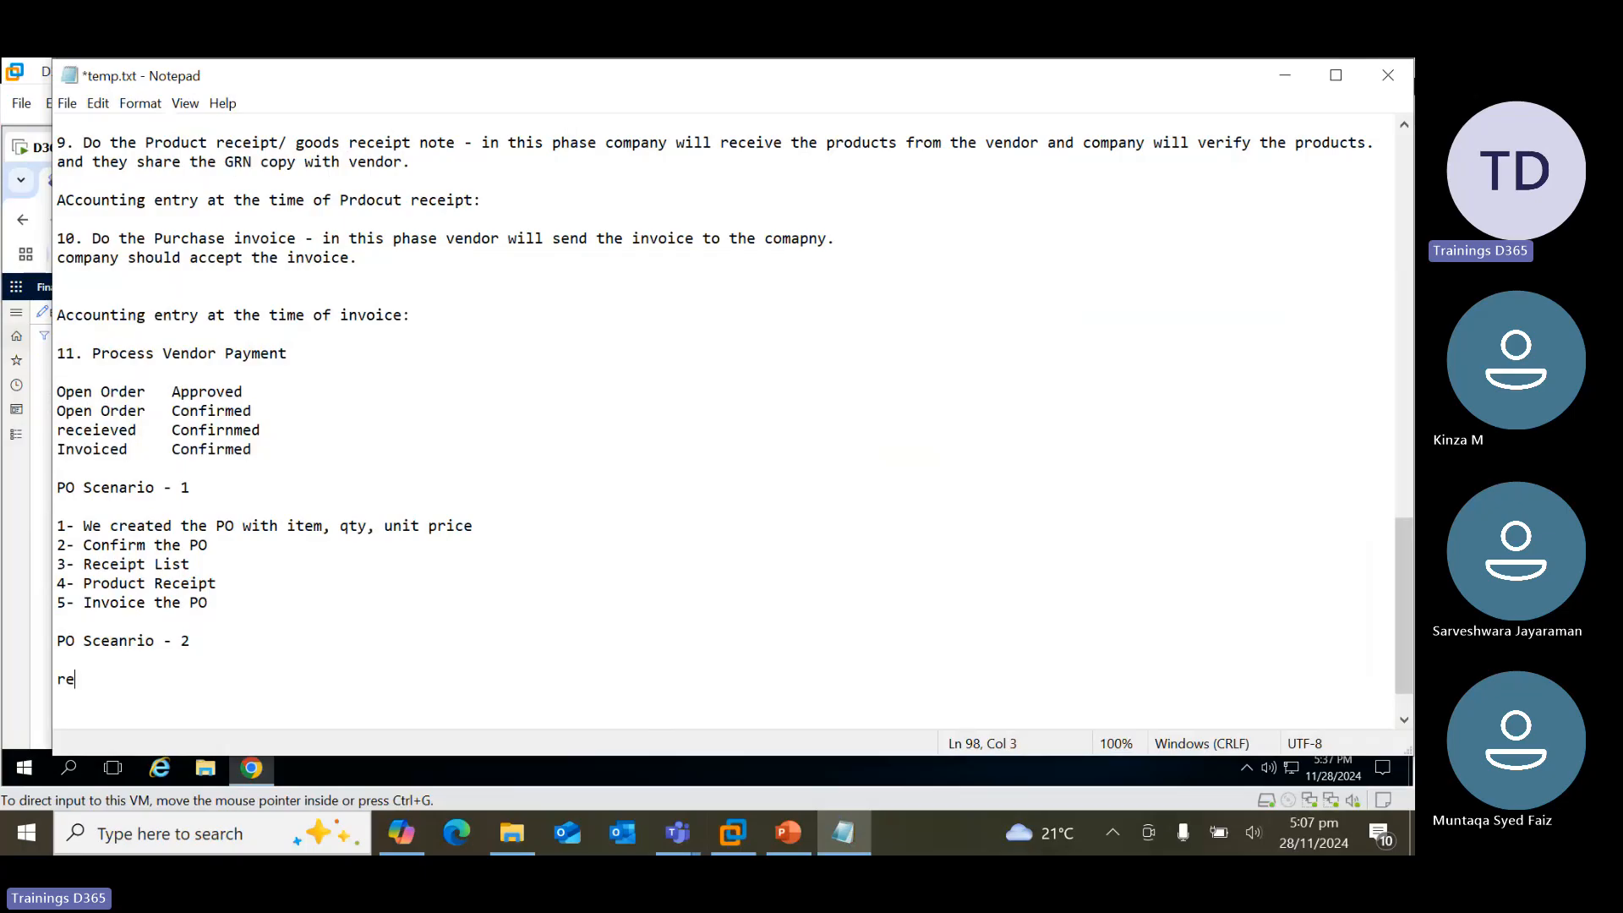
{"action": "type", "text": "maining qty form"}
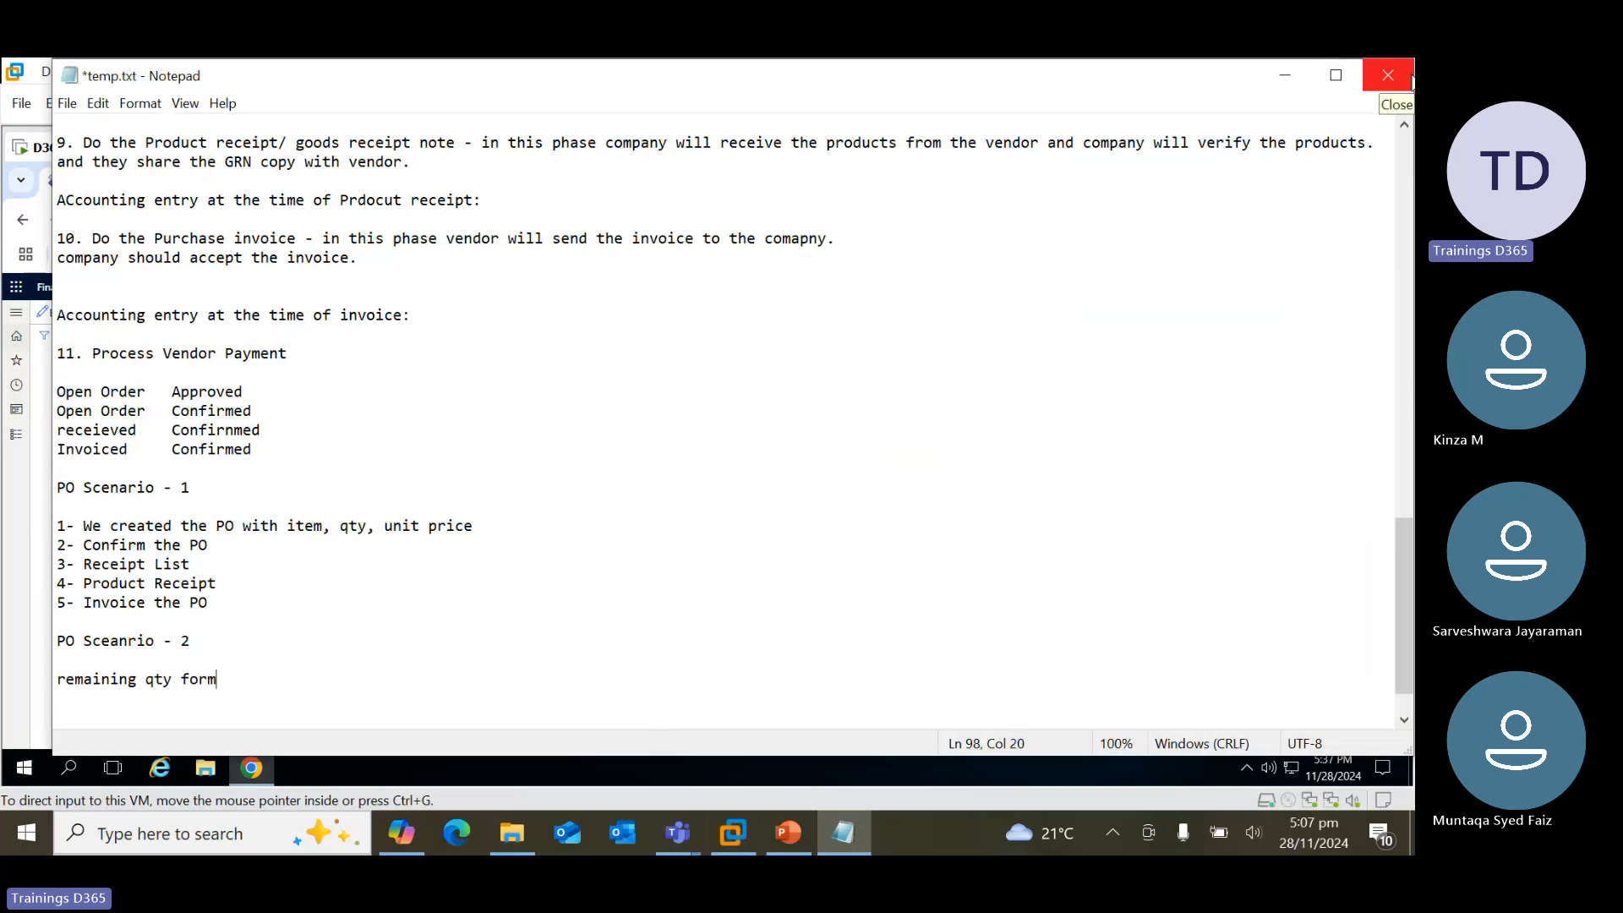
{"action": "key", "text": "BackSpace"}
{"action": "key", "text": "BackSpace"}
{"action": "key", "text": "BackSpace"}
{"action": "type", "text": "rom PO how we"}
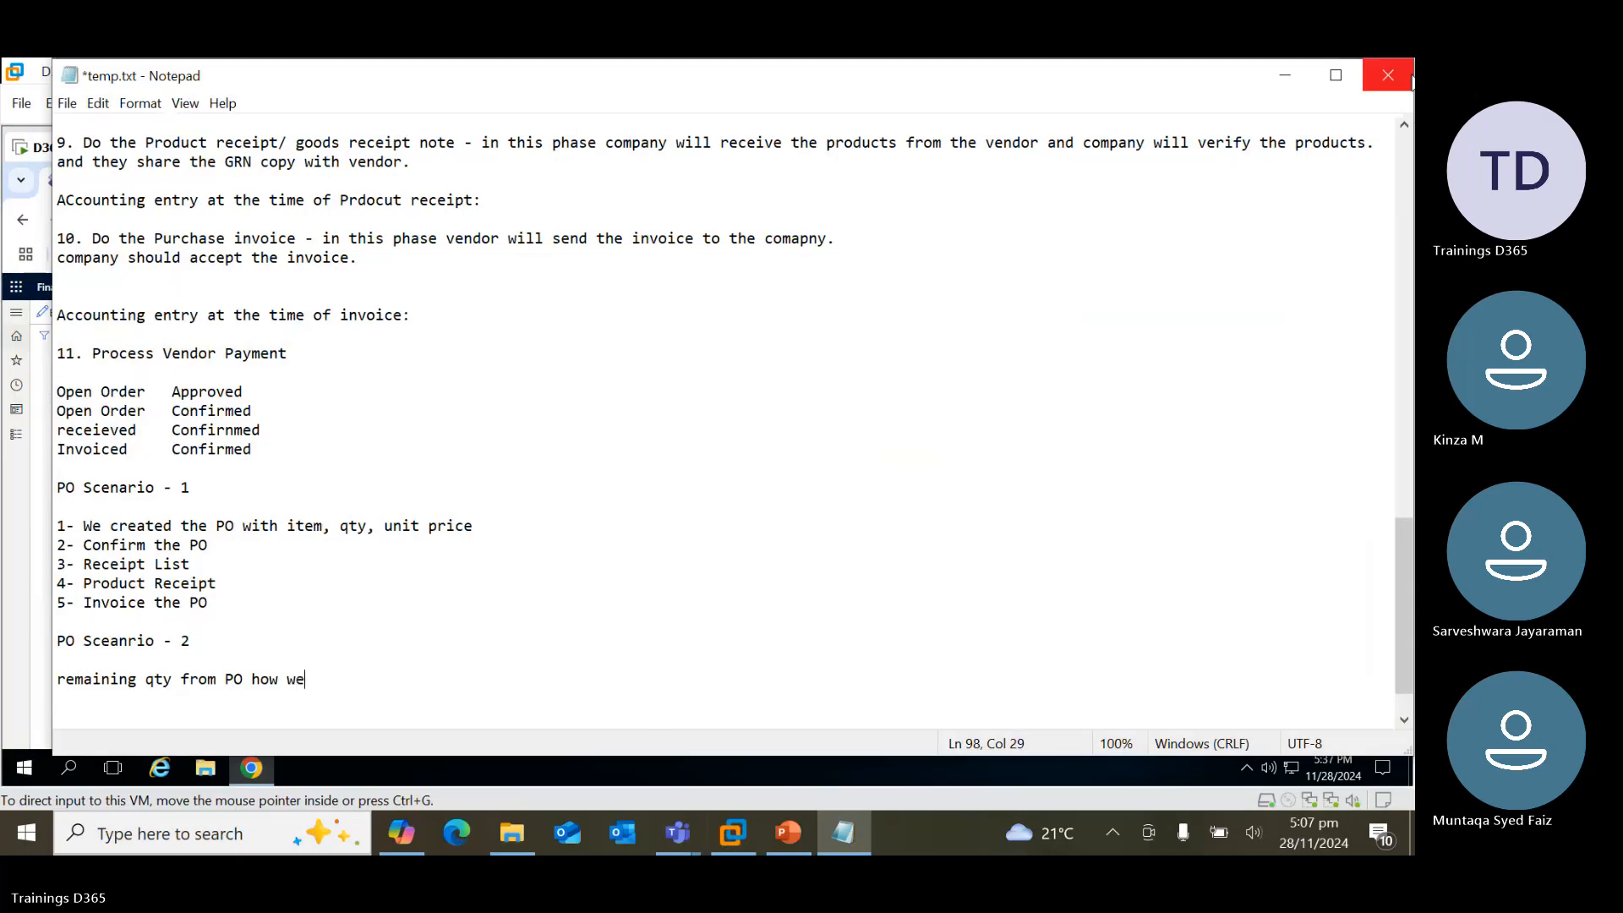
{"action": "type", "text": " can do that"}
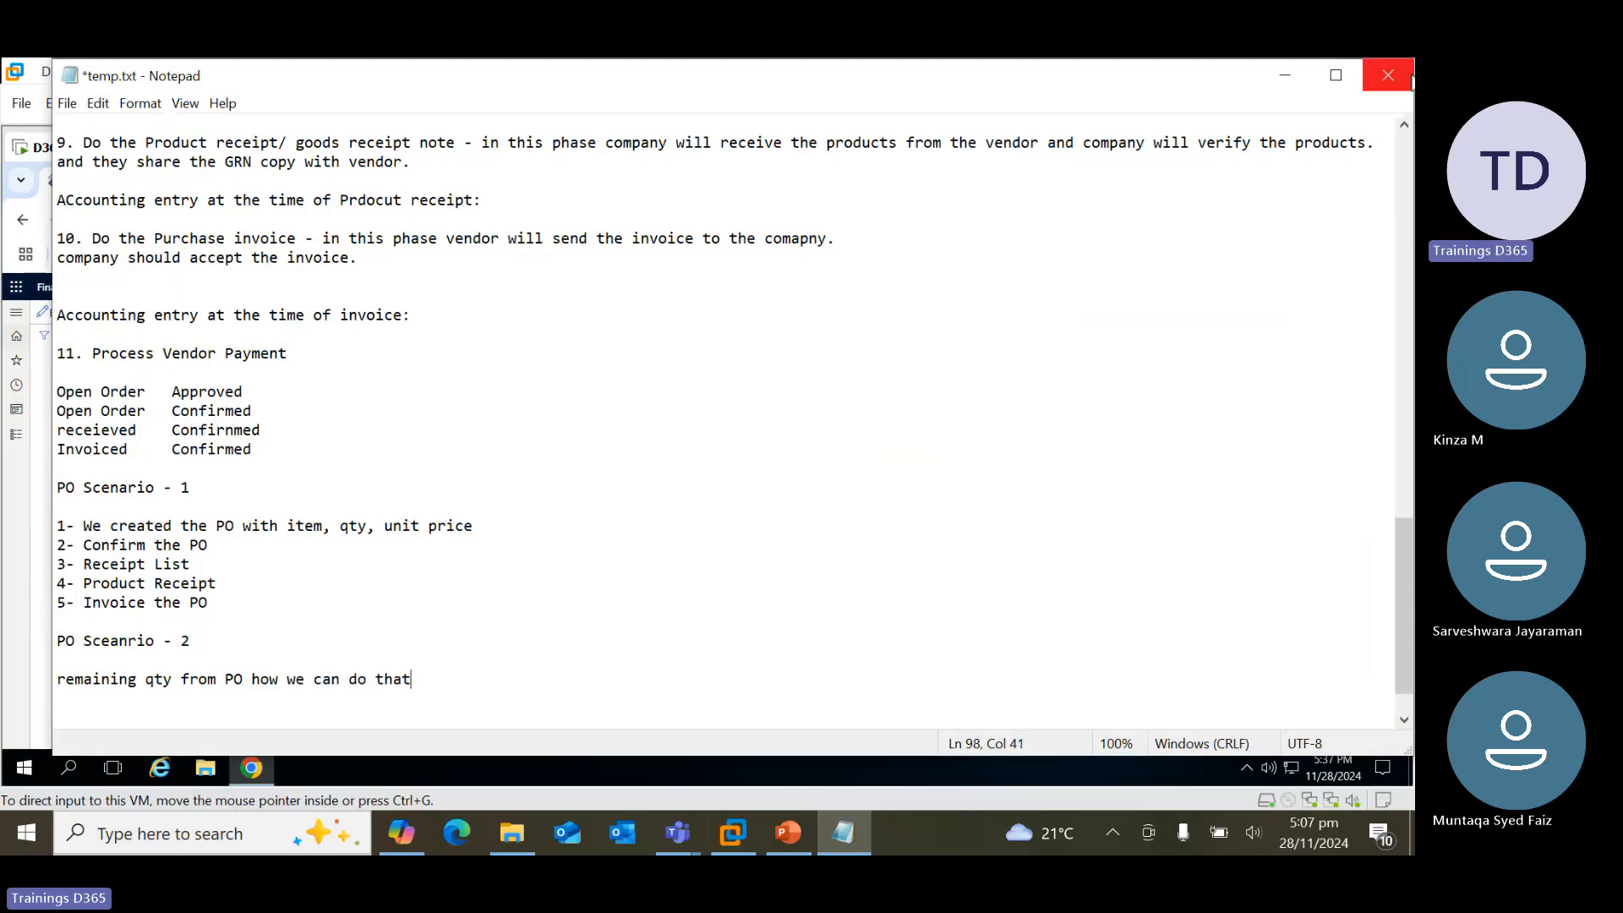
{"action": "type", "text": "."}
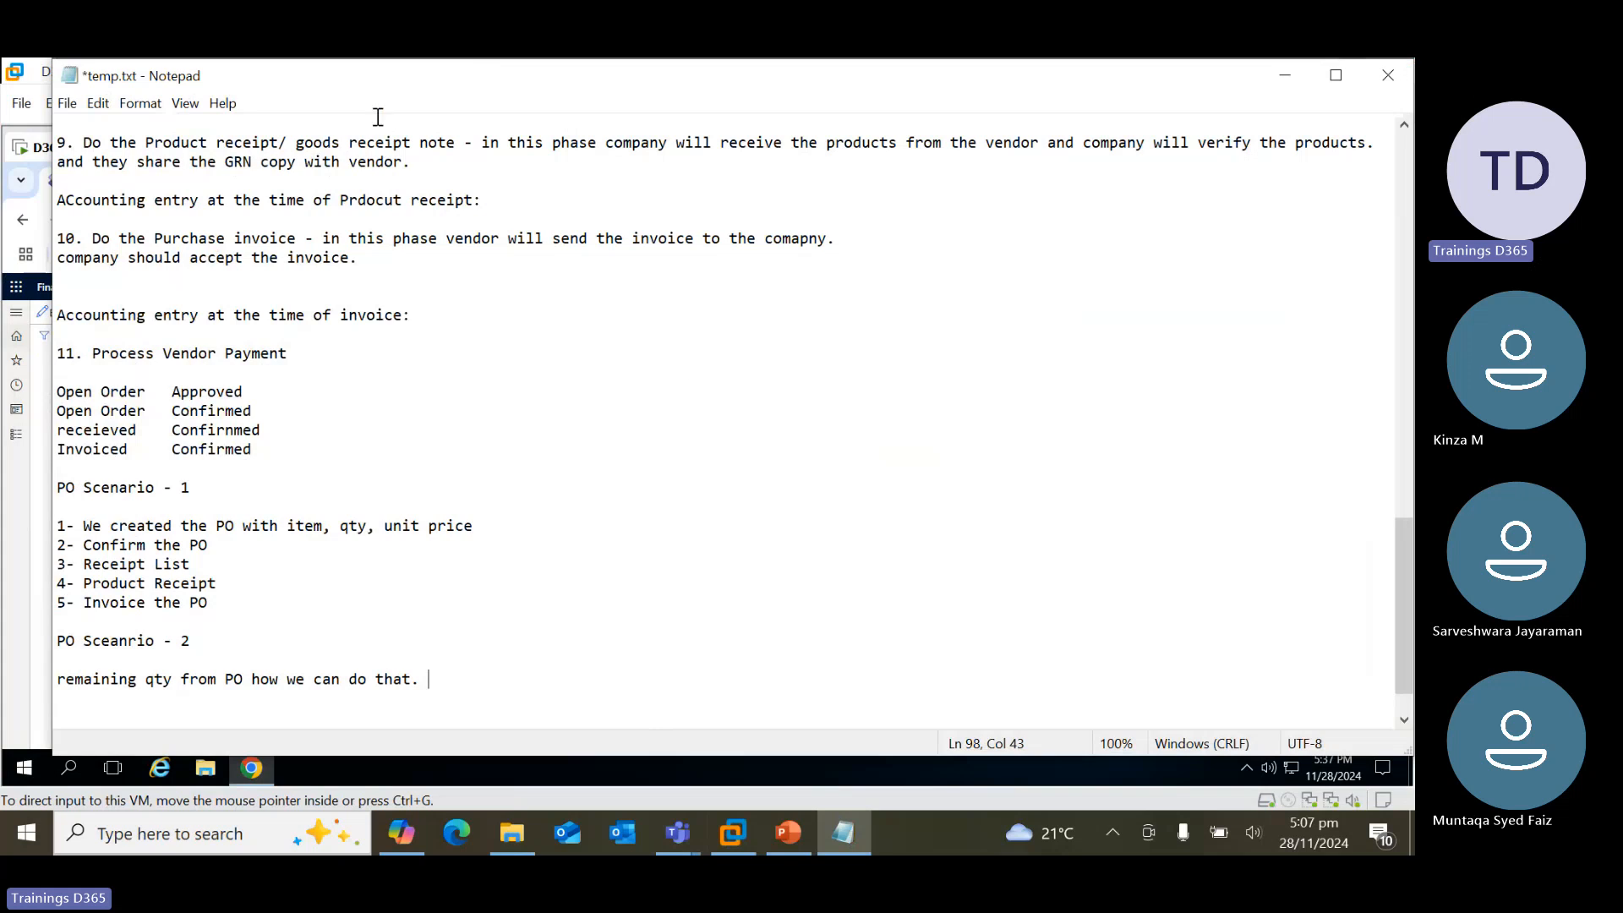
Minimize Notepad and open the list of all purchase orders from the Accounts payable module
{"action": "left_click", "coordinate": [1280, 72]}
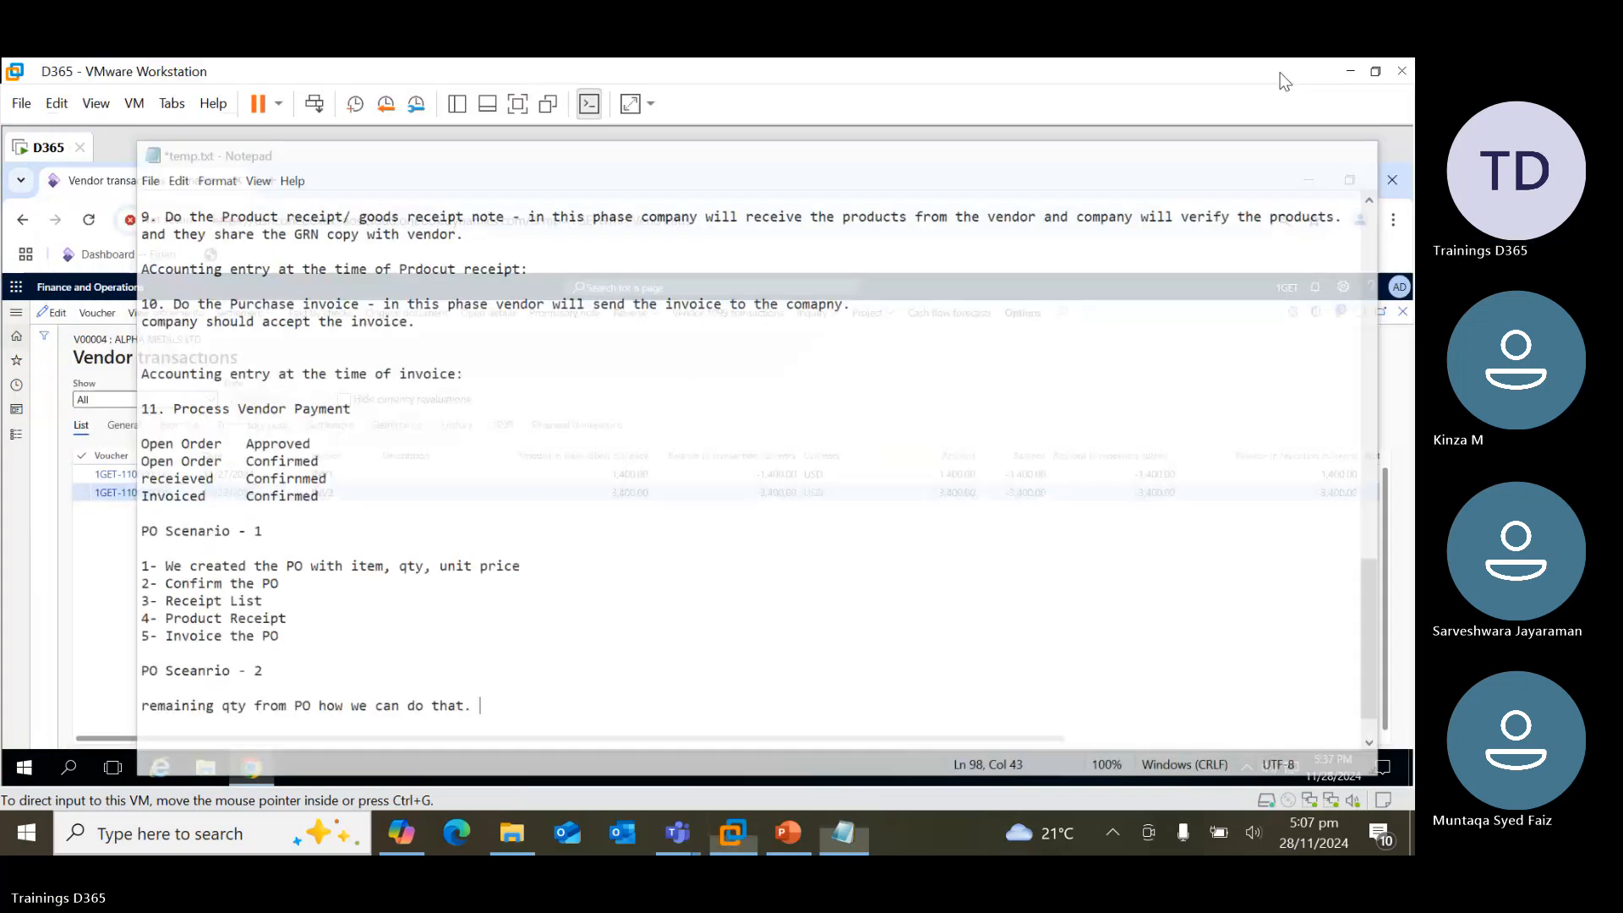
{"action": "left_click", "coordinate": [16, 434]}
{"action": "left_click", "coordinate": [73, 464]}
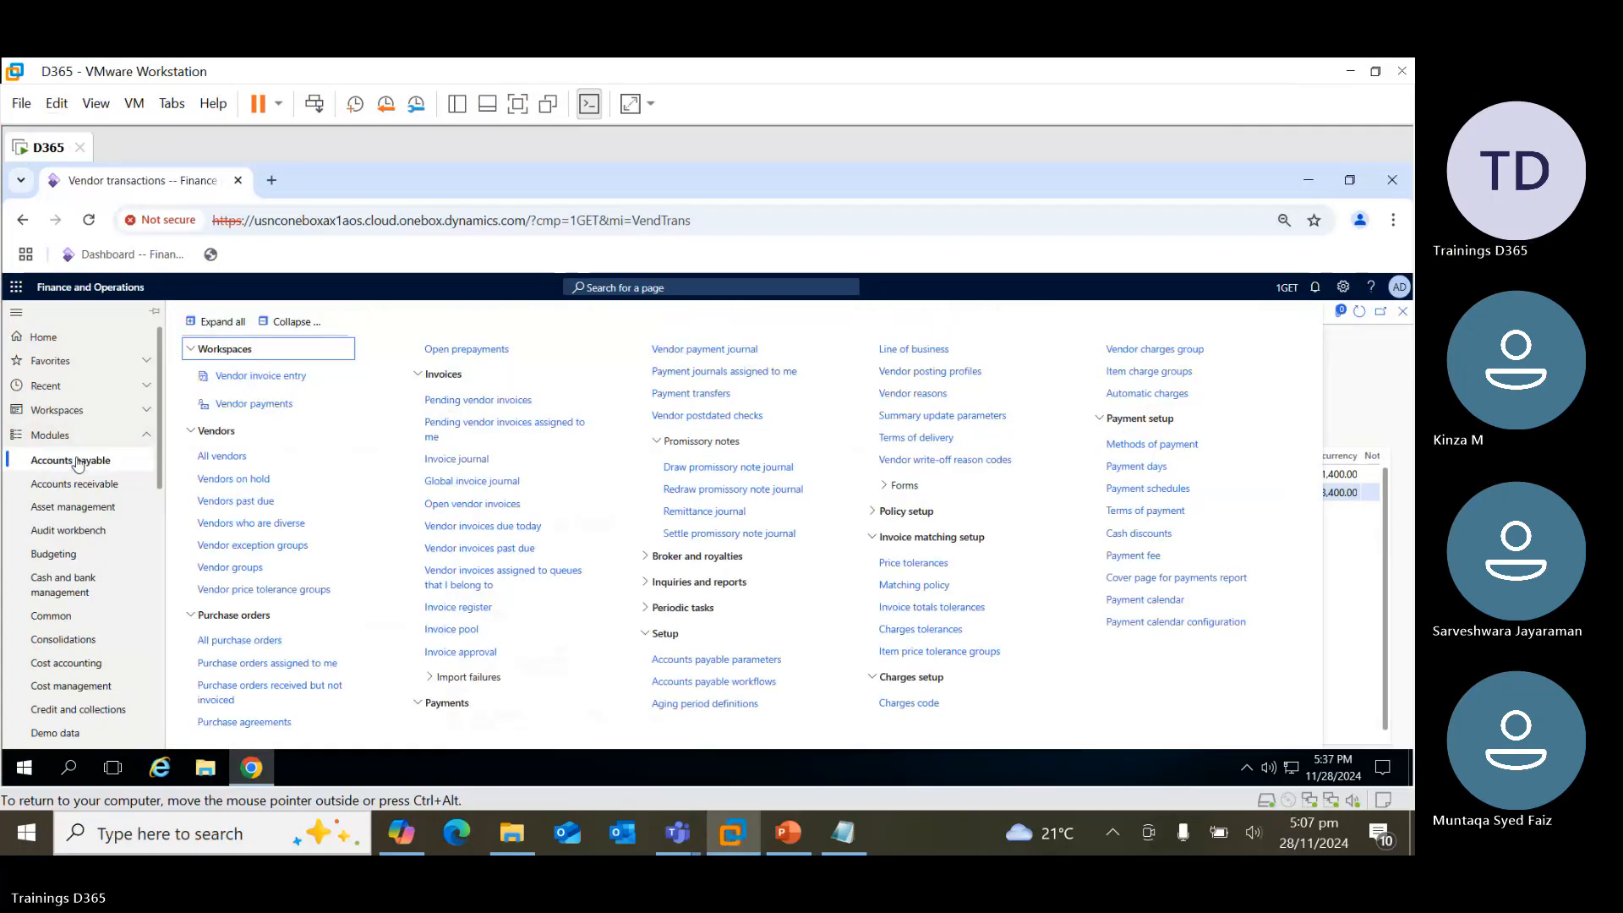
{"action": "left_click", "coordinate": [265, 643]}
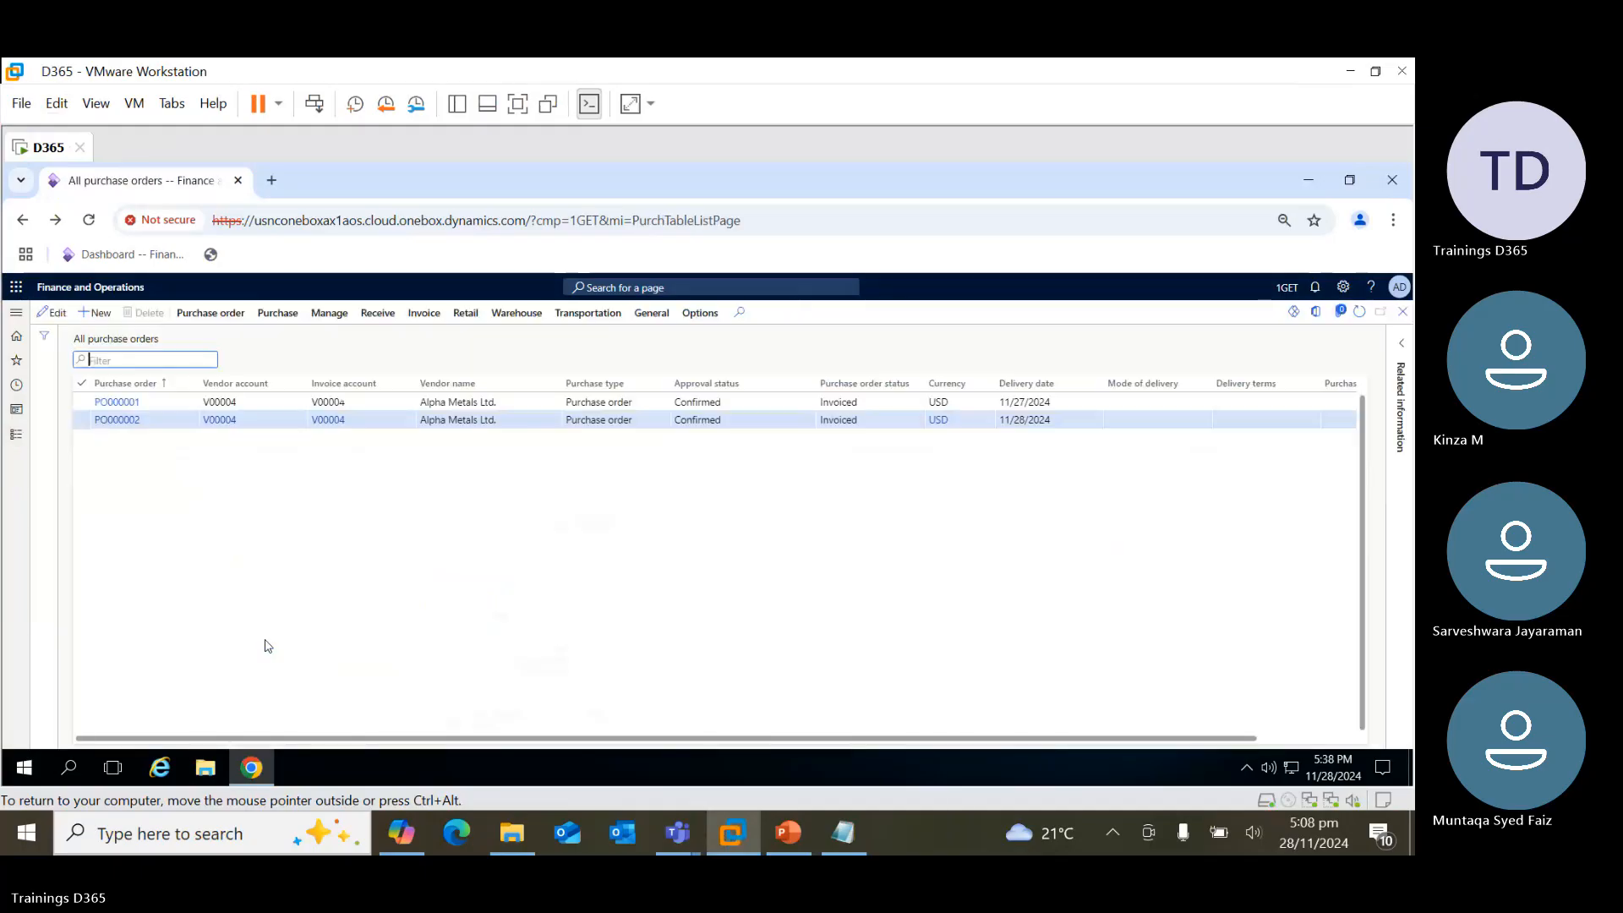
Start a new purchase order with Alpha Metals Ltd. as the vendor
{"action": "left_click", "coordinate": [95, 313]}
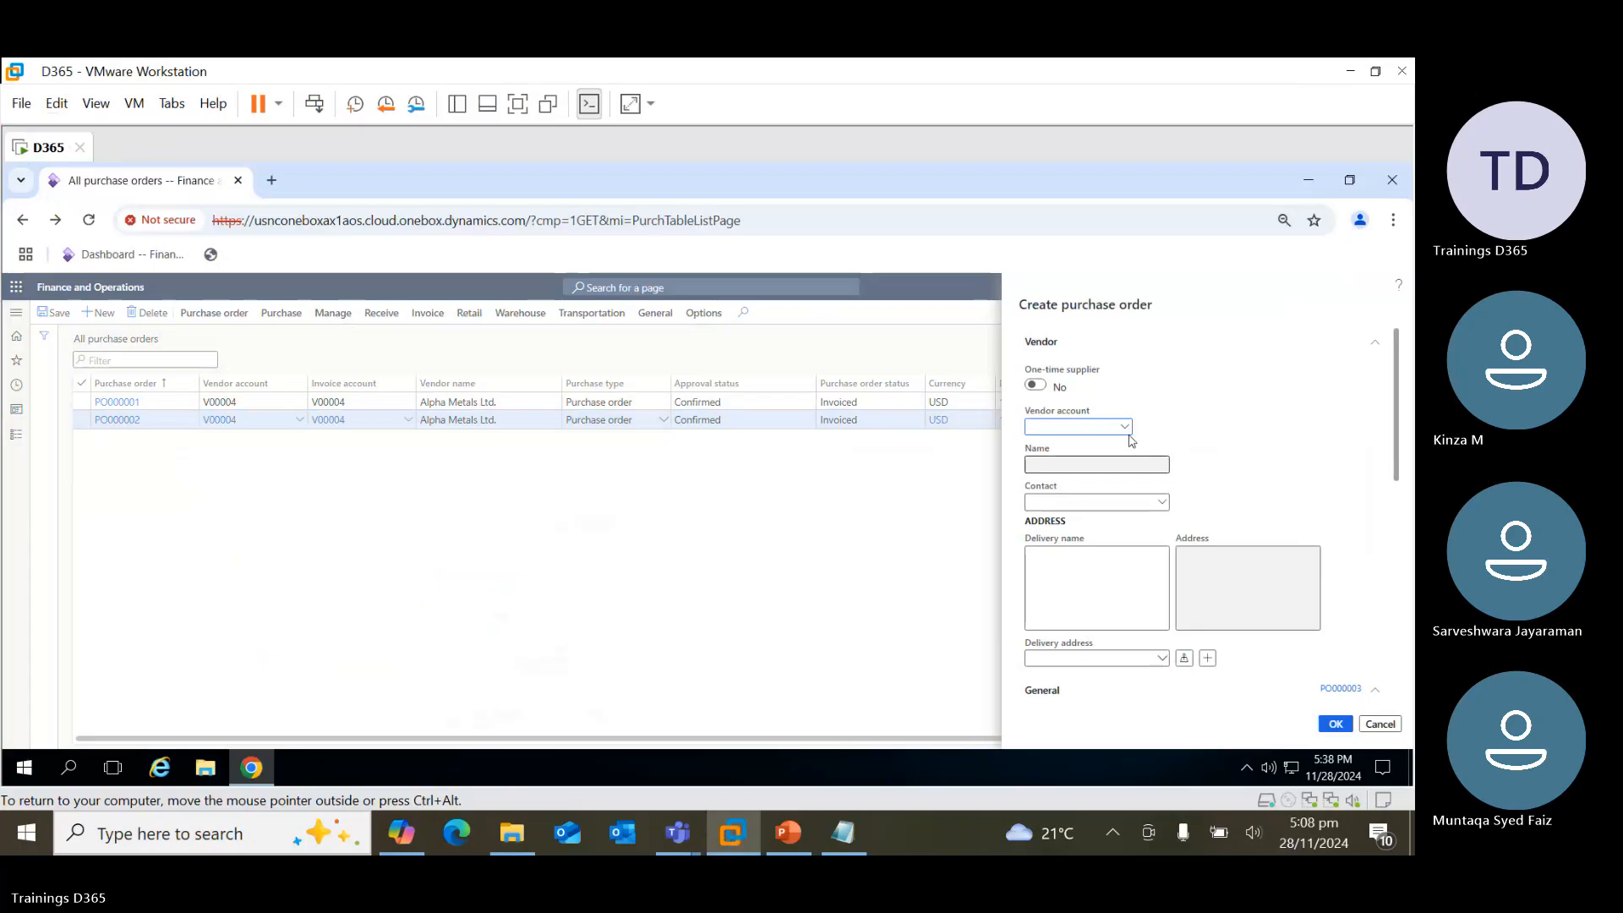
{"action": "left_click", "coordinate": [1127, 428]}
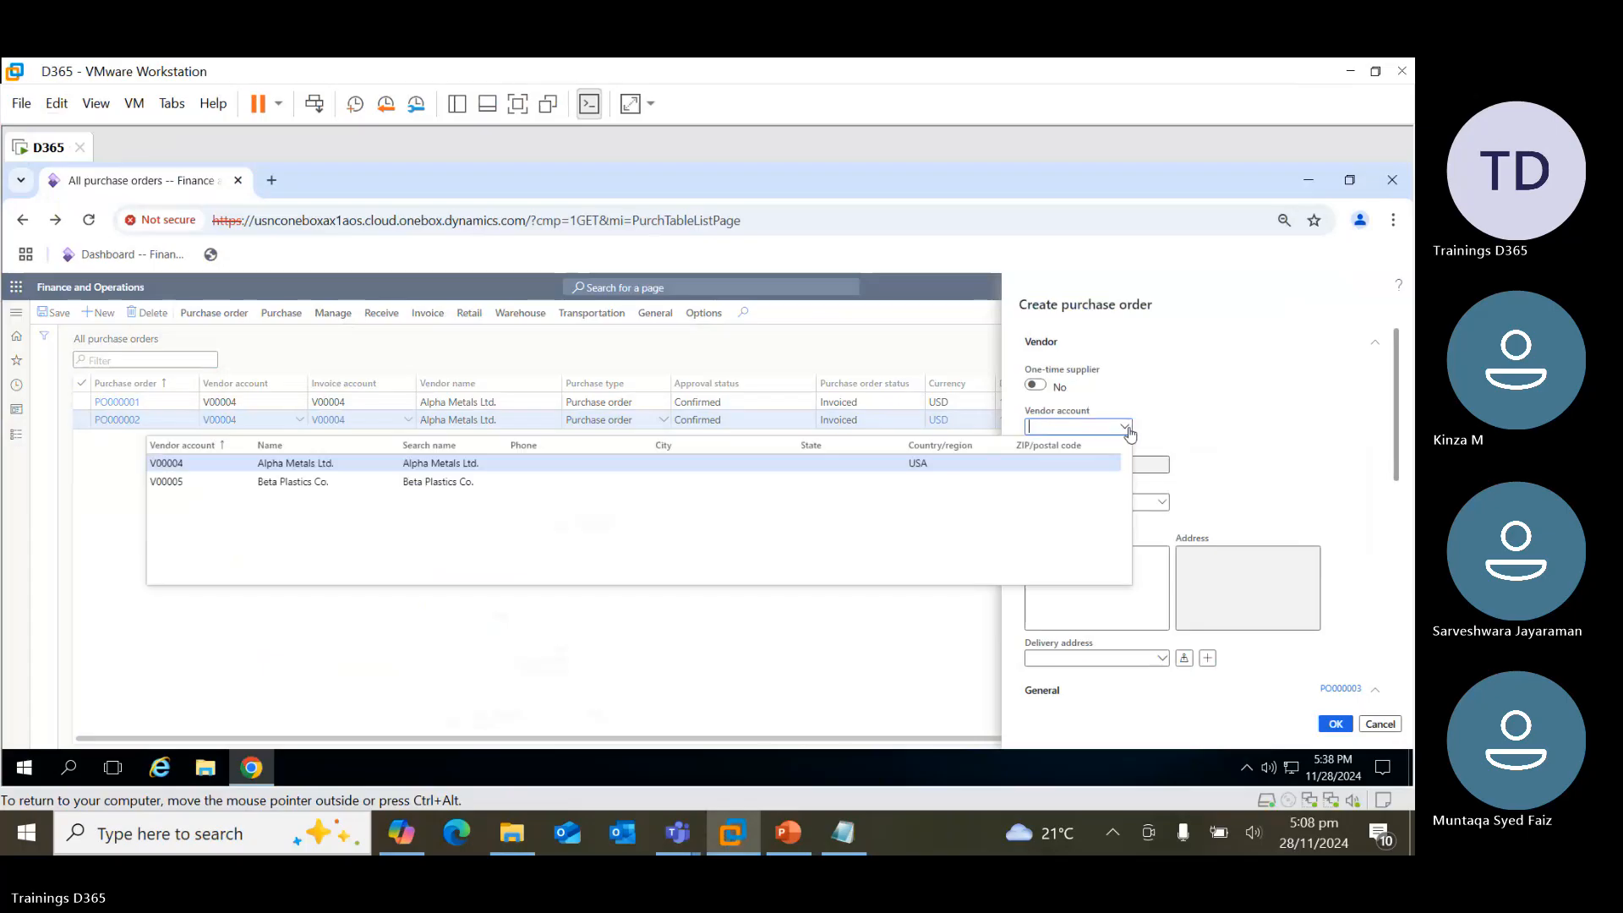
{"action": "left_click", "coordinate": [491, 465]}
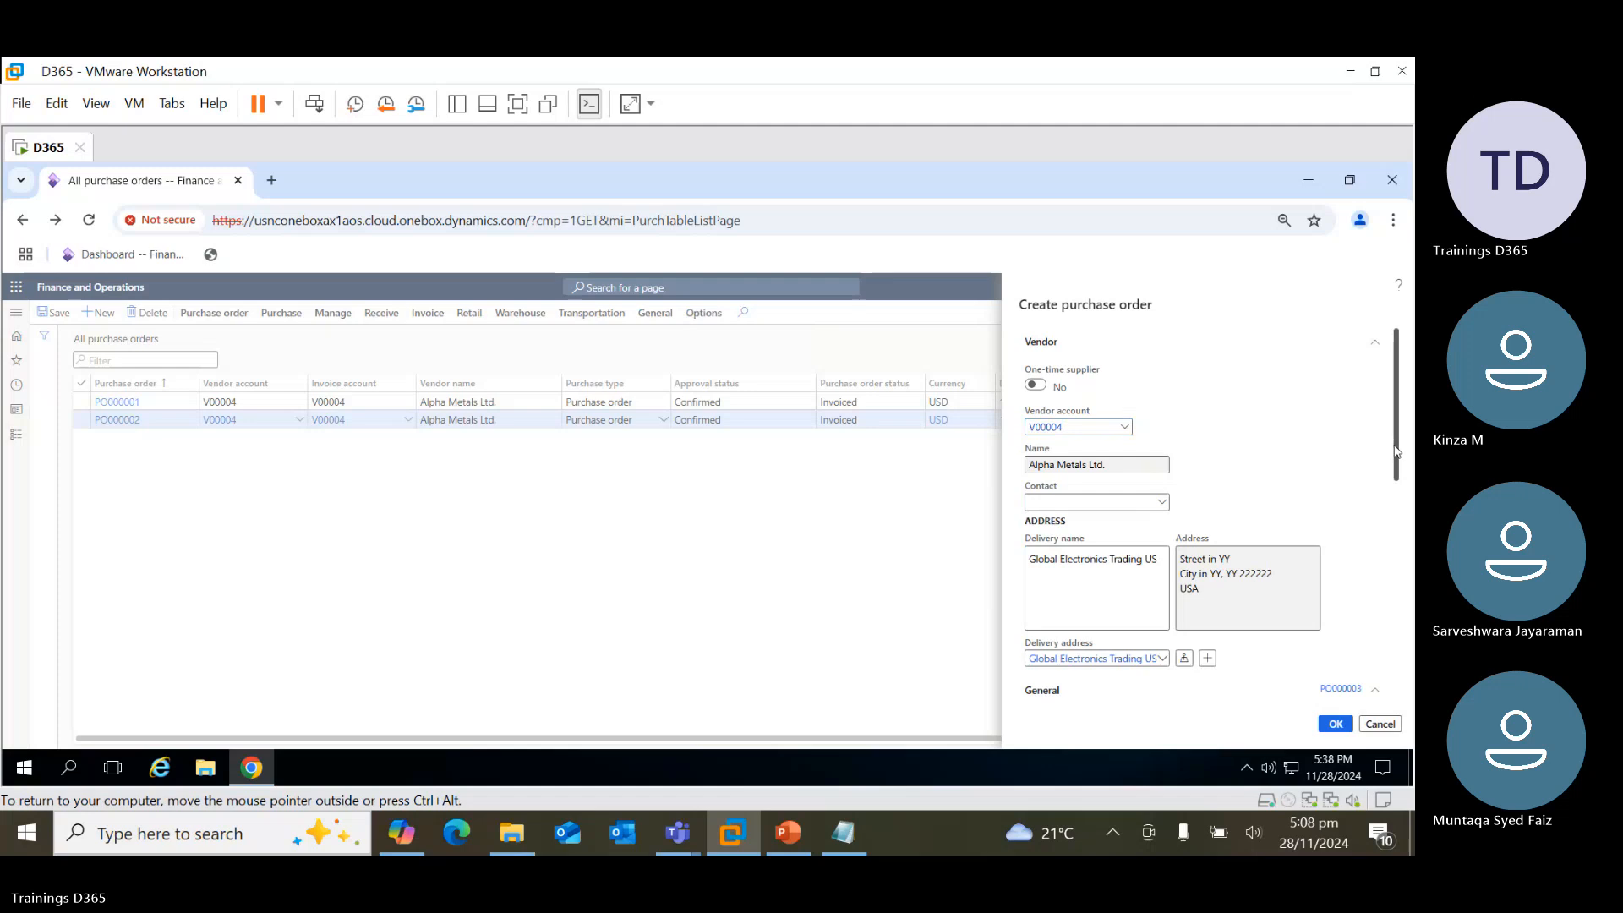
Assign site S-001 and warehouse W-001 to the purchase order and create it
{"action": "left_click_drag", "start_coordinate": [1397, 461], "coordinate": [1396, 498]}
{"action": "scroll", "coordinate": [1391, 510], "scroll_direction": "down", "scroll_amount": 1}
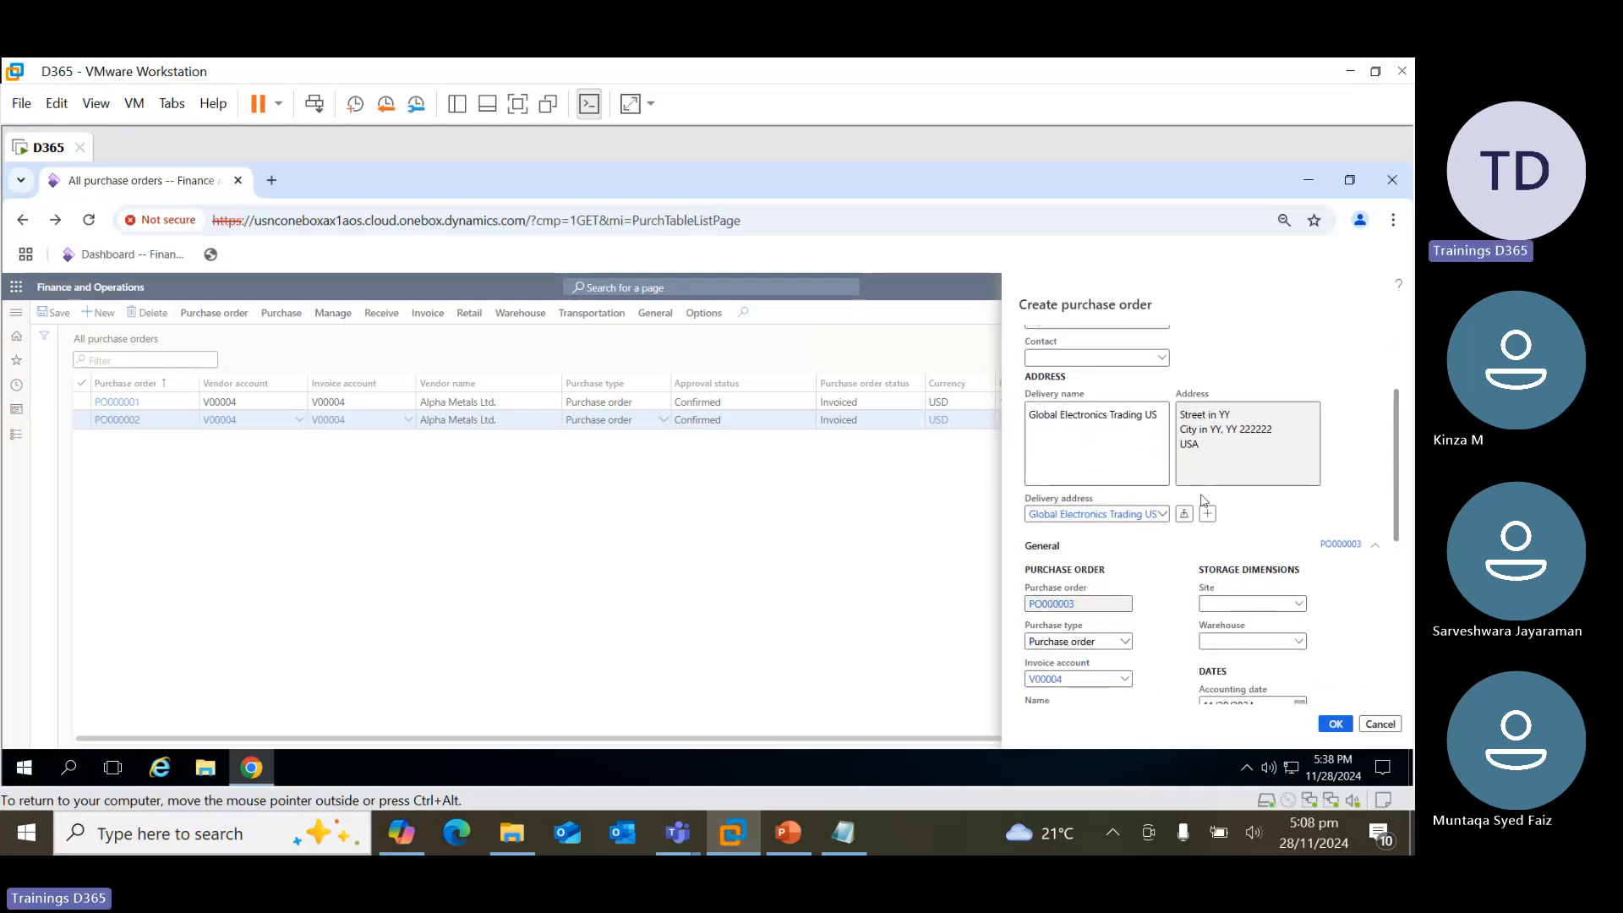
{"action": "scroll", "coordinate": [1396, 481], "scroll_direction": "down", "scroll_amount": 3}
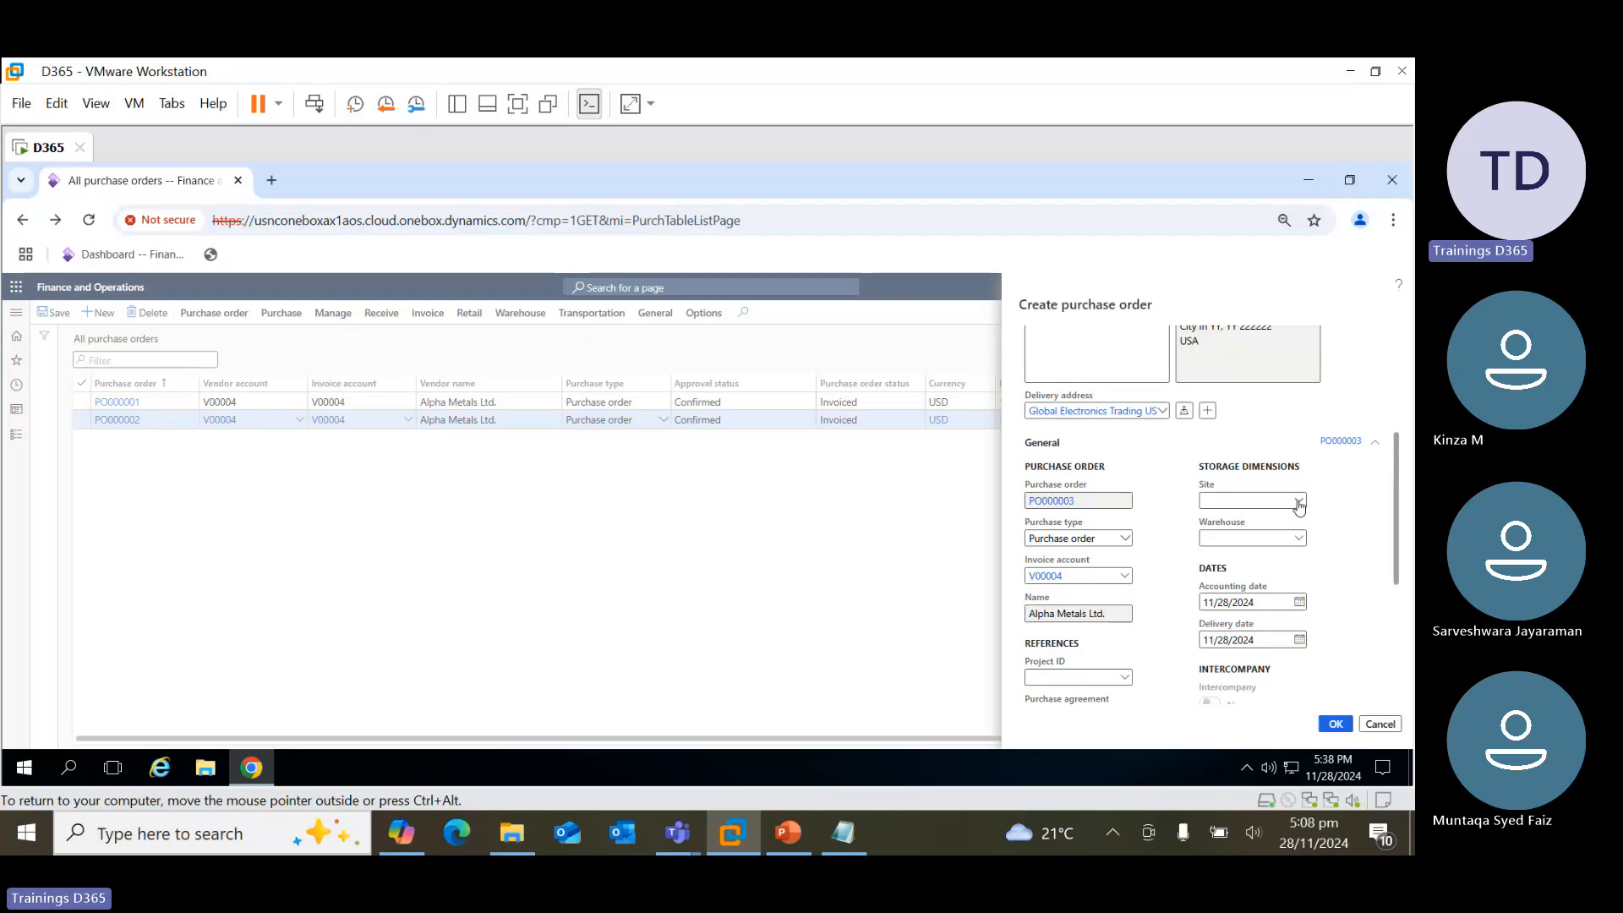
{"action": "left_click", "coordinate": [1300, 505]}
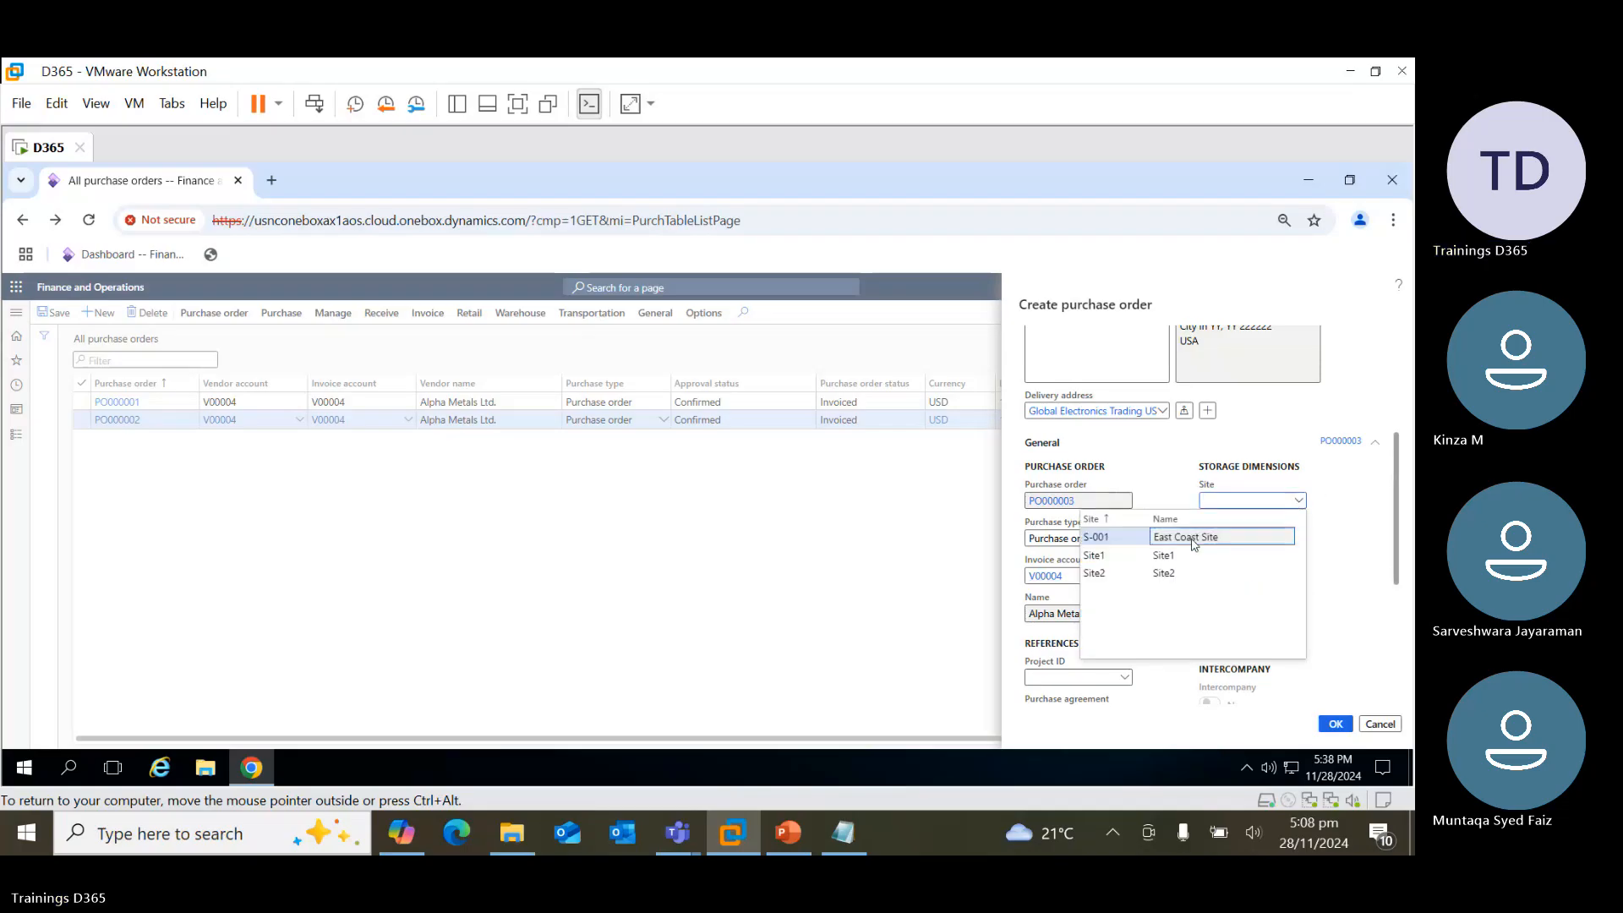
{"action": "left_click", "coordinate": [1192, 538]}
{"action": "left_click", "coordinate": [1301, 542]}
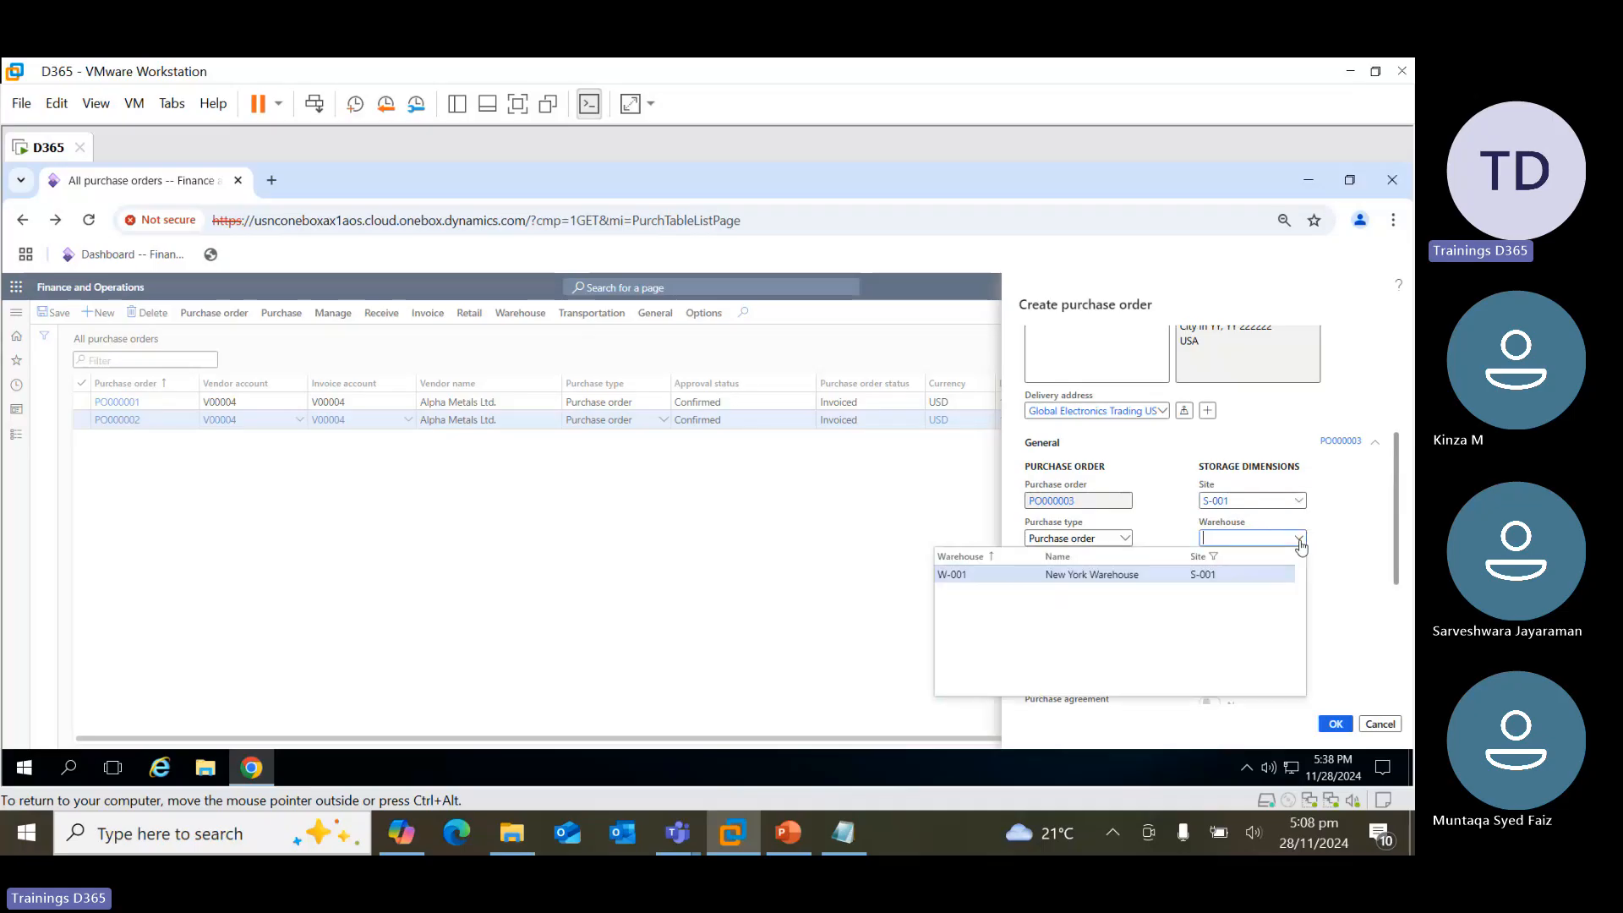
{"action": "left_click", "coordinate": [1070, 576]}
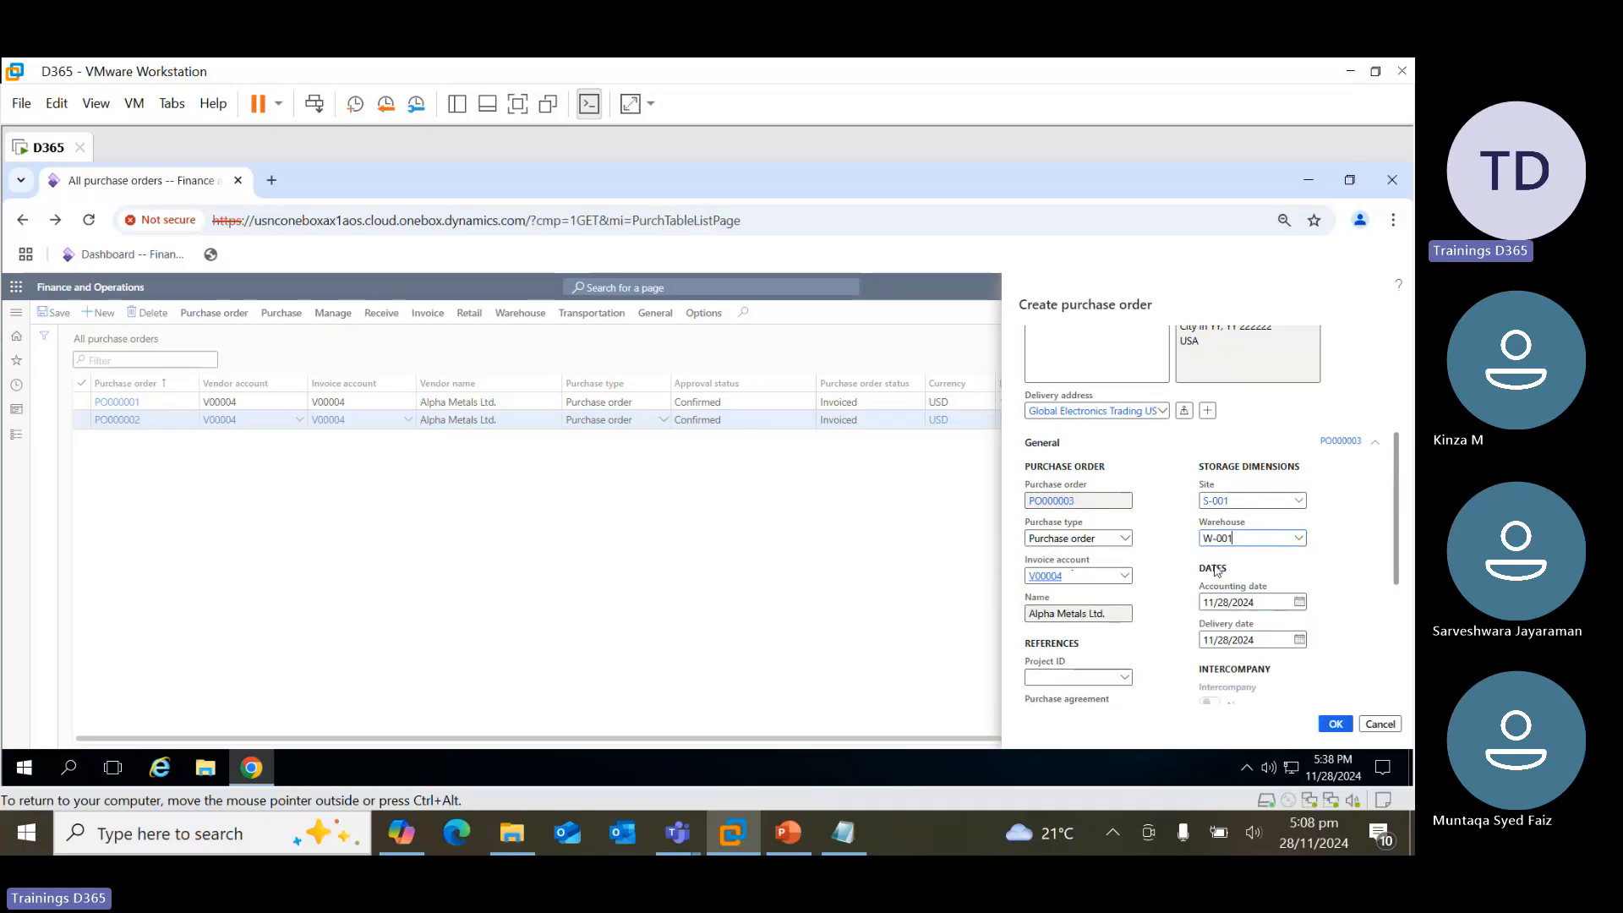
{"action": "left_click", "coordinate": [1335, 725]}
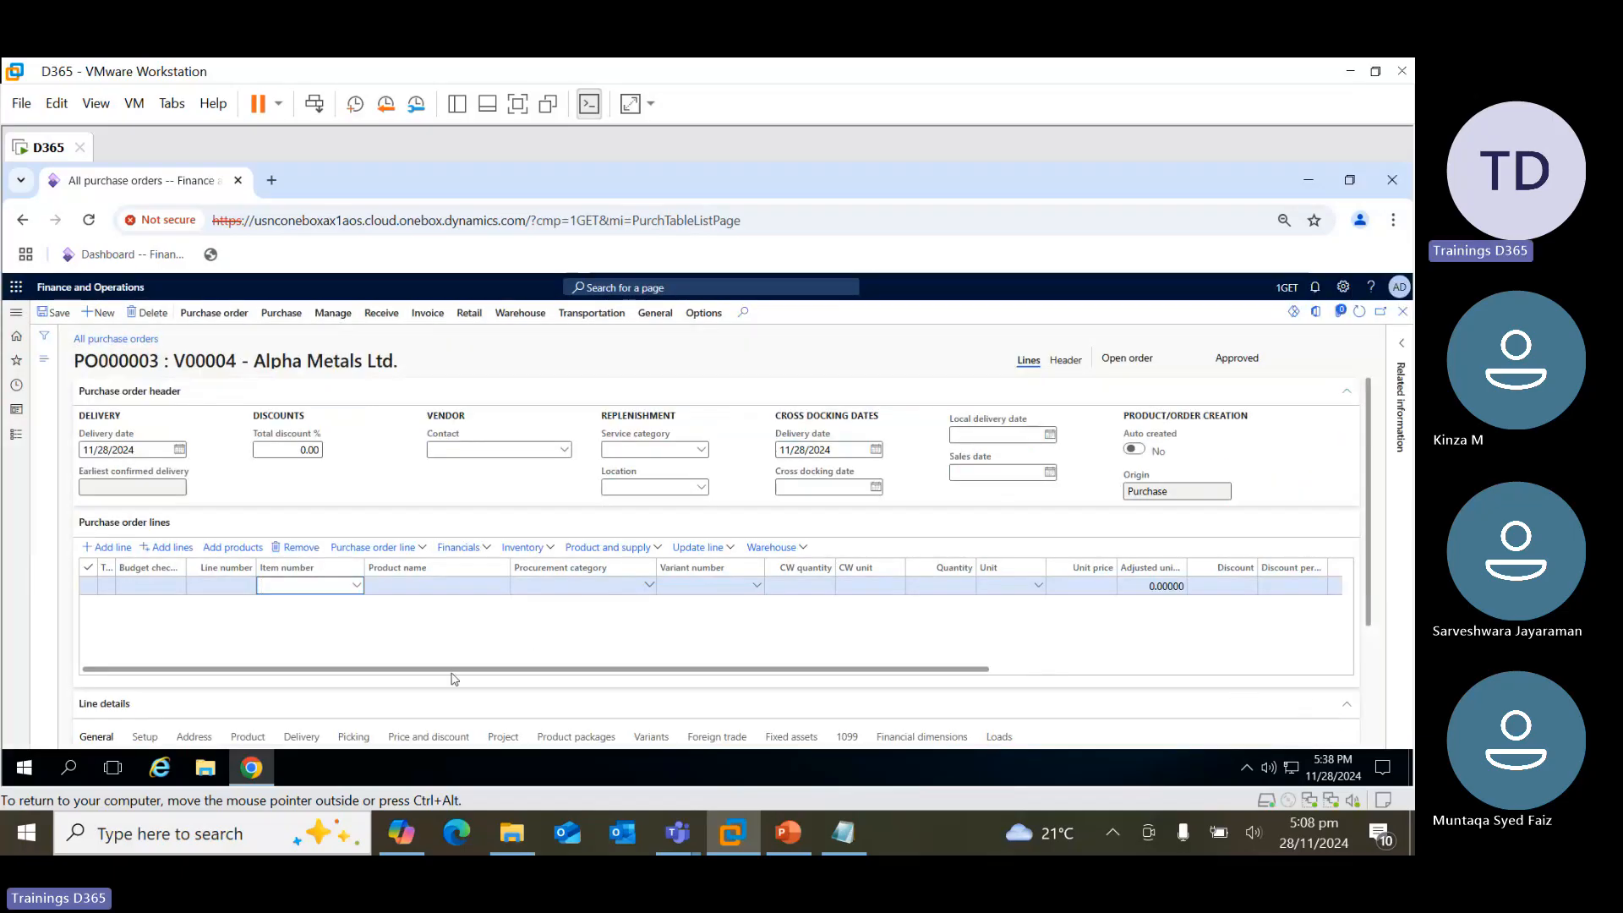
Enter item 5002 Apple MacBook Air on the first purchase order line with a quantity of 5
{"action": "left_click", "coordinate": [356, 585]}
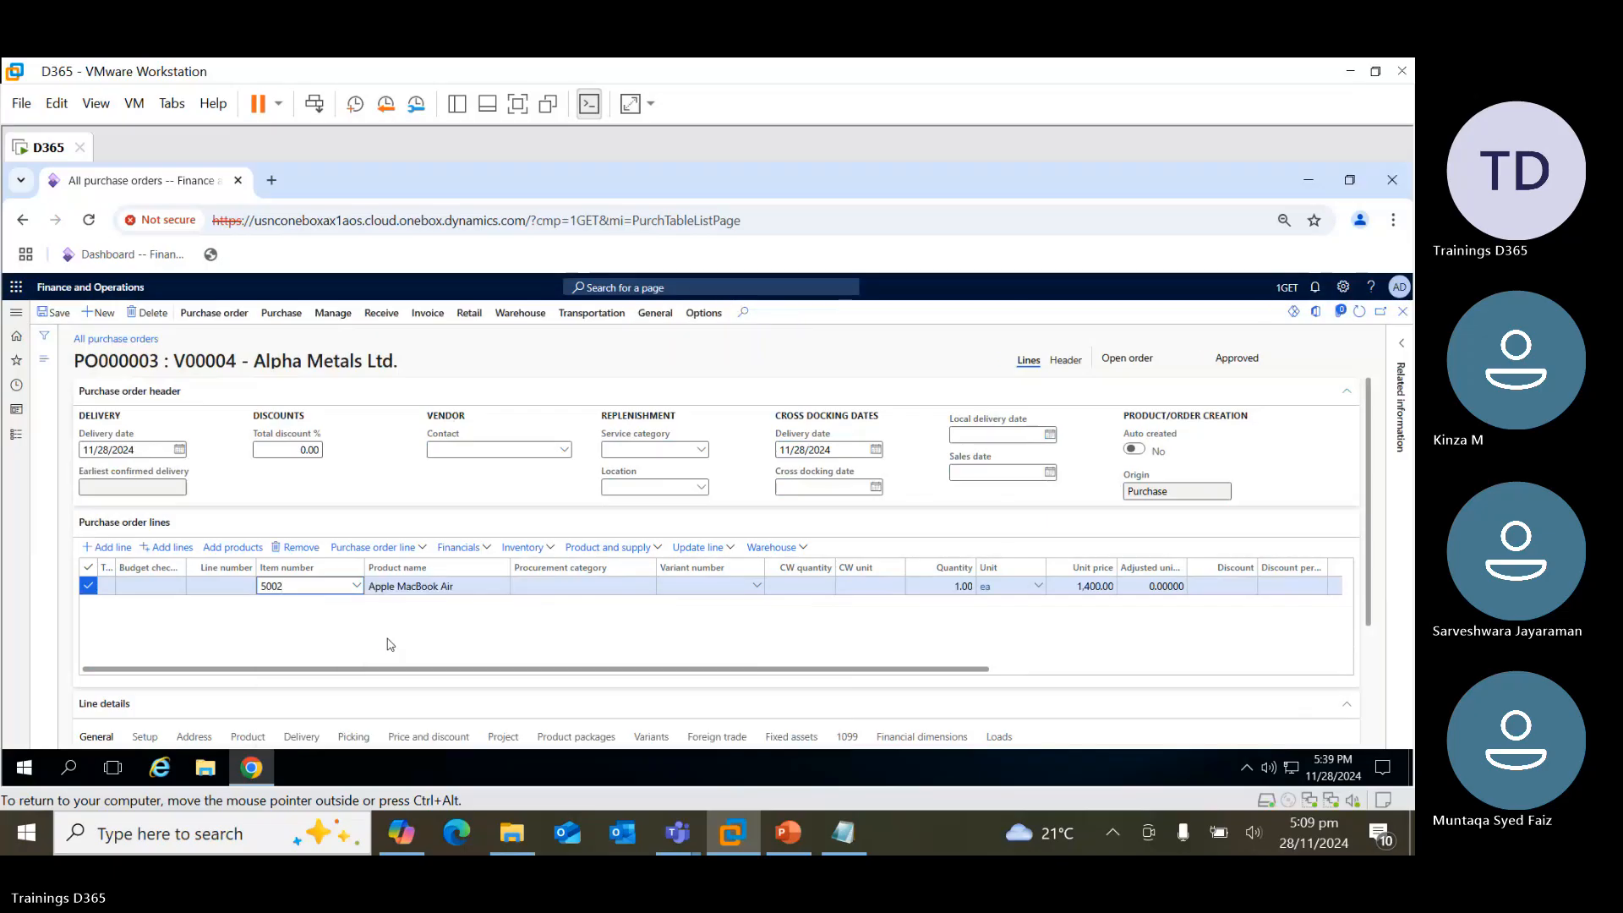
{"action": "left_click_drag", "start_coordinate": [471, 670], "coordinate": [568, 679]}
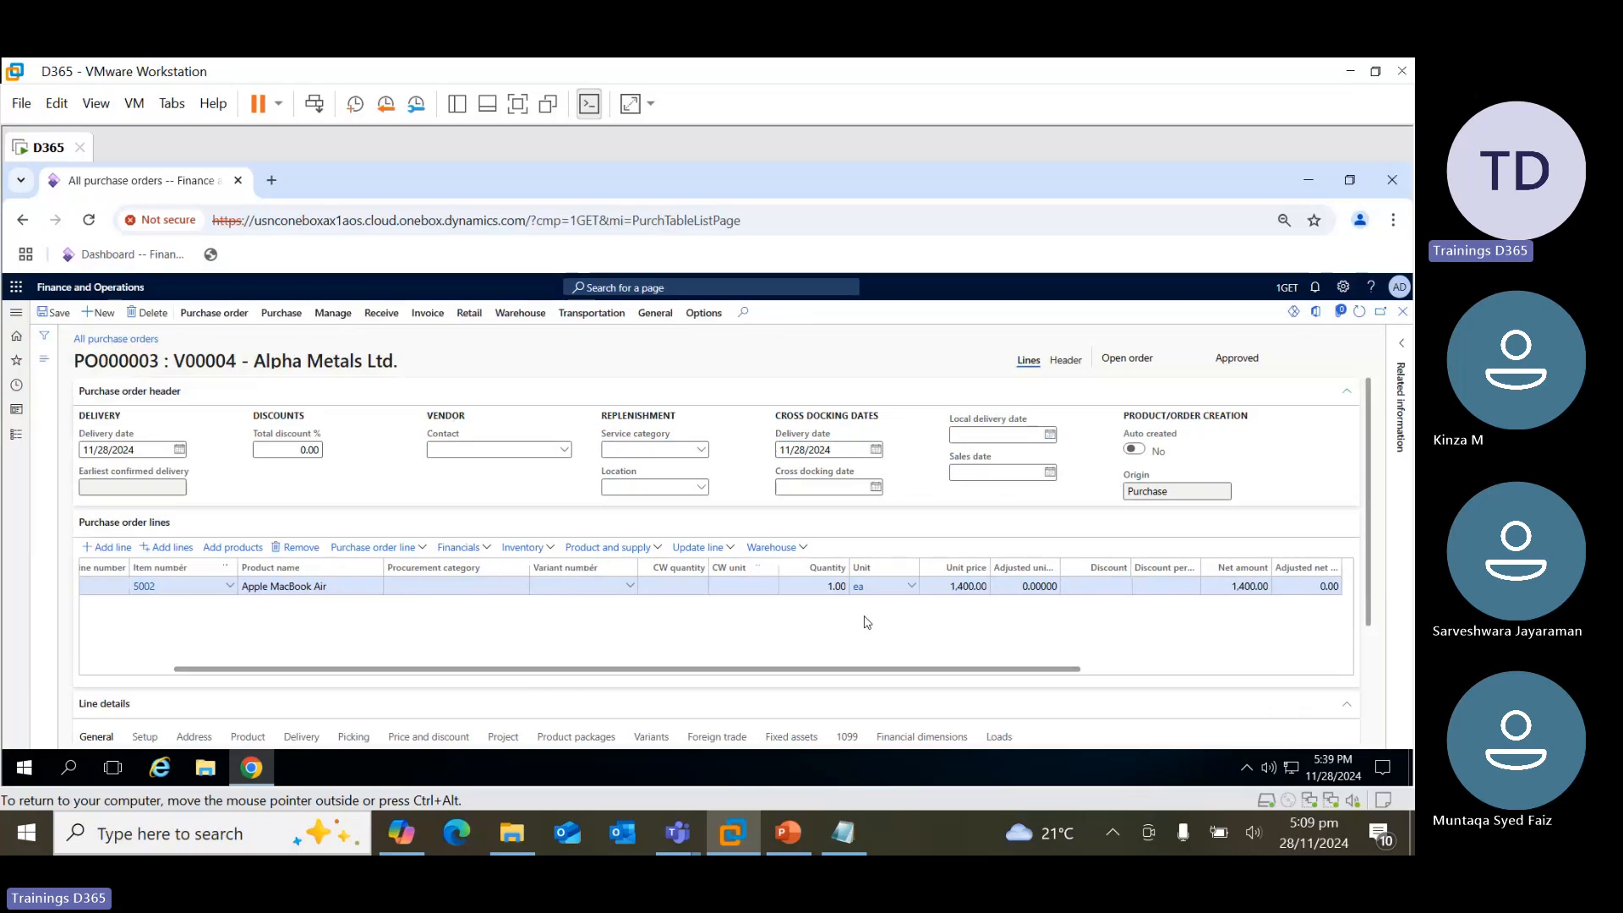
{"action": "left_click", "coordinate": [829, 586]}
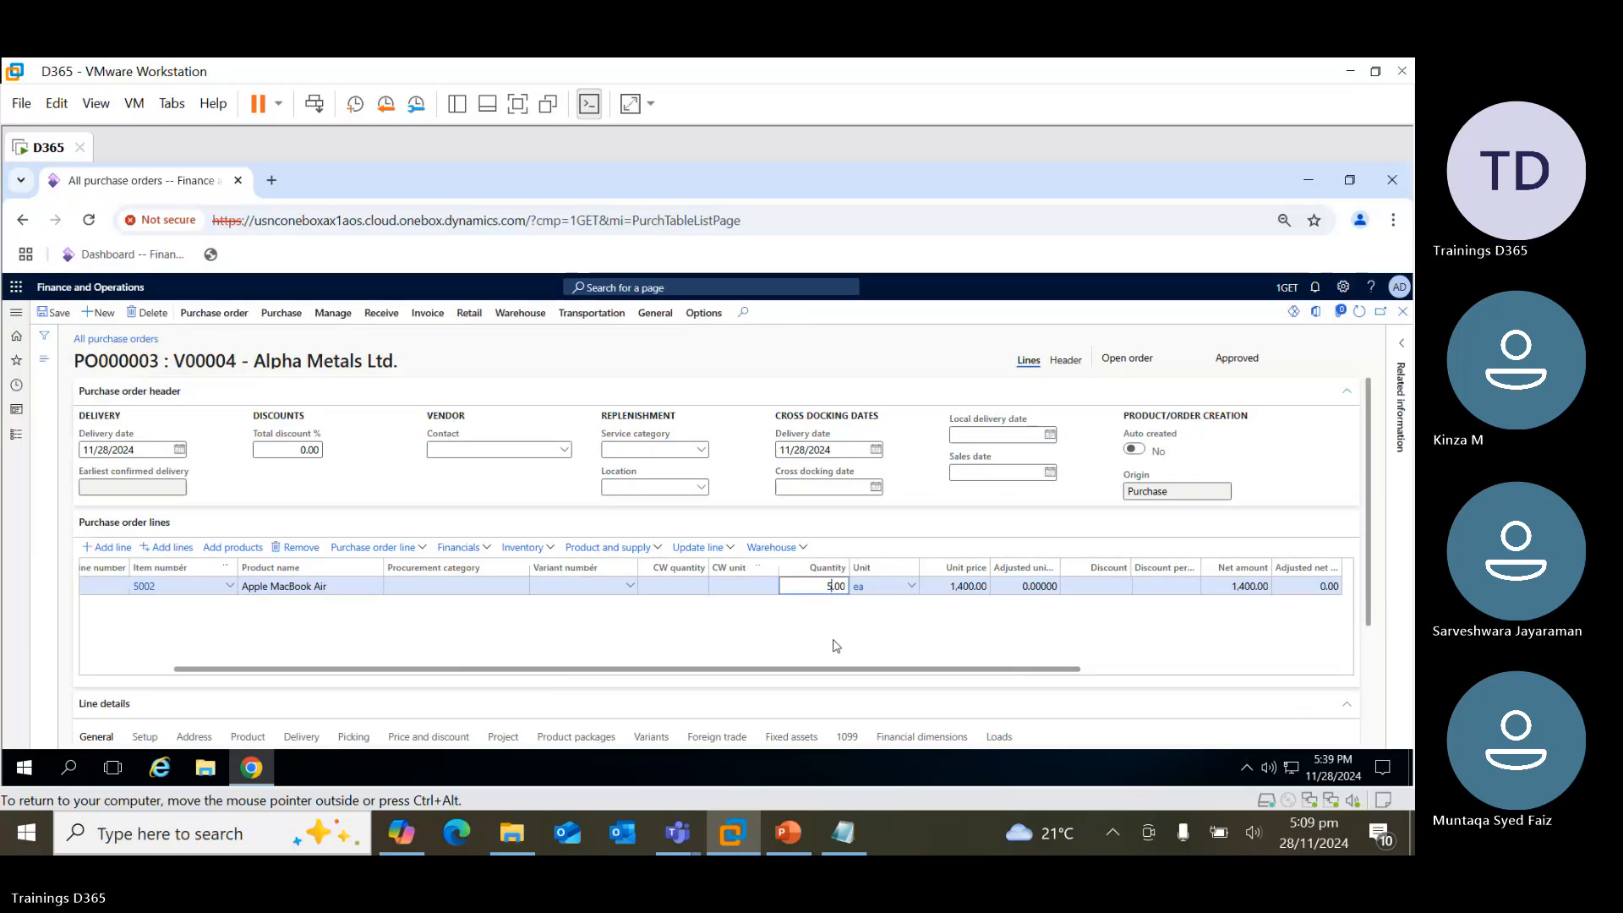
{"action": "type", "text": "5"}
{"action": "left_click_drag", "start_coordinate": [841, 668], "coordinate": [853, 669]}
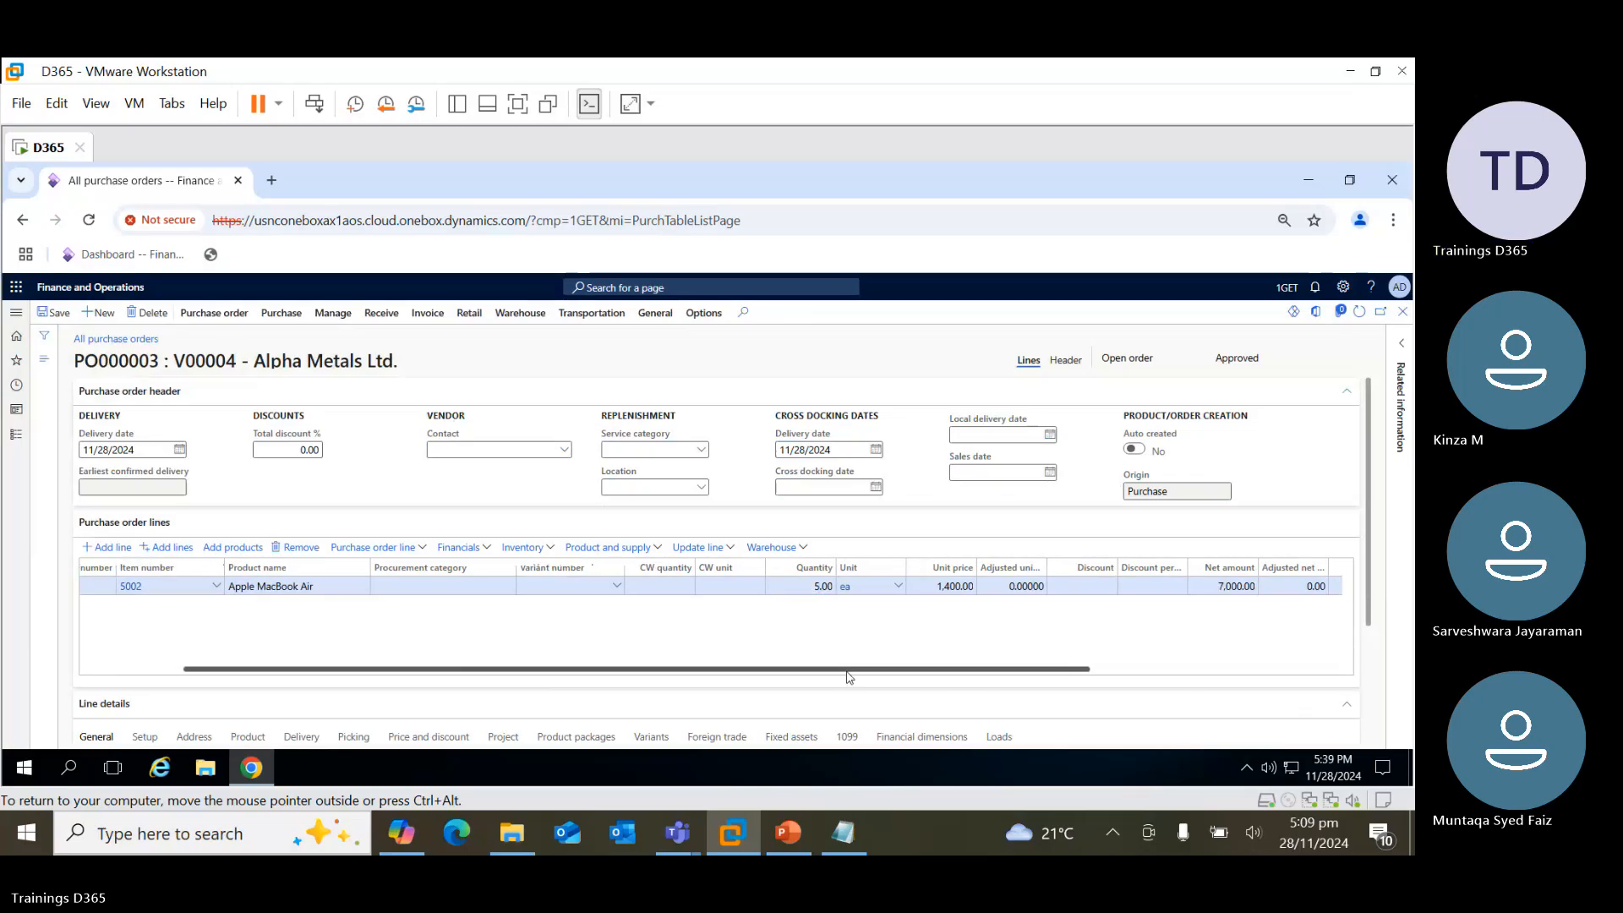
Check the site and warehouse in the product details of the Apple MacBook Air line
{"action": "scroll", "coordinate": [1372, 551], "scroll_direction": "down", "scroll_amount": 2}
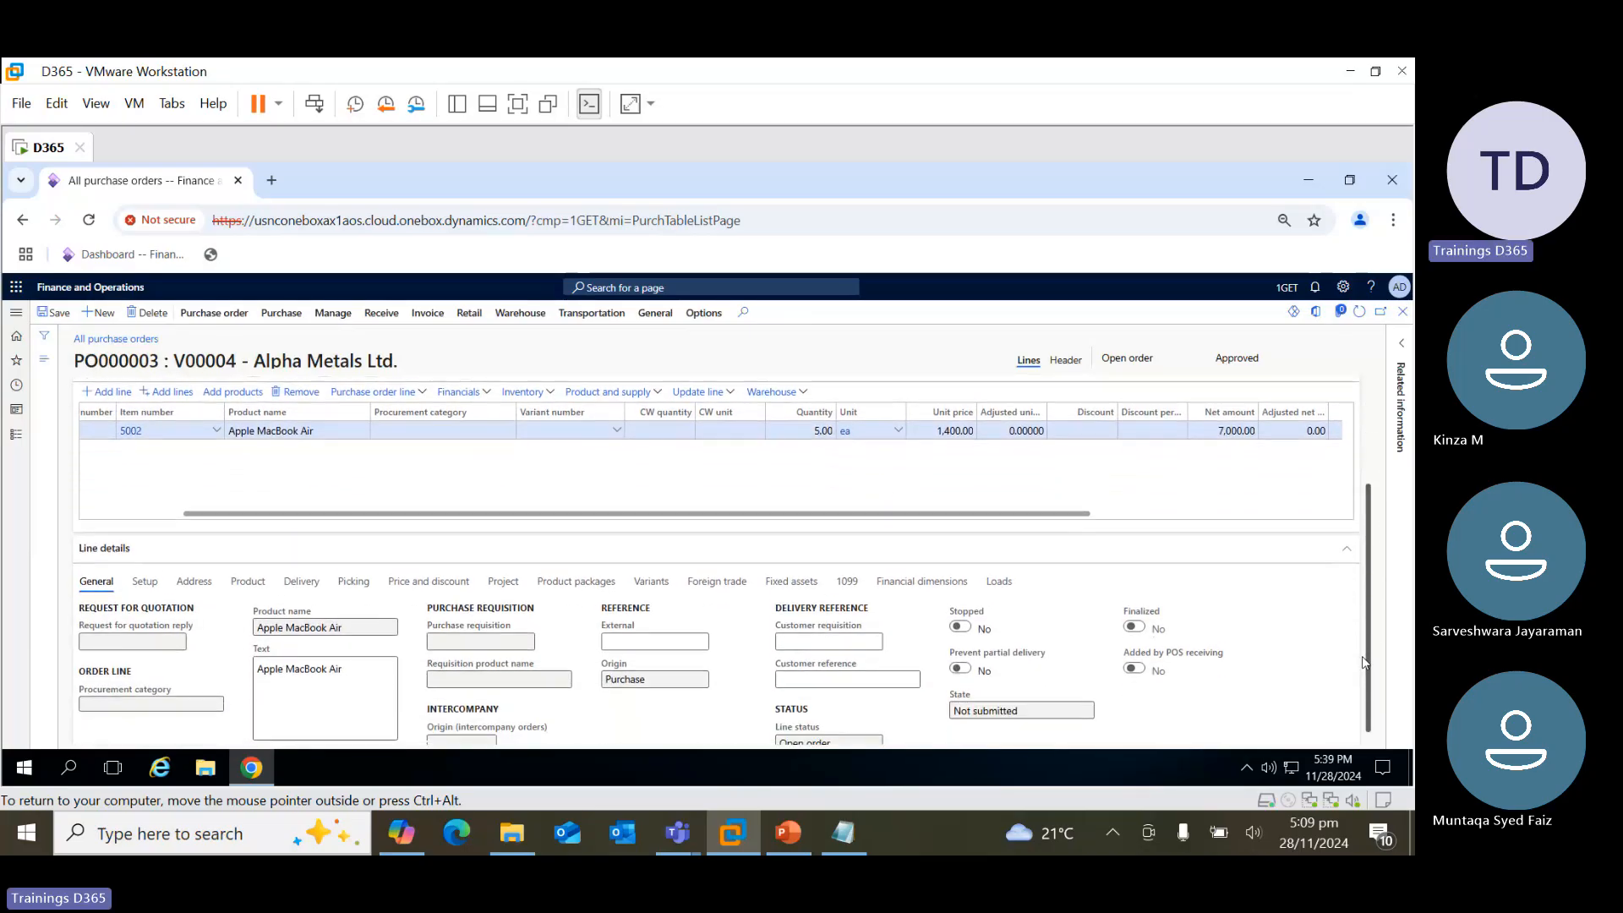
{"action": "left_click", "coordinate": [250, 574]}
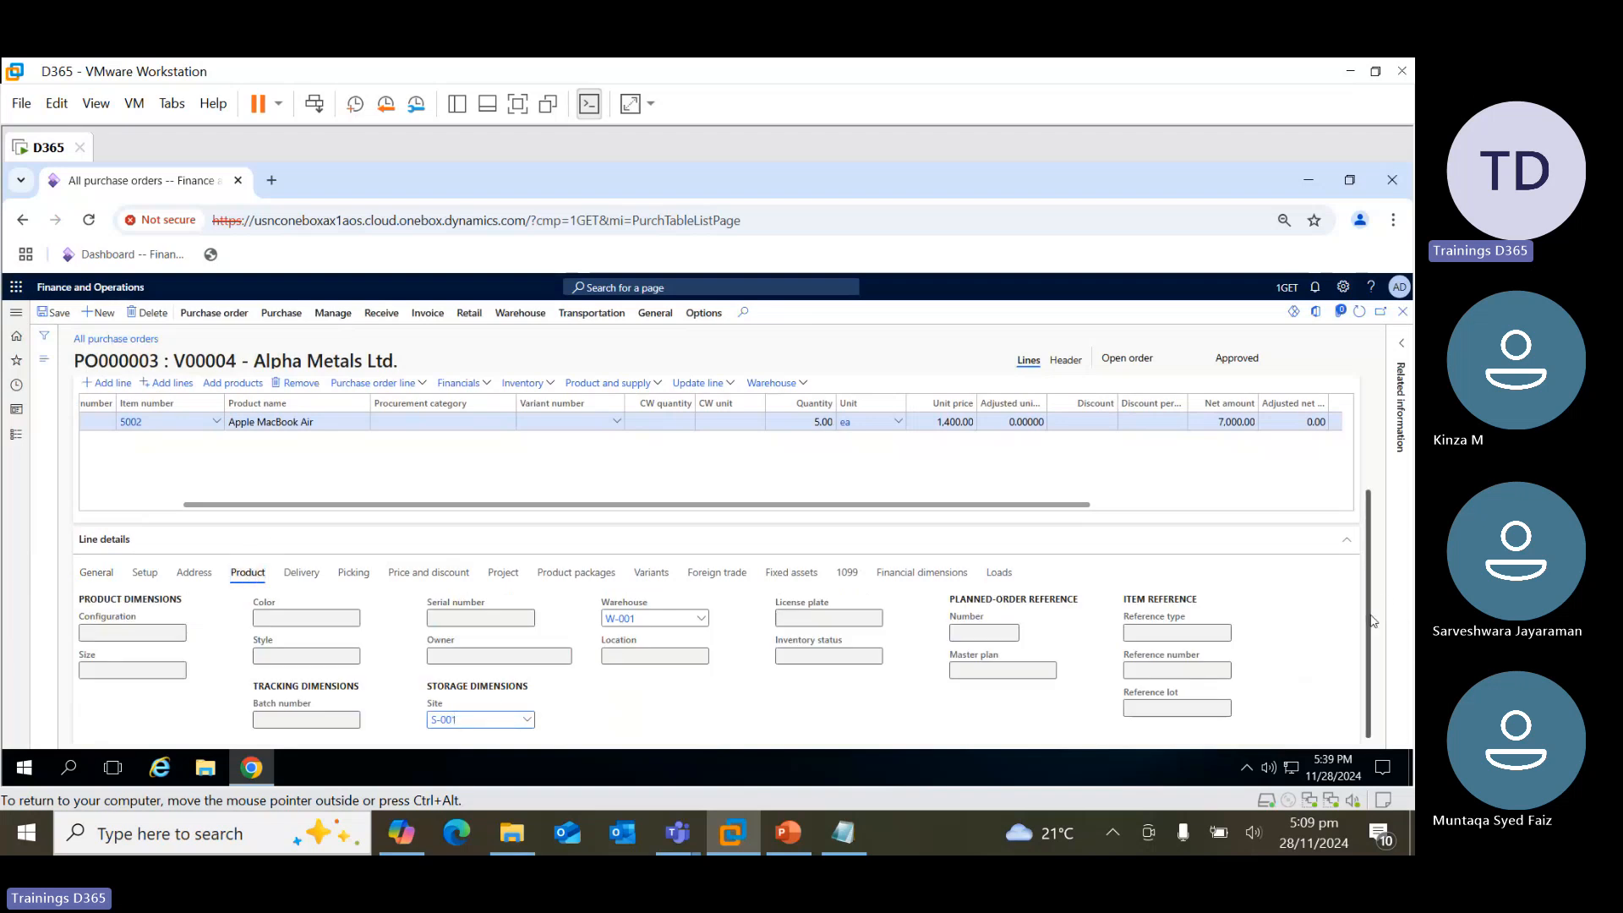
{"action": "left_click_drag", "start_coordinate": [1373, 623], "coordinate": [1371, 492]}
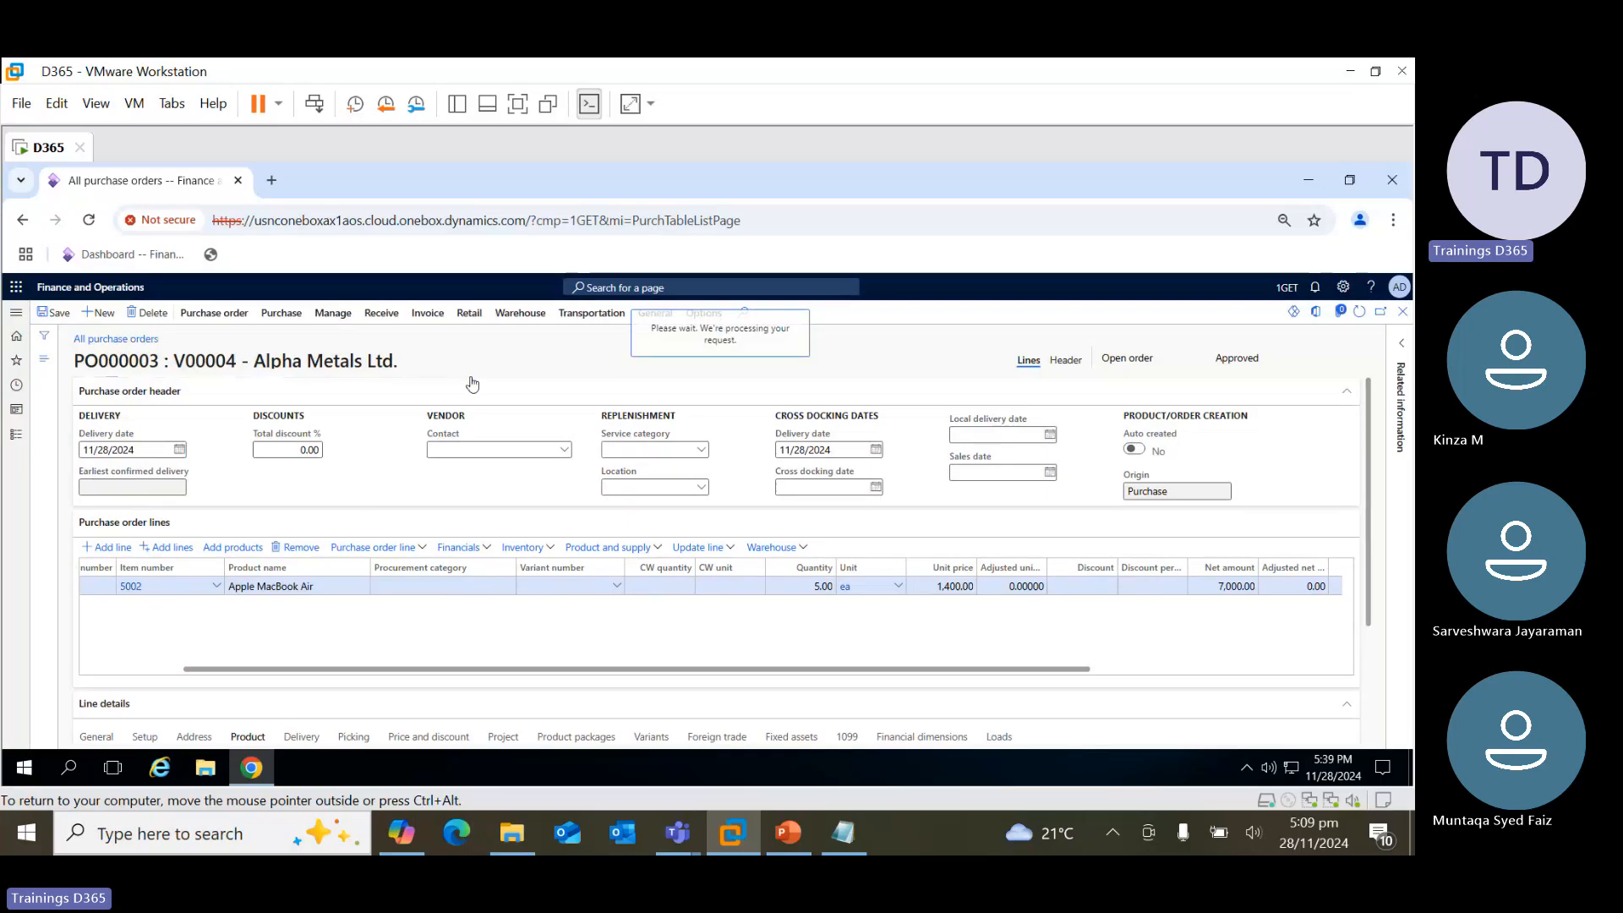
{"action": "scroll", "coordinate": [473, 385], "scroll_direction": "down", "scroll_amount": 2}
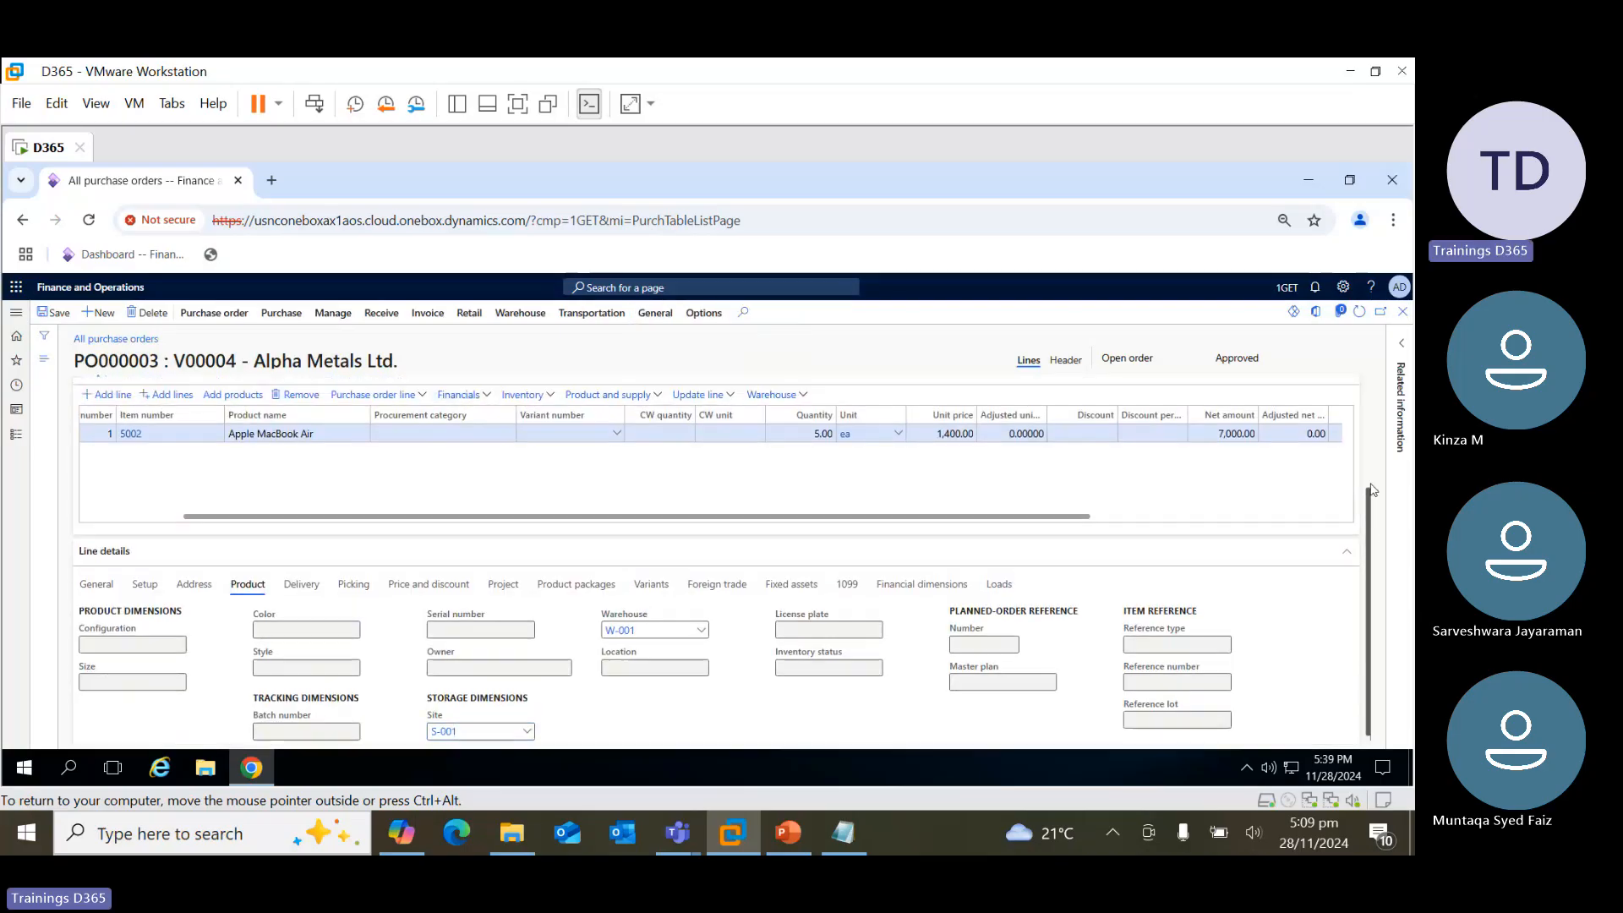
{"action": "scroll", "coordinate": [1372, 491], "scroll_direction": "up", "scroll_amount": 2}
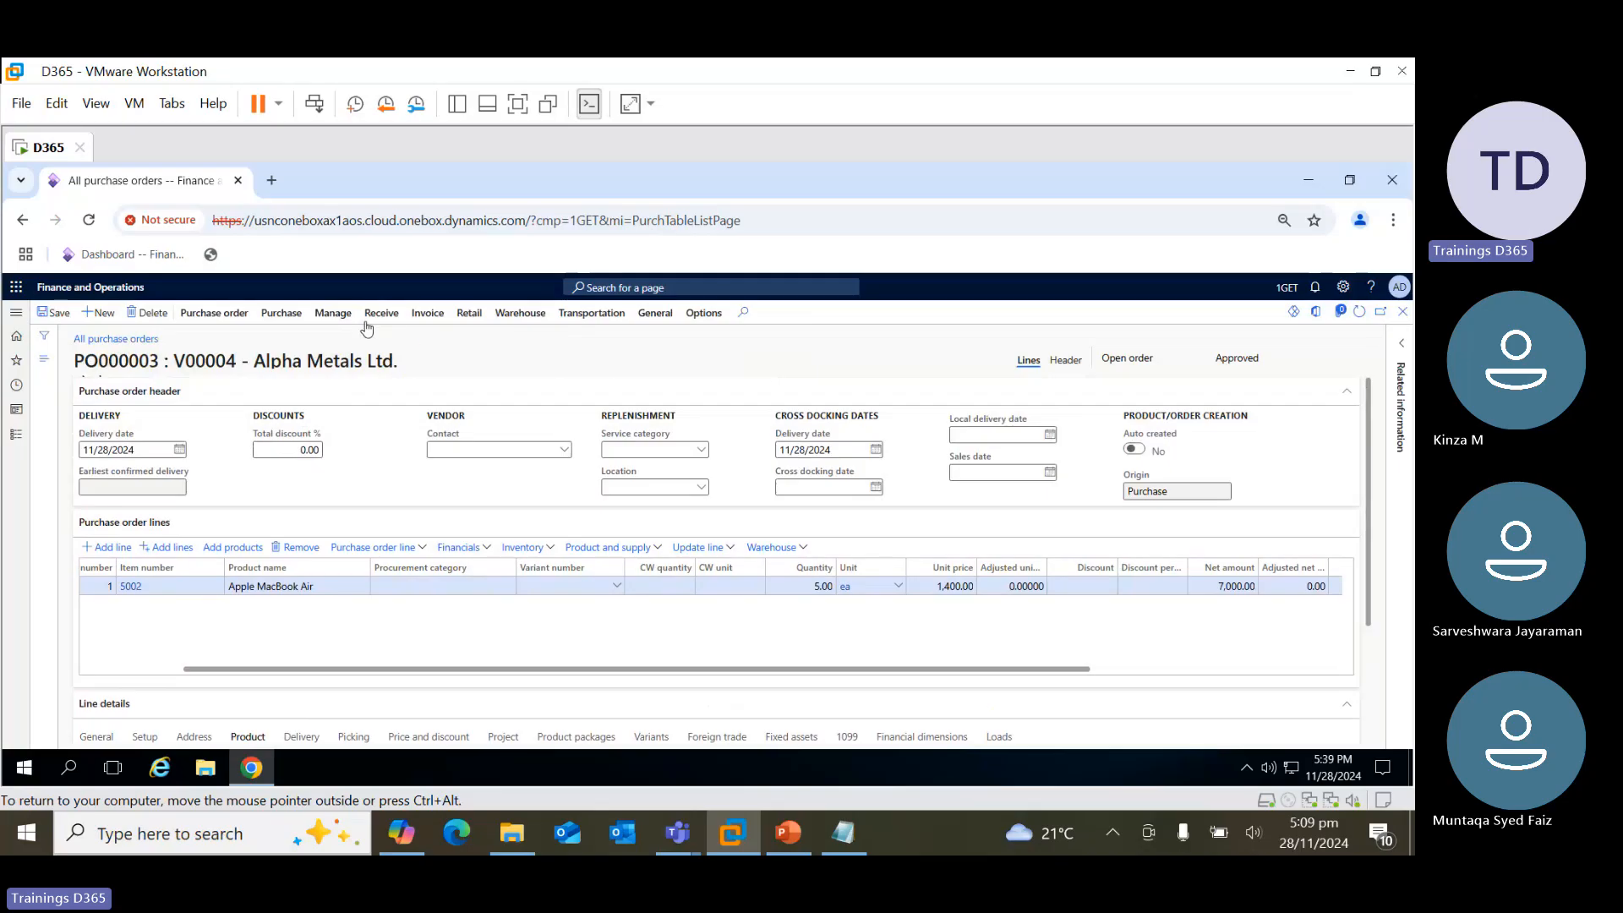
Generate the confirmation for the purchase order with document date 11/28/2024 and a printed purchase order, closing the printout
{"action": "left_click", "coordinate": [287, 318]}
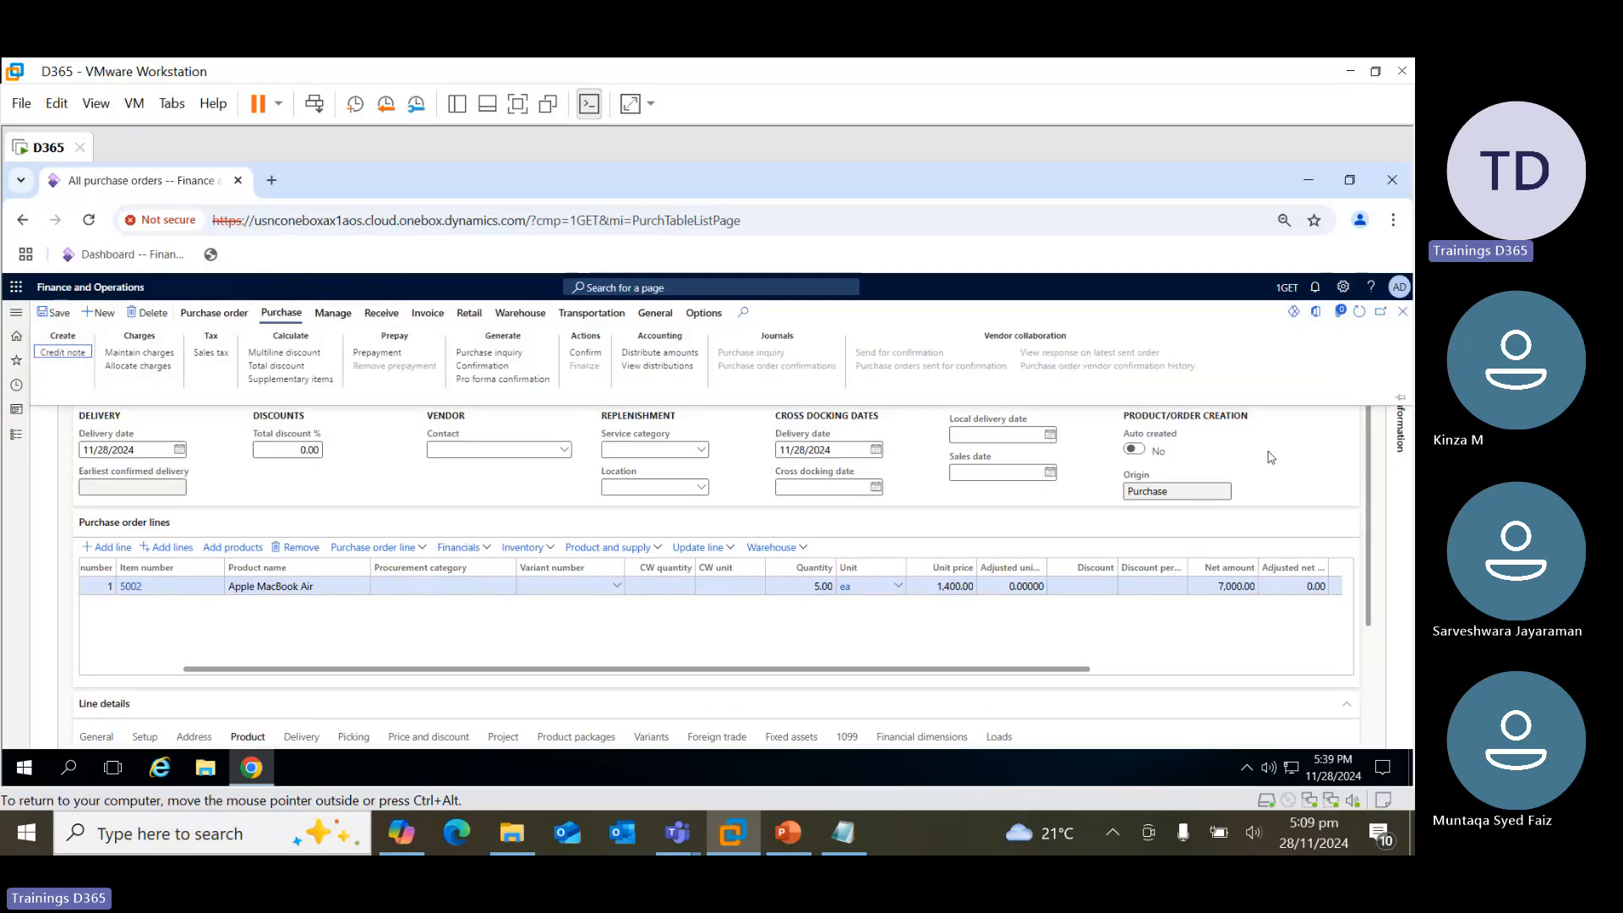
{"action": "left_click", "coordinate": [1277, 458]}
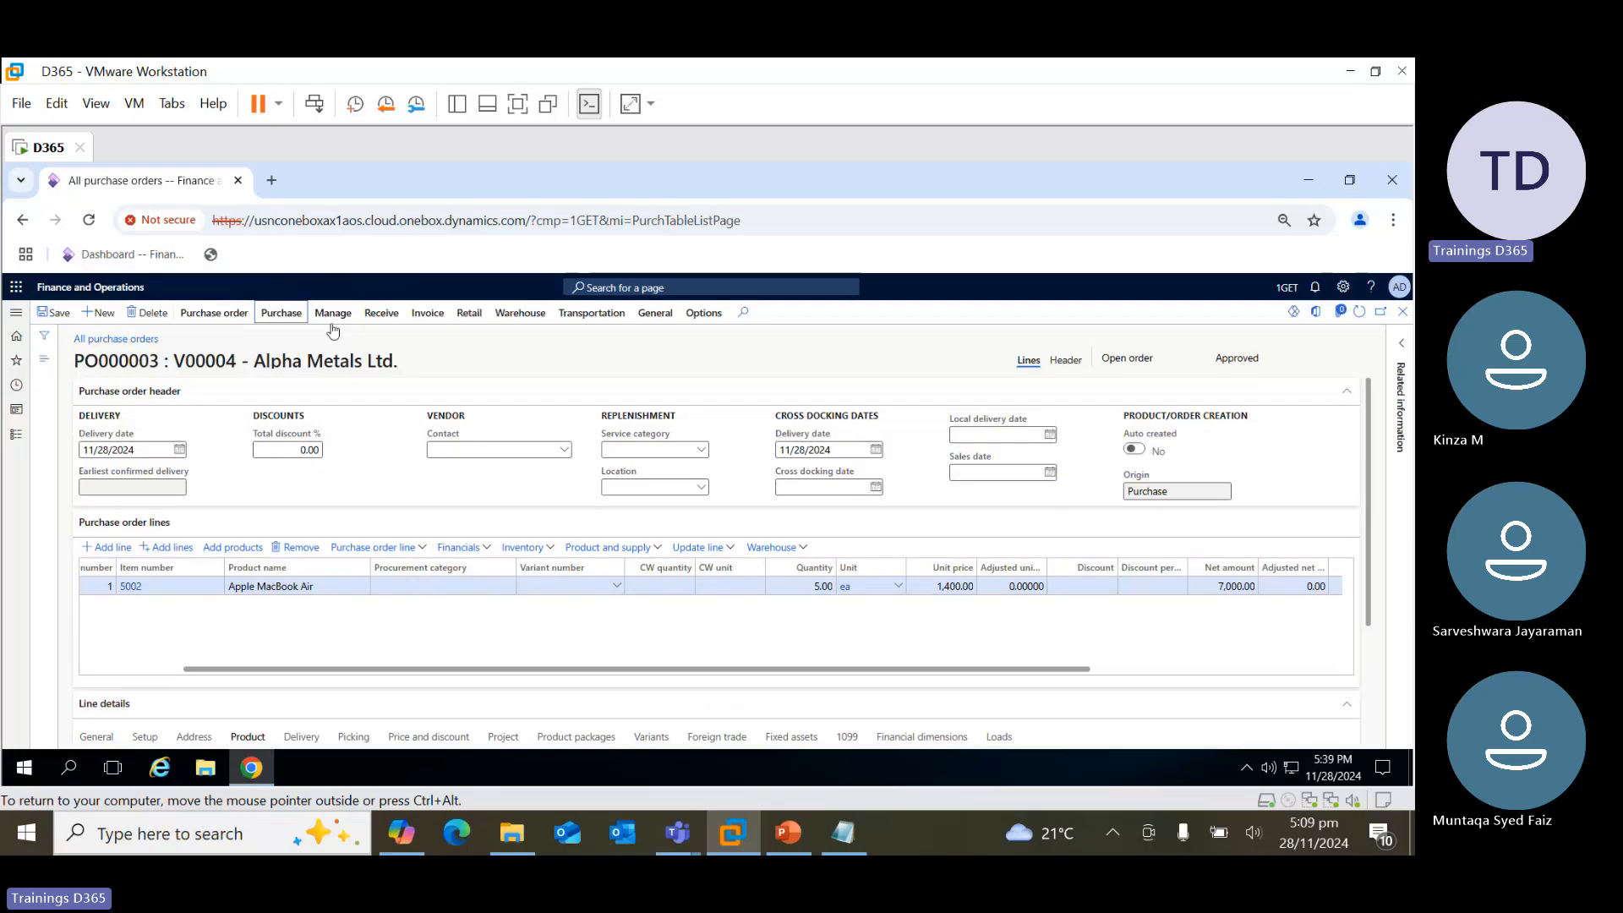
{"action": "left_click", "coordinate": [281, 314]}
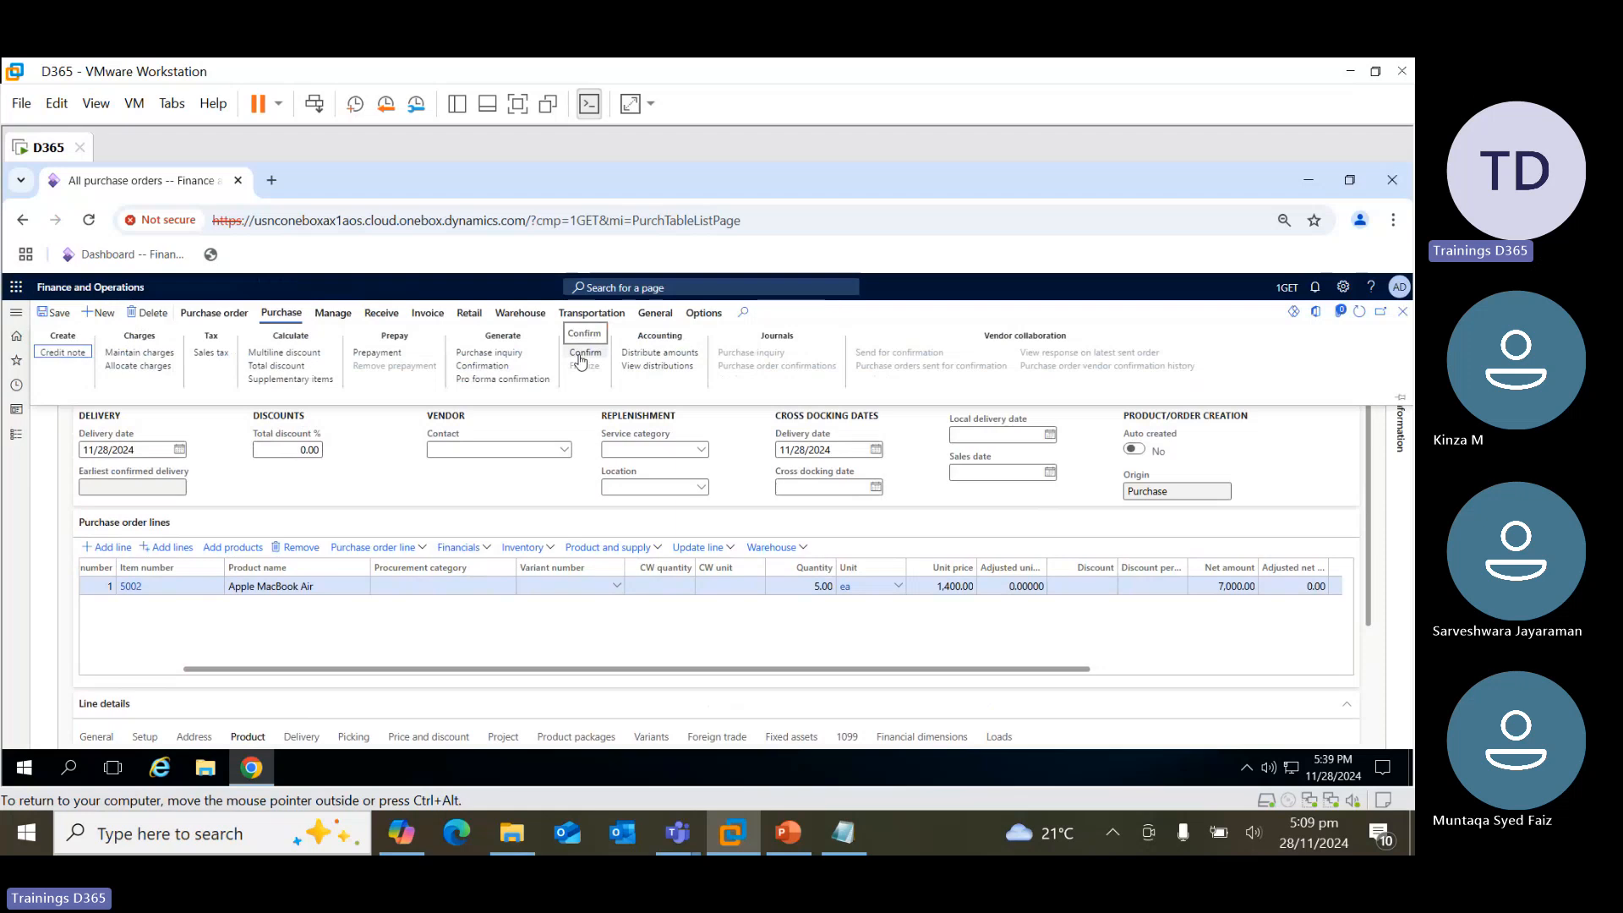
{"action": "left_click", "coordinate": [482, 368]}
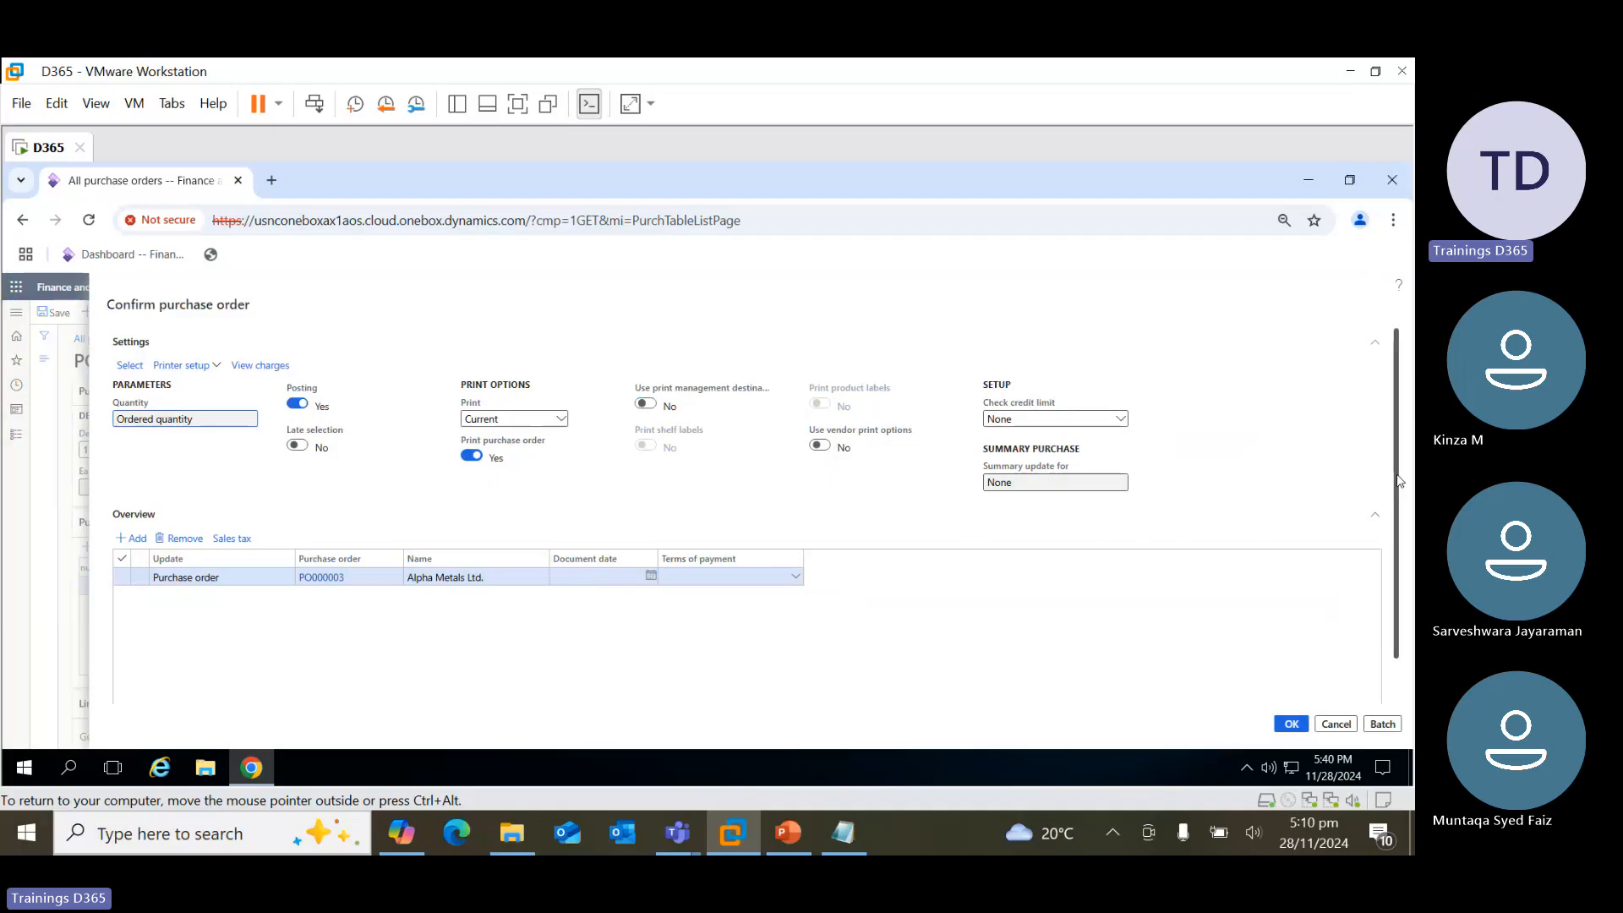
{"action": "left_click_drag", "start_coordinate": [1399, 480], "coordinate": [1394, 568]}
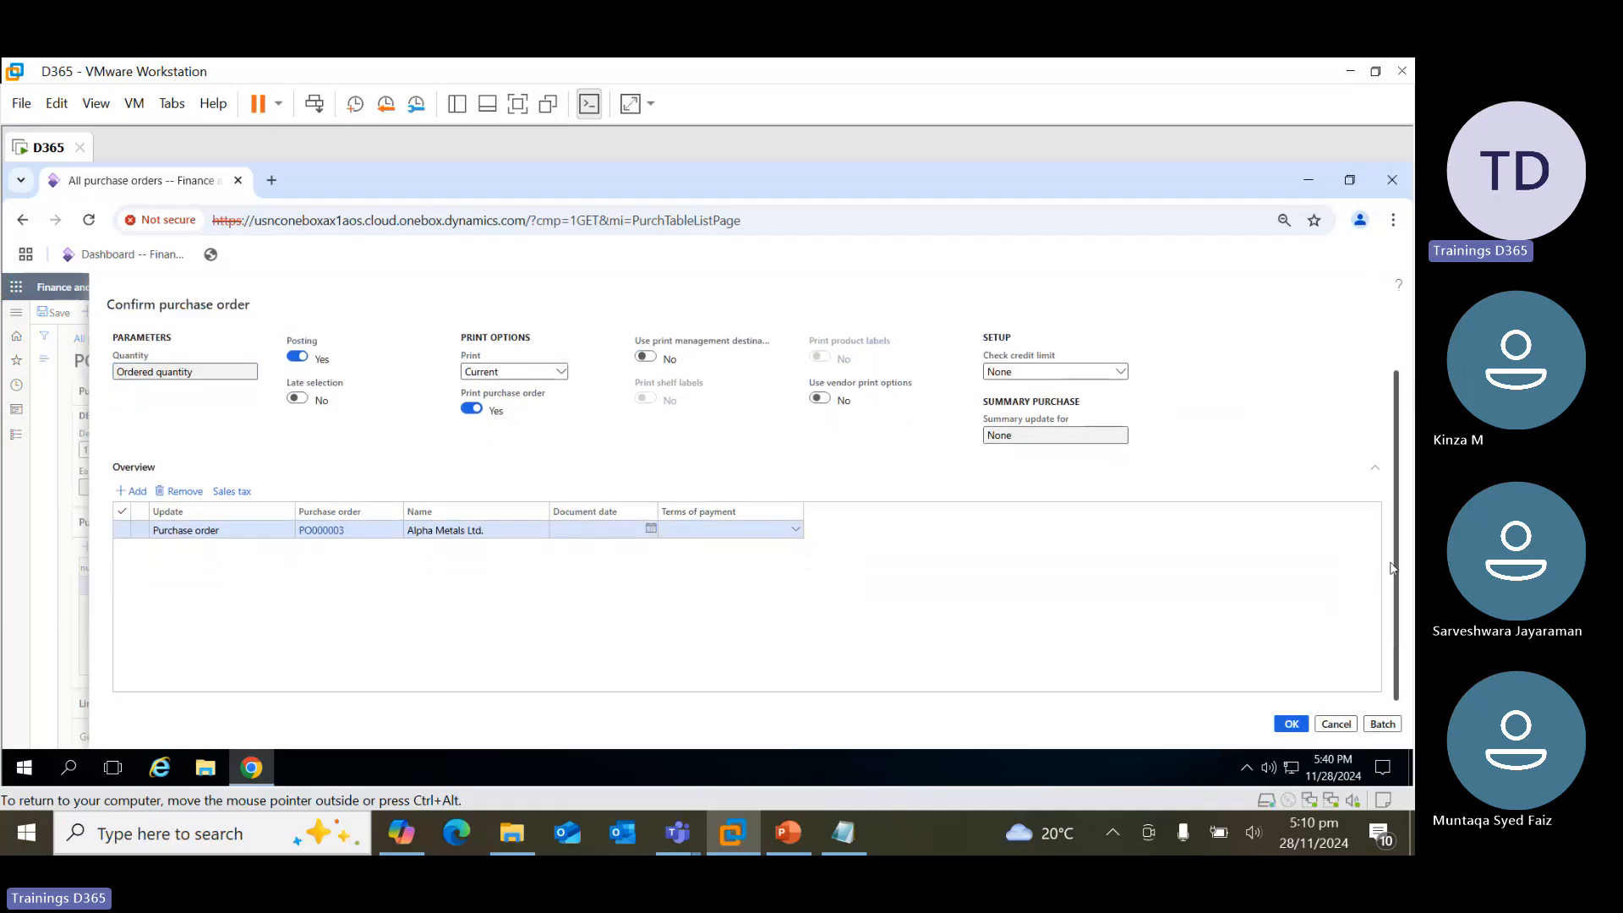
{"action": "left_click", "coordinate": [653, 534]}
{"action": "left_click", "coordinate": [652, 530]}
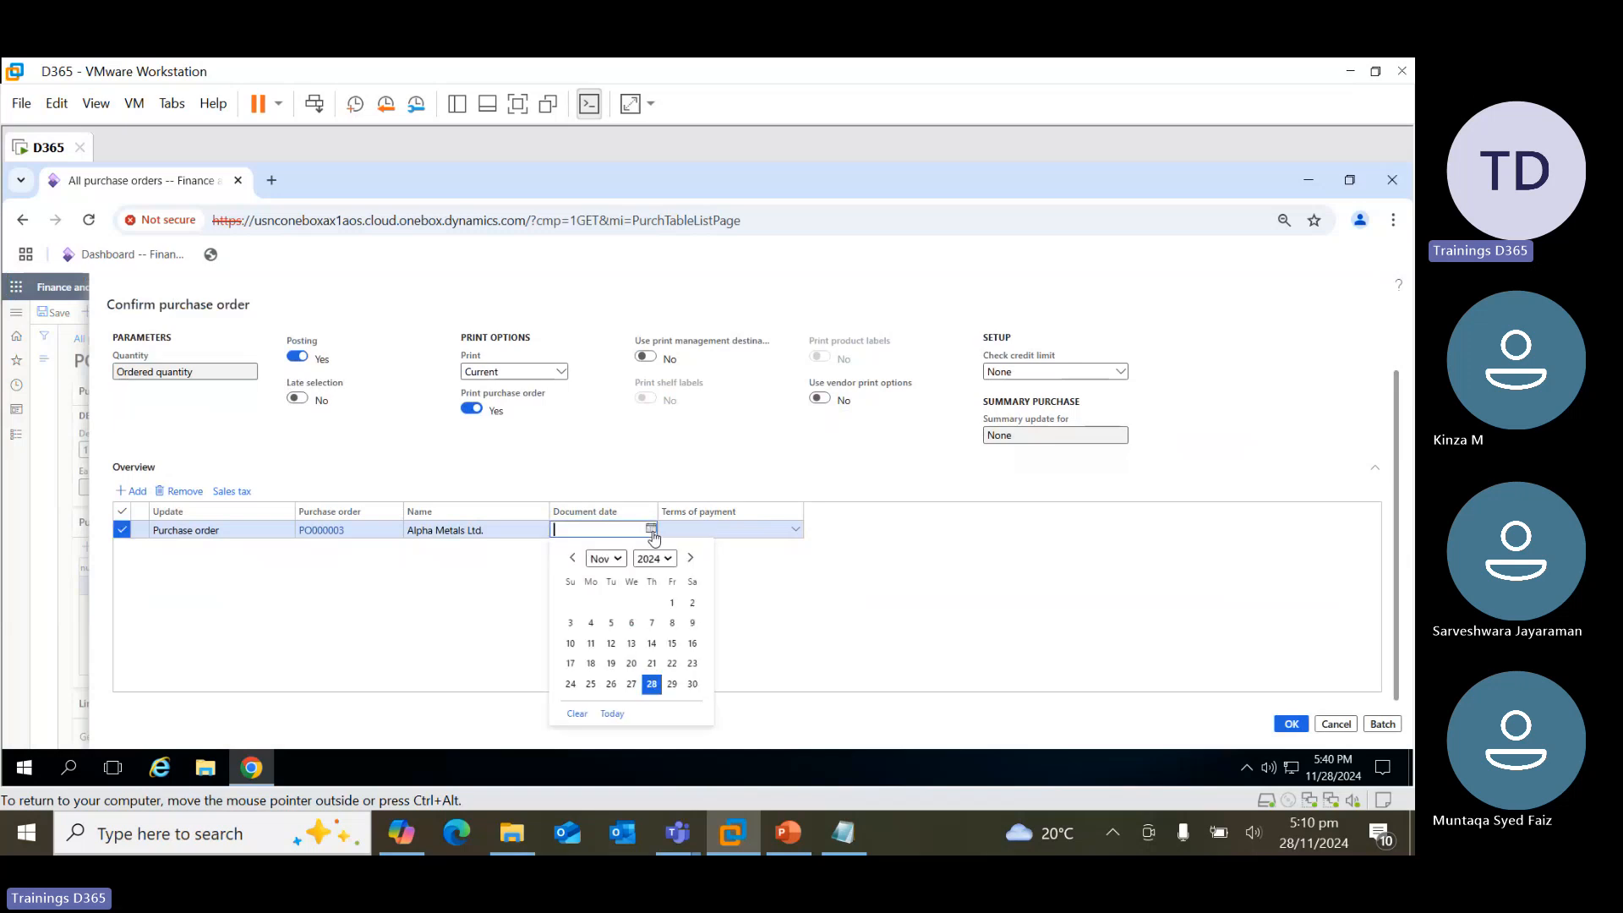
{"action": "left_click", "coordinate": [655, 687]}
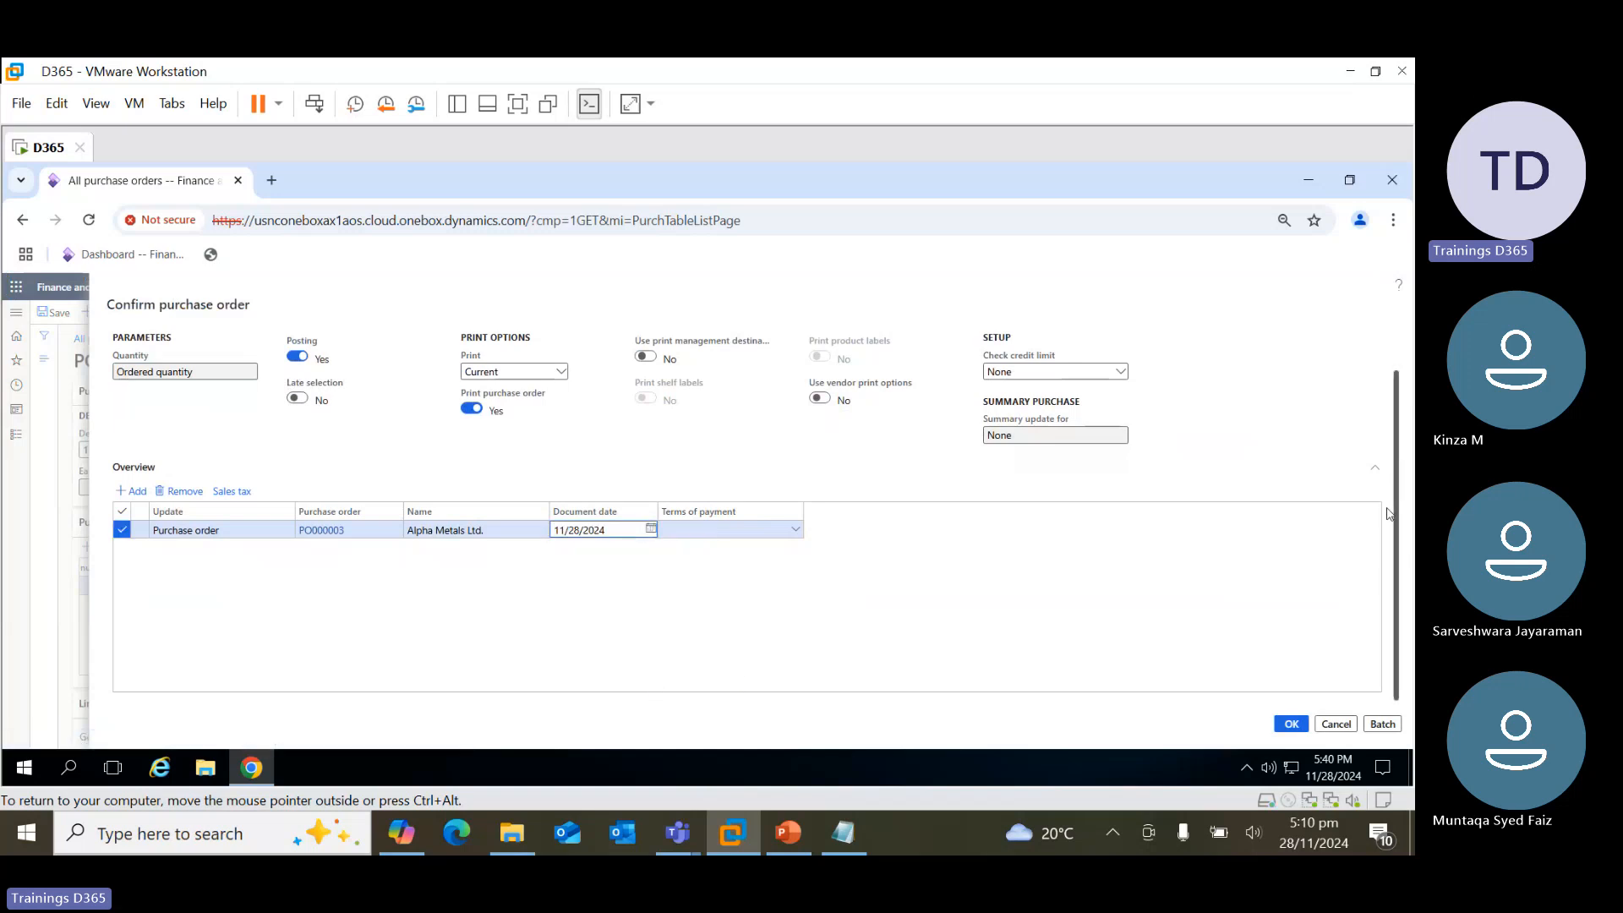
{"action": "left_click_drag", "start_coordinate": [1398, 501], "coordinate": [1396, 551]}
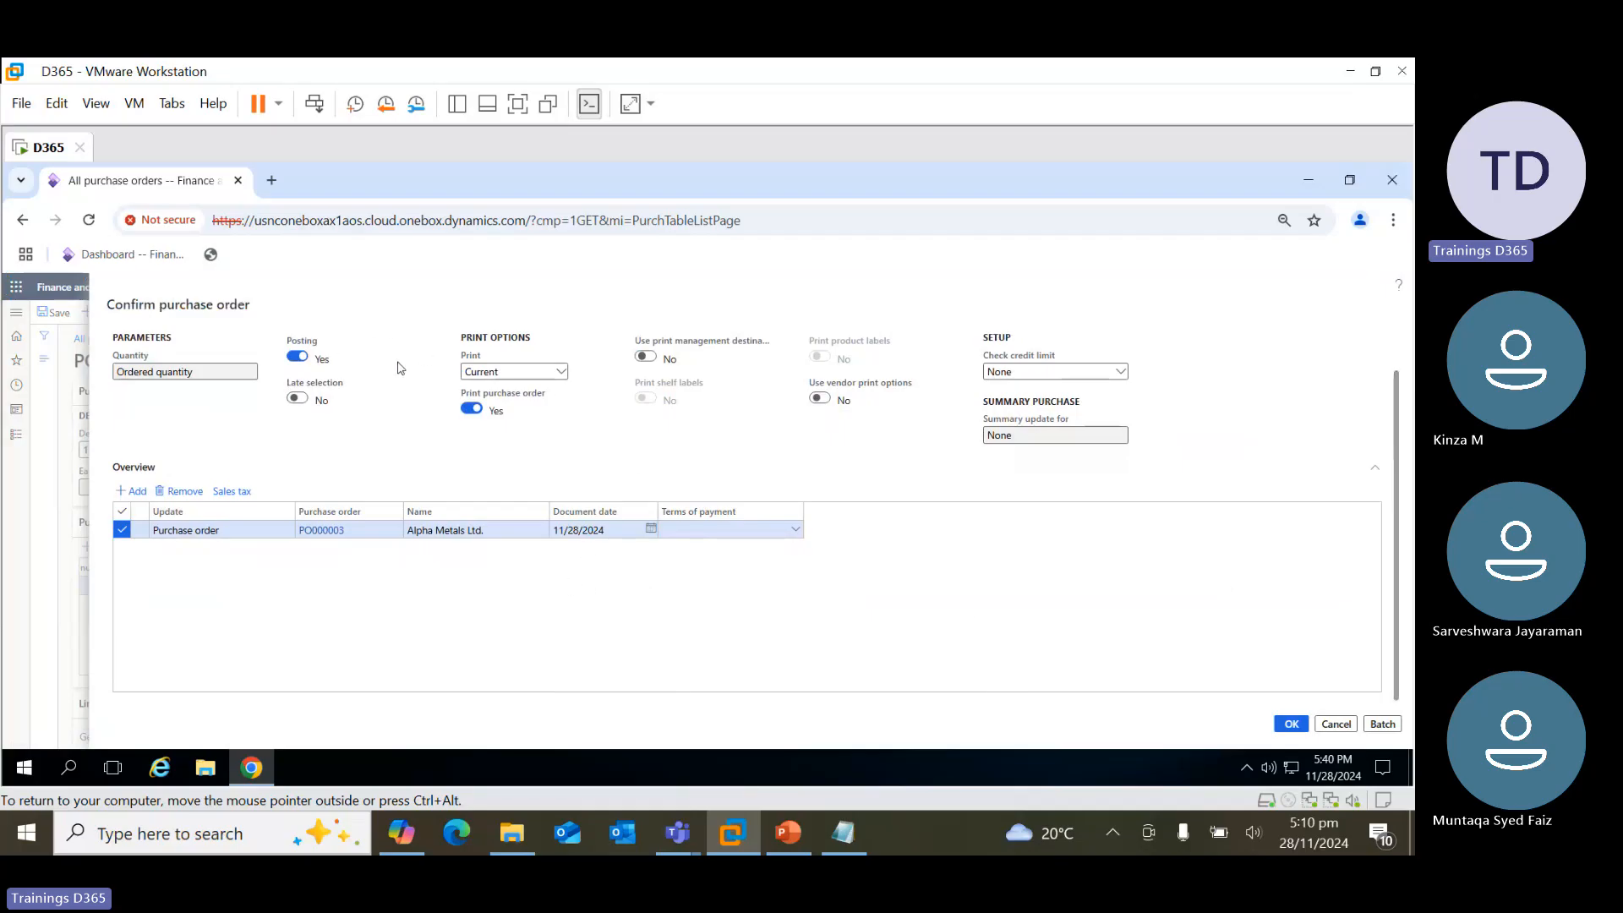
{"action": "left_click", "coordinate": [1292, 724]}
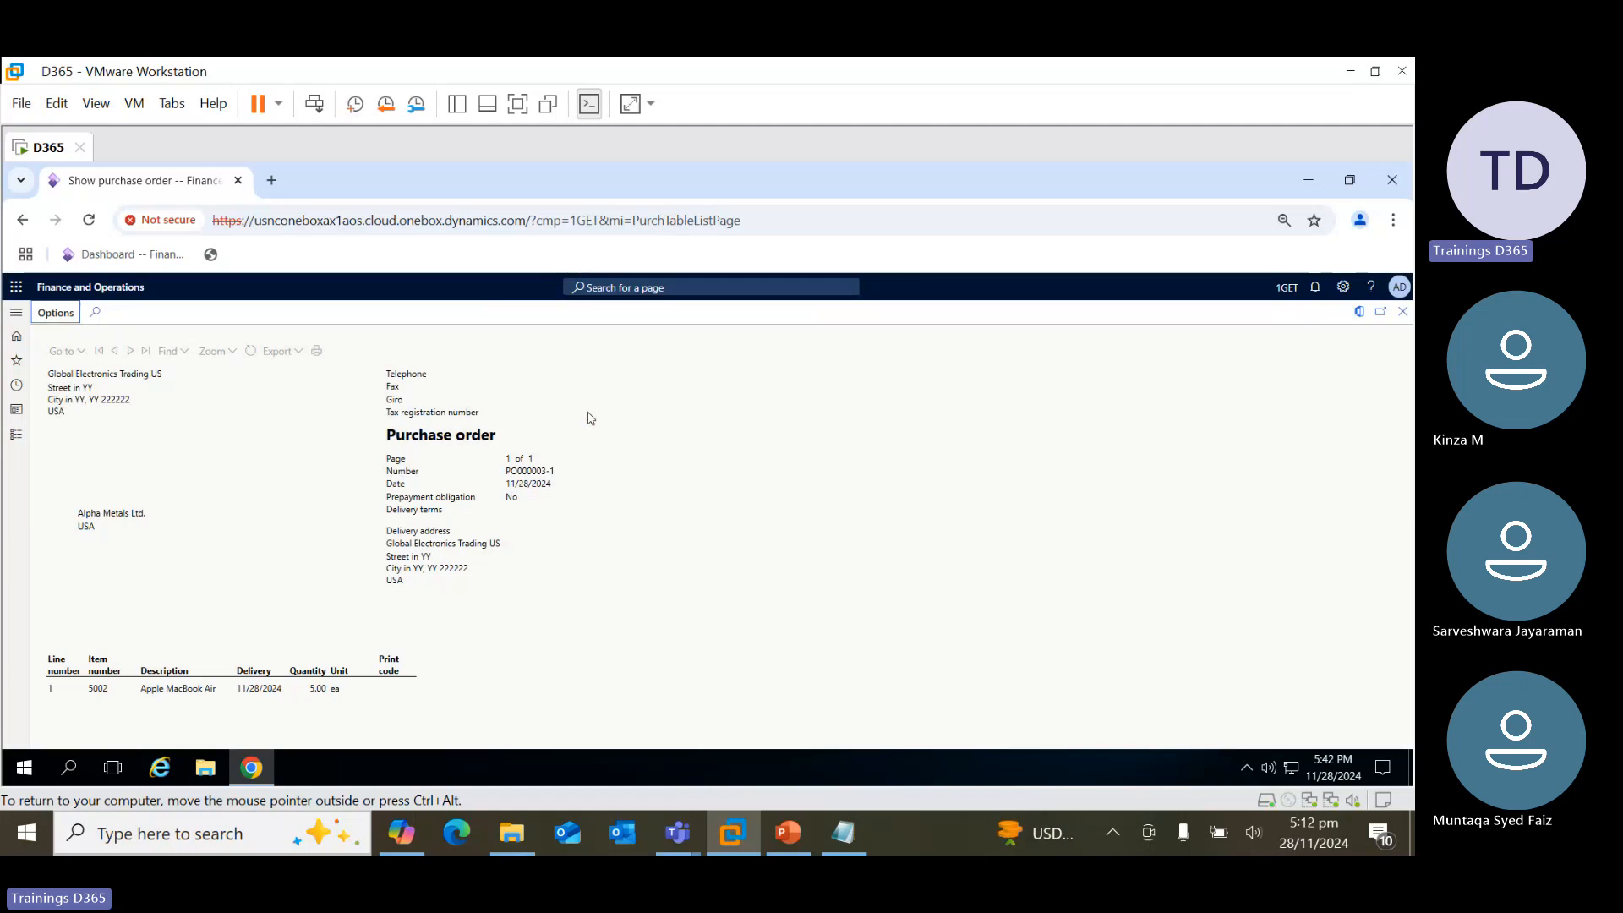
{"action": "left_click", "coordinate": [1404, 313]}
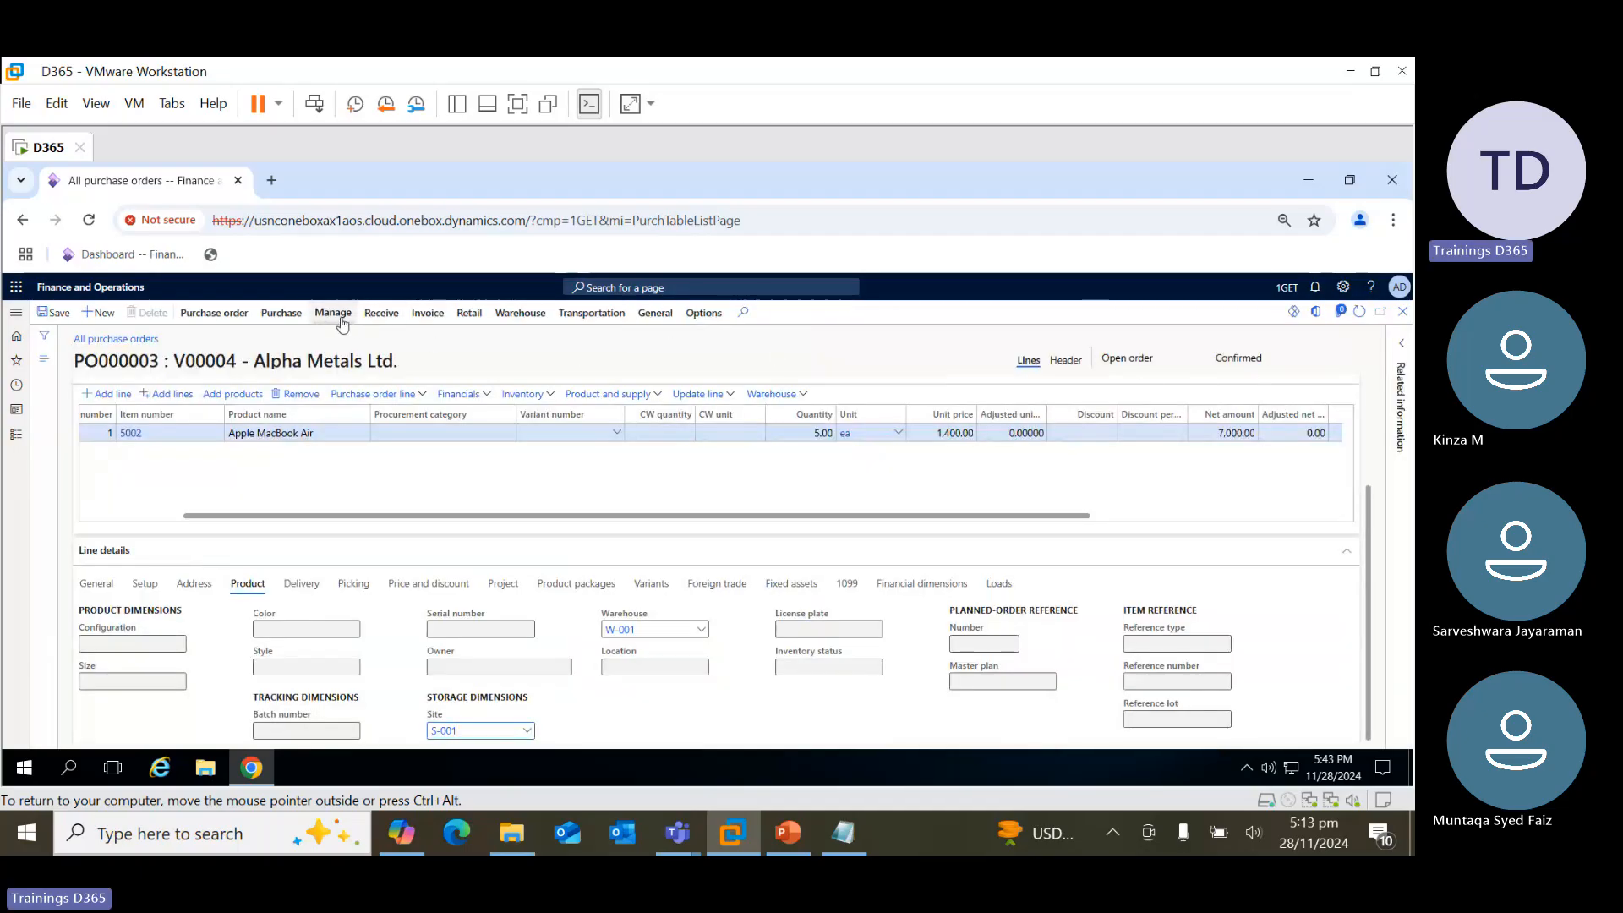
Start a product receipt for the confirmed order, numbered PR3, with printing of the product receipt turned off
{"action": "left_click", "coordinate": [285, 318]}
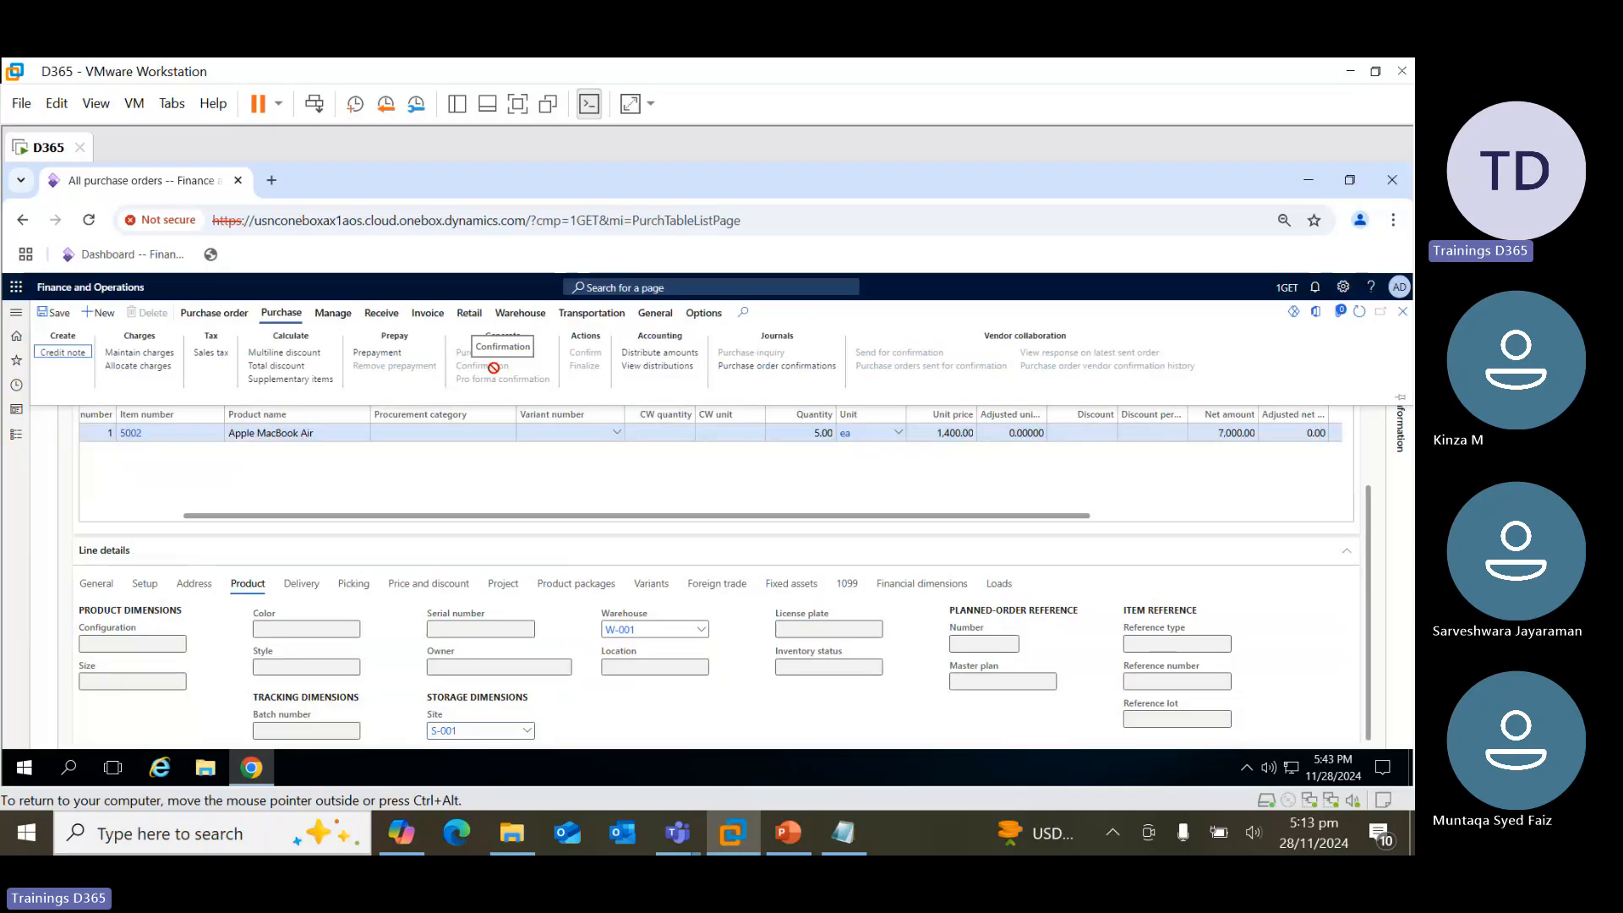
{"action": "left_click", "coordinate": [382, 312]}
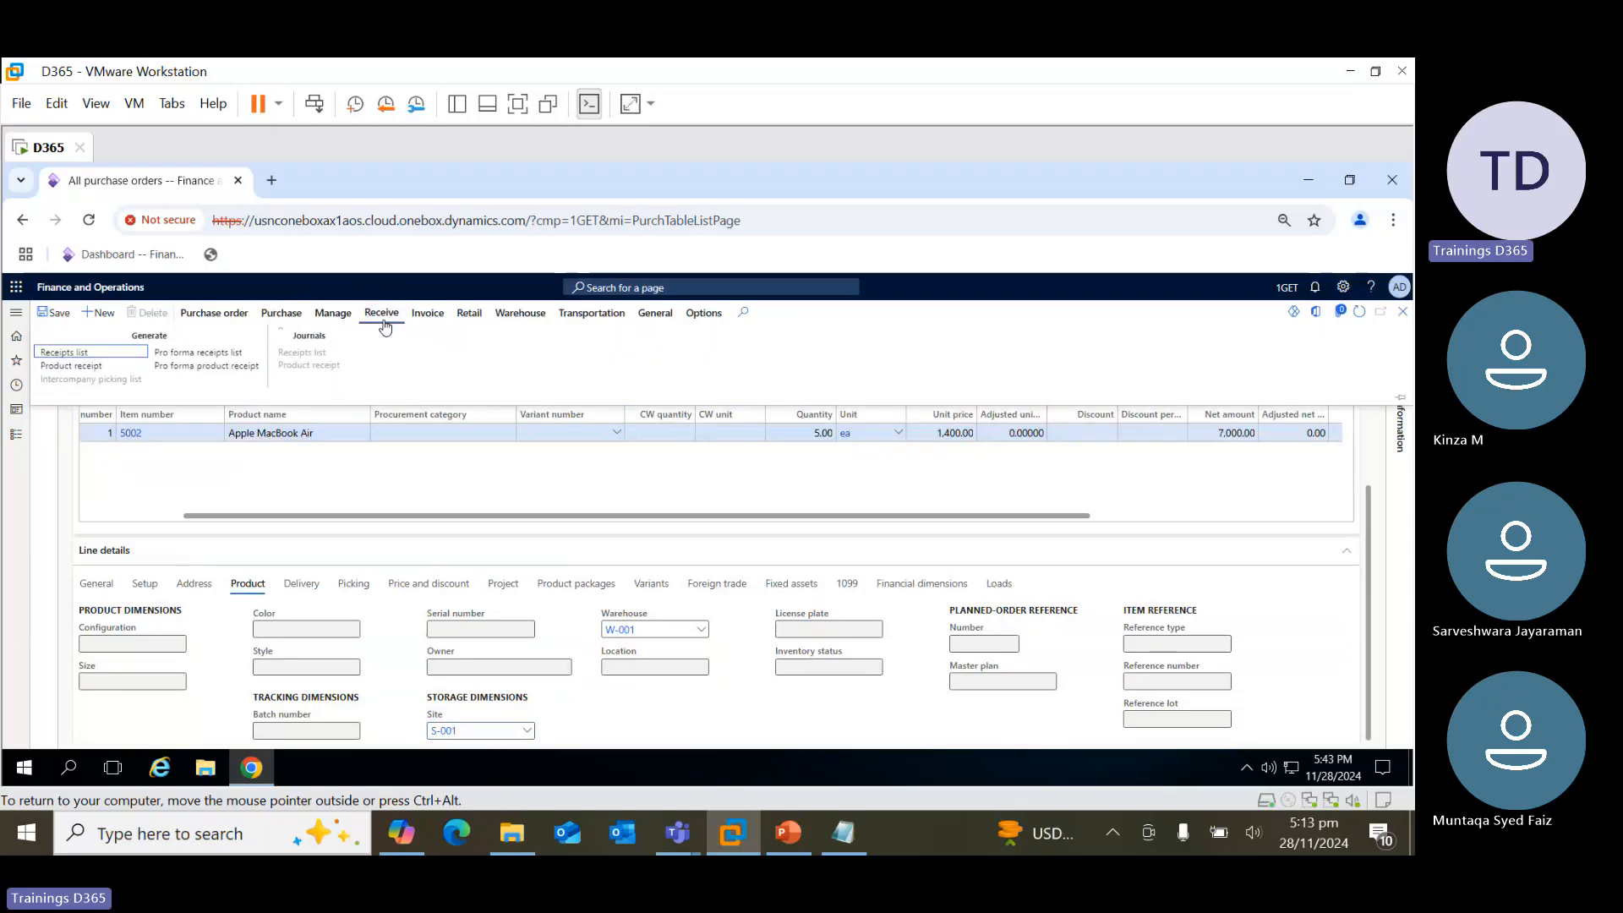
{"action": "scroll", "coordinate": [1371, 511], "scroll_direction": "up", "scroll_amount": 2}
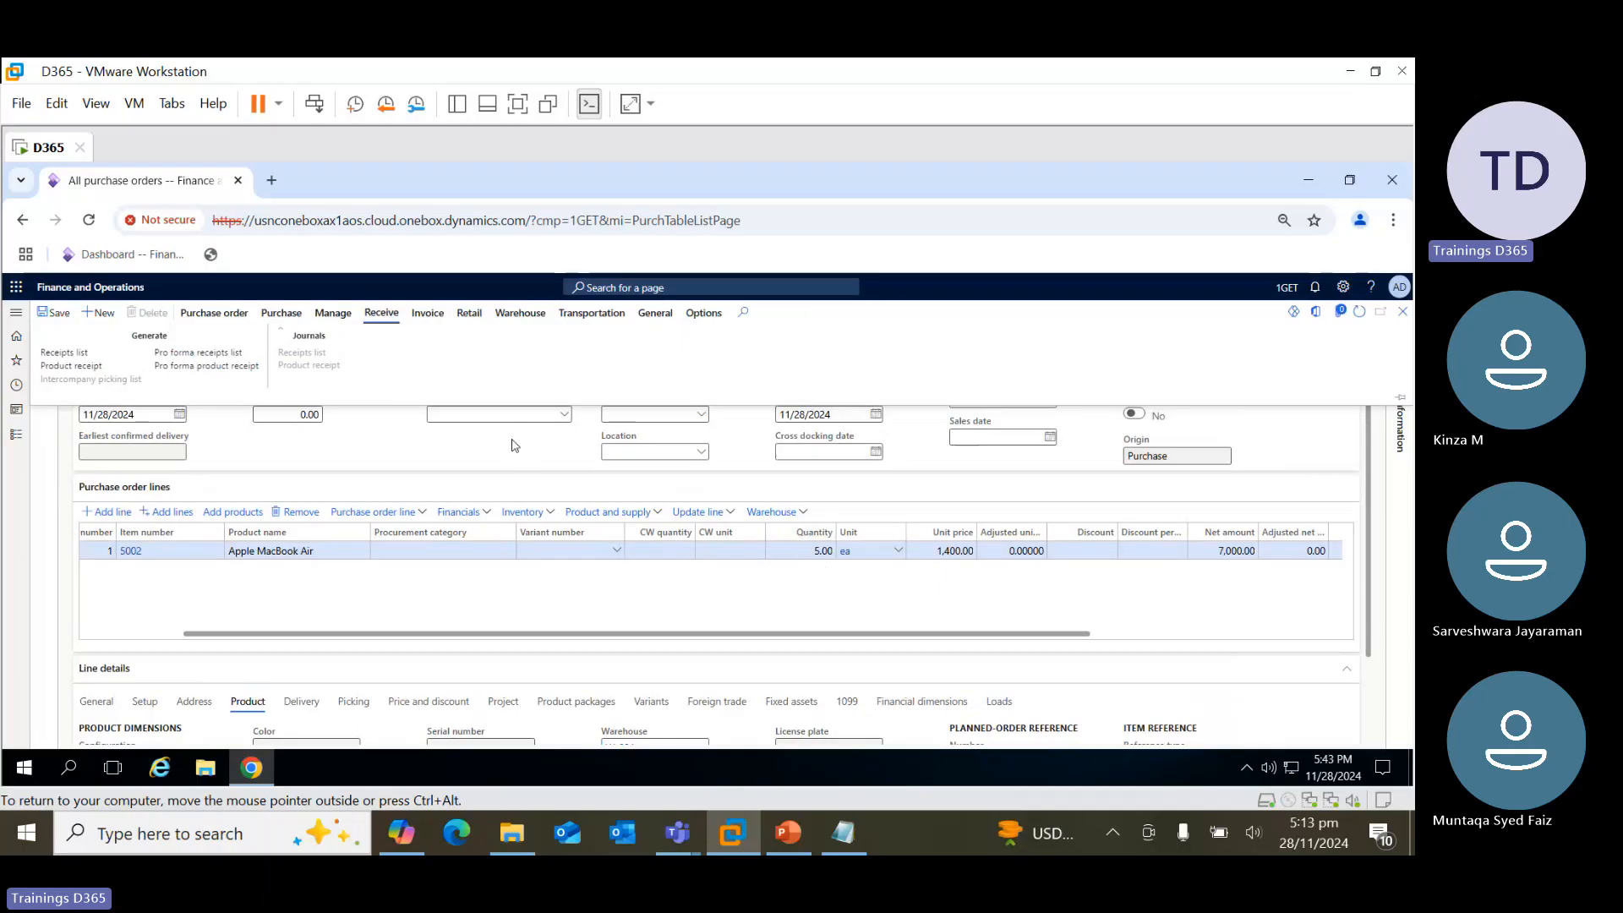
{"action": "left_click", "coordinate": [72, 366]}
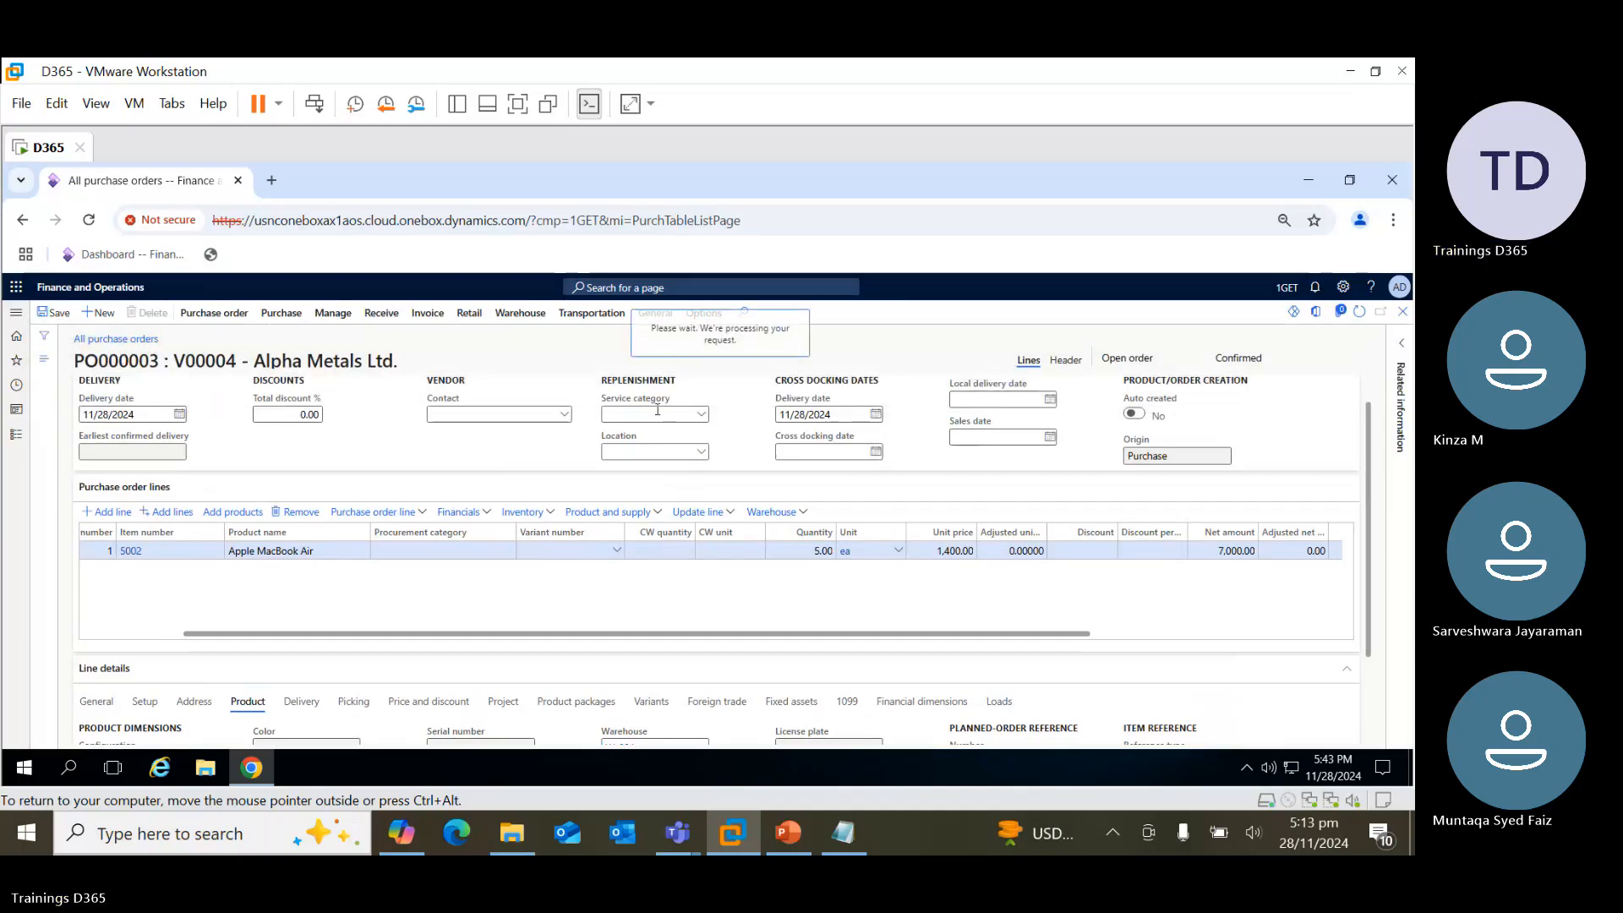
{"action": "left_click", "coordinate": [615, 573]}
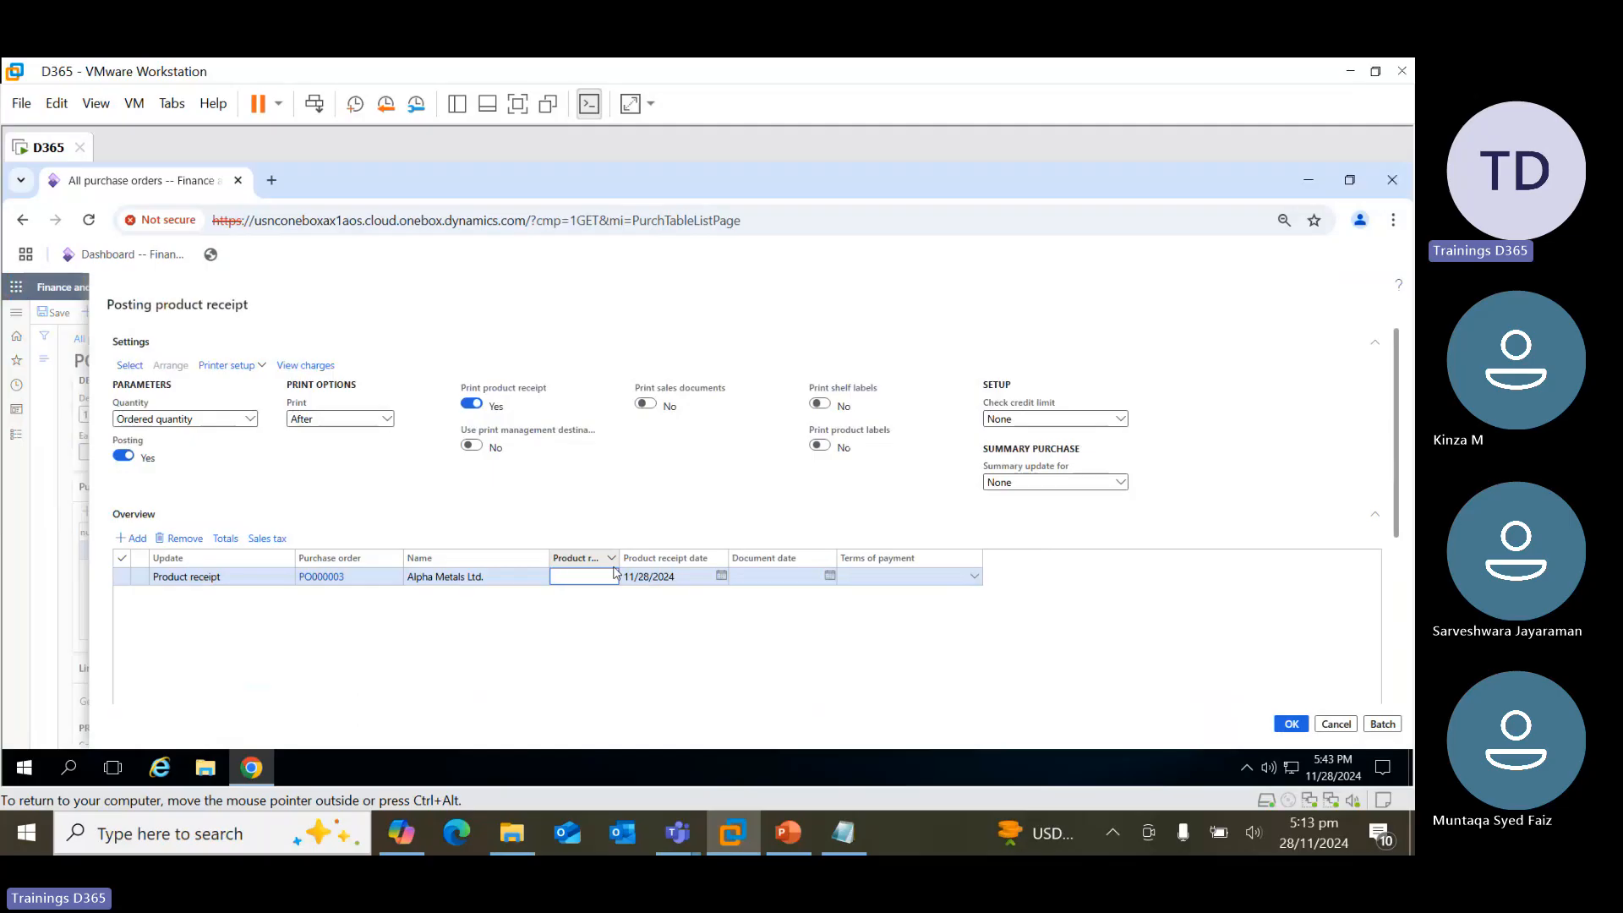
{"action": "type", "text": "PR3"}
{"action": "left_click", "coordinate": [471, 403]}
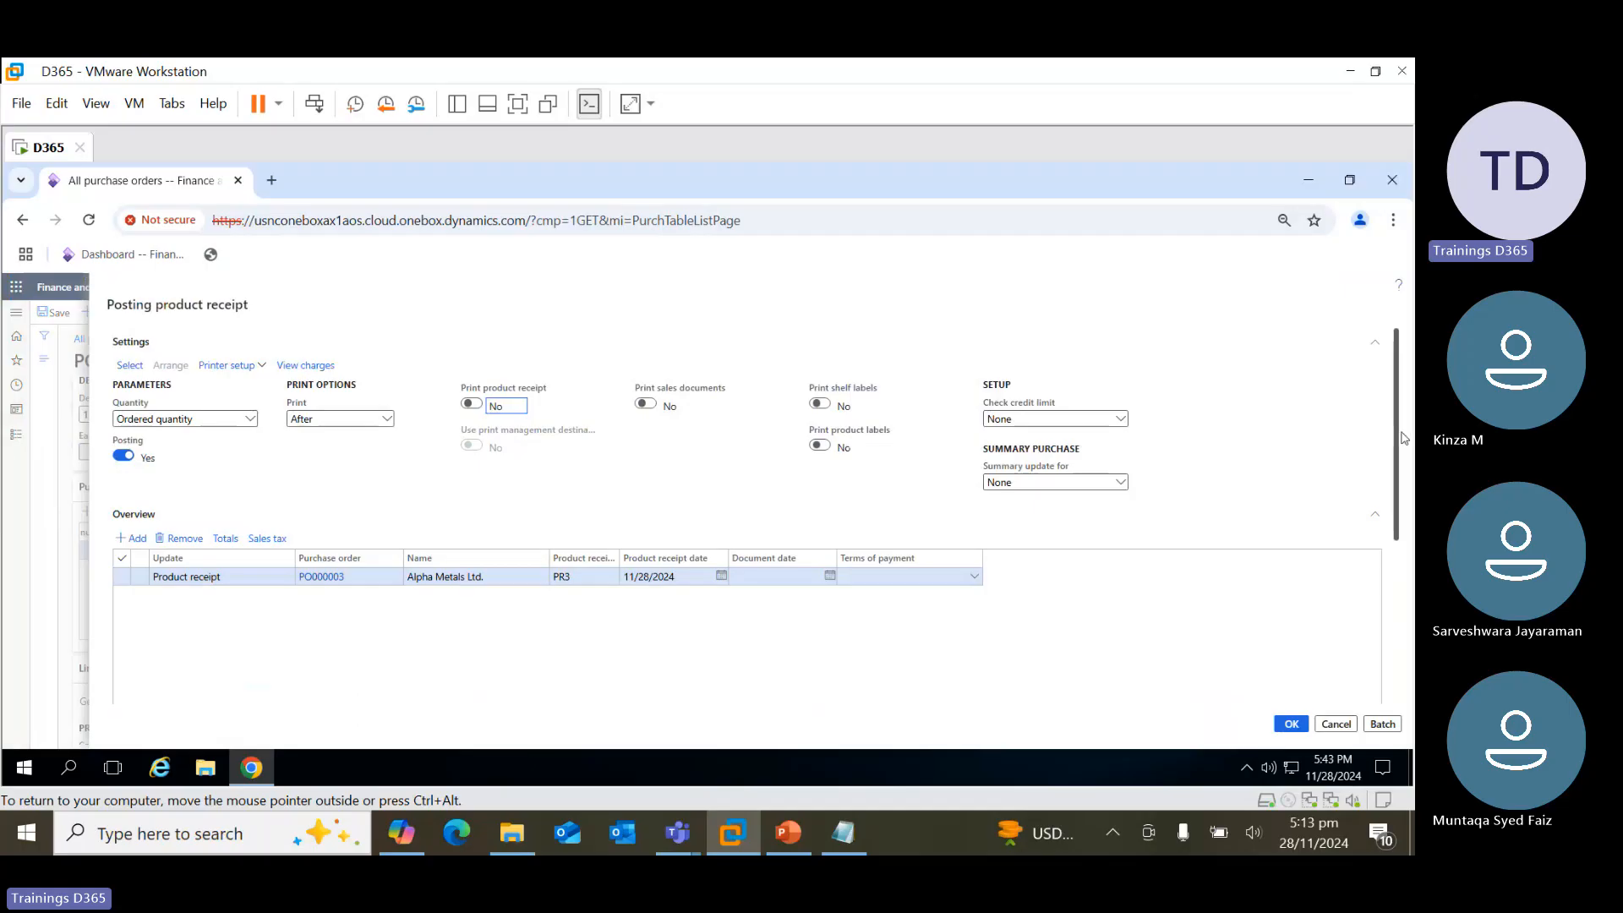
Set the received quantity of the Apple MacBook Air line to 3 and post the product receipt
{"action": "left_click_drag", "start_coordinate": [1398, 436], "coordinate": [1382, 573]}
{"action": "scroll", "coordinate": [1381, 572], "scroll_direction": "down", "scroll_amount": 2}
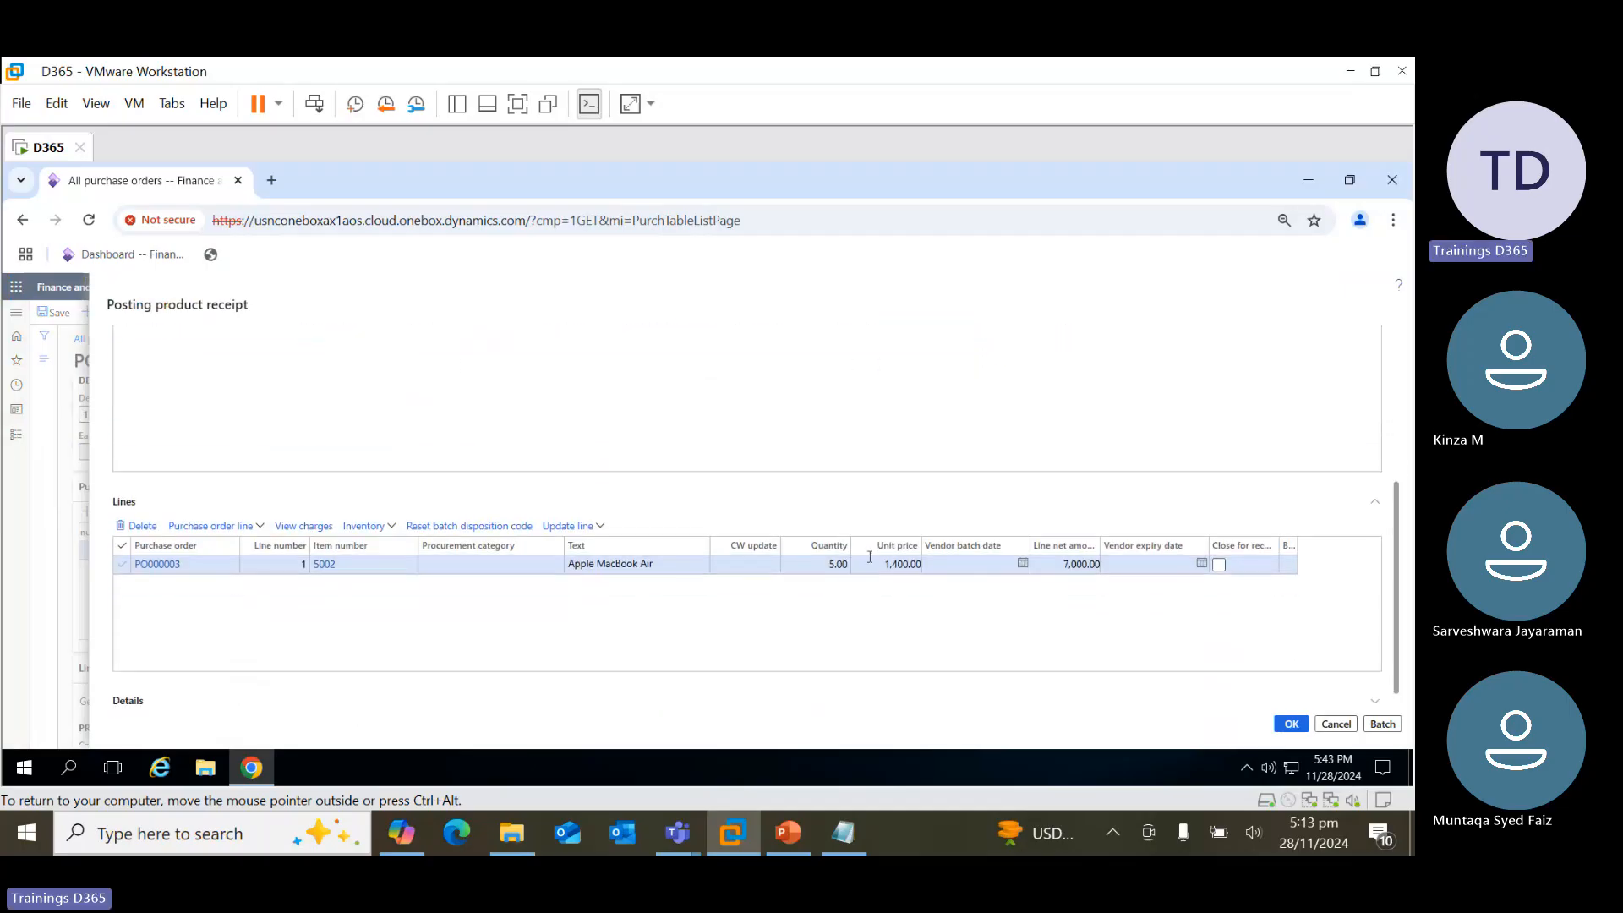
{"action": "left_click", "coordinate": [829, 565]}
{"action": "type", "text": "3"}
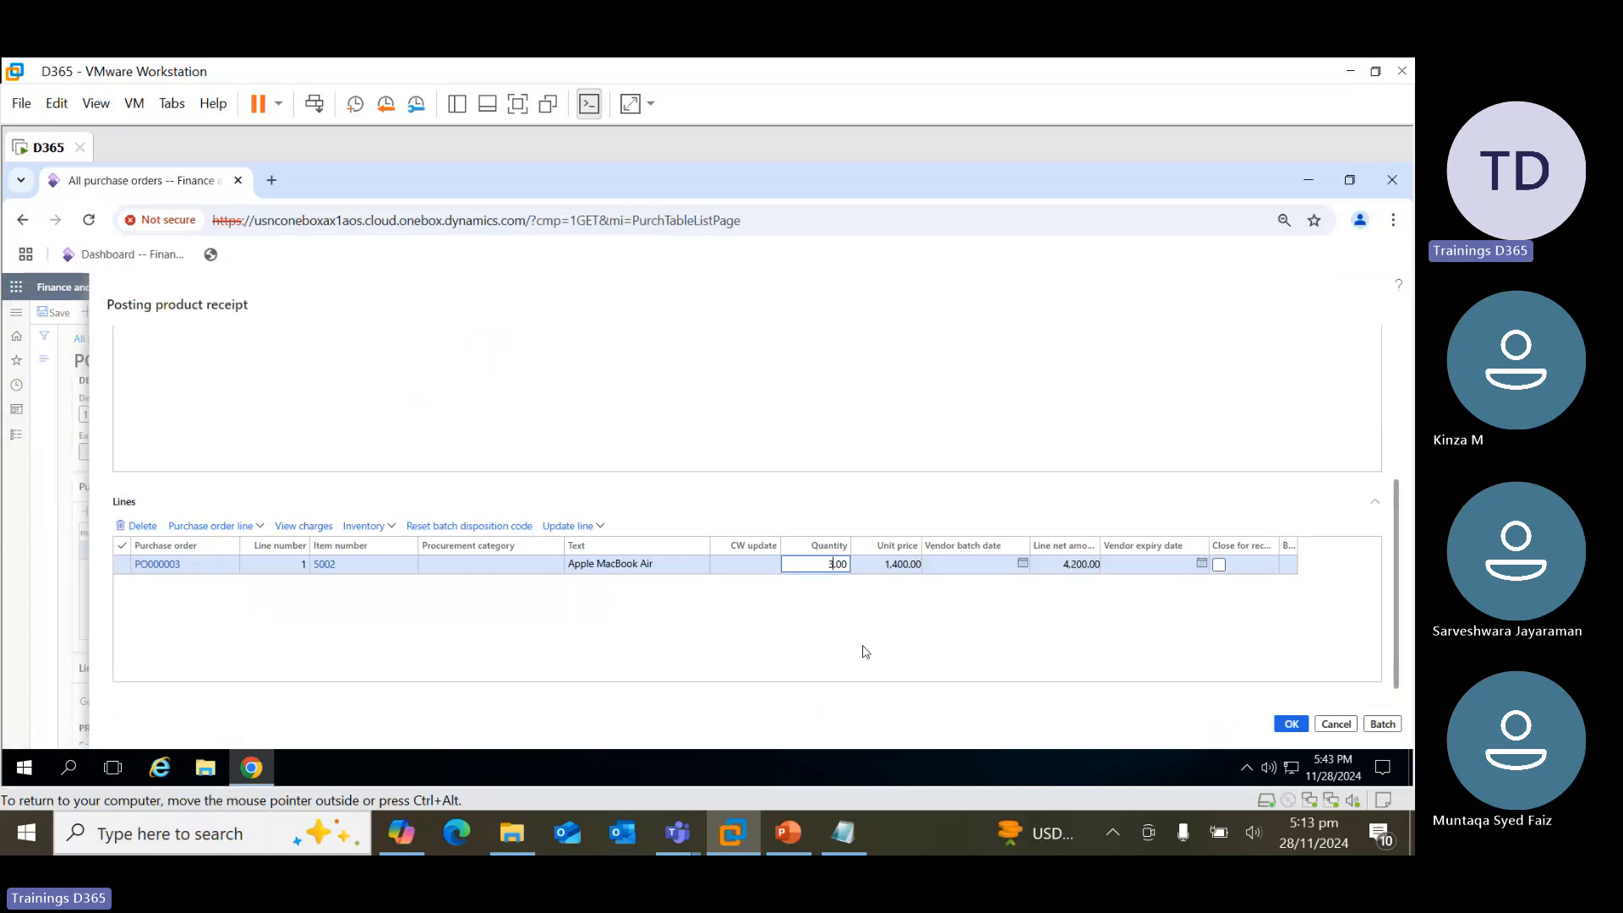
{"action": "left_click", "coordinate": [866, 652]}
{"action": "left_click", "coordinate": [1291, 725]}
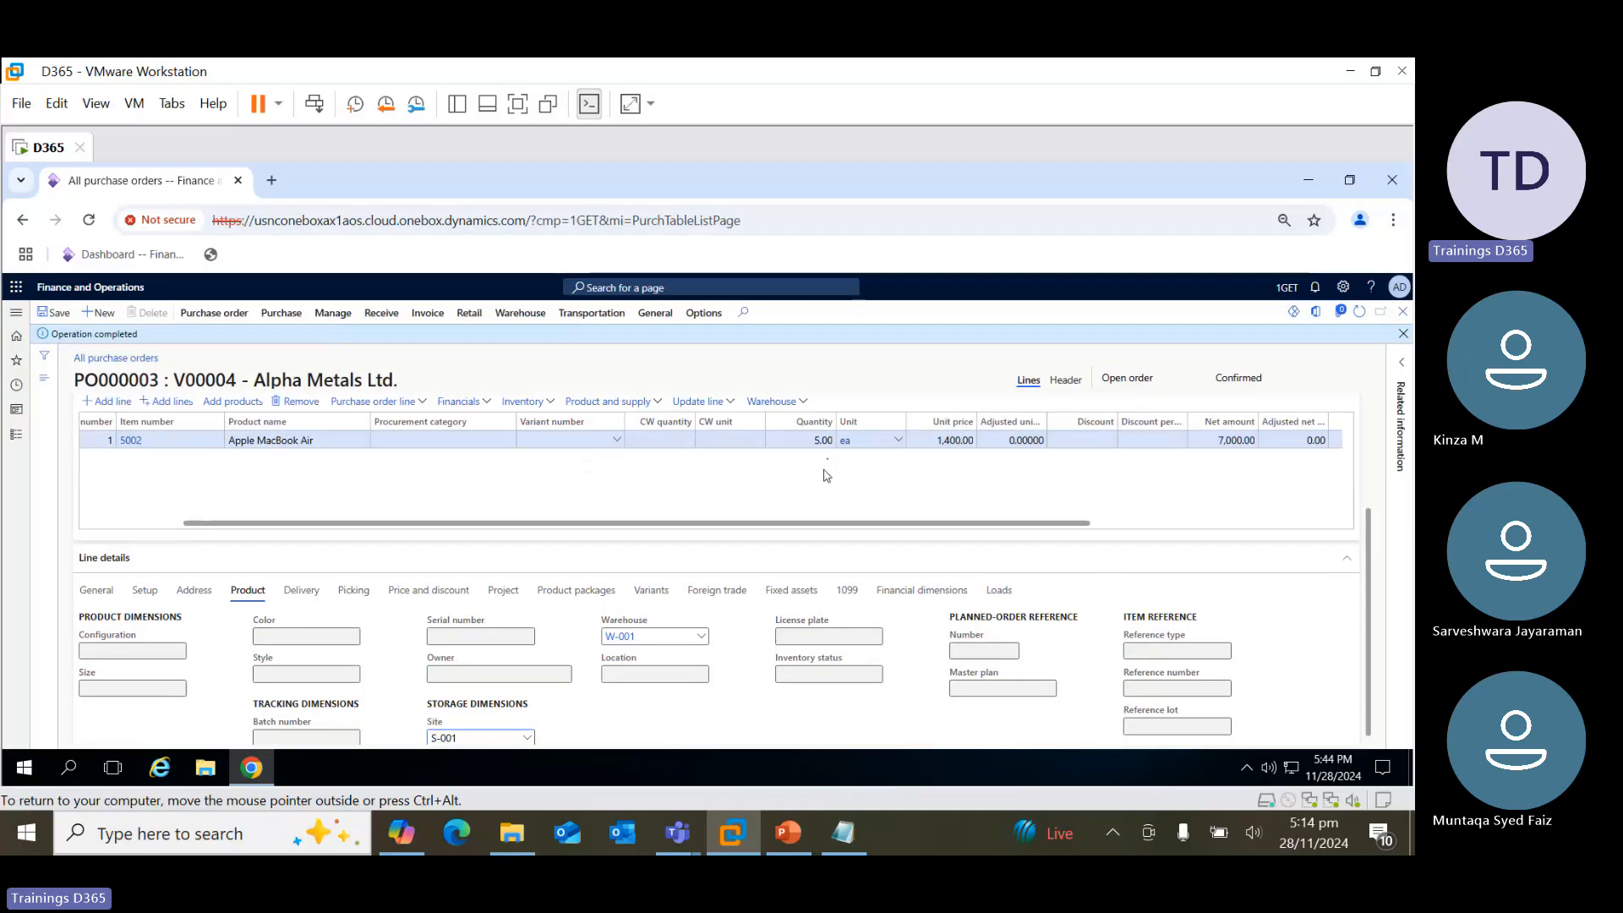
Open the order's product receipt journal and review the accounts and amounts in the voucher transactions of receipt PR3
{"action": "left_click_drag", "start_coordinate": [913, 525], "coordinate": [837, 525]}
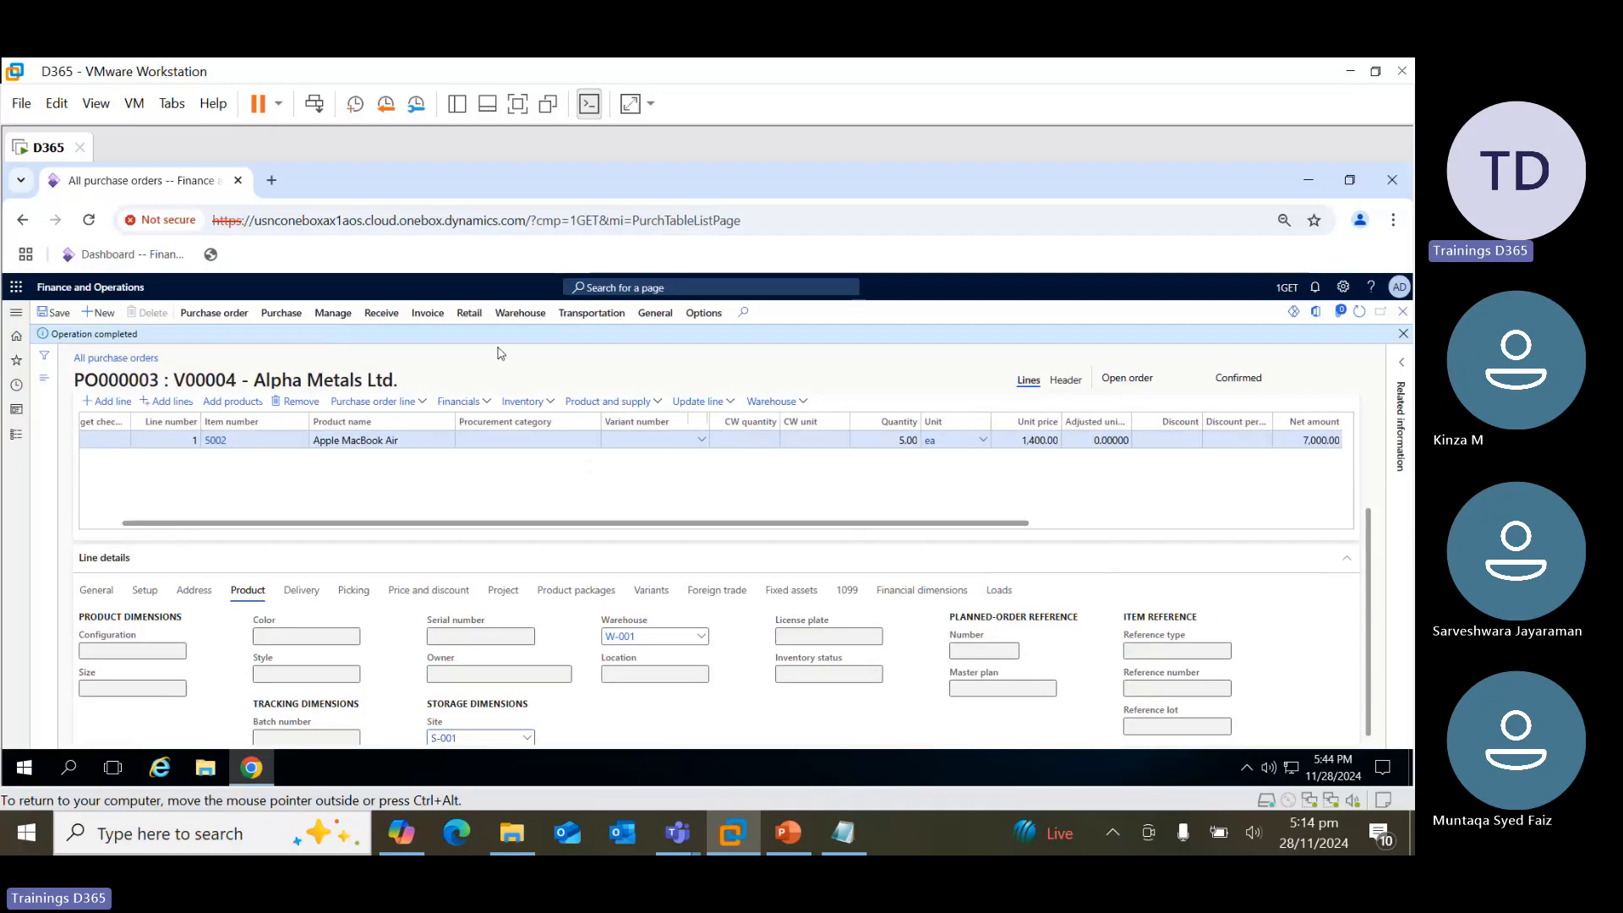
{"action": "left_click", "coordinate": [381, 314]}
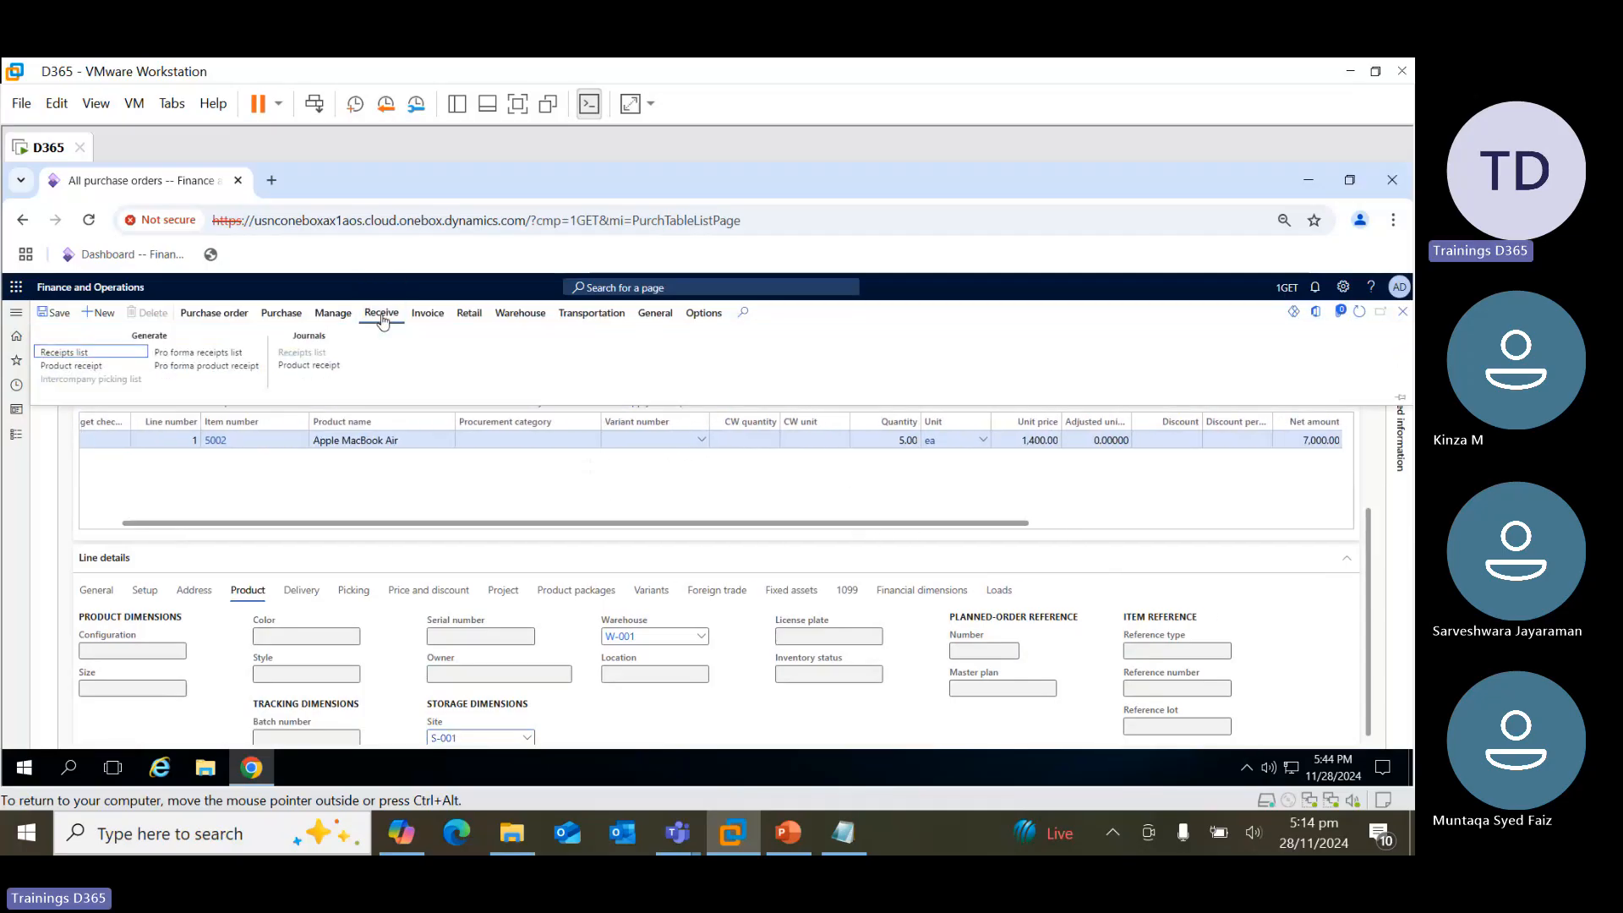
{"action": "left_click", "coordinate": [304, 369]}
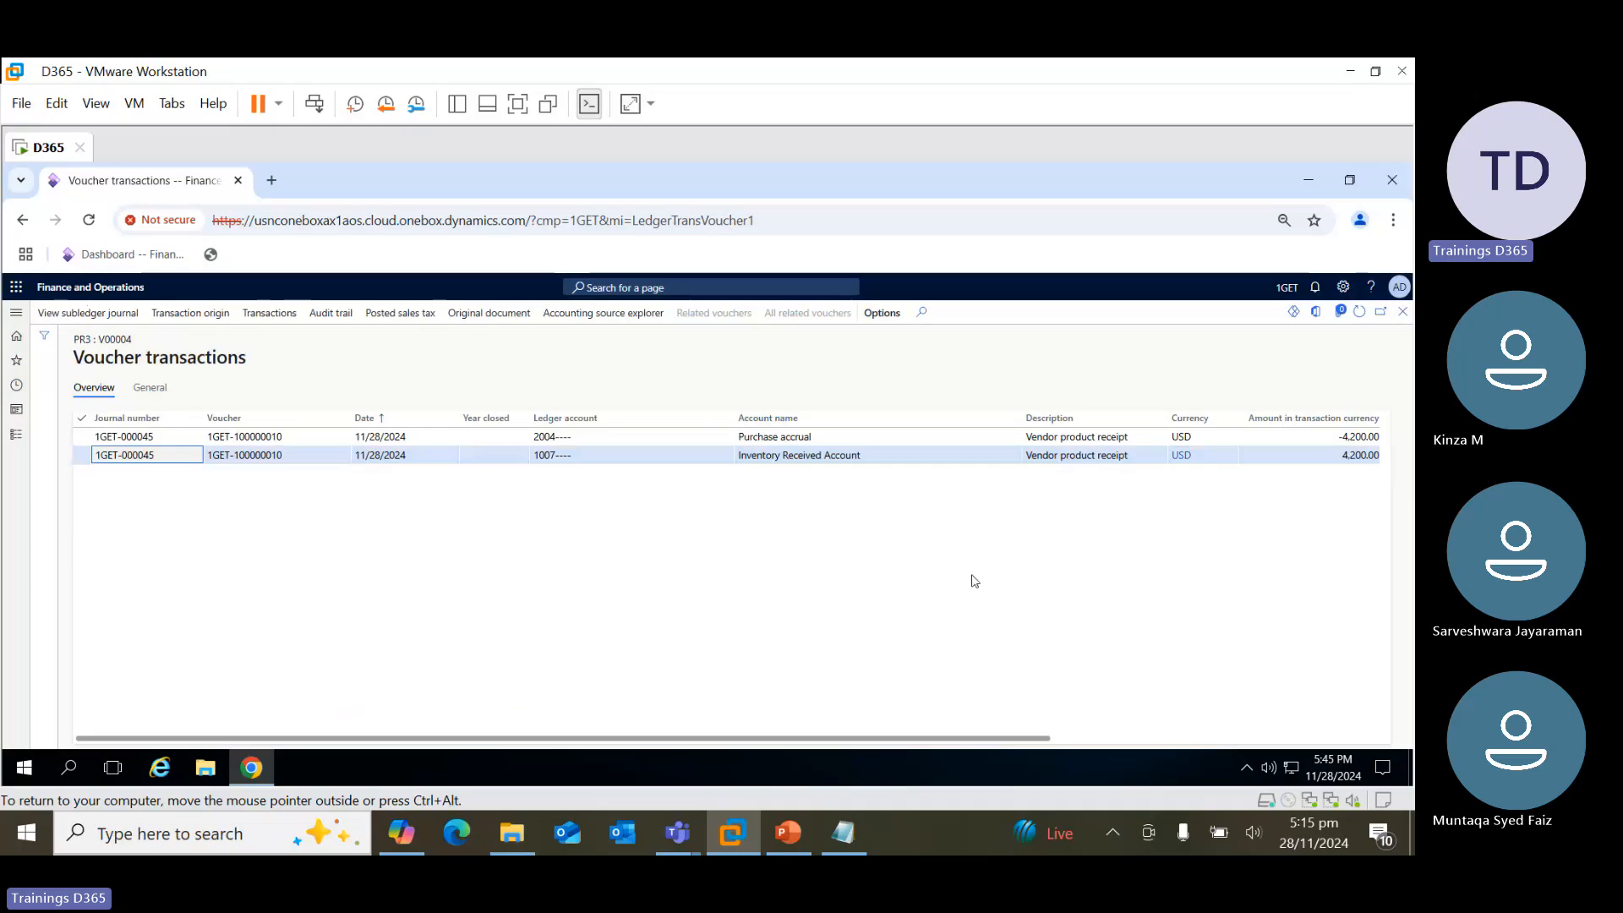
{"action": "left_click_drag", "start_coordinate": [736, 738], "coordinate": [977, 738]}
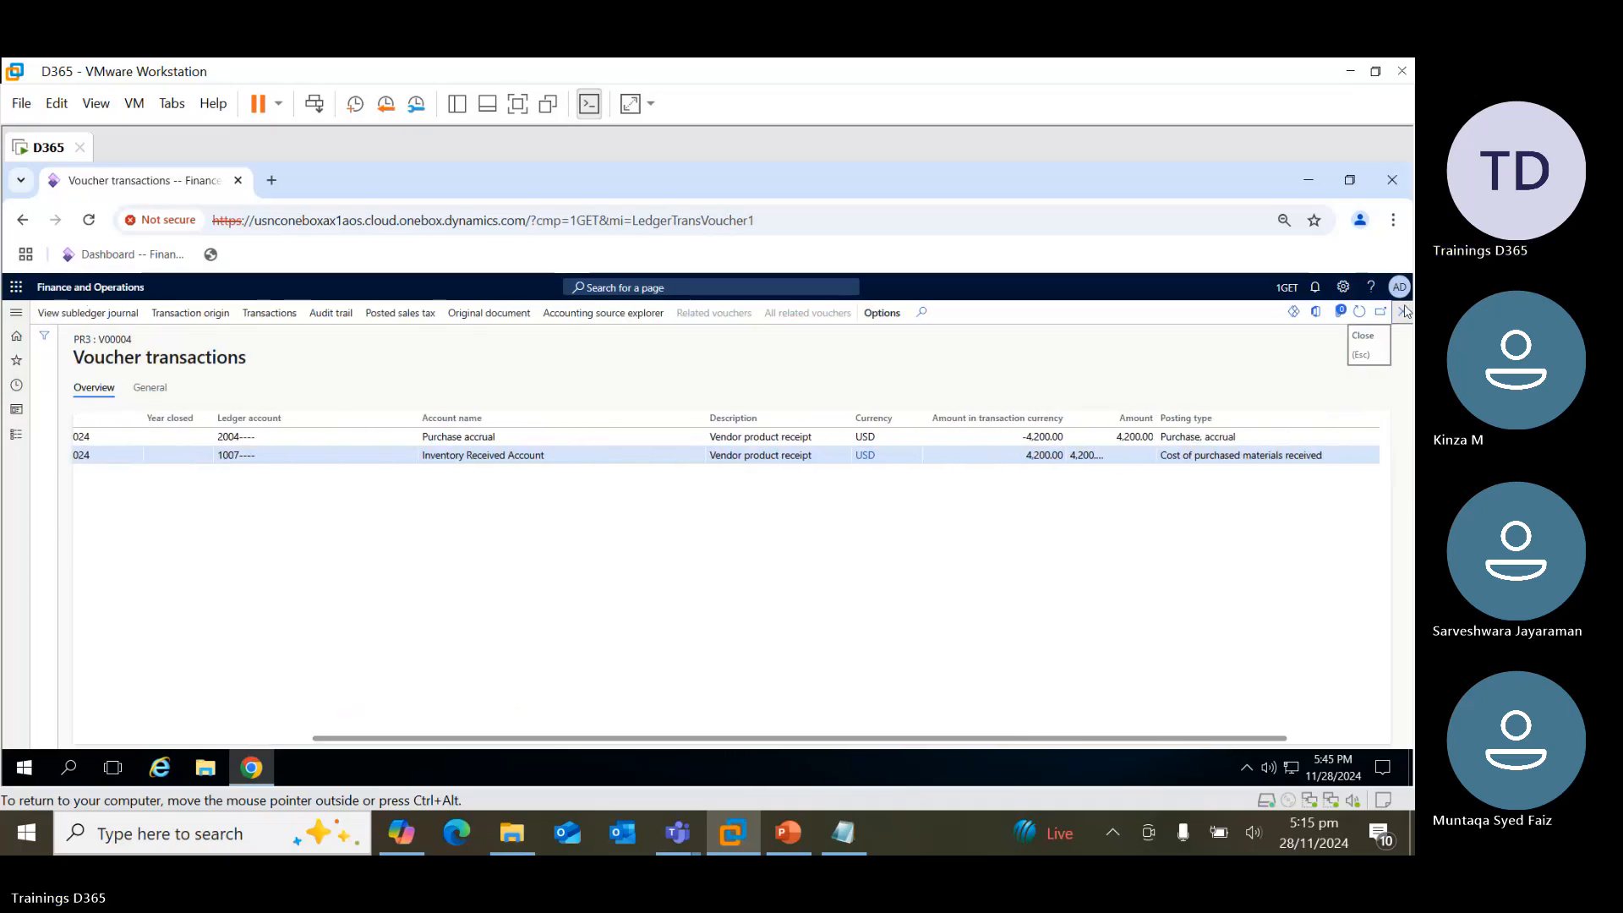
{"action": "left_click", "coordinate": [1404, 312]}
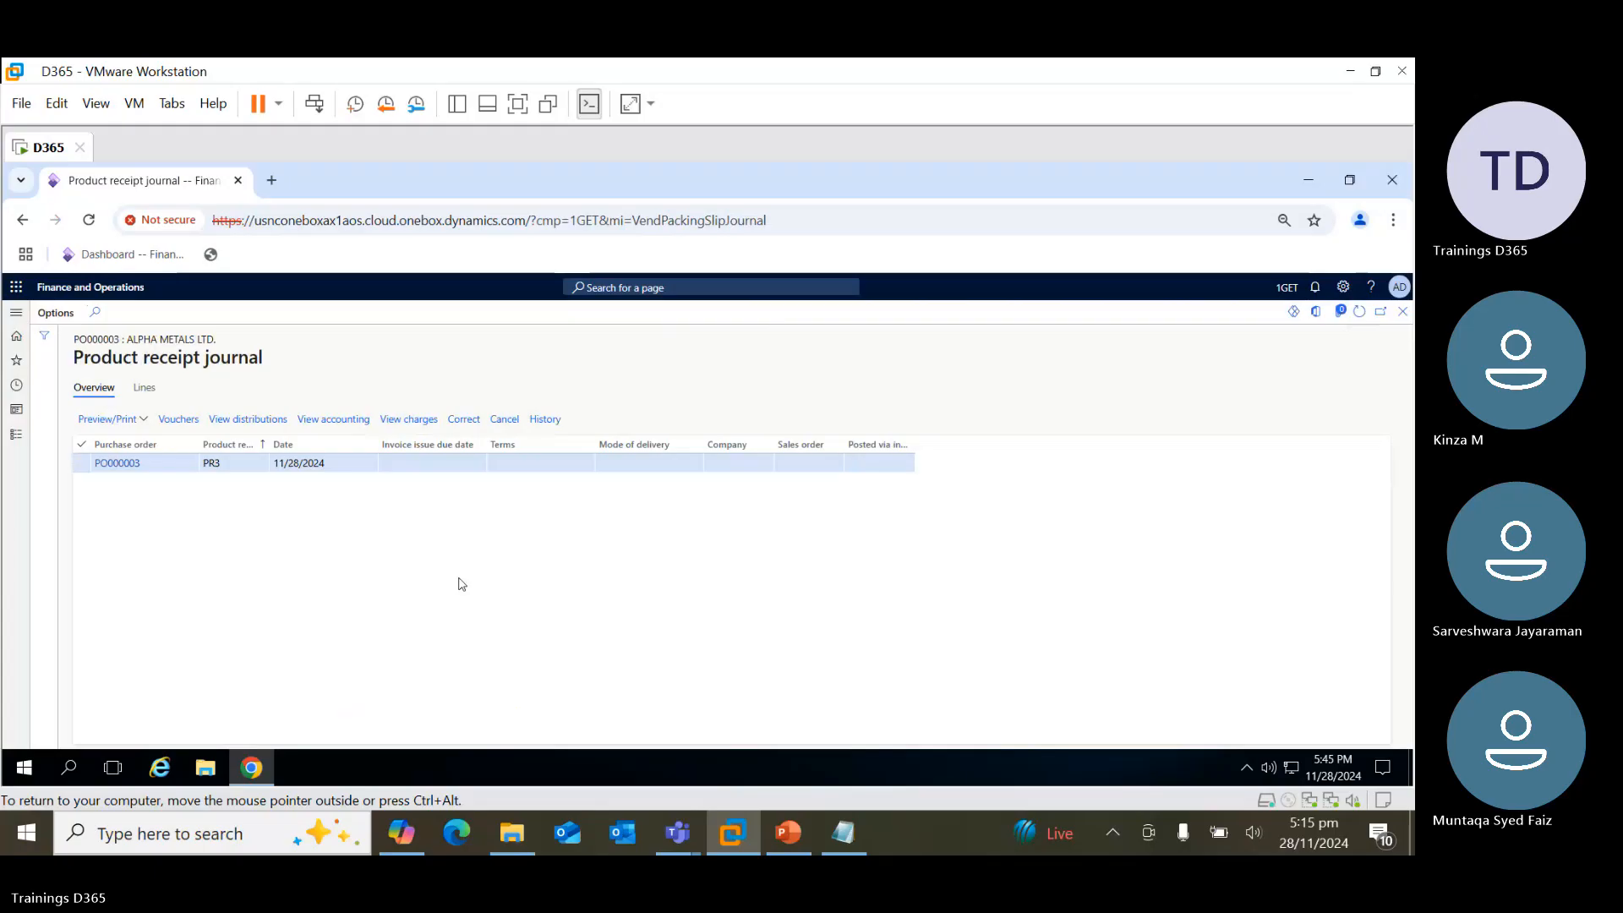
Show the lines of receipt PR3 and widen the remaining quantity column to read it
{"action": "left_click", "coordinate": [144, 388]}
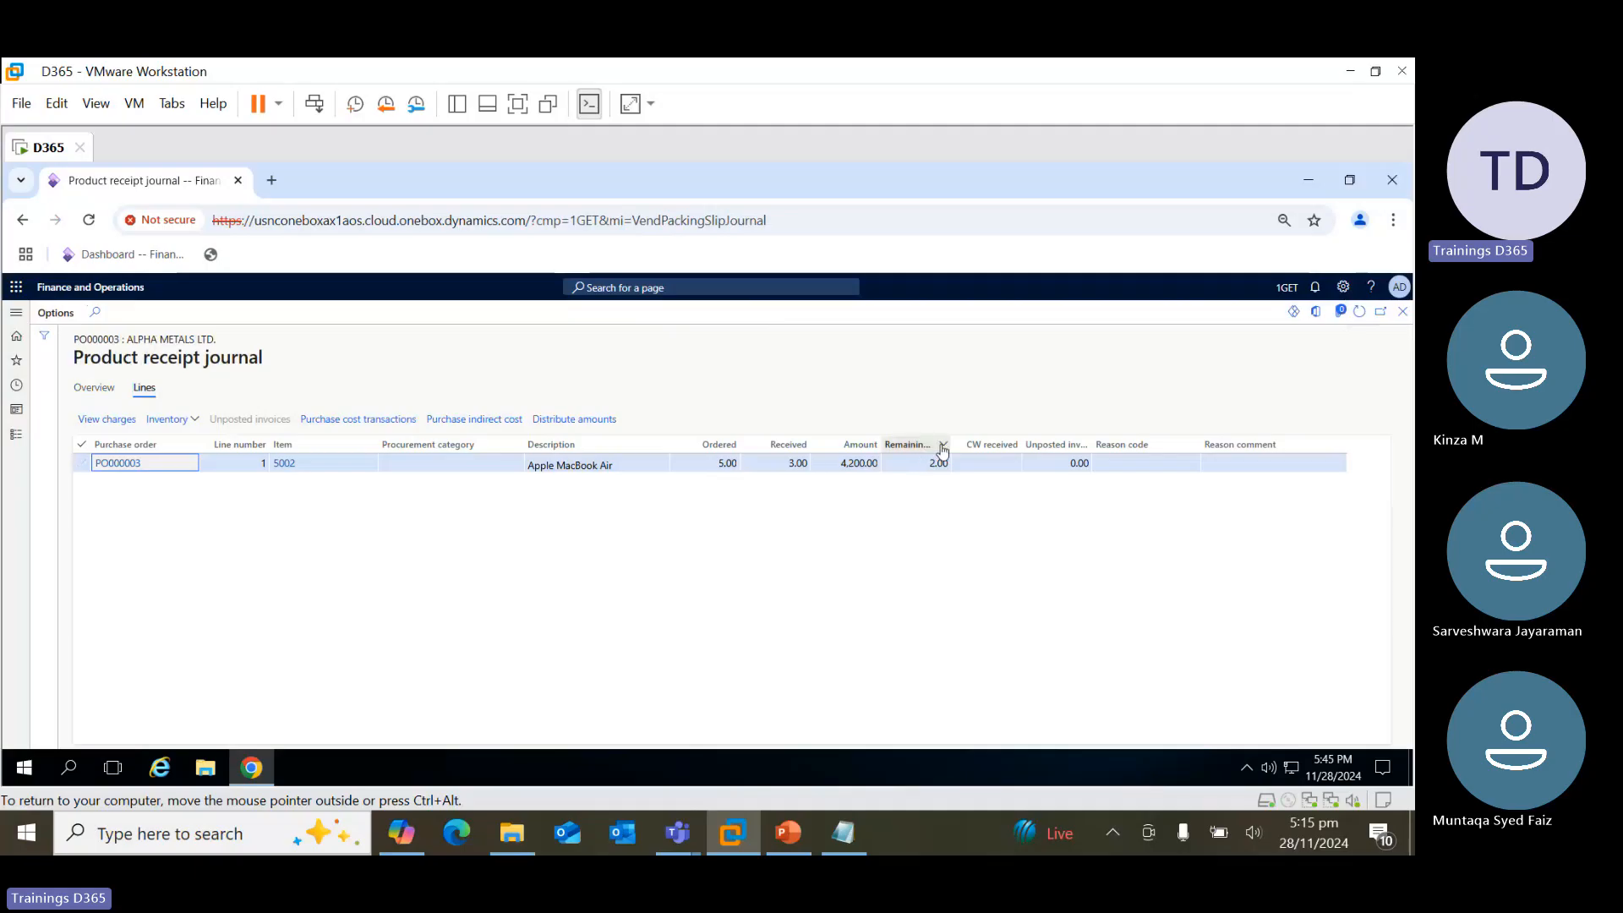
{"action": "left_click_drag", "start_coordinate": [953, 446], "coordinate": [977, 445]}
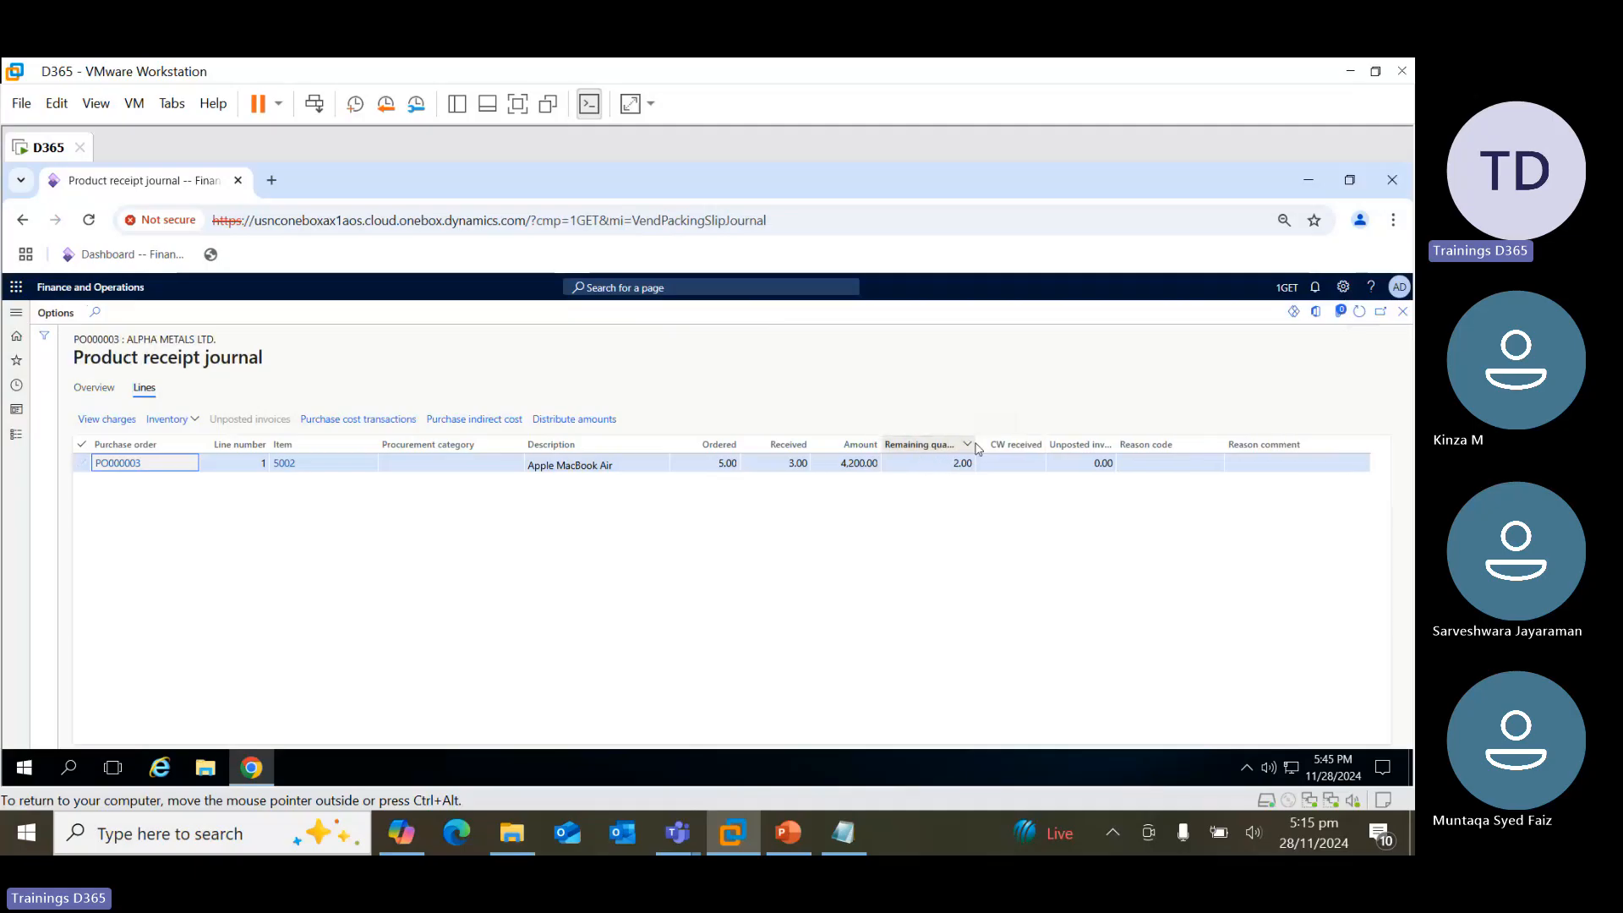
Close the product receipt journal and start a vendor invoice for the order, with the invoice number INV3
{"action": "left_click", "coordinate": [1405, 313]}
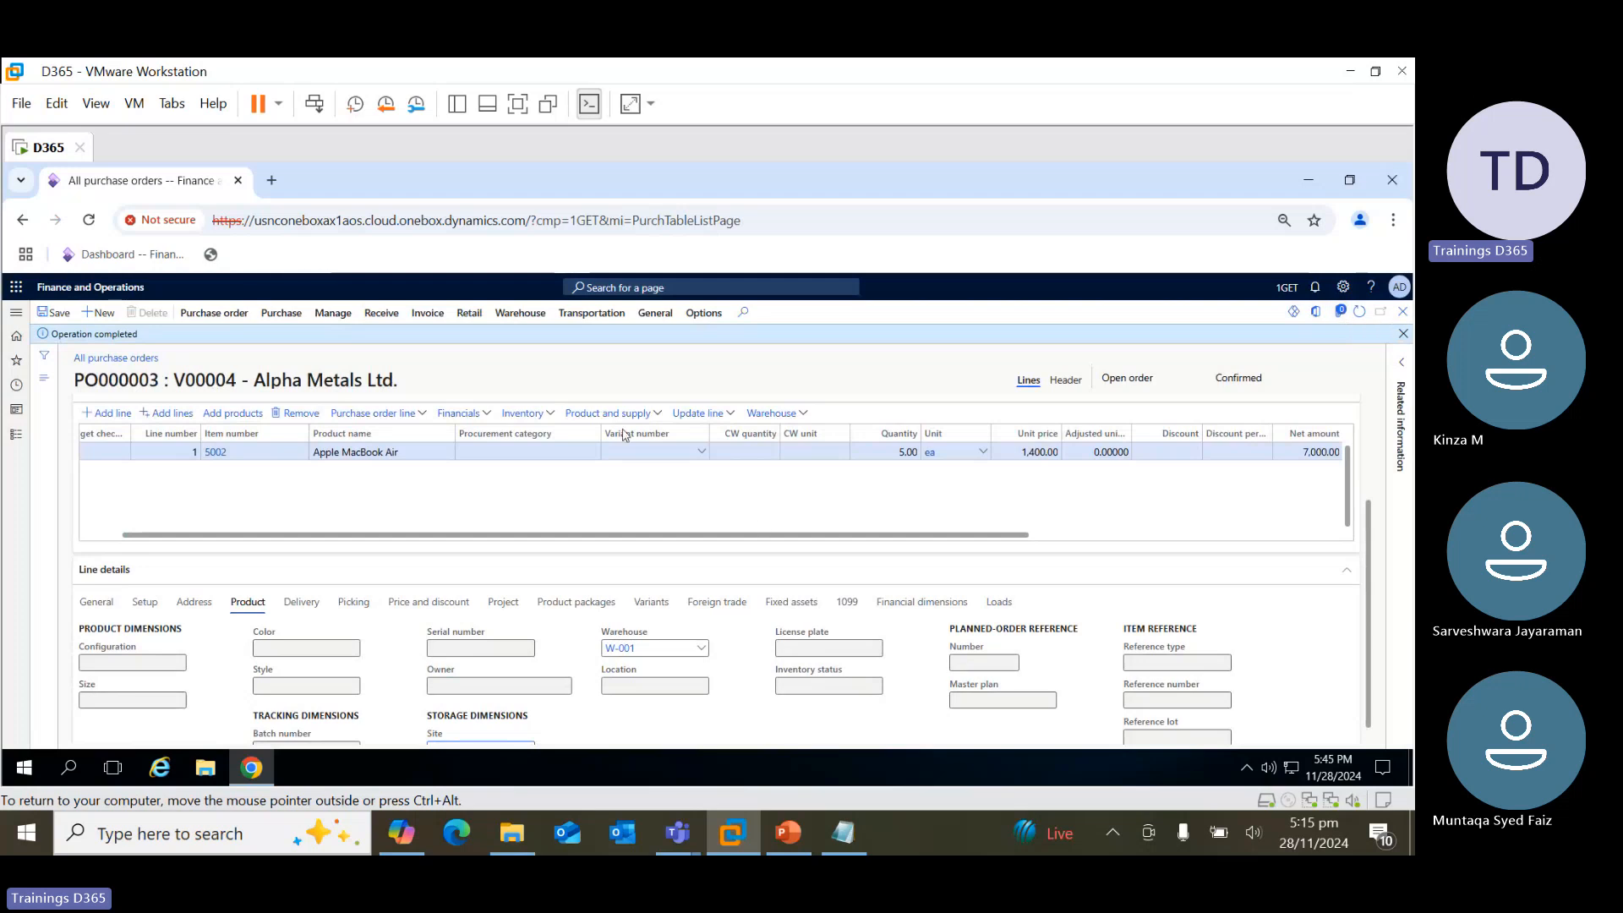
{"action": "left_click", "coordinate": [381, 313]}
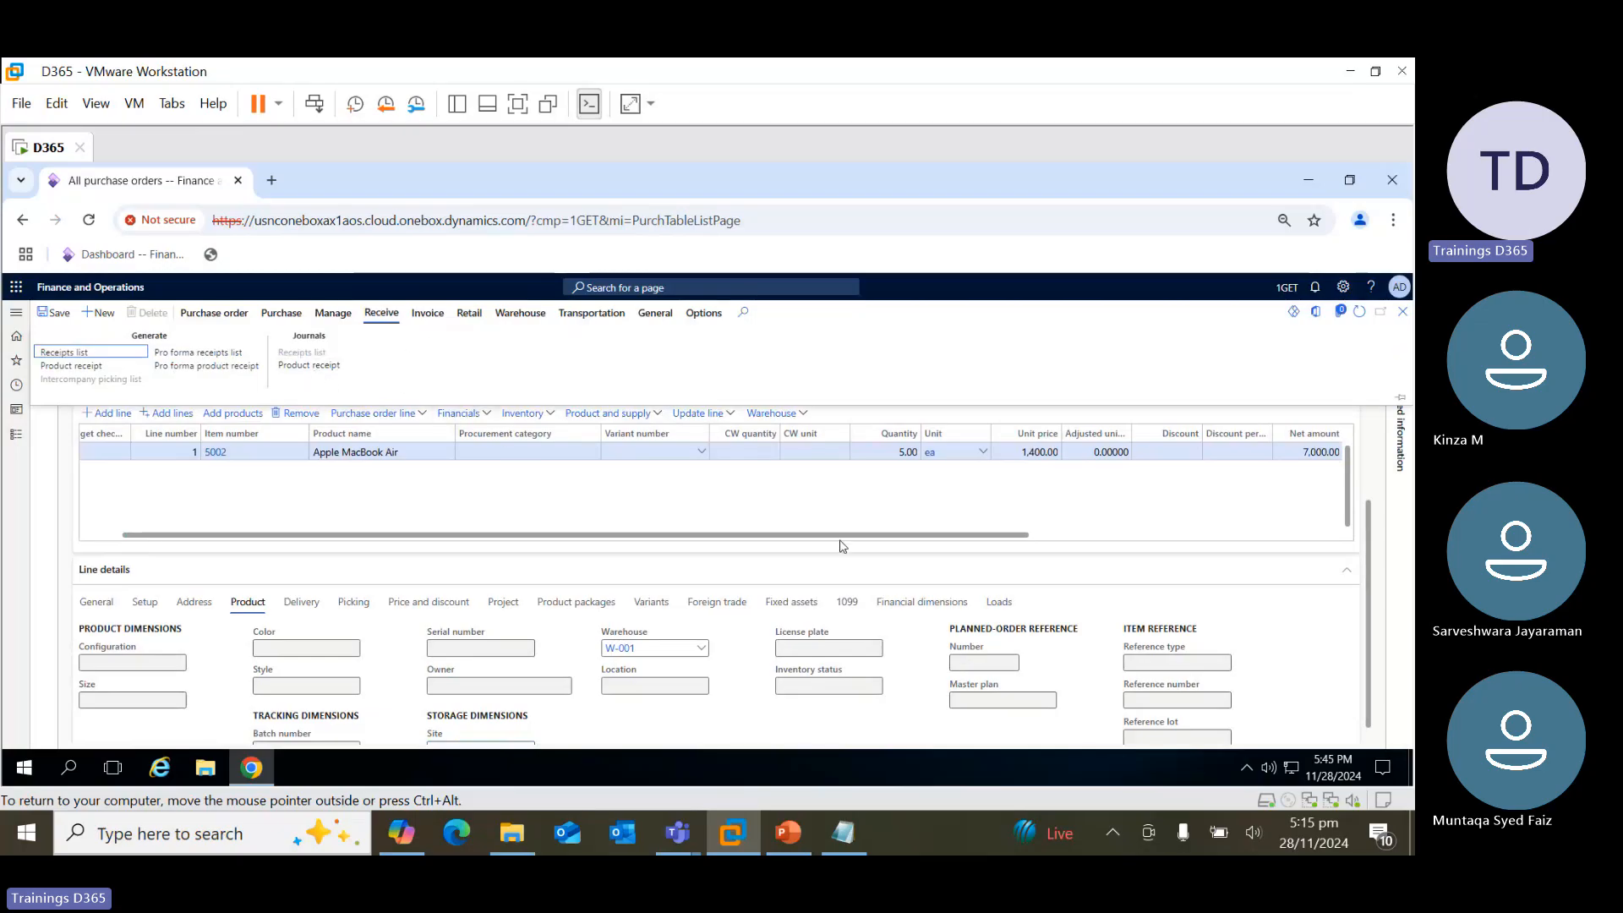
{"action": "left_click", "coordinate": [429, 314]}
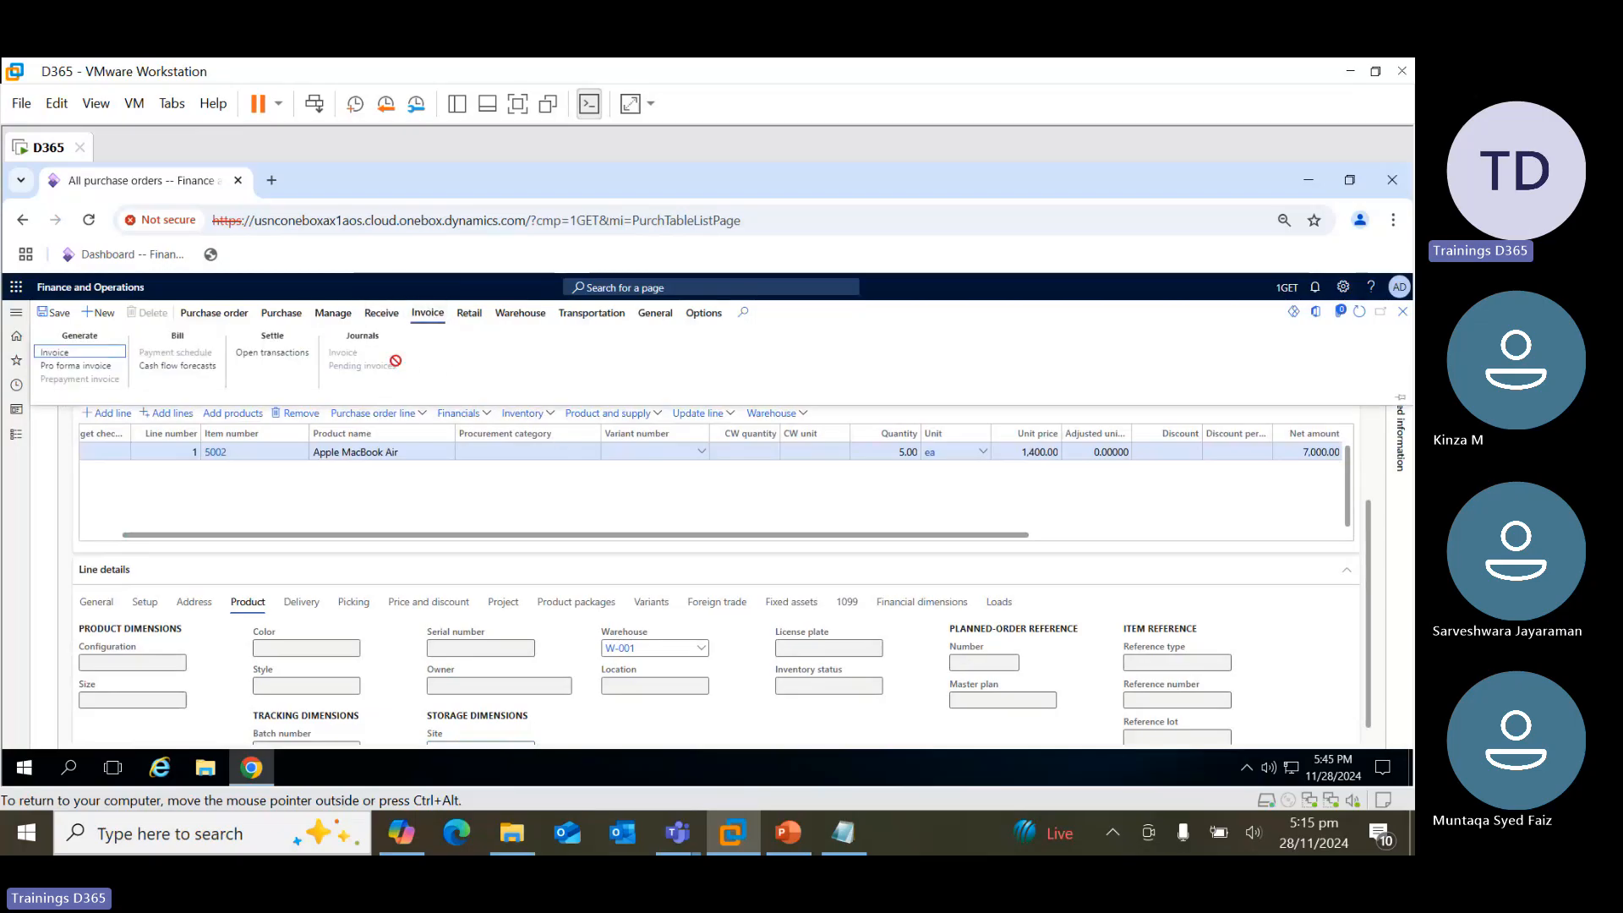
{"action": "left_click", "coordinate": [59, 353]}
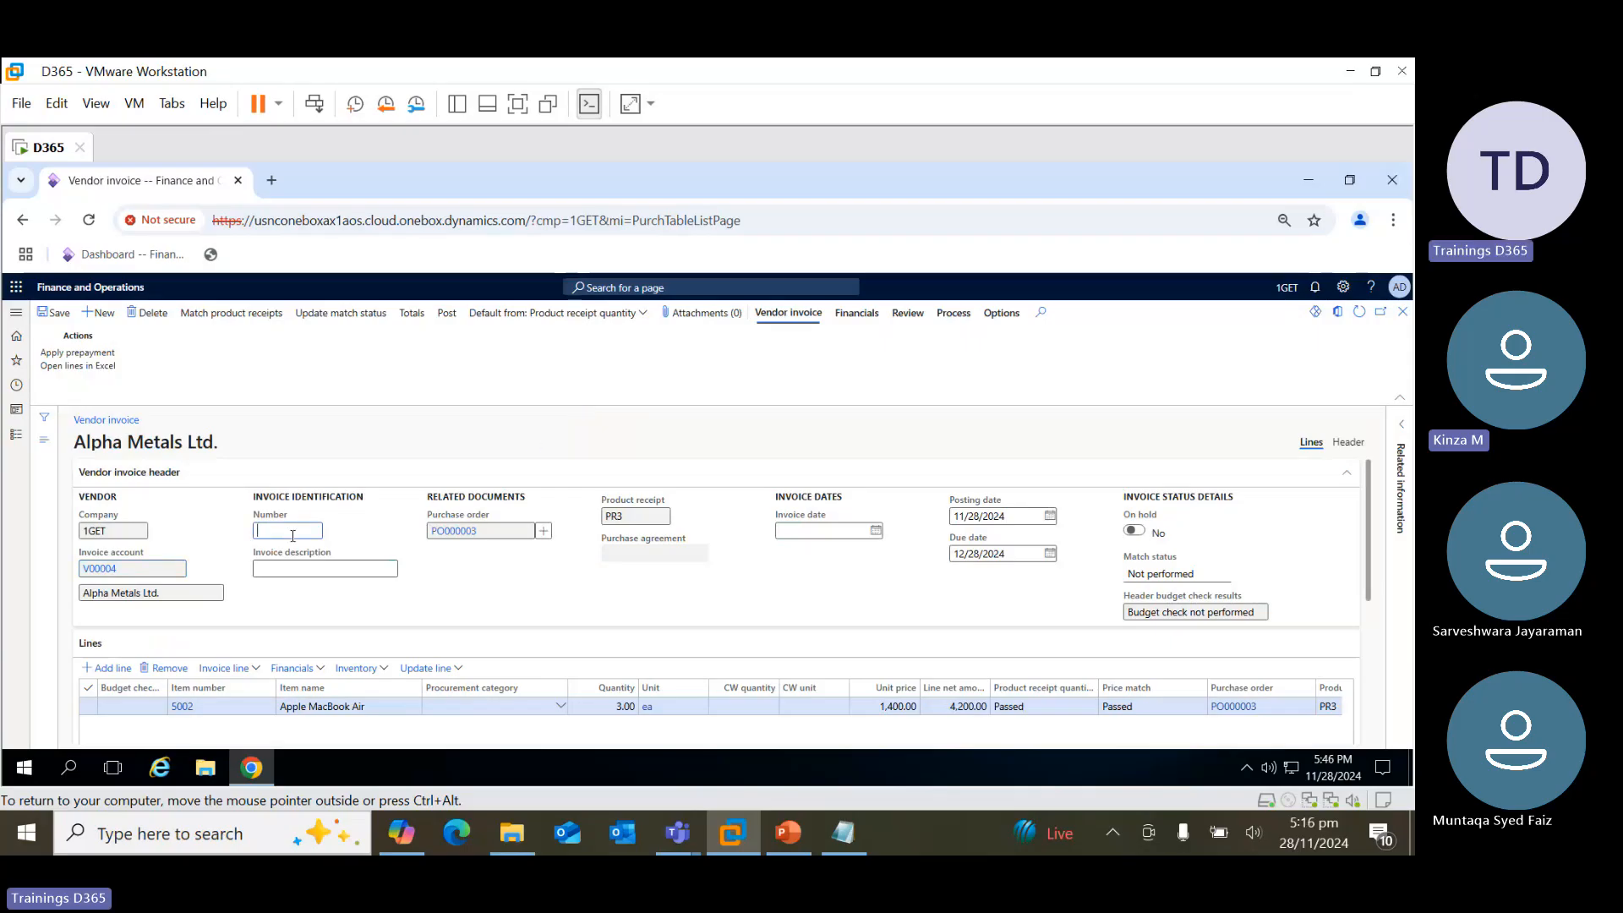
{"action": "type", "text": "INV3"}
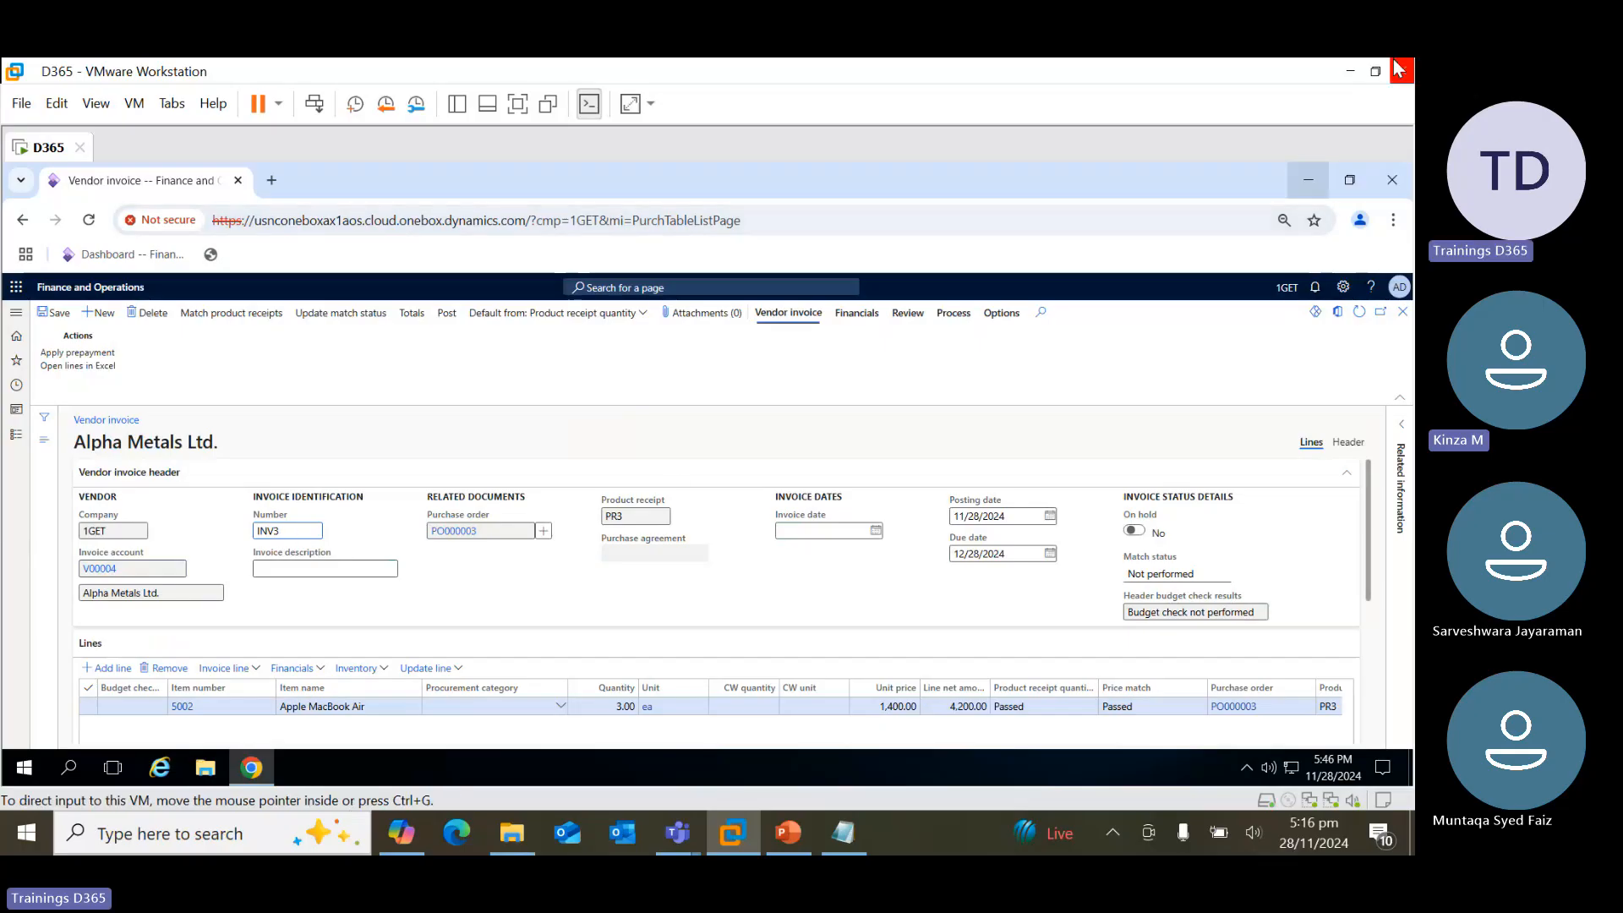
{"action": "left_click", "coordinate": [1353, 71]}
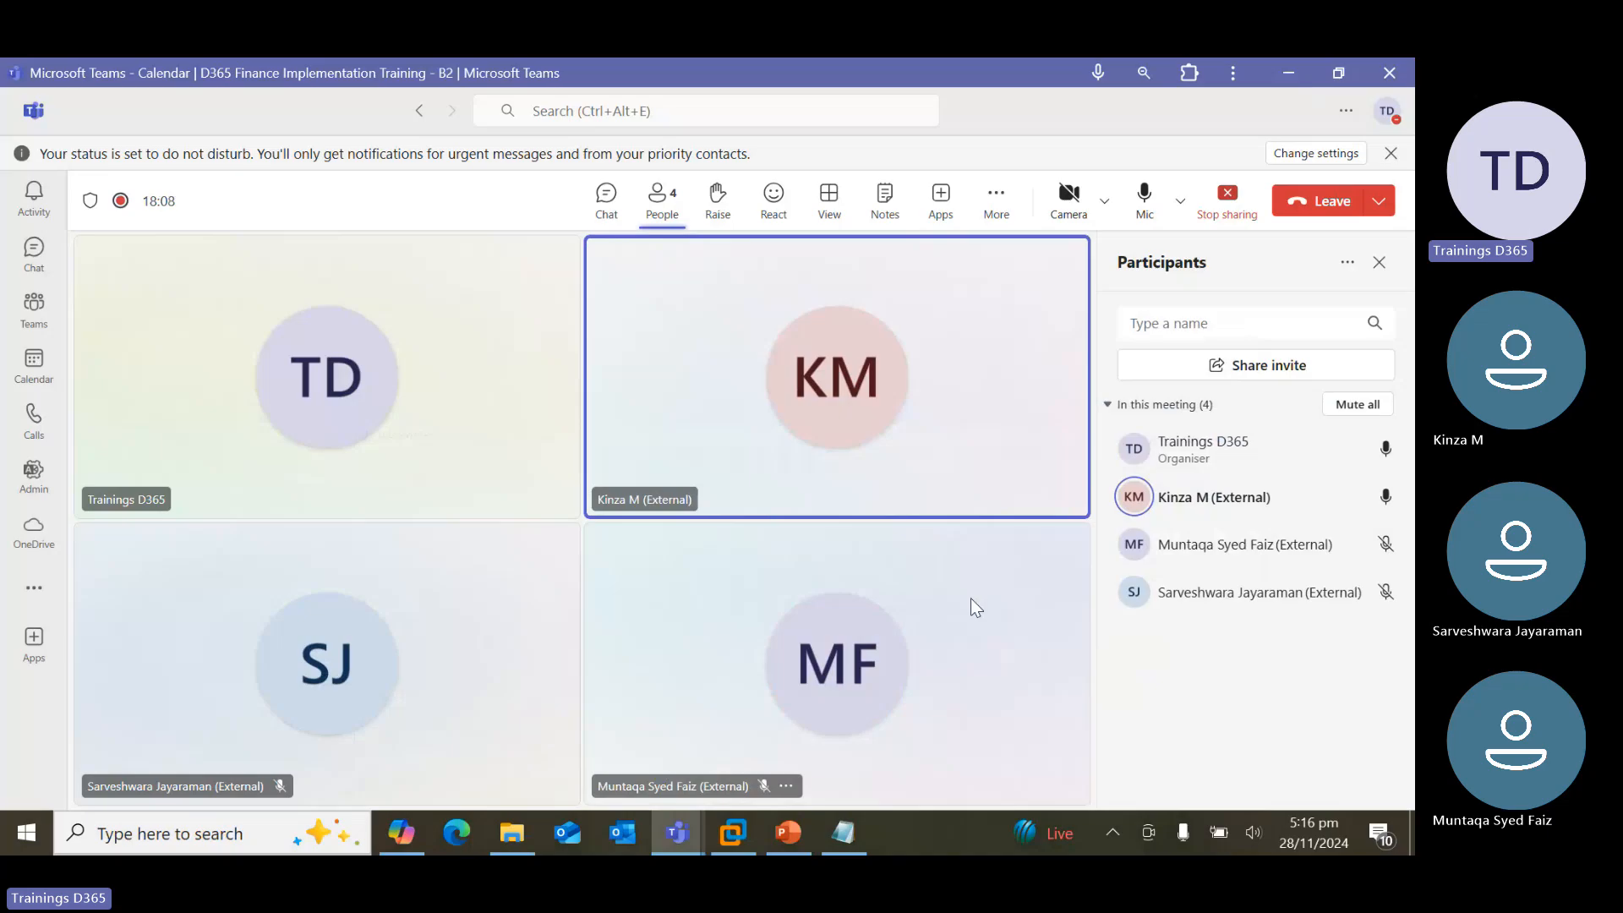
{"action": "mouse_move", "coordinate": [885, 653]}
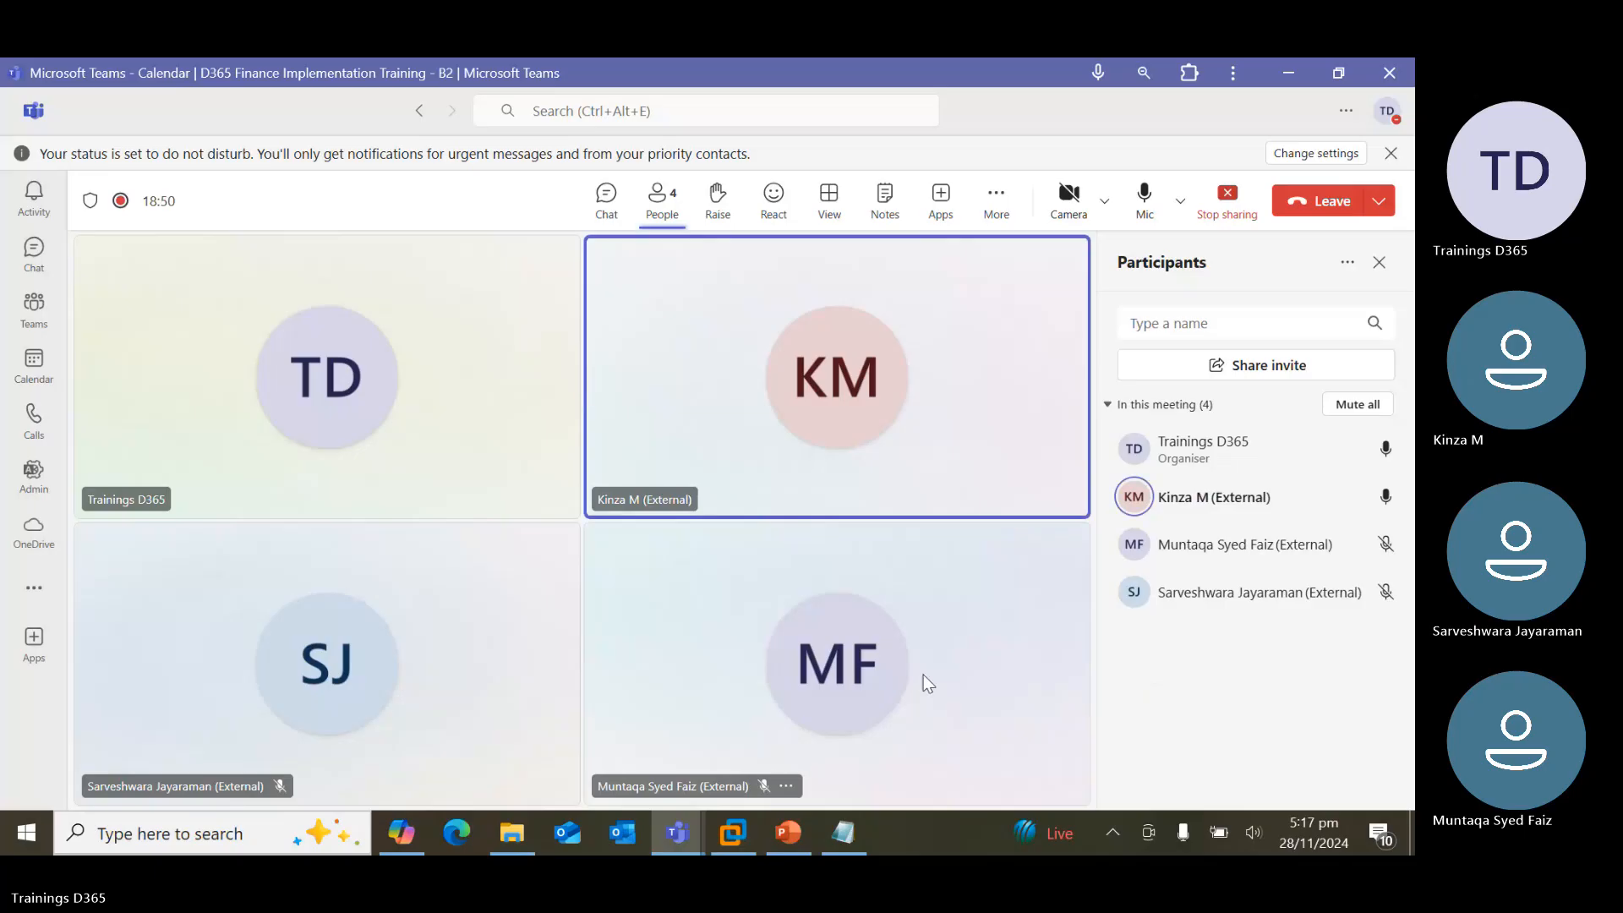
{"action": "left_click", "coordinate": [739, 829]}
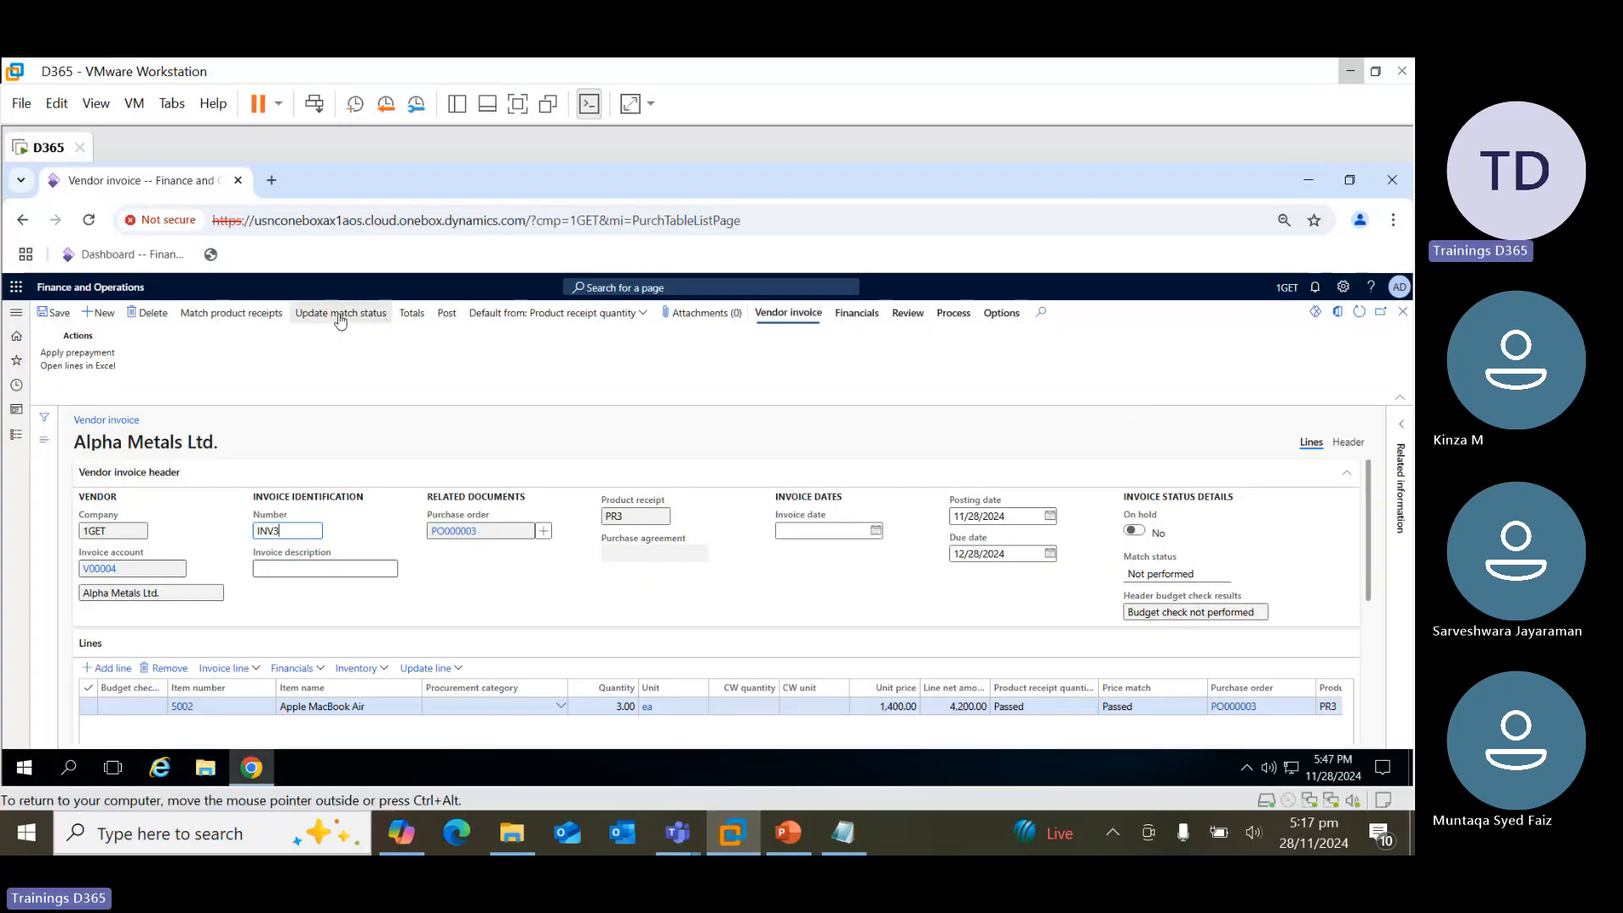
Post the vendor invoice, return to the list of all purchase orders and reopen order PO000003
{"action": "left_click", "coordinate": [411, 370]}
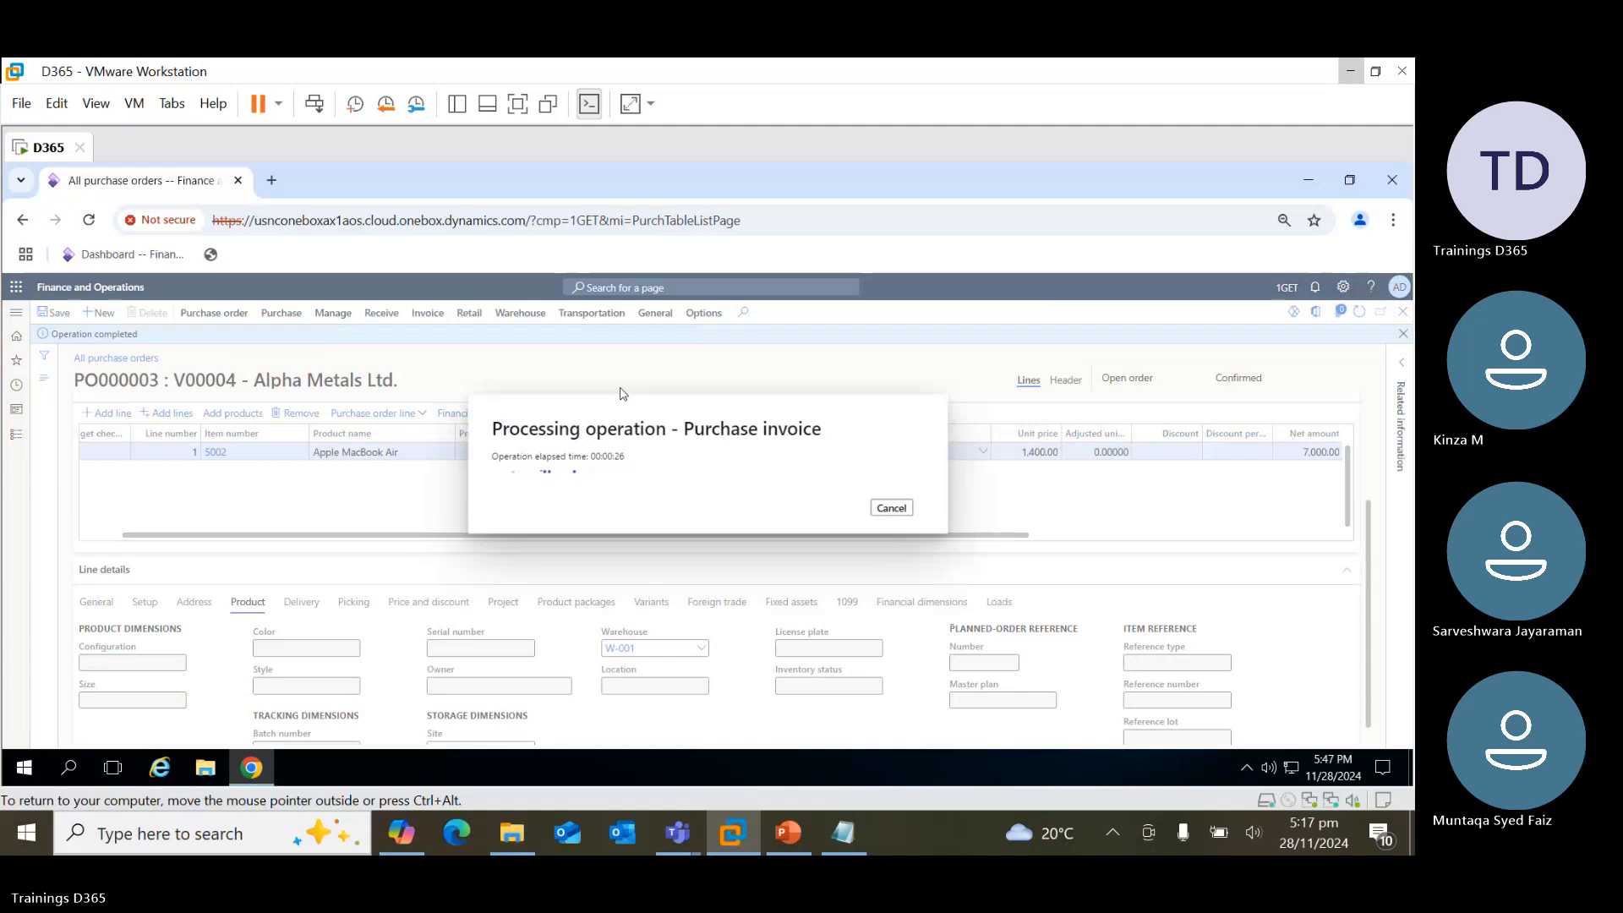
{"action": "left_click", "coordinate": [1404, 333]}
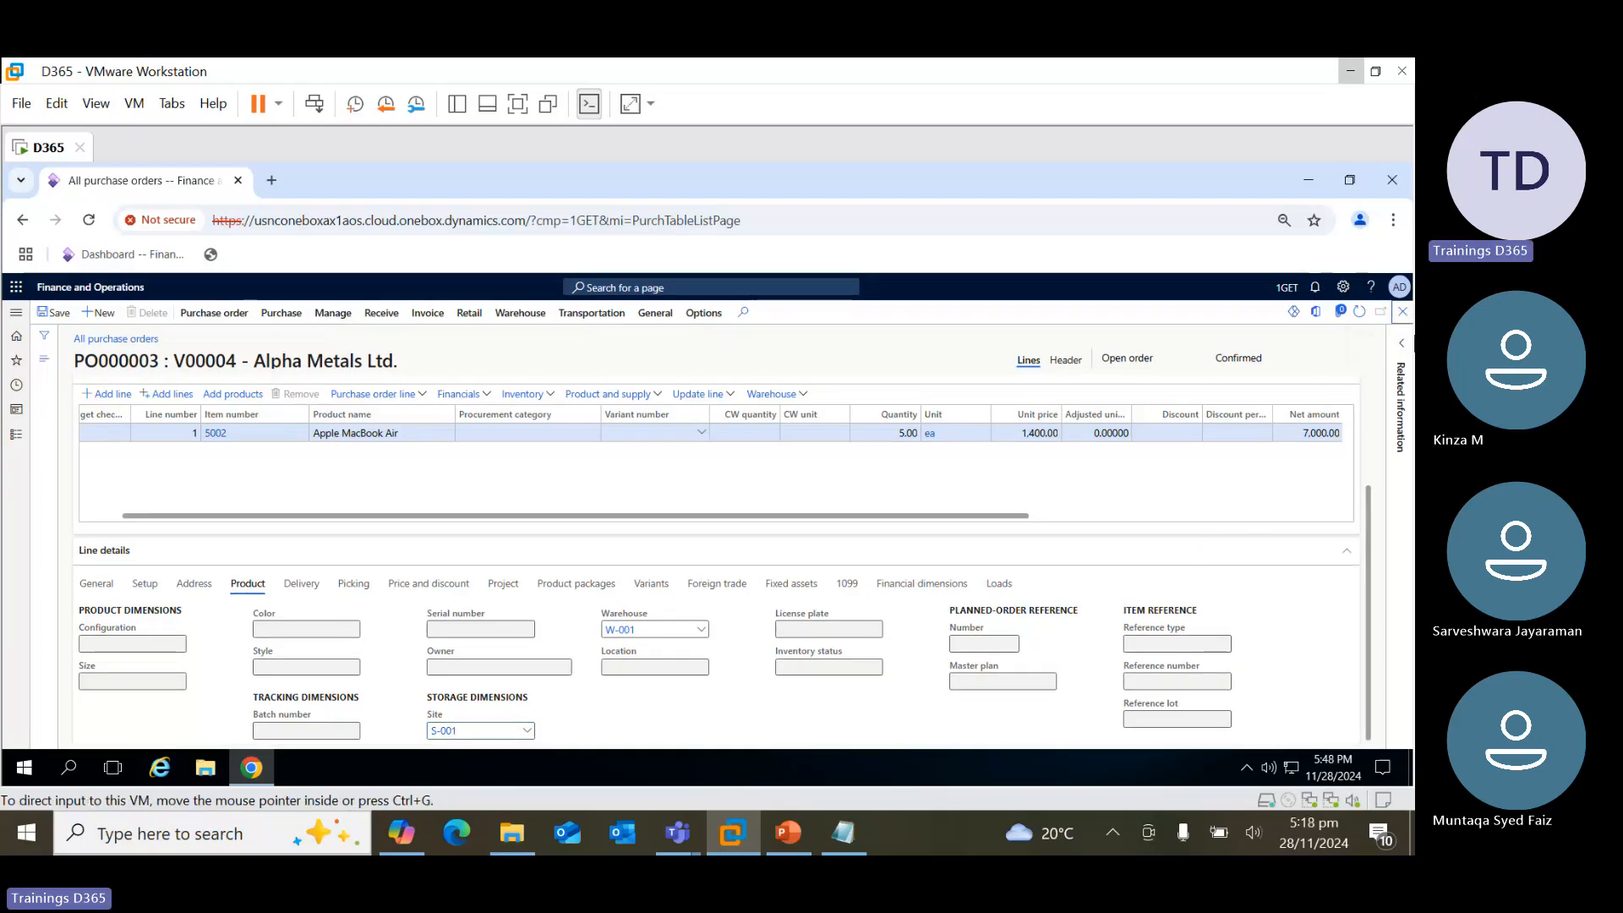
{"action": "left_click", "coordinate": [1404, 311]}
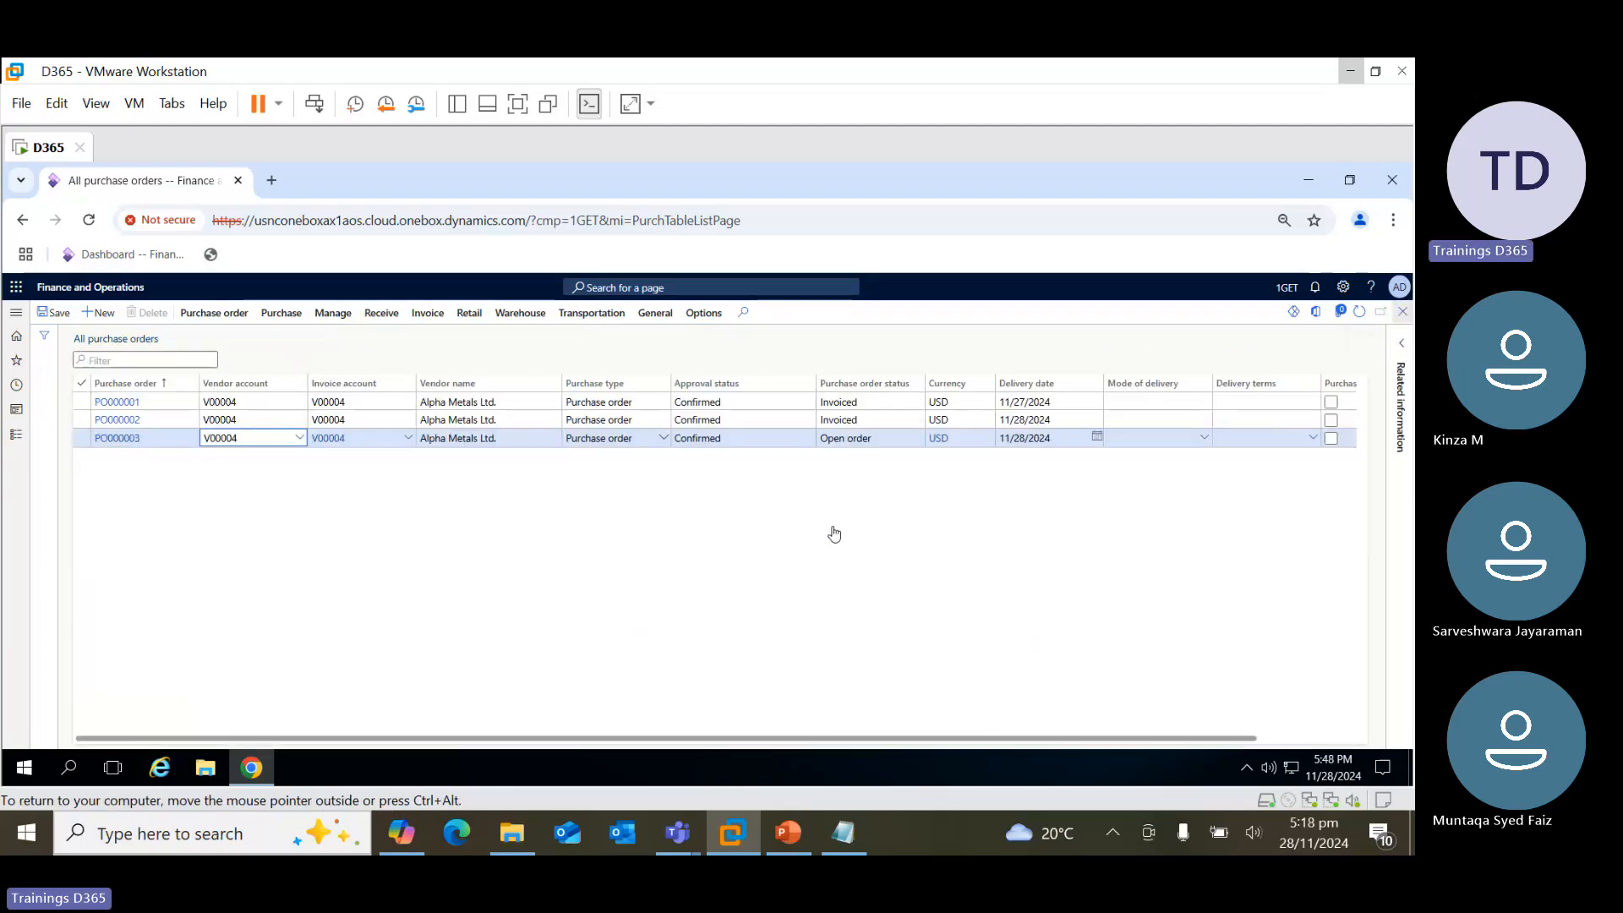
{"action": "left_click", "coordinate": [124, 439]}
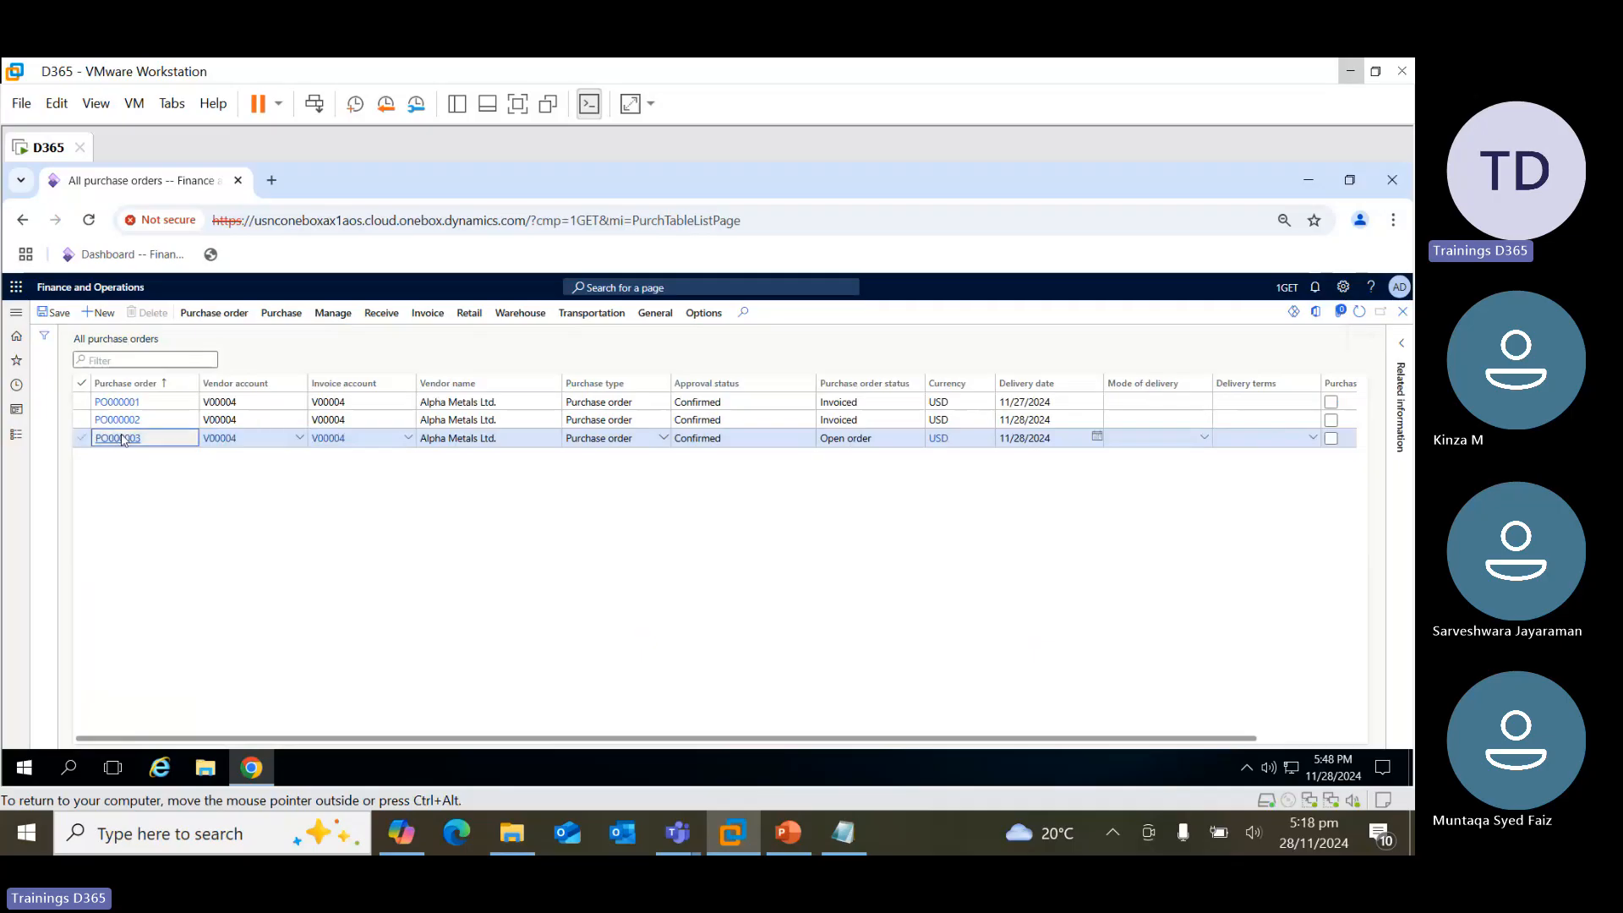
Highlight the received/confirmed status row in the Notepad notes, and check the line status of the order's Apple MacBook Air line
{"action": "left_click", "coordinate": [859, 835]}
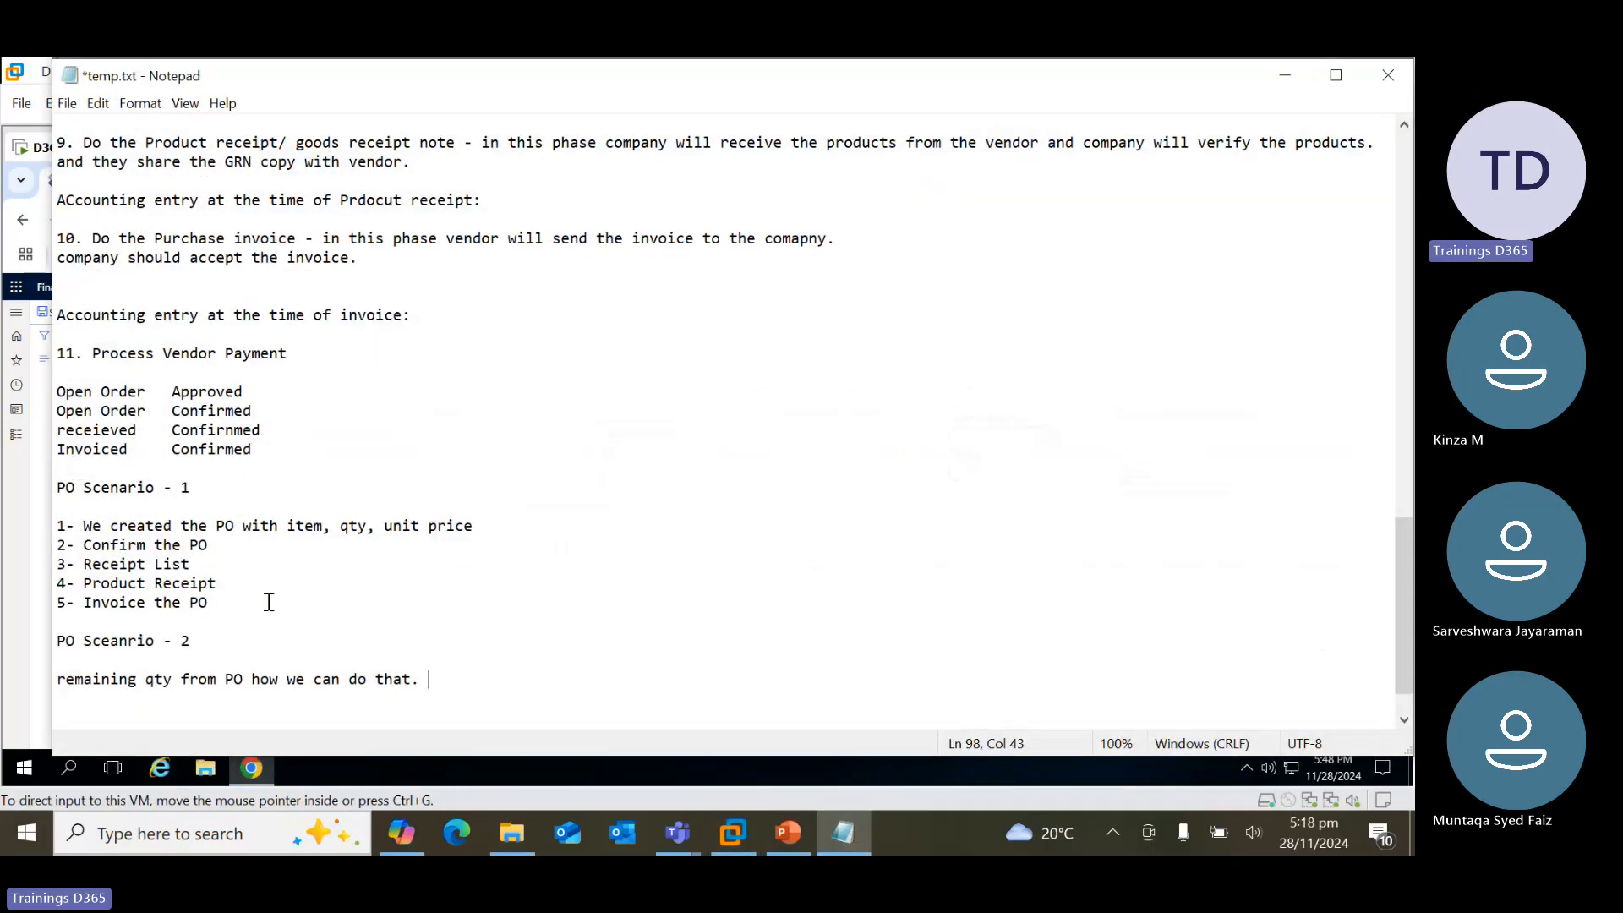
{"action": "scroll", "coordinate": [269, 602], "scroll_direction": "up", "scroll_amount": 1}
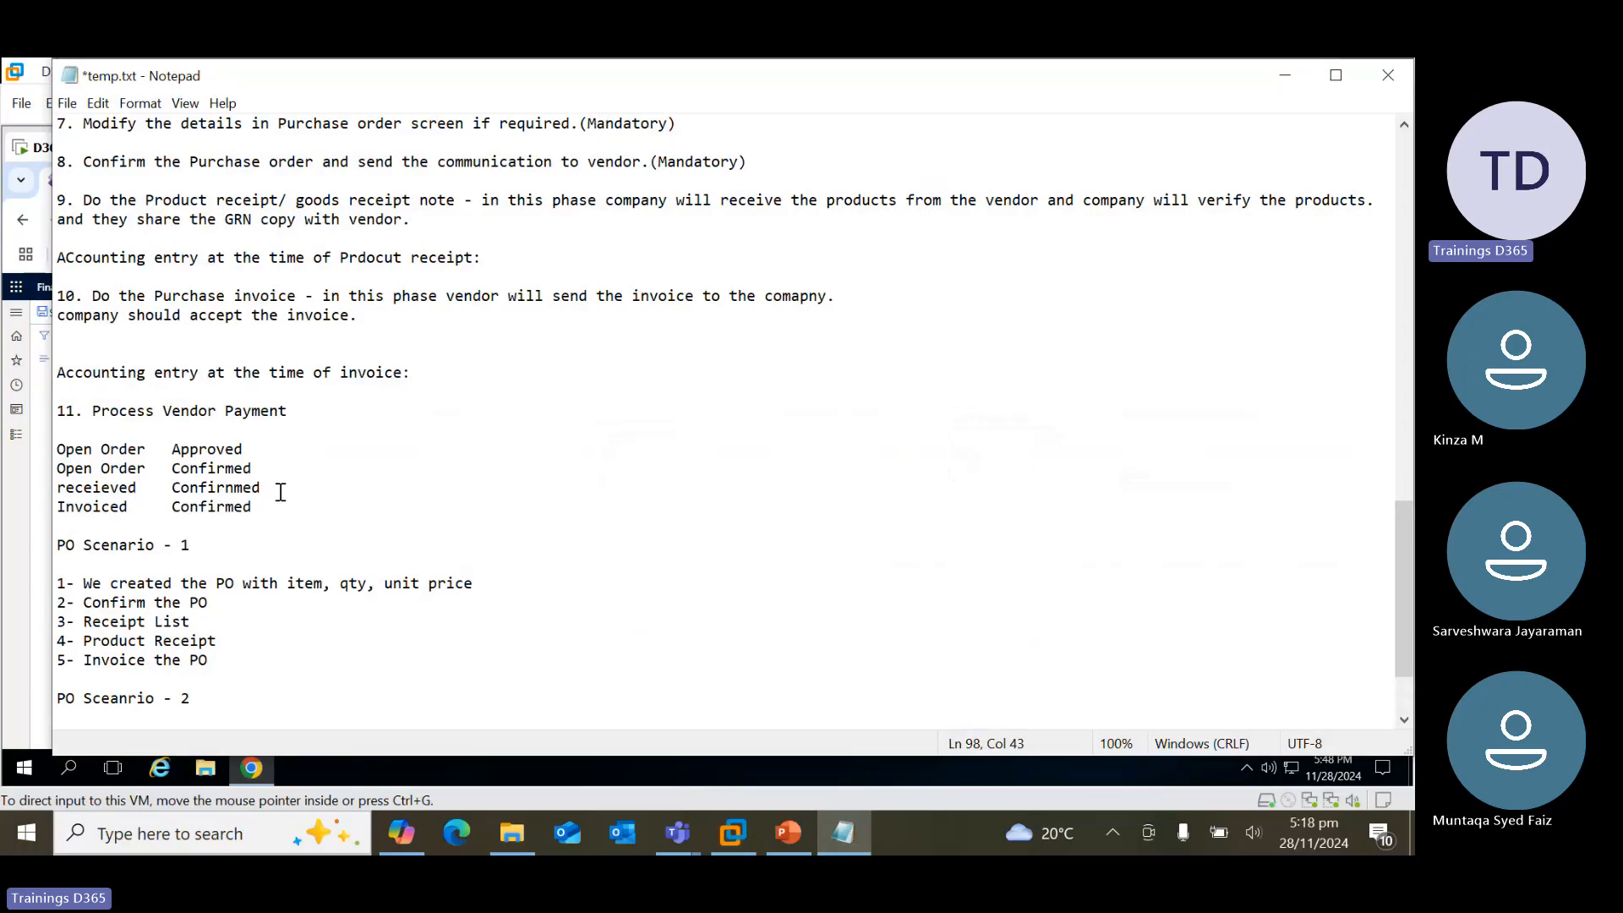
{"action": "left_click_drag", "start_coordinate": [281, 492], "coordinate": [57, 491]}
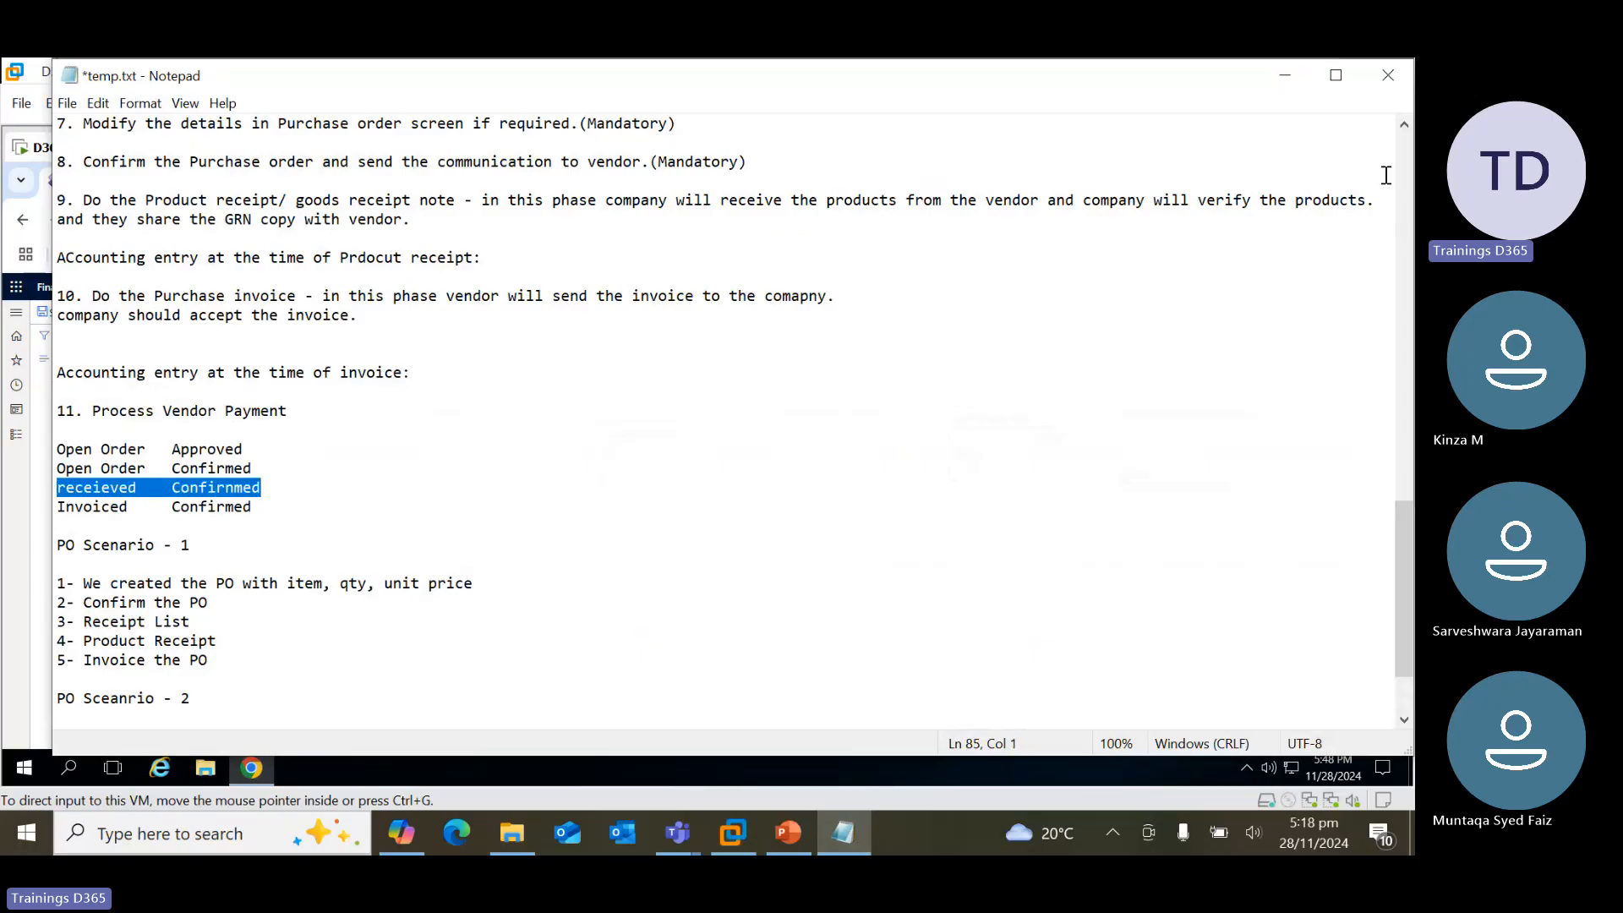
{"action": "left_click", "coordinate": [1286, 76]}
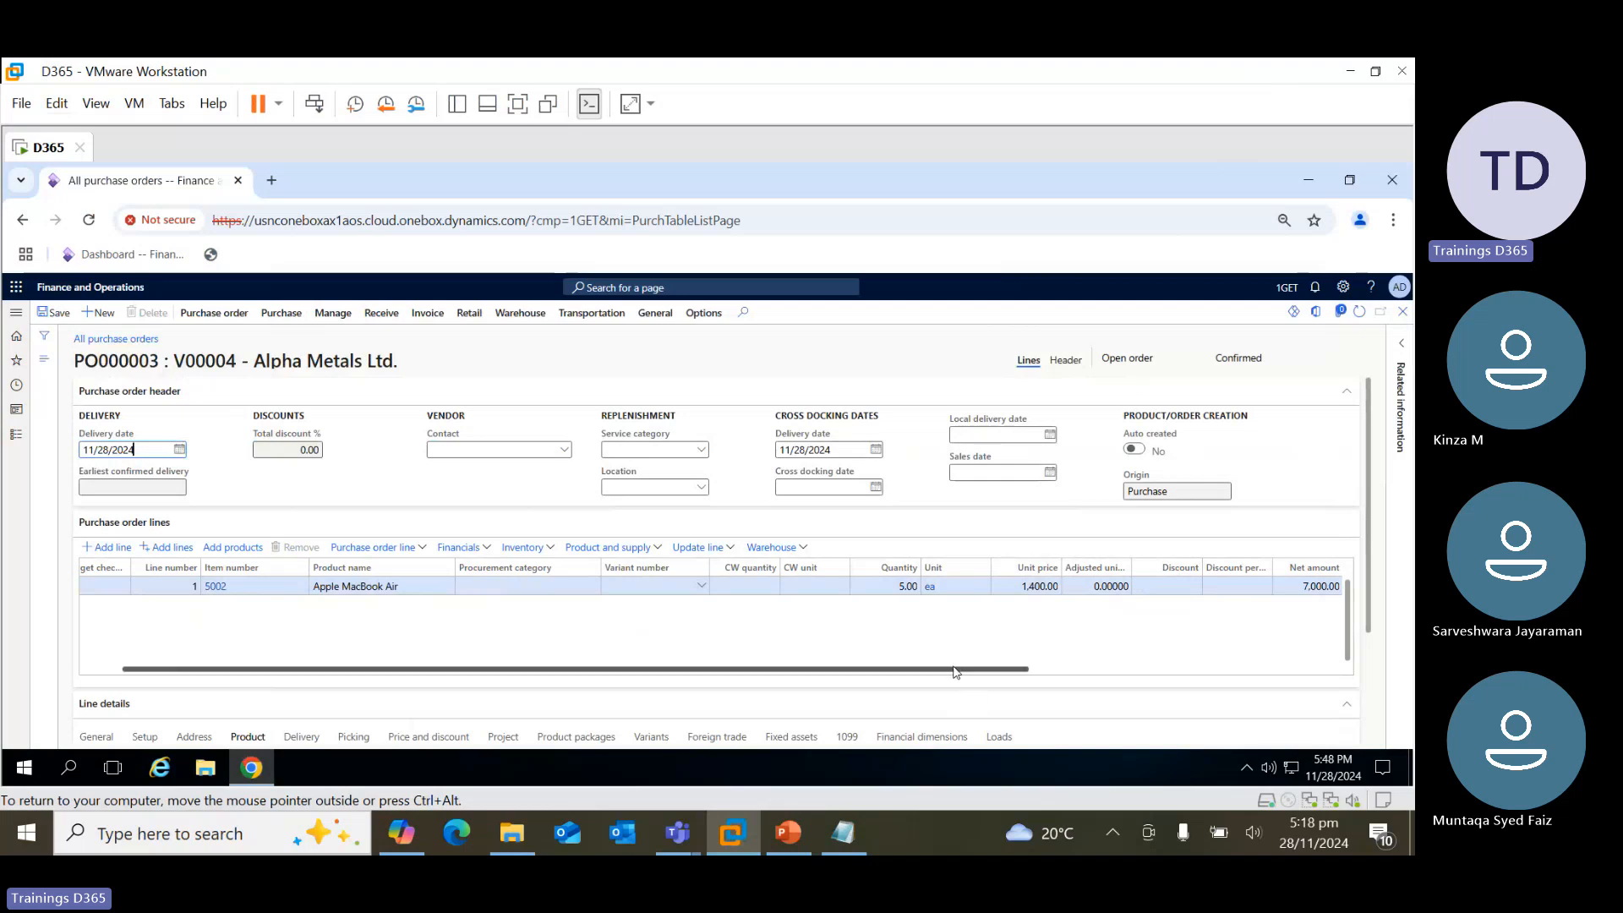
{"action": "mouse_move", "coordinate": [956, 669]}
{"action": "left_mouse_down"}
{"action": "mouse_move", "coordinate": [1053, 677]}
{"action": "mouse_move", "coordinate": [934, 671]}
{"action": "left_mouse_up"}
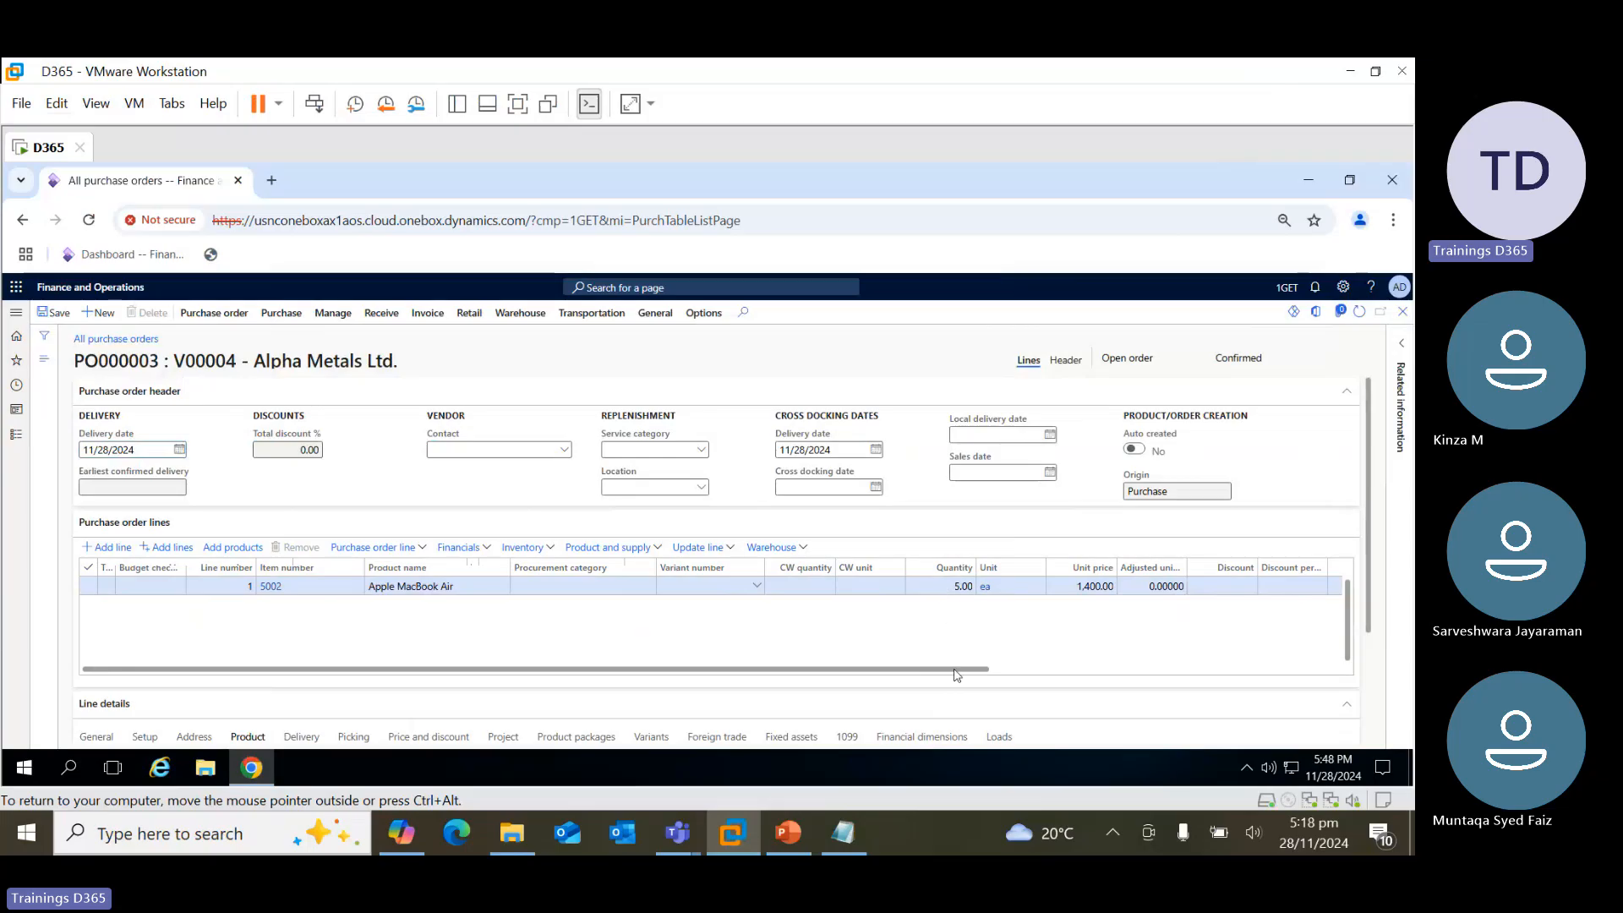
{"action": "left_click", "coordinate": [1063, 676]}
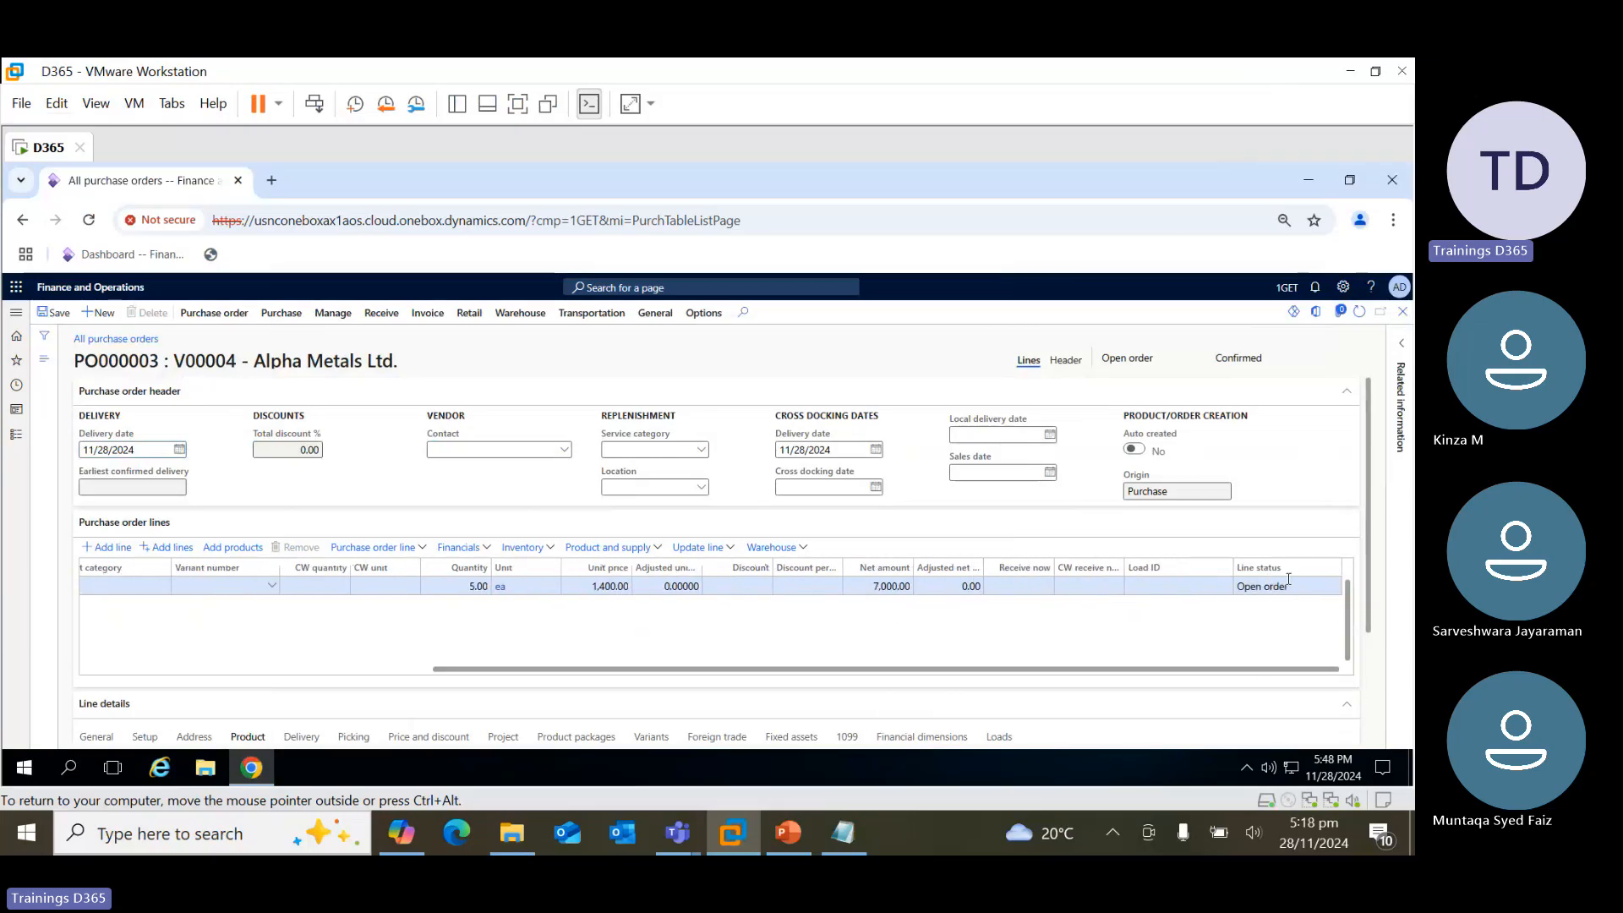
{"action": "scroll", "coordinate": [1246, 676], "scroll_direction": "left", "scroll_amount": 5}
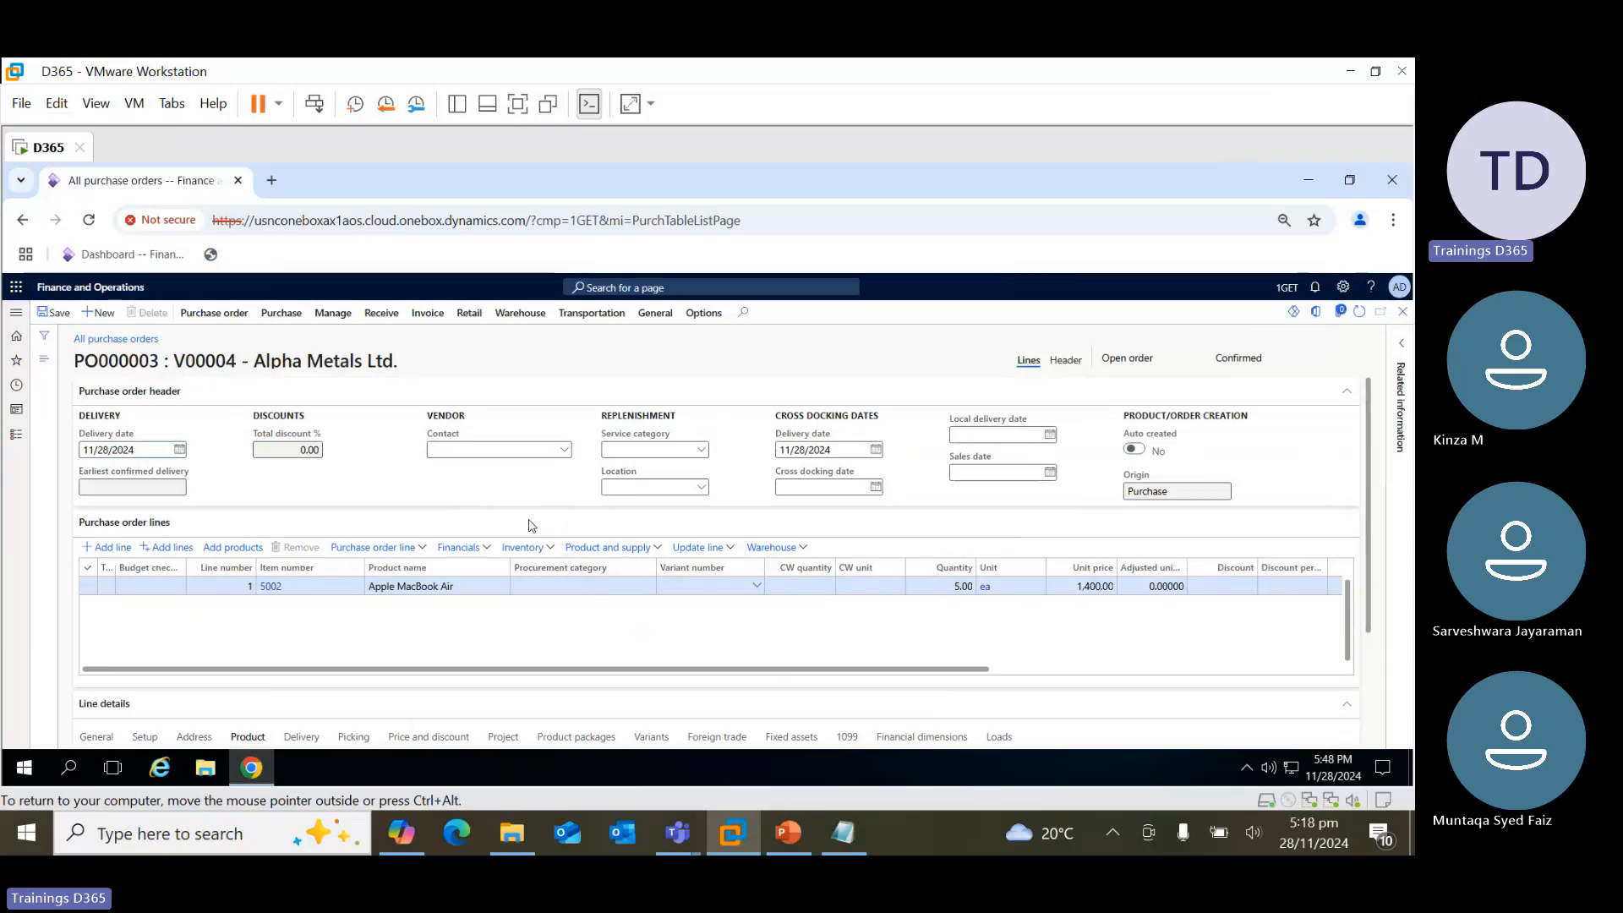
Cancel the remaining deliver quantity of the Apple MacBook Air line with Deliver remainder and check its line status
{"action": "left_click", "coordinate": [715, 552]}
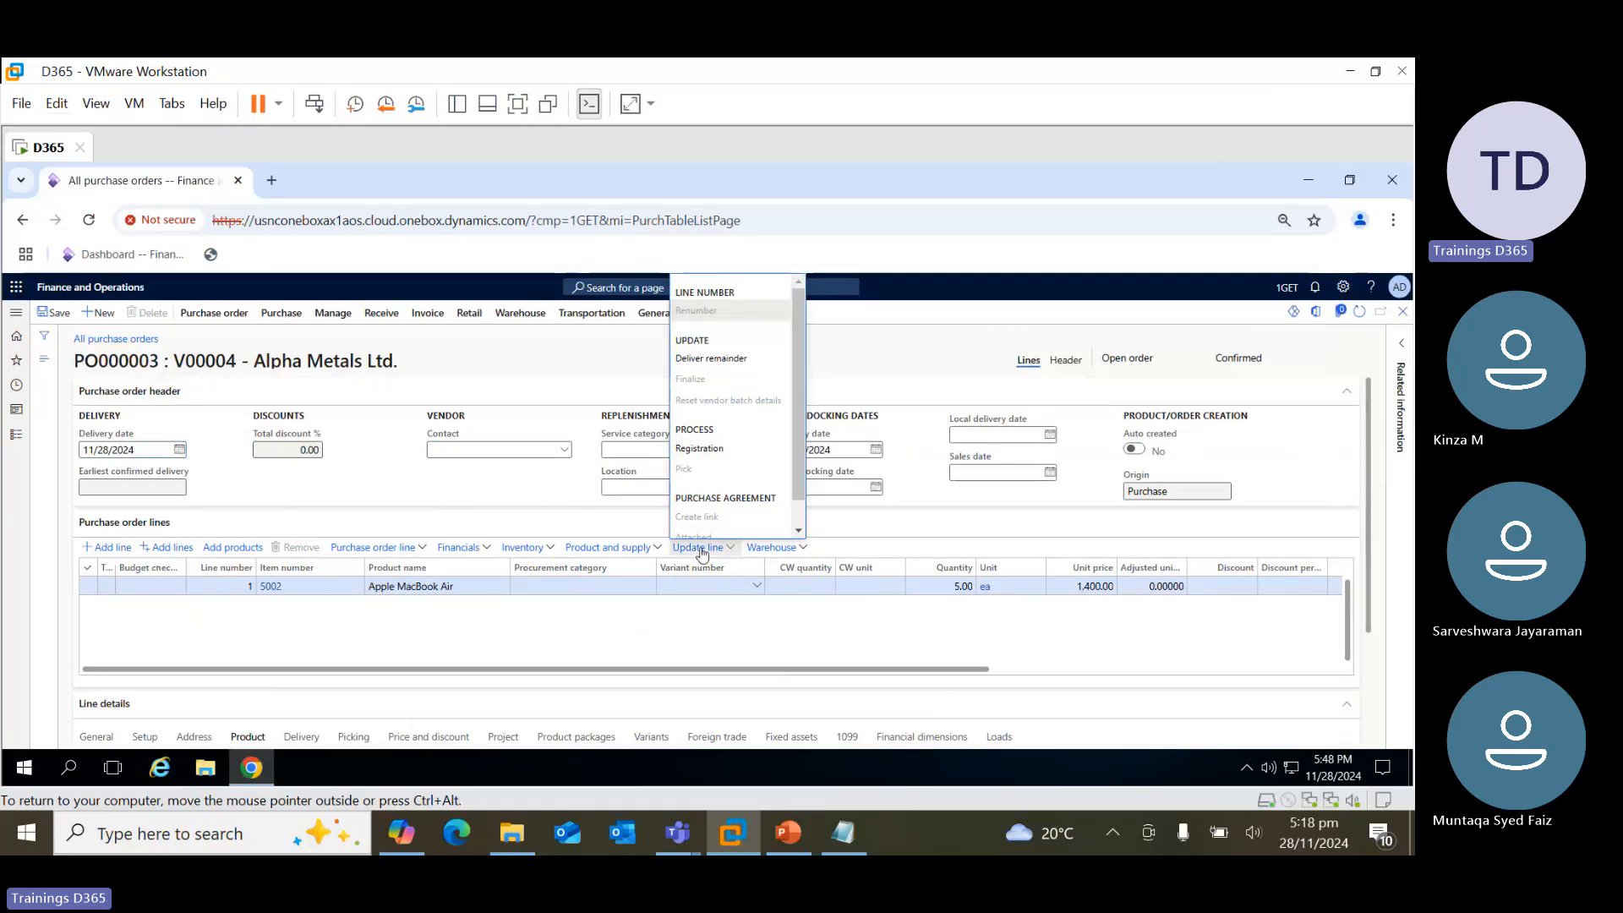
{"action": "left_click", "coordinate": [728, 362]}
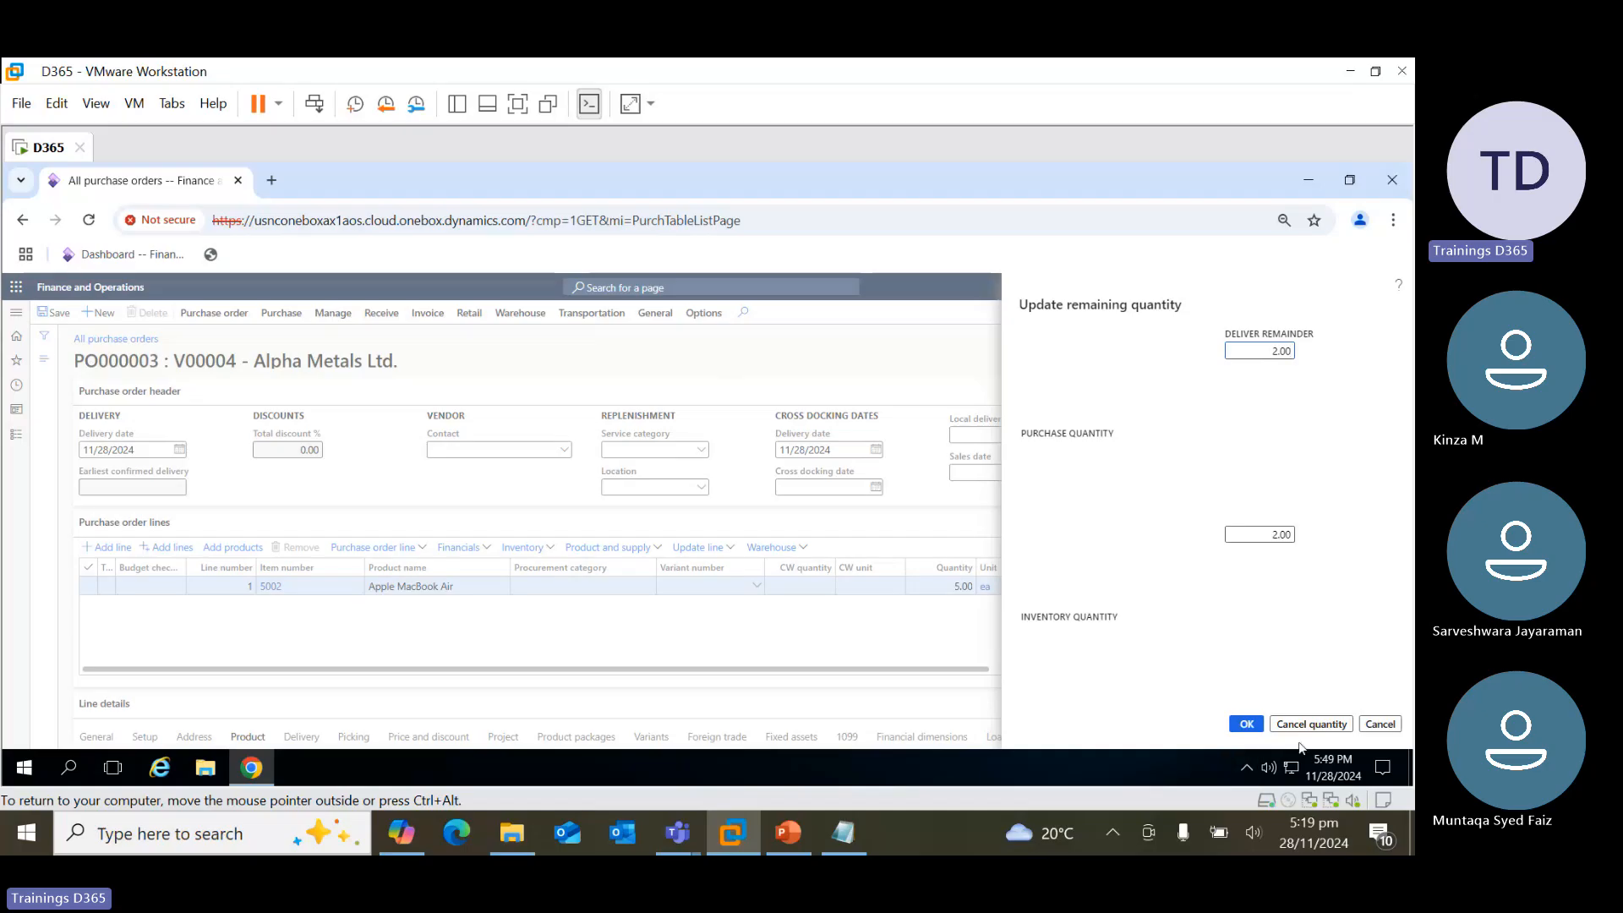
{"action": "left_click", "coordinate": [1315, 728]}
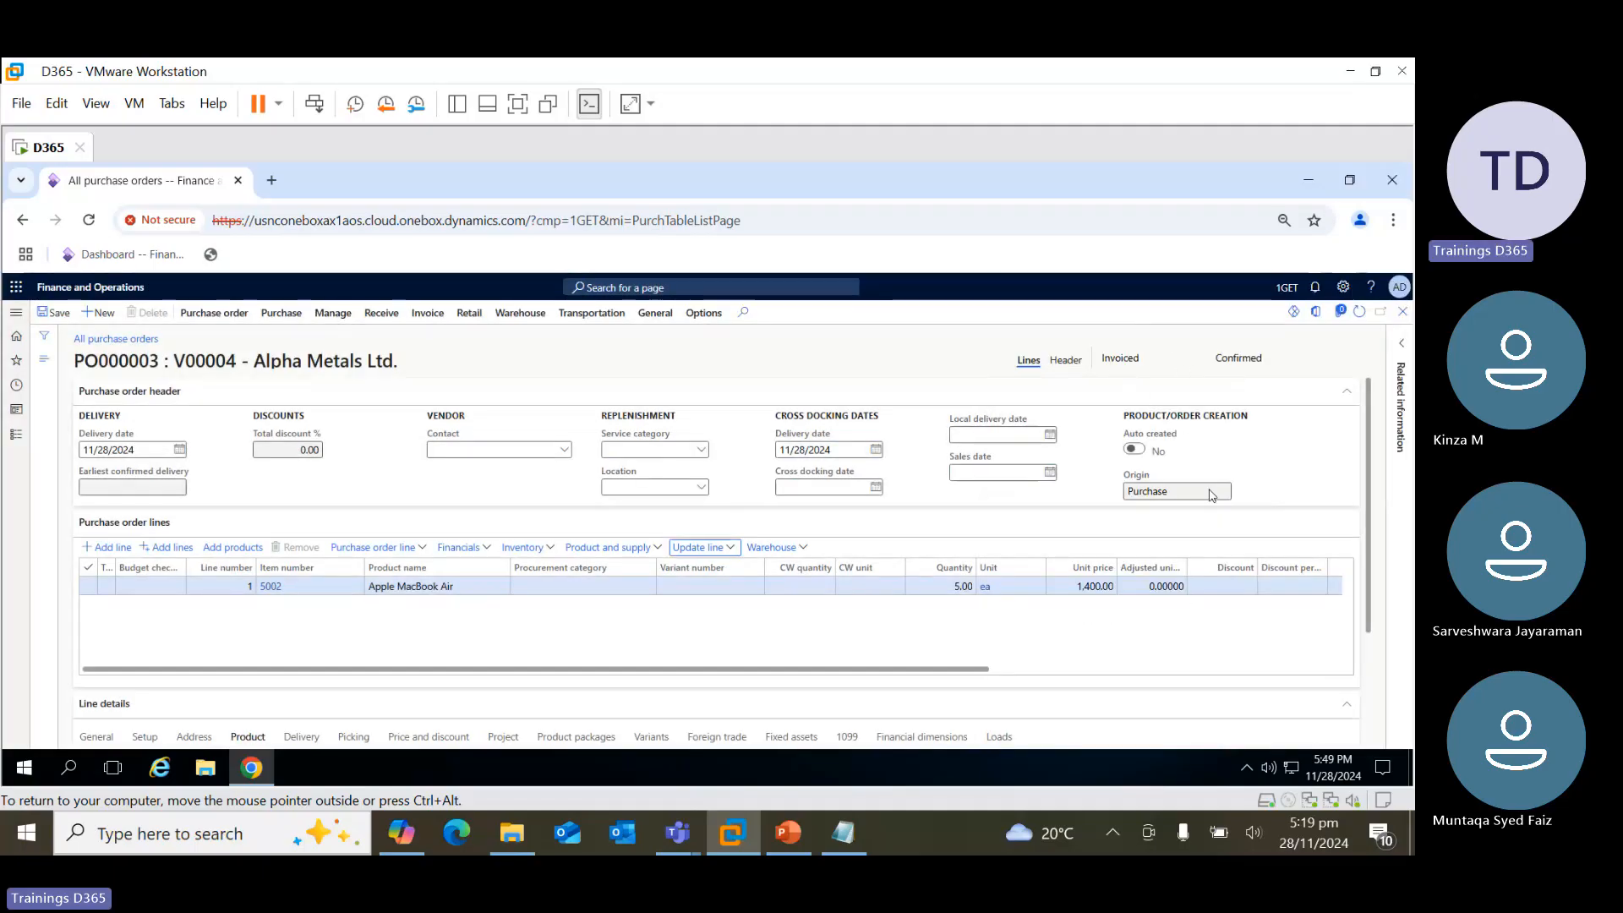
{"action": "scroll", "coordinate": [1037, 659], "scroll_direction": "right", "scroll_amount": 5}
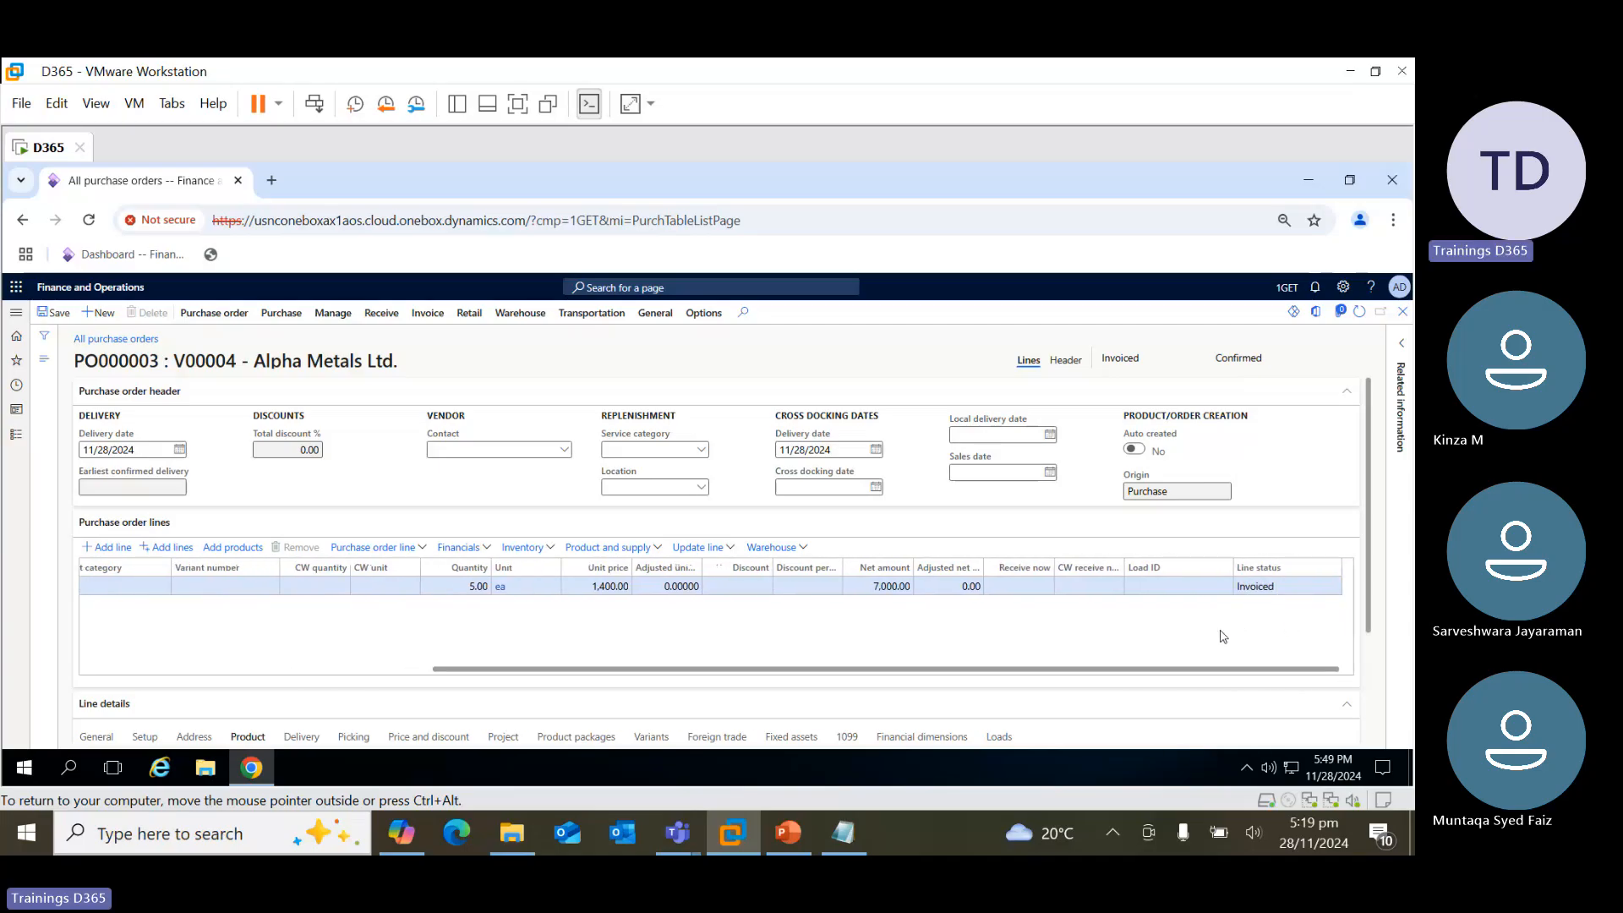
{"action": "left_click_drag", "start_coordinate": [1189, 678], "coordinate": [849, 679]}
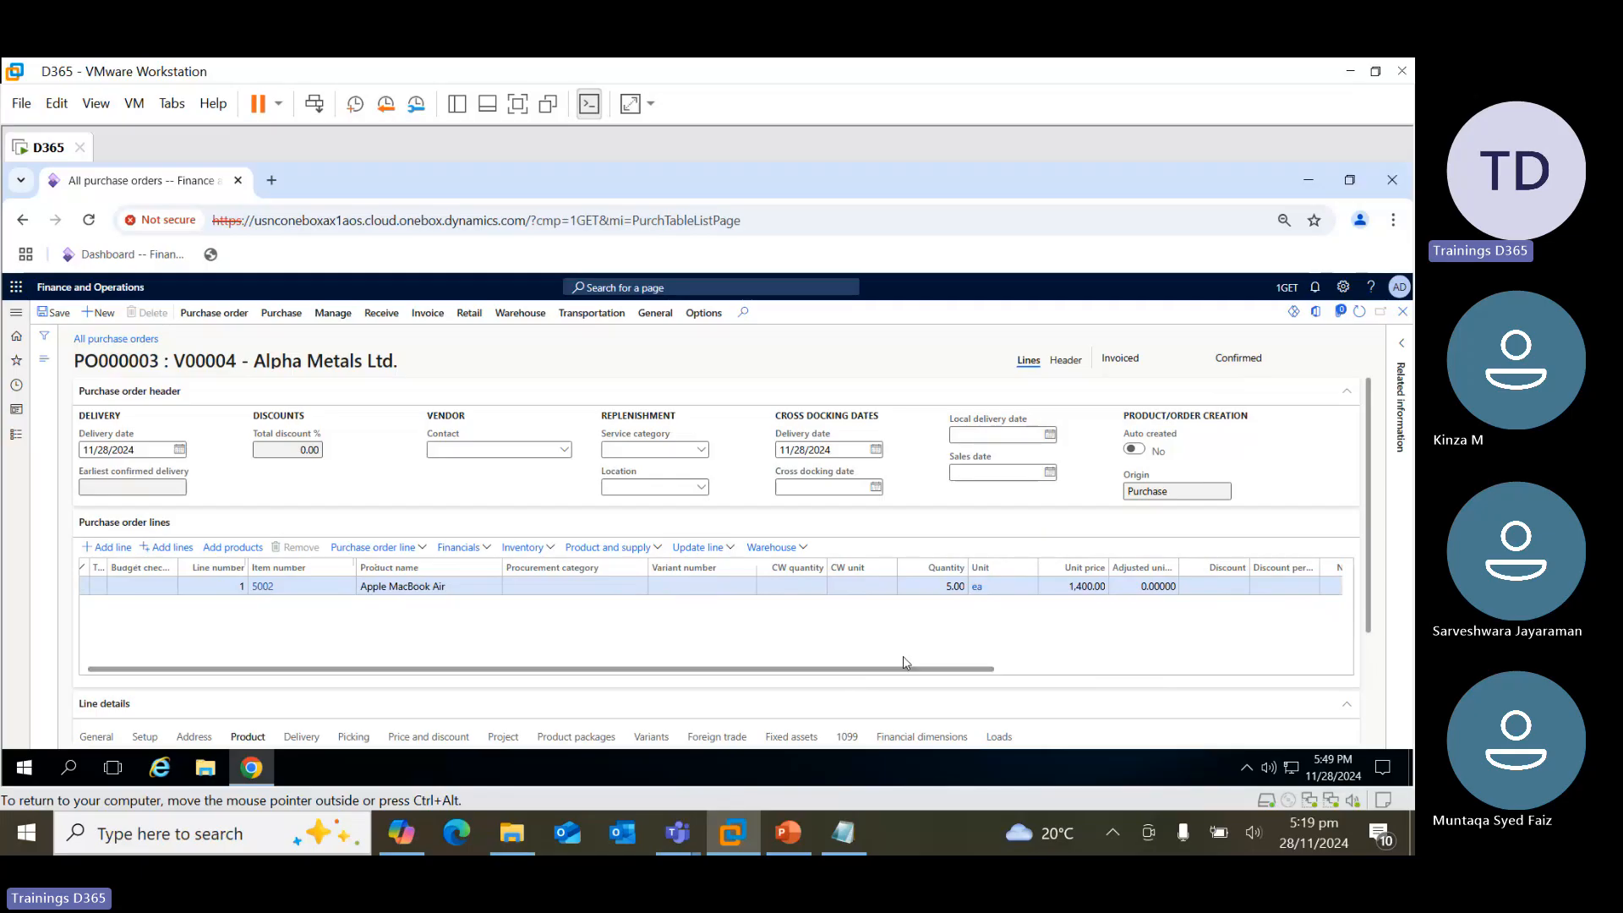
{"action": "left_click_drag", "start_coordinate": [907, 663], "coordinate": [901, 660]}
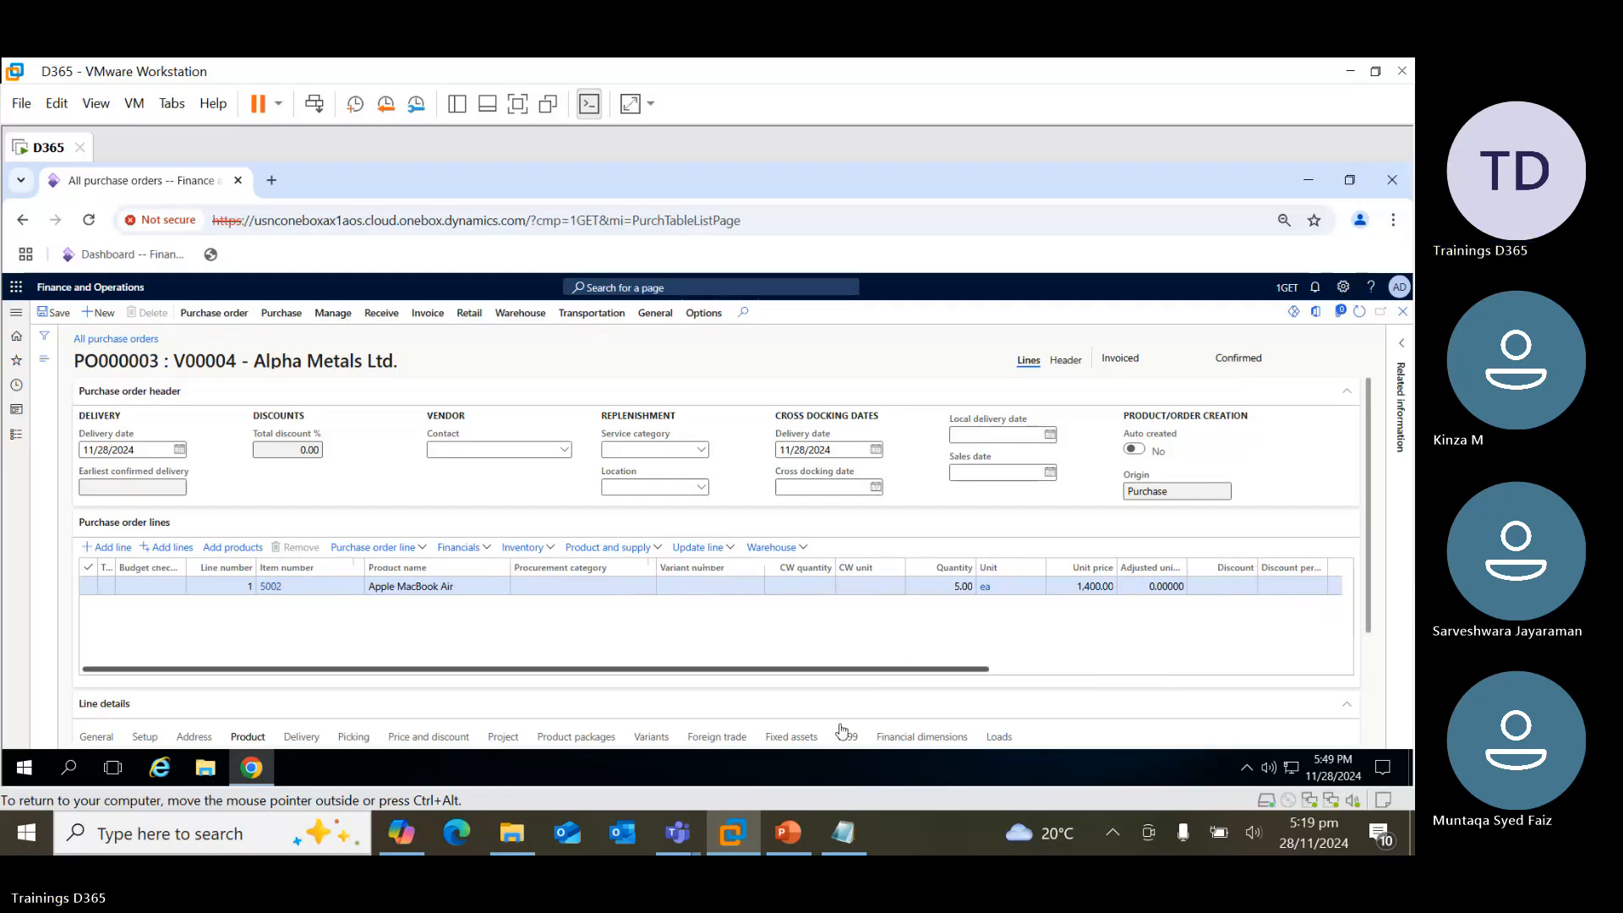
Switch to the Notepad notes and add the line "Update line > deliver Remainder" beneath the remaining quantity question of scenario 2
{"action": "left_click", "coordinate": [845, 835]}
{"action": "scroll", "coordinate": [279, 592], "scroll_direction": "down", "scroll_amount": 2}
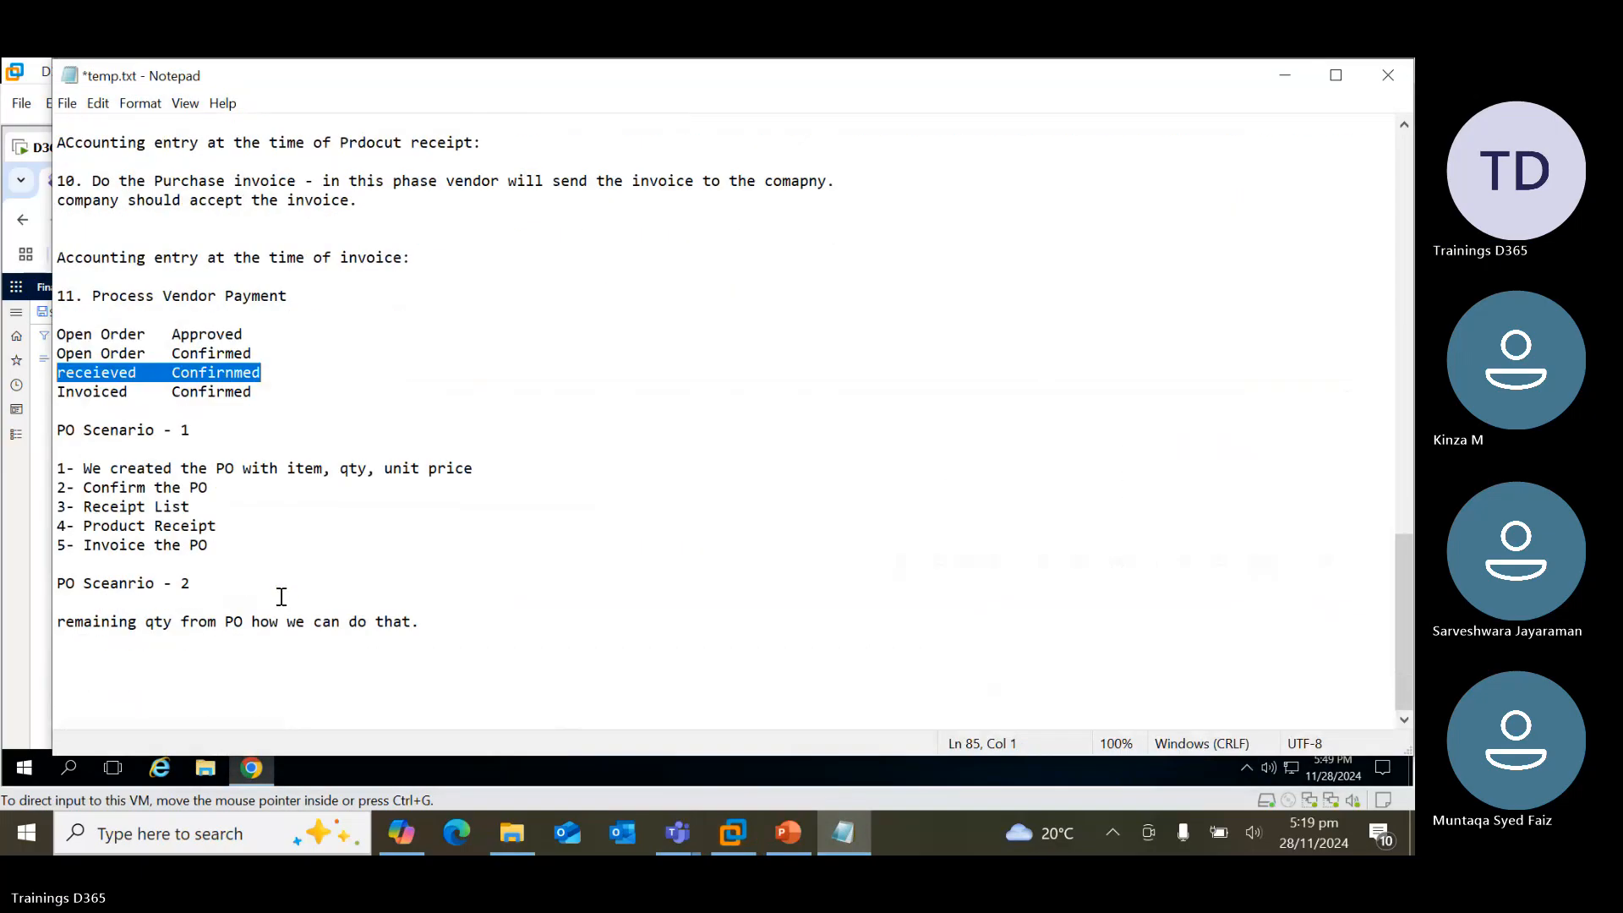
{"action": "left_click", "coordinate": [430, 626]}
{"action": "key", "text": "Return"}
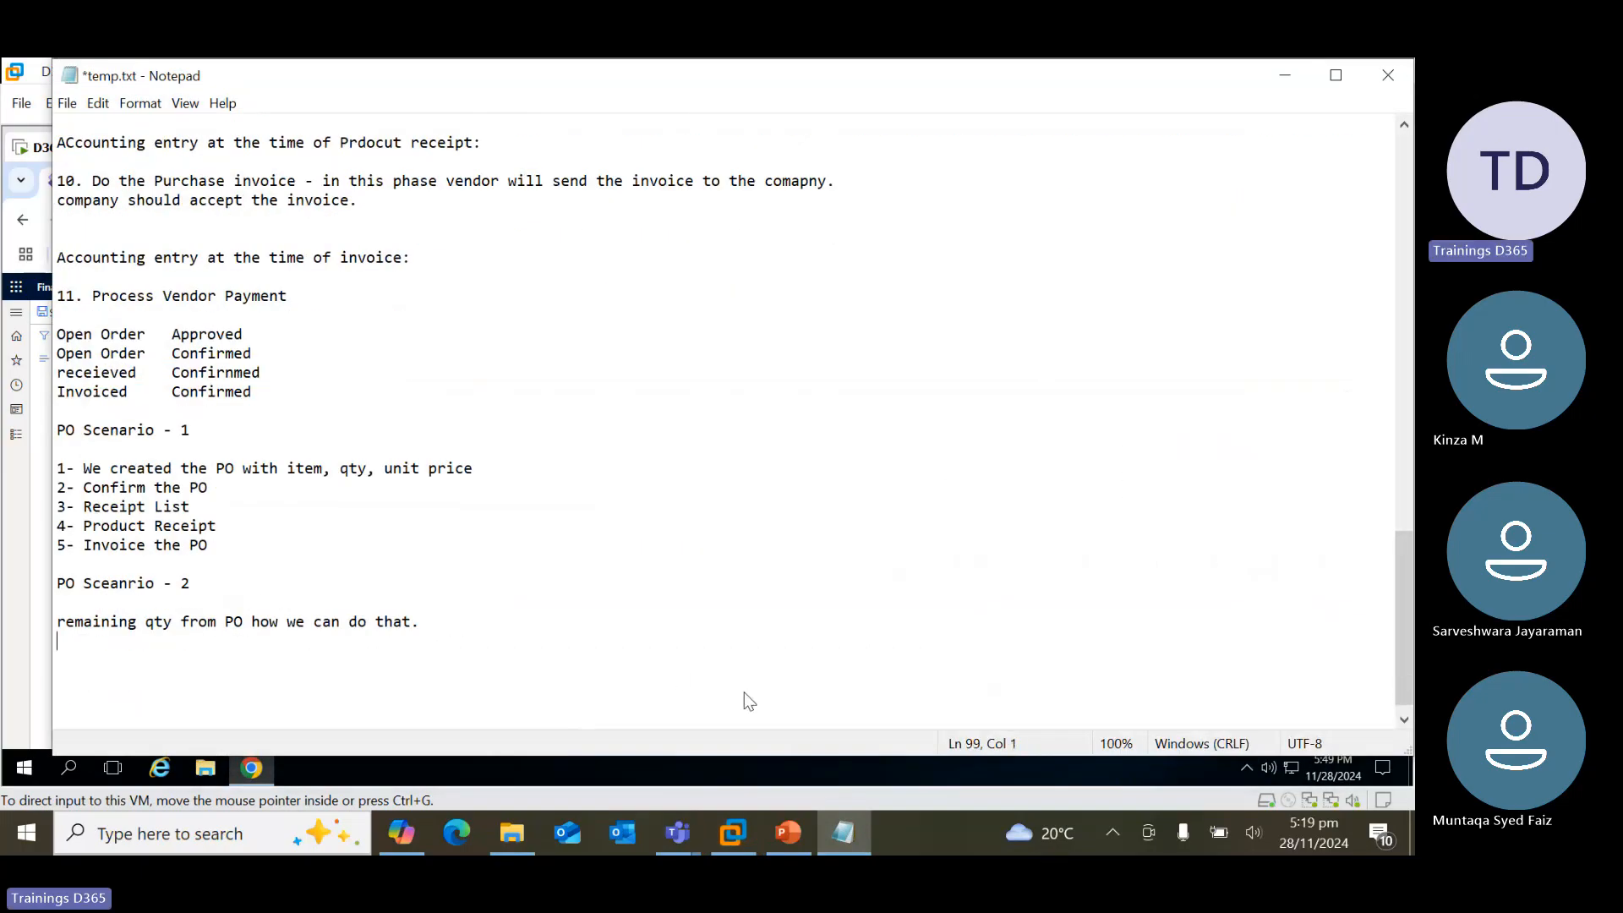
{"action": "type", "text": "Update line "}
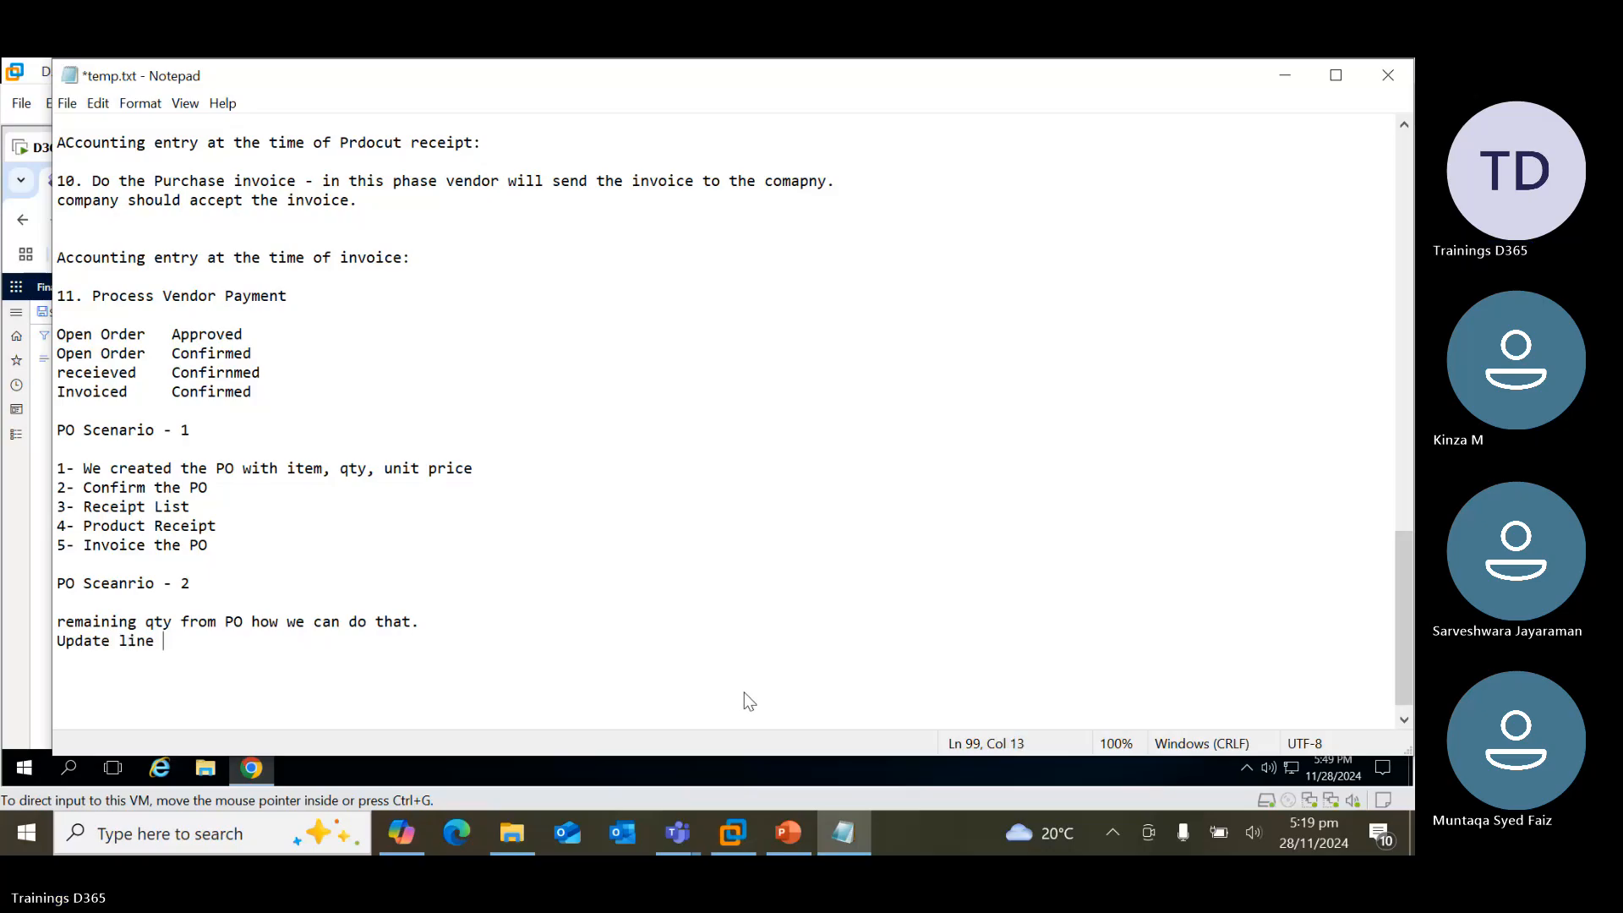
{"action": "type", "text": "> deli"}
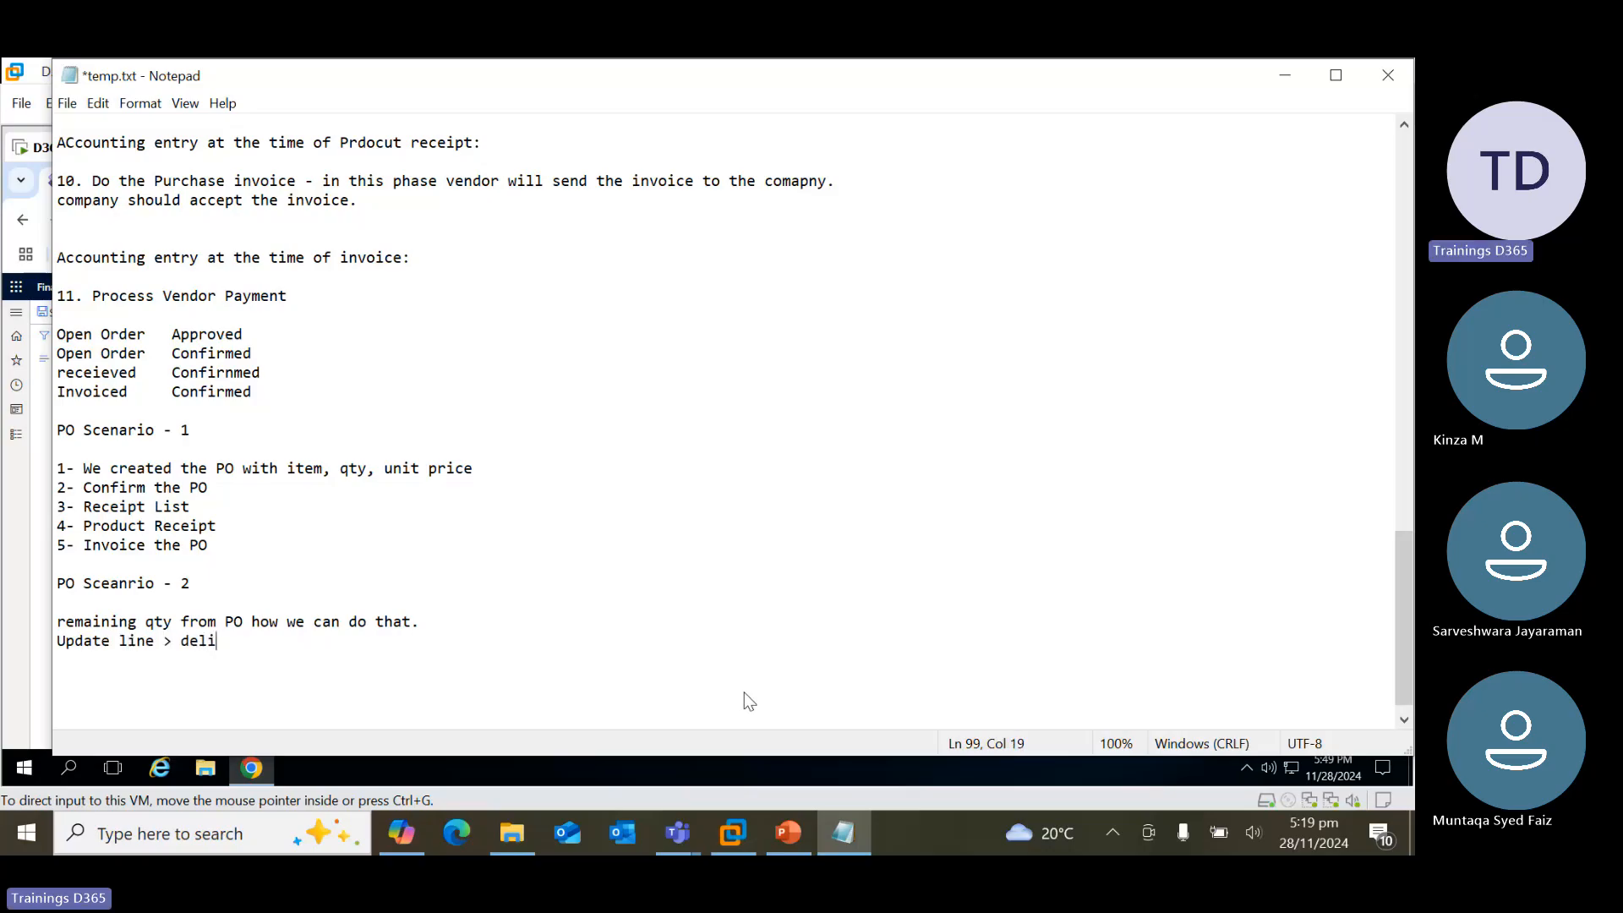
{"action": "type", "text": "ver Remai"}
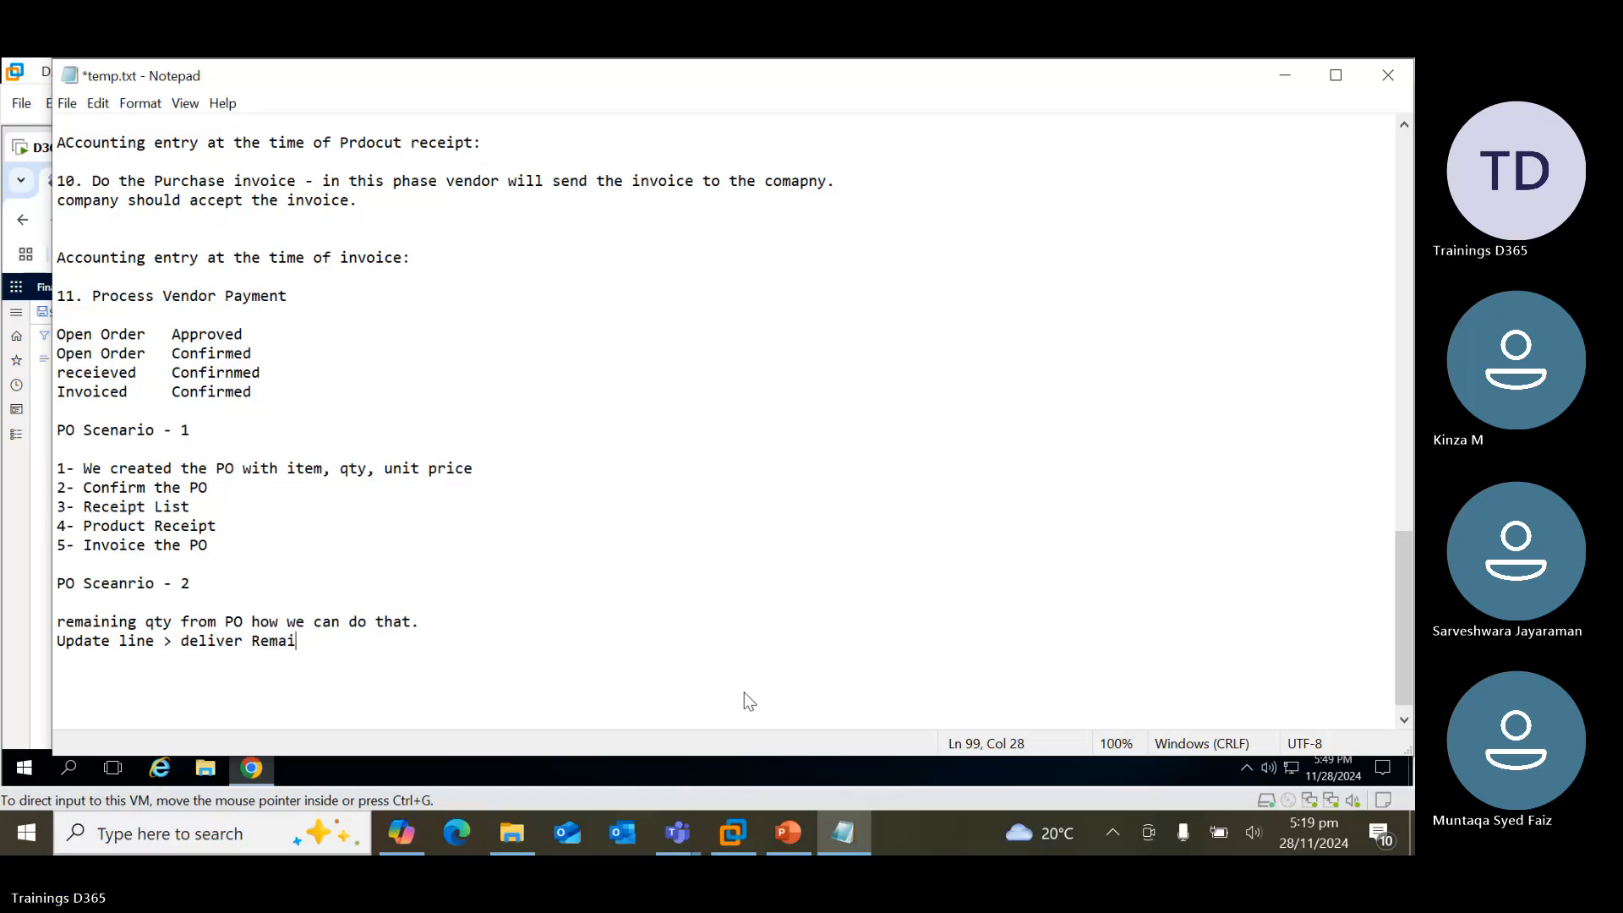
{"action": "type", "text": "nder"}
Add the heading "PO Sceanrio - 3" with the line "Twos Pos --- One Invoice (Merge Invoice for two POS)" at the end of the notes
{"action": "key", "text": "Return"}
{"action": "key", "text": "Return"}
{"action": "type", "text": "PO Sc"}
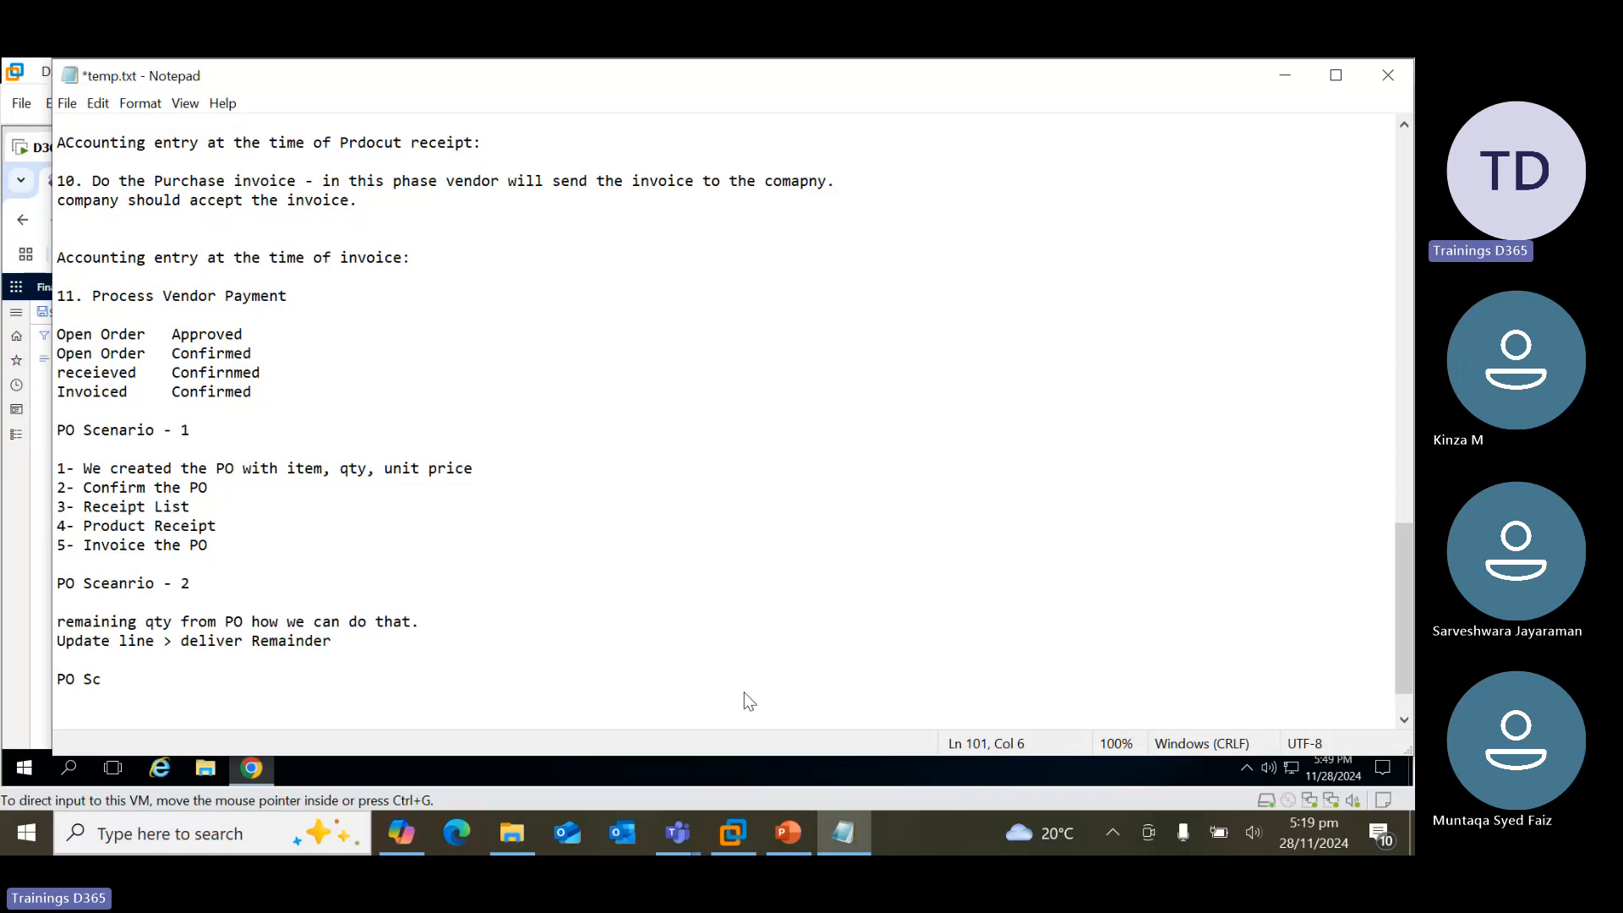
{"action": "type", "text": "eanrio - 3"}
{"action": "key", "text": "Return"}
{"action": "key", "text": "Return"}
{"action": "type", "text": "Twos "}
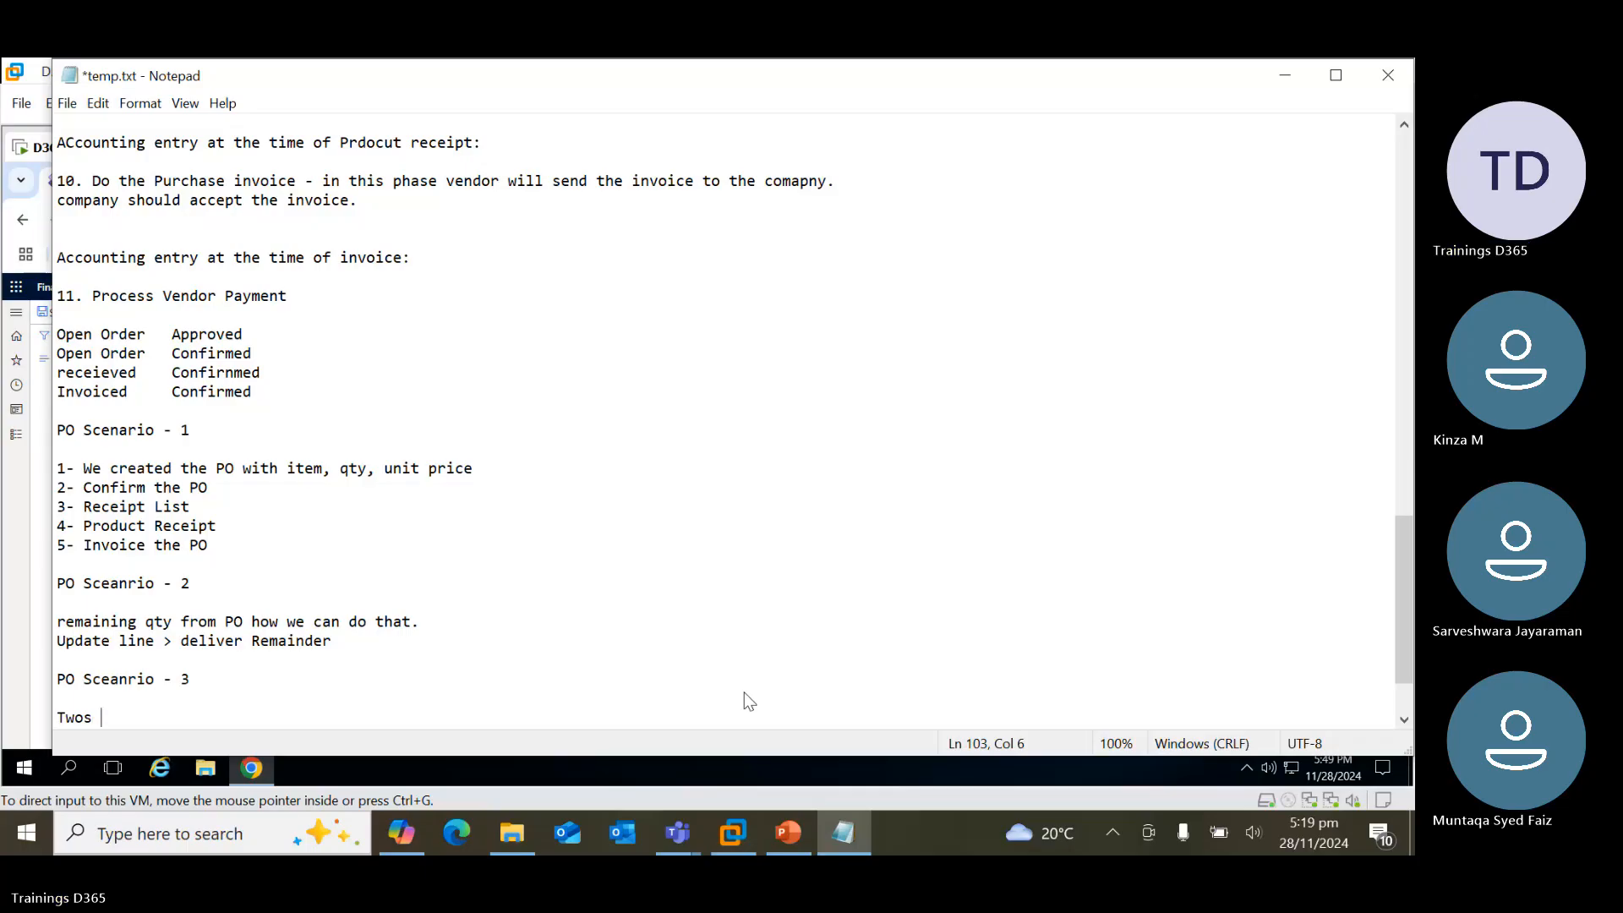
{"action": "type", "text": "Pos --- O"}
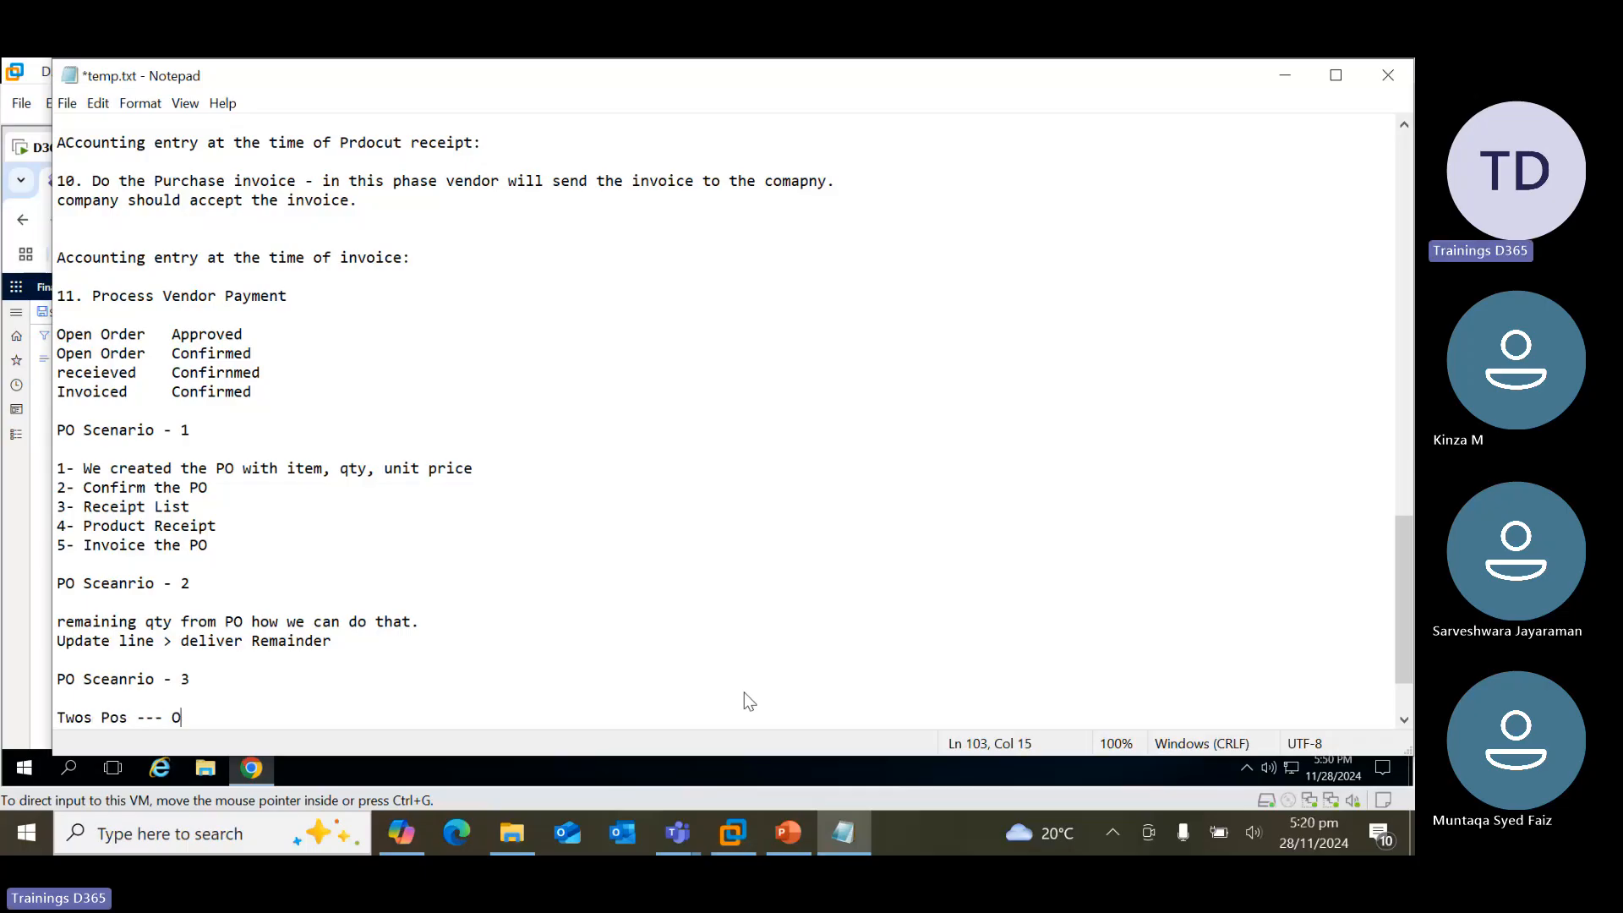
{"action": "type", "text": "ne In"}
{"action": "type", "text": "voic"}
{"action": "type", "text": "e "}
{"action": "type", "text": "(Merge Inv"}
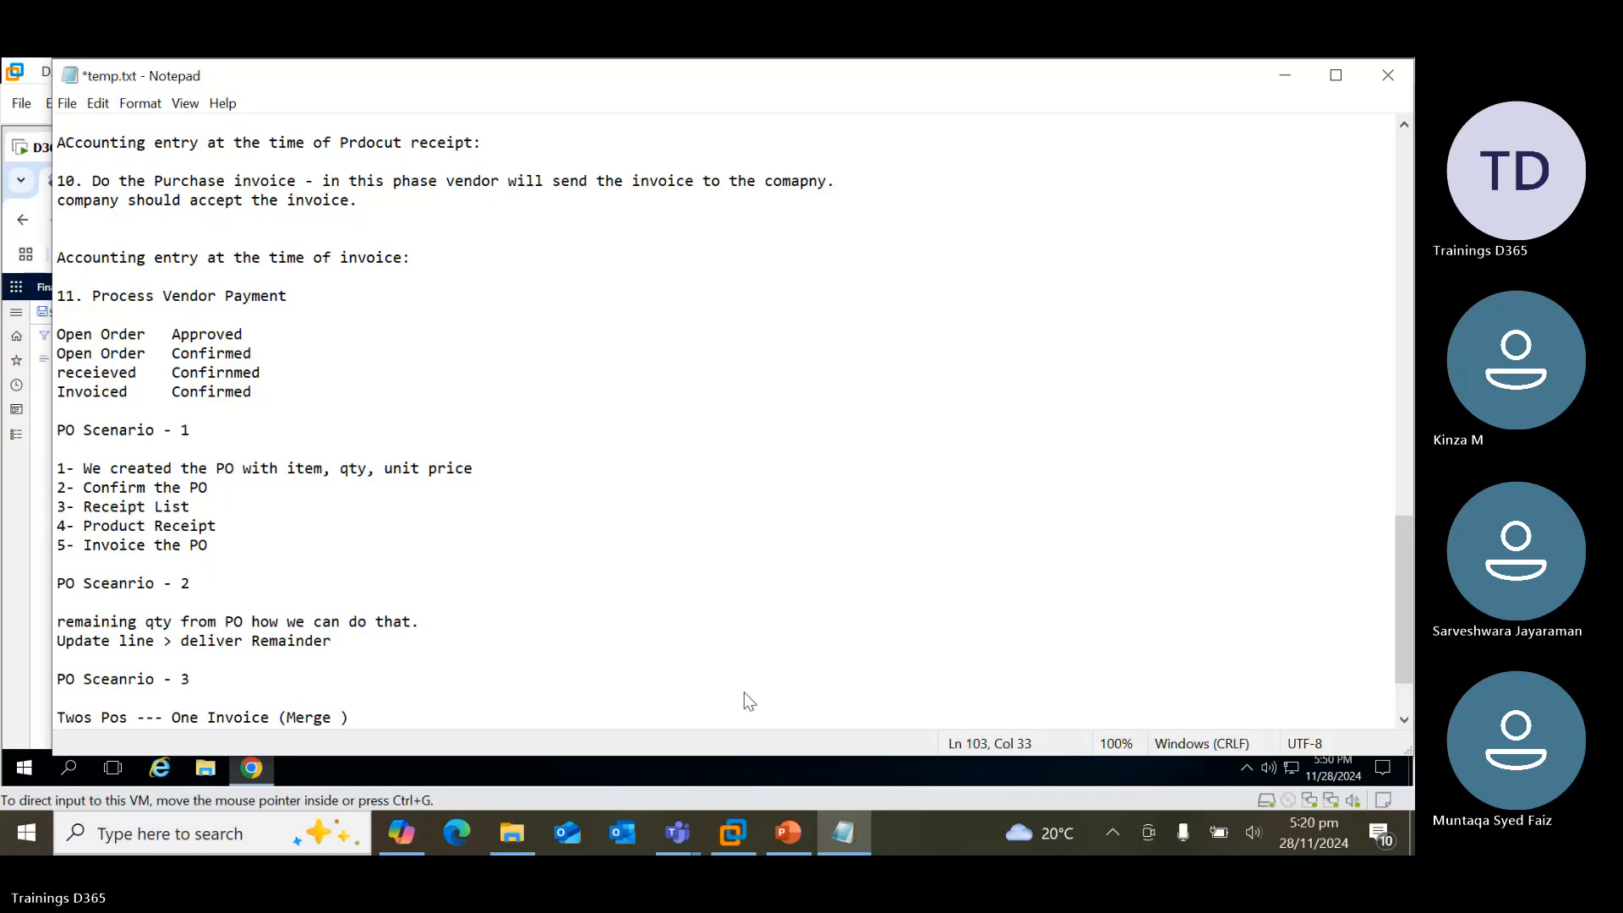
{"action": "type", "text": "oice for two POS"}
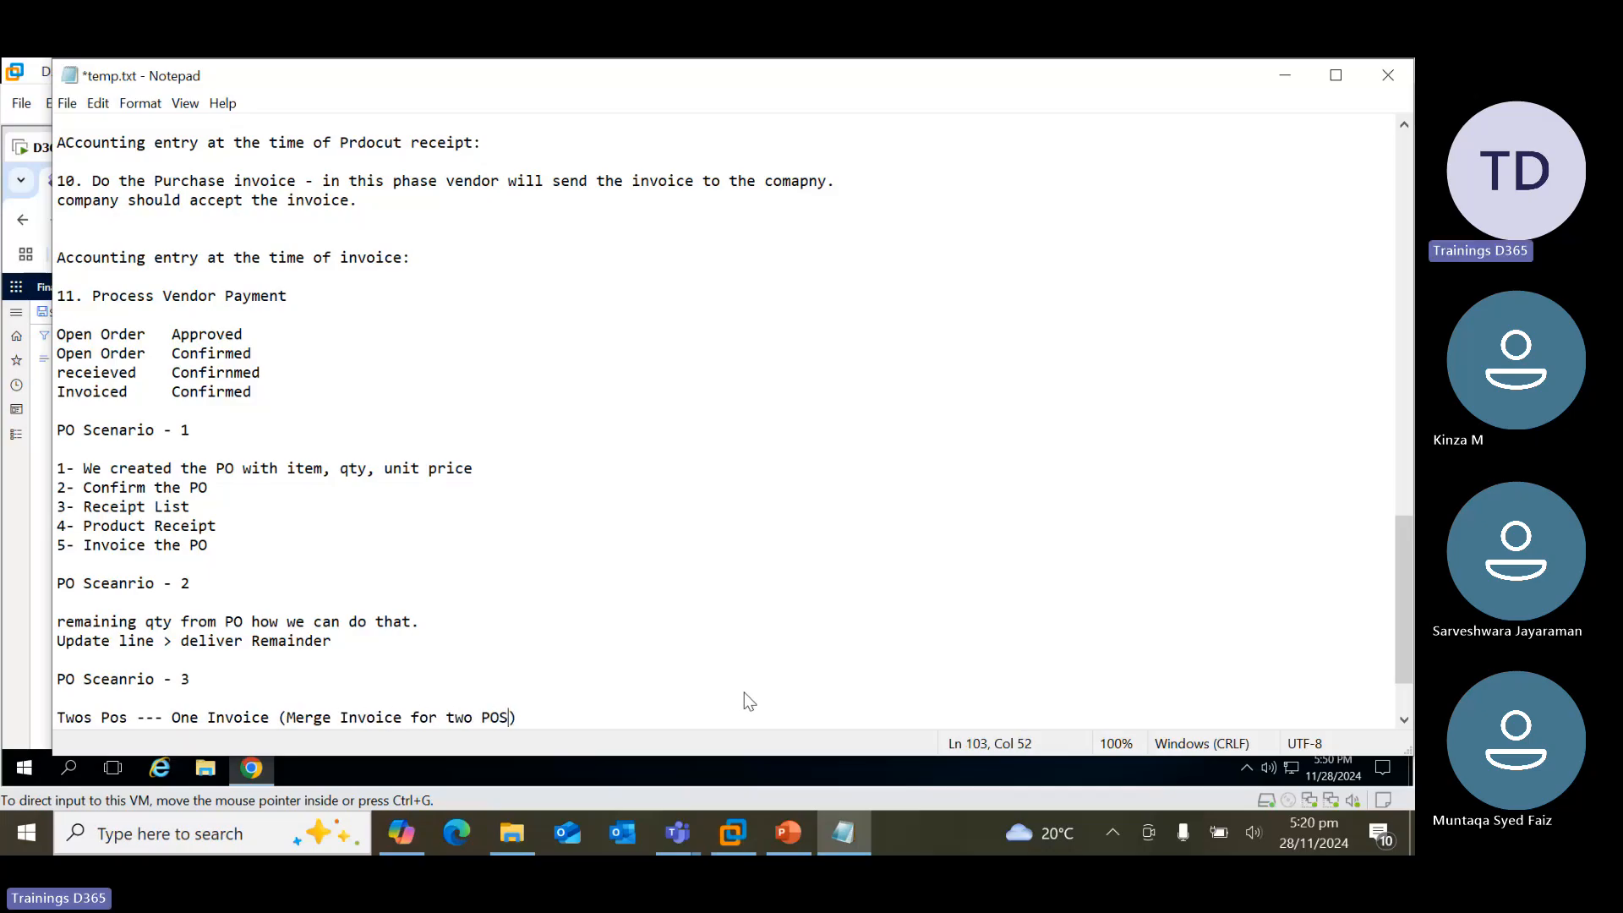
Extend the scenario 3 line in the notes with "- Vendor must be same"
{"action": "key", "text": "Down"}
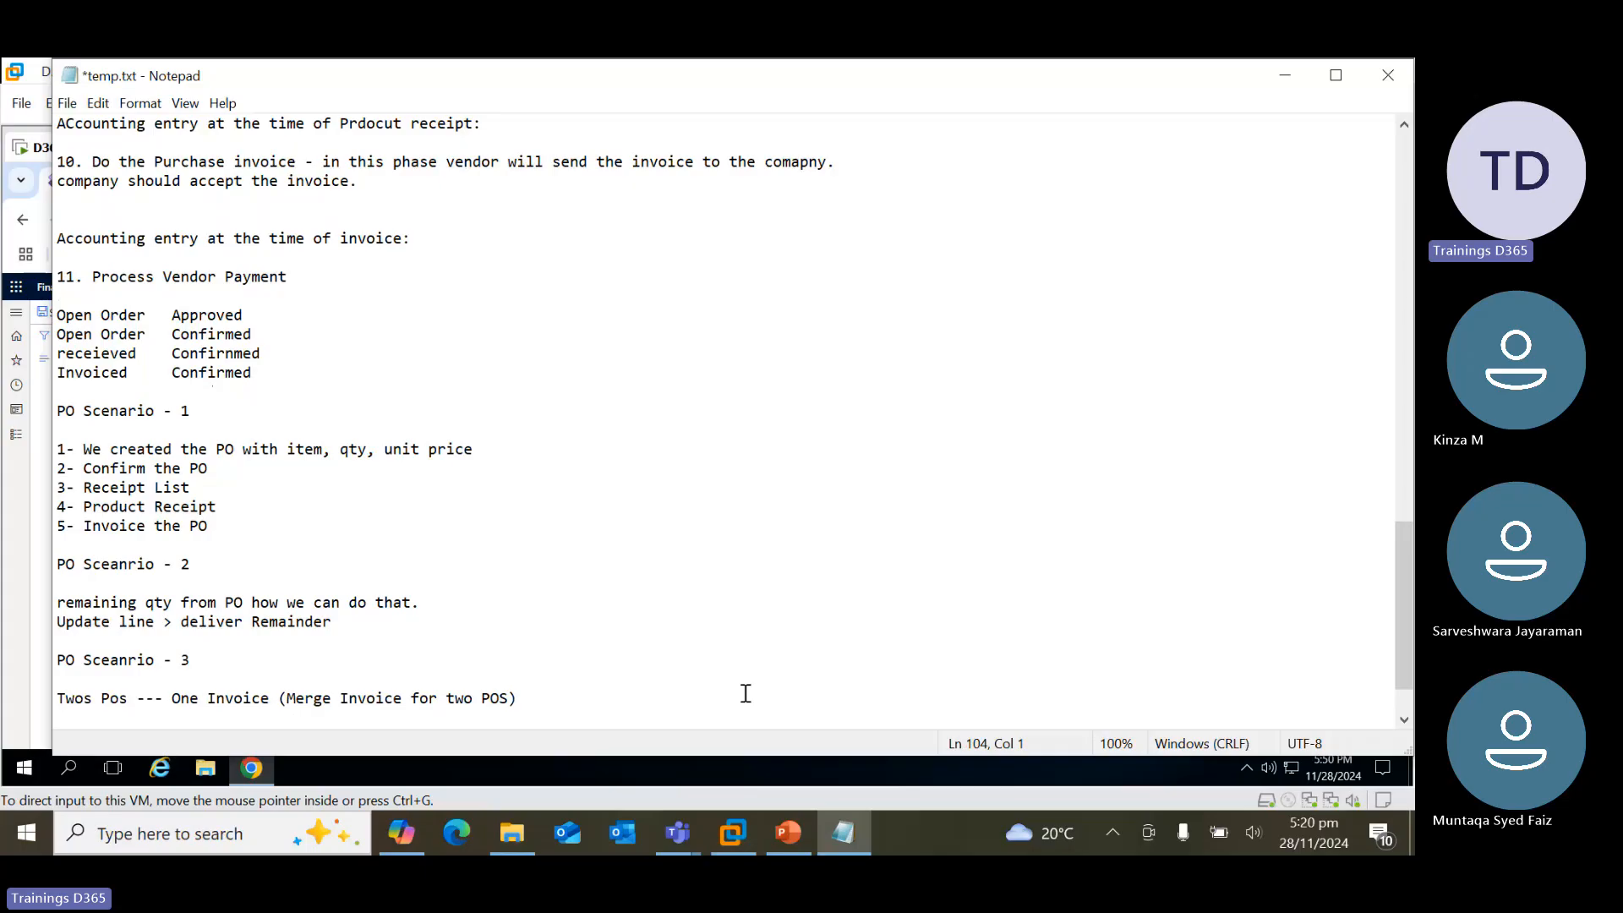
{"action": "left_click", "coordinate": [535, 697]}
{"action": "type", "text": "- Vendor"}
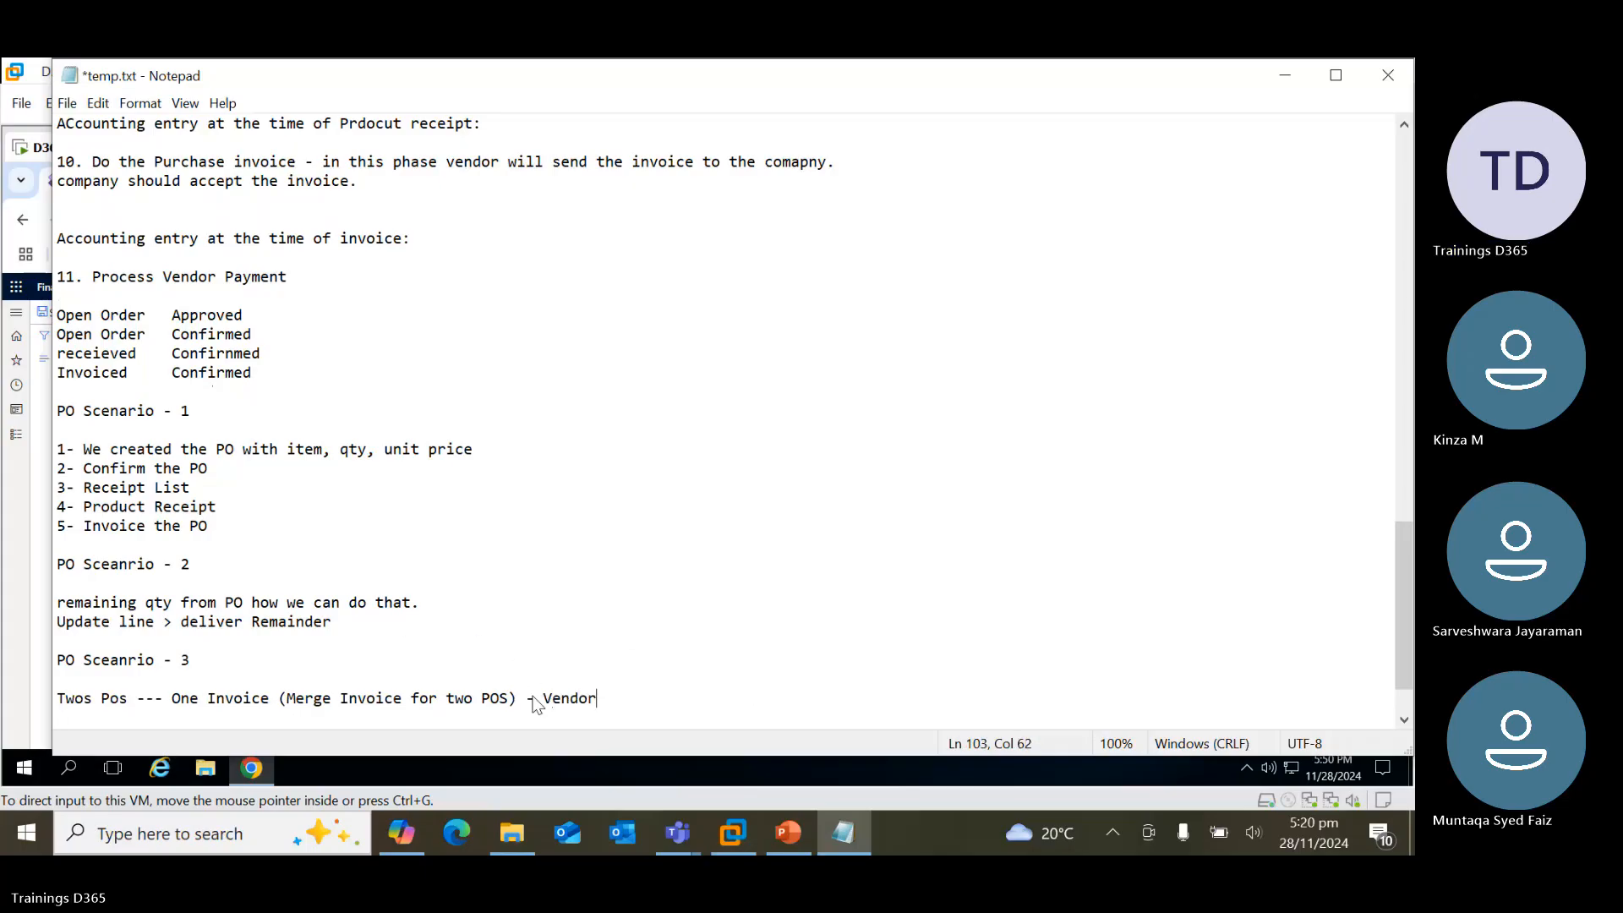
{"action": "type", "text": " must be same"}
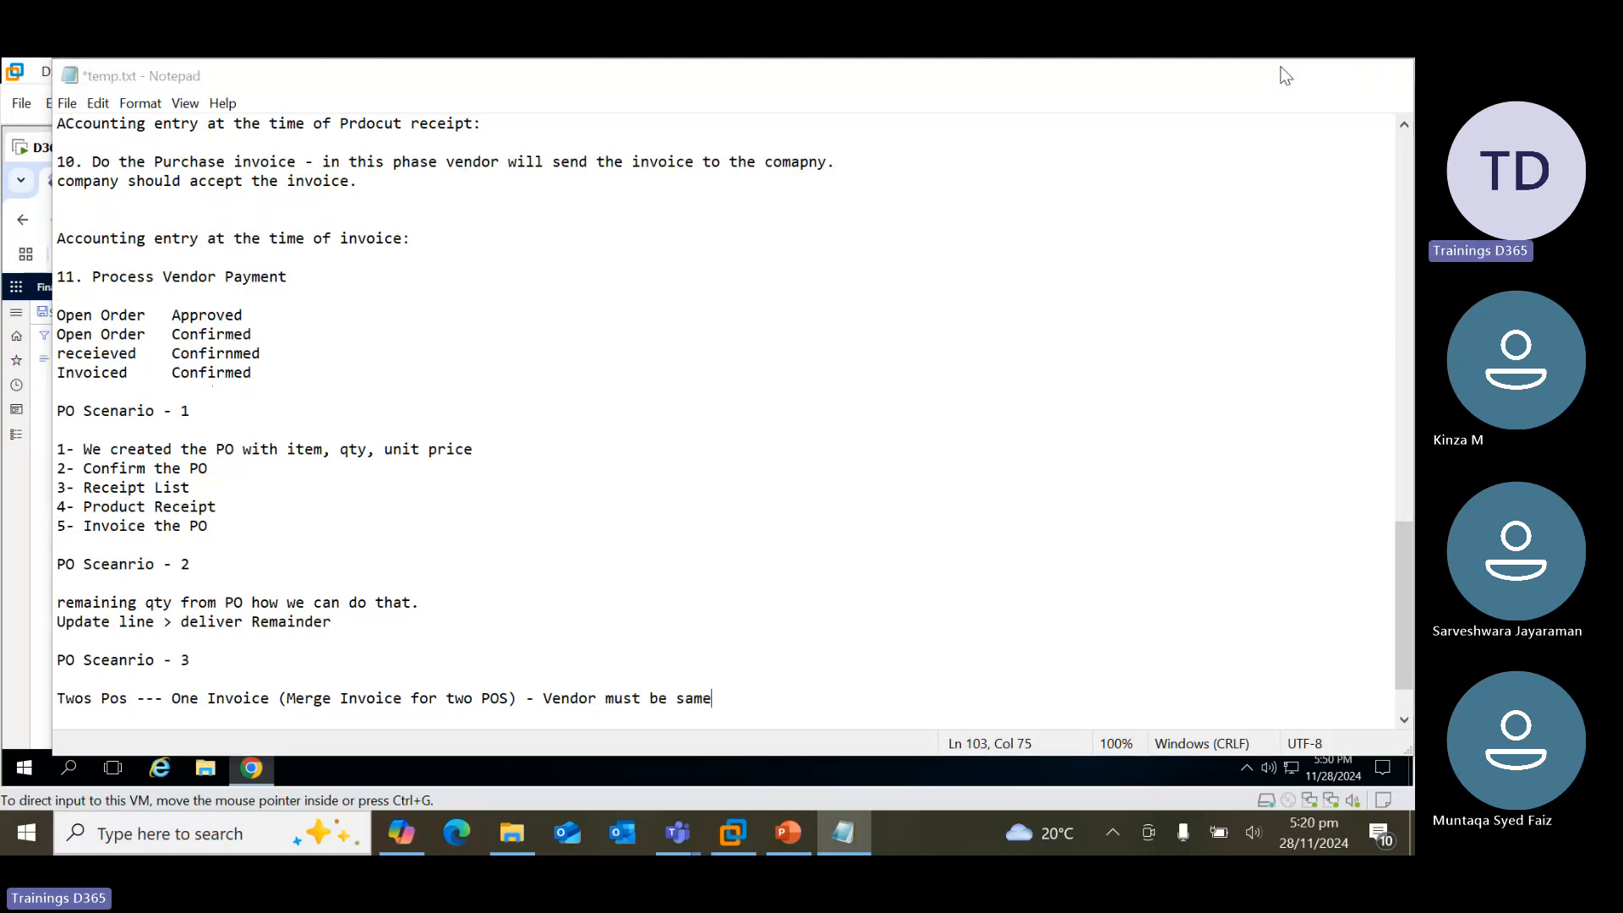
Return to Finance and Operations and create a purchase order for Alpha Metals Ltd. with site S-001 and warehouse W-001
{"action": "left_click", "coordinate": [1284, 76]}
{"action": "left_click", "coordinate": [1403, 312]}
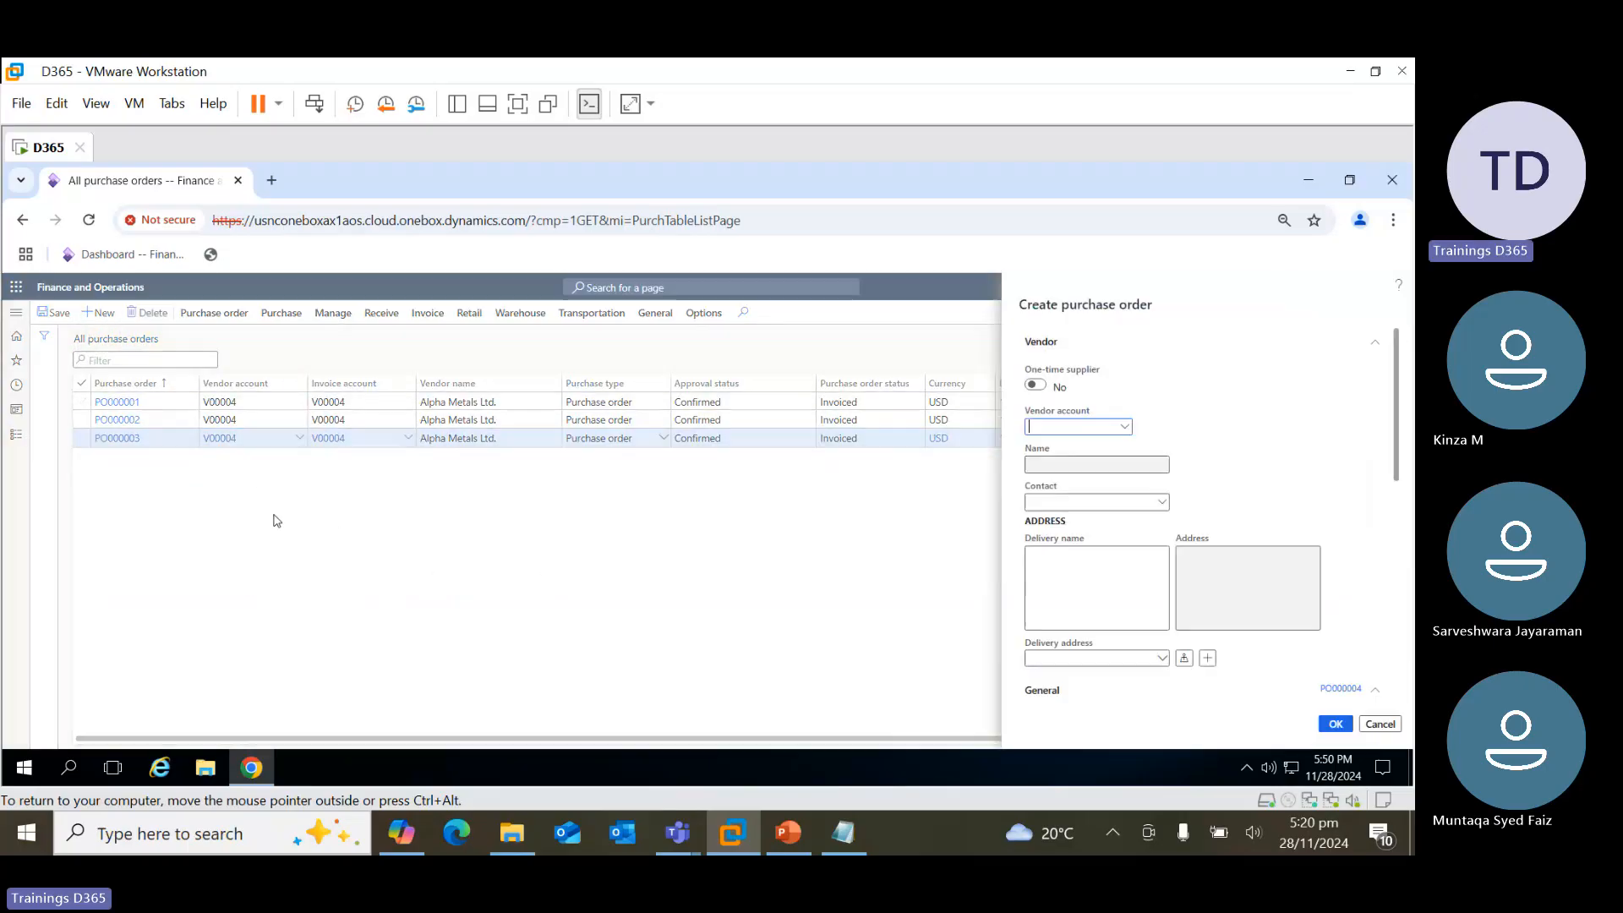
{"action": "left_click", "coordinate": [1125, 427]}
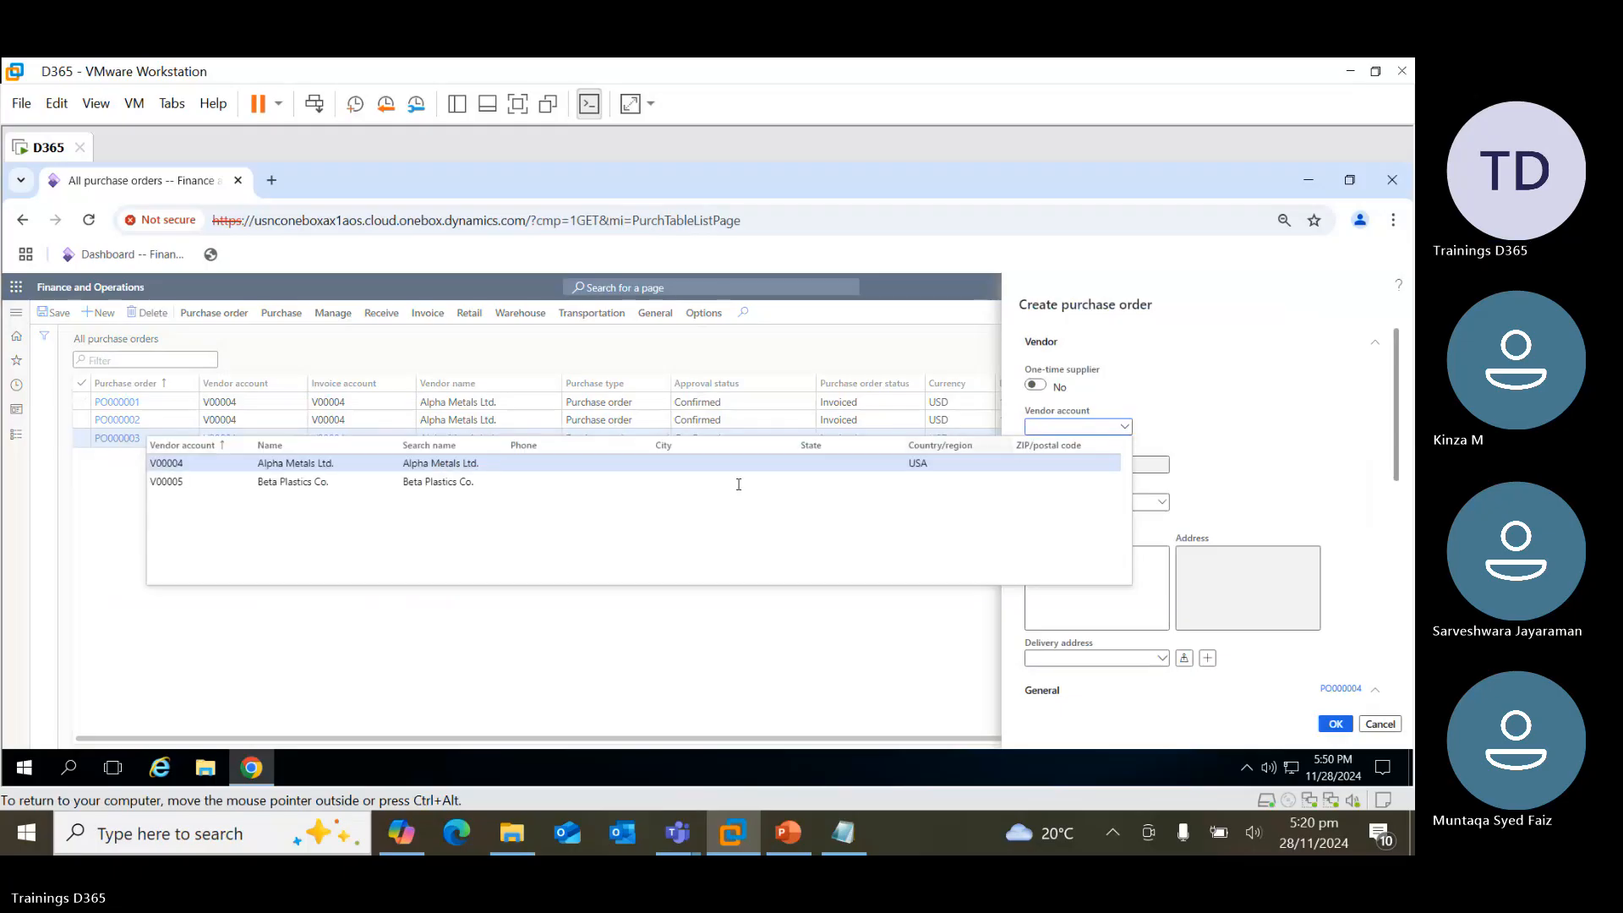
{"action": "left_click", "coordinate": [382, 463]}
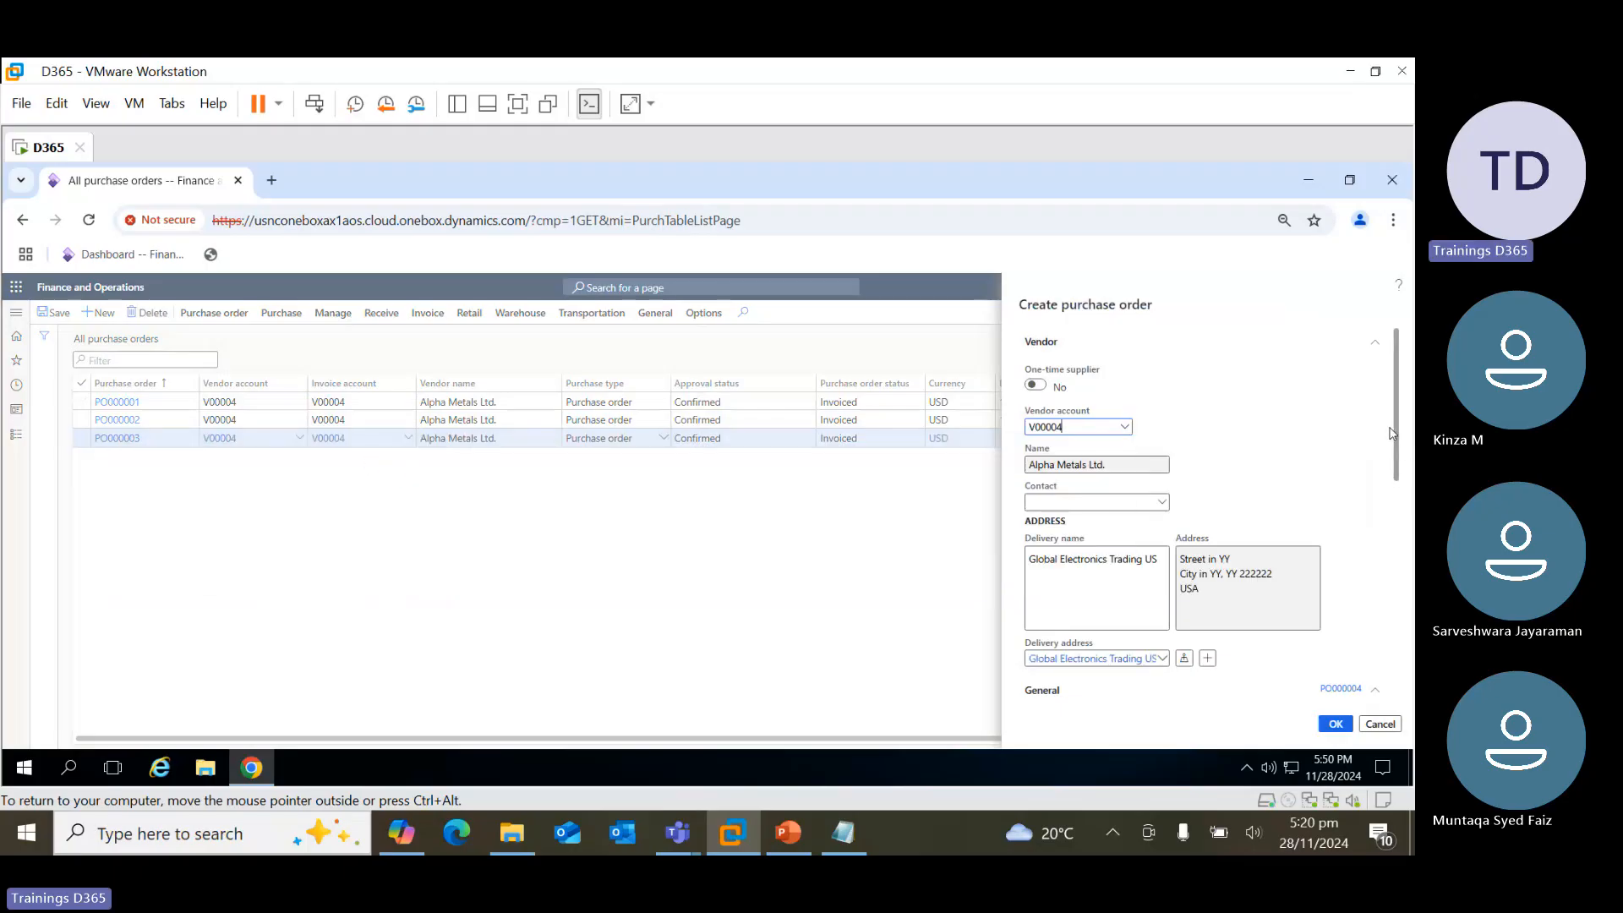
{"action": "scroll", "coordinate": [1397, 554], "scroll_direction": "down", "scroll_amount": 3}
{"action": "scroll", "coordinate": [1396, 554], "scroll_direction": "down", "scroll_amount": 1}
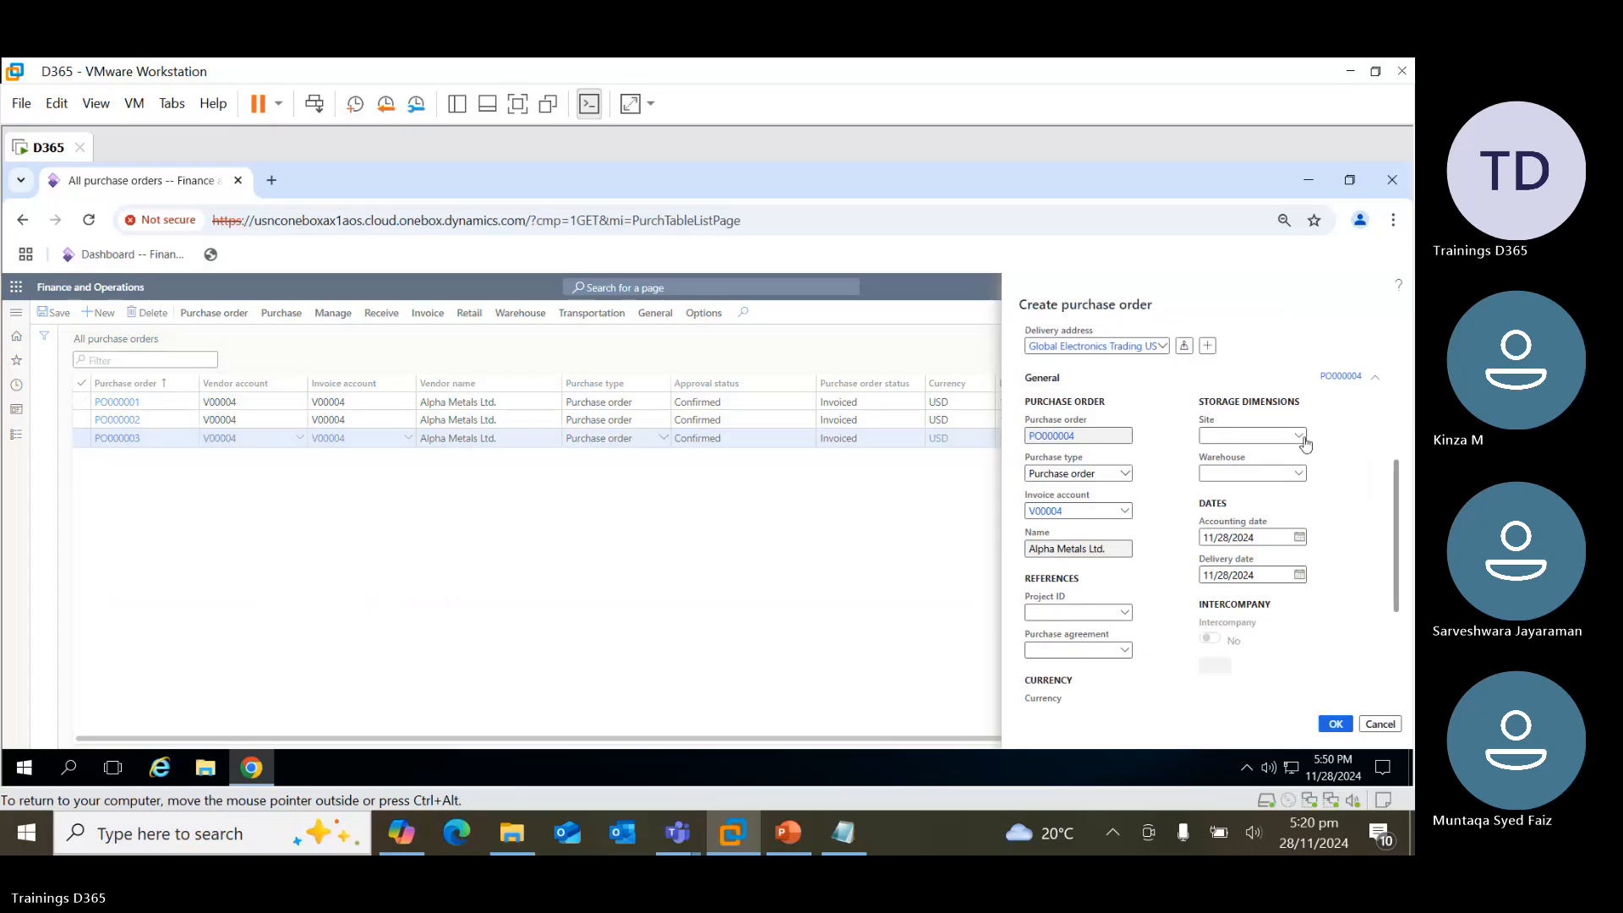
{"action": "left_click", "coordinate": [1300, 437]}
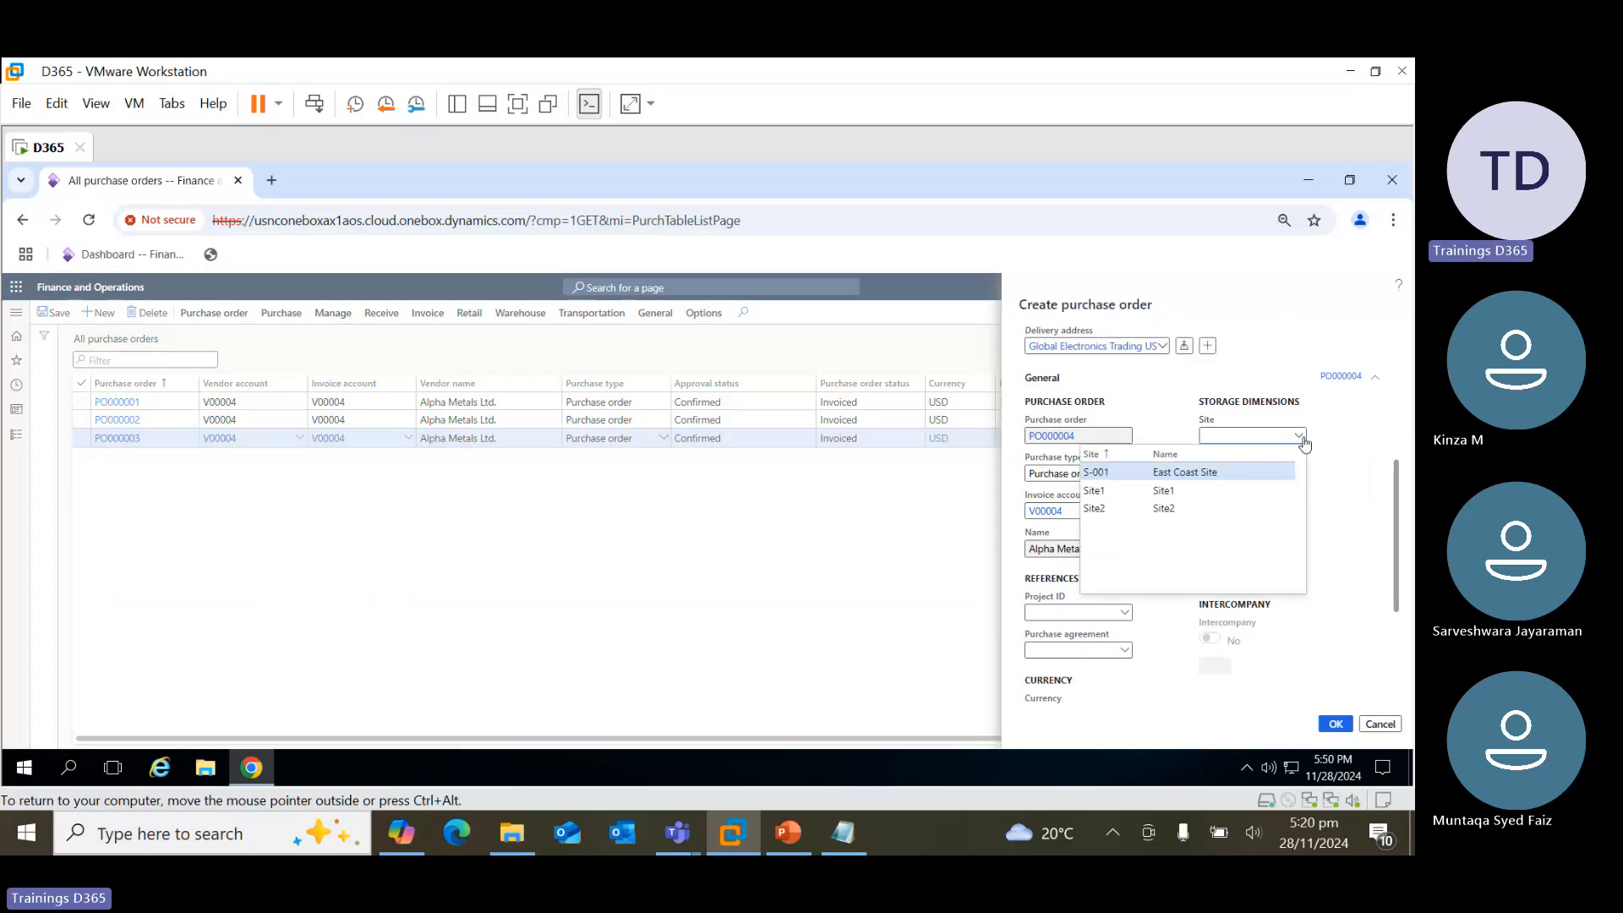
{"action": "left_click", "coordinate": [1099, 472]}
{"action": "left_click", "coordinate": [1299, 475]}
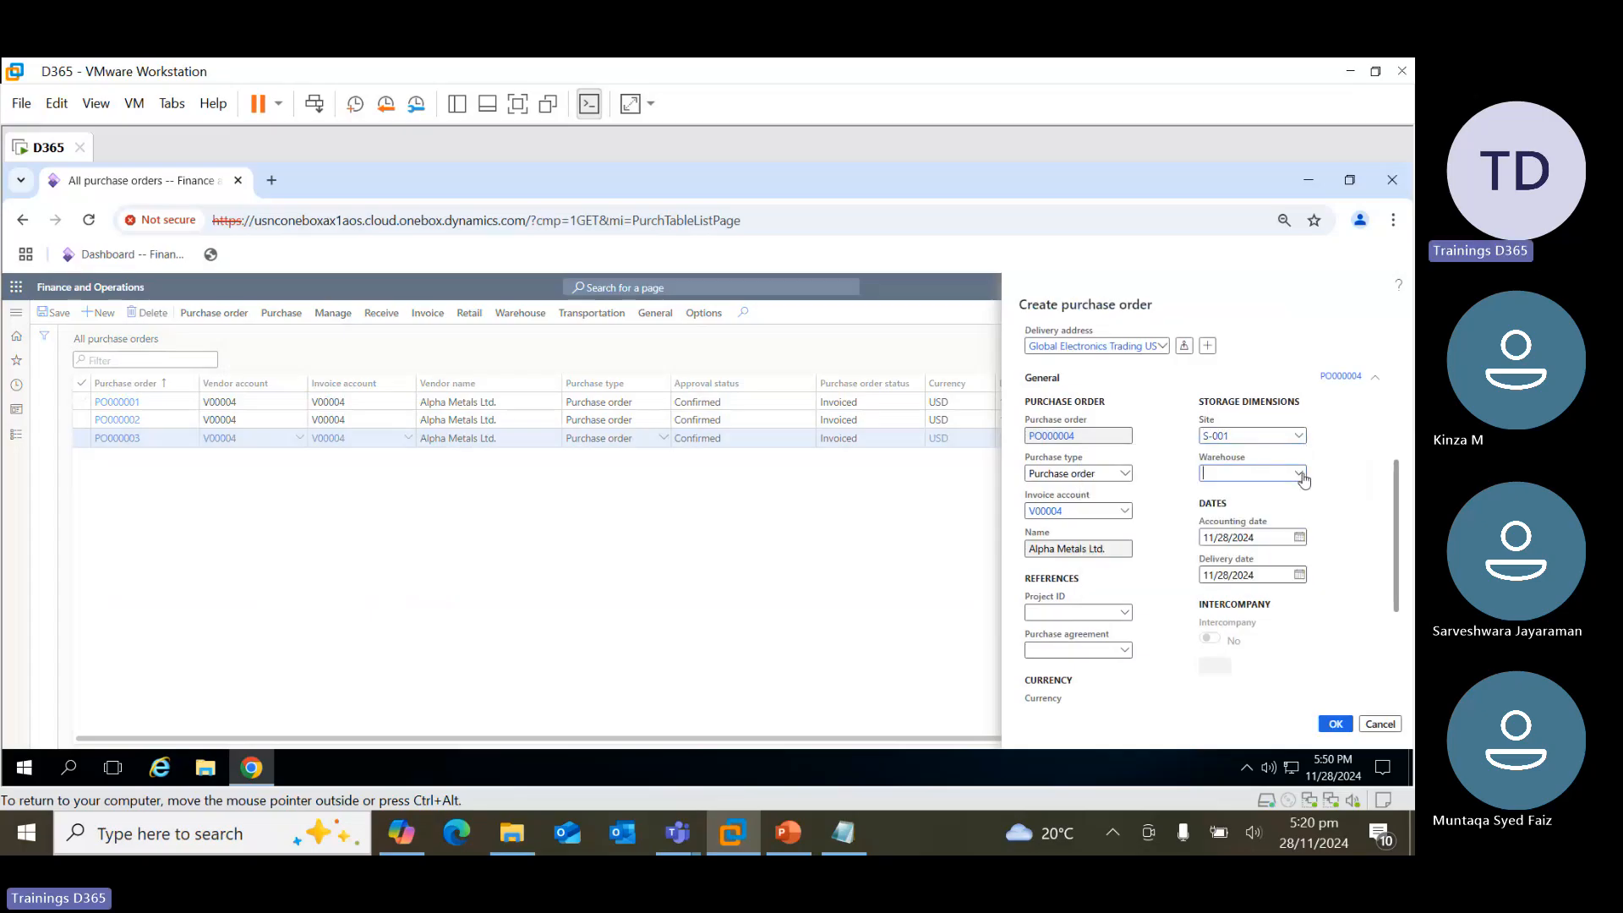
{"action": "left_click", "coordinate": [1220, 511]}
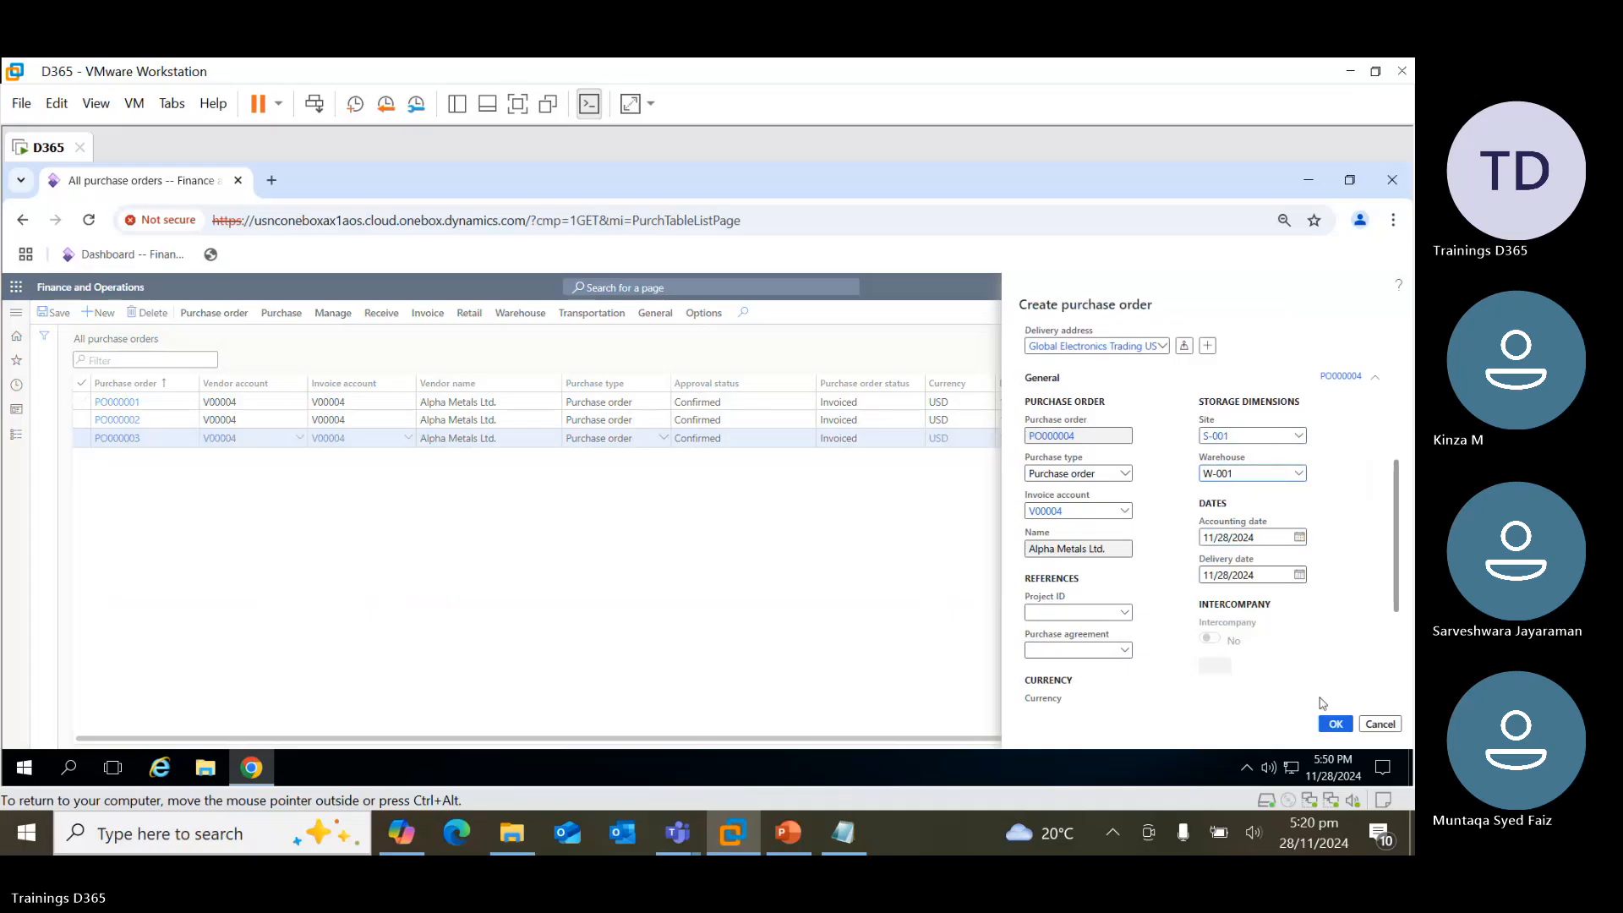
{"action": "left_click", "coordinate": [1336, 726]}
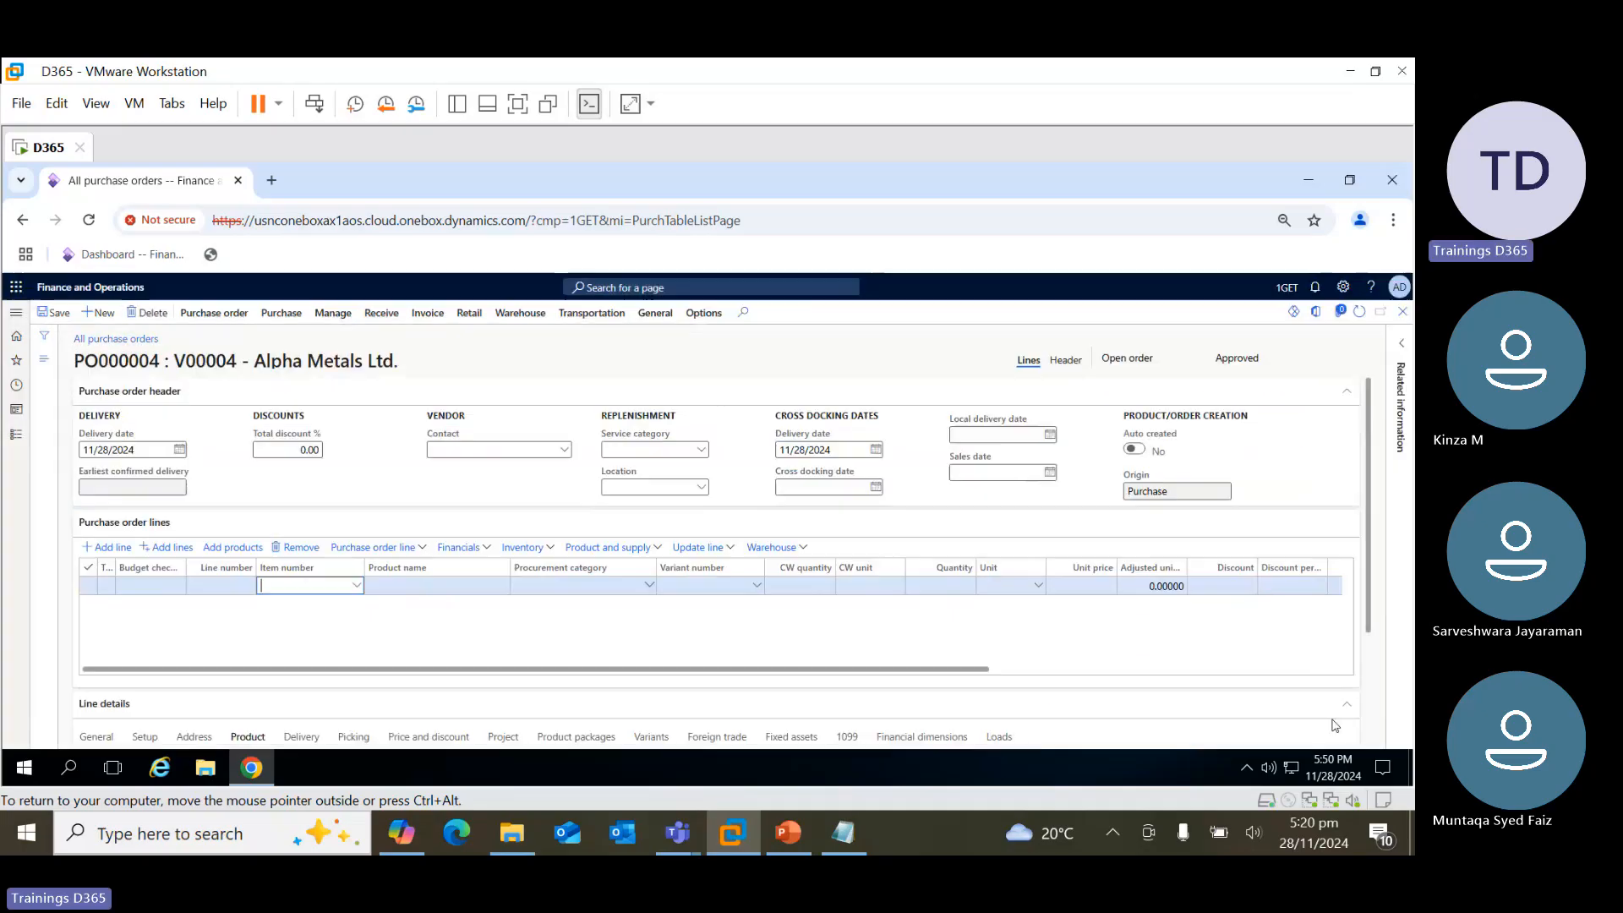
Fill the first order line with item 5002, Apple MacBook Air, and a quantity of 5
{"action": "left_click", "coordinate": [356, 585]}
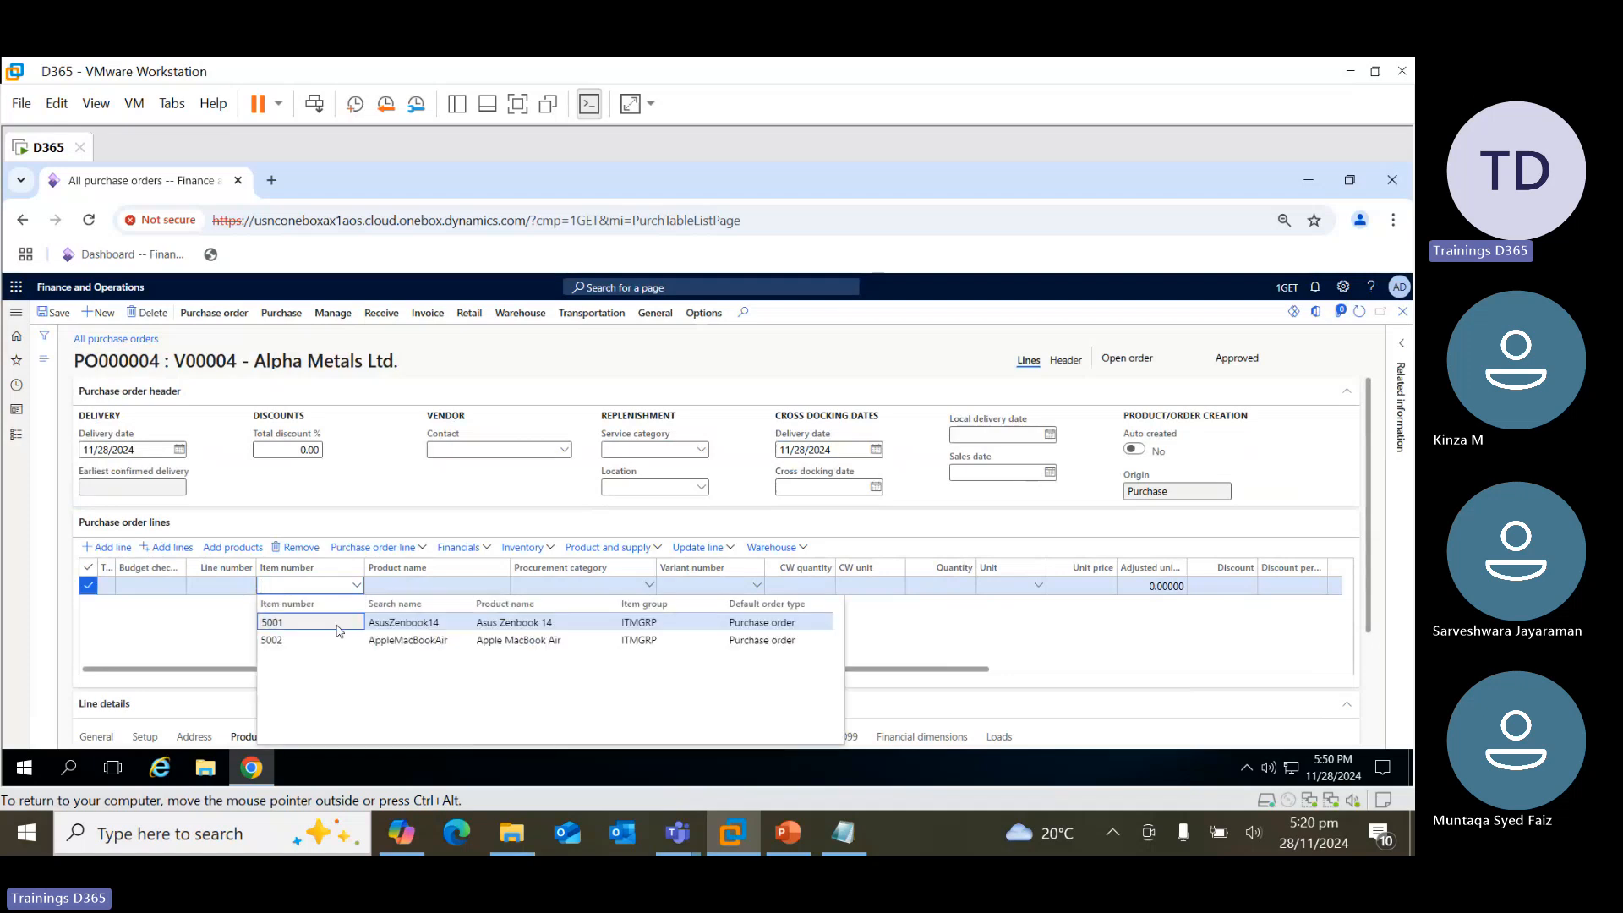
{"action": "left_click", "coordinate": [339, 631]}
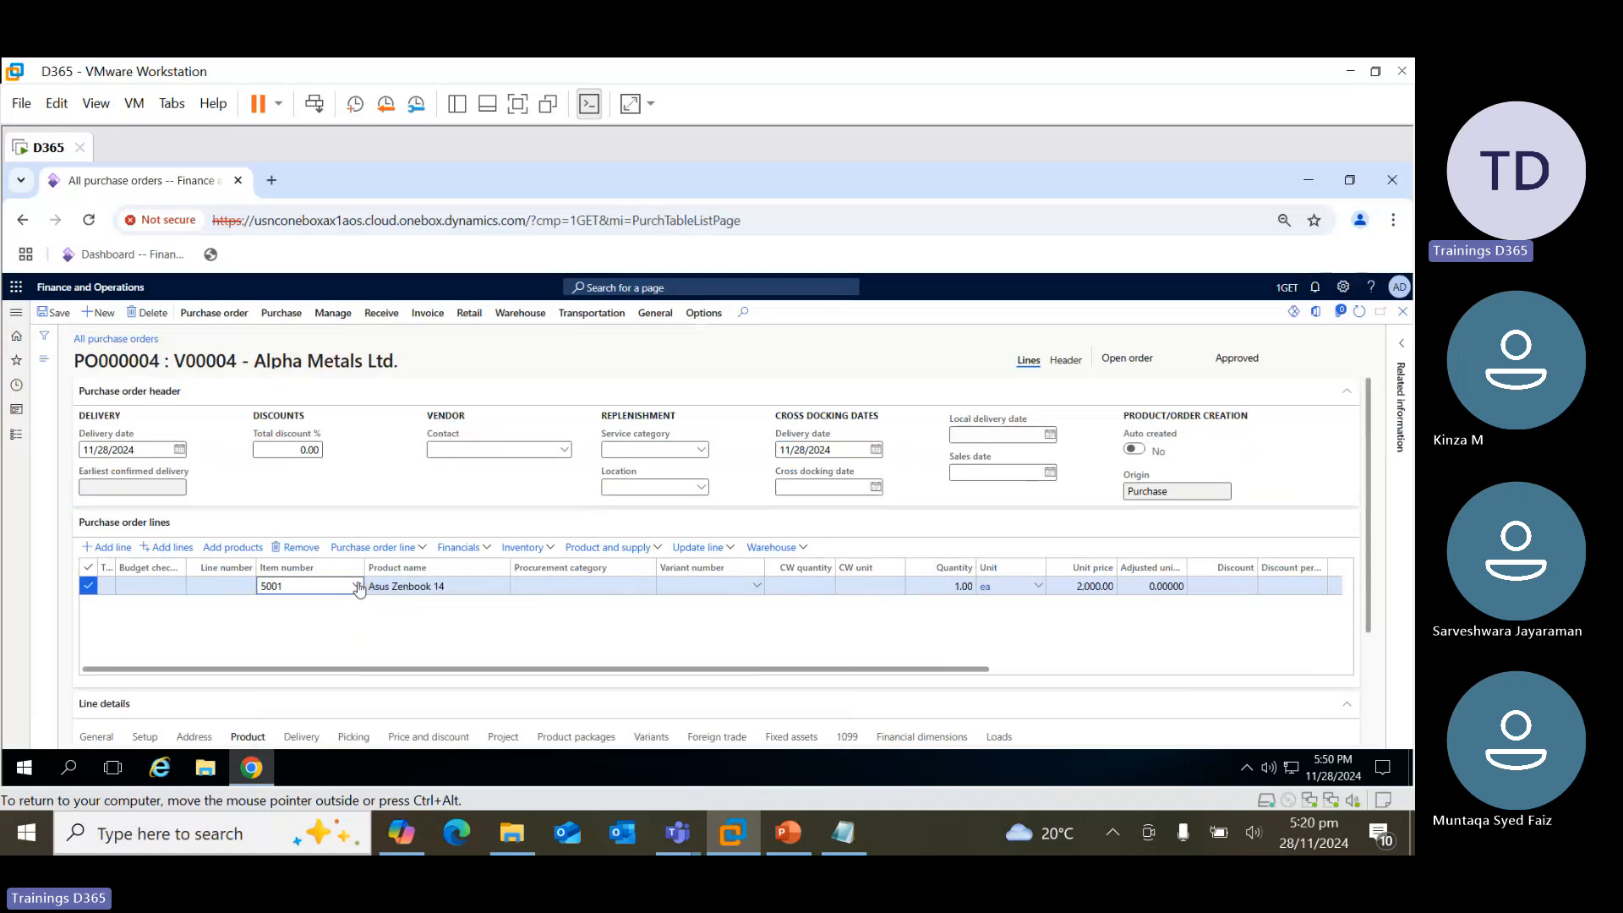
{"action": "left_click", "coordinate": [356, 586]}
{"action": "left_click", "coordinate": [326, 644]}
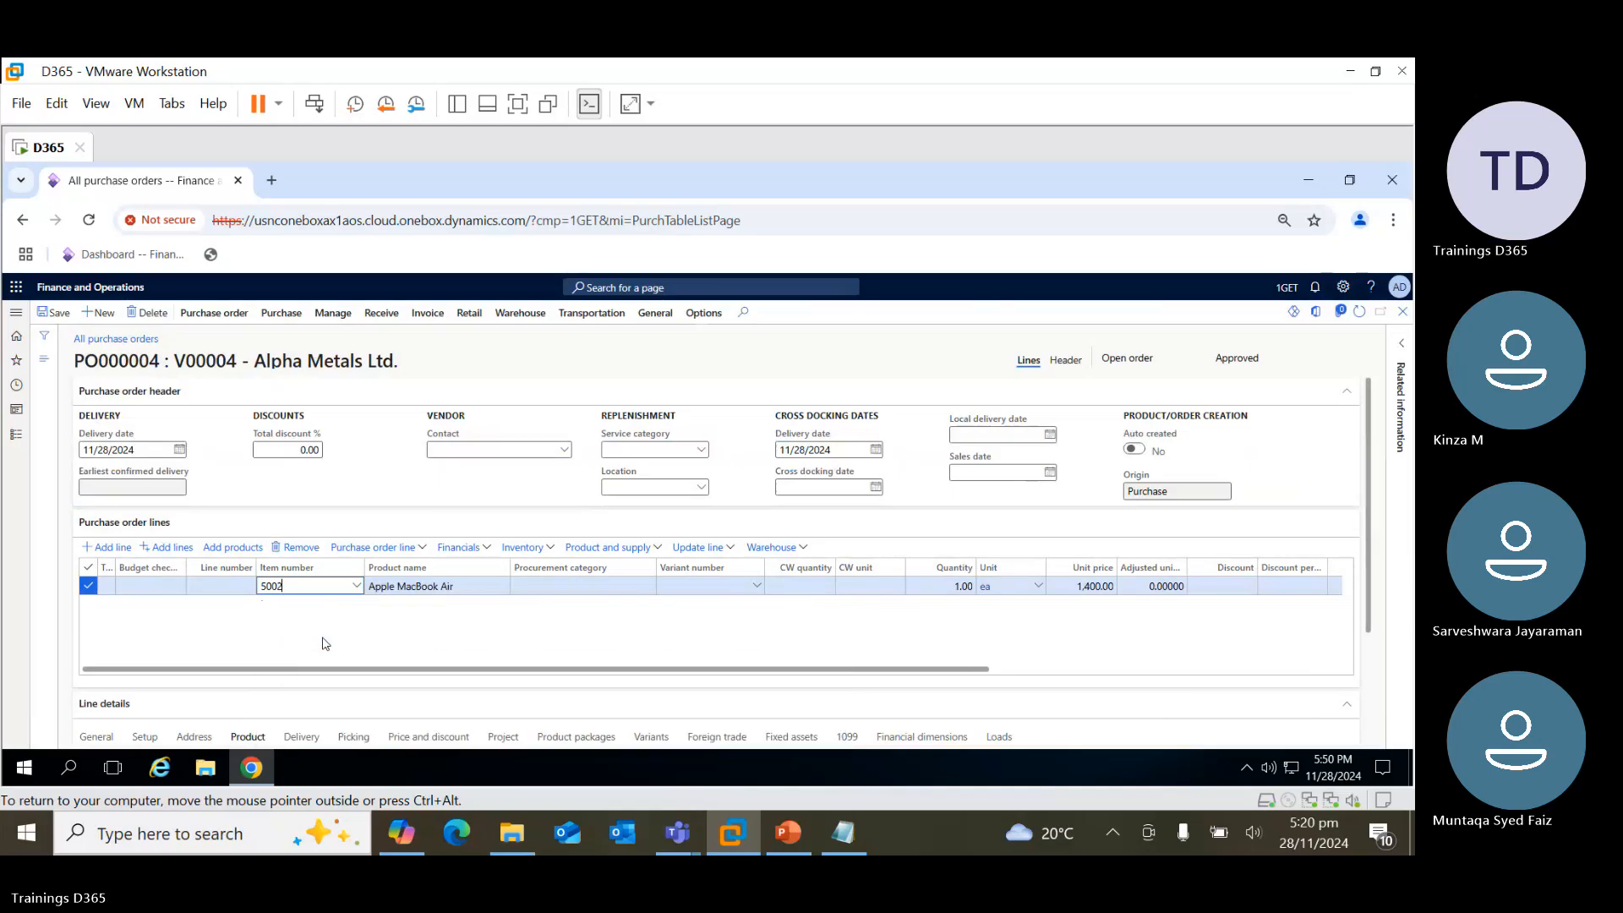
{"action": "left_click_drag", "start_coordinate": [465, 668], "coordinate": [581, 667]}
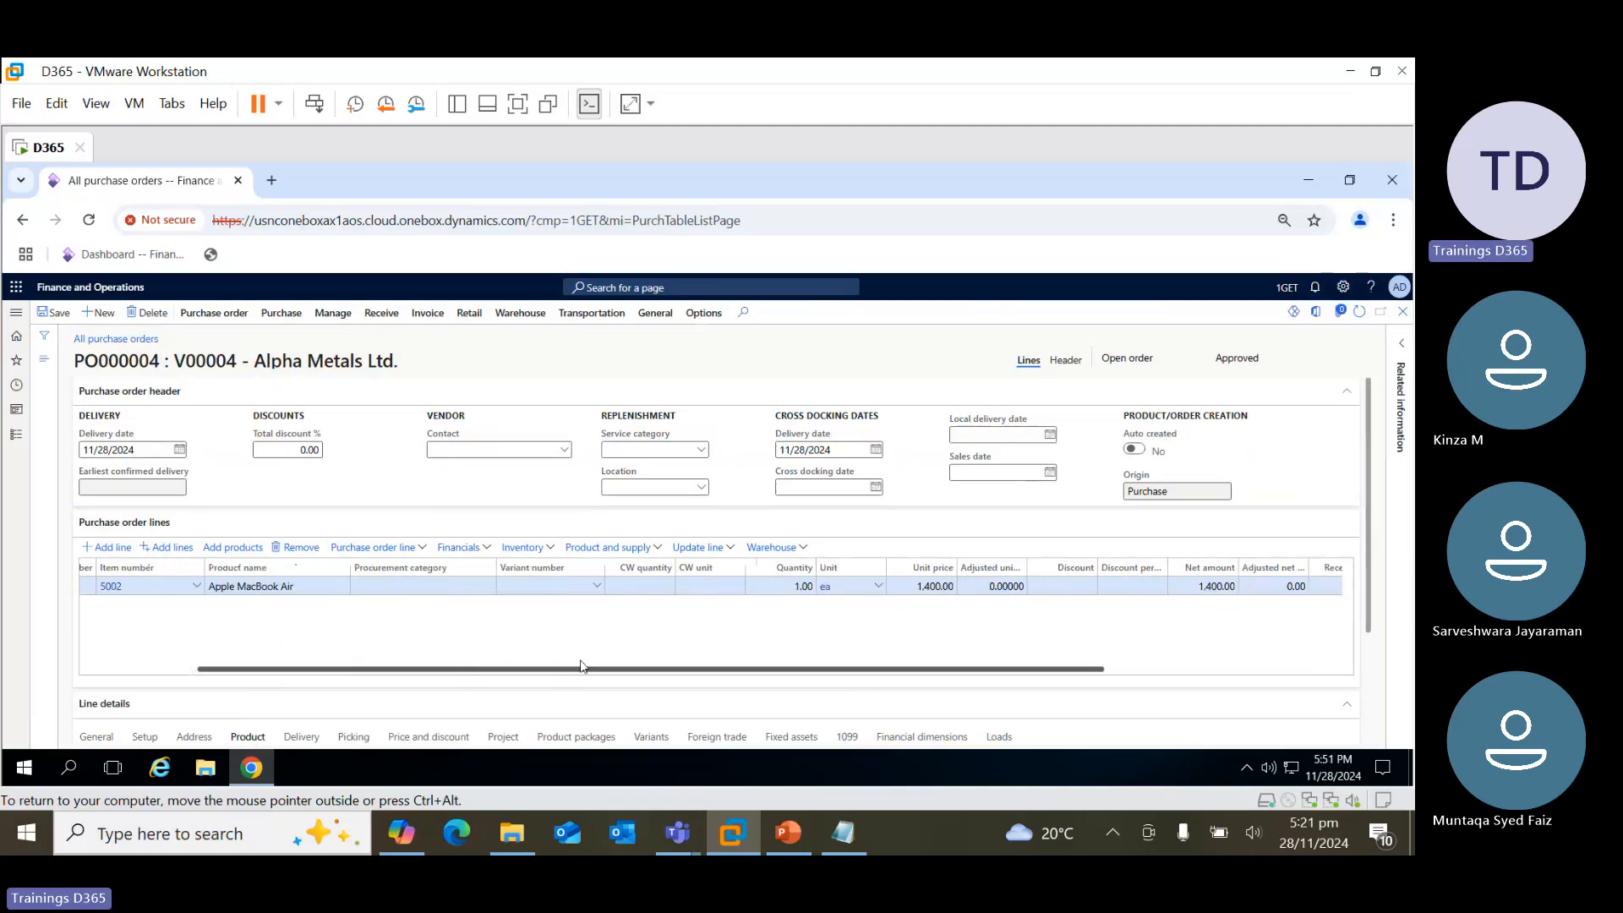
{"action": "left_click", "coordinate": [795, 587]}
{"action": "type", "text": "5"}
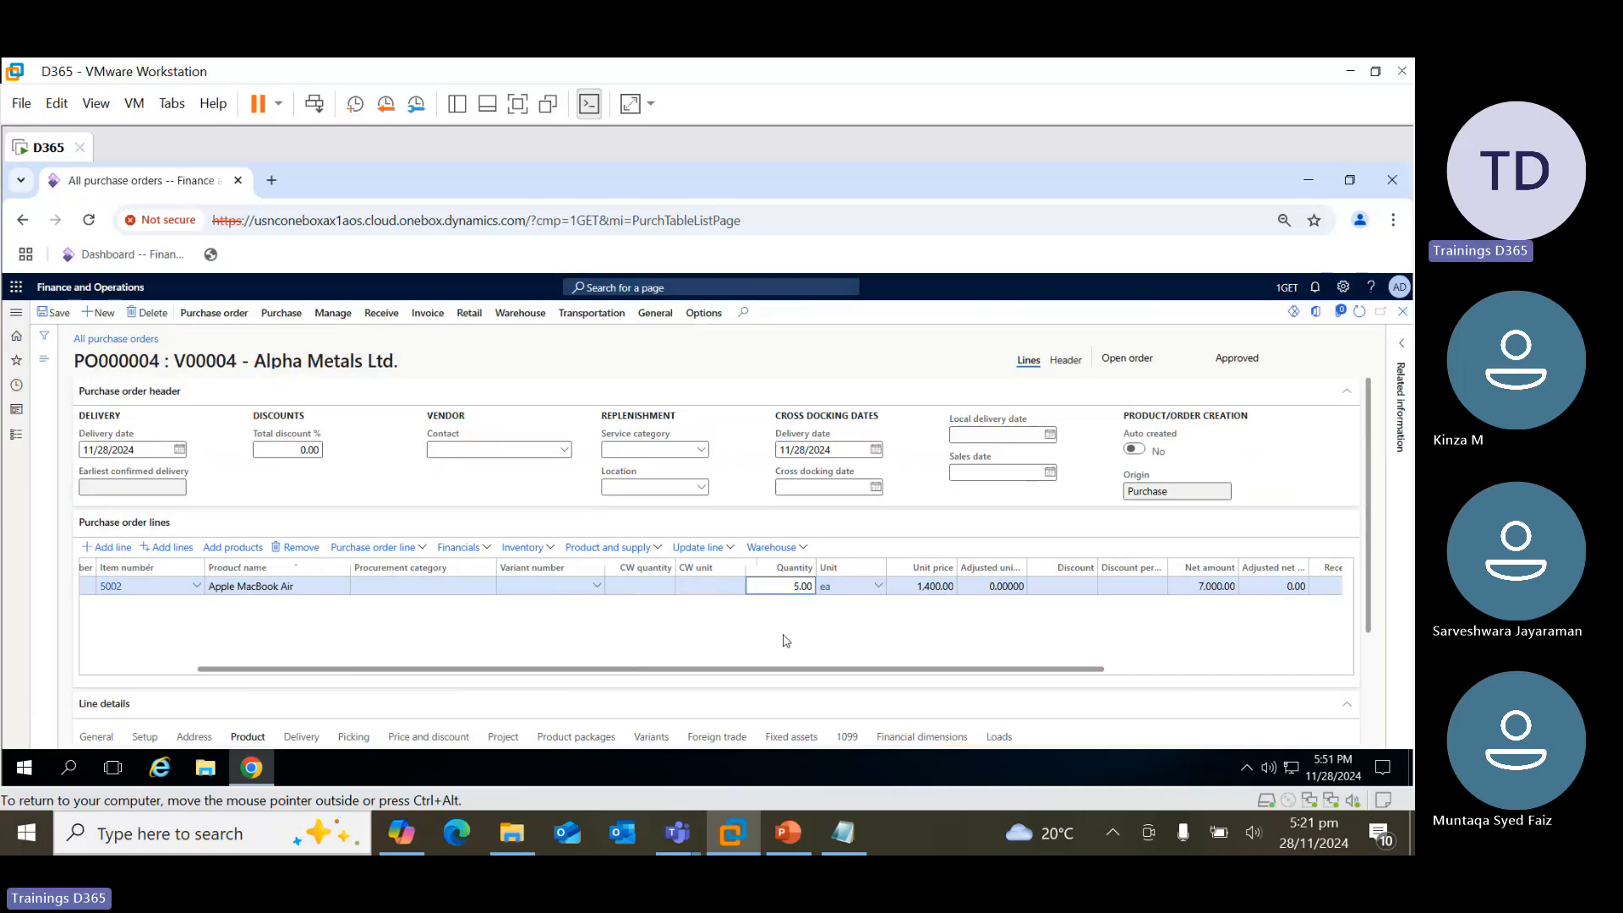
{"action": "left_click", "coordinate": [787, 641]}
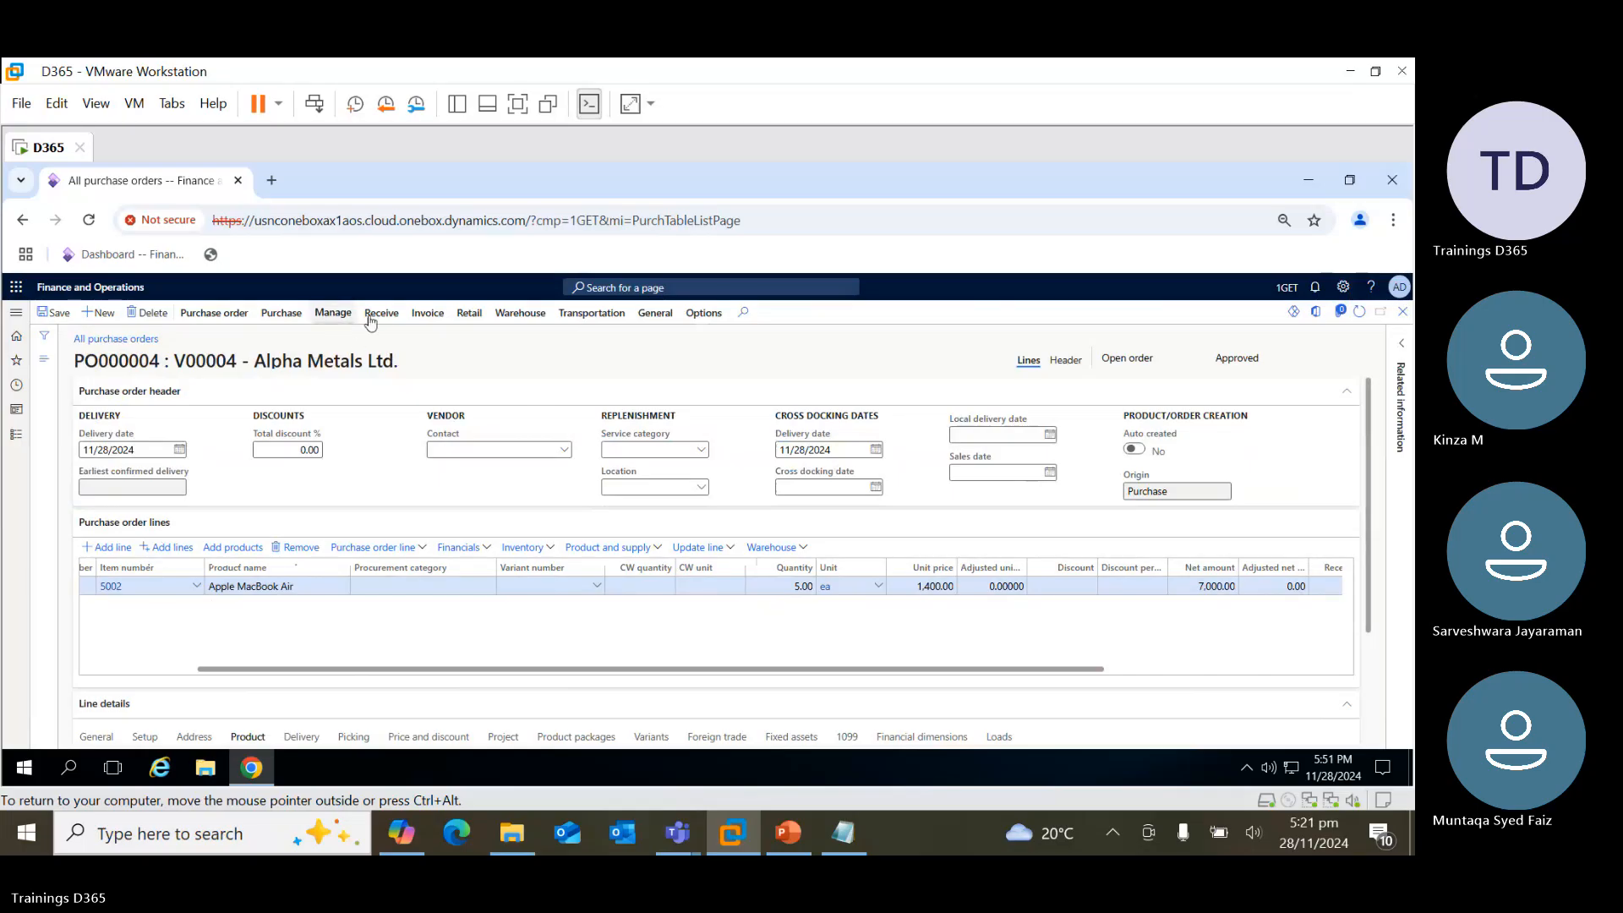
Confirm the purchase order for the five Apple MacBook Air units
{"action": "left_click", "coordinate": [281, 313]}
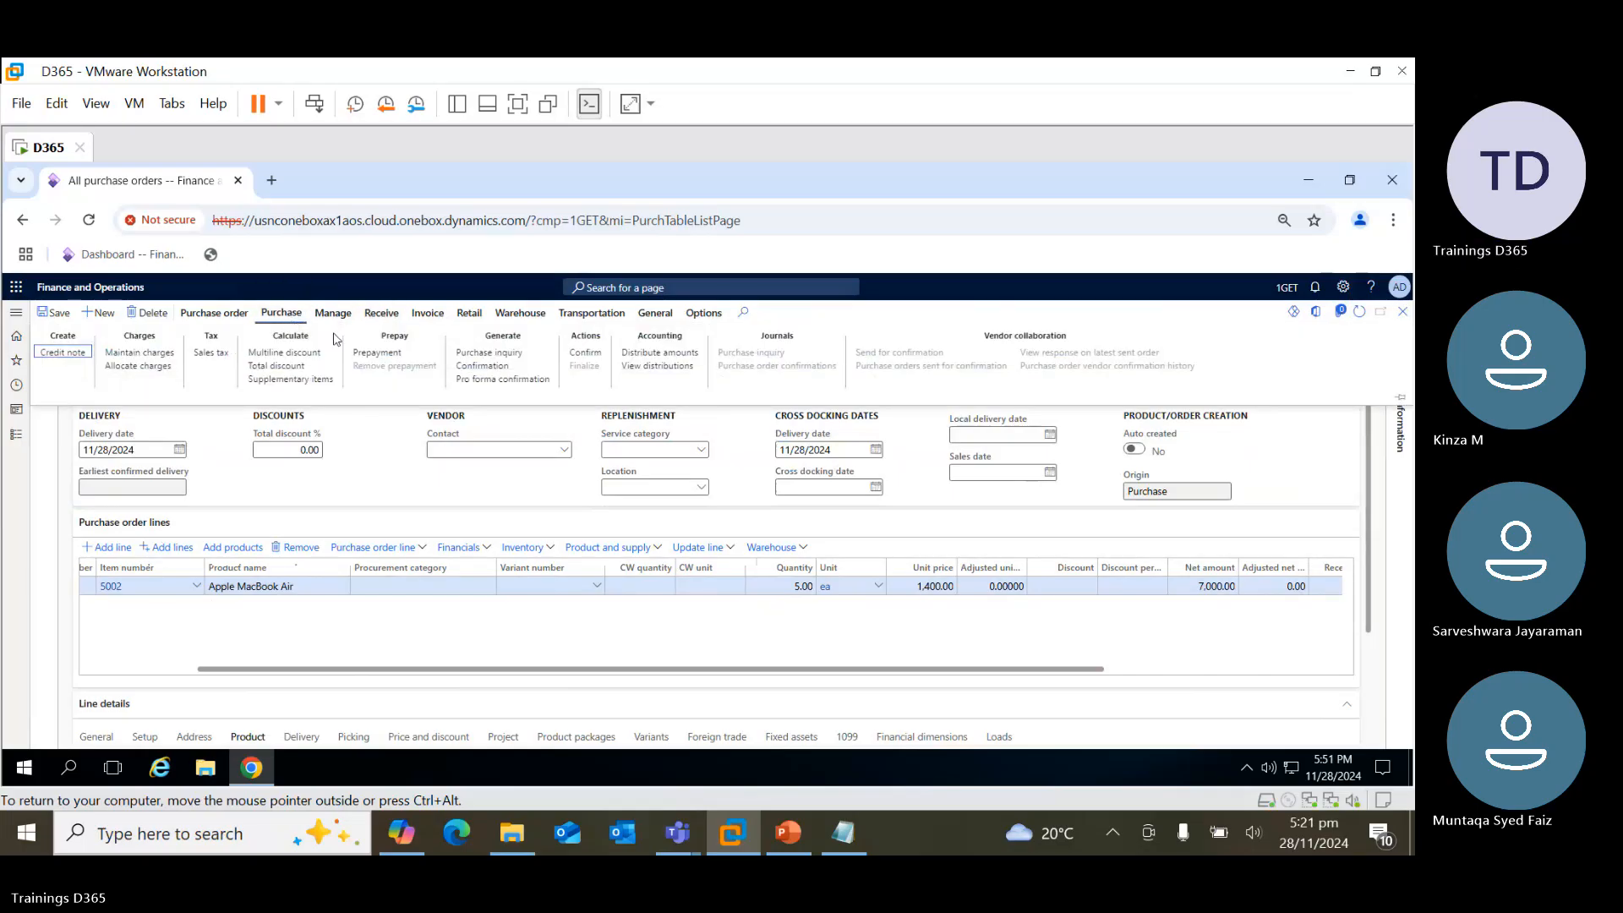
{"action": "left_click", "coordinate": [592, 354]}
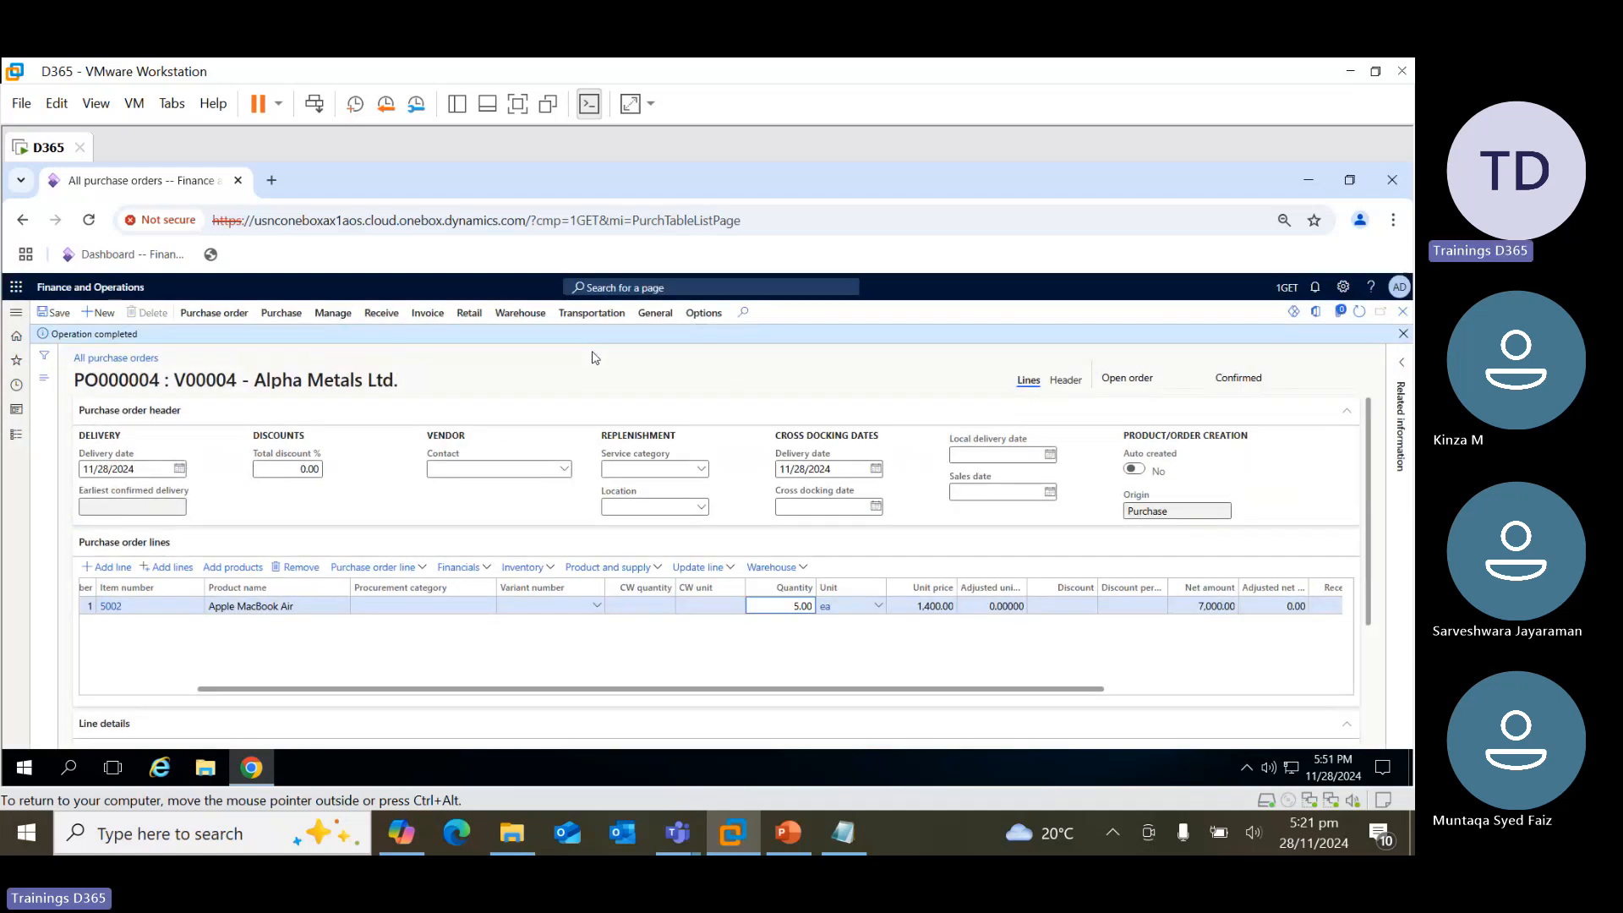
{"action": "left_click", "coordinate": [779, 655]}
Post the order's product receipt as PR4 with document date 11/28/2024
{"action": "left_click", "coordinate": [374, 319]}
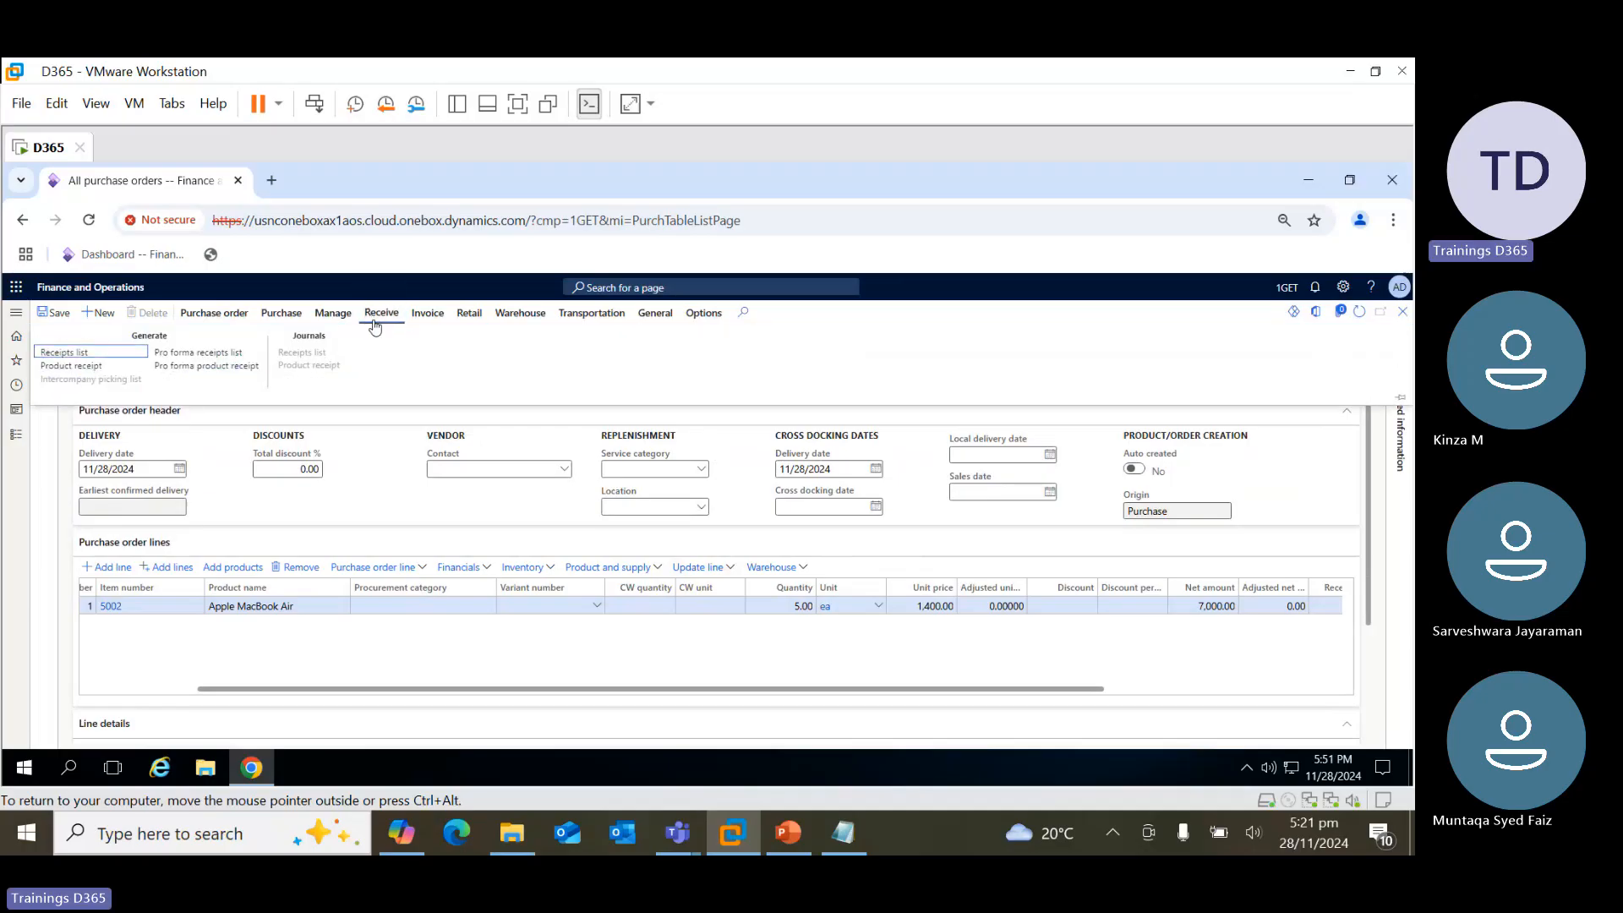
{"action": "left_click", "coordinate": [75, 372]}
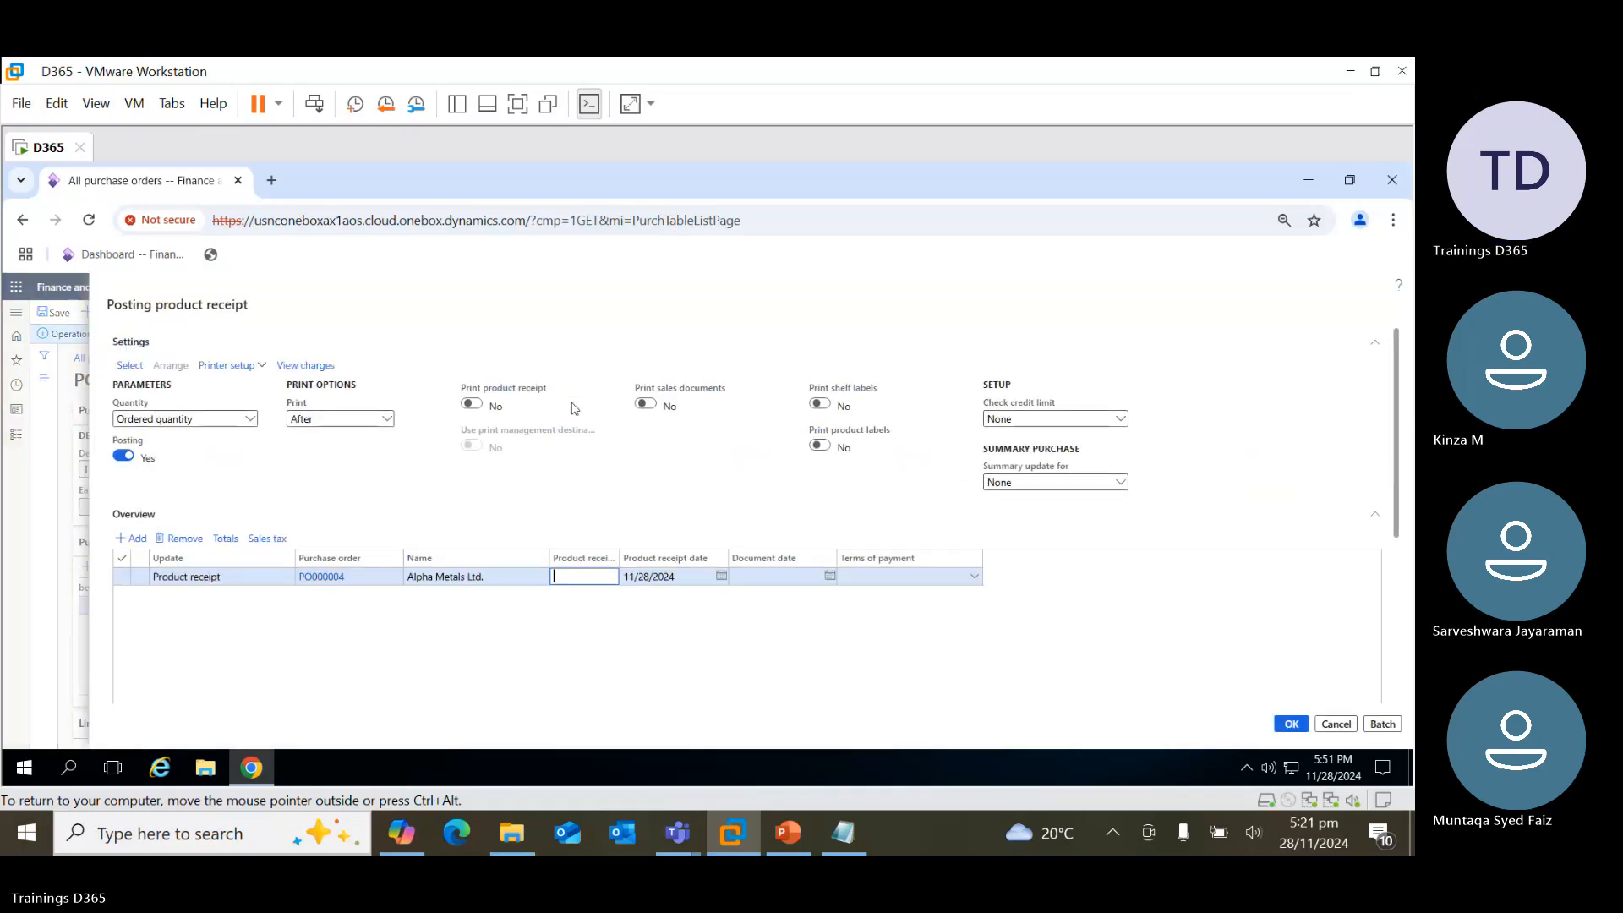
{"action": "left_click", "coordinate": [607, 574]}
{"action": "type", "text": "P"}
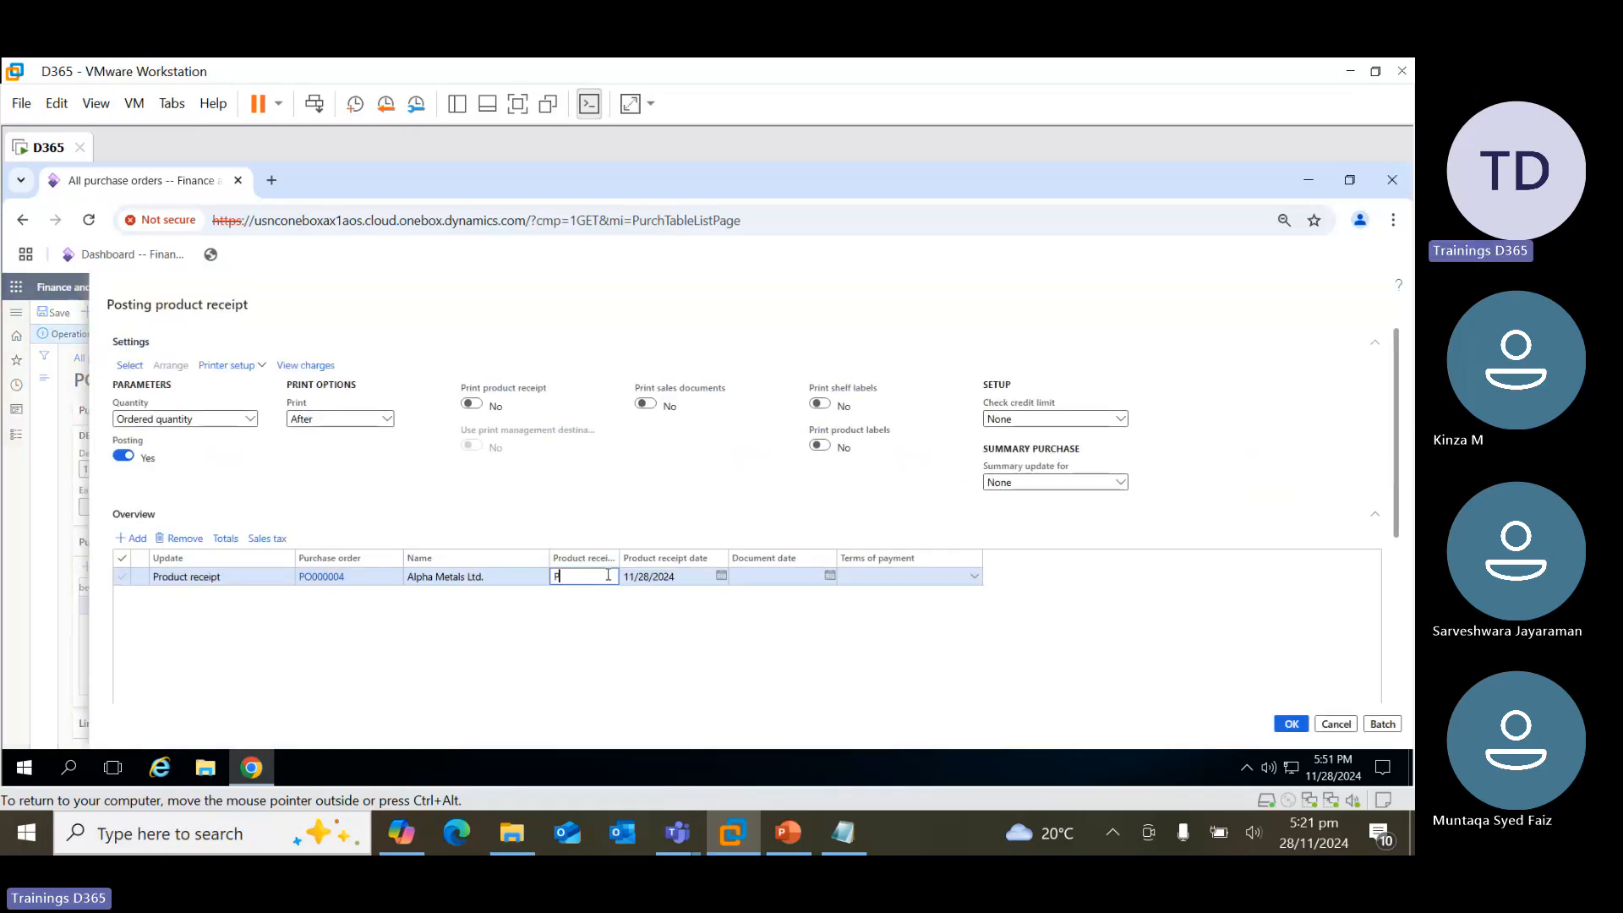
{"action": "type", "text": "R4"}
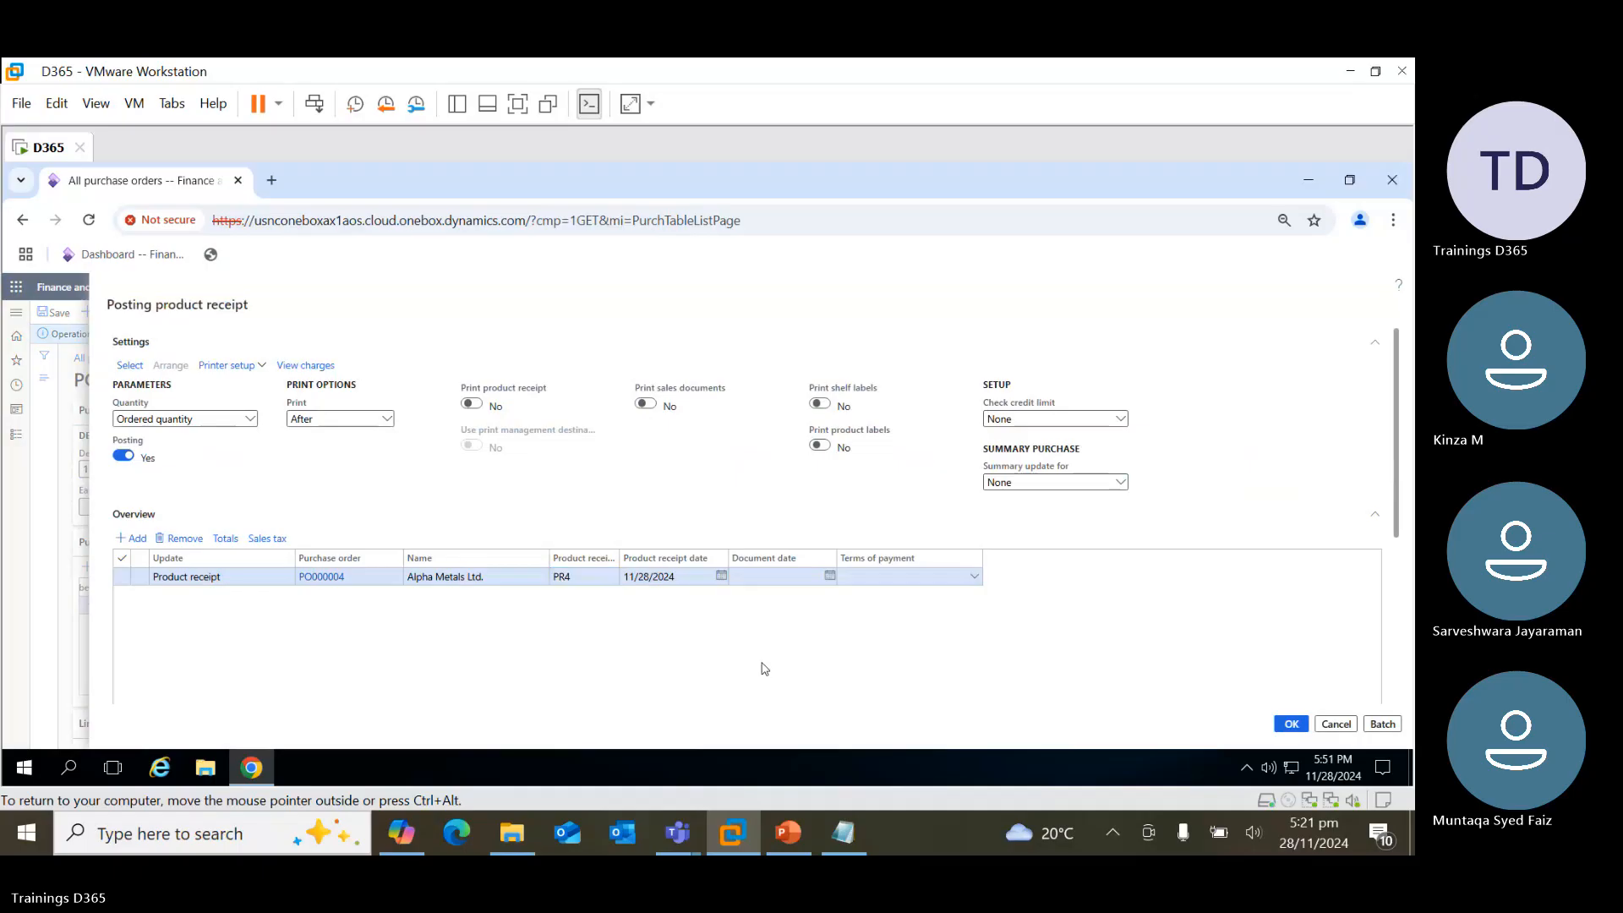
{"action": "left_click", "coordinate": [830, 577]}
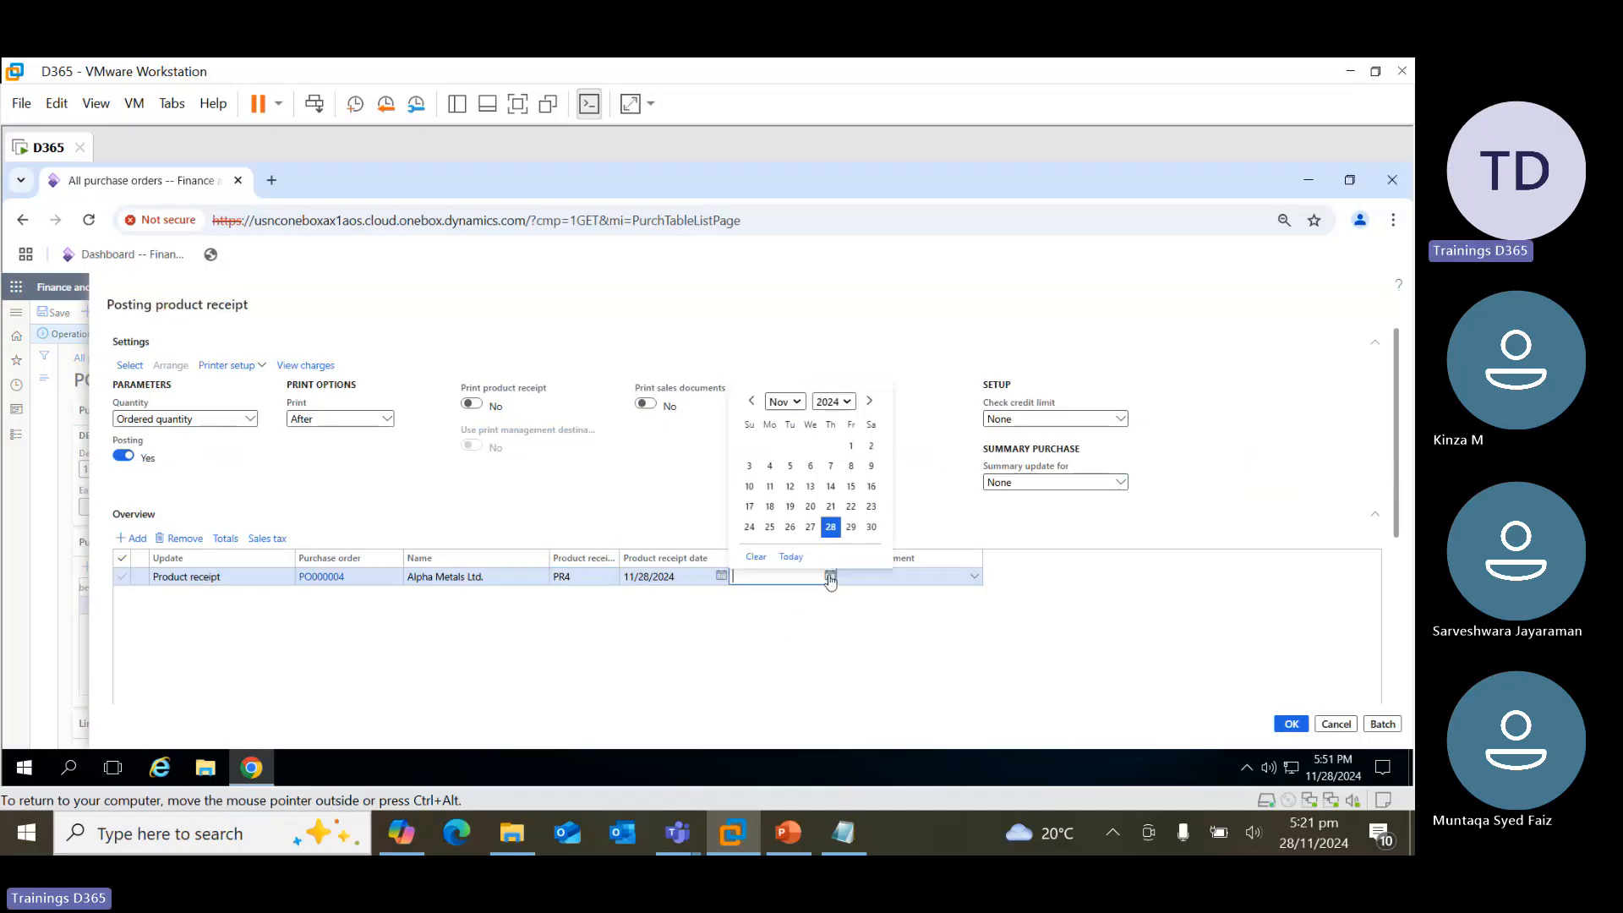
{"action": "left_click", "coordinate": [831, 526]}
{"action": "left_click_drag", "start_coordinate": [1397, 454], "coordinate": [1391, 592]}
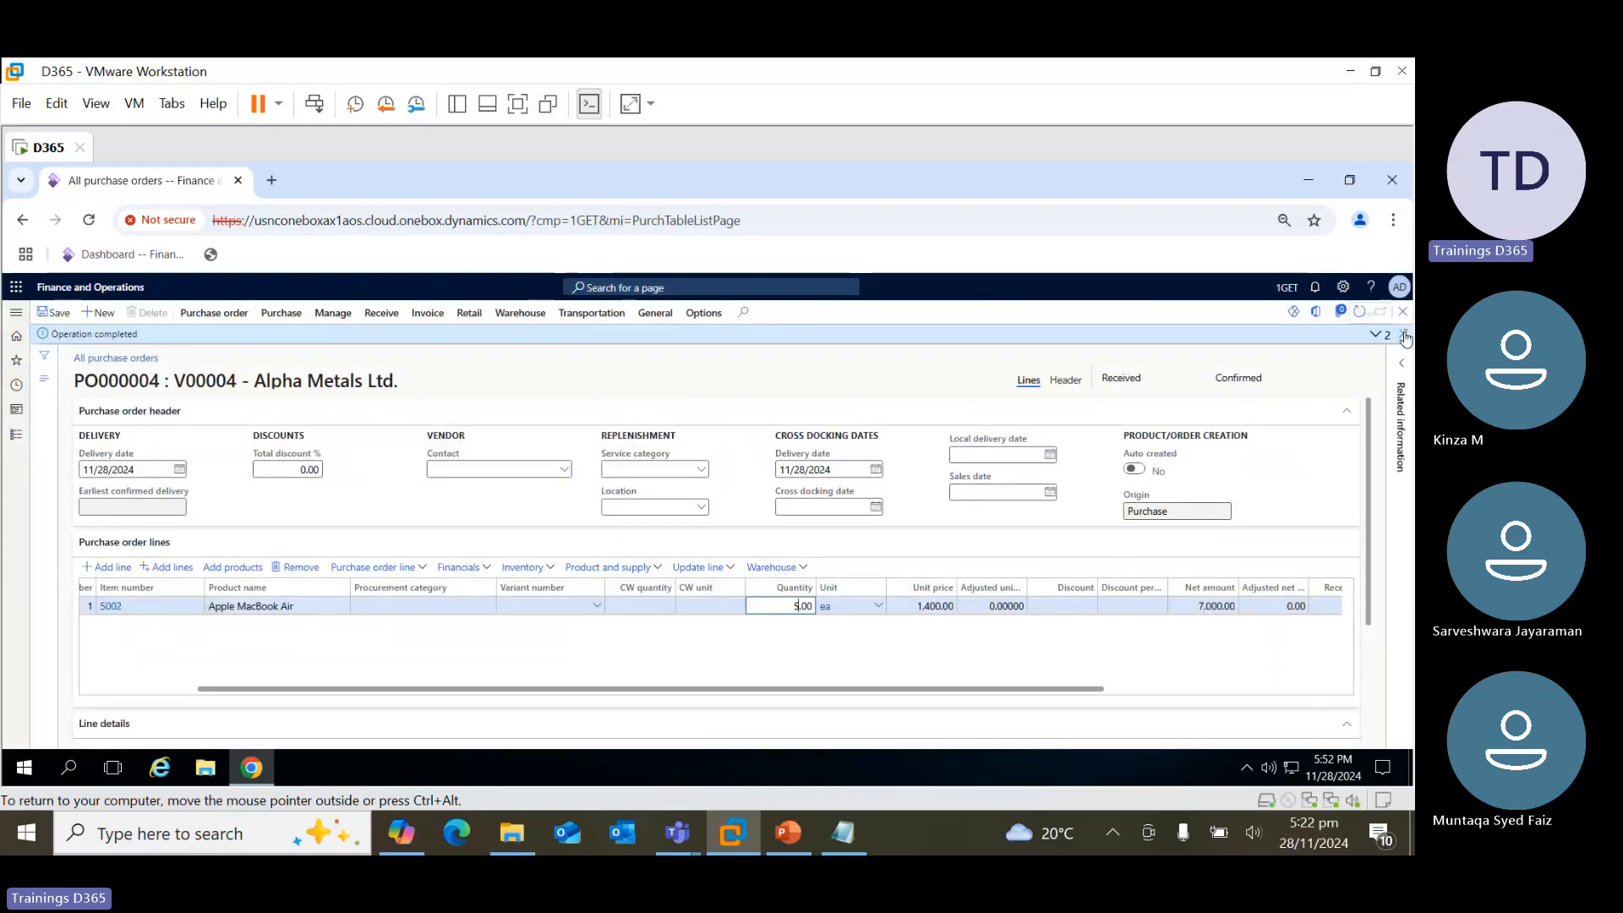
{"action": "left_click", "coordinate": [1405, 334]}
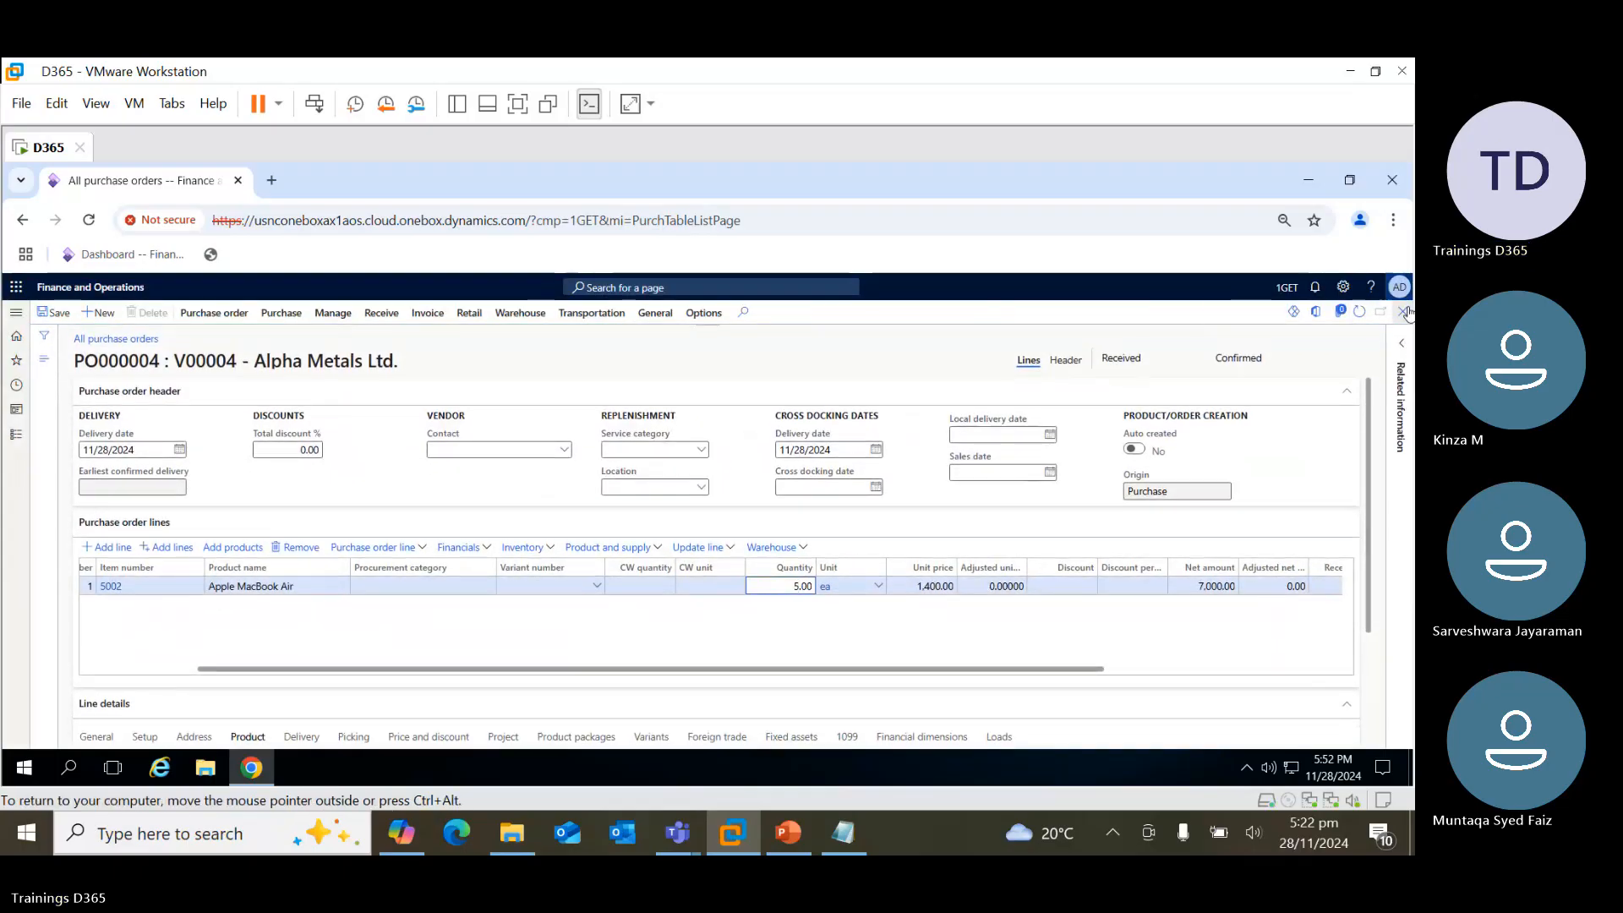
Close the received order and create a second purchase order for Alpha Metals Ltd. with site S-001 and warehouse W-001
{"action": "left_click", "coordinate": [1404, 312]}
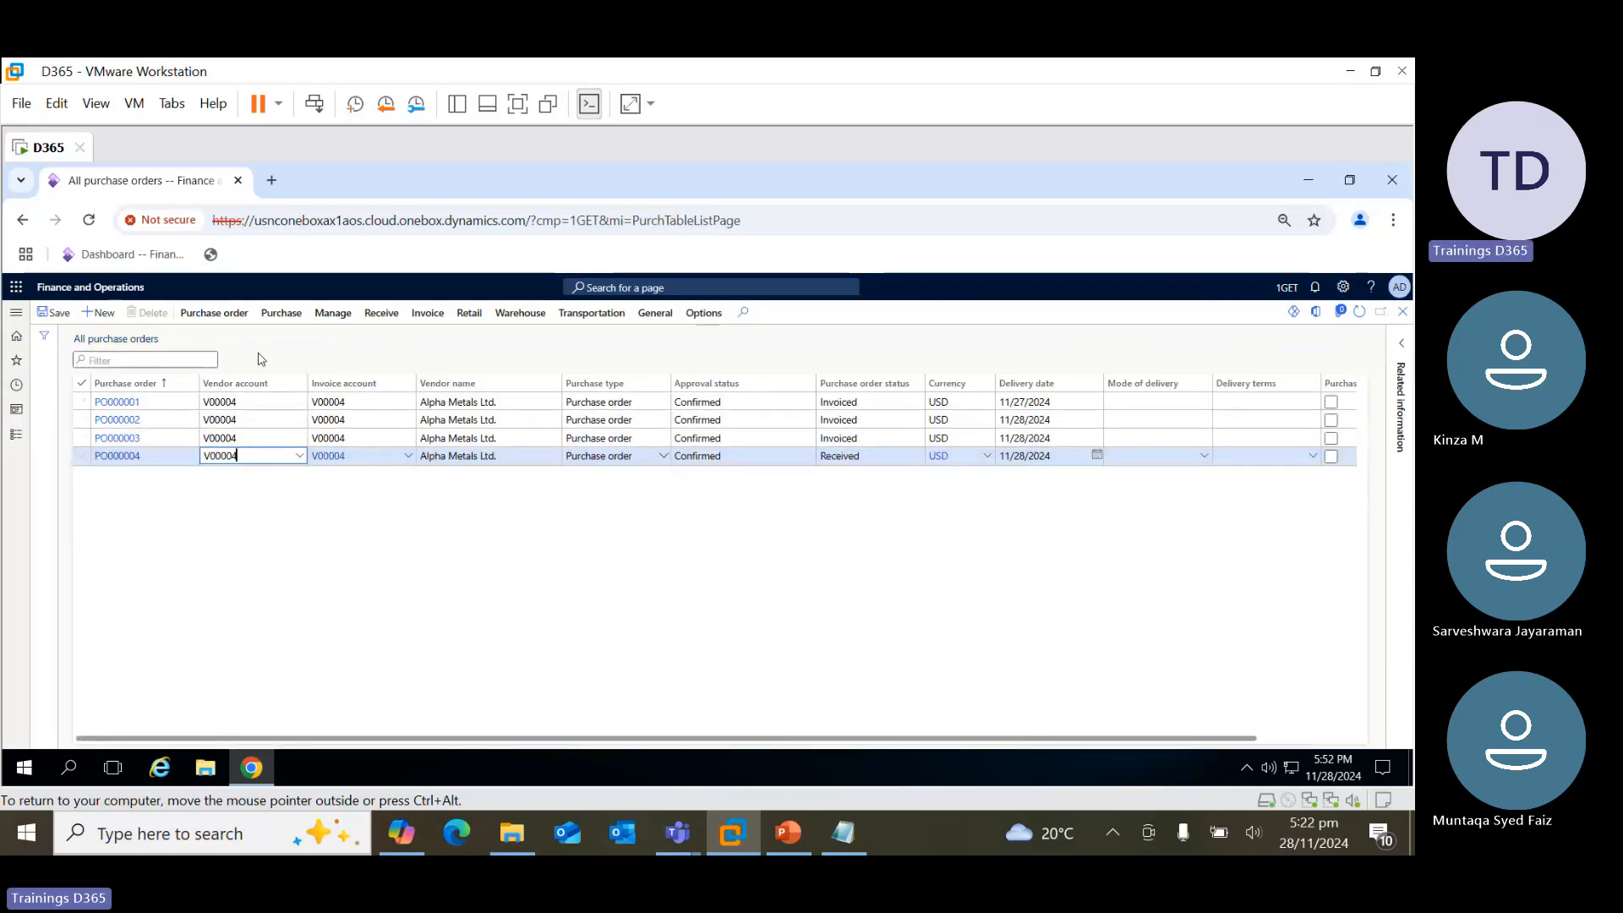
{"action": "left_click", "coordinate": [100, 314]}
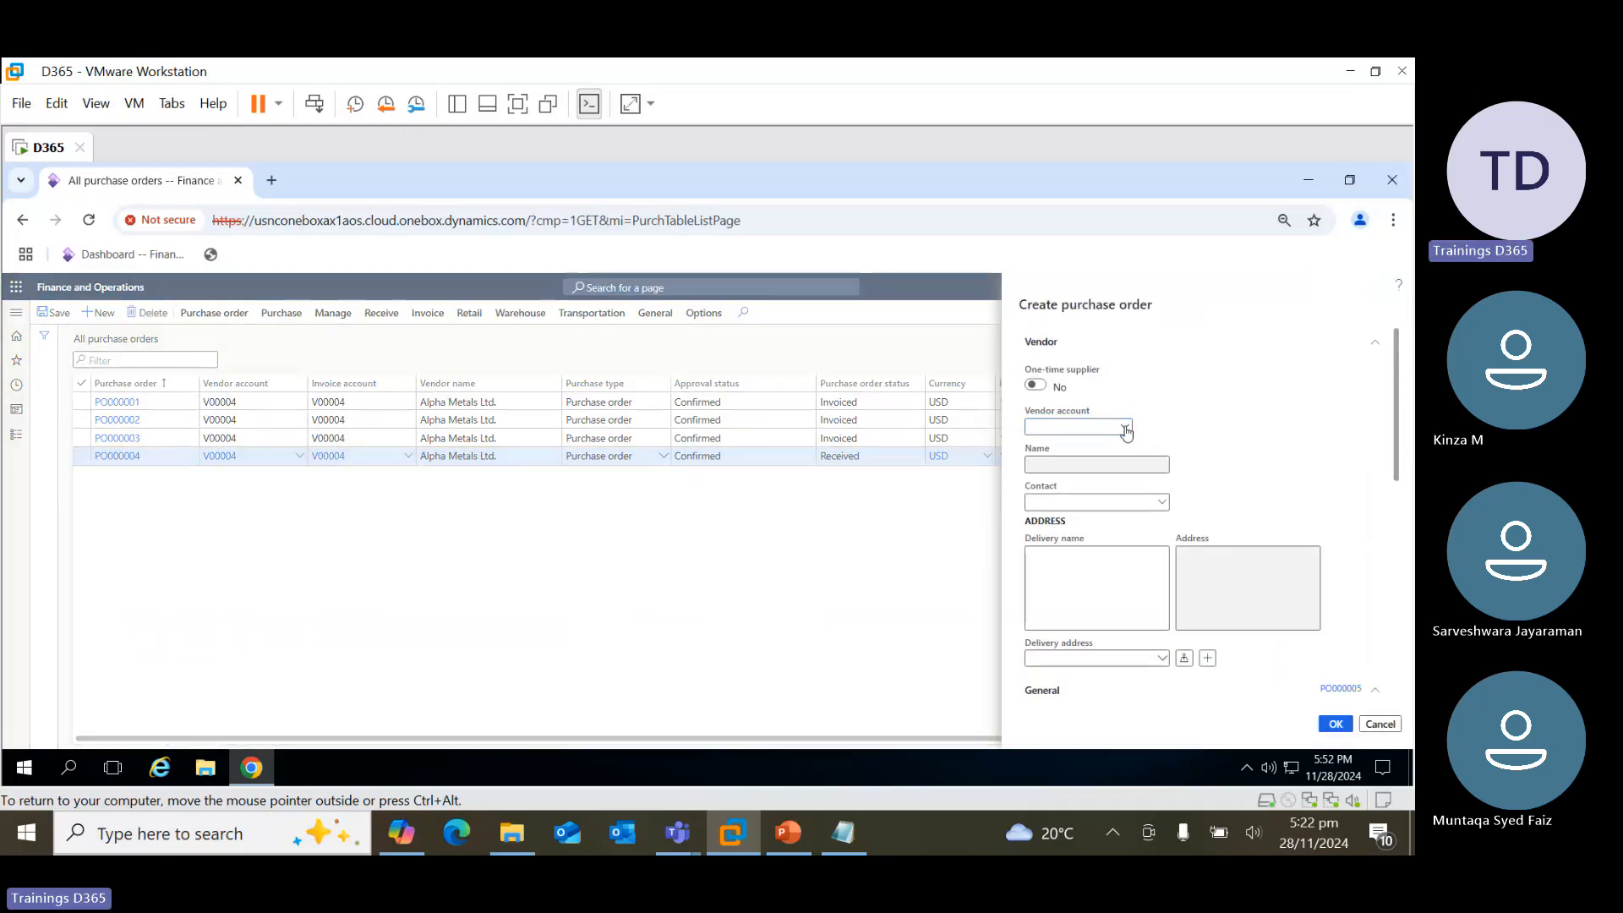
{"action": "left_click", "coordinate": [1124, 427]}
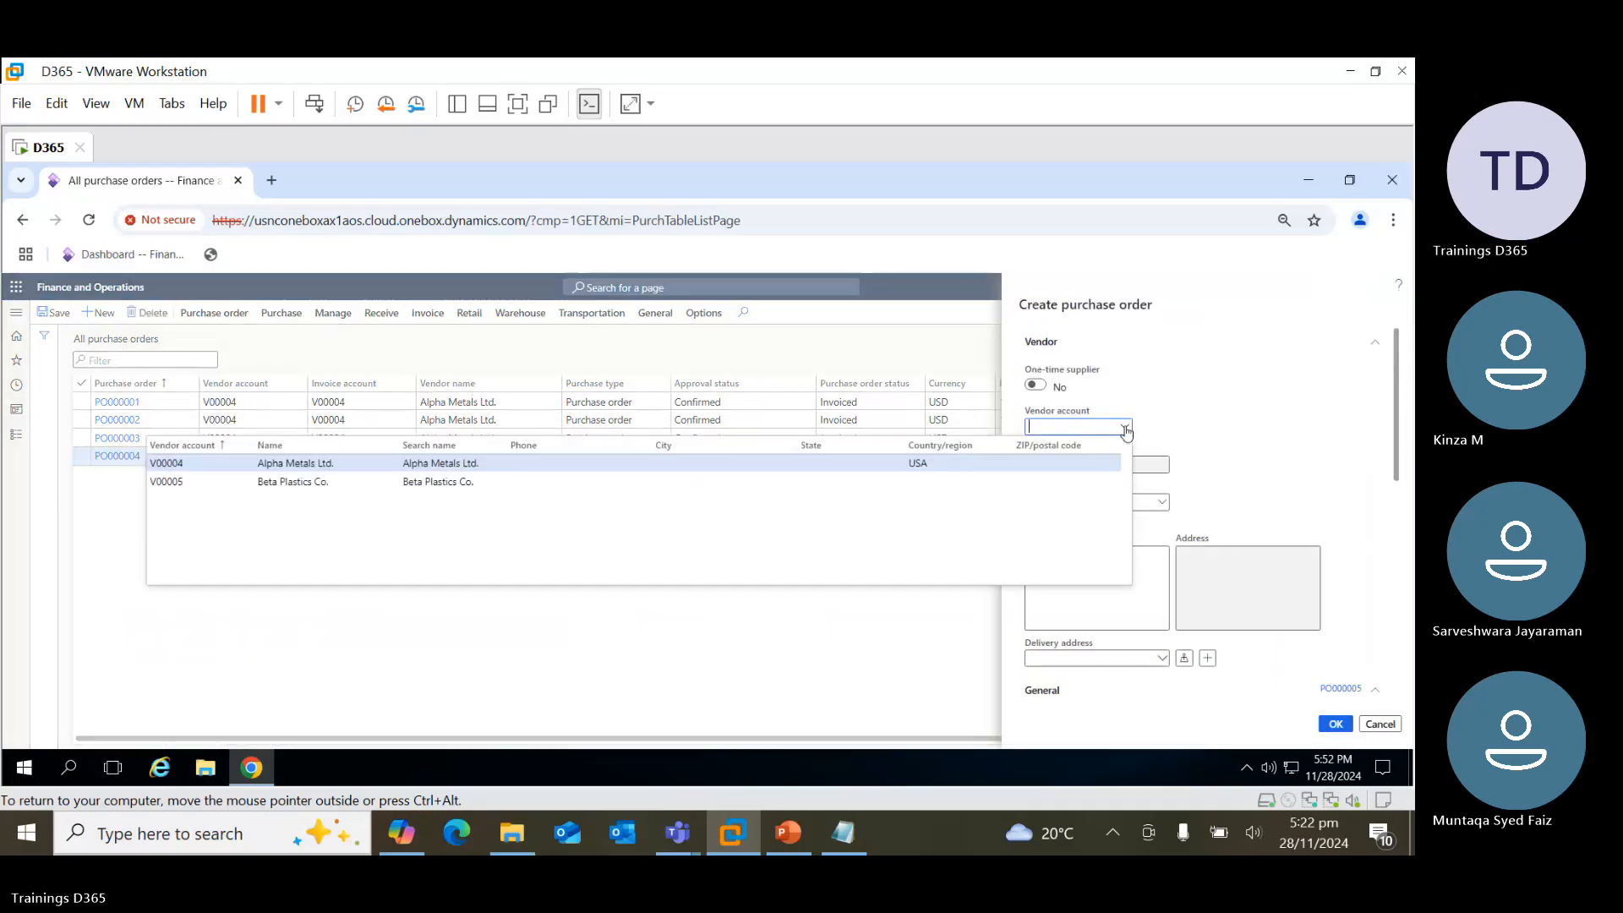
{"action": "left_click", "coordinate": [344, 470]}
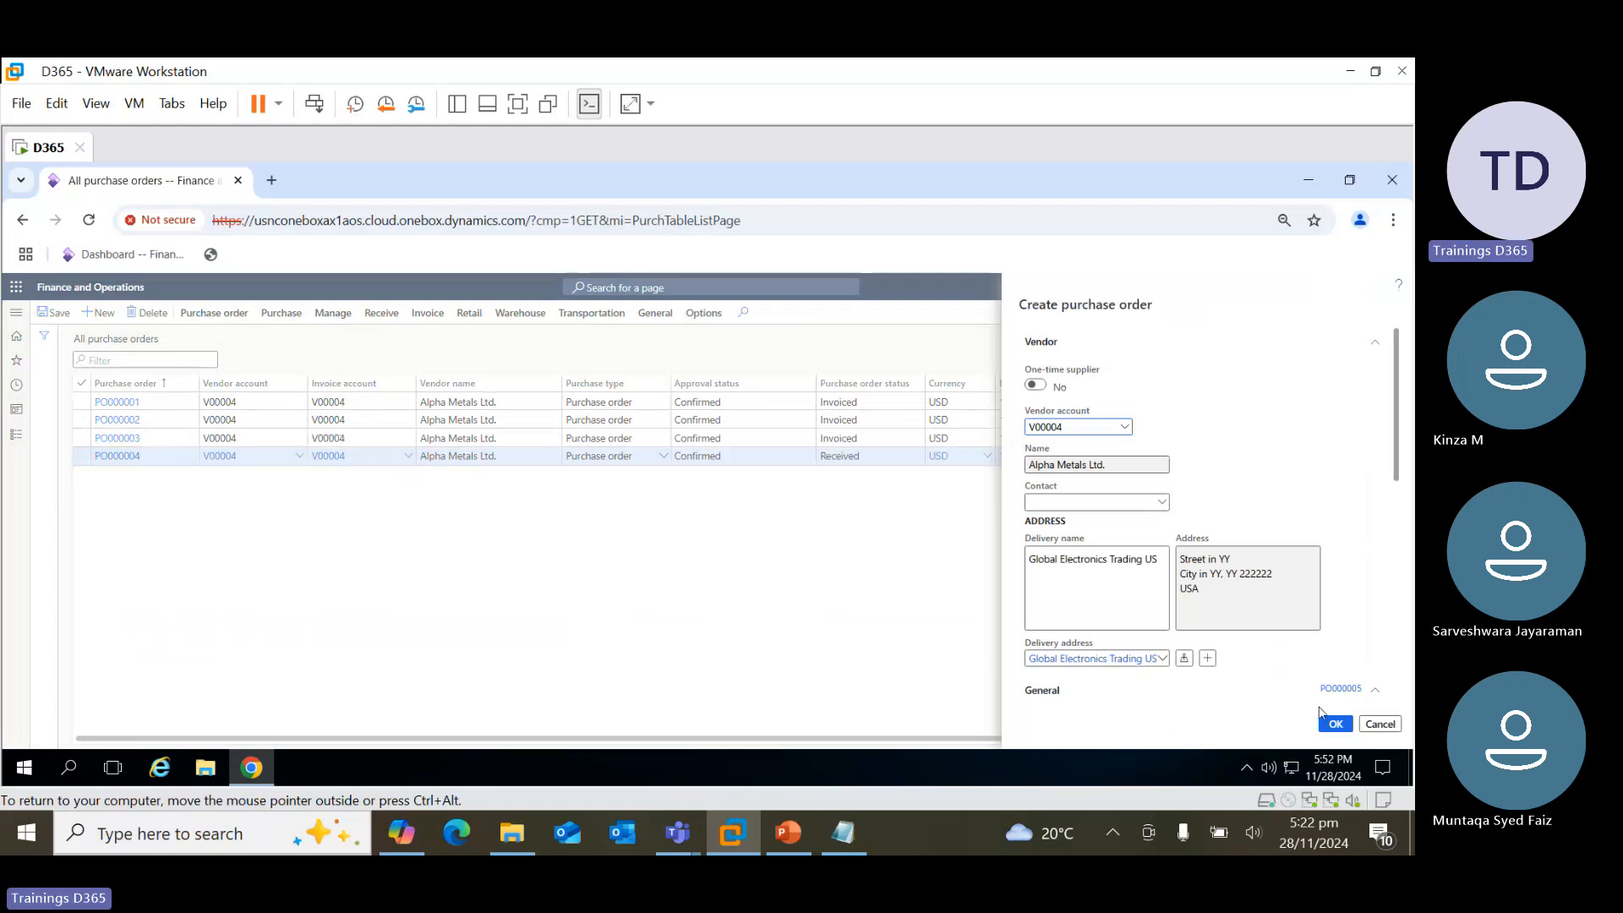
{"action": "scroll", "coordinate": [1308, 505], "scroll_direction": "down", "scroll_amount": 3}
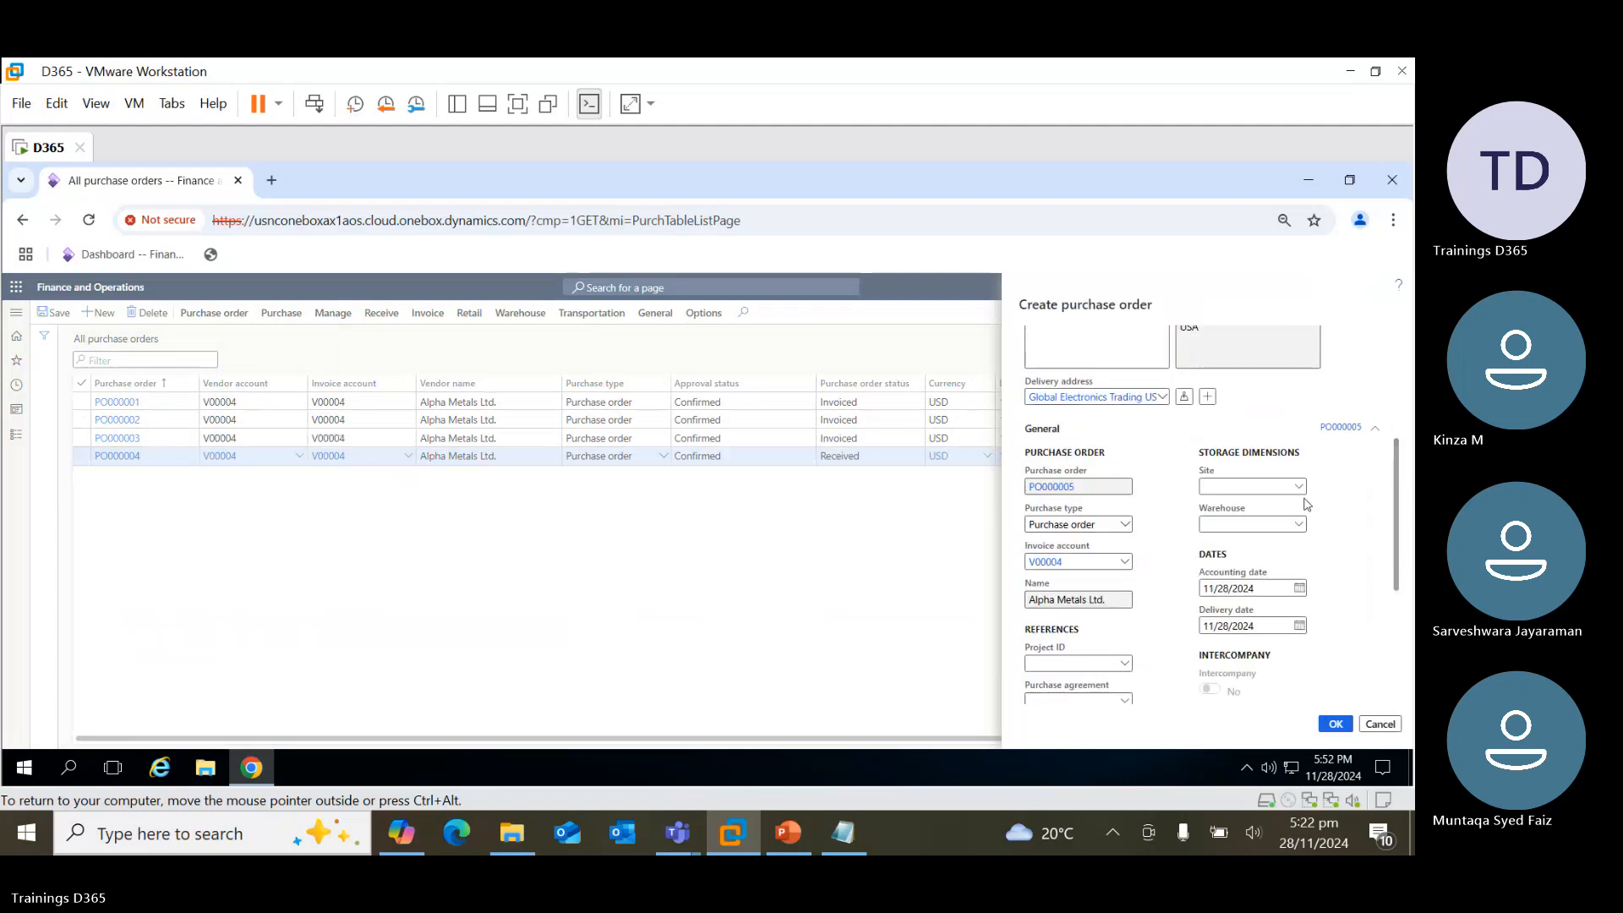
{"action": "left_click", "coordinate": [1298, 488]}
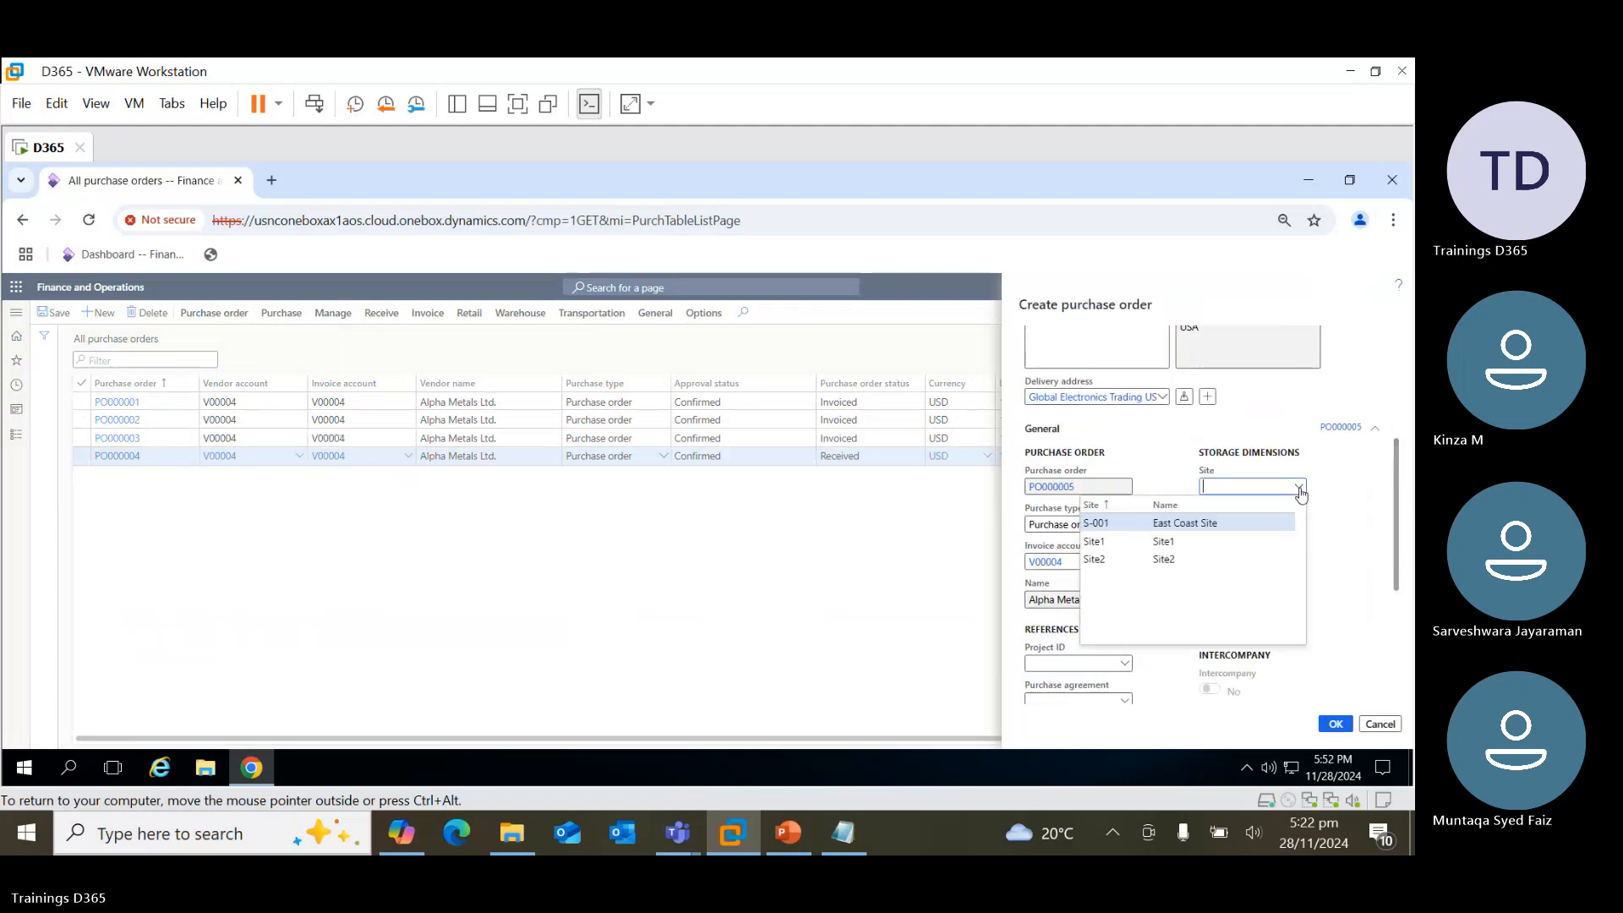
{"action": "left_click", "coordinate": [1211, 523]}
{"action": "left_click", "coordinate": [1300, 526]}
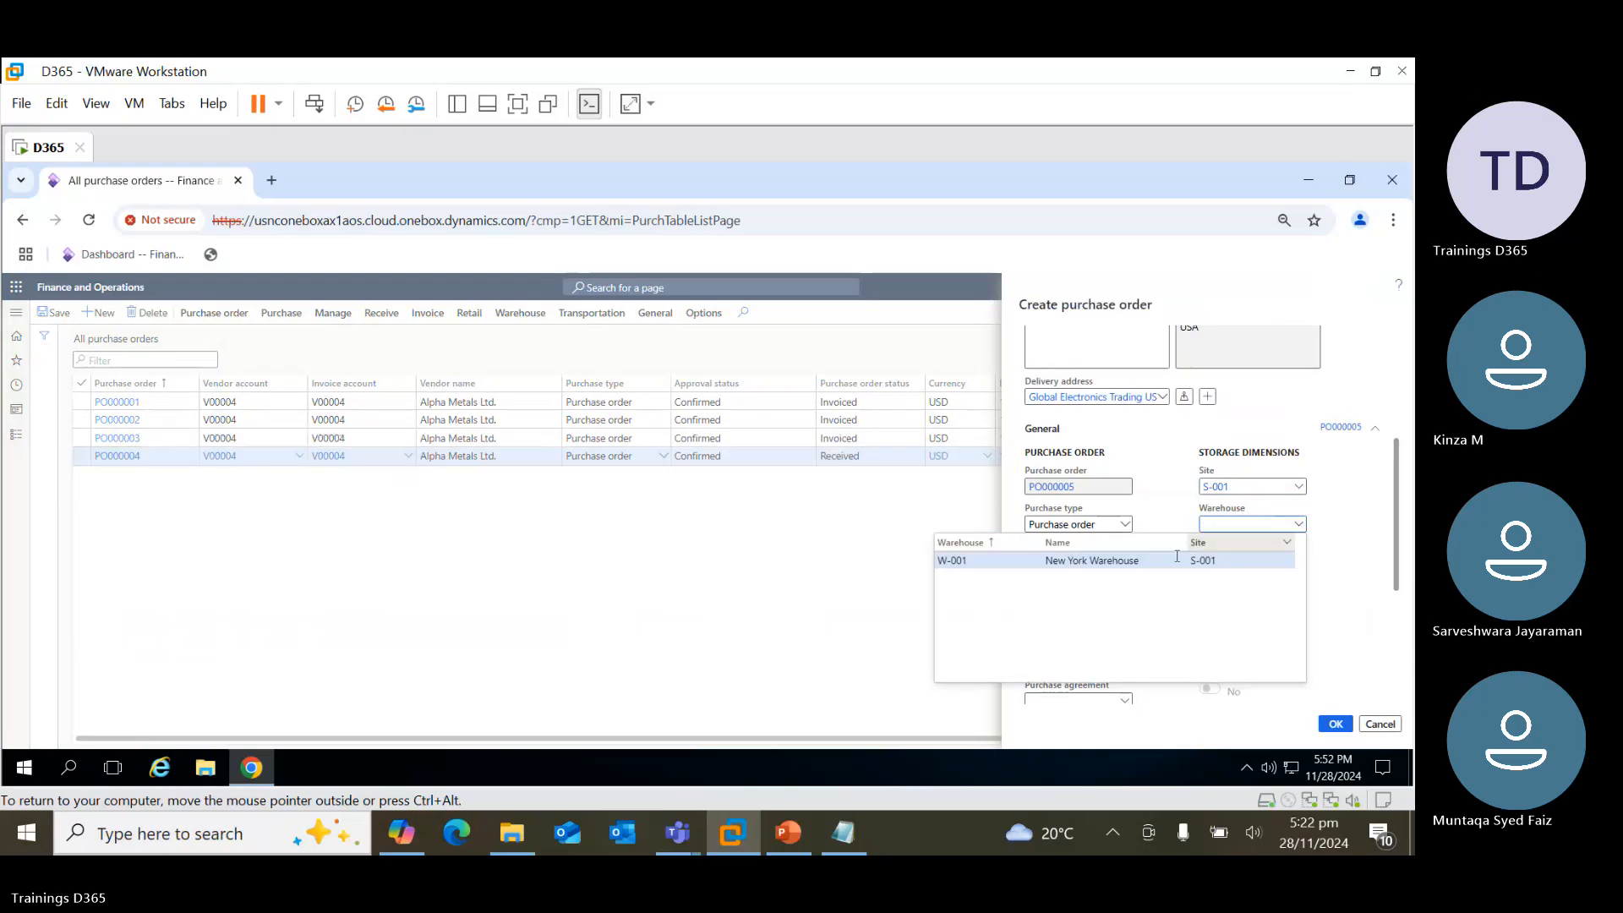
{"action": "left_click", "coordinate": [1133, 561]}
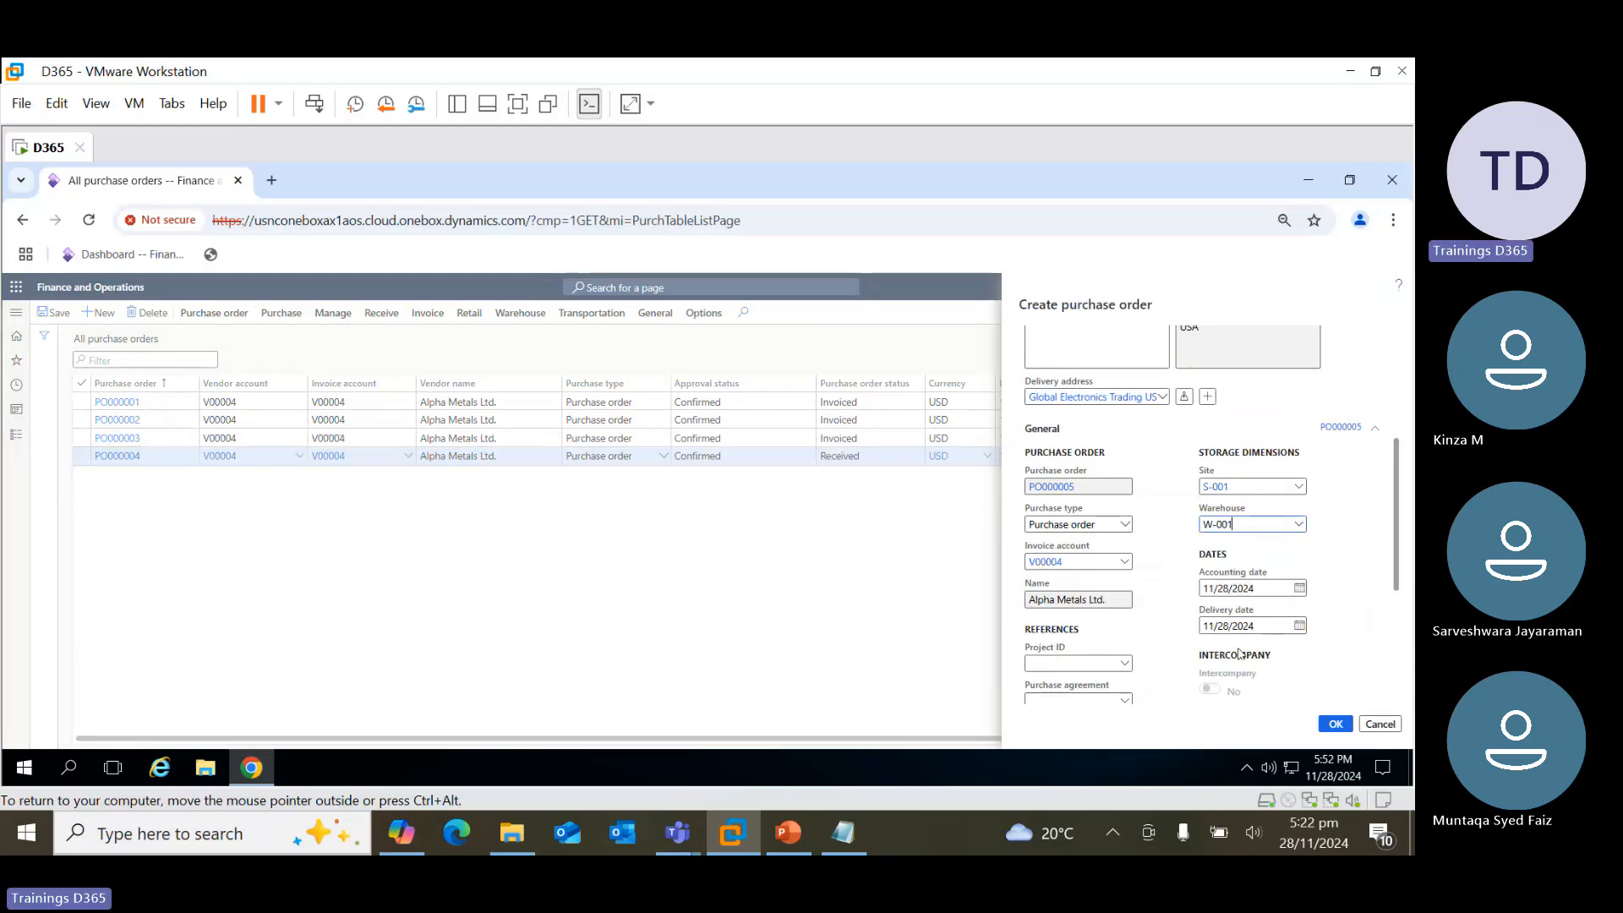
{"action": "left_click", "coordinate": [1333, 725]}
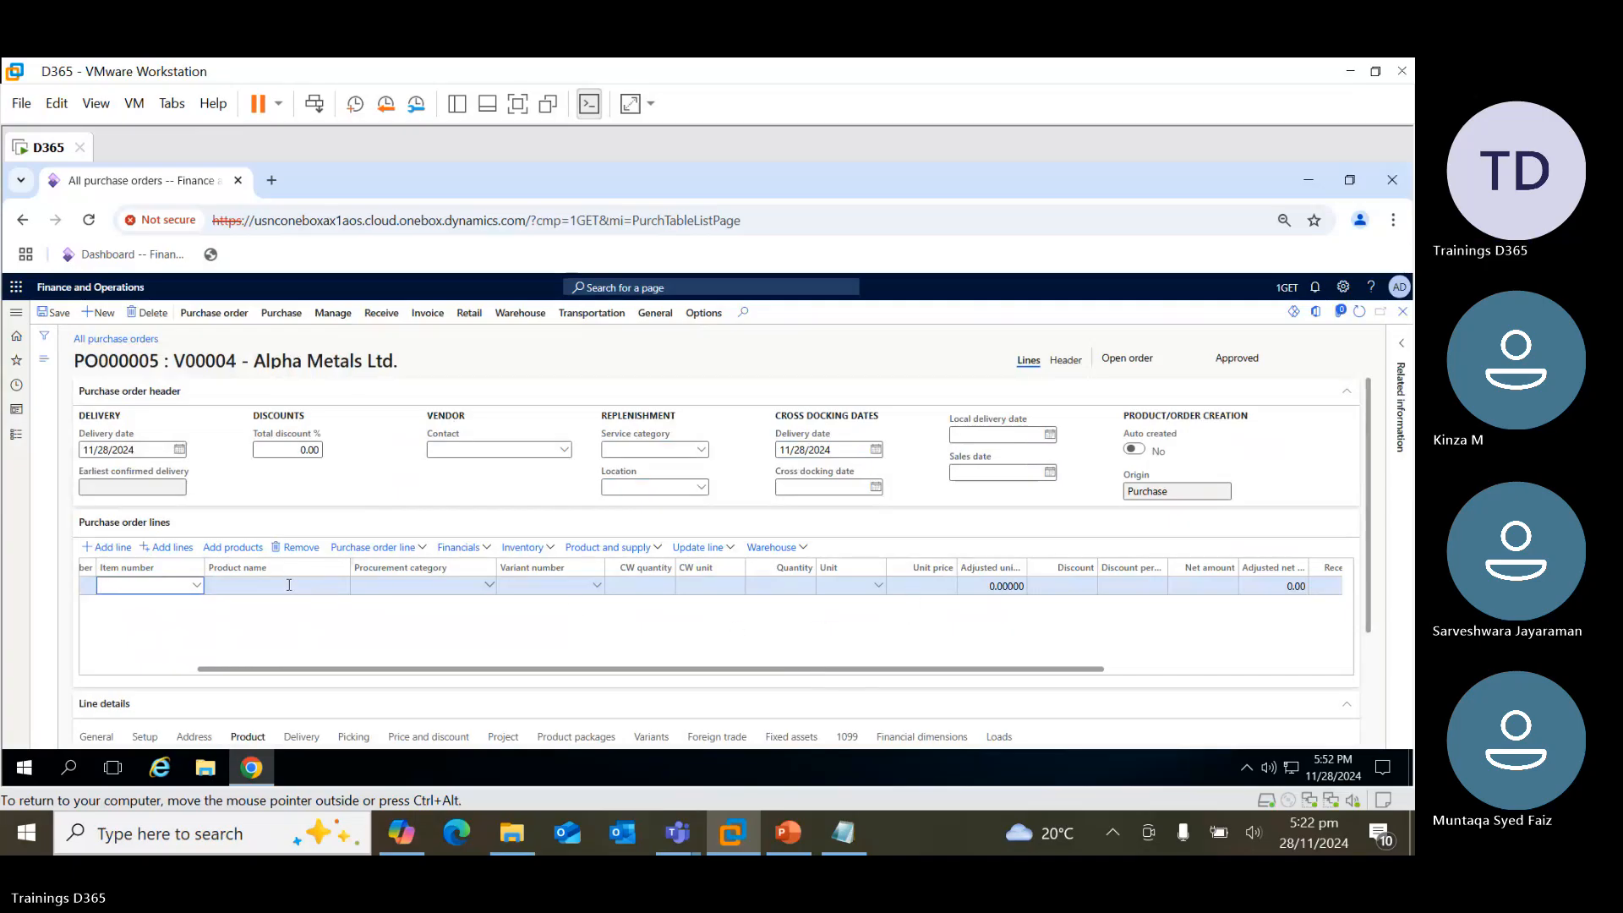
Fill the second order's line with item 5002, Apple MacBook Air, and a quantity of 5
{"action": "left_click", "coordinate": [213, 590]}
{"action": "left_click", "coordinate": [196, 585]}
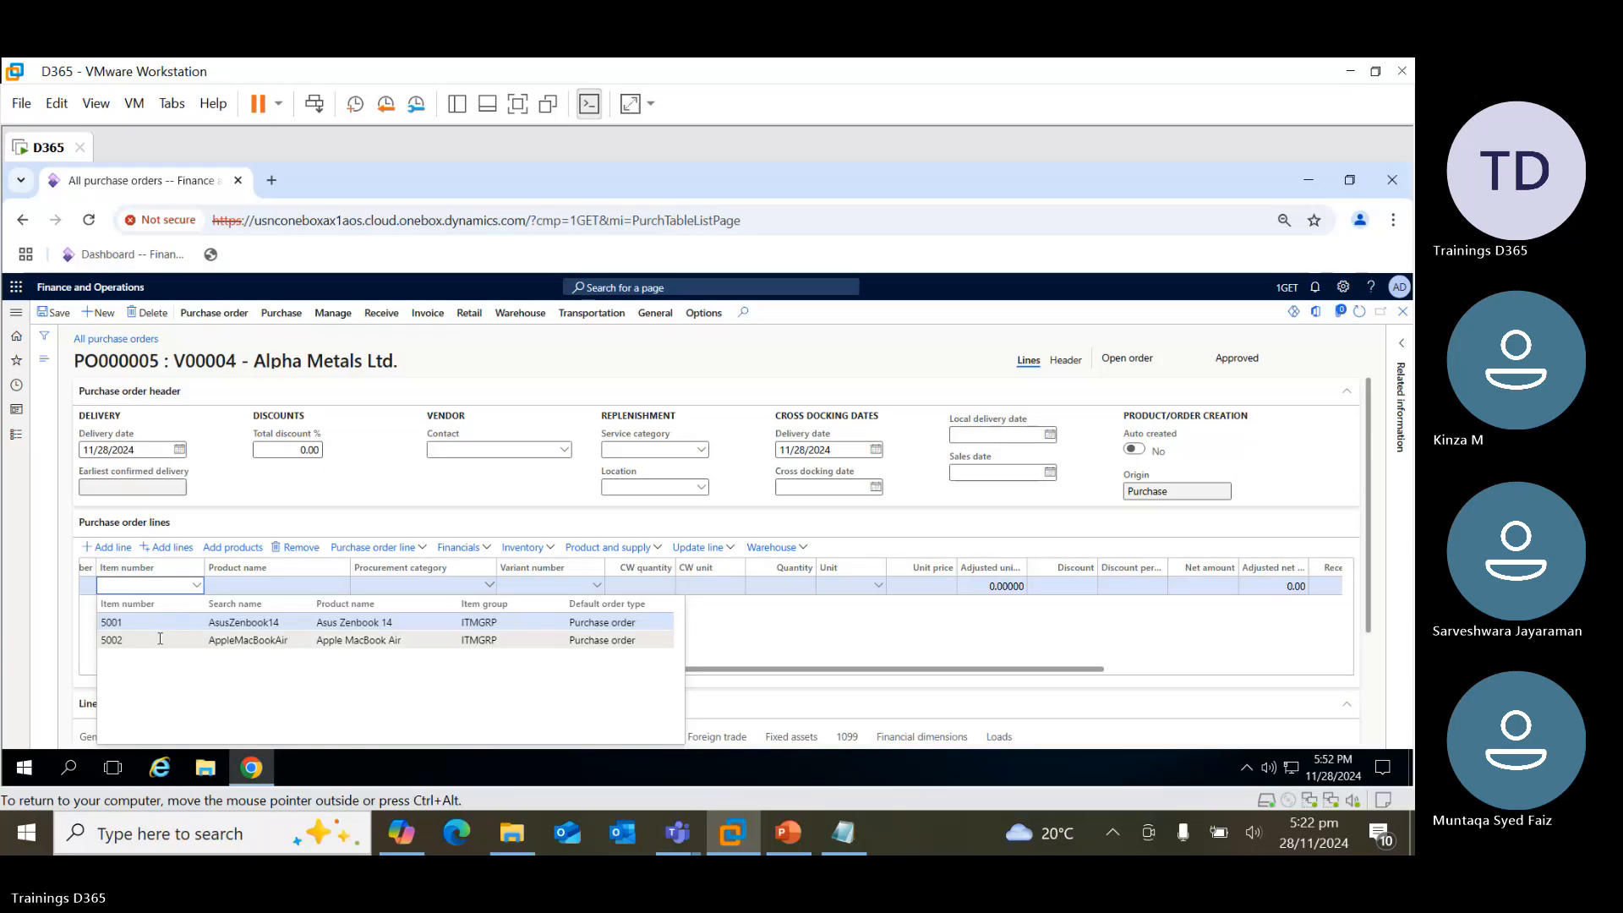
{"action": "left_click", "coordinate": [162, 641]}
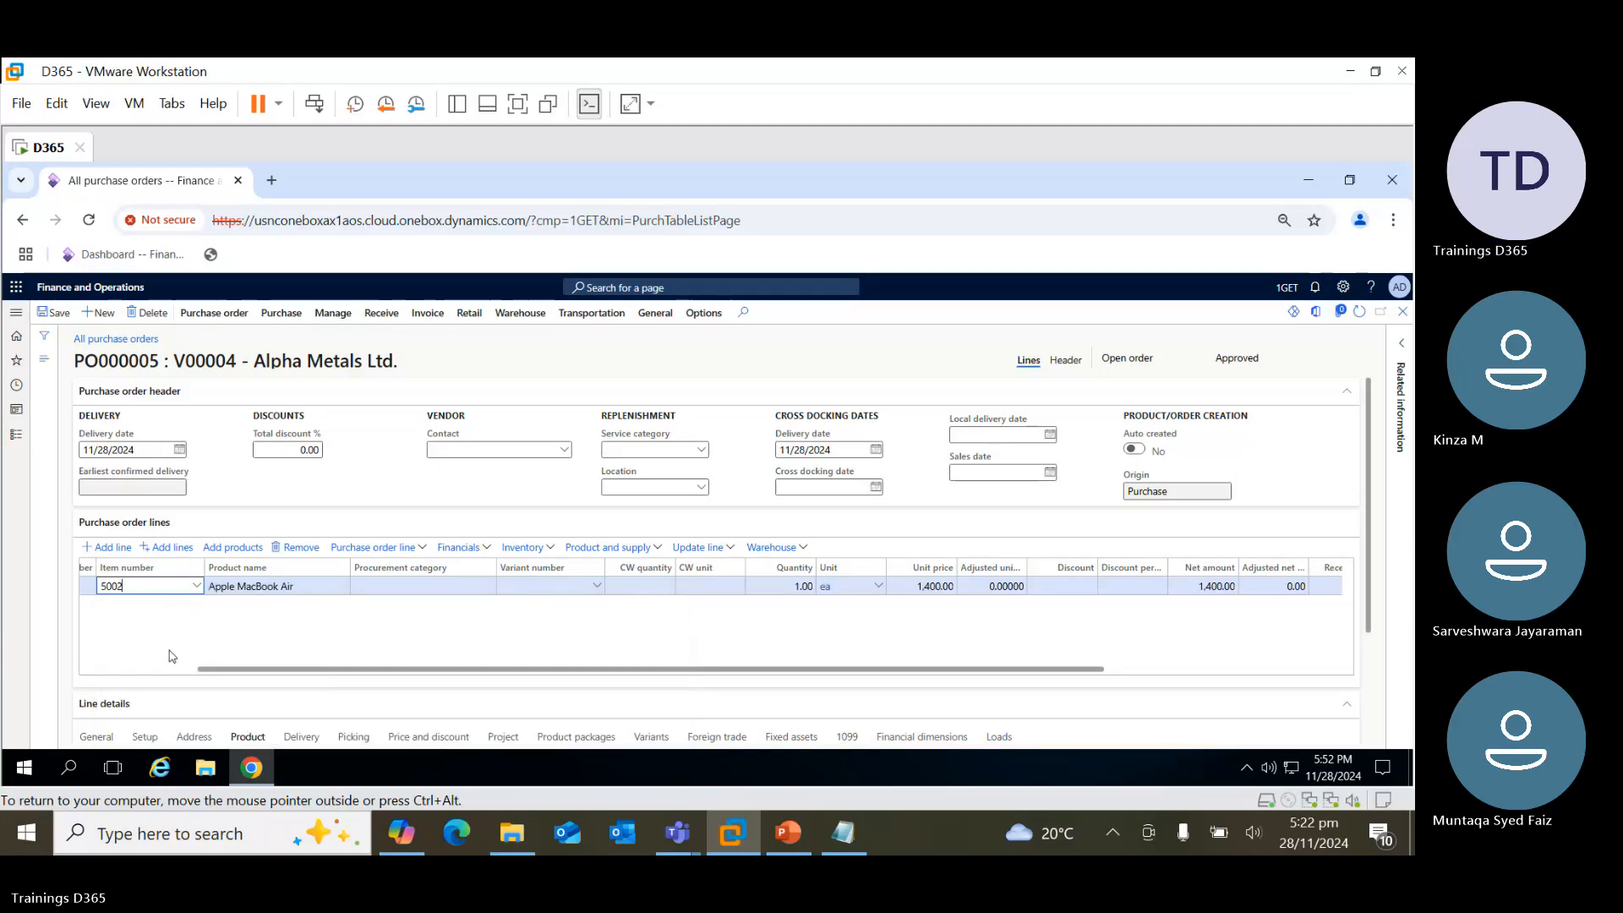
{"action": "left_click", "coordinate": [520, 680]}
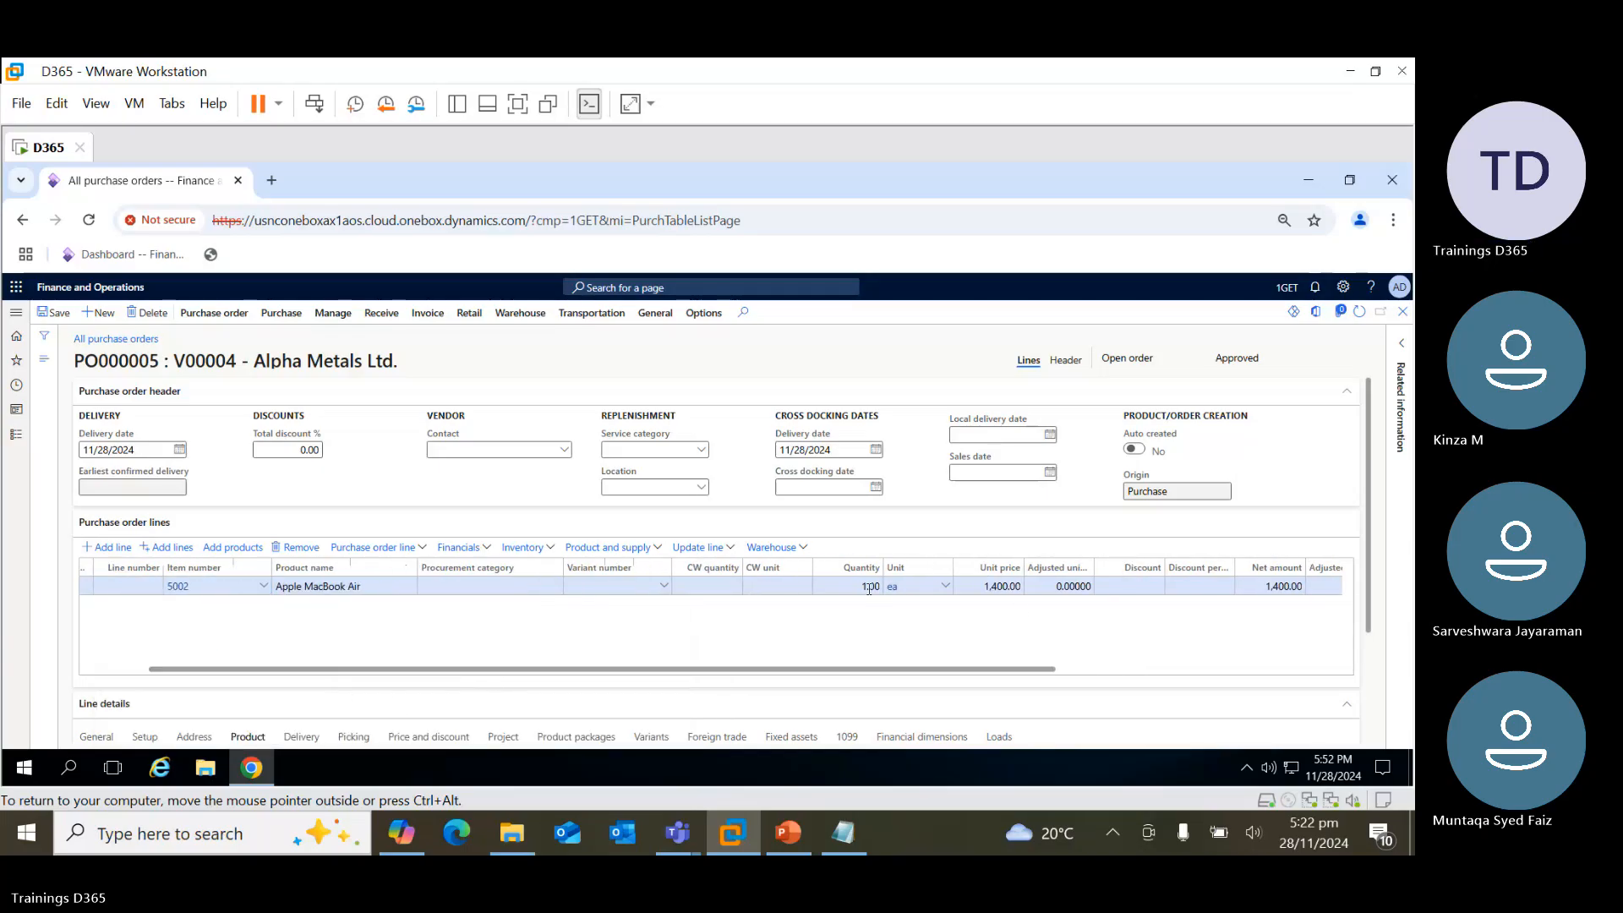
{"action": "left_click", "coordinate": [870, 588]}
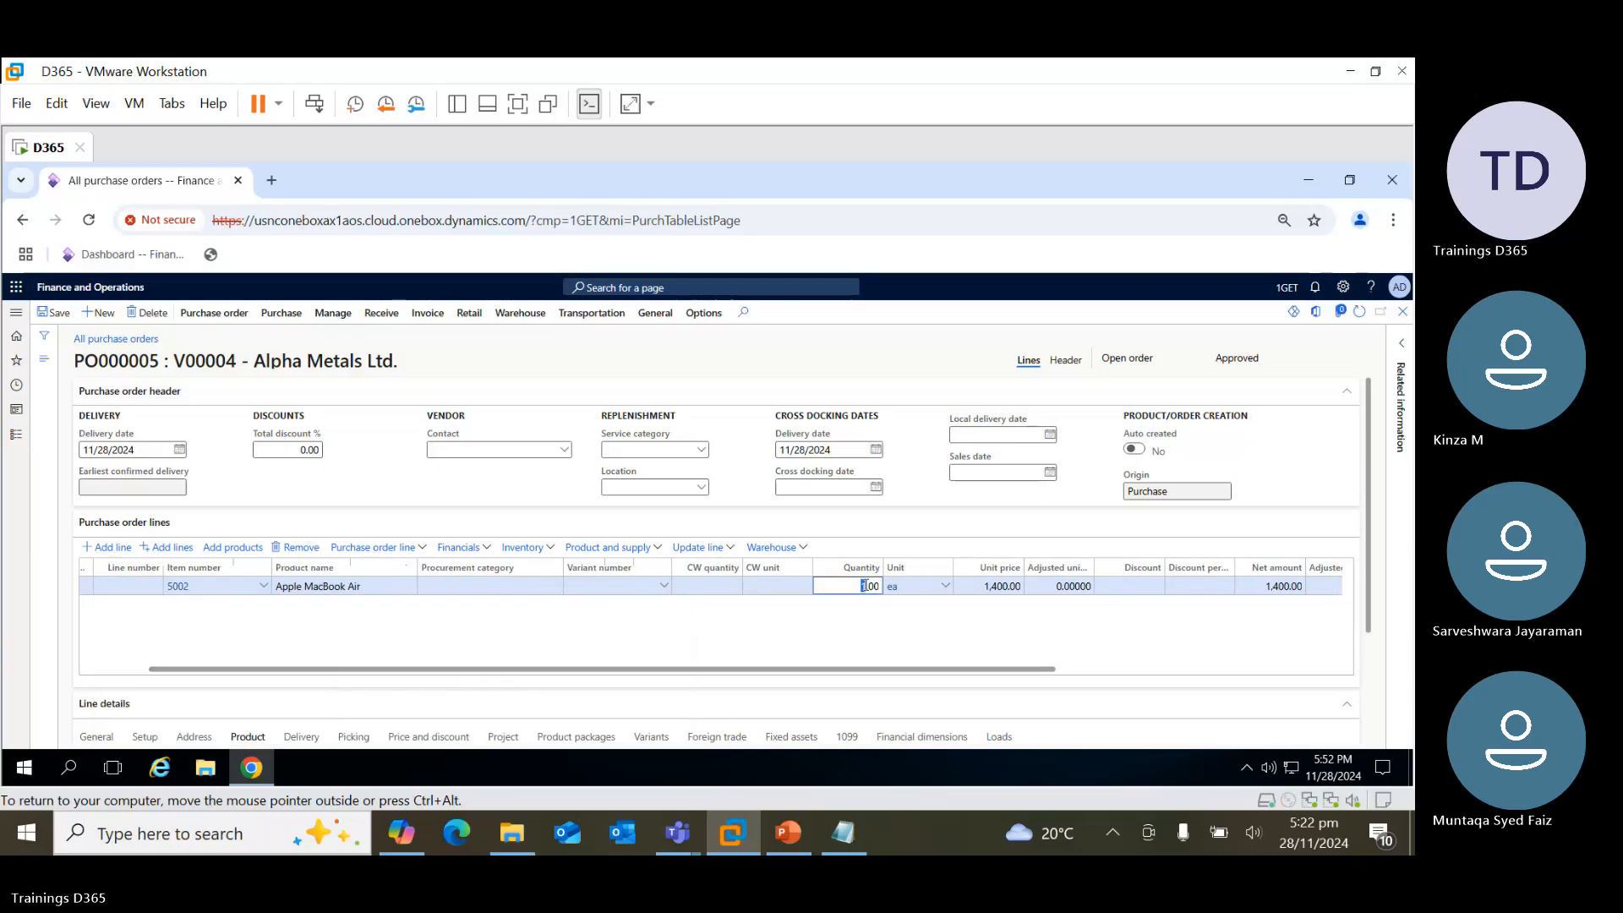
{"action": "left_click", "coordinate": [890, 648]}
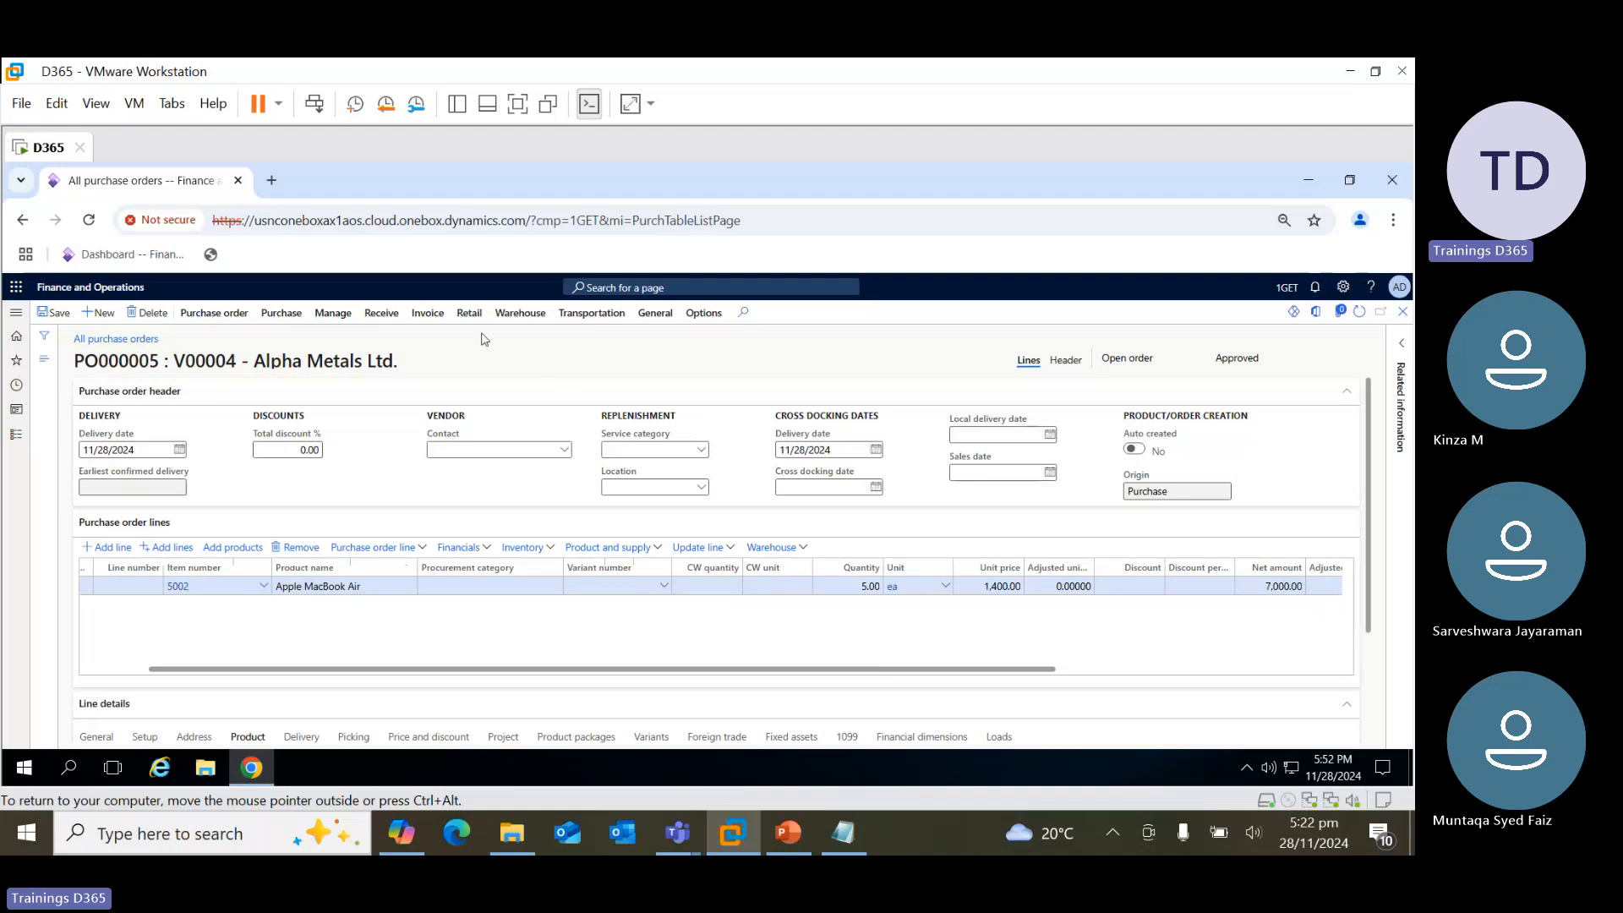
Confirm the second purchase order for Alpha Metals Ltd
{"action": "left_click", "coordinate": [281, 313]}
{"action": "left_click", "coordinate": [586, 353]}
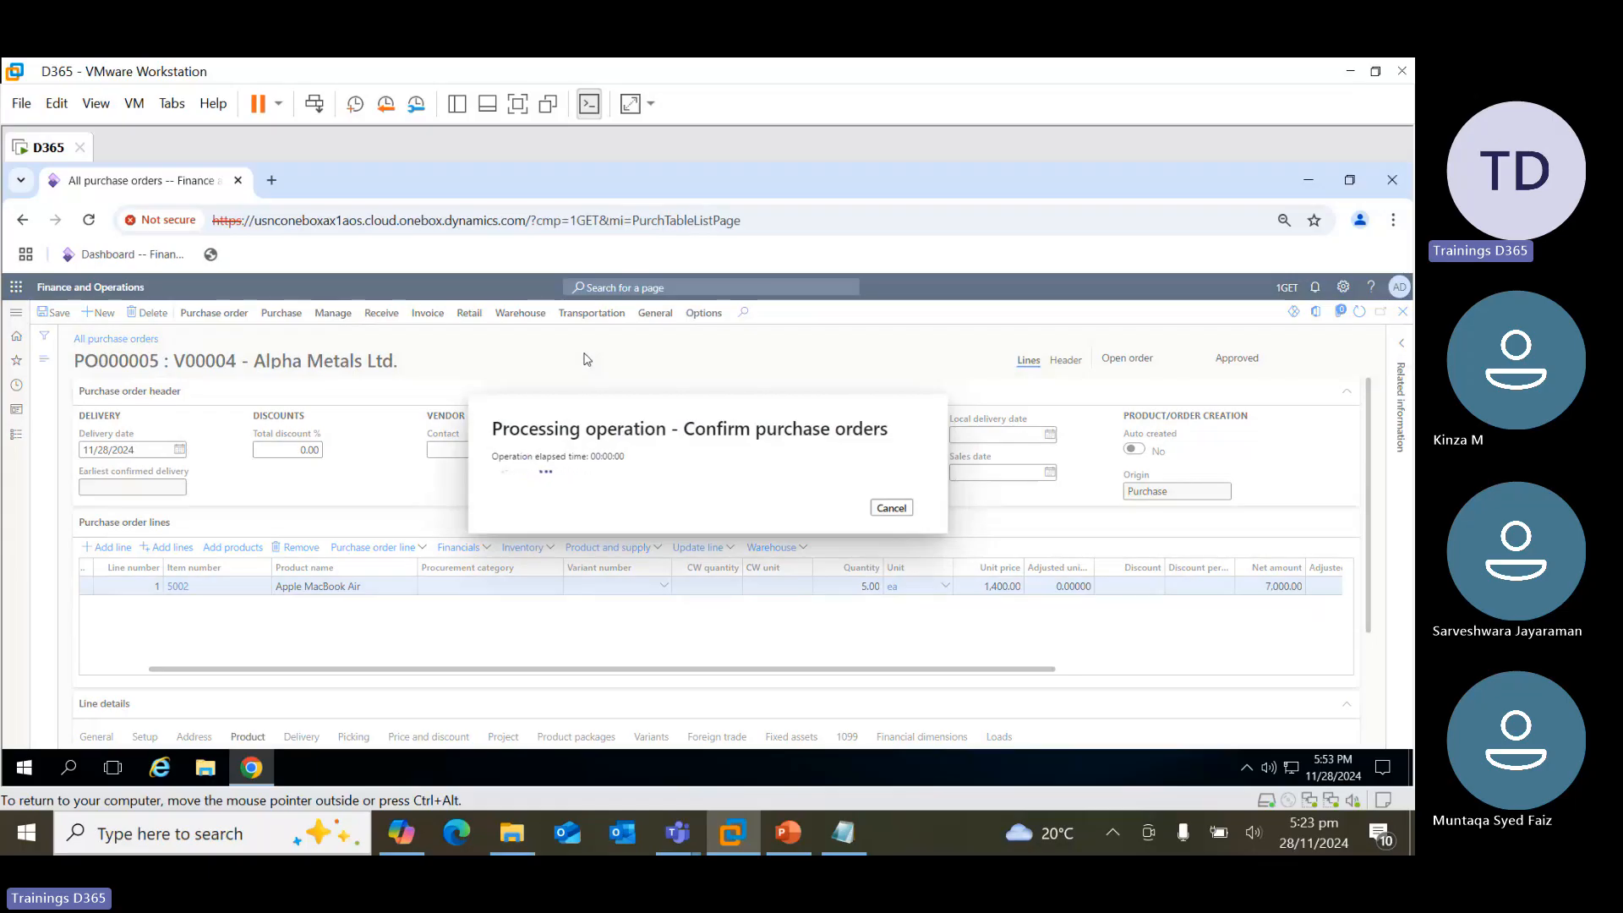
{"action": "left_click", "coordinate": [1406, 334]}
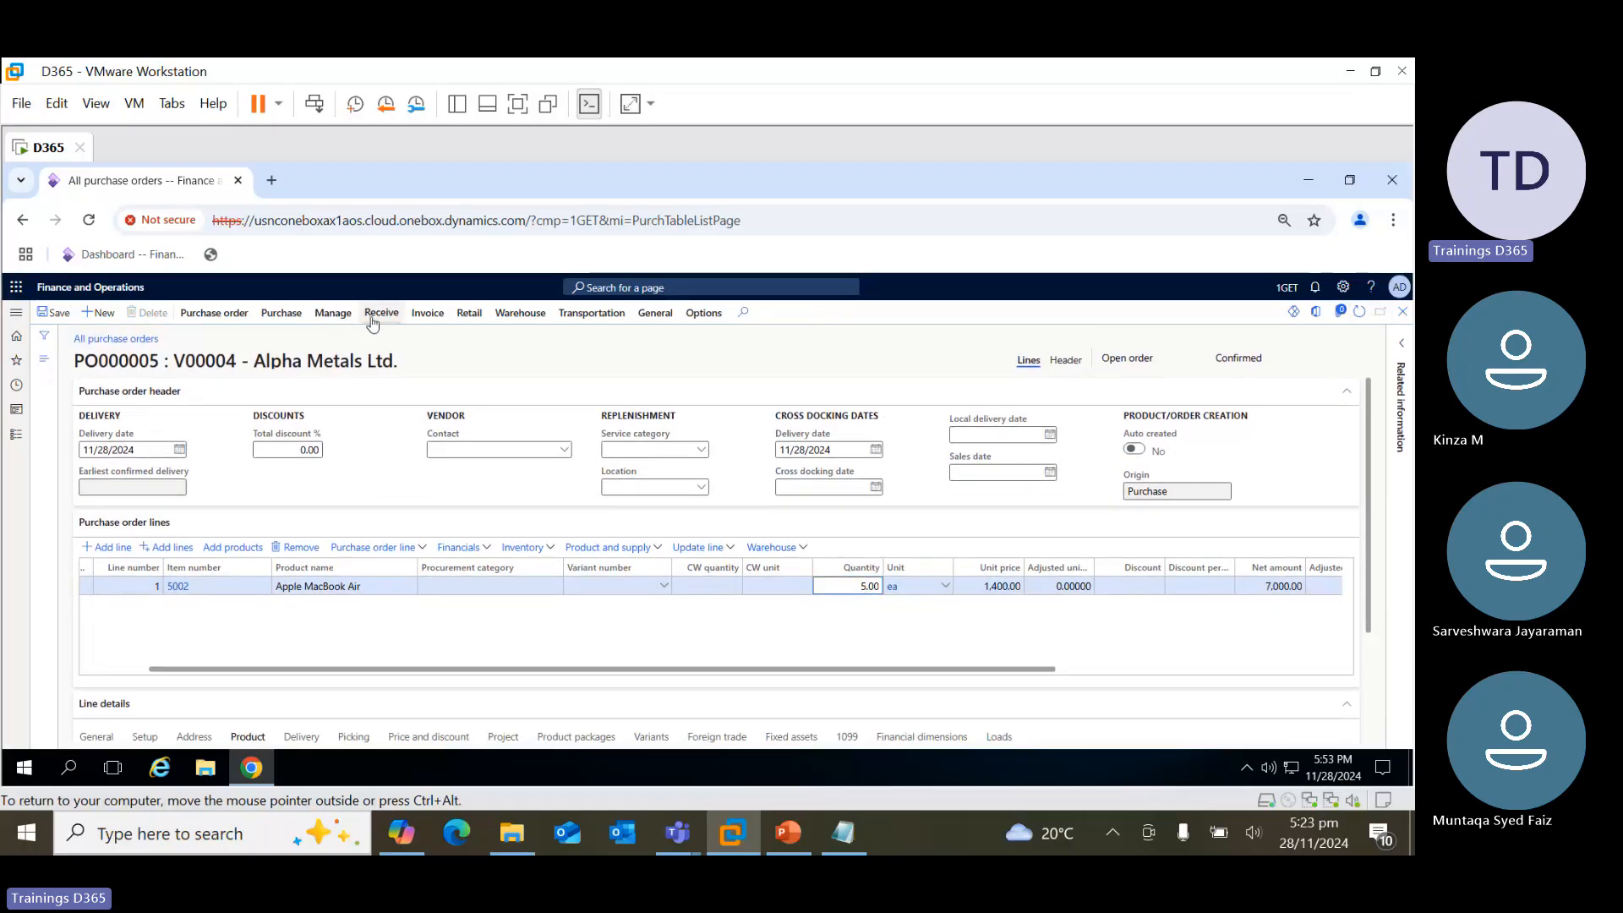
Post the second order's product receipt as PR5 with document date 11/28/2024 and close the order
{"action": "left_click", "coordinate": [379, 313]}
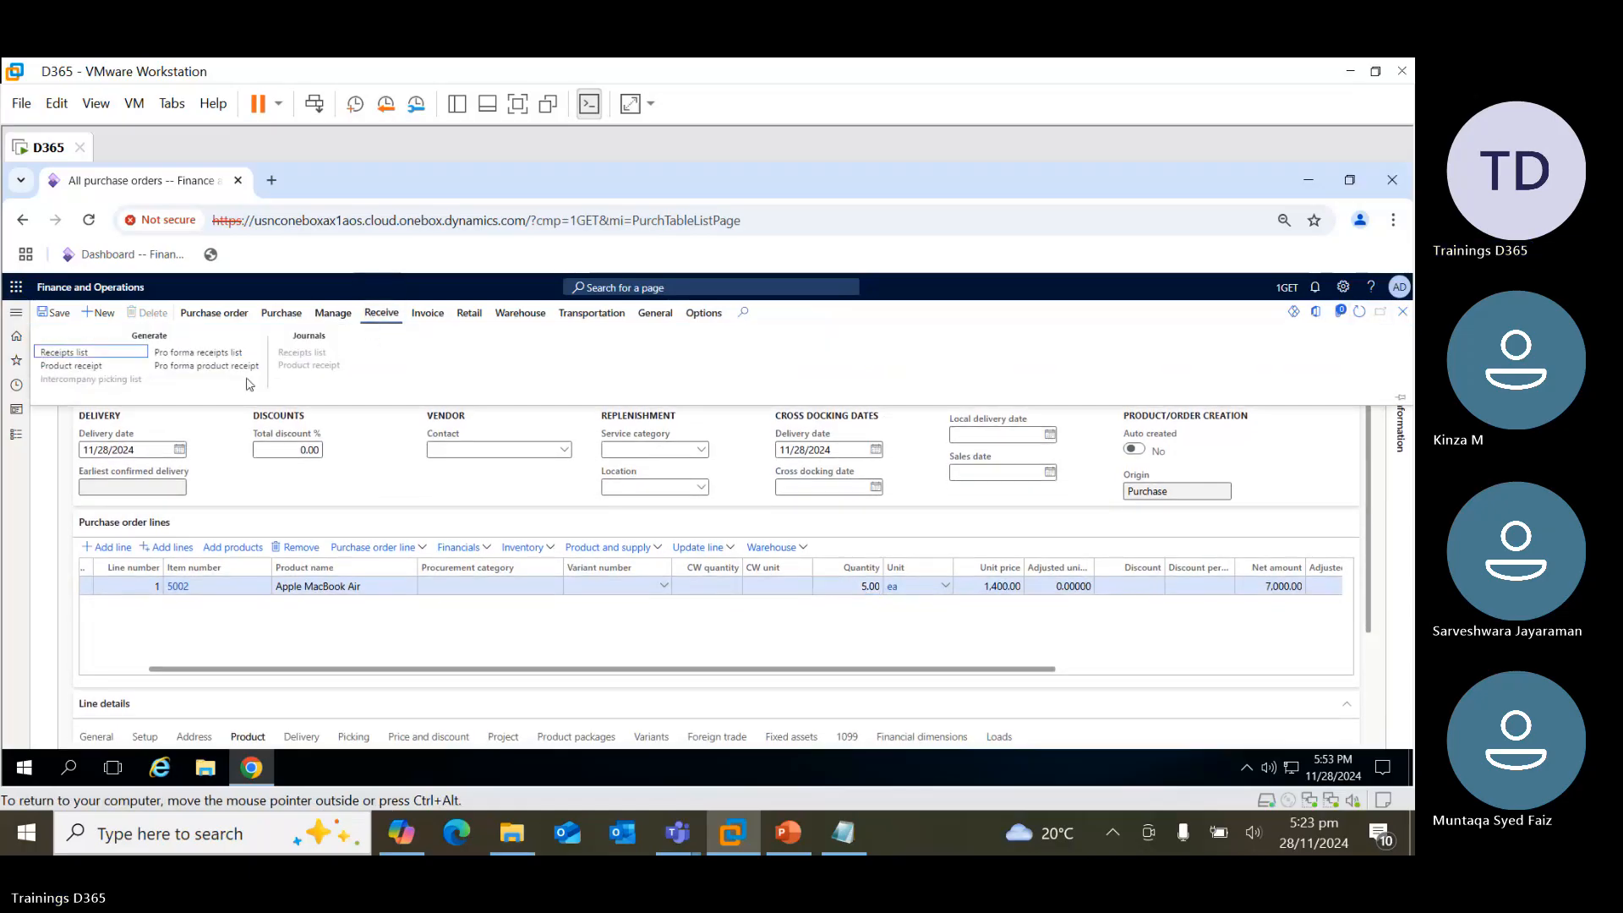
{"action": "left_click", "coordinate": [76, 370]}
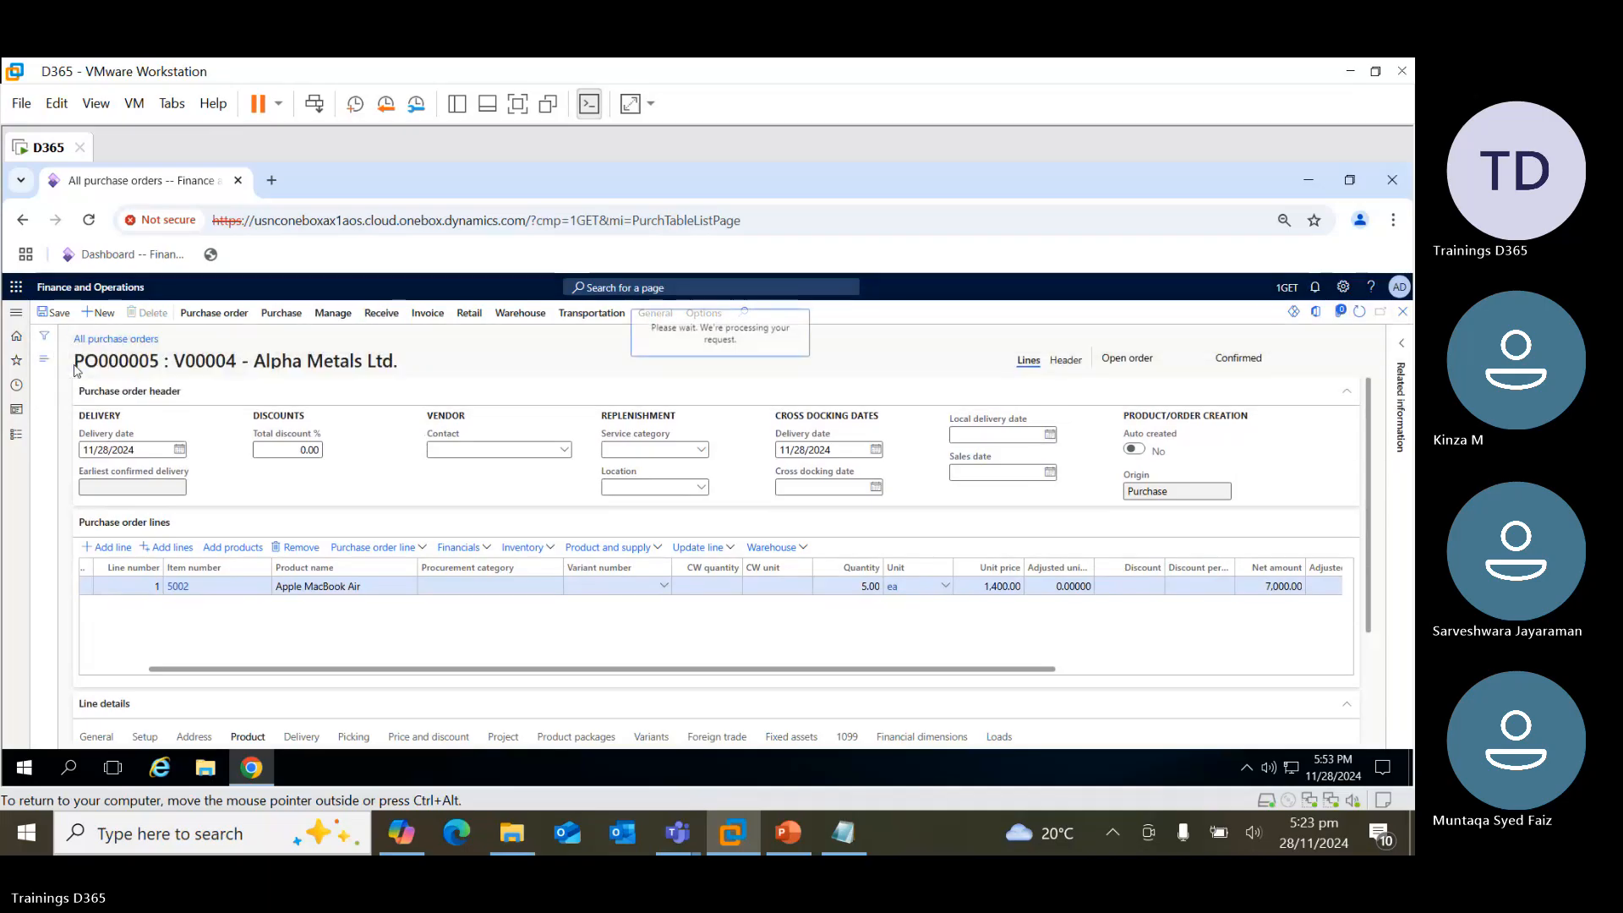
{"action": "type", "text": "PR%"}
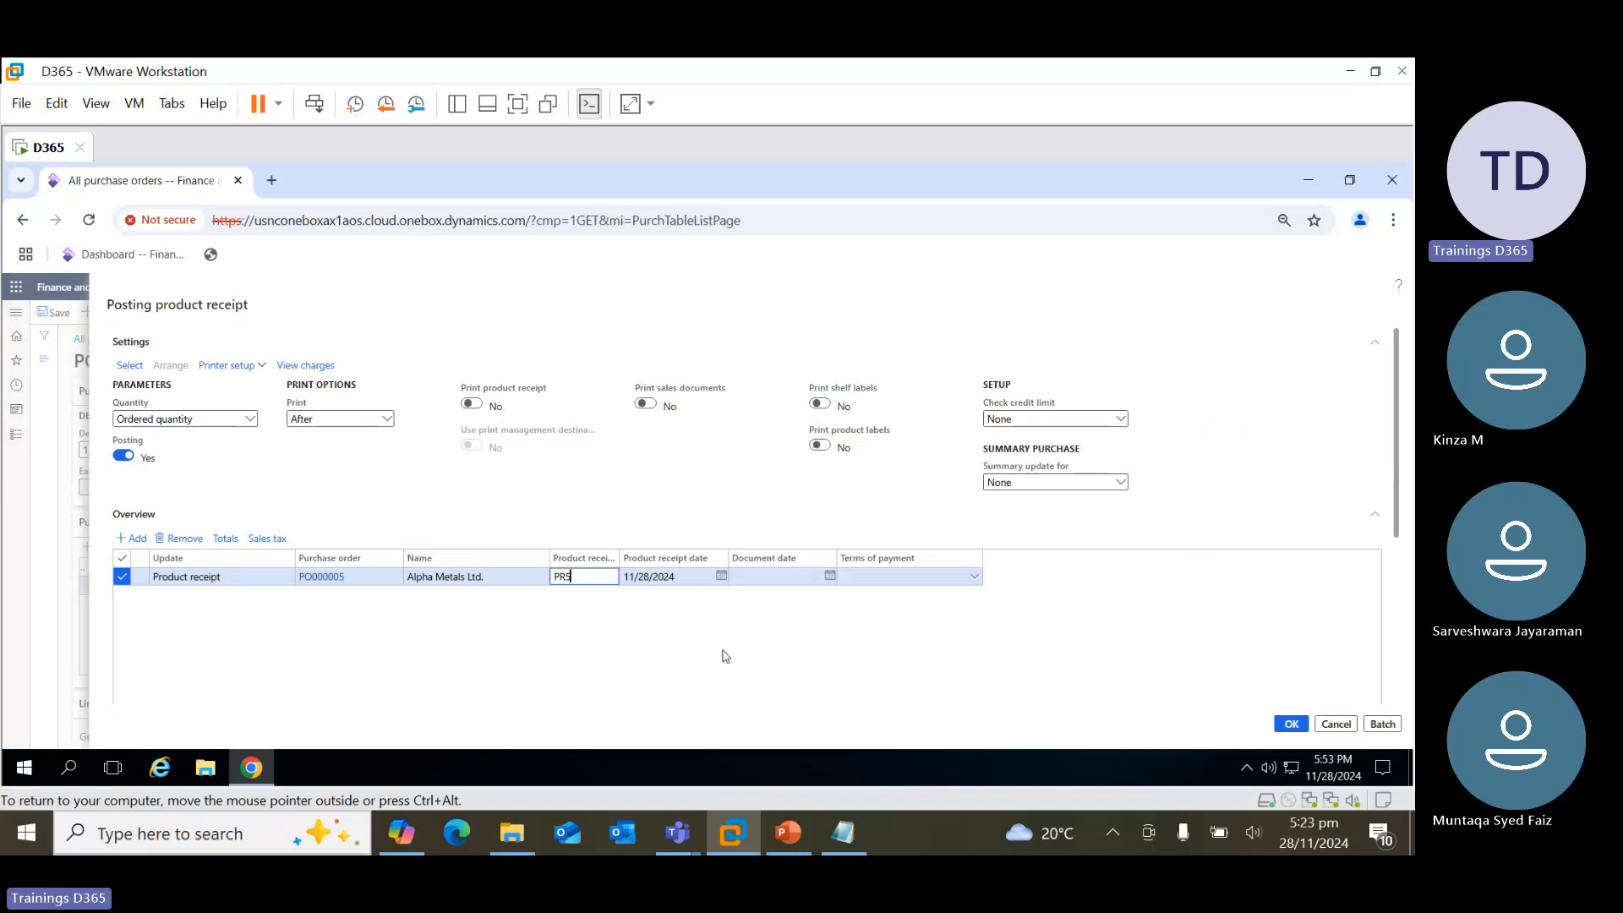
{"action": "left_click", "coordinate": [830, 577]}
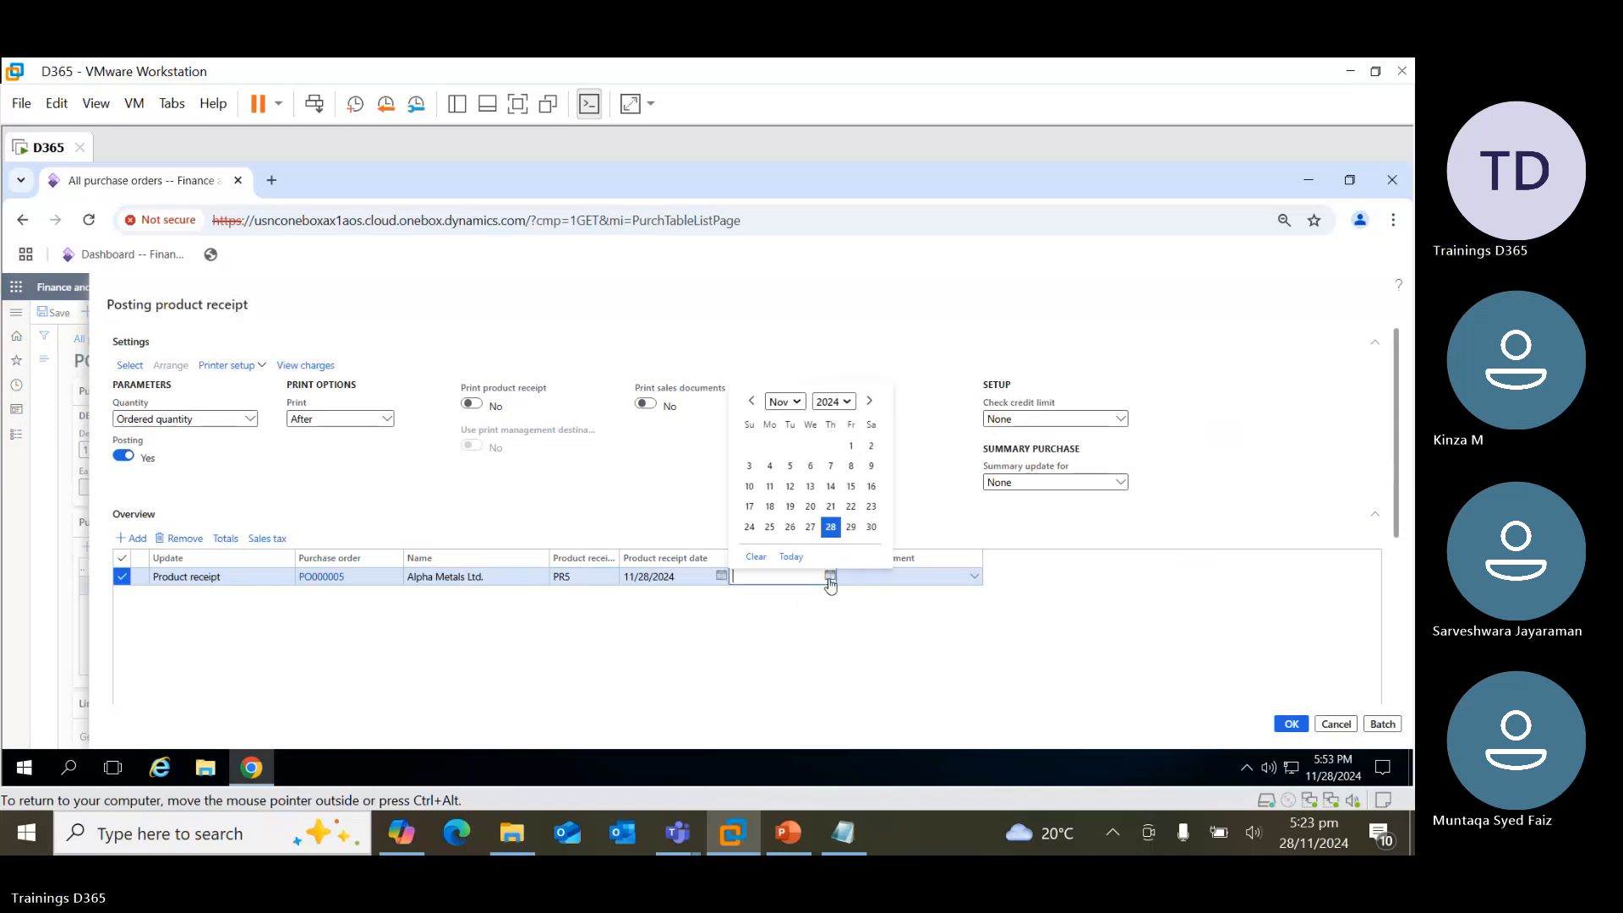
{"action": "left_click", "coordinate": [832, 526]}
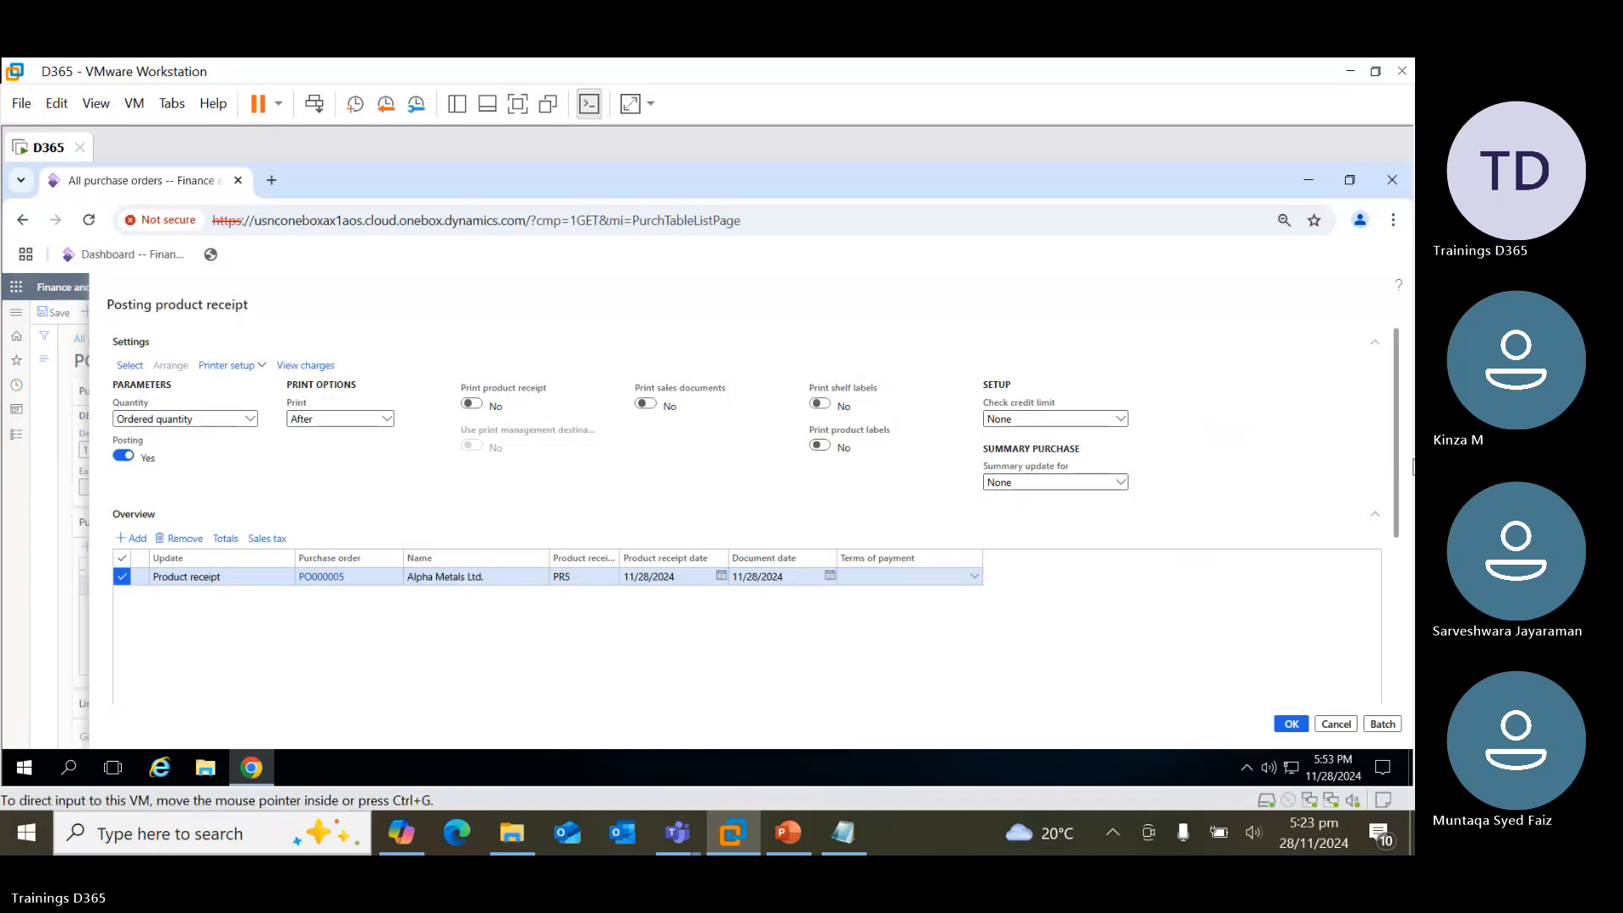
{"action": "left_click_drag", "start_coordinate": [1396, 450], "coordinate": [1387, 589]}
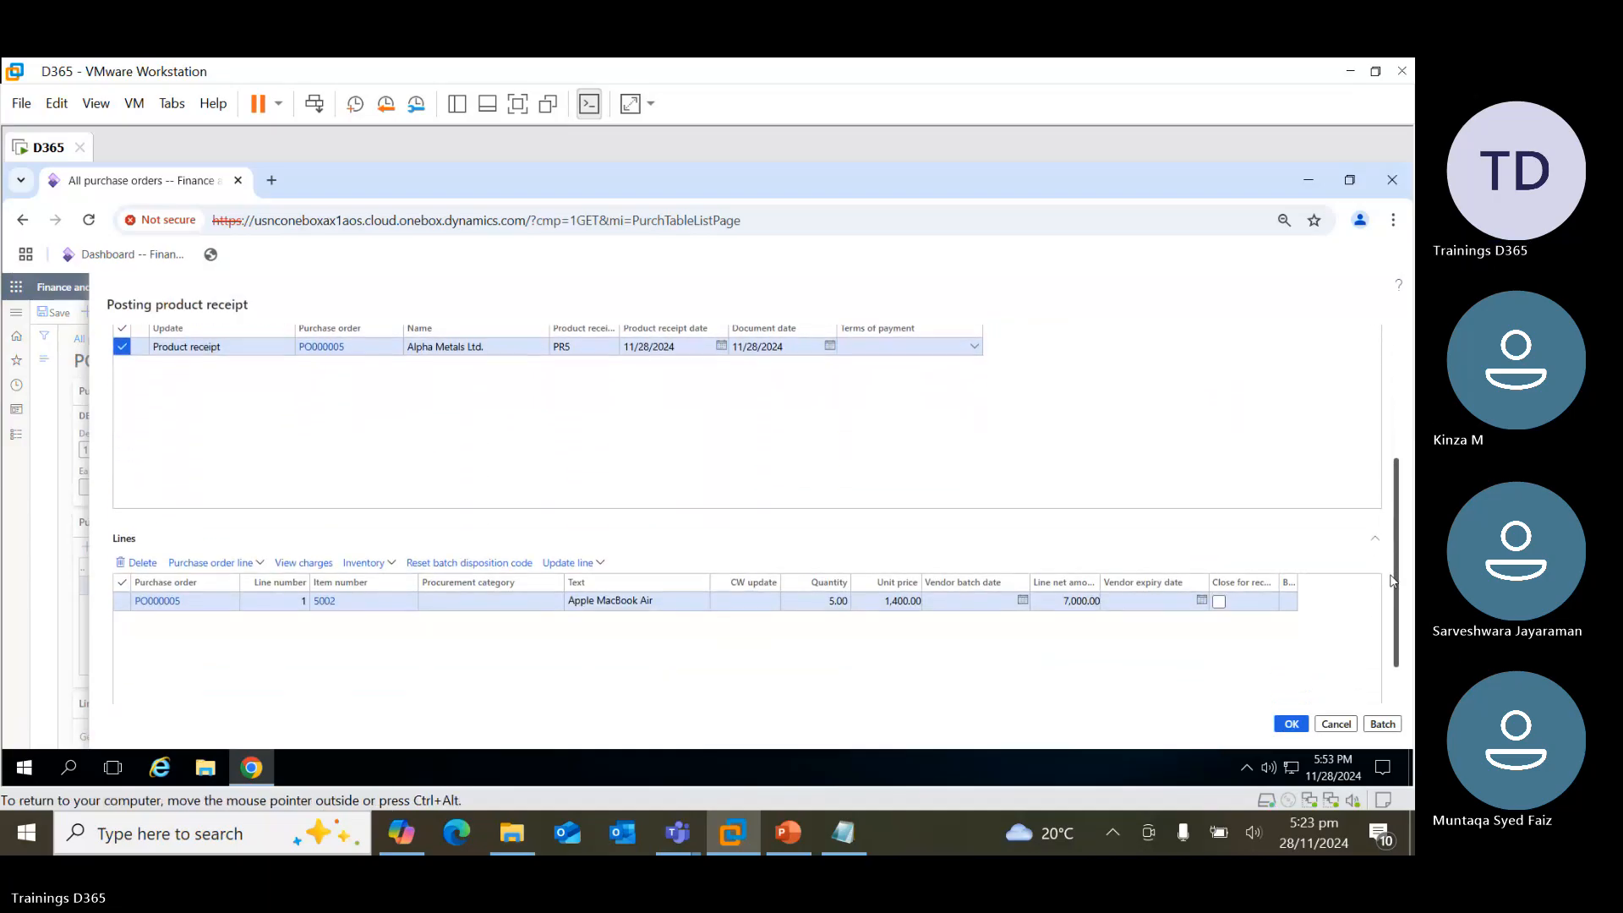
{"action": "left_click", "coordinate": [1292, 725]}
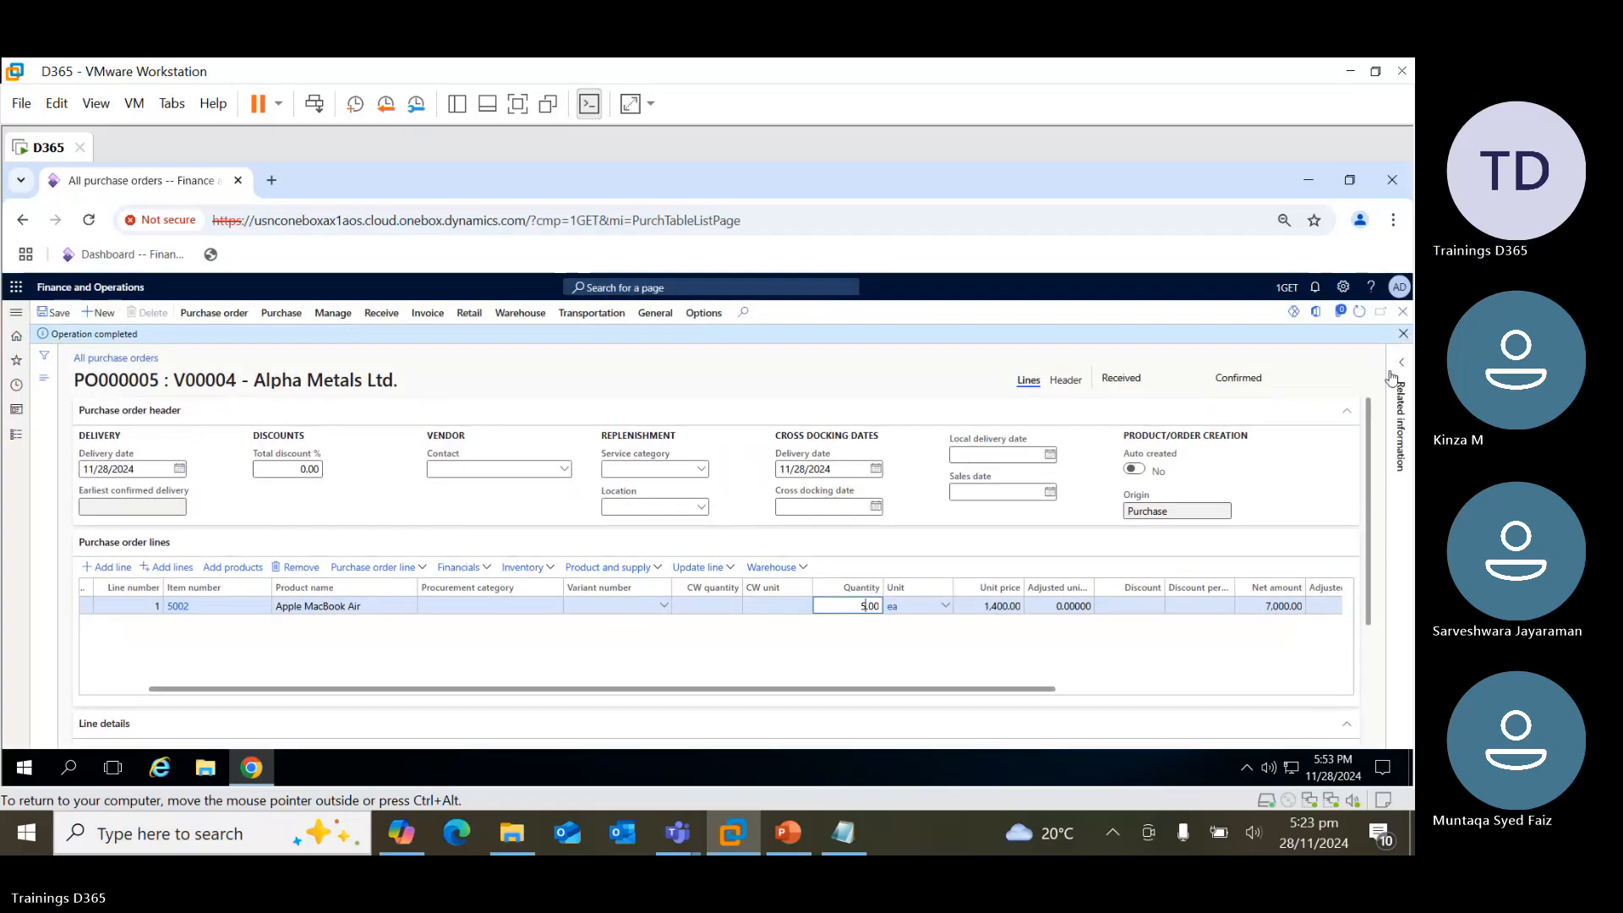
{"action": "left_click", "coordinate": [1404, 333]}
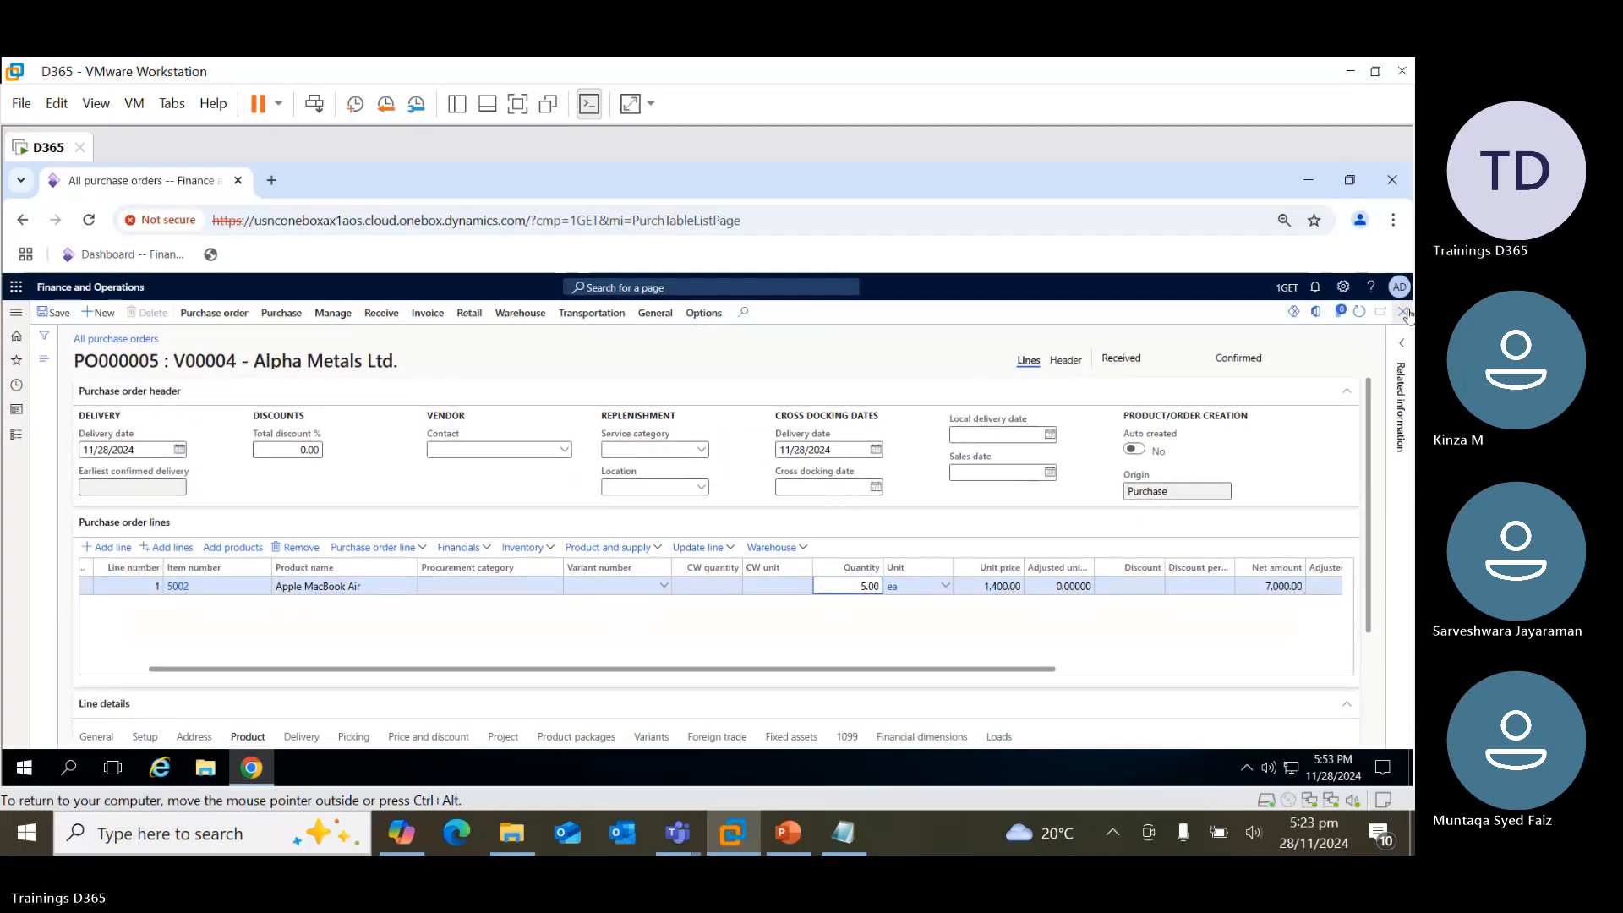
{"action": "left_click", "coordinate": [1404, 312]}
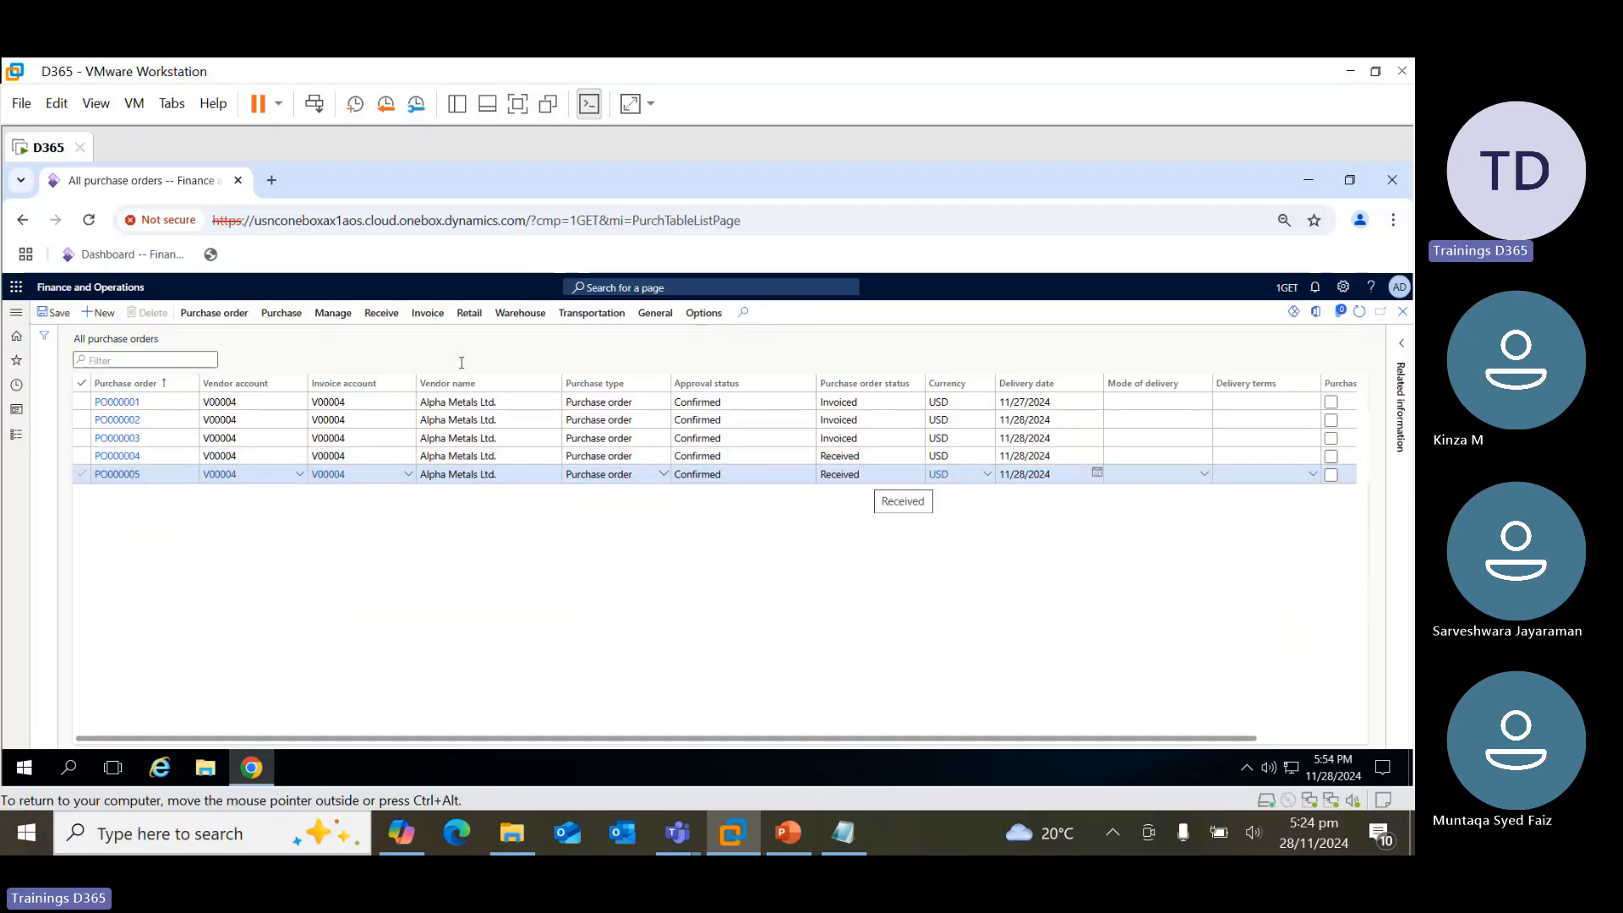
Duplicate the purchase orders browser tab and open the Accounts payable list of pending vendor invoices in it
{"action": "right_click", "coordinate": [200, 181]}
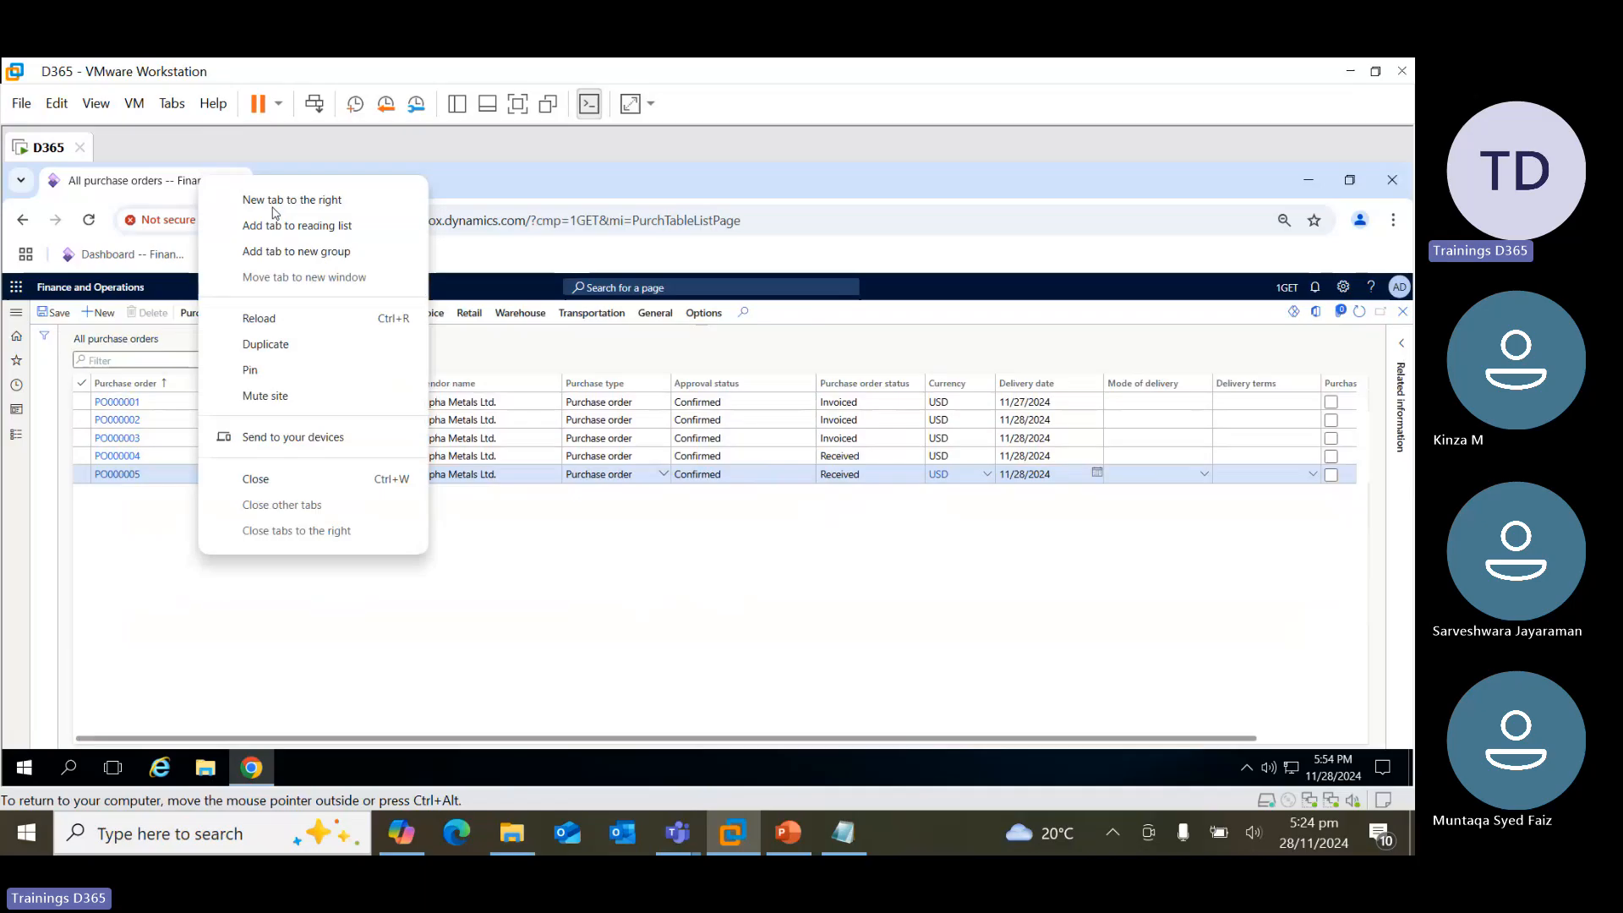
{"action": "left_click", "coordinate": [292, 342]}
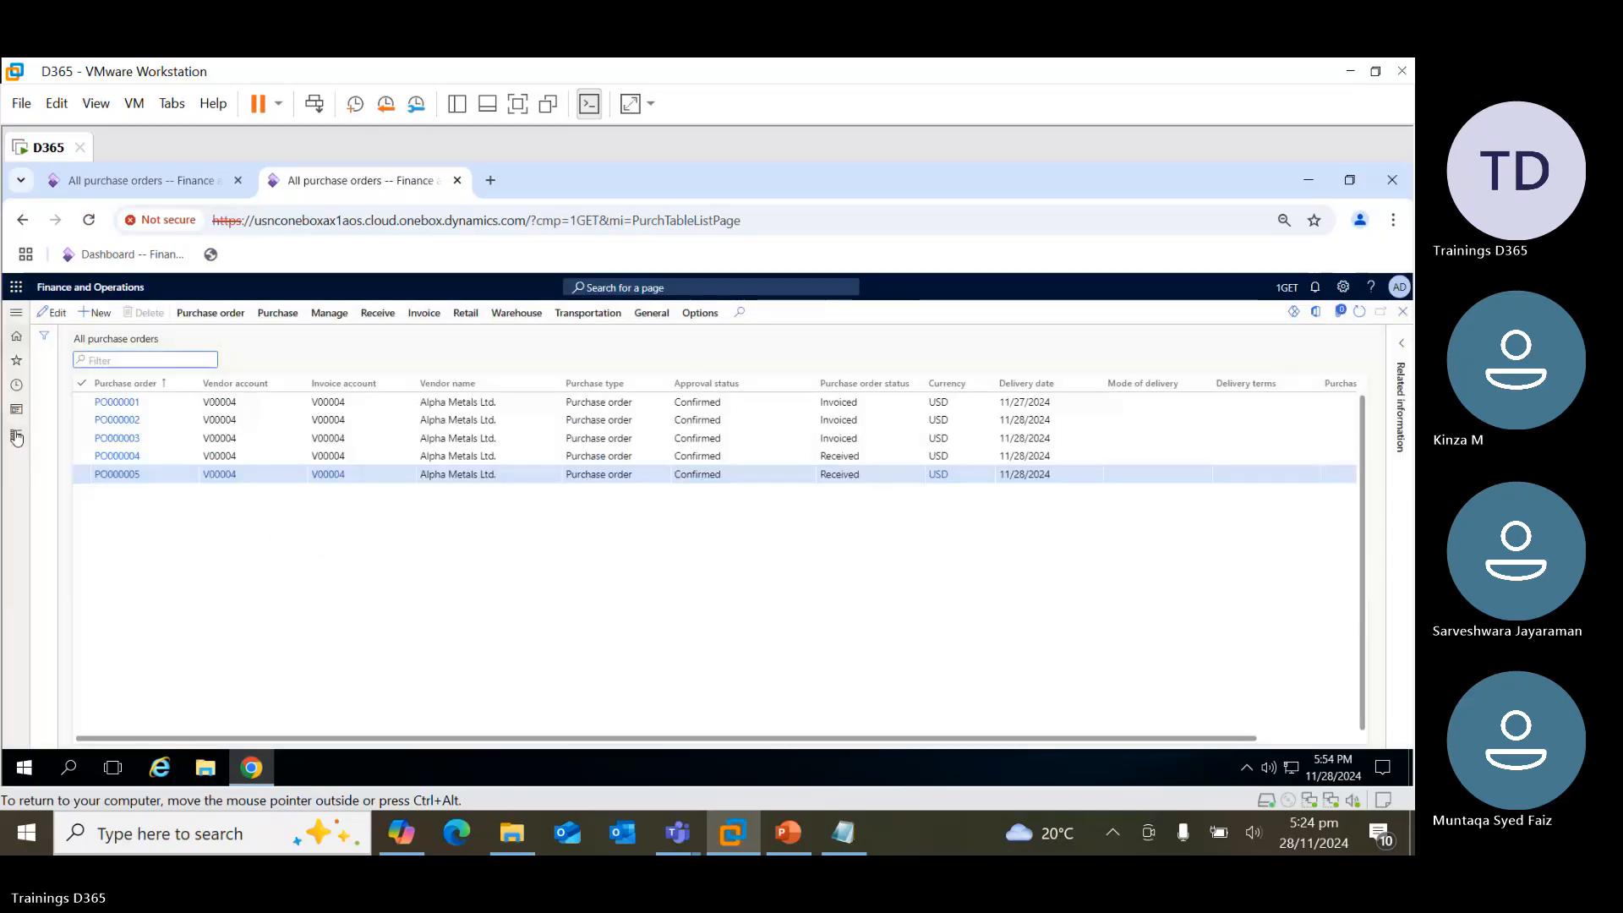
{"action": "left_click", "coordinate": [16, 437]}
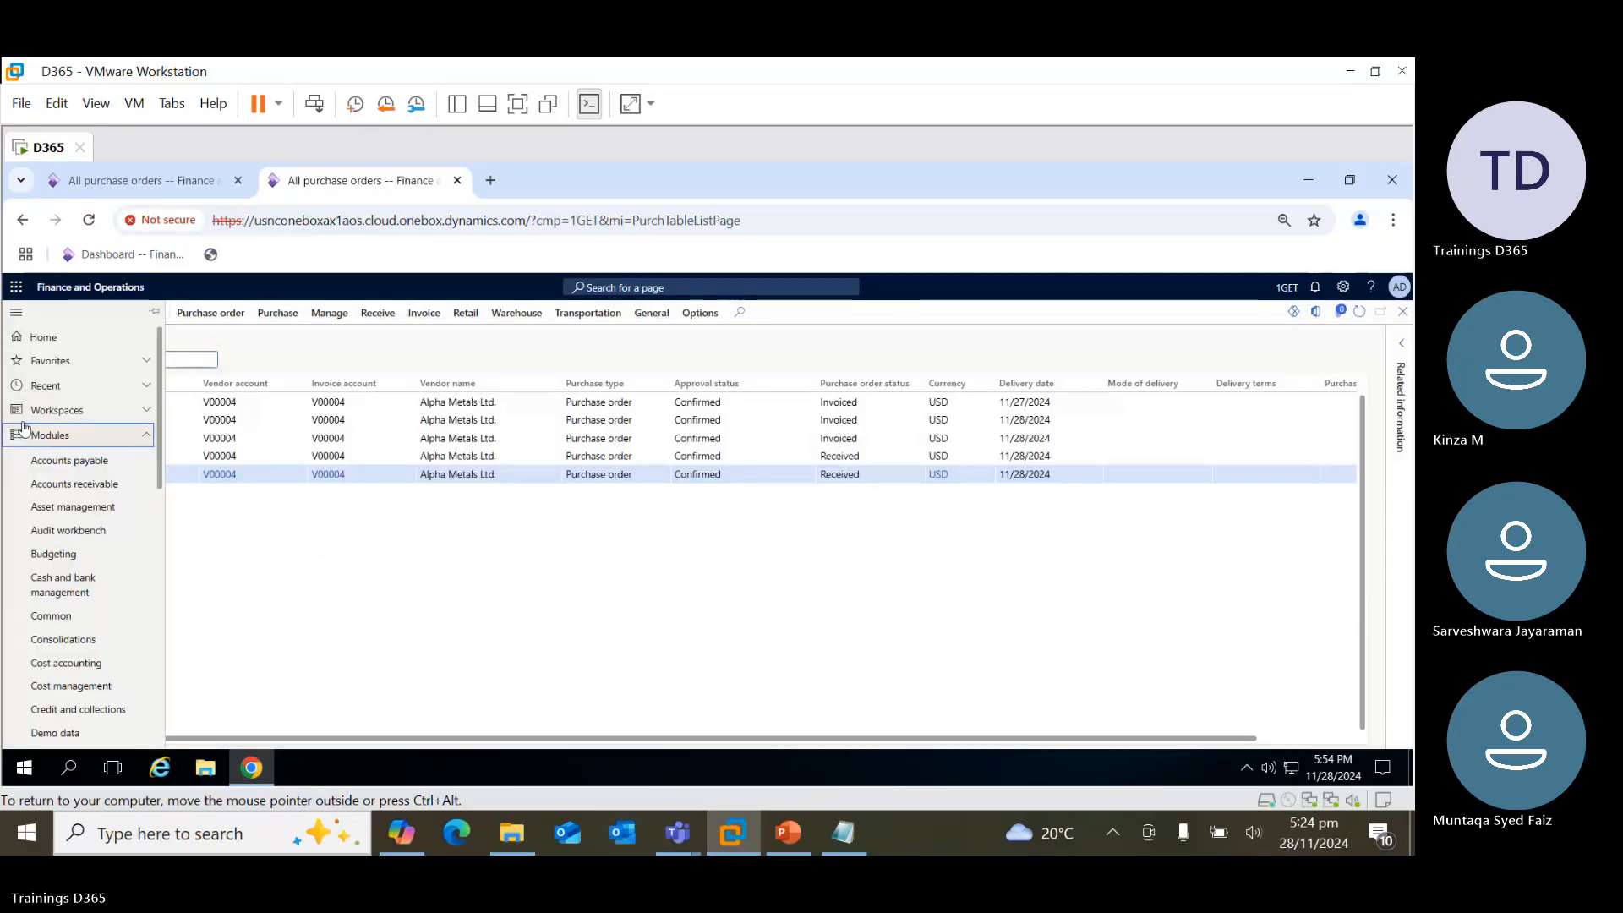
{"action": "left_click", "coordinate": [94, 467]}
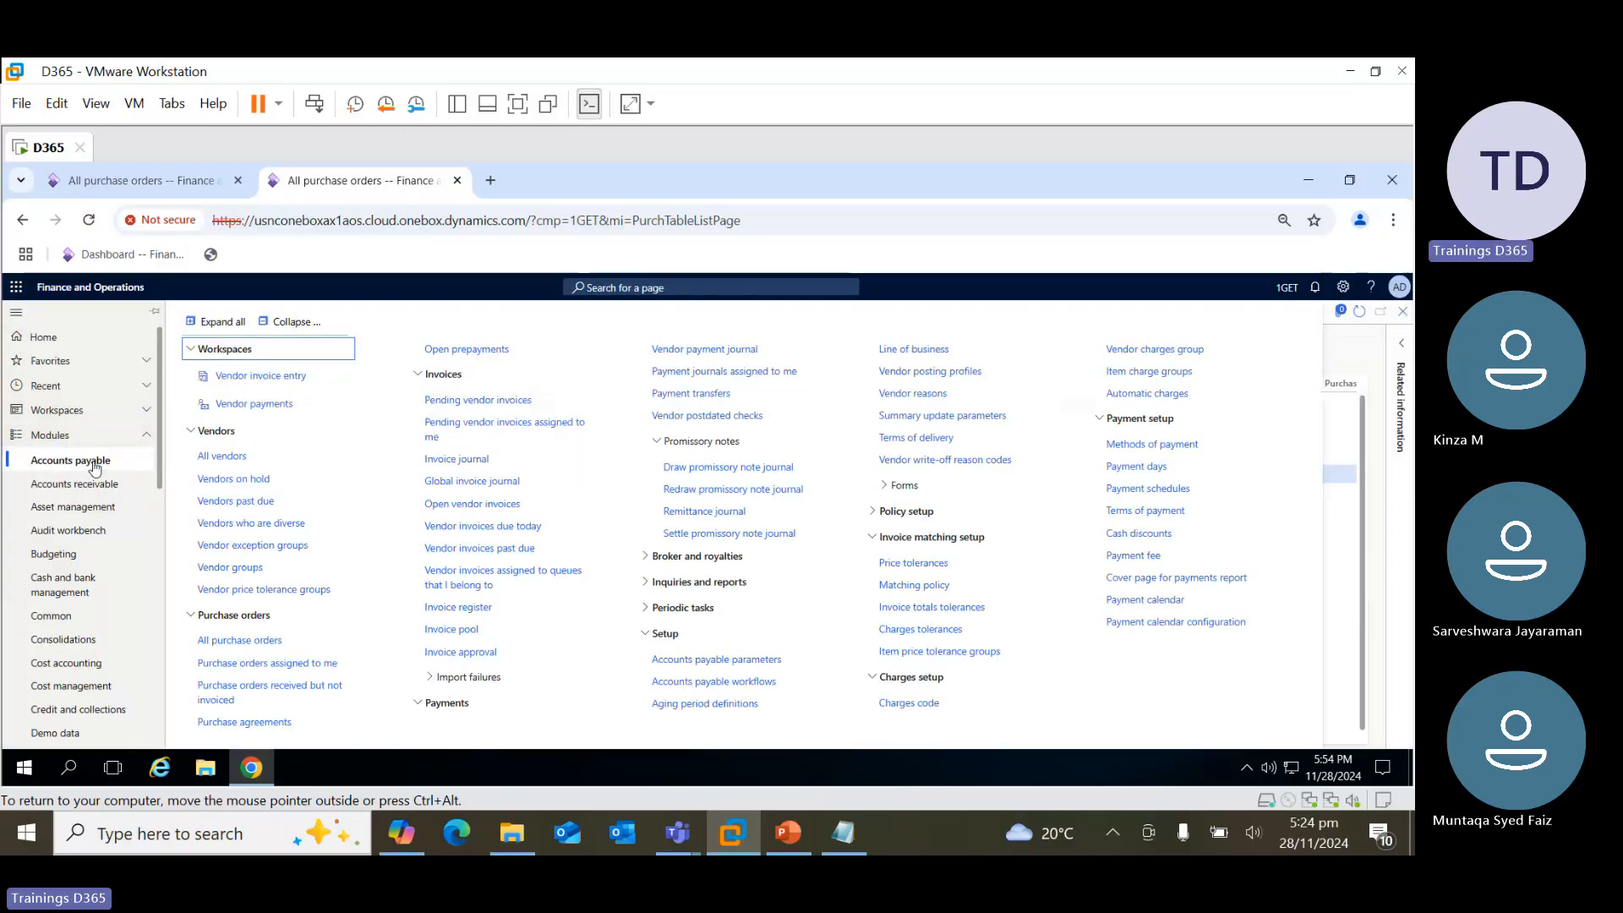
{"action": "left_click", "coordinate": [287, 322]}
{"action": "left_click", "coordinate": [191, 429]}
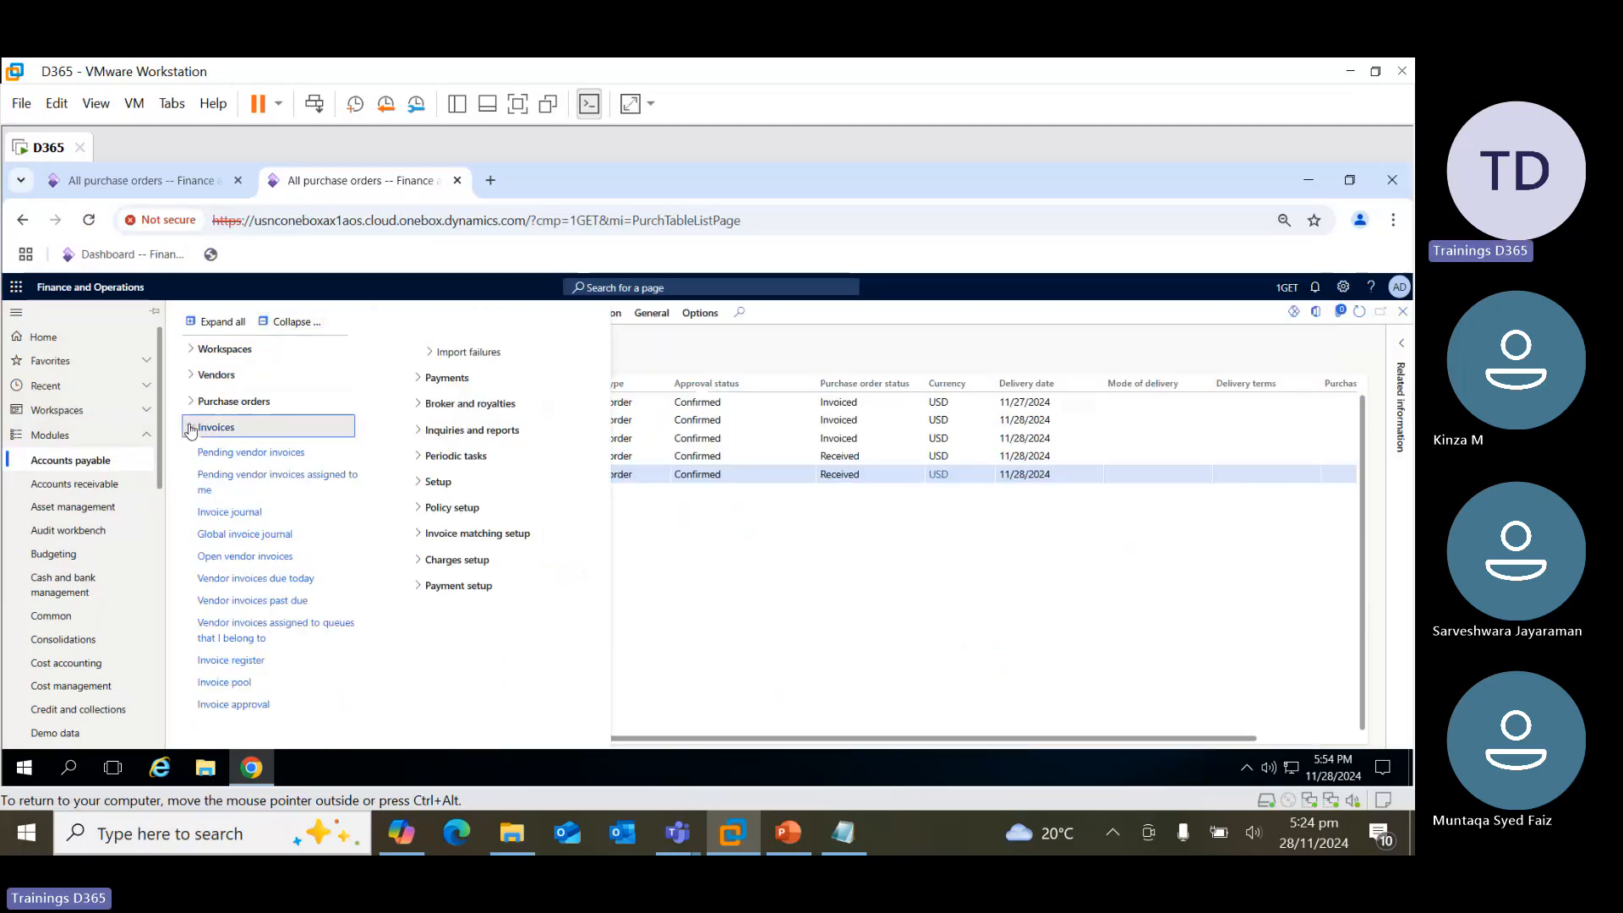
{"action": "left_click", "coordinate": [244, 454]}
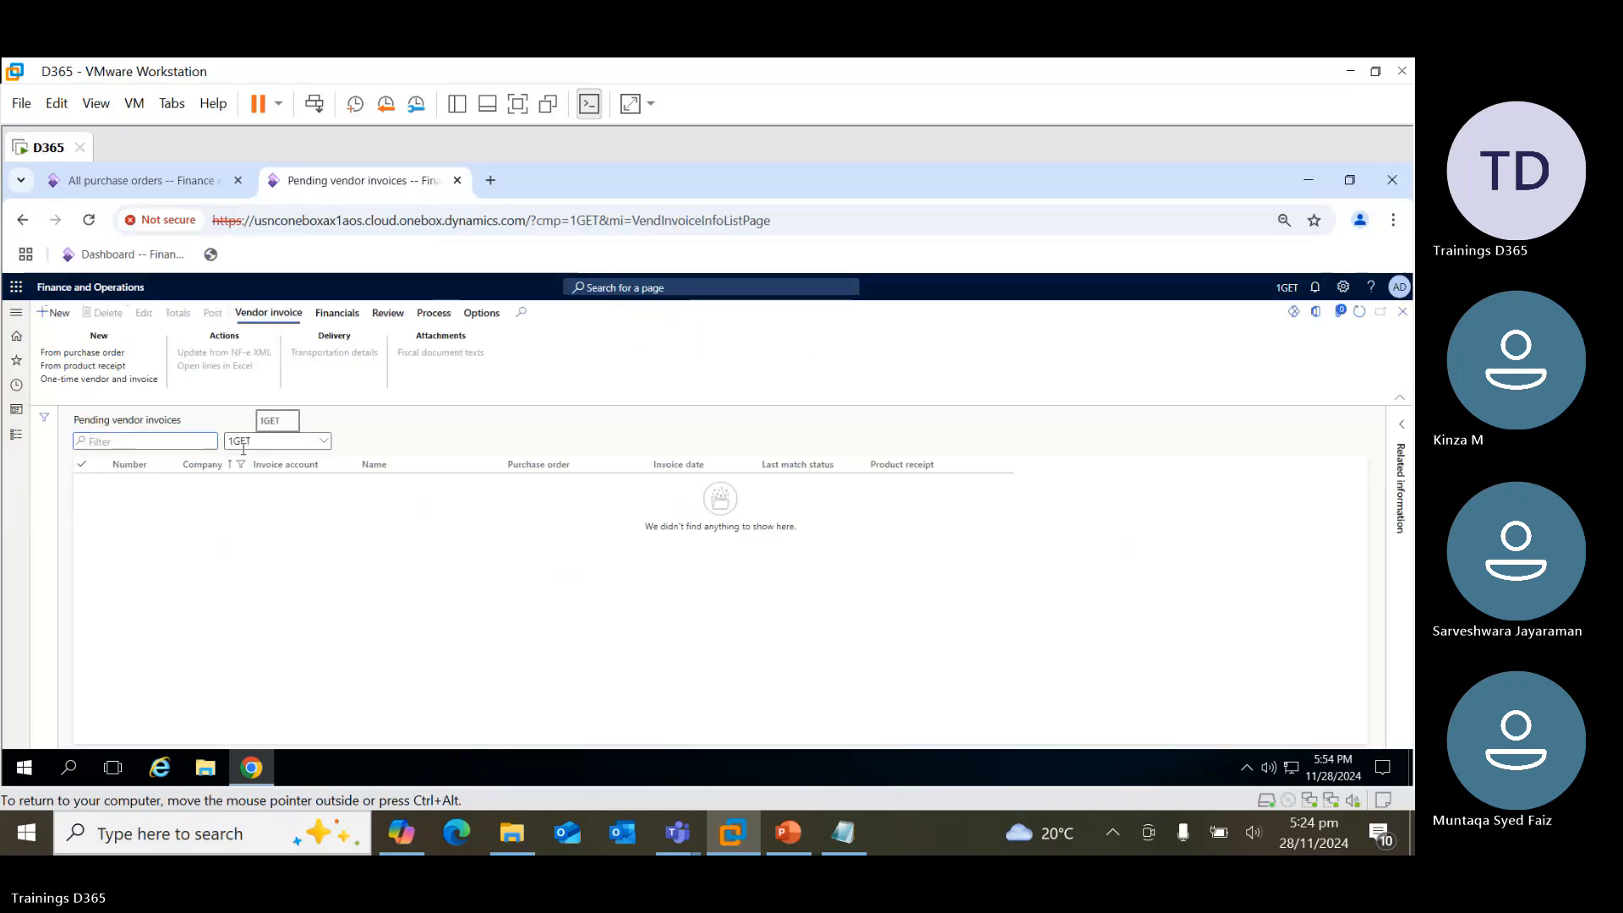
Switch to Notepad and add "Invoice > Pending Vendor Invoices" and "- from Product receipt" to the scenario 3 notes
{"action": "left_click", "coordinate": [844, 832]}
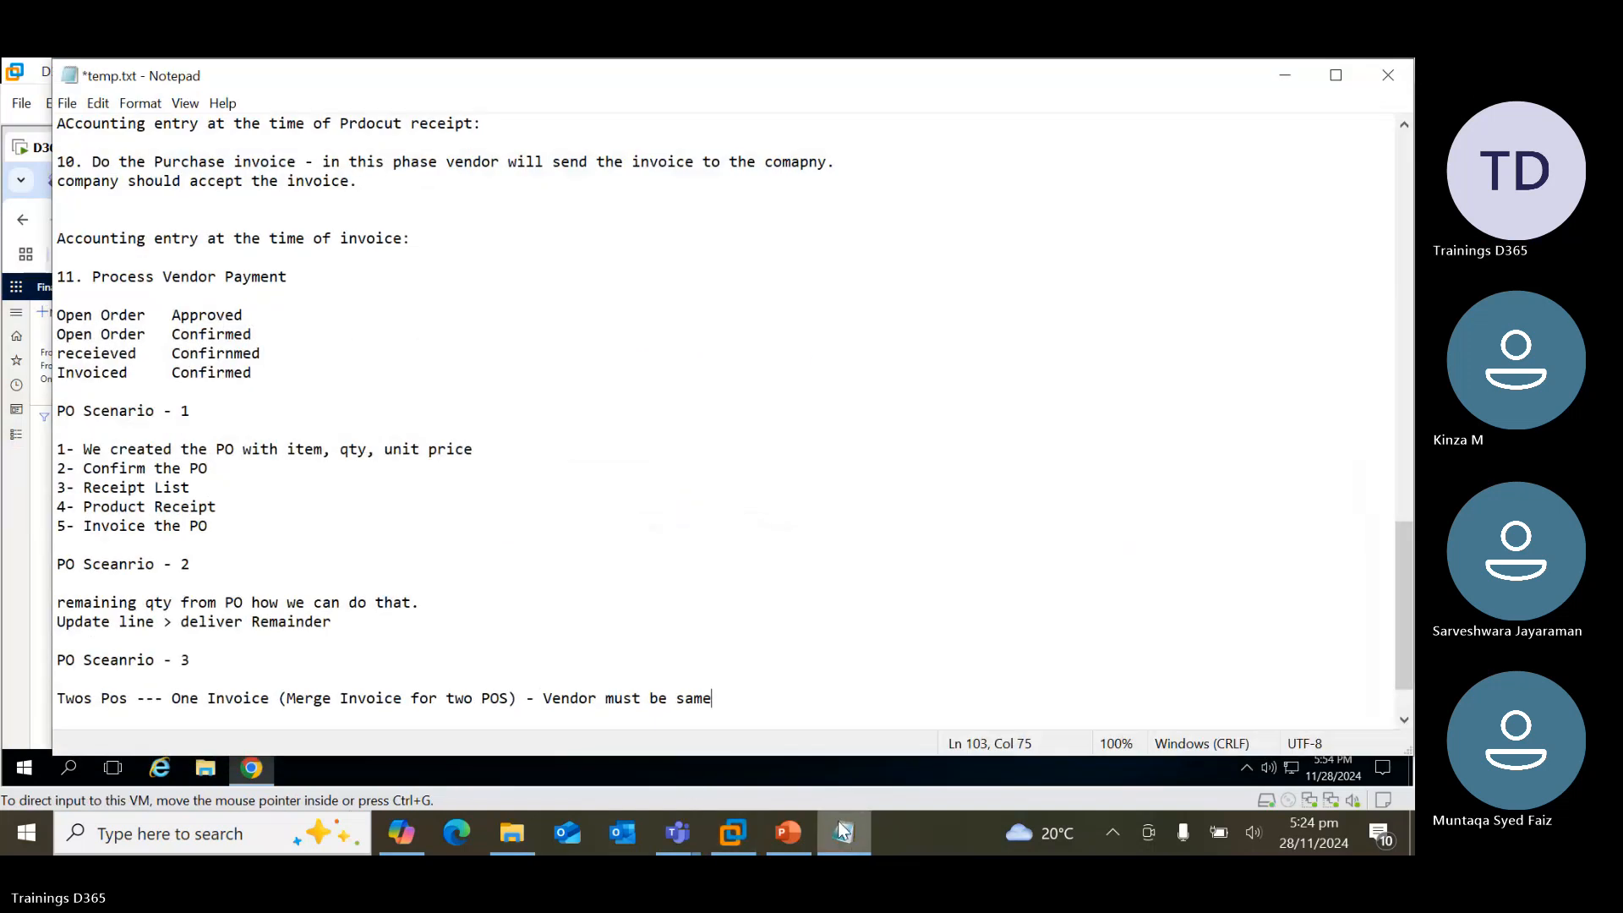
{"action": "scroll", "coordinate": [776, 656], "scroll_direction": "down", "scroll_amount": 2}
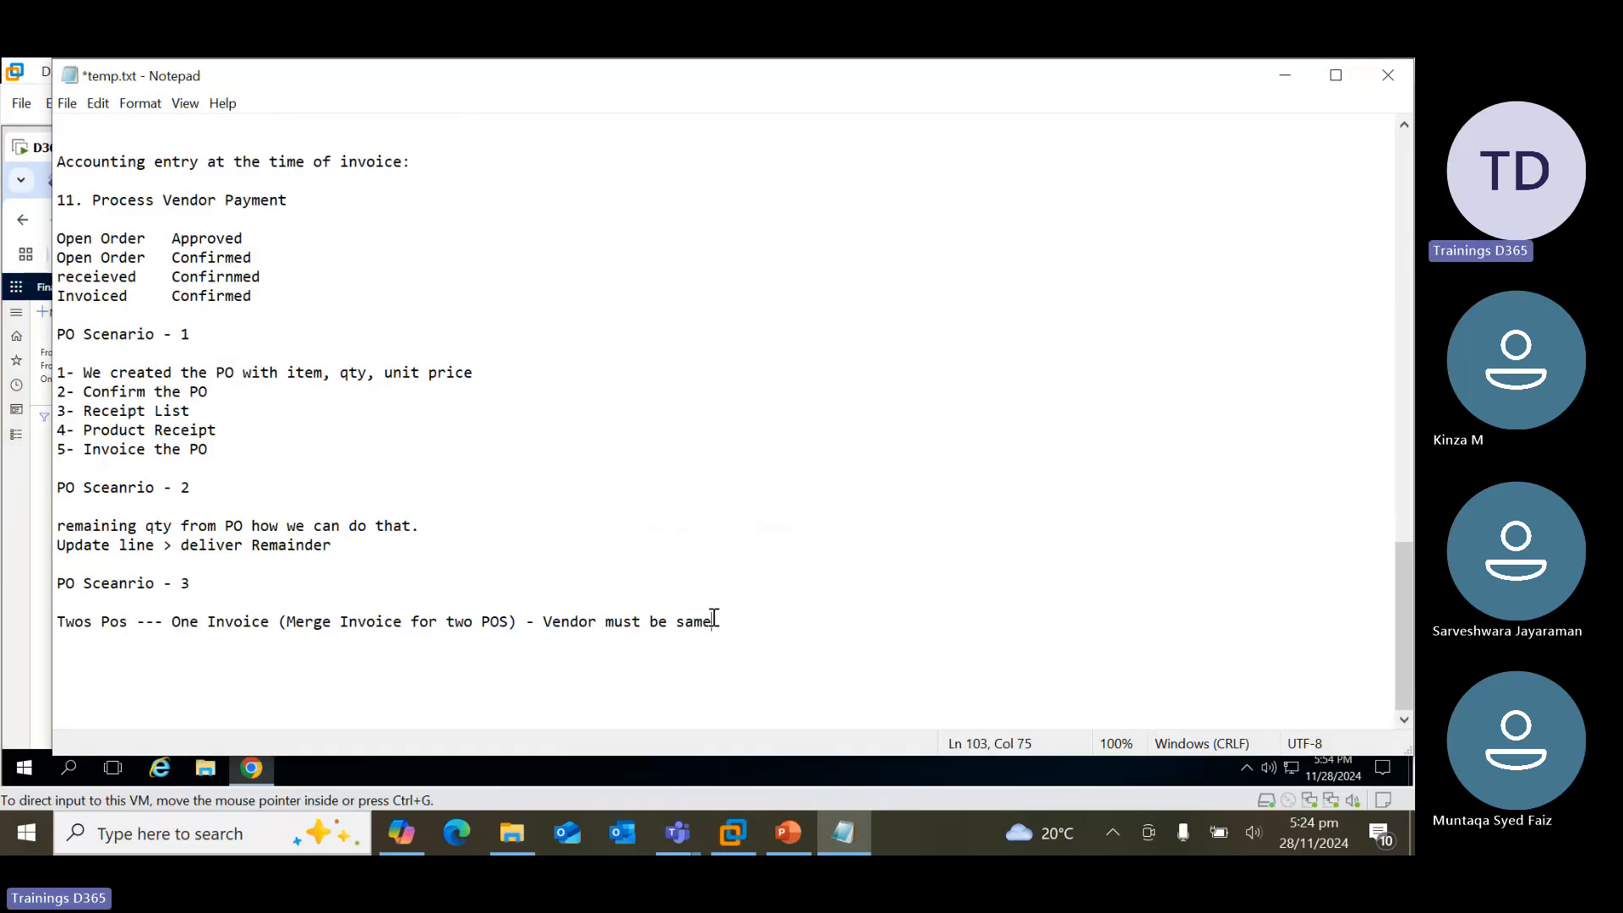
{"action": "type", "text": "In"}
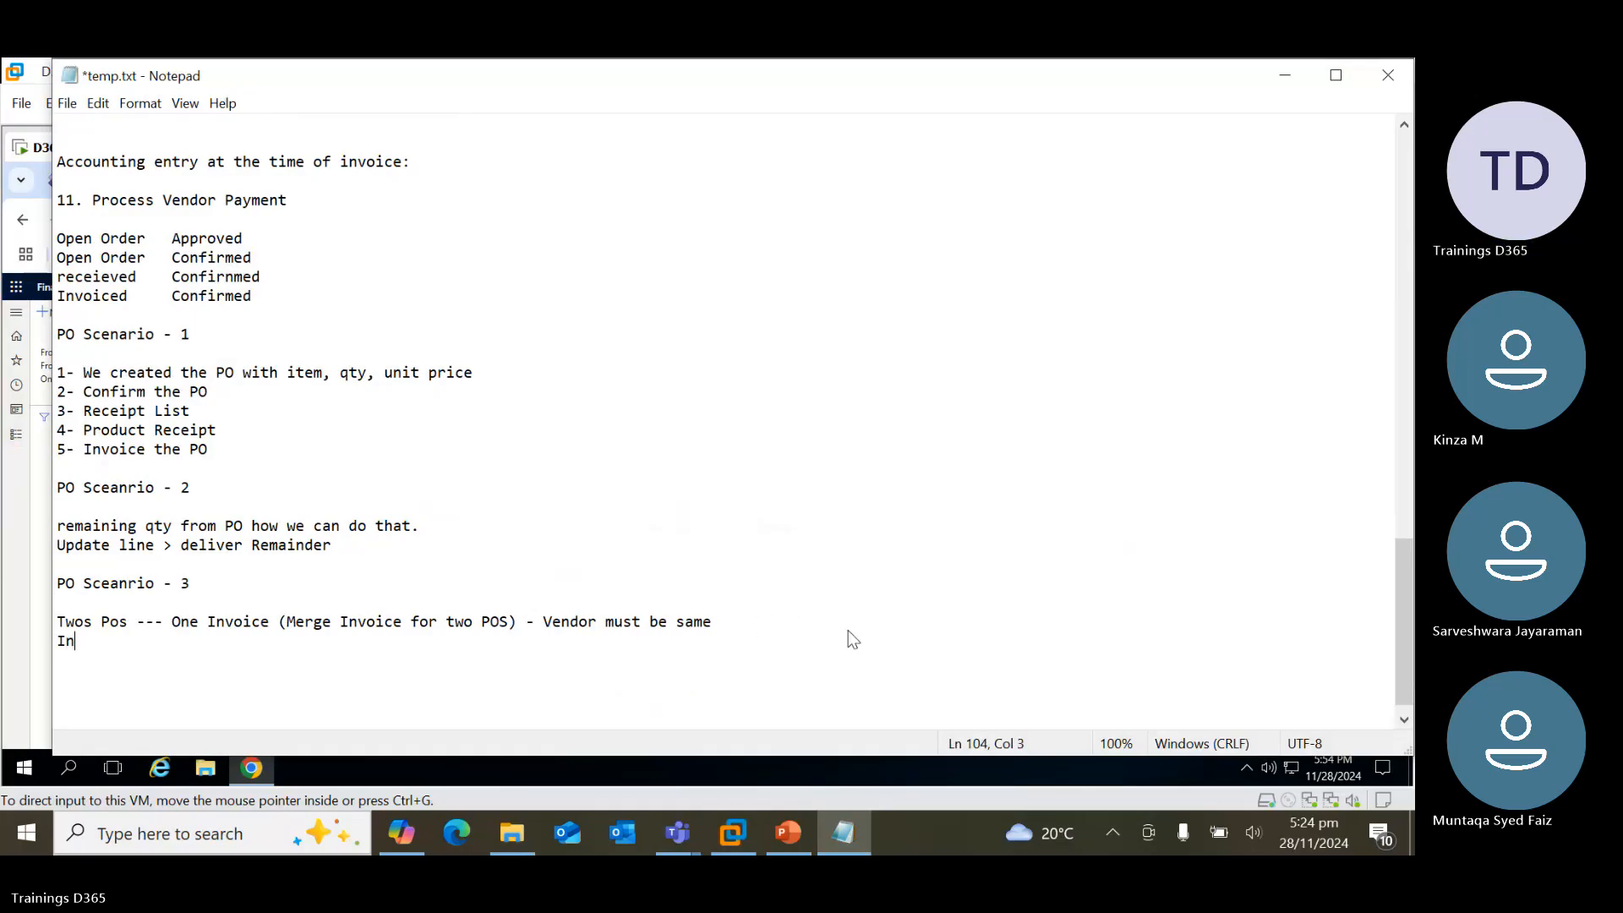
{"action": "type", "text": "voice > Pending "}
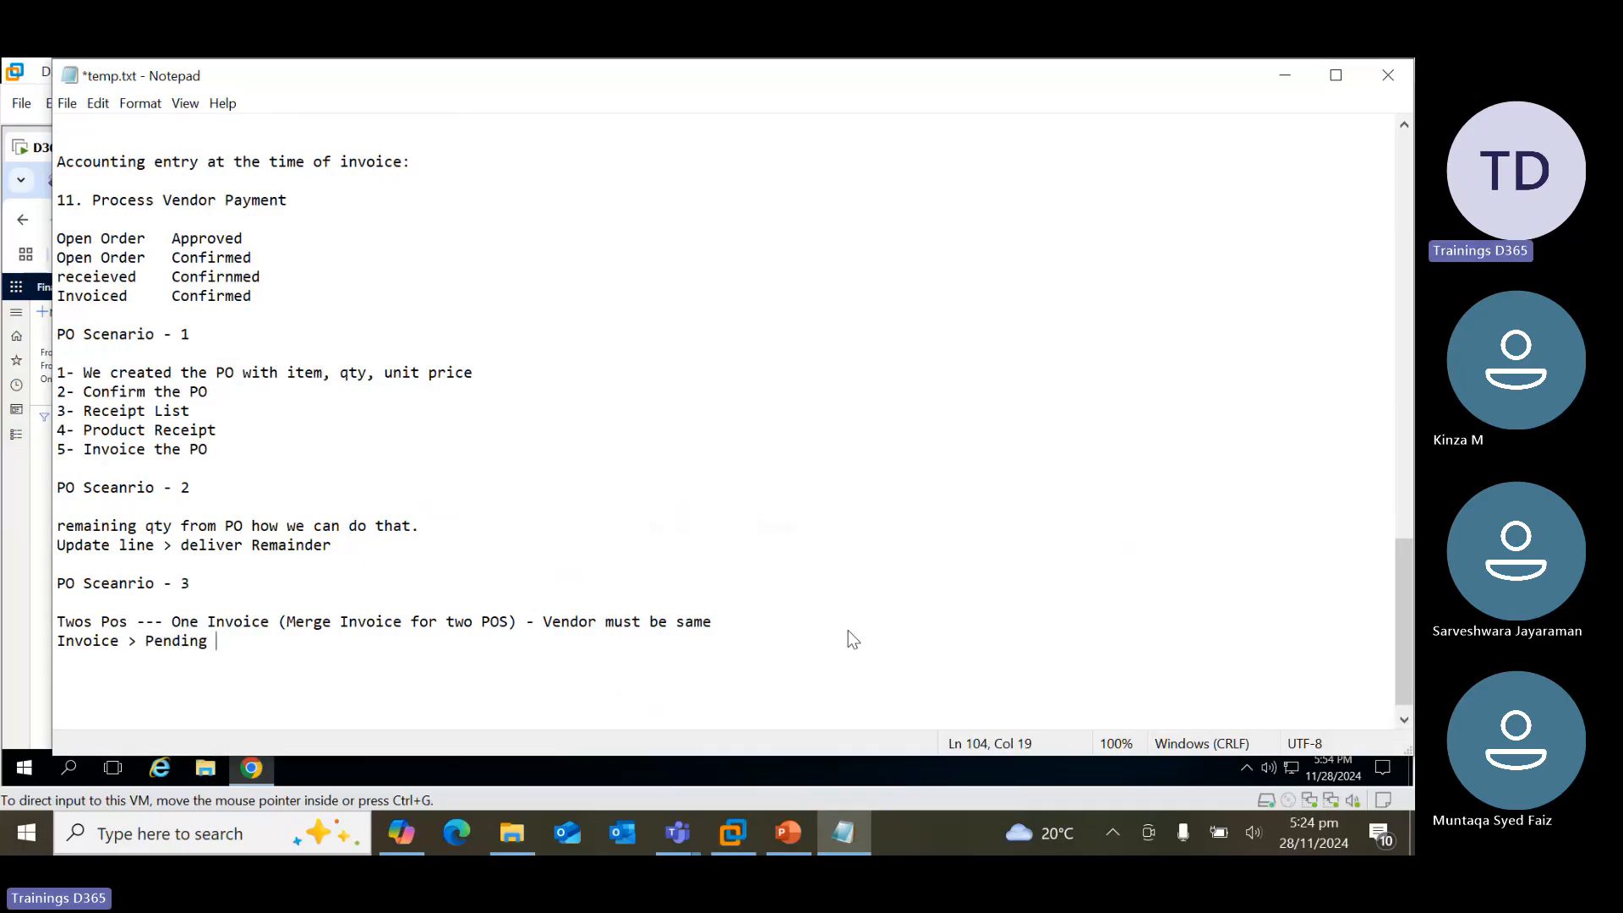
{"action": "type", "text": "Vendor"}
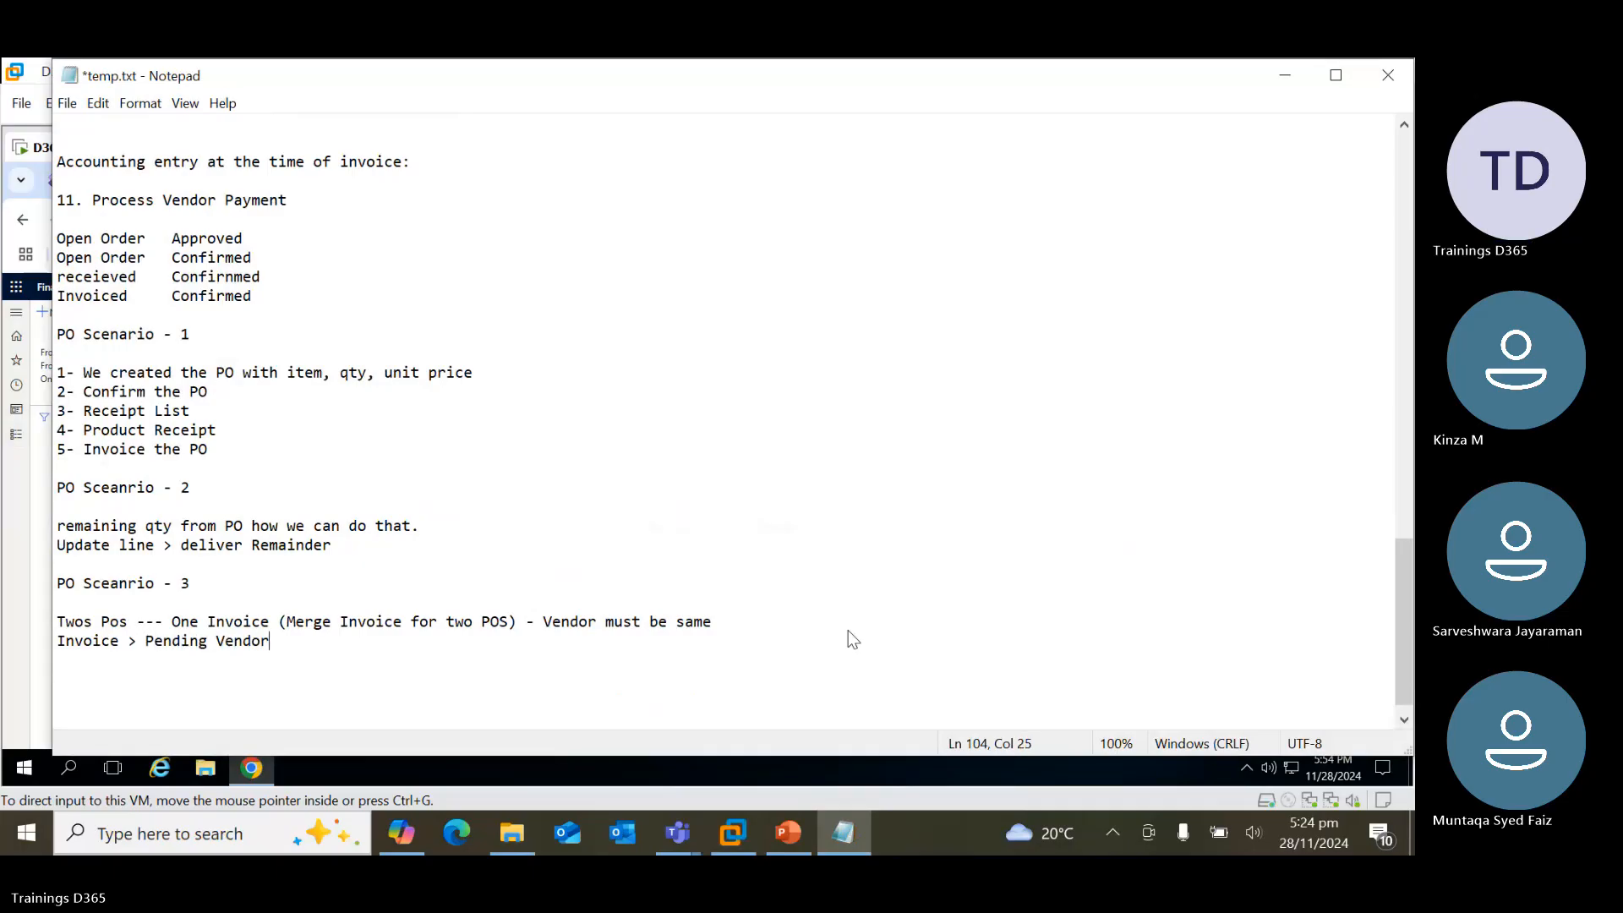
{"action": "type", "text": " Invoices"}
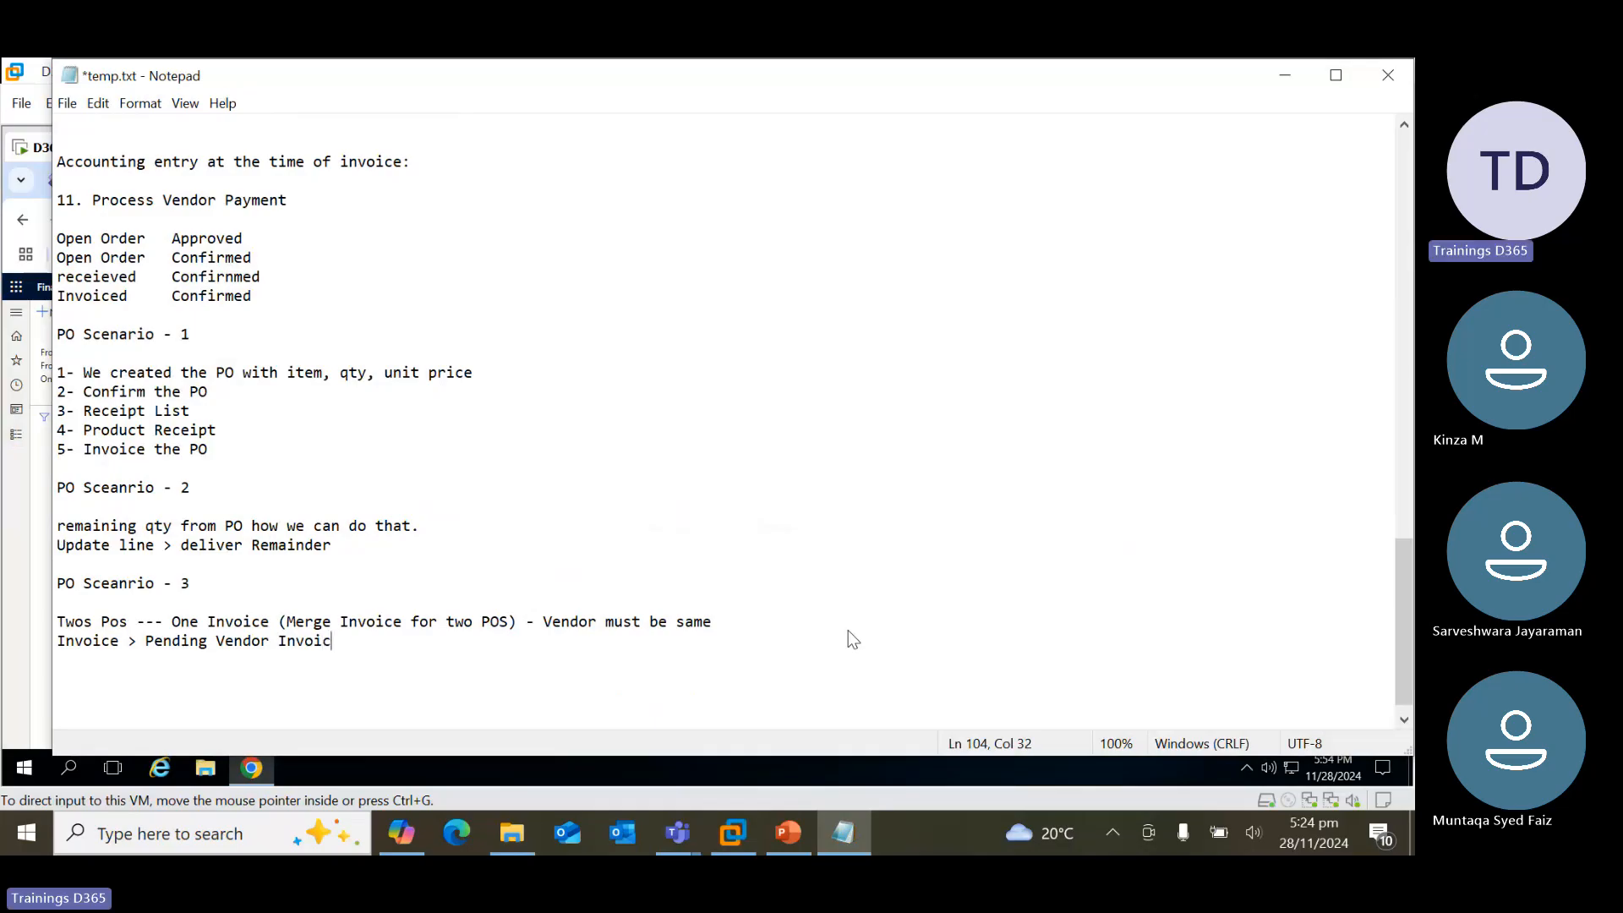
{"action": "key", "text": "Return"}
{"action": "key", "text": "Return"}
{"action": "type", "text": "- fro"}
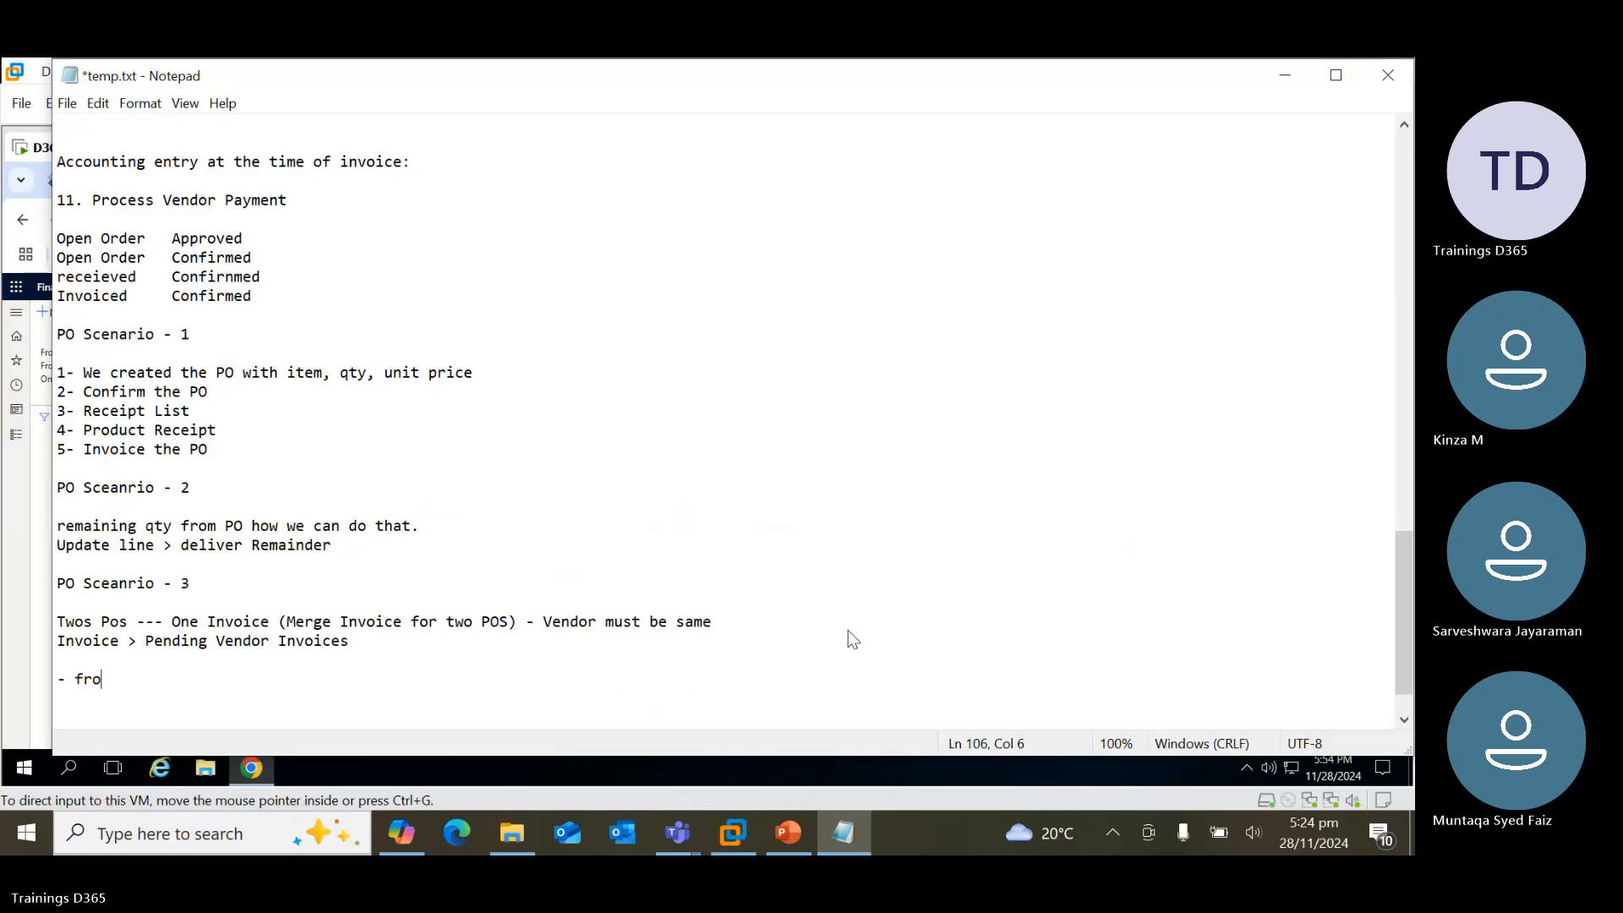
{"action": "type", "text": "m Produ"}
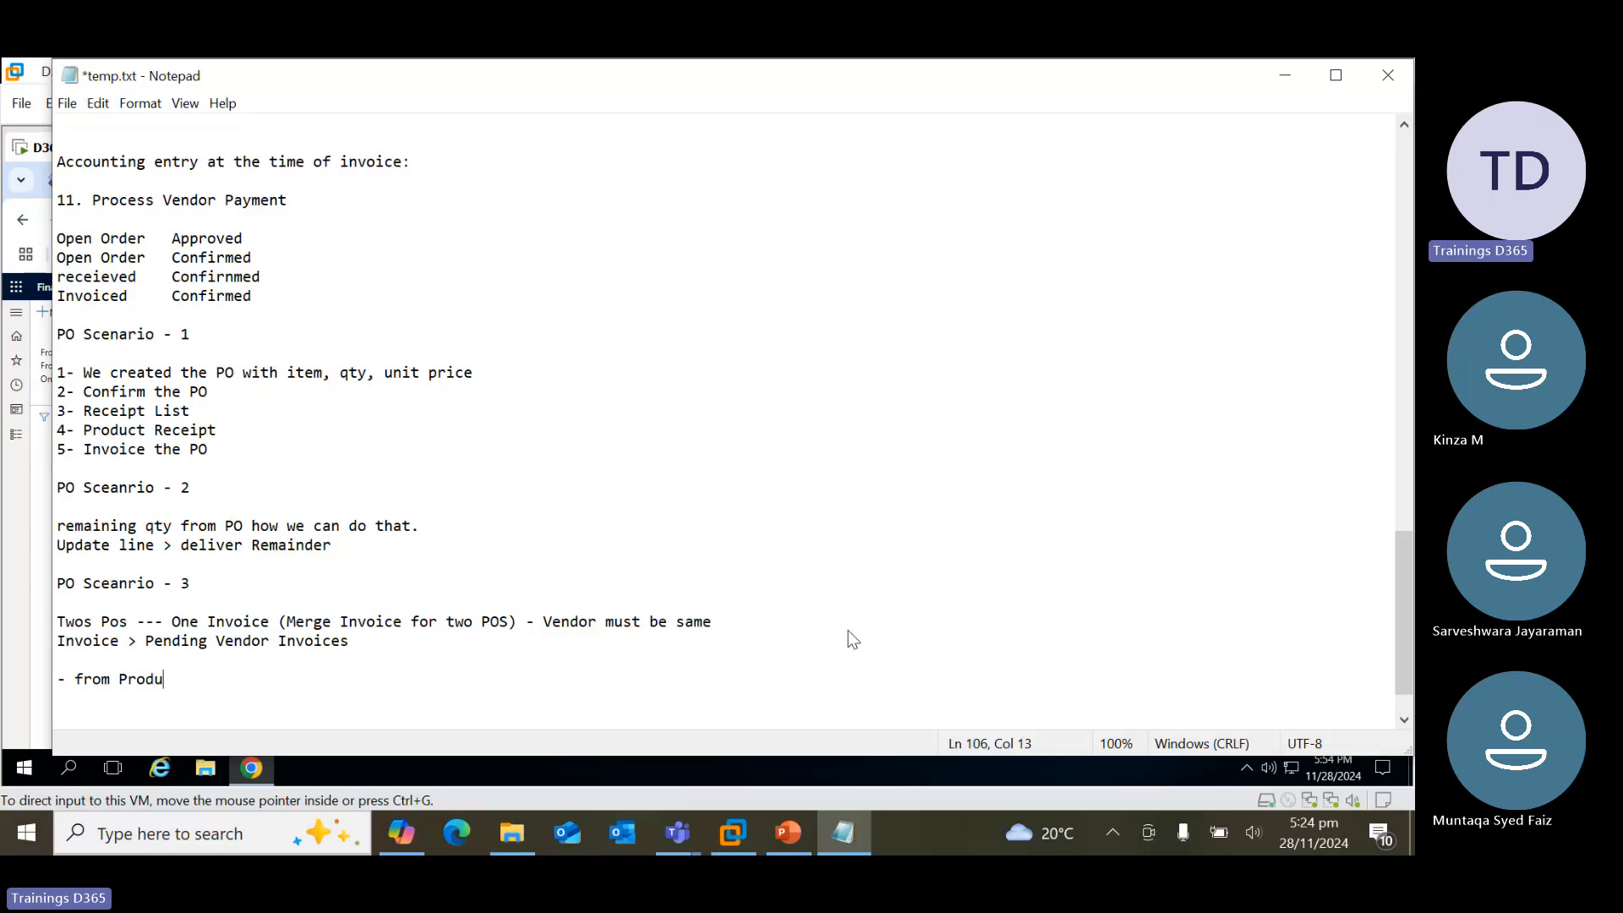
{"action": "type", "text": "ct receipt"}
{"action": "left_click", "coordinate": [1285, 76]}
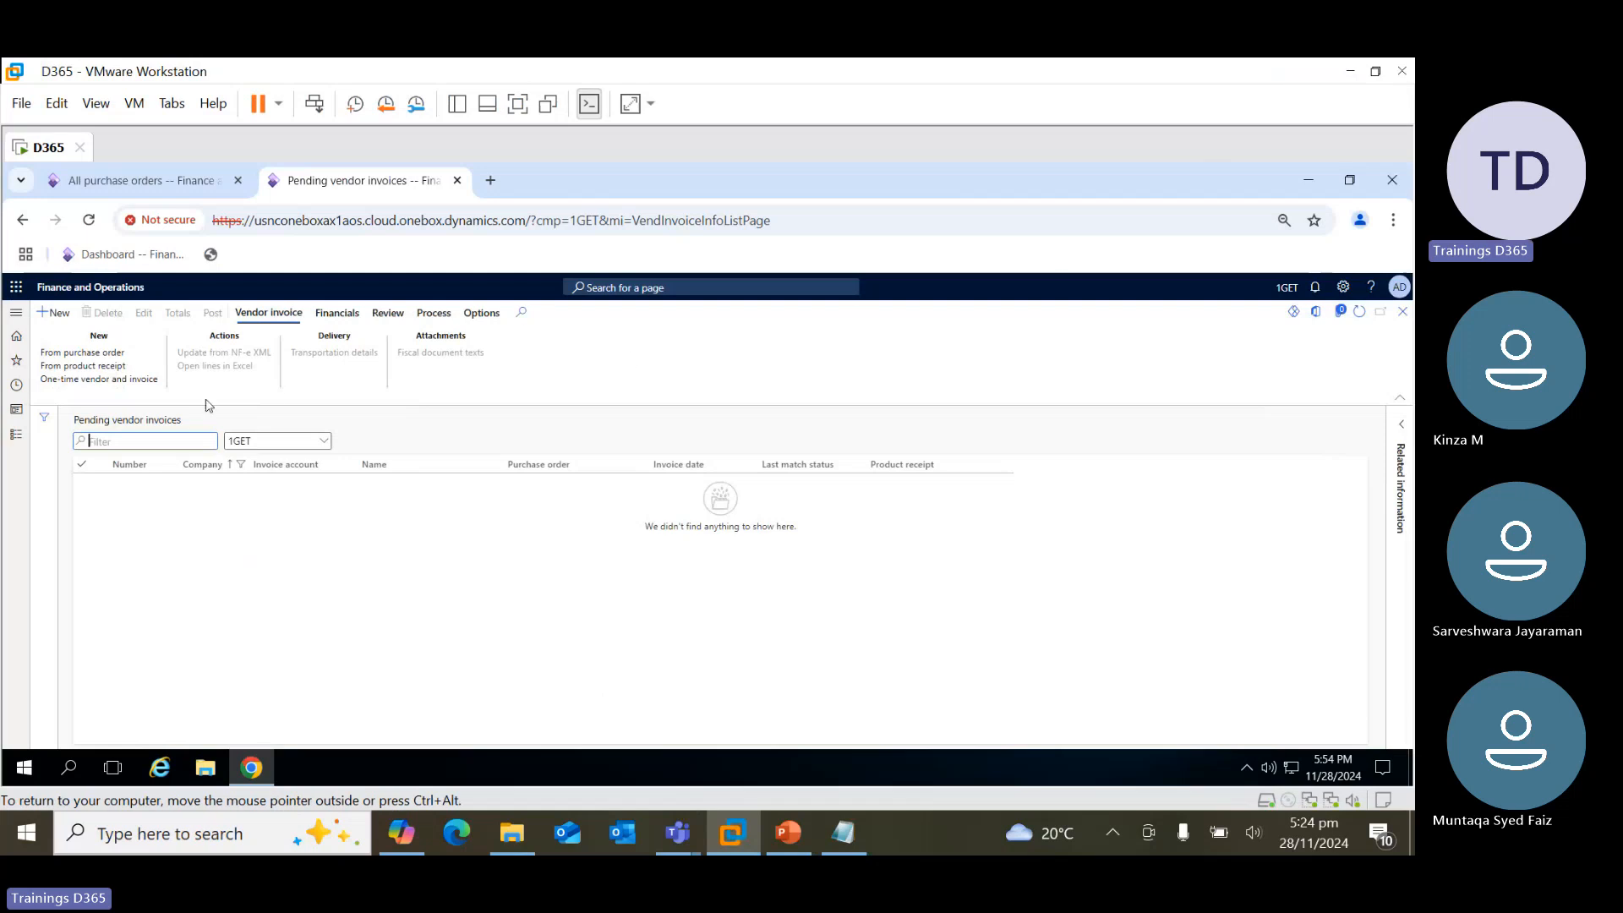
Create new vendor invoices from product receipts PR4 and PR5 of the two Alpha Metals Ltd. orders
{"action": "left_click", "coordinate": [213, 441]}
{"action": "left_click", "coordinate": [92, 370]}
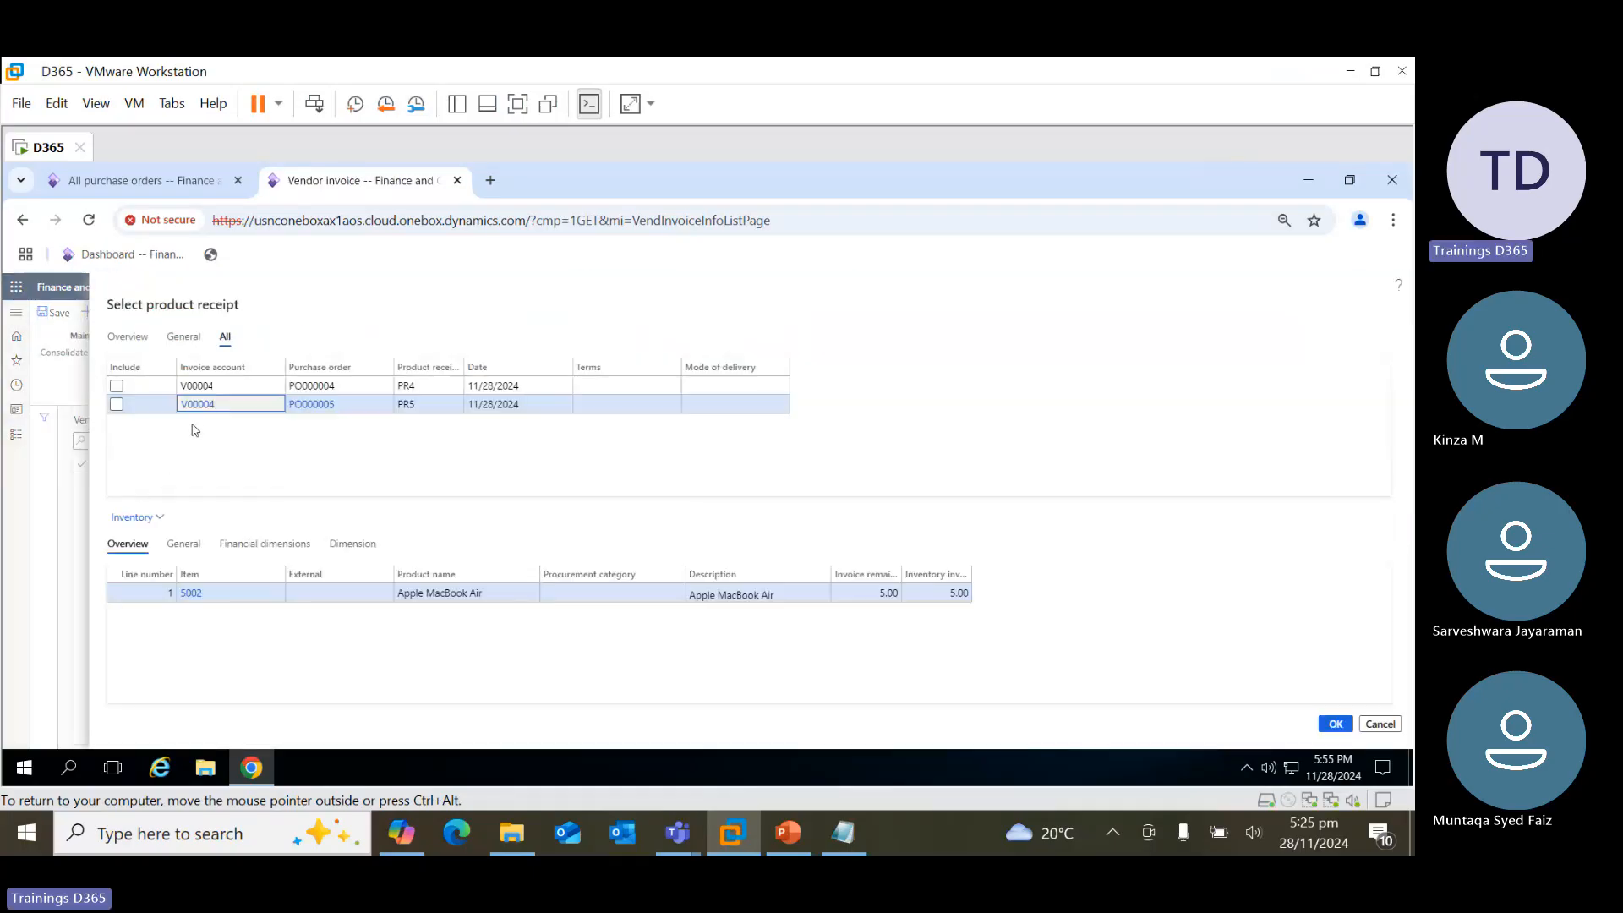
{"action": "left_click", "coordinate": [116, 385]}
{"action": "left_click", "coordinate": [116, 403]}
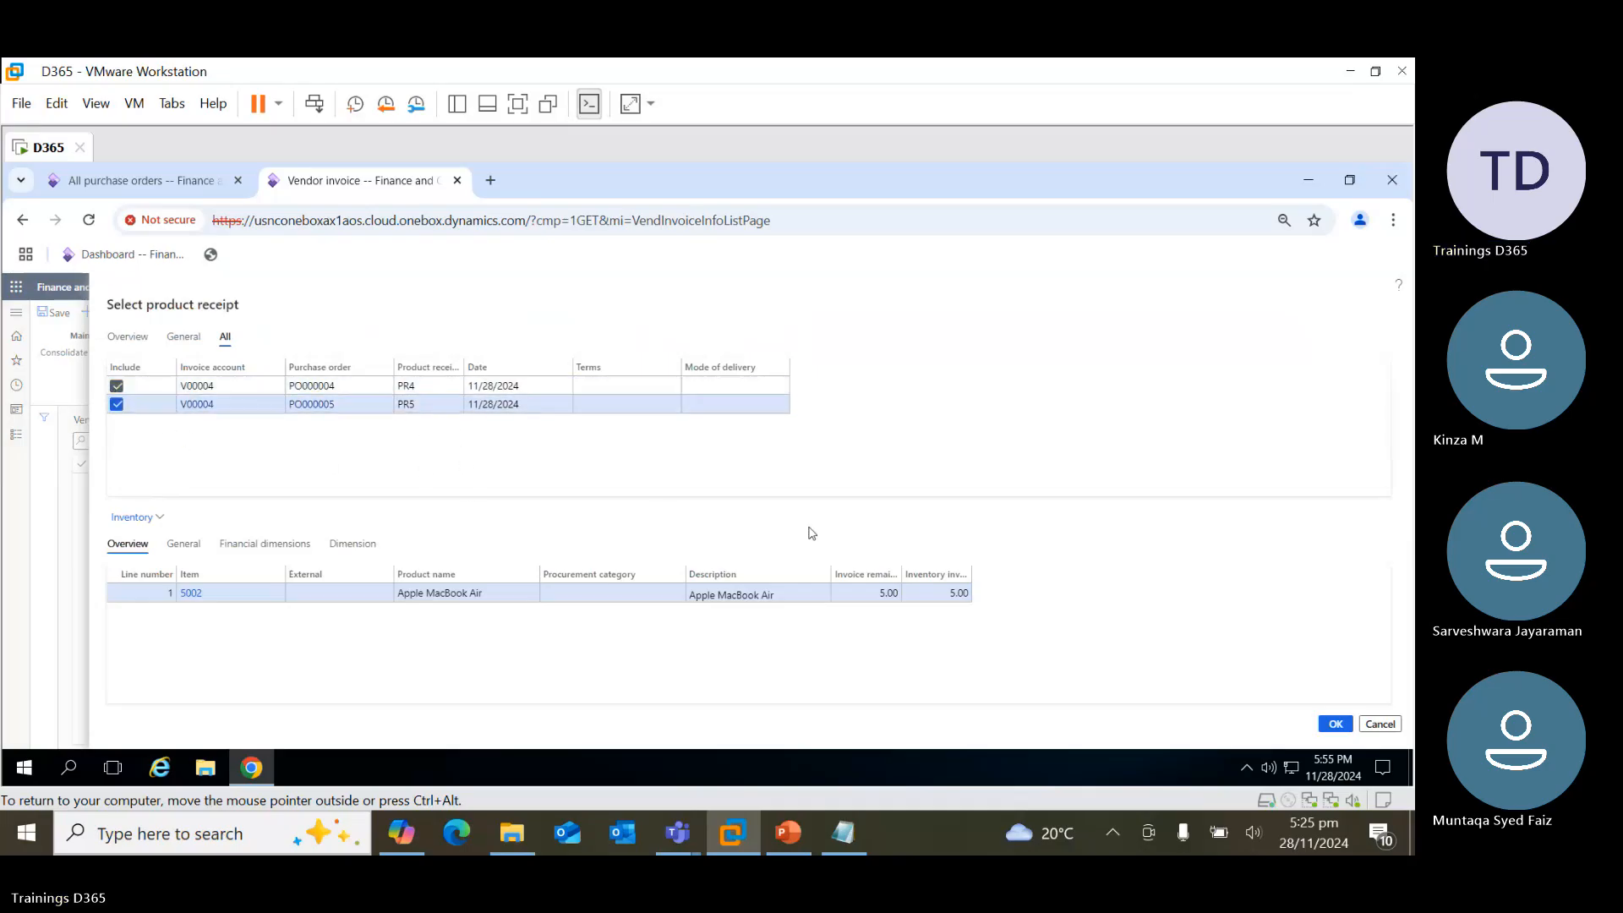
{"action": "left_click", "coordinate": [1334, 725]}
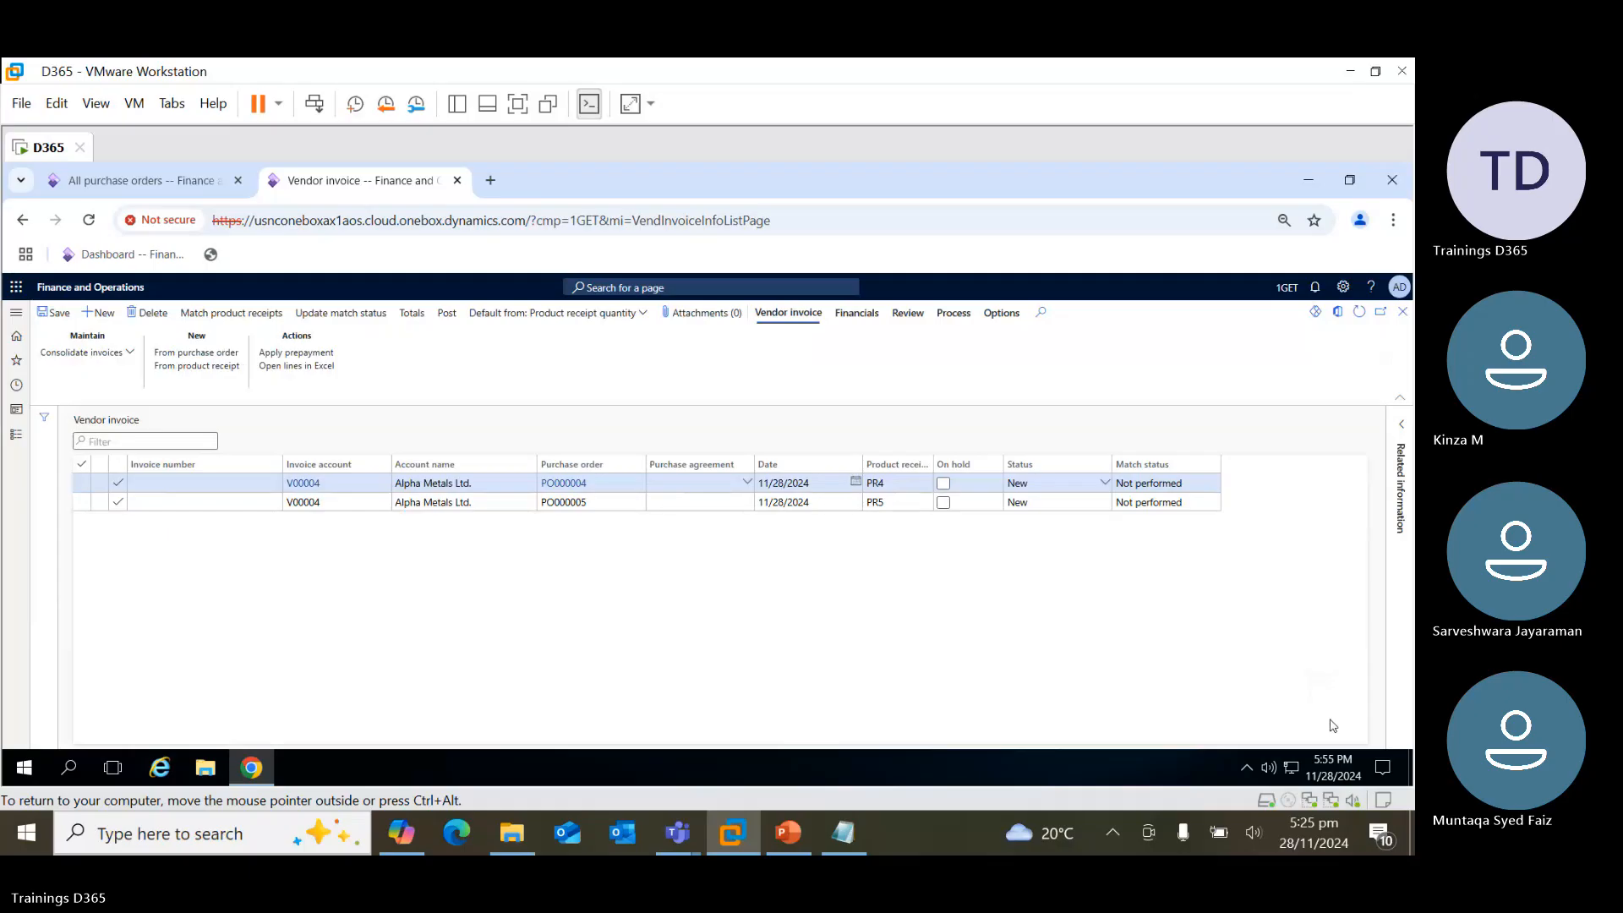
Enter INVCOM45 as the invoice number for the PR4 invoice and match its product receipt
{"action": "left_click", "coordinate": [190, 480]}
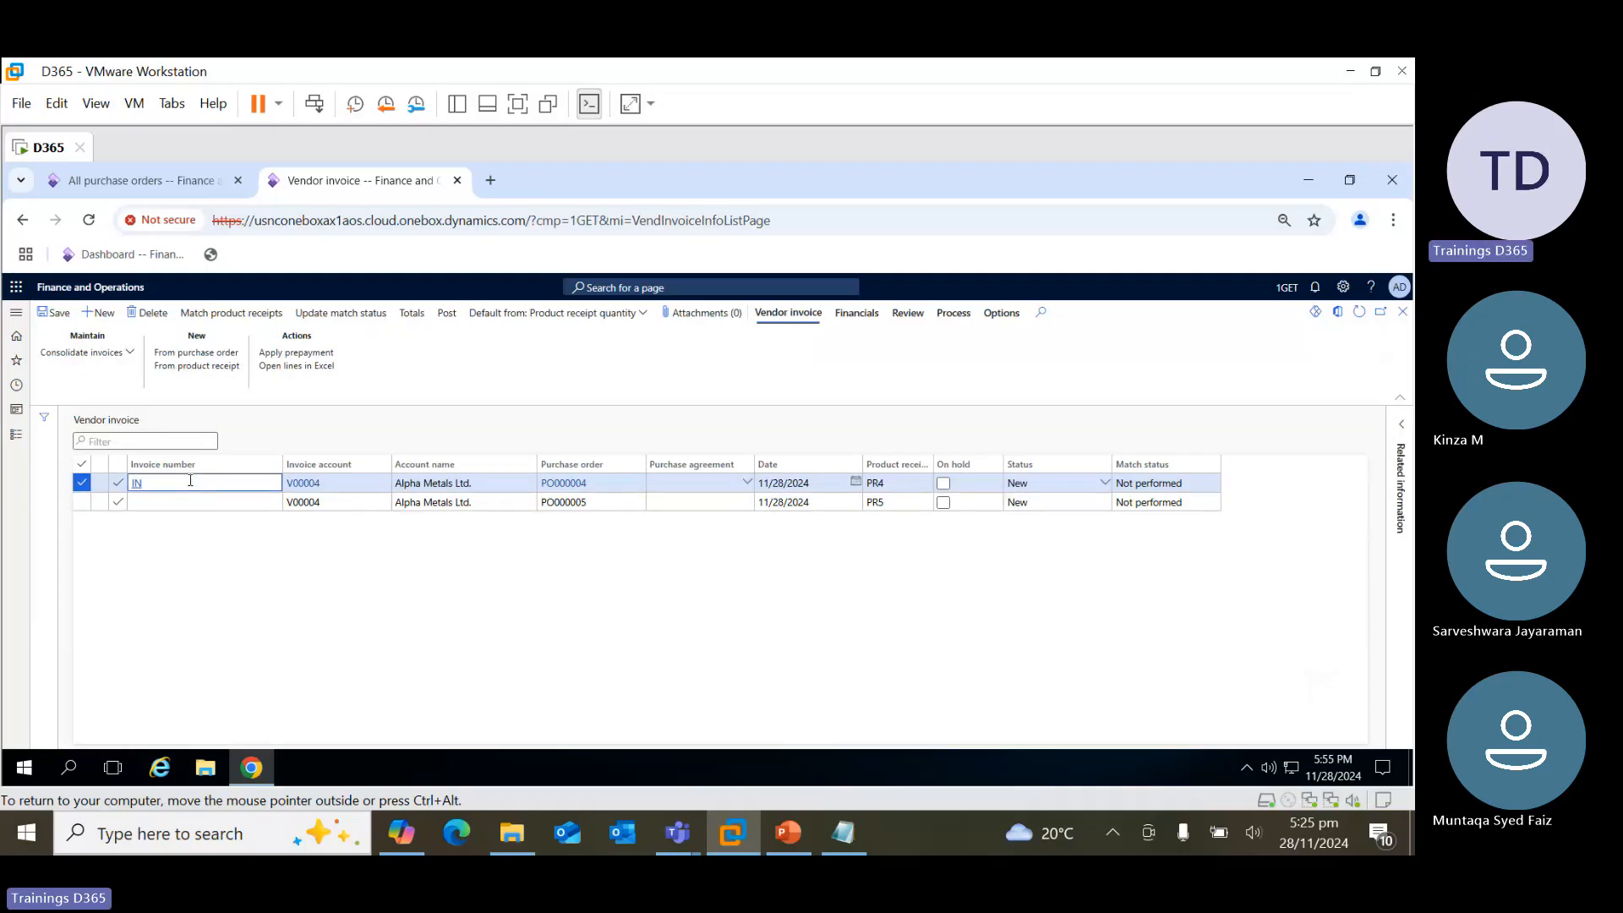
{"action": "type", "text": "INVCOM45"}
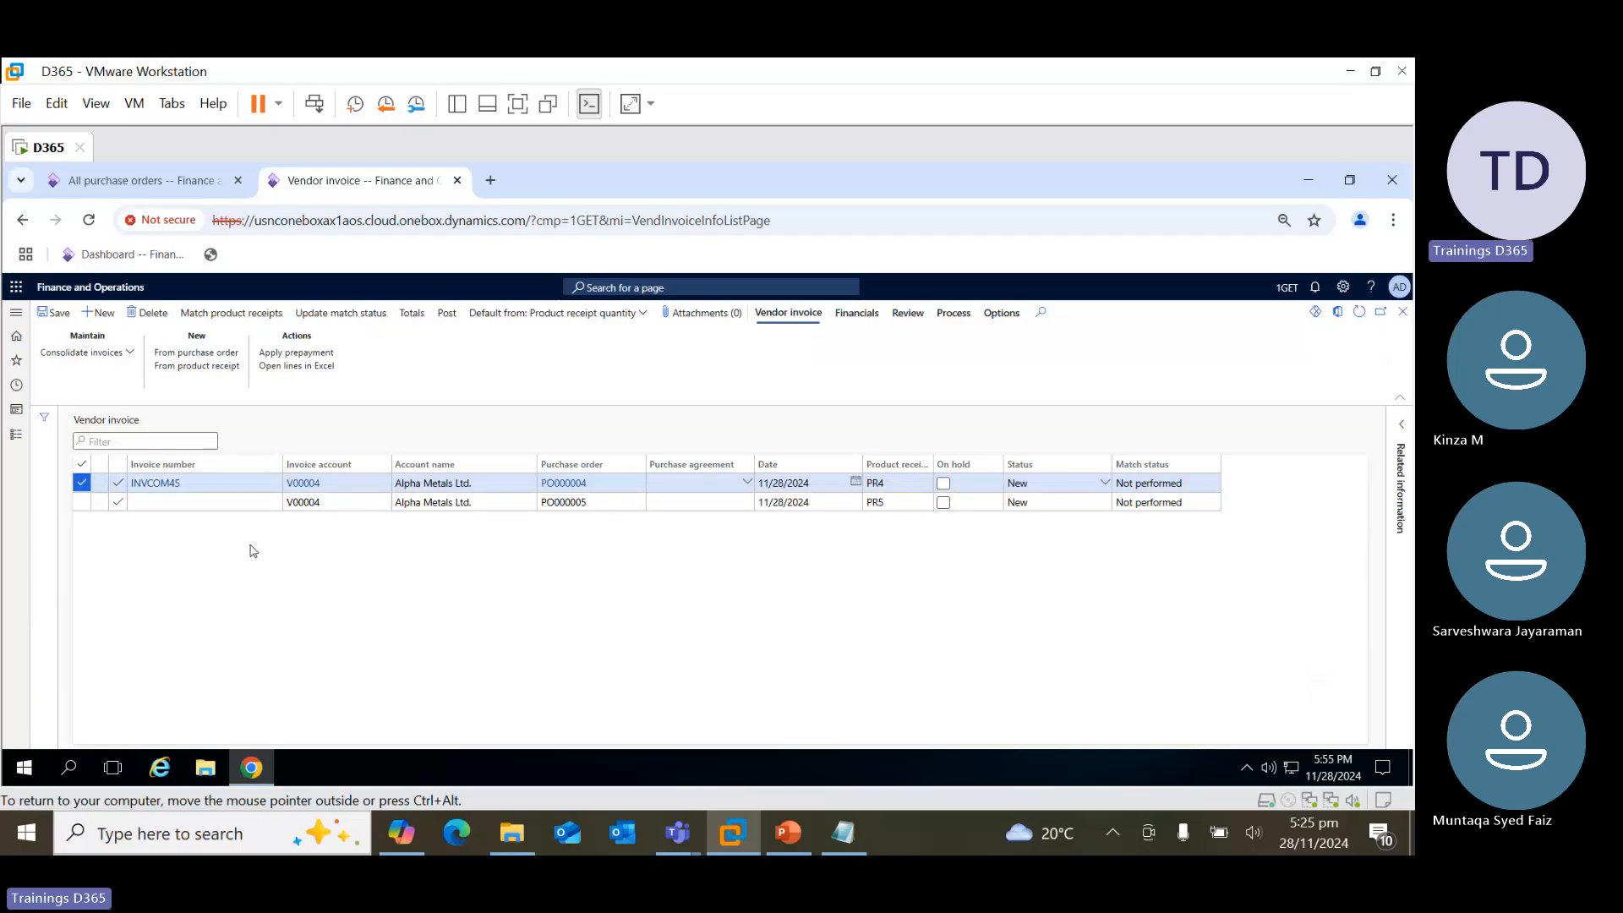
{"action": "left_click", "coordinate": [241, 314]}
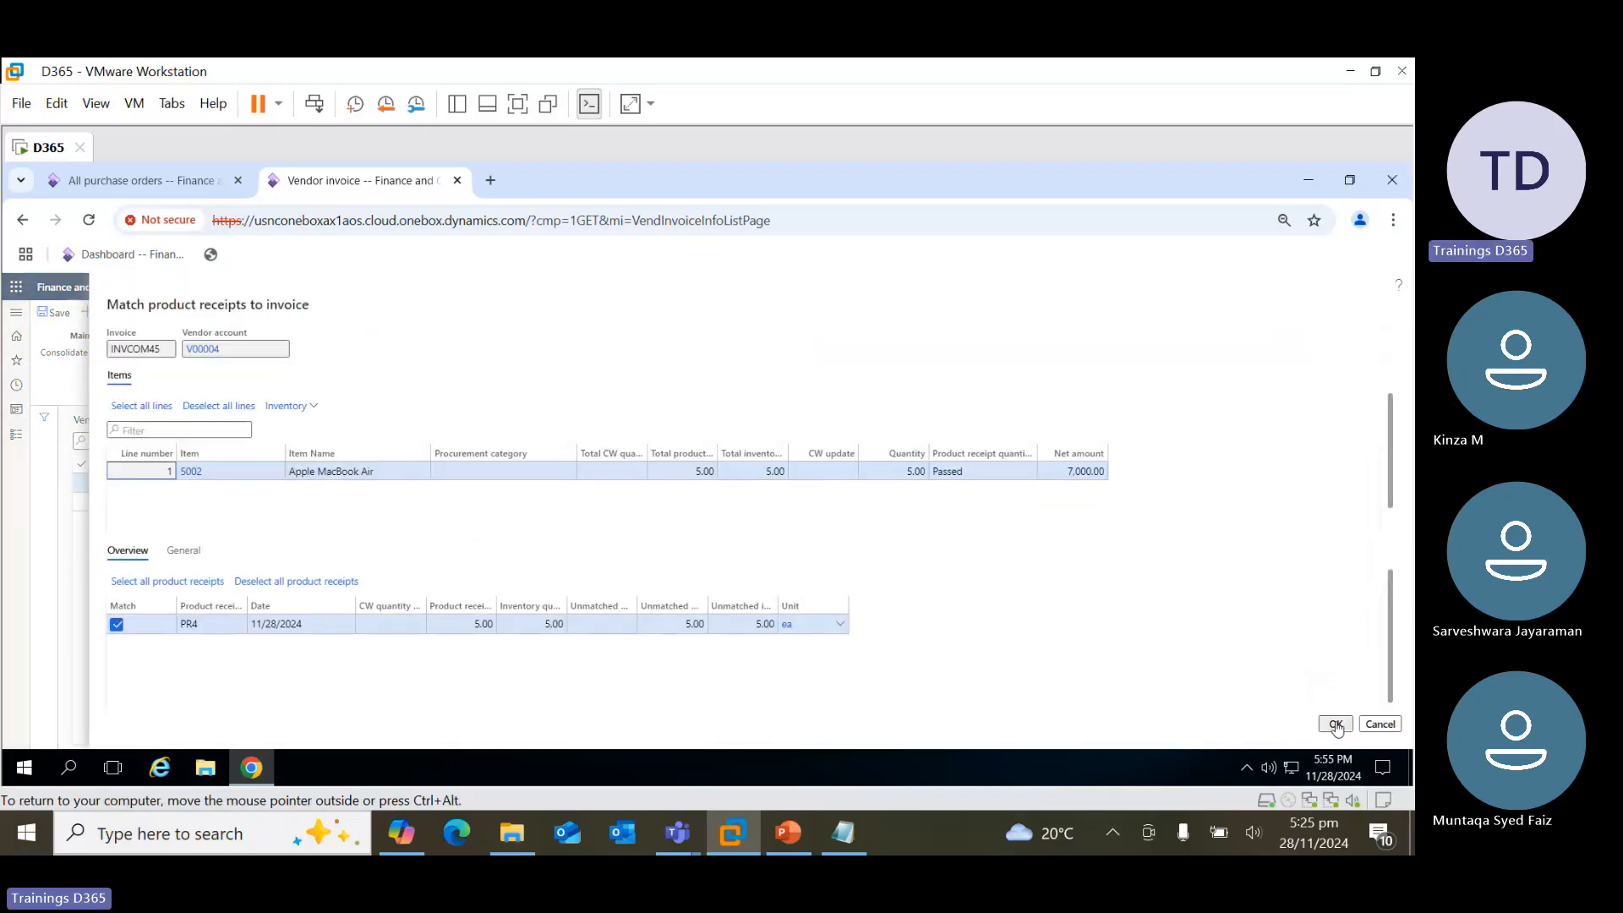
{"action": "left_click", "coordinate": [1336, 725]}
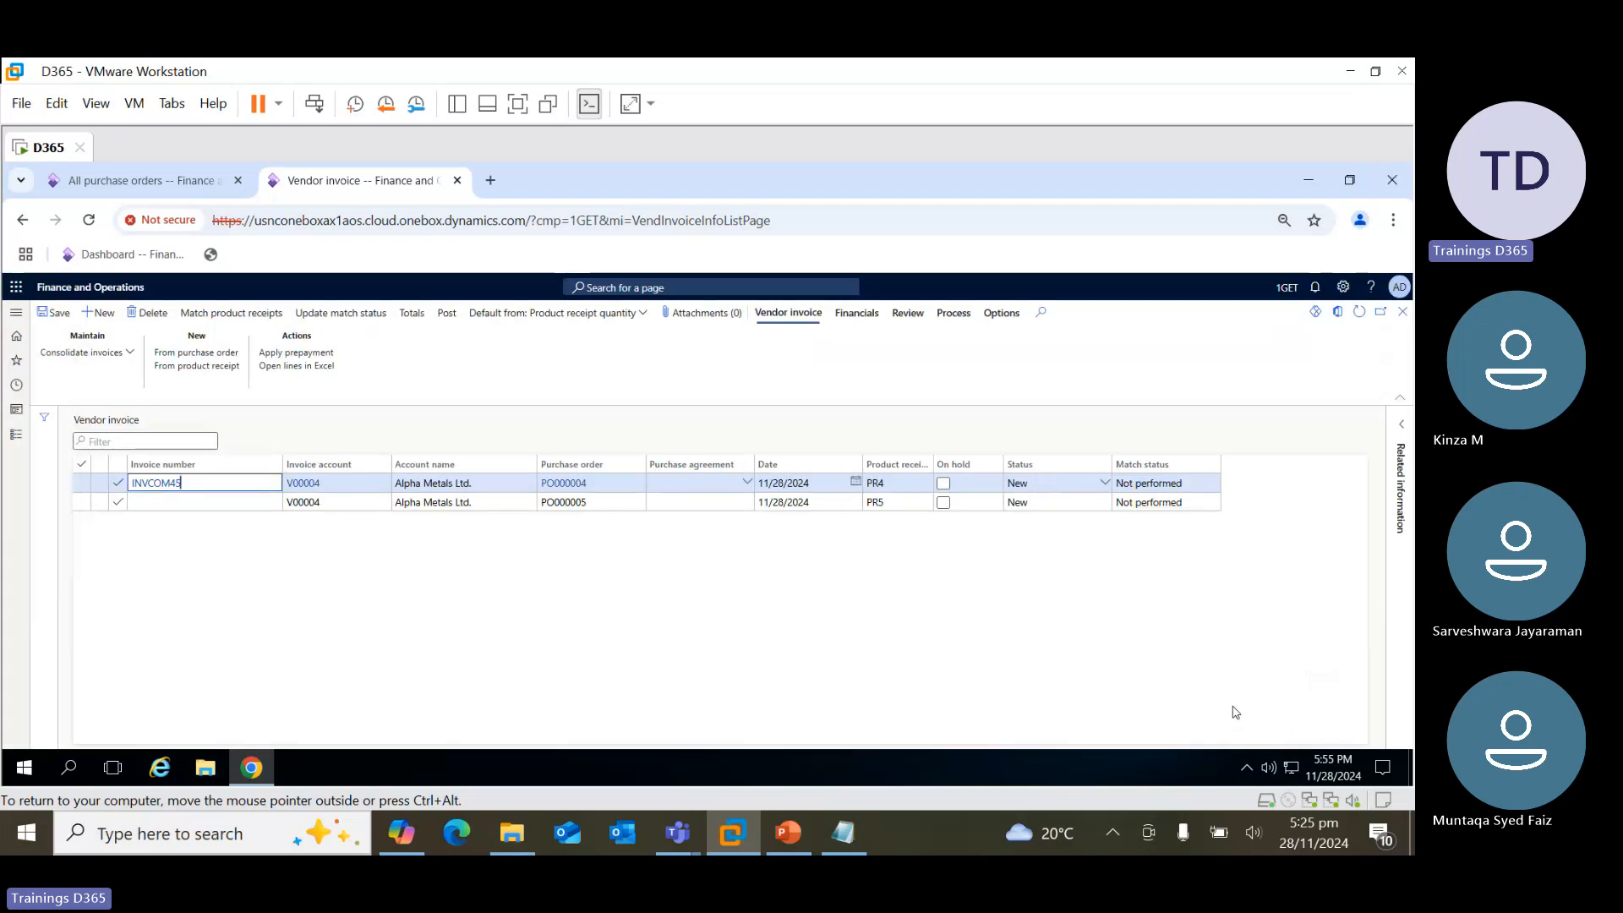
Consolidate the two vendor invoices by invoice account with pending invoices included, and review the combined invoice's totals
{"action": "left_click", "coordinate": [130, 353]}
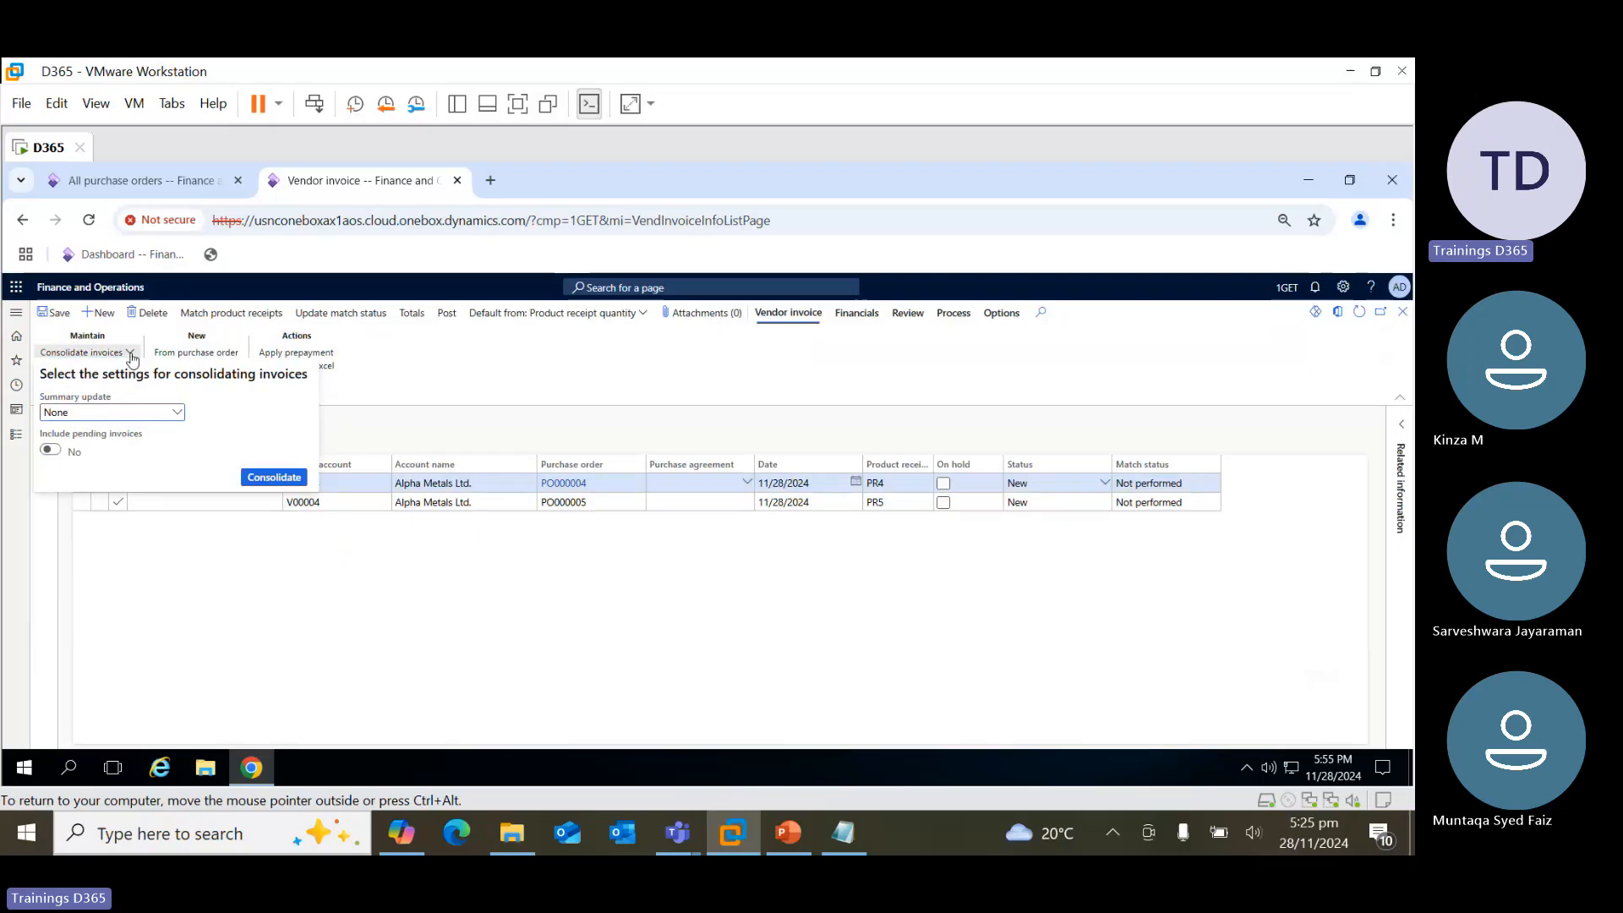
{"action": "left_click", "coordinate": [175, 413]}
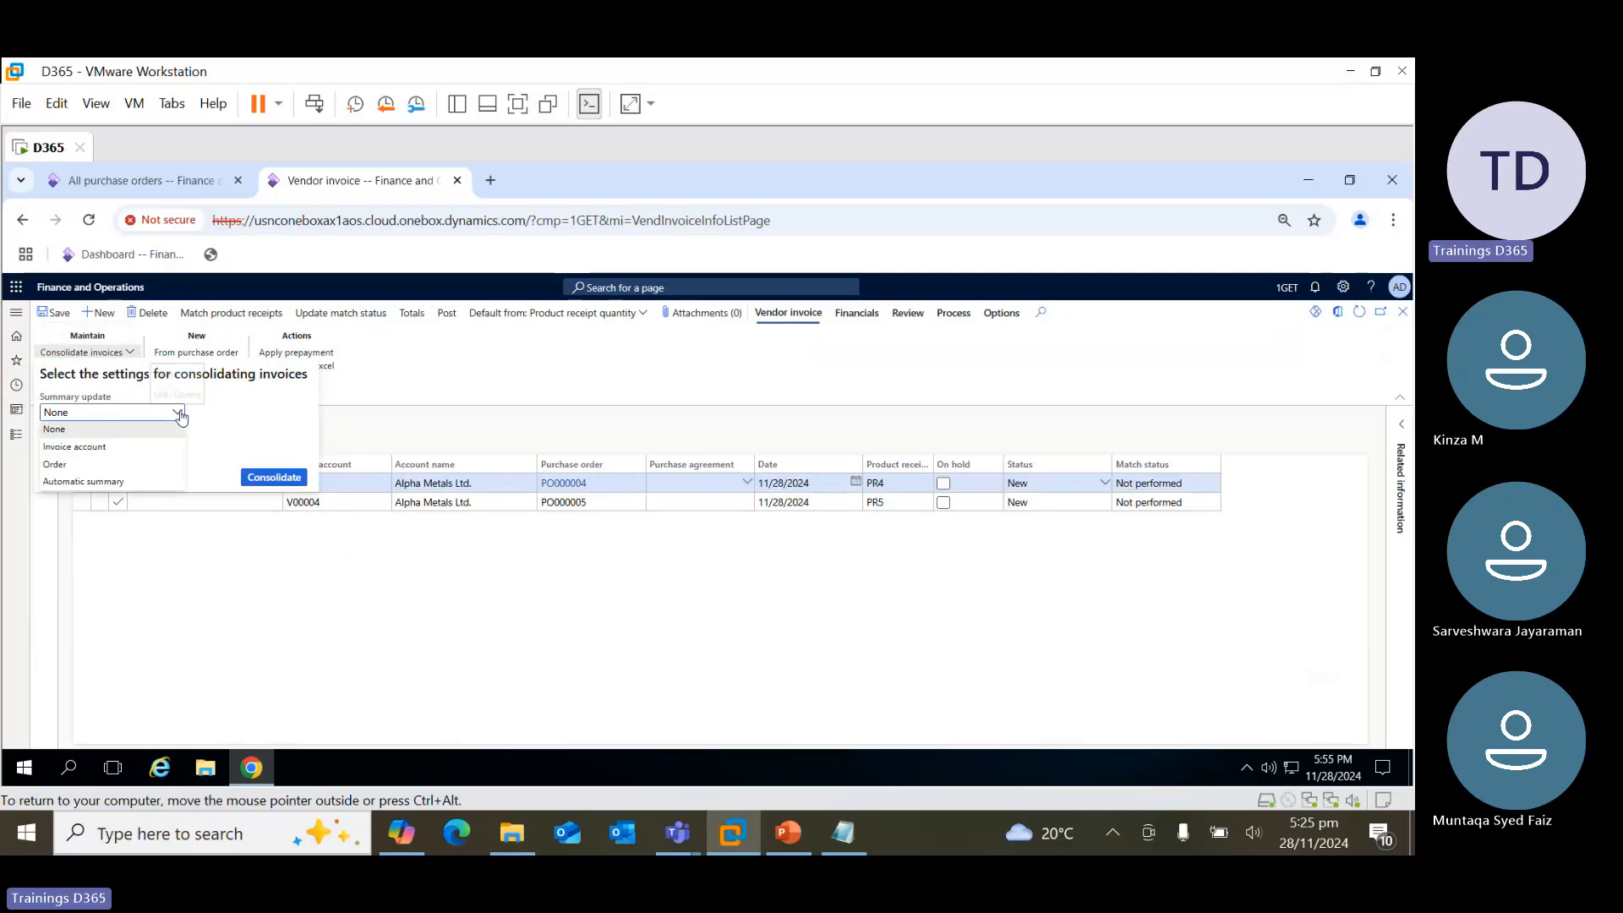
{"action": "left_click", "coordinate": [140, 449]}
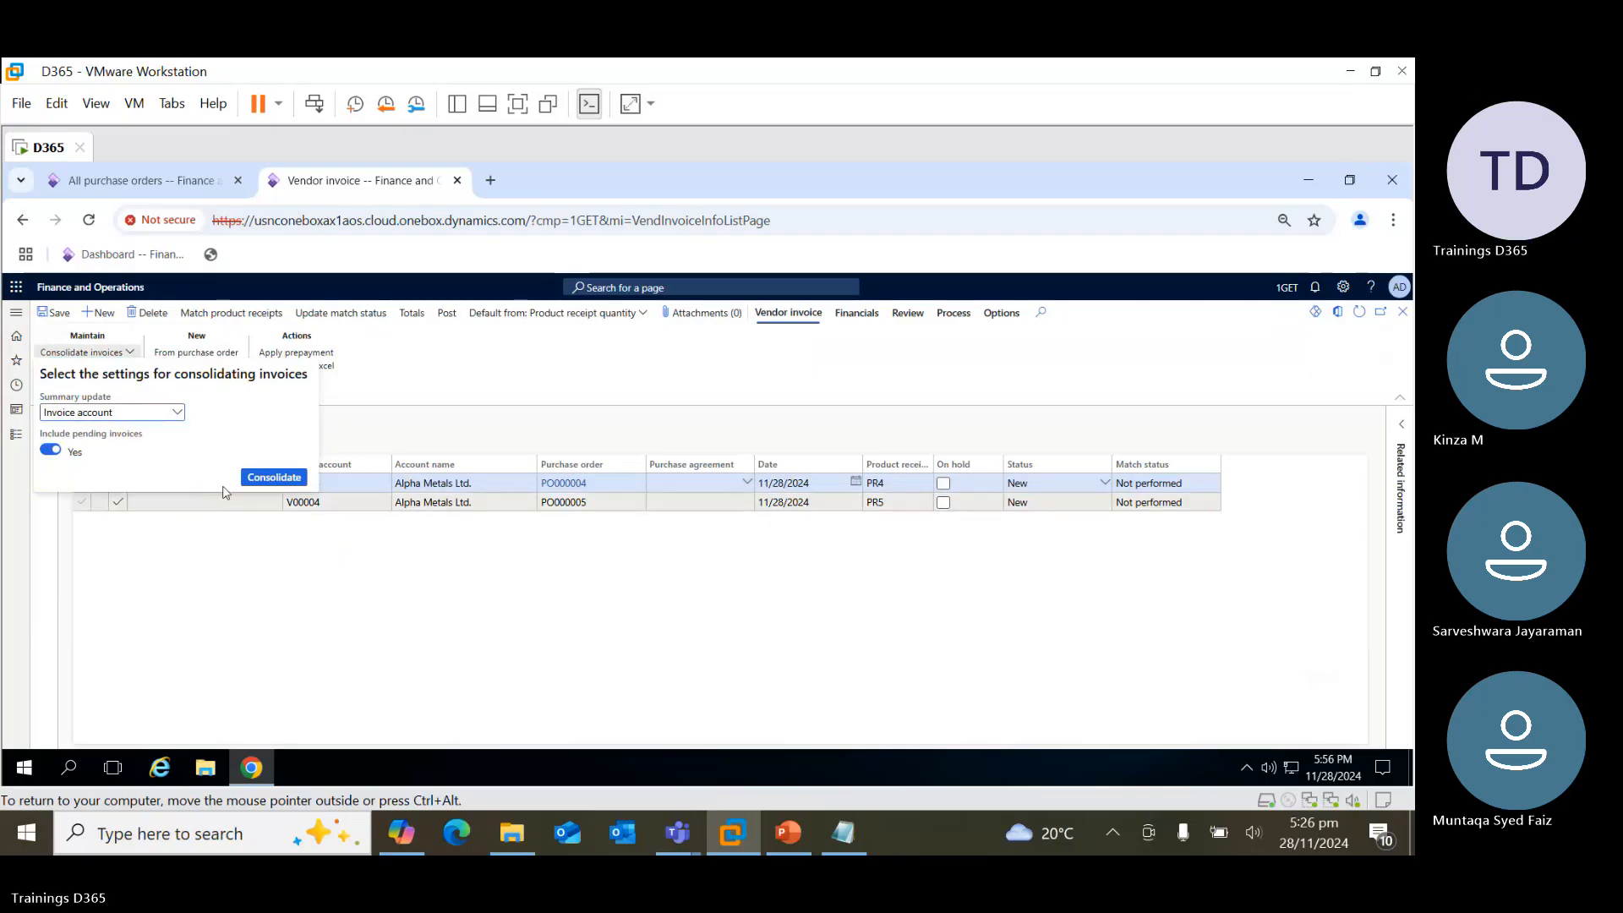
{"action": "left_click", "coordinate": [259, 478]}
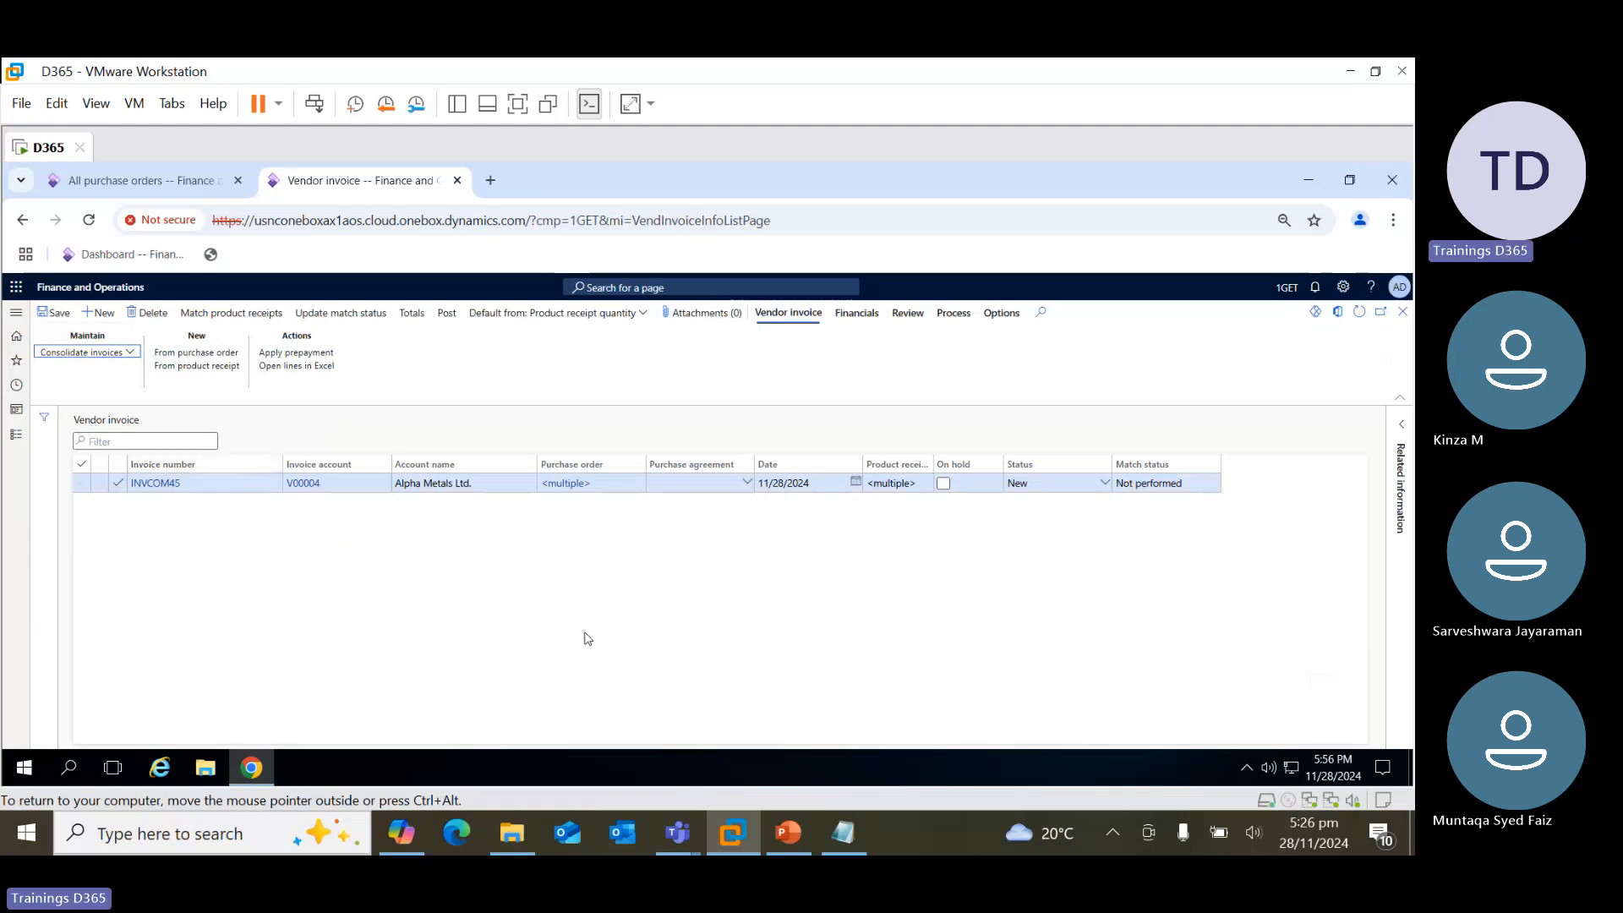
{"action": "left_click", "coordinate": [411, 313]}
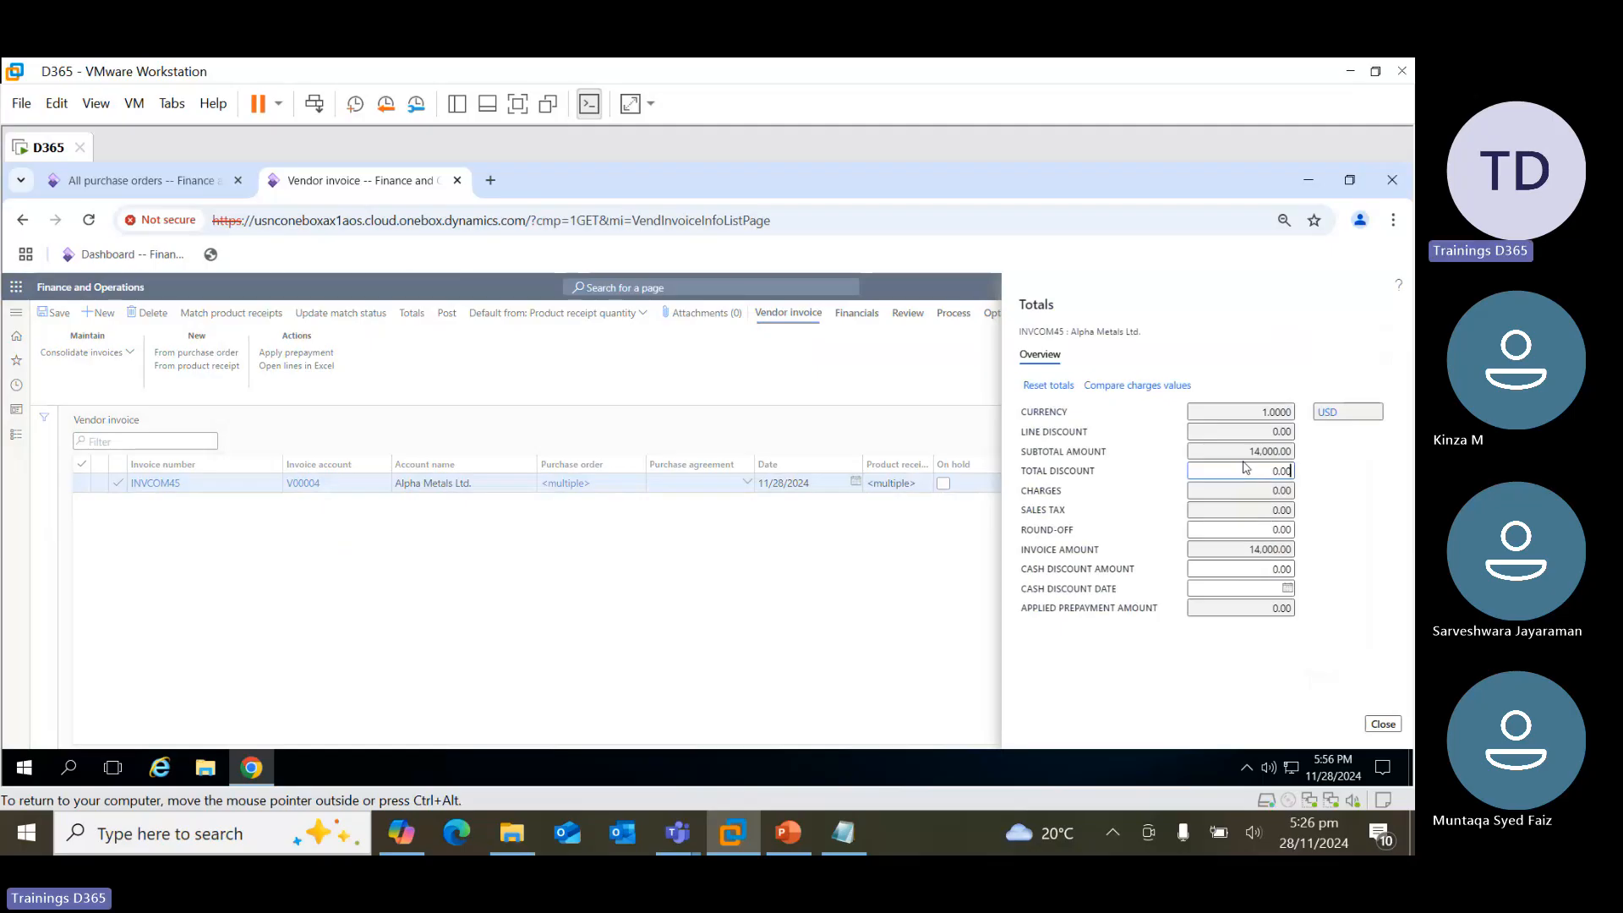
{"action": "left_click", "coordinate": [1384, 724]}
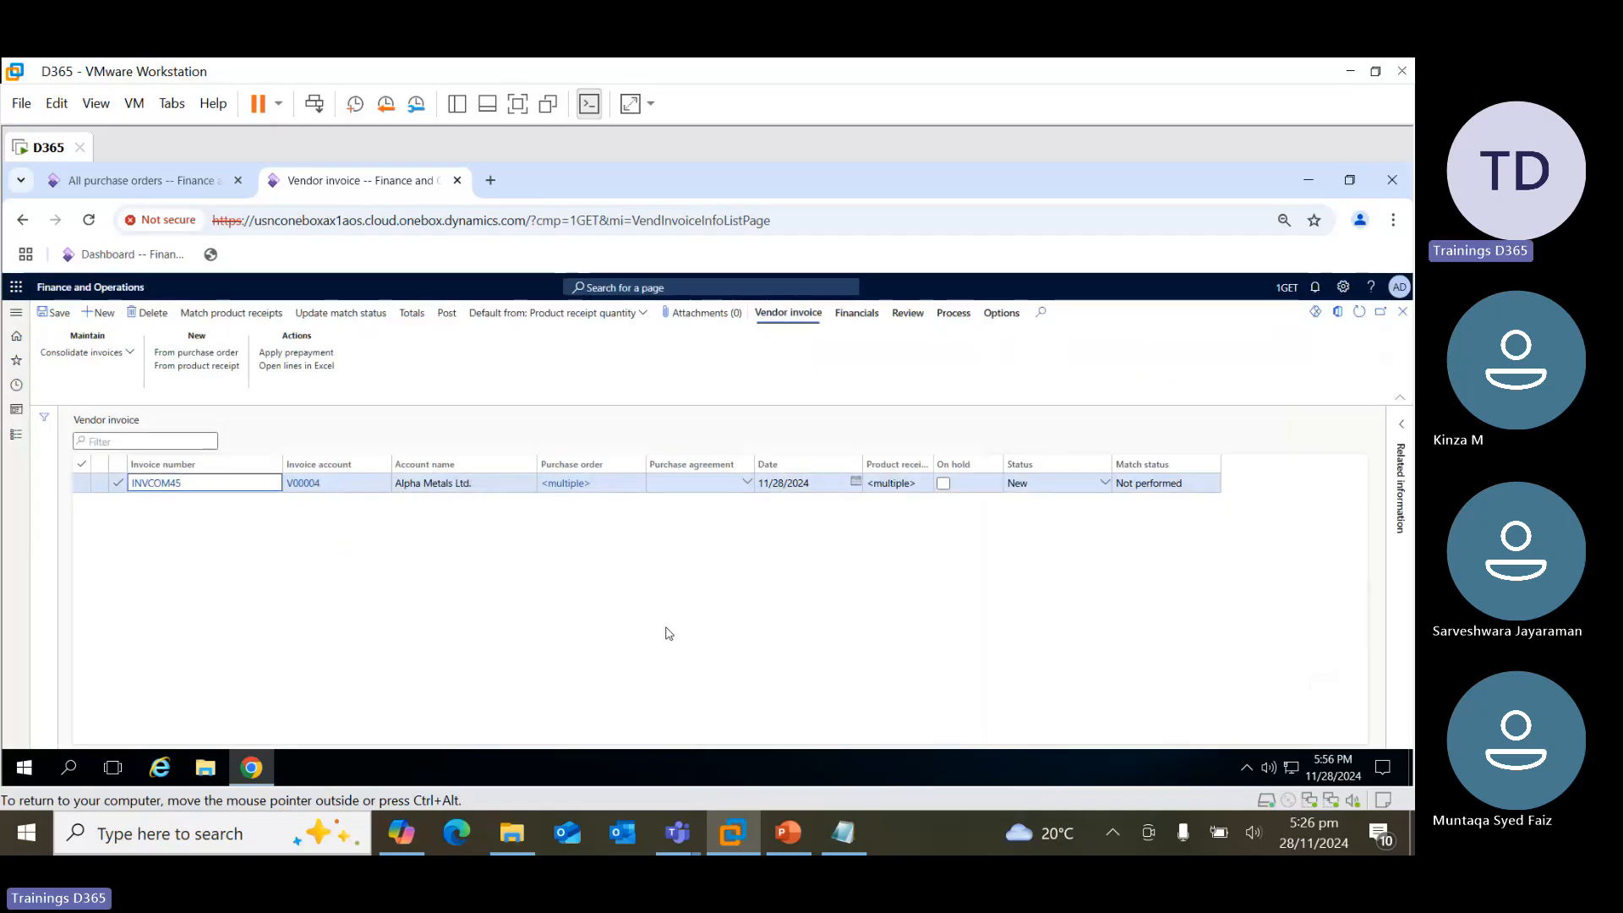
Update the match status of consolidated invoice INVCOM45 and post it
{"action": "left_click", "coordinate": [446, 314]}
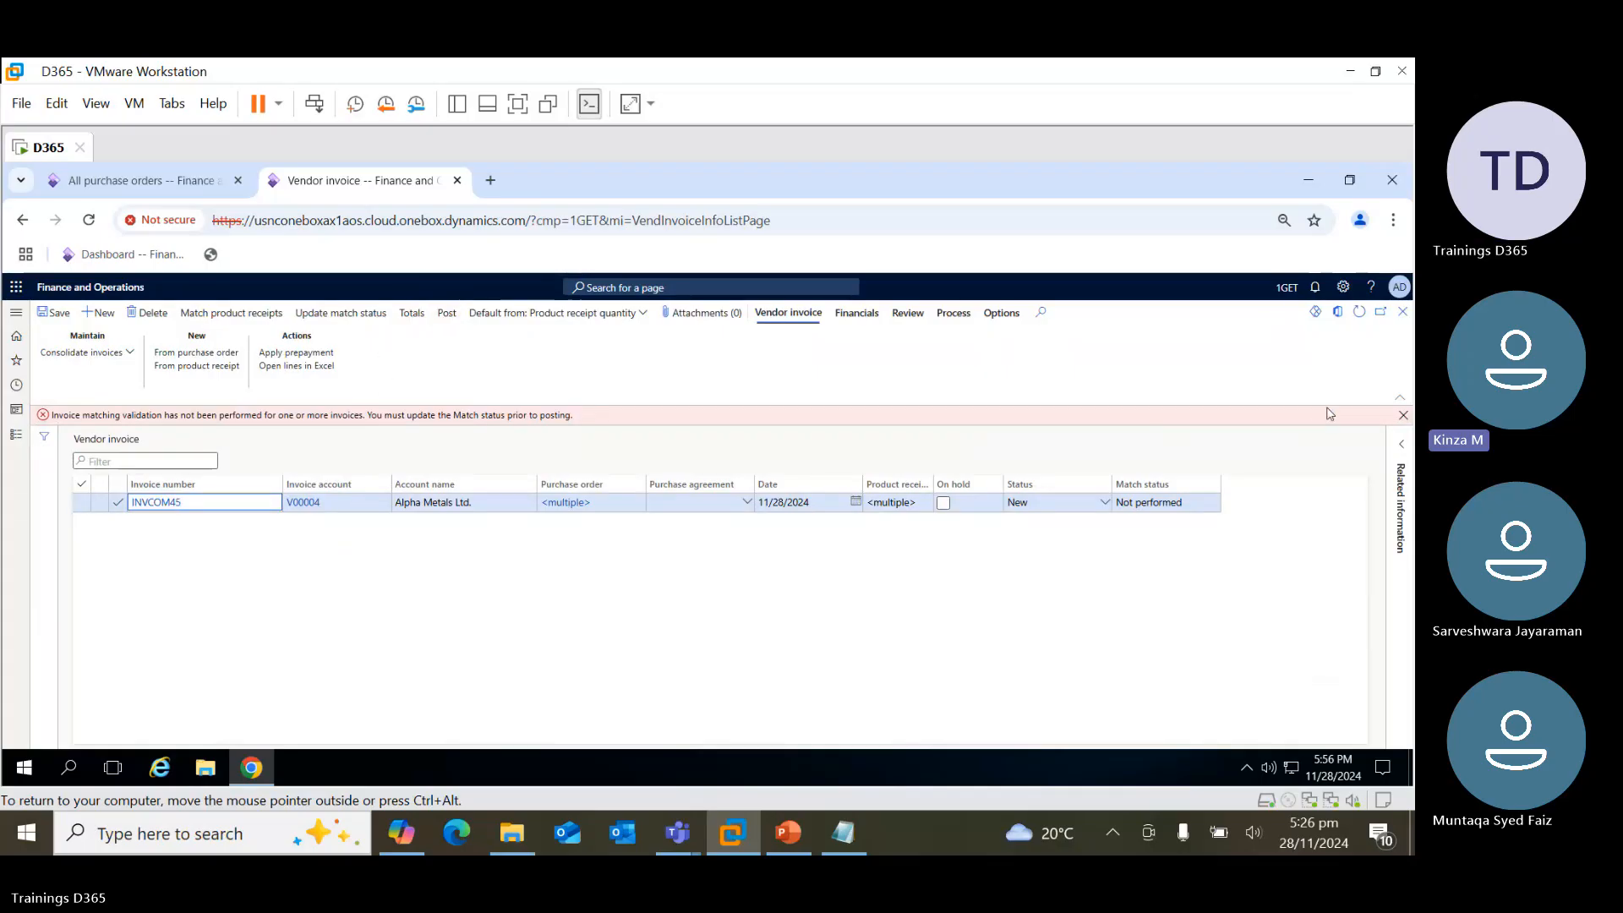
{"action": "left_click", "coordinate": [1402, 416]}
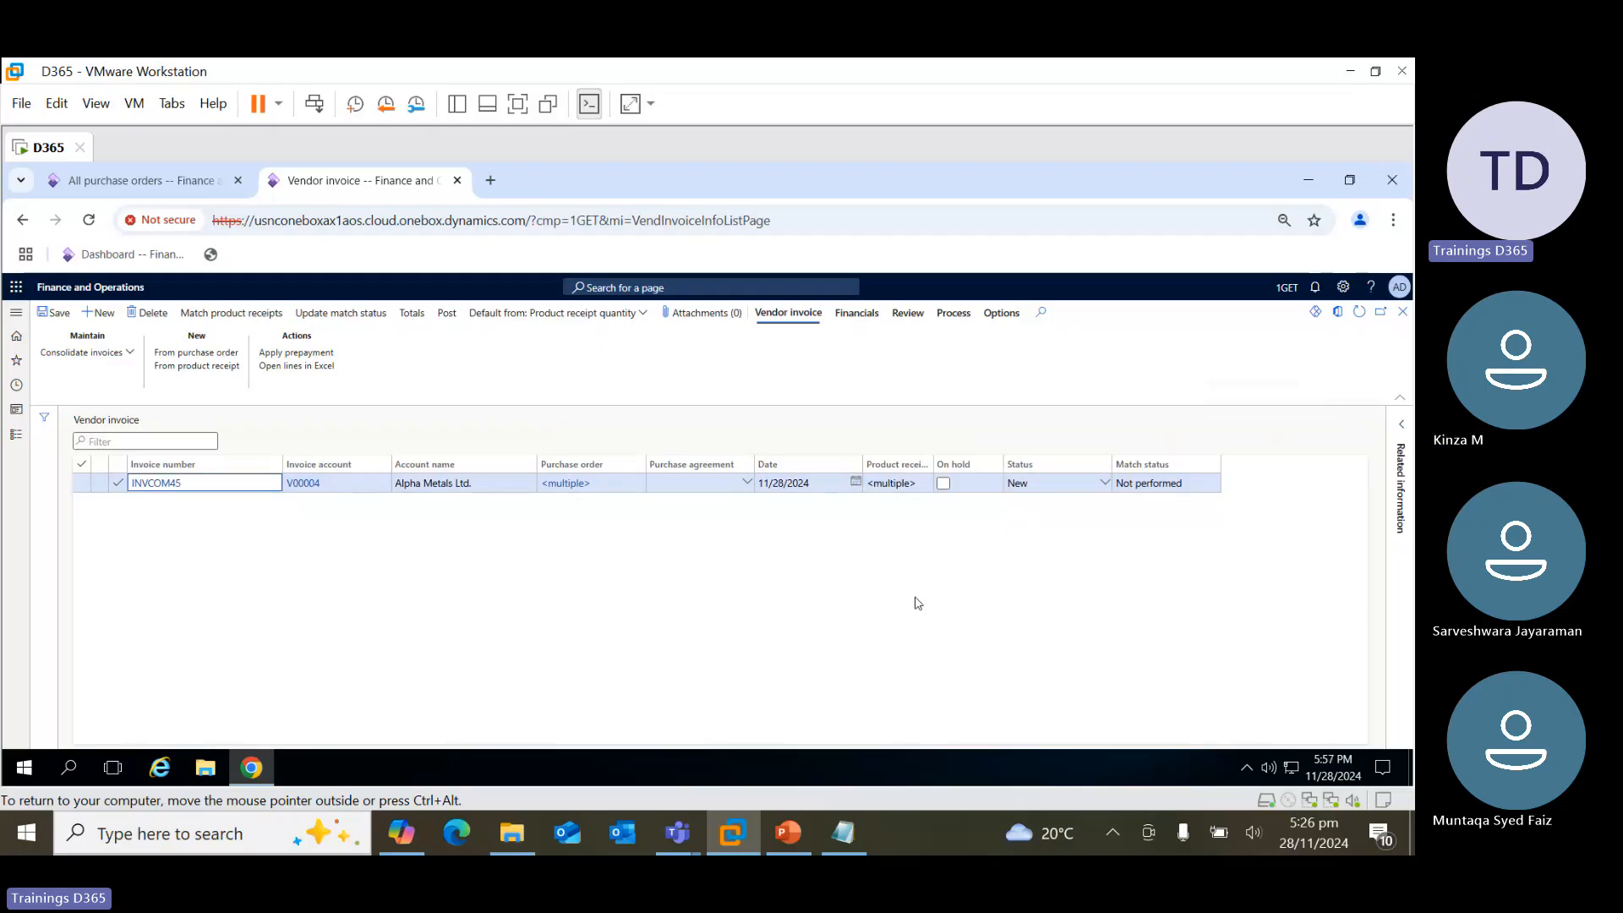
{"action": "left_click", "coordinate": [355, 315]}
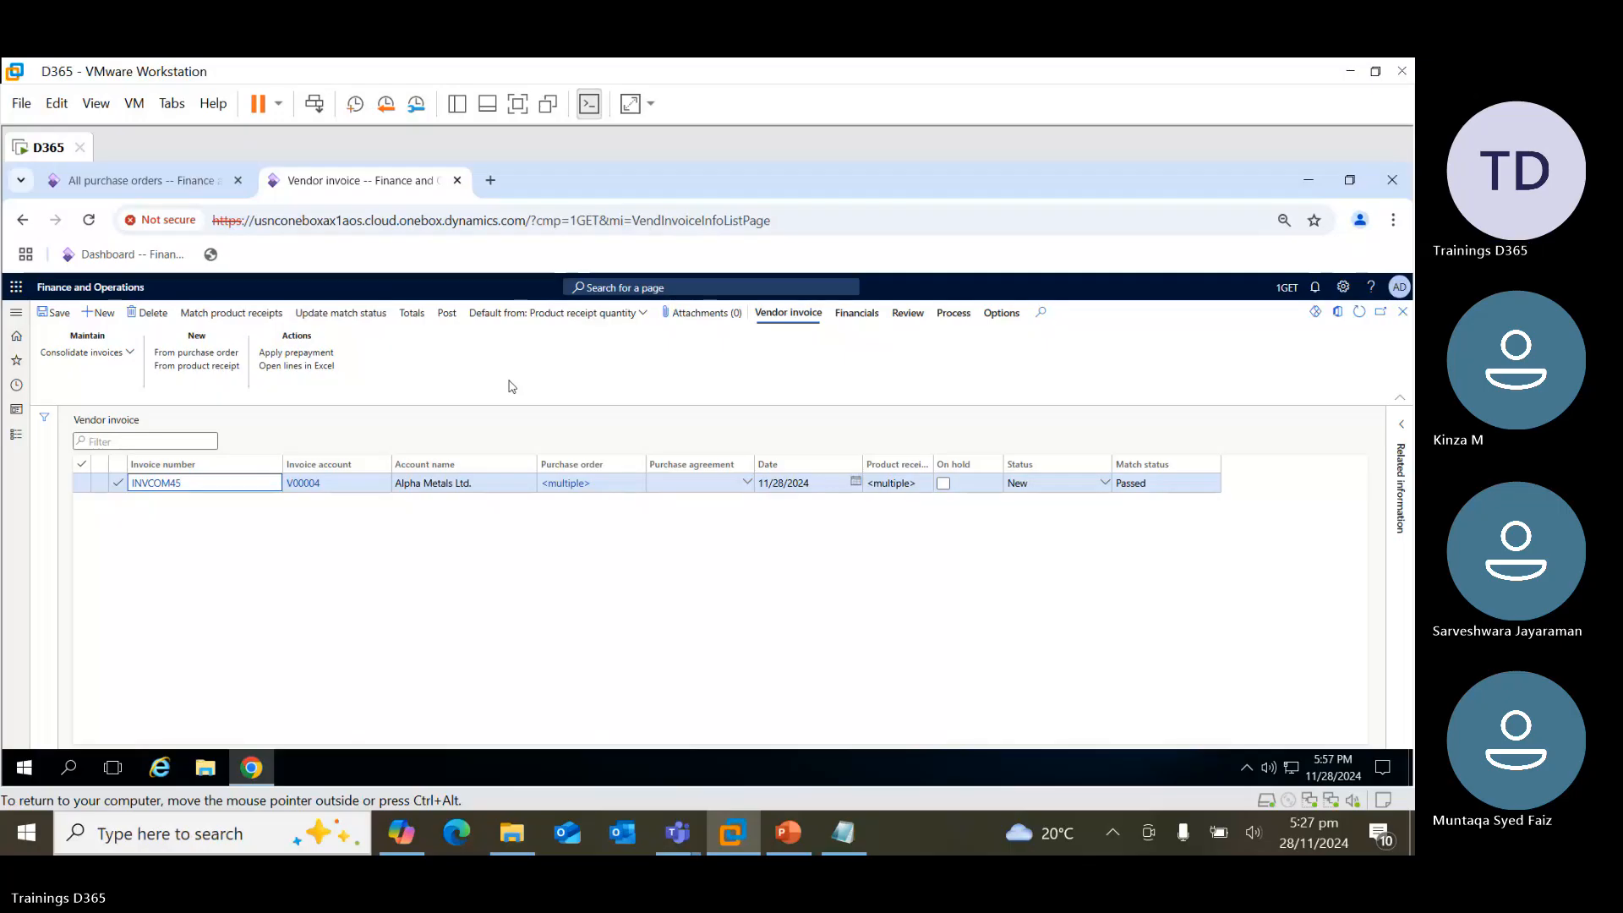
{"action": "left_click", "coordinate": [448, 314]}
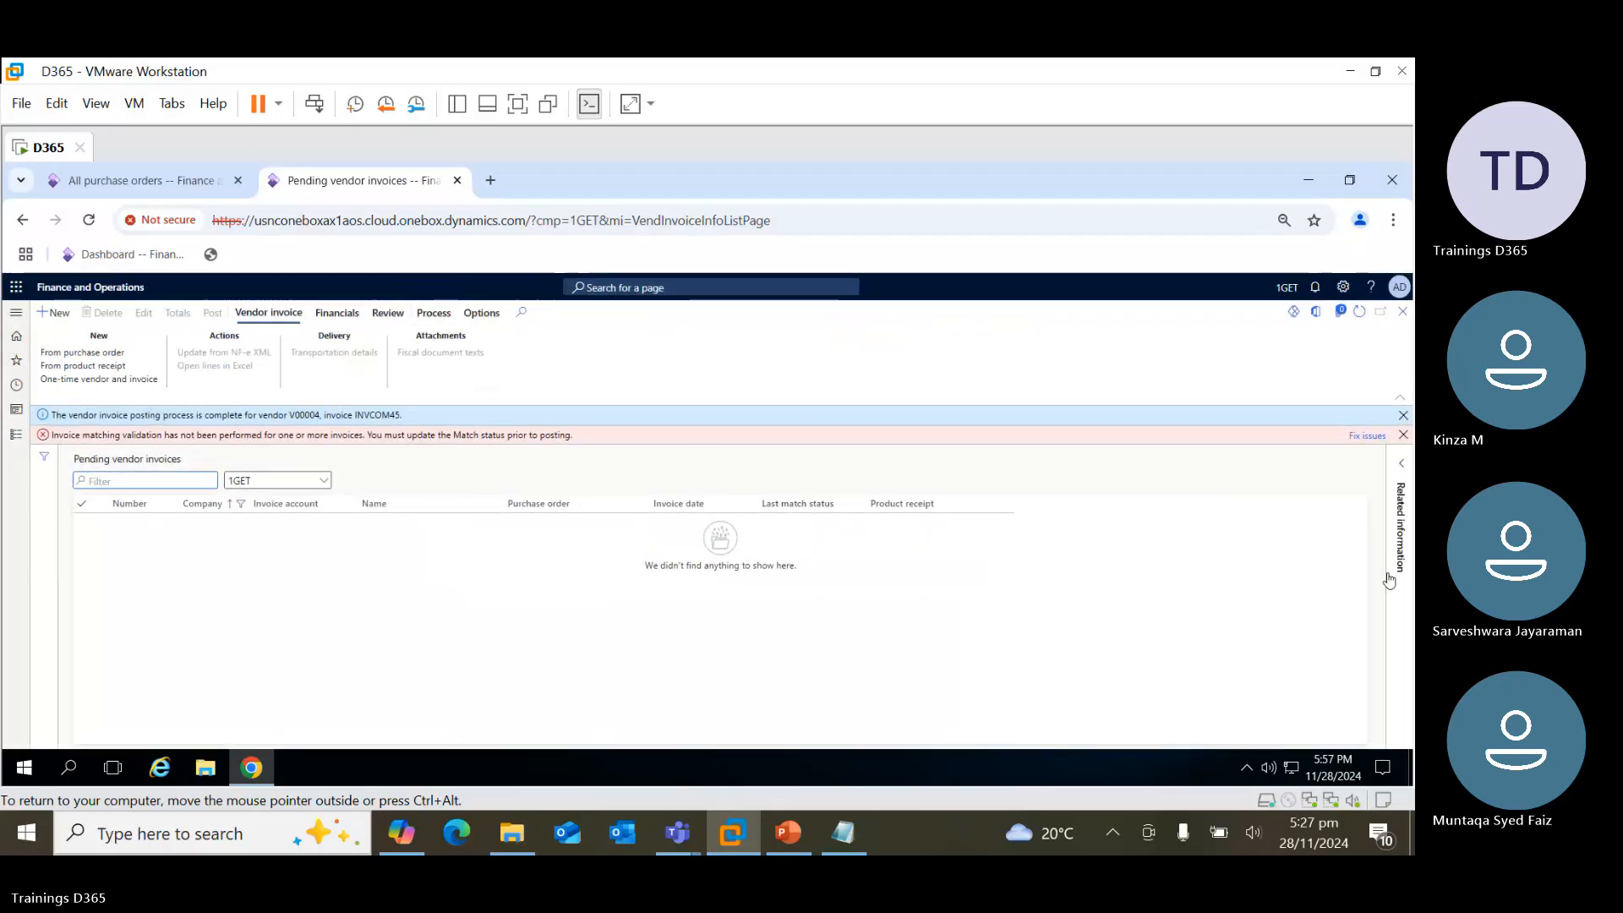
{"action": "left_click", "coordinate": [1404, 436]}
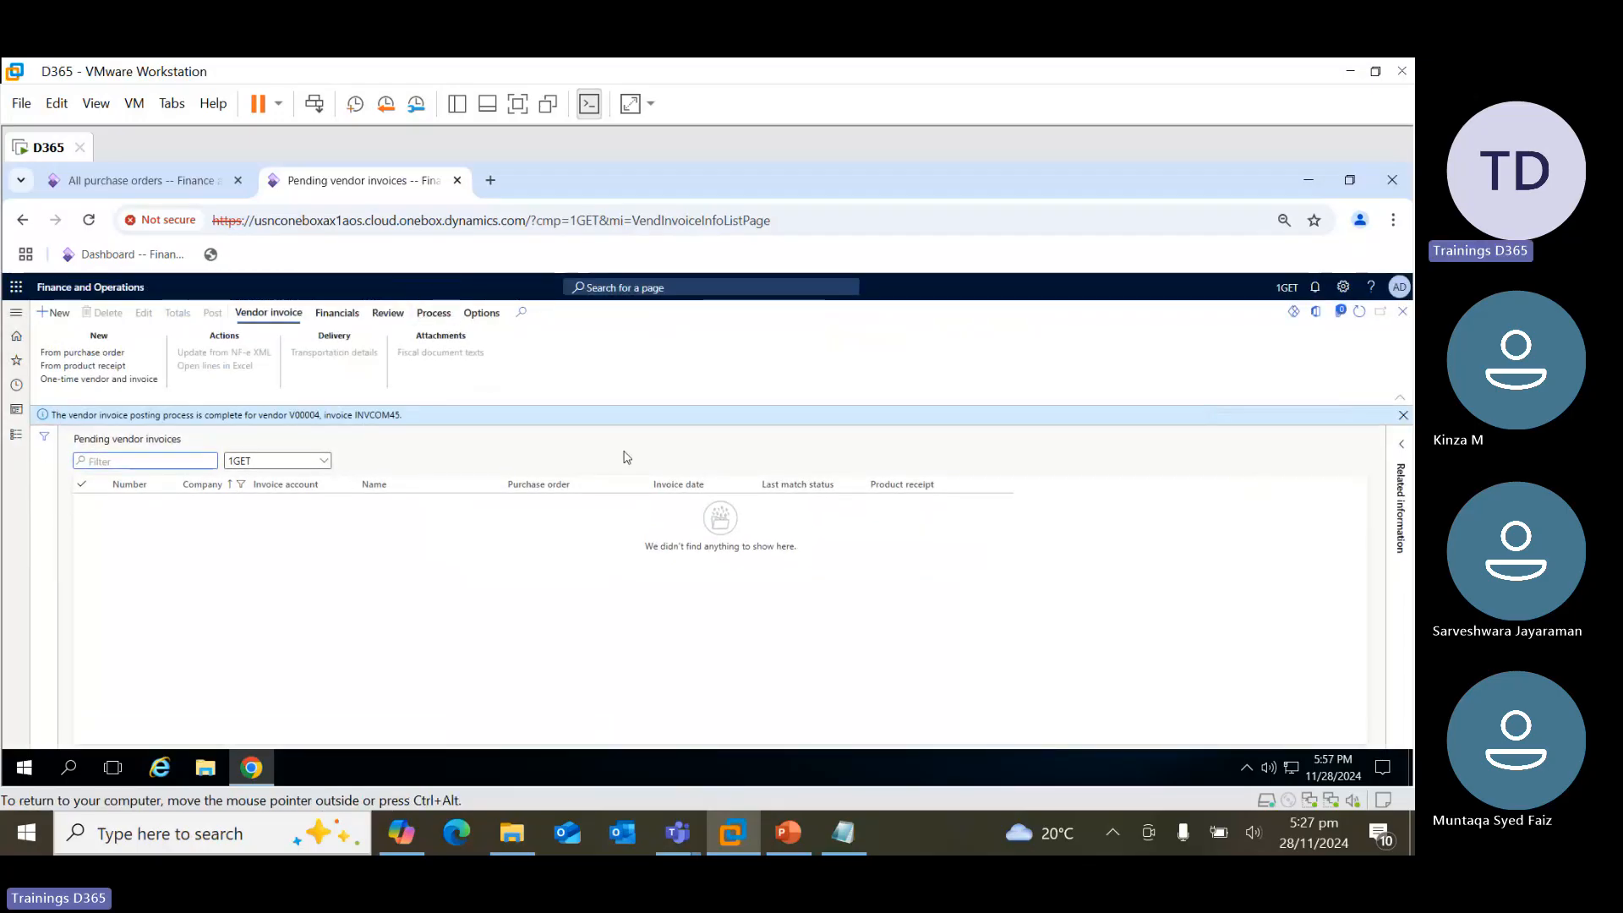
Check the purchase order statuses, and open the invoice journal of Alpha Metals Ltd. from the Accounts payable vendor list
{"action": "left_click", "coordinate": [84, 180]}
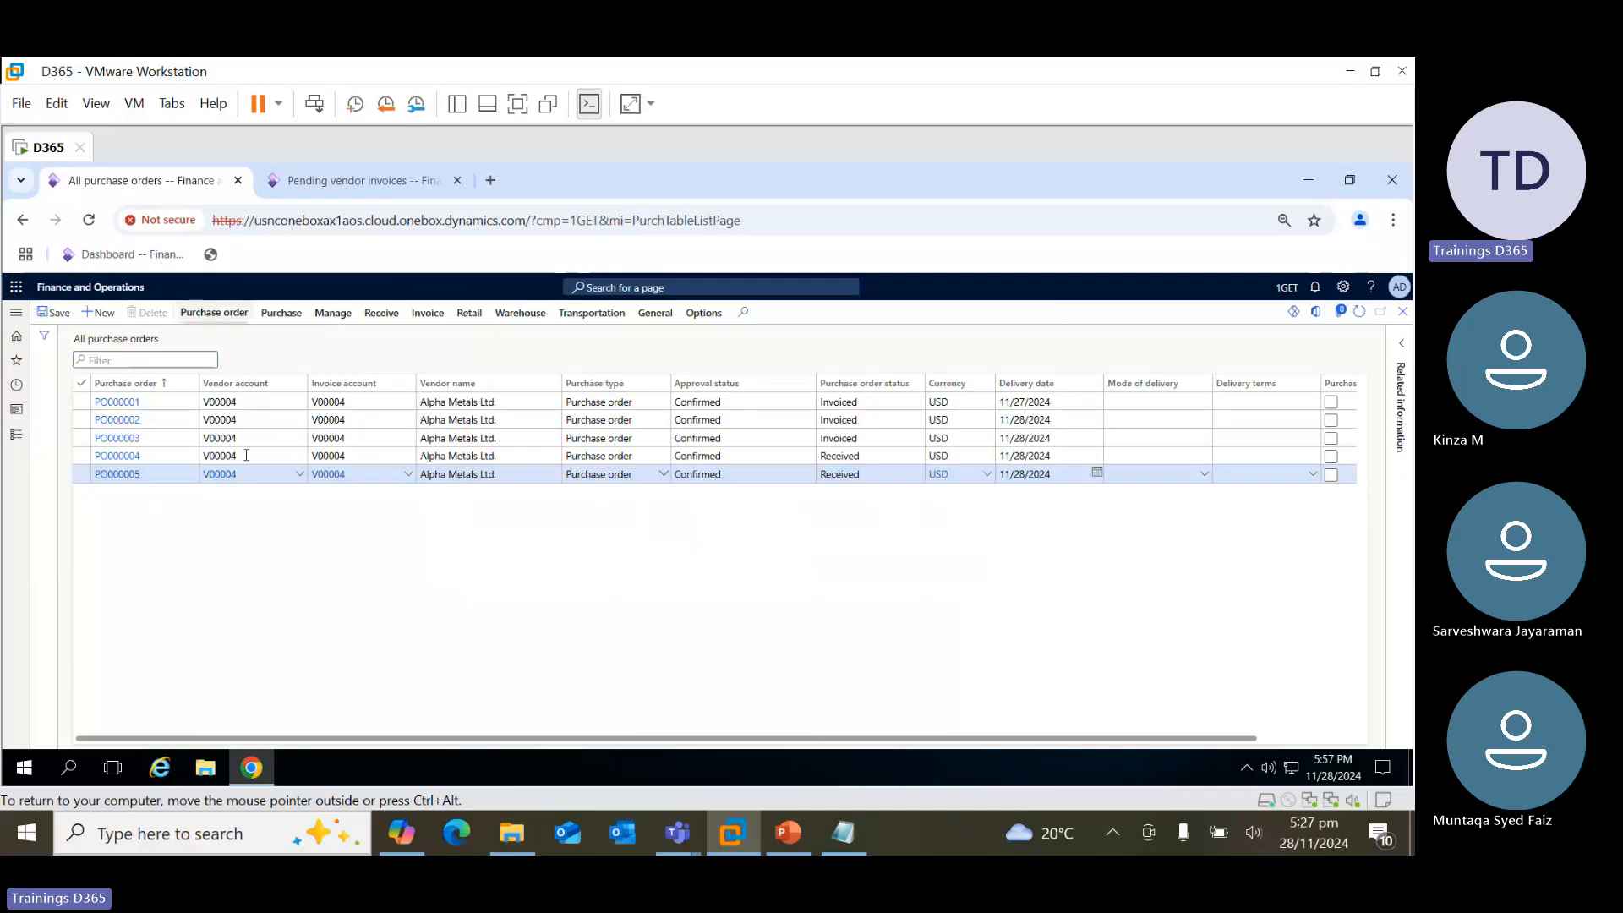
{"action": "left_click", "coordinate": [367, 184]}
{"action": "left_click", "coordinate": [13, 438]}
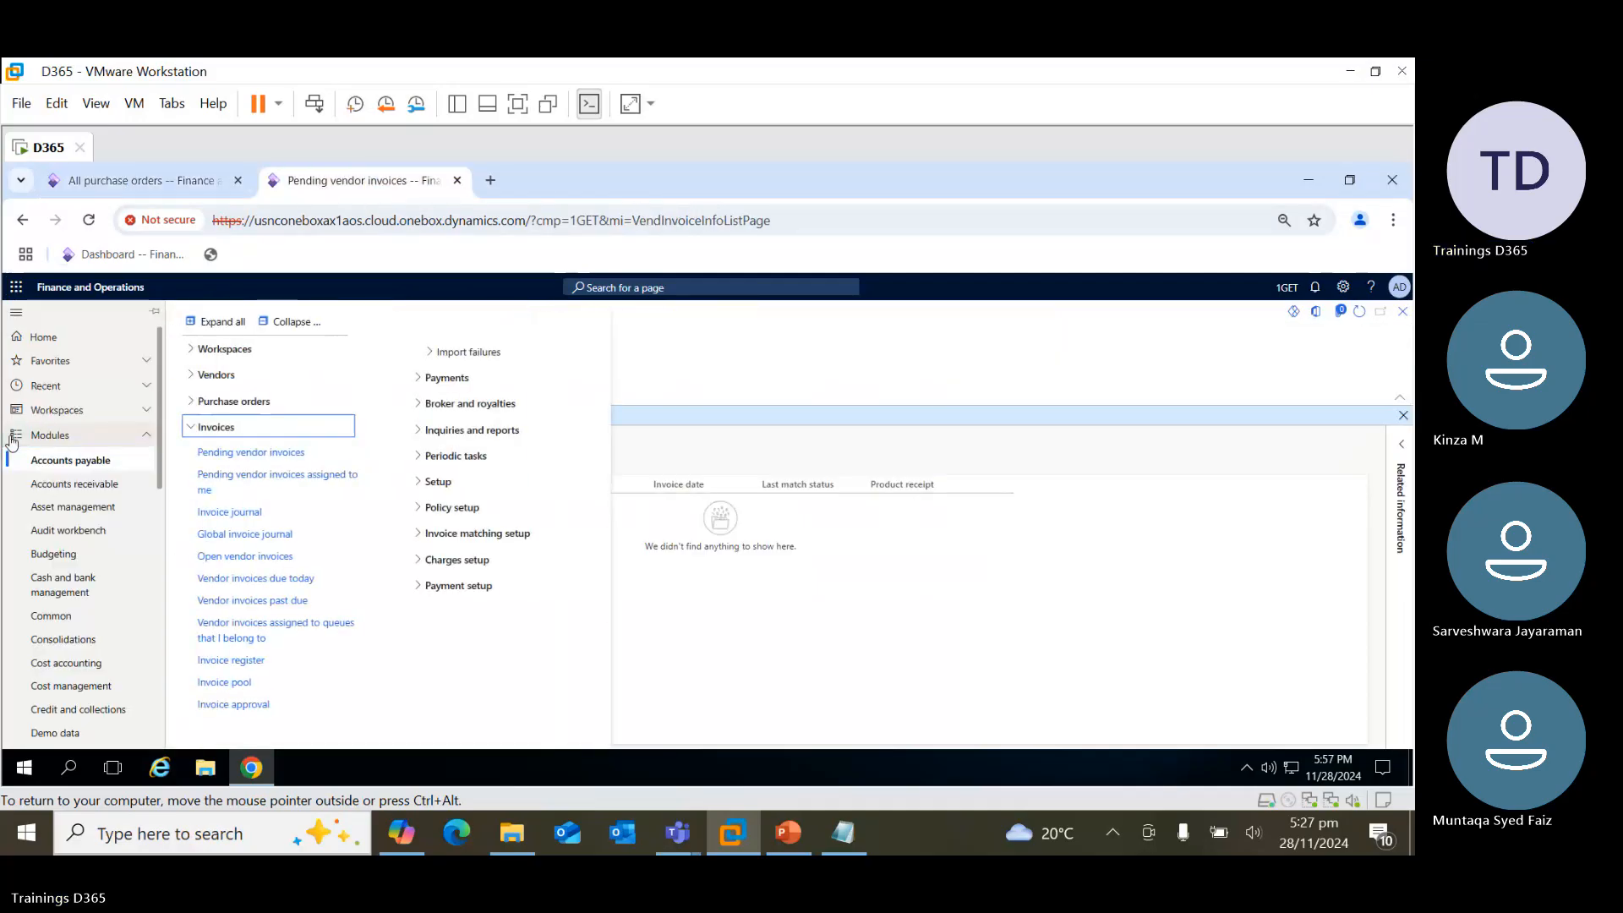
{"action": "left_click", "coordinate": [191, 428]}
{"action": "left_click", "coordinate": [203, 374]}
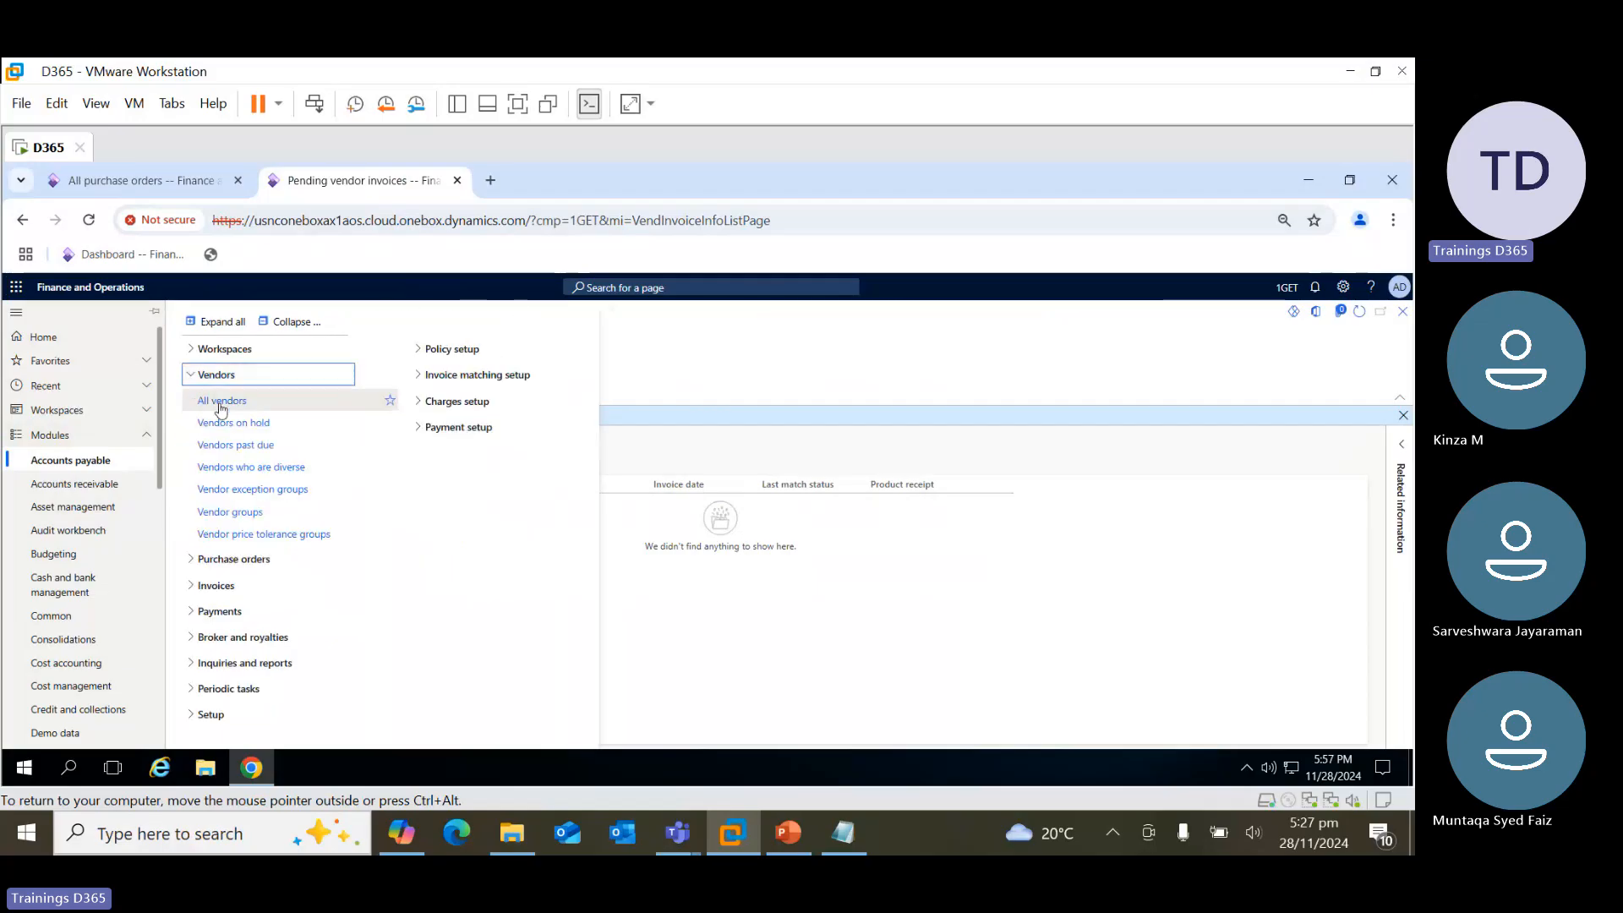
{"action": "left_click", "coordinate": [233, 413]}
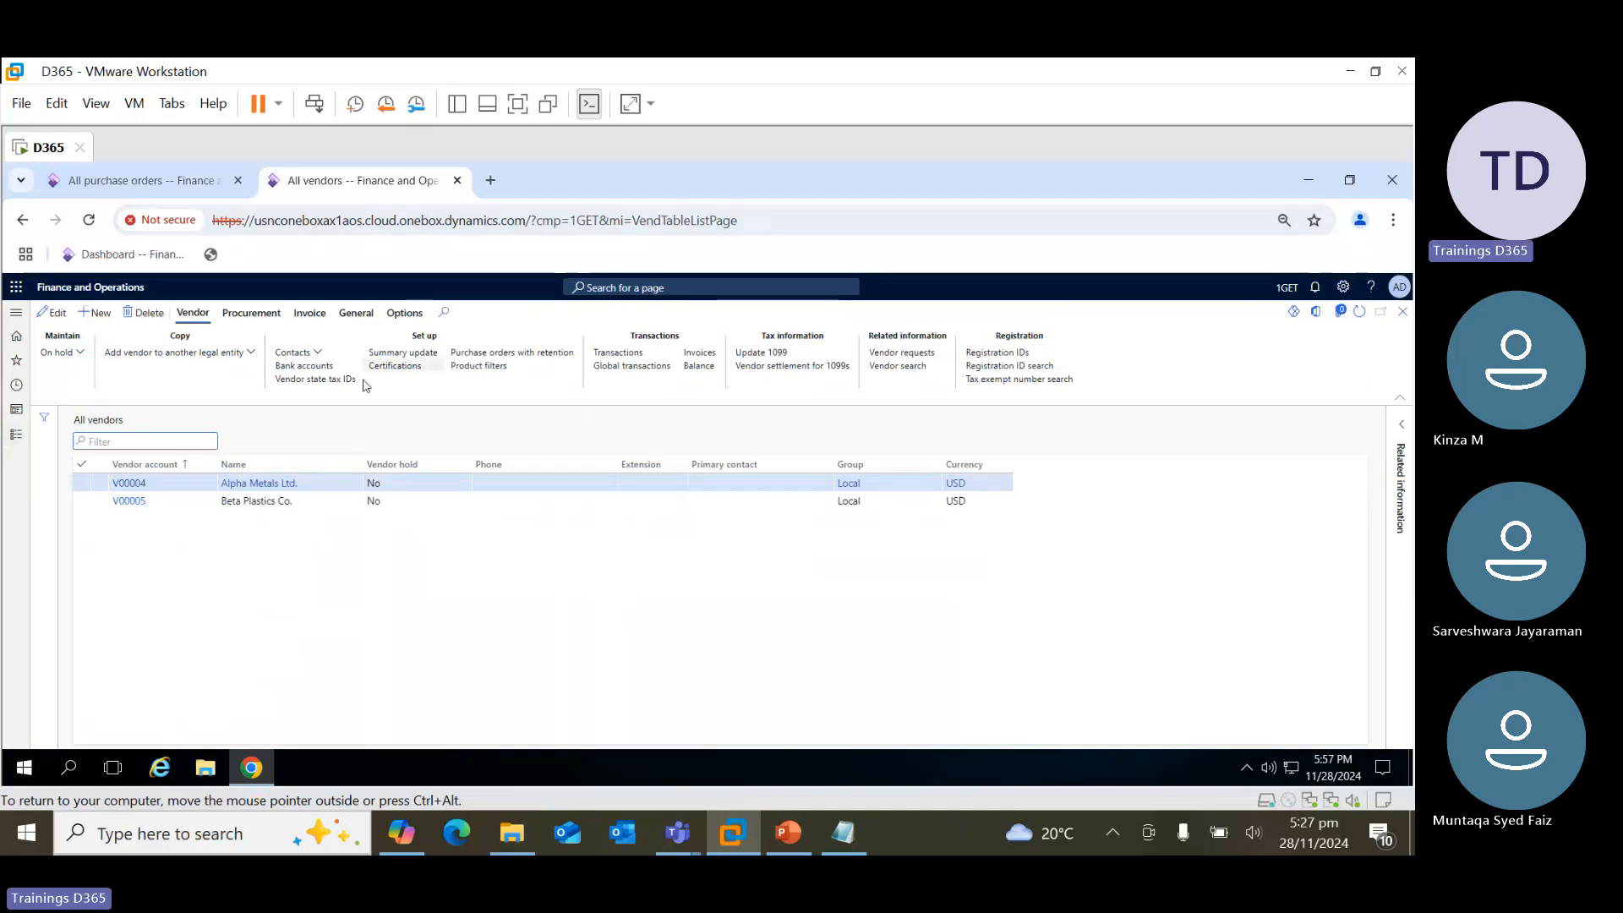
{"action": "left_click", "coordinate": [697, 355]}
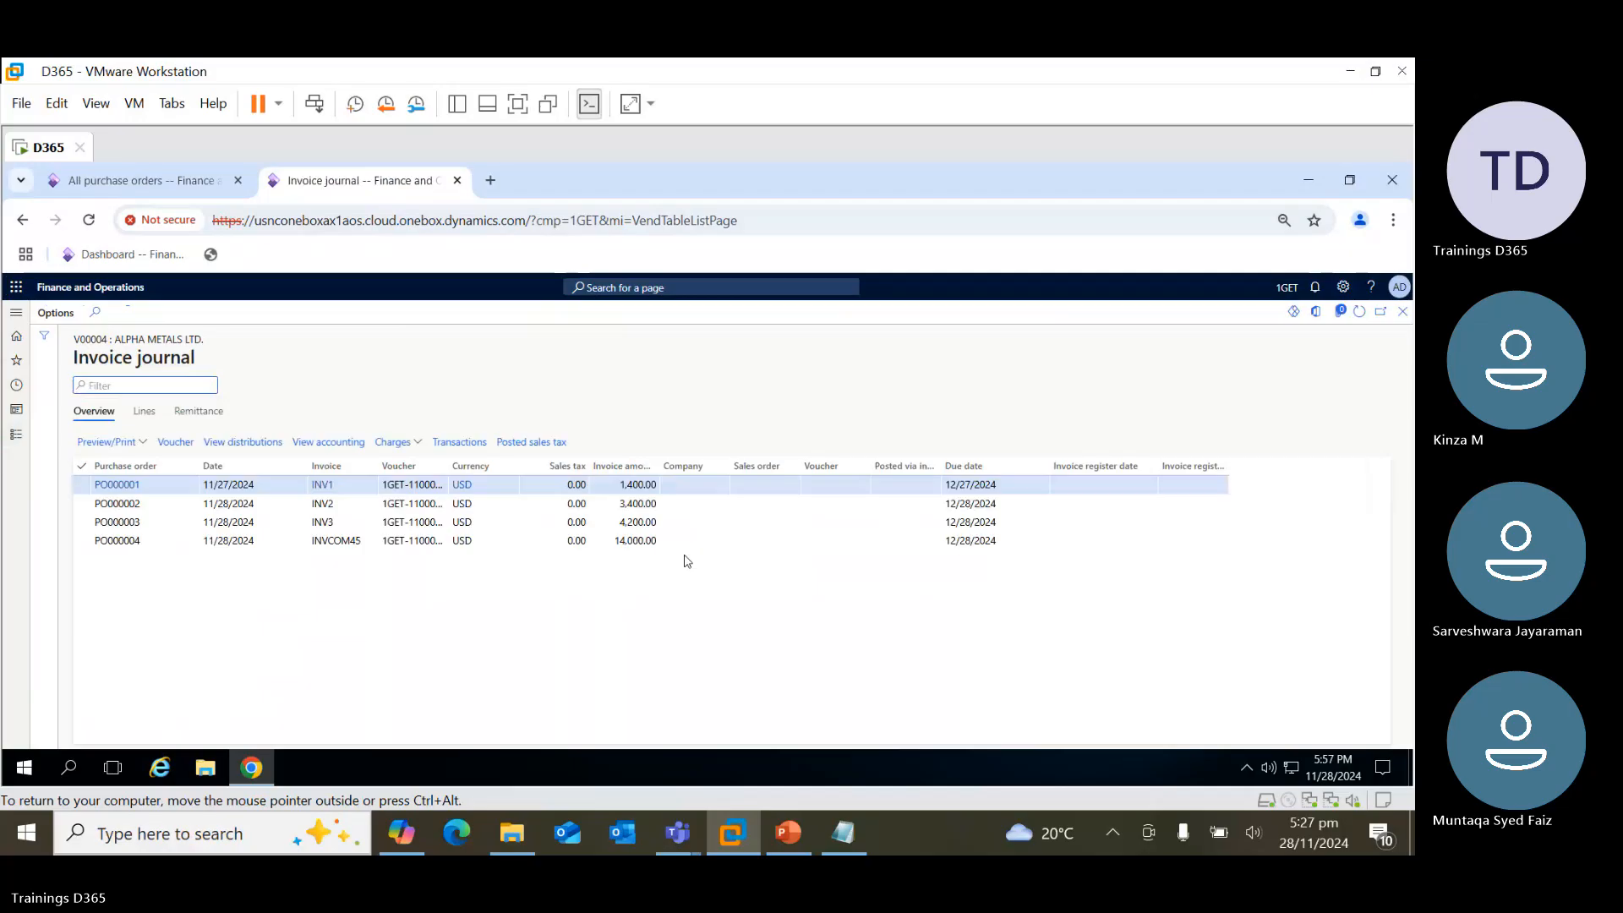
Examine the purchase order lines of invoice INVCOM45 in the invoice journal and close the journal
{"action": "left_click", "coordinate": [358, 541]}
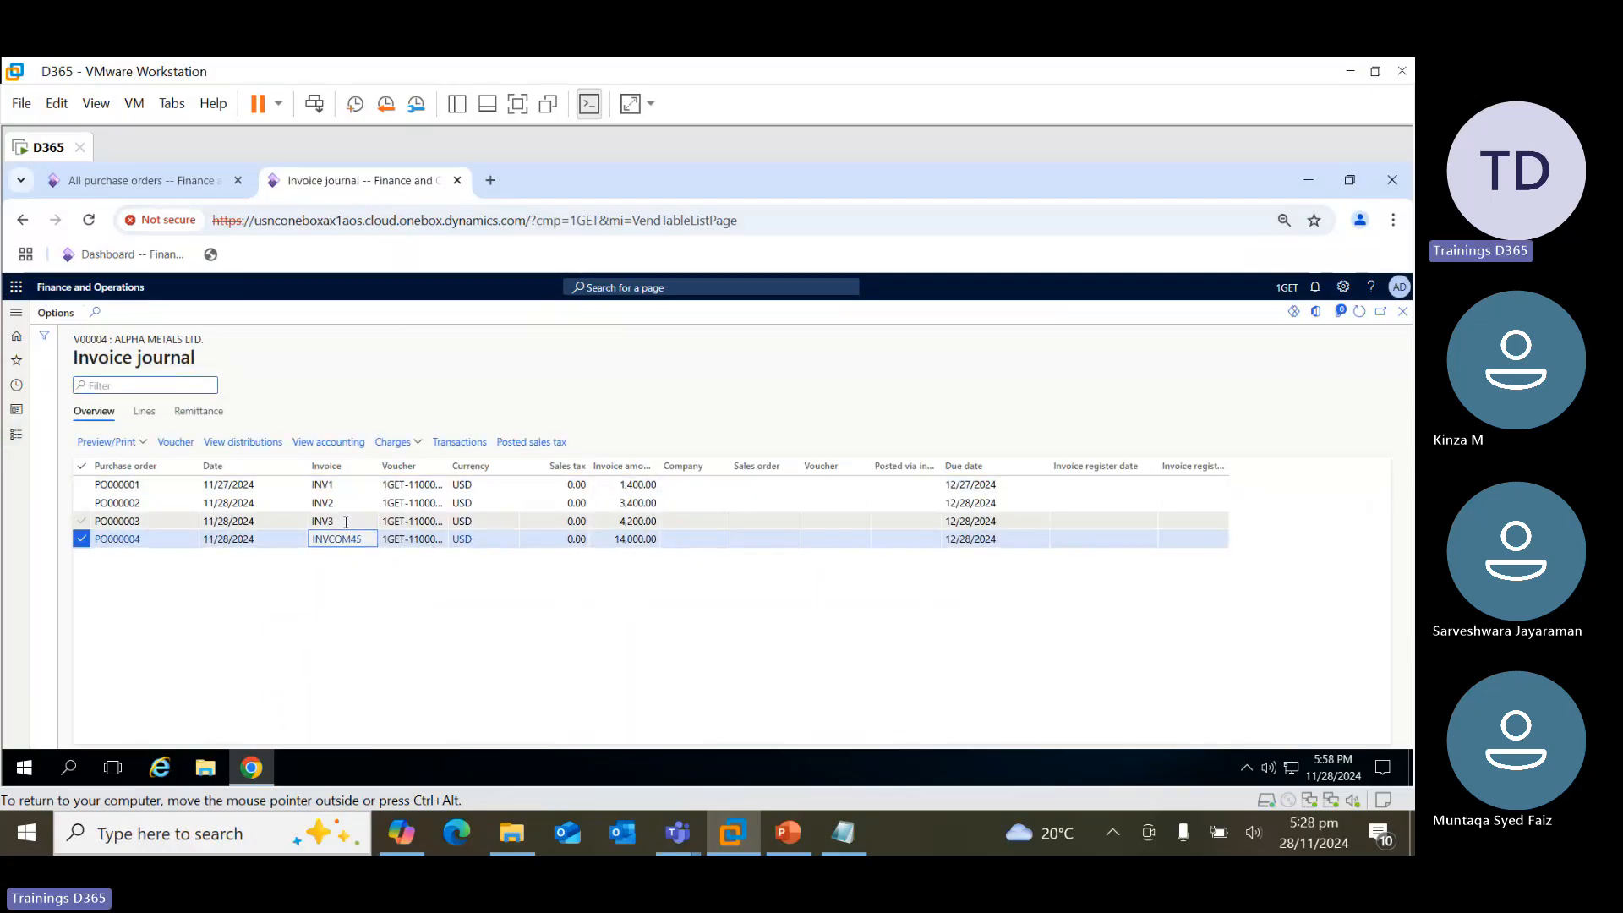
{"action": "left_click", "coordinate": [351, 521]}
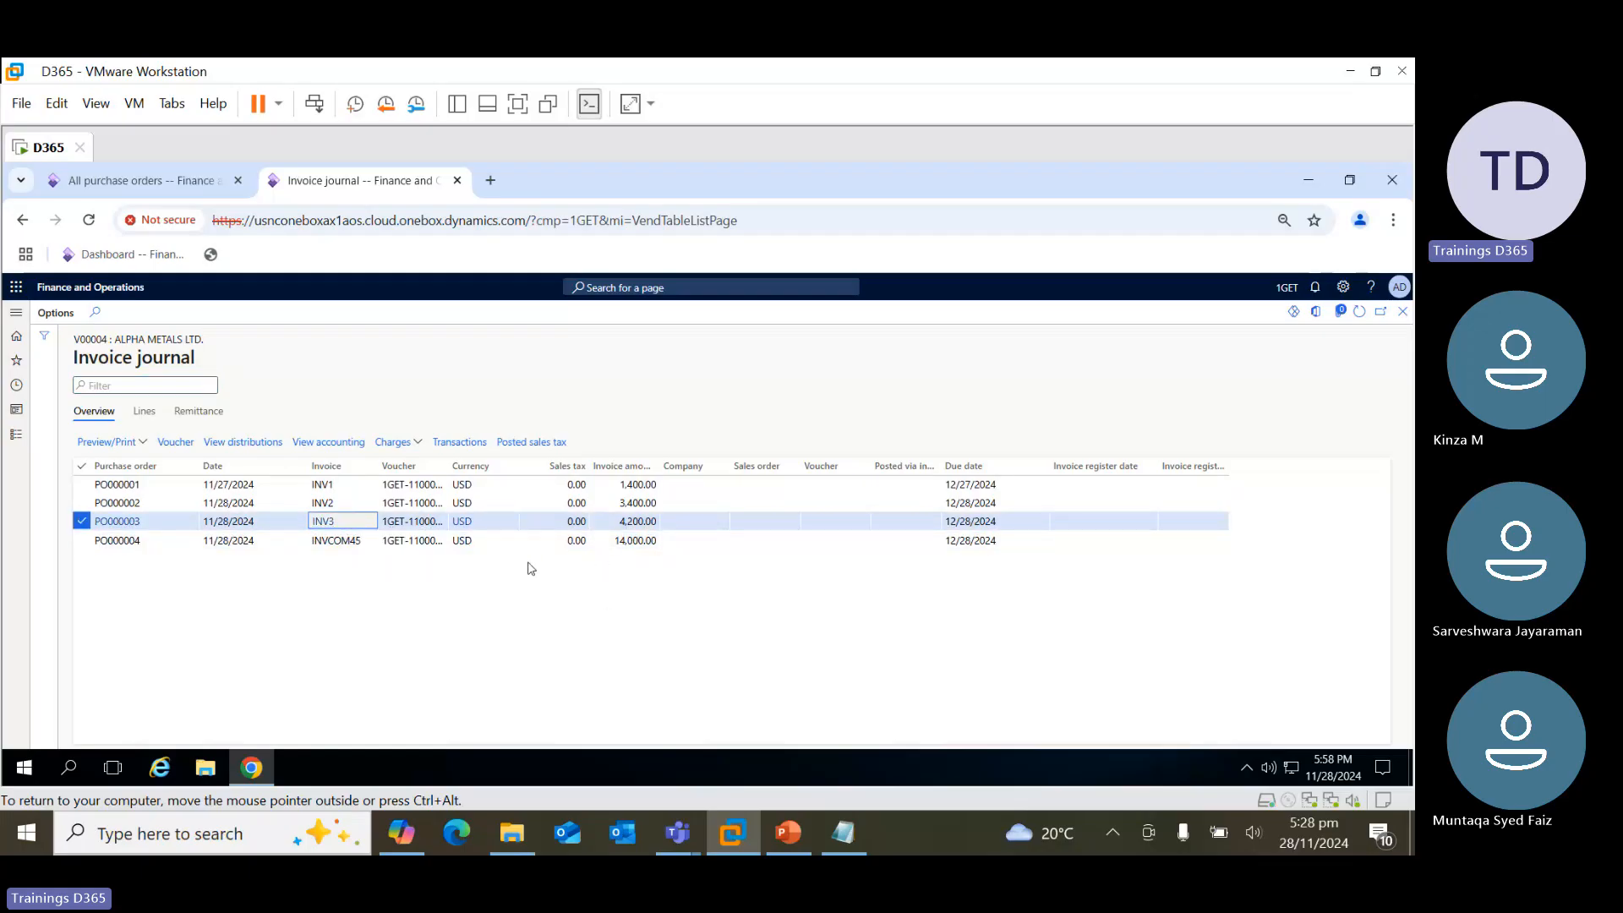
{"action": "left_click", "coordinate": [365, 541]}
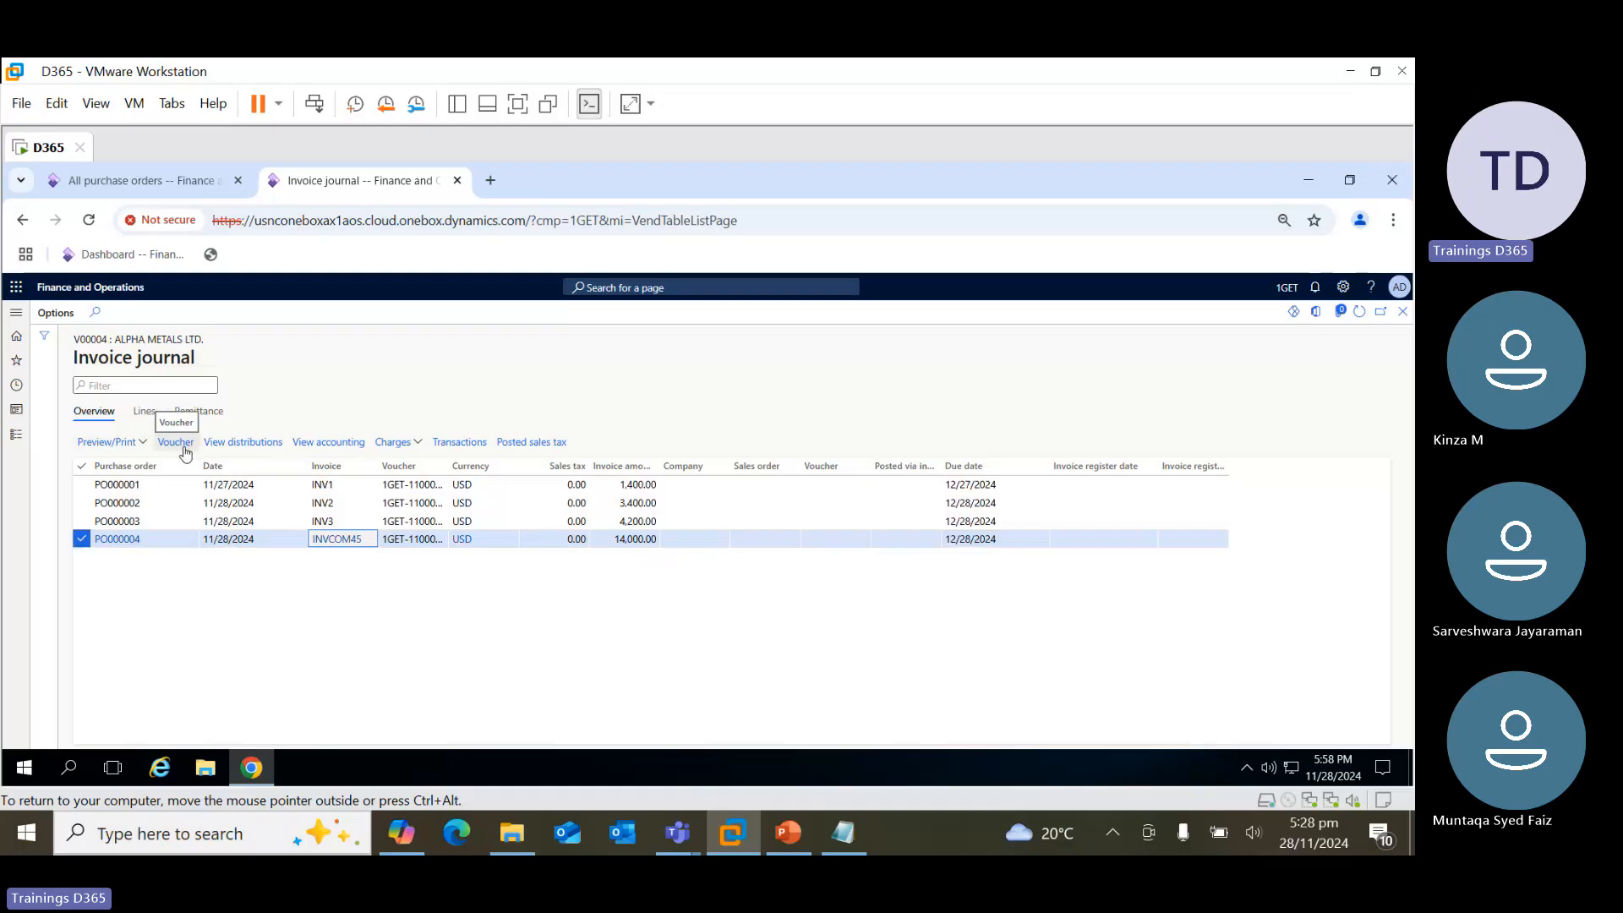
{"action": "left_click", "coordinate": [143, 412]}
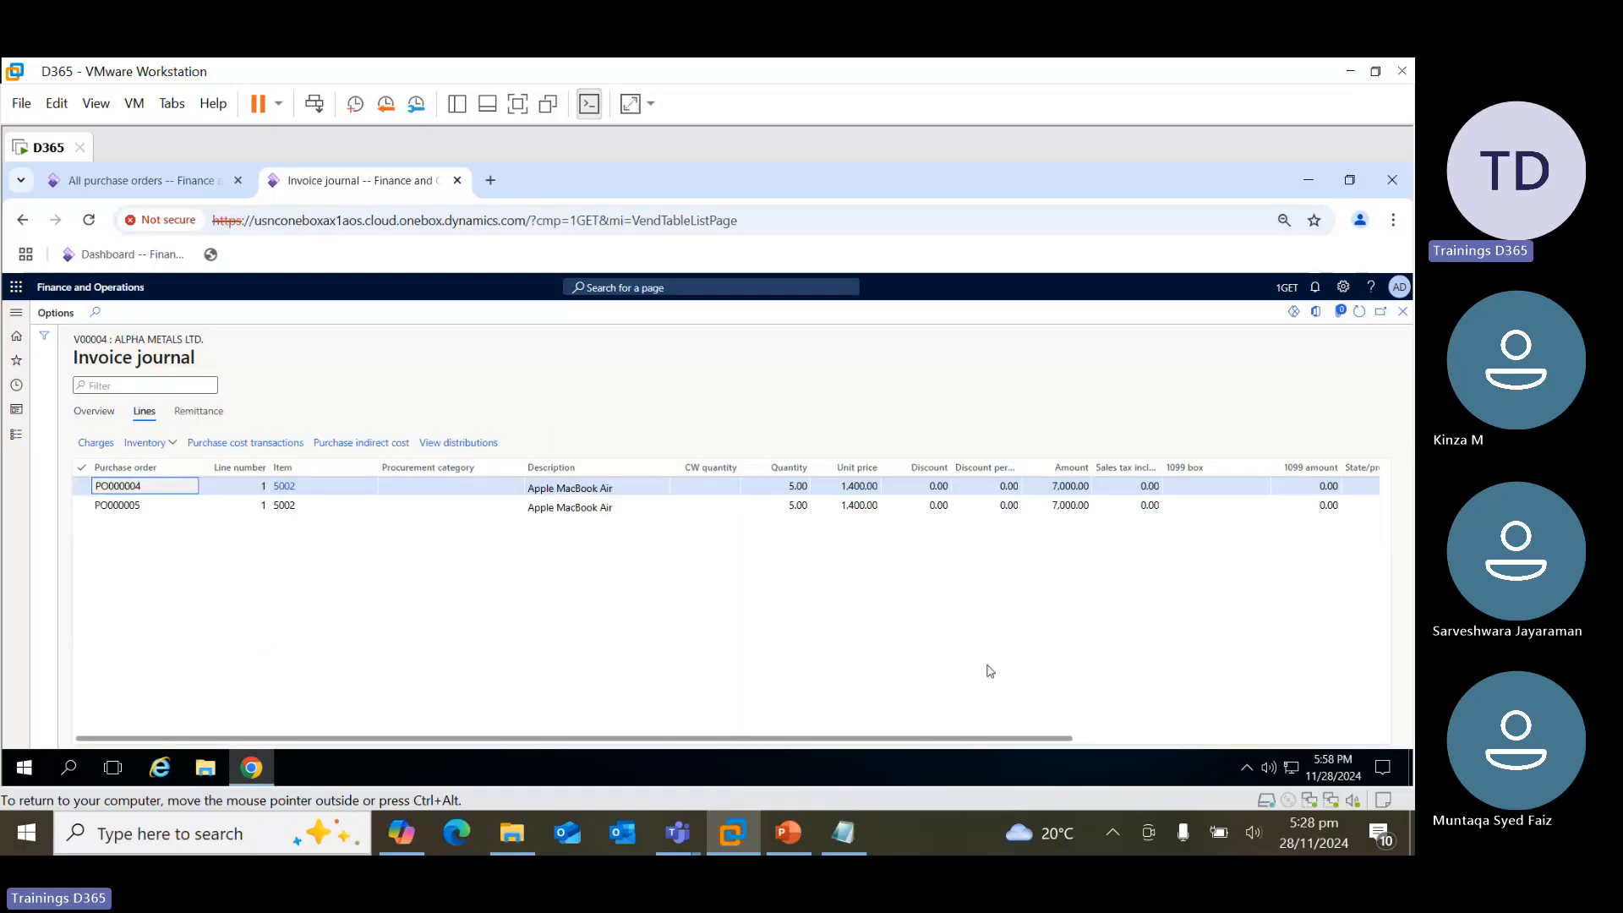
{"action": "left_click", "coordinate": [1403, 312]}
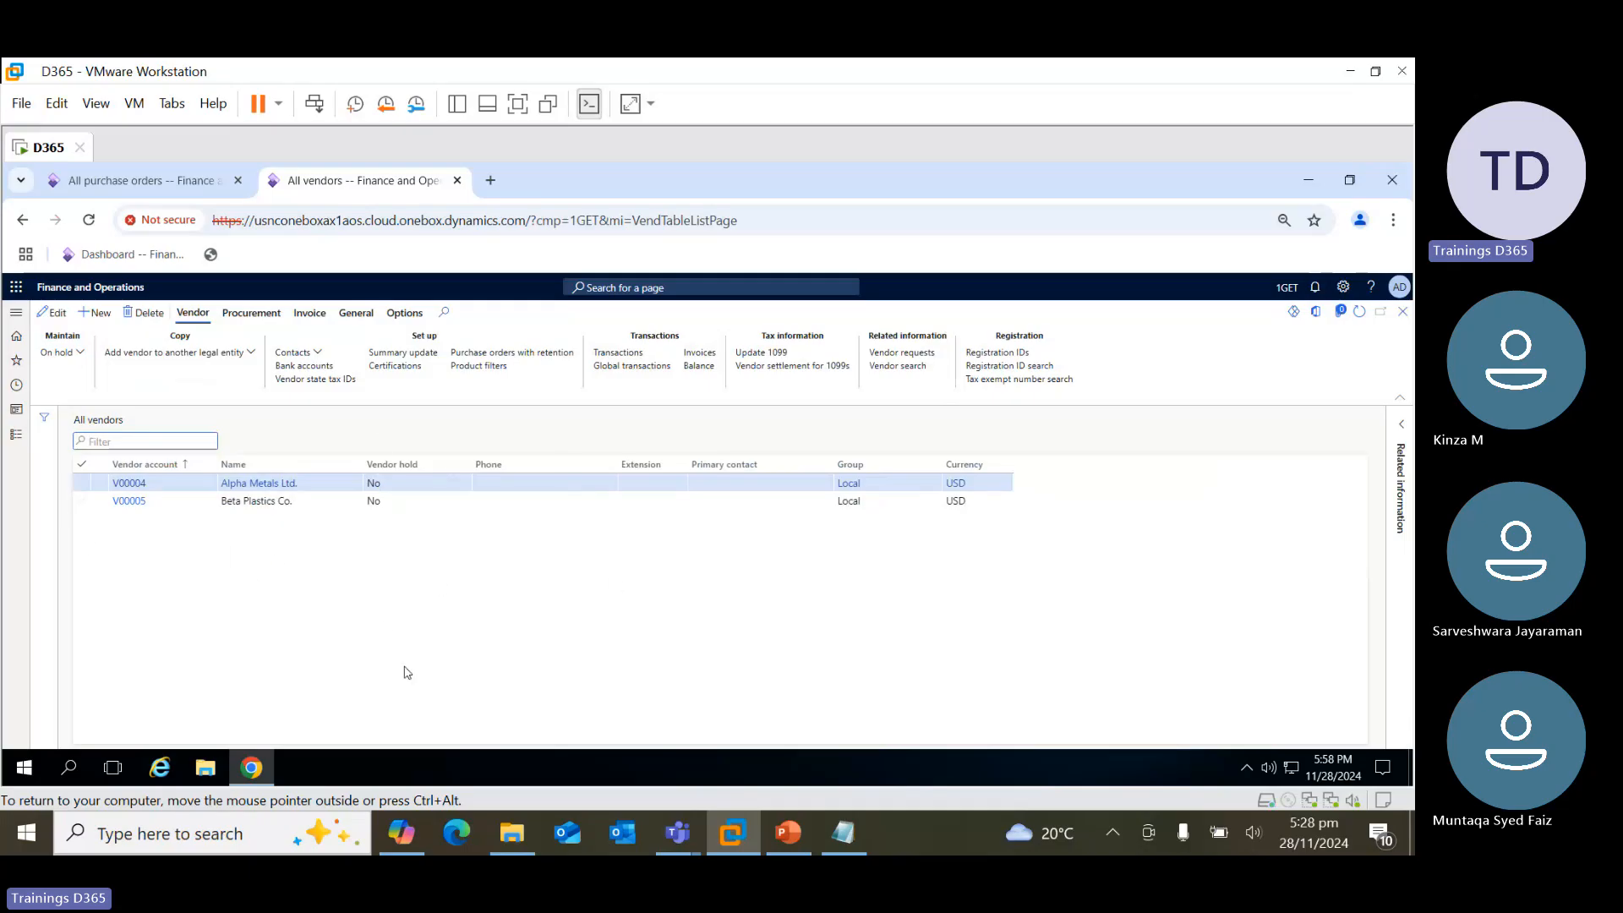
Switch to Notepad and add the heading "PO Scenario - 4" below the scenario 3 notes
{"action": "left_click", "coordinate": [844, 836]}
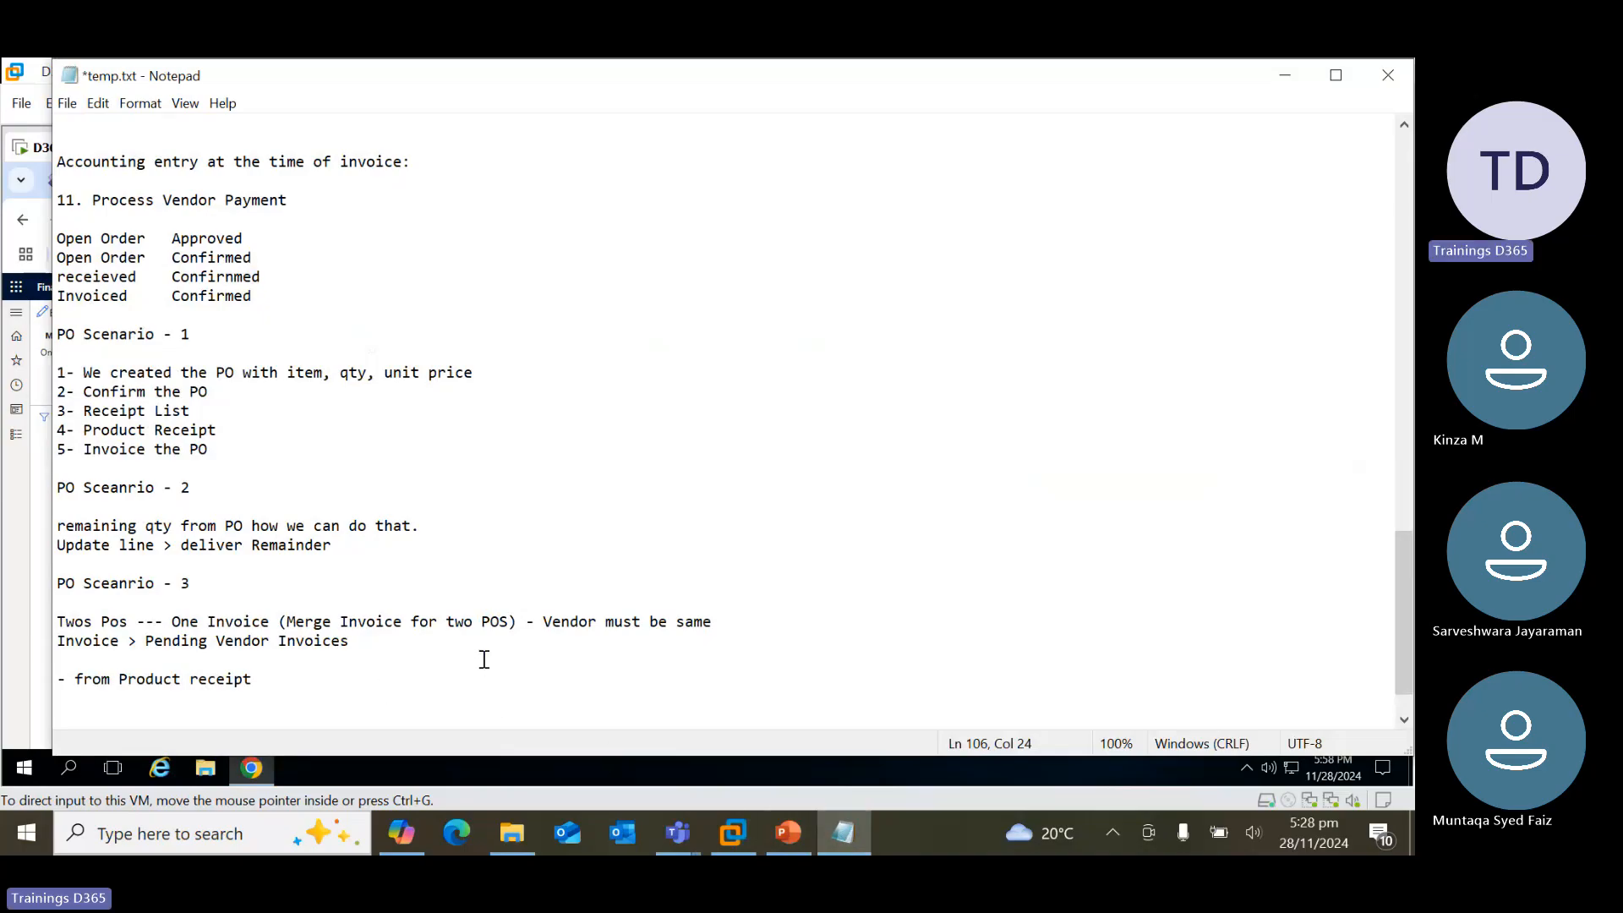
{"action": "key", "text": "Return"}
{"action": "key", "text": "Return"}
{"action": "type", "text": "PO Scenari"}
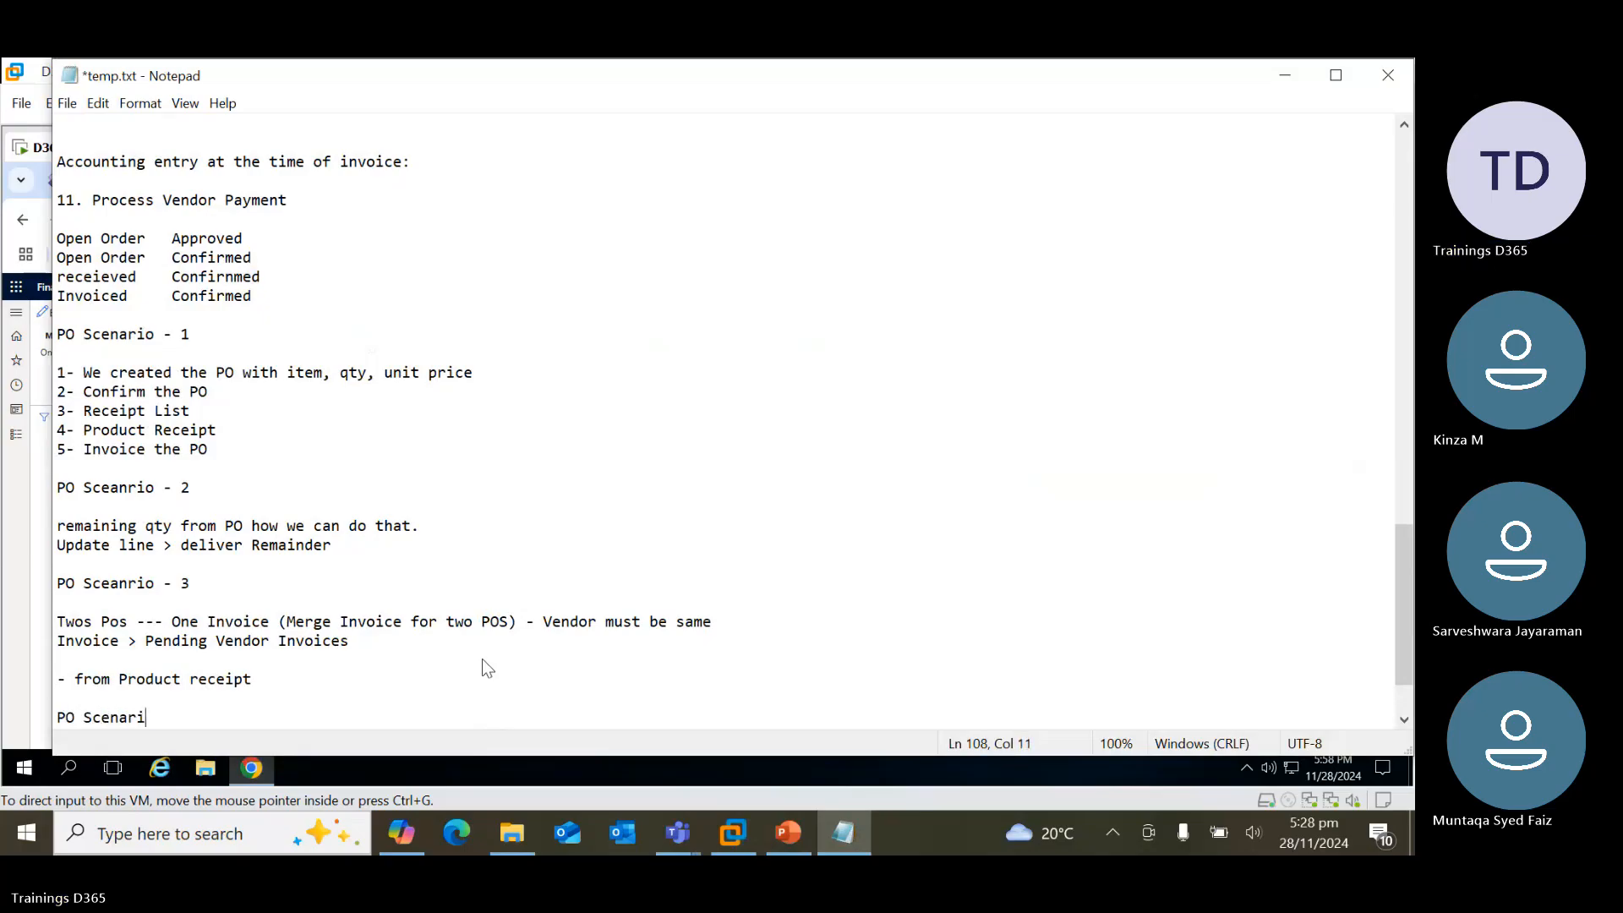
{"action": "type", "text": "o - 4"}
{"action": "key", "text": "Return"}
{"action": "key", "text": "Return"}
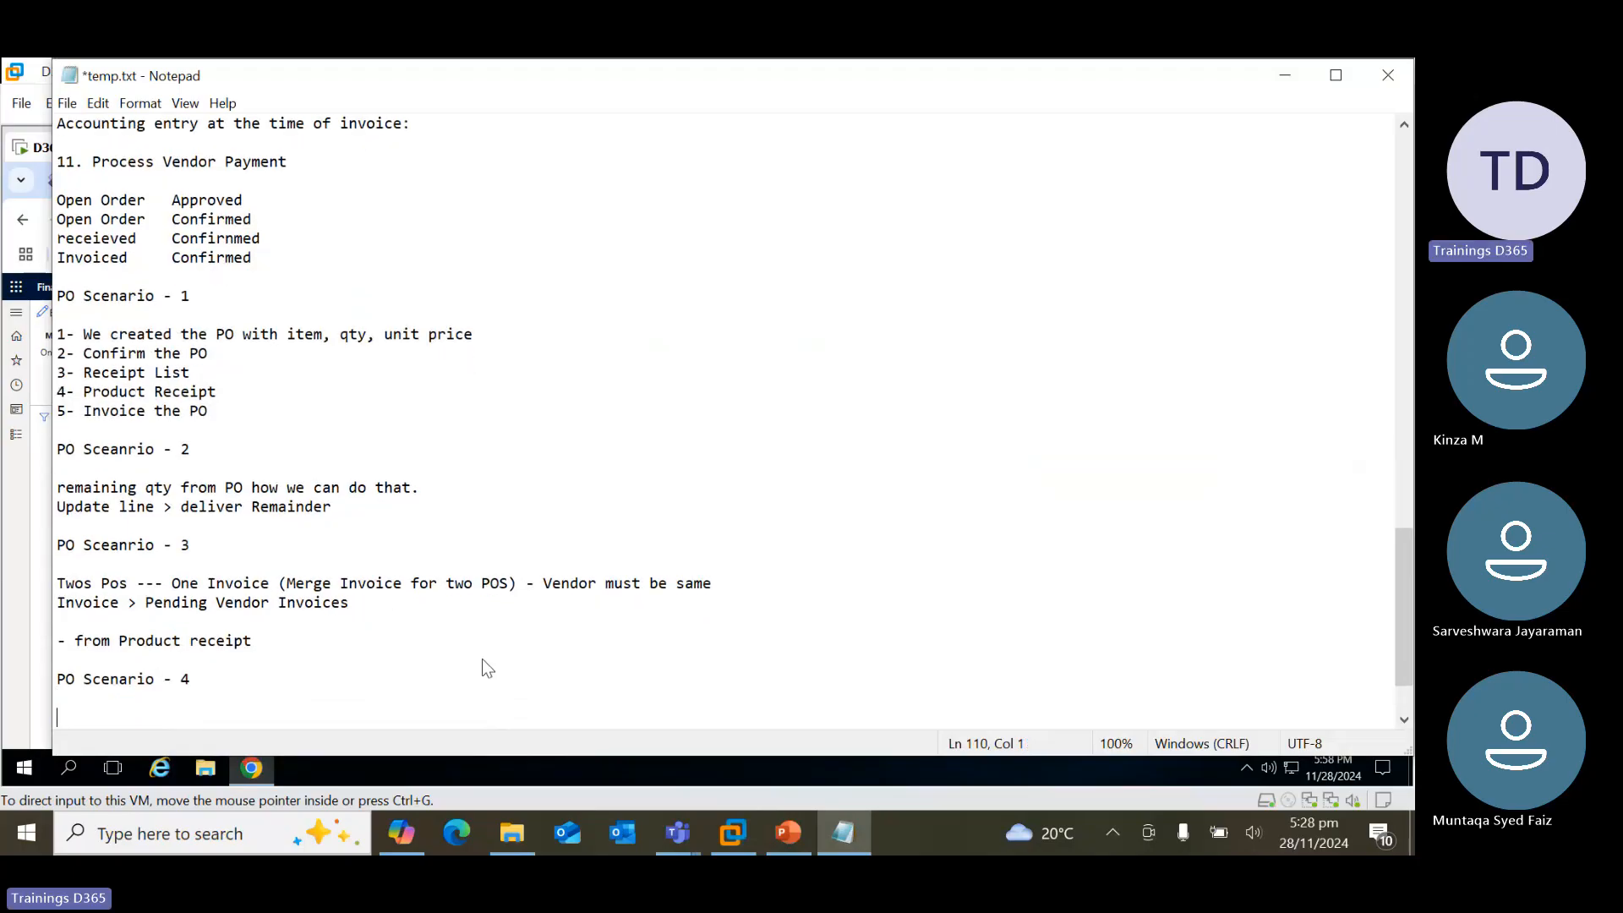
Write "Skip the Product recipt" under the scenario 4 heading, save temp.txt and minimize Notepad
{"action": "type", "text": "Skip the pr"}
{"action": "key", "text": "BackSpace"}
{"action": "key", "text": "BackSpace"}
{"action": "type", "text": "Produ"}
{"action": "key", "text": "BackSpace"}
{"action": "type", "text": "uct recipt"}
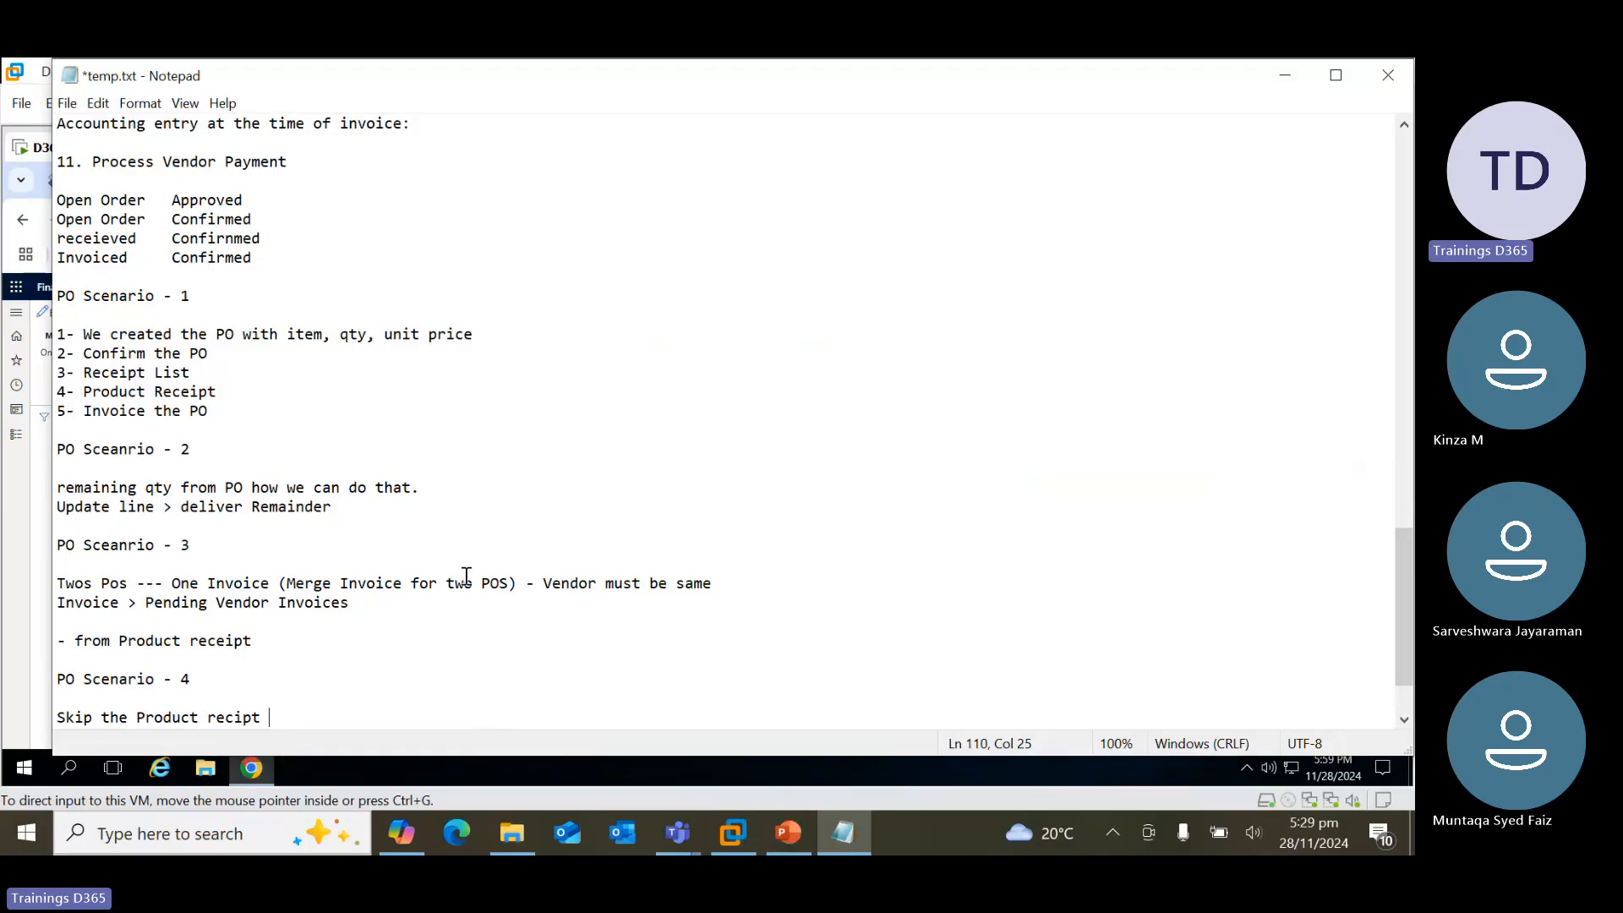
{"action": "left_click", "coordinate": [67, 104]}
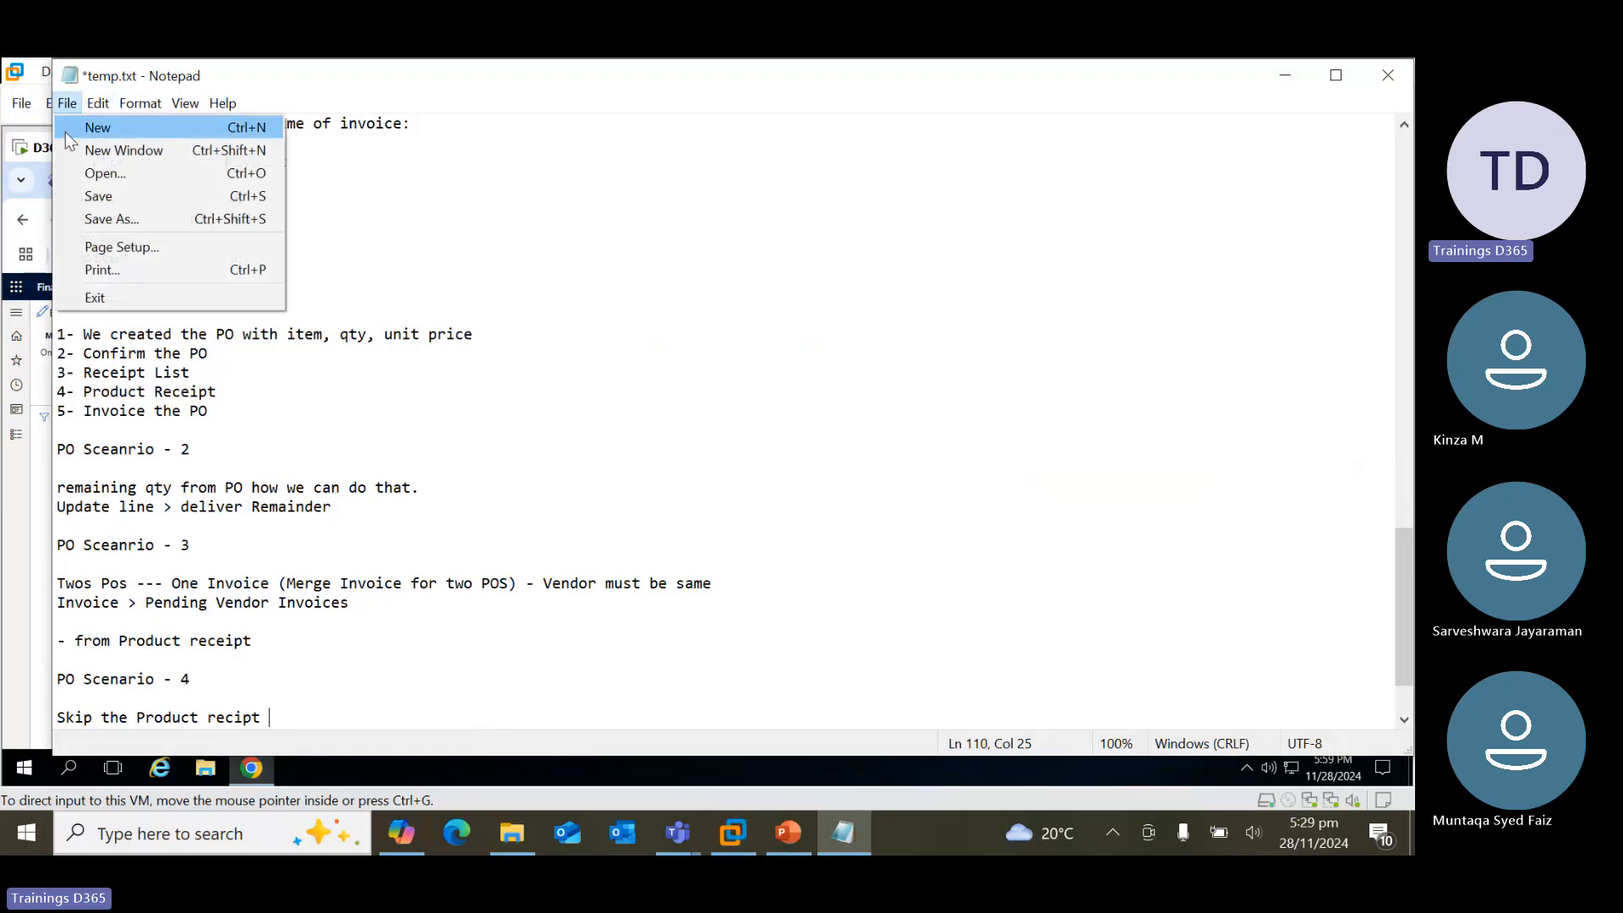
{"action": "left_click", "coordinate": [93, 195]}
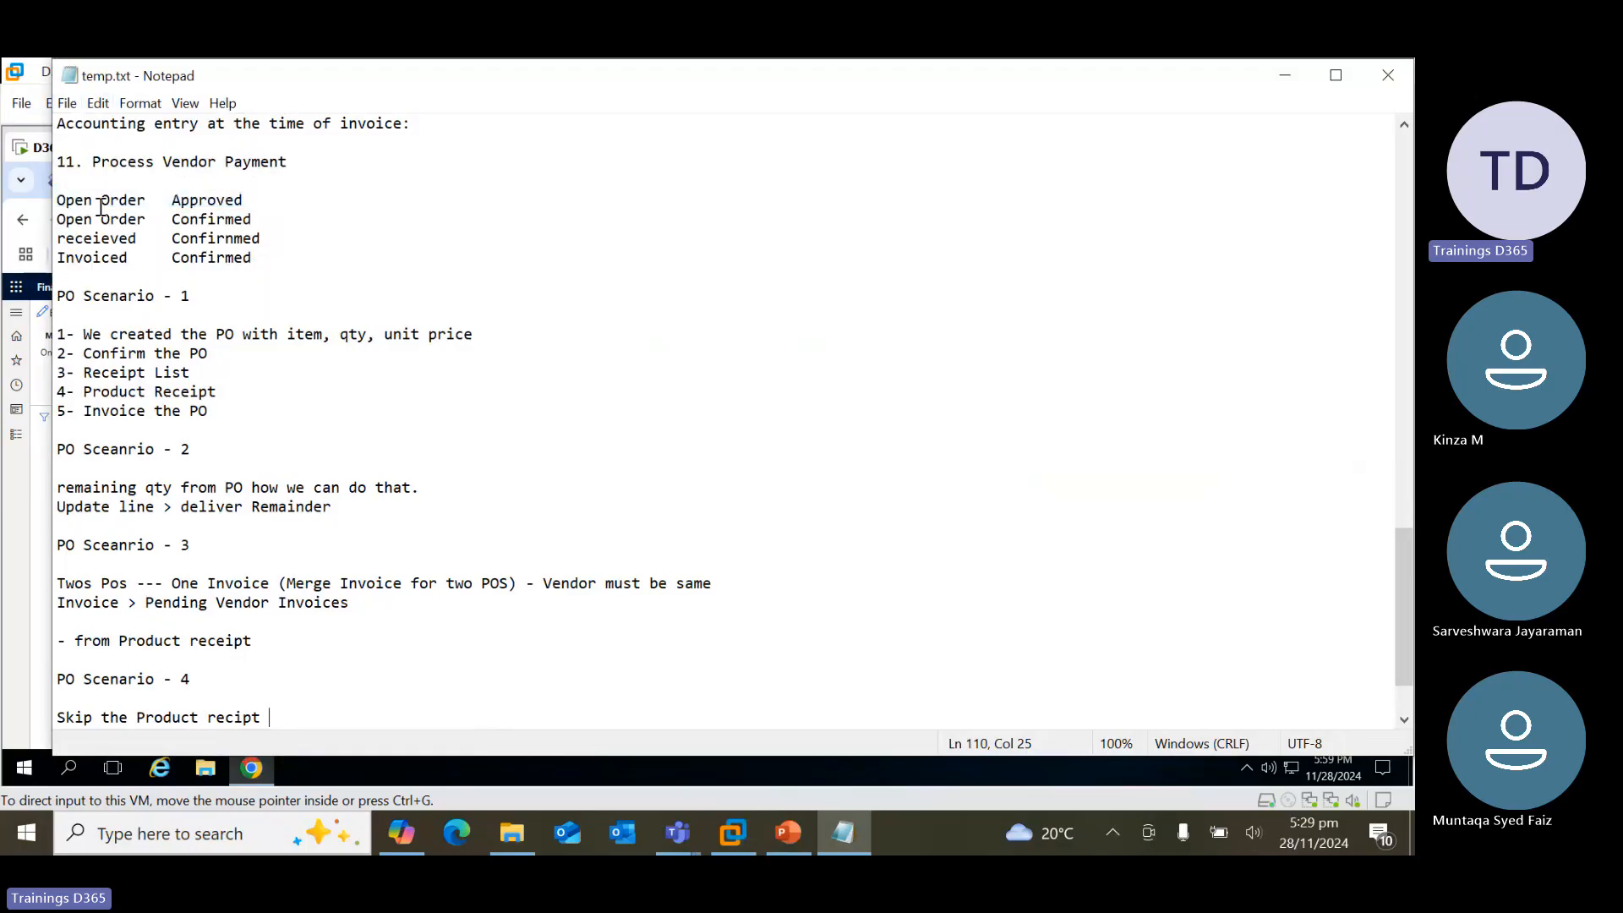
{"action": "left_click", "coordinate": [1287, 78]}
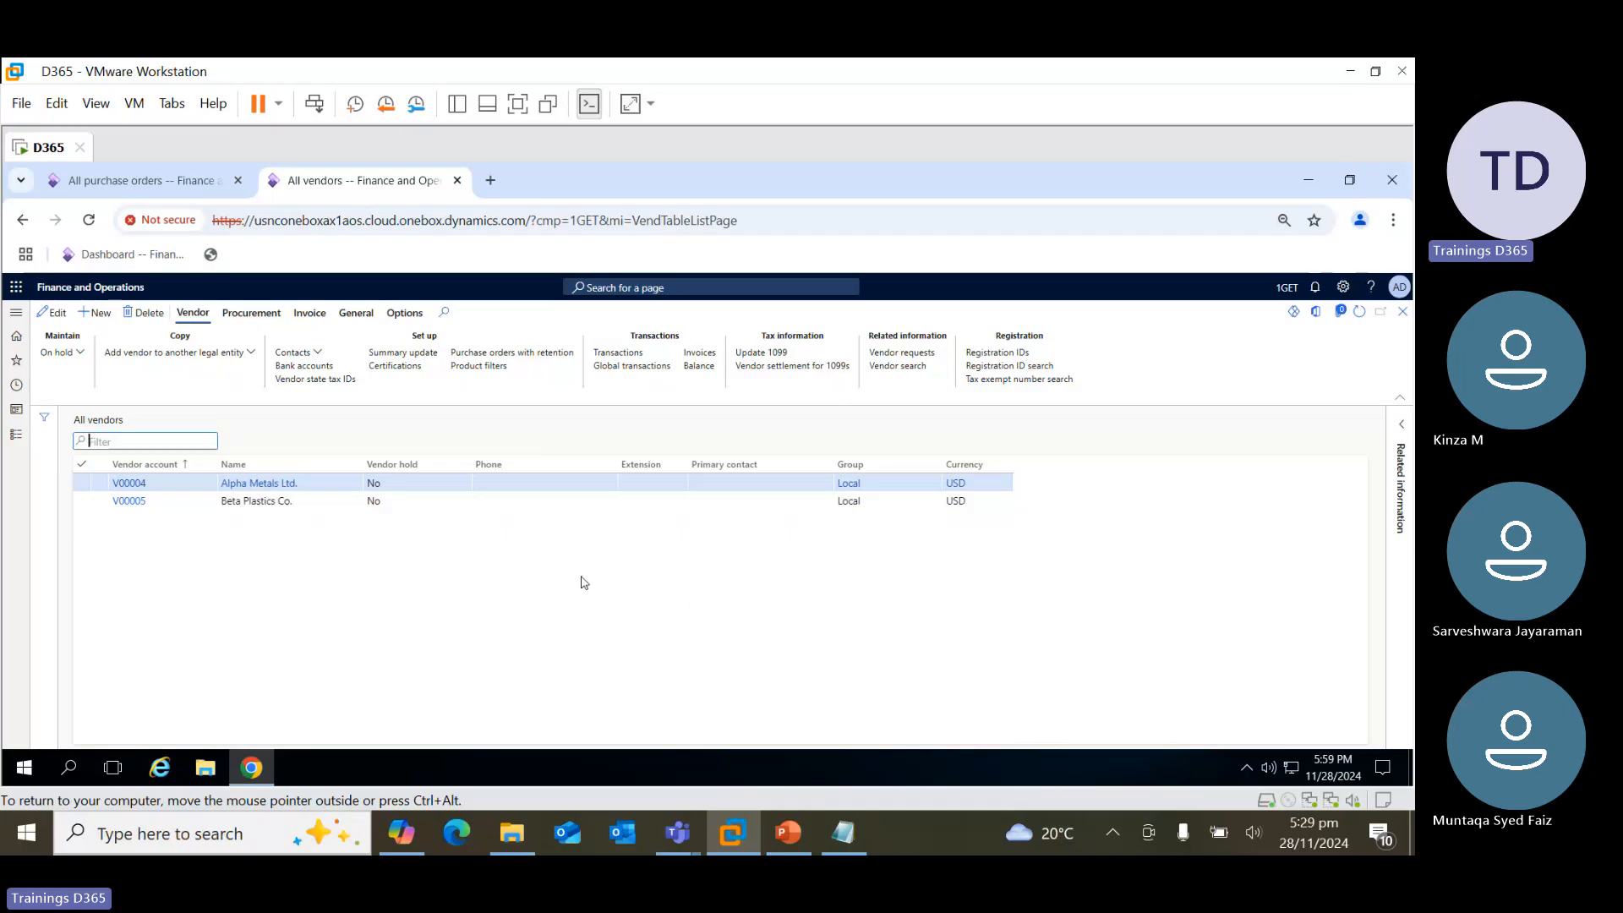
Open the Accounts payable parameters from the module's setup area
{"action": "left_click", "coordinate": [16, 436]}
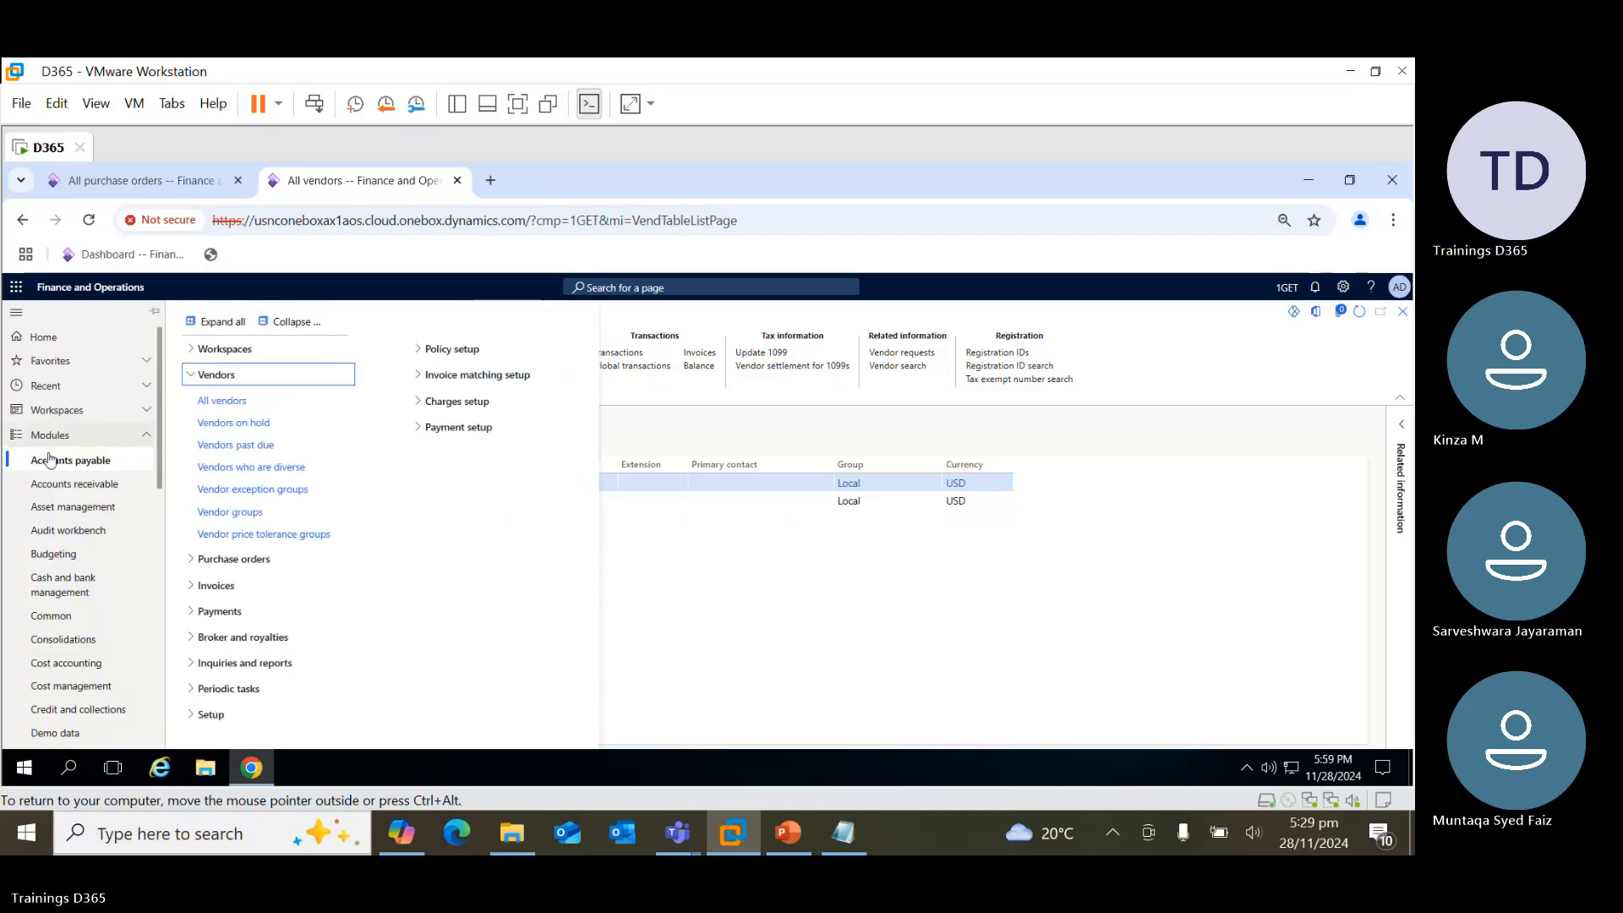
{"action": "left_click", "coordinate": [189, 716]}
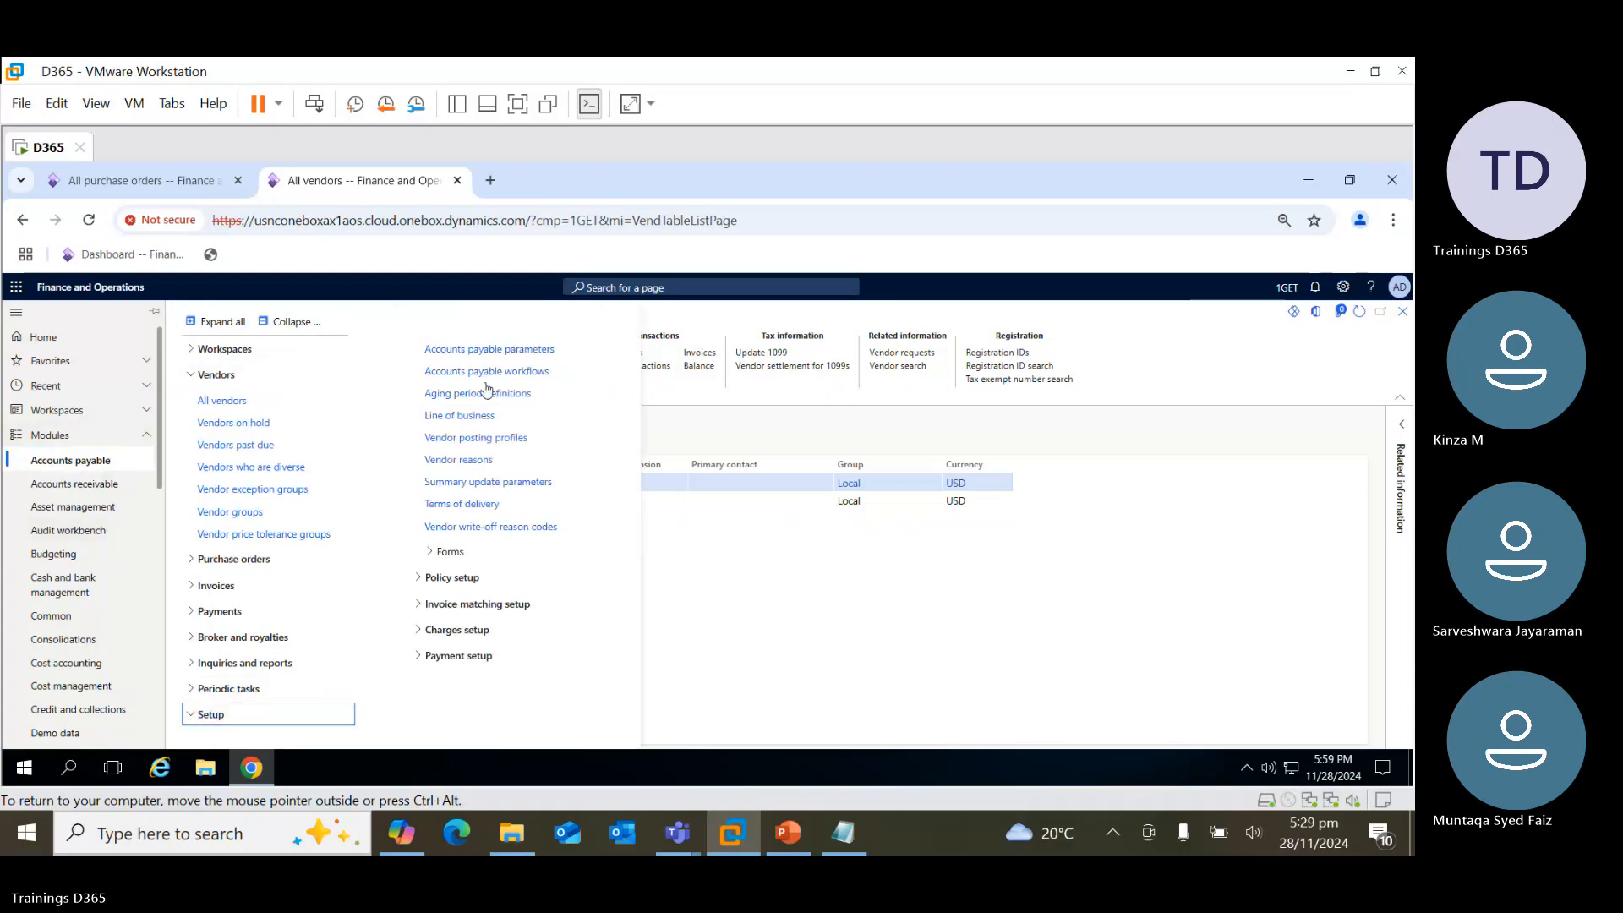
{"action": "left_click", "coordinate": [488, 350]}
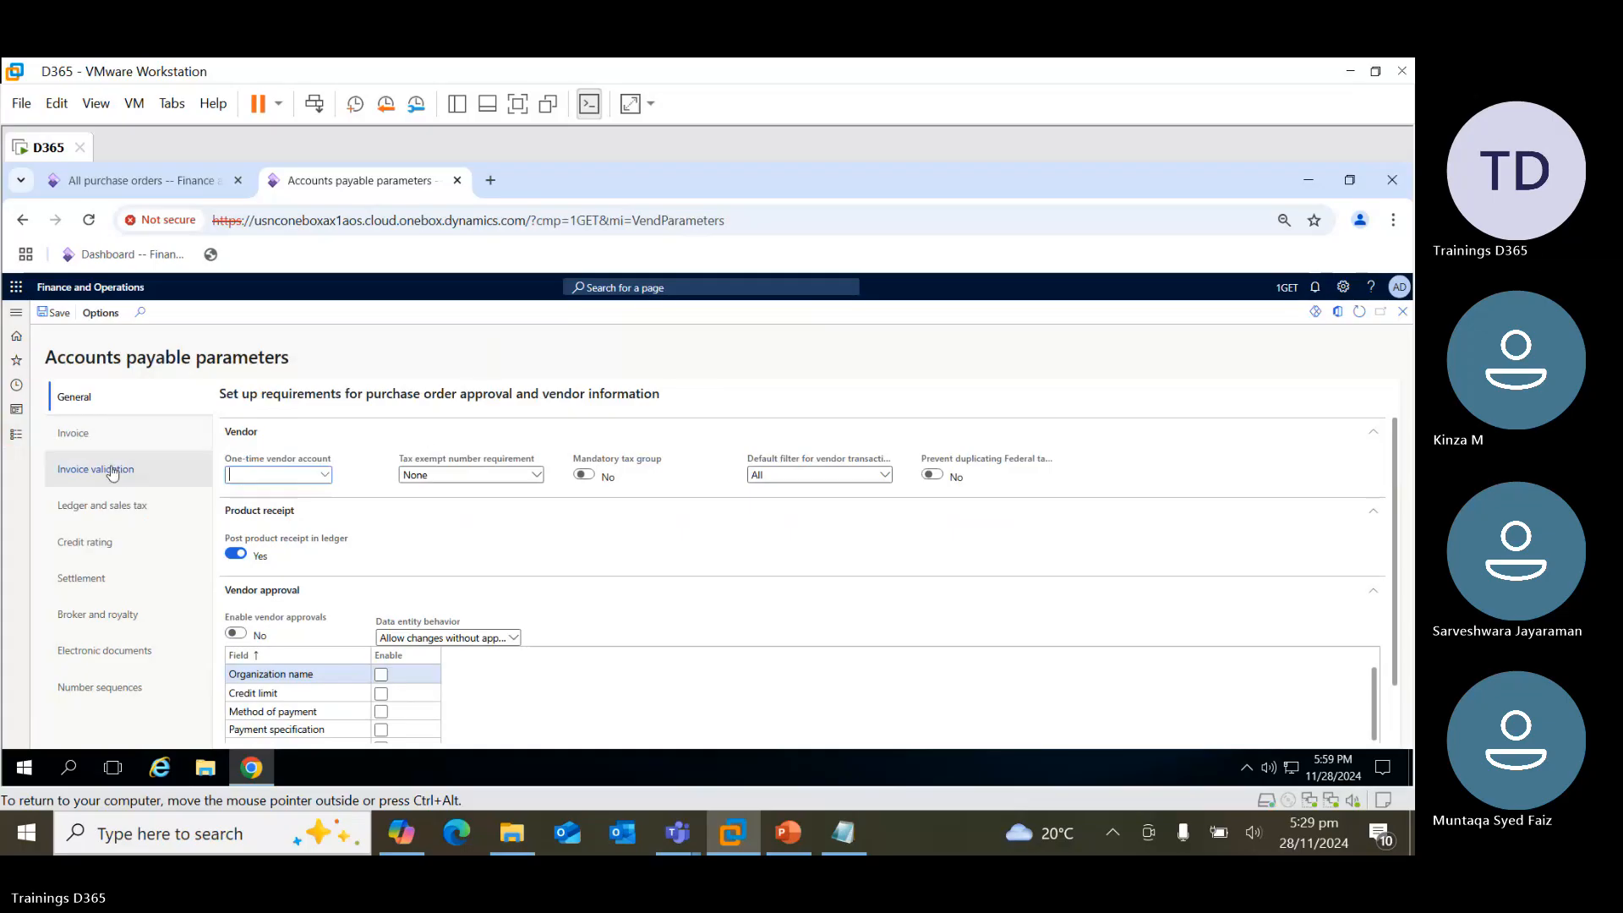
In the Invoice validation section of the parameters, set Enable invoice matching validation to No
{"action": "left_click", "coordinate": [94, 473]}
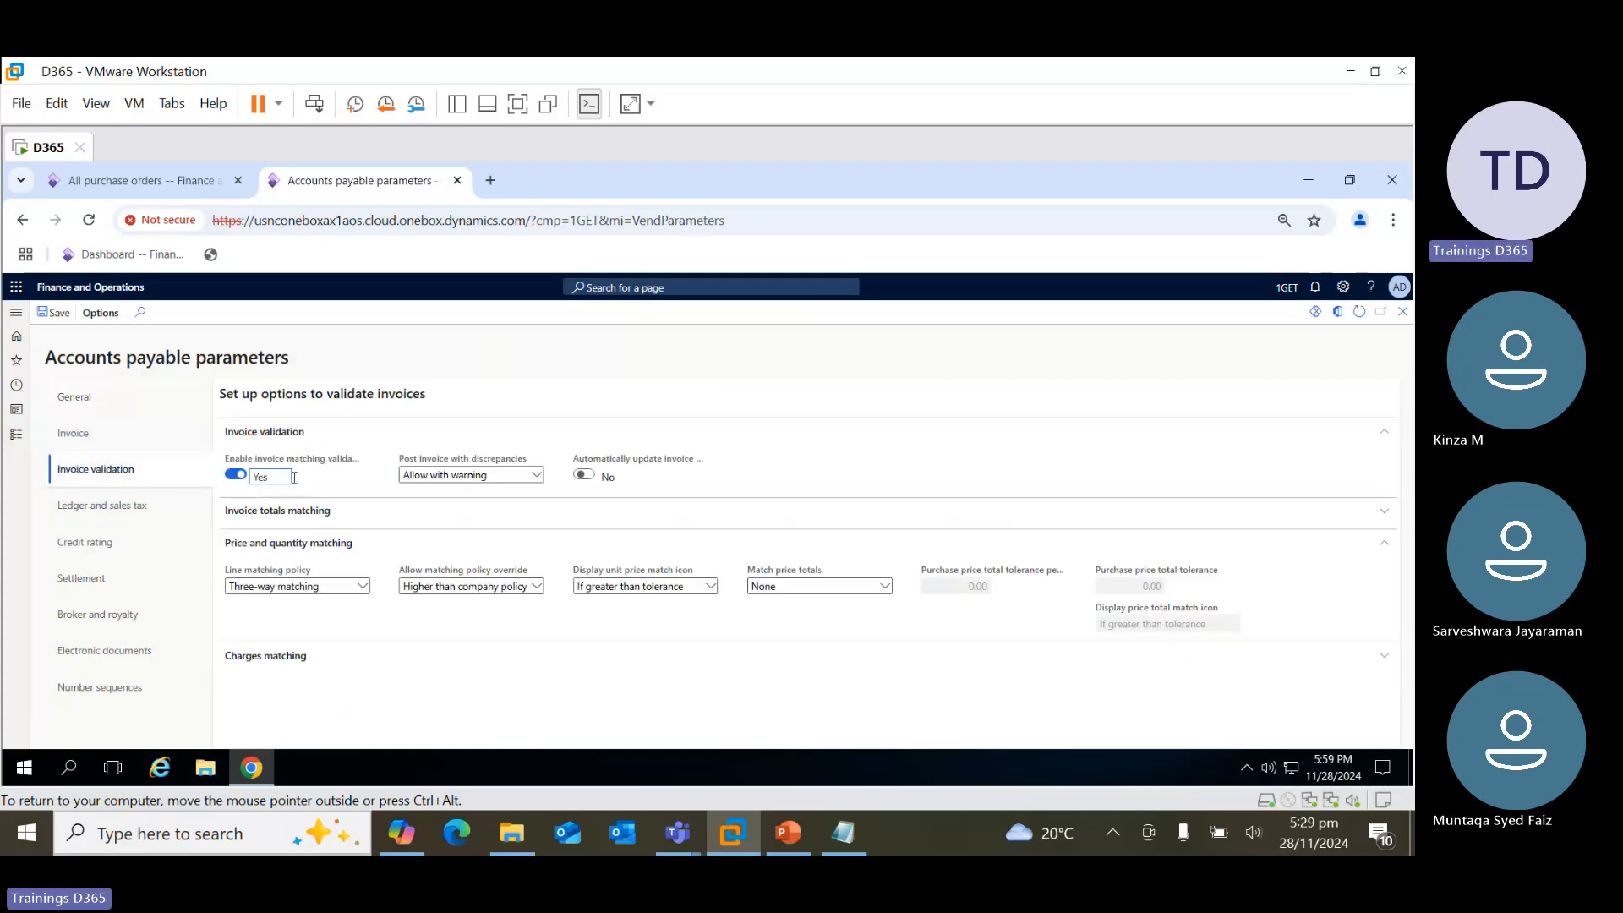
{"action": "mouse_move", "coordinate": [331, 466]}
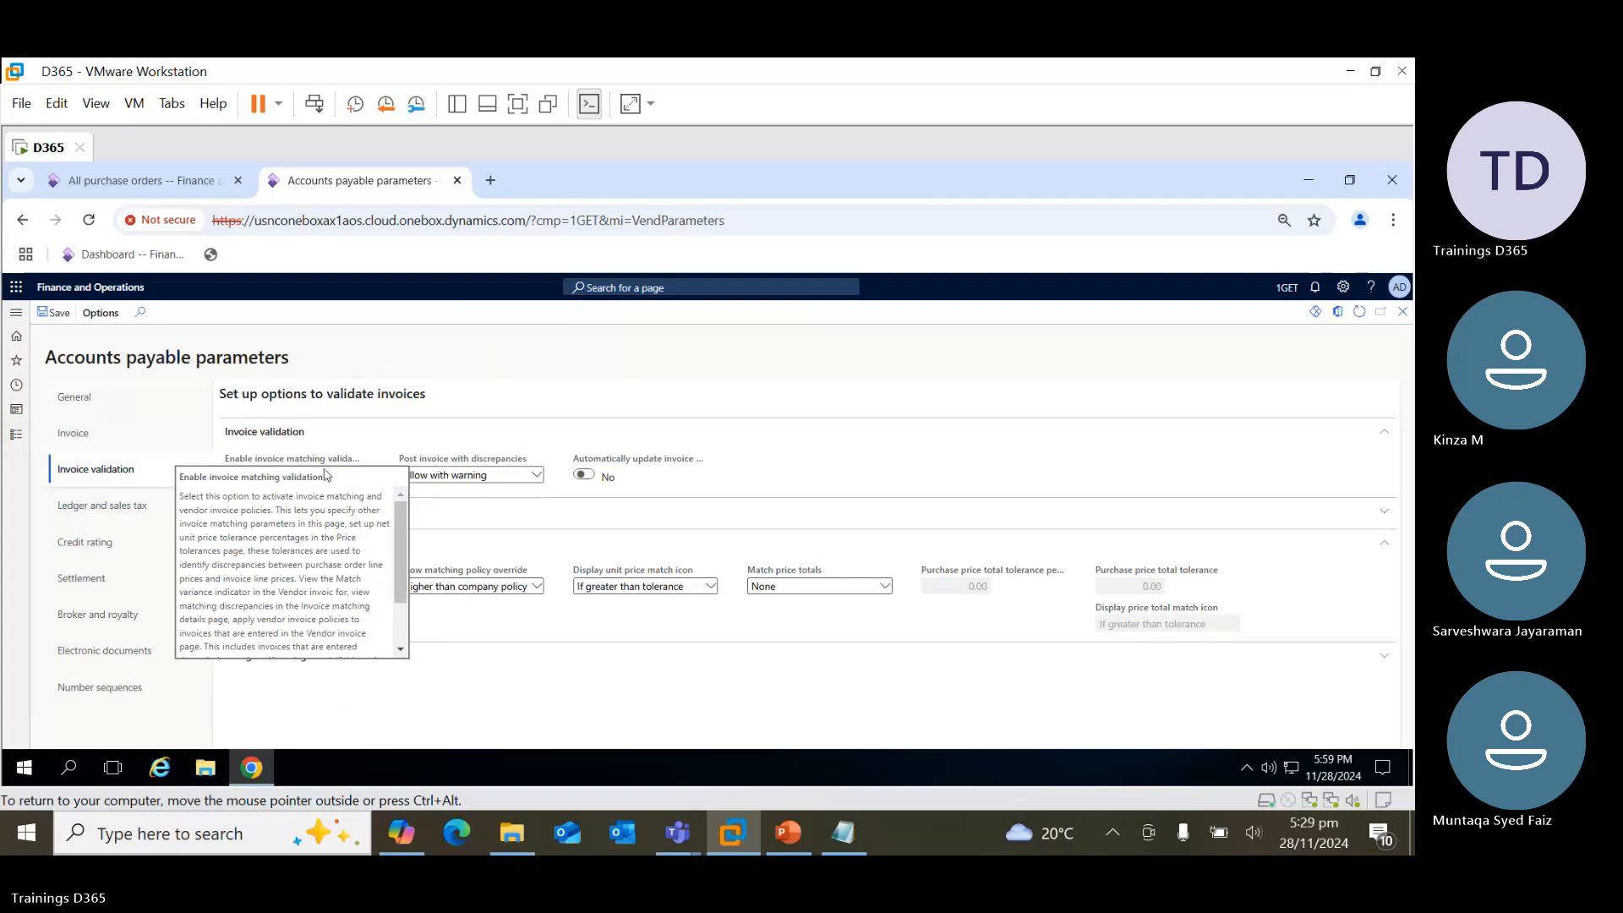
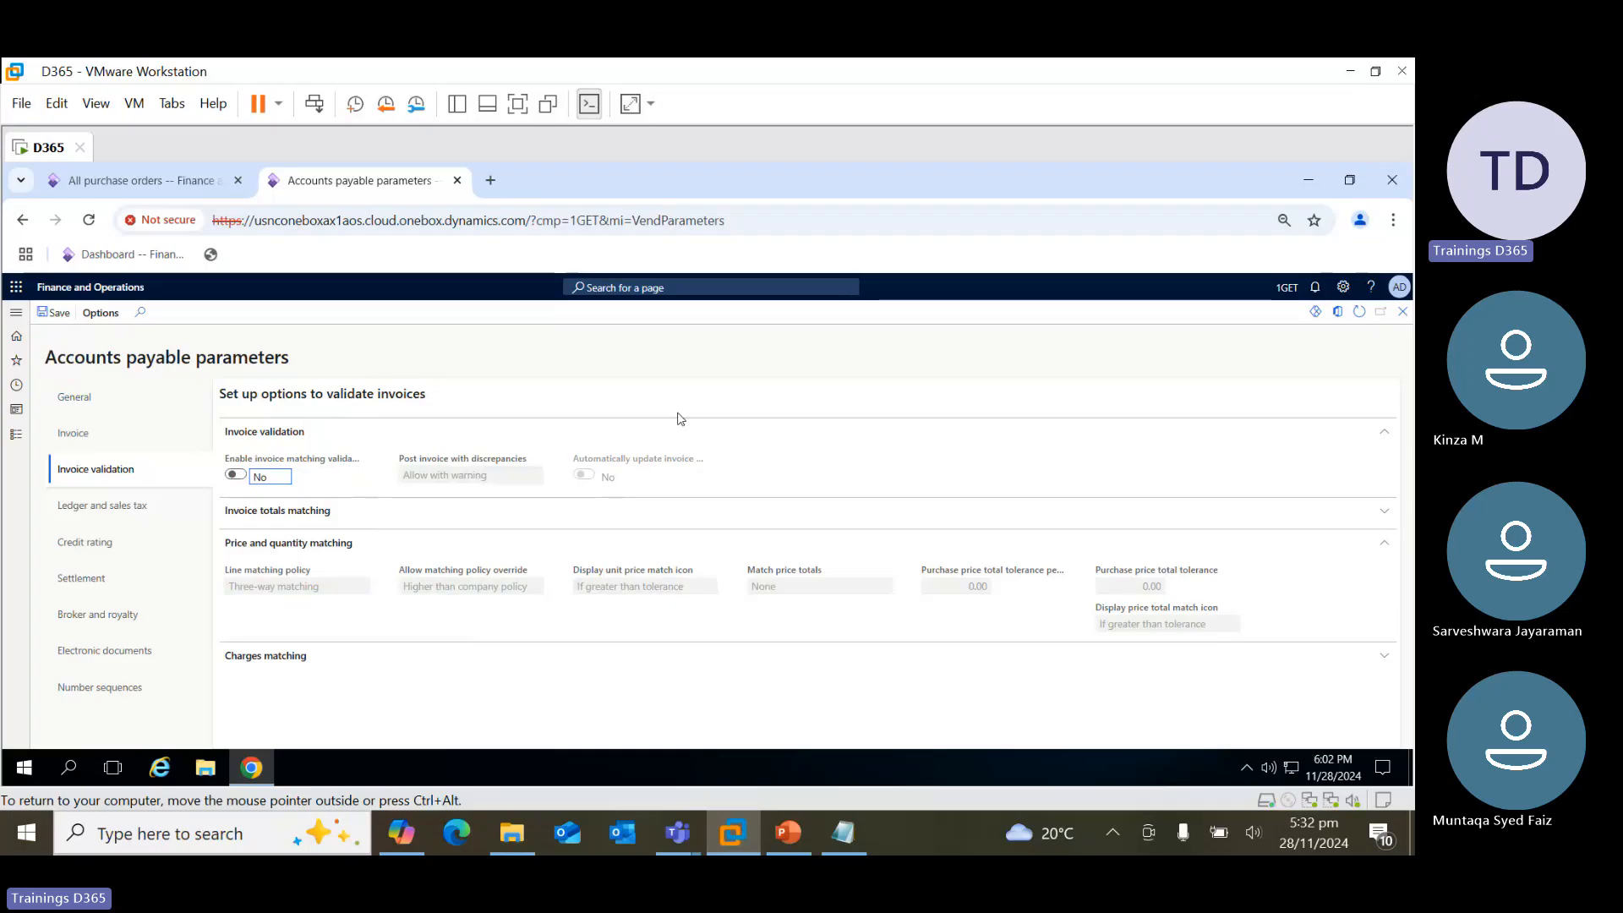
Review the "2 Way and 3 Way matching Policy" slide in PowerPoint and return to the Accounts payable parameters in the virtual machine
{"action": "left_click", "coordinate": [1352, 71]}
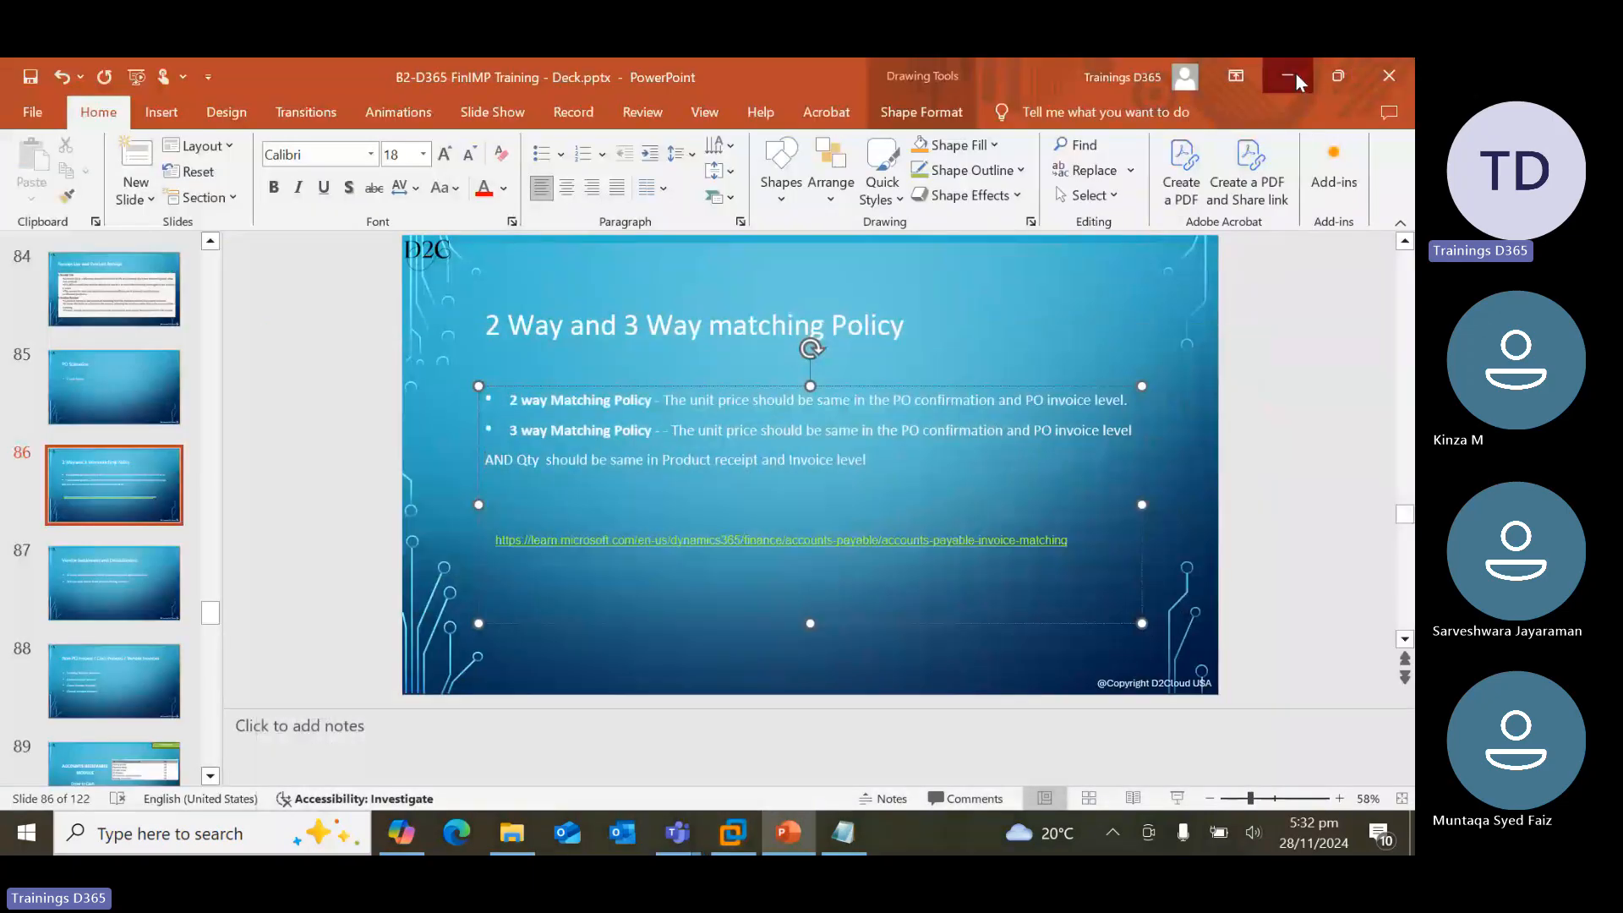
{"action": "left_click", "coordinate": [1295, 72]}
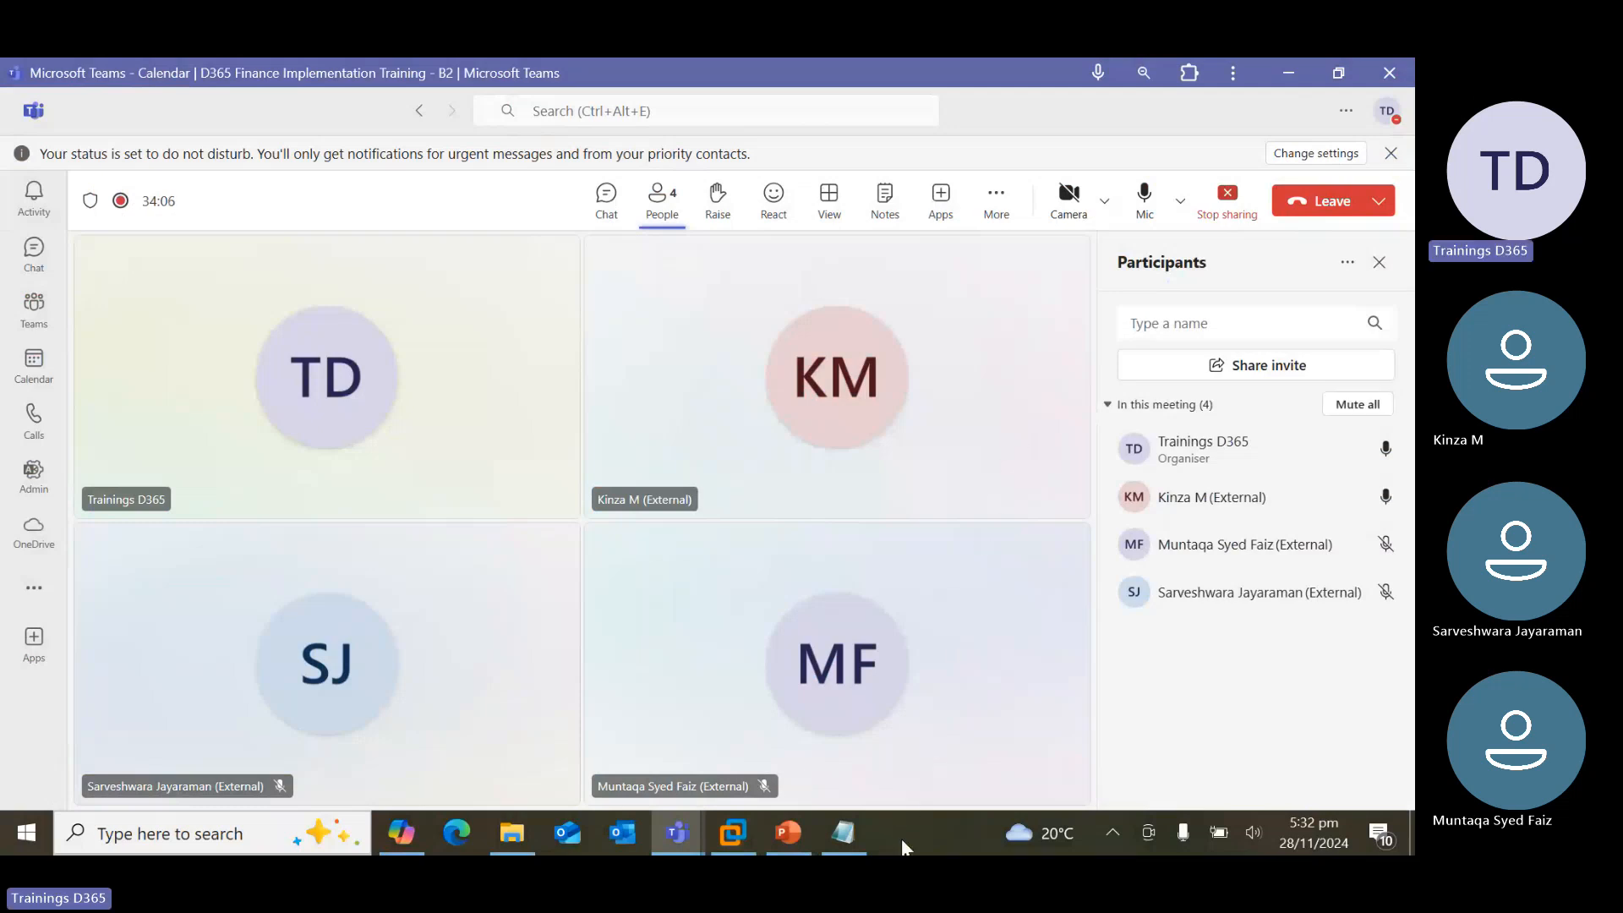
{"action": "left_click", "coordinate": [729, 837]}
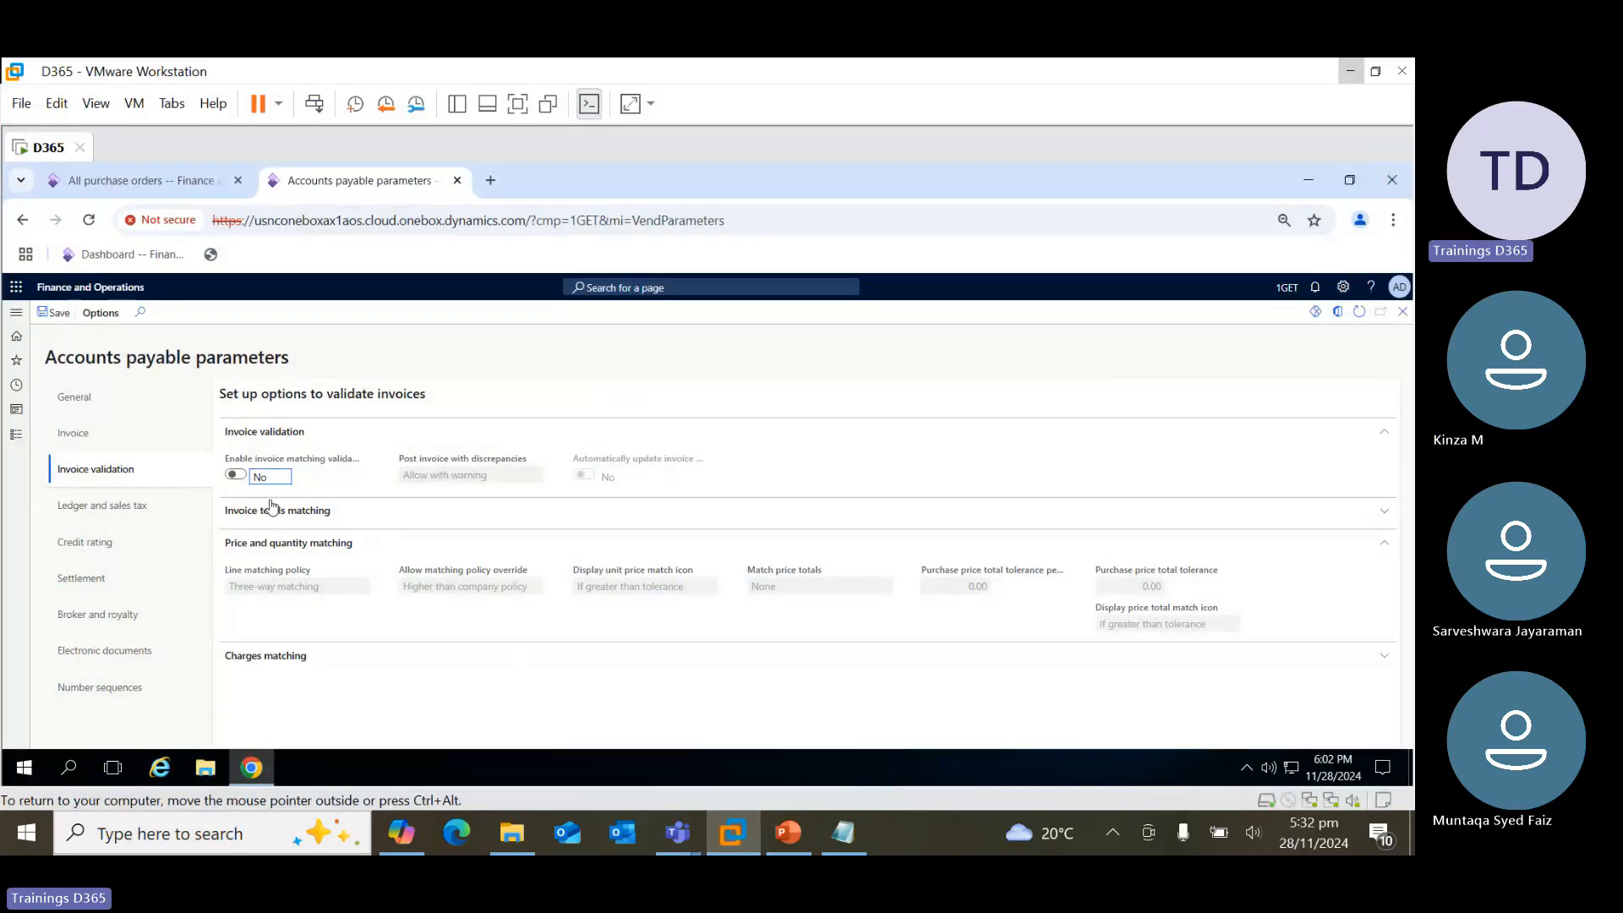
Bring up the Accounts payable page list from the All purchase orders page, and go back to the Accounts payable parameters
{"action": "left_click", "coordinate": [174, 180]}
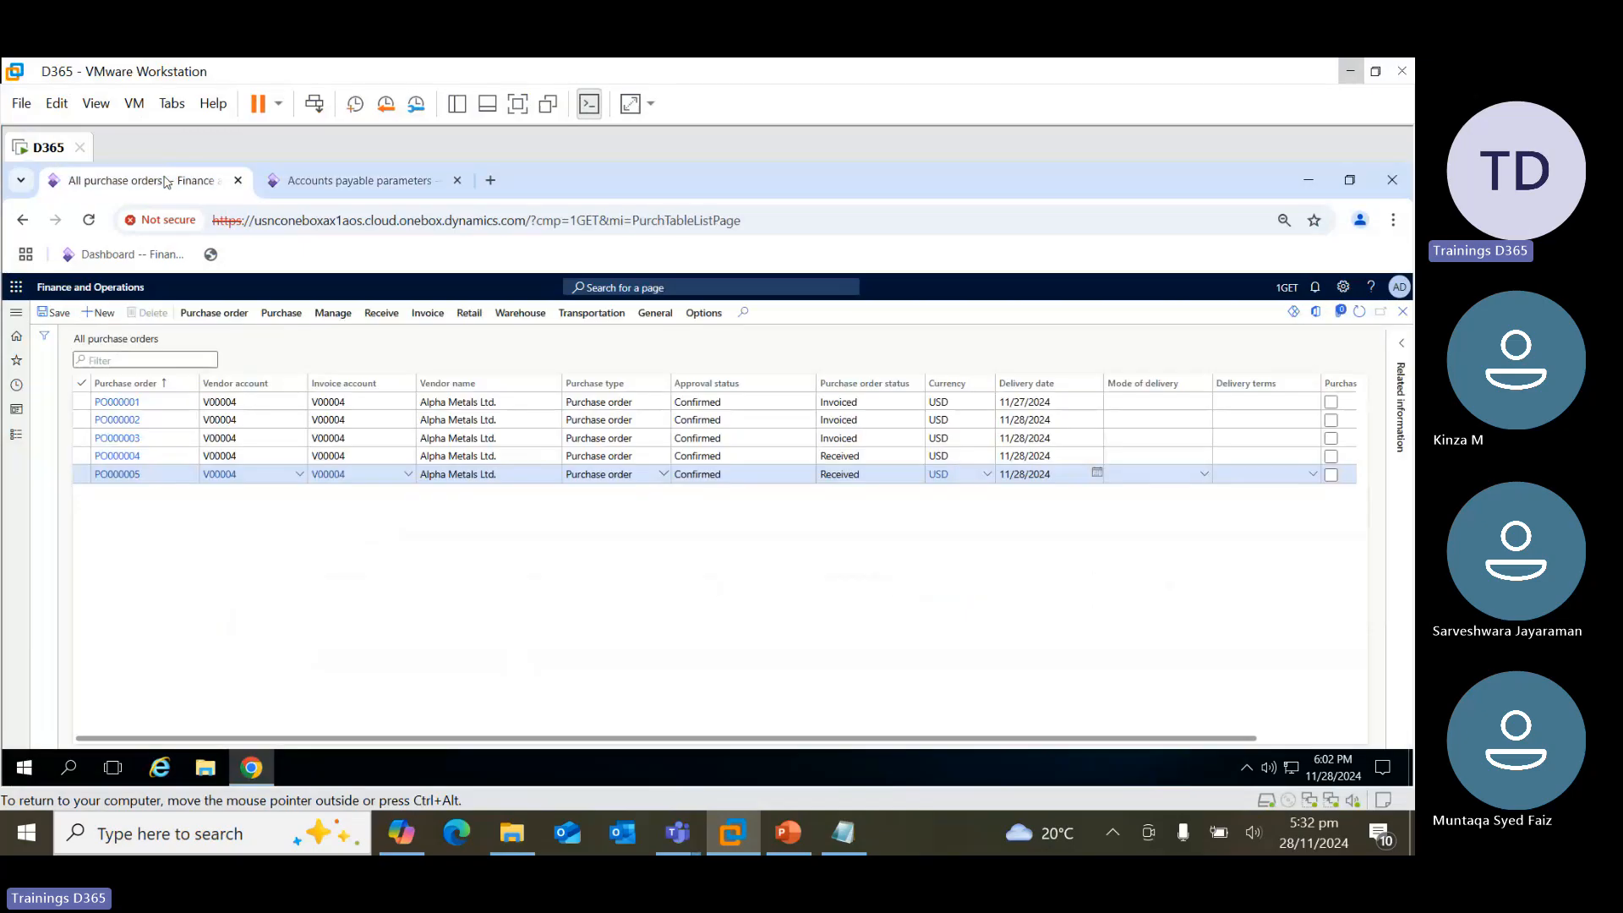
{"action": "left_click", "coordinate": [16, 443]}
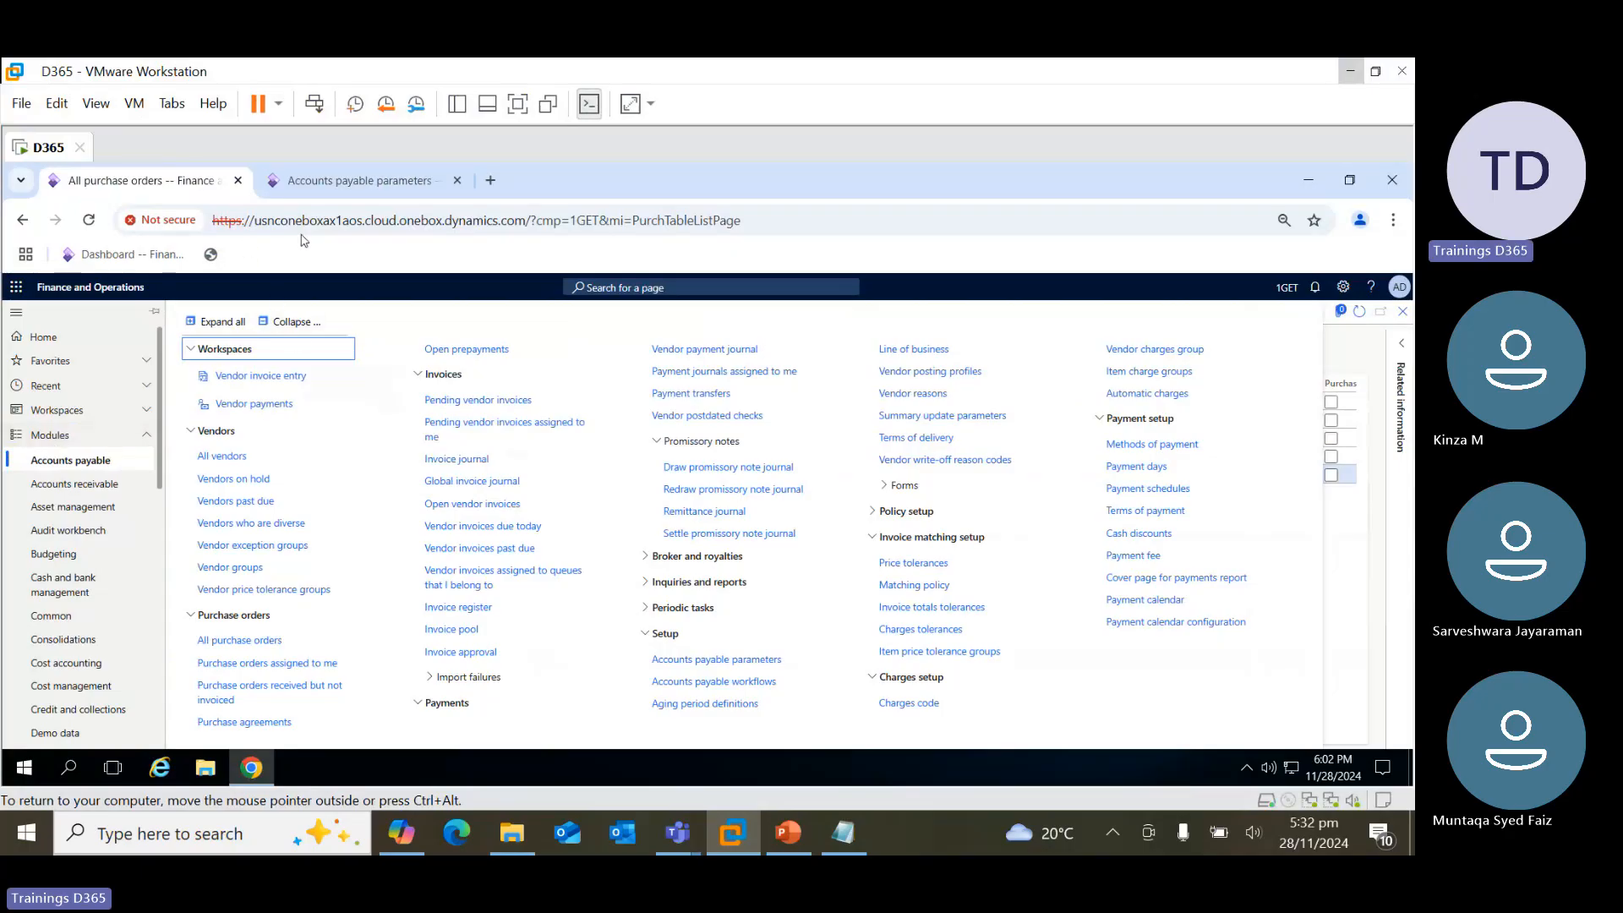
{"action": "left_click", "coordinate": [334, 180]}
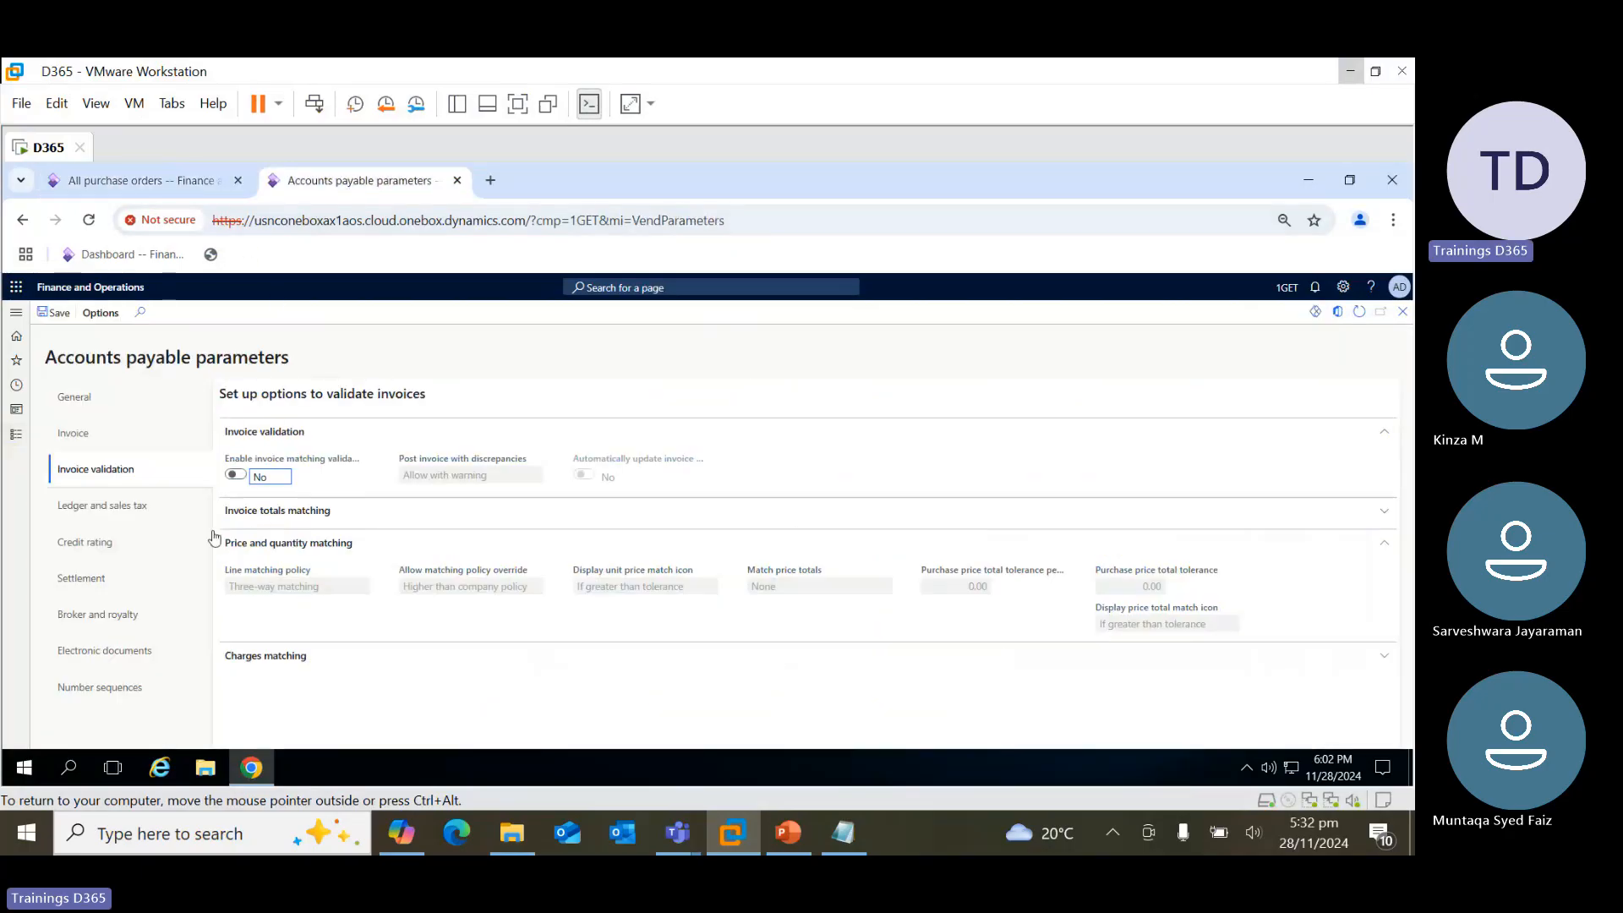
Switch to Notepad, end the "Skip the Product recipt" line with a dash, add "Two way Match and THree watch" and "Invoice Validation" below, and minimize it
{"action": "left_click", "coordinate": [846, 834]}
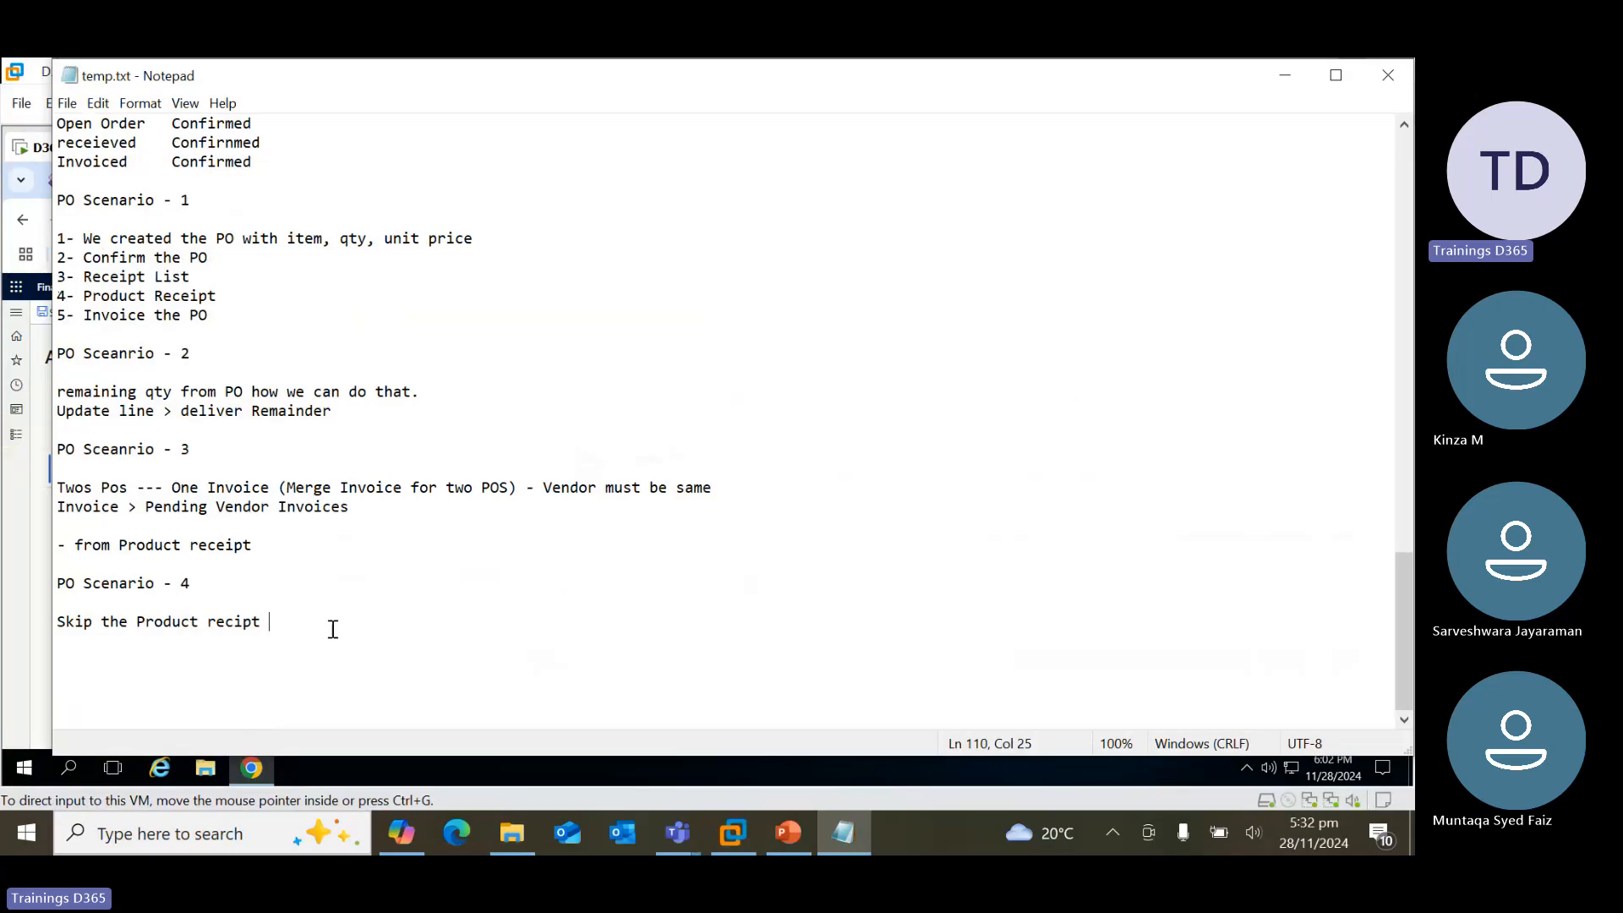
{"action": "key", "text": "BackSpace"}
{"action": "type", "text": "-"}
{"action": "key", "text": "Return"}
{"action": "type", "text": "Tw"}
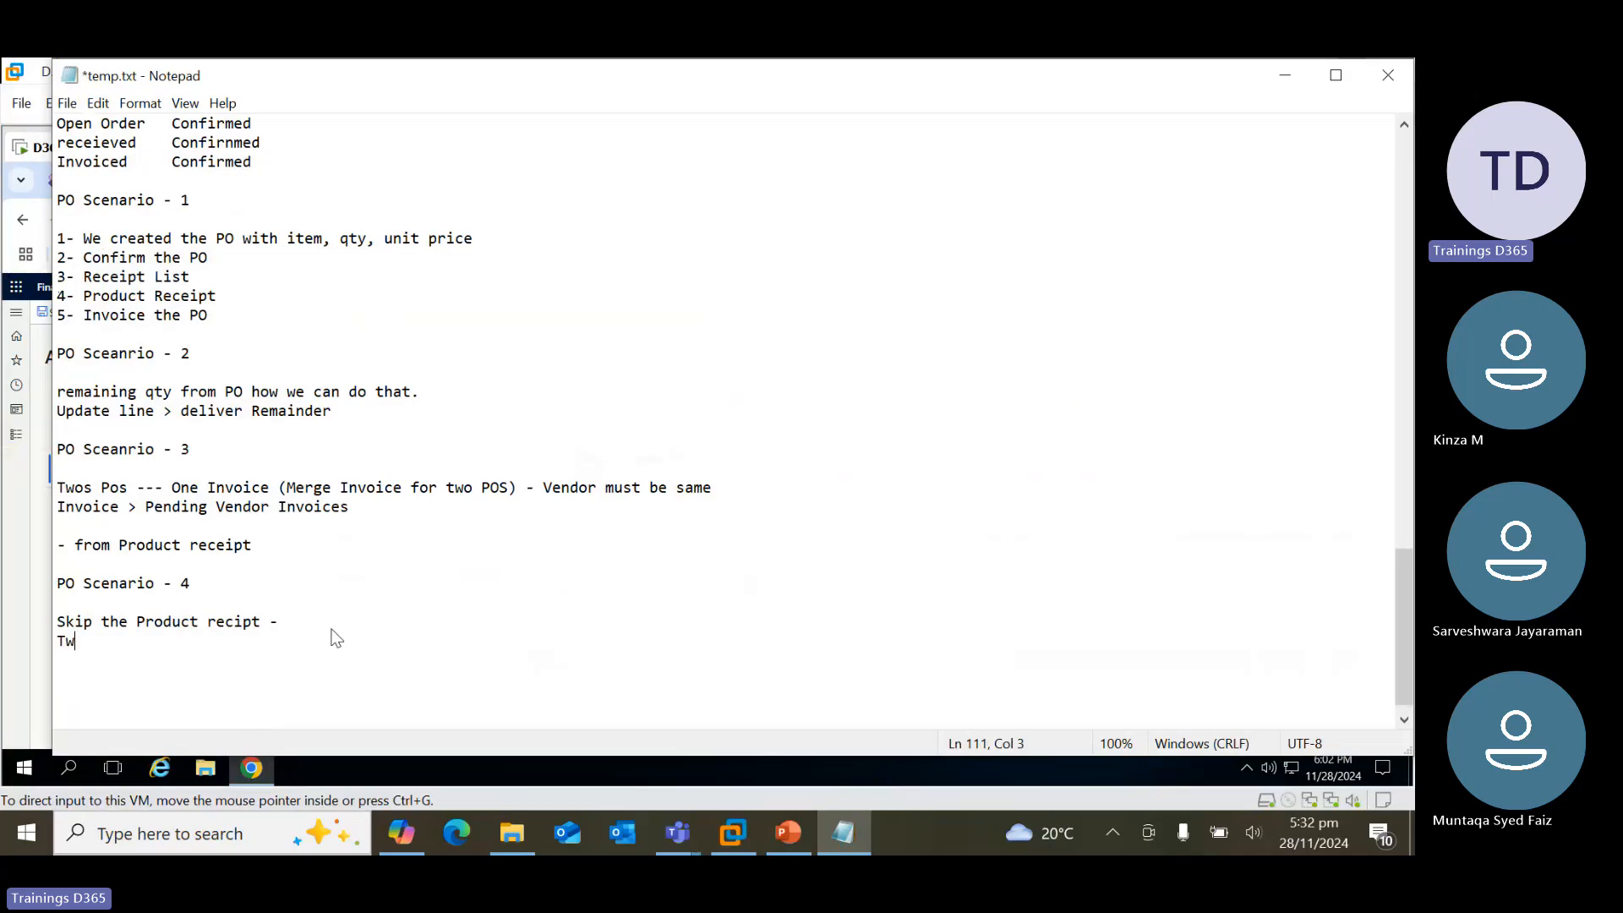
{"action": "type", "text": "o way Mat"}
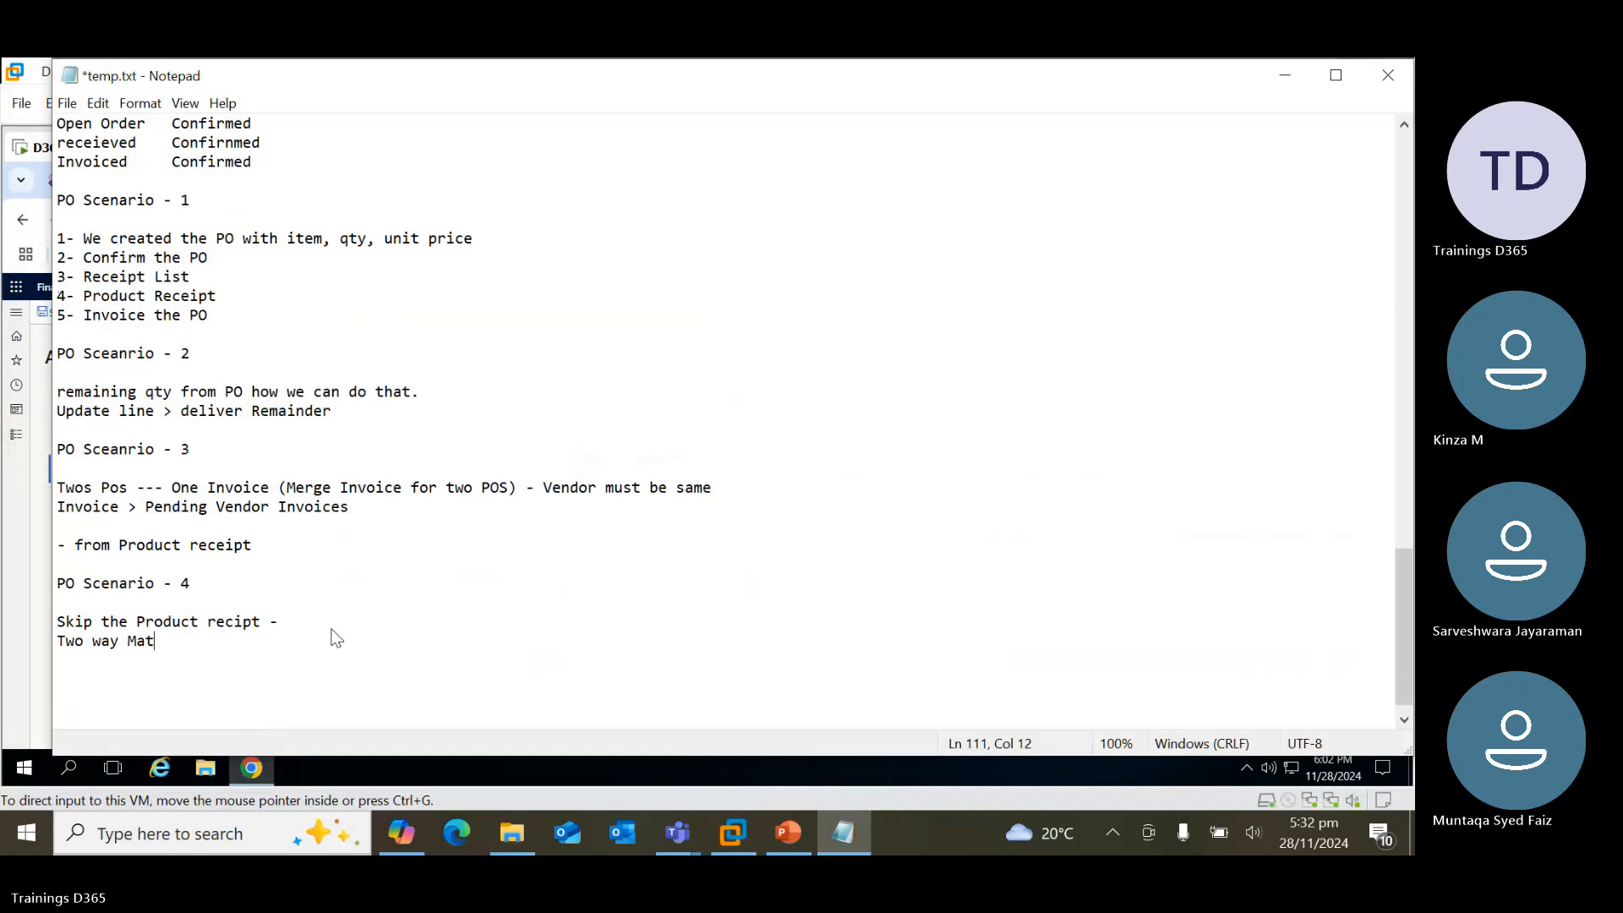
{"action": "type", "text": "ch and "}
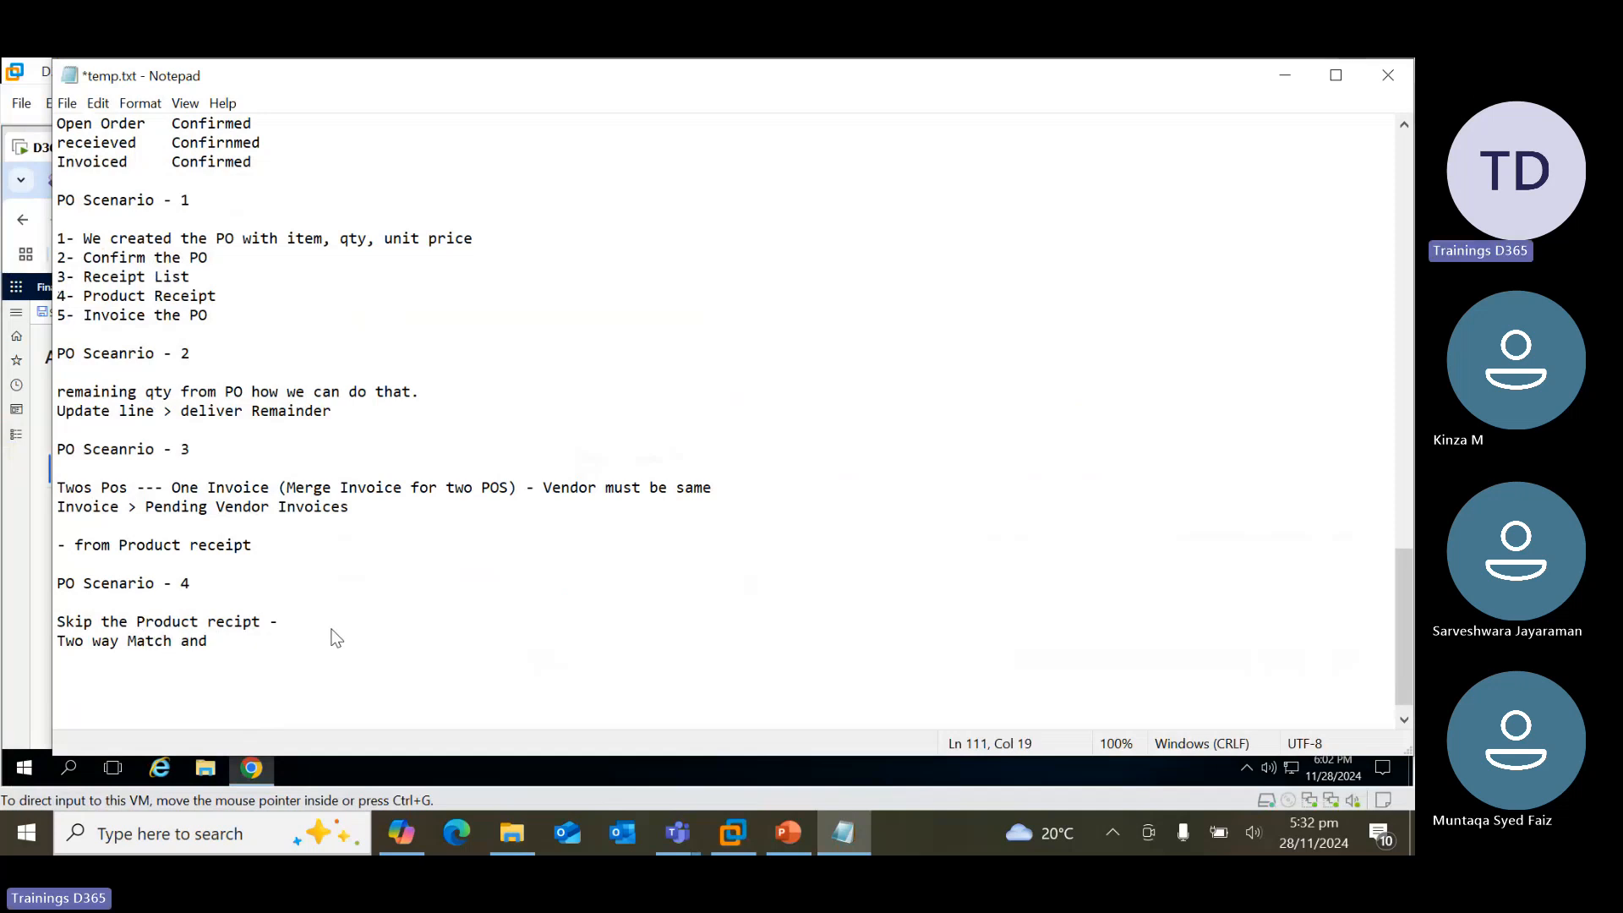
{"action": "type", "text": "THree watch"}
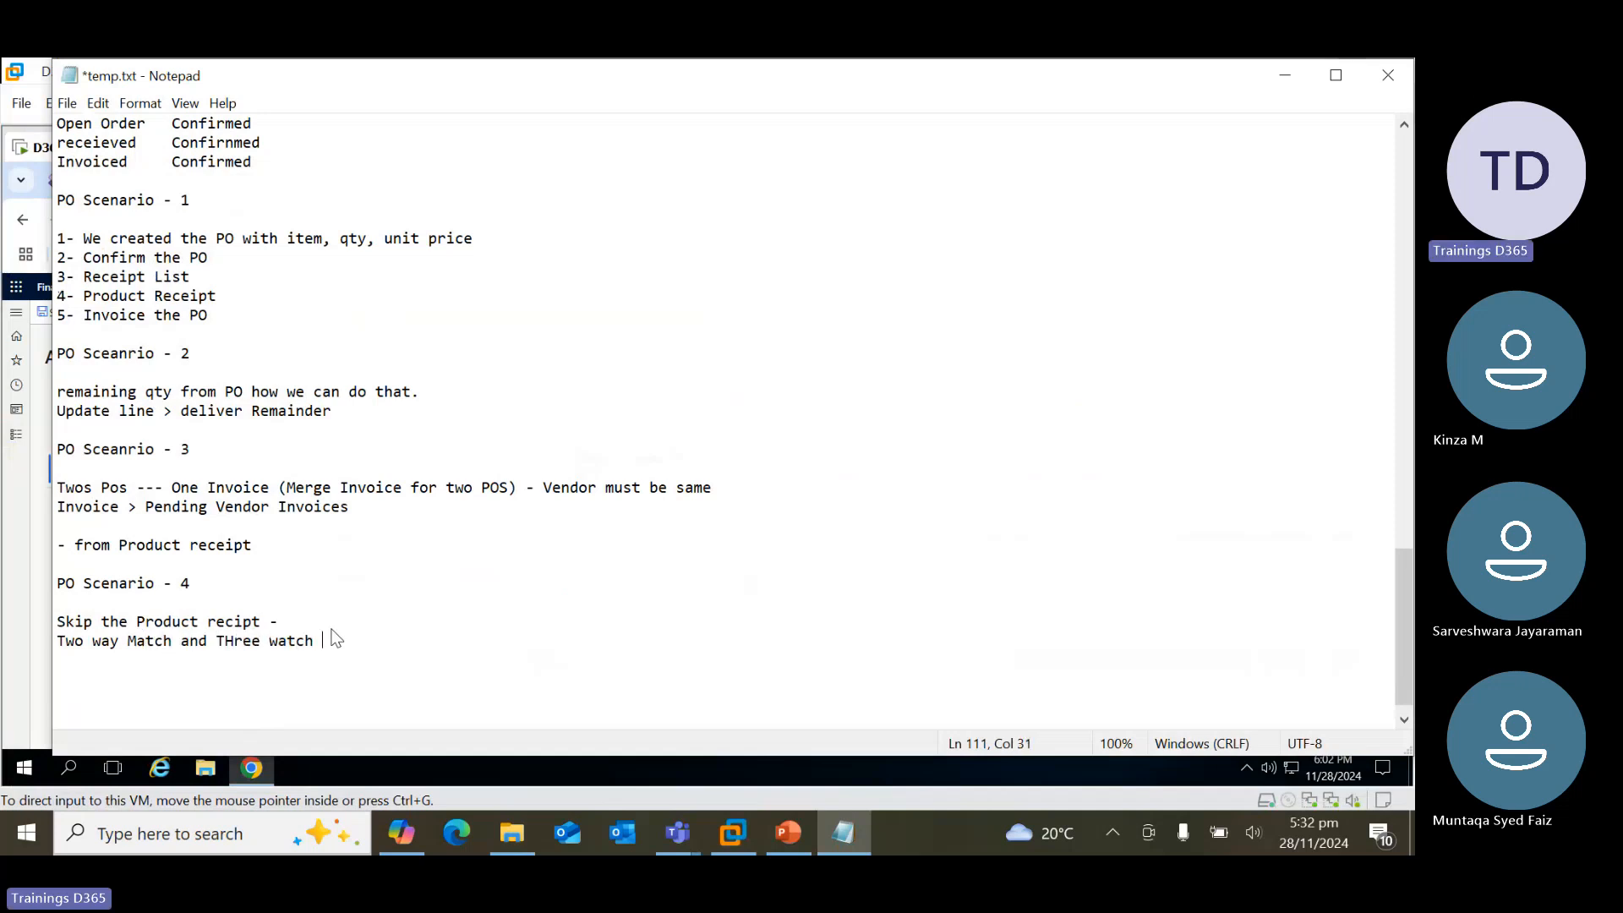
{"action": "key", "text": "Return"}
{"action": "type", "text": "Invoice Validation"}
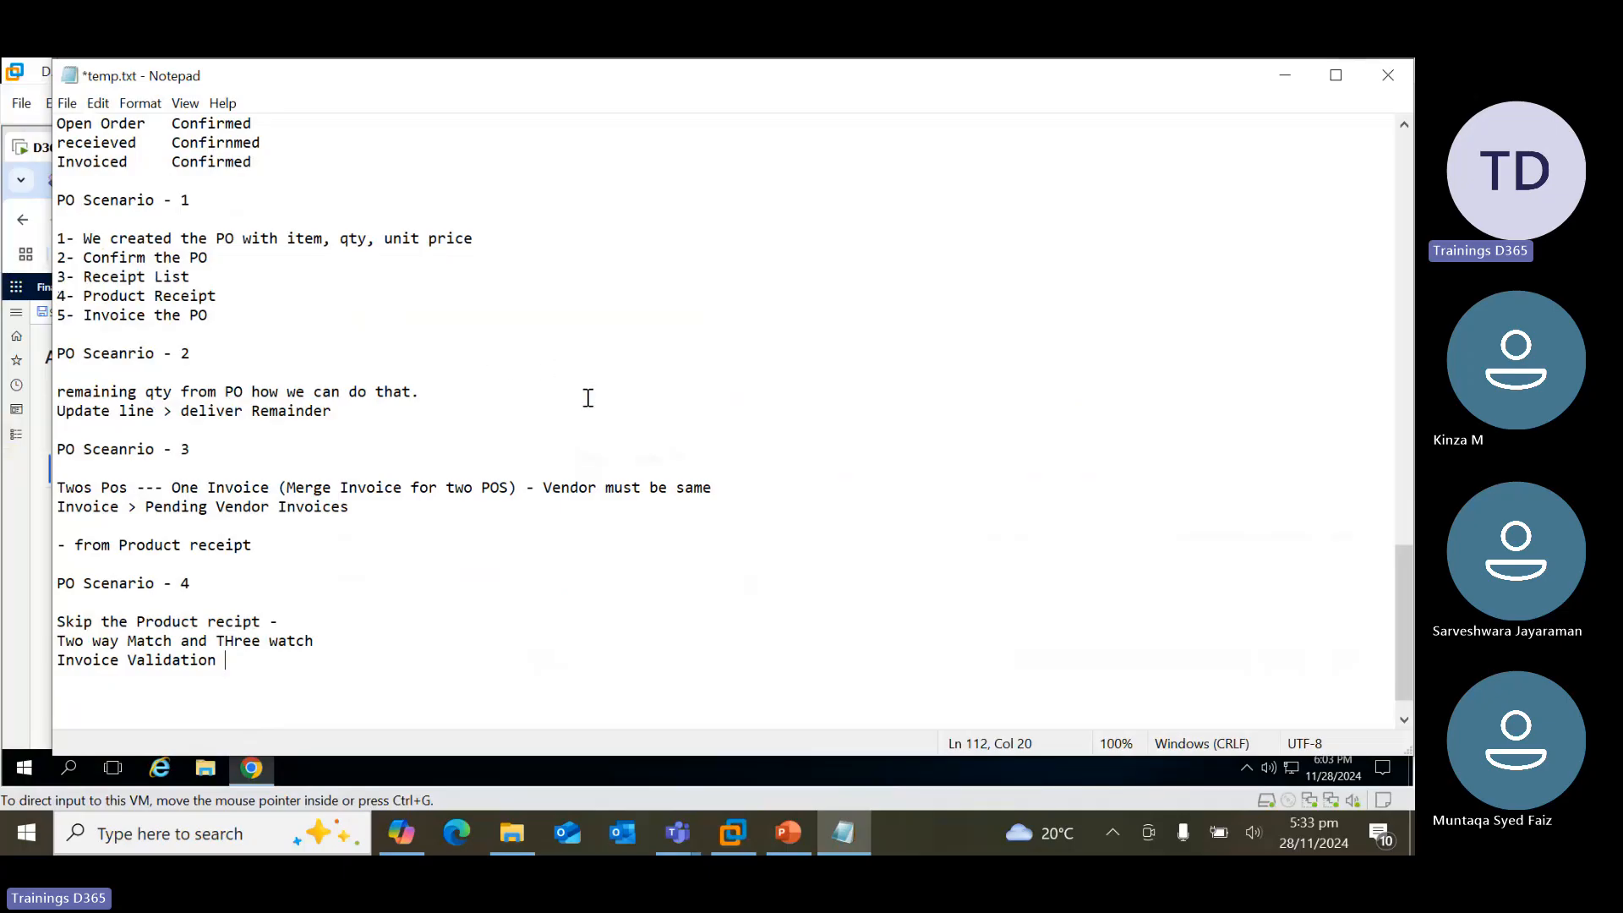
{"action": "left_click", "coordinate": [1284, 74]}
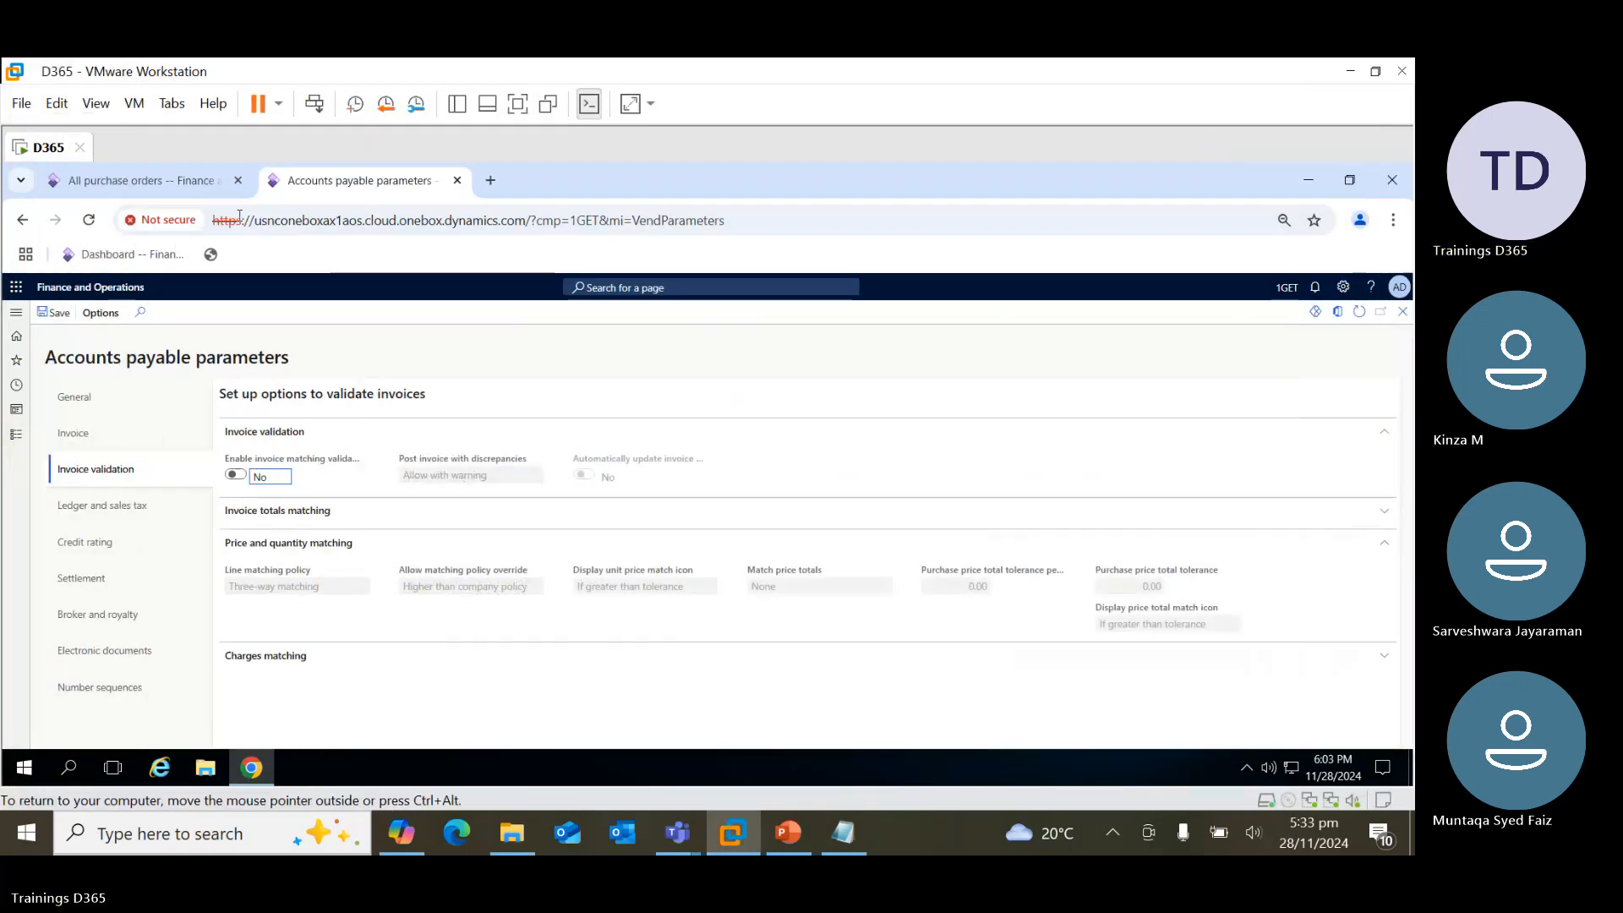
From All purchase orders, start a new purchase order for the vendor Alpha Metals Ltd
{"action": "left_click", "coordinate": [161, 180]}
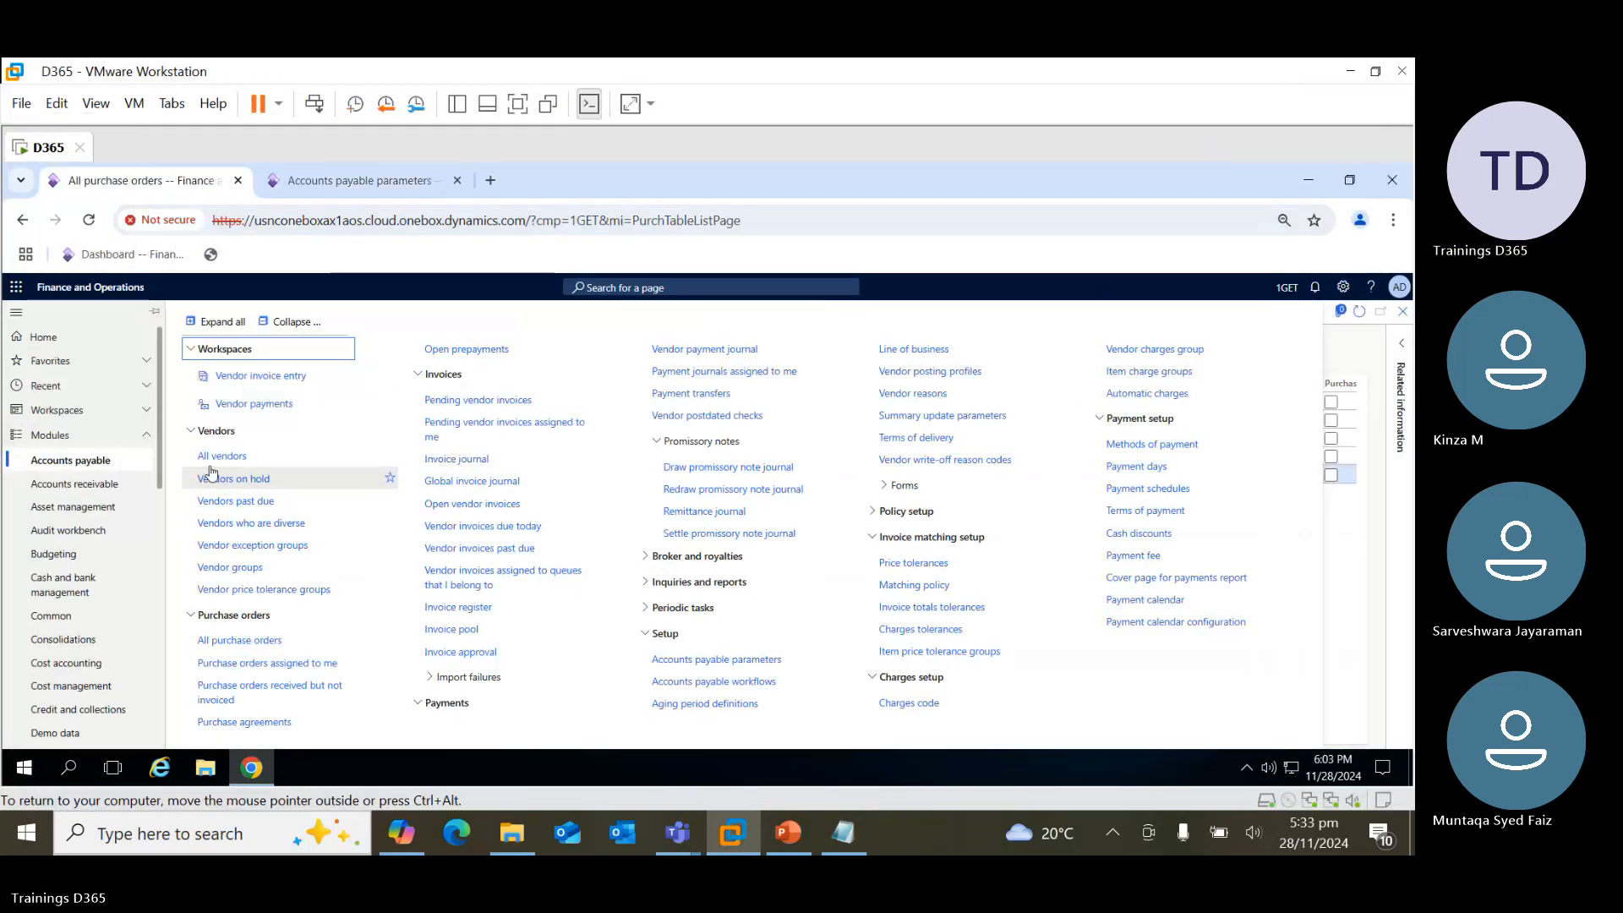
{"action": "left_click", "coordinate": [269, 640]}
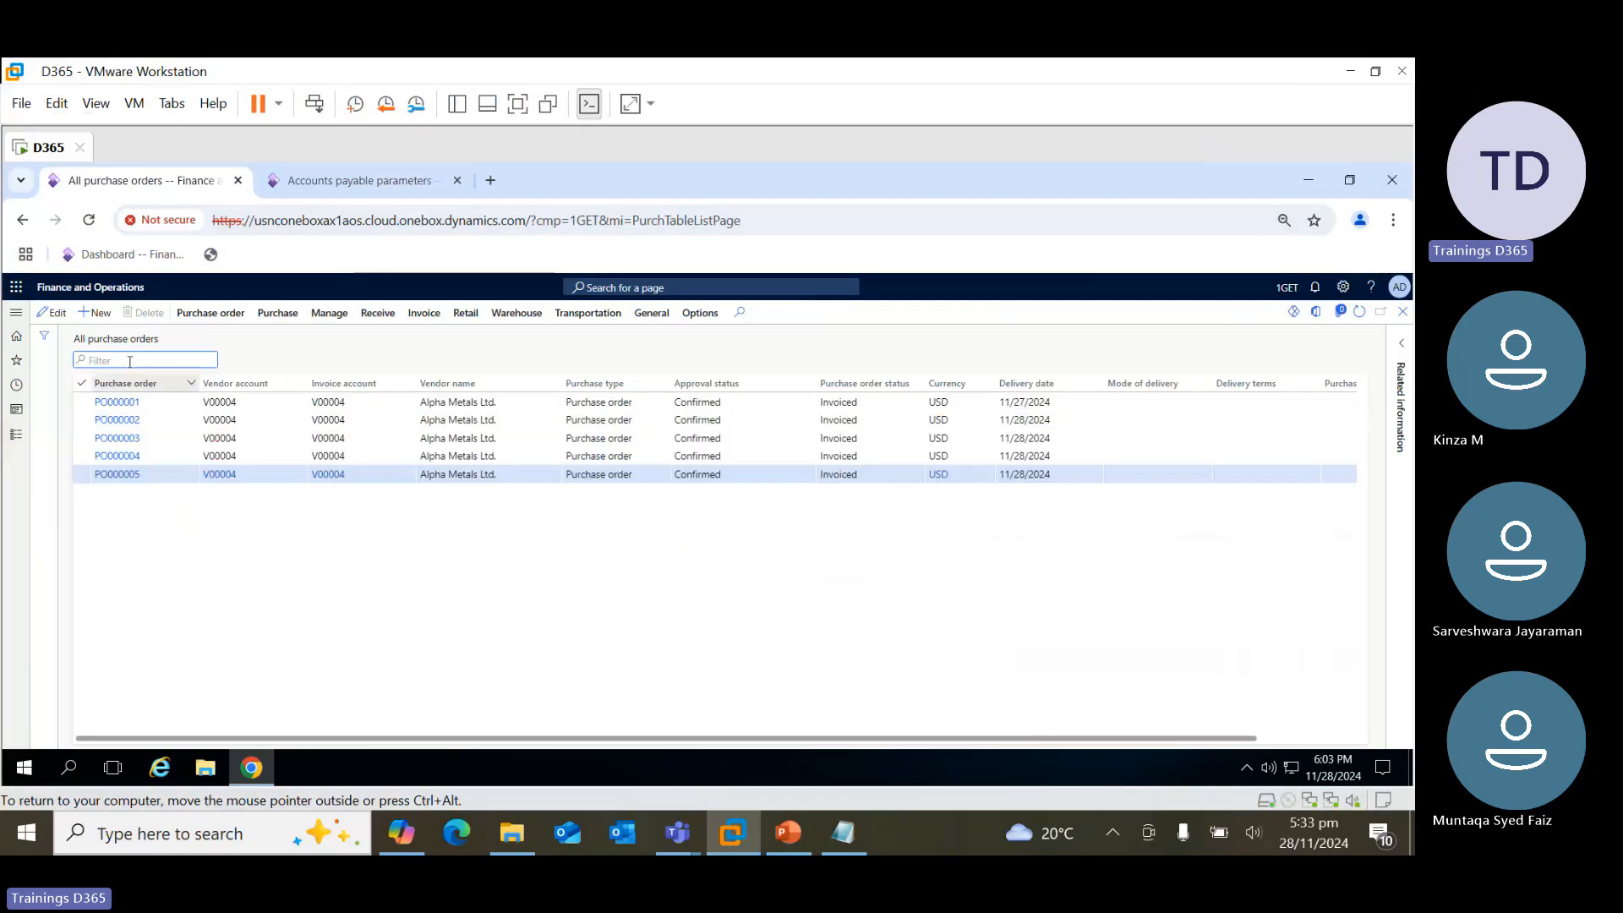
{"action": "left_click", "coordinate": [102, 313]}
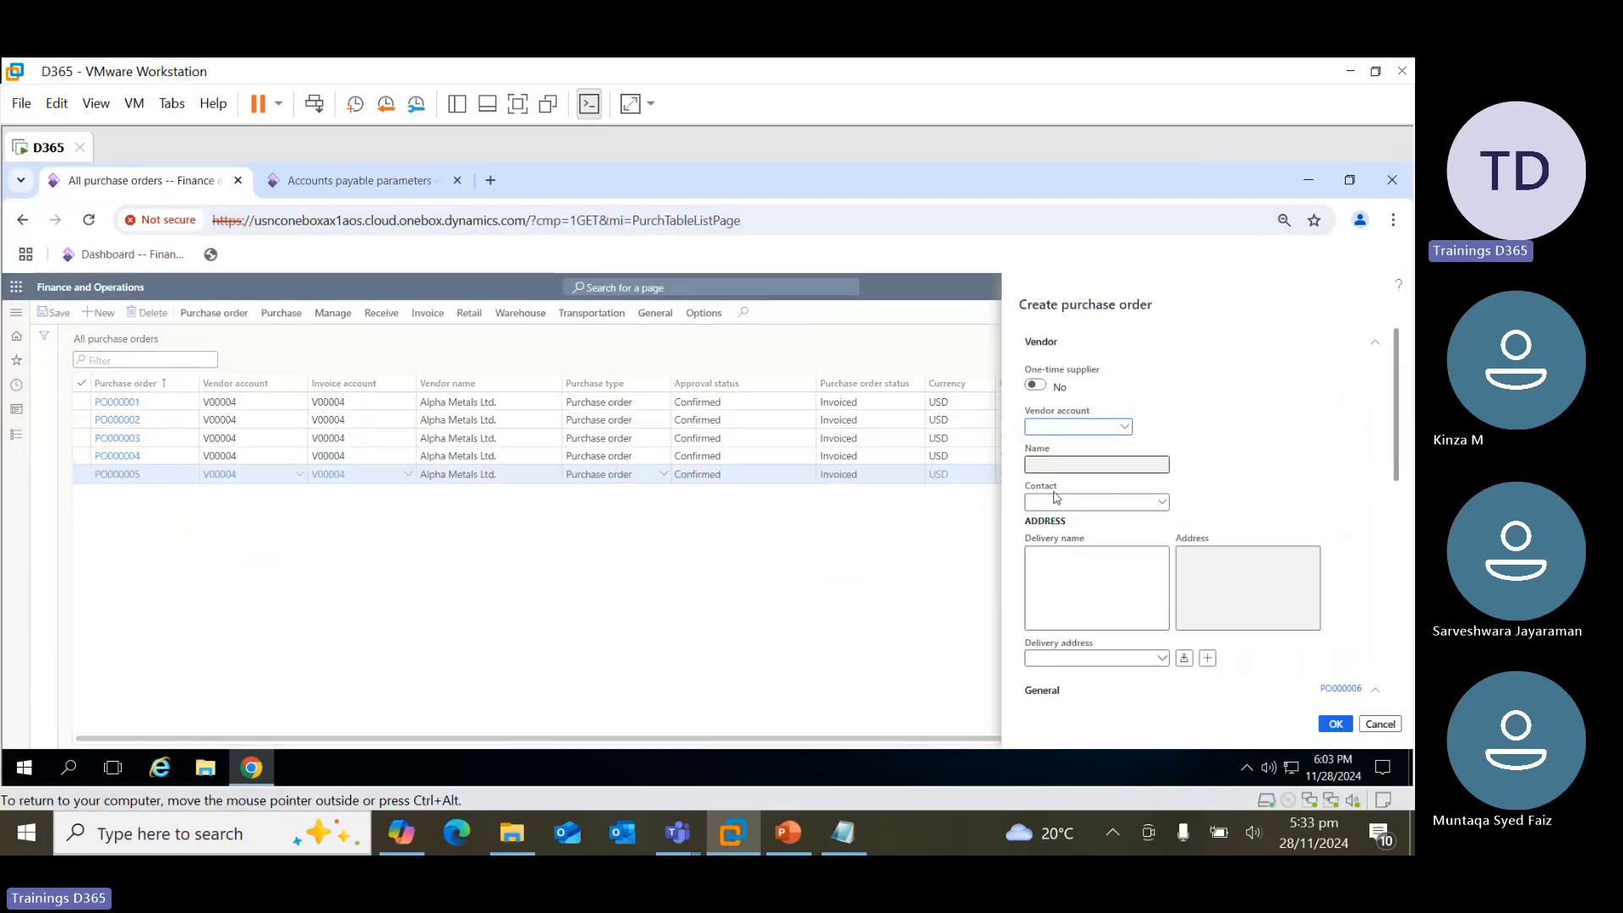
{"action": "left_click", "coordinate": [1125, 428]}
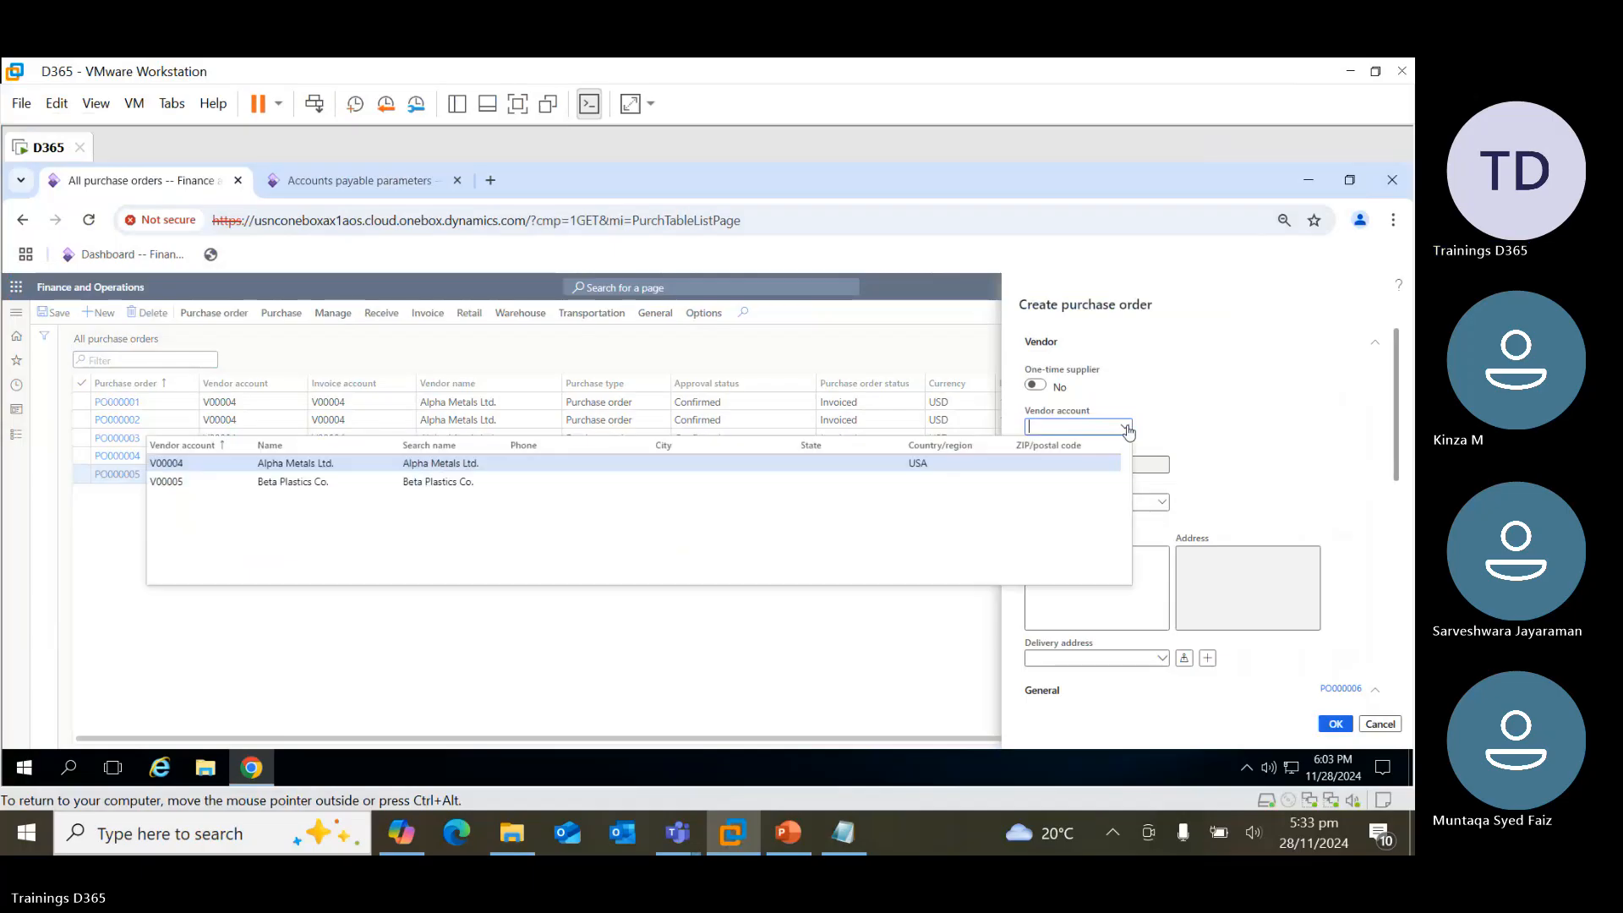
{"action": "left_click", "coordinate": [348, 465]}
Assign site S-001 and warehouse W-001 to the new purchase order and create it
{"action": "scroll", "coordinate": [1397, 432], "scroll_direction": "down", "scroll_amount": 4}
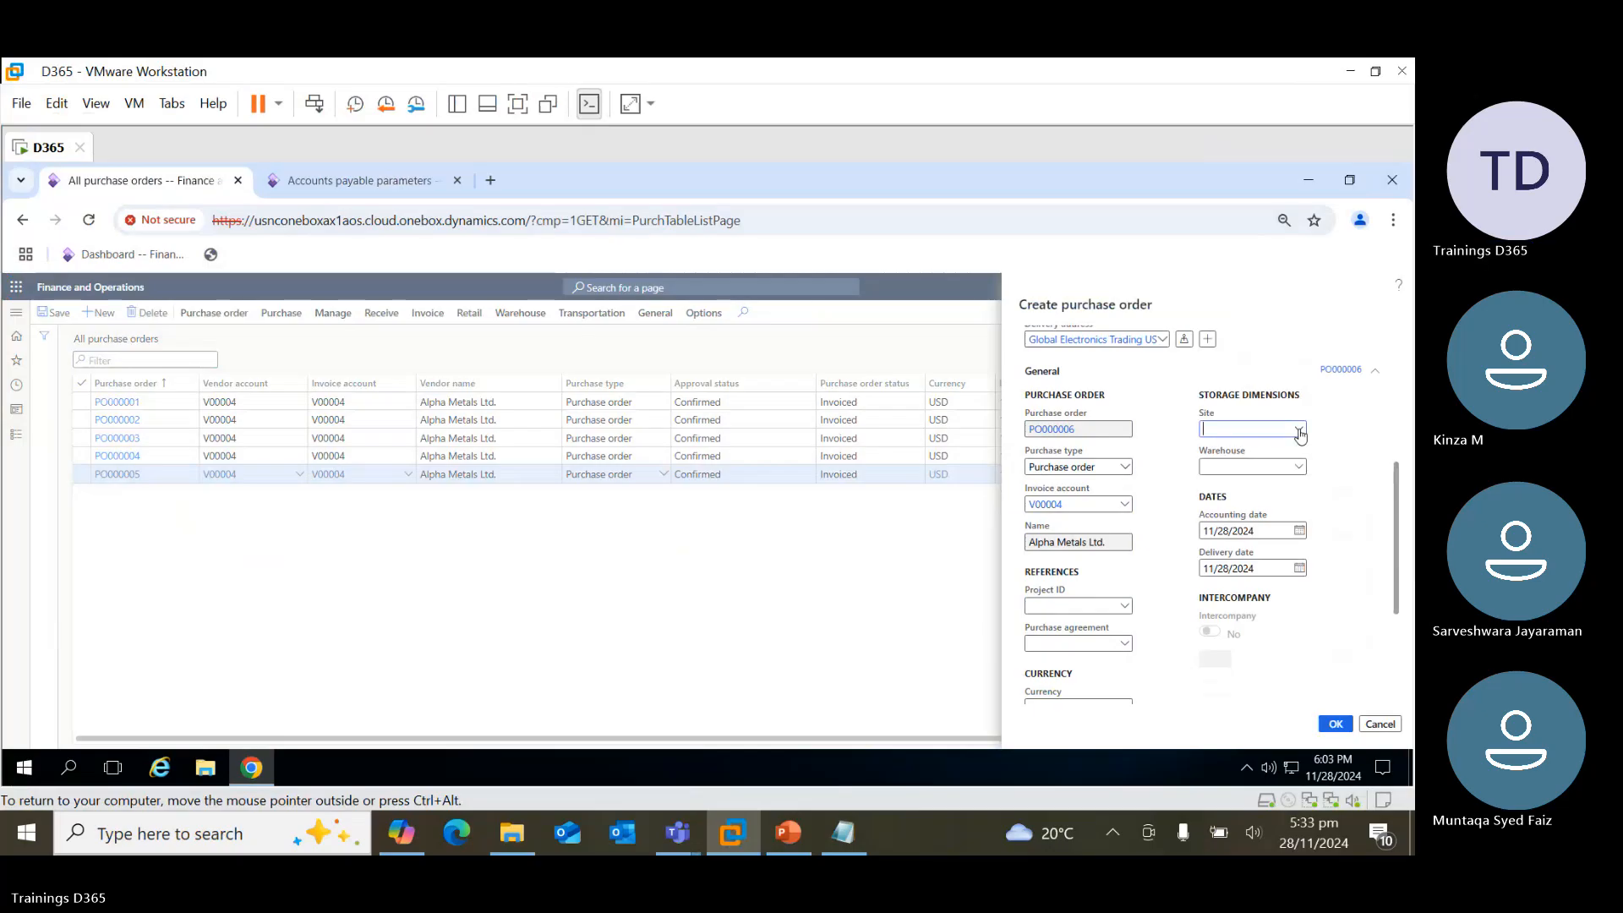
{"action": "left_click", "coordinate": [1300, 430]}
{"action": "left_click", "coordinate": [1210, 465]}
{"action": "left_click", "coordinate": [1299, 469]}
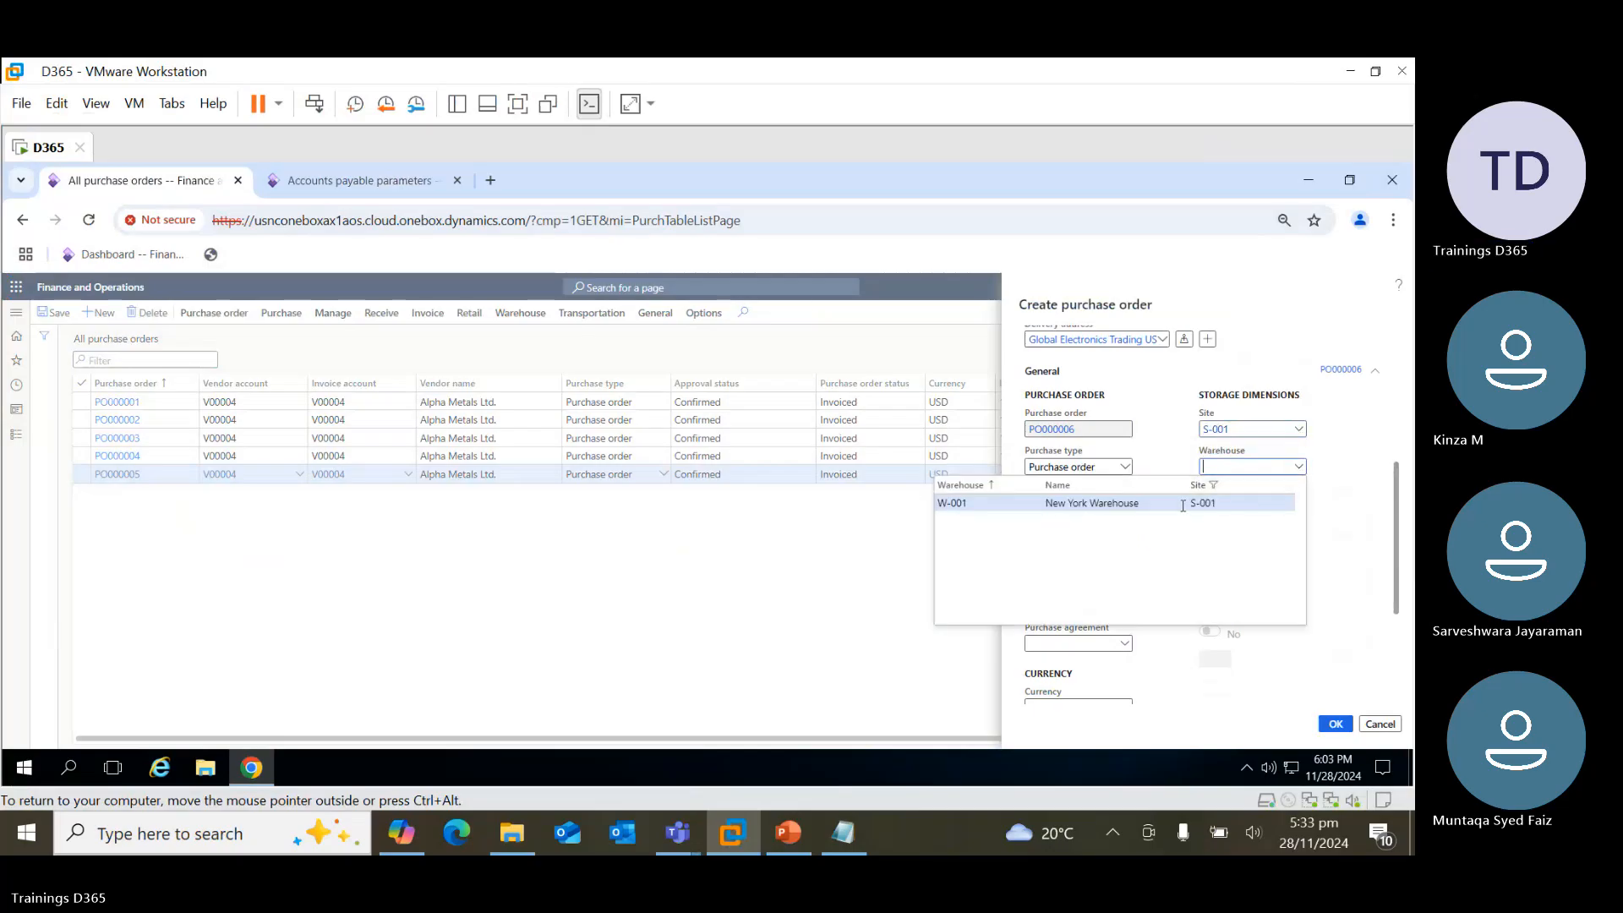
{"action": "left_click", "coordinate": [1211, 501]}
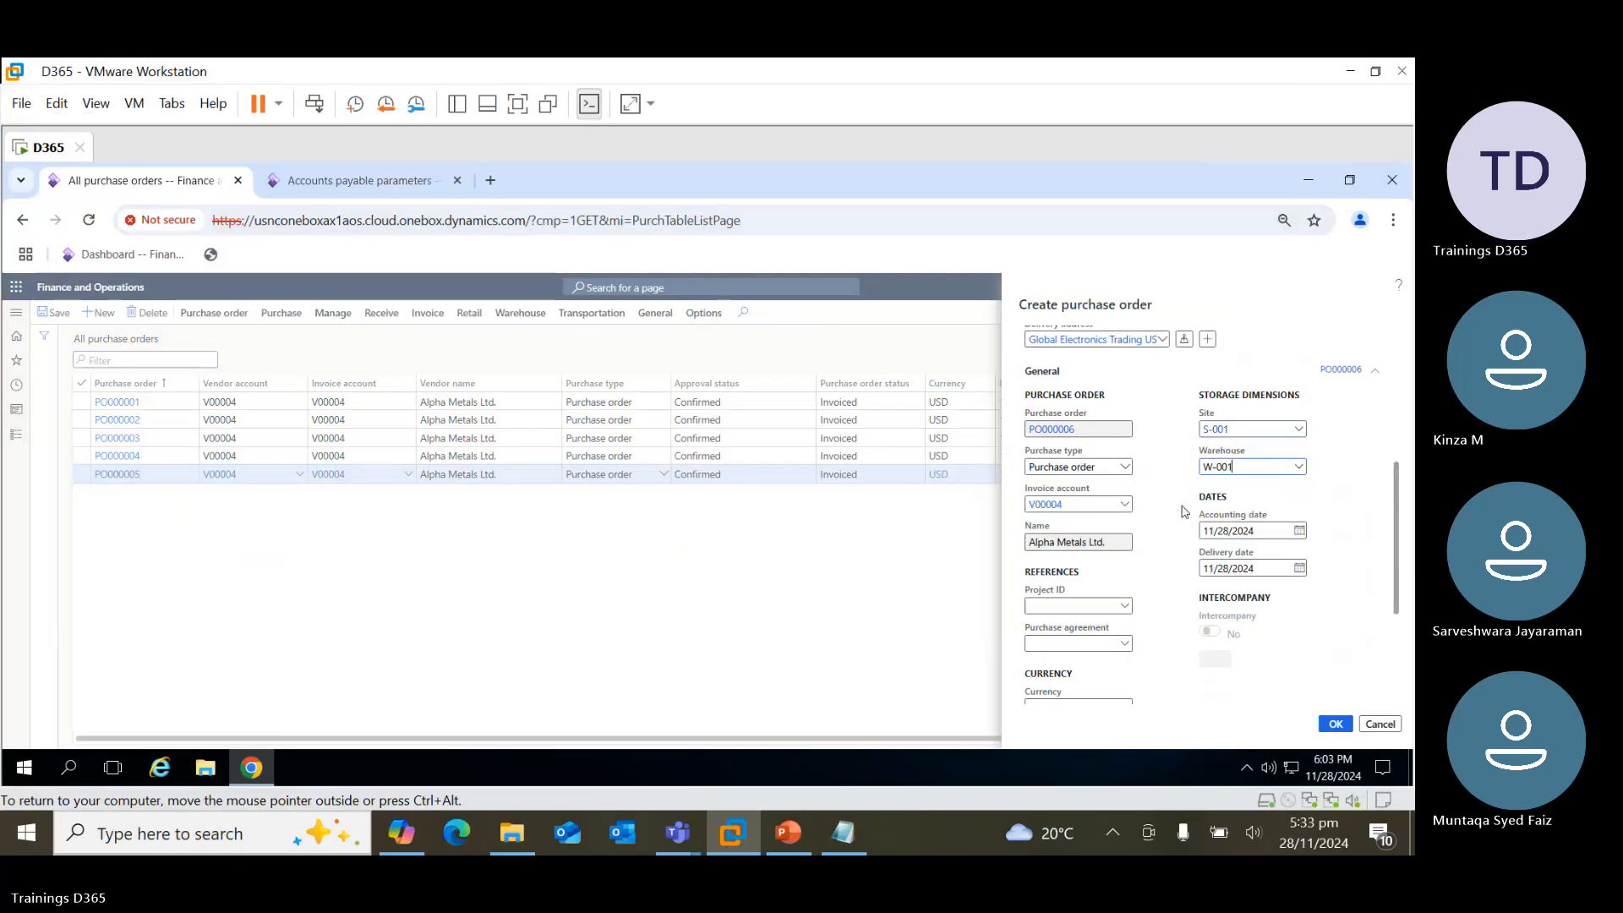
{"action": "left_click", "coordinate": [1336, 724]}
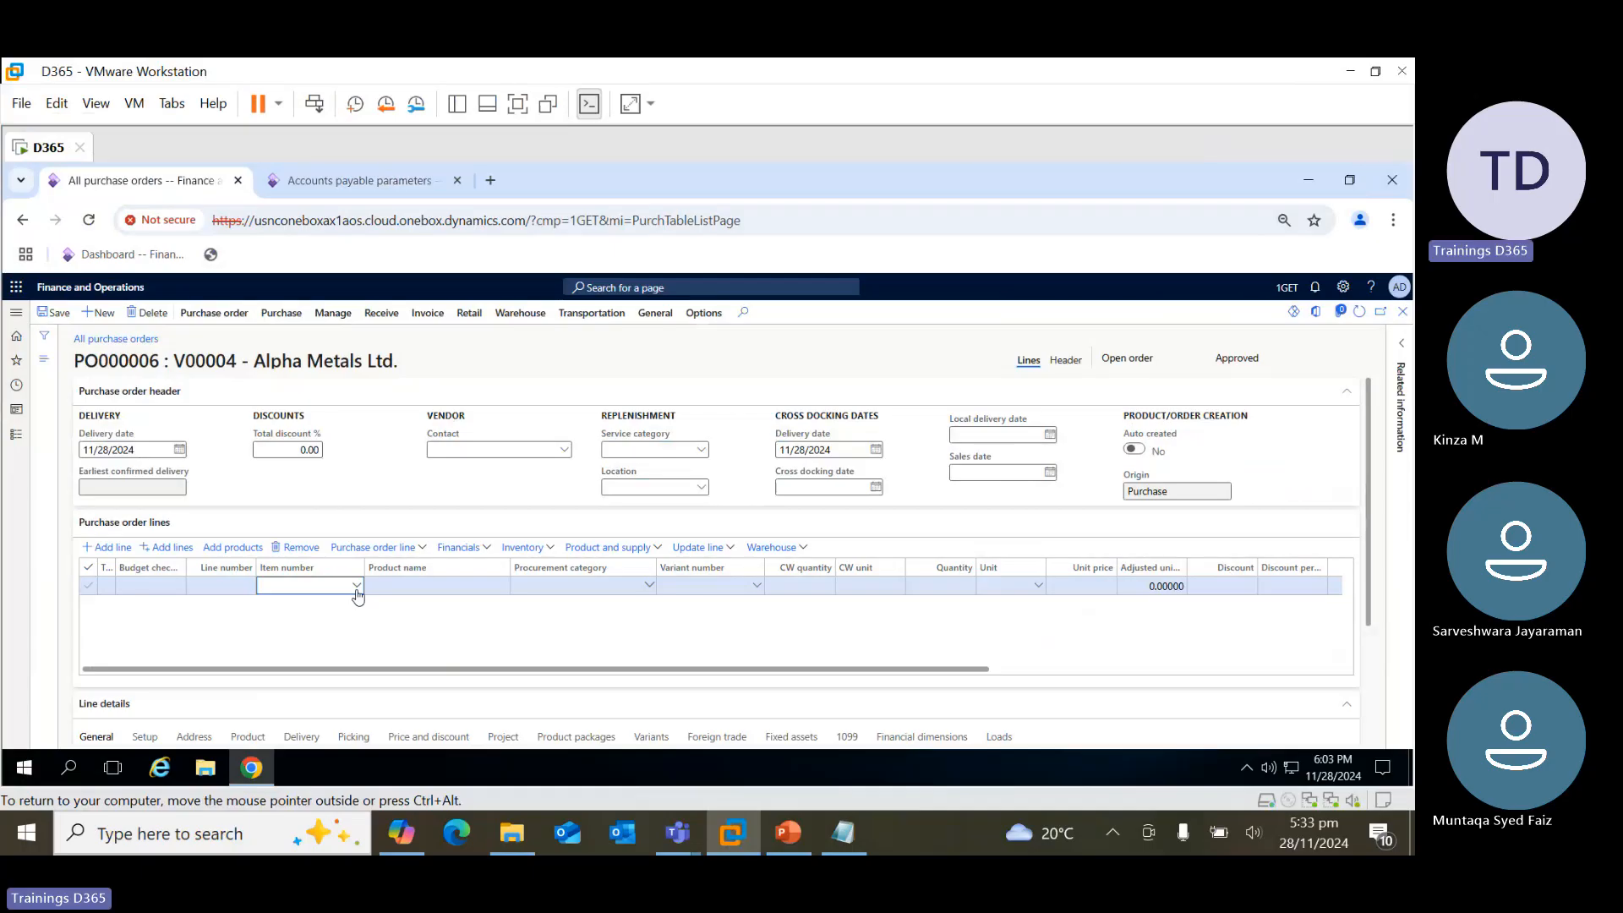
Choose the Asus Zenbook 14 item for the first purchase order line
{"action": "left_click", "coordinate": [357, 591]}
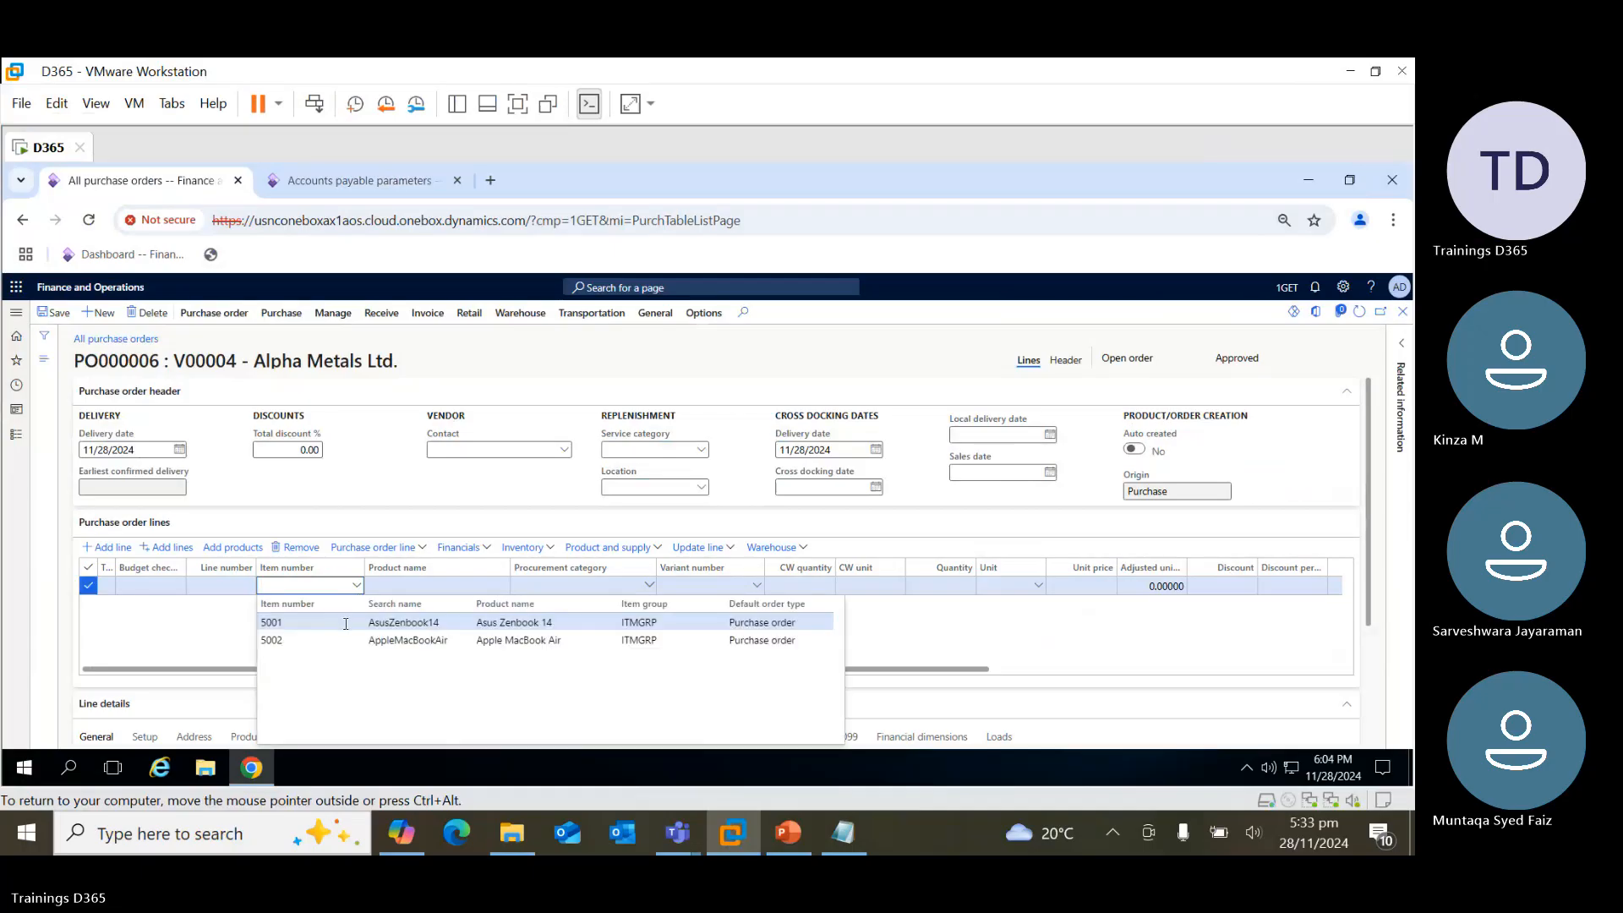
{"action": "left_click", "coordinate": [346, 624]}
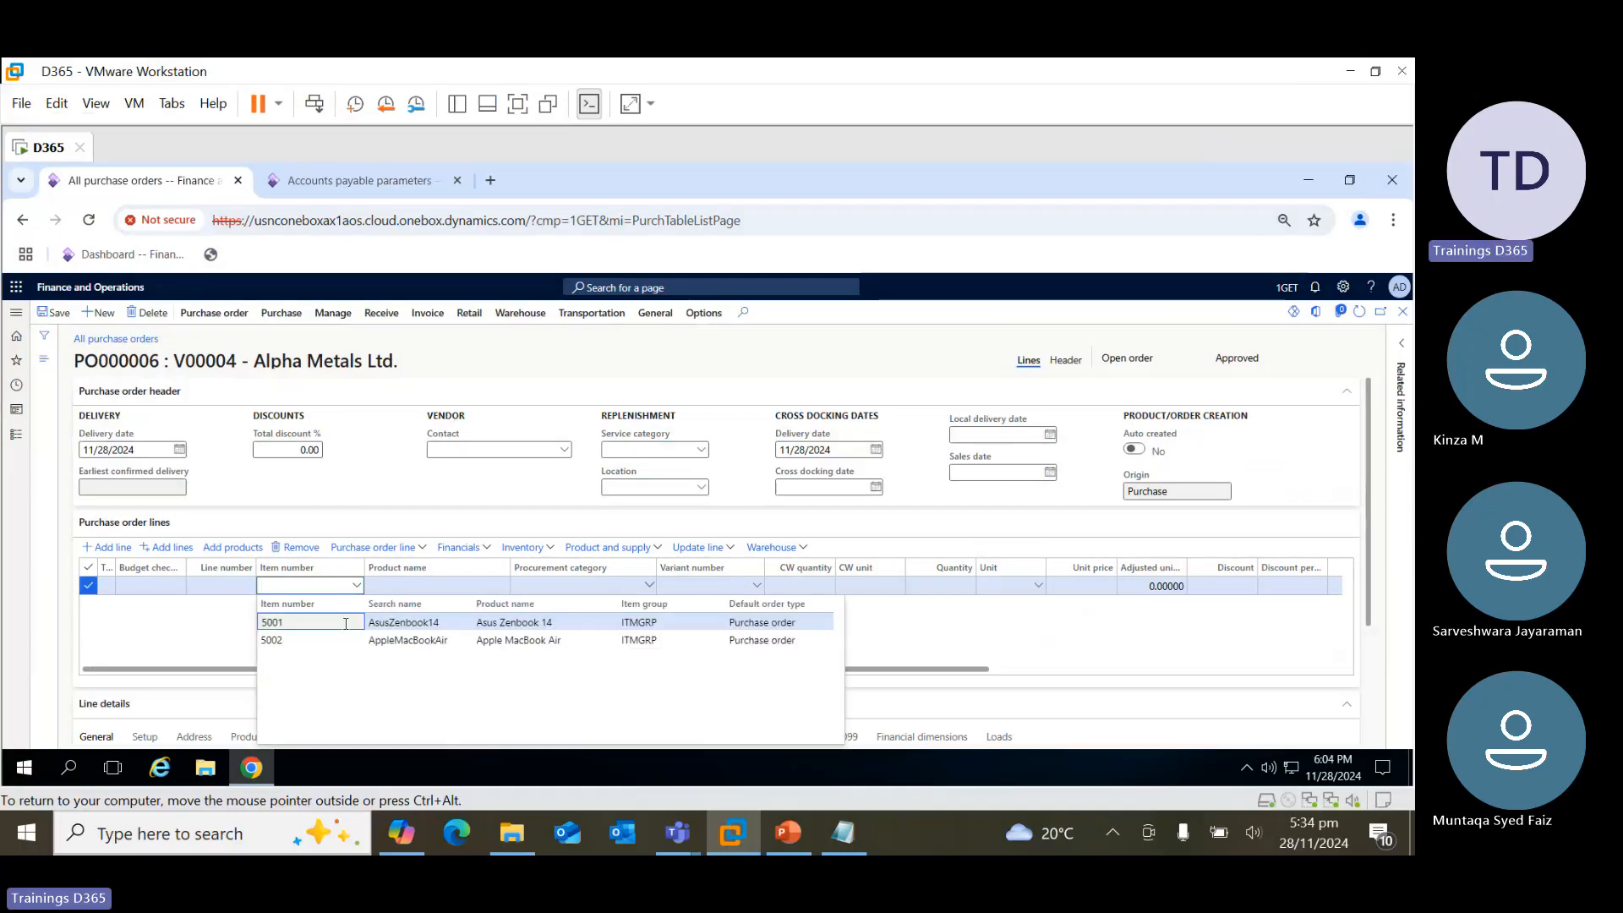
{"action": "left_click", "coordinate": [430, 624]}
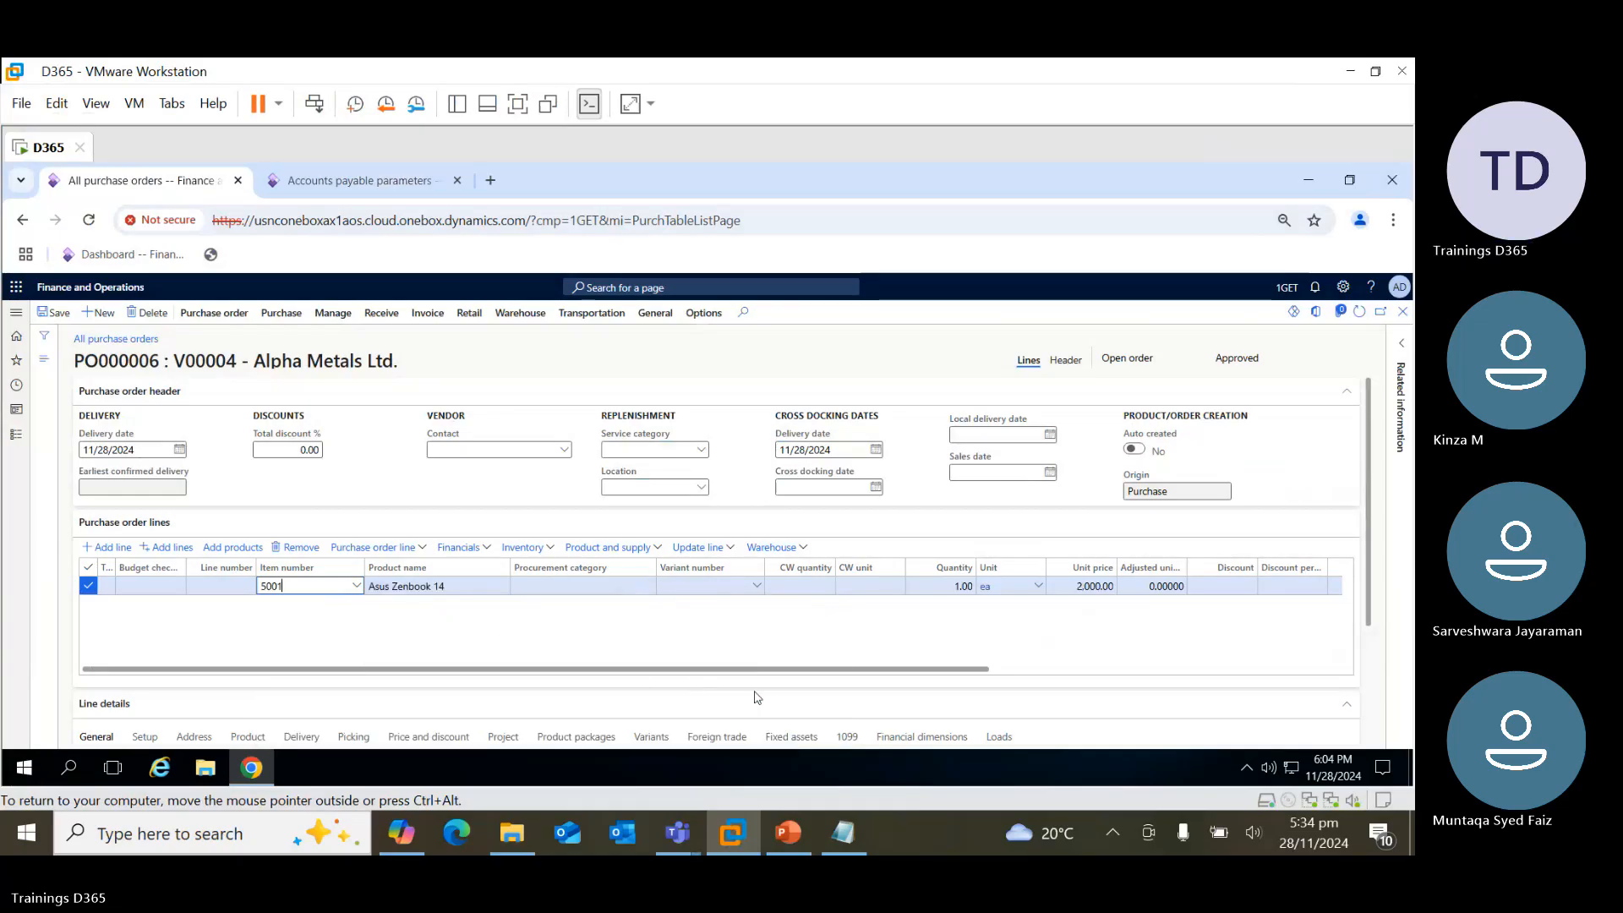
Check the Asus Zenbook 14 line's amounts and its product details, including the site and warehouse
{"action": "left_click_drag", "start_coordinate": [819, 674], "coordinate": [865, 674]}
{"action": "left_click_drag", "start_coordinate": [1371, 517], "coordinate": [1358, 676]}
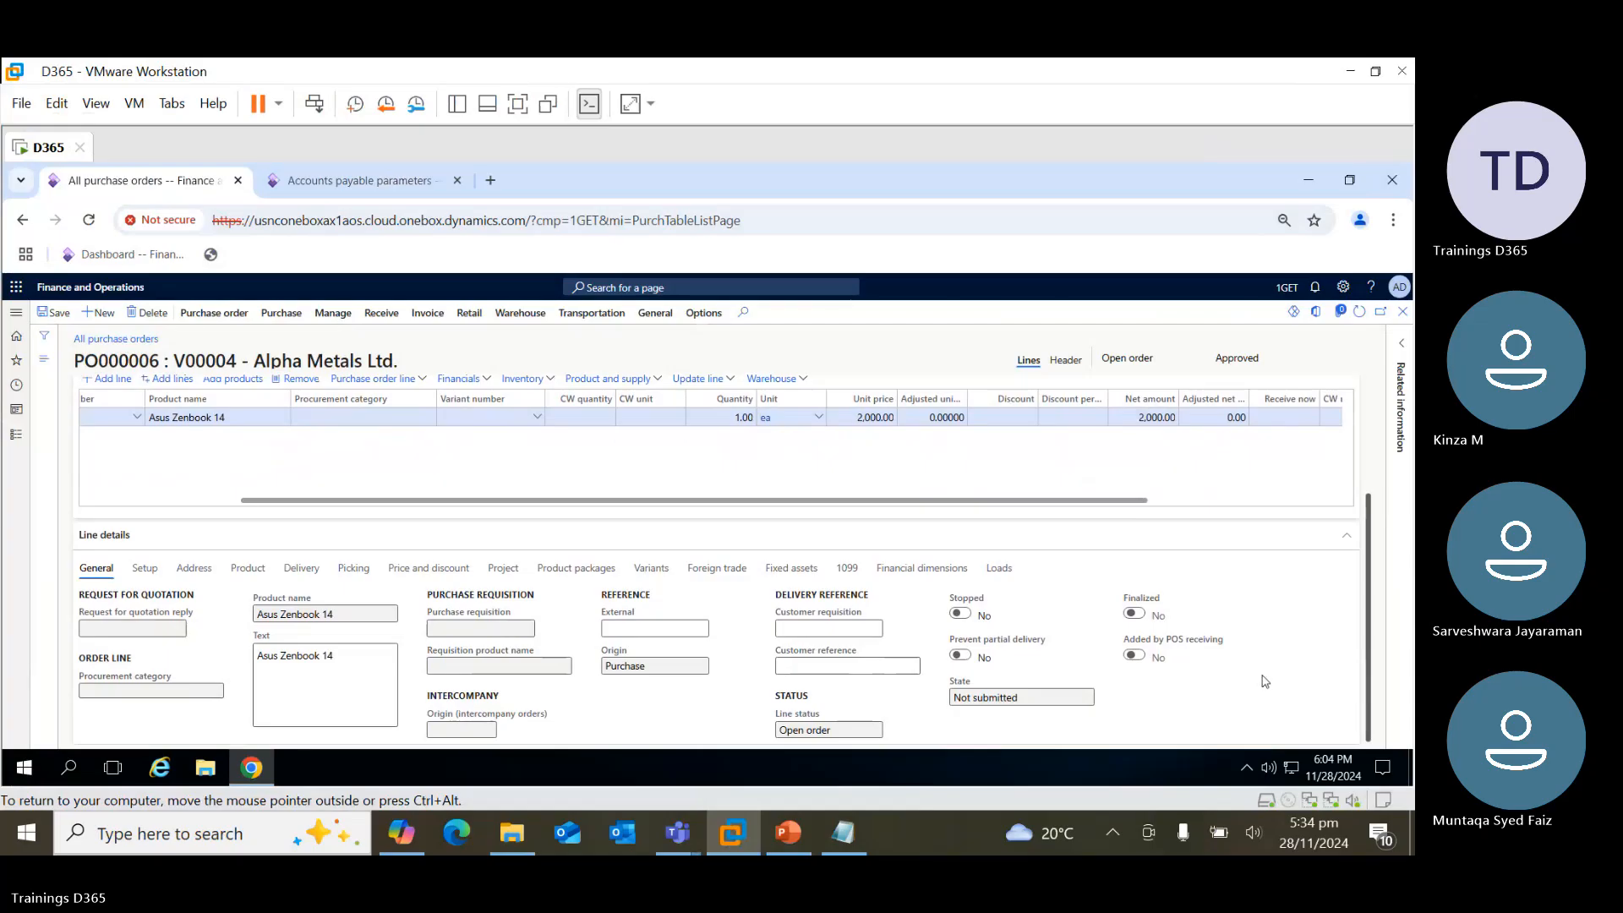
{"action": "left_click", "coordinate": [252, 570]}
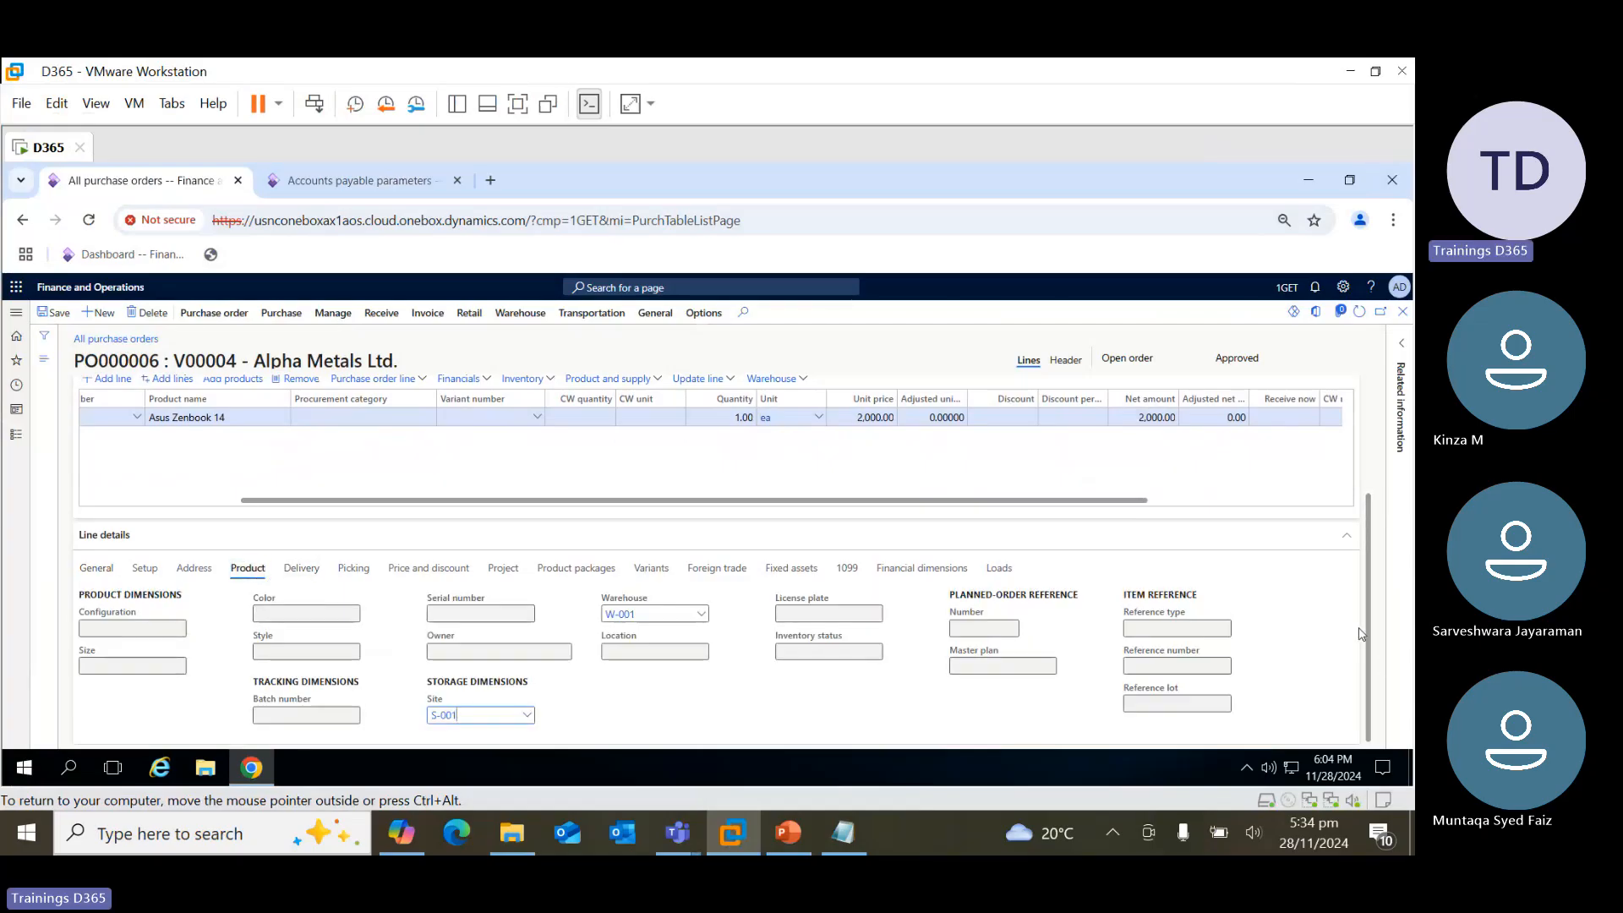
{"action": "scroll", "coordinate": [1371, 638], "scroll_direction": "up", "scroll_amount": 2}
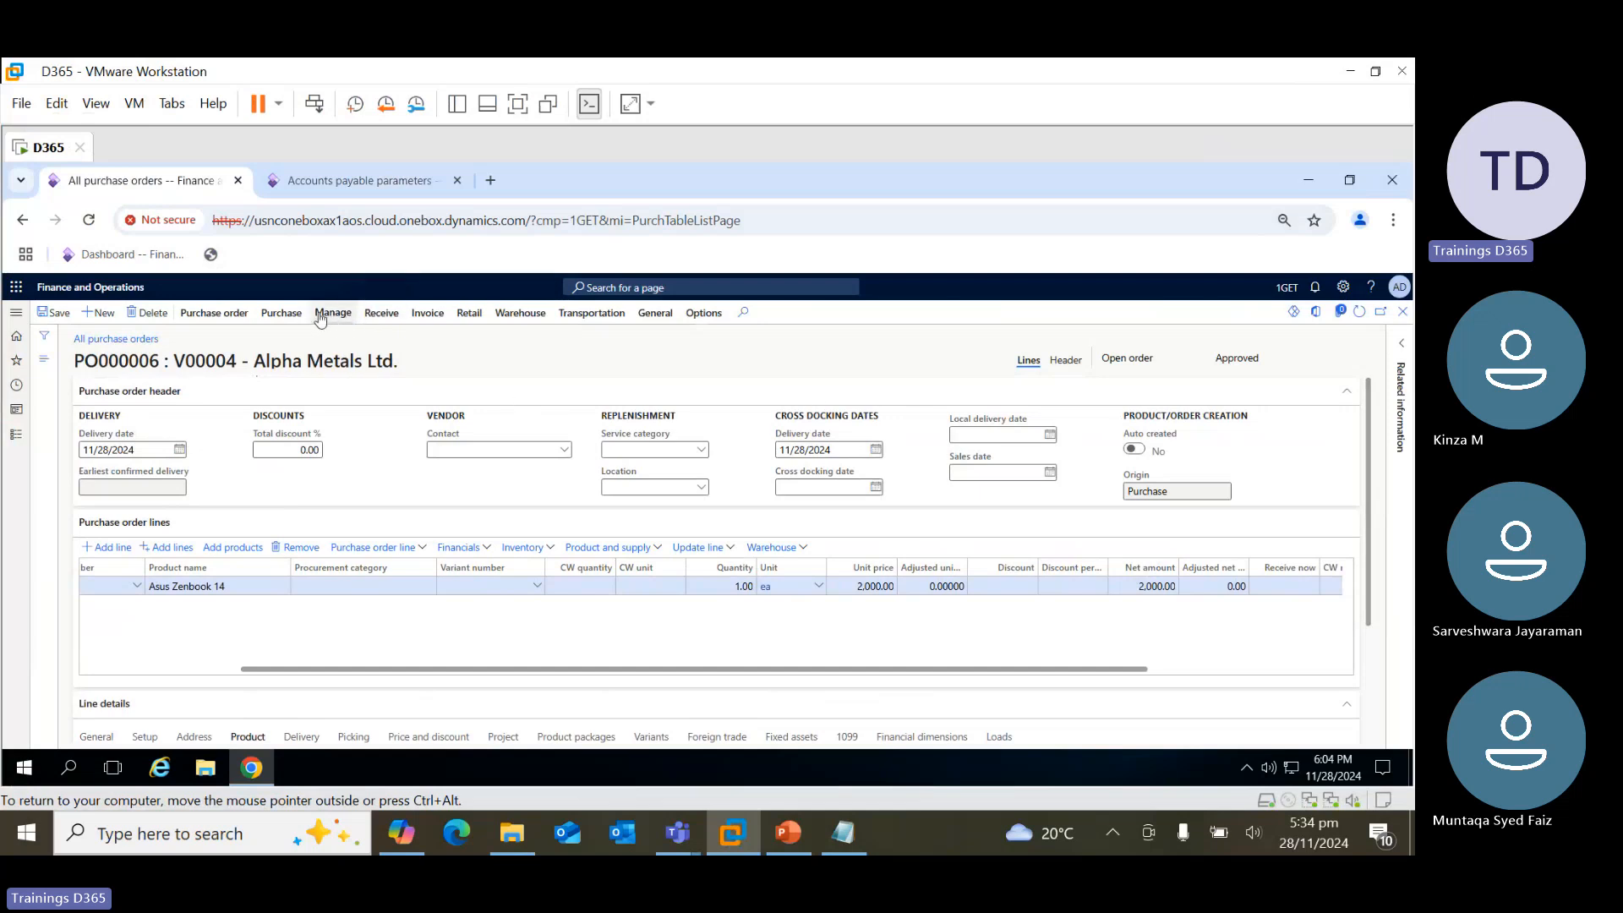
Confirm the new Alpha Metals Ltd. purchase order and dismiss the notification
{"action": "left_click", "coordinate": [293, 315]}
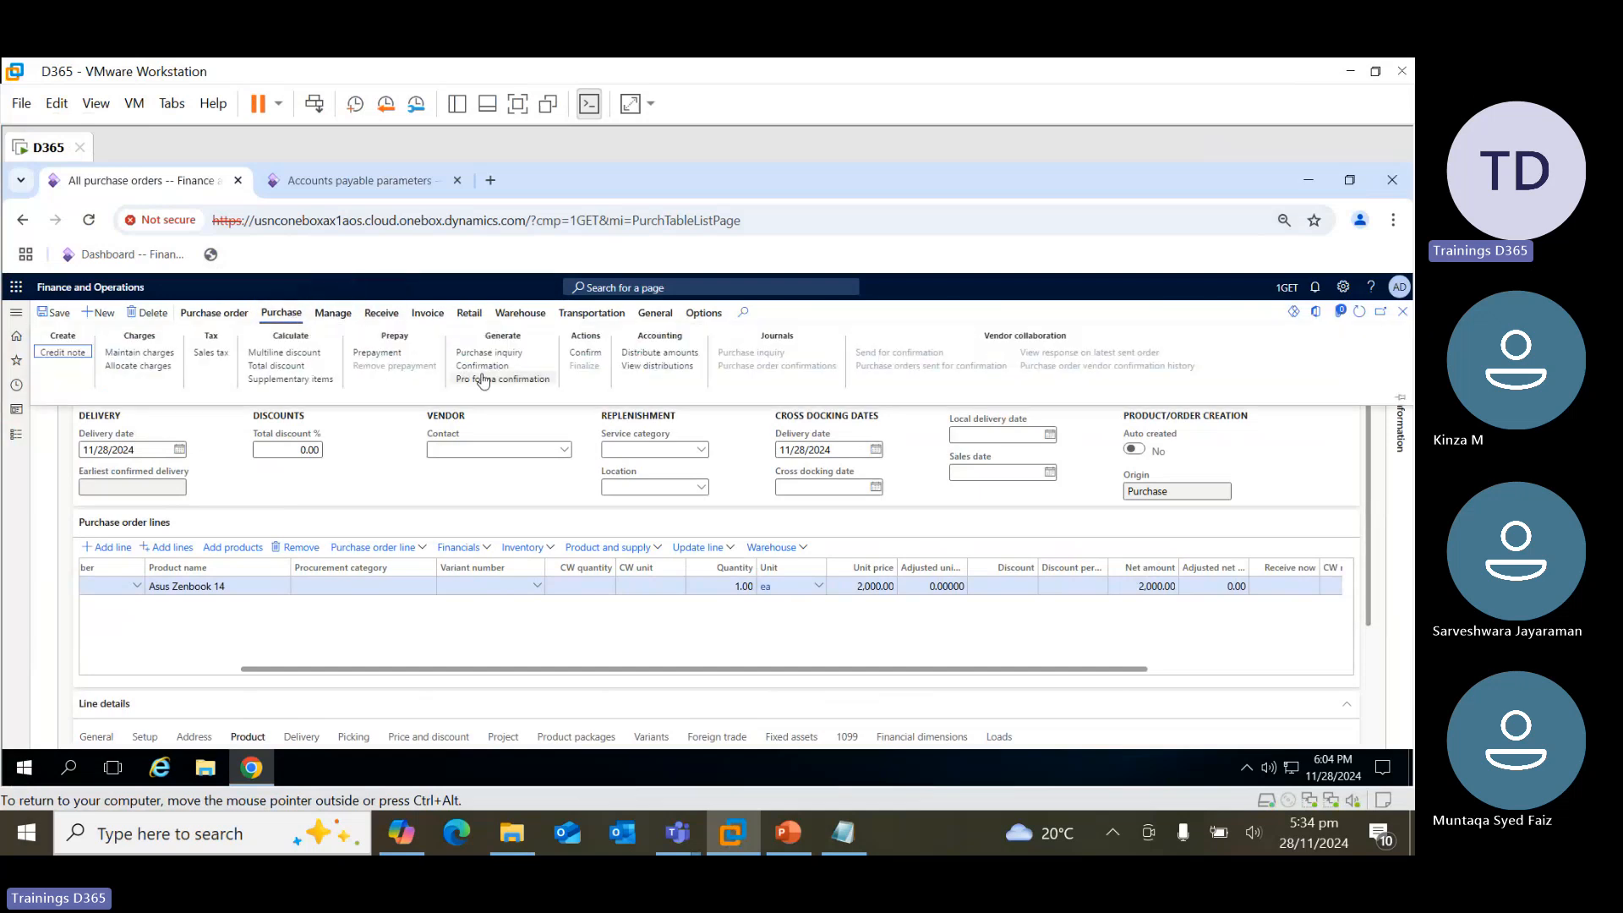
{"action": "left_click", "coordinate": [586, 354]}
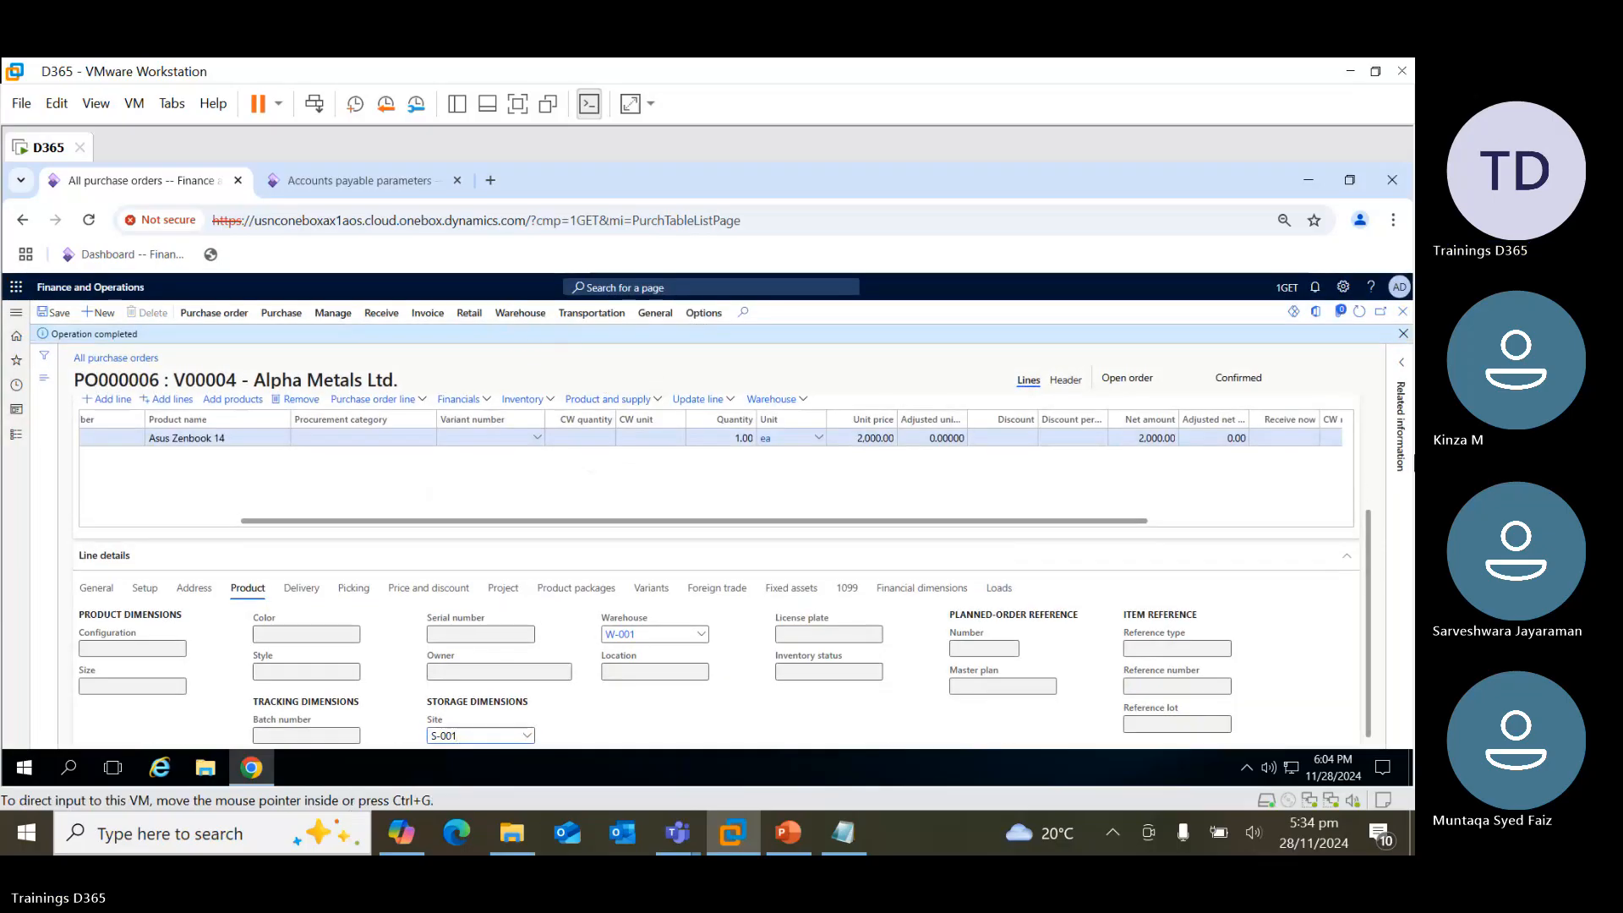
{"action": "left_click", "coordinate": [1403, 335]}
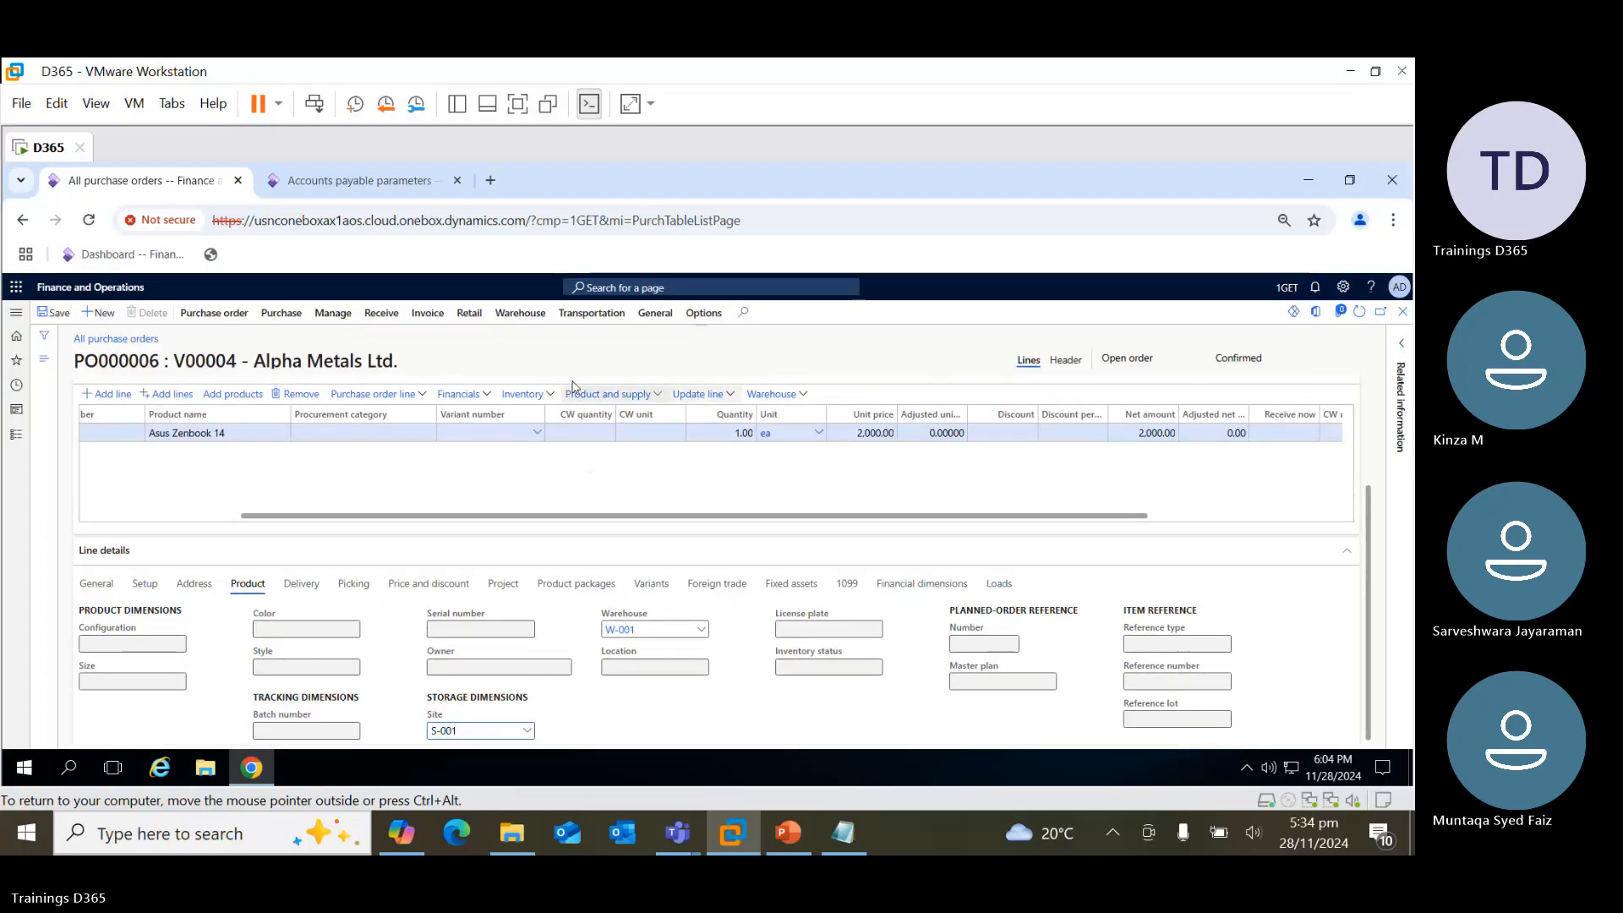
Generate a vendor invoice from the confirmed Alpha Metals Ltd. purchase order
{"action": "left_click", "coordinate": [379, 314]}
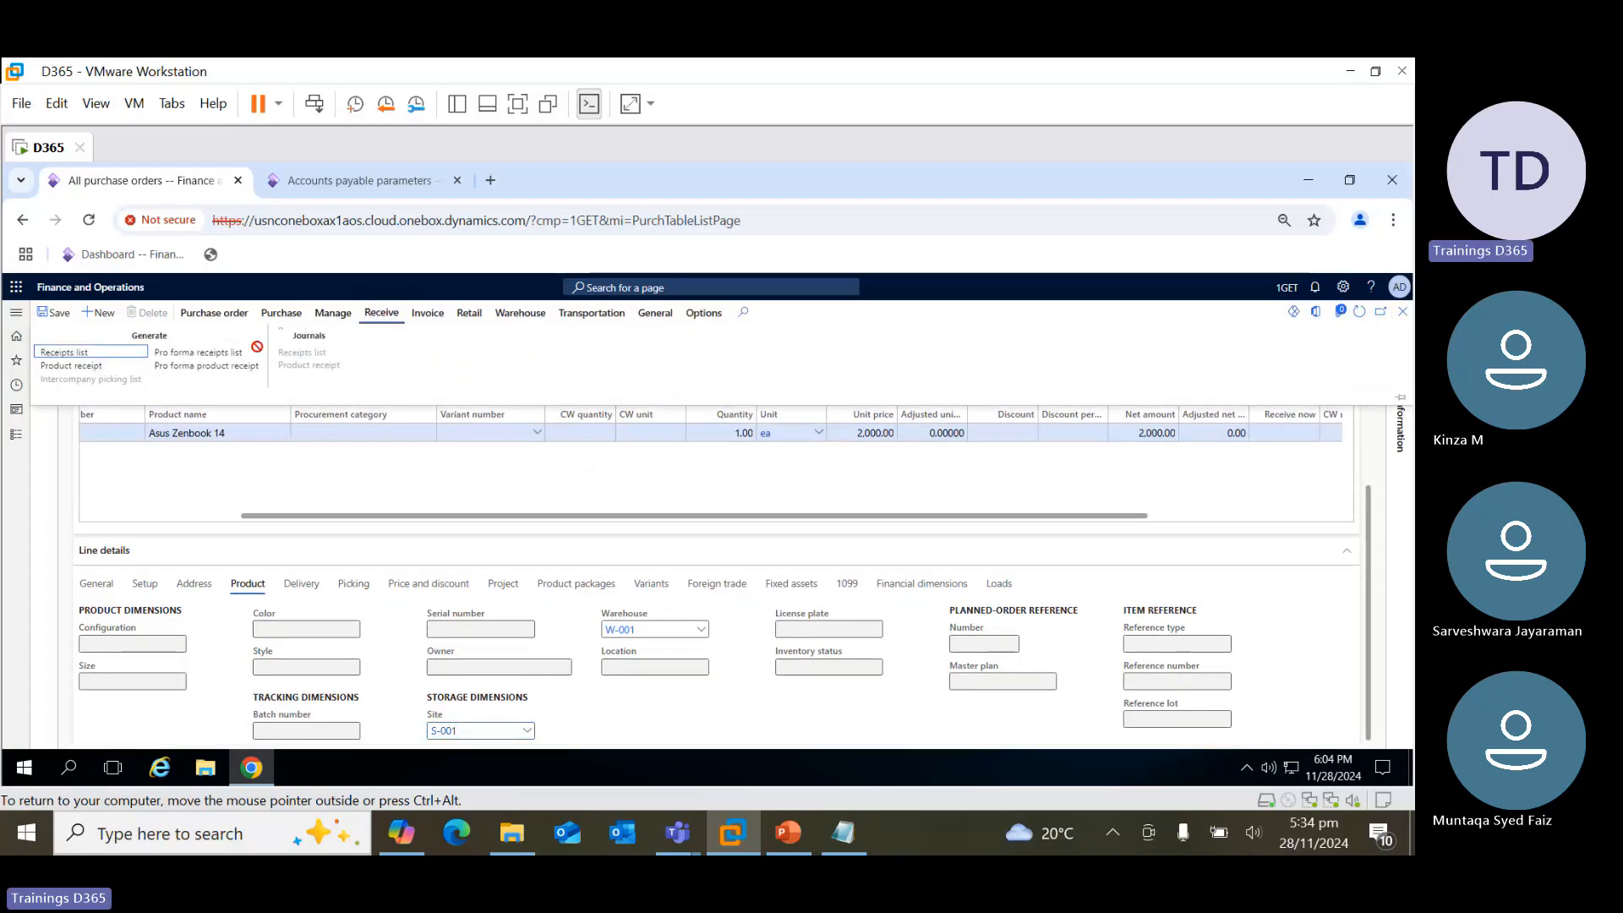
{"action": "left_click", "coordinate": [435, 318]}
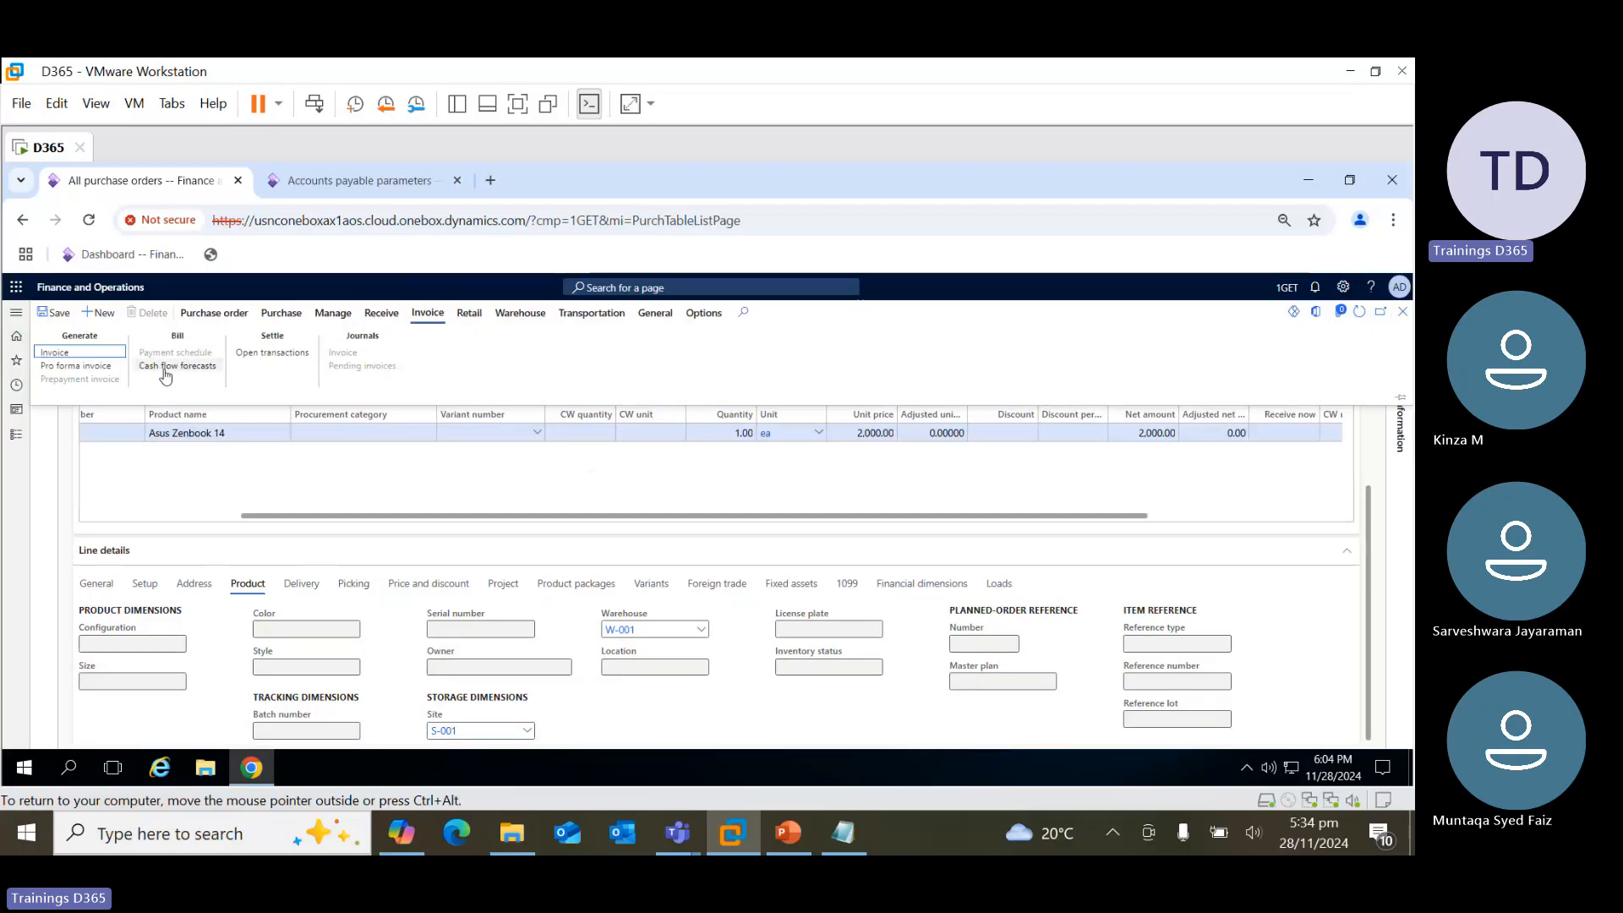
{"action": "left_click", "coordinate": [64, 355]}
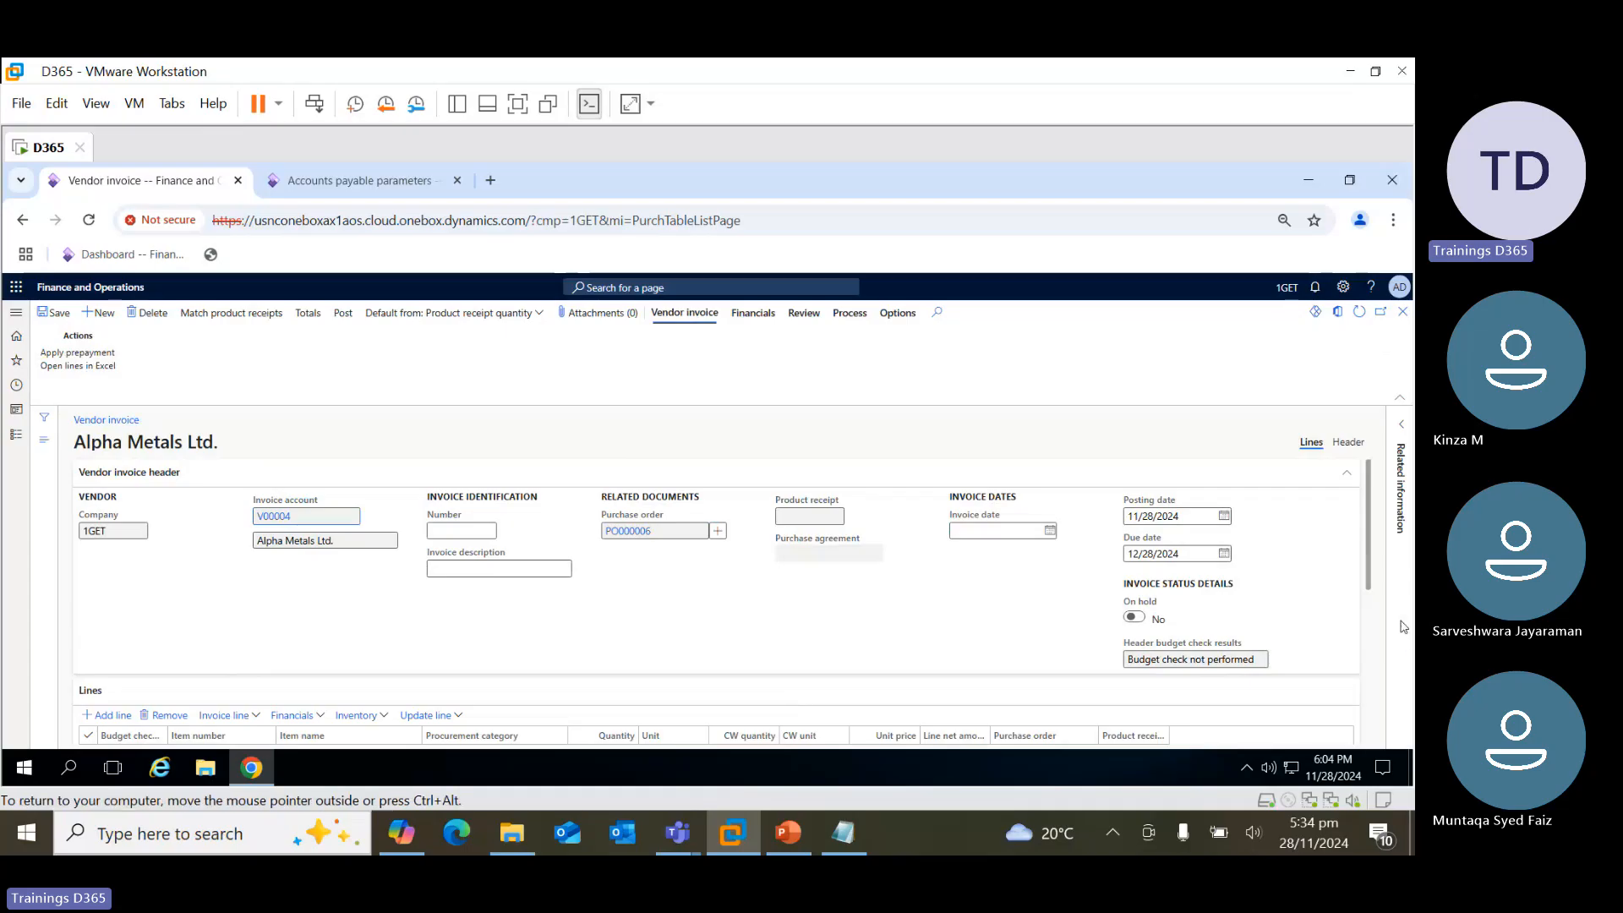
Check the vendor invoice's lines and the invoice matching validation setting in the Accounts payable parameters
{"action": "scroll", "coordinate": [1376, 621], "scroll_direction": "down", "scroll_amount": 2}
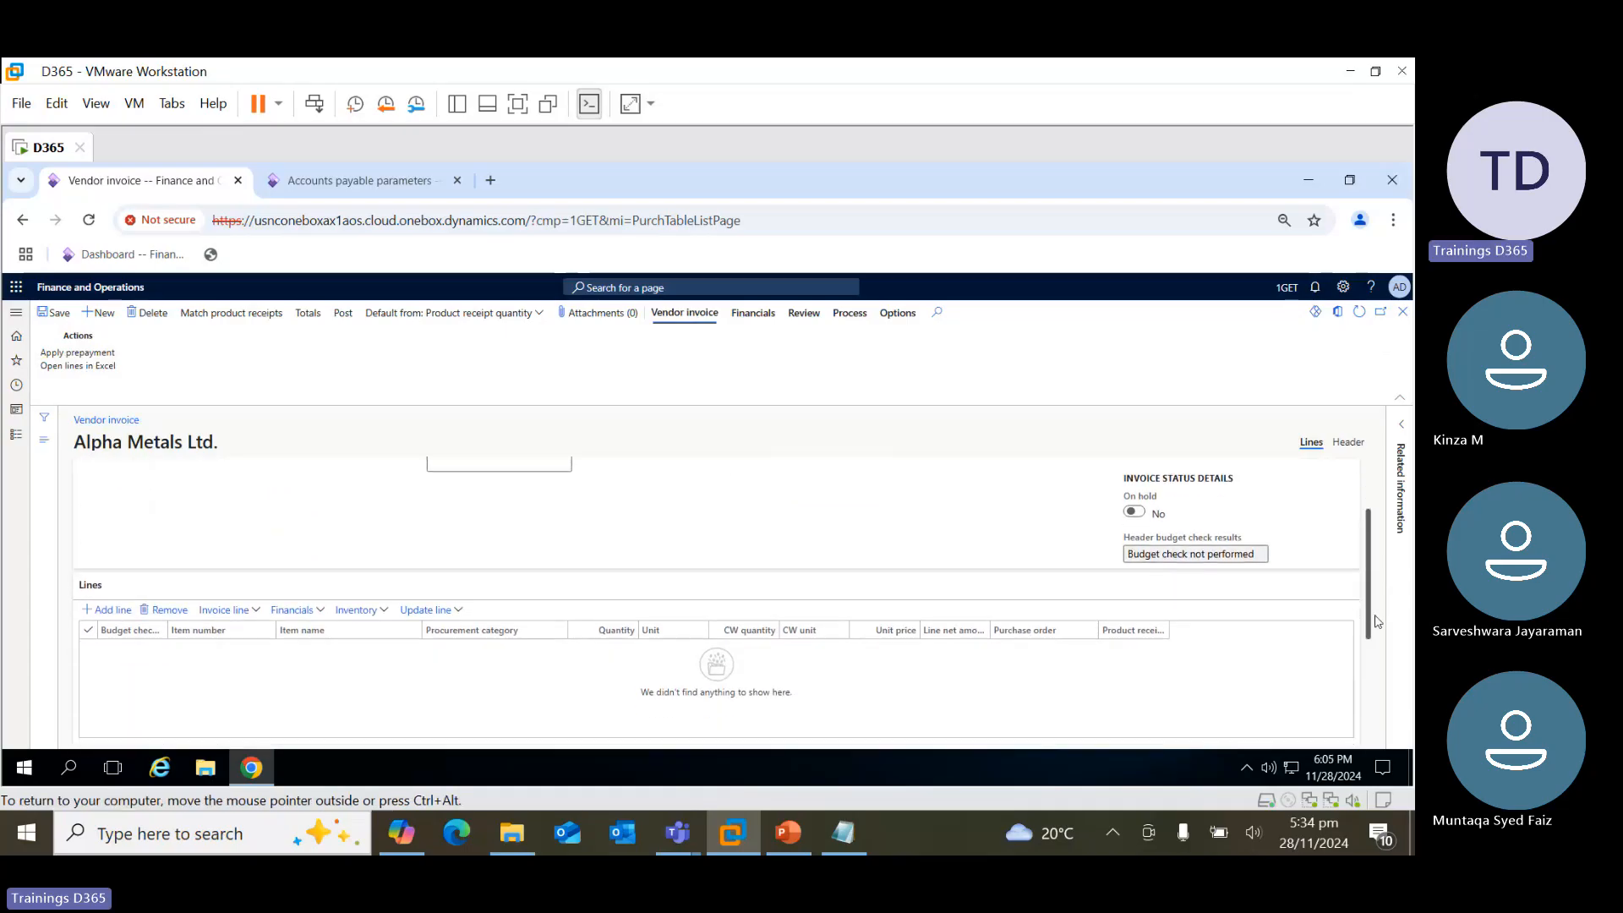
{"action": "scroll", "coordinate": [1378, 622], "scroll_direction": "up", "scroll_amount": 2}
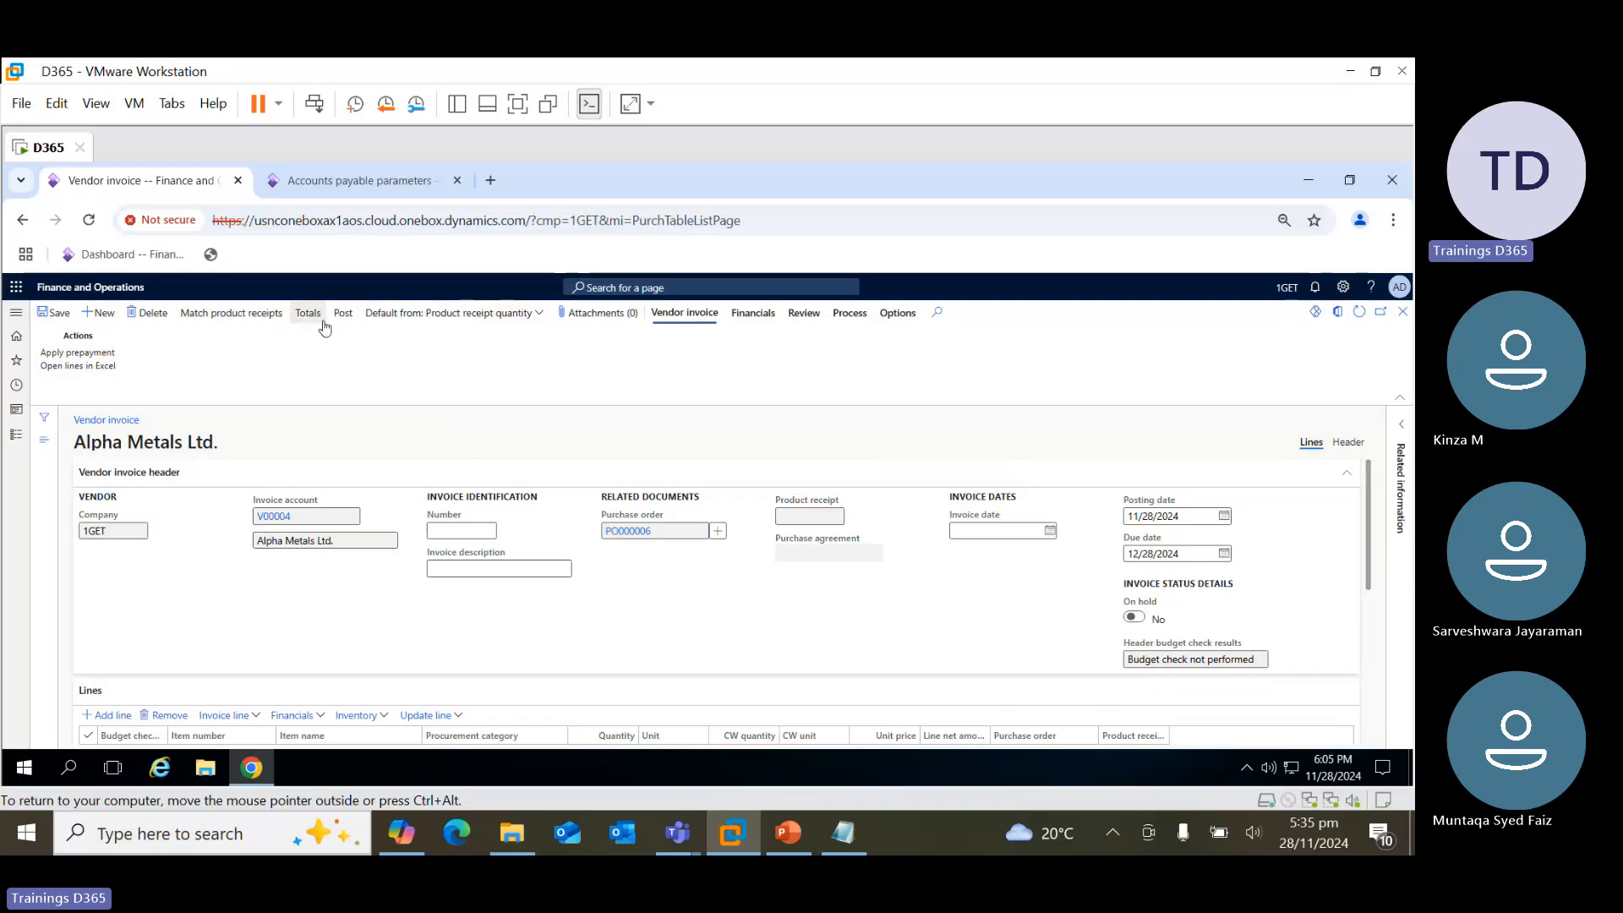
{"action": "left_click", "coordinate": [360, 180]}
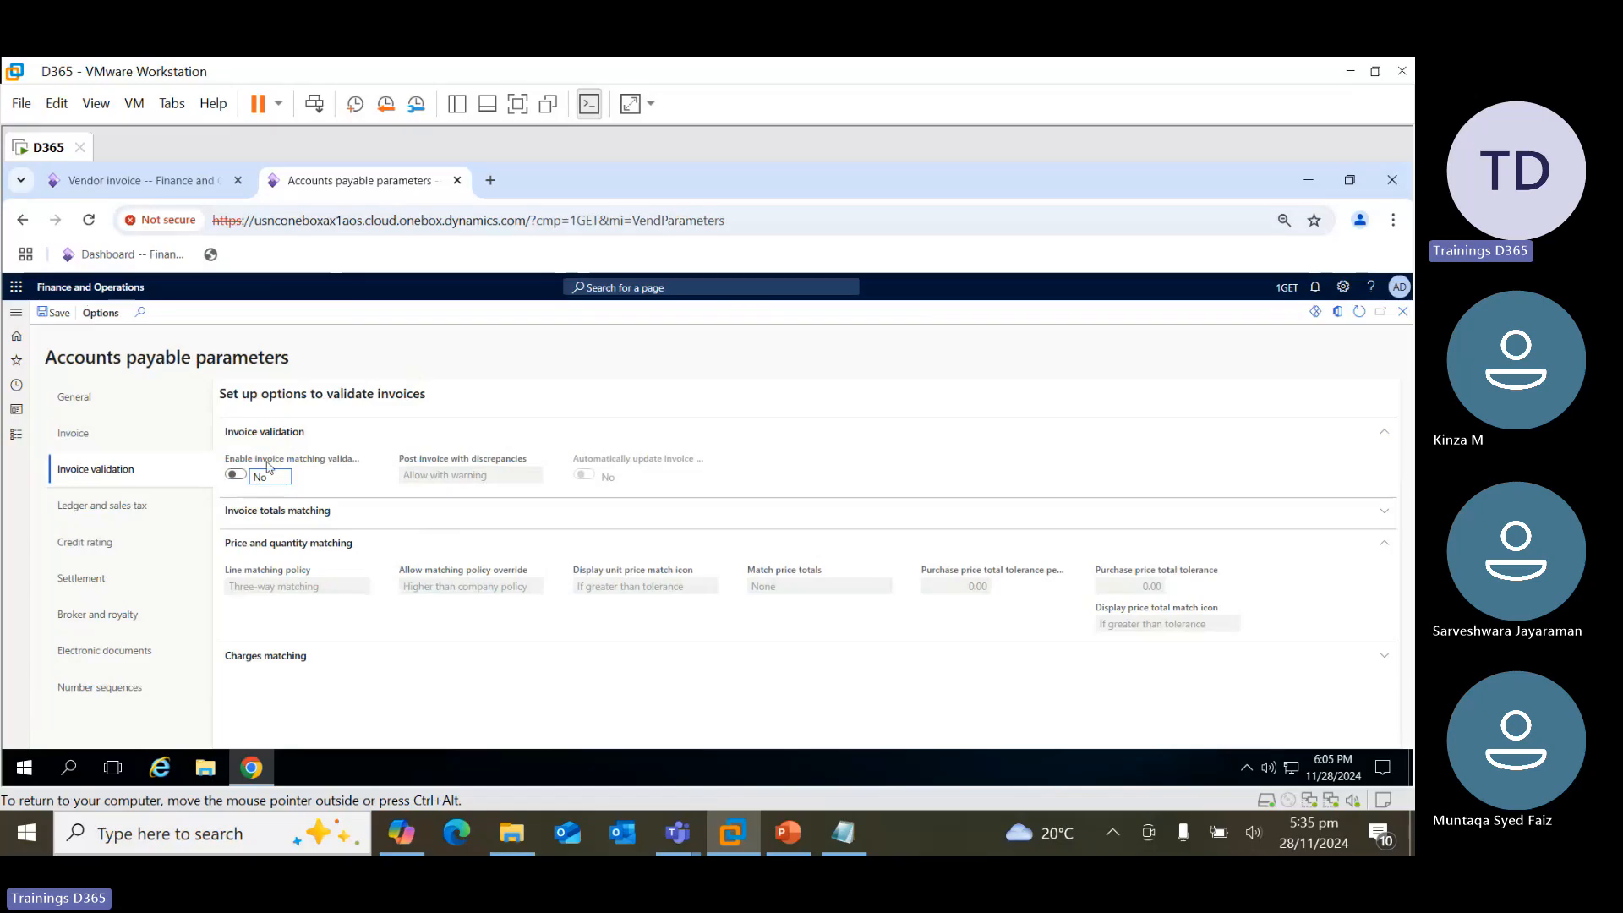
{"action": "left_click", "coordinate": [166, 179]}
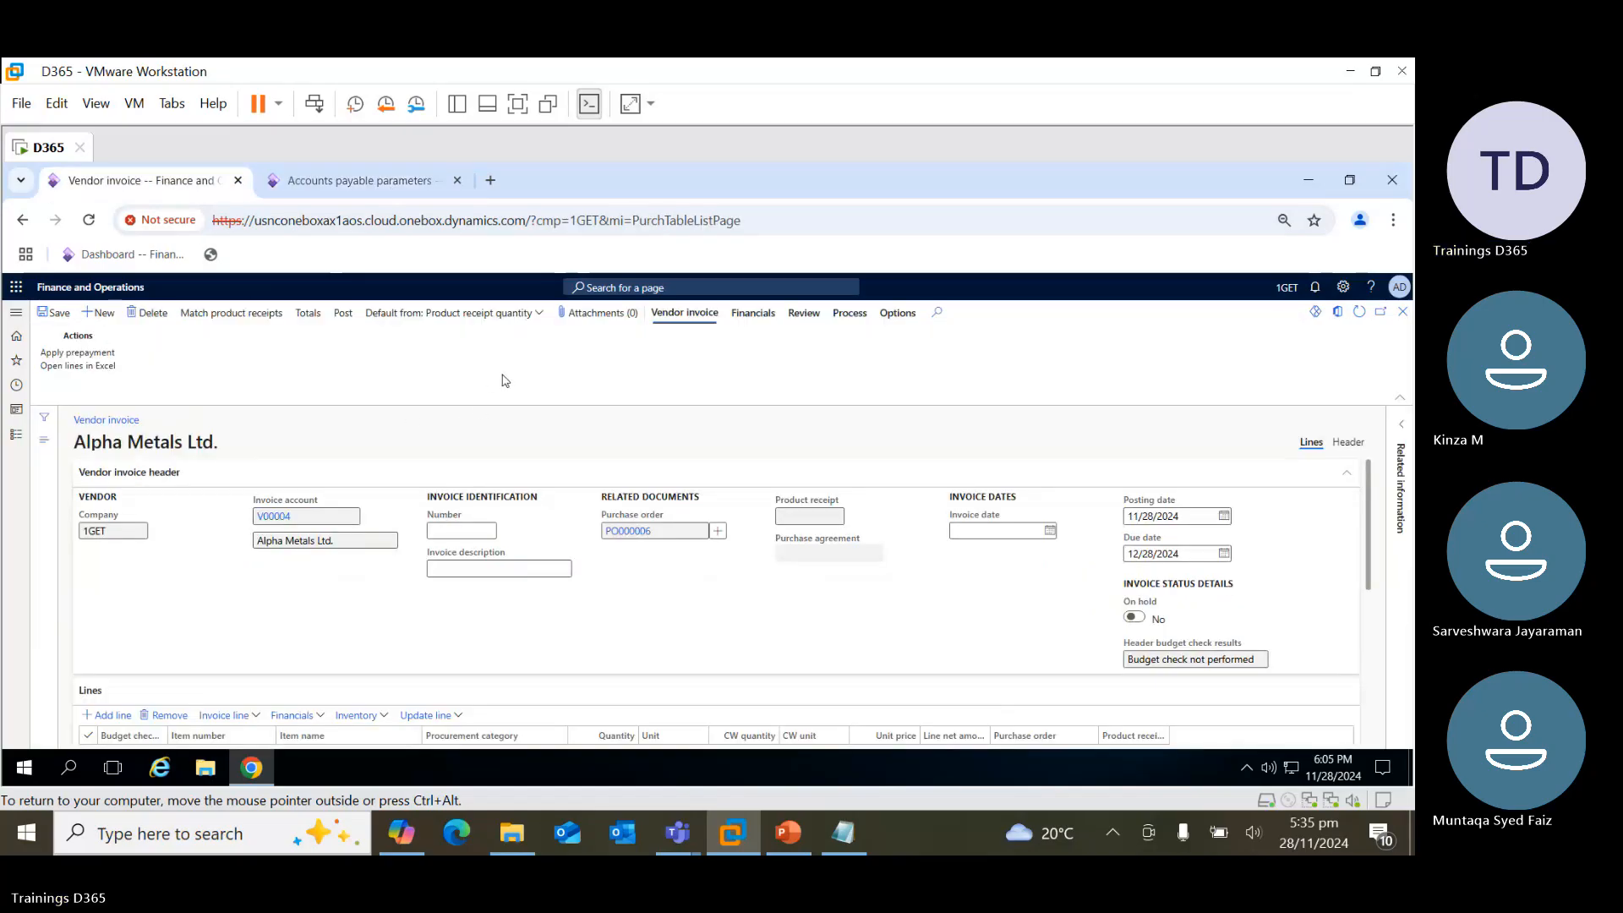
Set the vendor invoice's default quantity for lines to Ordered quantity and check the invoice lines
{"action": "left_click", "coordinate": [370, 315]}
{"action": "left_click", "coordinate": [371, 315]}
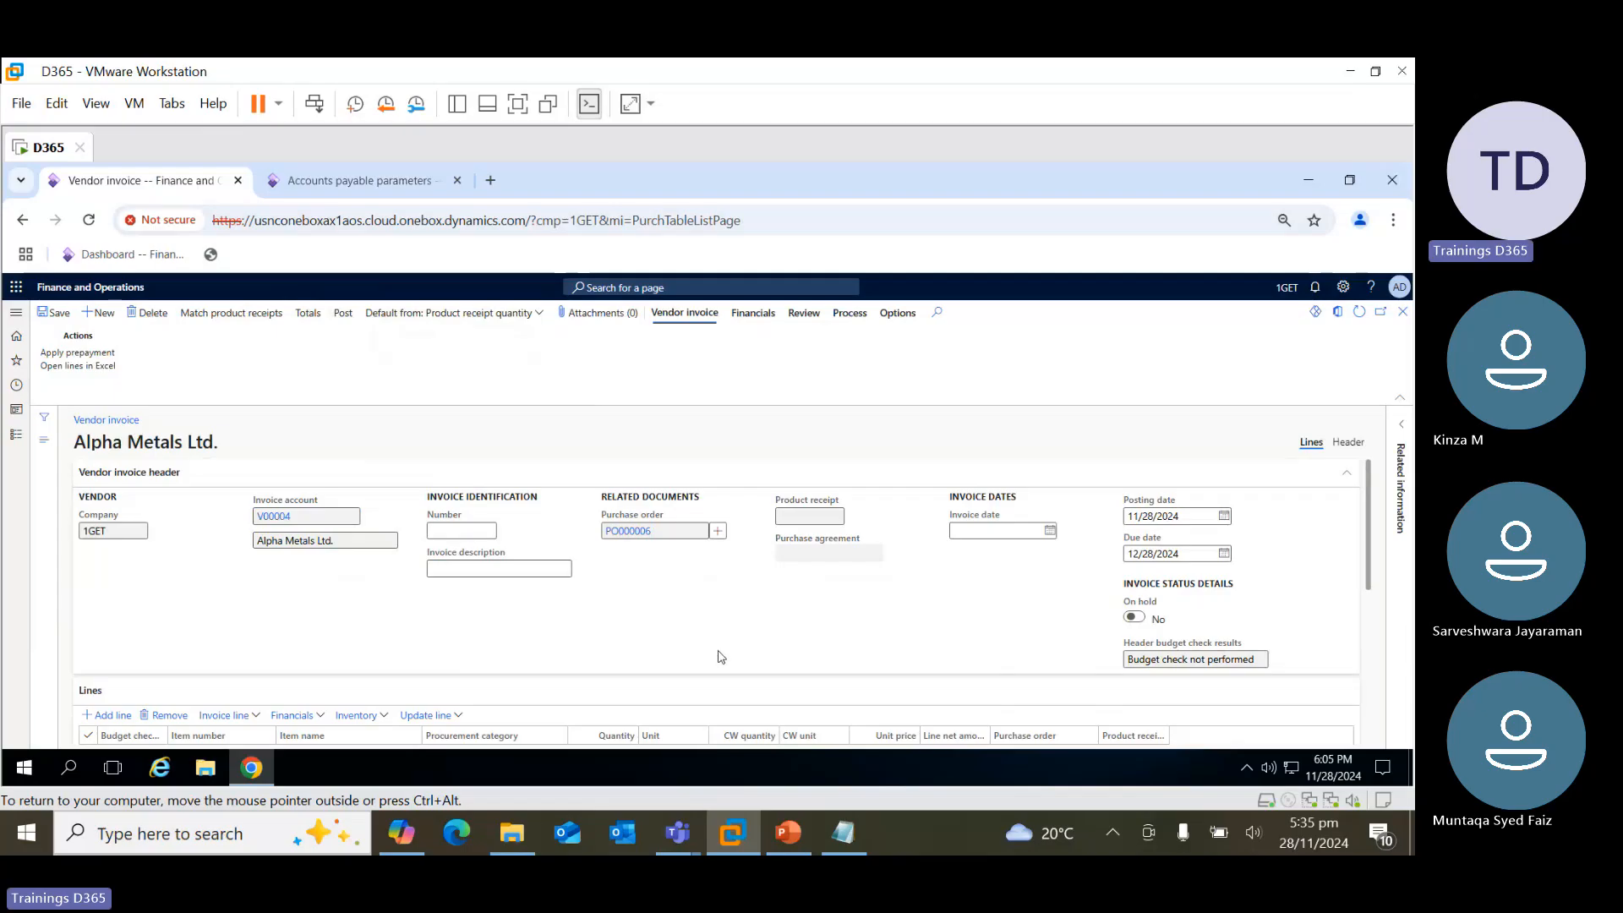
{"action": "scroll", "coordinate": [720, 657], "scroll_direction": "down", "scroll_amount": 2}
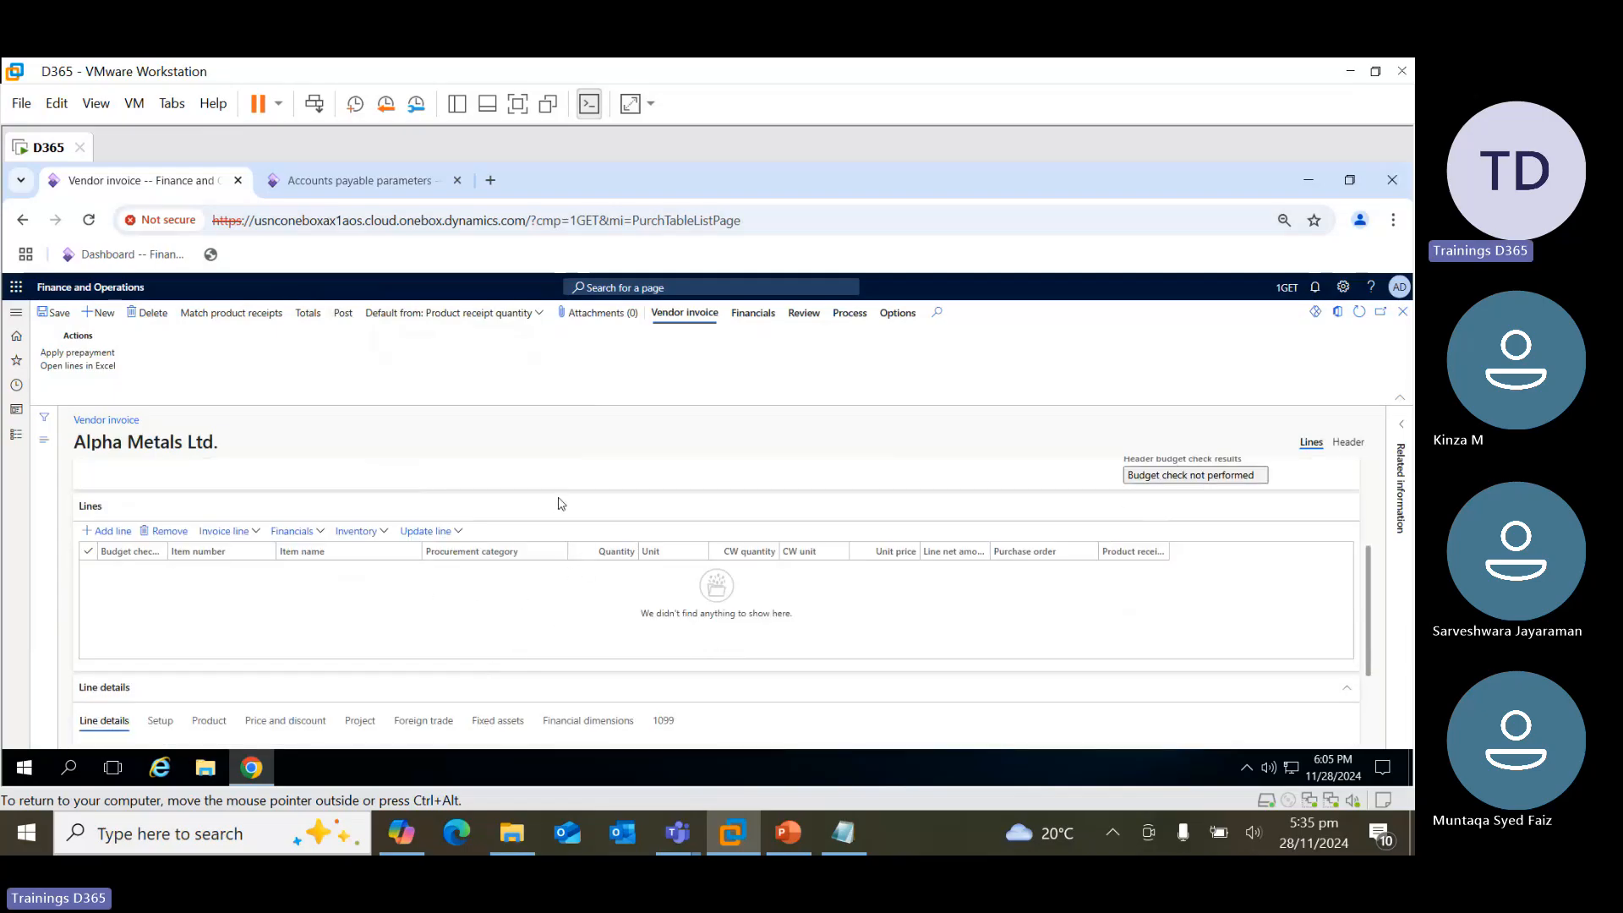
{"action": "scroll", "coordinate": [560, 504], "scroll_direction": "up", "scroll_amount": 2}
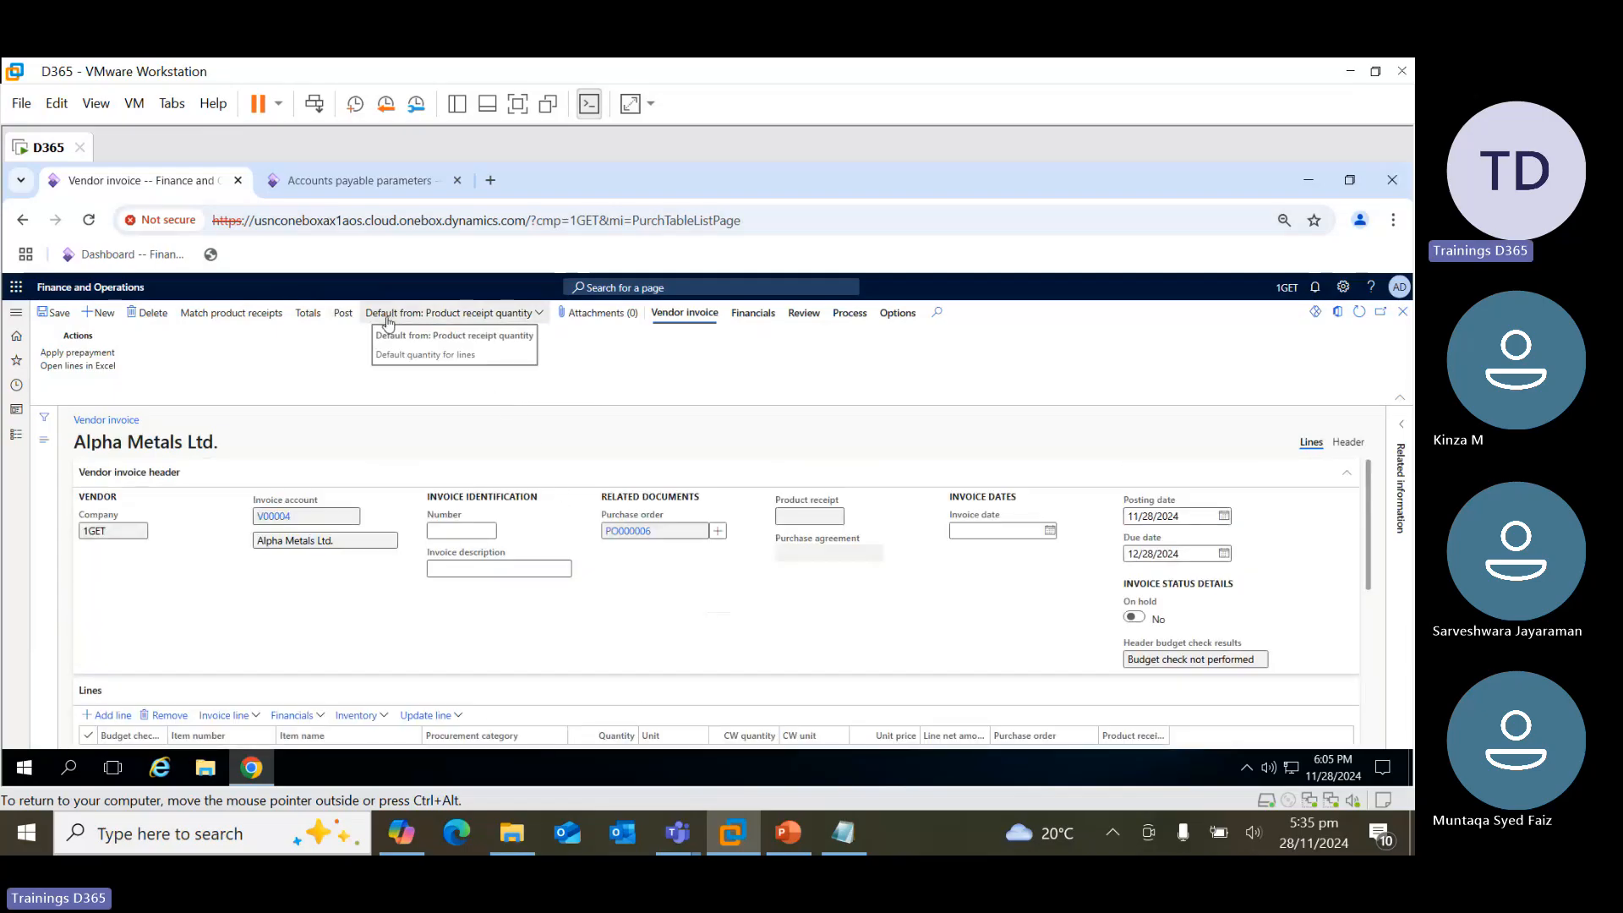
{"action": "left_click", "coordinate": [537, 317]}
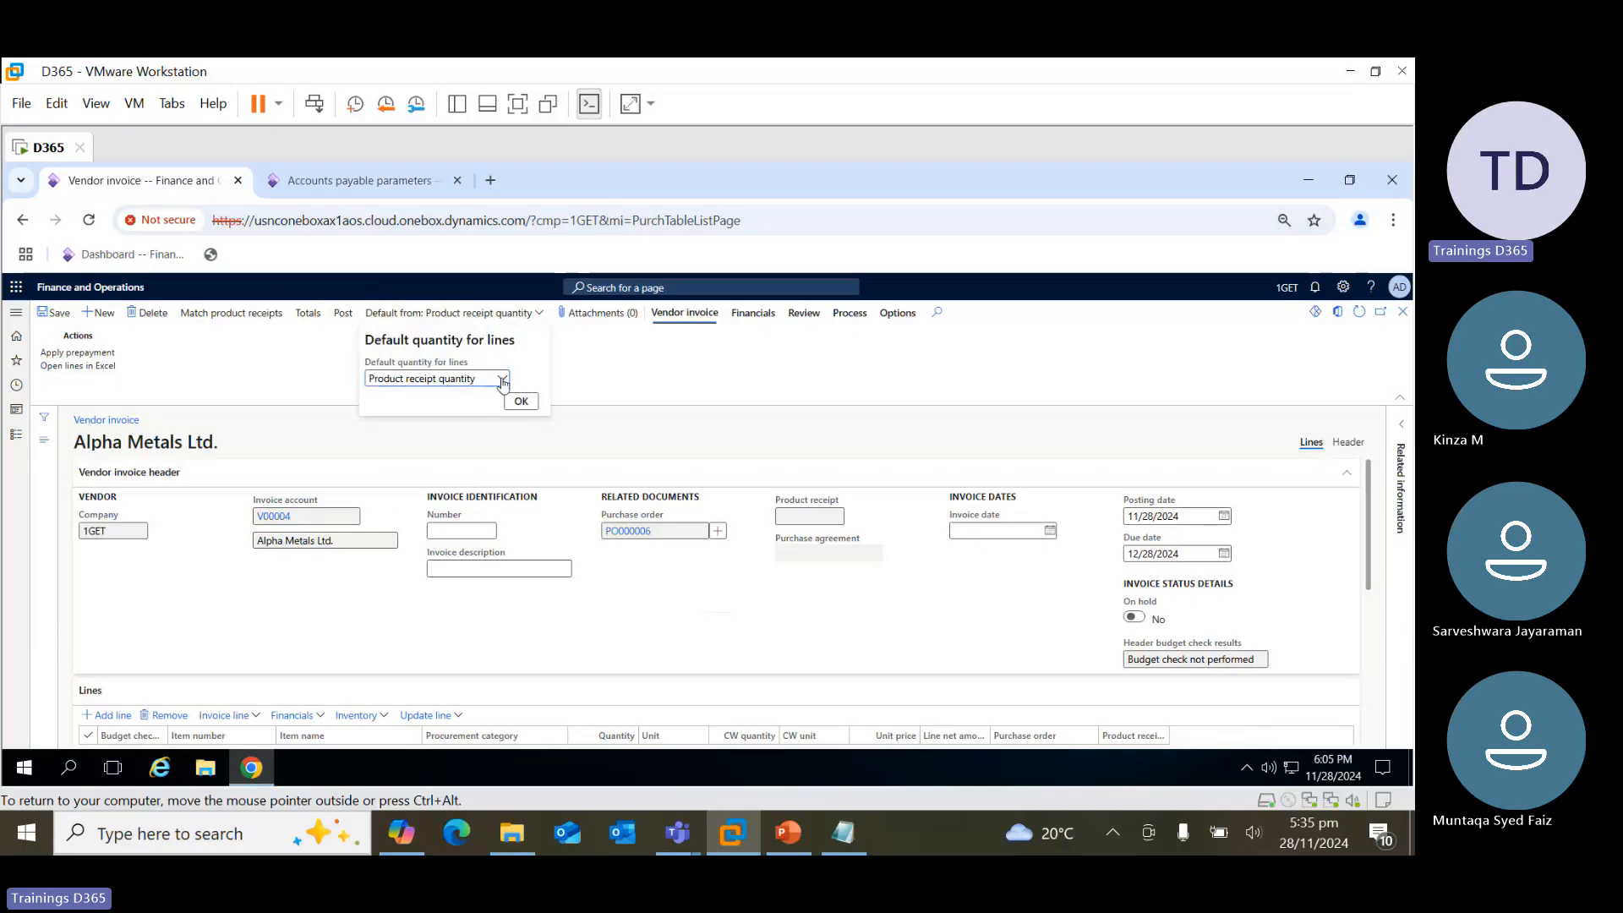
{"action": "left_click", "coordinate": [502, 380]}
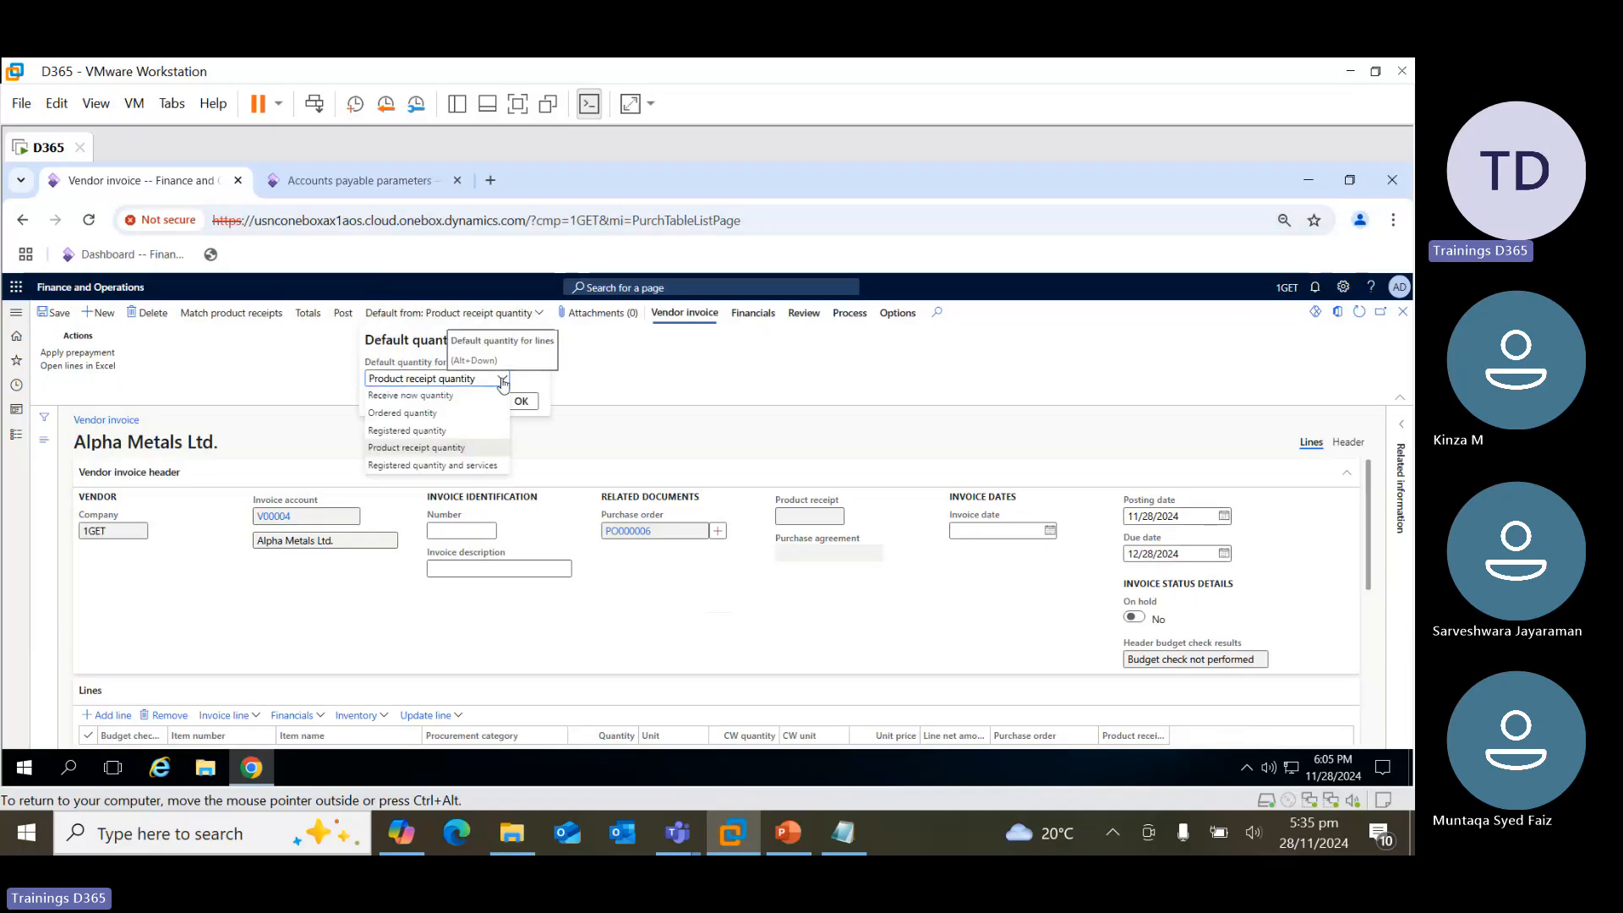
{"action": "left_click", "coordinate": [438, 414]}
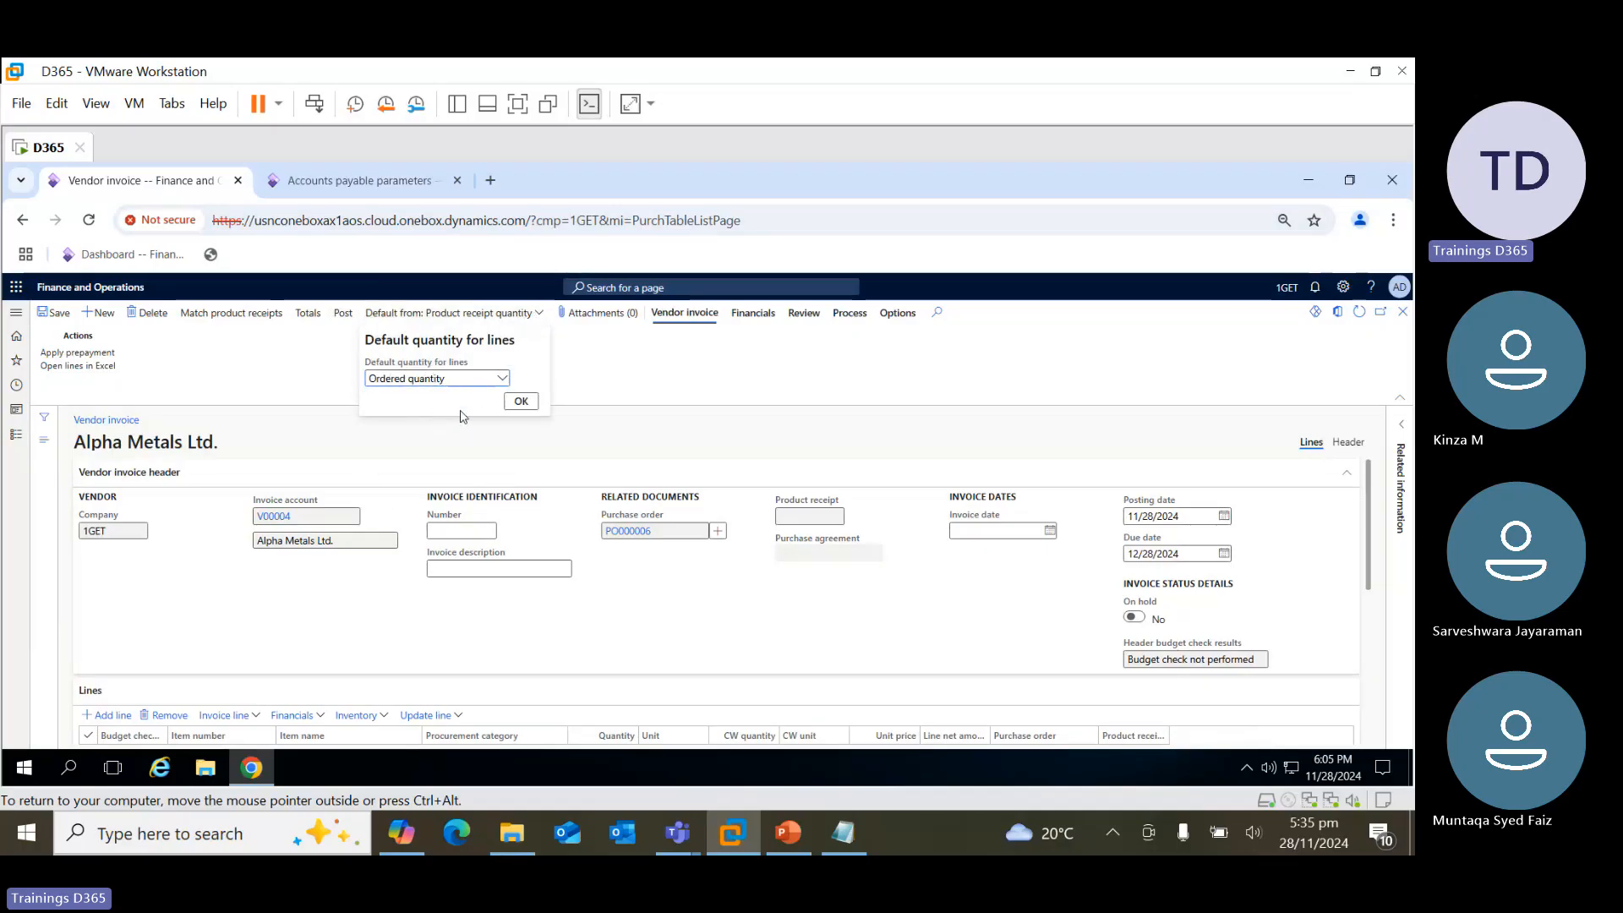
{"action": "left_click", "coordinate": [522, 402]}
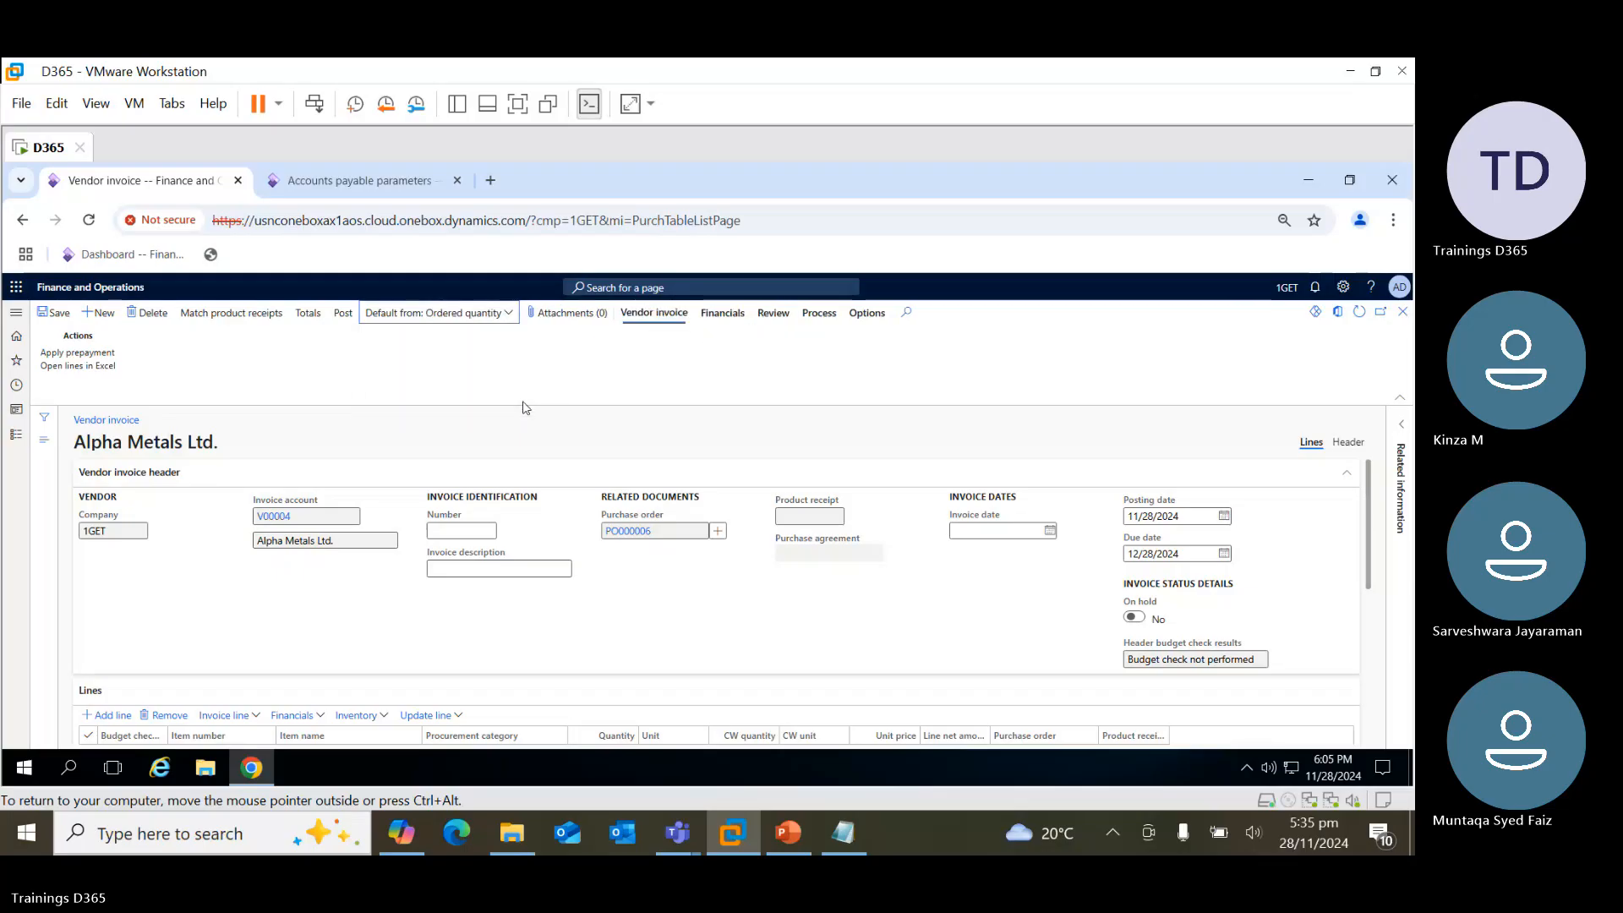
{"action": "left_click_drag", "start_coordinate": [1375, 520], "coordinate": [1373, 565]}
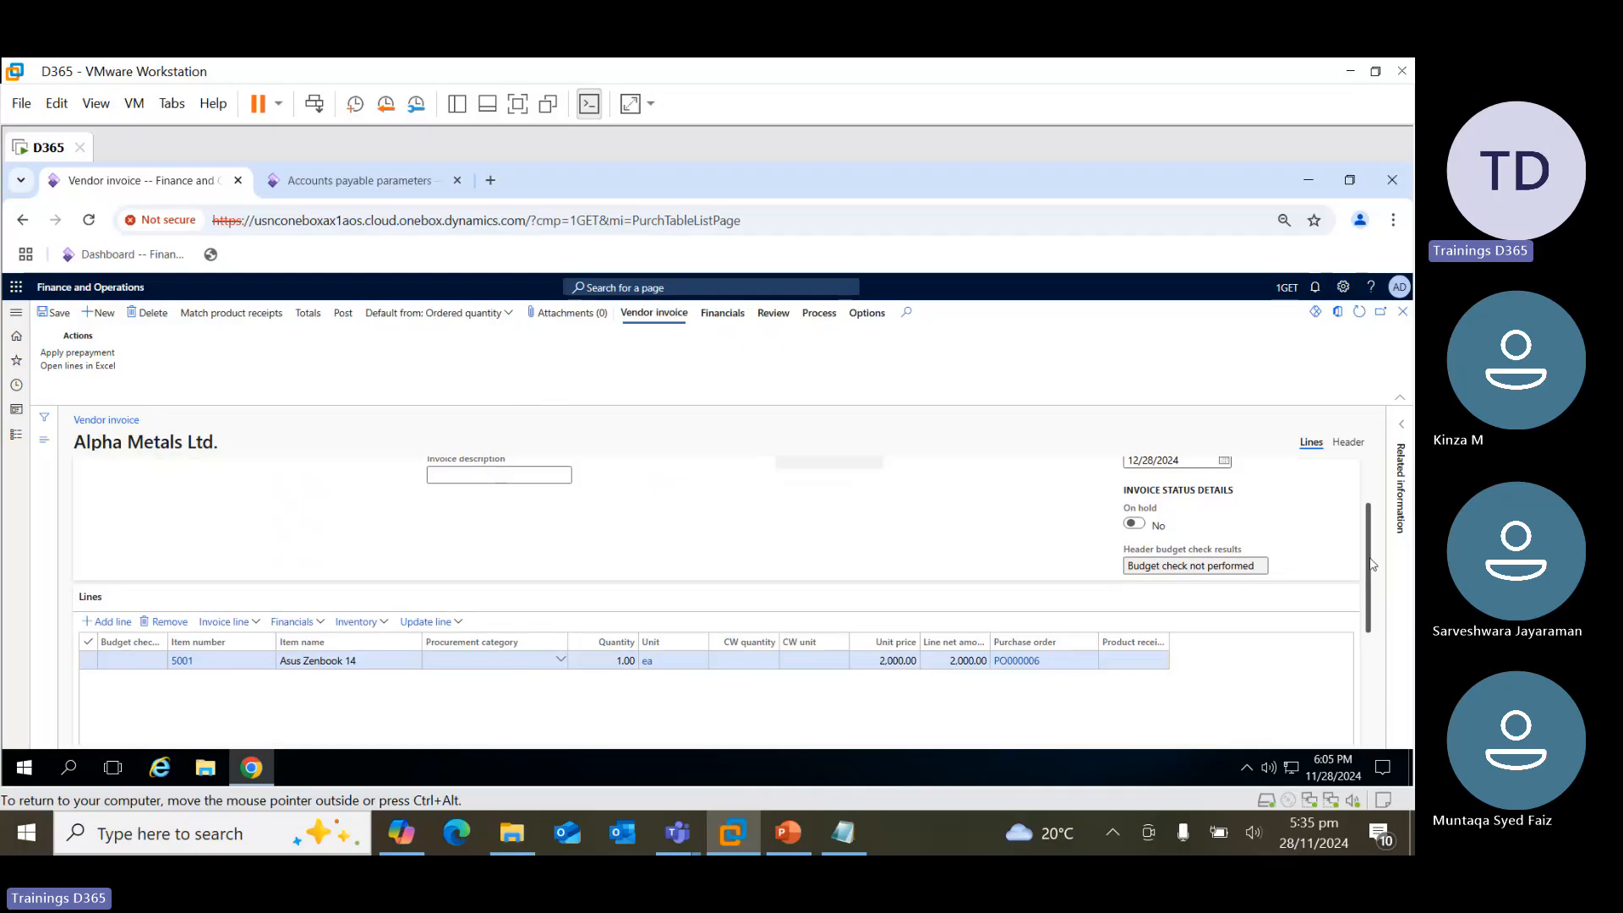
{"action": "scroll", "coordinate": [1352, 478], "scroll_direction": "up", "scroll_amount": 2}
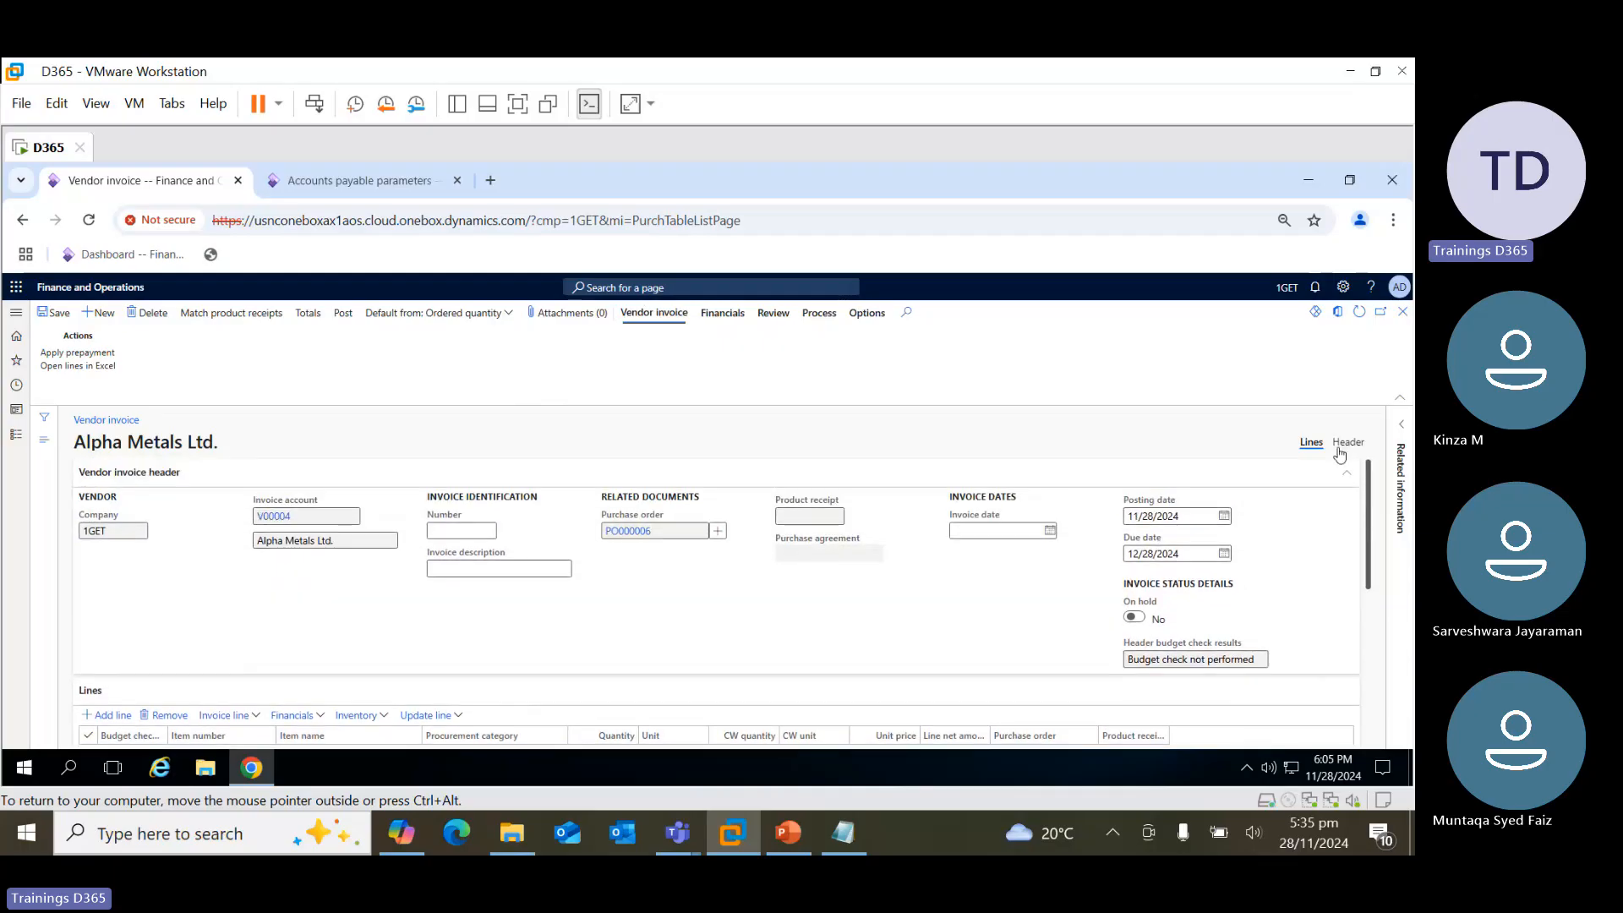
Enter INV6 as the invoice number, post the vendor invoice and dismiss the notification
{"action": "left_click", "coordinate": [478, 530]}
{"action": "type", "text": "INV"}
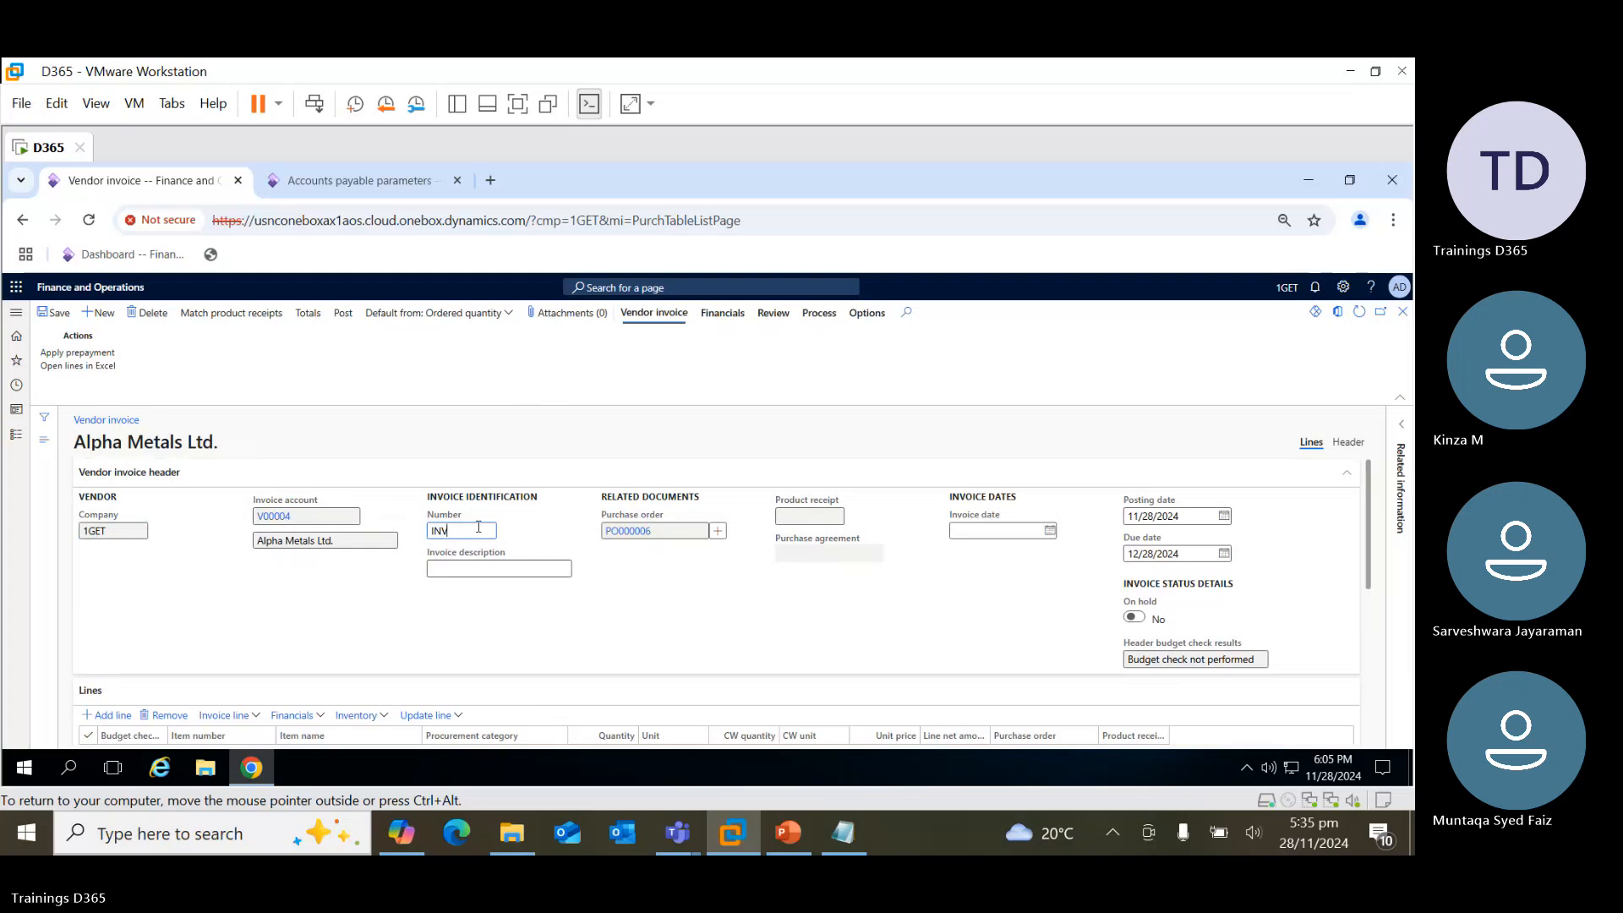
{"action": "type", "text": "6"}
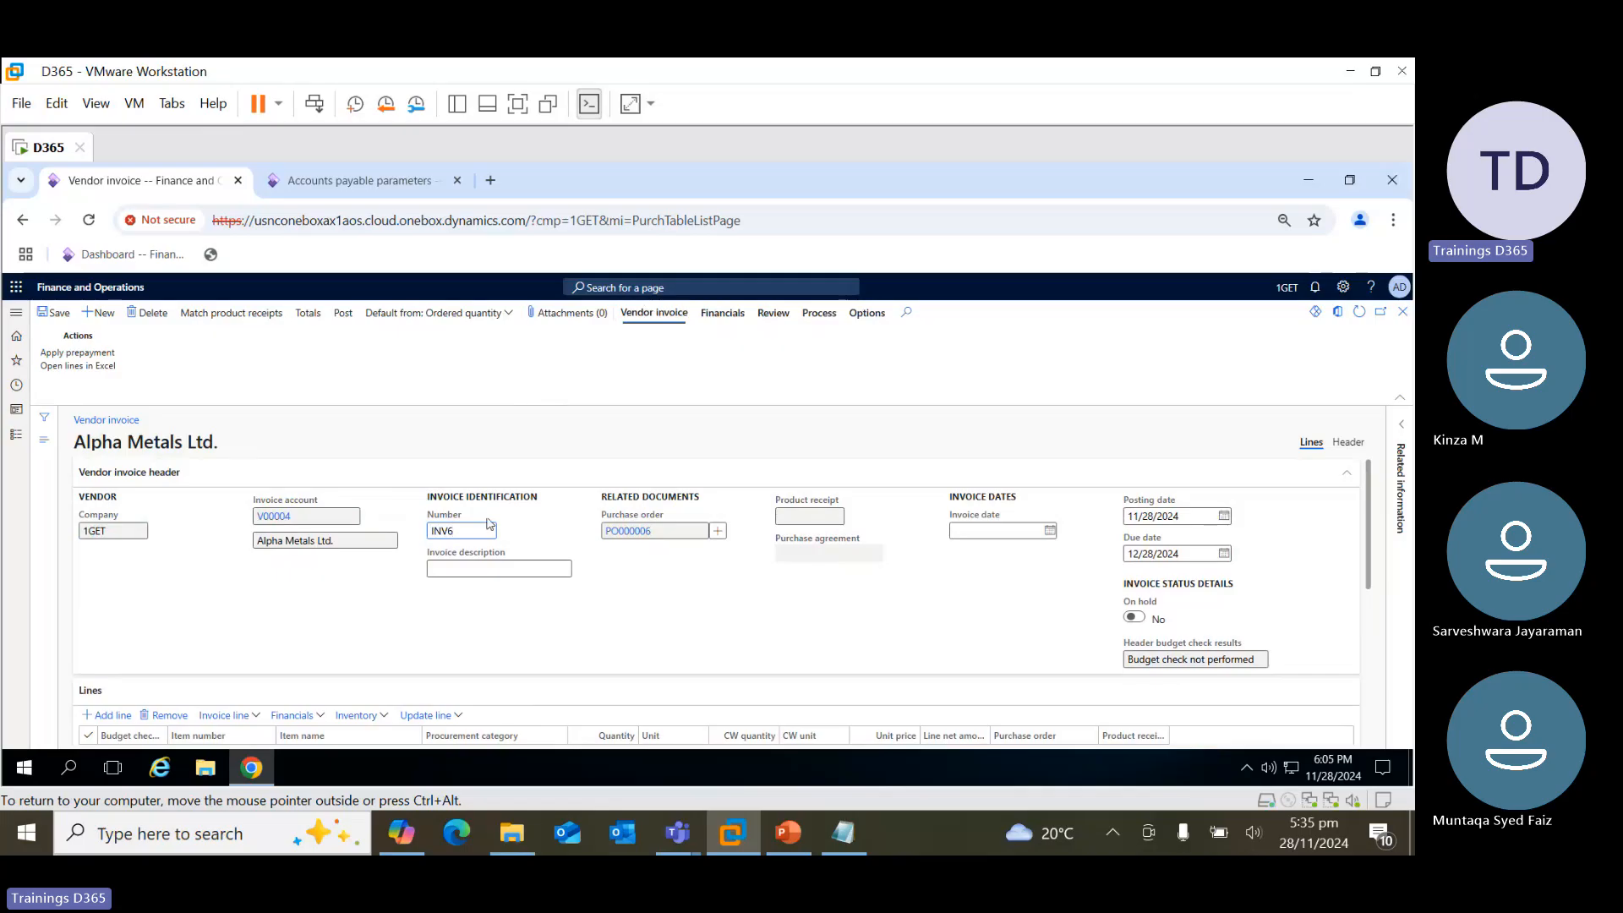
{"action": "left_click", "coordinate": [341, 315]}
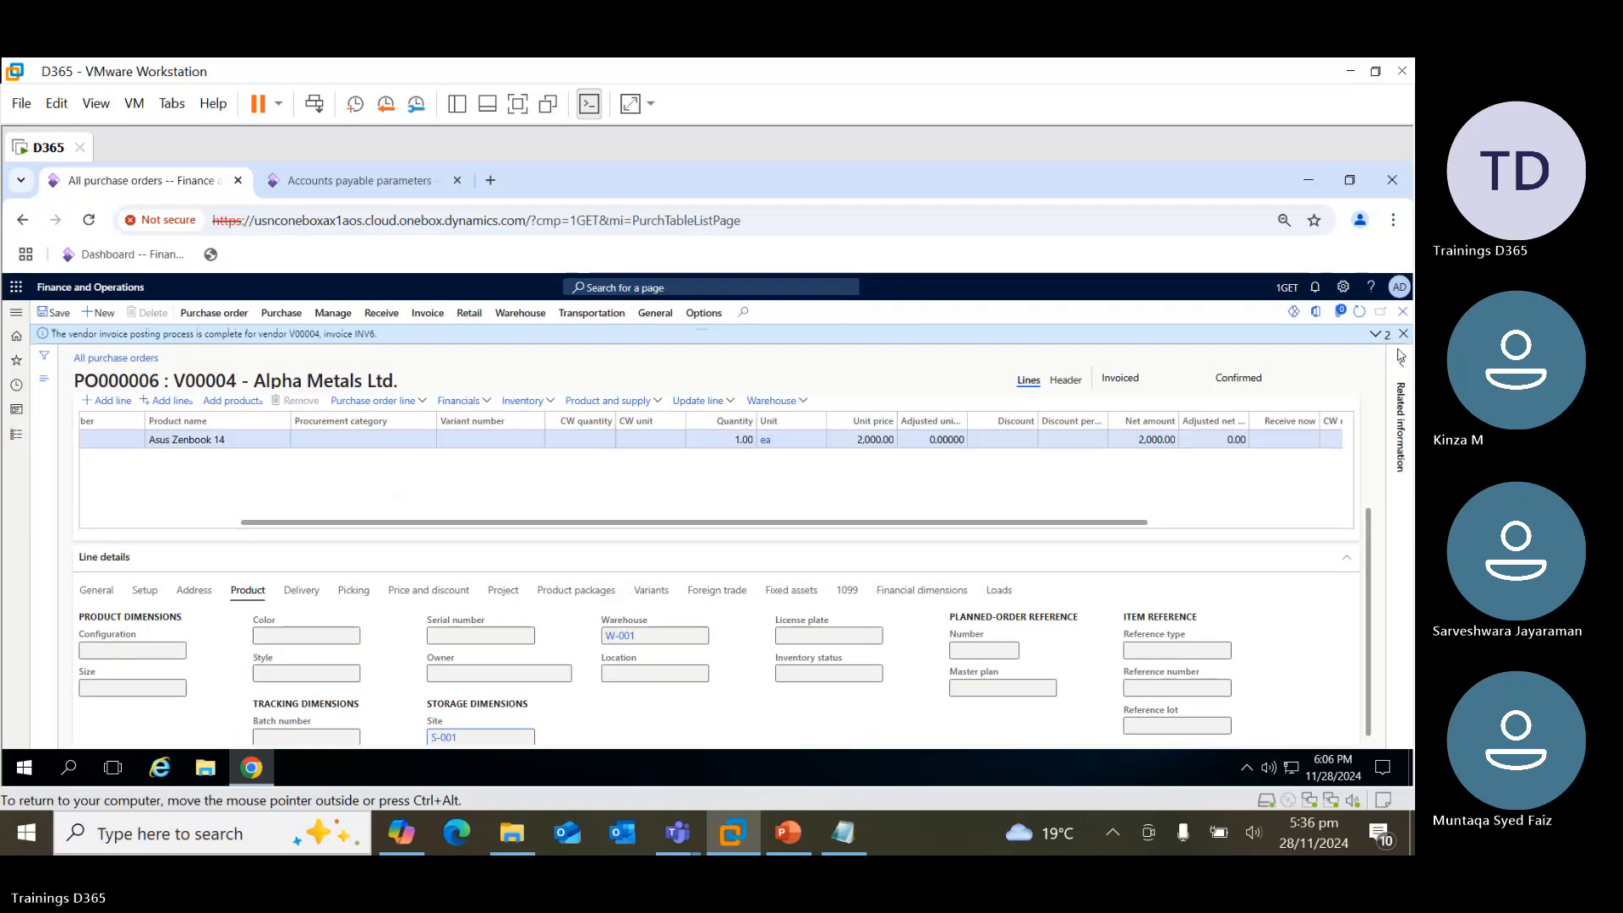
{"action": "left_click", "coordinate": [1404, 334]}
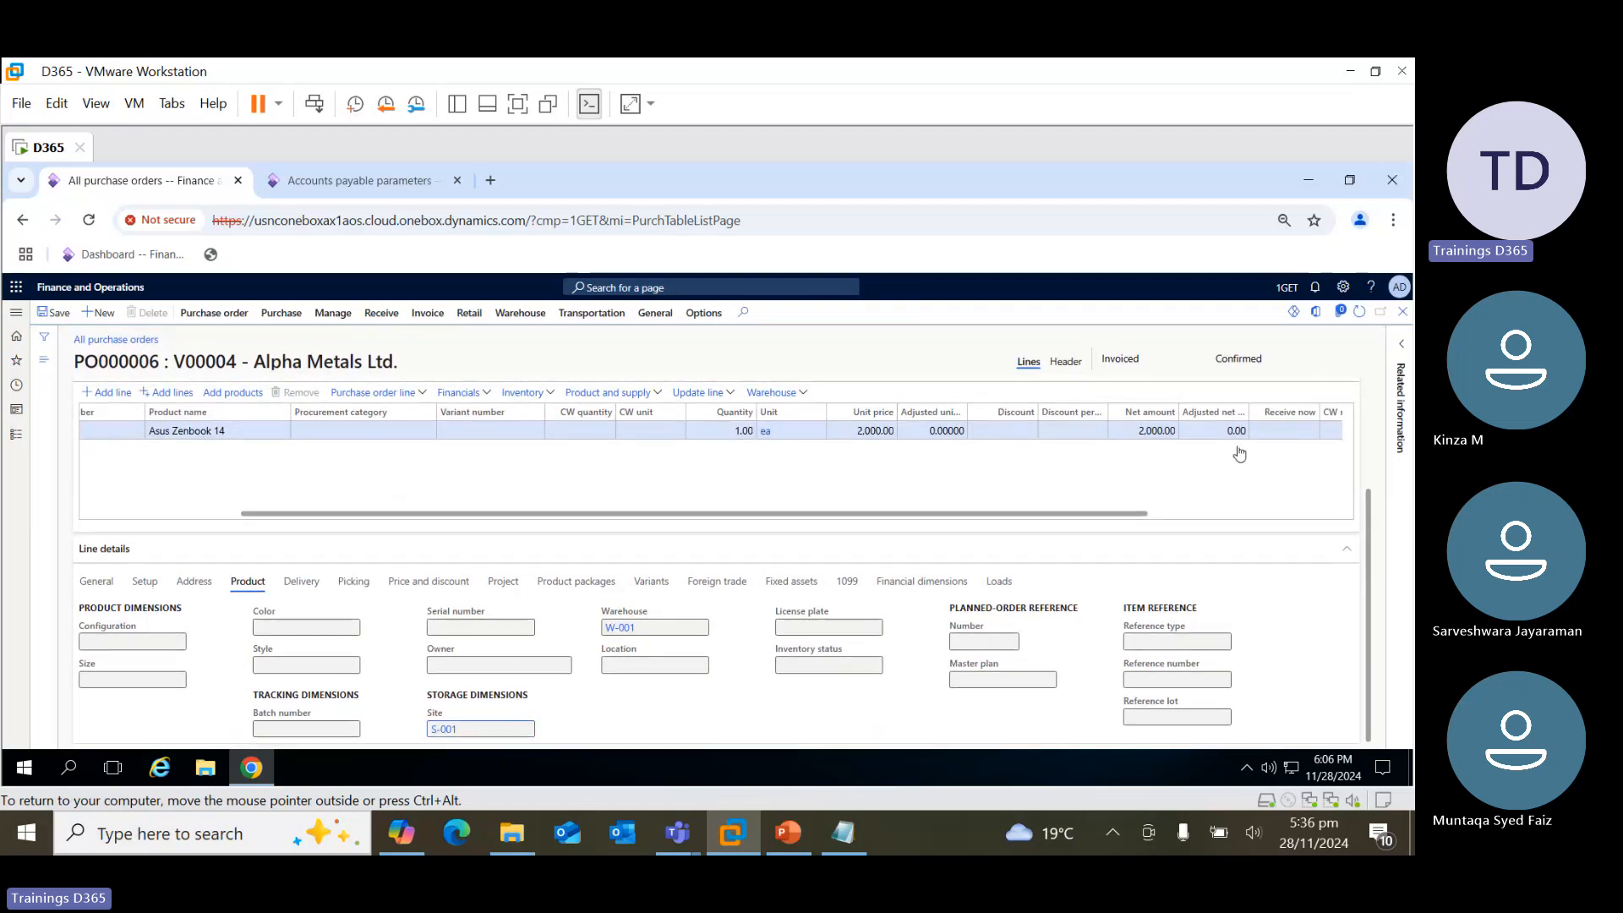
Switch to the Notepad notes, review the steps of the four purchase order scenarios, and return to the purchase order
{"action": "left_click", "coordinate": [859, 837]}
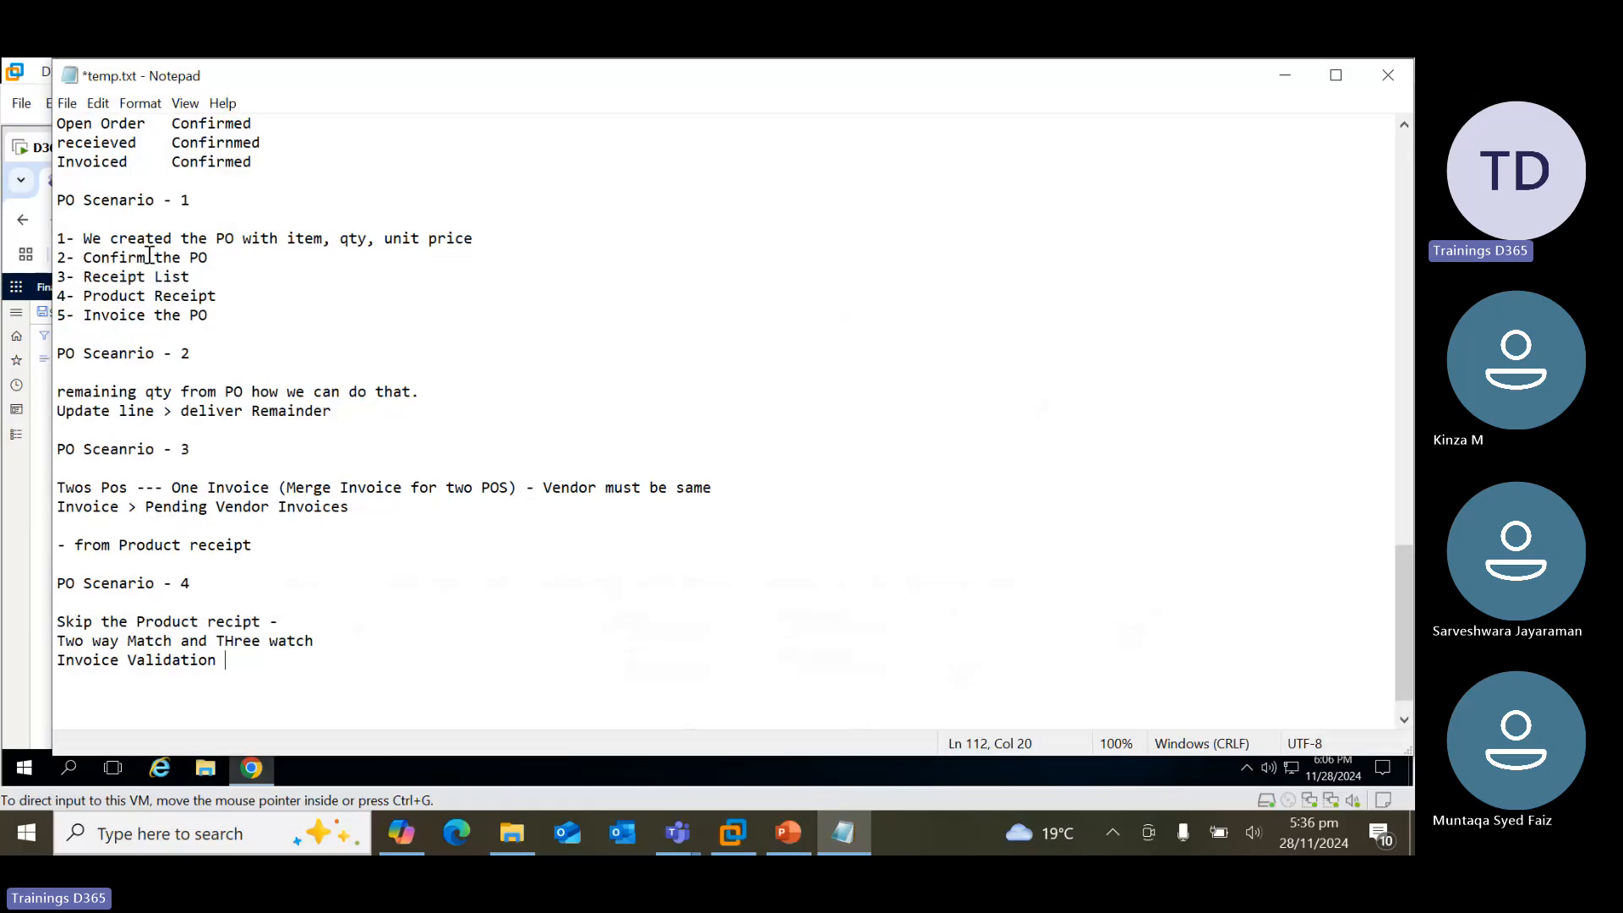
{"action": "left_click", "coordinate": [119, 277]}
{"action": "scroll", "coordinate": [219, 574], "scroll_direction": "down", "scroll_amount": 1}
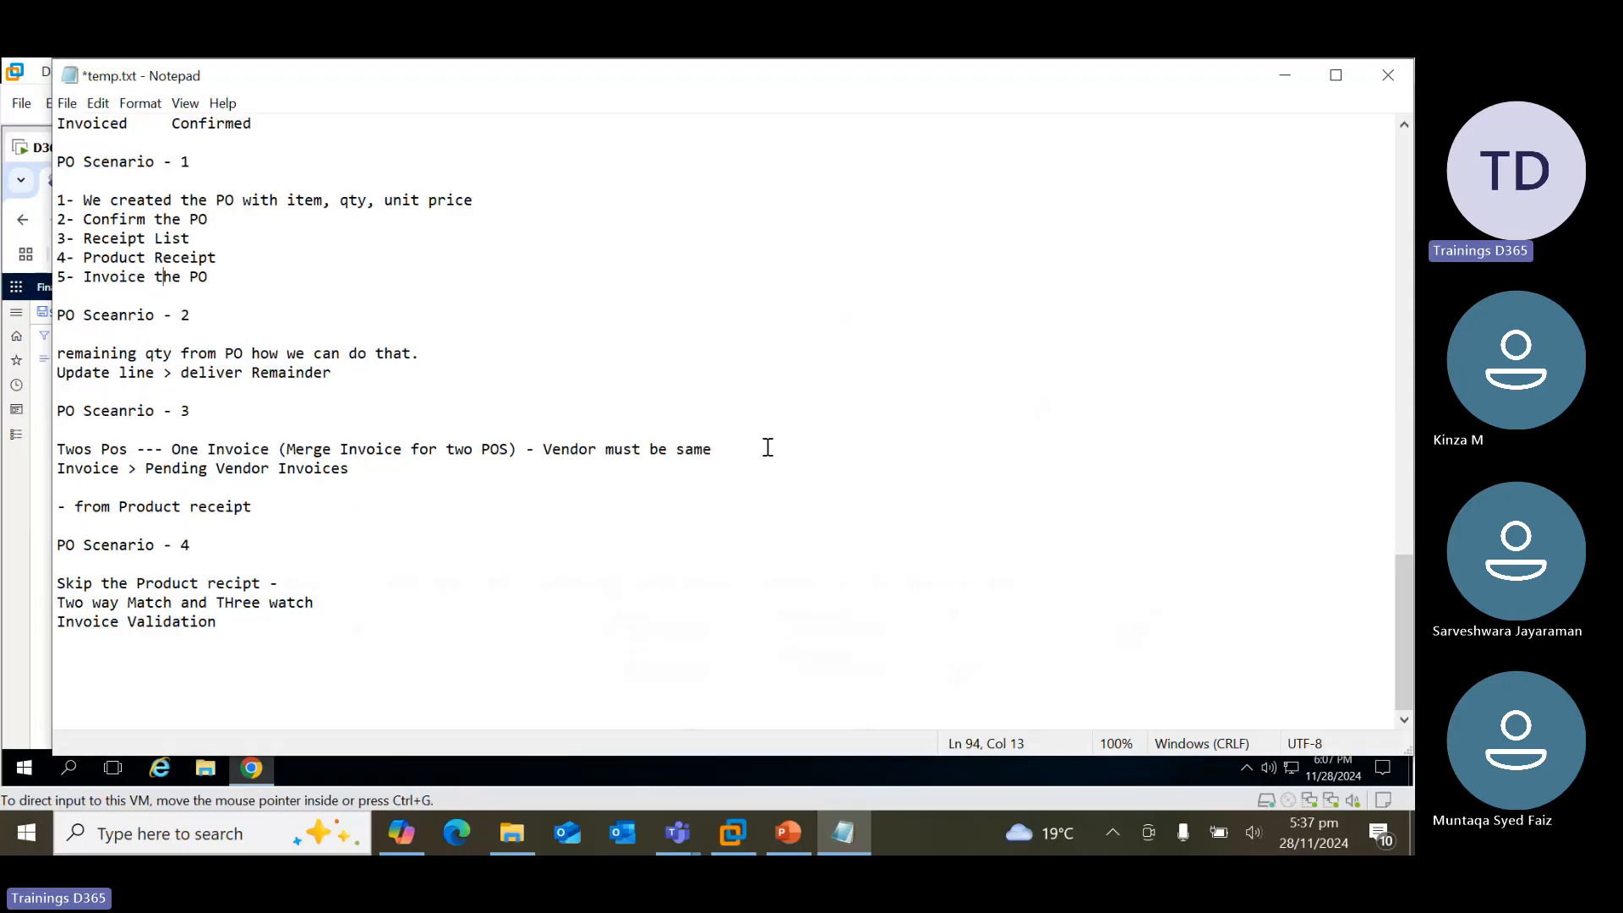
{"action": "left_click", "coordinate": [1284, 76]}
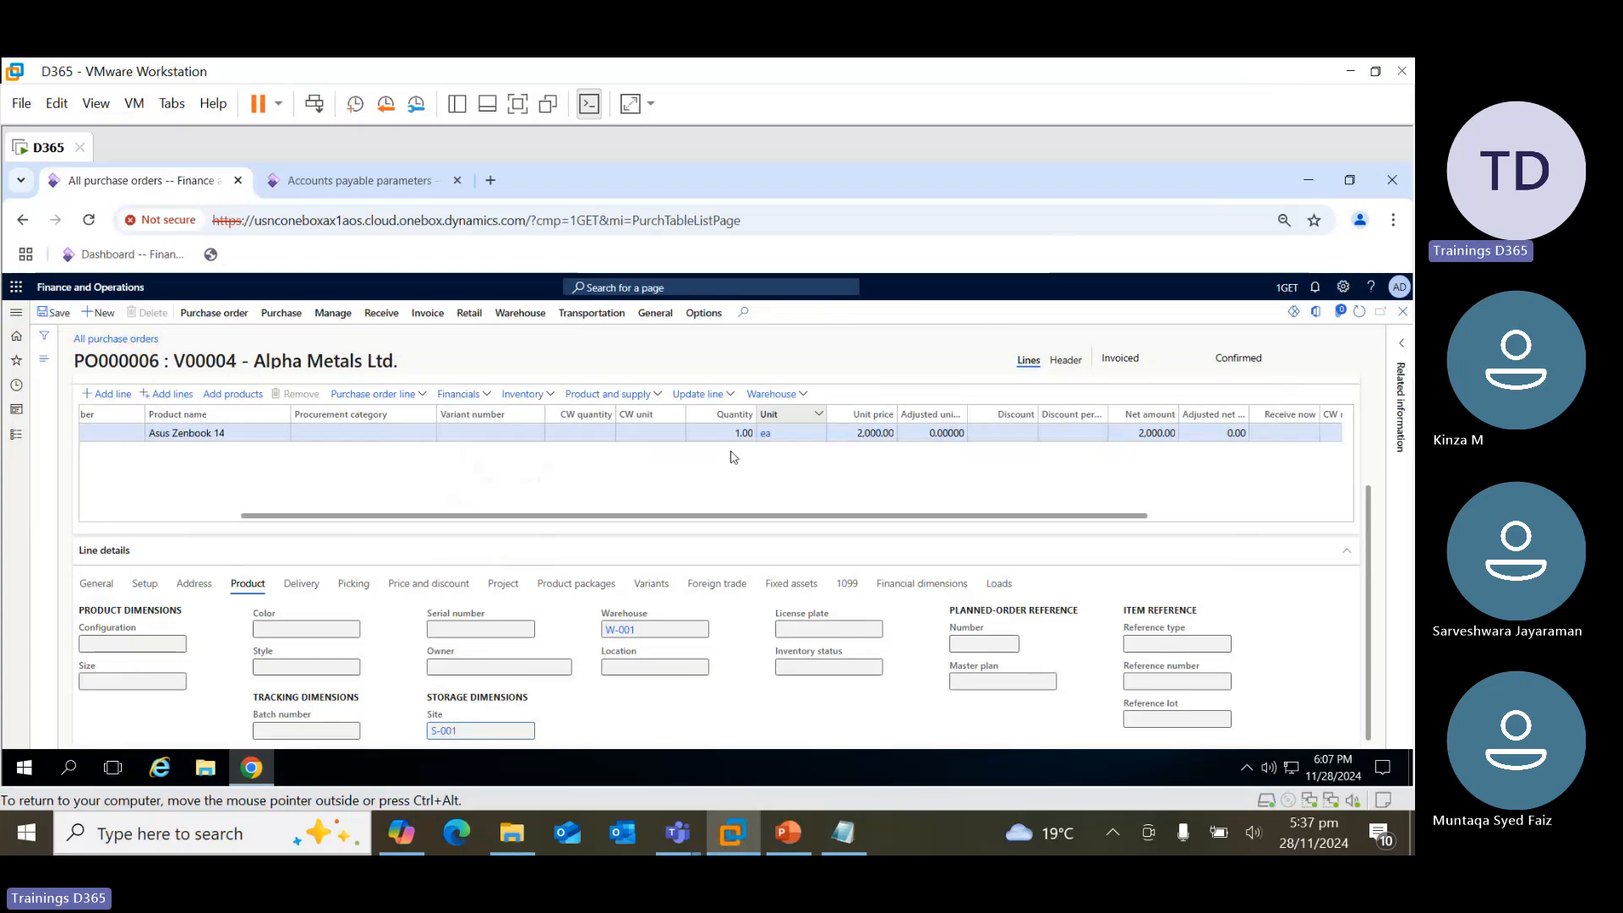
Go back to the Accounts payable parameters and open the list of Accounts payable module pages
{"action": "left_click", "coordinate": [359, 182]}
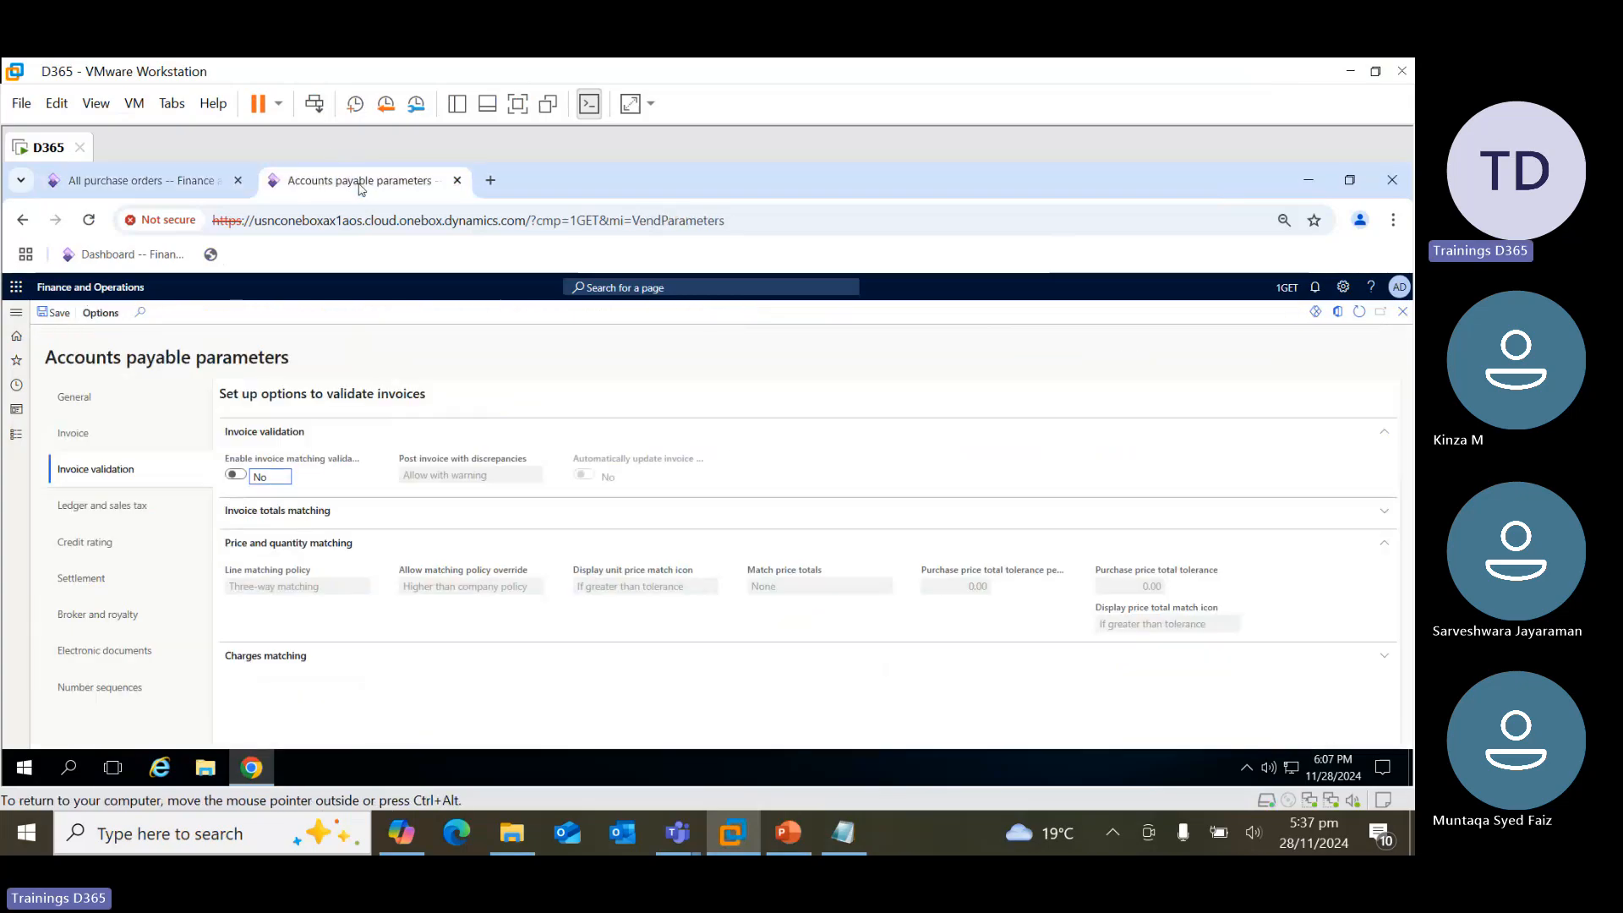
{"action": "left_click", "coordinate": [19, 438]}
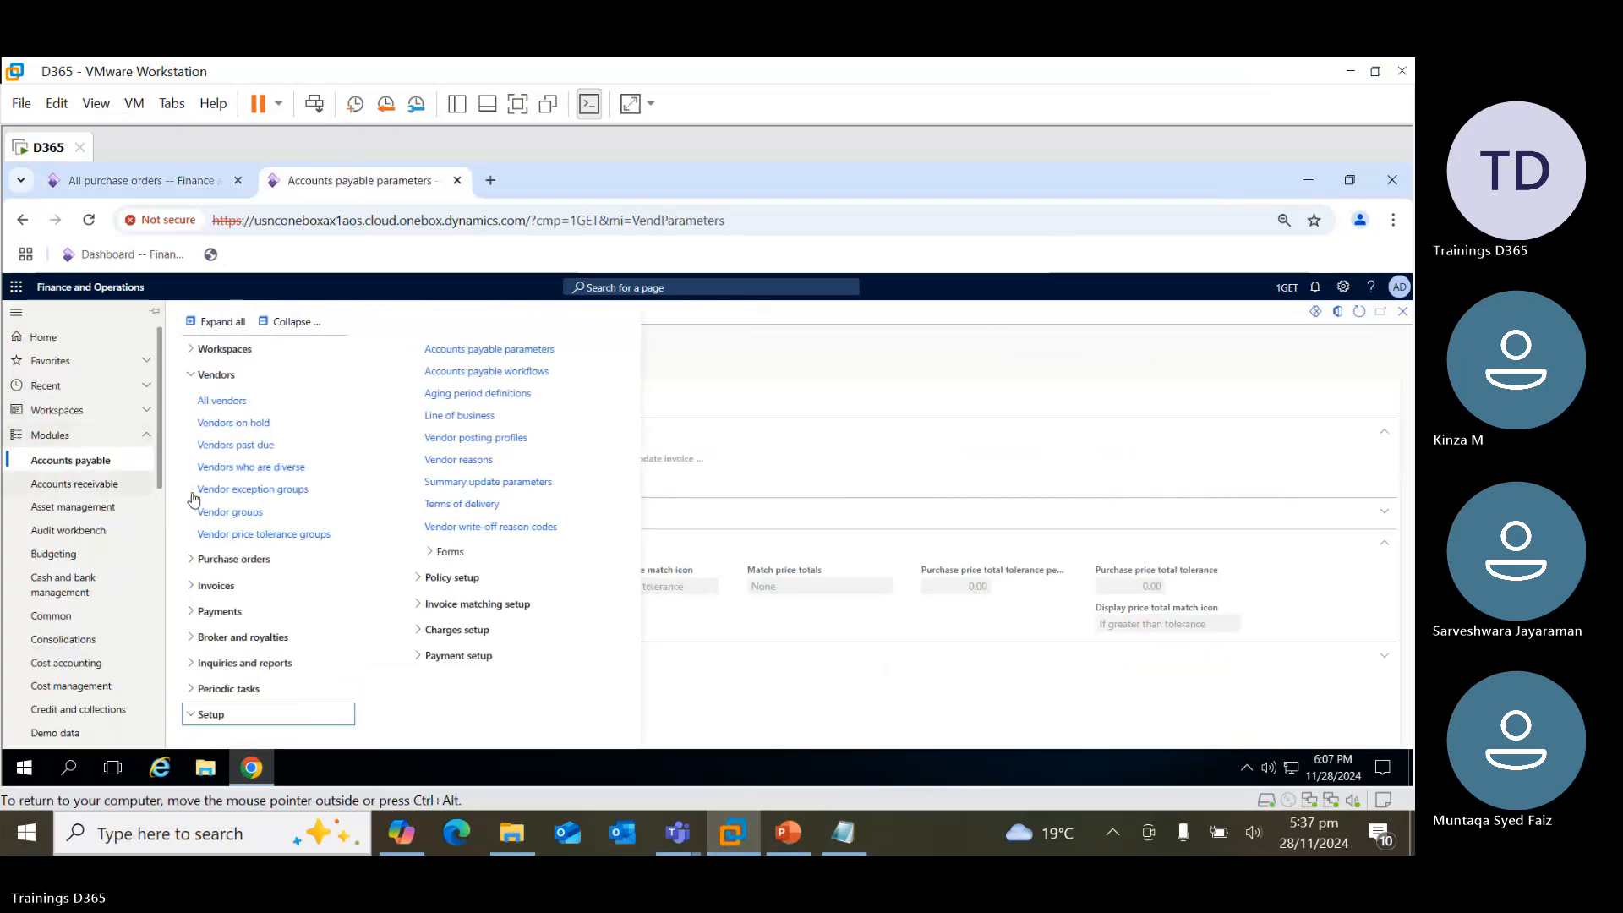
Open the released products in Product information management and review the inventory transactions of Asus Zenbook 14
{"action": "left_click_drag", "start_coordinate": [163, 463], "coordinate": [153, 625]}
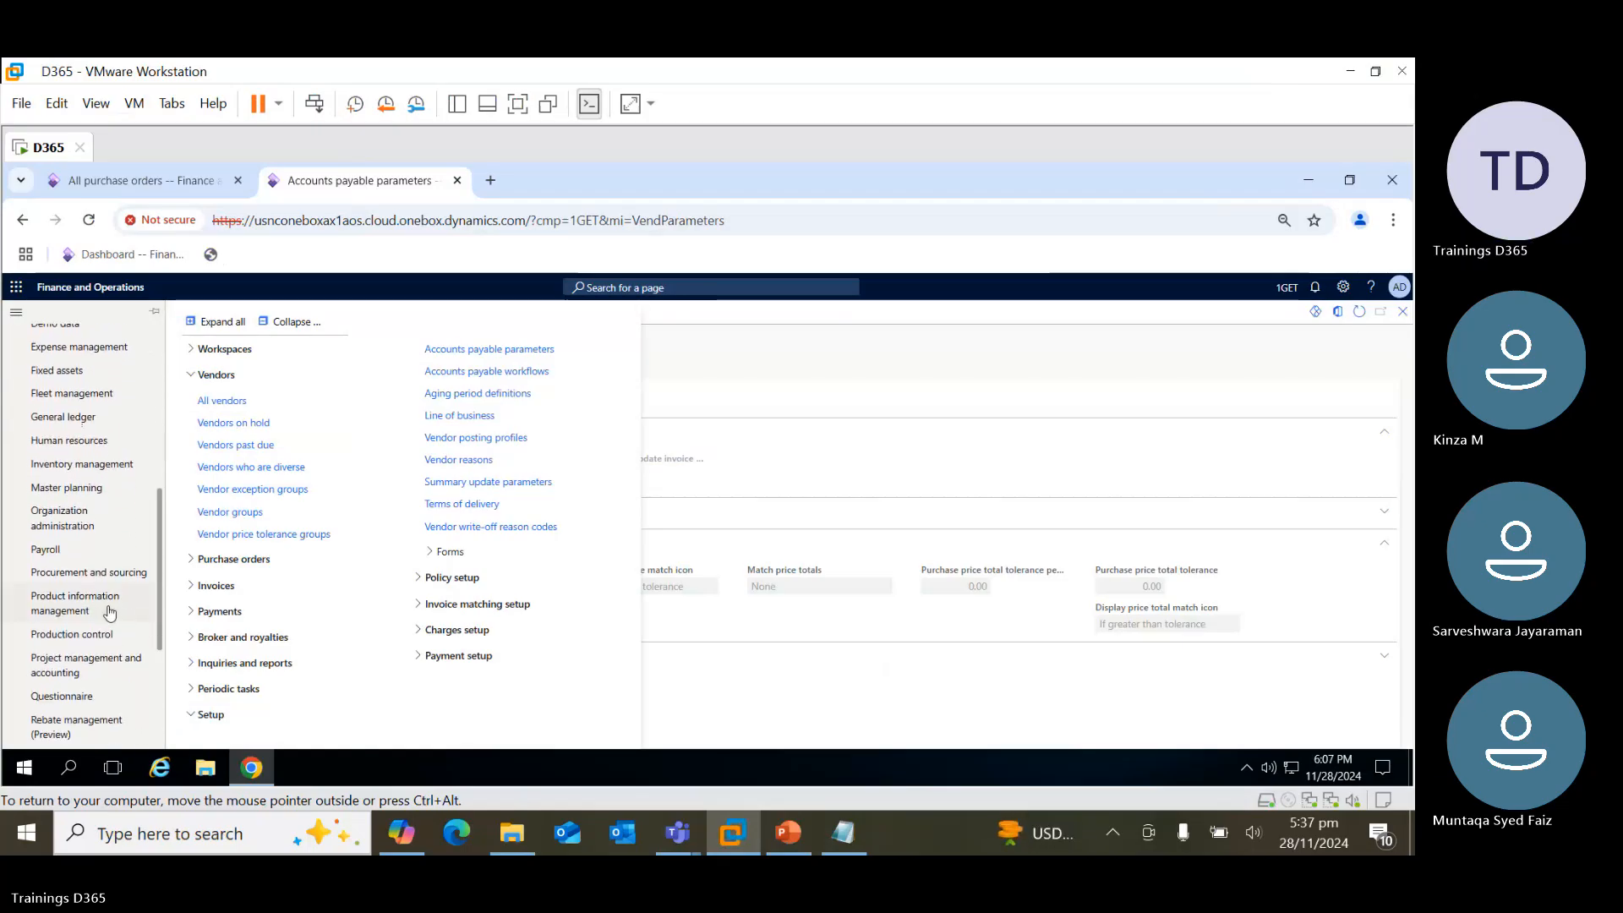
{"action": "left_click", "coordinate": [110, 610]}
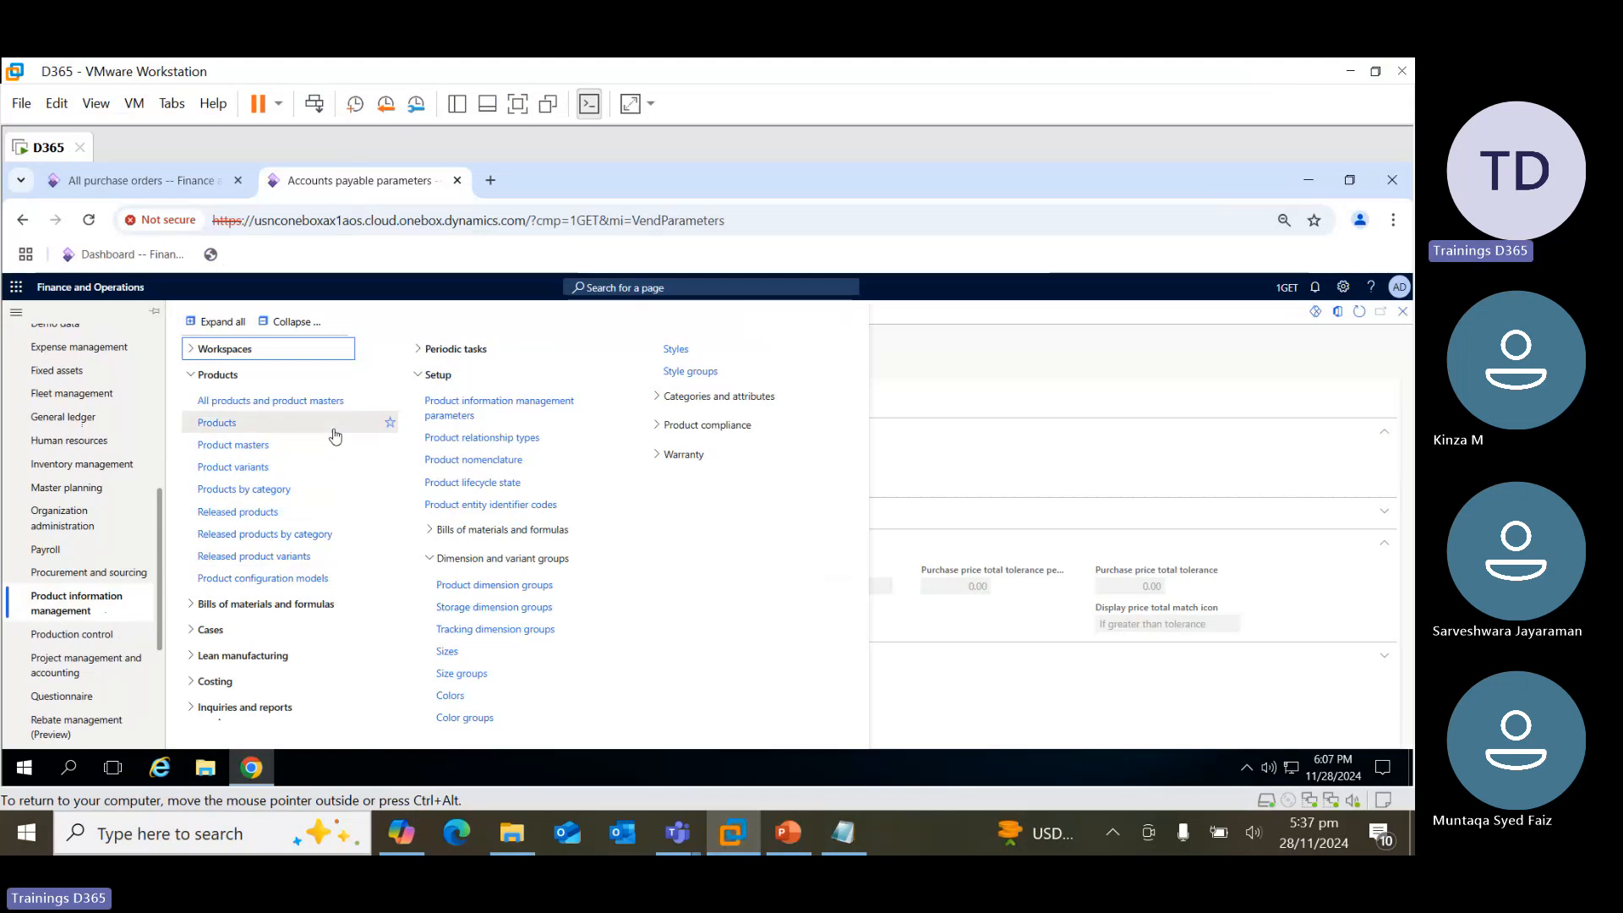
{"action": "left_click", "coordinate": [280, 513]}
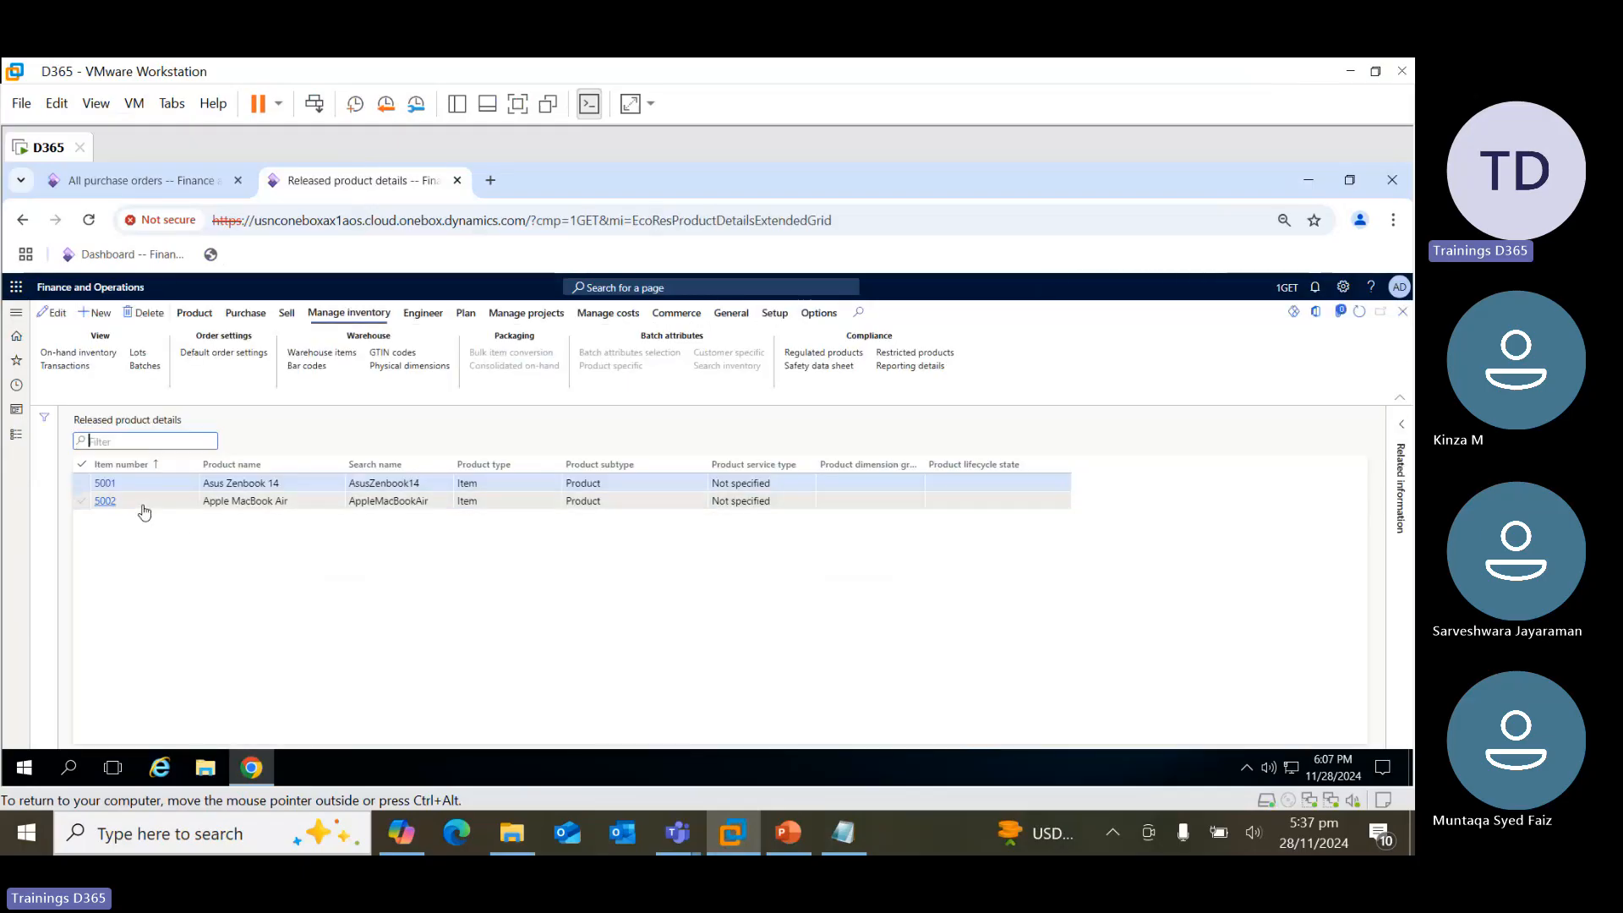
{"action": "left_click", "coordinate": [82, 483]}
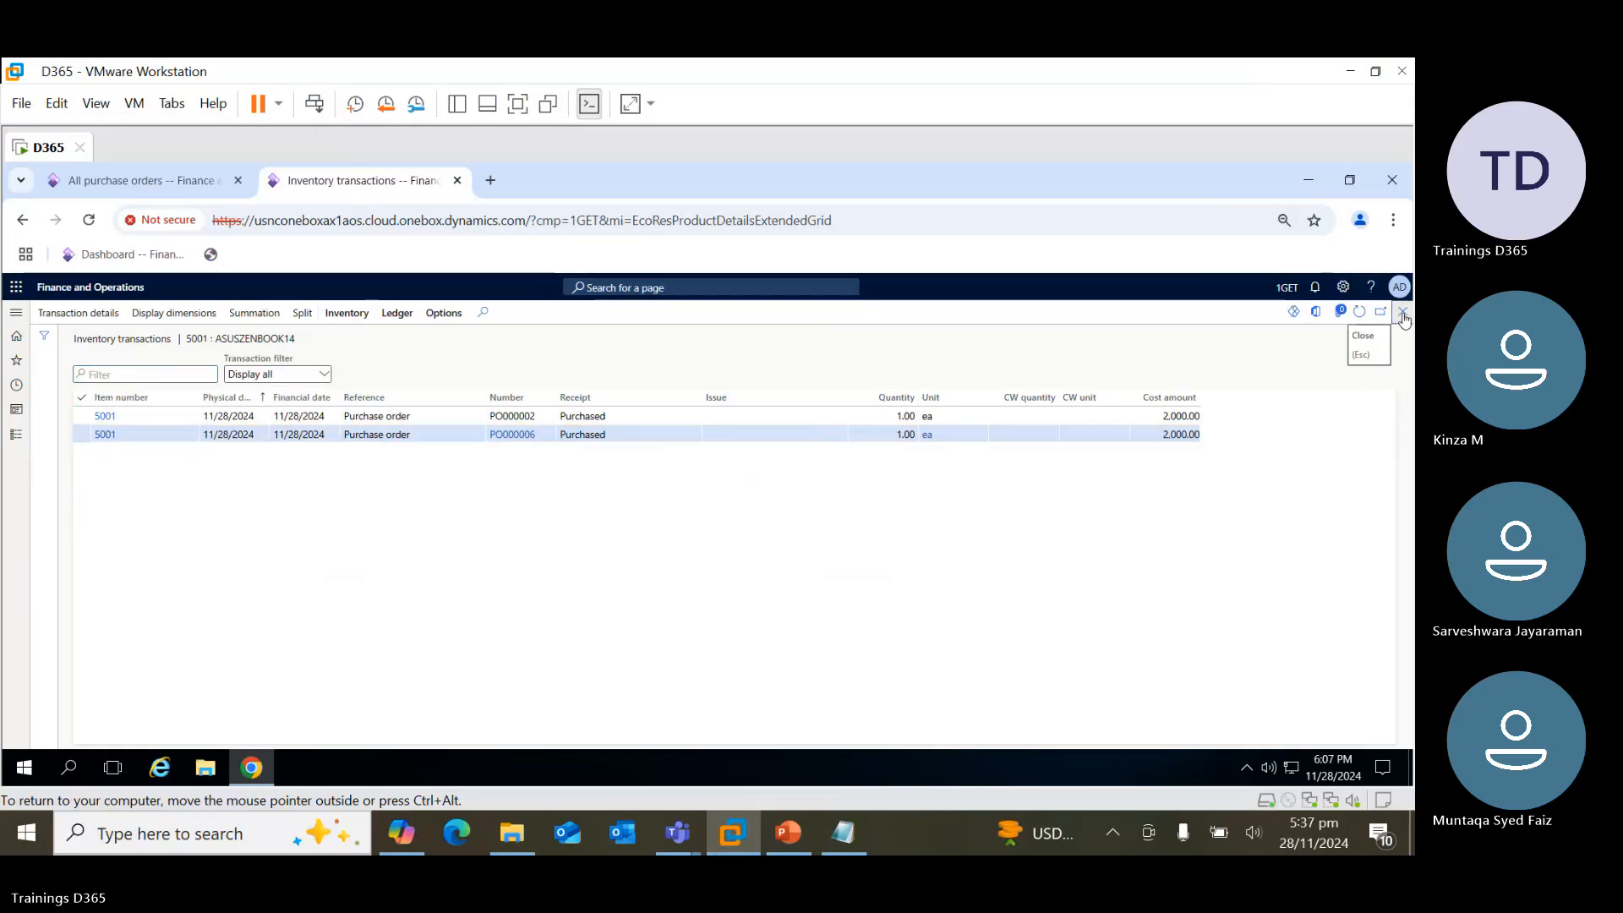
{"action": "left_click", "coordinate": [1402, 312]}
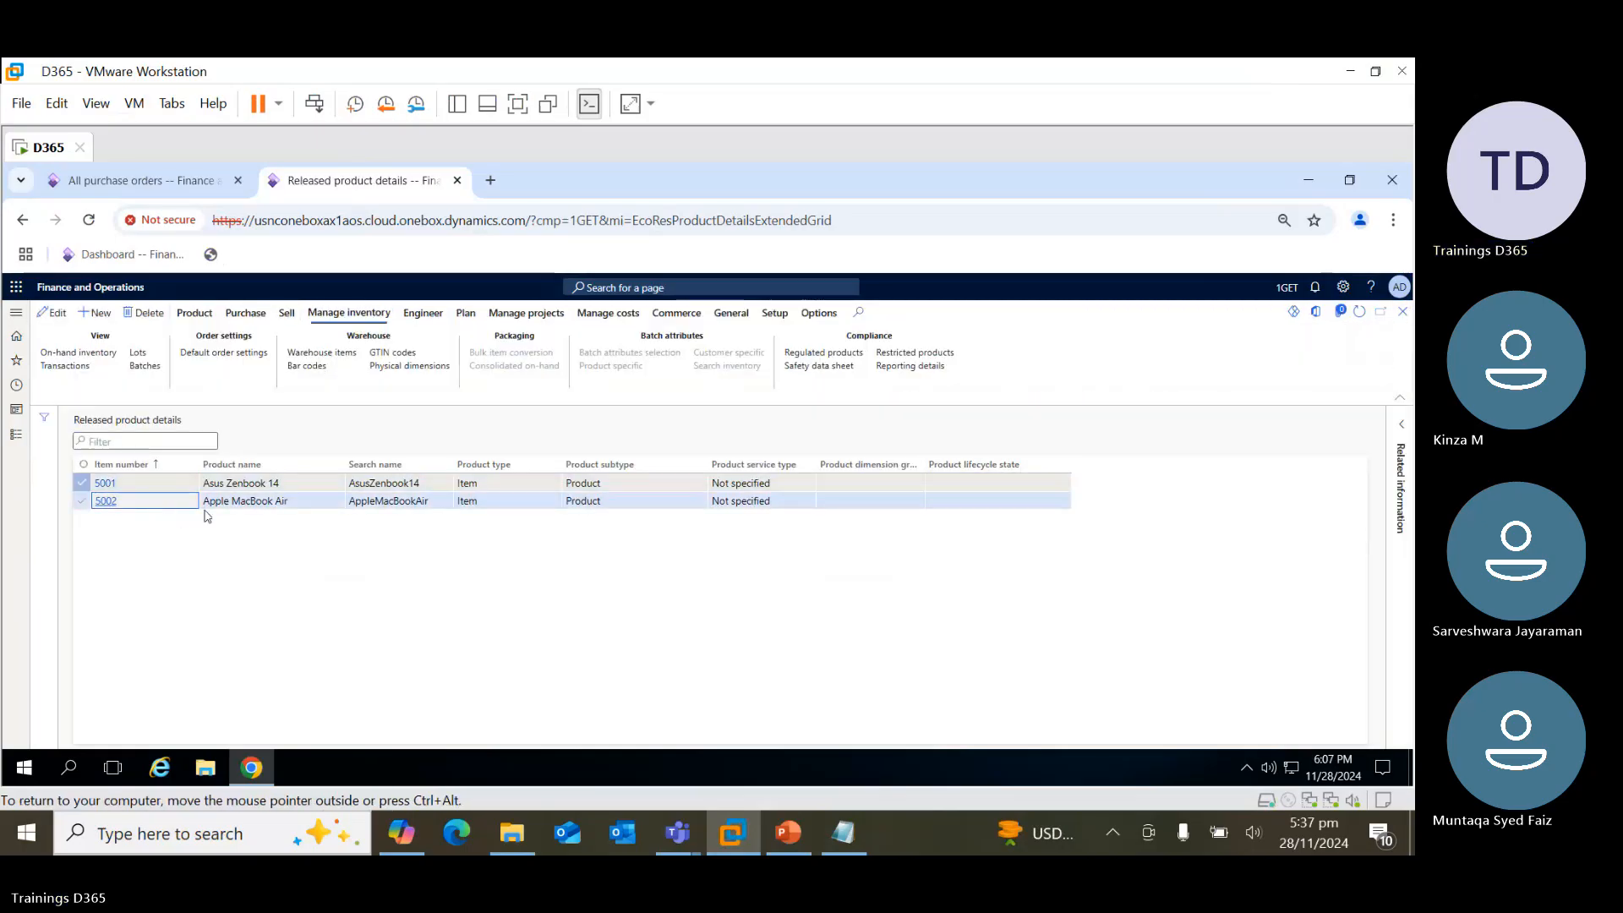
Review the inventory transactions and on-hand inventory of Apple MacBook Air, returning to the released products list
{"action": "left_click", "coordinate": [165, 506]}
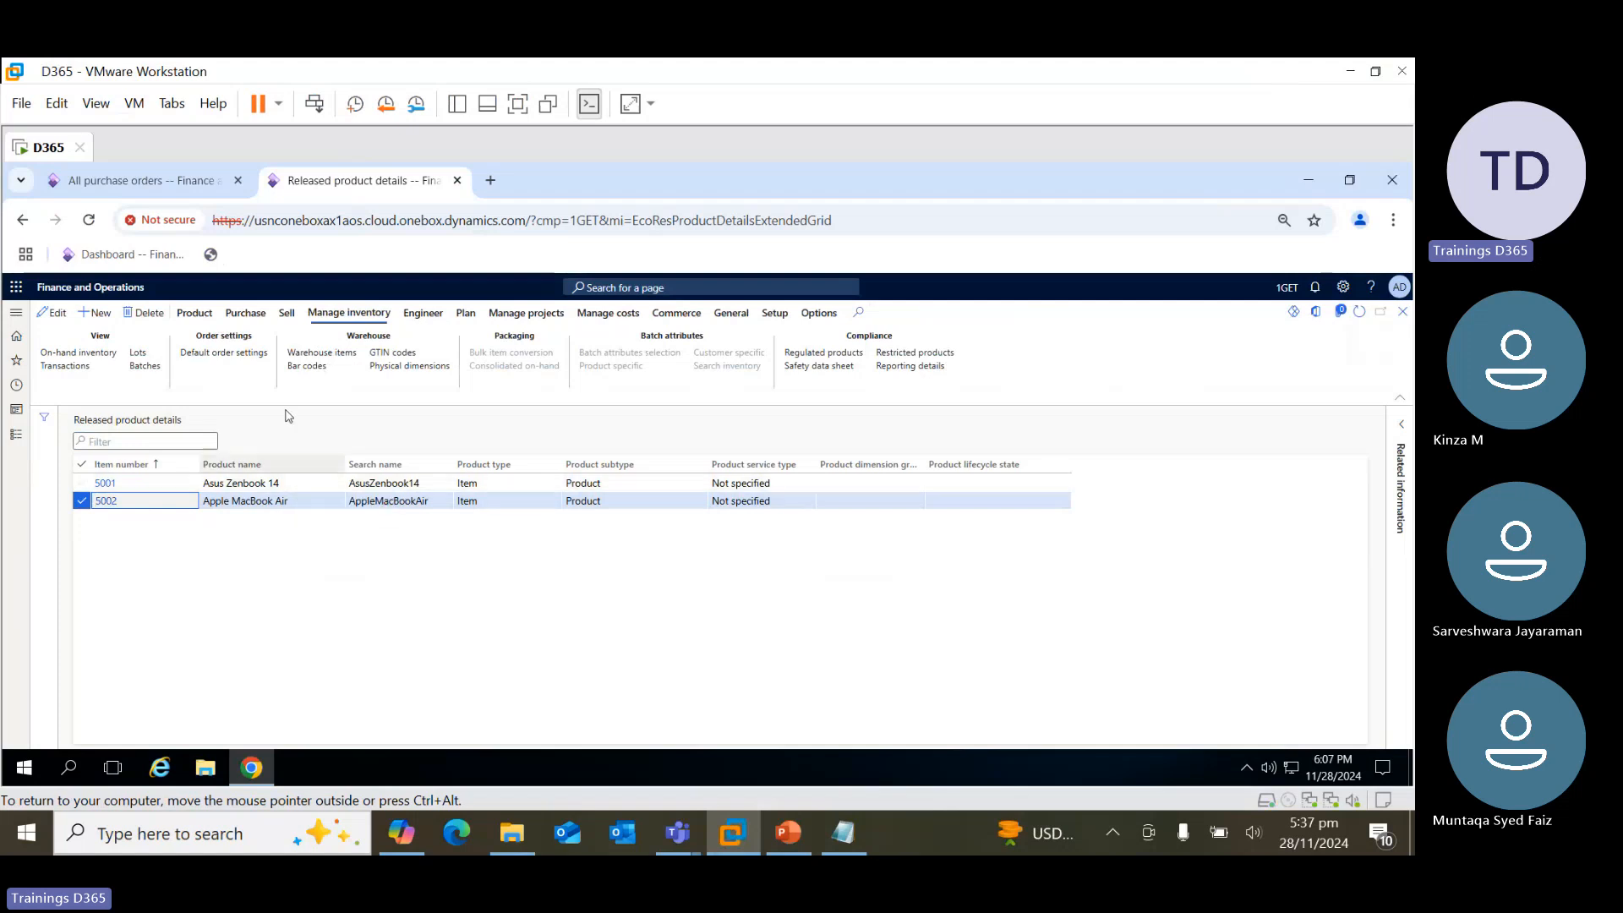
{"action": "left_click", "coordinate": [72, 370]}
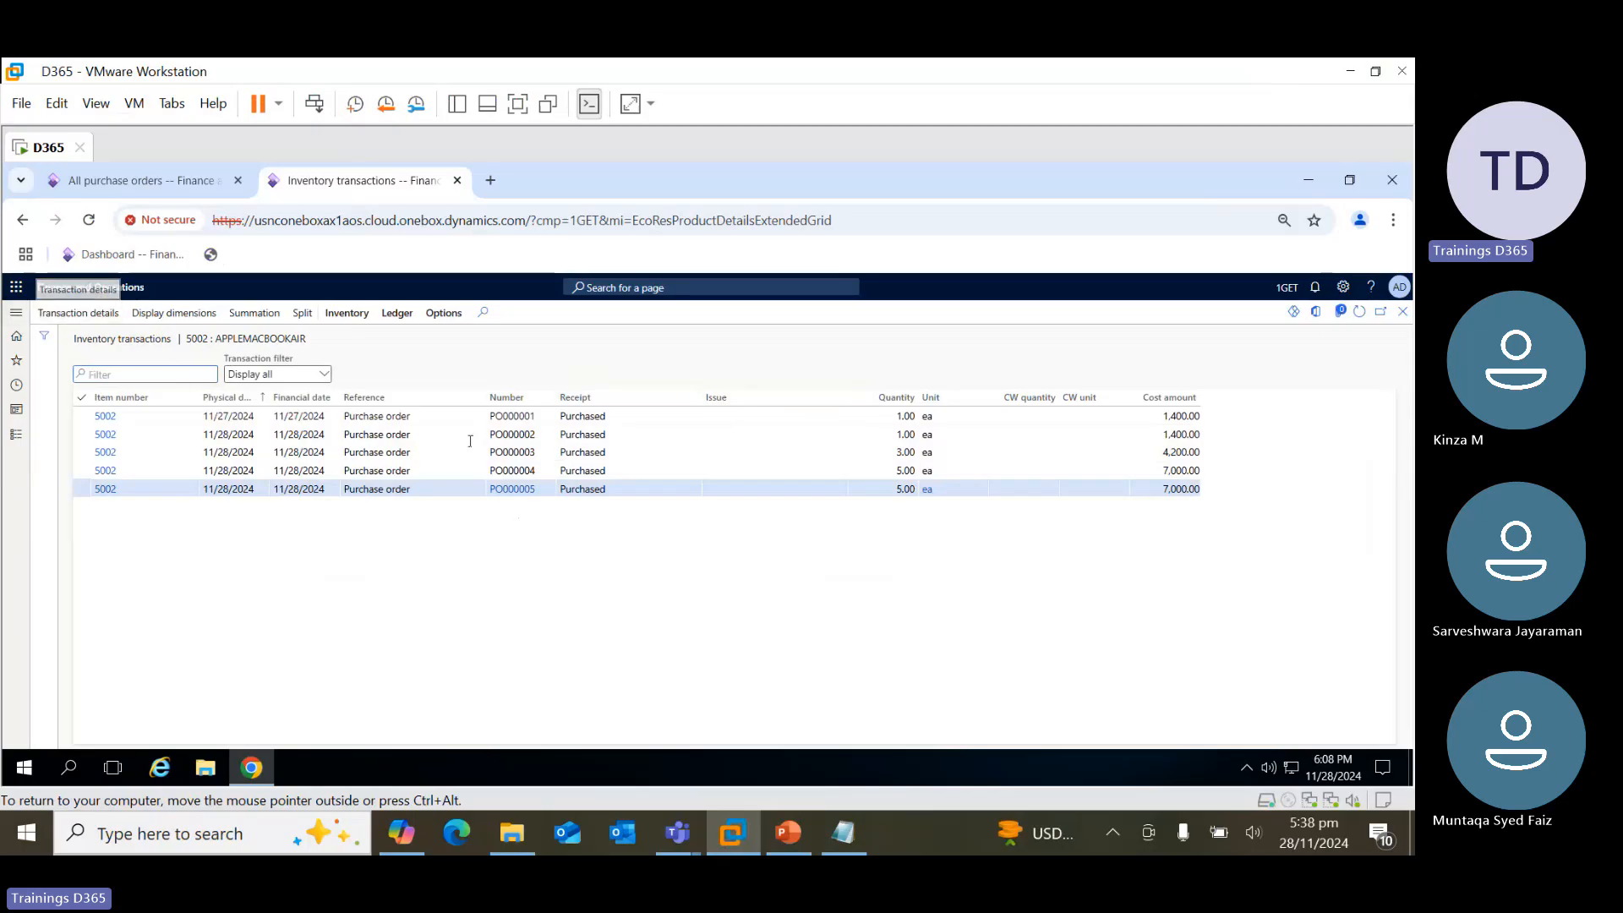
{"action": "left_click", "coordinate": [1403, 313]}
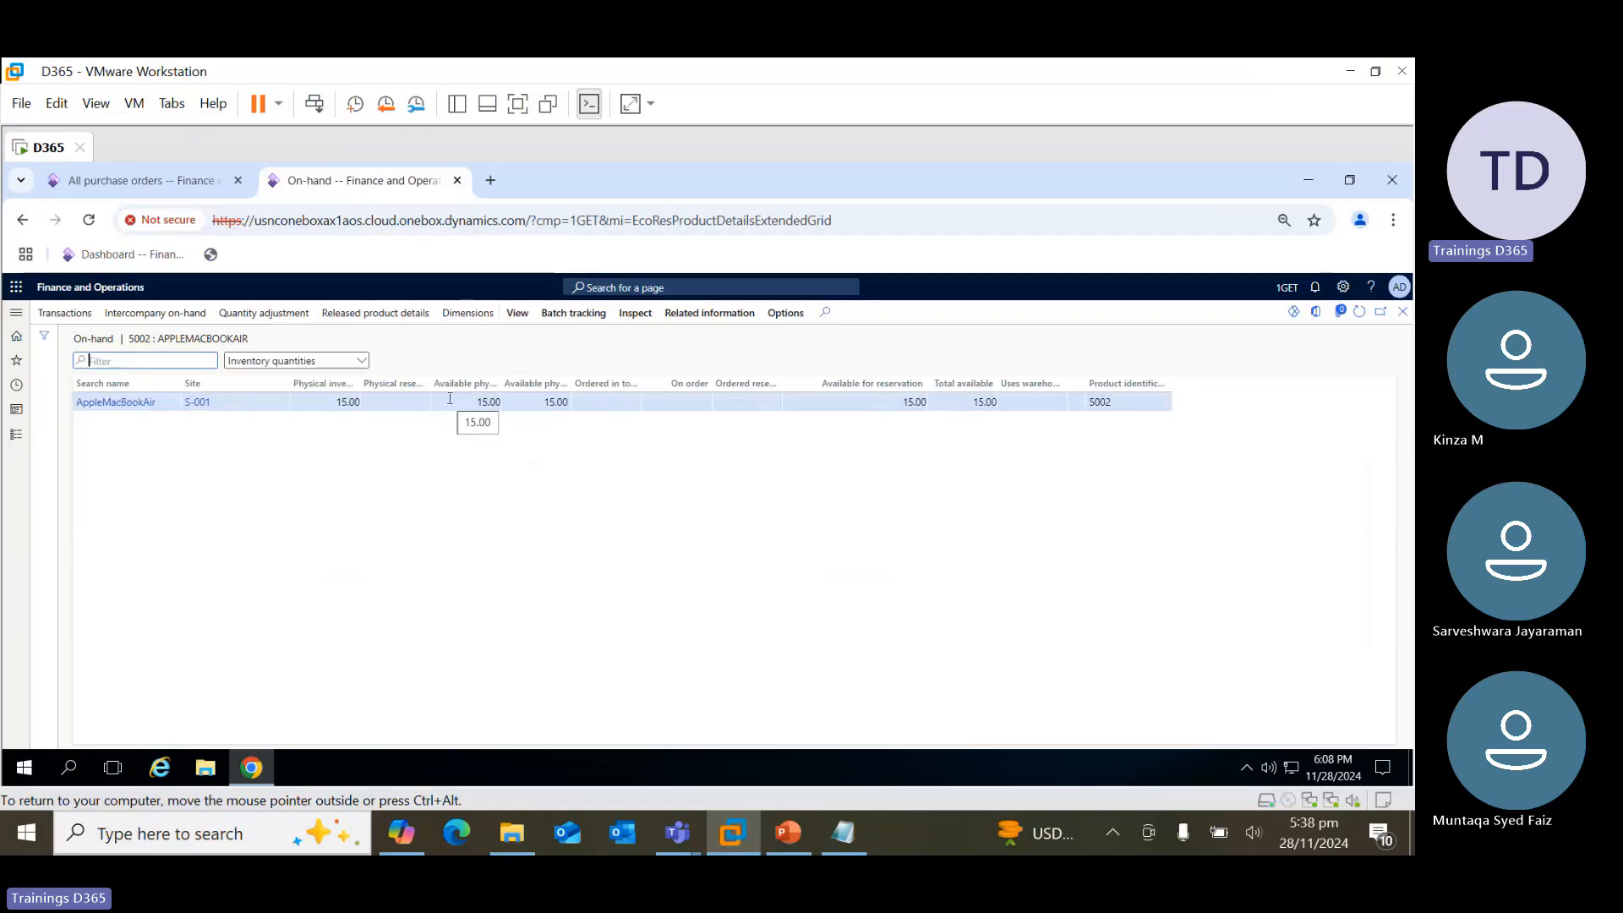
{"action": "left_click", "coordinate": [1403, 312]}
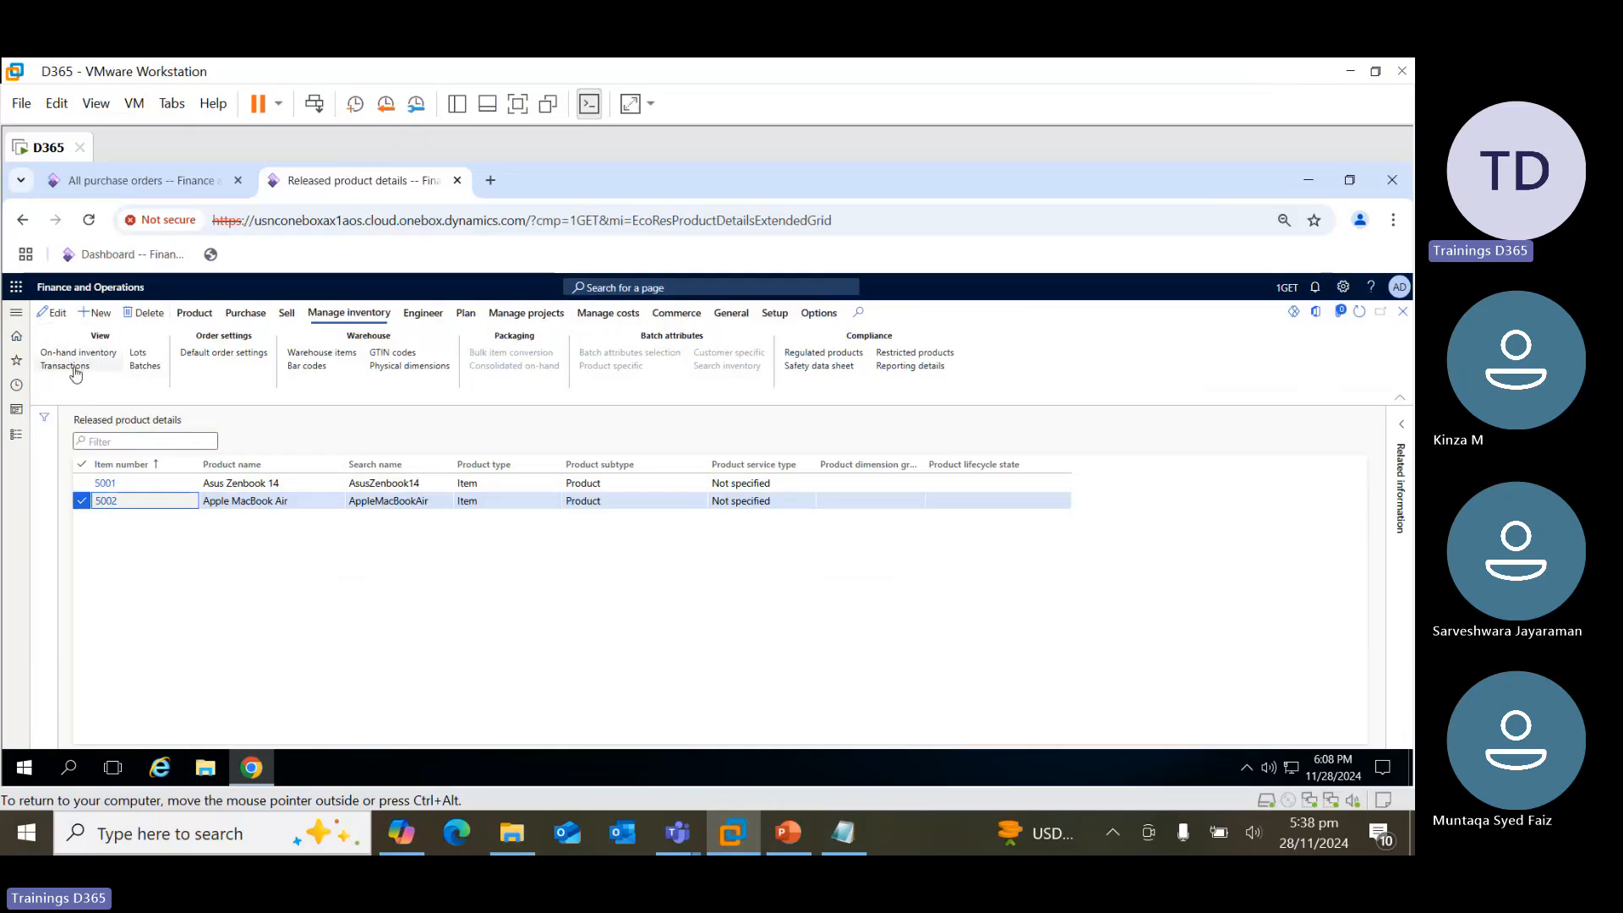
Open the invoice journal of vendor Alpha Metals Ltd. from the purchase order tab and select the 14,000.00 invoice
{"action": "left_click", "coordinate": [180, 177]}
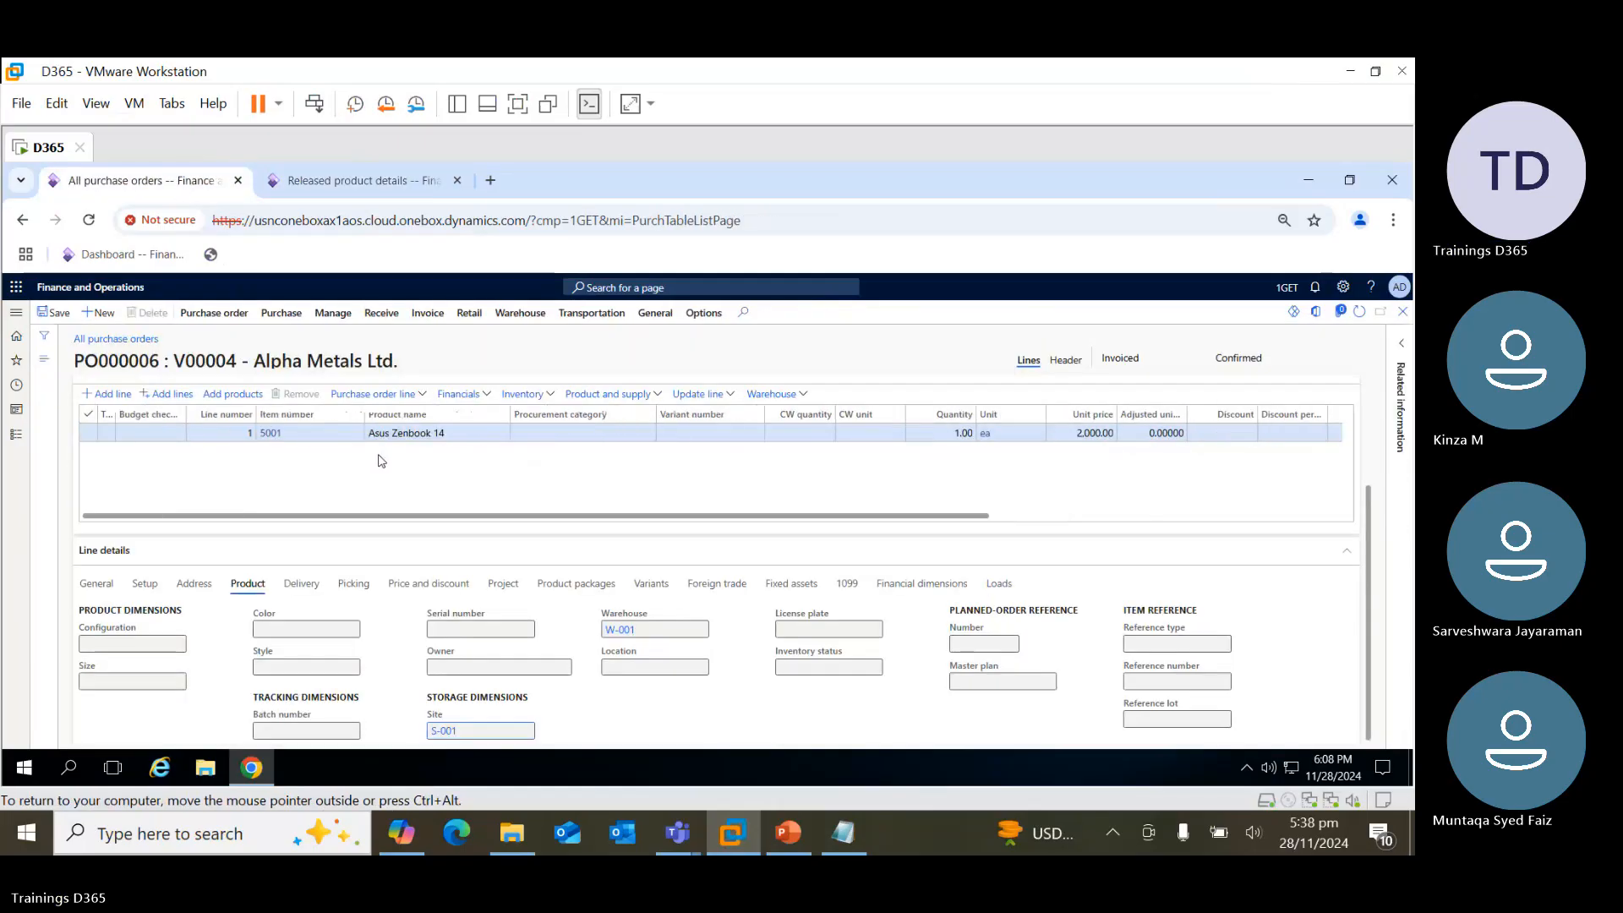
{"action": "left_click", "coordinate": [15, 435]}
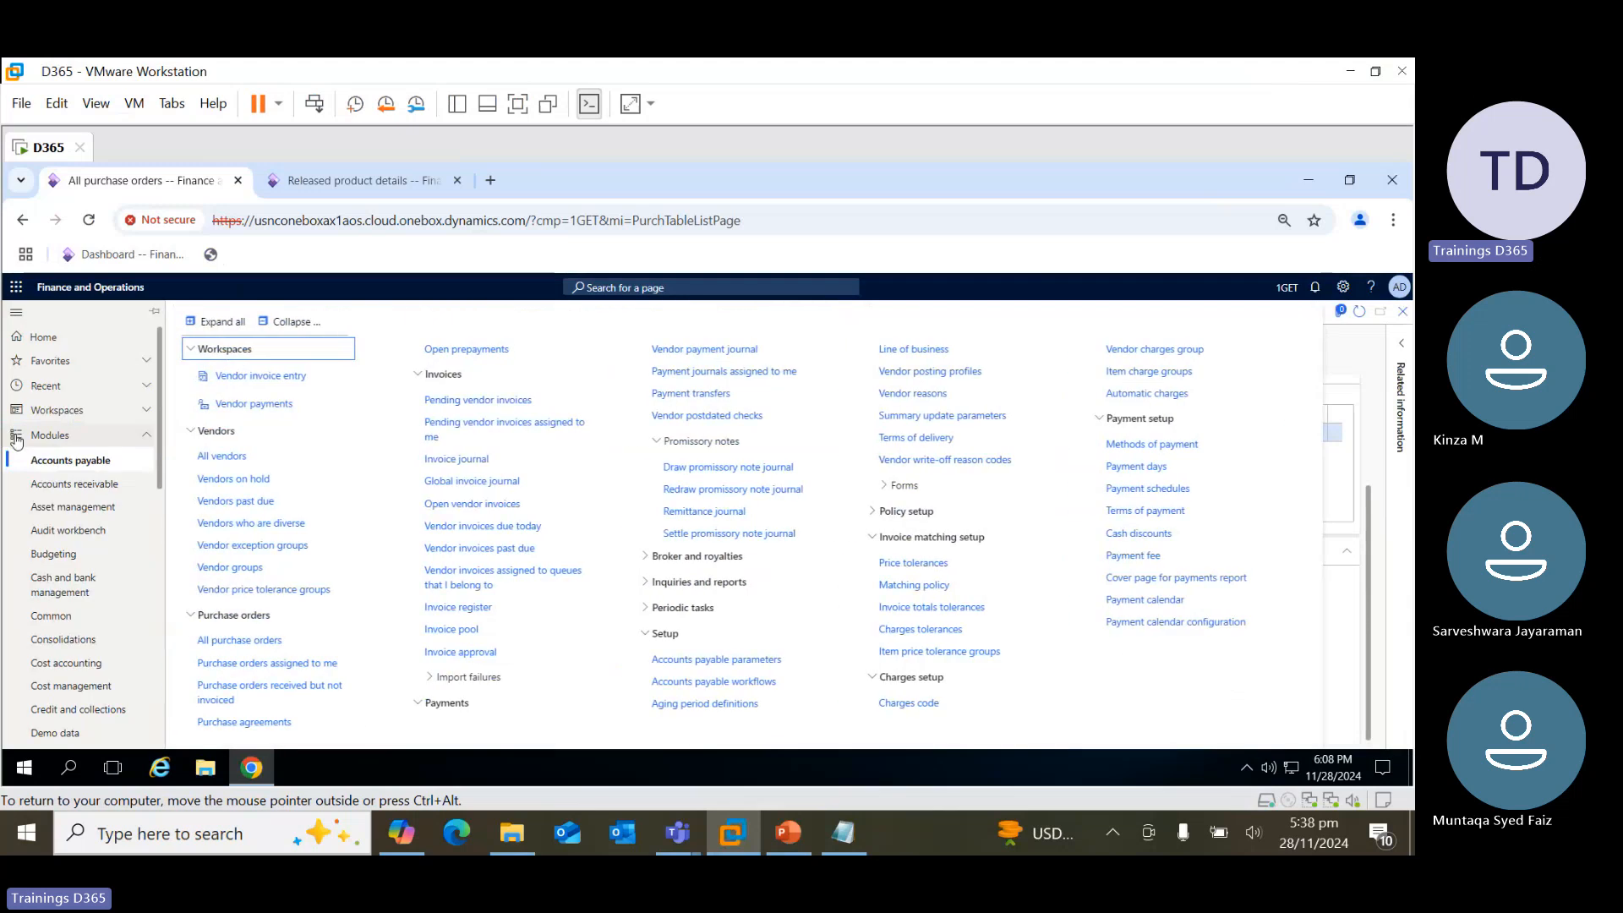
{"action": "left_click", "coordinate": [241, 468]}
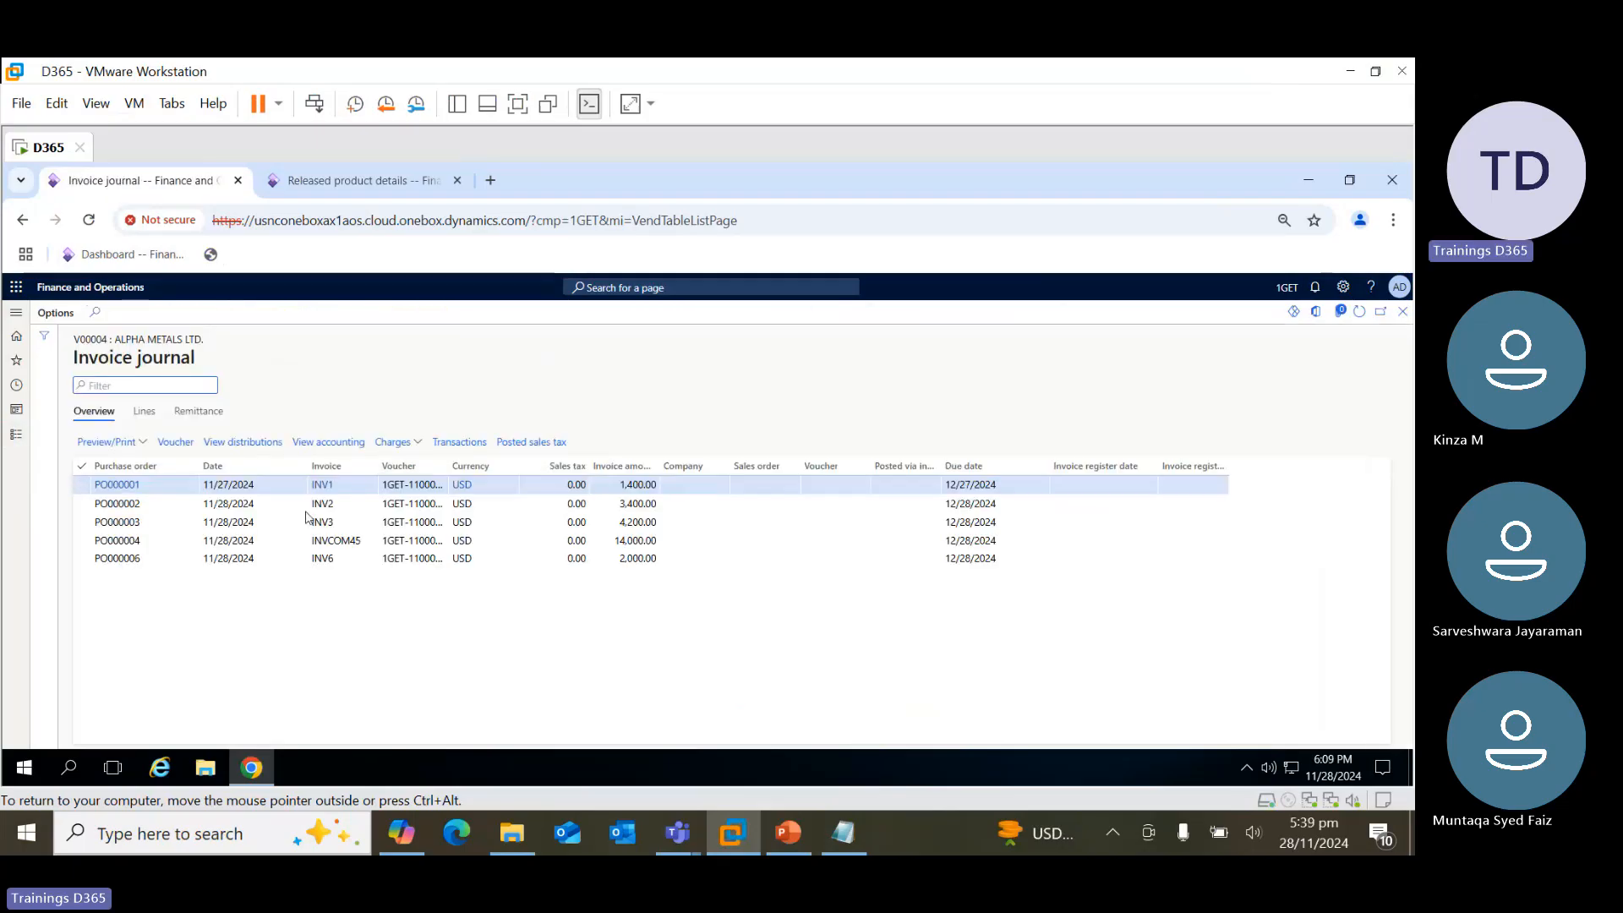
{"action": "left_click", "coordinate": [298, 538]}
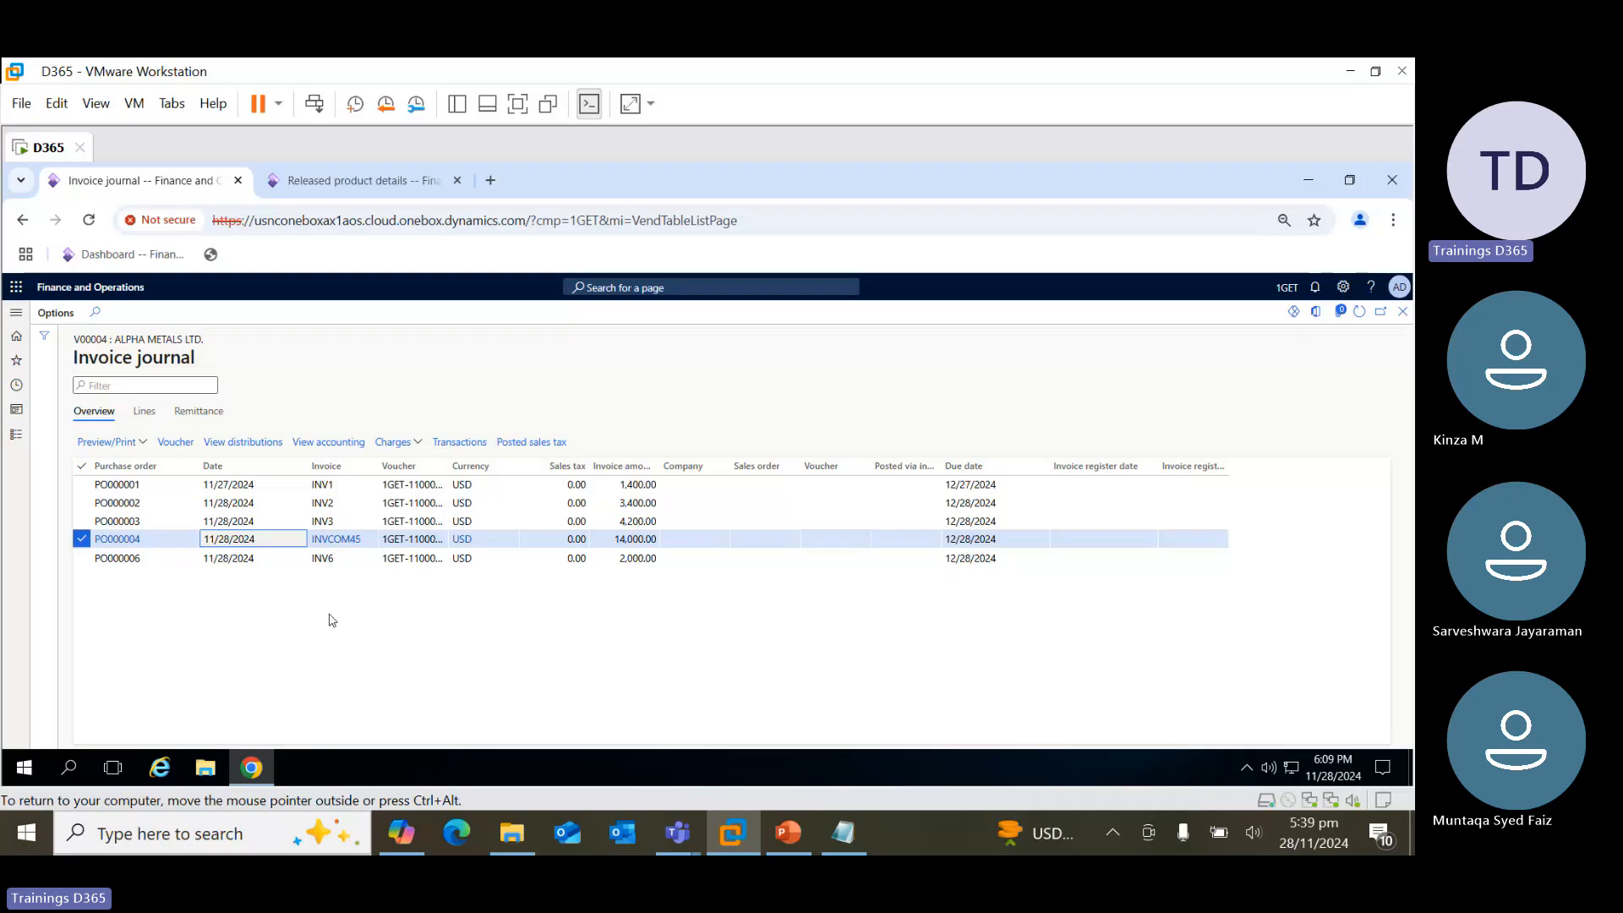
Open the Accounts payable vendor payment journal page in the released products tab, checking the vendor's invoice journal in the other tab
{"action": "left_click", "coordinate": [357, 178]}
{"action": "left_click", "coordinate": [12, 436]}
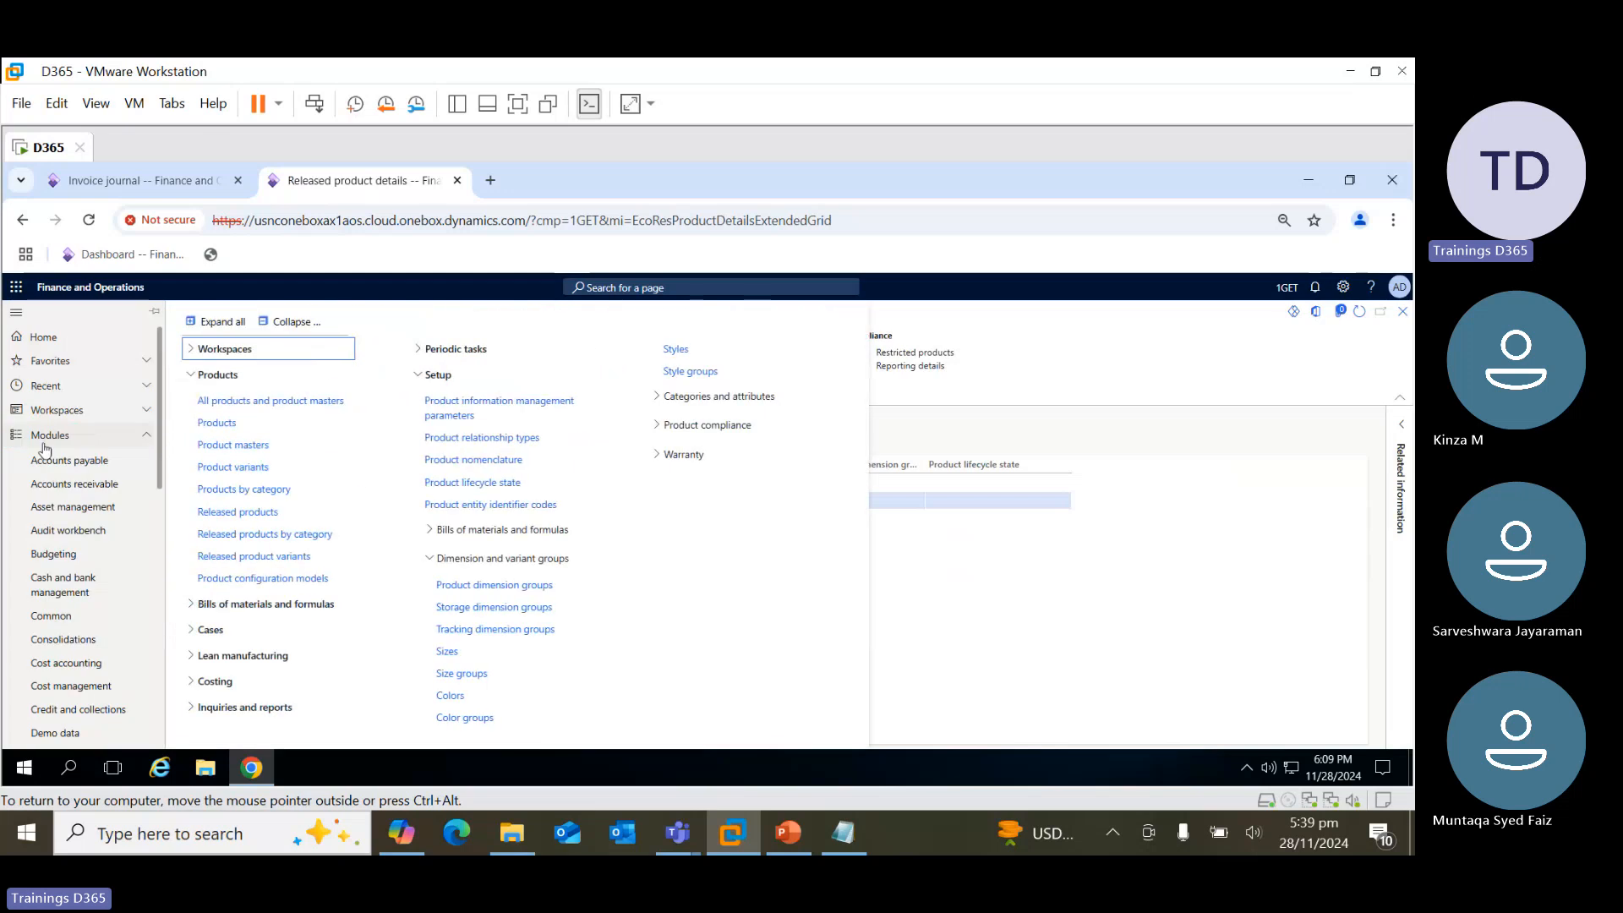
{"action": "left_click", "coordinate": [89, 465]}
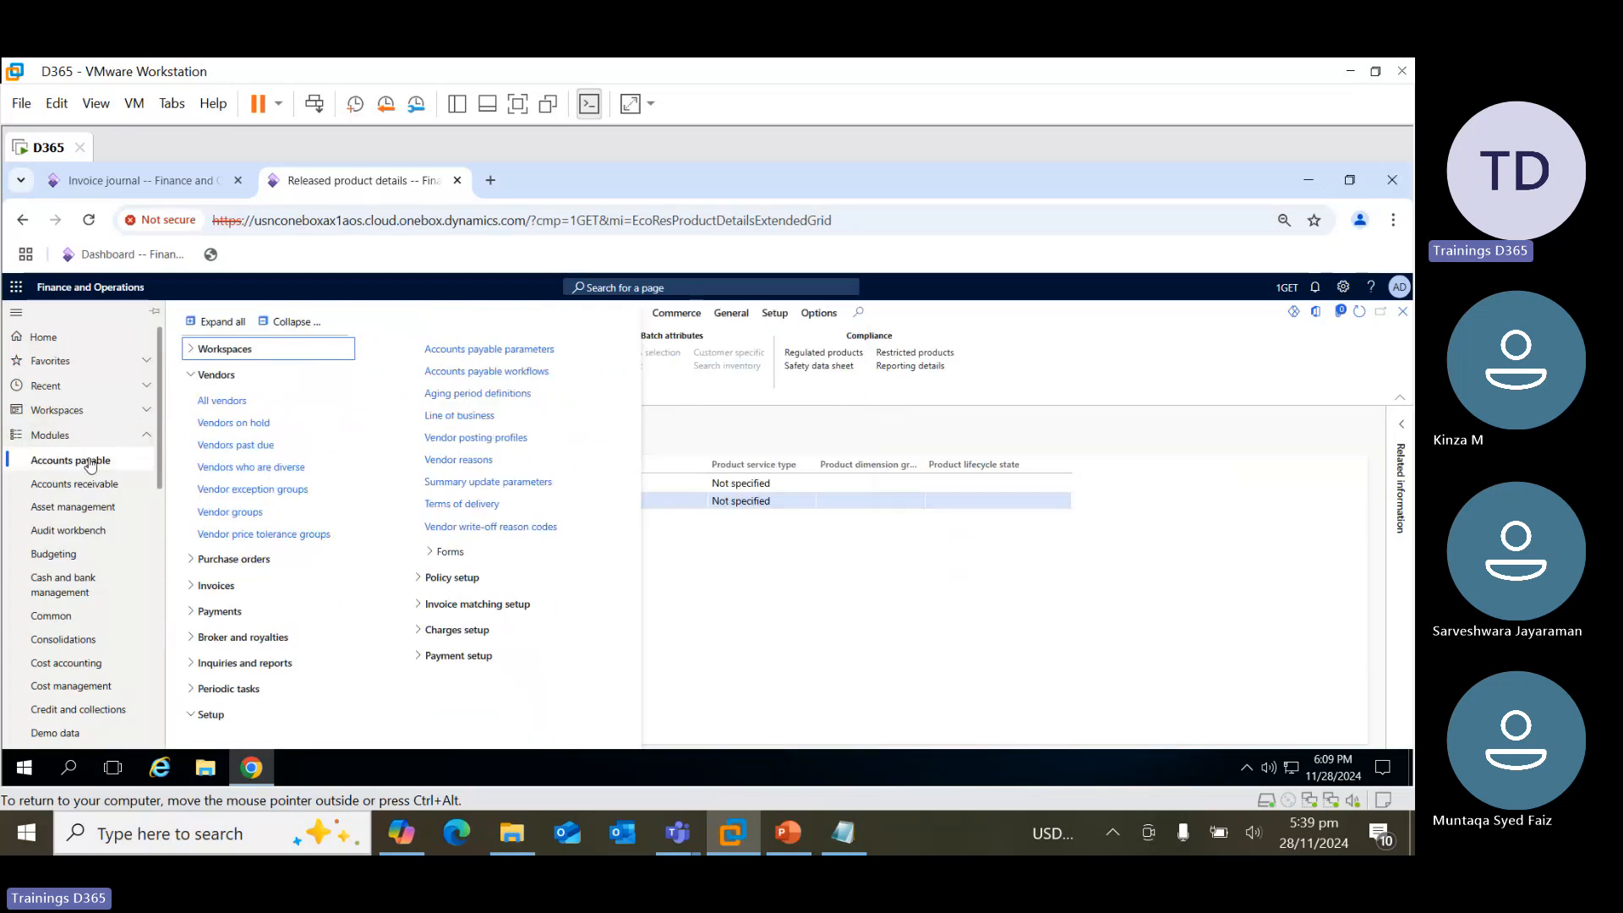
{"action": "left_click", "coordinate": [289, 321]}
{"action": "left_click", "coordinate": [213, 453]}
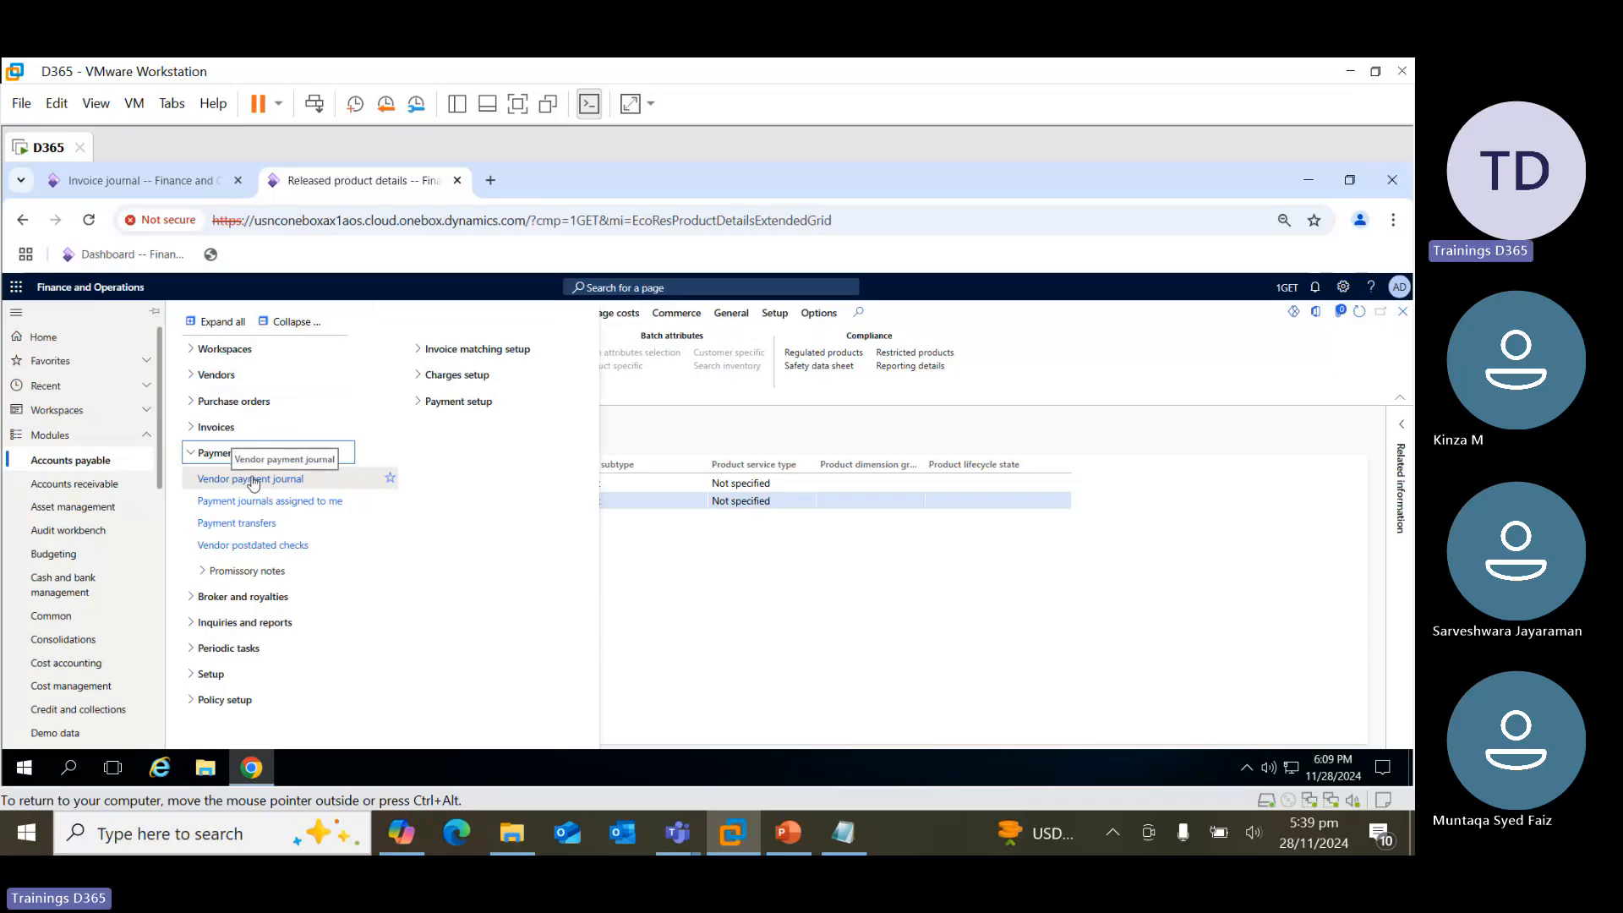
{"action": "left_click", "coordinate": [262, 480]}
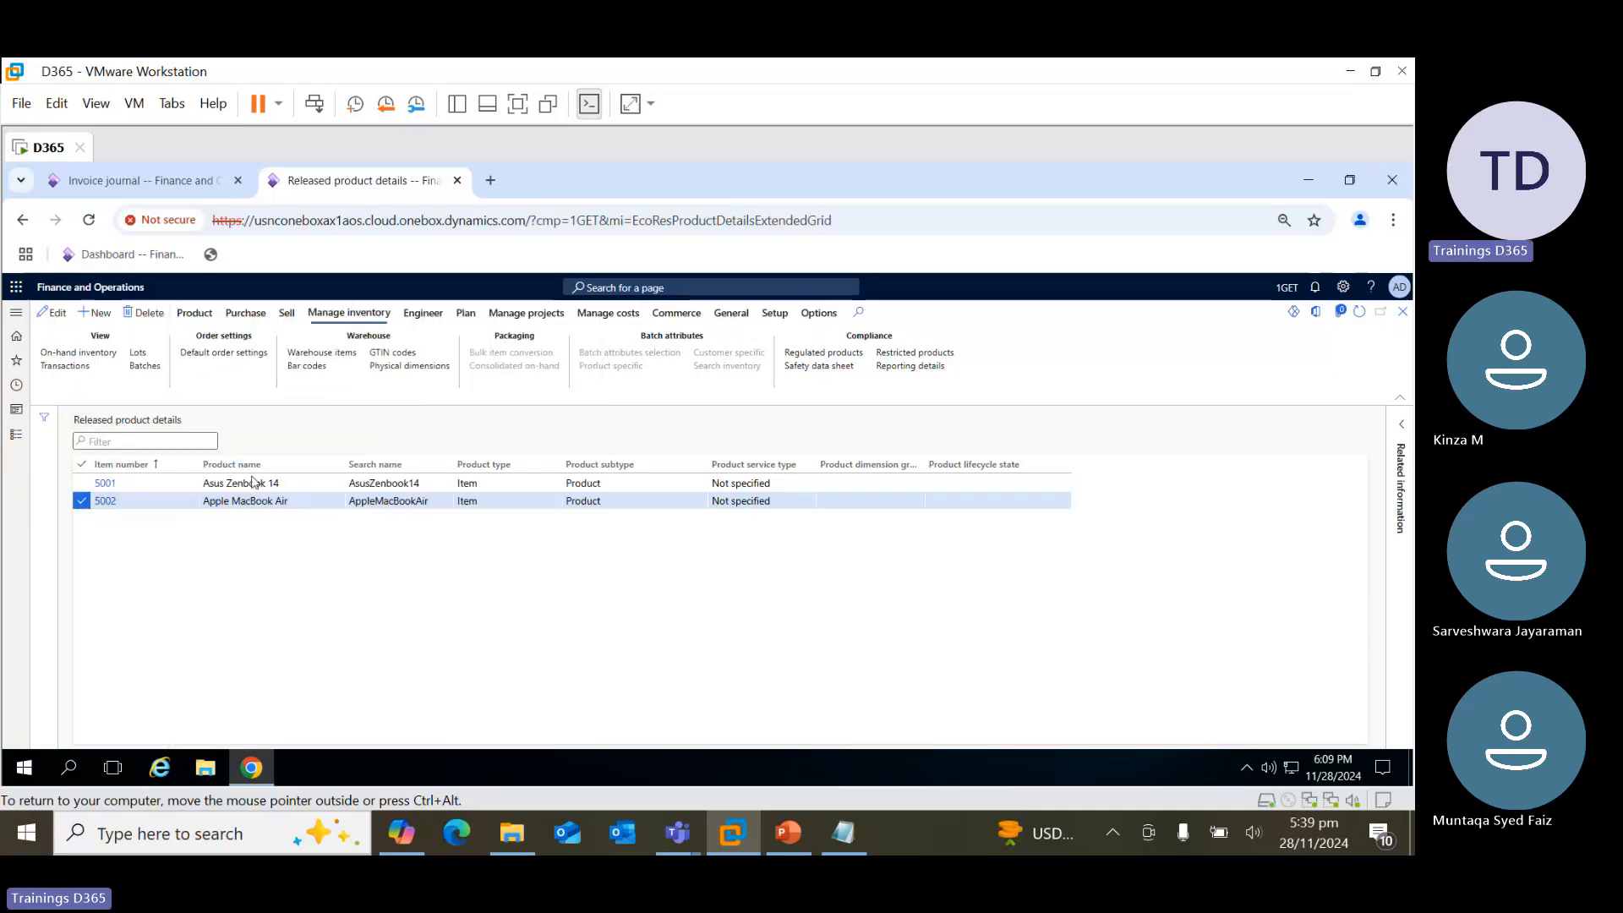
{"action": "left_click", "coordinate": [159, 183]}
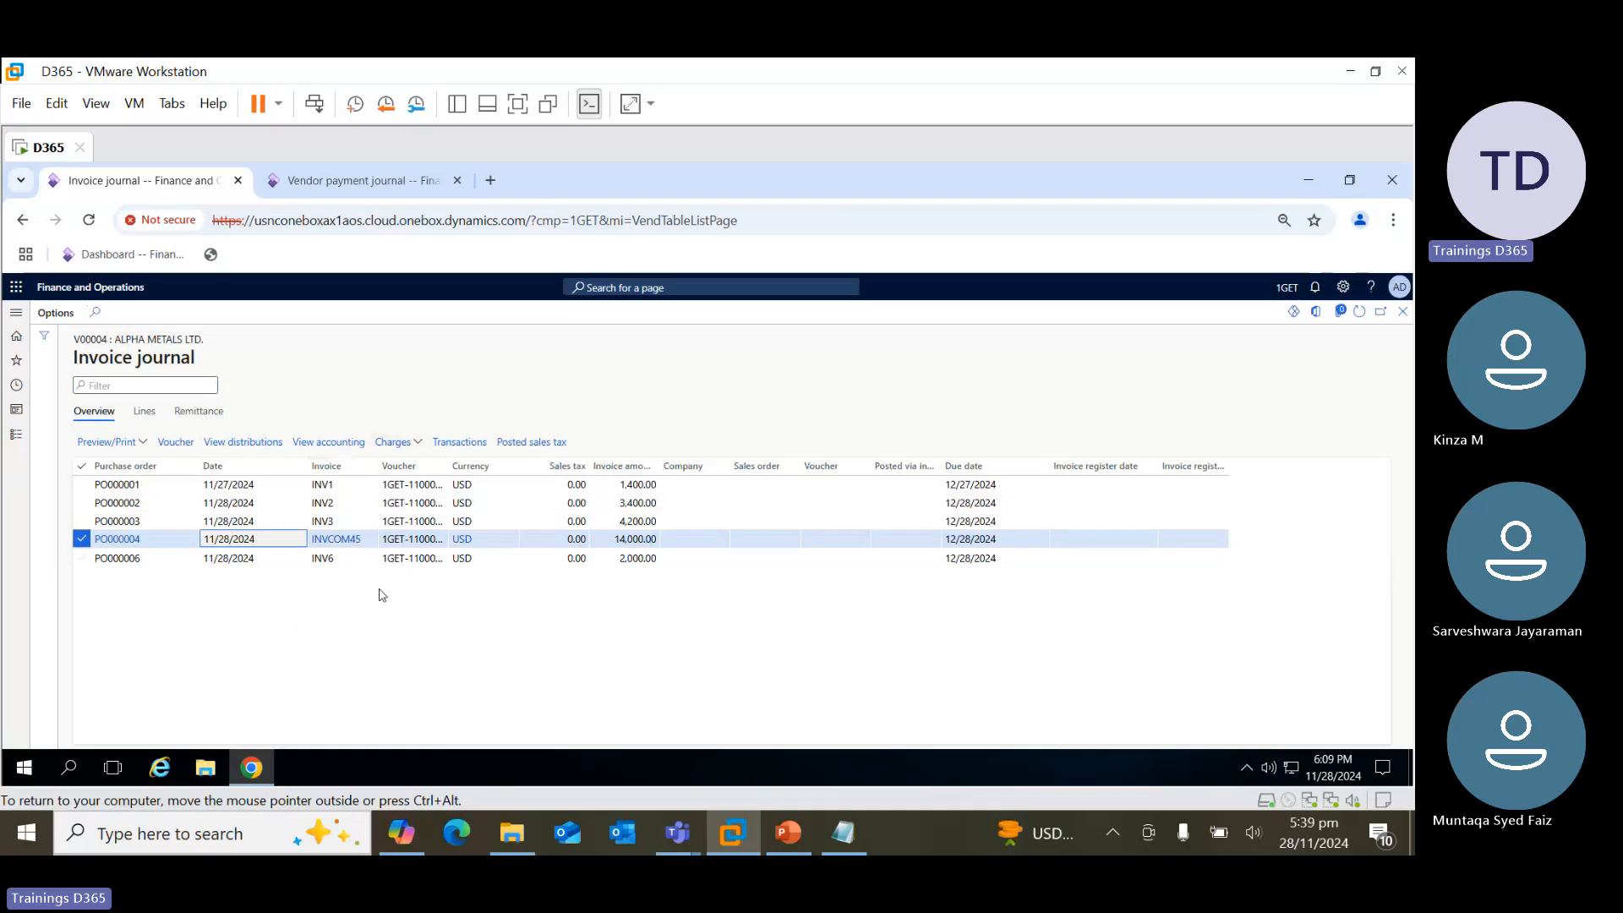
{"action": "left_click", "coordinate": [369, 179]}
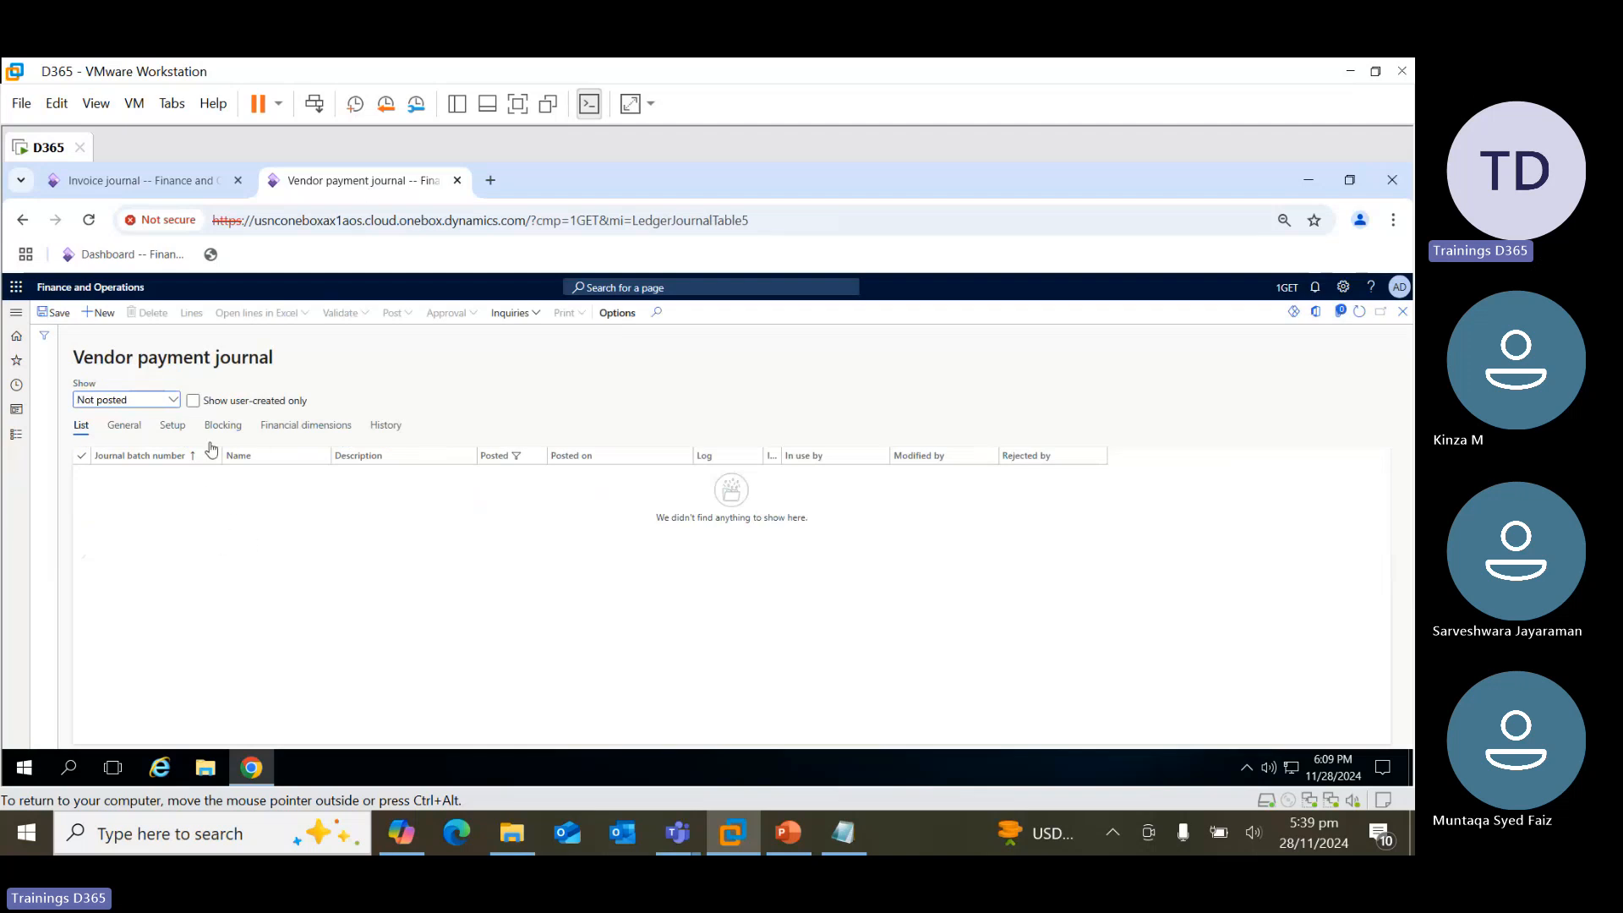
Create a new vendor payment journal record and open the journal names setup from its Name field
{"action": "left_click", "coordinate": [100, 313]}
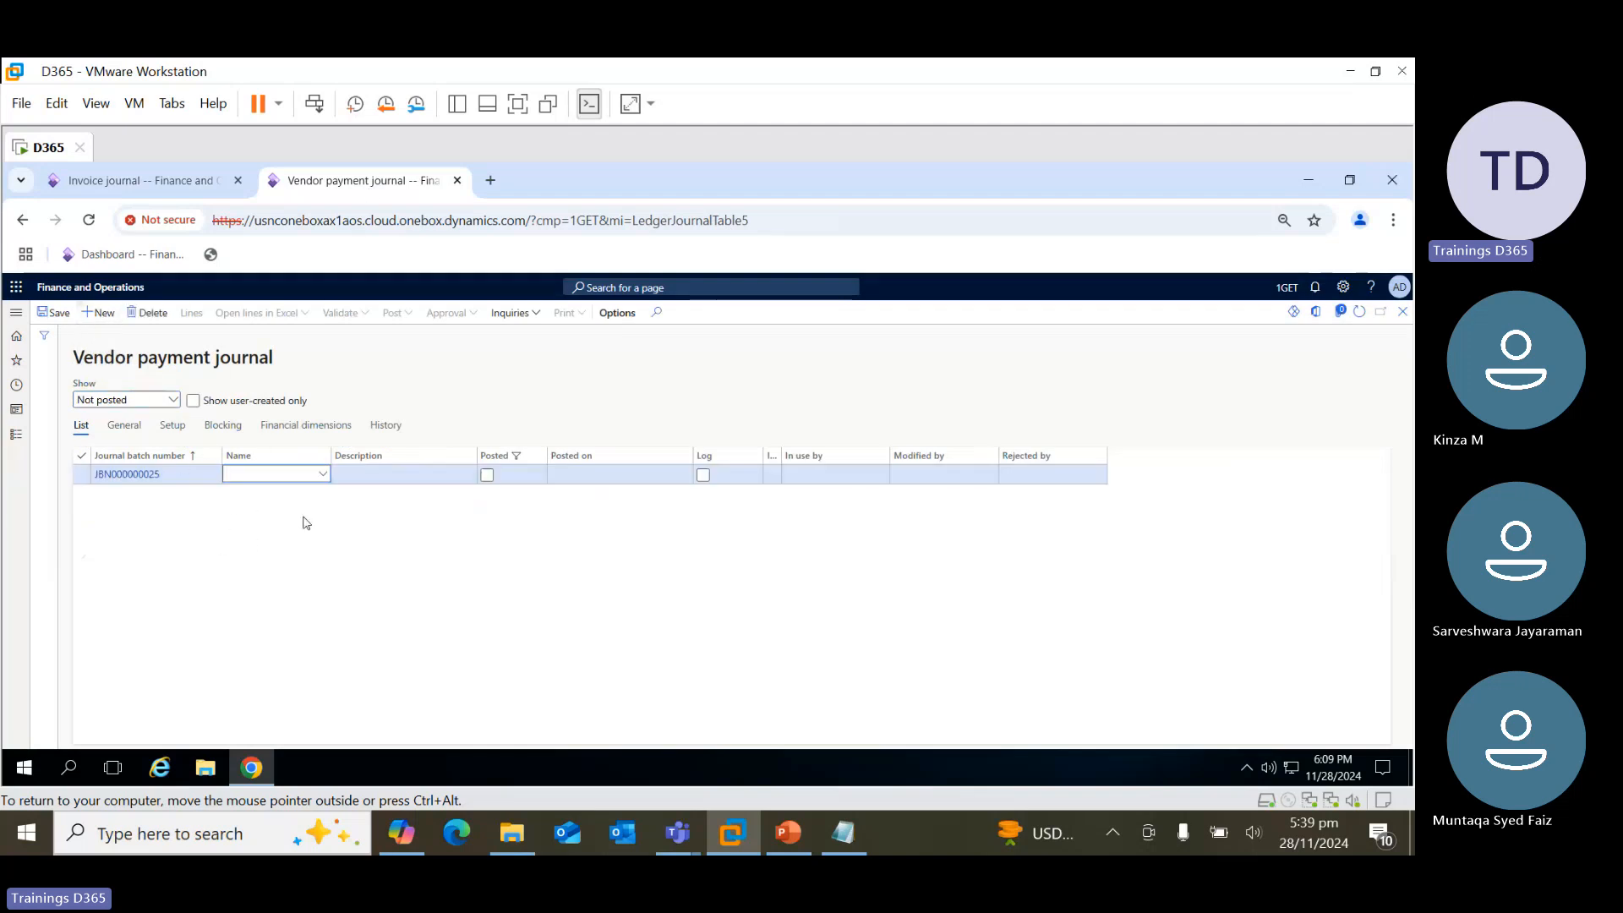
{"action": "left_click", "coordinate": [326, 478]}
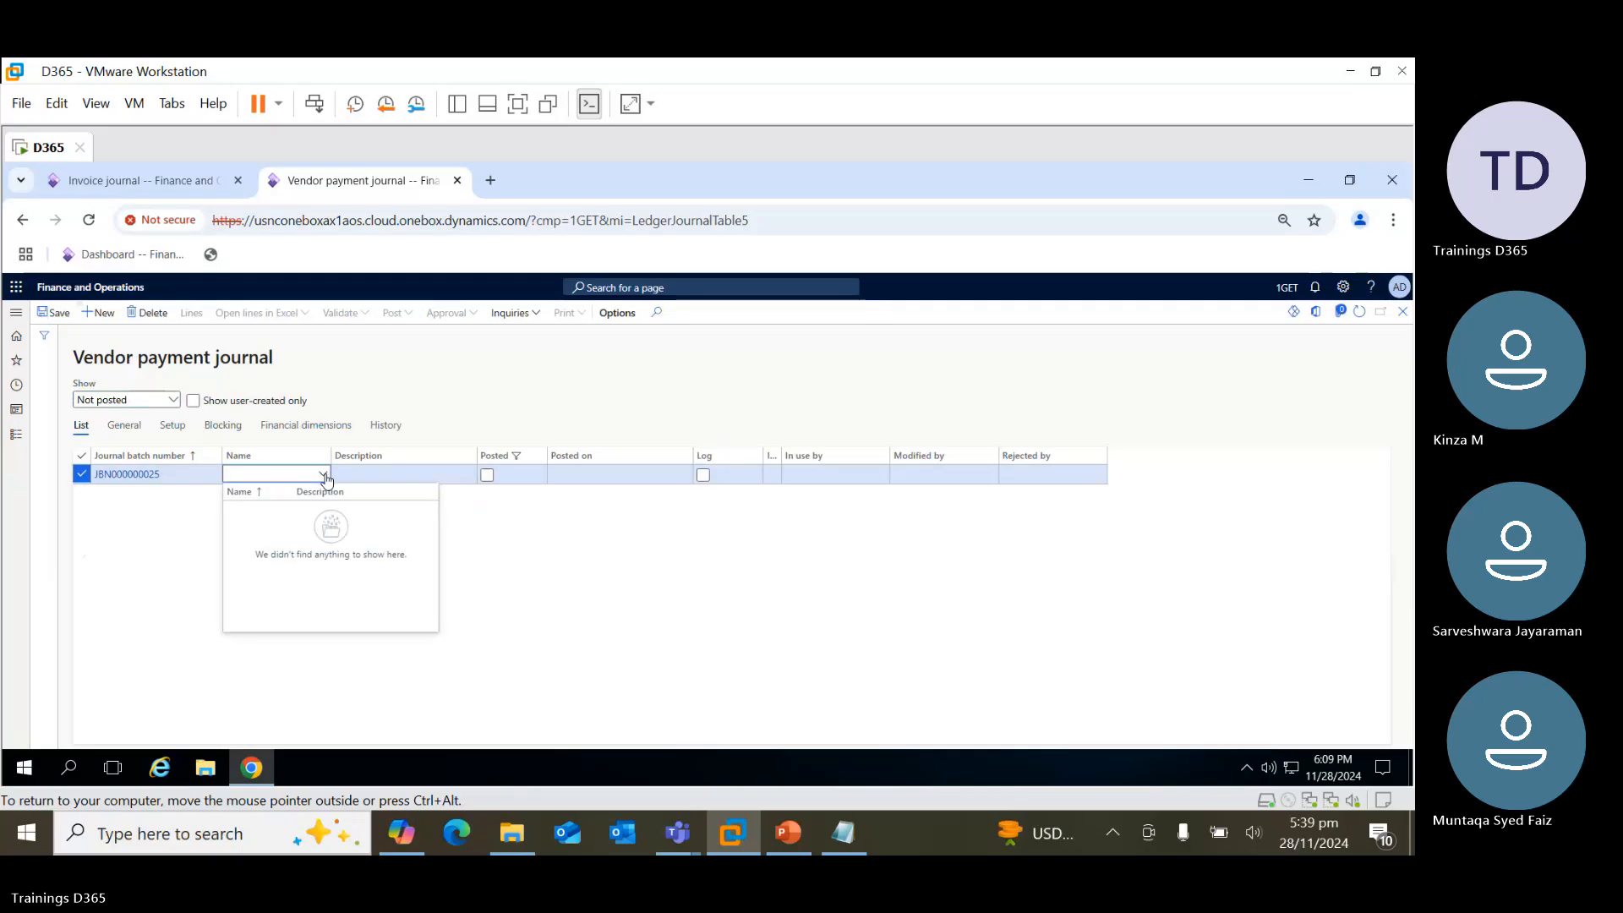
{"action": "left_click", "coordinate": [325, 476]}
{"action": "right_click", "coordinate": [326, 477]}
{"action": "mouse_move", "coordinate": [344, 490]}
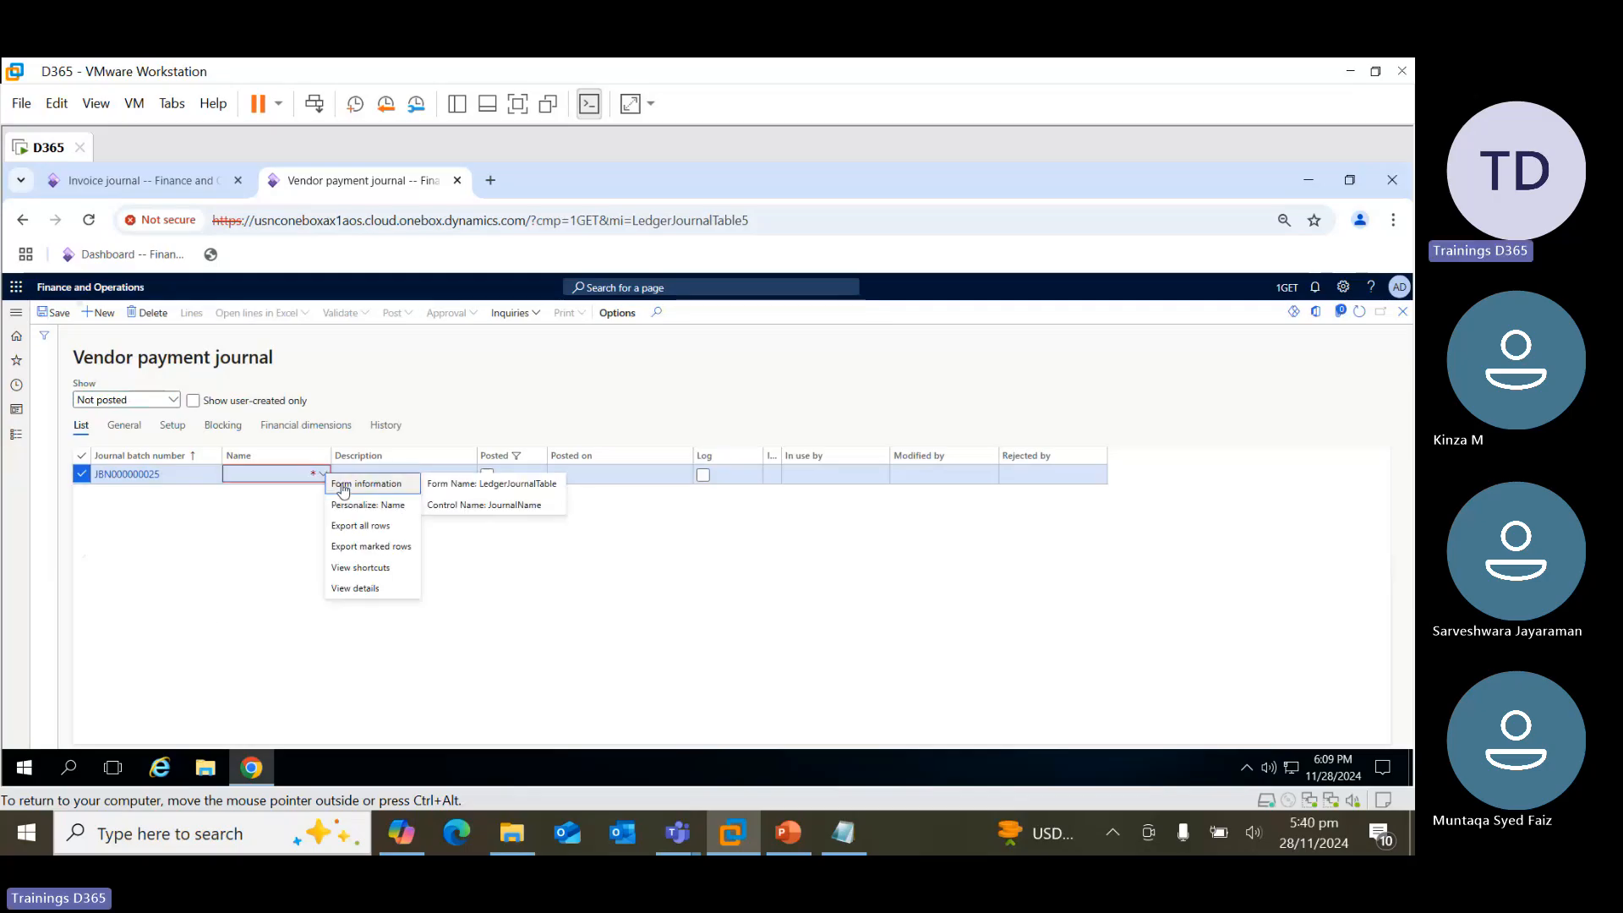
{"action": "left_click", "coordinate": [366, 590]}
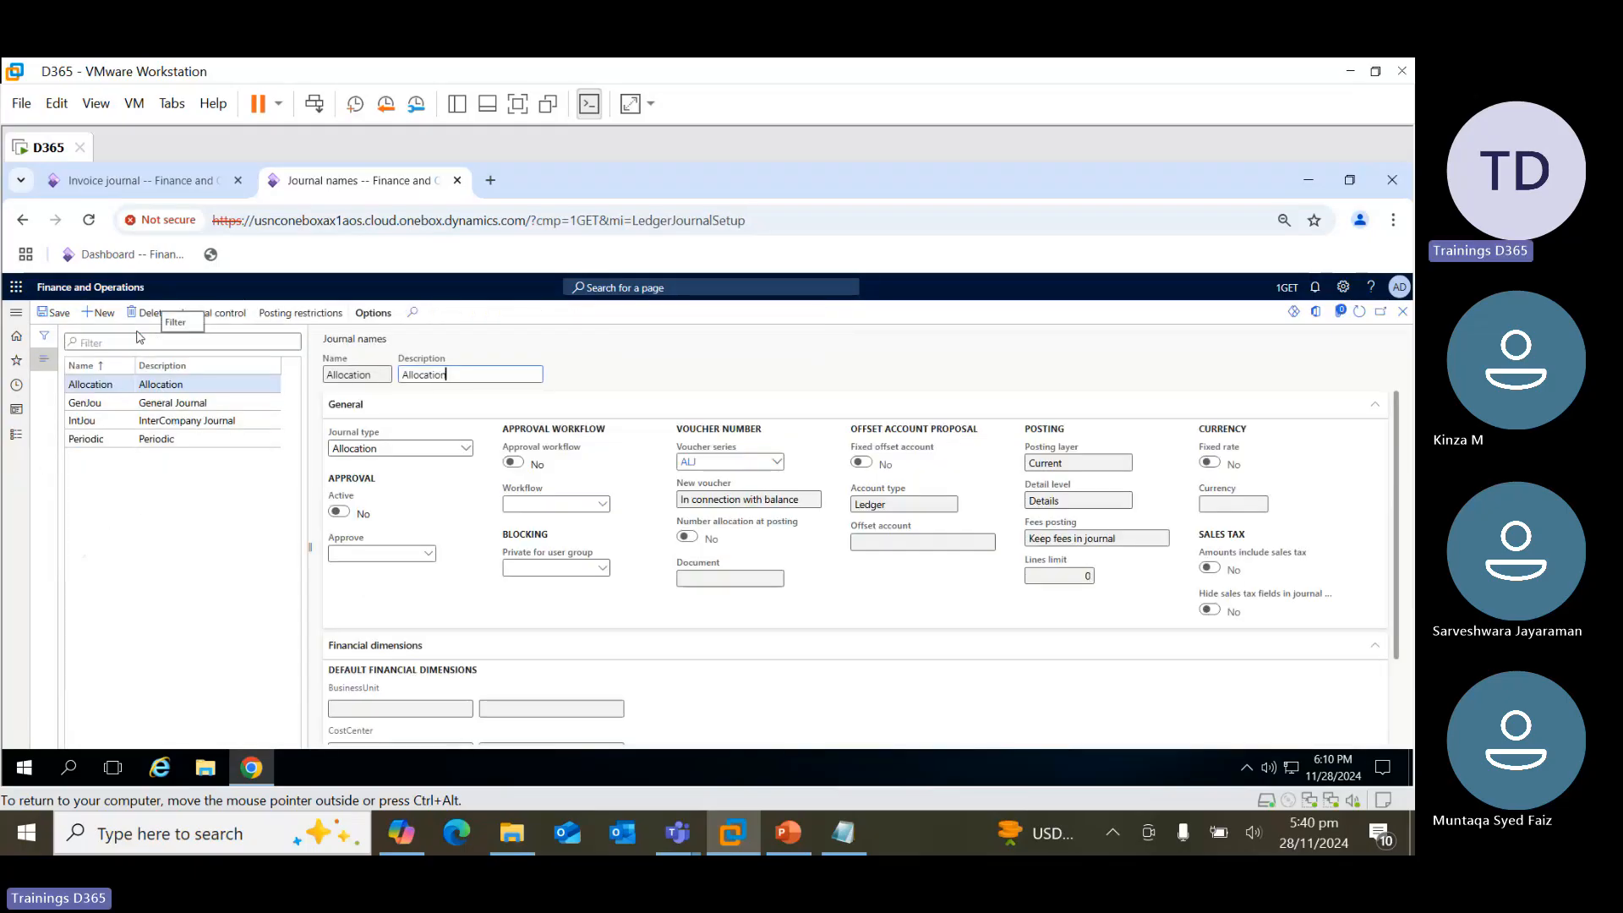
Create a new journal name VendPMT with the description Vendor Payment
{"action": "left_click", "coordinate": [99, 313]}
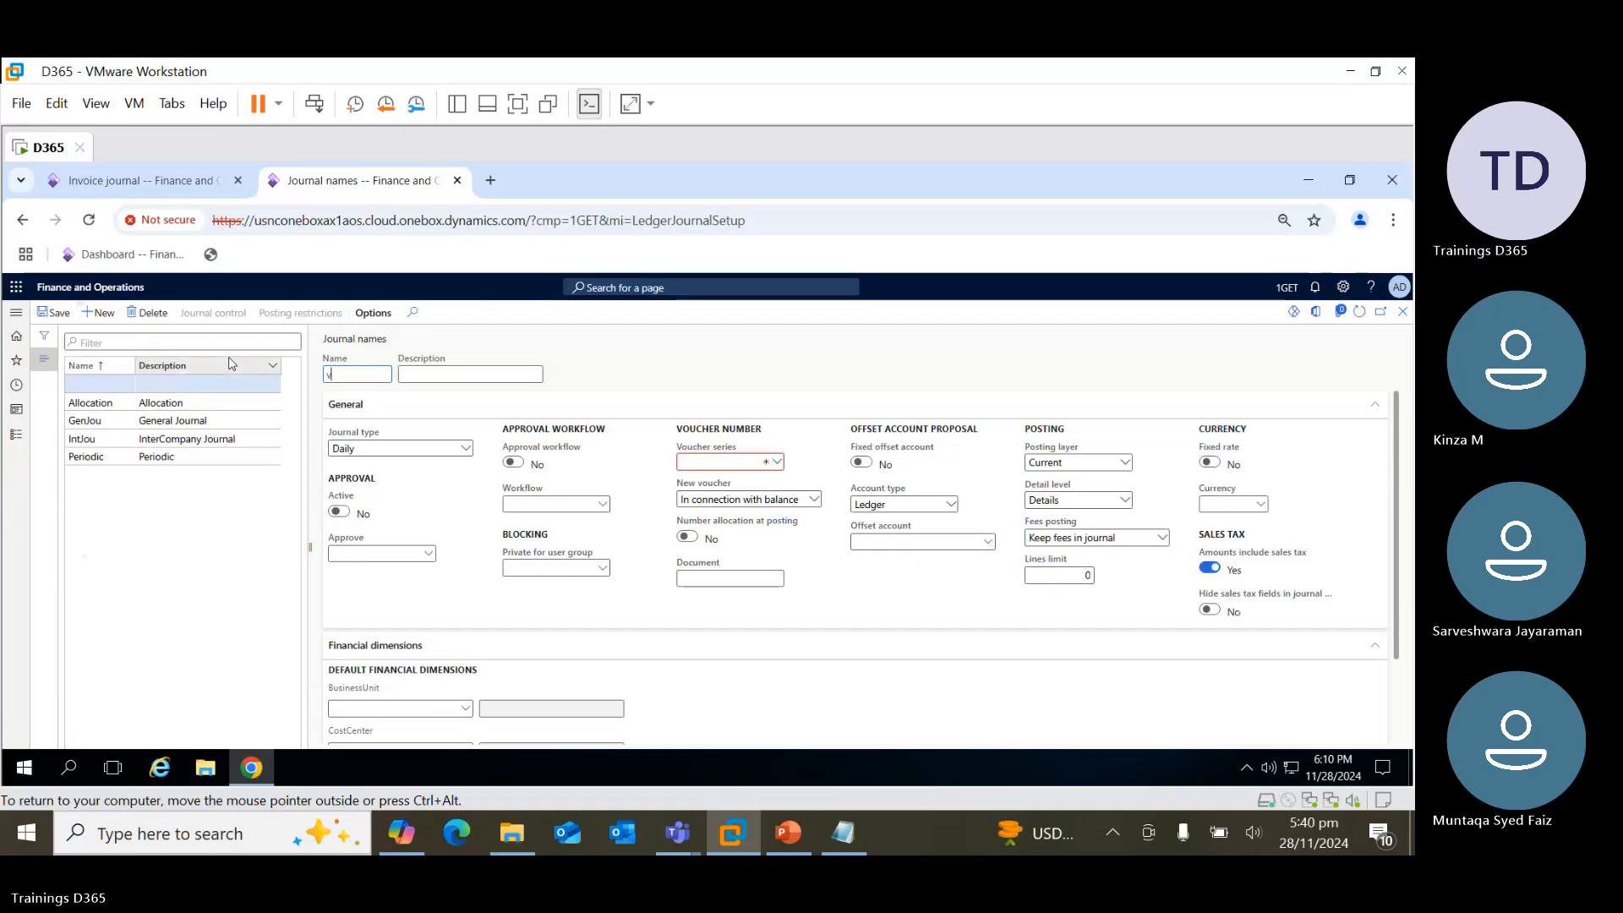
{"action": "type", "text": "endPa"}
{"action": "key", "text": "BackSpace"}
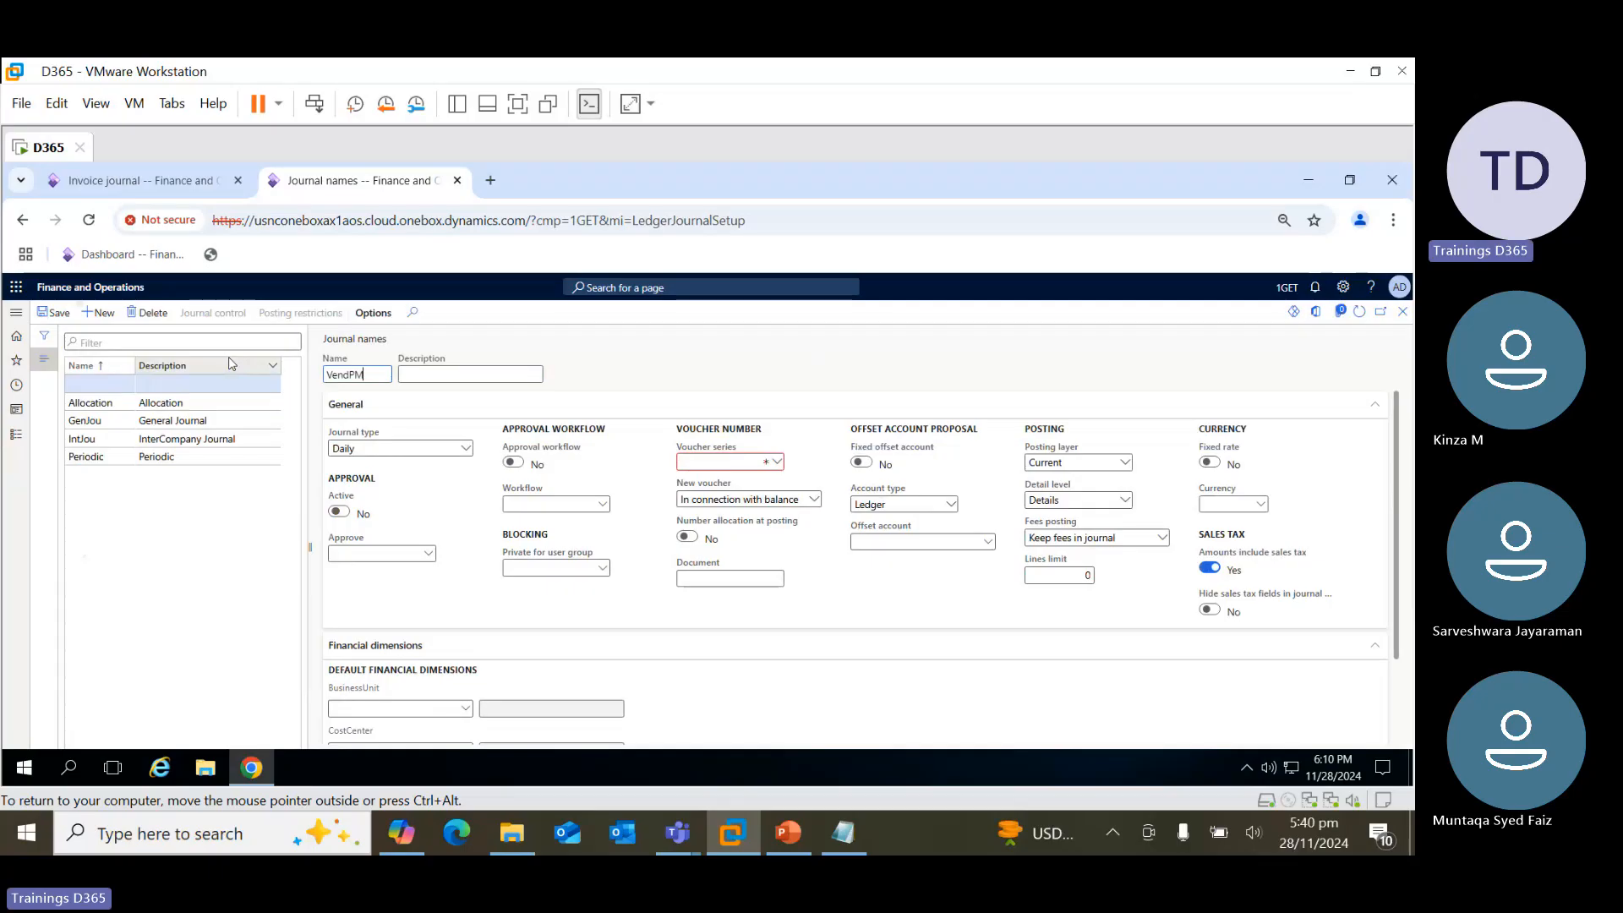
{"action": "type", "text": "MT"}
{"action": "key", "text": "Tab"}
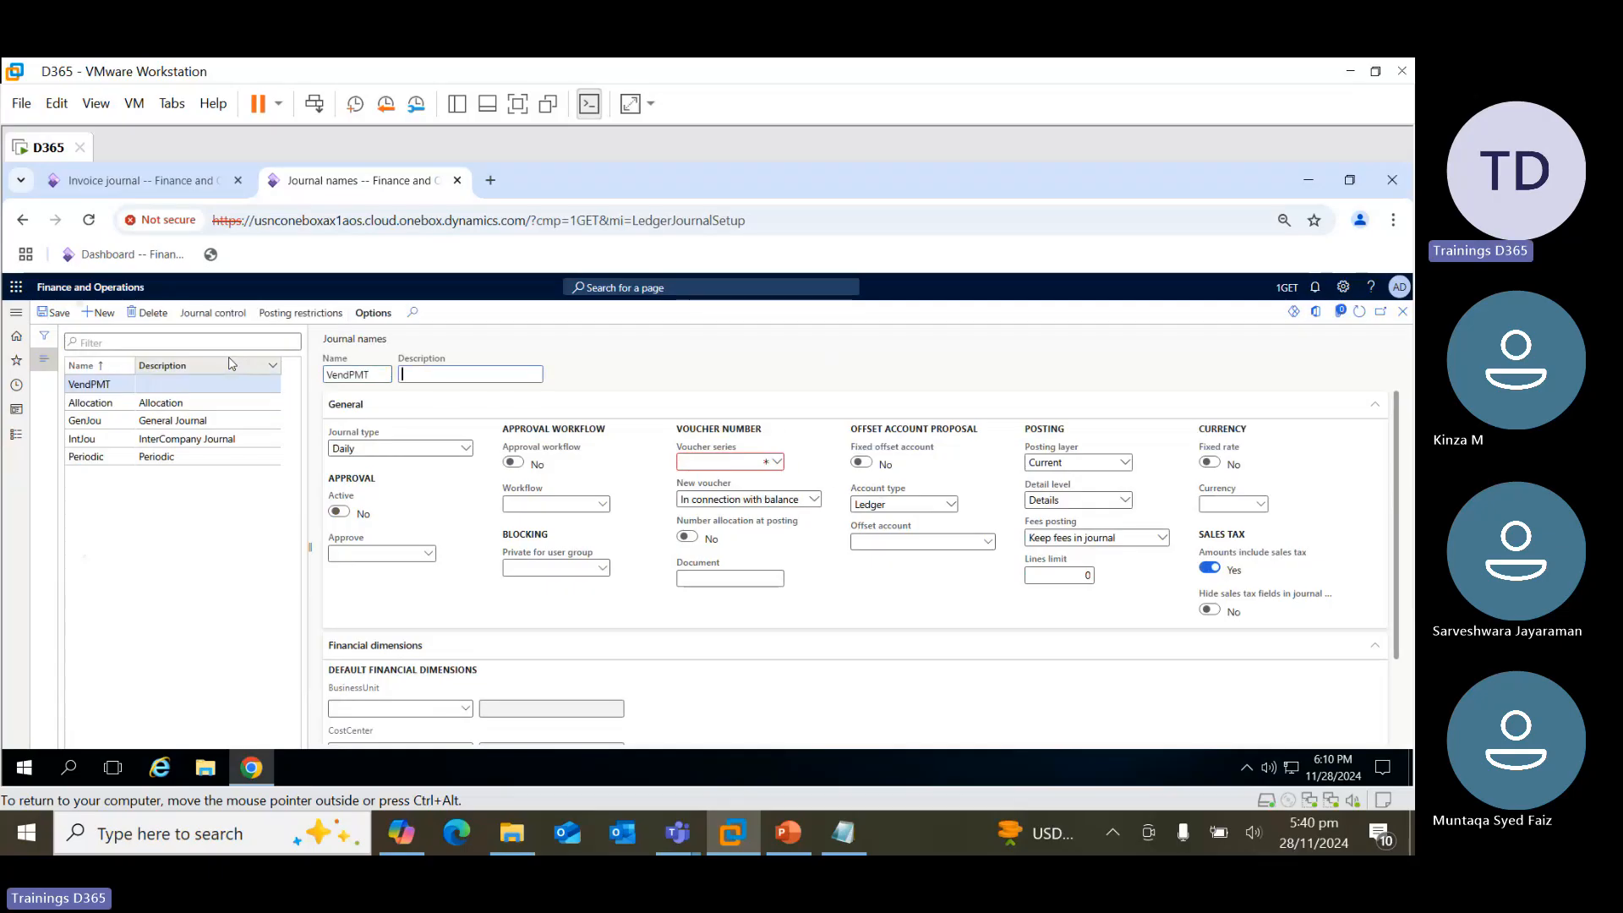
{"action": "type", "text": "Vendor"}
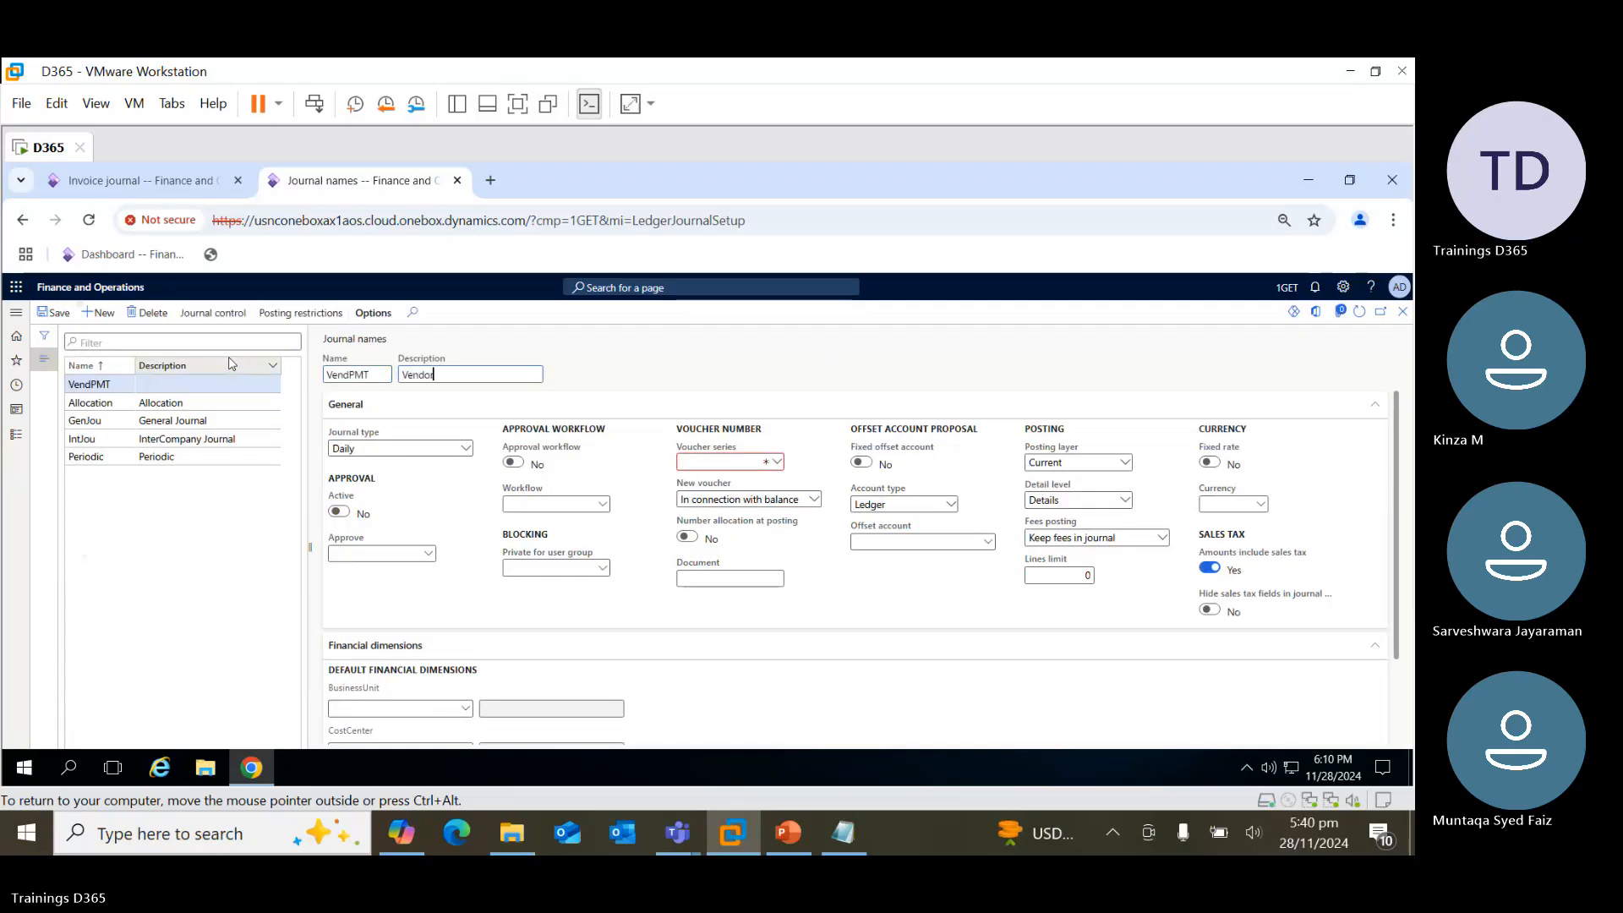
{"action": "type", "text": " Payment"}
Set the journal type of VendPMT to Vendor disbursement
{"action": "left_click", "coordinate": [467, 448]}
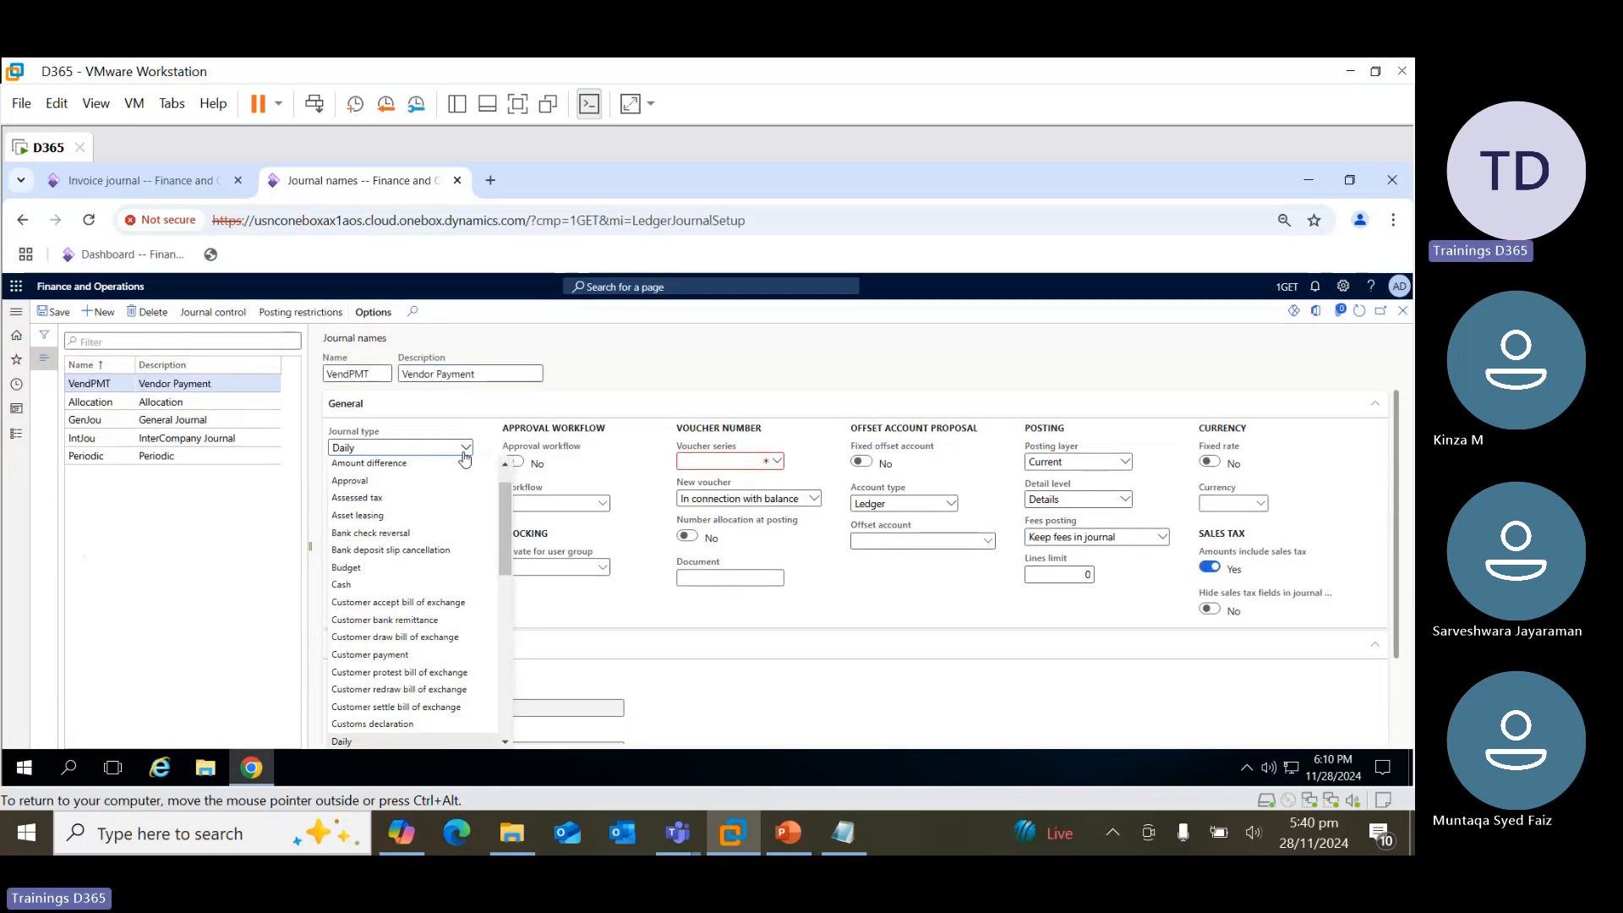
{"action": "left_click_drag", "start_coordinate": [512, 547], "coordinate": [517, 700]}
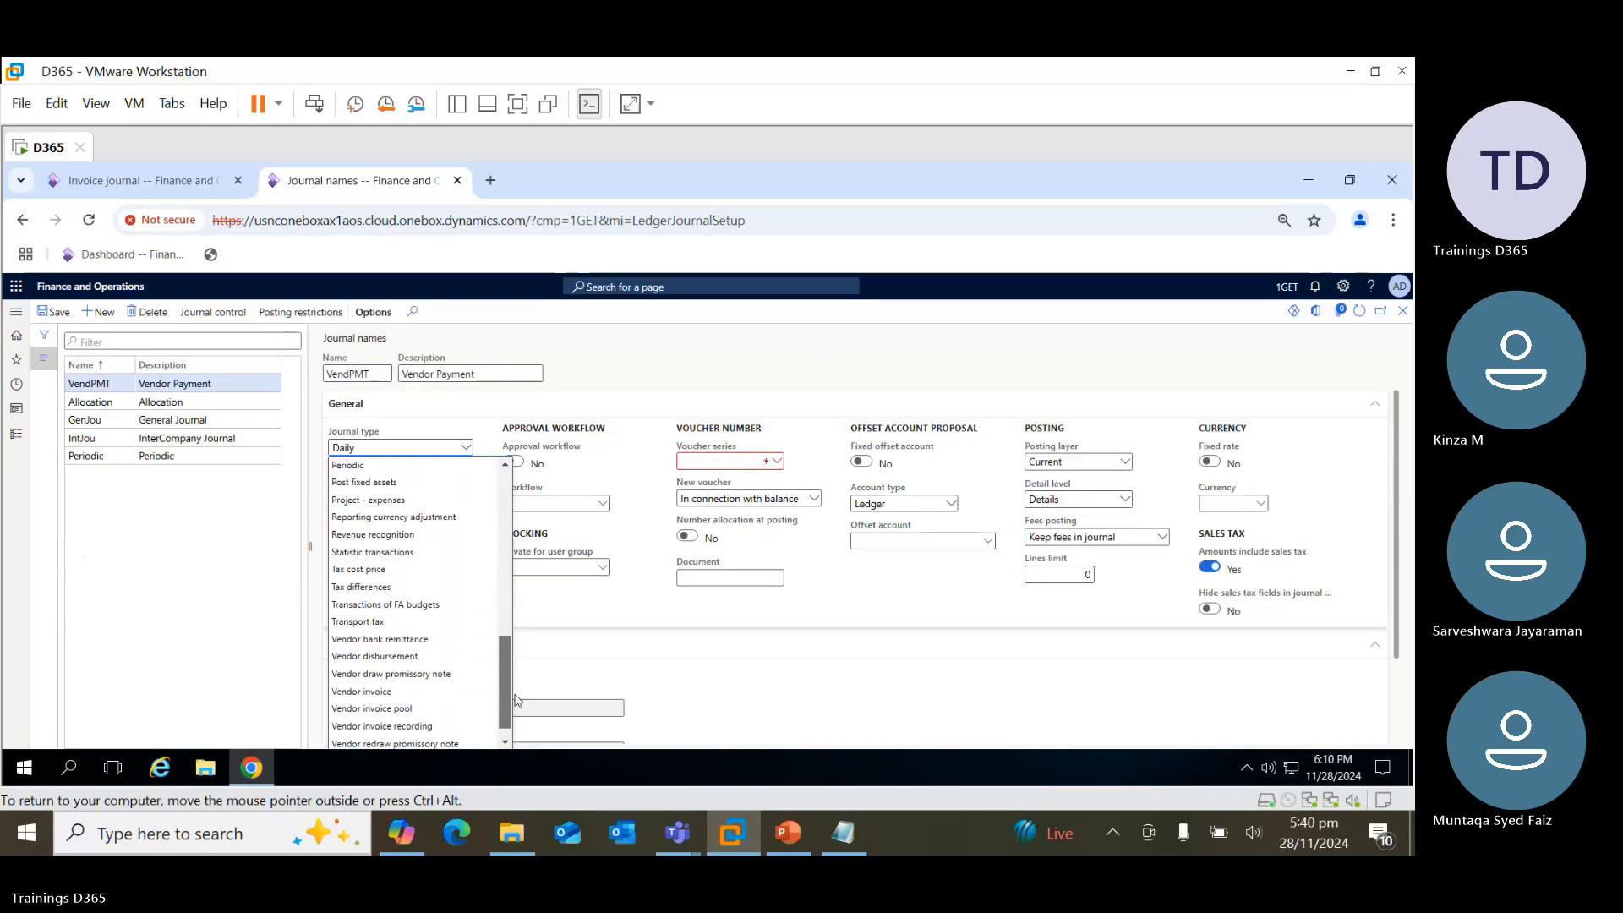
{"action": "left_click", "coordinate": [435, 659]}
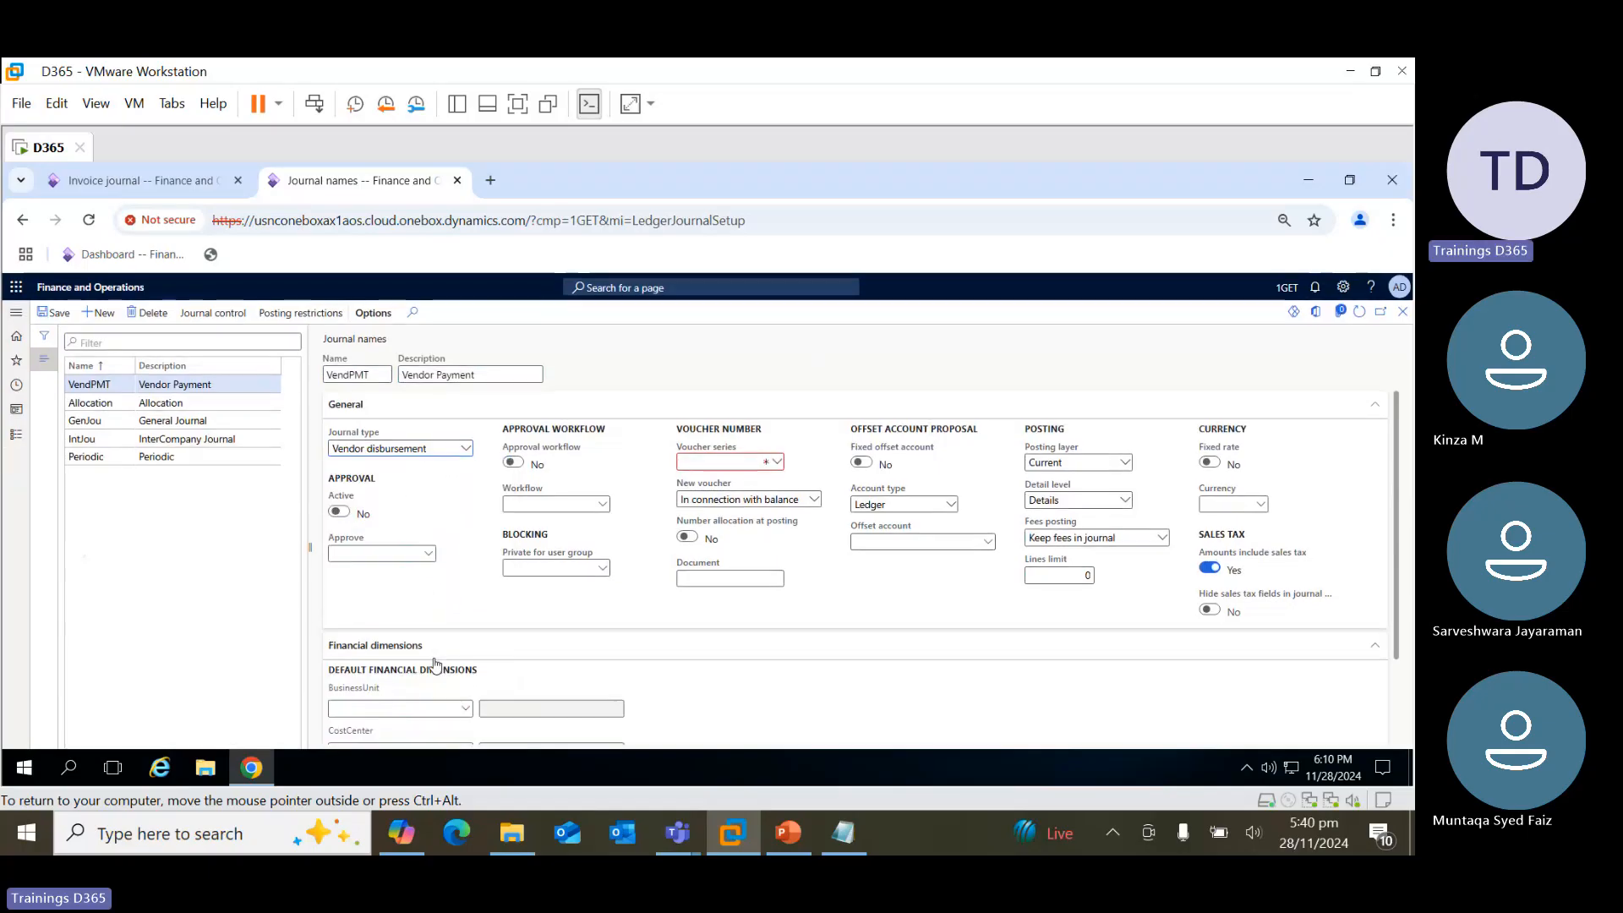
Create a new number sequence from the Voucher series details with code VENDPAY and name VENDPAMT
{"action": "right_click", "coordinate": [777, 462]}
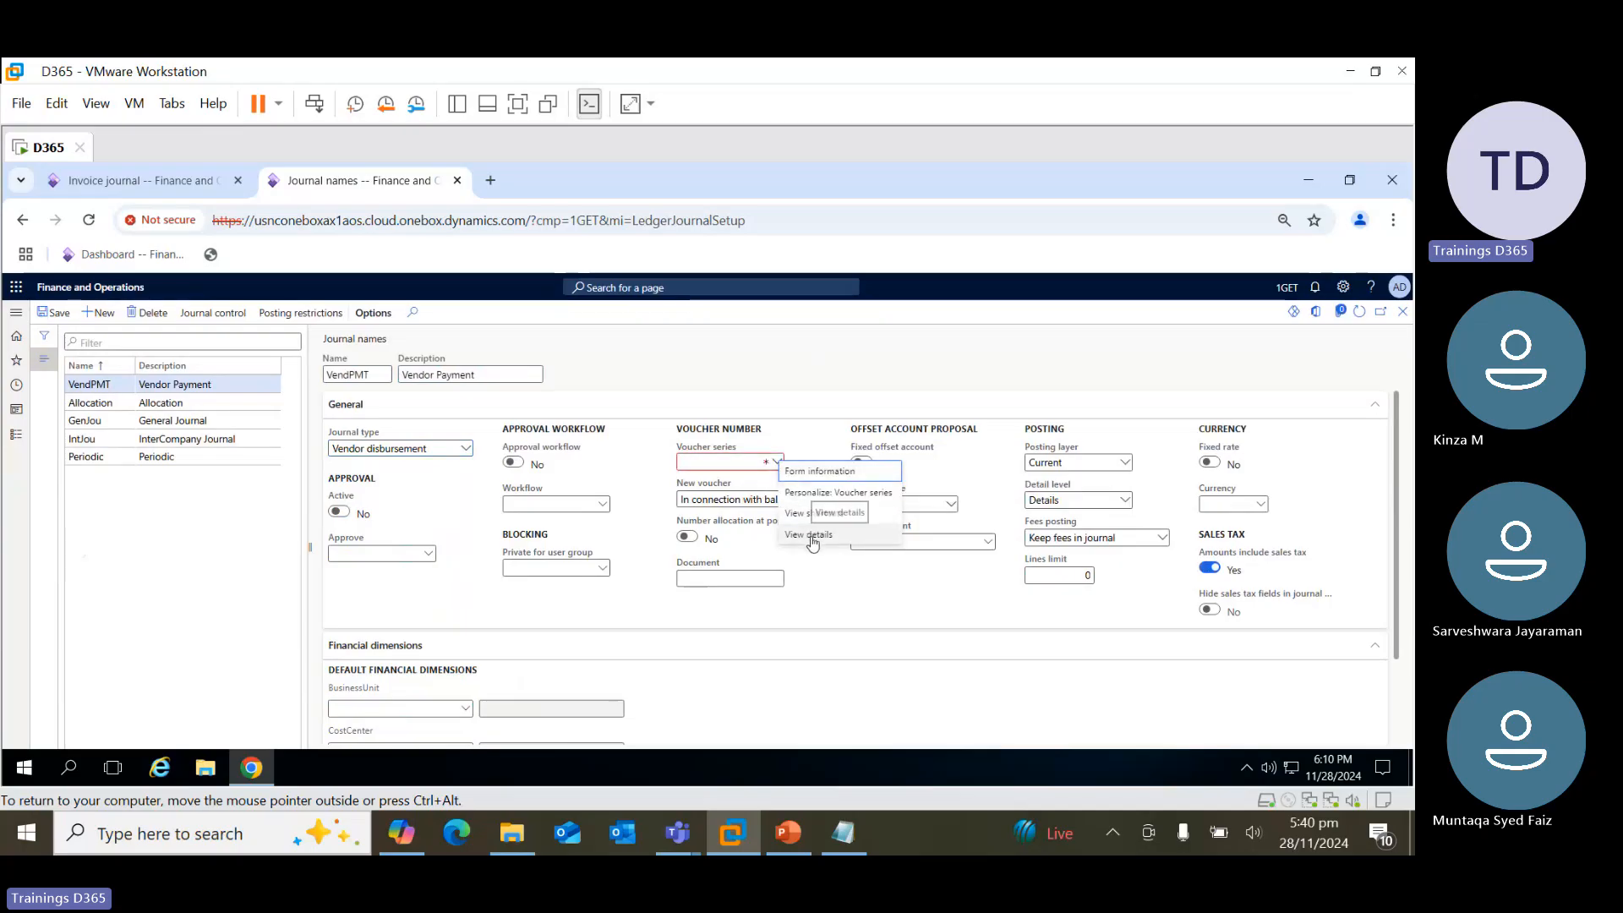
{"action": "key", "text": "Escape"}
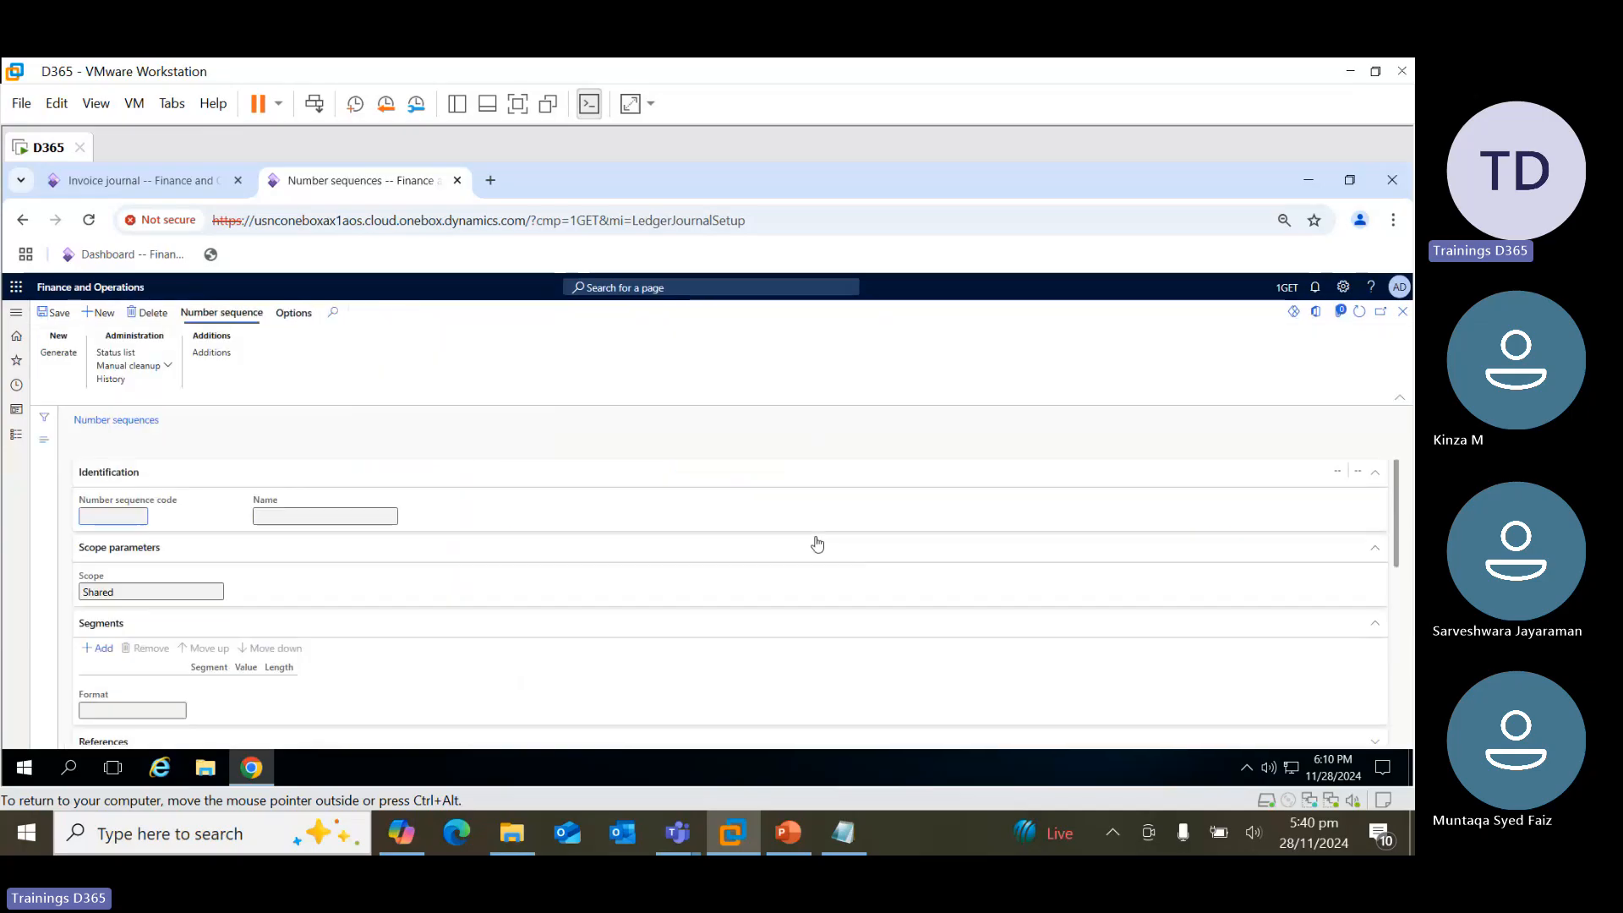
{"action": "left_click", "coordinate": [105, 313]}
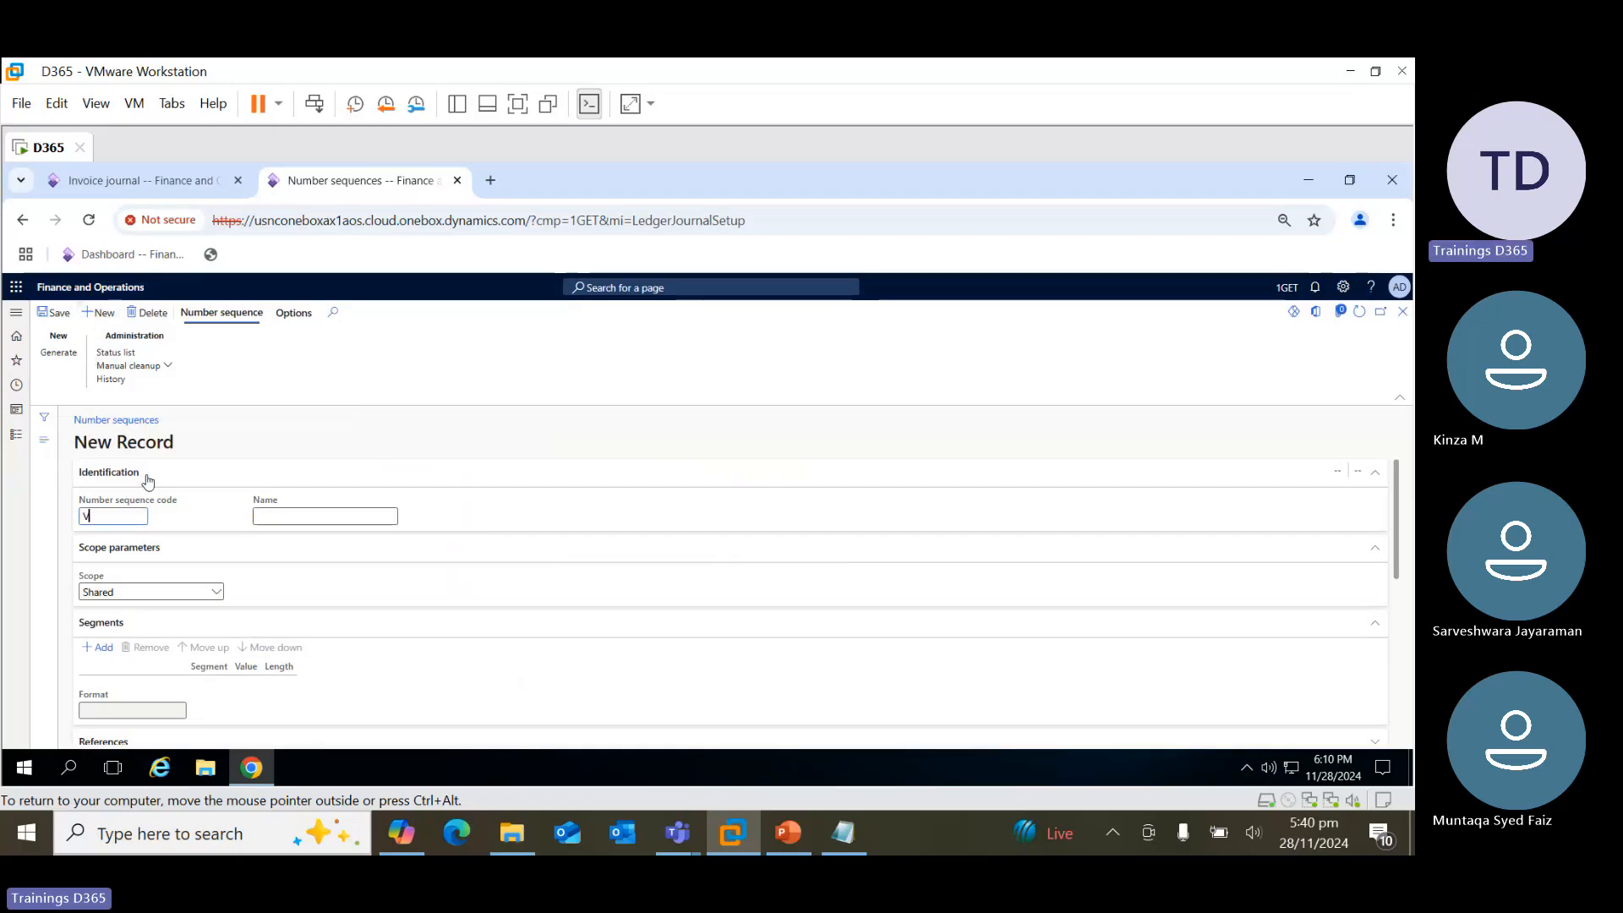
{"action": "type", "text": "VEND"}
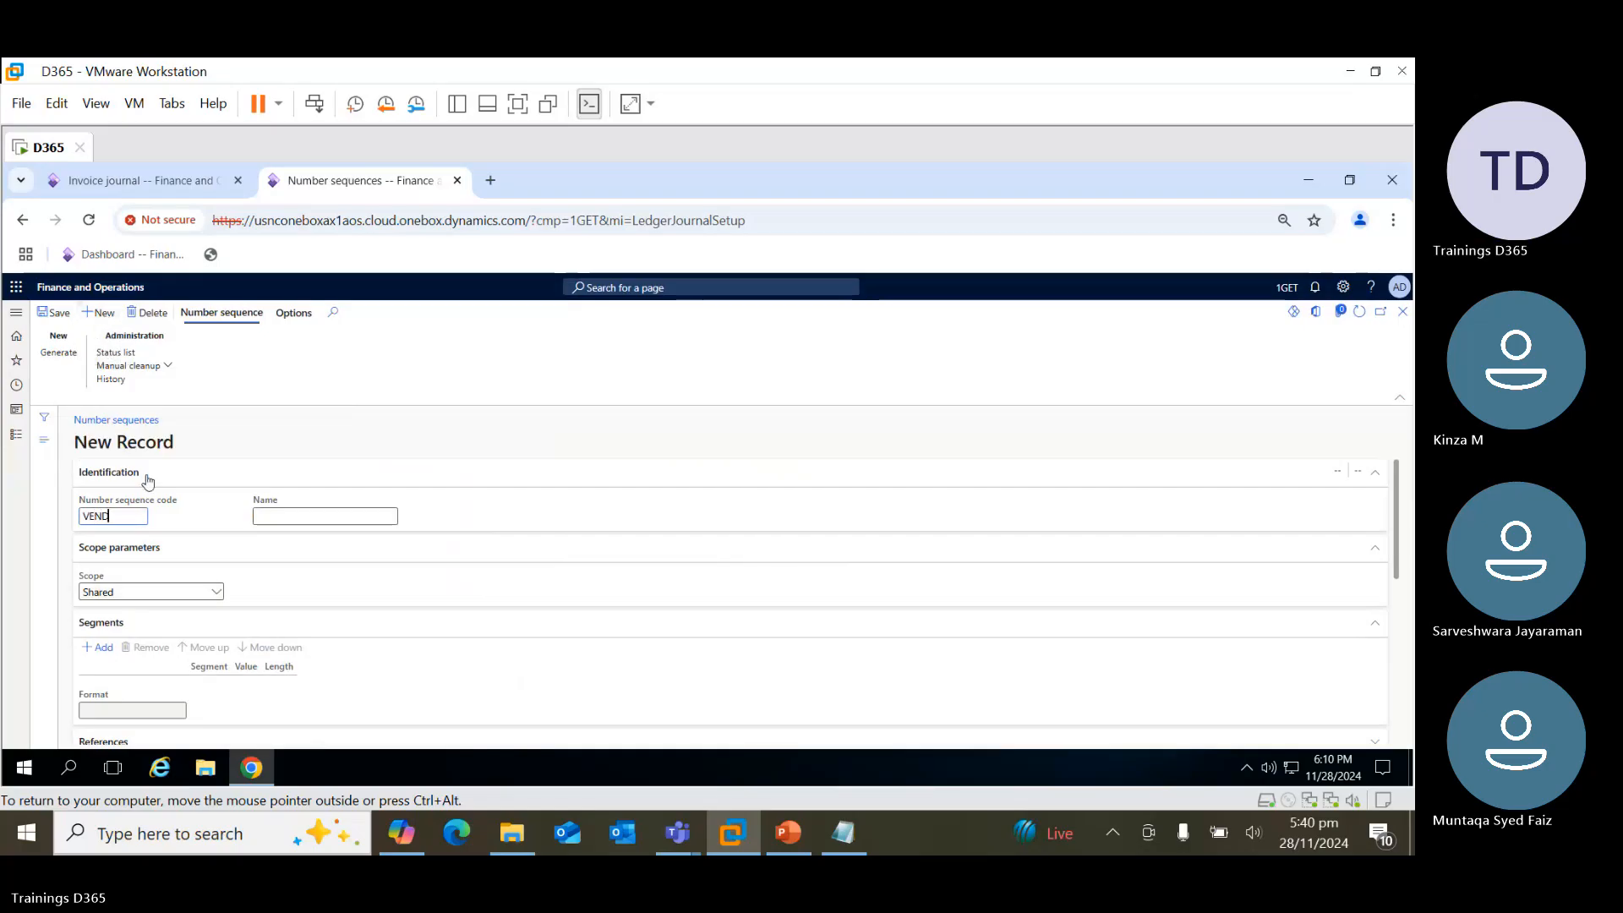
{"action": "type", "text": "PAY"}
{"action": "key", "text": "Tab"}
{"action": "type", "text": "VED"}
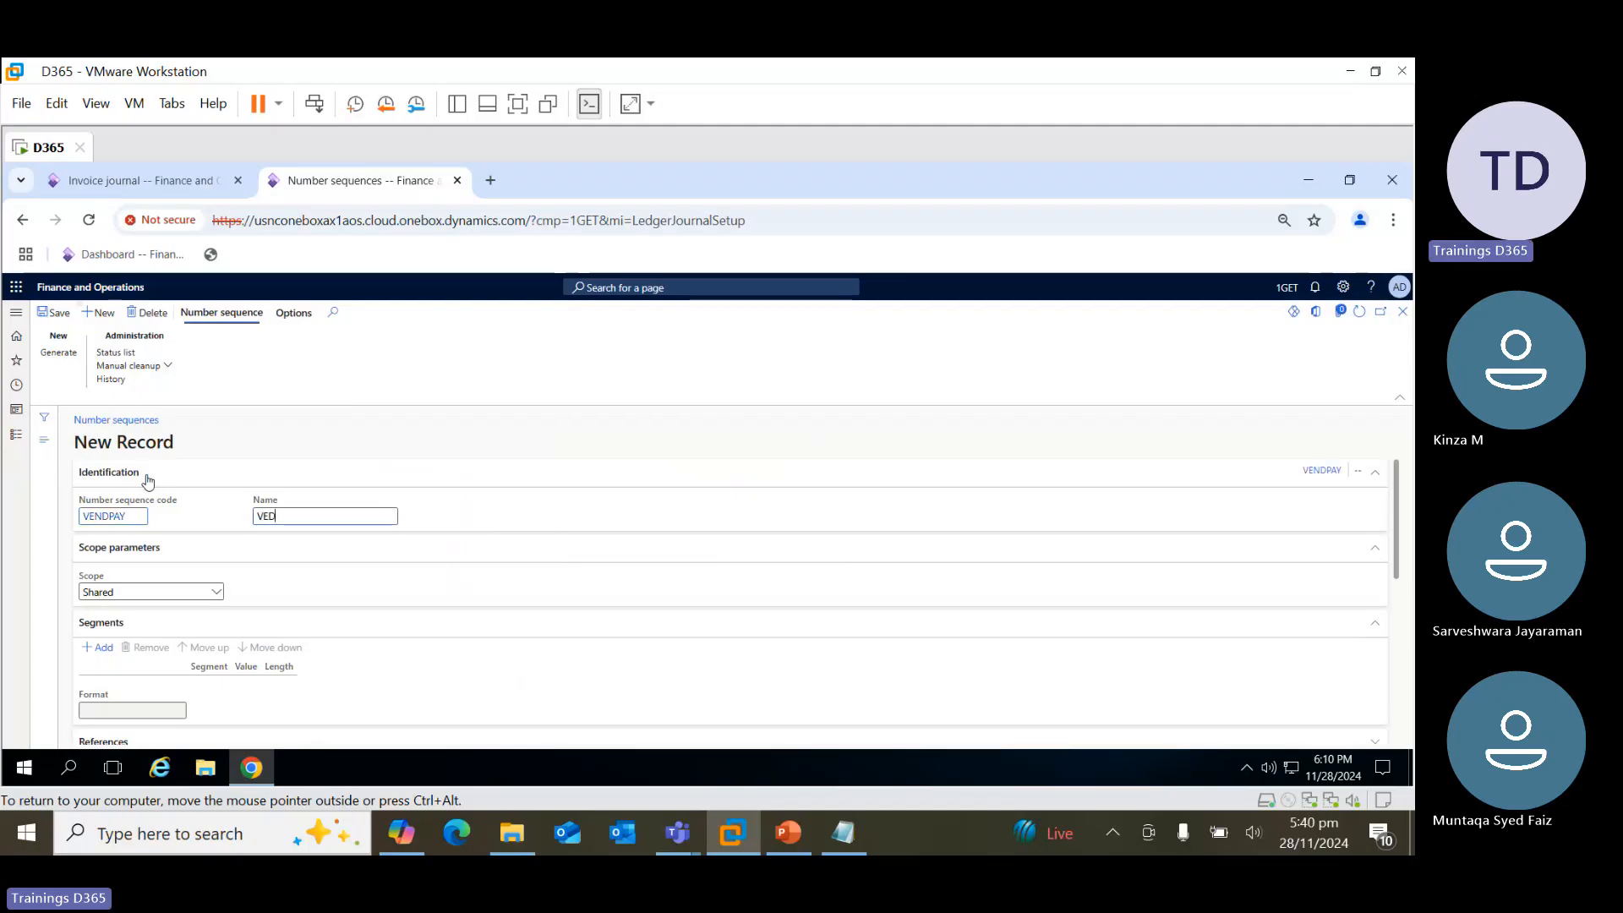
{"action": "type", "text": "D"}
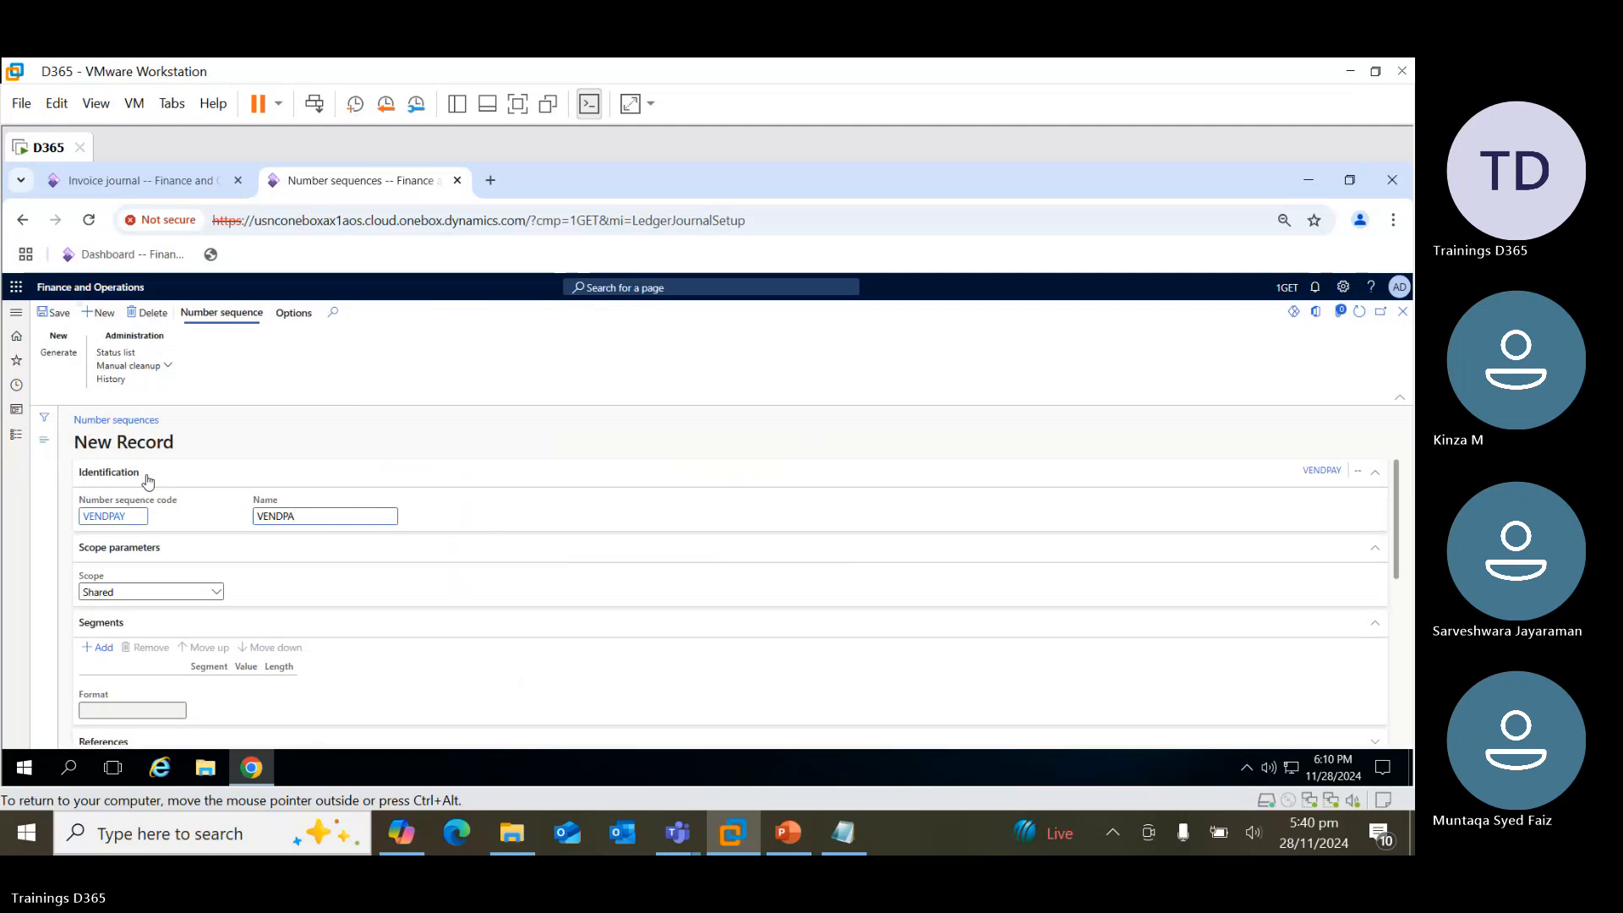
{"action": "type", "text": "PA"}
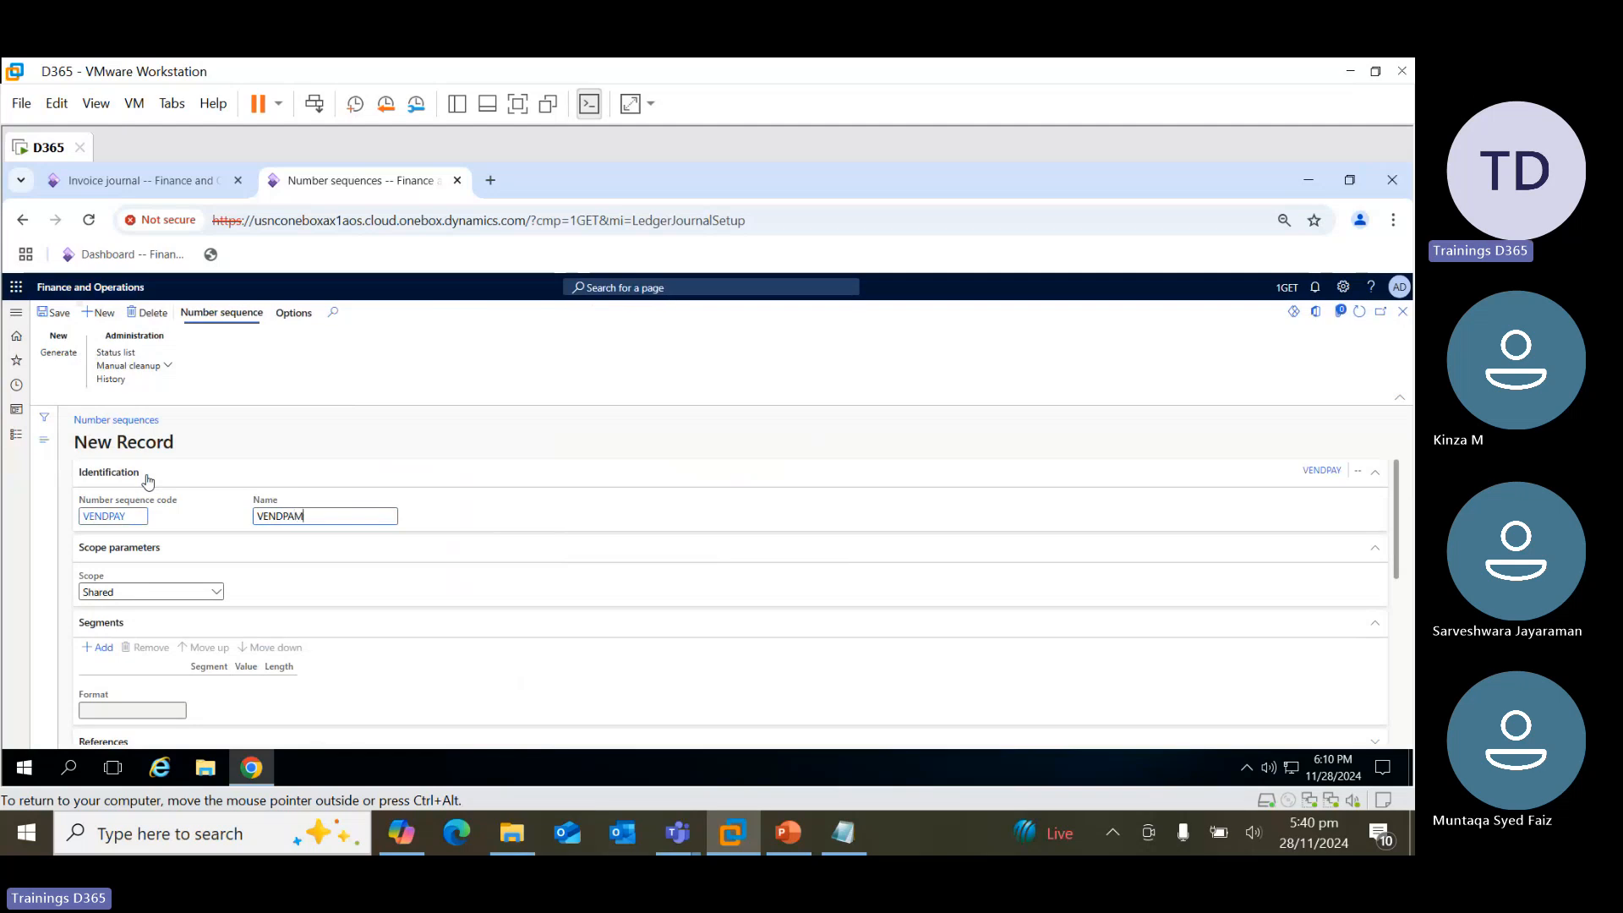
Set the number sequence's scope to Company and choose company 1GET
{"action": "left_click", "coordinate": [217, 593]}
{"action": "left_click", "coordinate": [186, 626]}
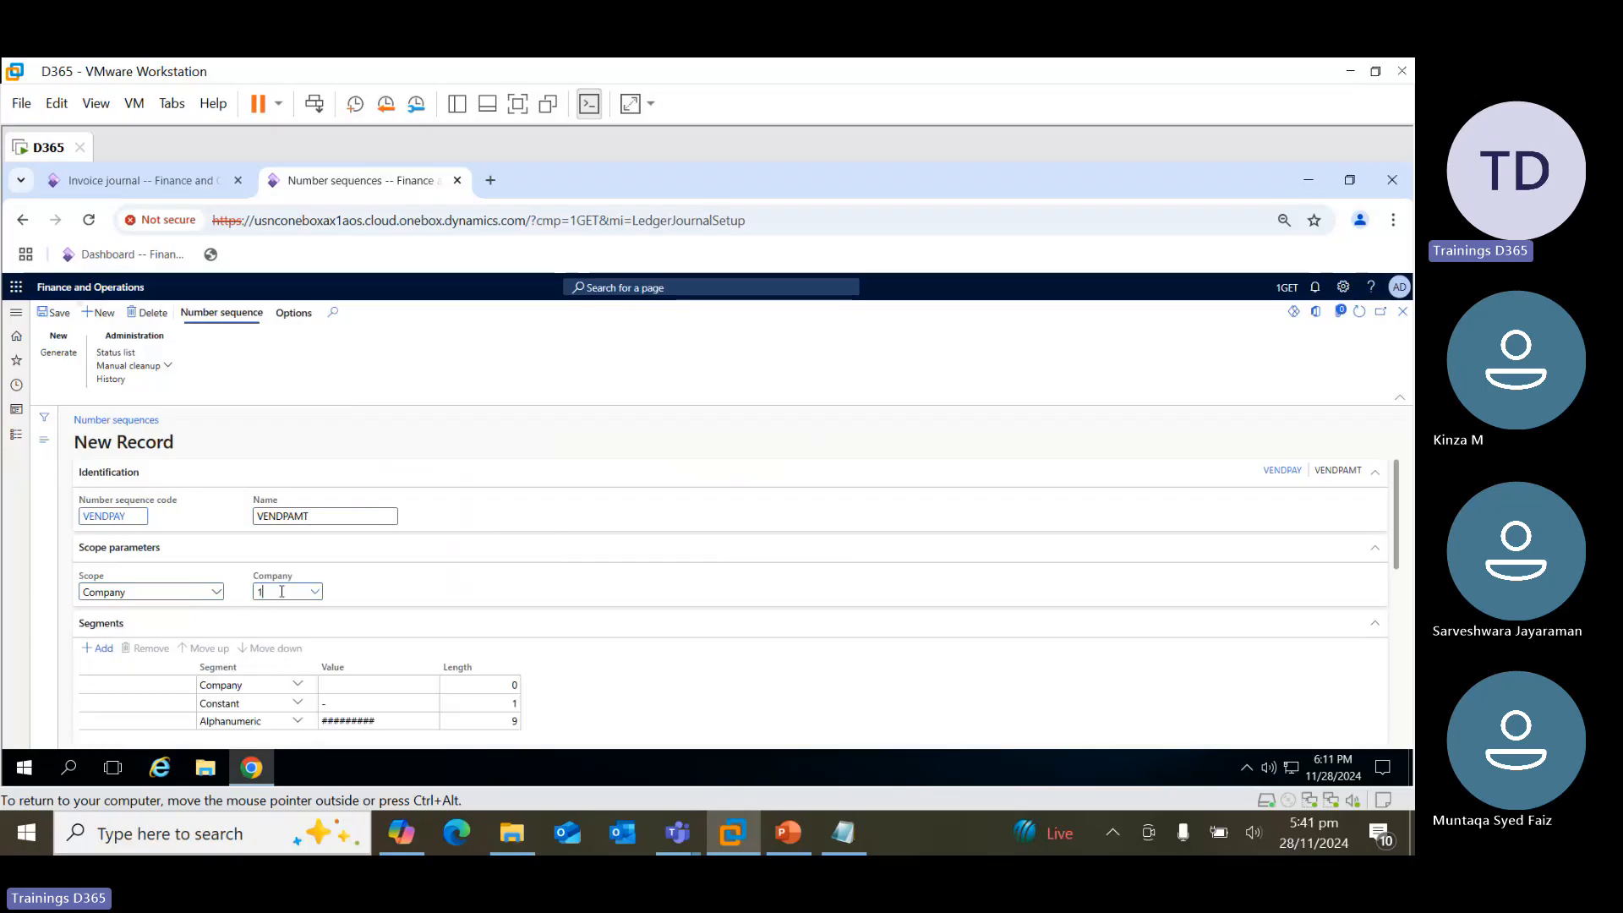
{"action": "left_click", "coordinate": [281, 592]}
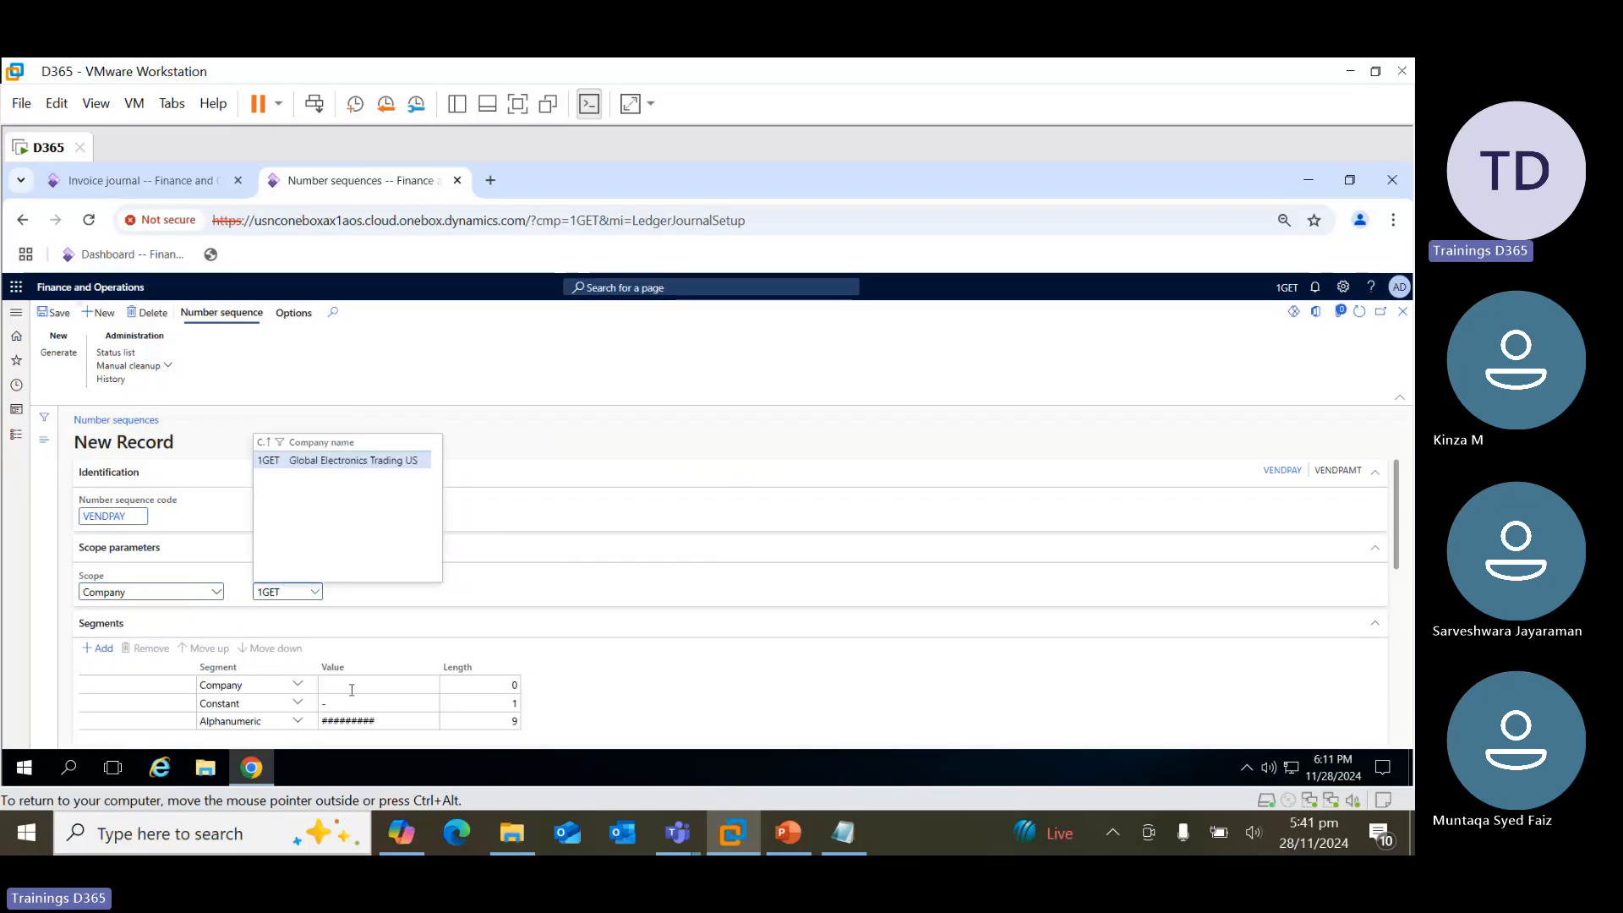
{"action": "left_click", "coordinate": [297, 461]}
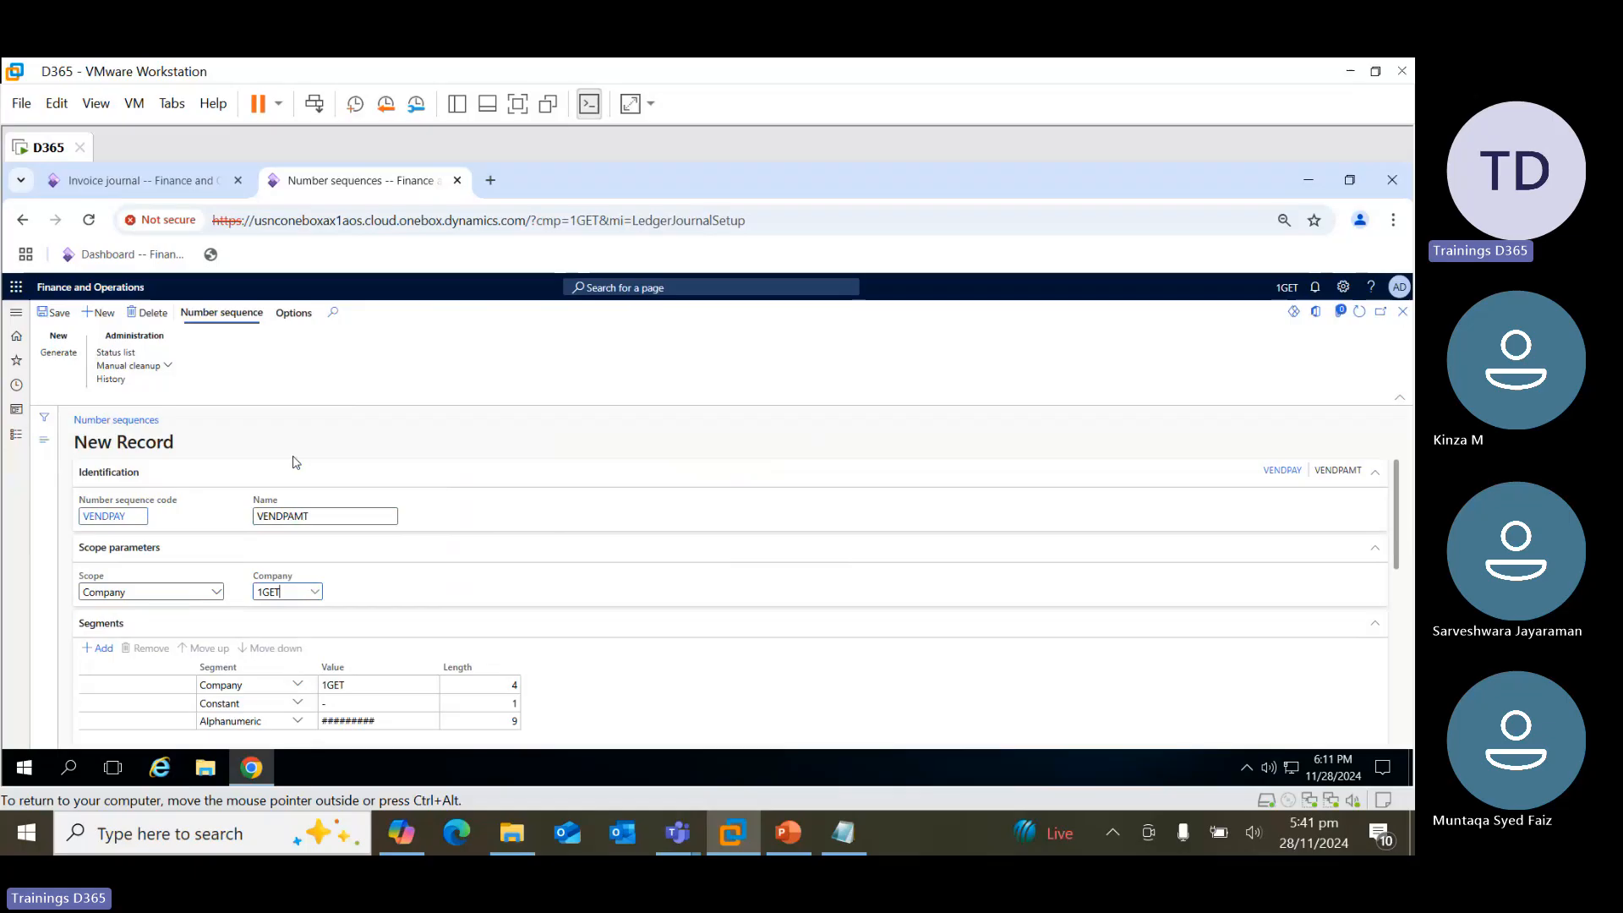
Remove the Company segment from the number sequence and set the Constant segment's value to VVP
{"action": "left_click", "coordinate": [367, 683]}
{"action": "left_click", "coordinate": [145, 647]}
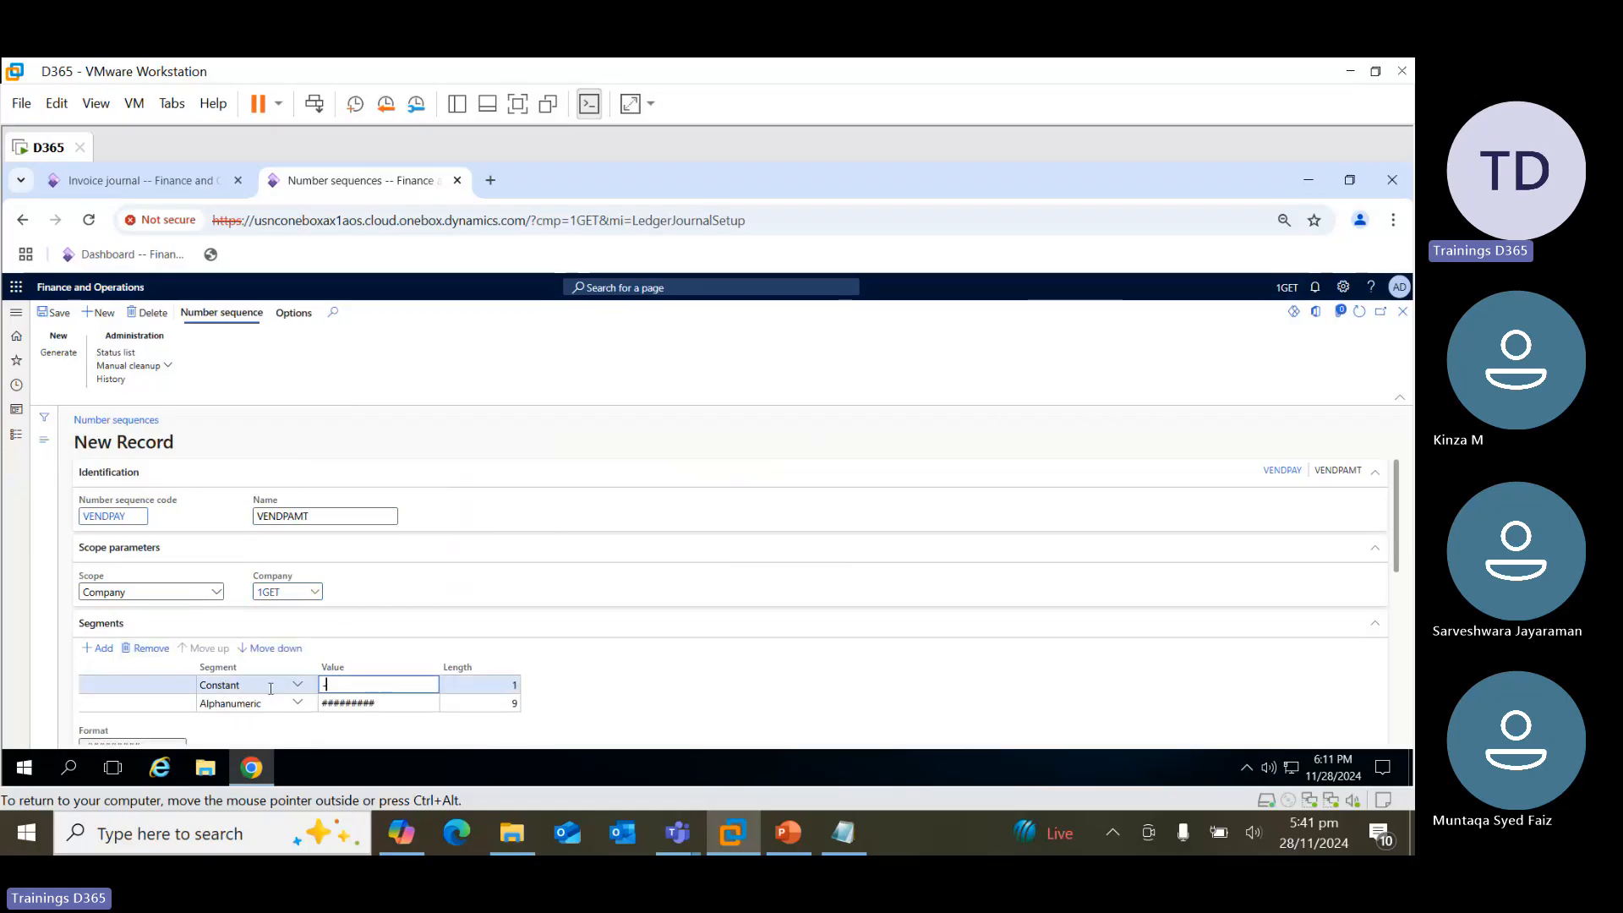
{"action": "key", "text": "BackSpace"}
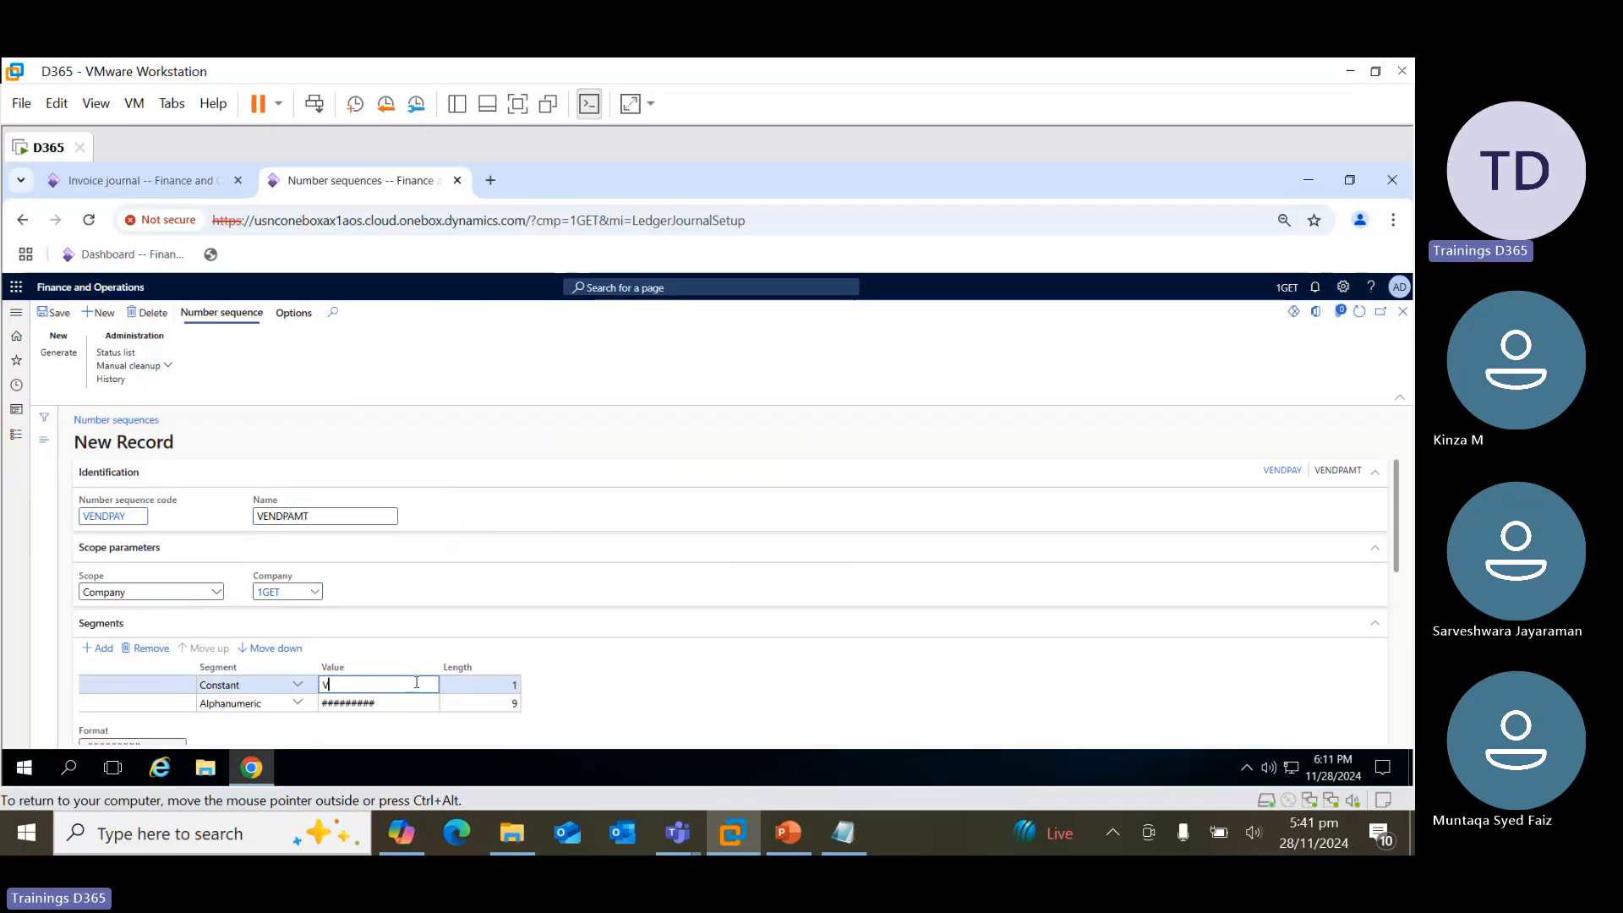
{"action": "type", "text": "VVP"}
Shorten the Alphanumeric segment of the number sequence to six placeholders, ######
{"action": "left_click", "coordinate": [409, 701]}
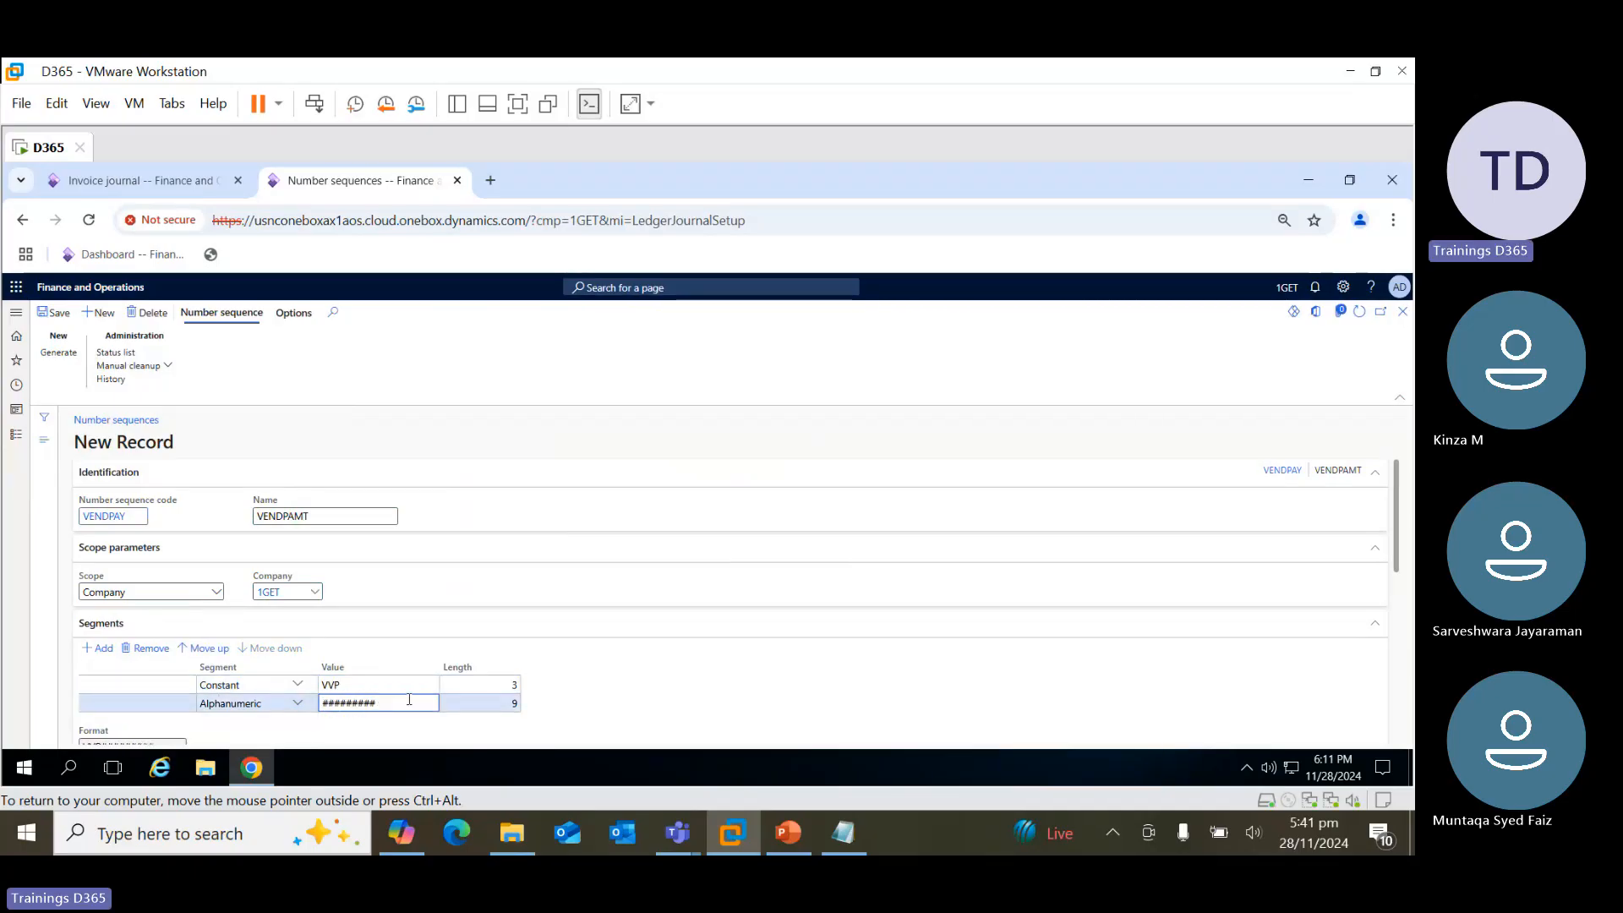
{"action": "key", "text": "BackSpace"}
{"action": "key", "text": "BackSpace"}
{"action": "type", "text": "#"}
{"action": "left_click", "coordinate": [439, 730]}
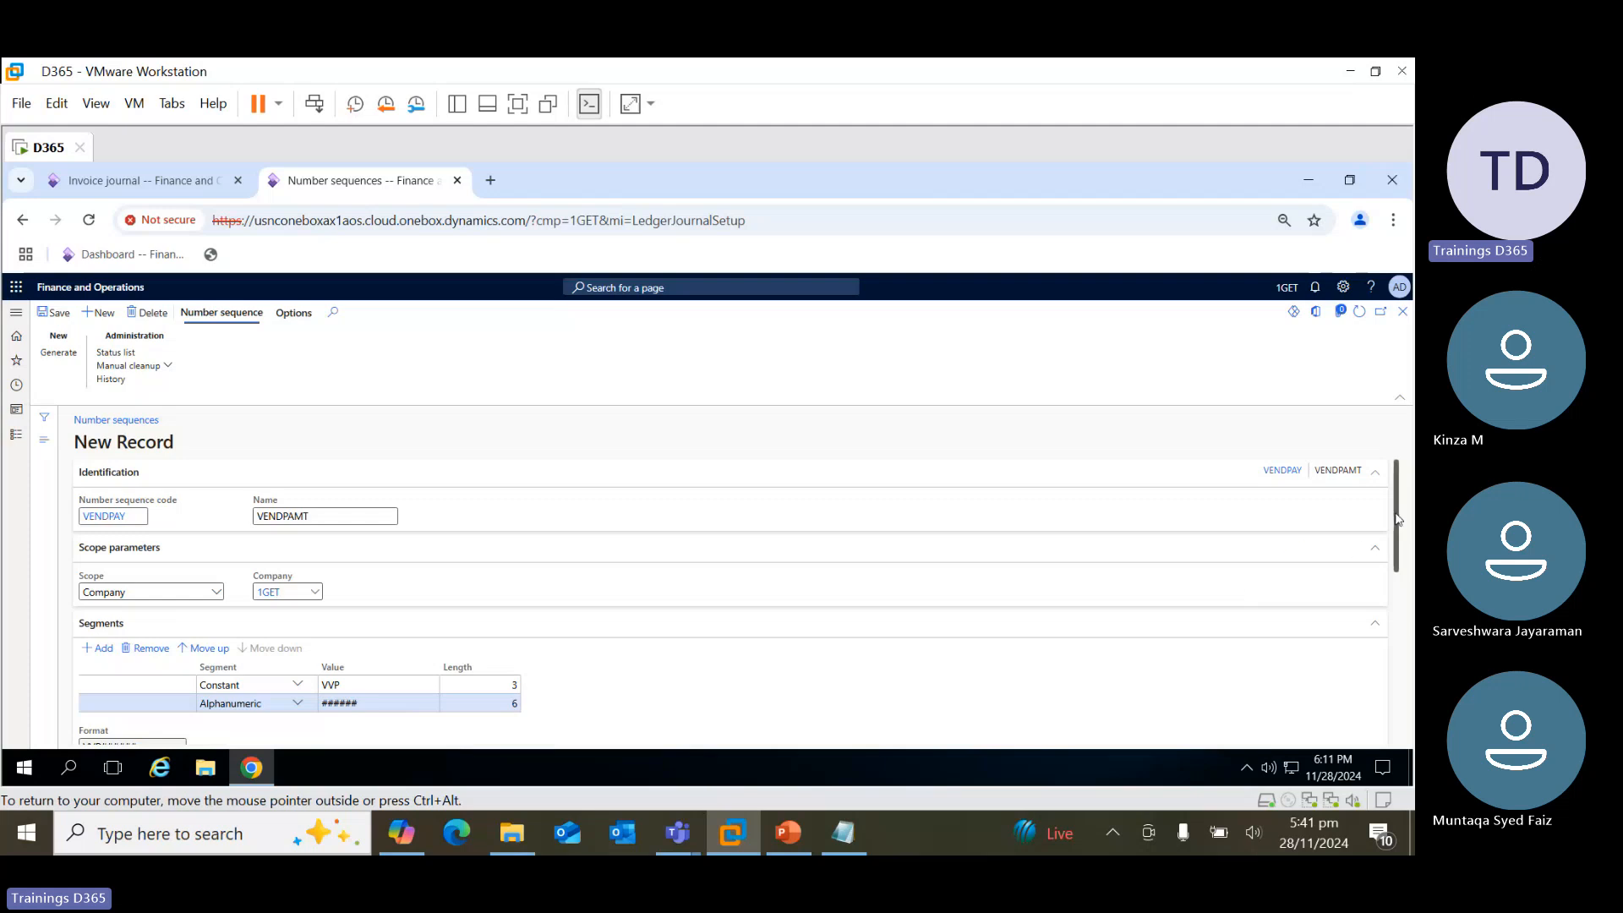
Set the largest number of the sequence to 999999, save it and return to the journal names setup
{"action": "scroll", "coordinate": [1396, 510], "scroll_direction": "down", "scroll_amount": 5}
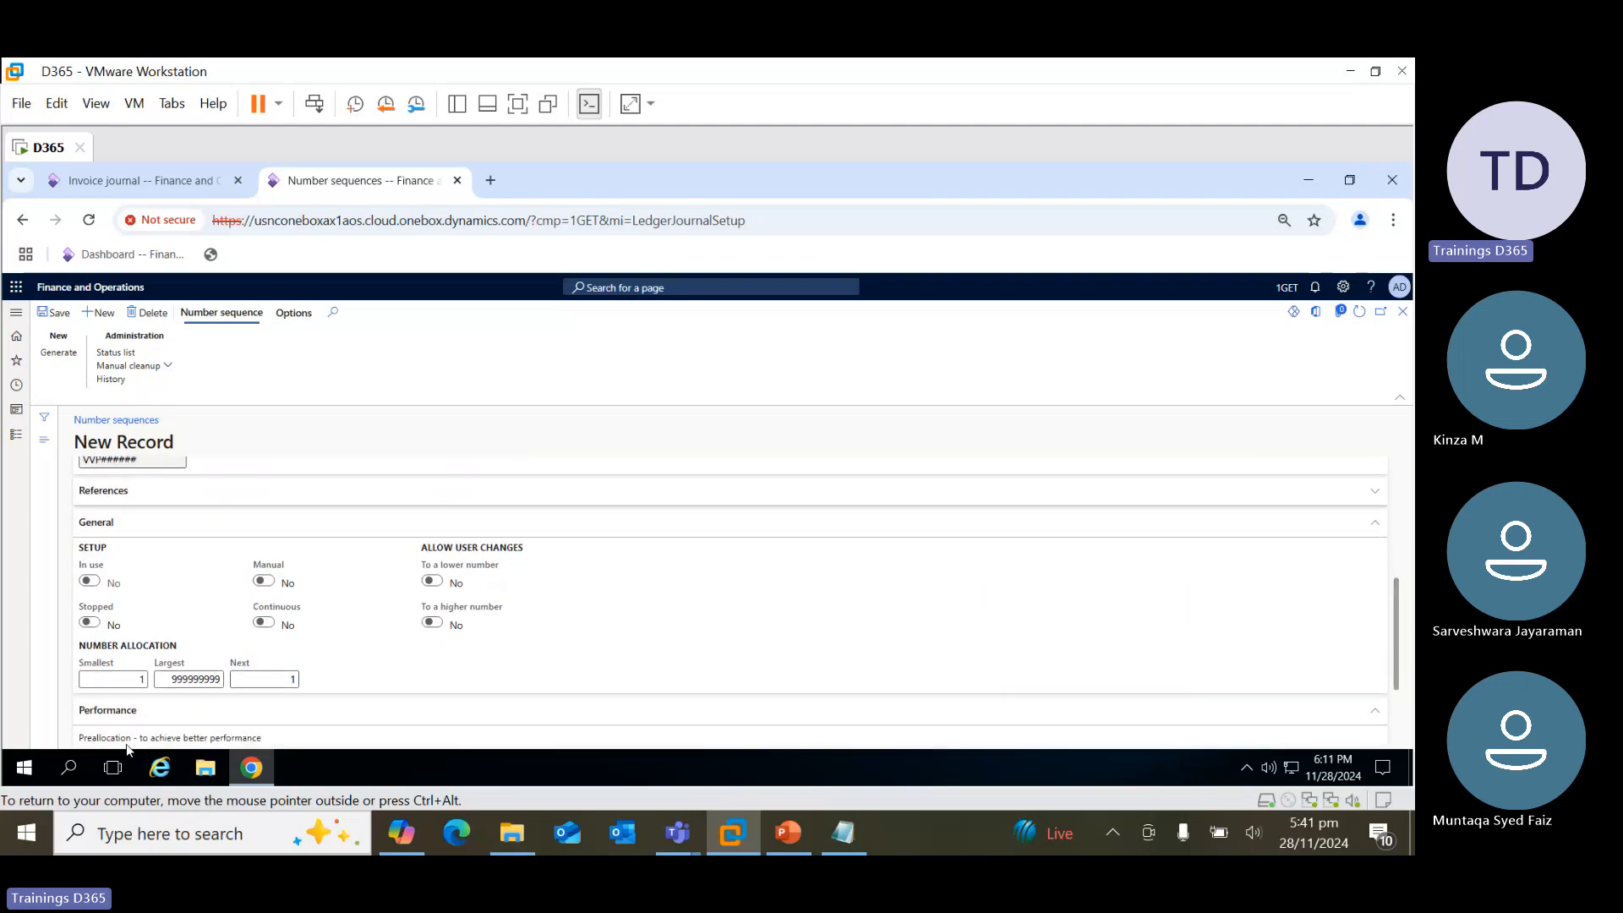
{"action": "left_click", "coordinate": [175, 681]}
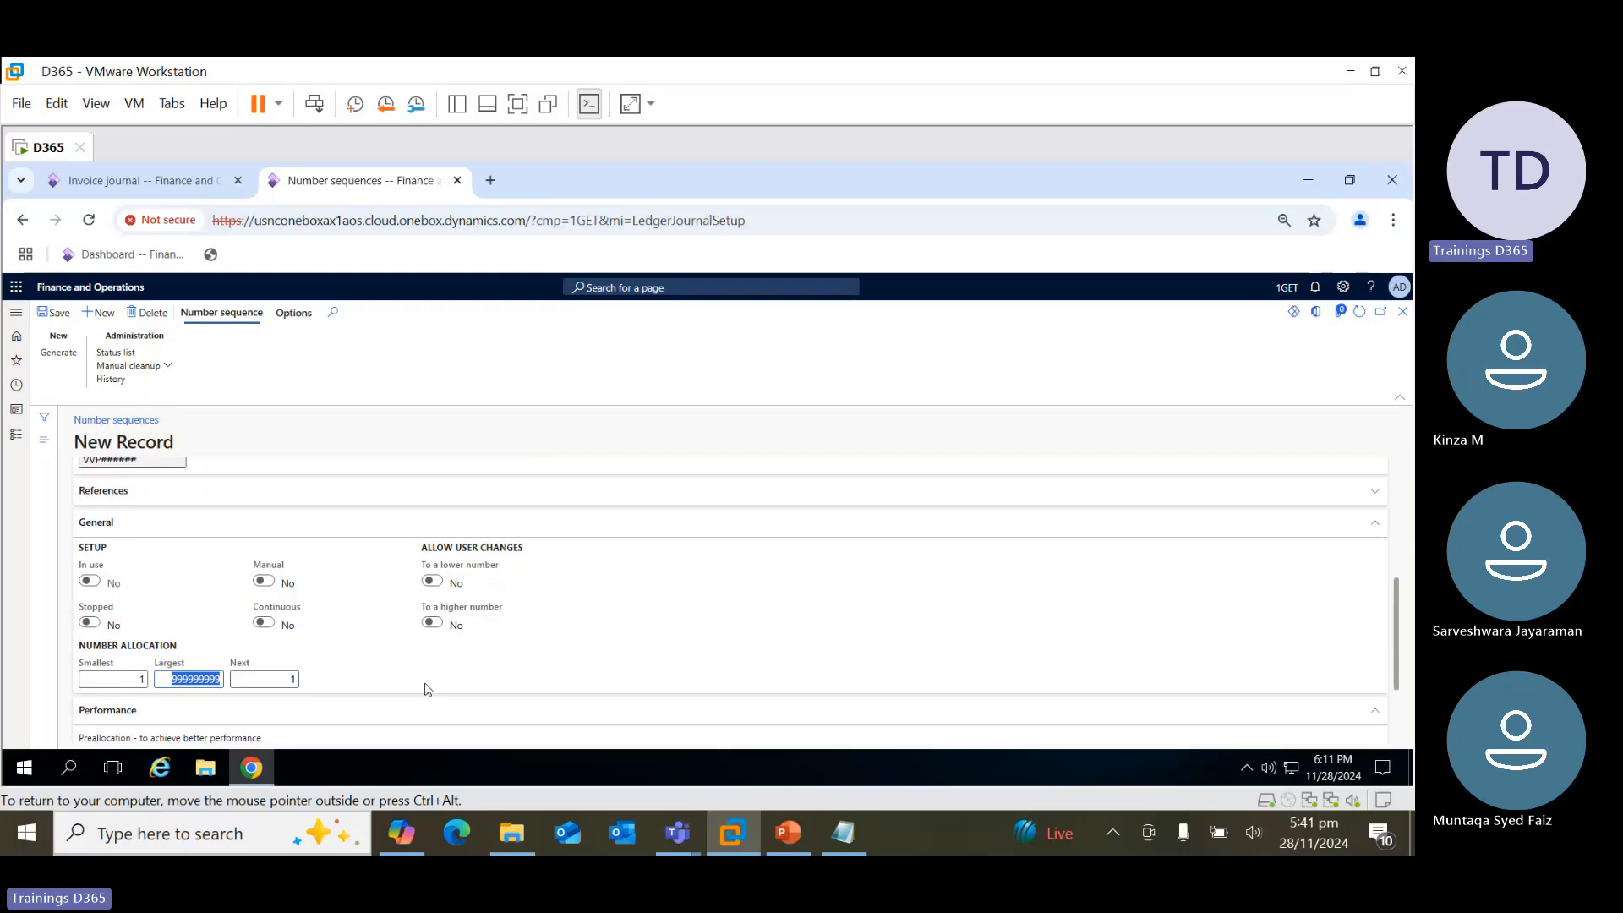
{"action": "type", "text": "99"}
{"action": "left_click", "coordinate": [56, 319]}
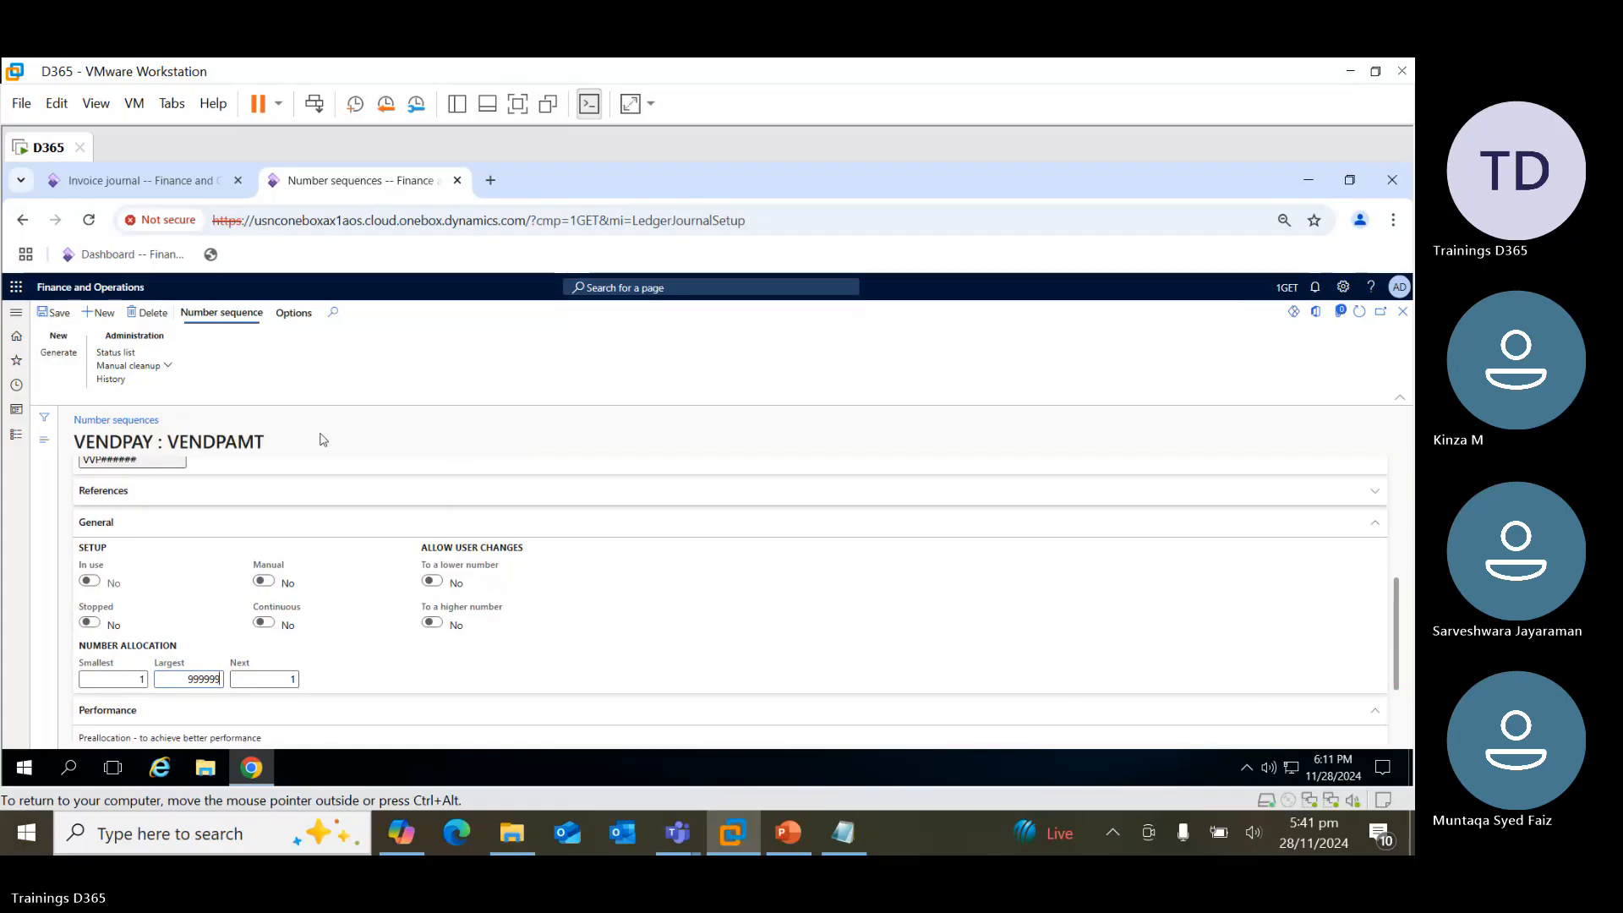
{"action": "left_click", "coordinate": [1403, 313]}
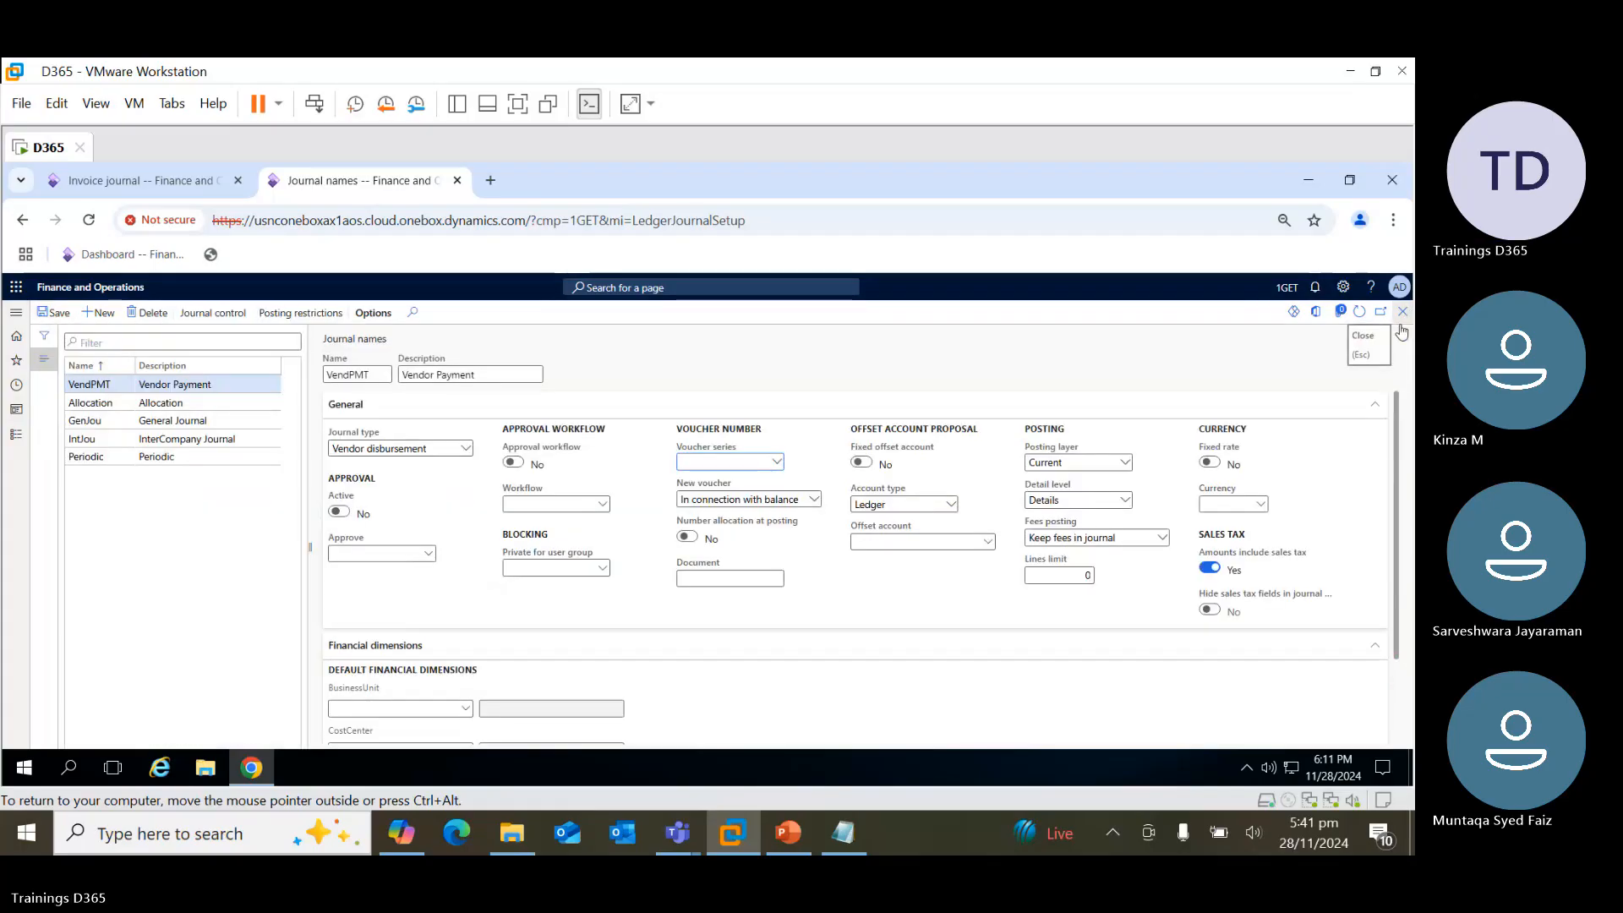
Assign the VENDPAY voucher series to the VendPMT journal name, save it and return to the vendor payment journal
{"action": "left_click", "coordinate": [776, 461]}
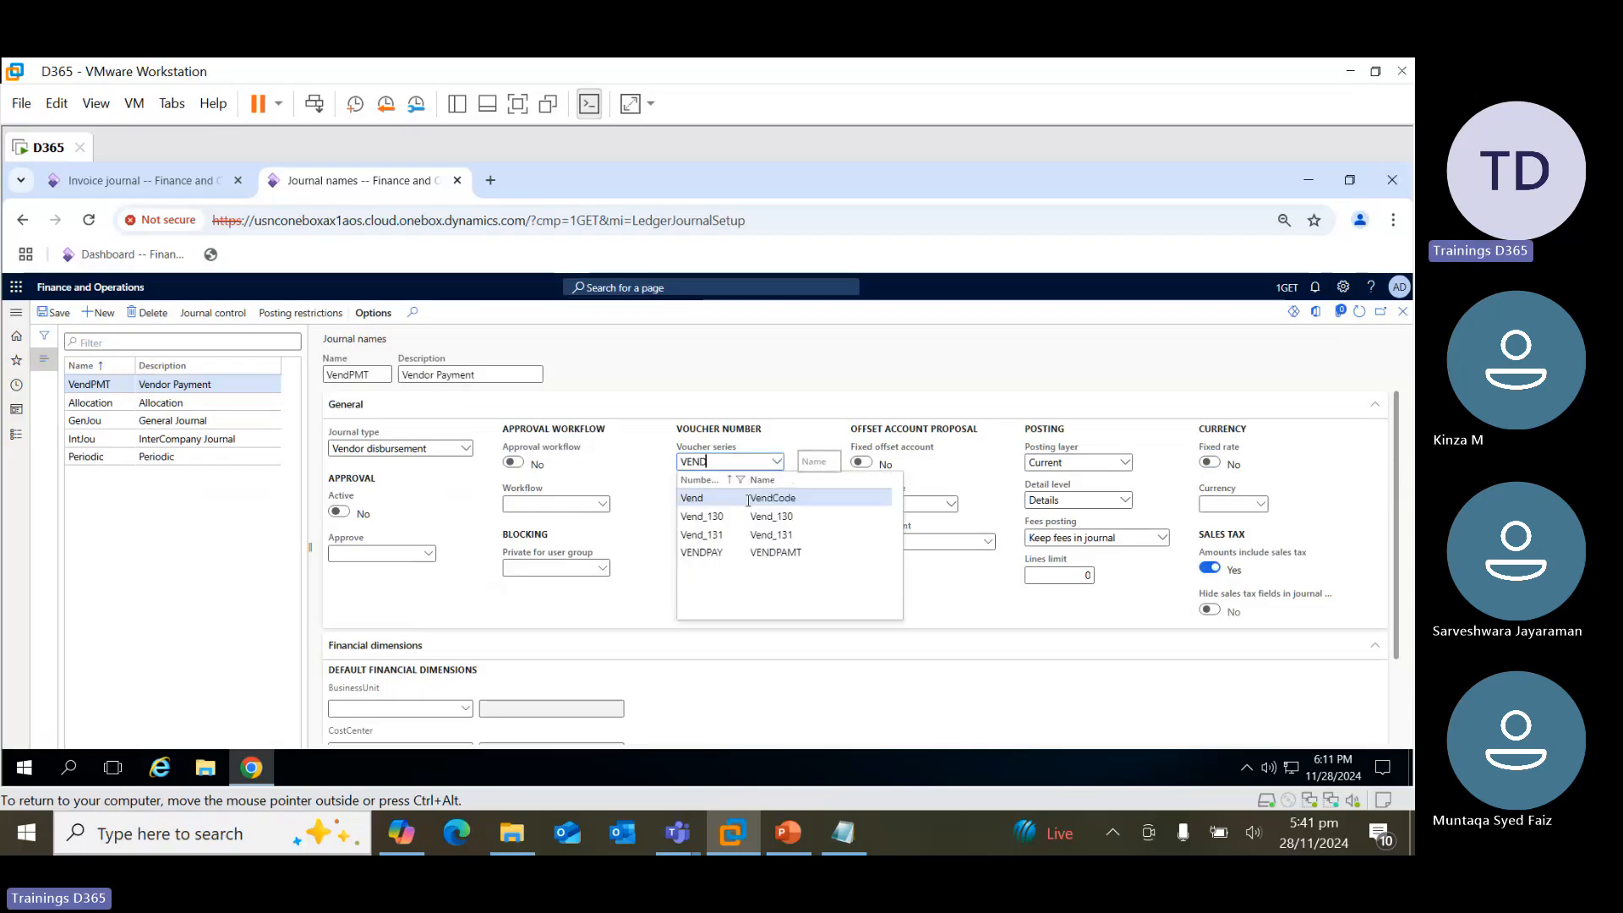
{"action": "left_click", "coordinate": [733, 553]}
{"action": "left_click", "coordinate": [49, 314]}
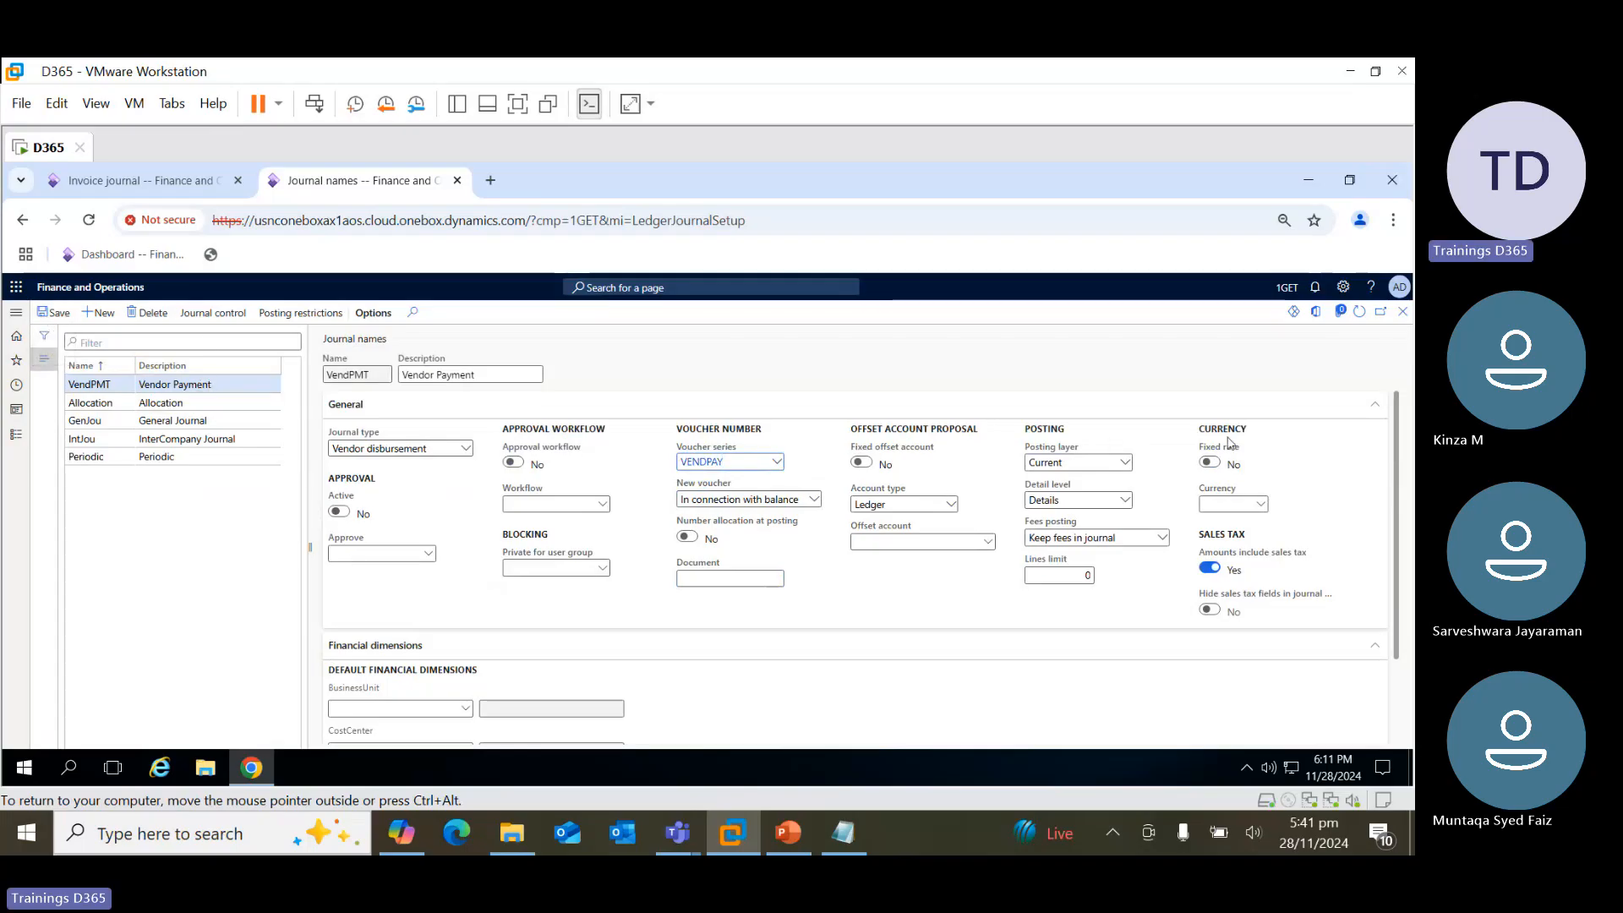
{"action": "left_click", "coordinate": [1405, 312]}
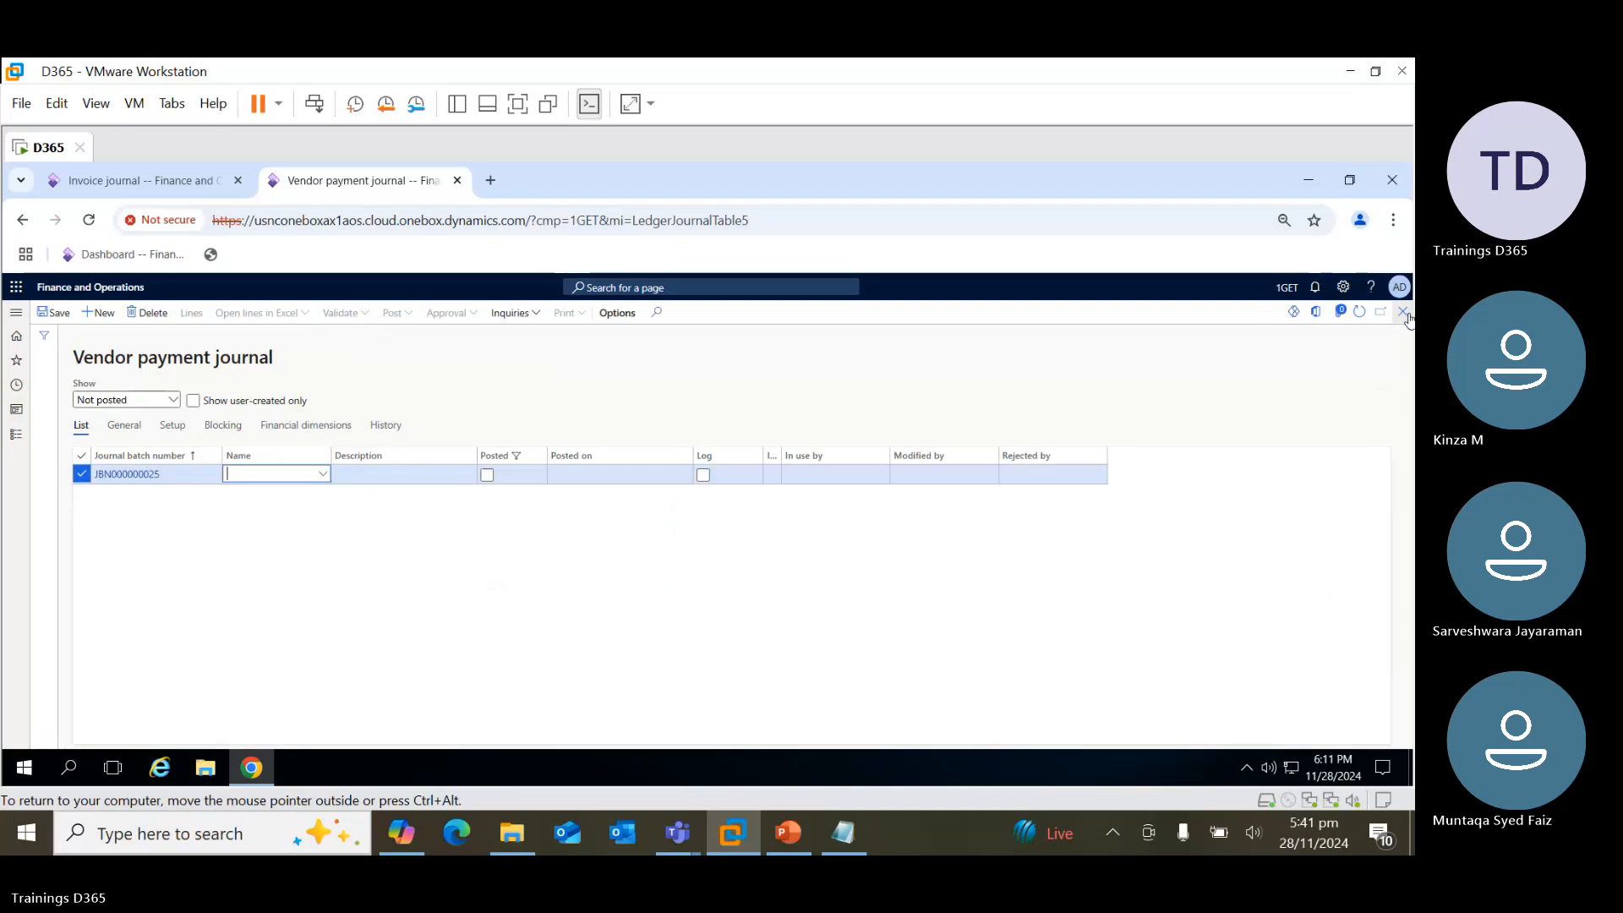
Set the new payment journal's name to VendPMT and open its lines
{"action": "left_click", "coordinate": [324, 478]}
{"action": "left_click", "coordinate": [290, 513]}
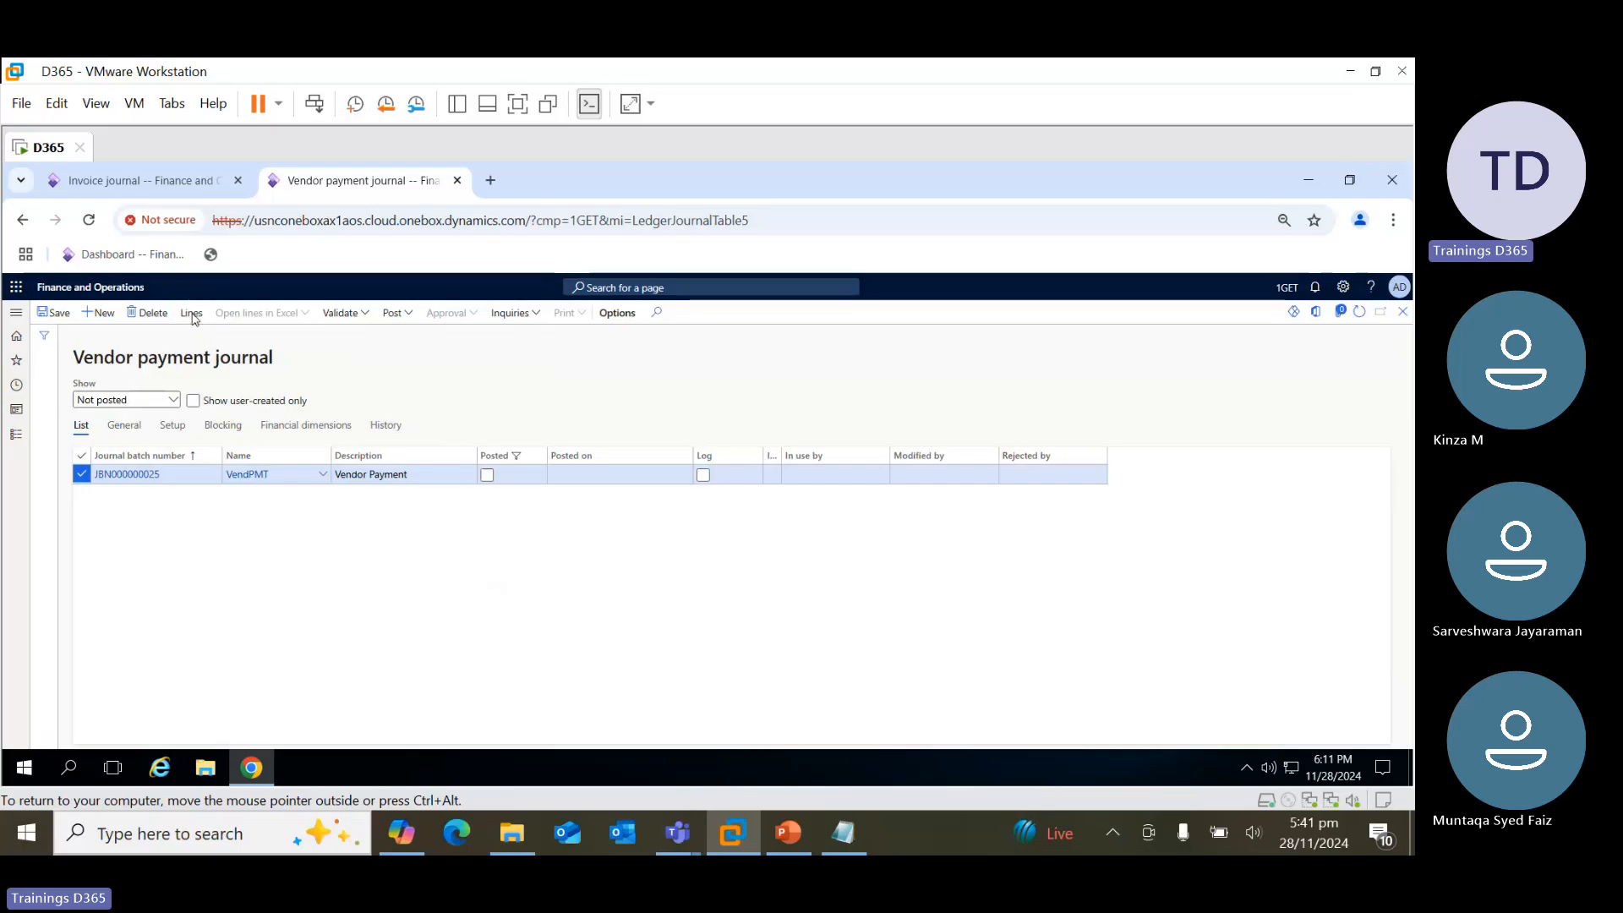
{"action": "left_click", "coordinate": [191, 314]}
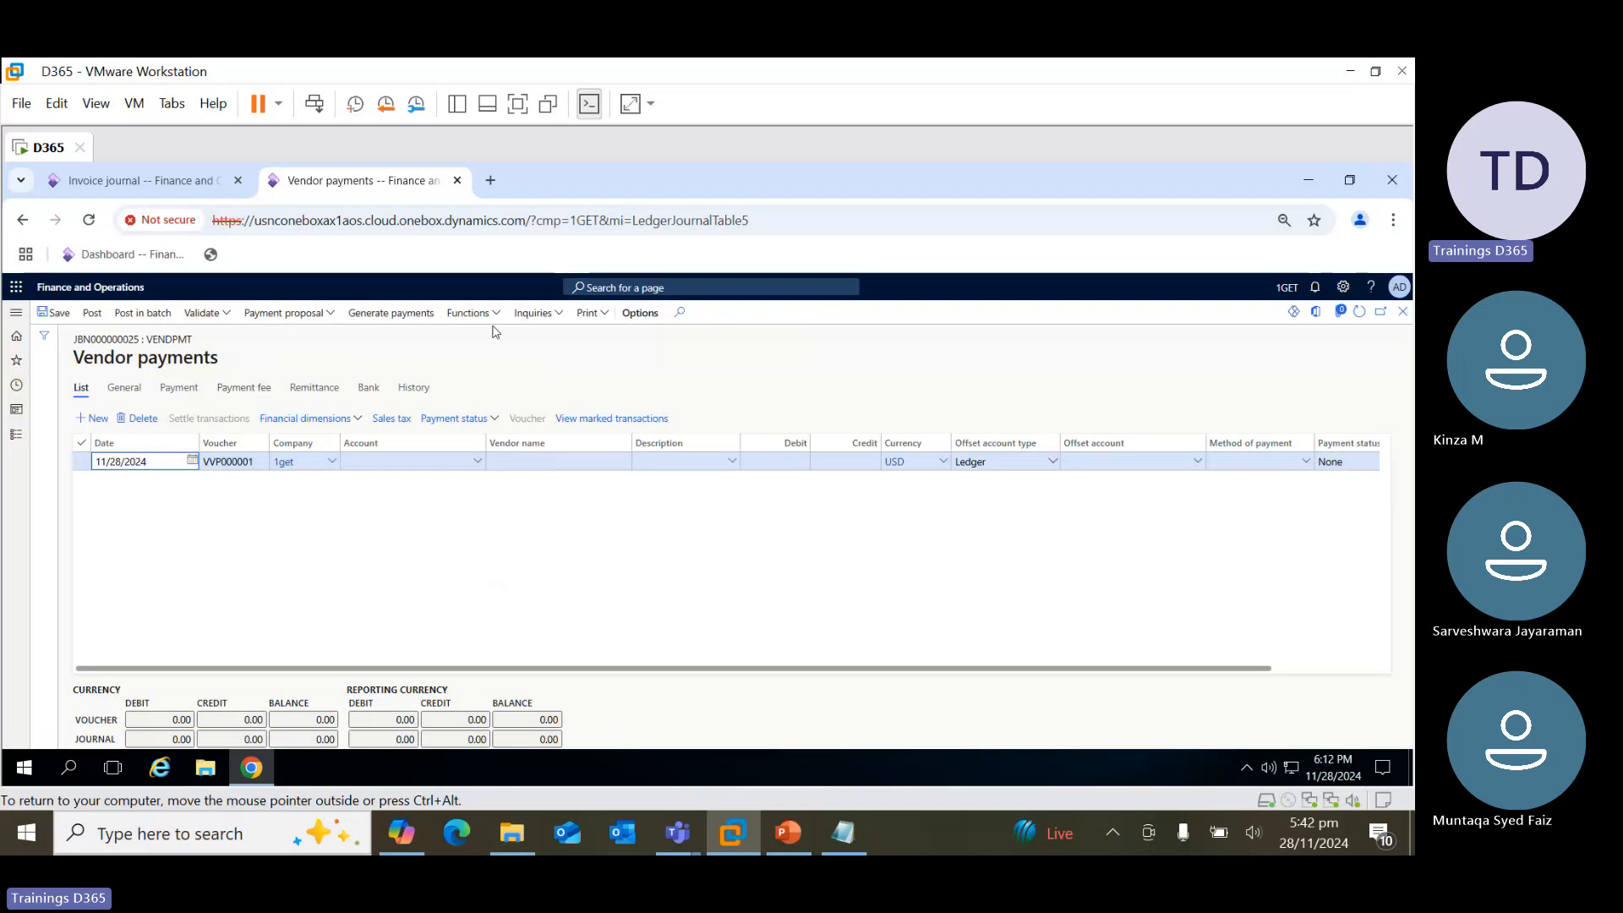
Select Alpha Metals Ltd. as the vendor account on the first payment line
{"action": "left_click", "coordinate": [478, 465]}
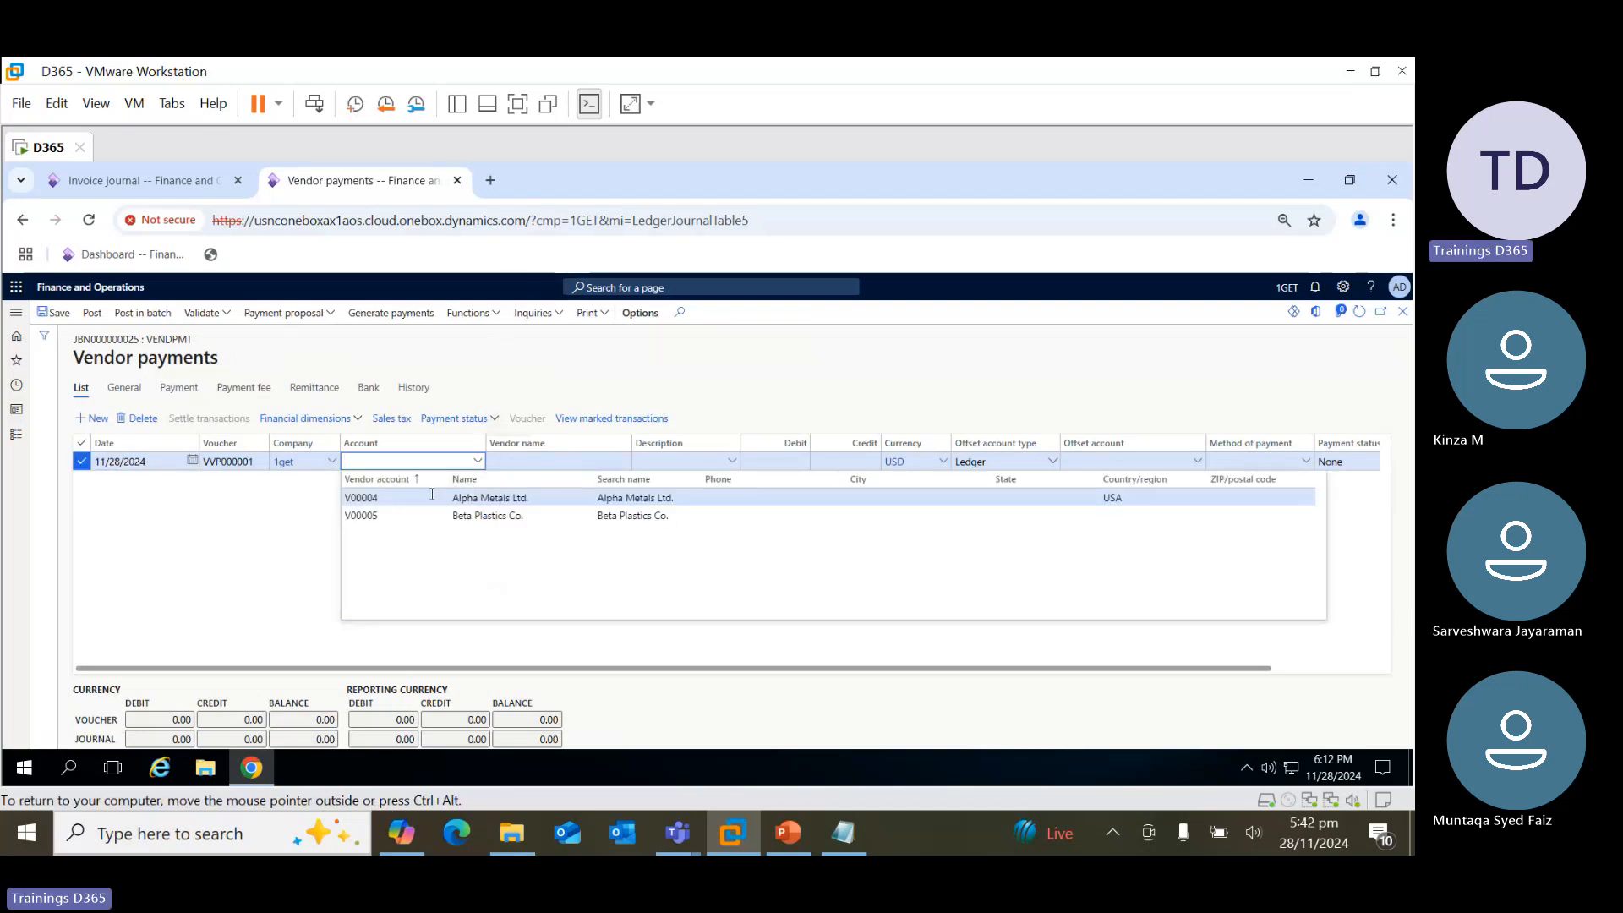
{"action": "left_click", "coordinate": [432, 498]}
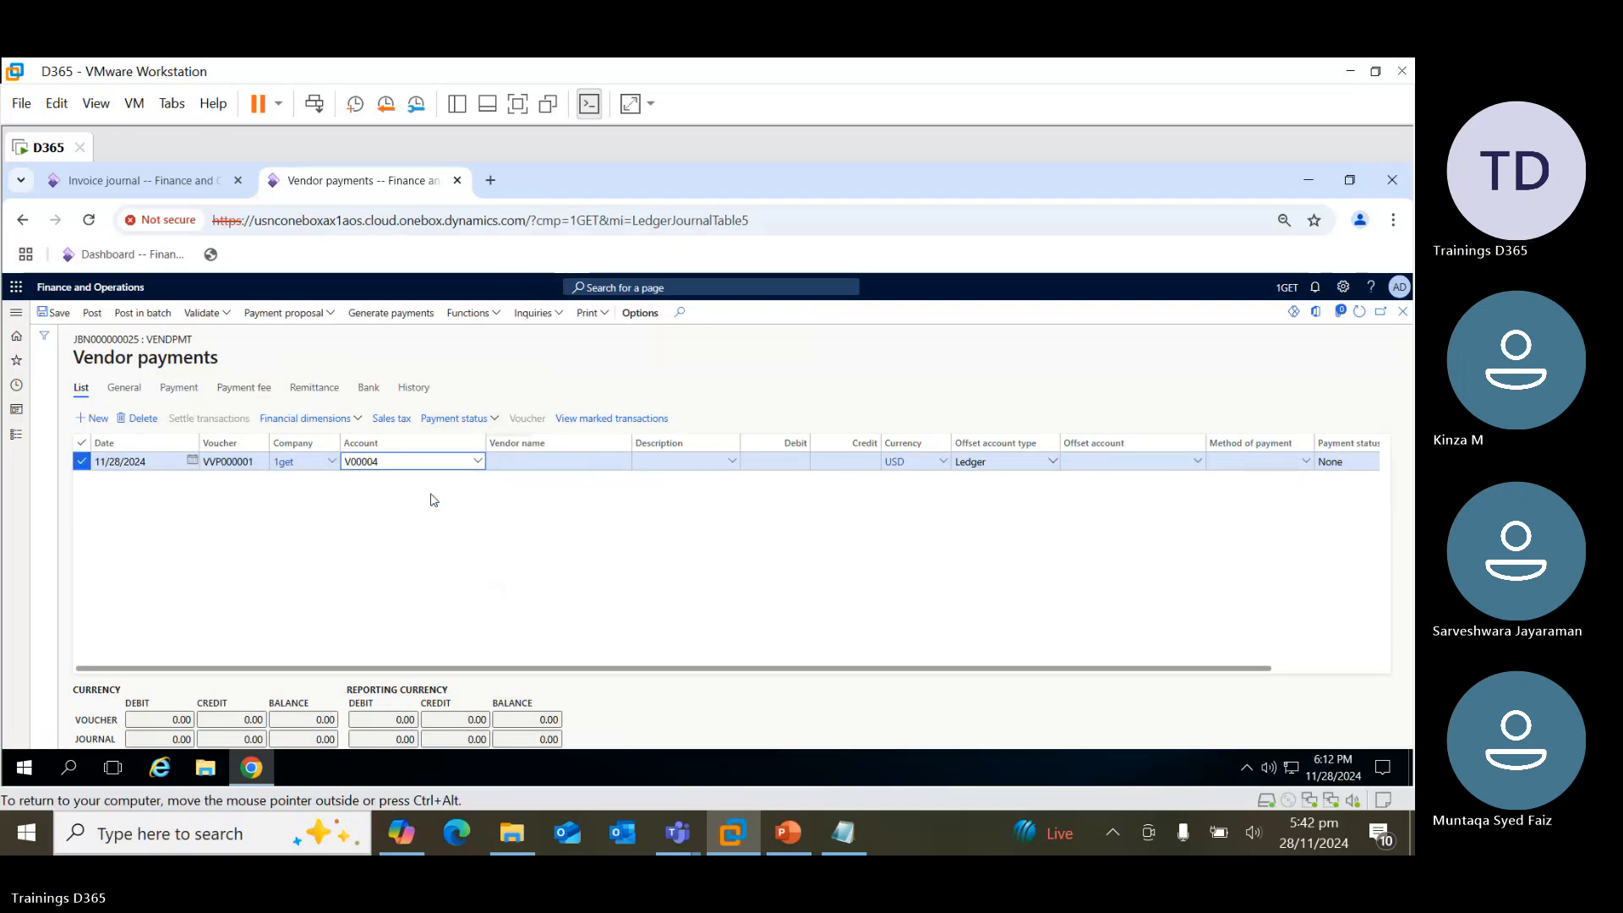
{"action": "left_click", "coordinate": [671, 462]}
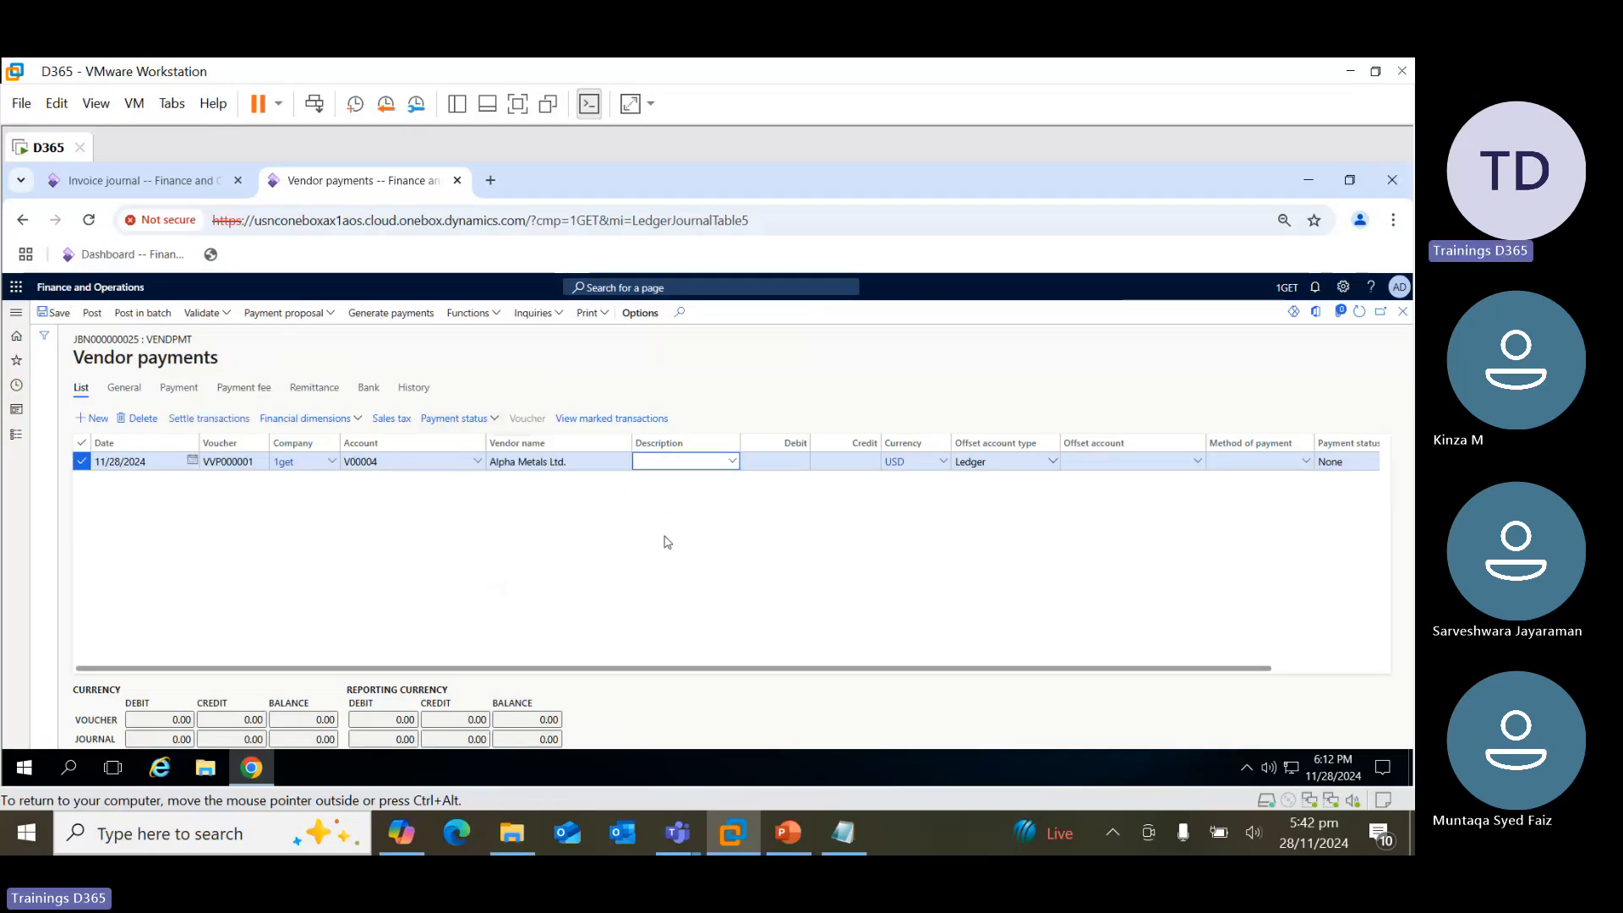
Check the vendor's invoice journal in the other tab, then mark invoice INVCOM45 for settlement on the payment line
{"action": "left_click", "coordinate": [119, 181]}
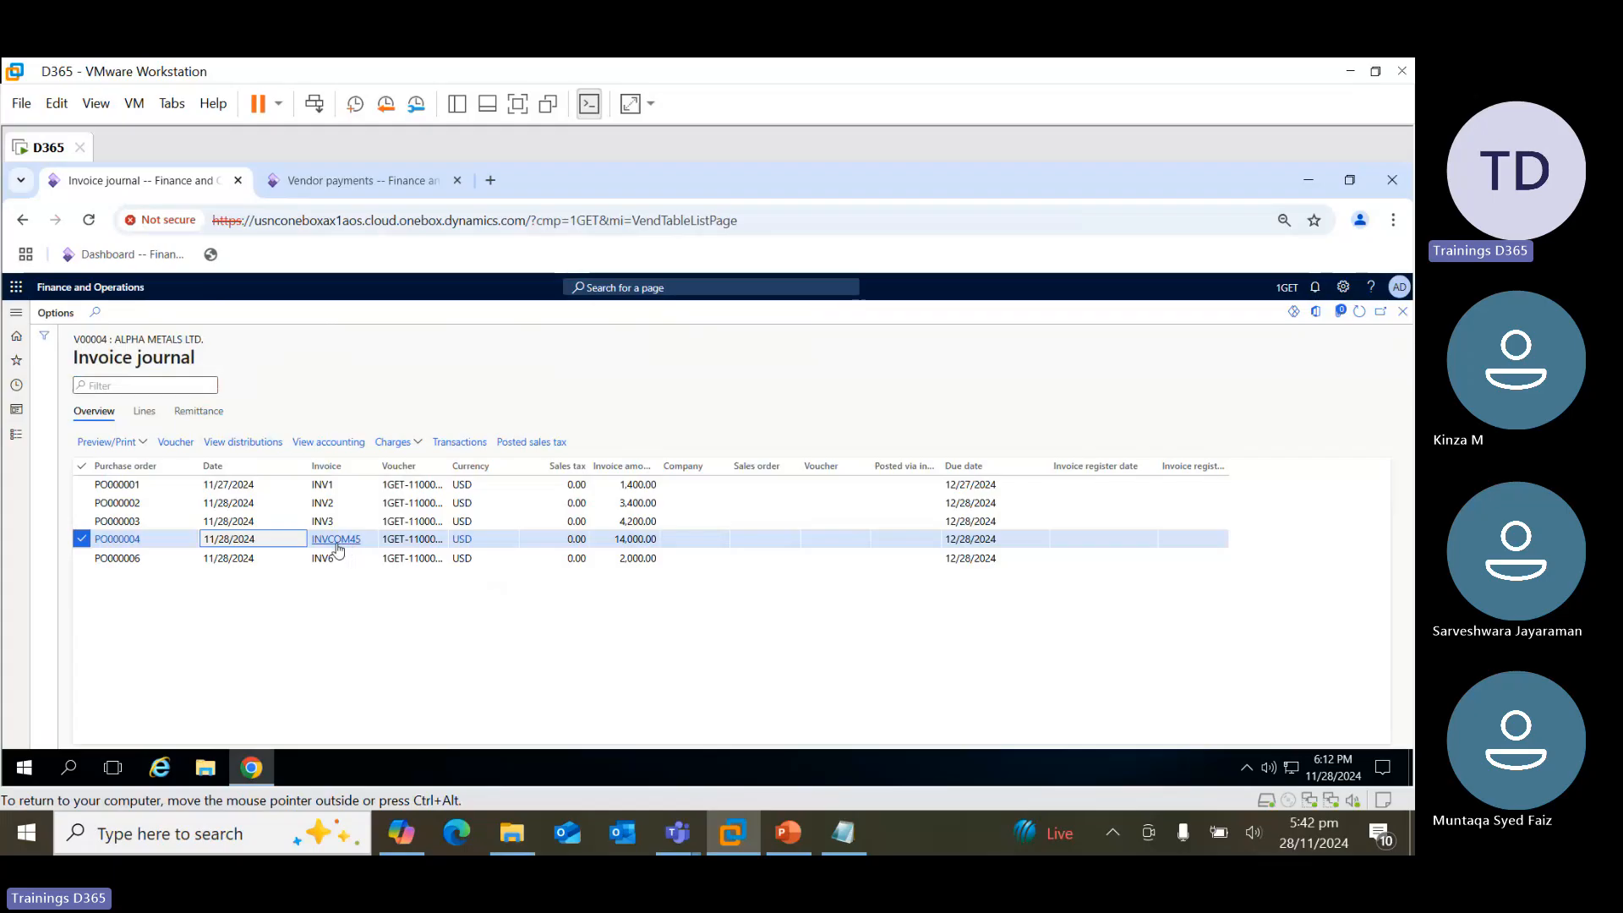
{"action": "left_click", "coordinate": [354, 181]}
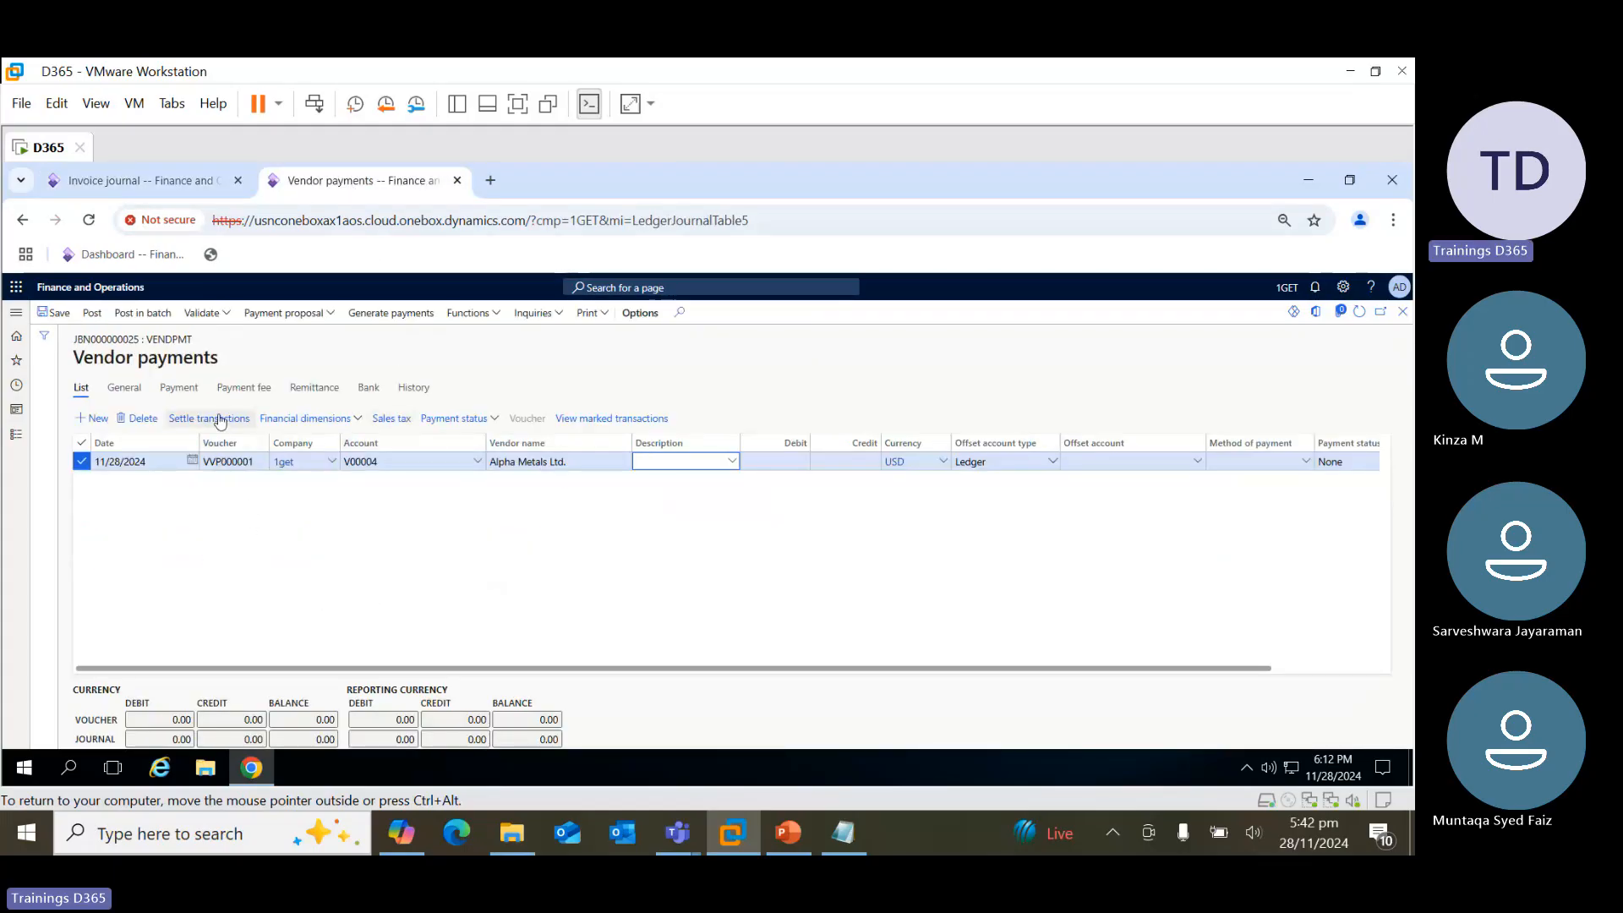
{"action": "left_click", "coordinate": [209, 419]}
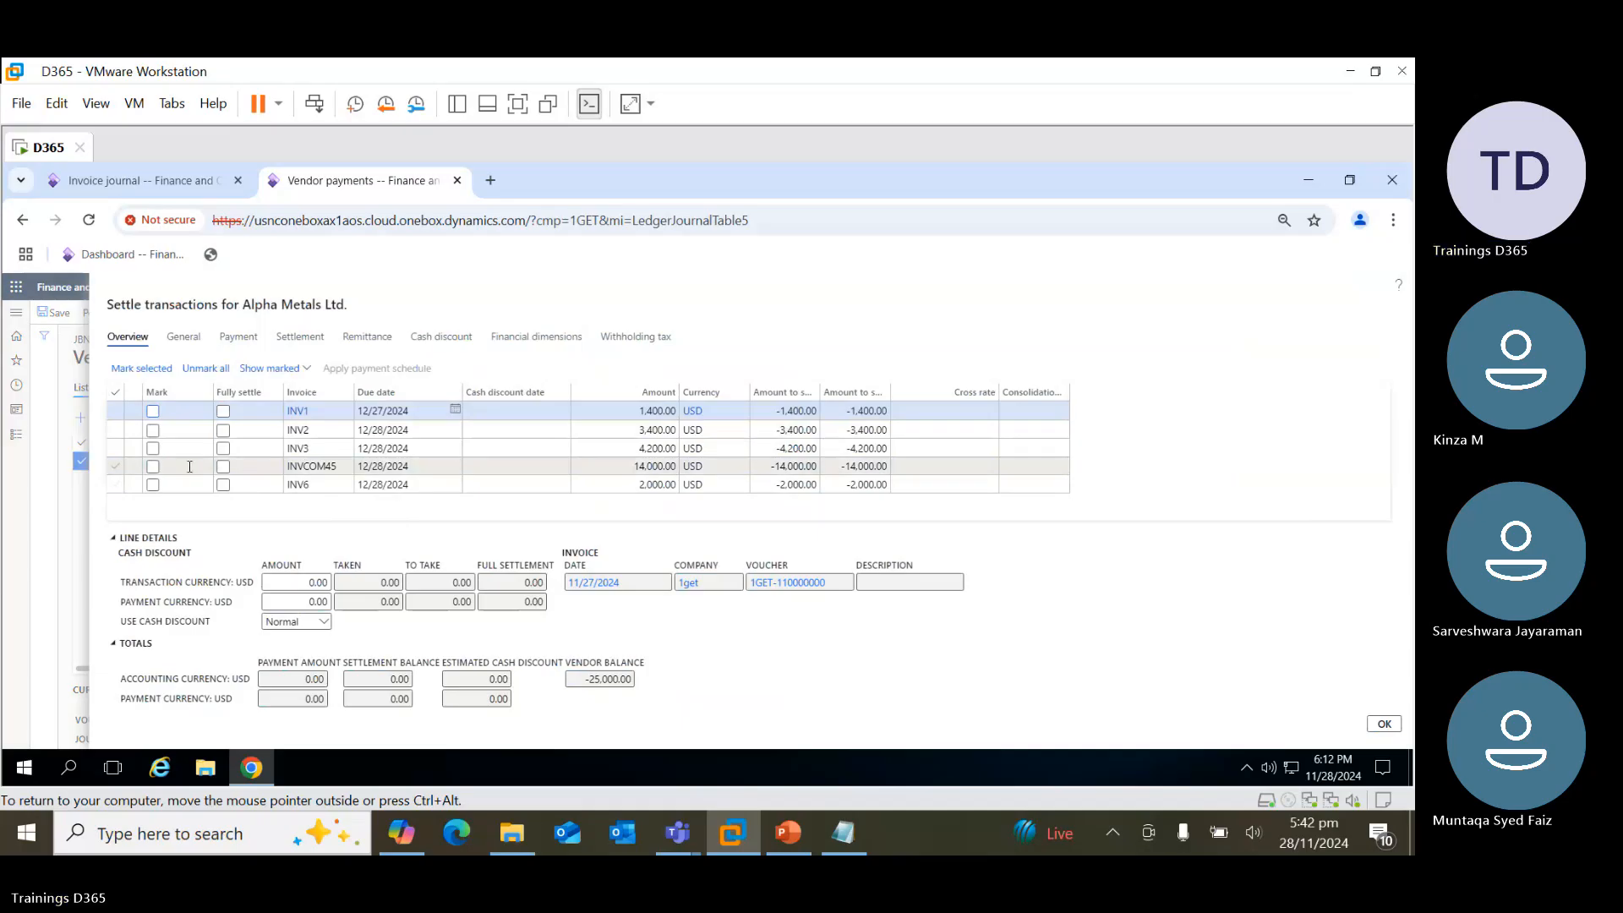
{"action": "left_click", "coordinate": [153, 466]}
{"action": "left_click", "coordinate": [152, 466]}
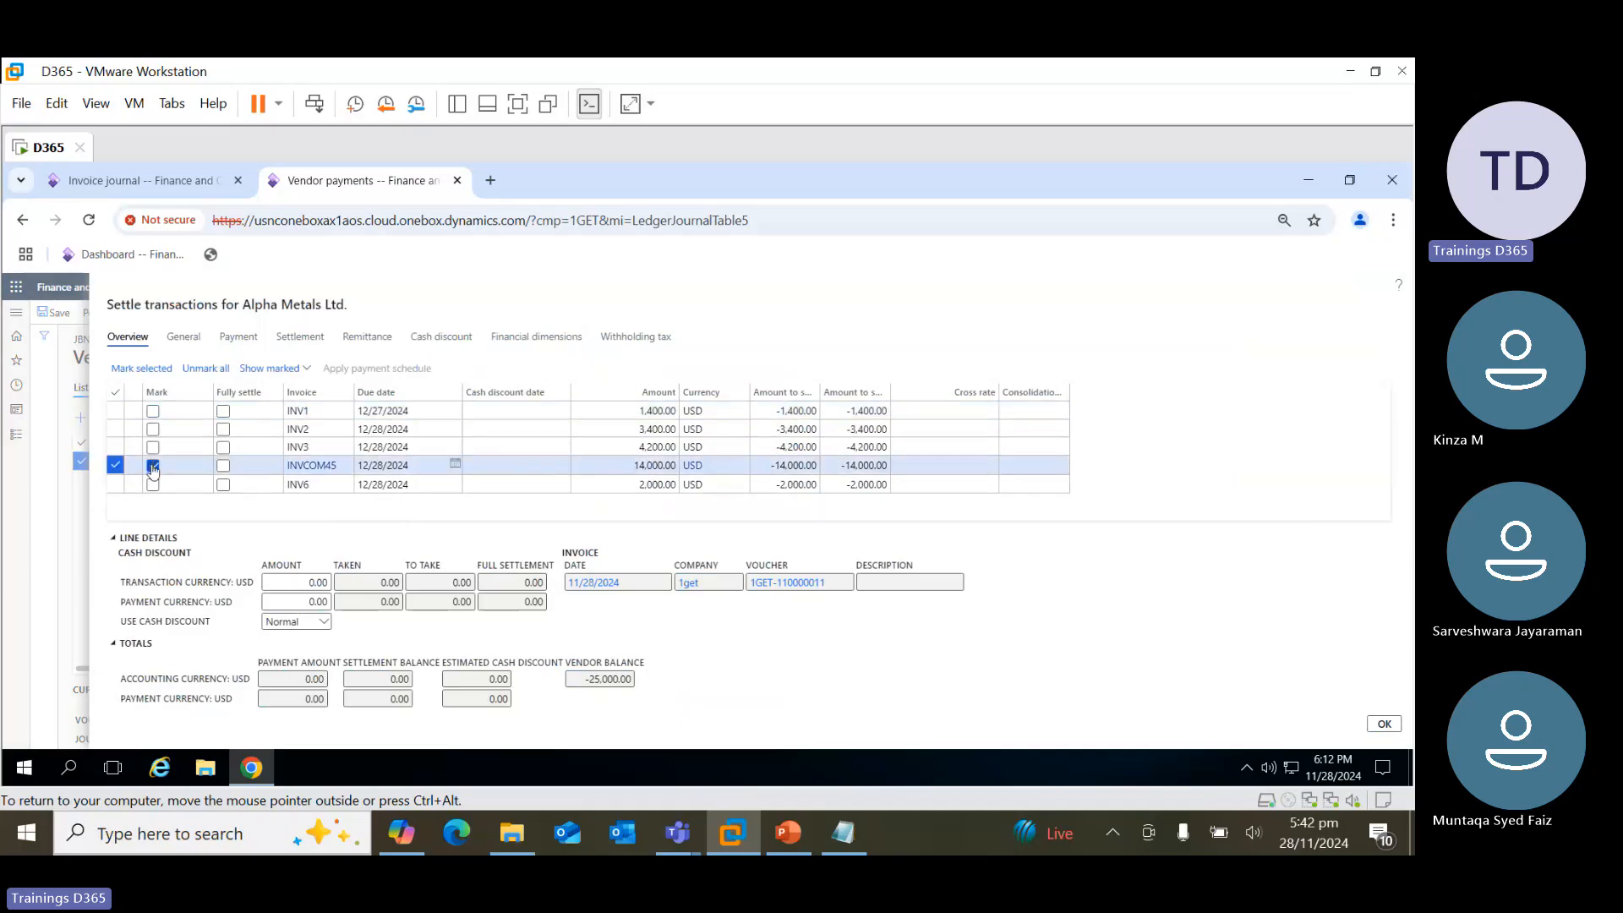
{"action": "left_click", "coordinate": [1385, 727]}
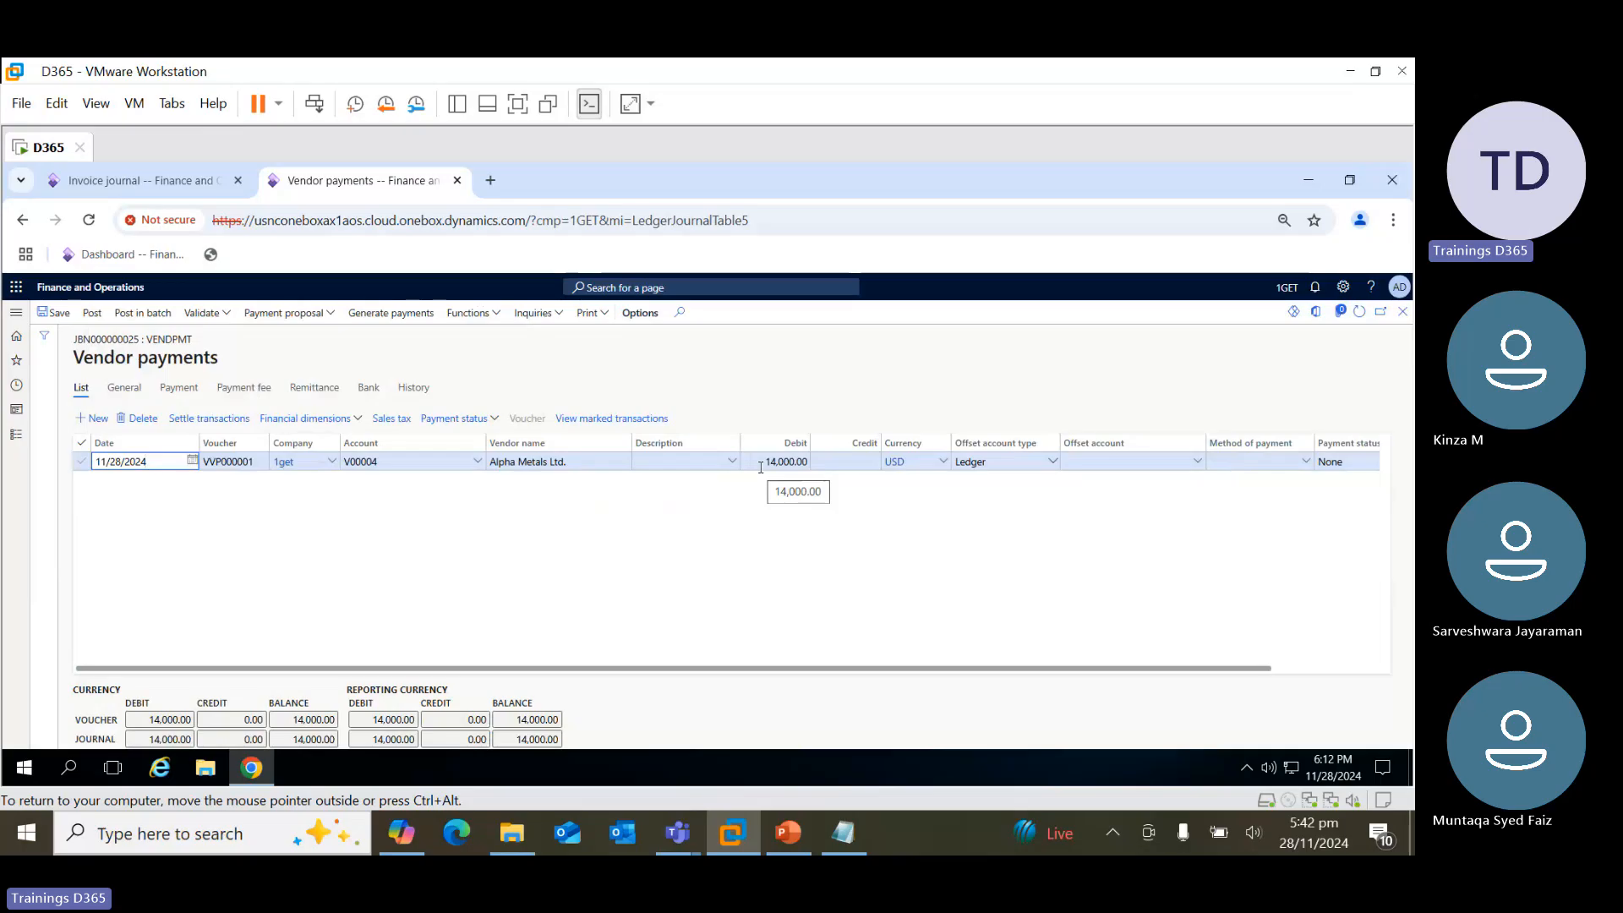
Keep Ledger as the payment line's offset account type and choose main account 1002 (Banks) as its offset account
{"action": "left_click", "coordinate": [136, 180]}
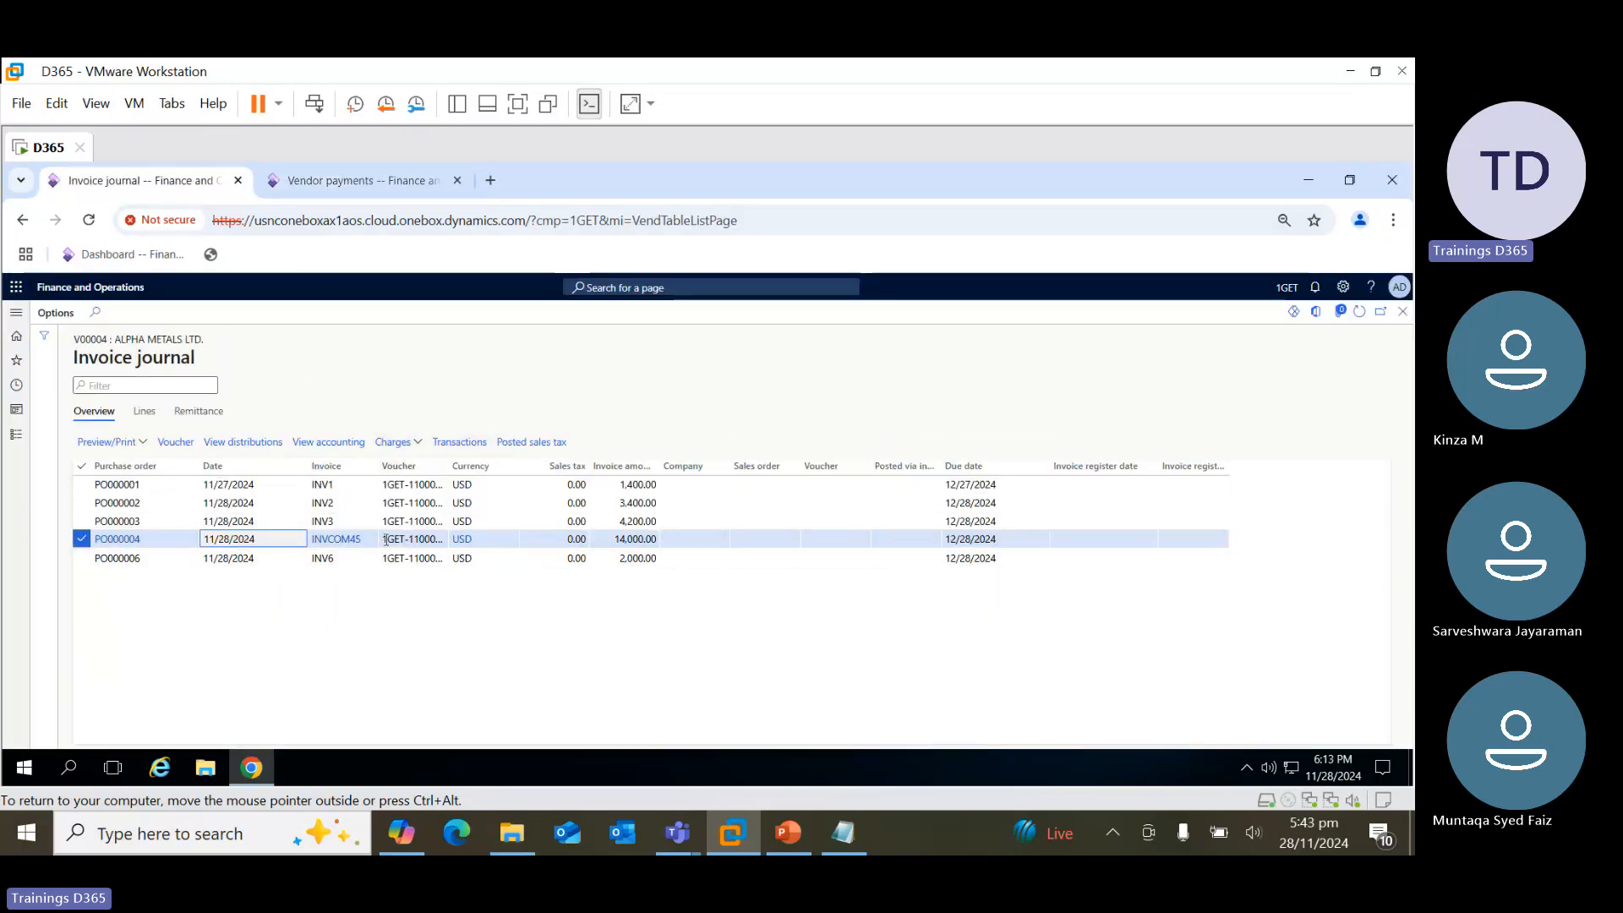
{"action": "left_click", "coordinate": [360, 180]}
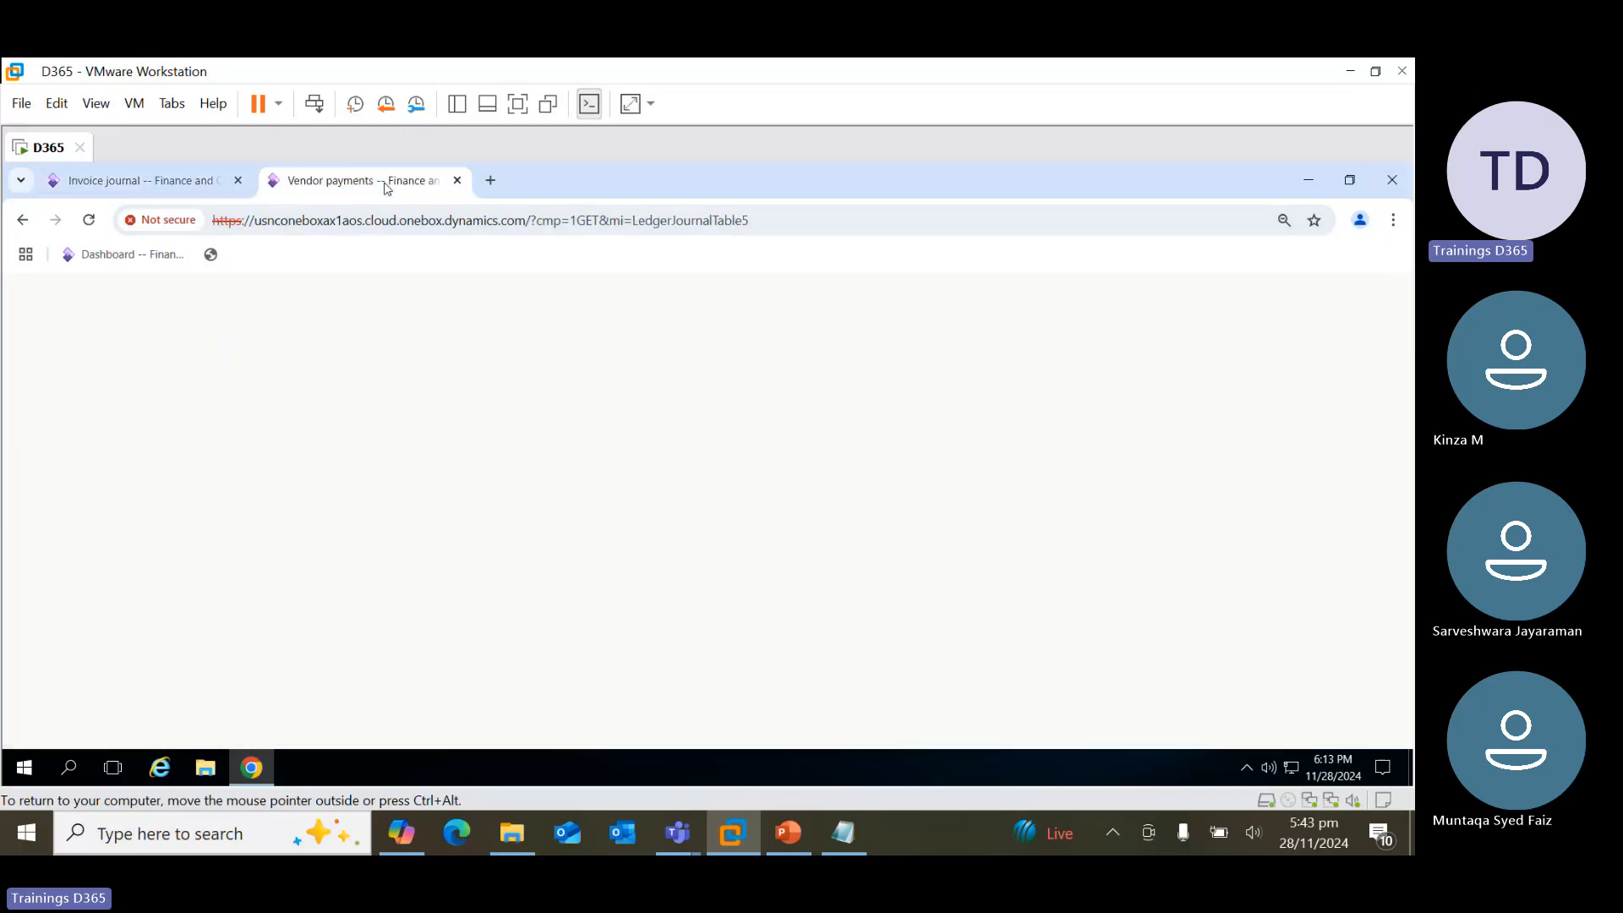
{"action": "left_click_drag", "start_coordinate": [870, 668], "coordinate": [1152, 668]}
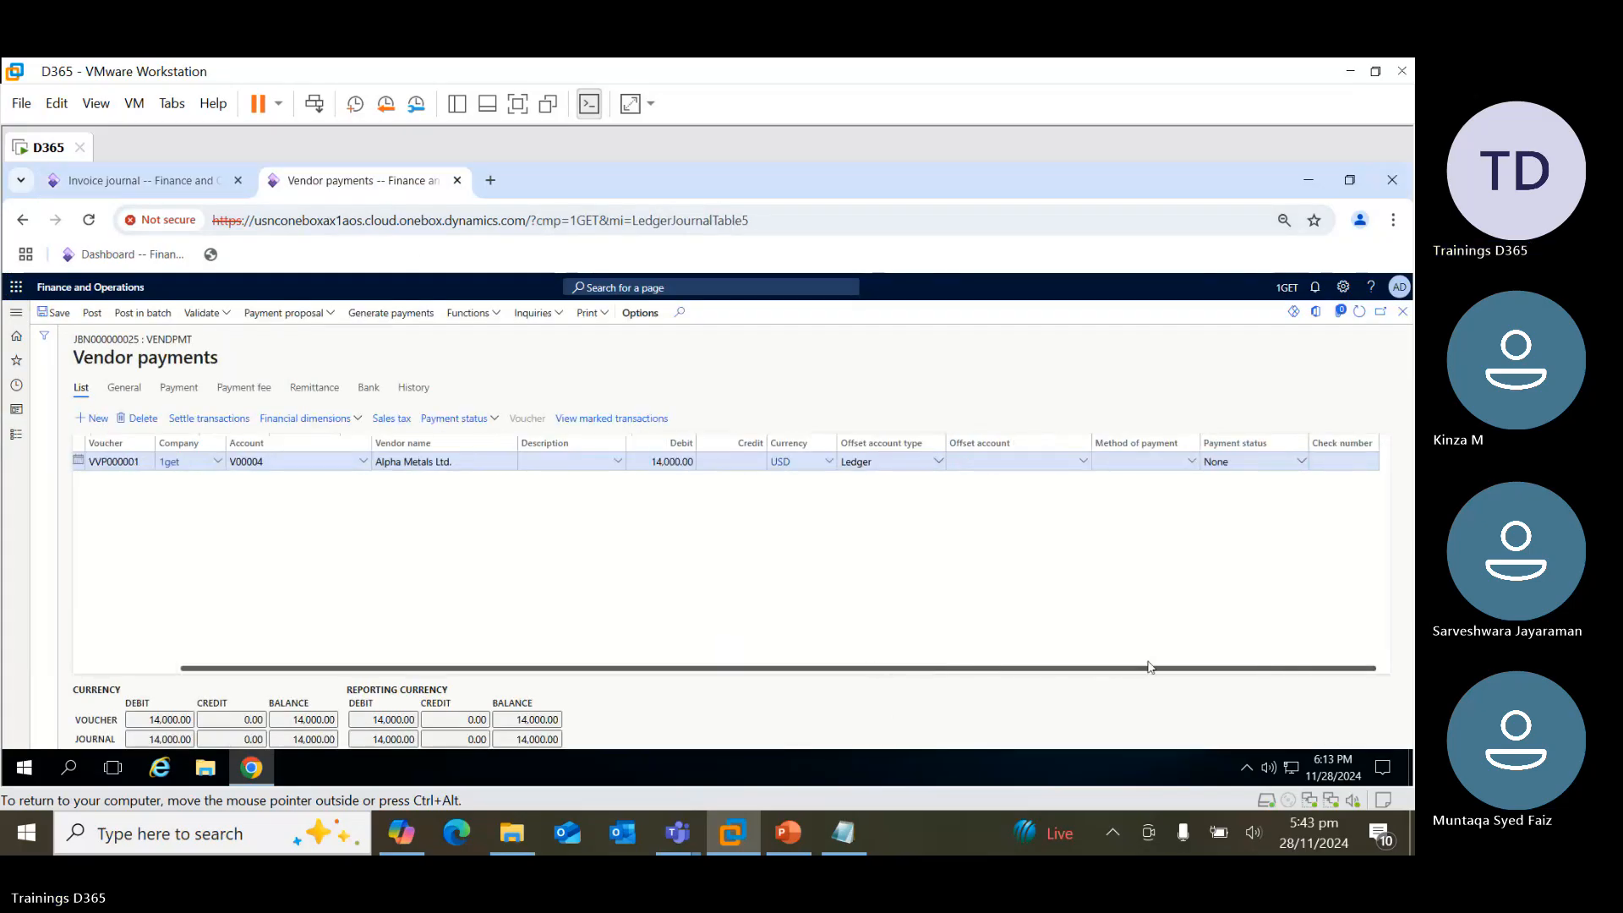
{"action": "left_click", "coordinate": [939, 461]}
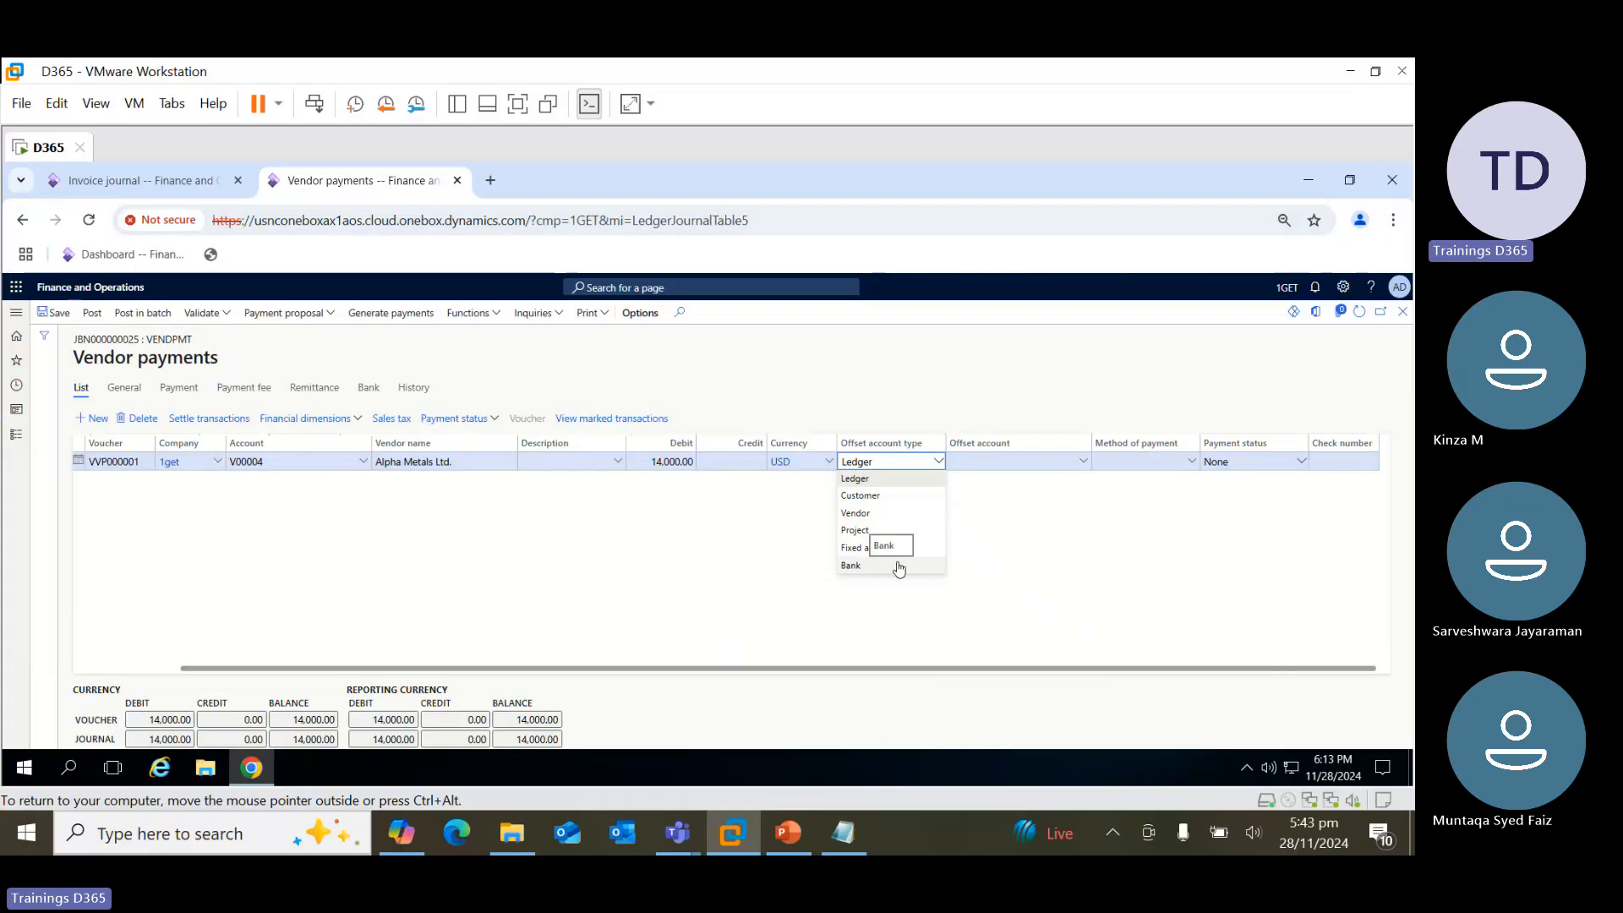
{"action": "left_click", "coordinate": [876, 480]}
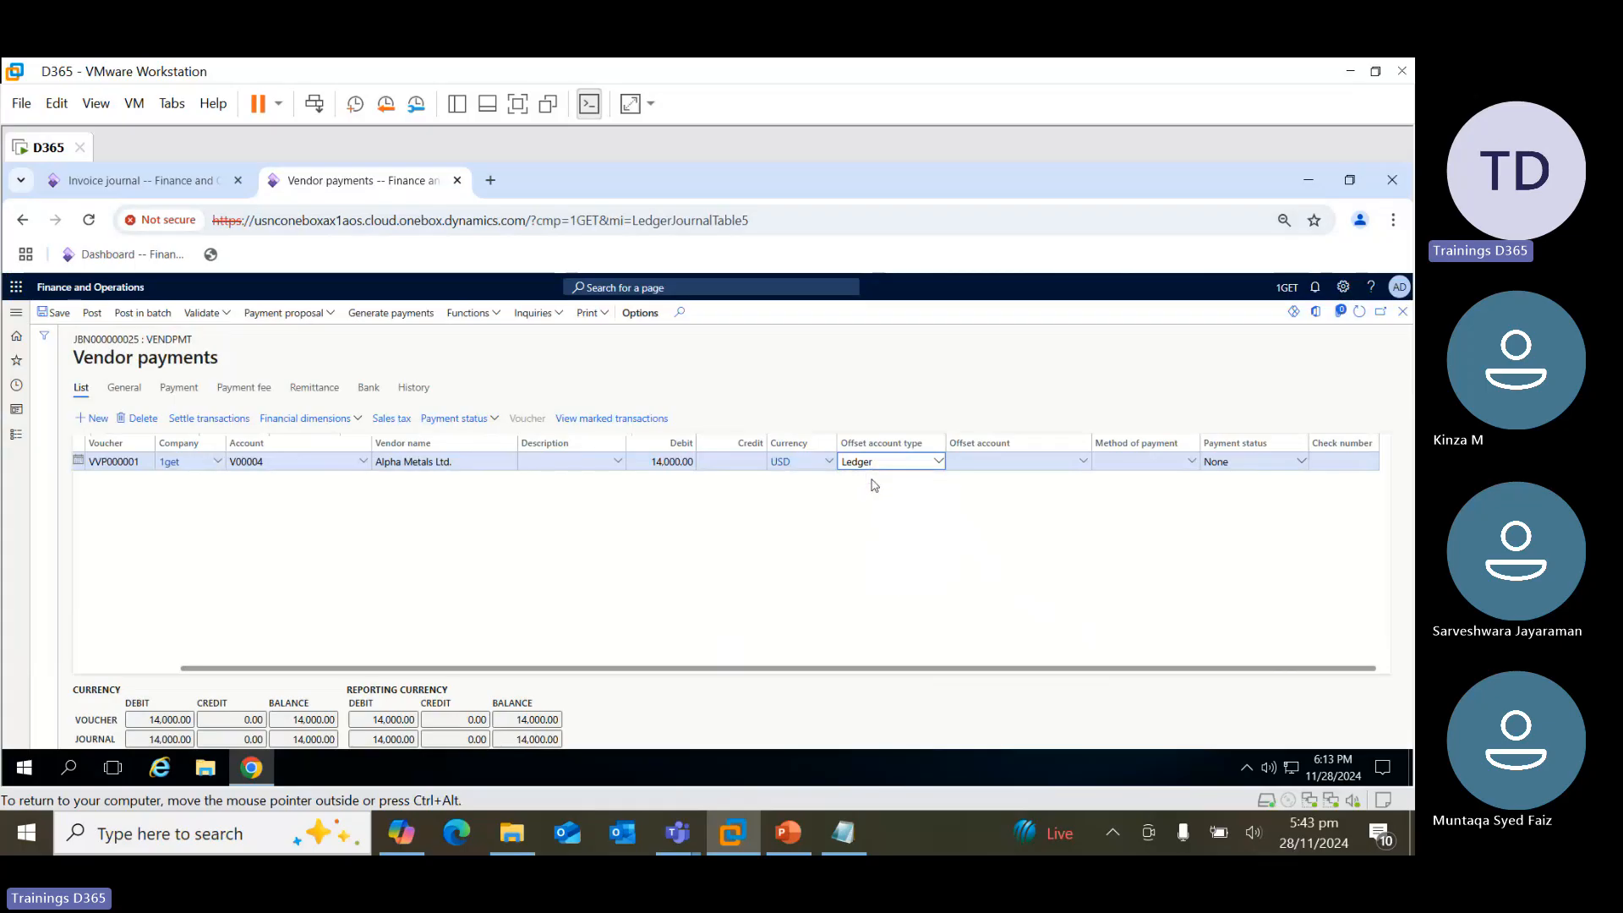
{"action": "left_click", "coordinate": [1083, 462]}
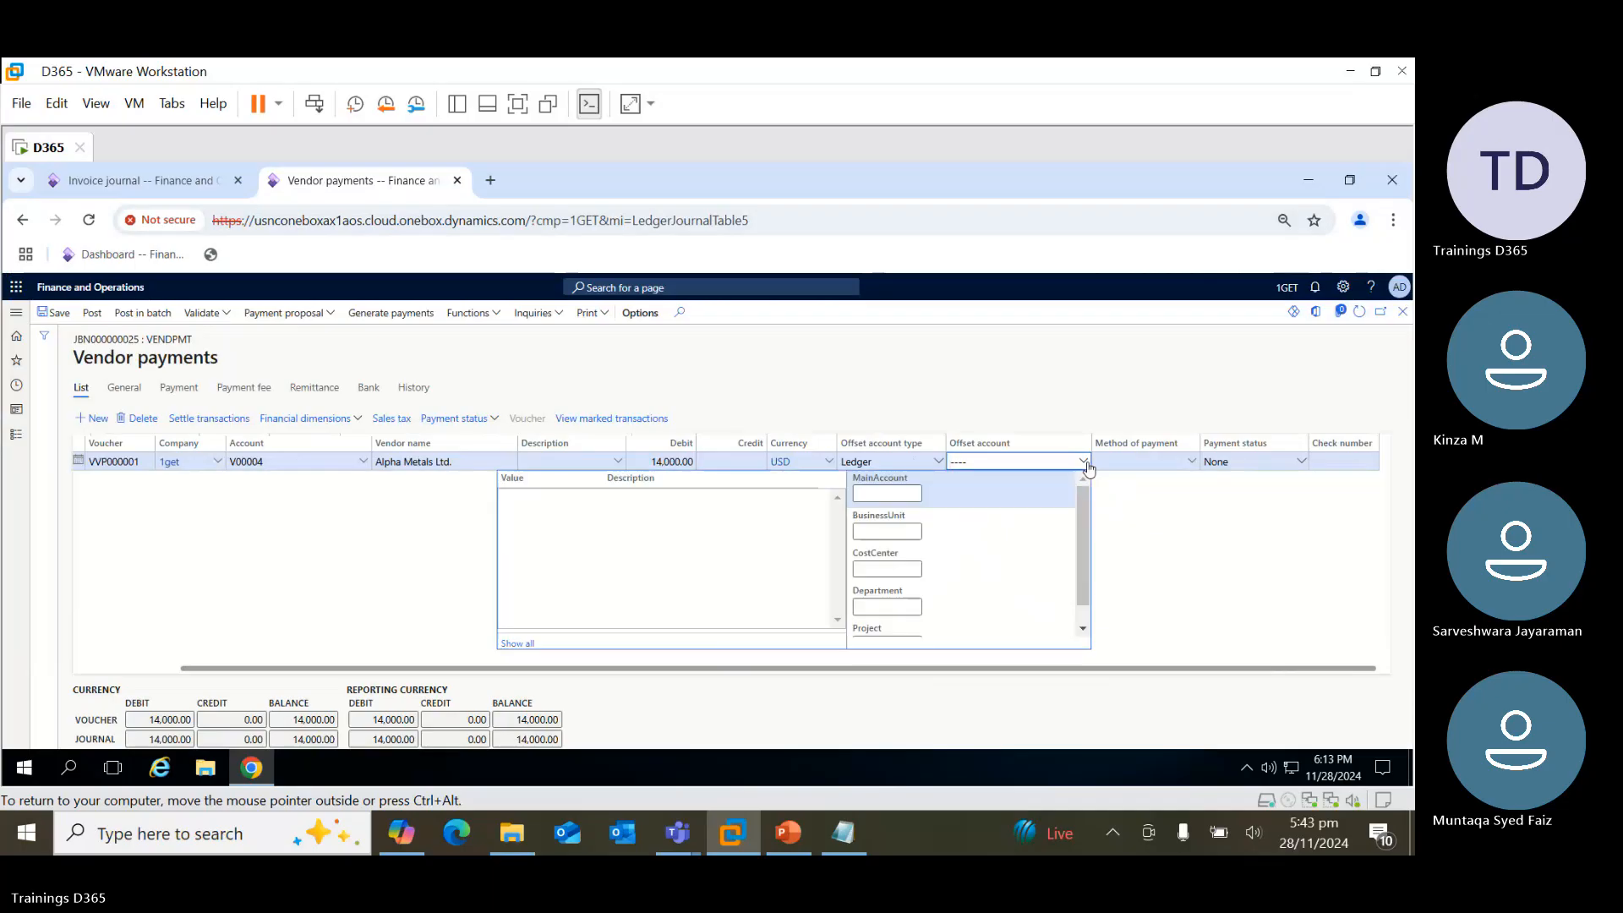
{"action": "left_click", "coordinate": [640, 523]}
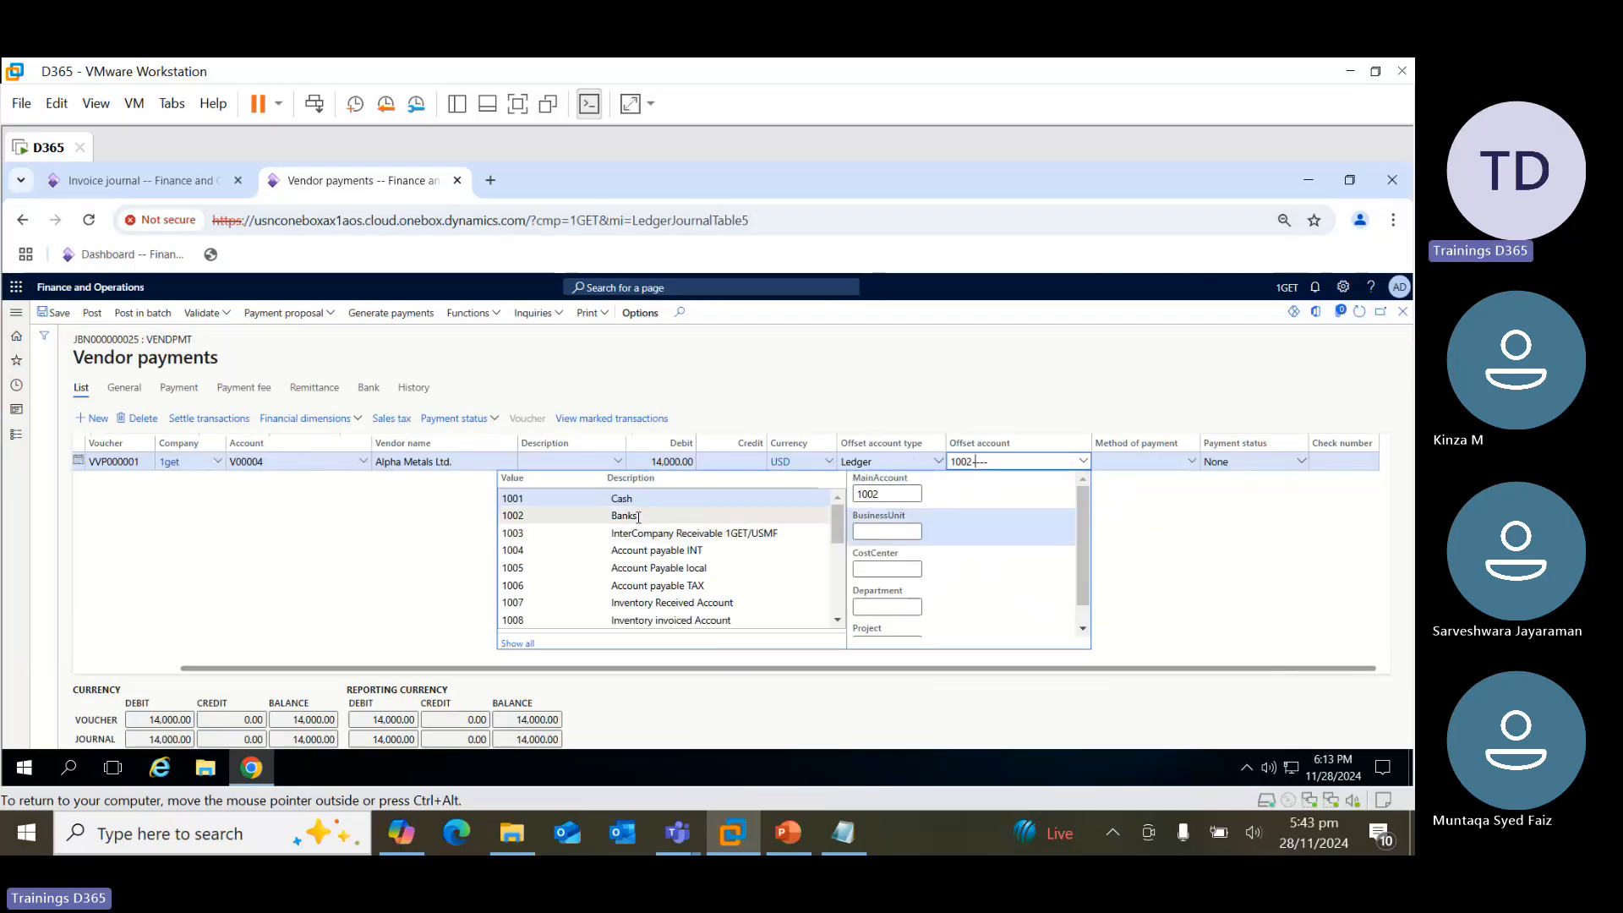
{"action": "left_click", "coordinate": [498, 618]}
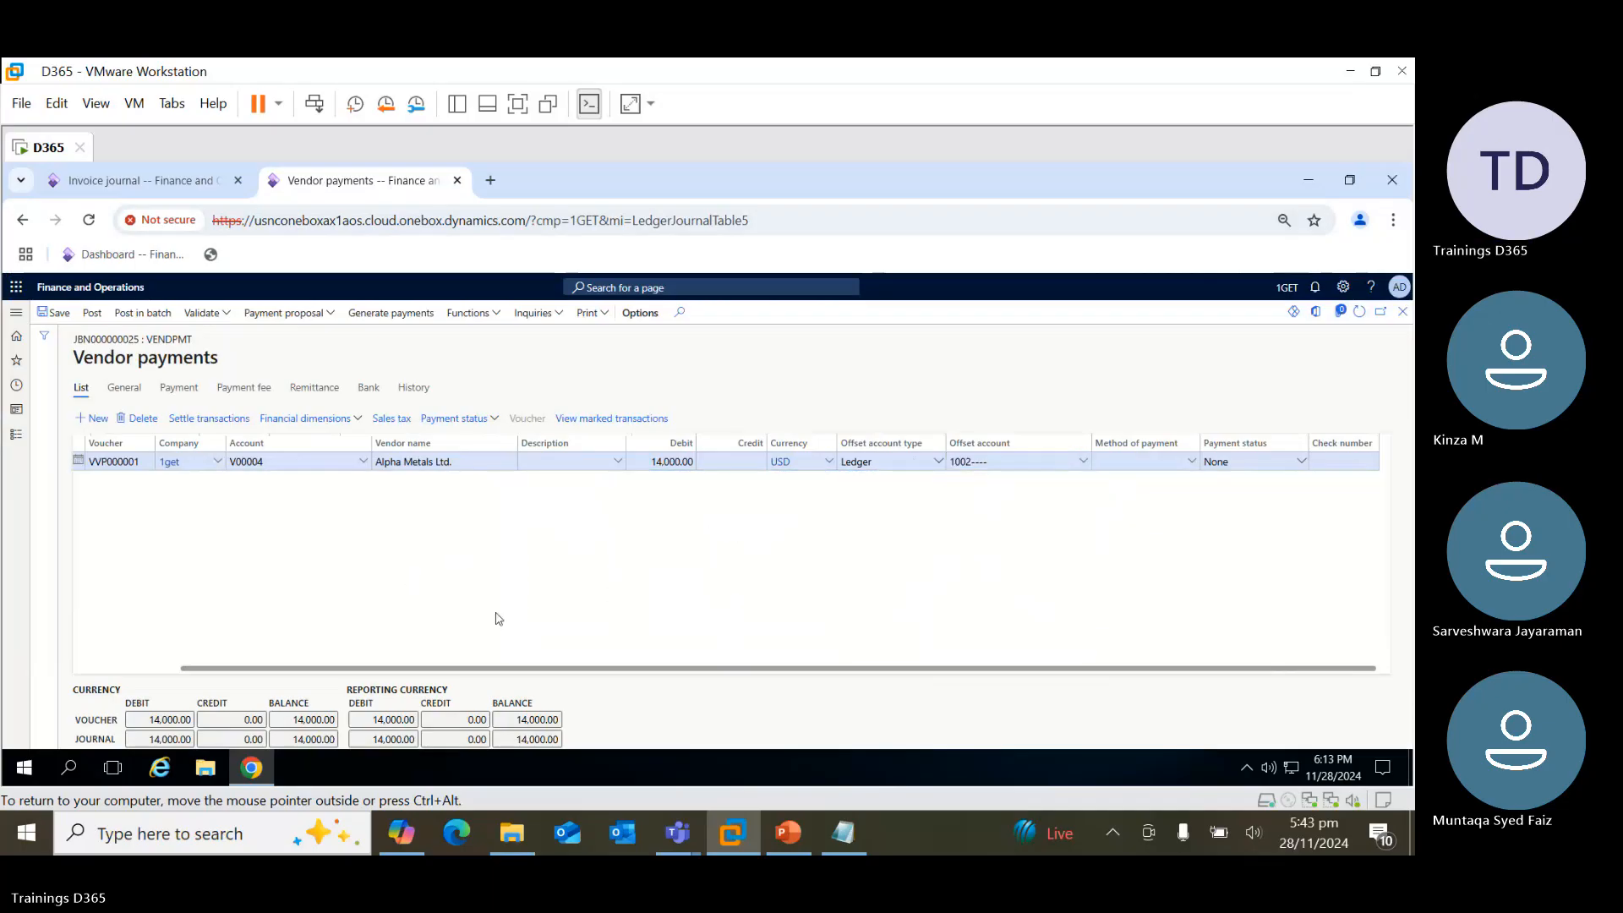
{"action": "left_click_drag", "start_coordinate": [750, 671], "coordinate": [410, 669]}
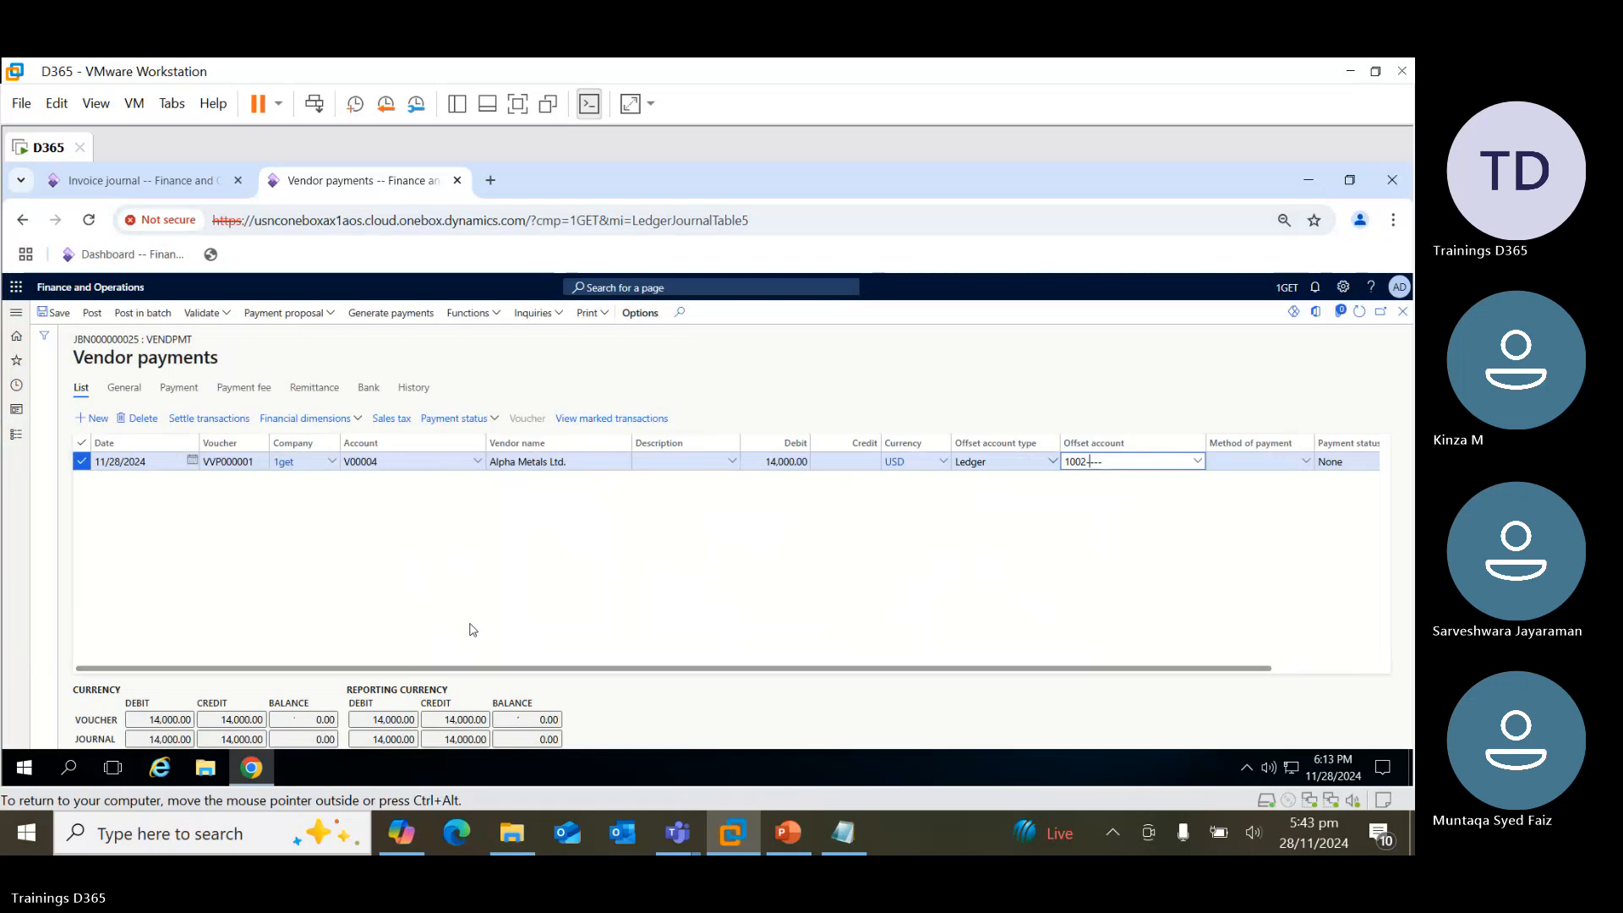
Validate the vendor payment journal for Alpha Metals Ltd. and post it
{"action": "left_click", "coordinate": [202, 313]}
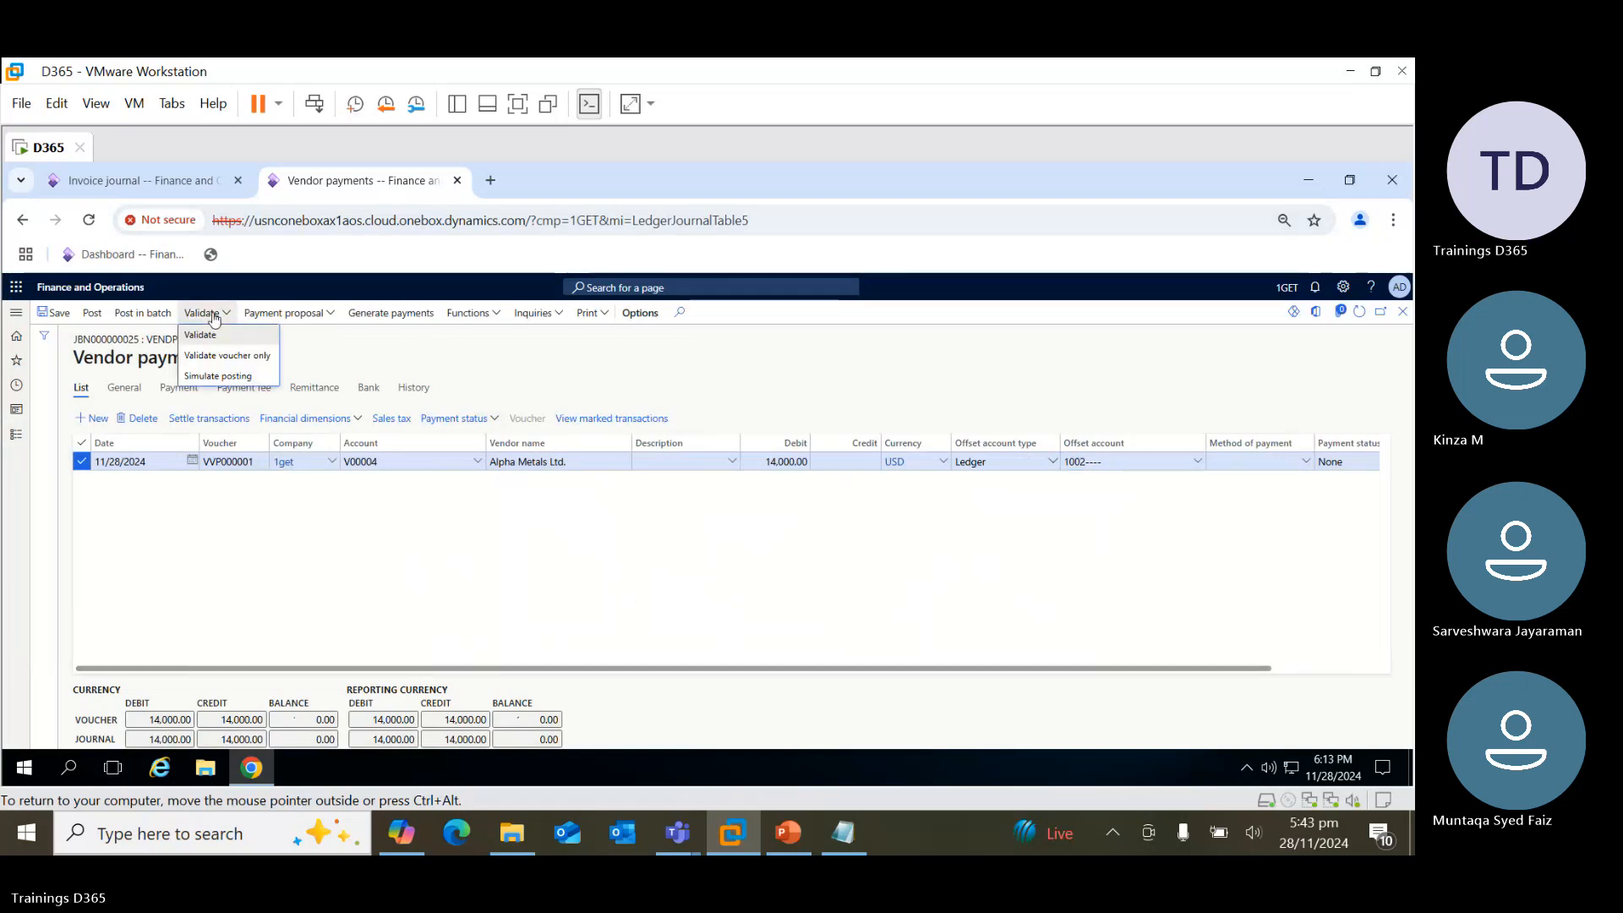
{"action": "left_click", "coordinate": [213, 339]}
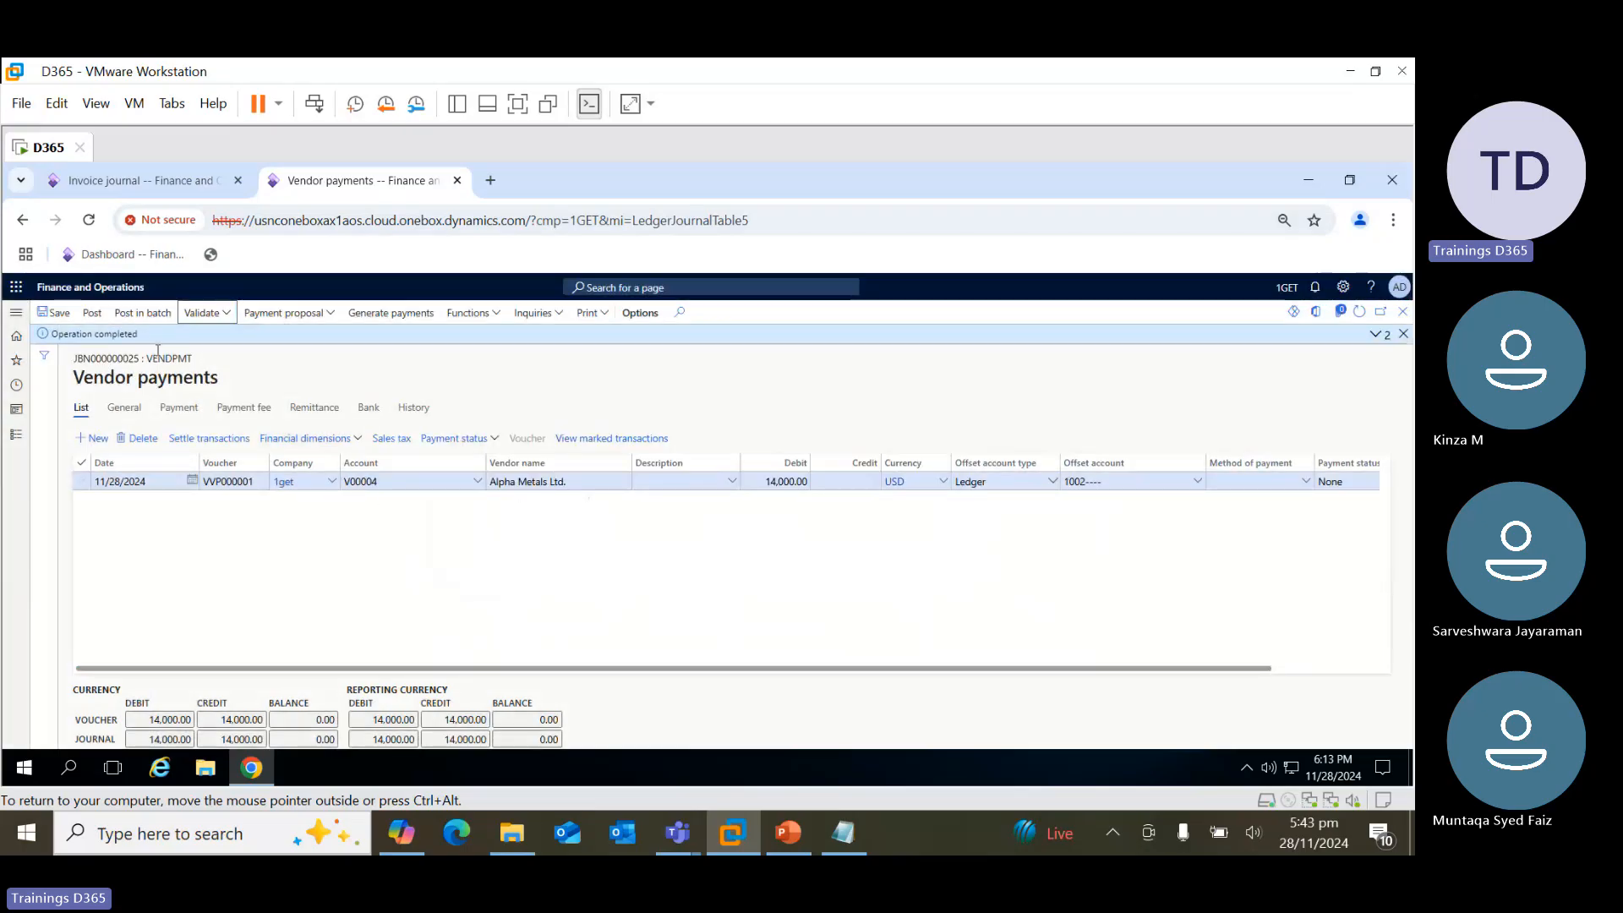
{"action": "left_click", "coordinate": [91, 313]}
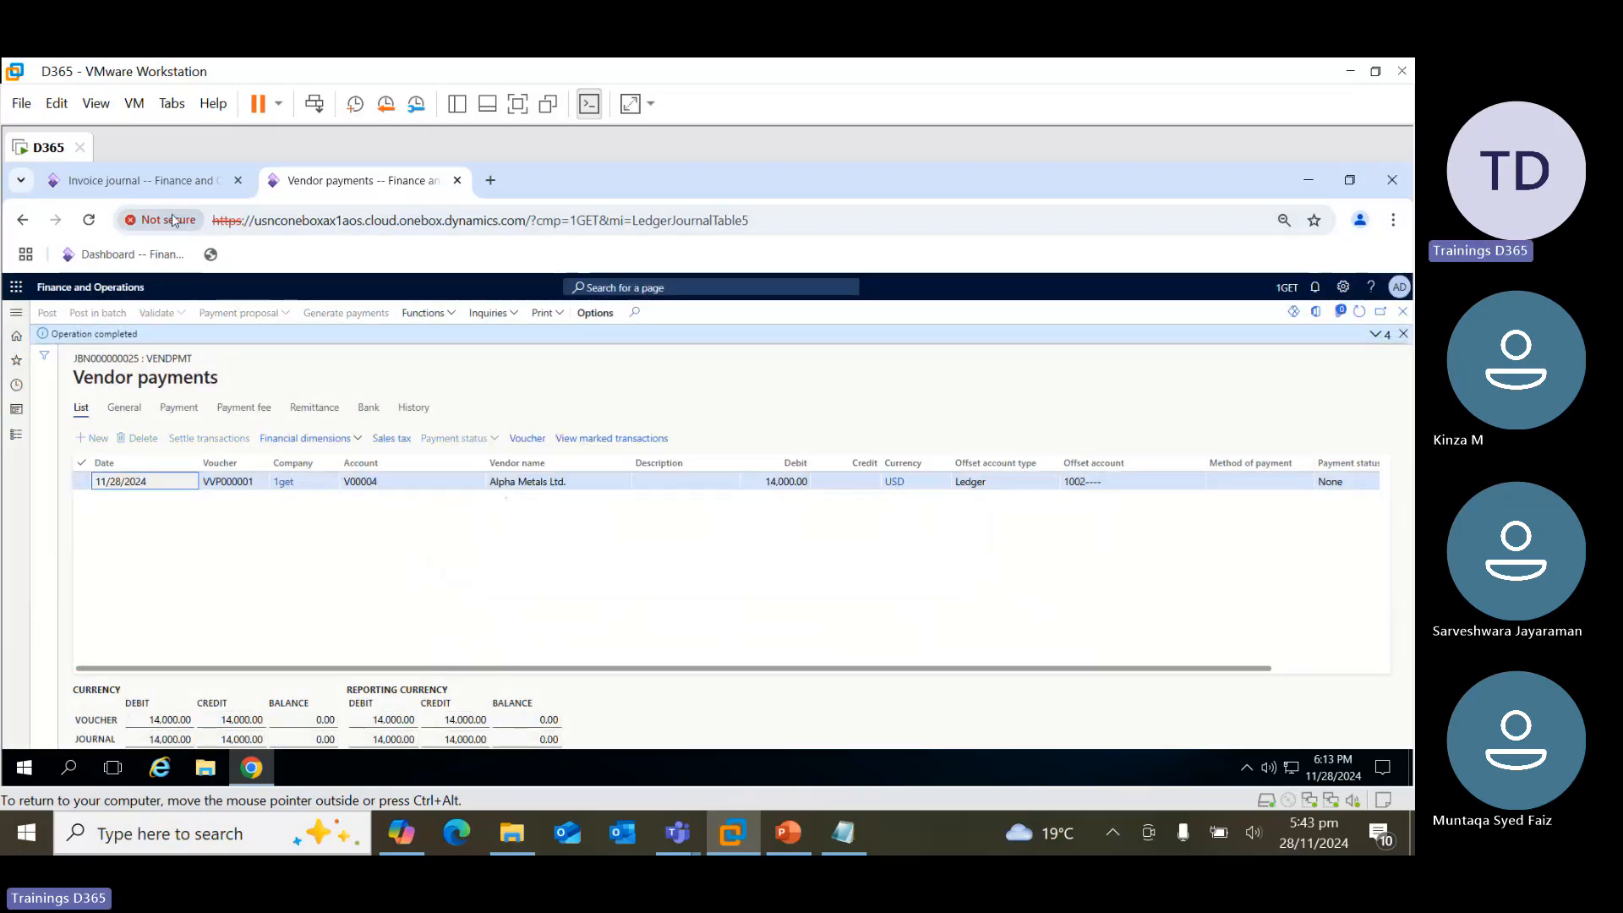
In the other tab, refresh and close the invoice journal, then open Alpha Metals Ltd.'s vendor transactions
{"action": "left_click", "coordinate": [161, 180]}
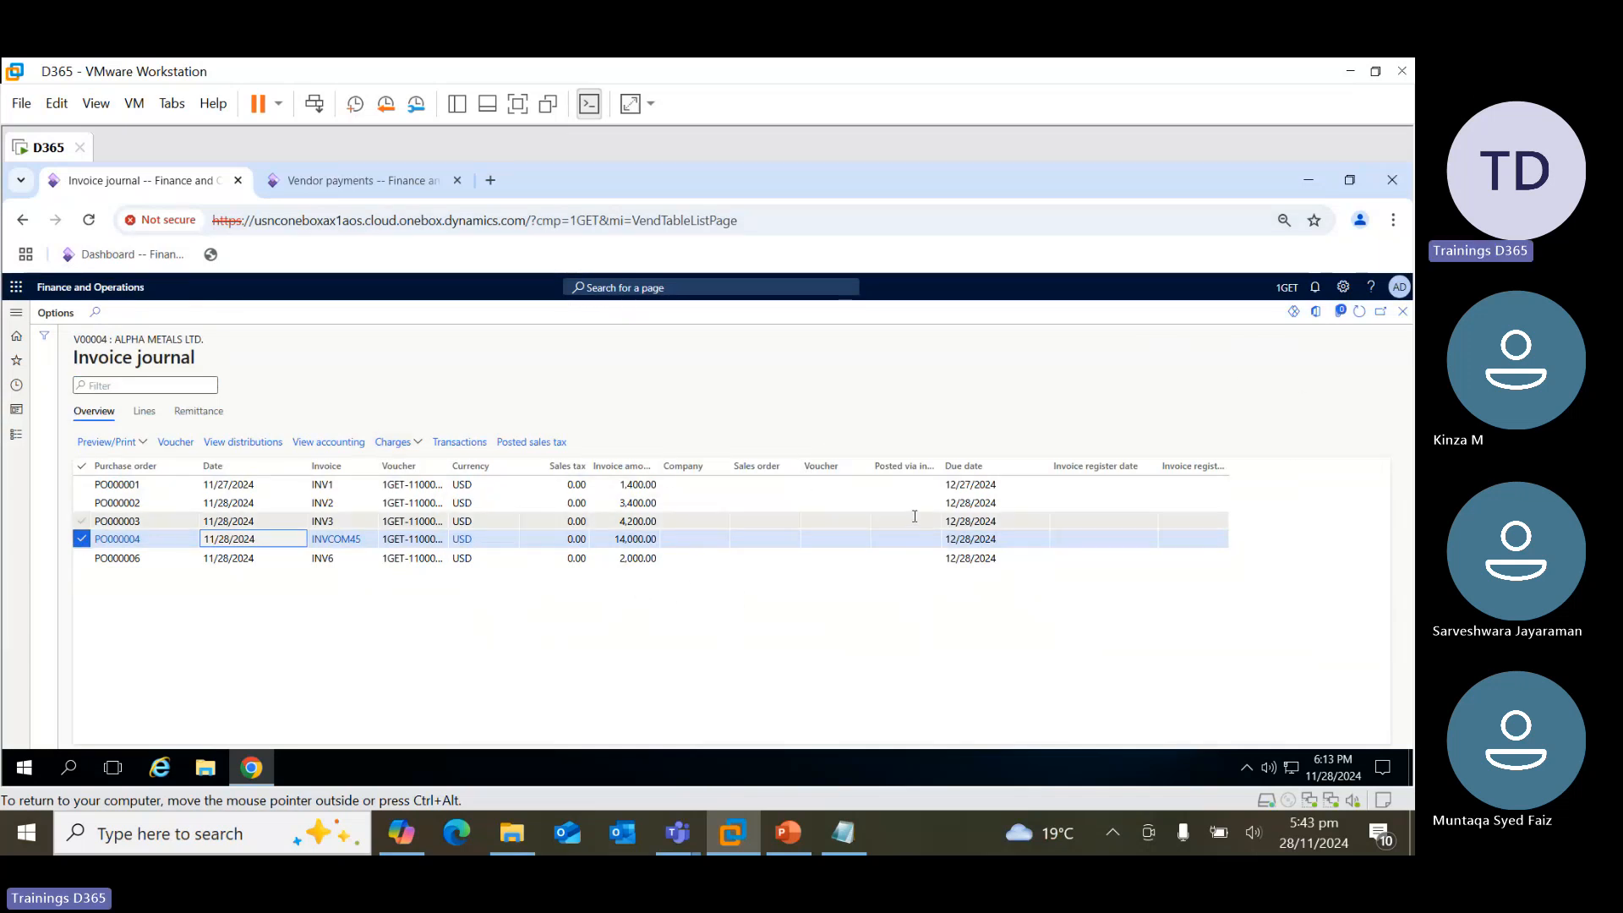
{"action": "left_click", "coordinate": [1358, 313]}
{"action": "left_click", "coordinate": [1359, 313]}
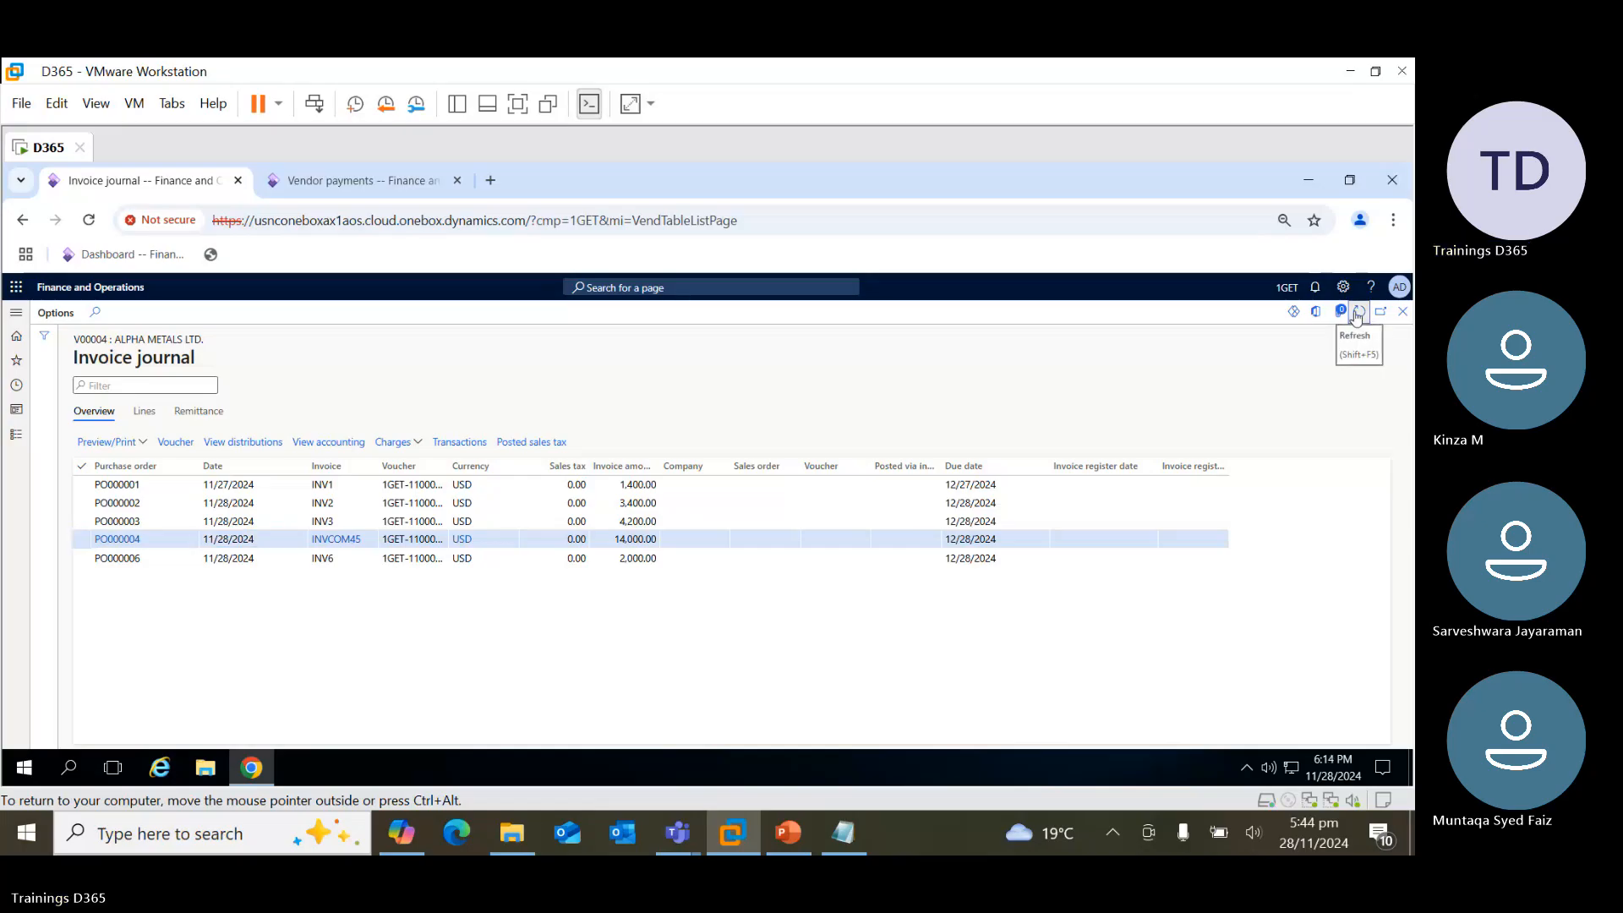
{"action": "left_click", "coordinate": [1401, 313]}
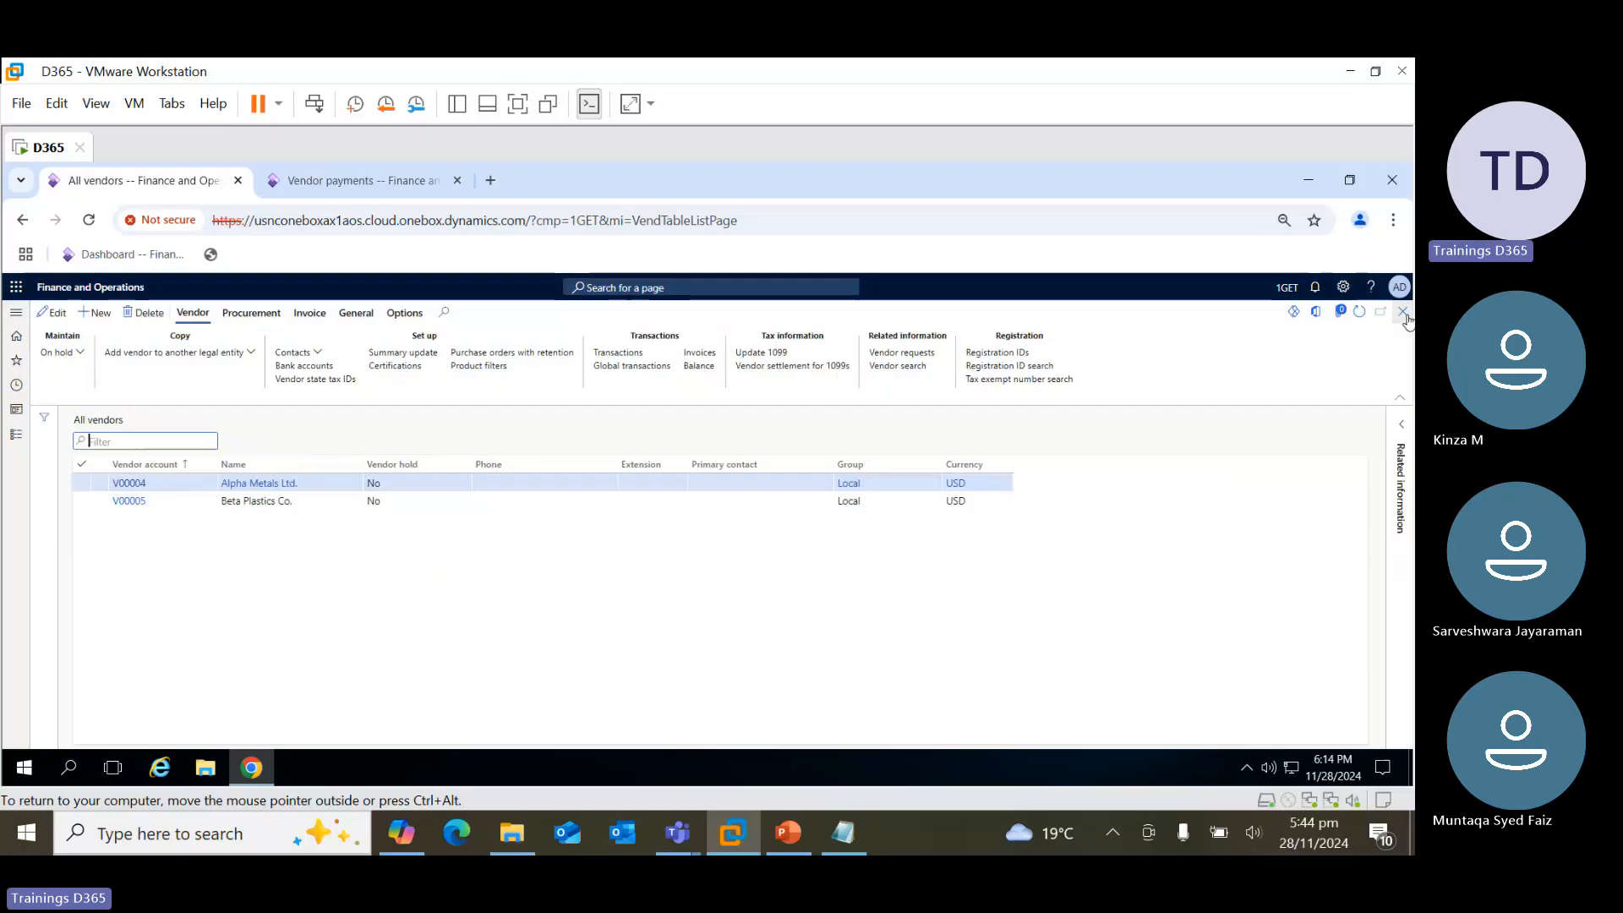
{"action": "left_click", "coordinate": [618, 352]}
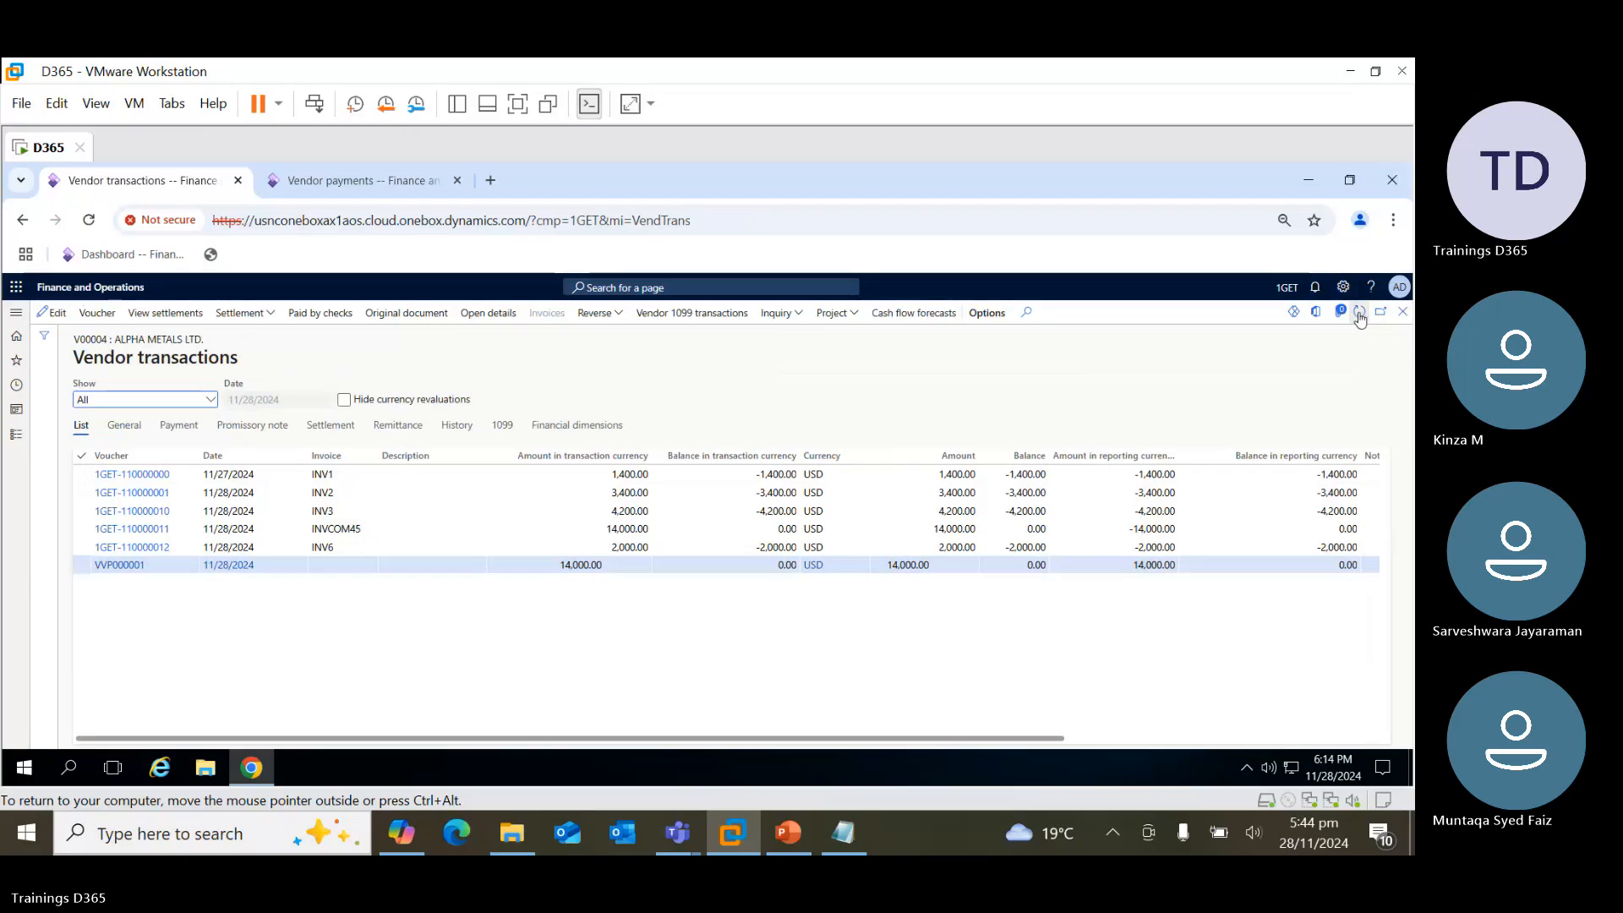
Compare the amounts and balances of invoices INVCOM45 and INV6 in the vendor transactions, and check the posted payment line
{"action": "left_click", "coordinate": [366, 528]}
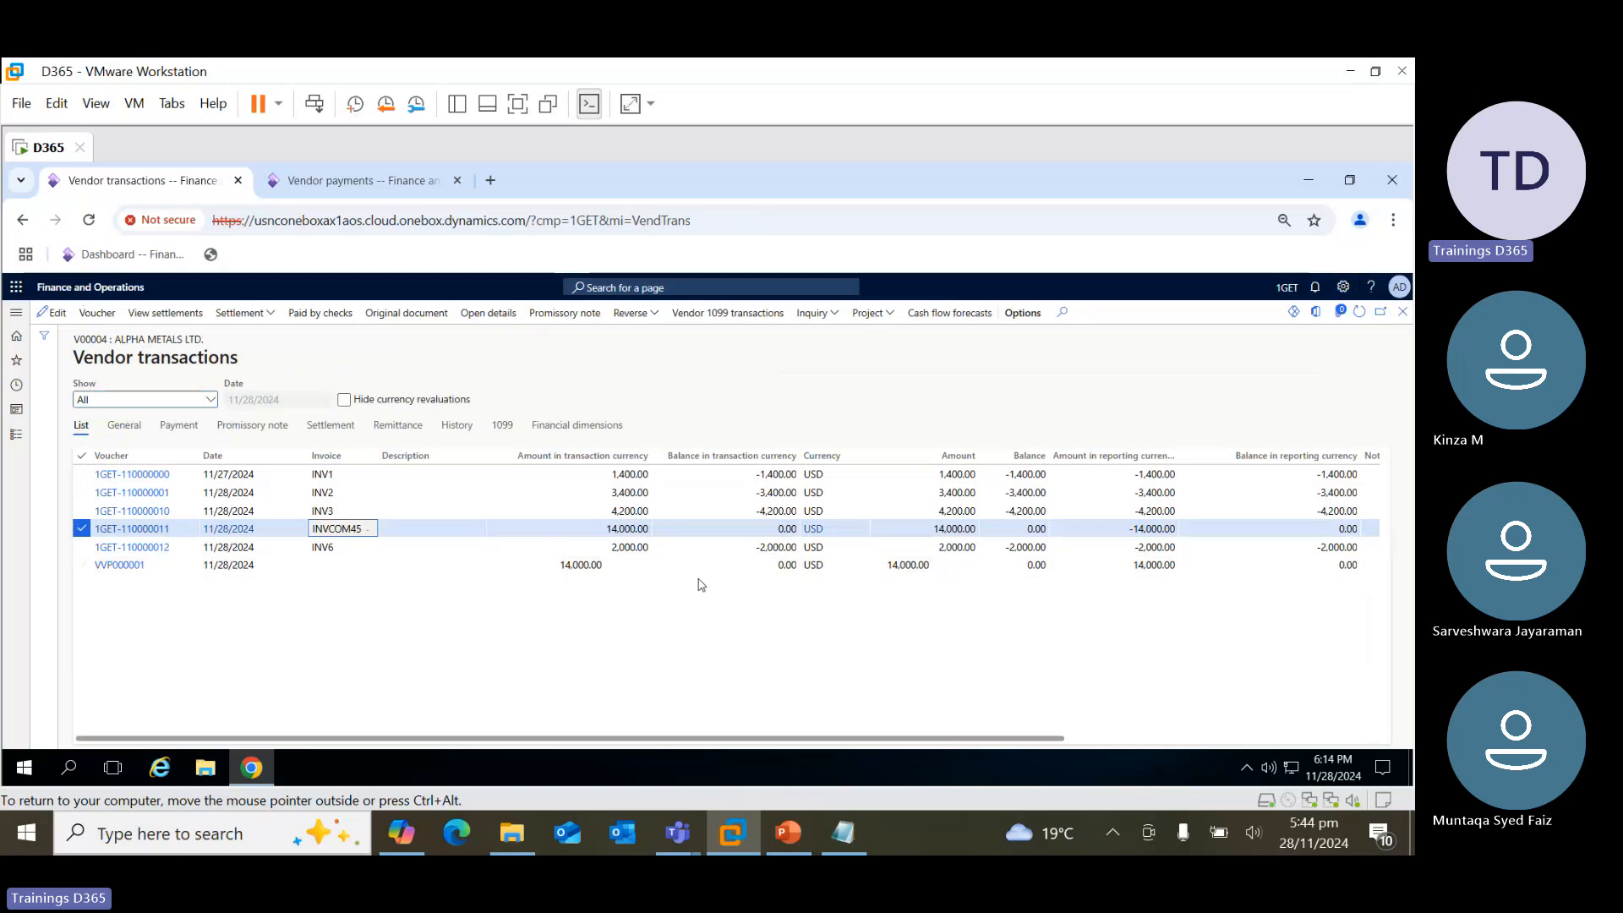
{"action": "left_click", "coordinate": [563, 525]}
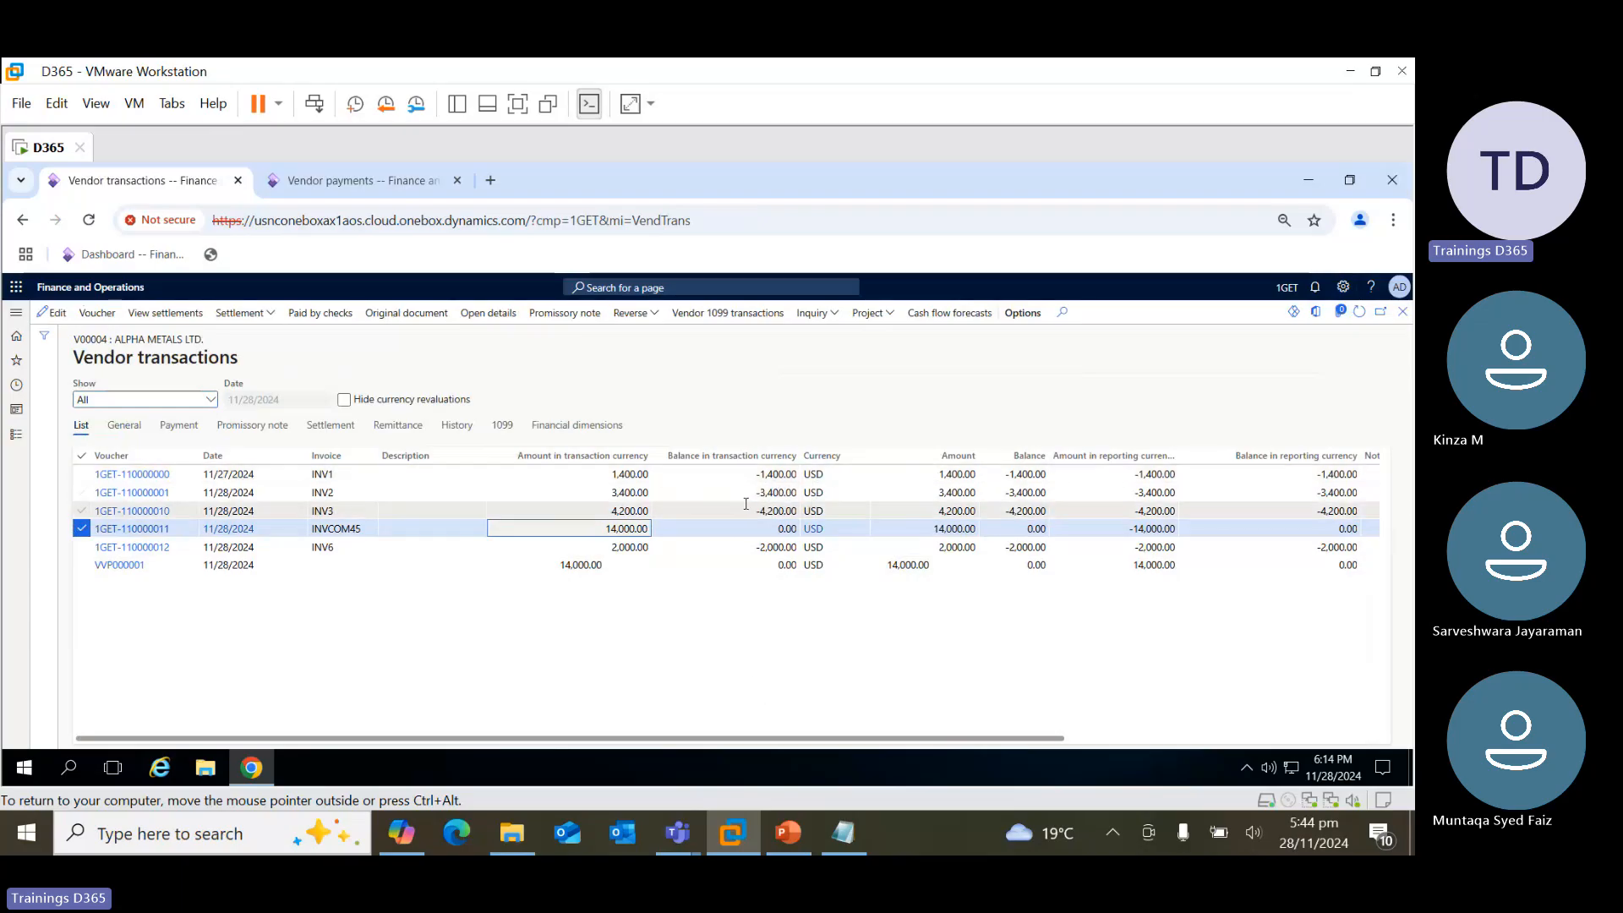
{"action": "left_click", "coordinate": [737, 545]}
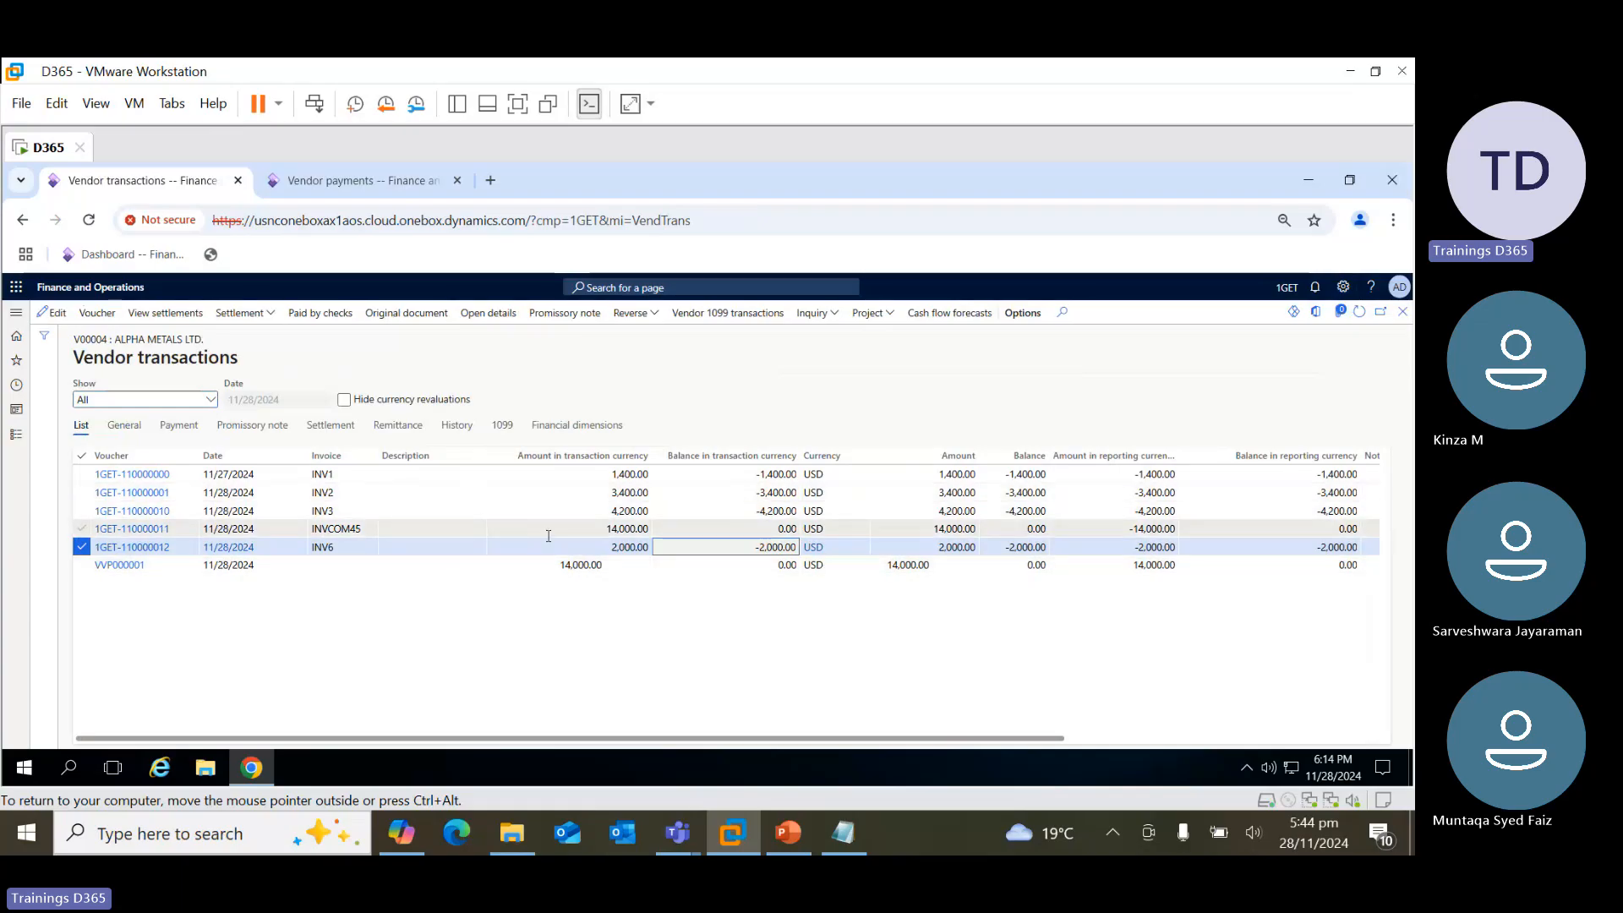
{"action": "left_click", "coordinate": [355, 180]}
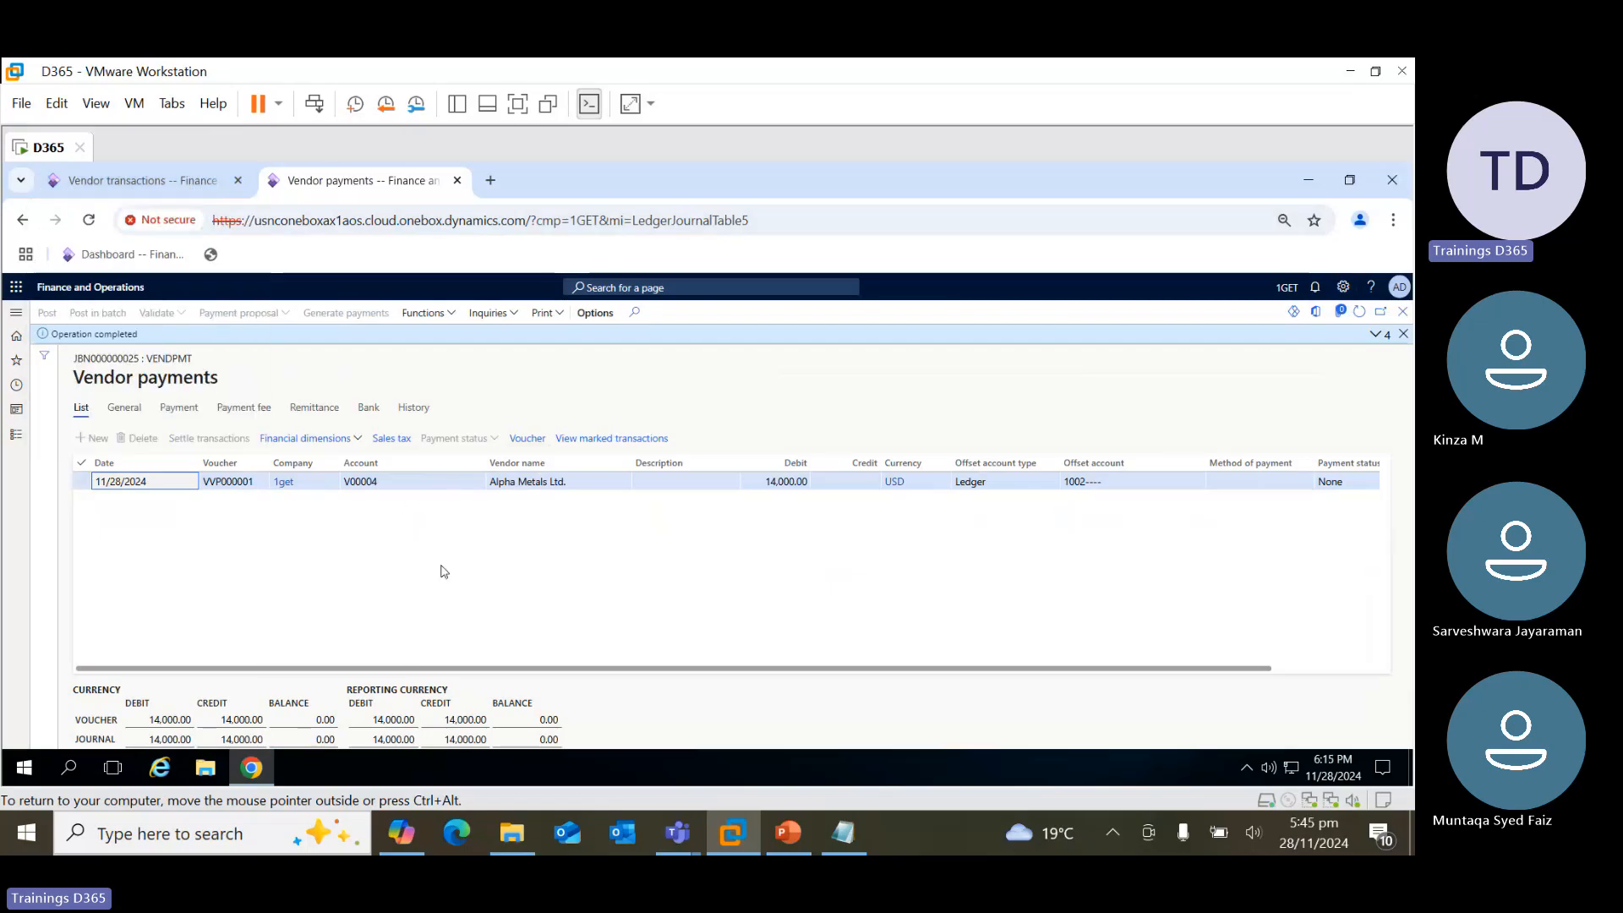
{"action": "left_click", "coordinate": [102, 183]}
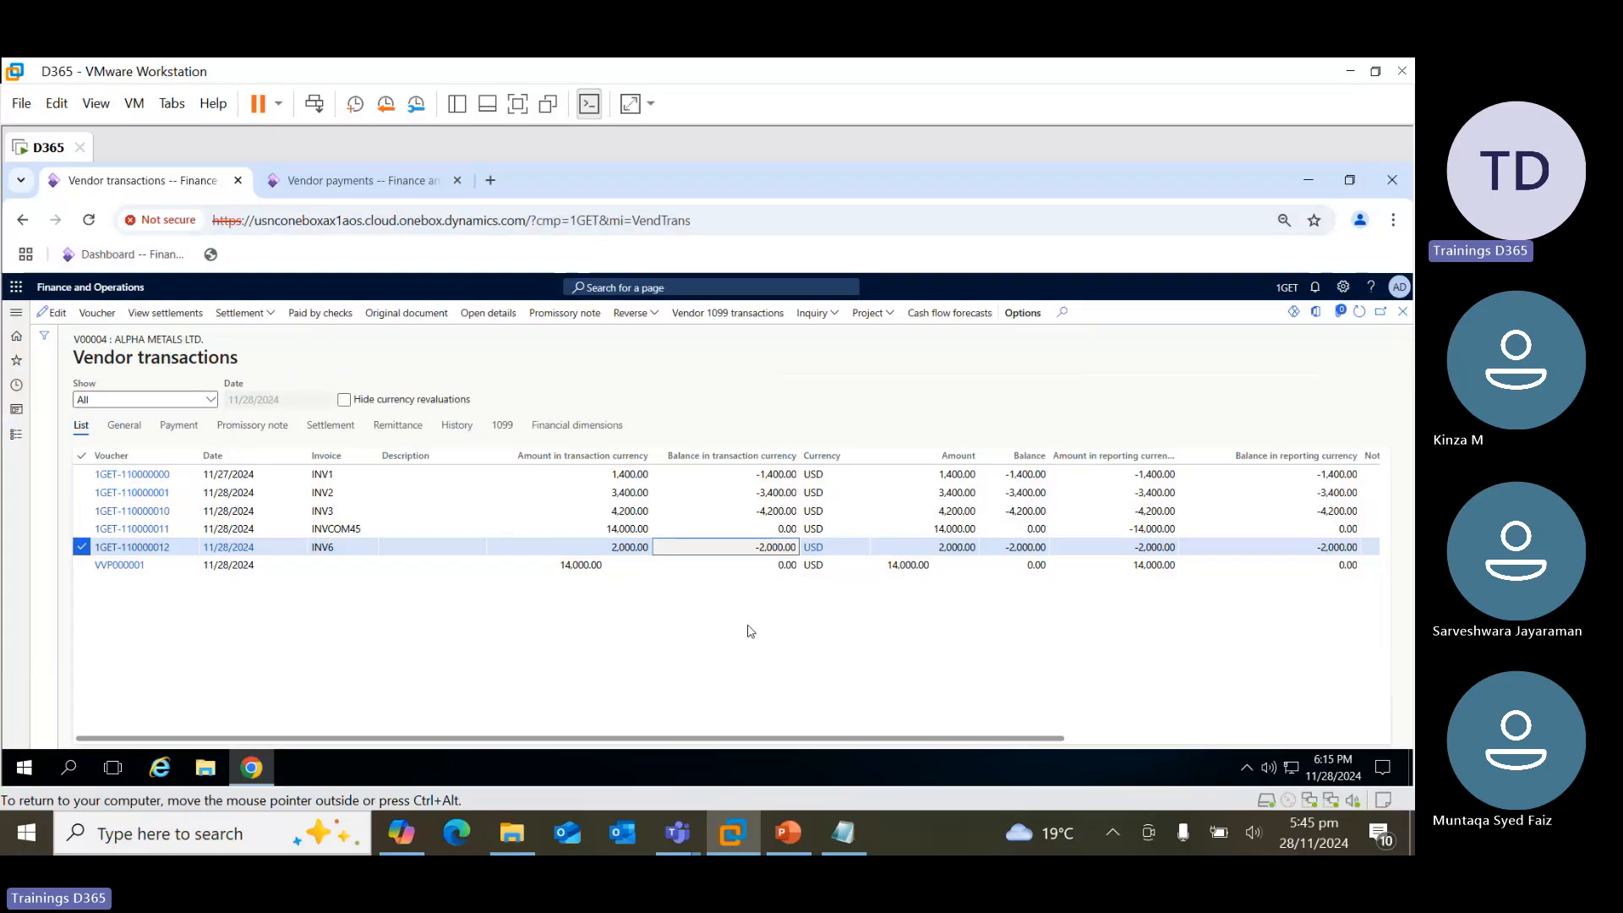
Close the posted payment lines, create a new vendor payment journal named VendPMT and open its lines
{"action": "left_click", "coordinate": [390, 176]}
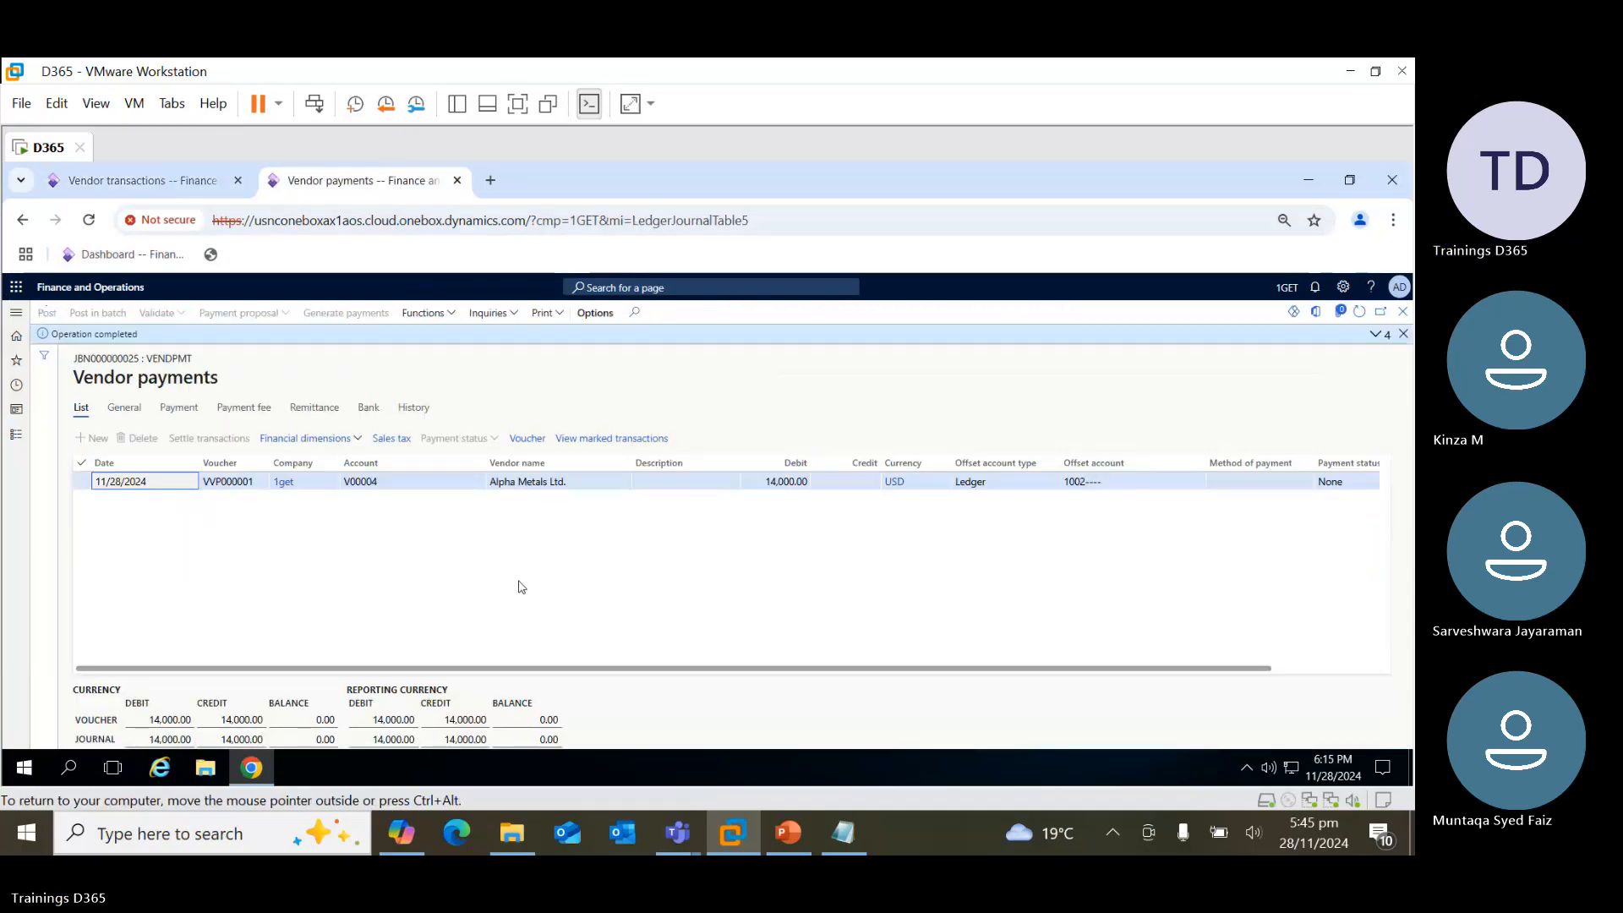
{"action": "left_click", "coordinate": [1403, 333]}
{"action": "left_click", "coordinate": [1403, 312]}
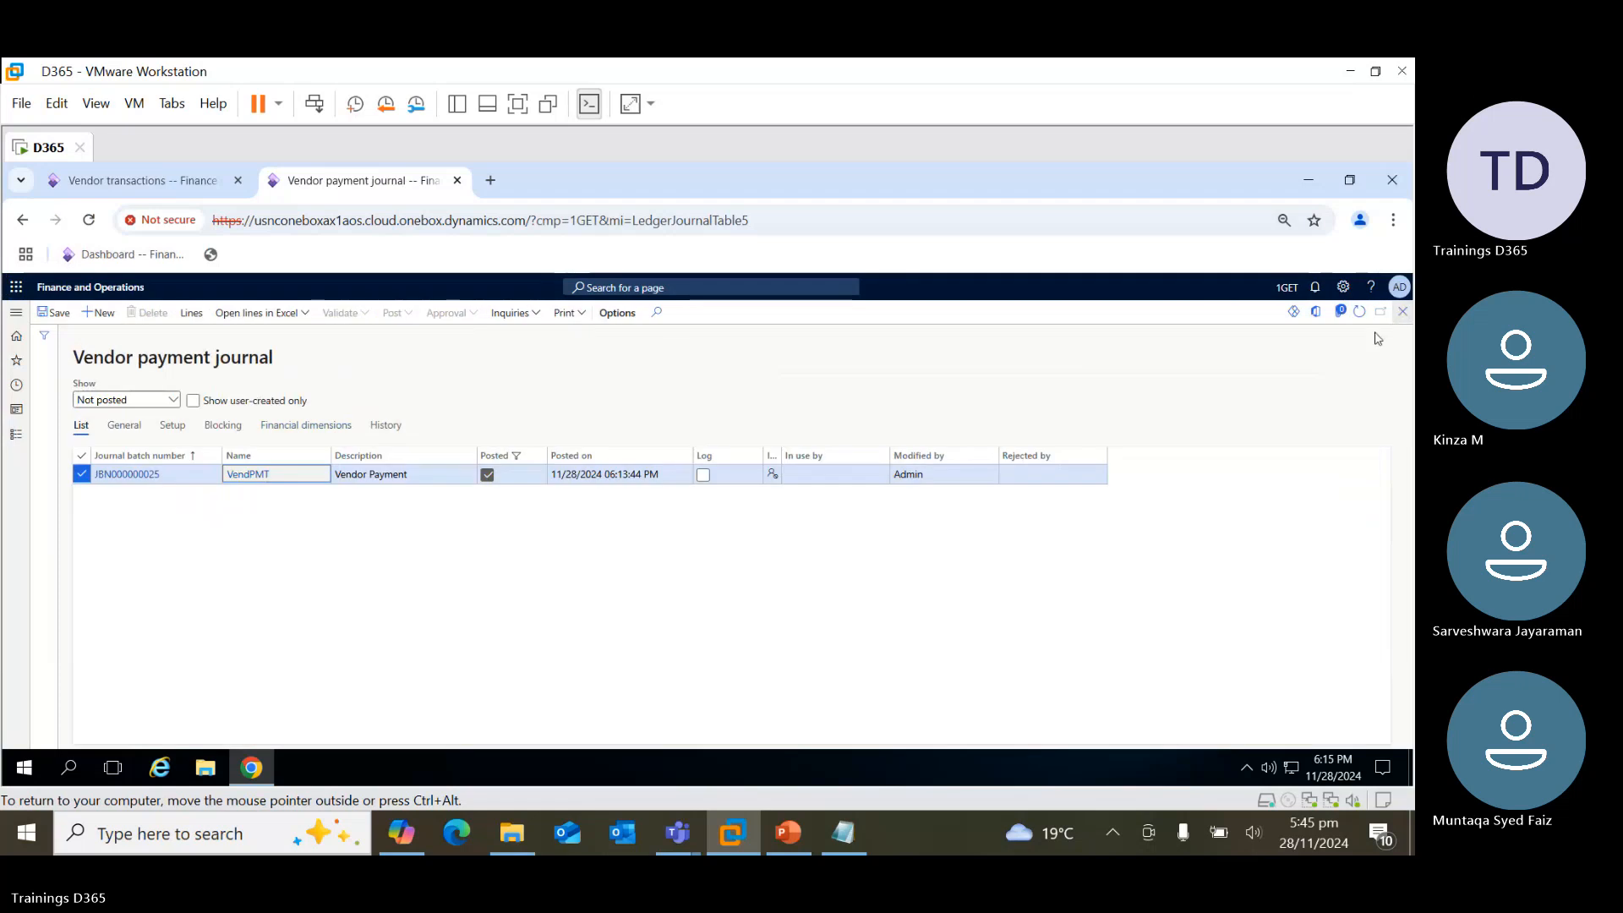
{"action": "left_click", "coordinate": [103, 313]}
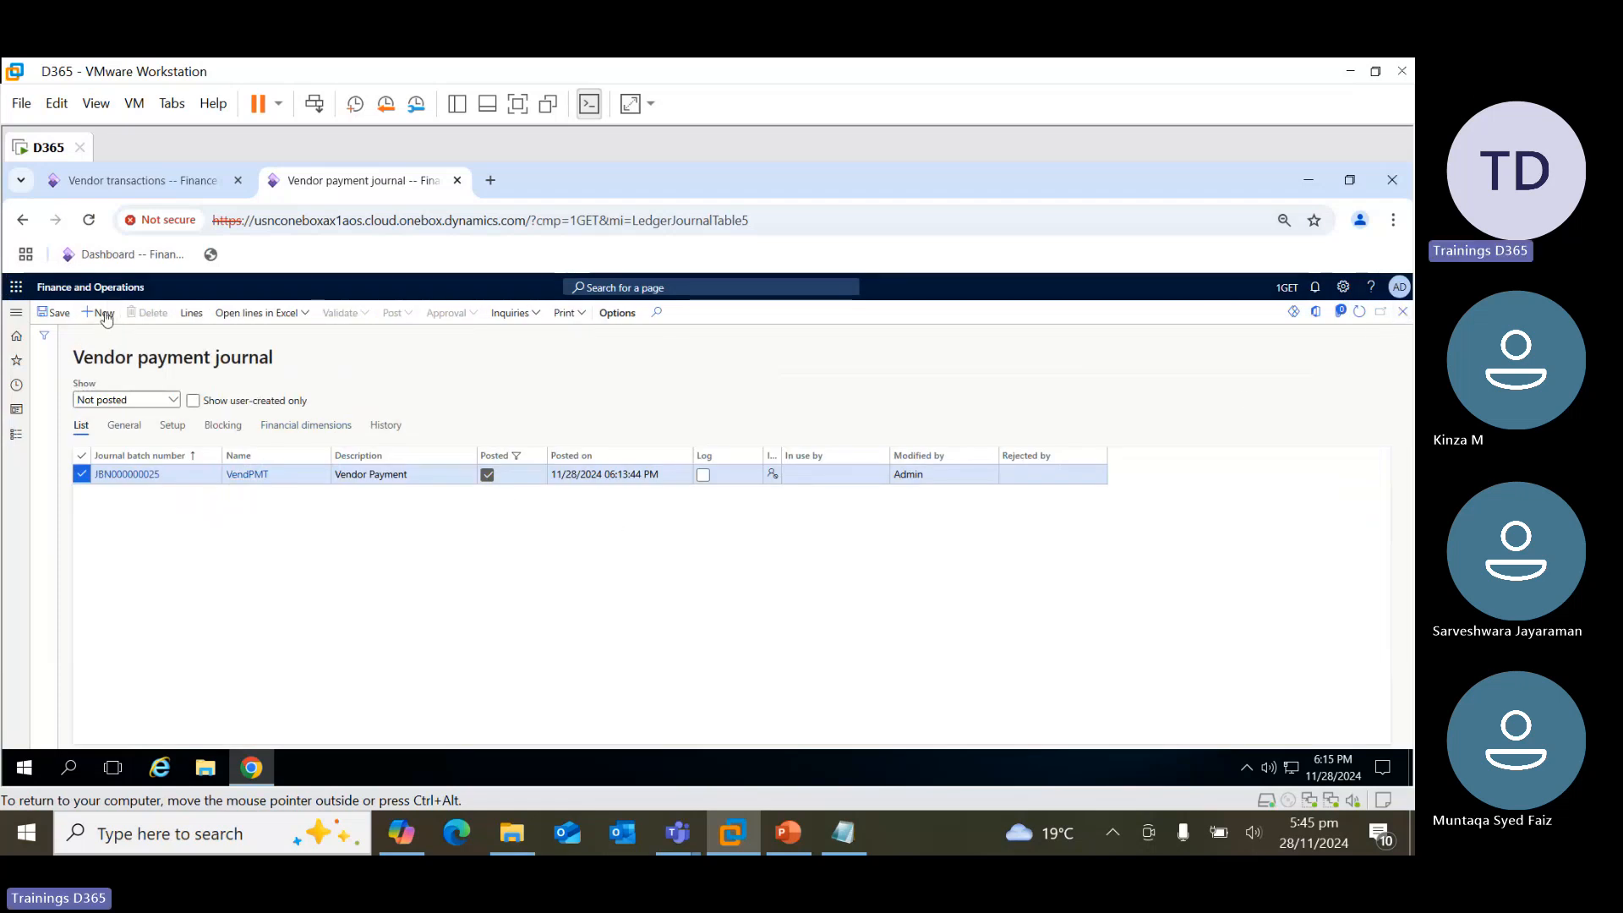
{"action": "left_click", "coordinate": [324, 476]}
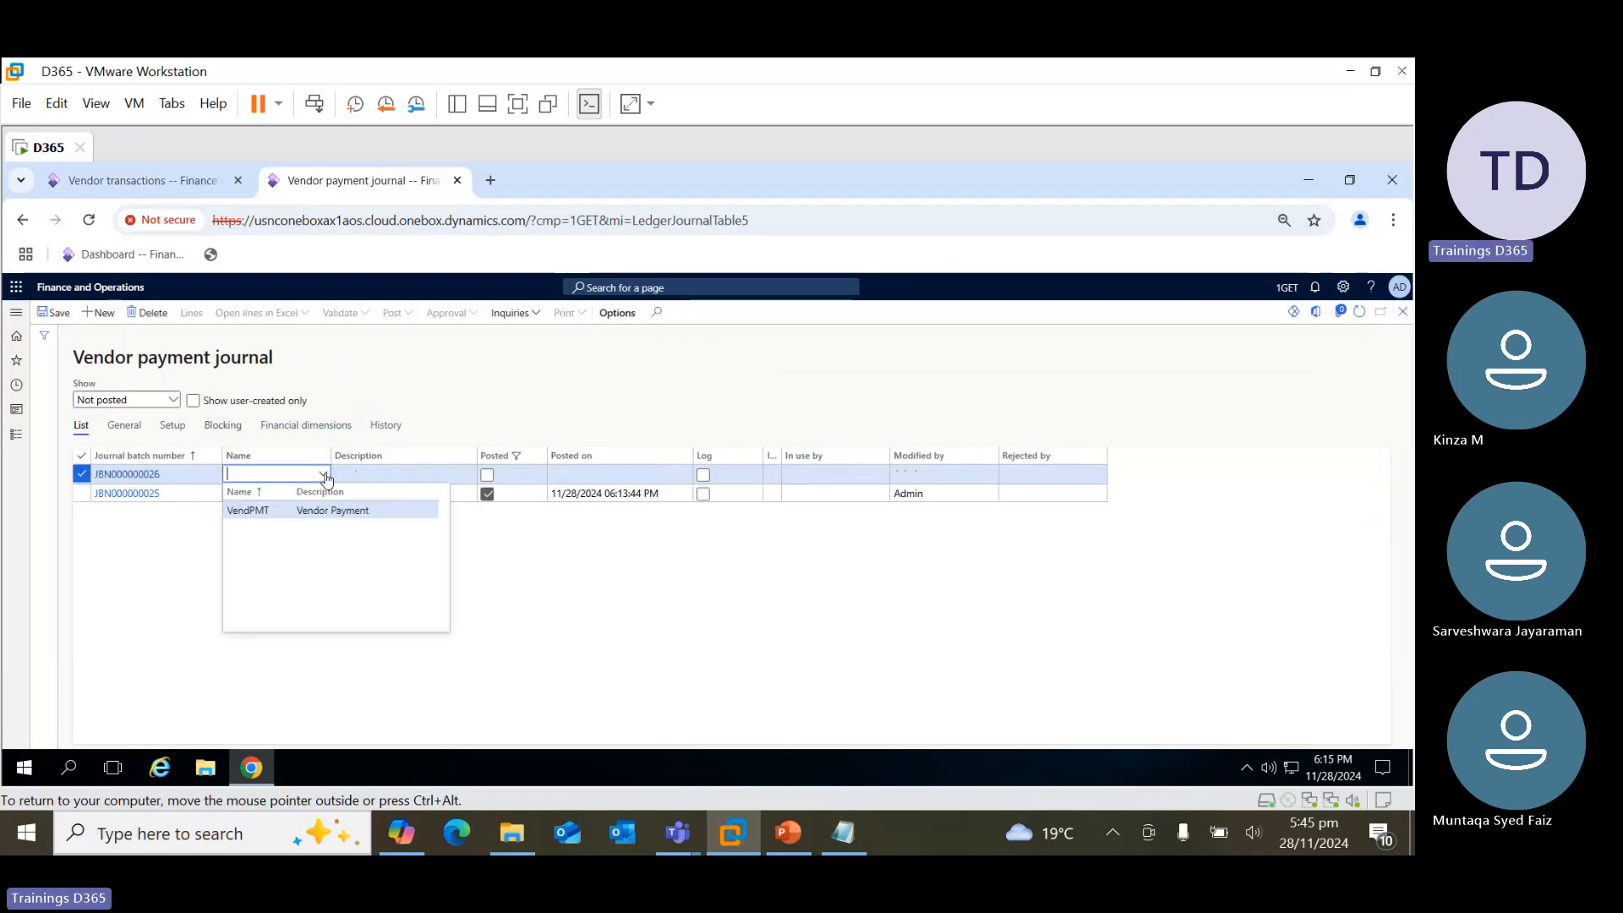
{"action": "left_click", "coordinate": [270, 507]}
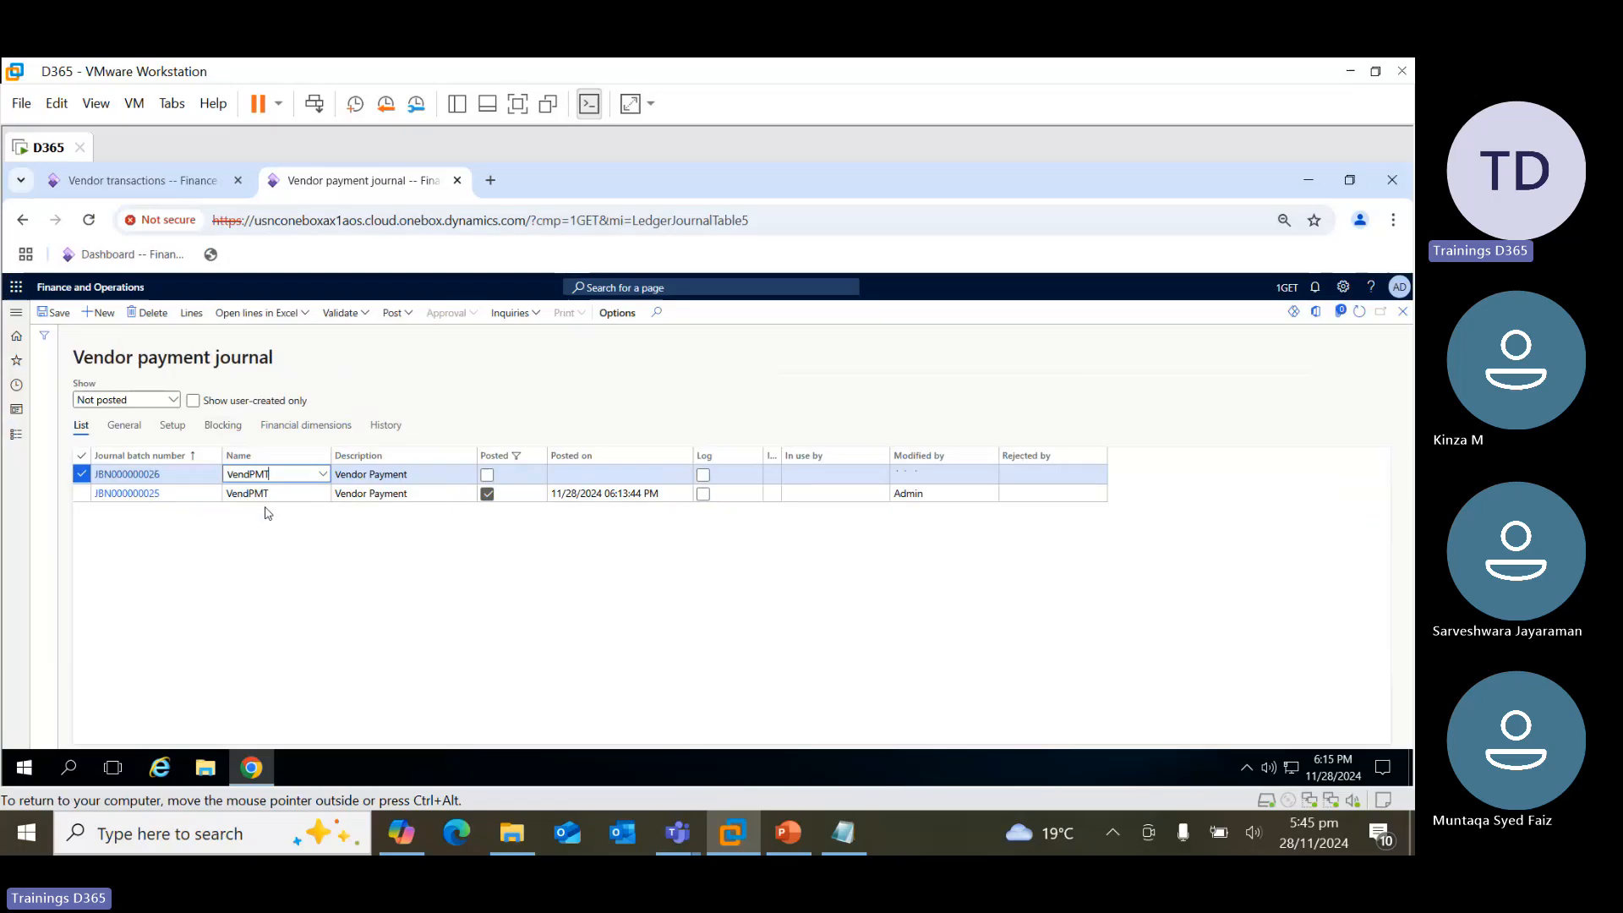
{"action": "left_click", "coordinate": [190, 314]}
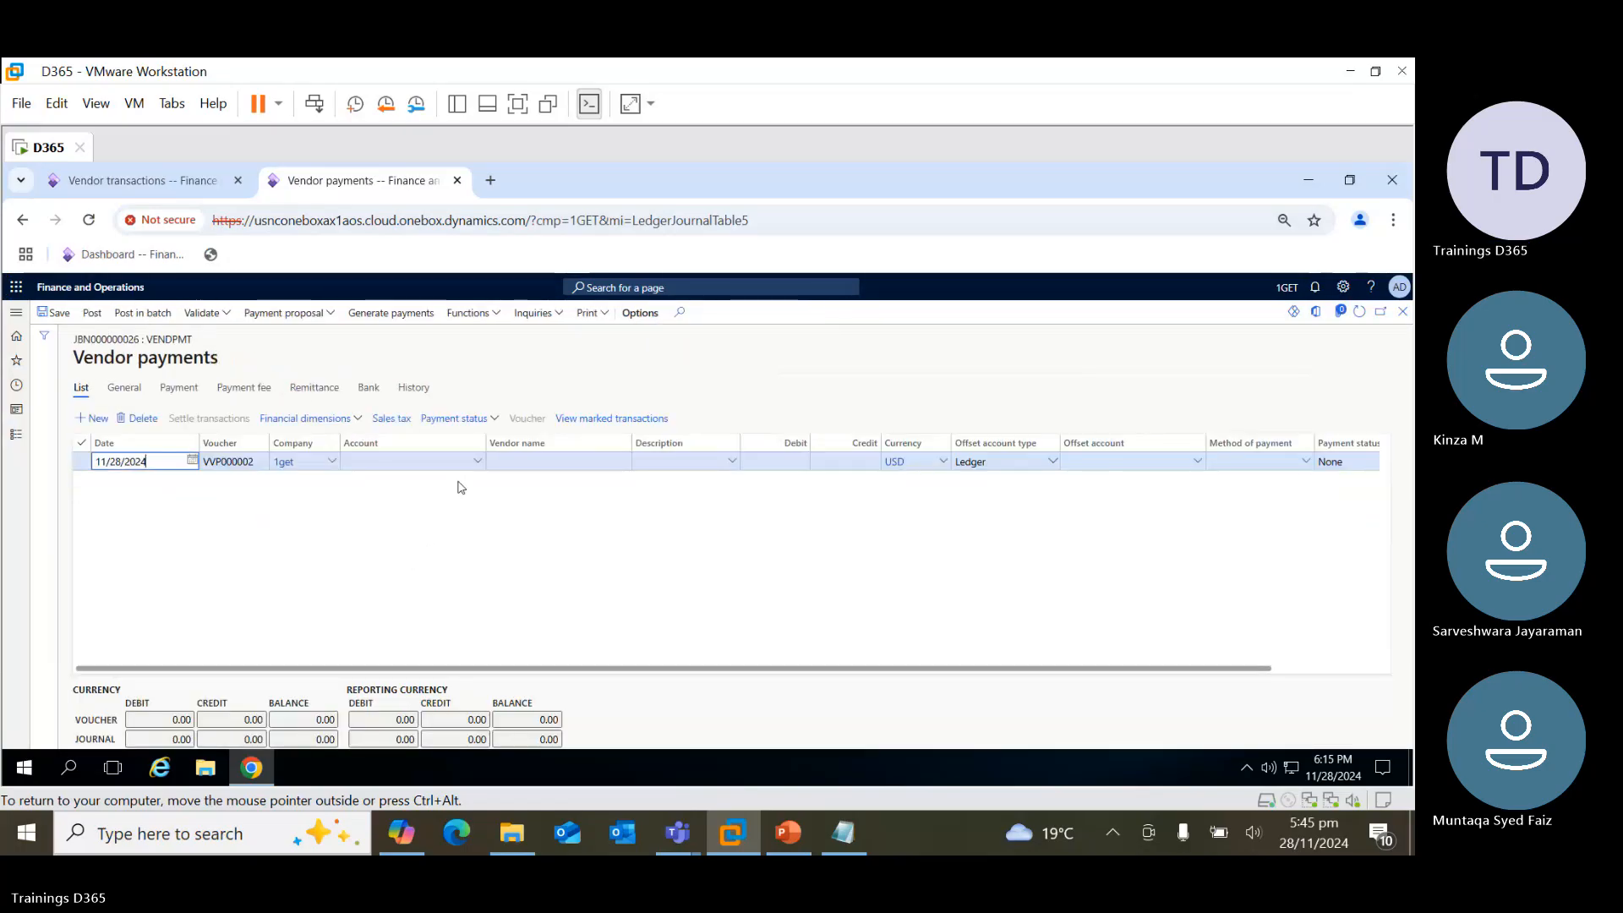
Select Alpha Metals Ltd. as the vendor account on the new payment line and enter a debit of 5,600
{"action": "left_click", "coordinate": [475, 462]}
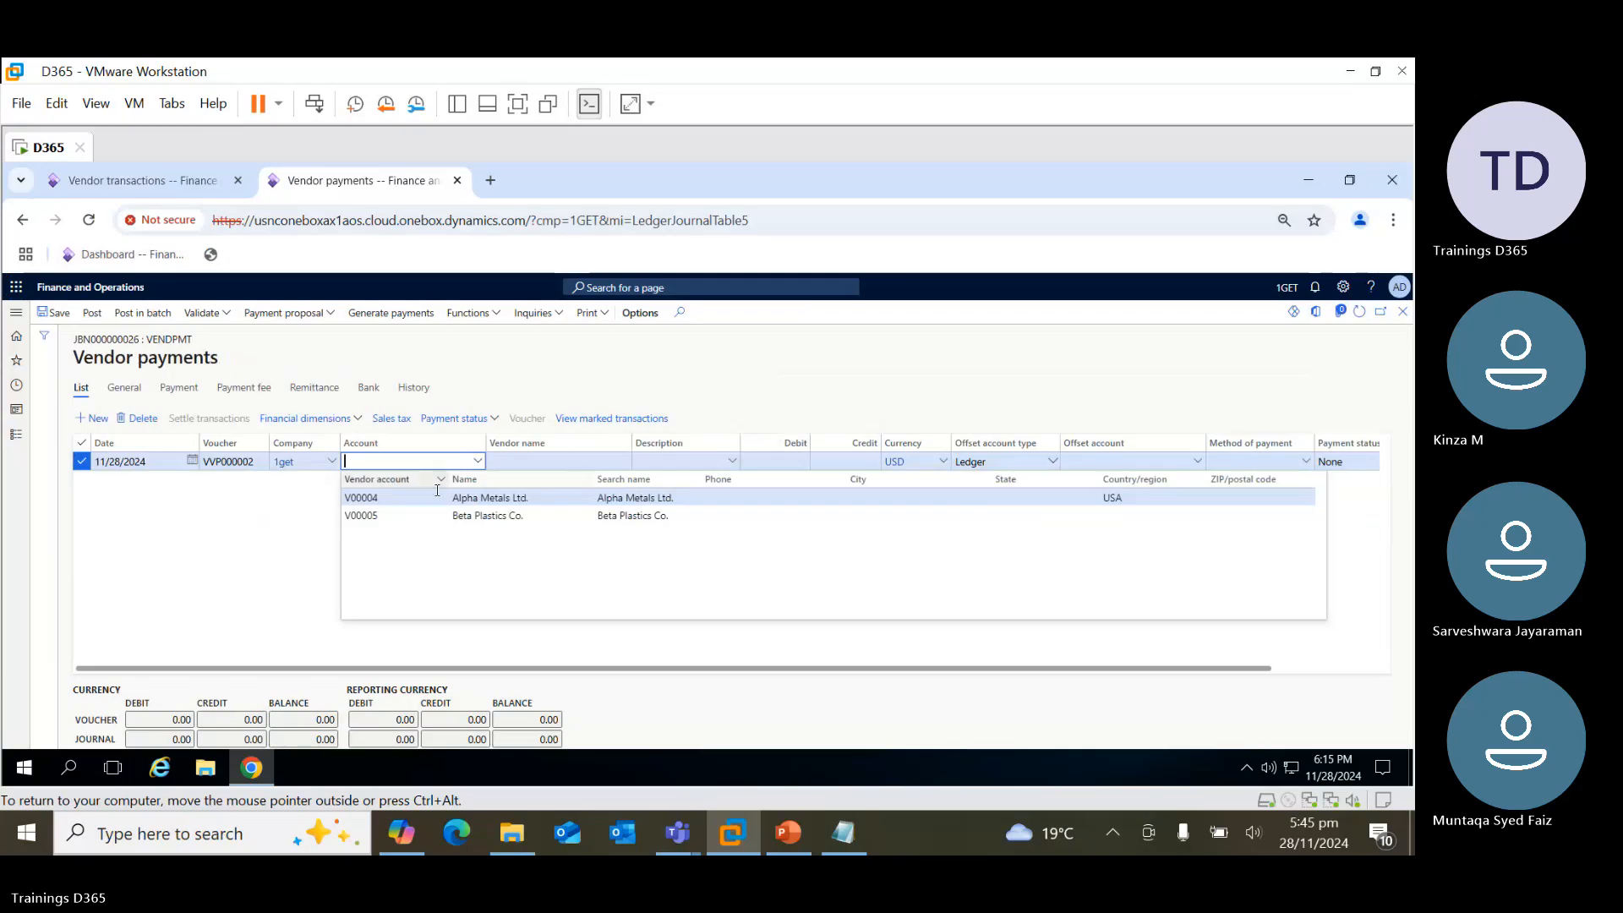
{"action": "left_click", "coordinate": [430, 496]}
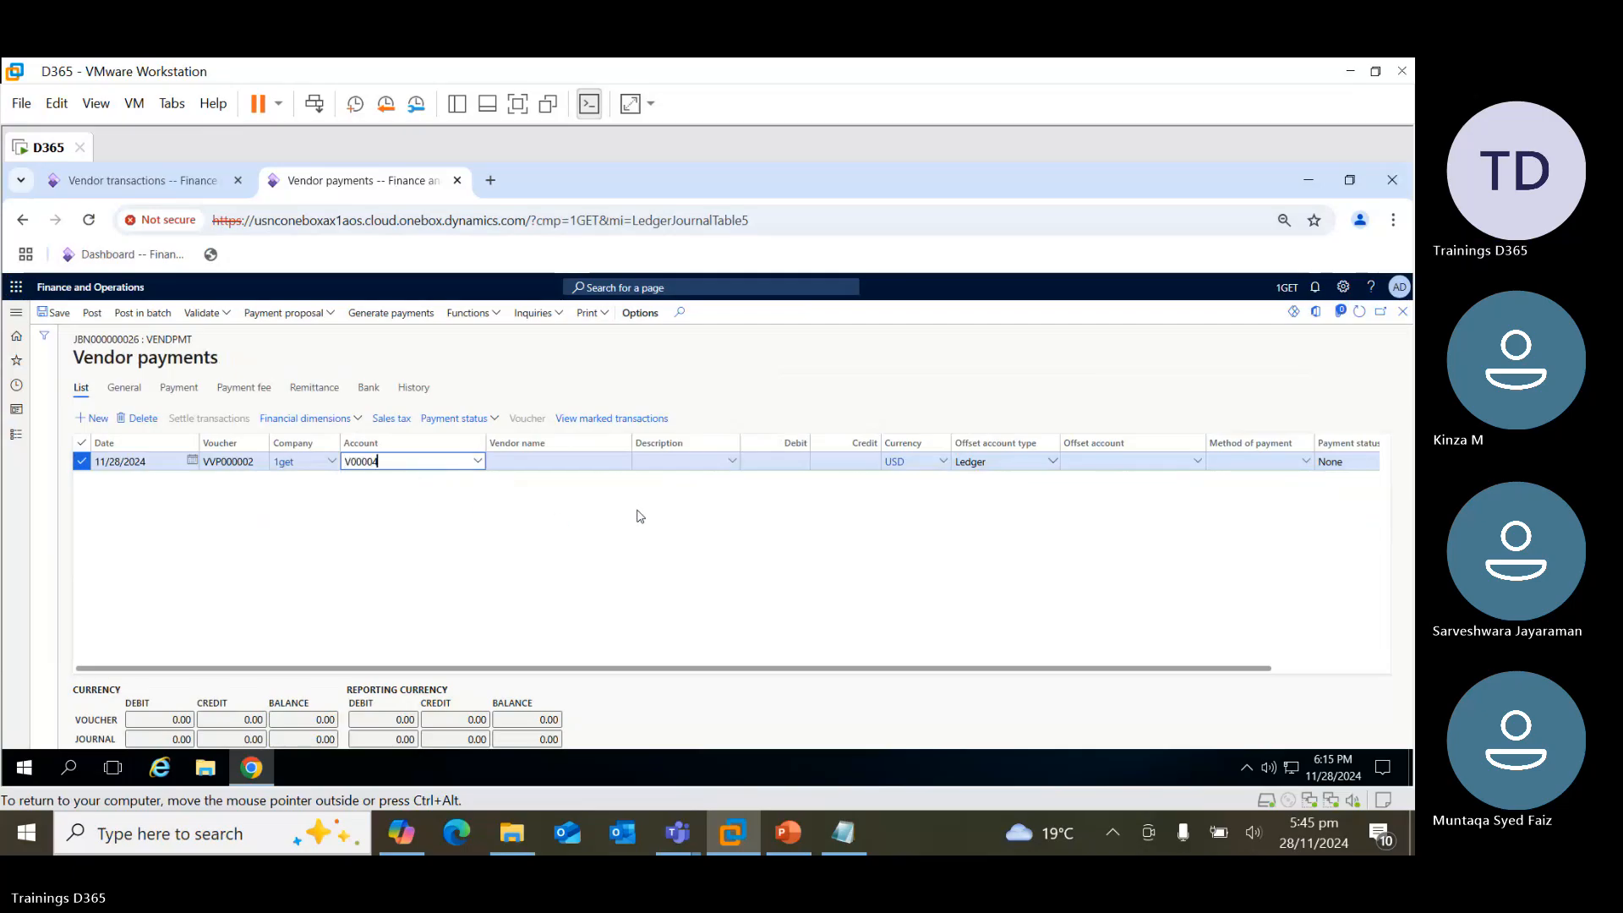
{"action": "left_click", "coordinate": [779, 462]}
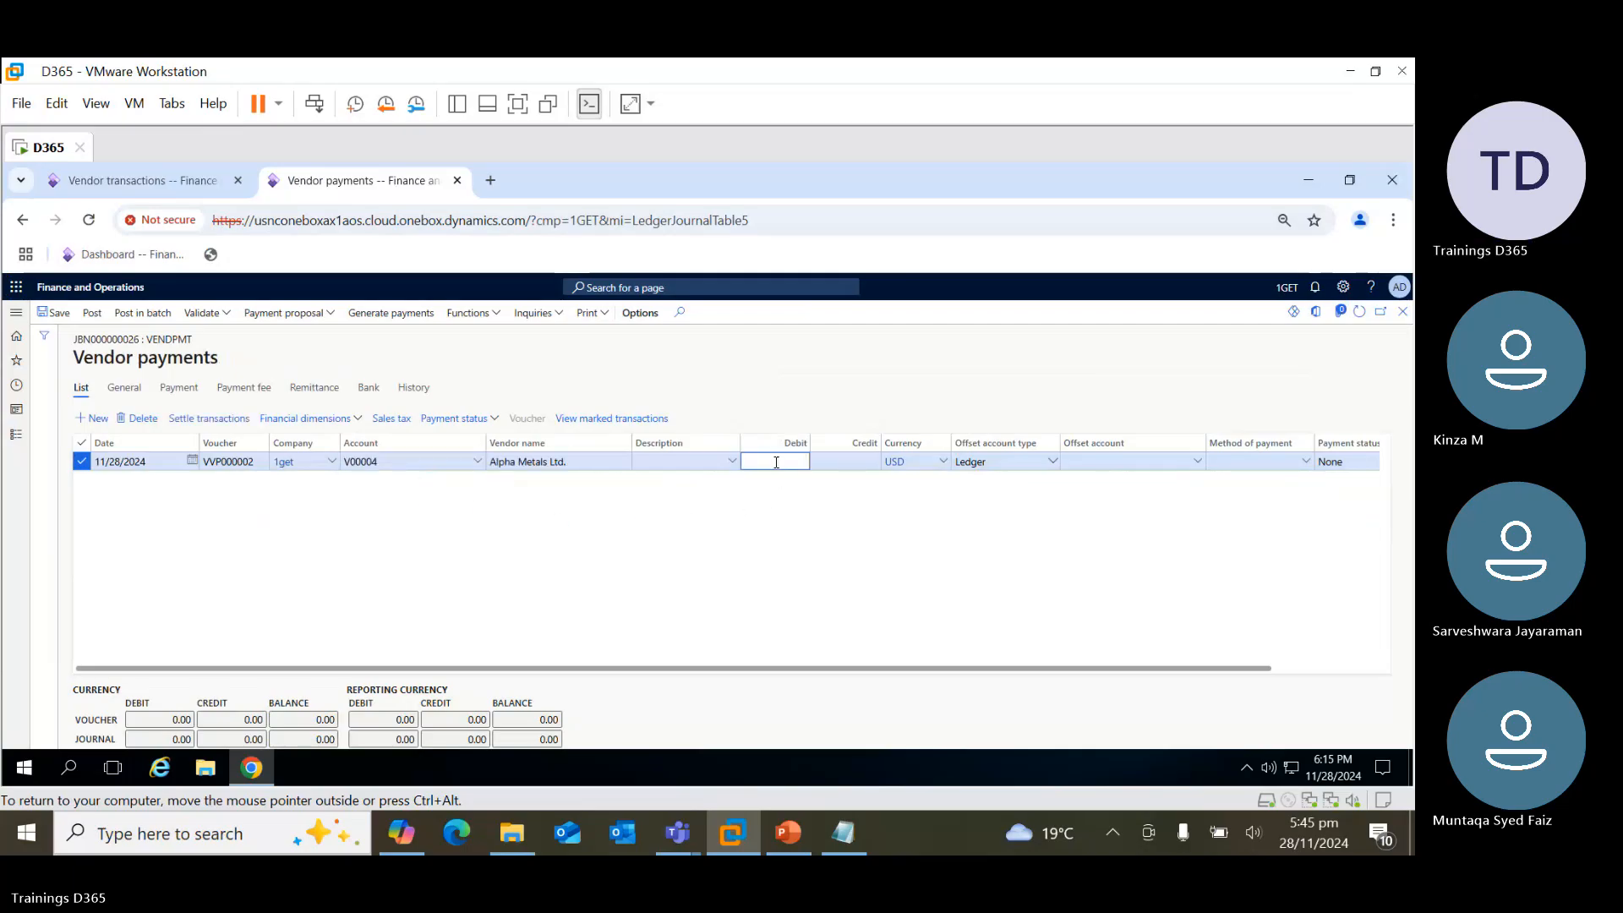
{"action": "type", "text": "5600"}
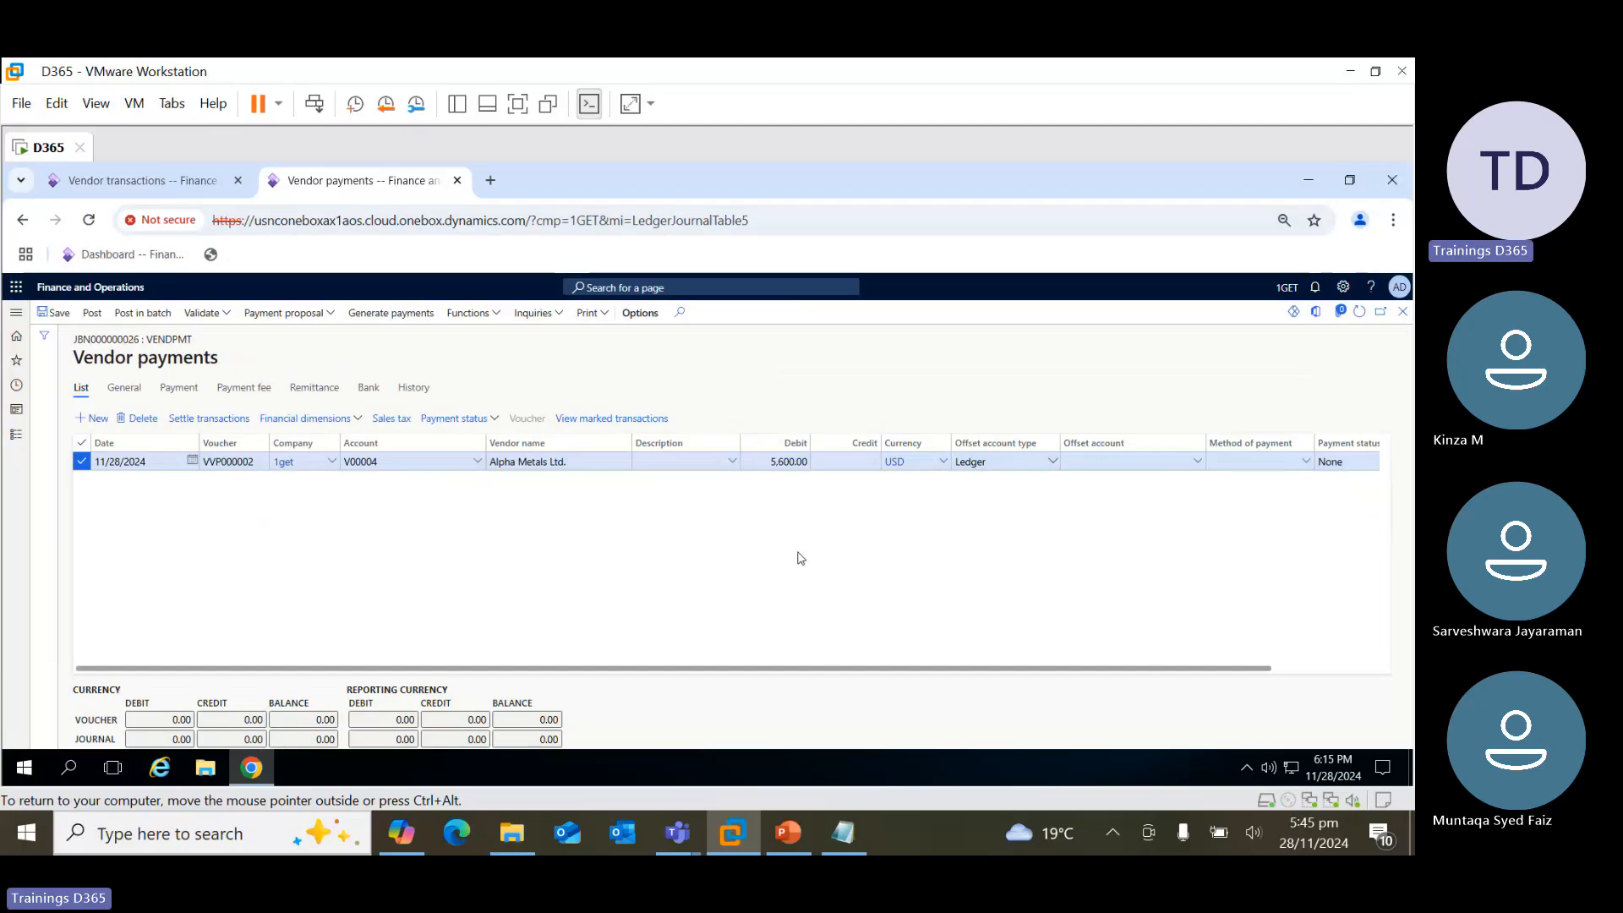
Leave the offset account type as Ledger and pick main account 1002 (Banks) as the offset for the 5,600 payment
{"action": "left_click_drag", "start_coordinate": [924, 667], "coordinate": [970, 668]}
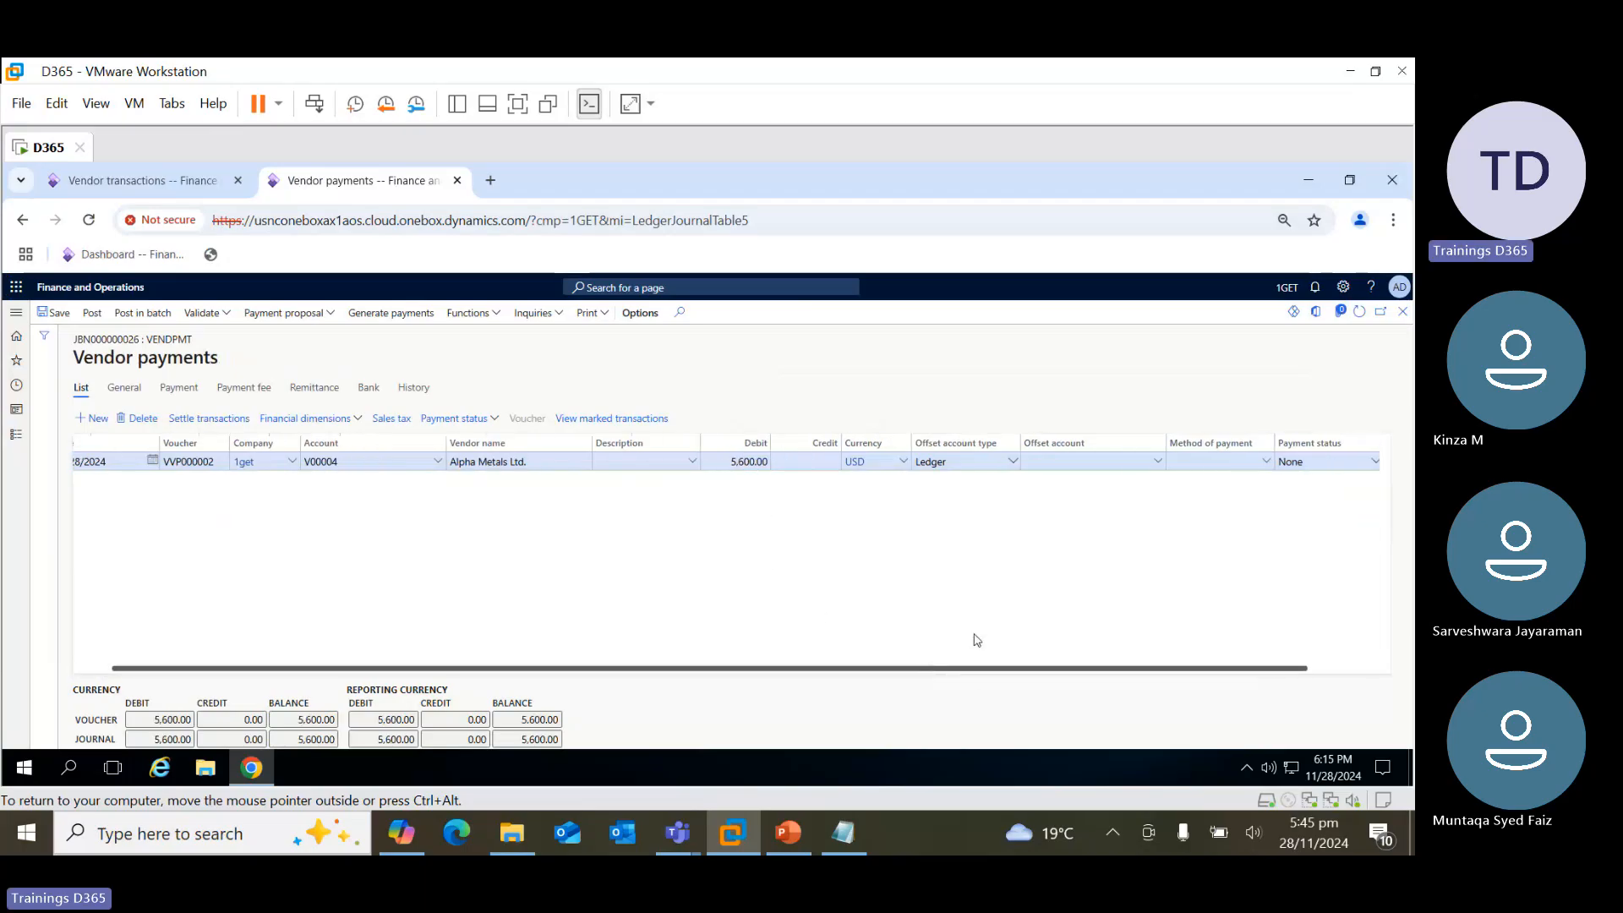
{"action": "left_click", "coordinate": [1013, 464]}
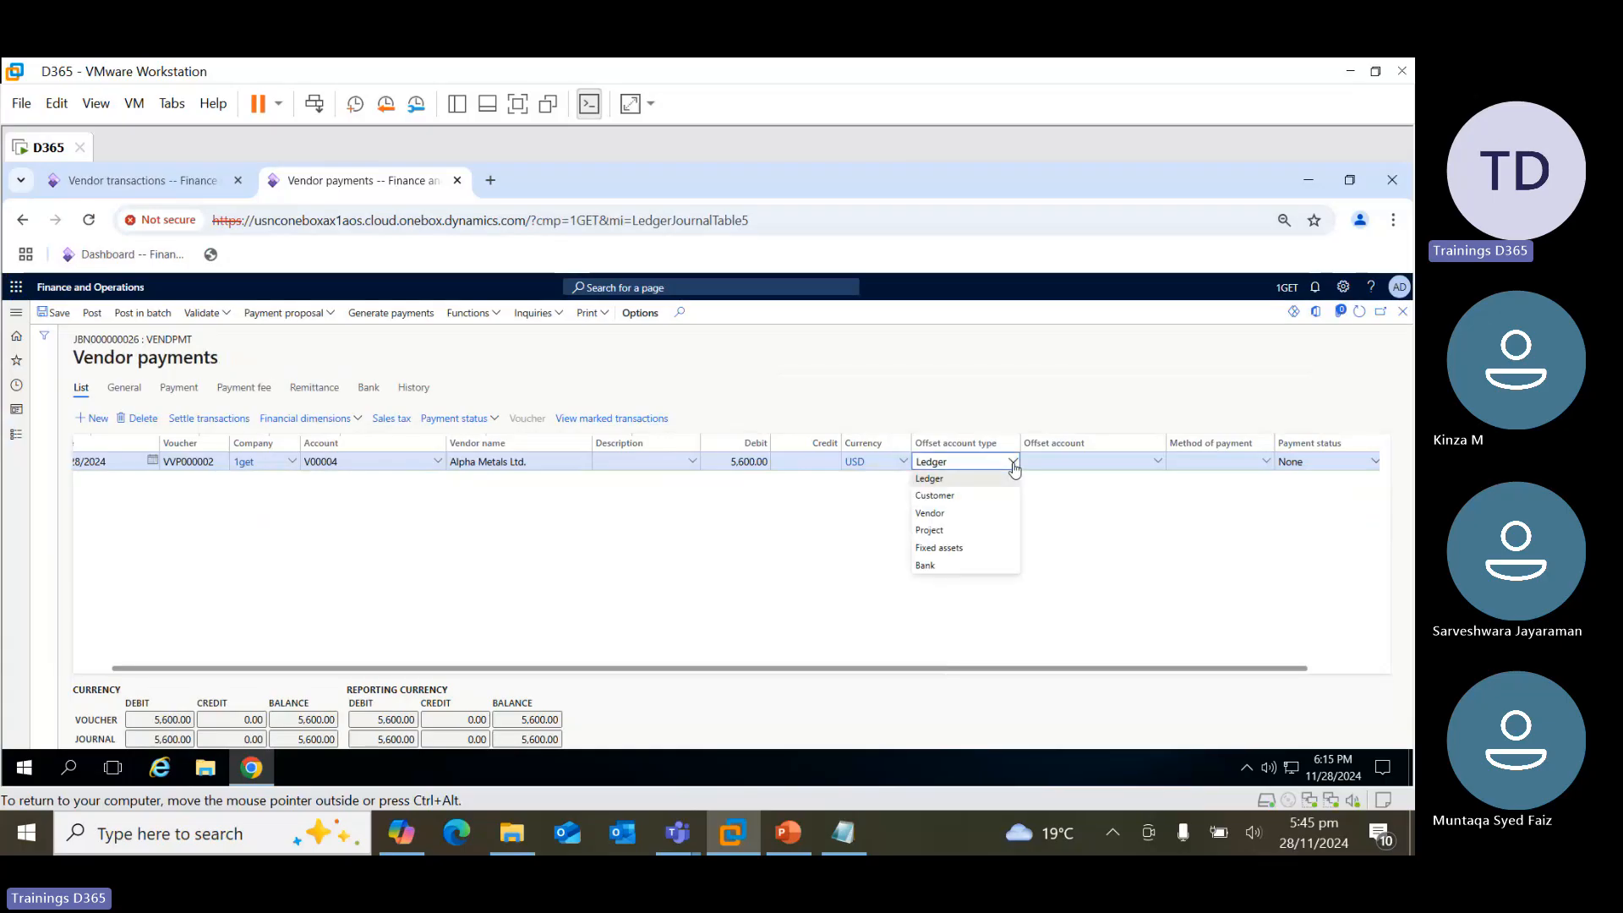
{"action": "left_click", "coordinate": [1015, 469]}
{"action": "left_click", "coordinate": [1158, 461]}
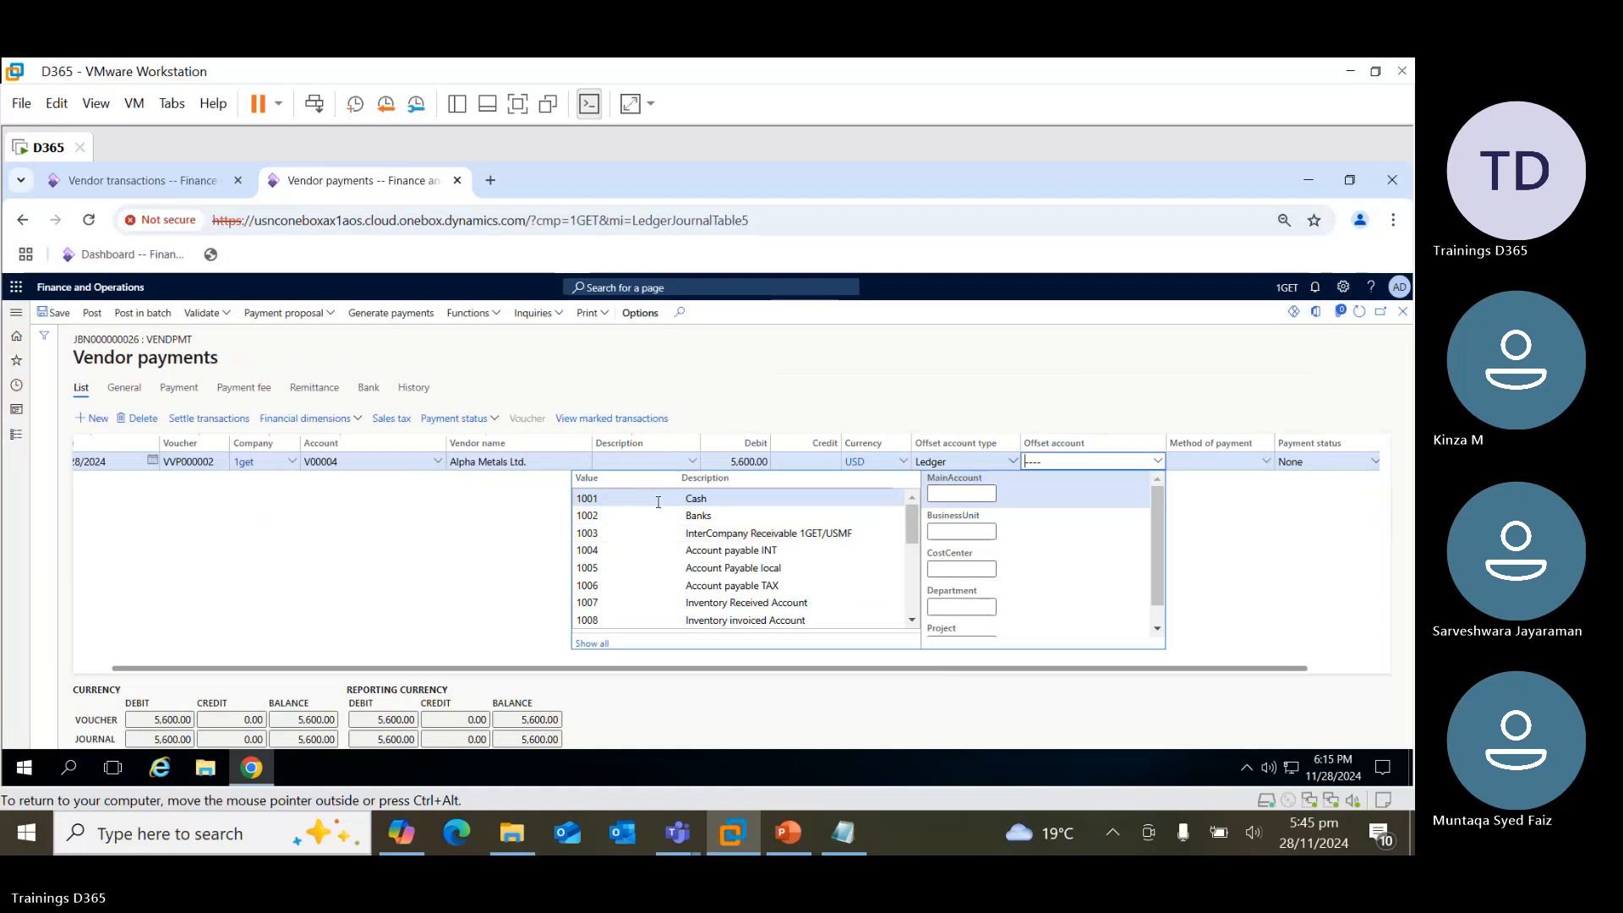
{"action": "left_click", "coordinate": [641, 515]}
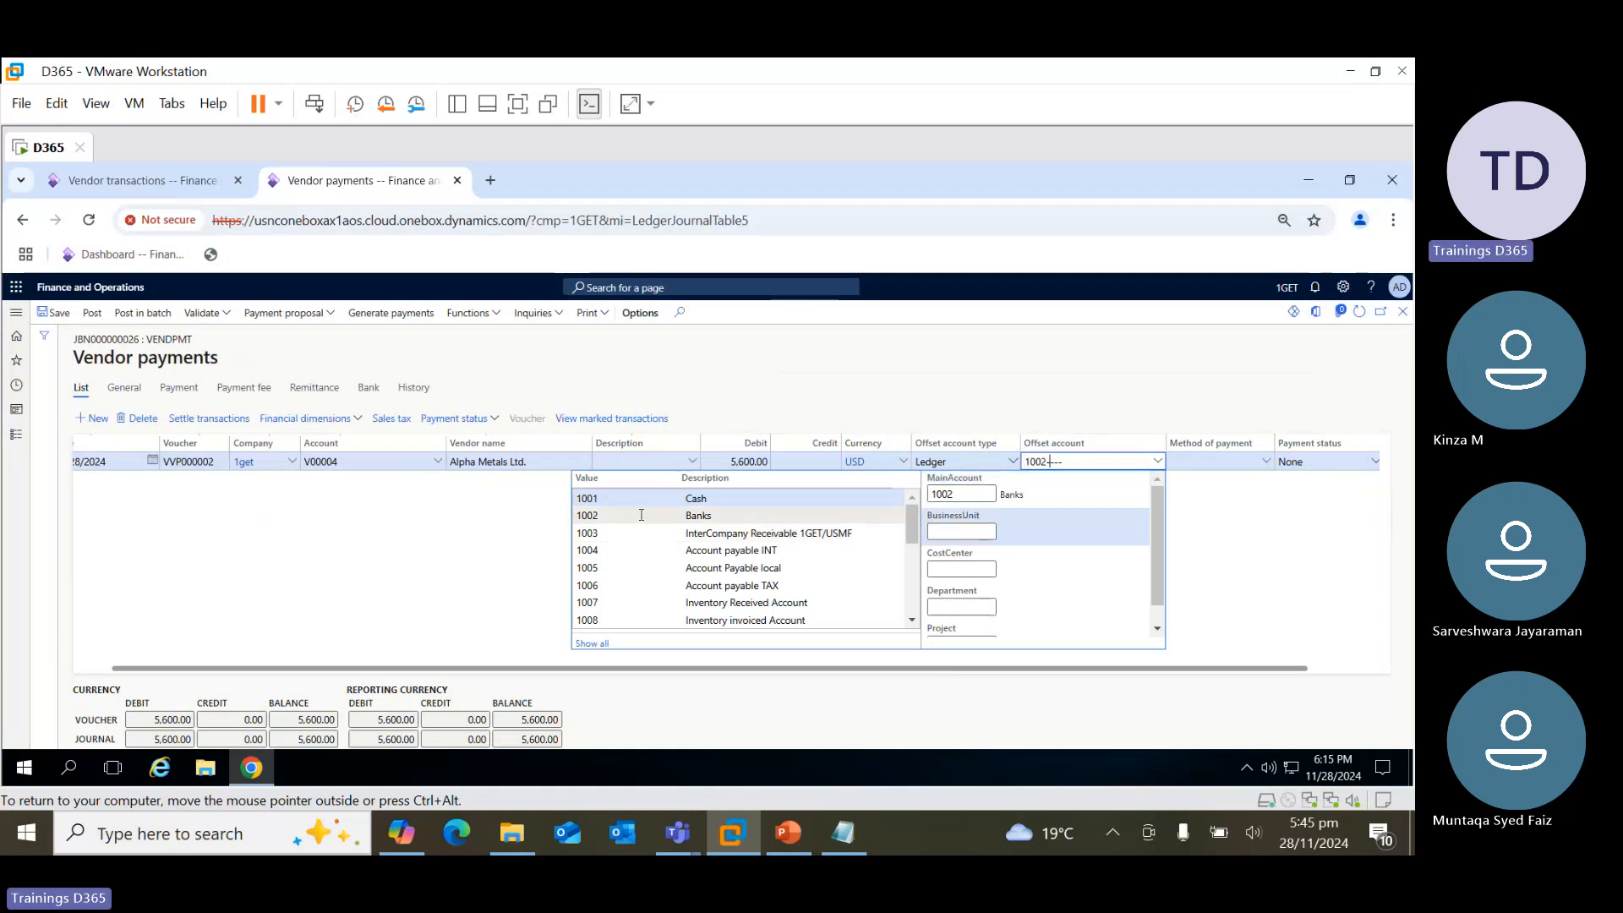
Validate the 5,600 Alpha Metals Ltd. payment journal and post it
{"action": "left_click", "coordinate": [497, 535]}
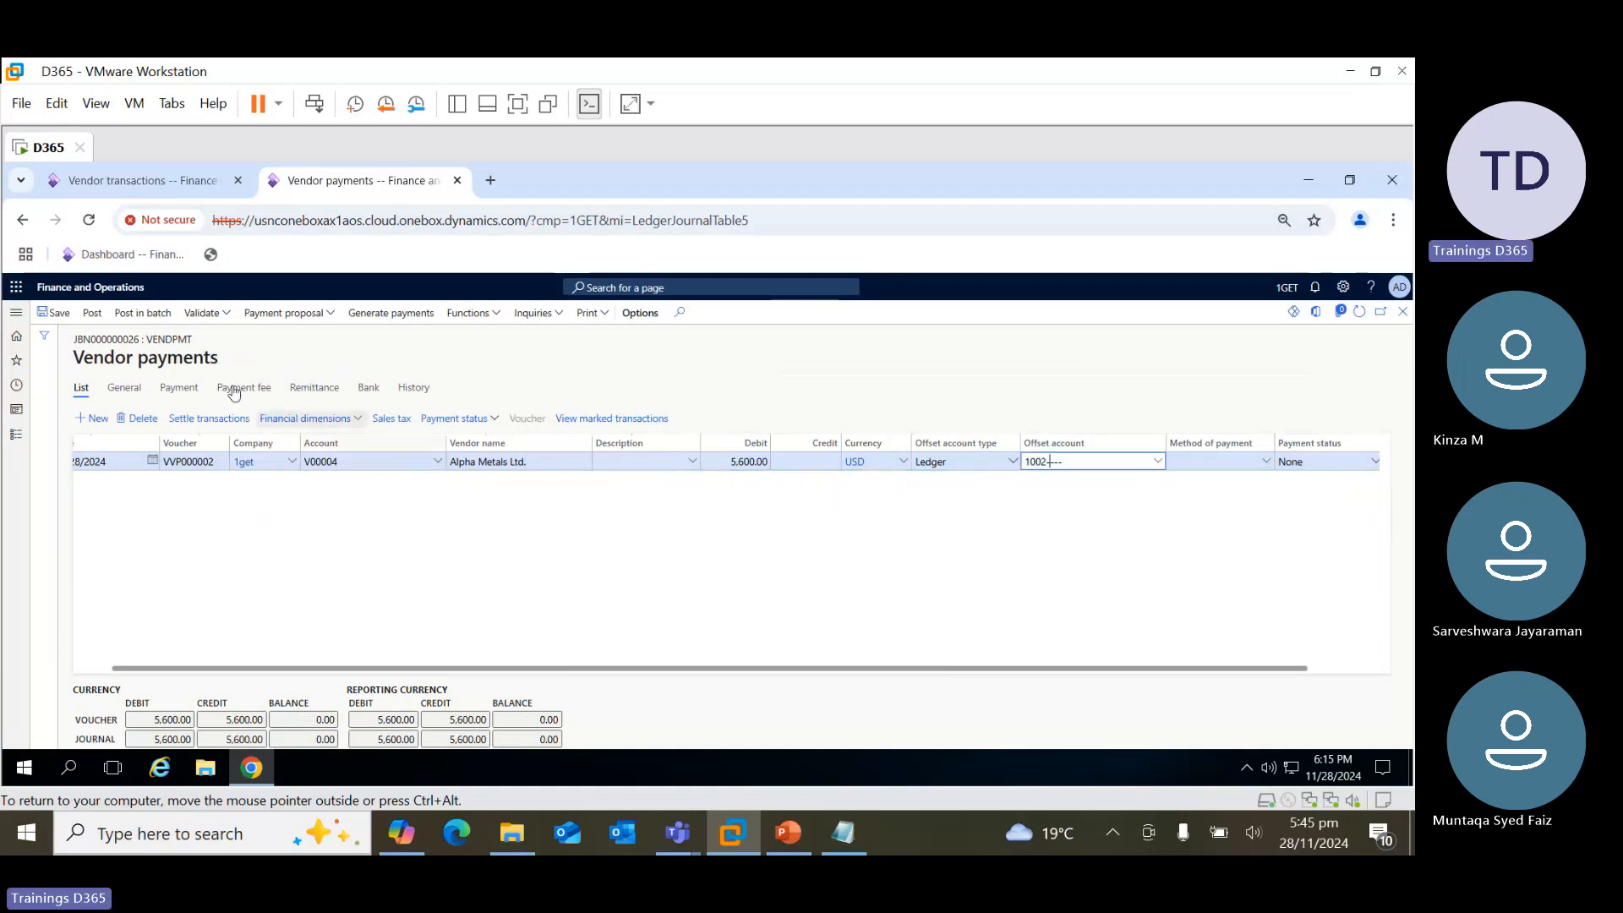
{"action": "left_click", "coordinate": [212, 313]}
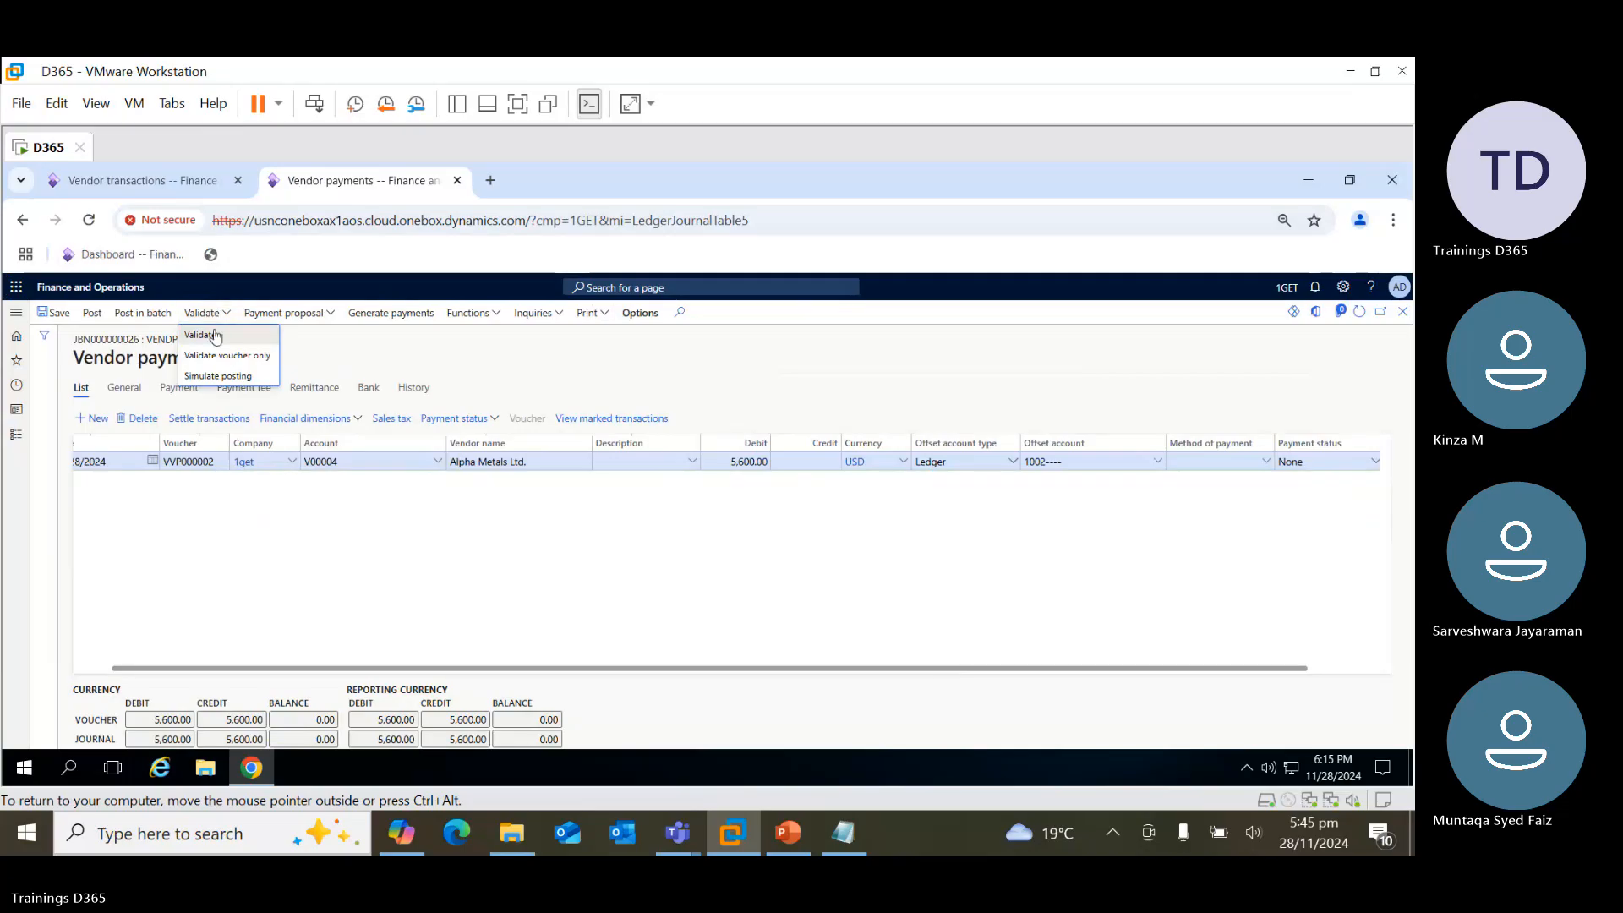
{"action": "left_click", "coordinate": [203, 337]}
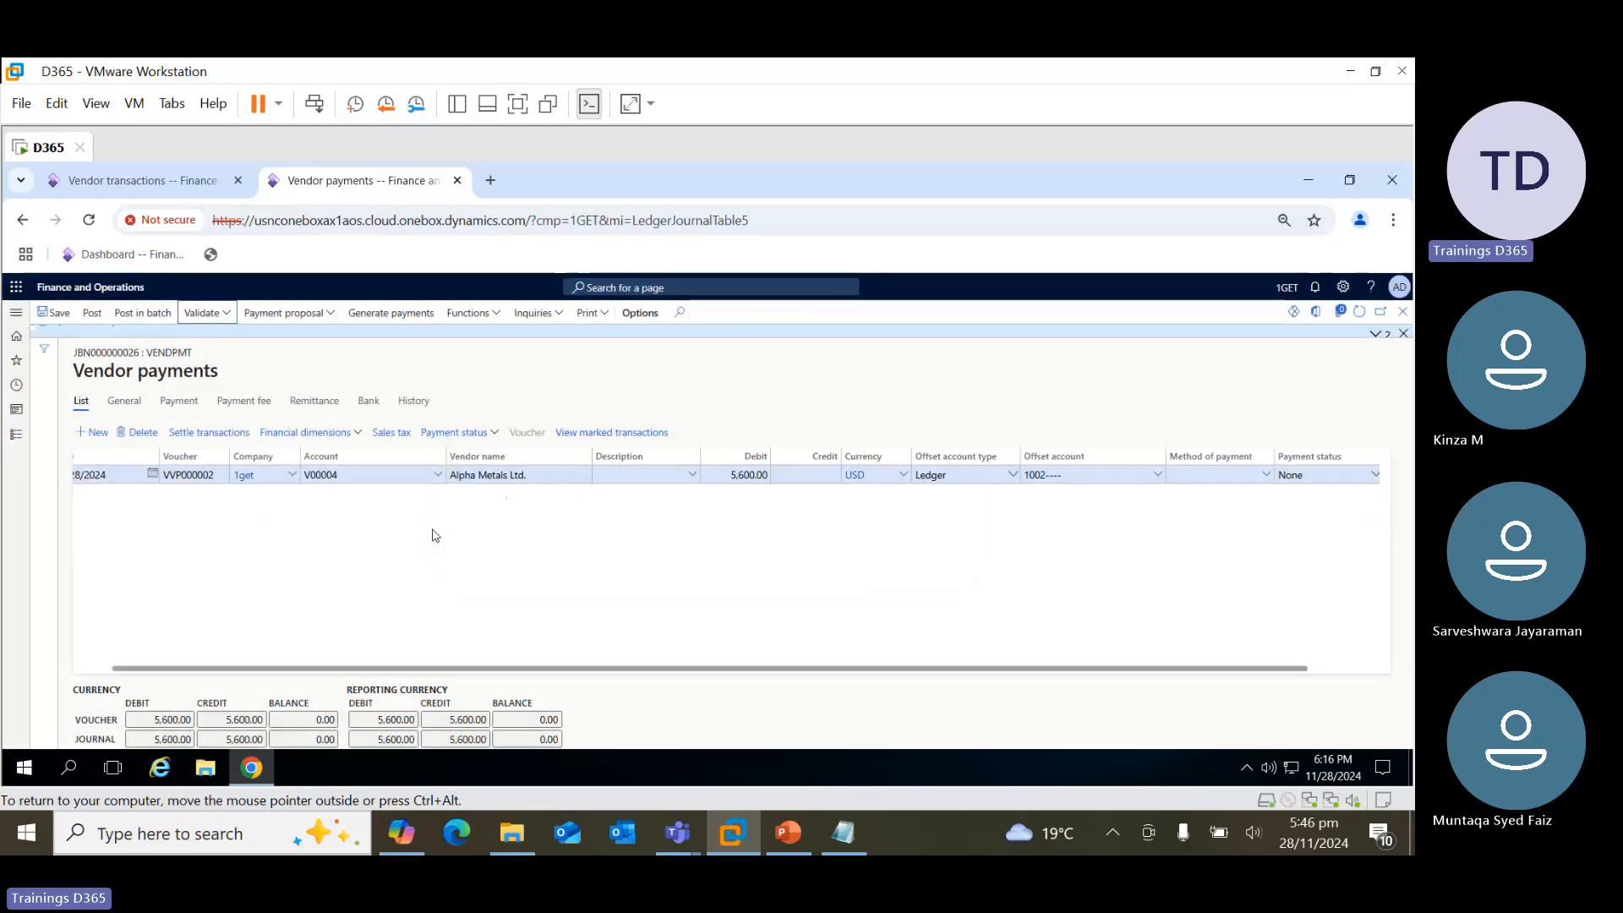
{"action": "left_click", "coordinate": [93, 313]}
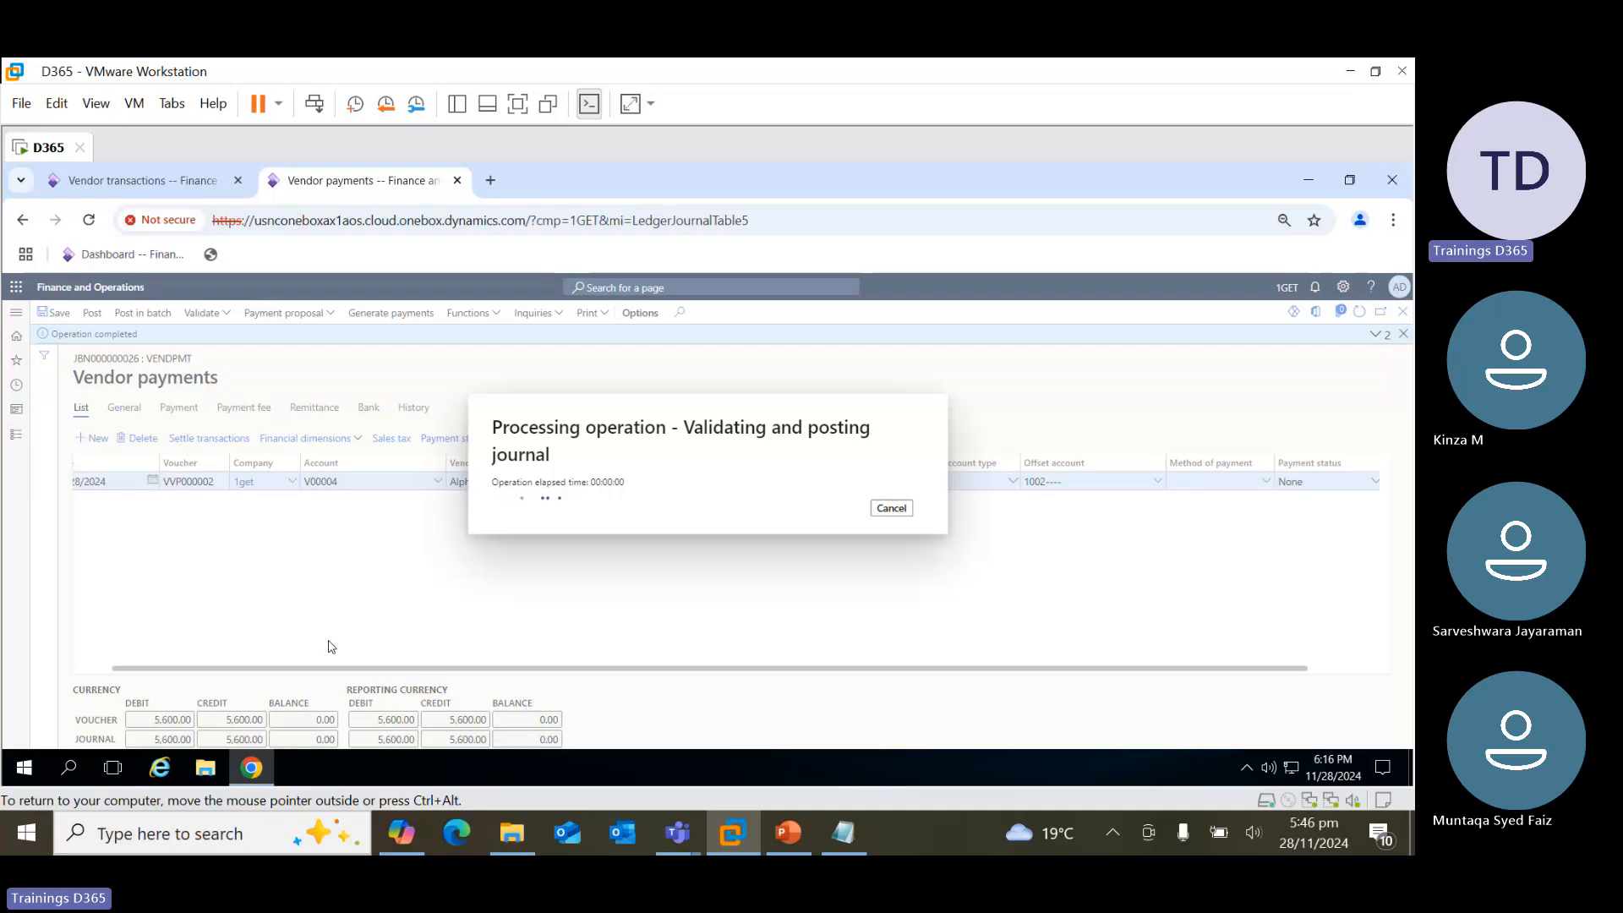
Refresh the Alpha Metals Ltd. vendor transactions and review the settlements of the 14,000 payment
{"action": "left_click", "coordinate": [151, 182]}
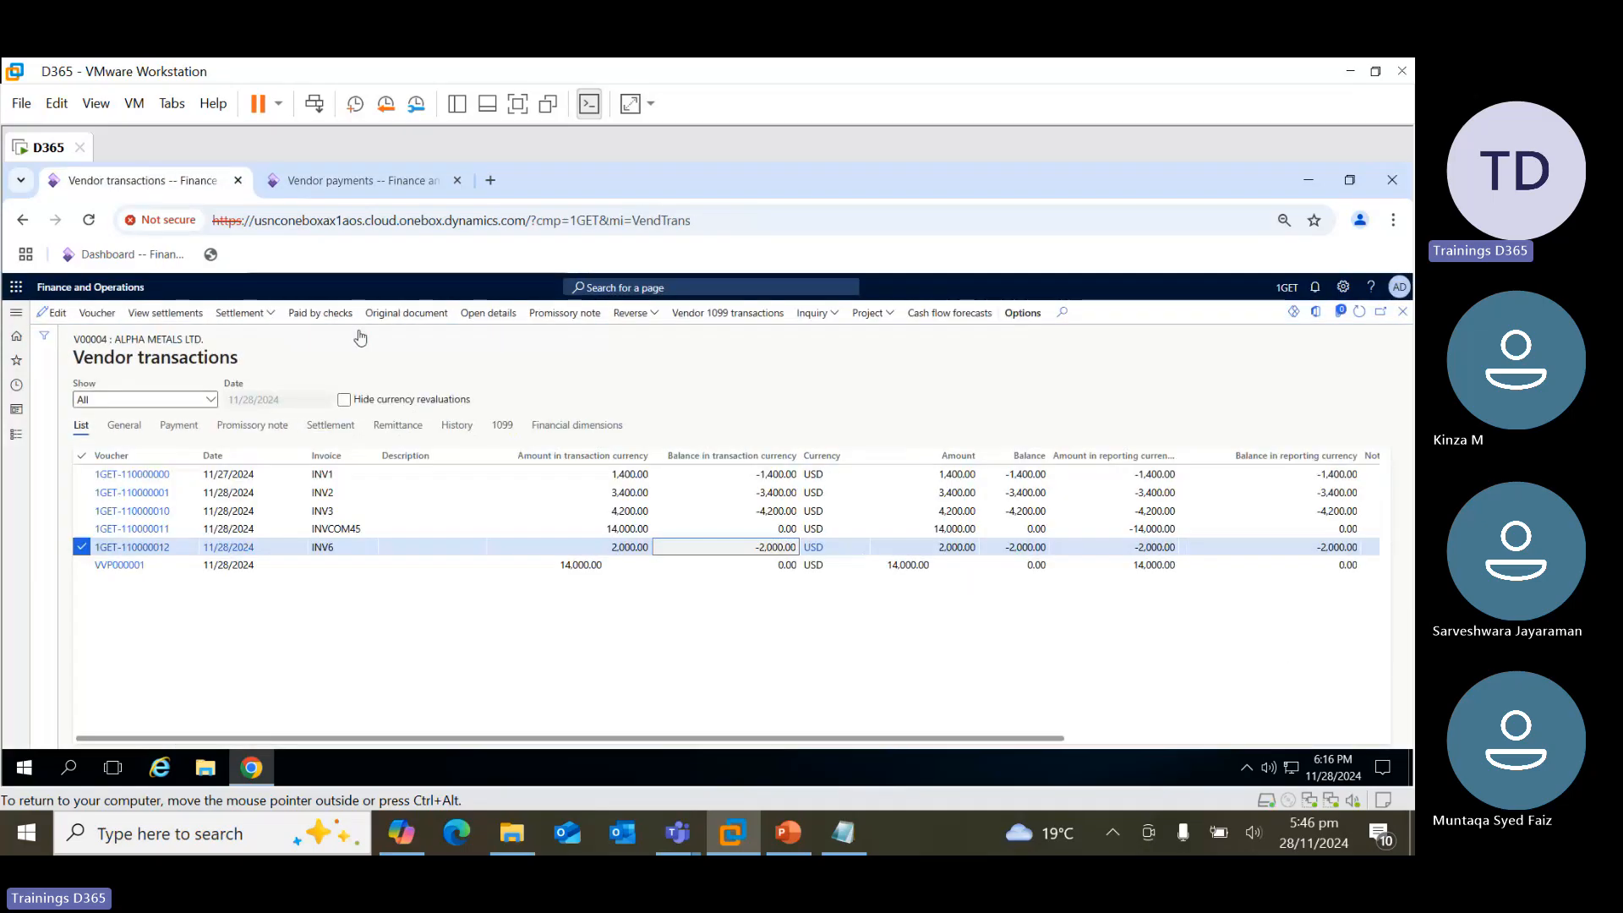
{"action": "left_click", "coordinate": [1360, 313]}
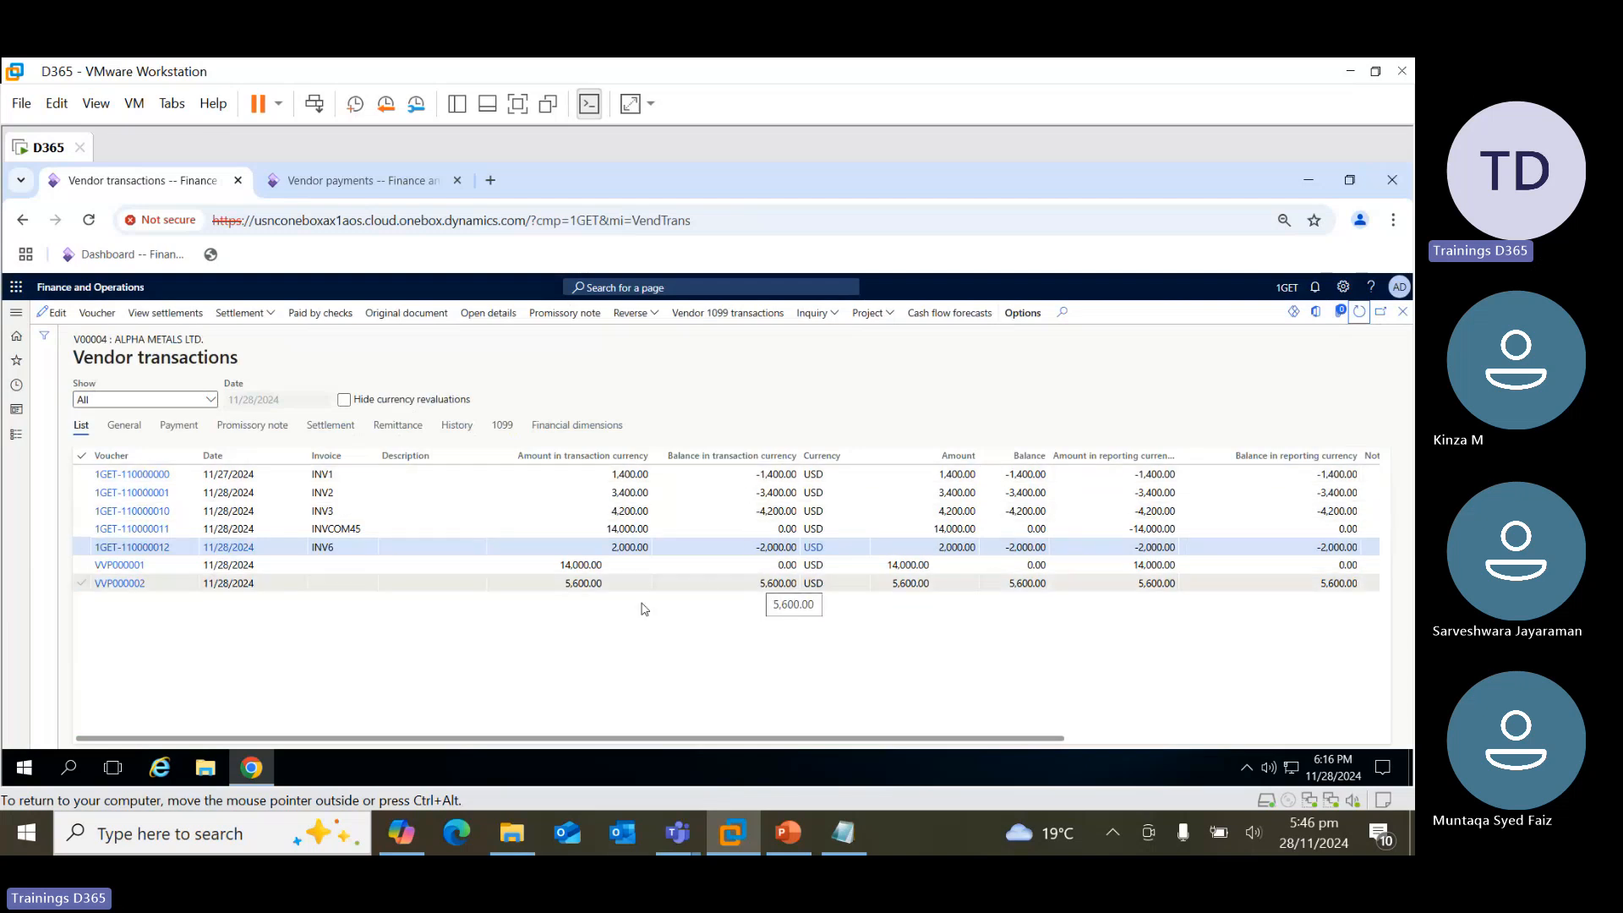
{"action": "left_click", "coordinate": [523, 564]}
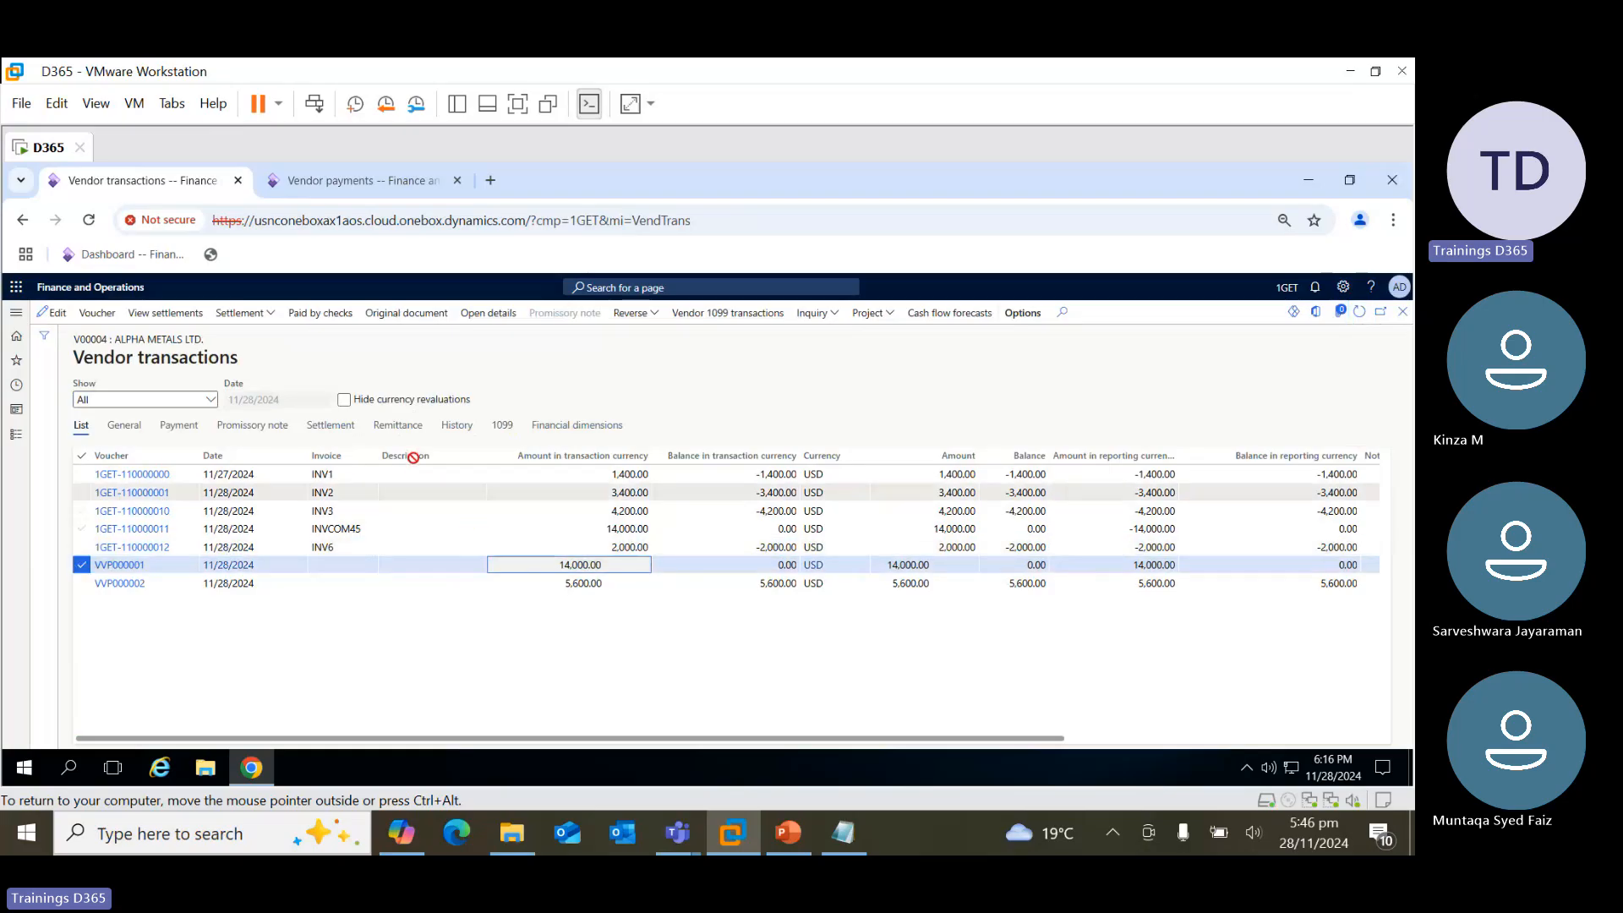
{"action": "left_click", "coordinate": [183, 318]}
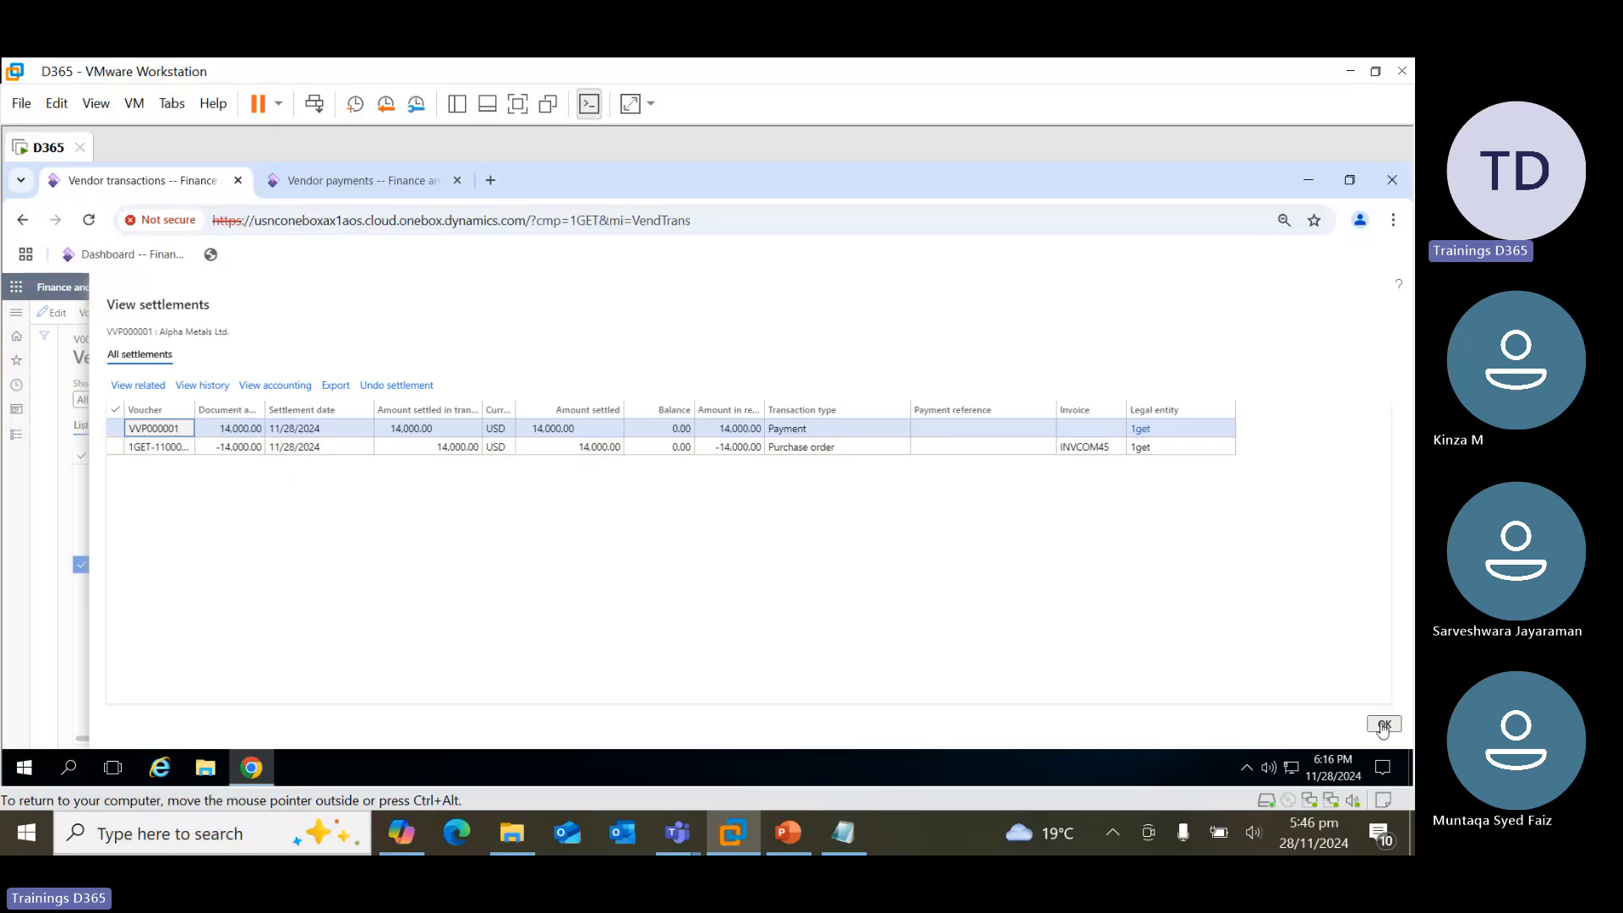
{"action": "left_click", "coordinate": [1385, 724]}
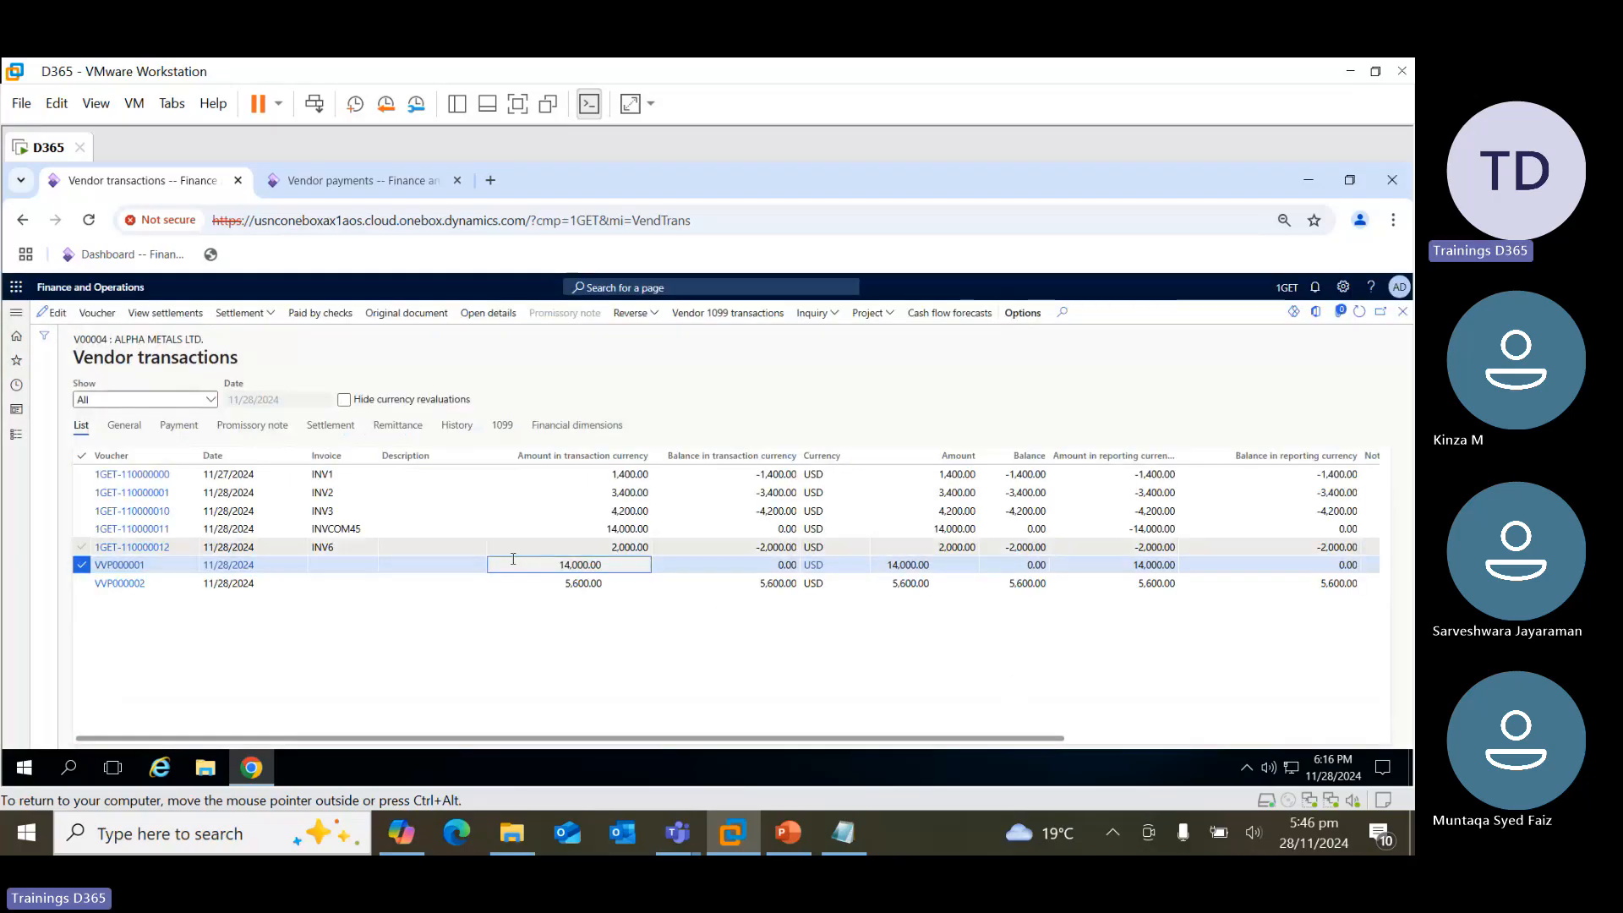
Settle the 5,600 payment against invoices INV1 and INV3 from the vendor transactions and post the settlement
{"action": "left_click", "coordinate": [544, 585]}
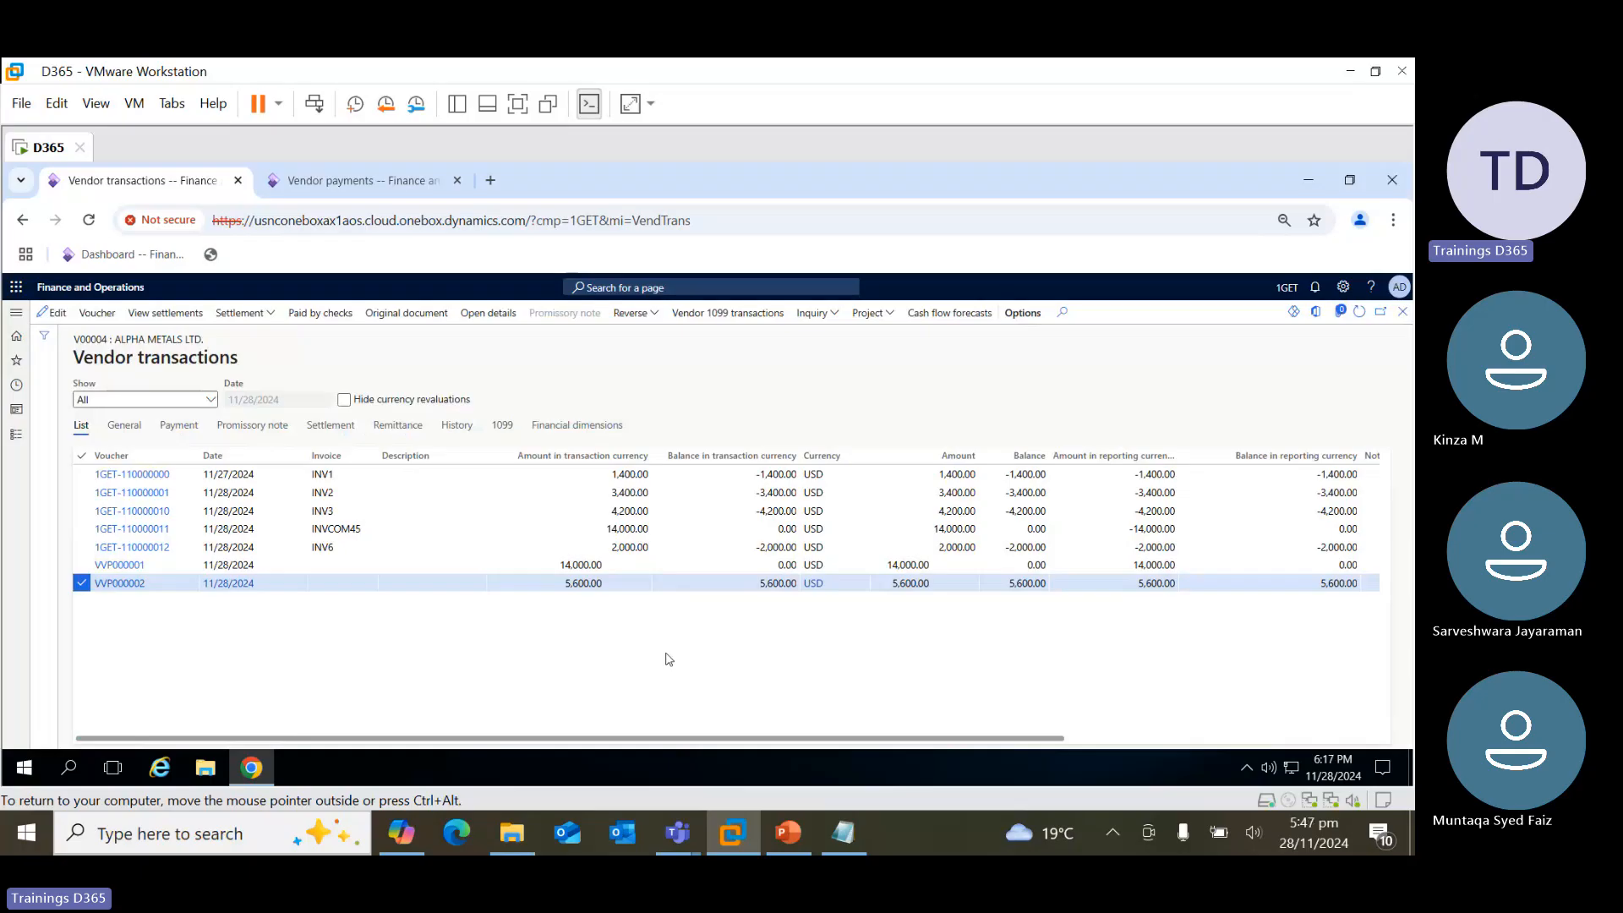
{"action": "left_click", "coordinate": [619, 581]}
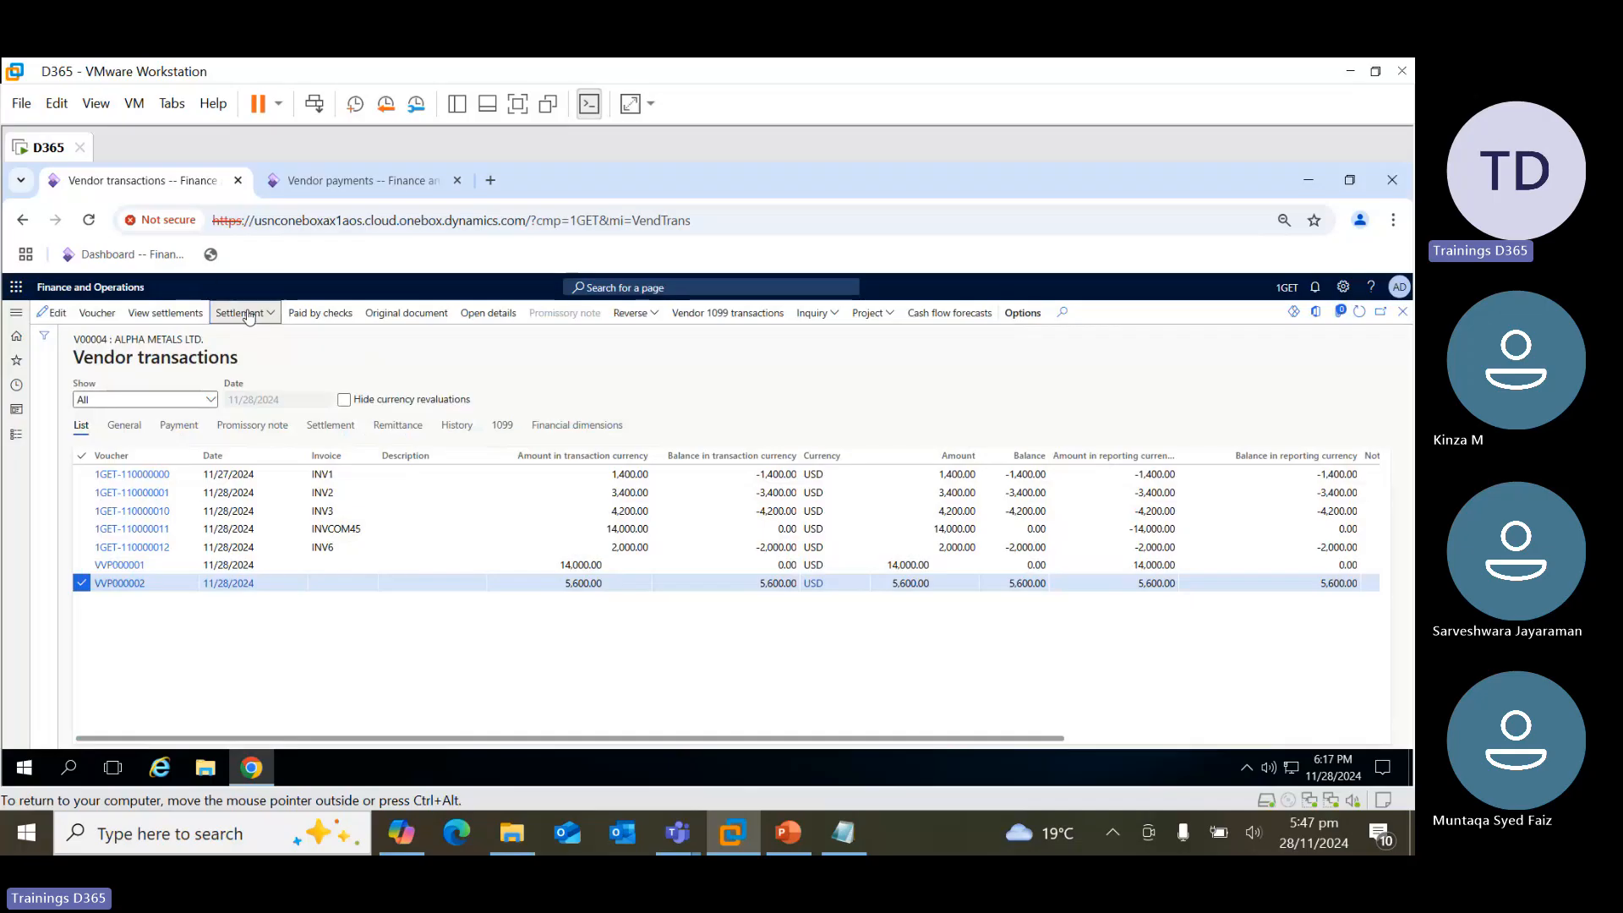
{"action": "left_click", "coordinate": [245, 314]}
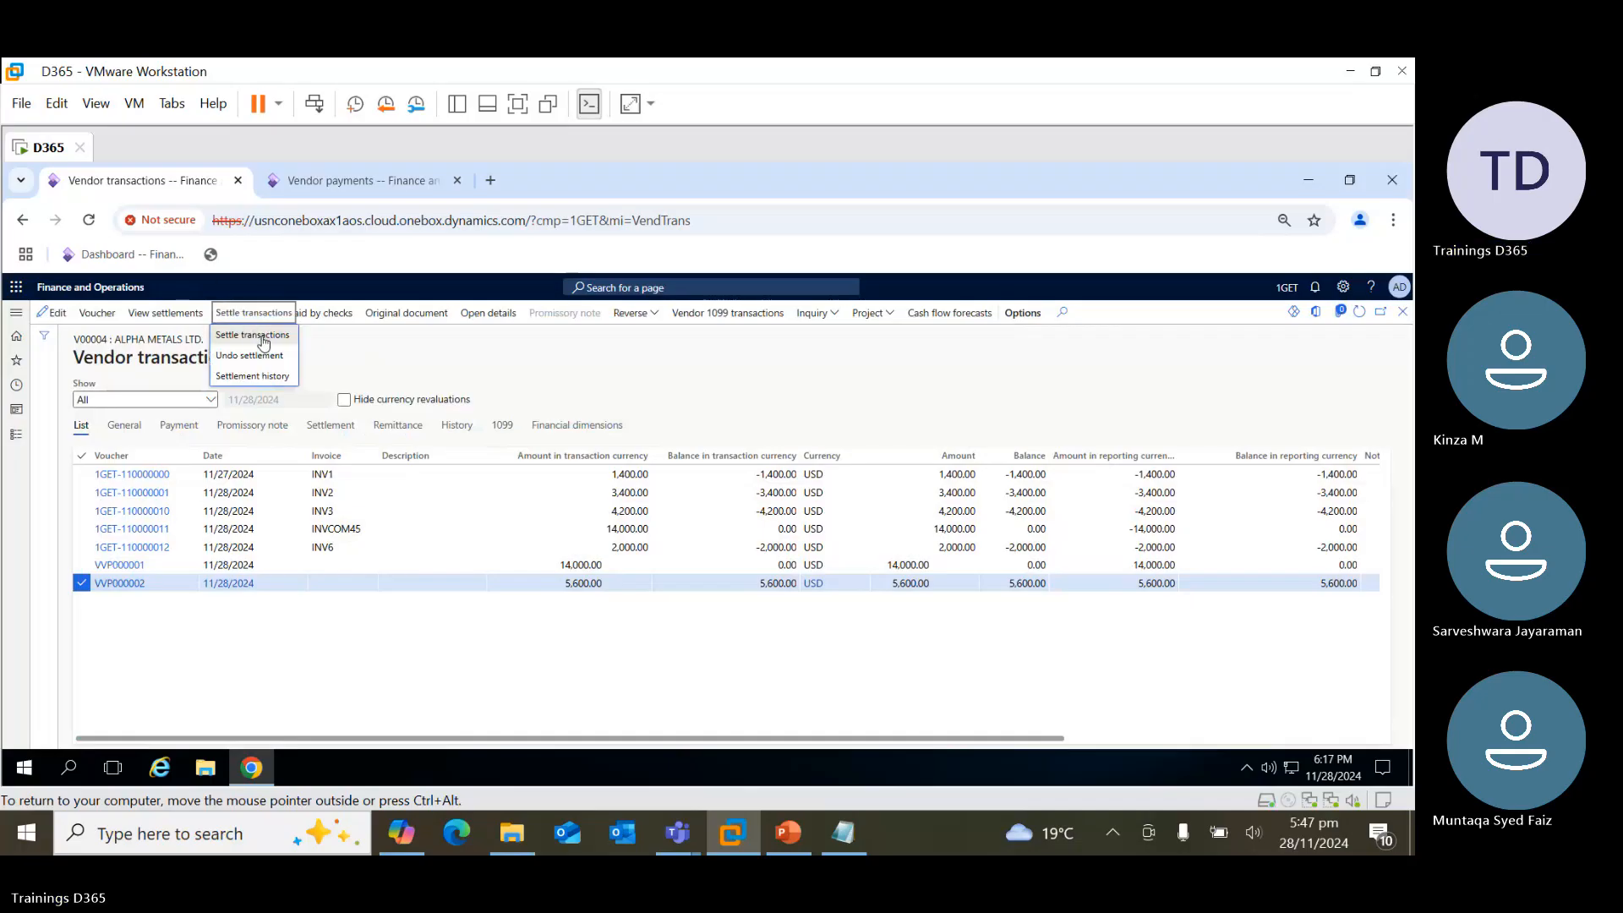
{"action": "left_click", "coordinate": [263, 343]}
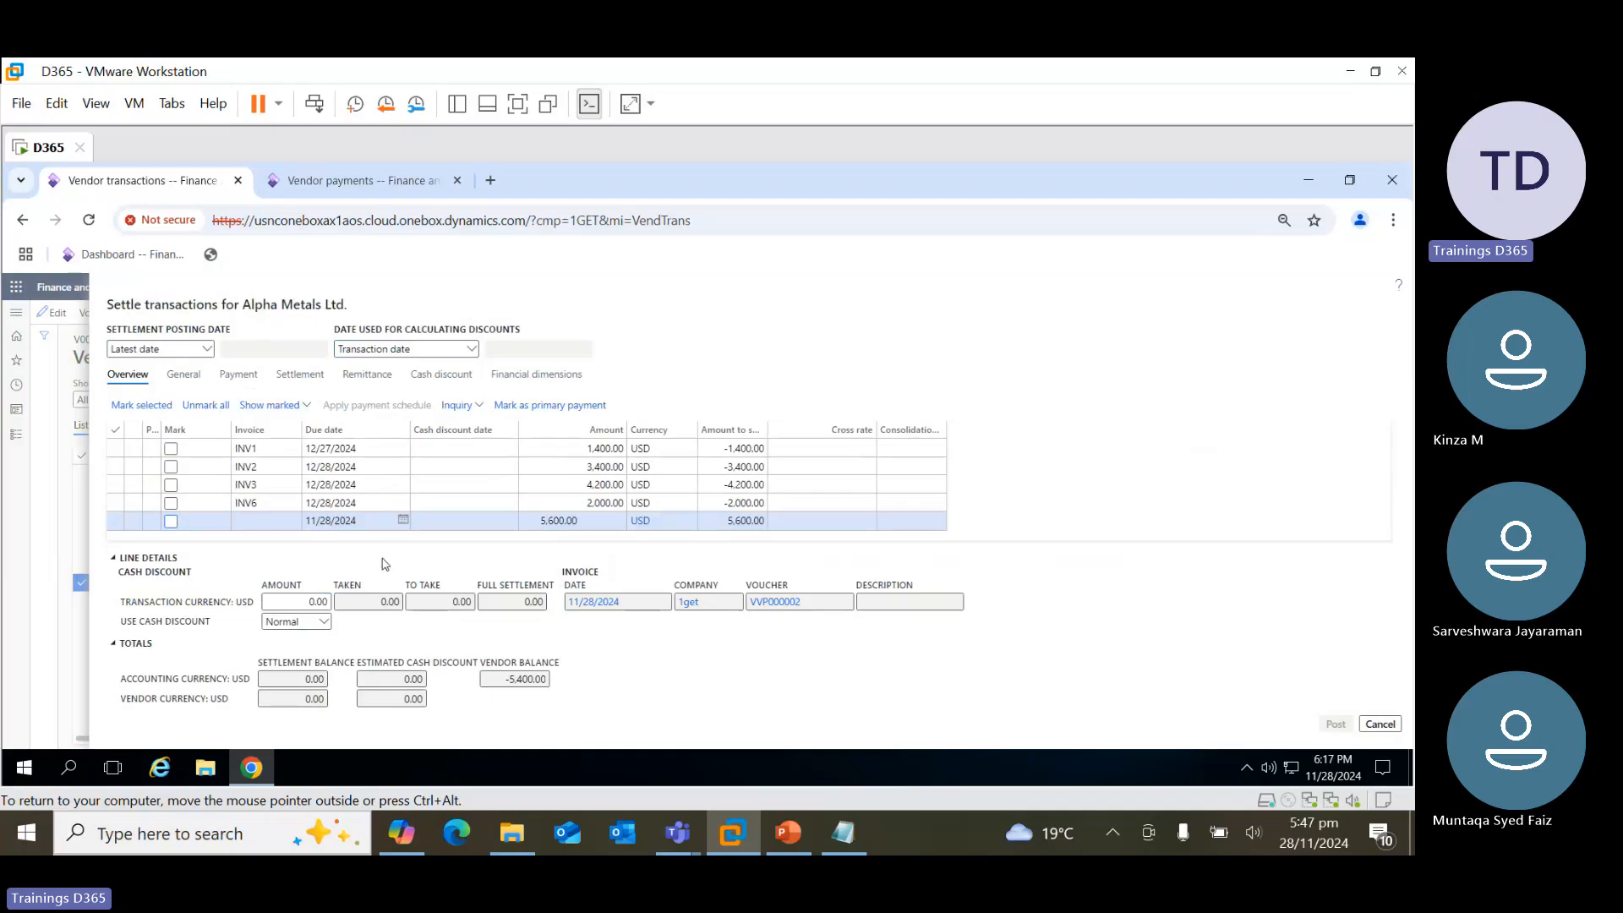
{"action": "left_click", "coordinate": [172, 448]}
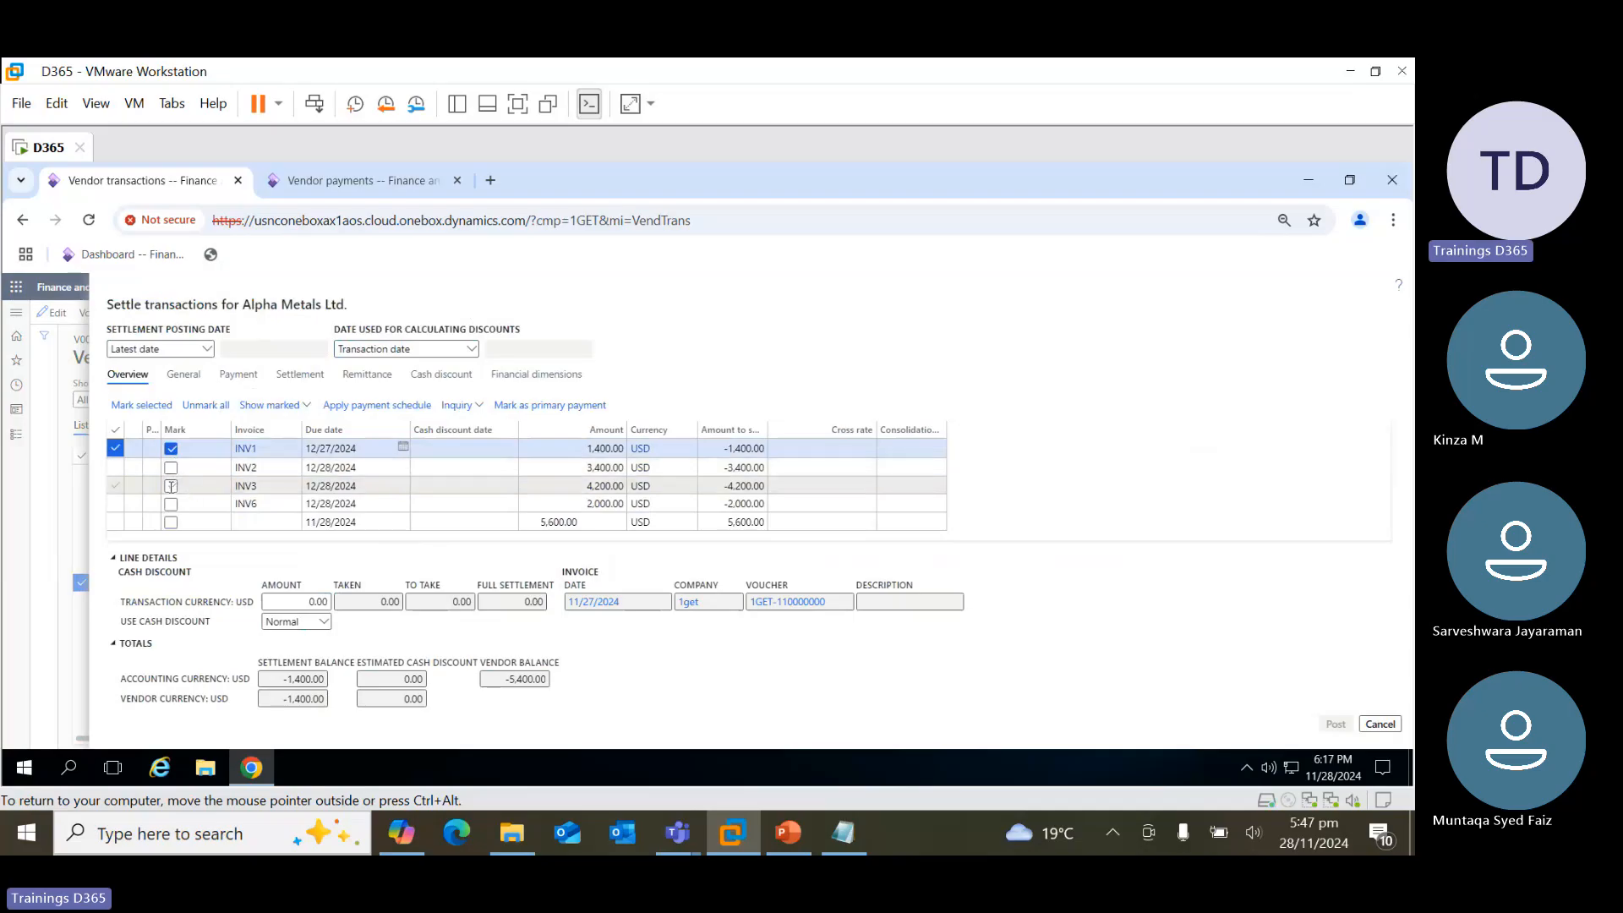
{"action": "left_click", "coordinate": [172, 486]}
{"action": "left_click", "coordinate": [172, 523]}
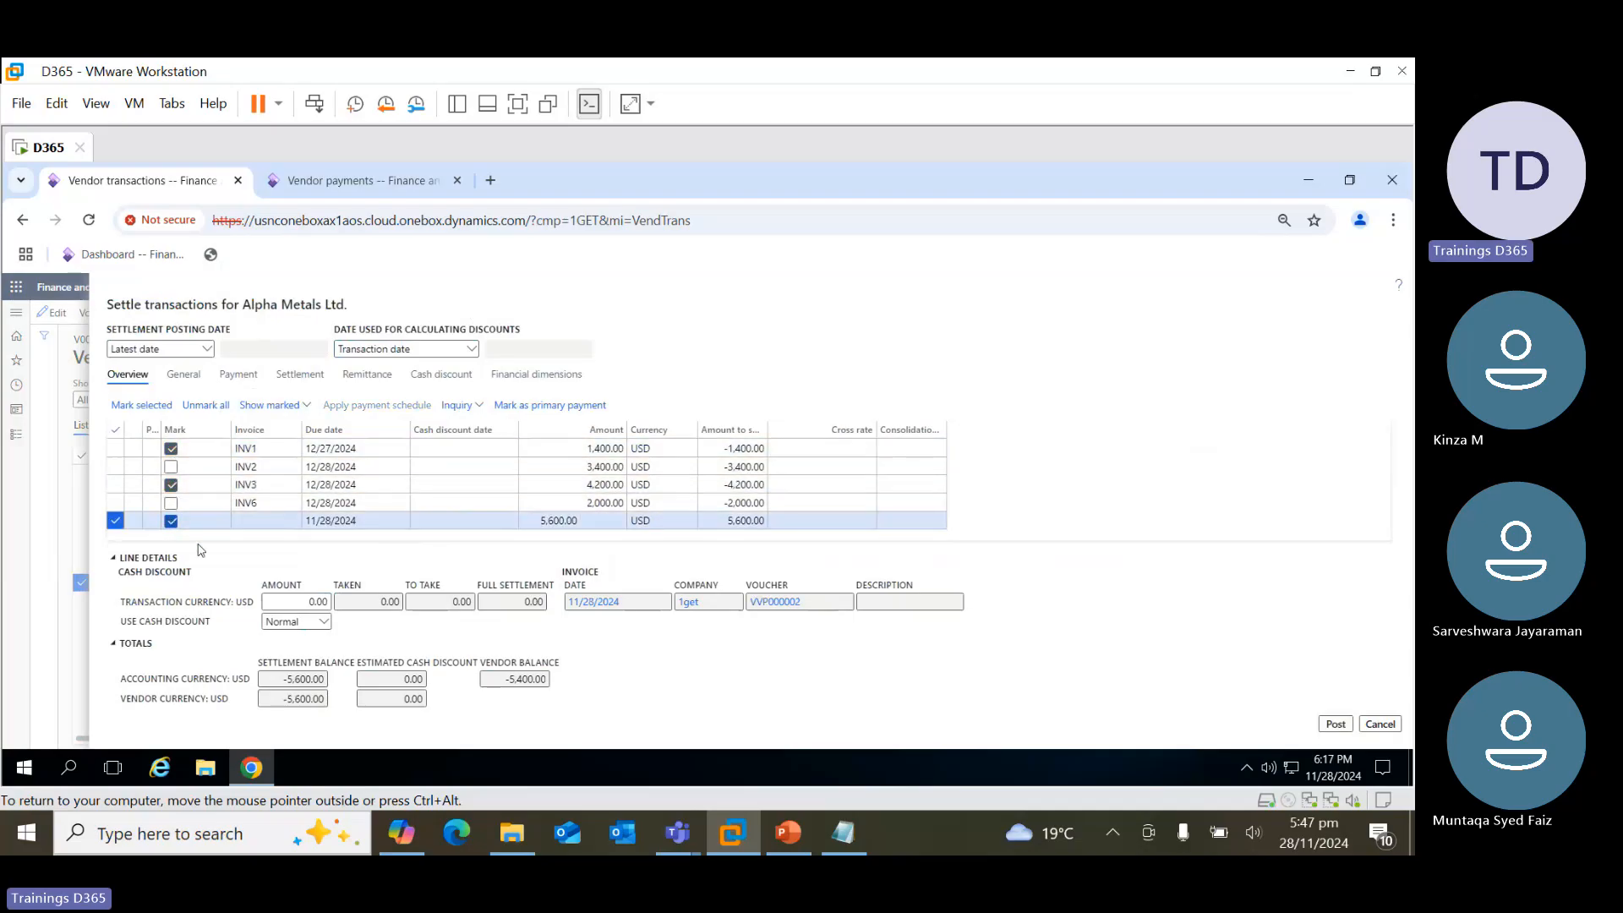
{"action": "left_click", "coordinate": [1335, 725]}
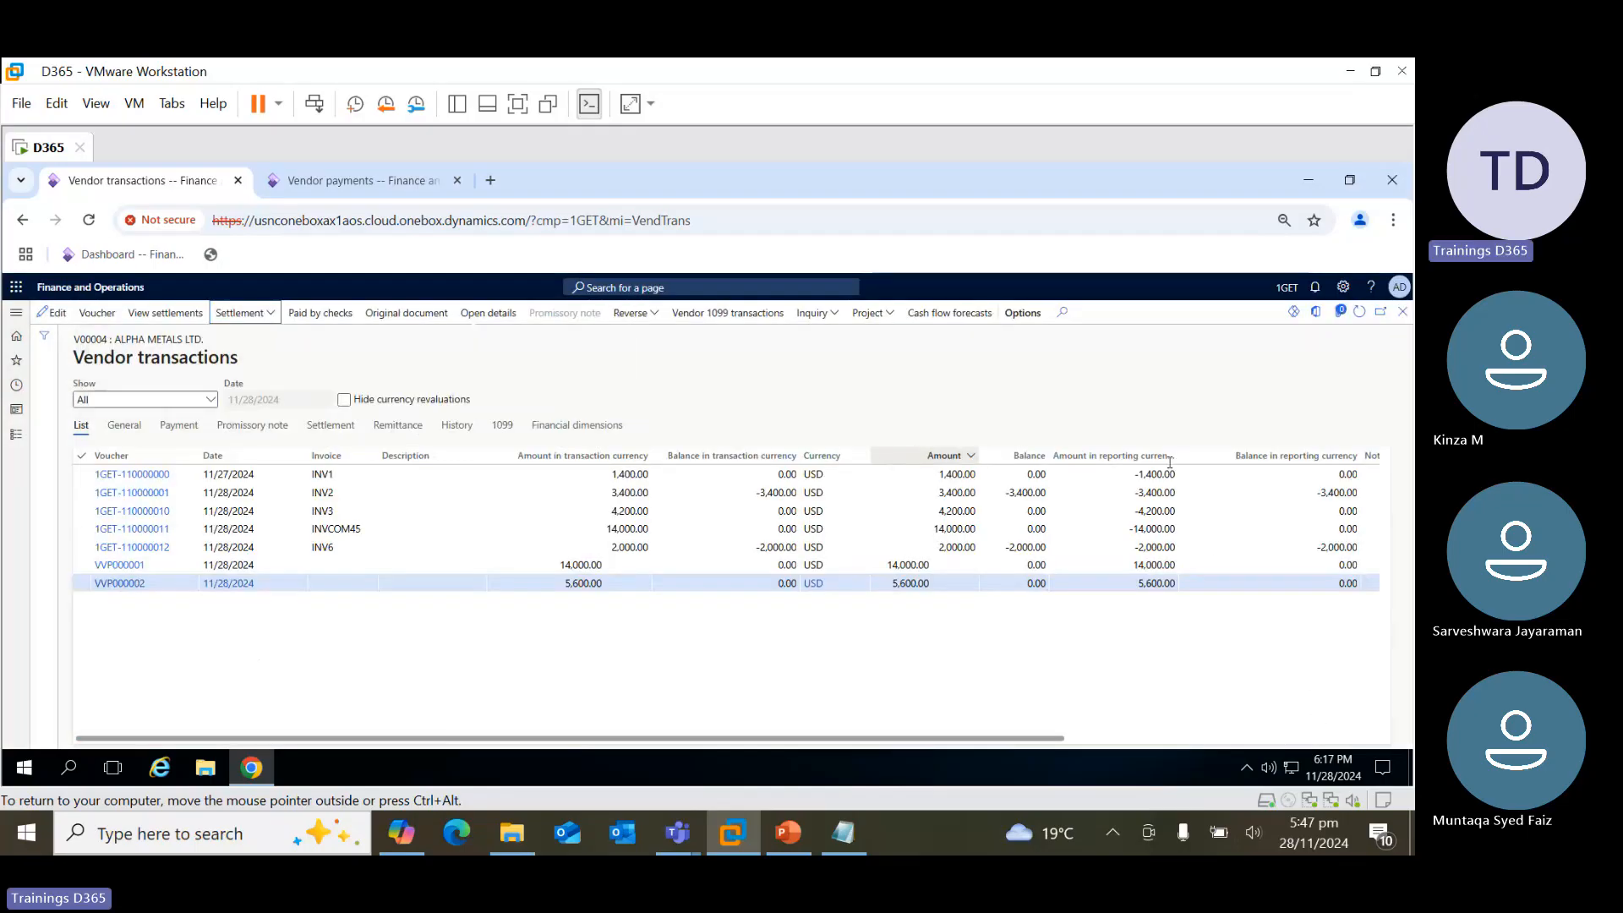
Check the remaining balances of INV1, INV3 and the 5,600 payment, and view the Alpha Metals Ltd. vendor balance
{"action": "left_click", "coordinate": [744, 474]}
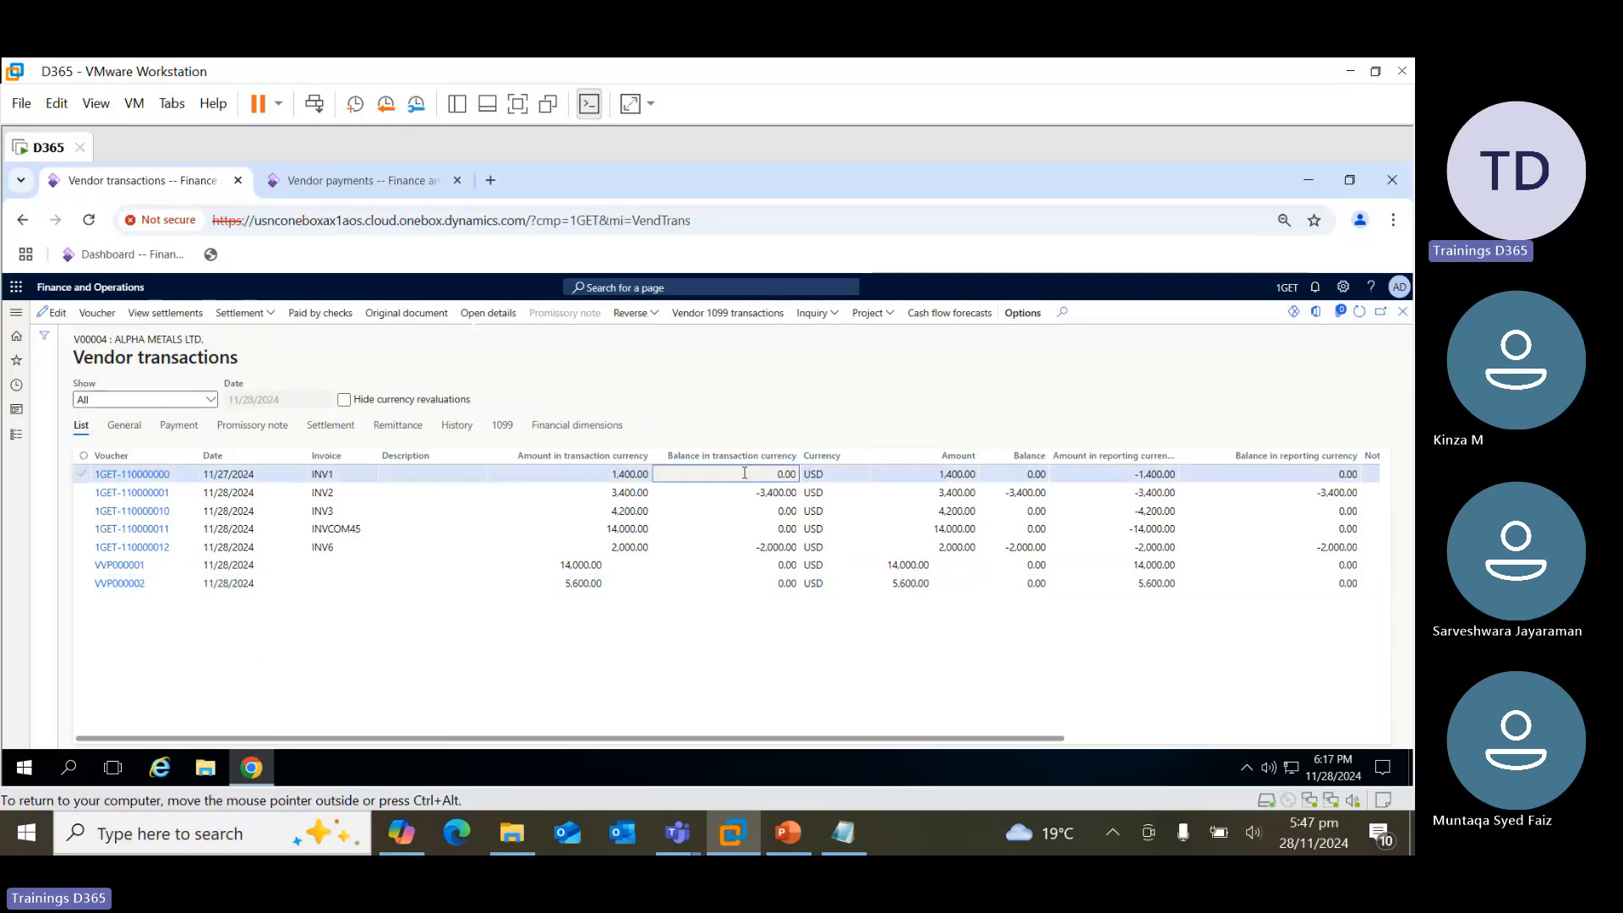
{"action": "left_click", "coordinate": [713, 511]}
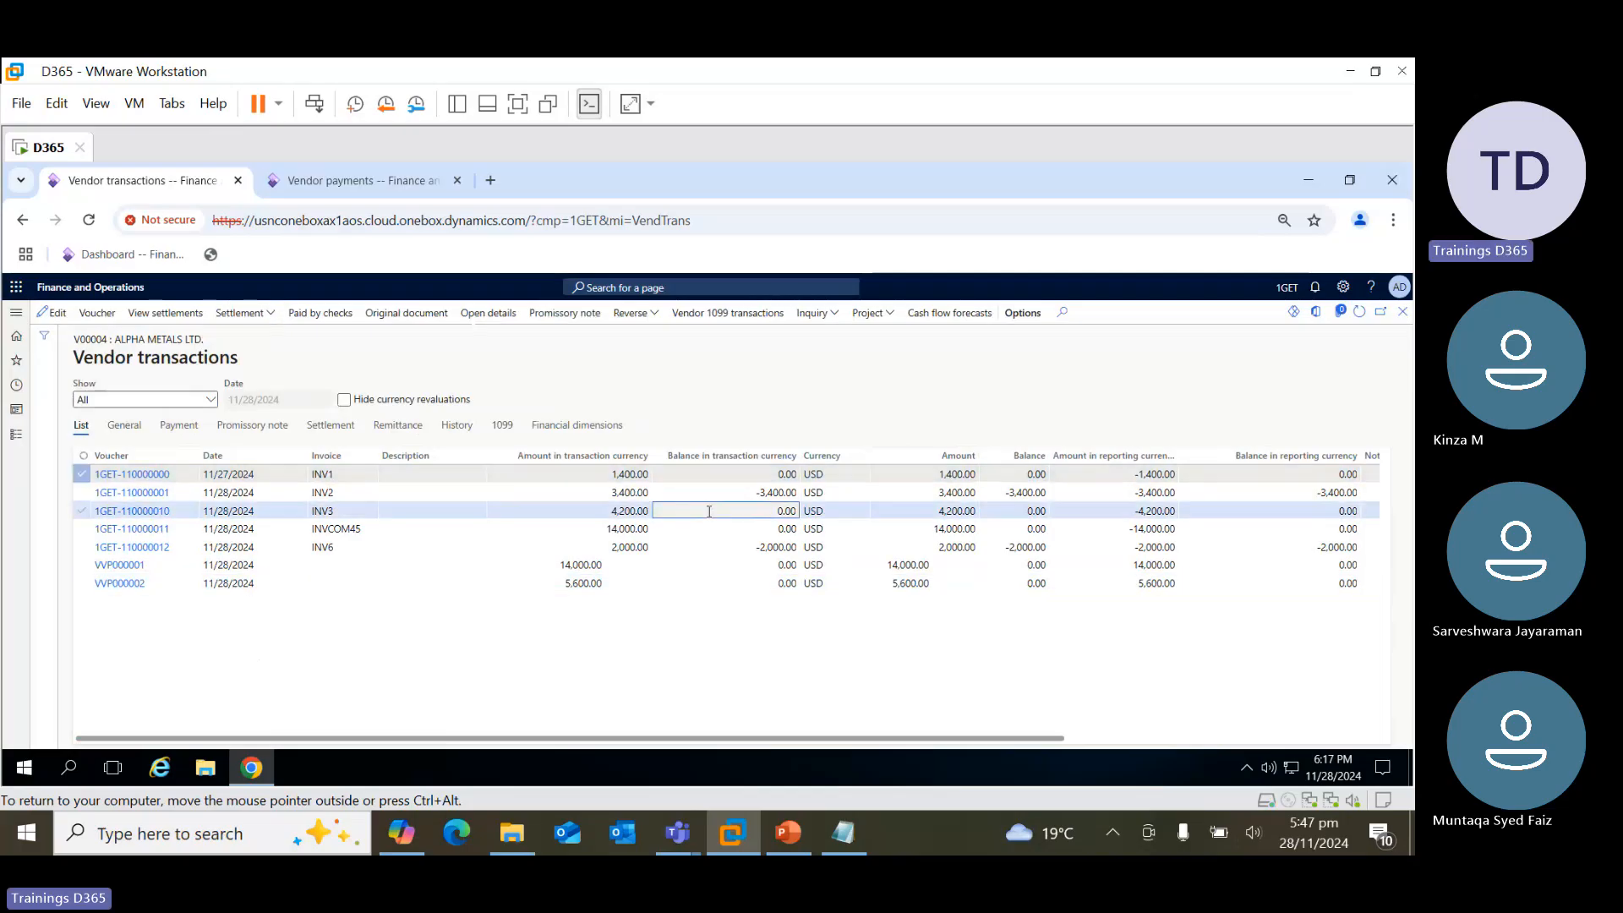
{"action": "left_click", "coordinate": [749, 583]}
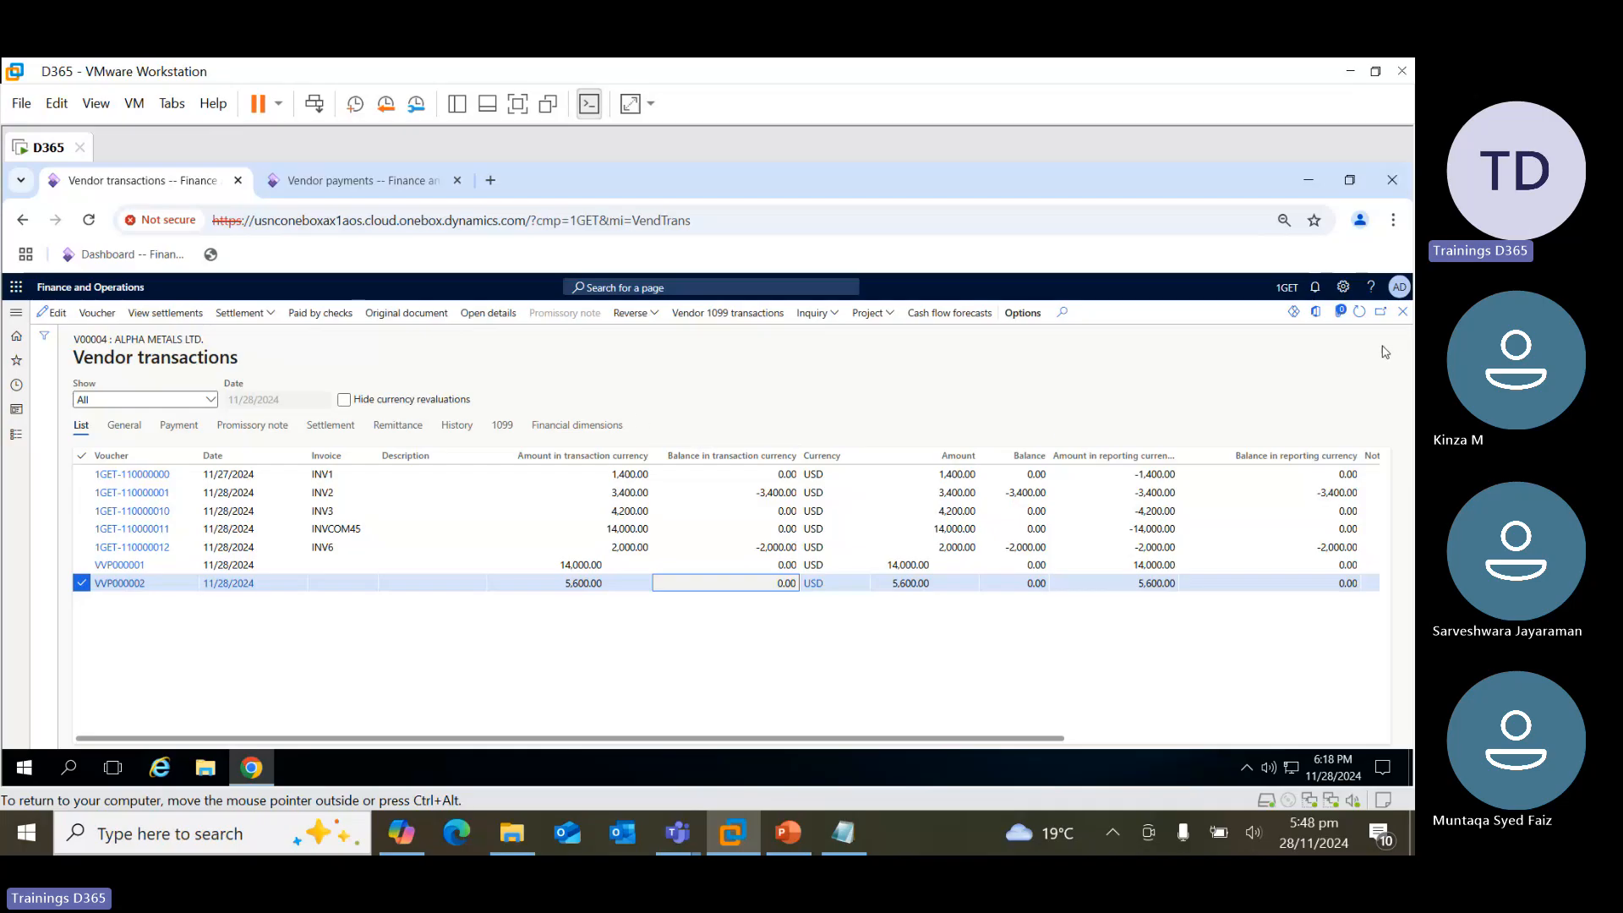
{"action": "left_click", "coordinate": [1403, 312]}
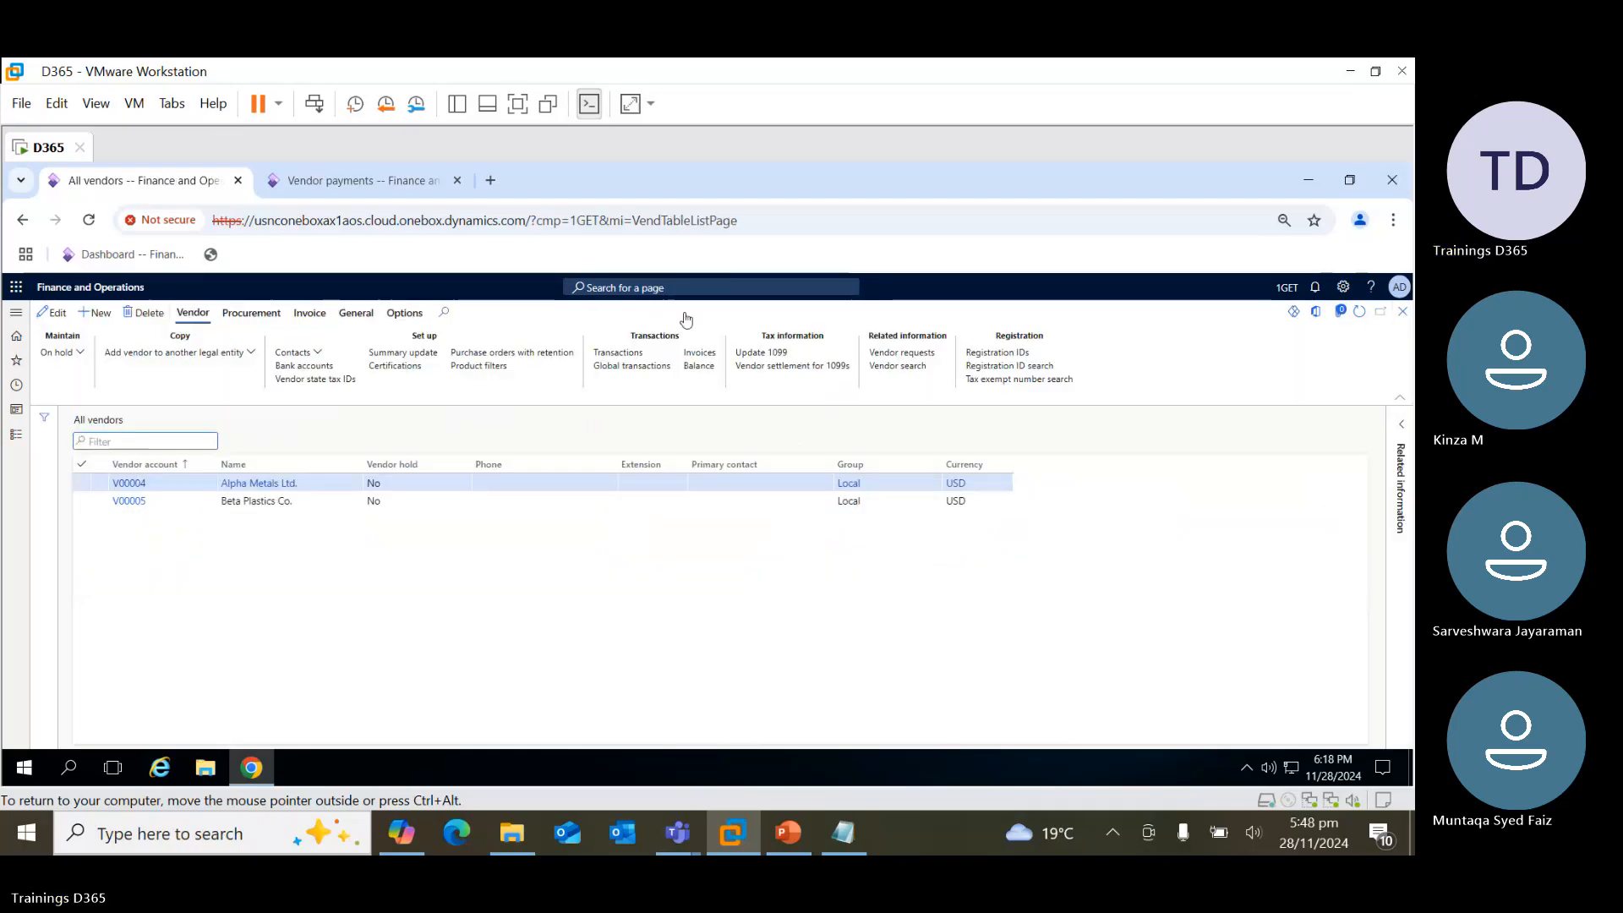
{"action": "left_click", "coordinate": [701, 366]}
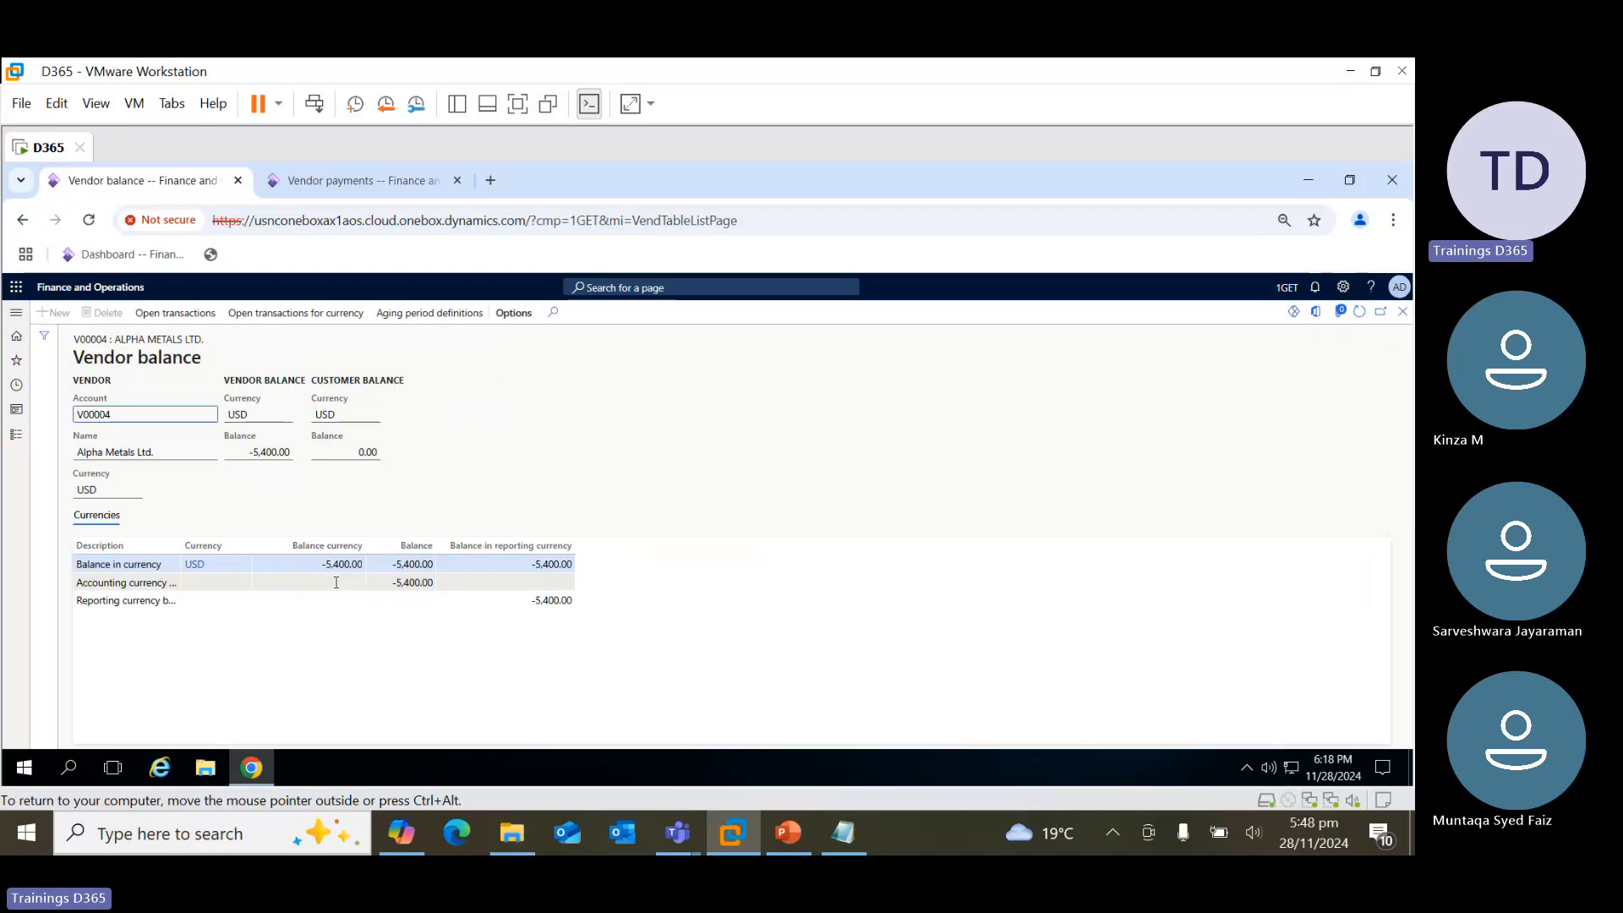
{"action": "left_click", "coordinate": [1403, 314]}
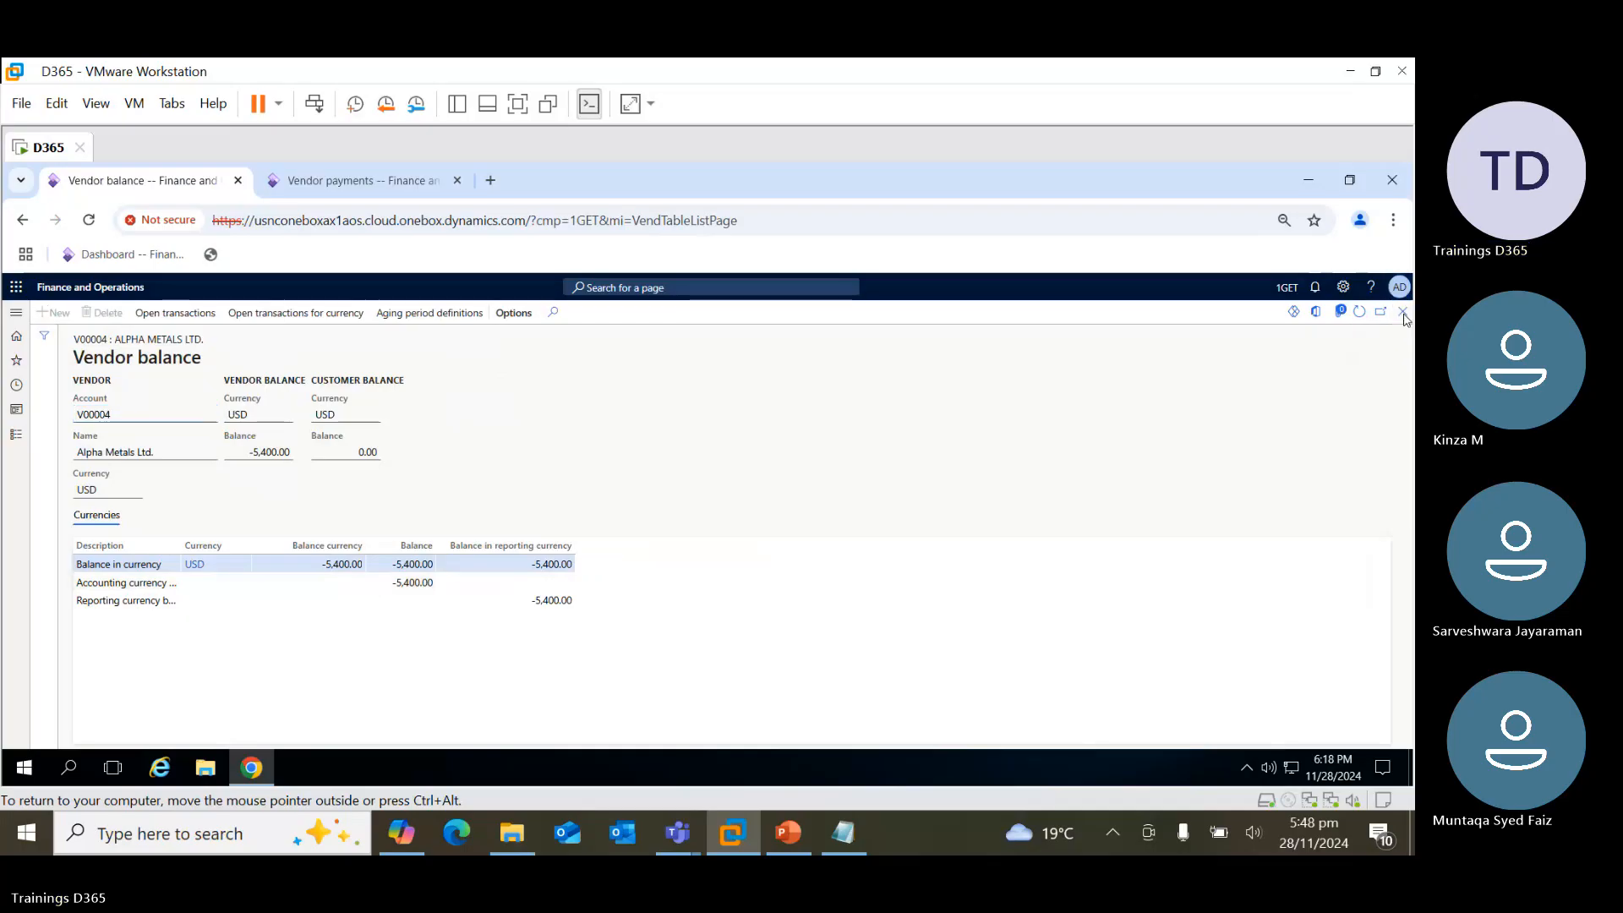
Reopen the Alpha Metals Ltd. transactions and review the settlements of the 14,000 and 5,600 payments
{"action": "left_click", "coordinate": [620, 353]}
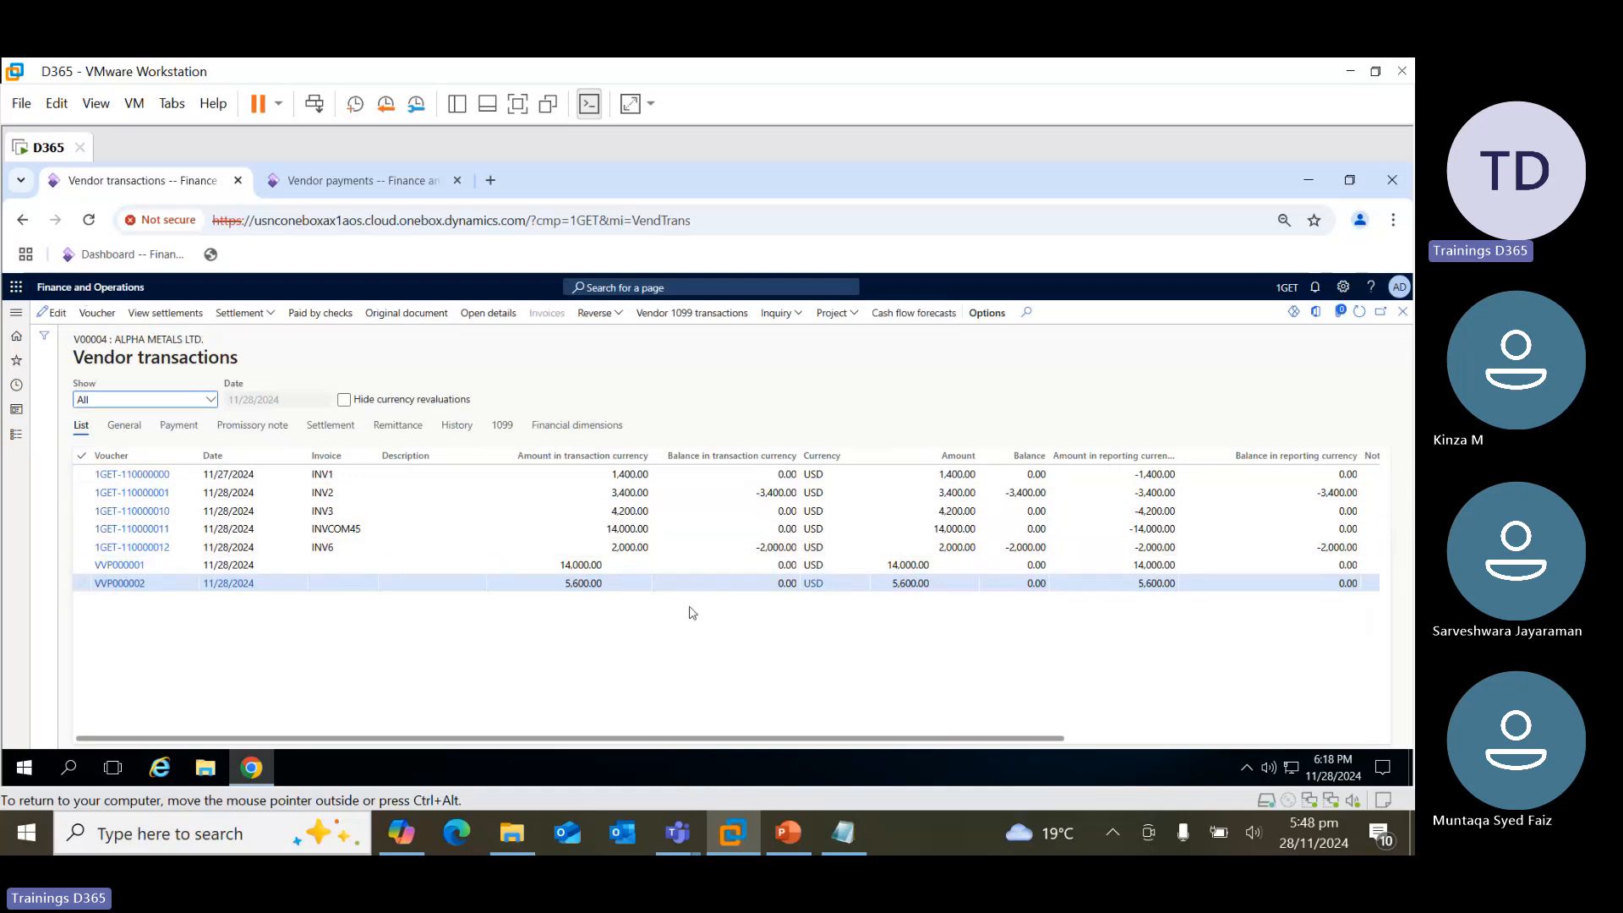
{"action": "left_click", "coordinate": [538, 578]}
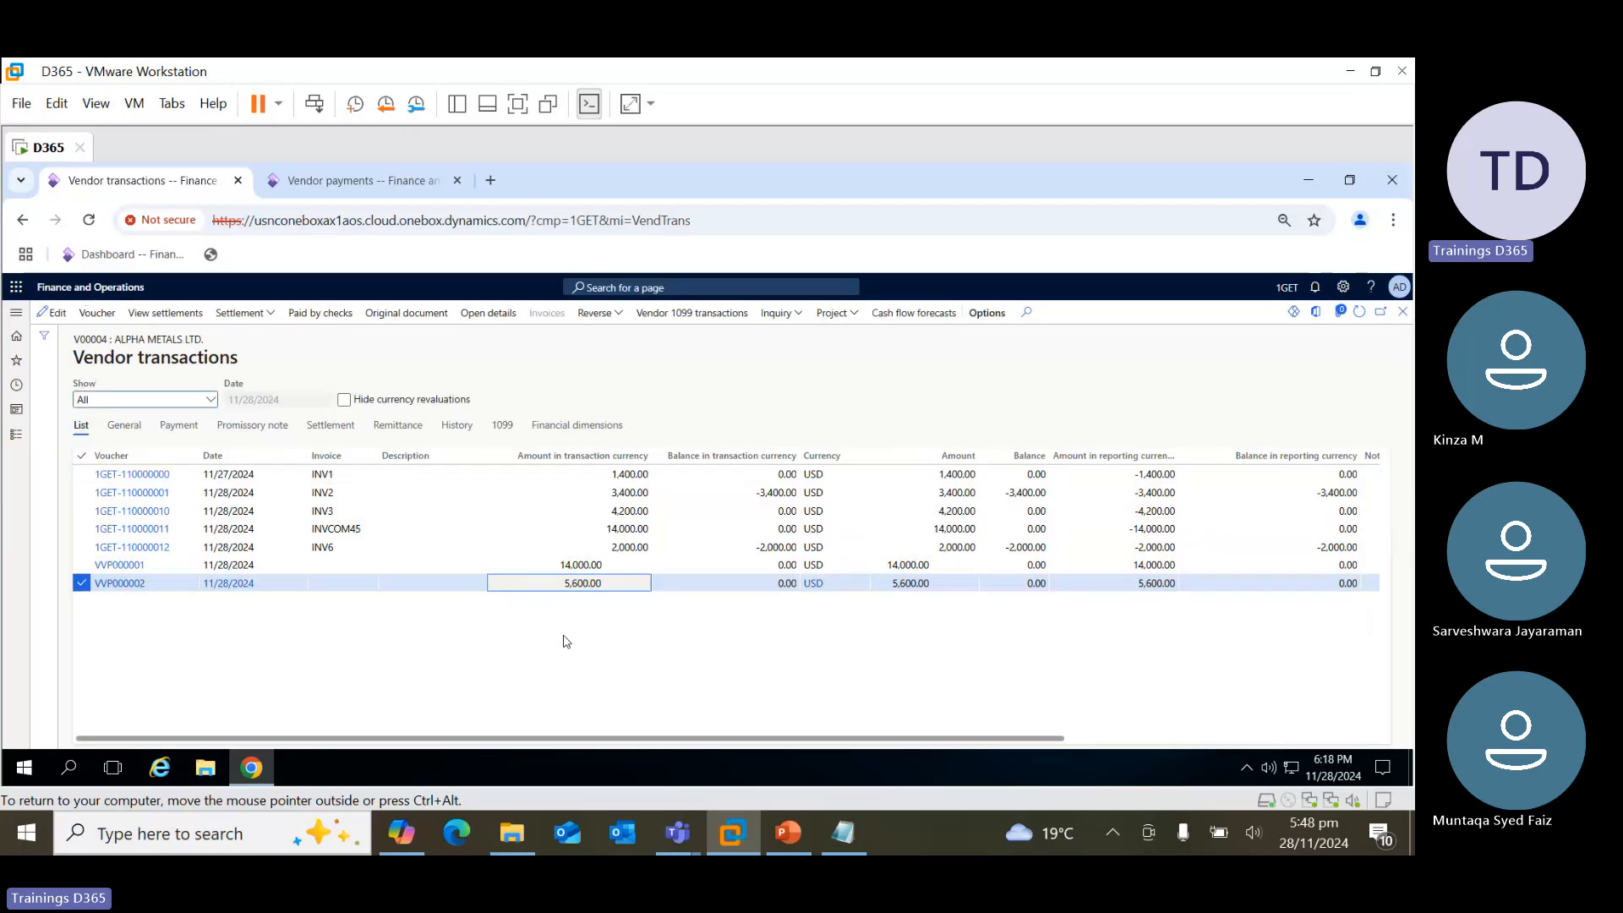
{"action": "key", "text": "Up"}
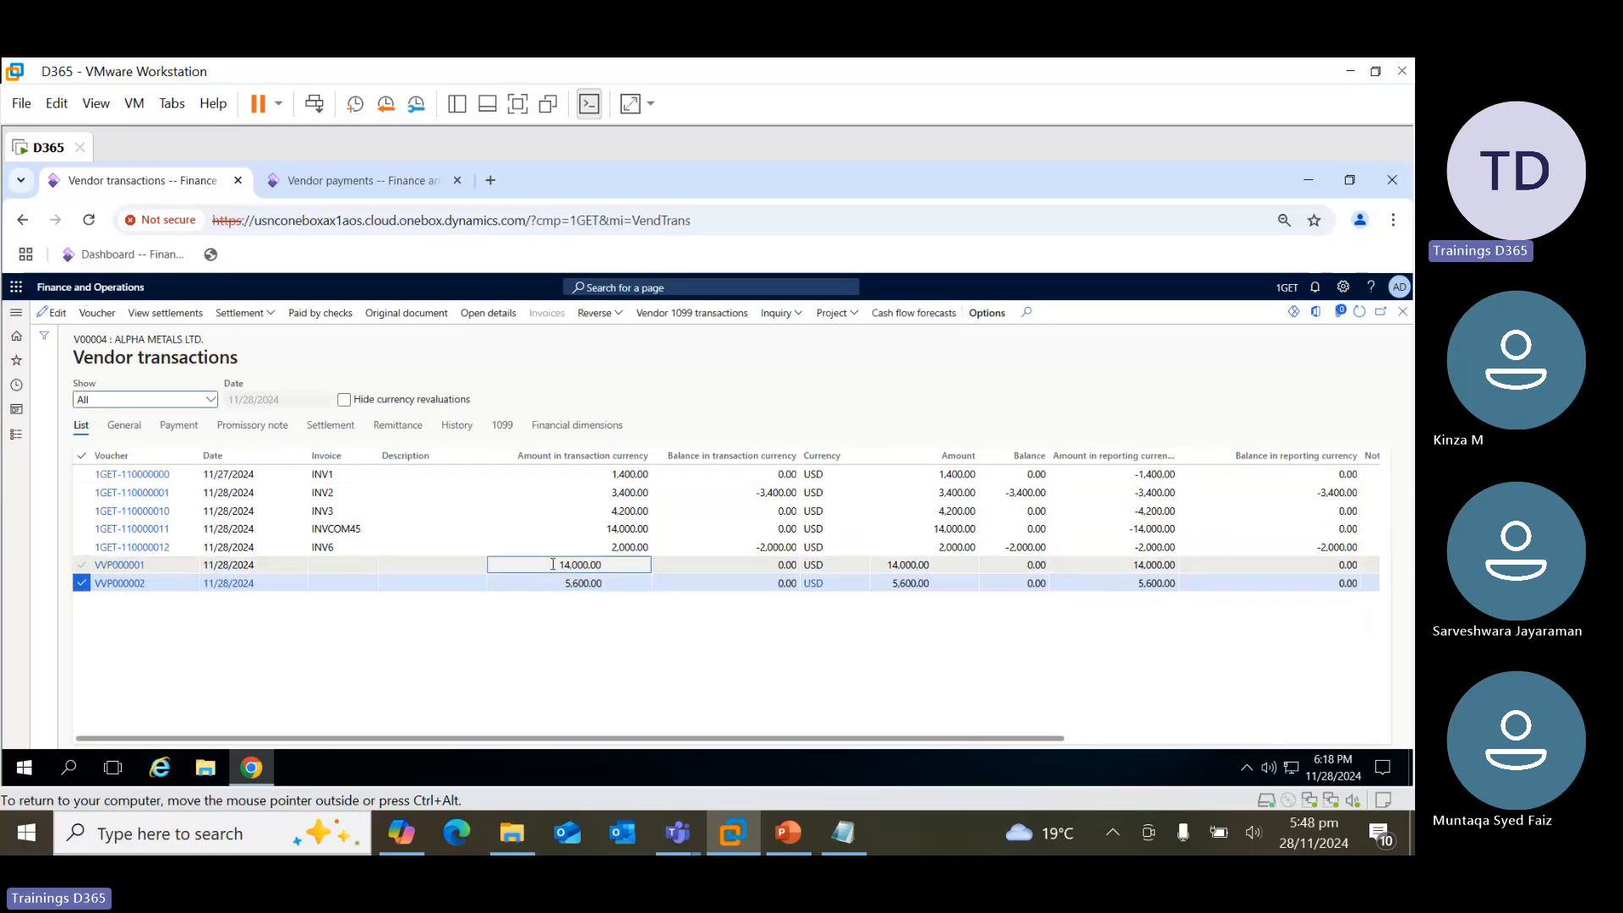
{"action": "left_click", "coordinate": [183, 318]}
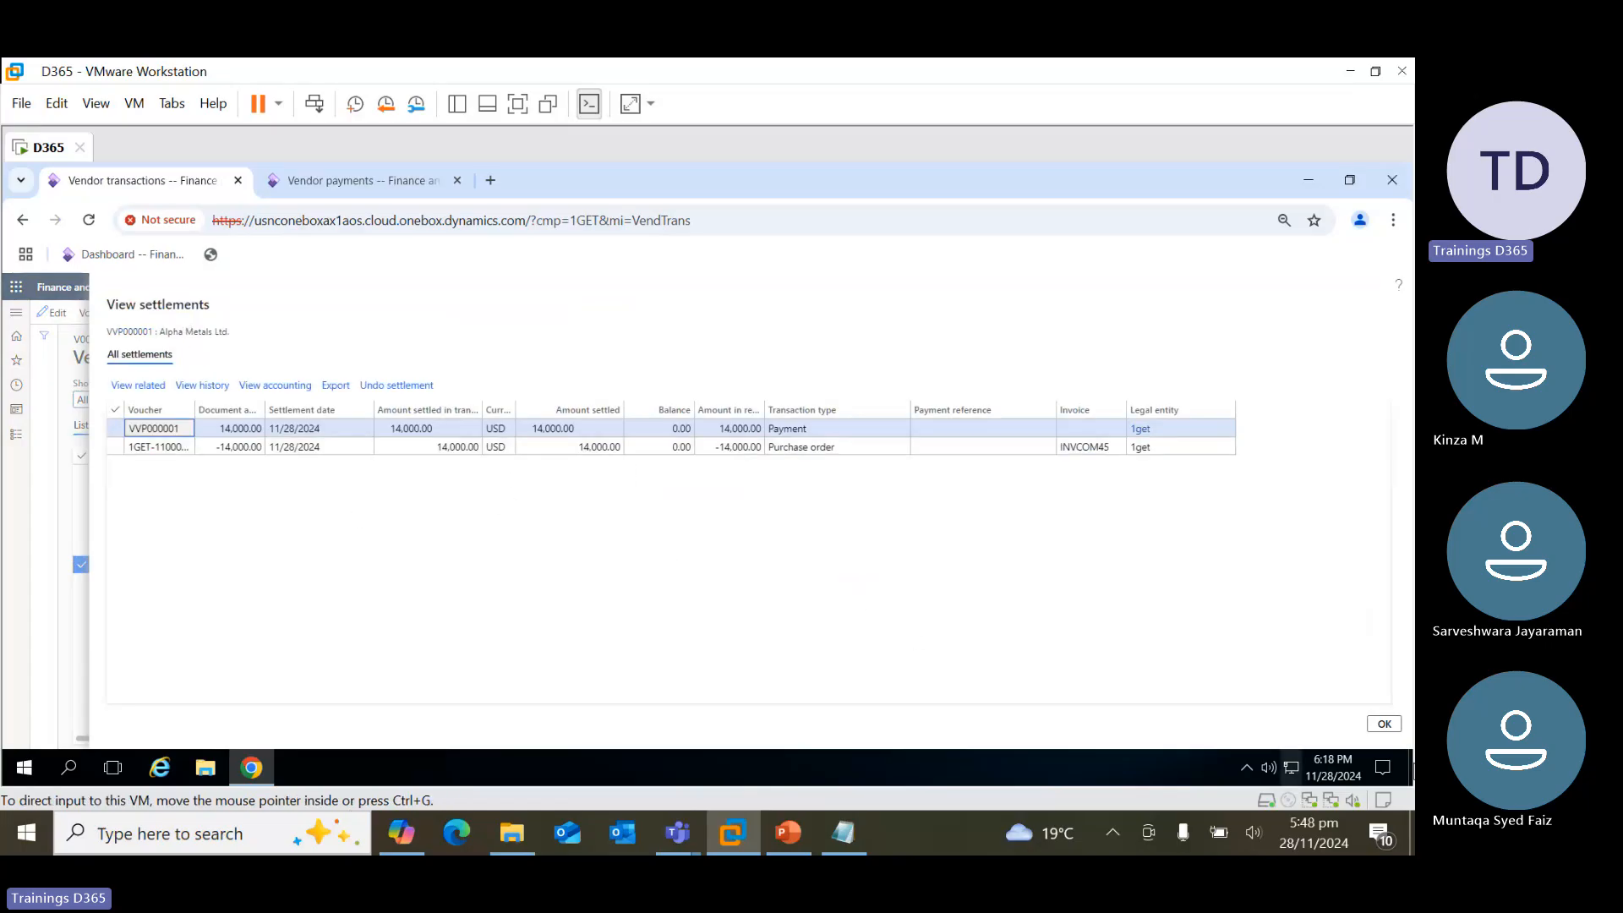
{"action": "left_click", "coordinate": [1384, 724]}
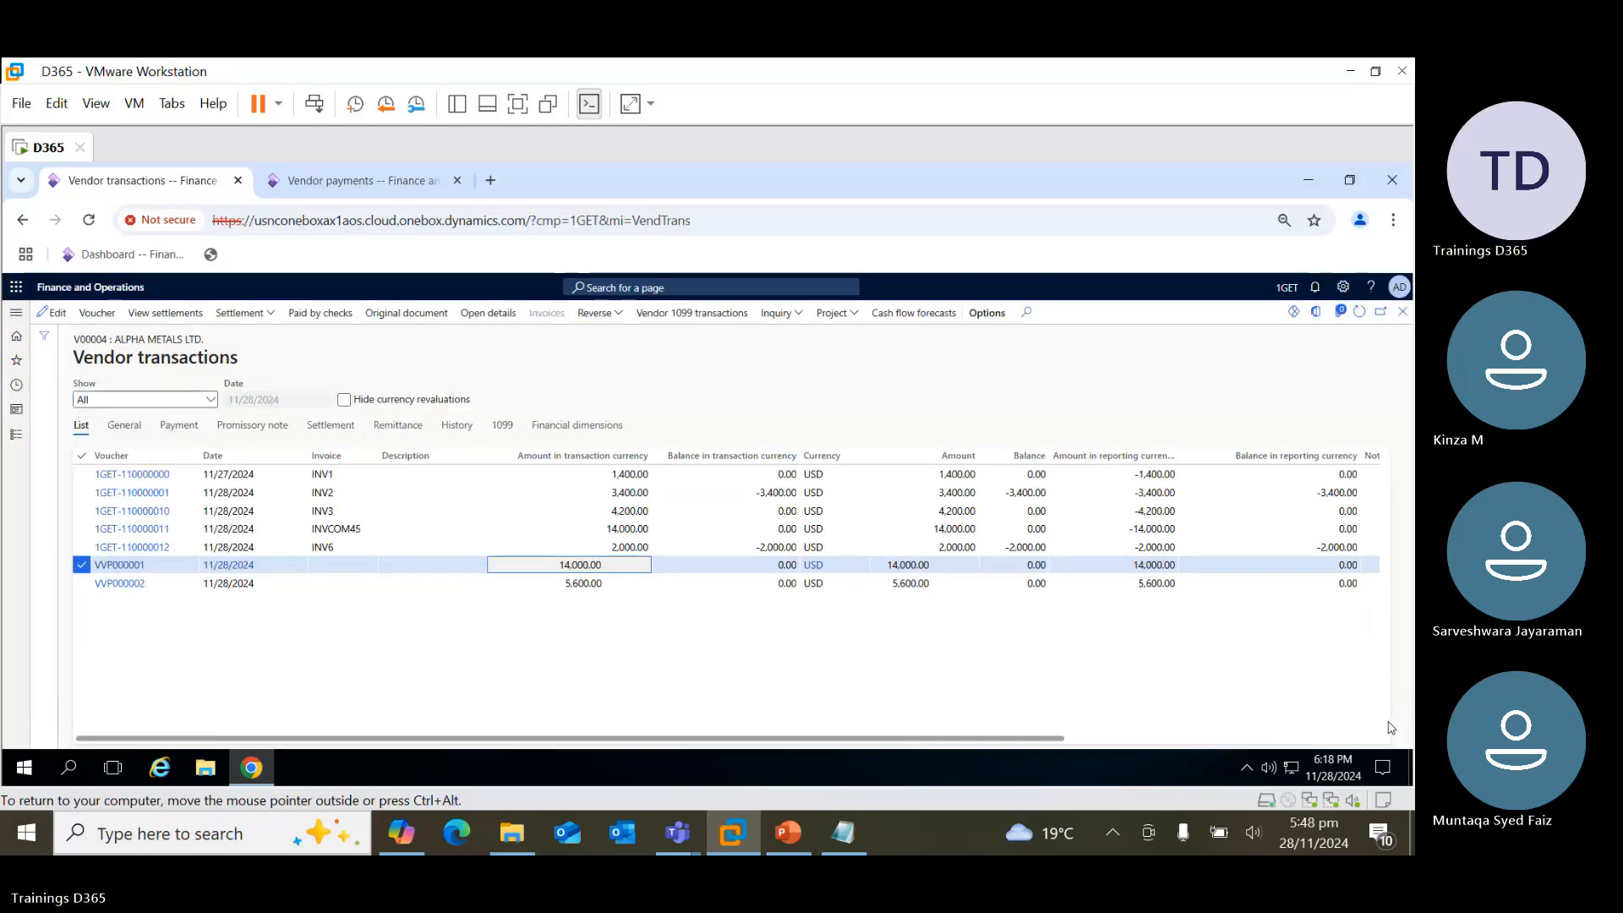
{"action": "left_click", "coordinate": [561, 583]}
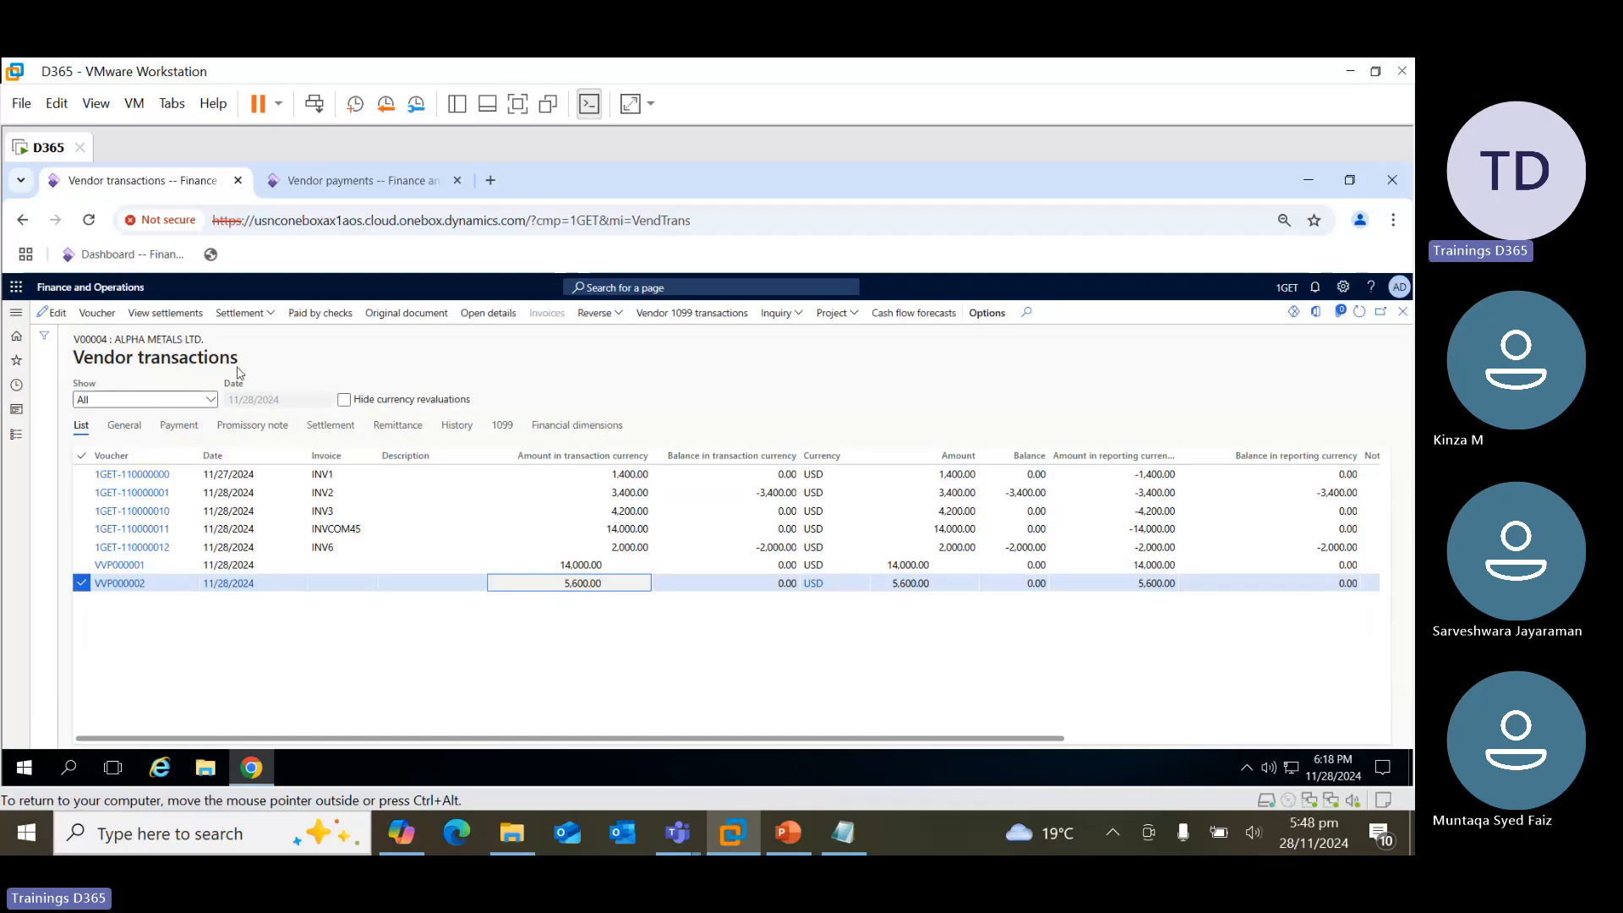
{"action": "left_click", "coordinate": [166, 313]}
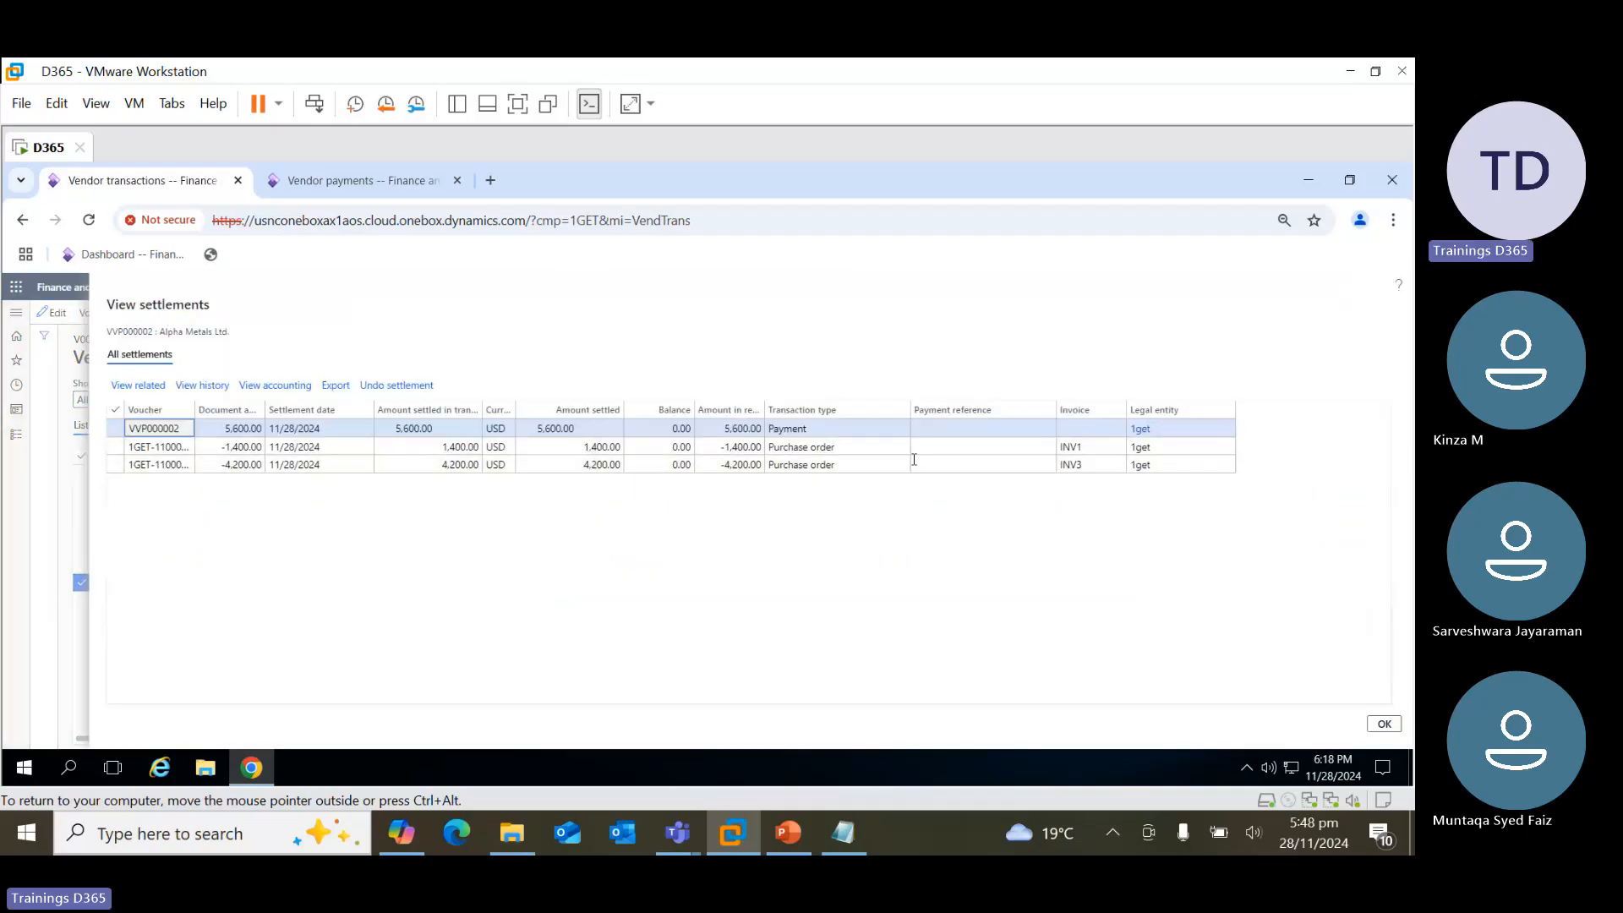
{"action": "left_click", "coordinate": [1383, 726]}
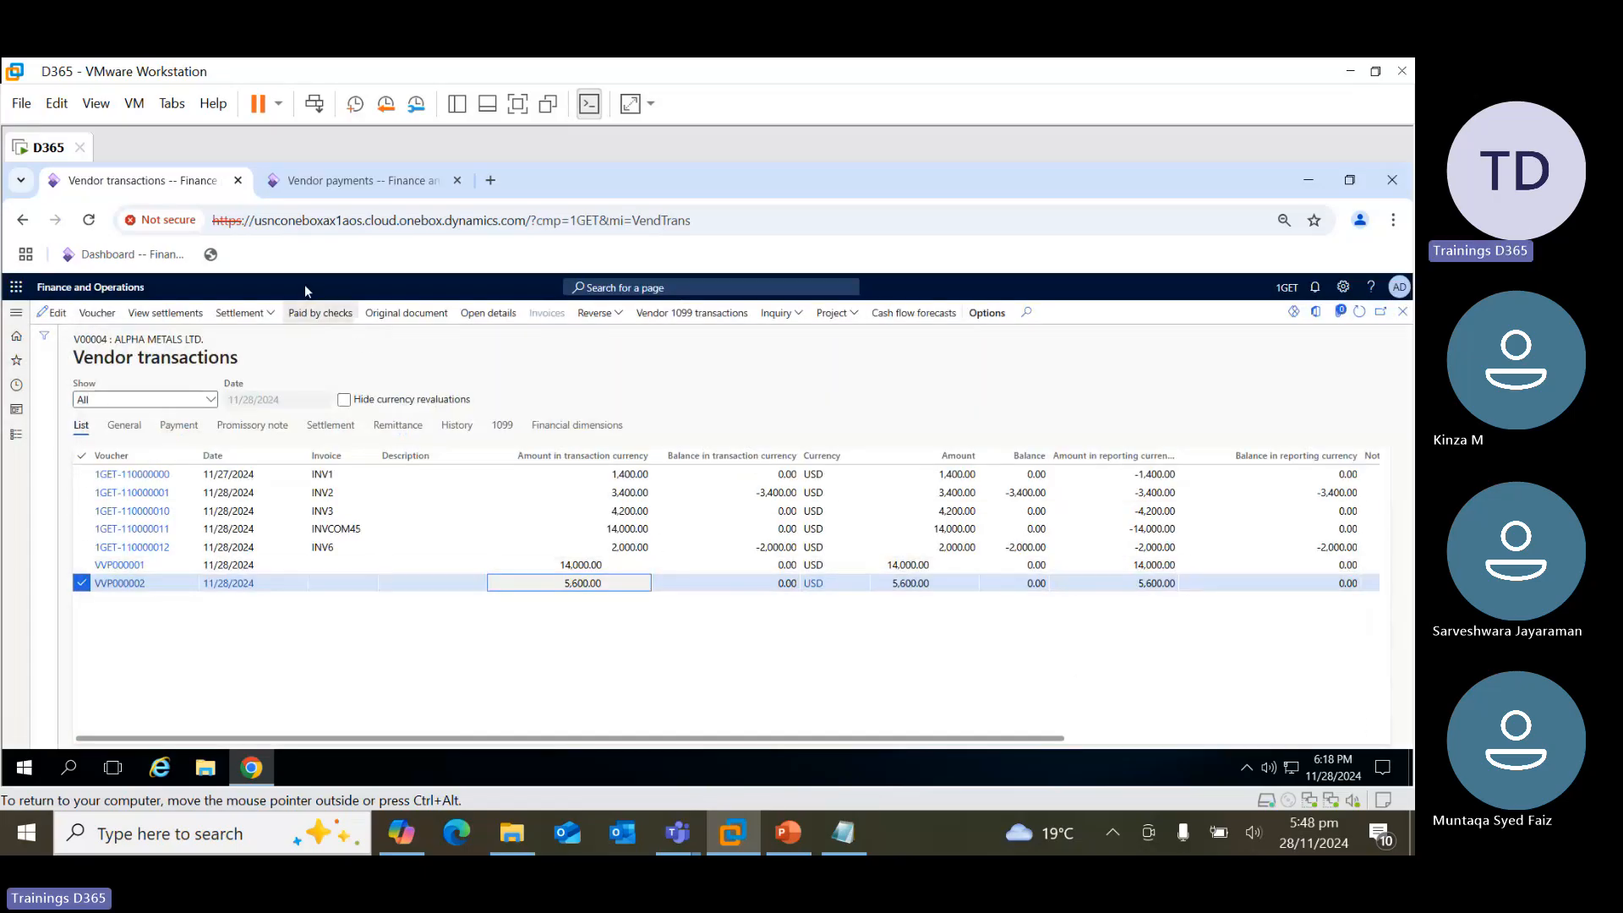
Undo the settlement of invoice INV3 by marking it with the 4,200 portion of the 5,600 payment and reversing them
{"action": "left_click", "coordinate": [255, 318]}
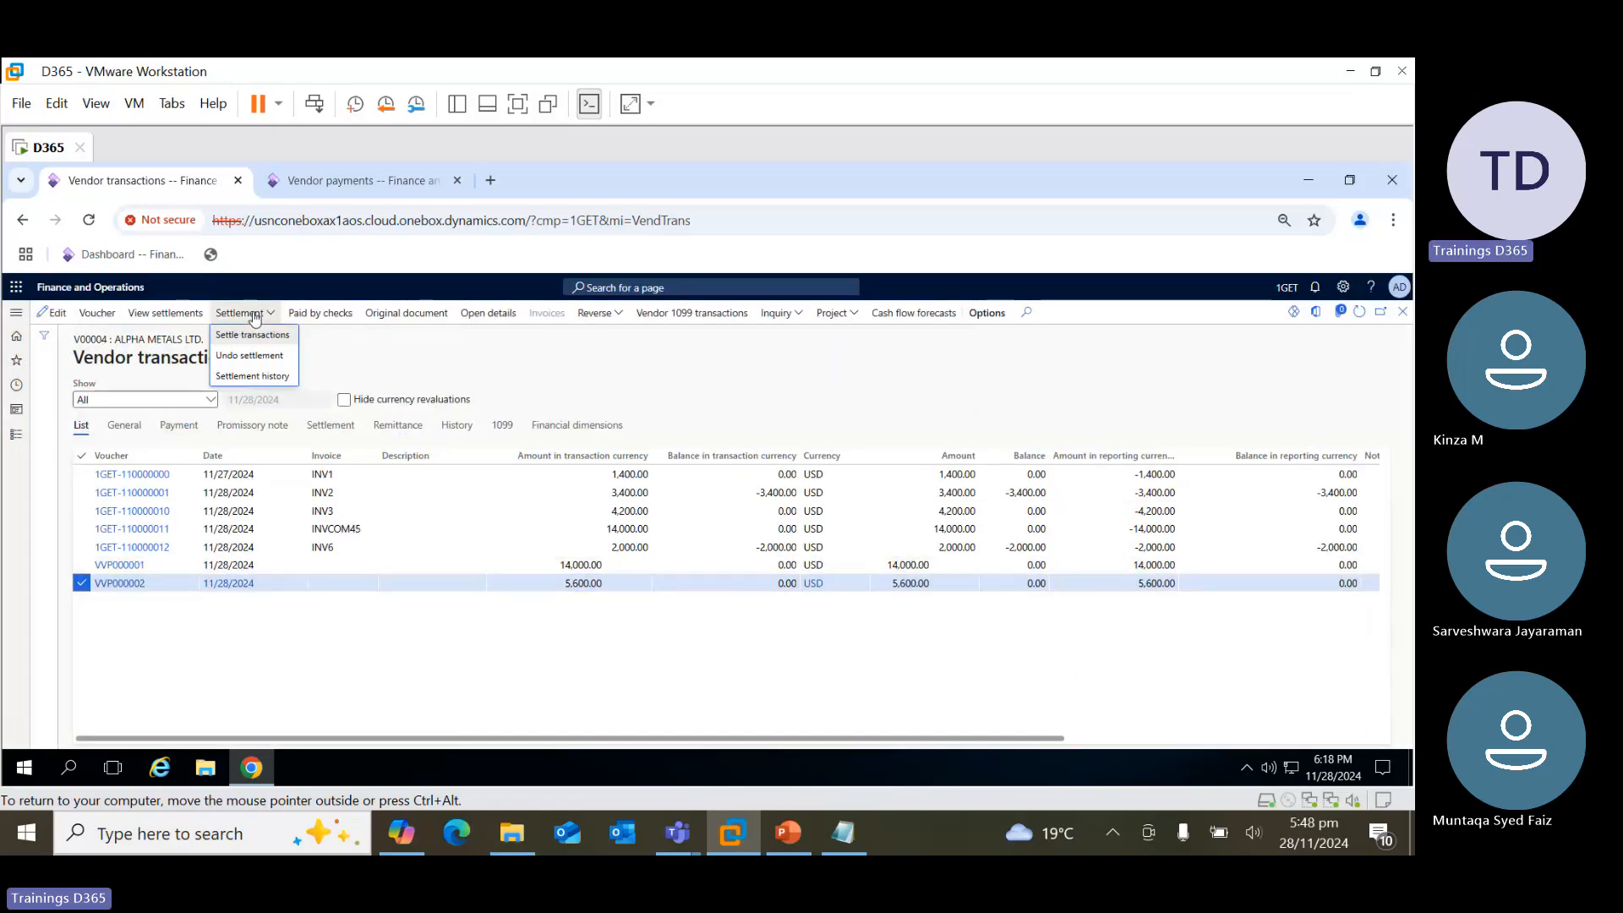
{"action": "left_click", "coordinate": [261, 365]}
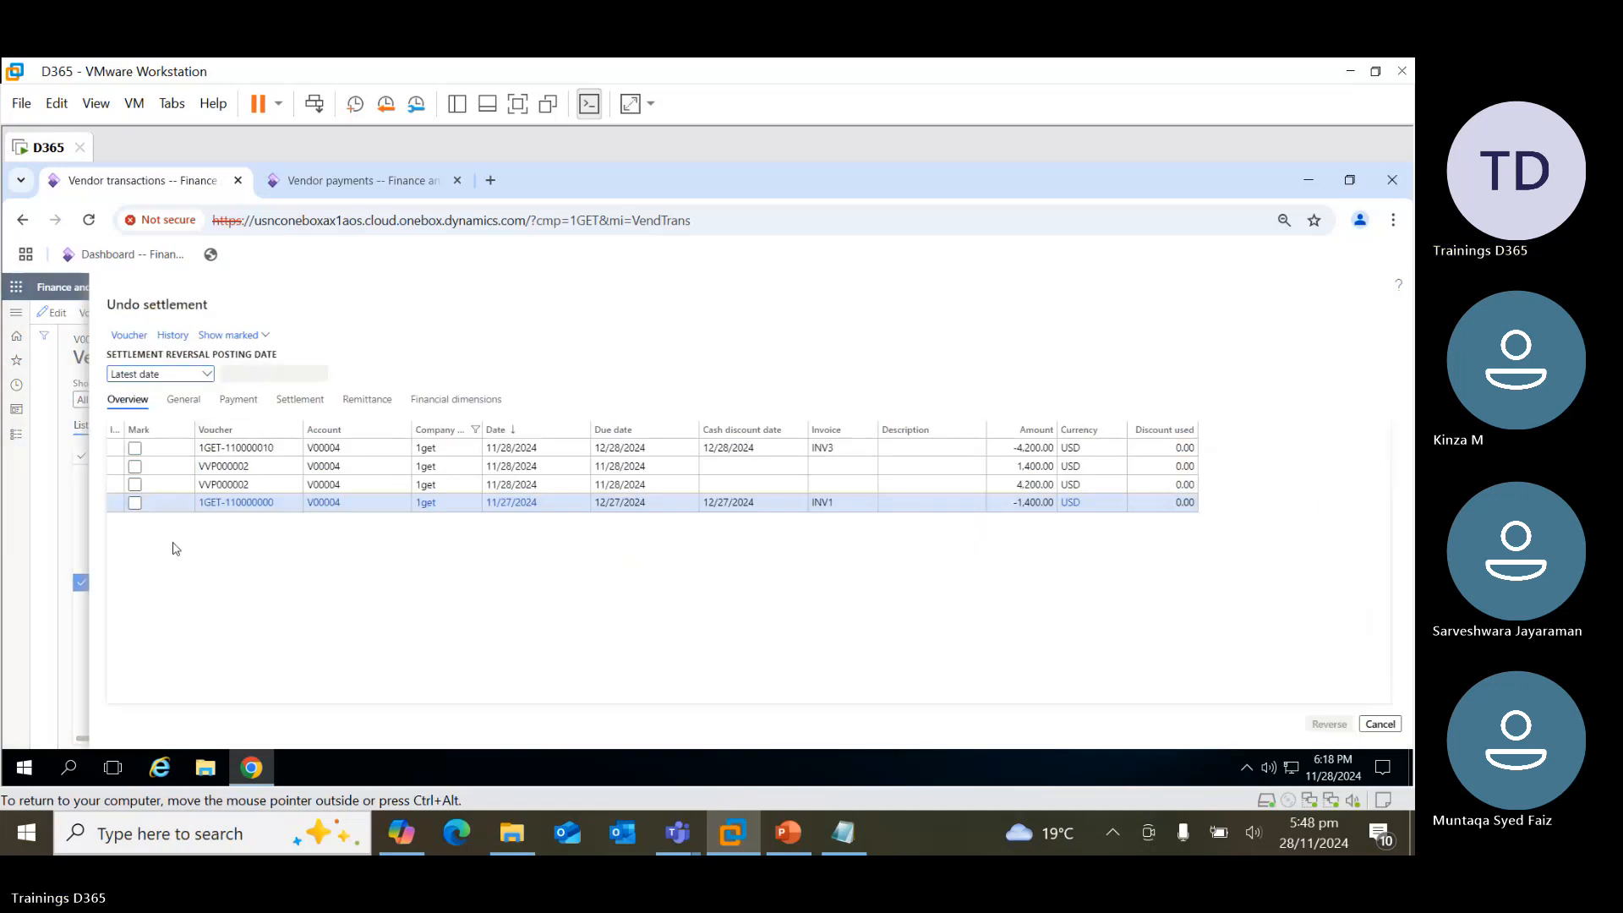
{"action": "left_click", "coordinate": [135, 483]}
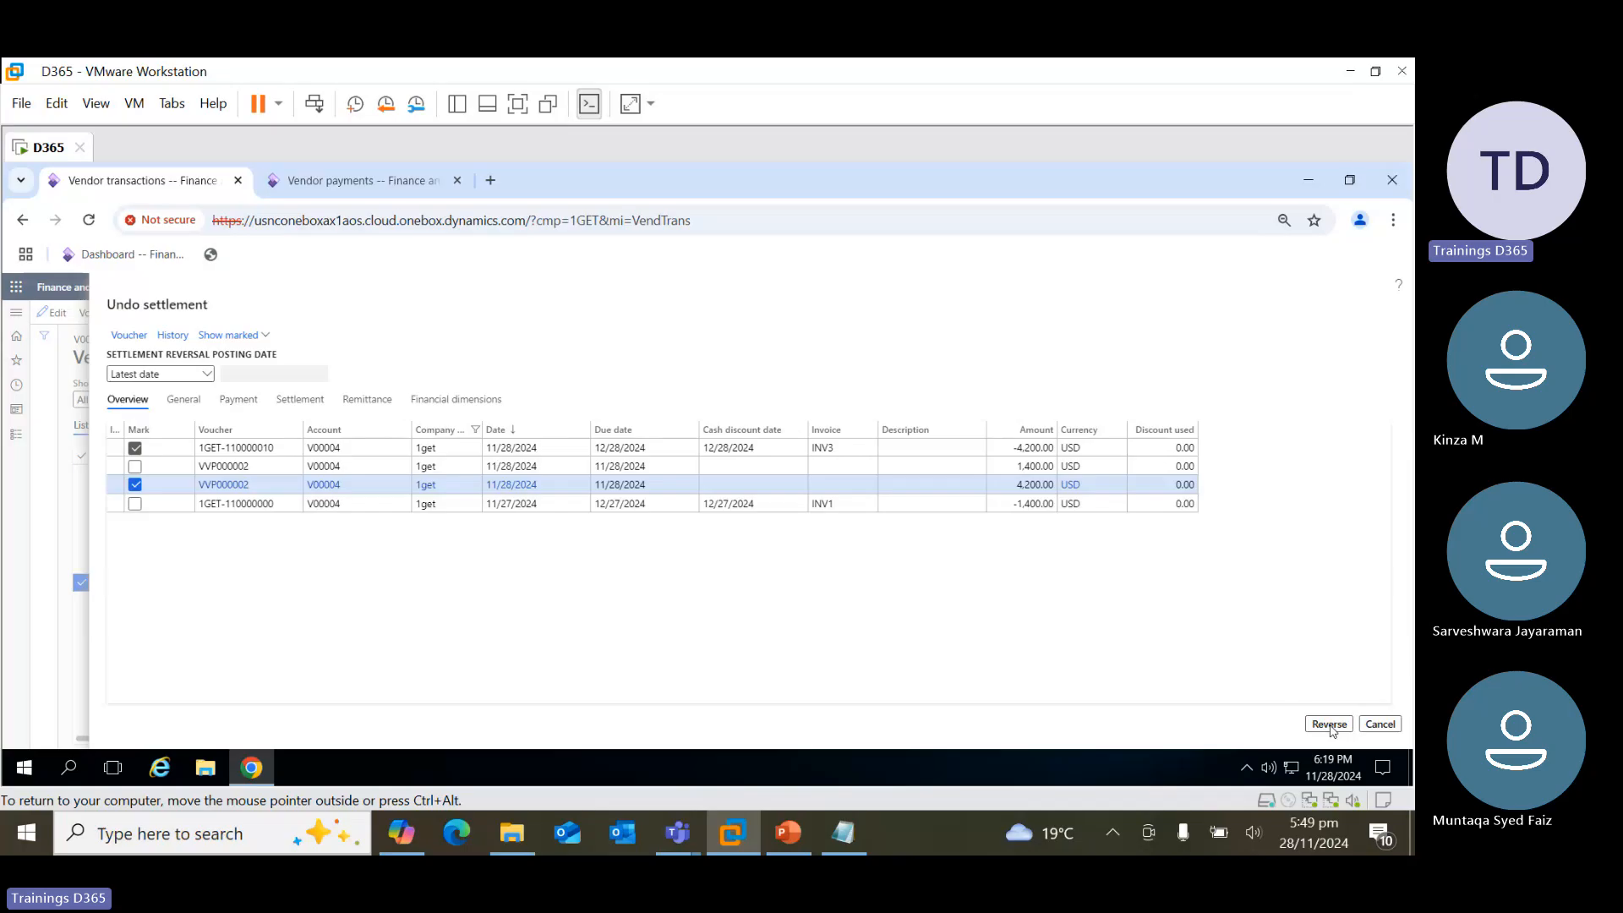
{"action": "left_click", "coordinate": [1330, 725]}
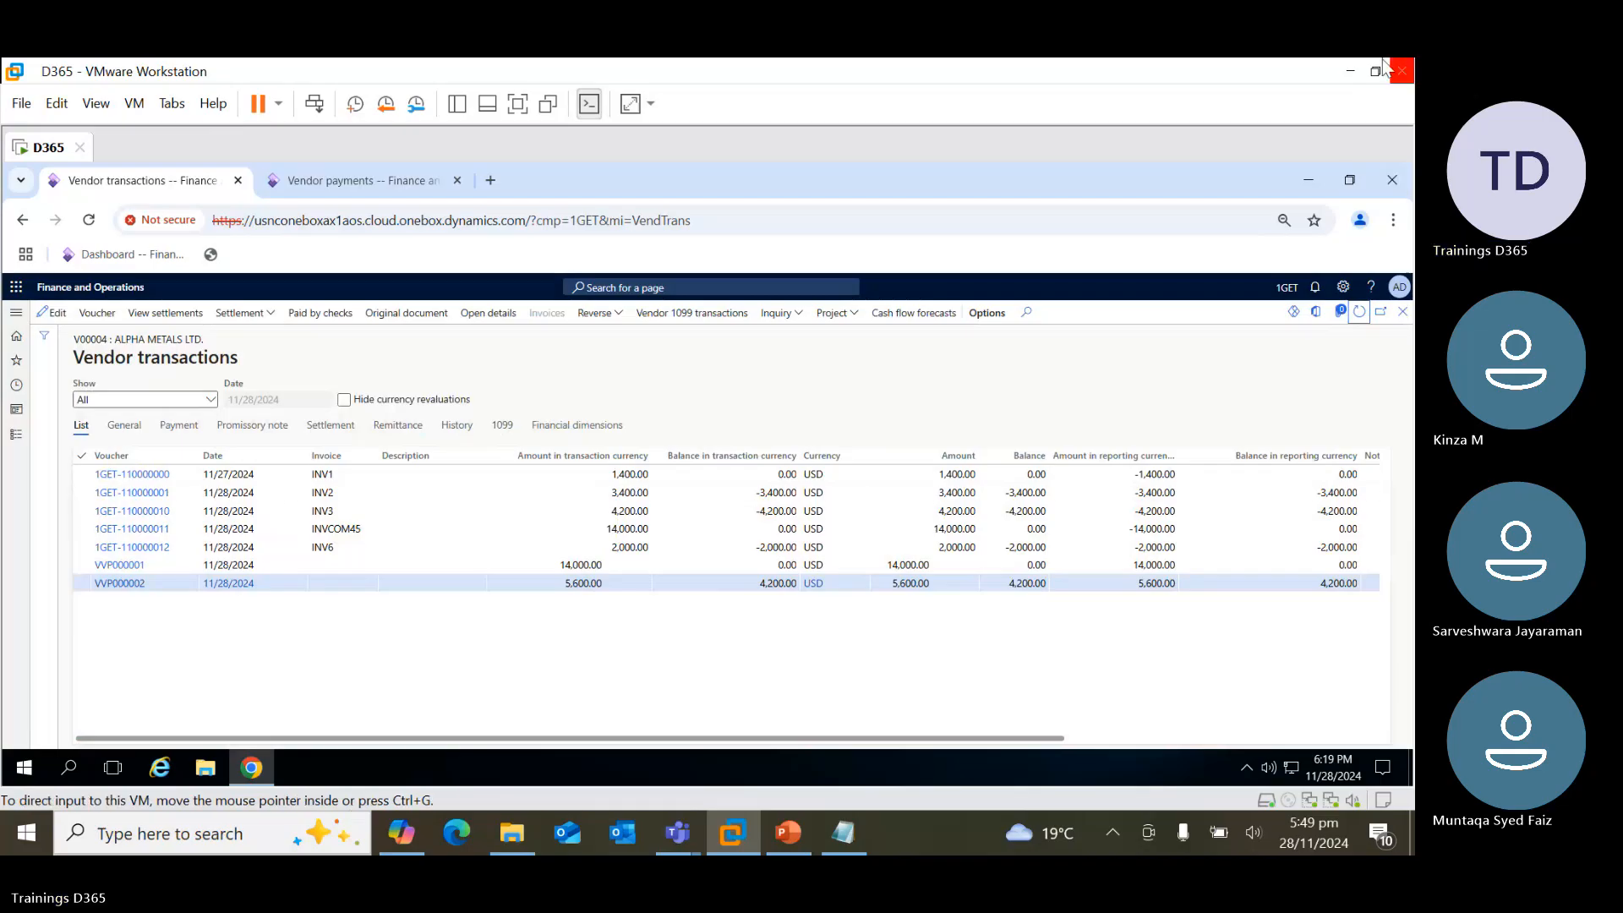
{"action": "left_click", "coordinate": [1351, 72]}
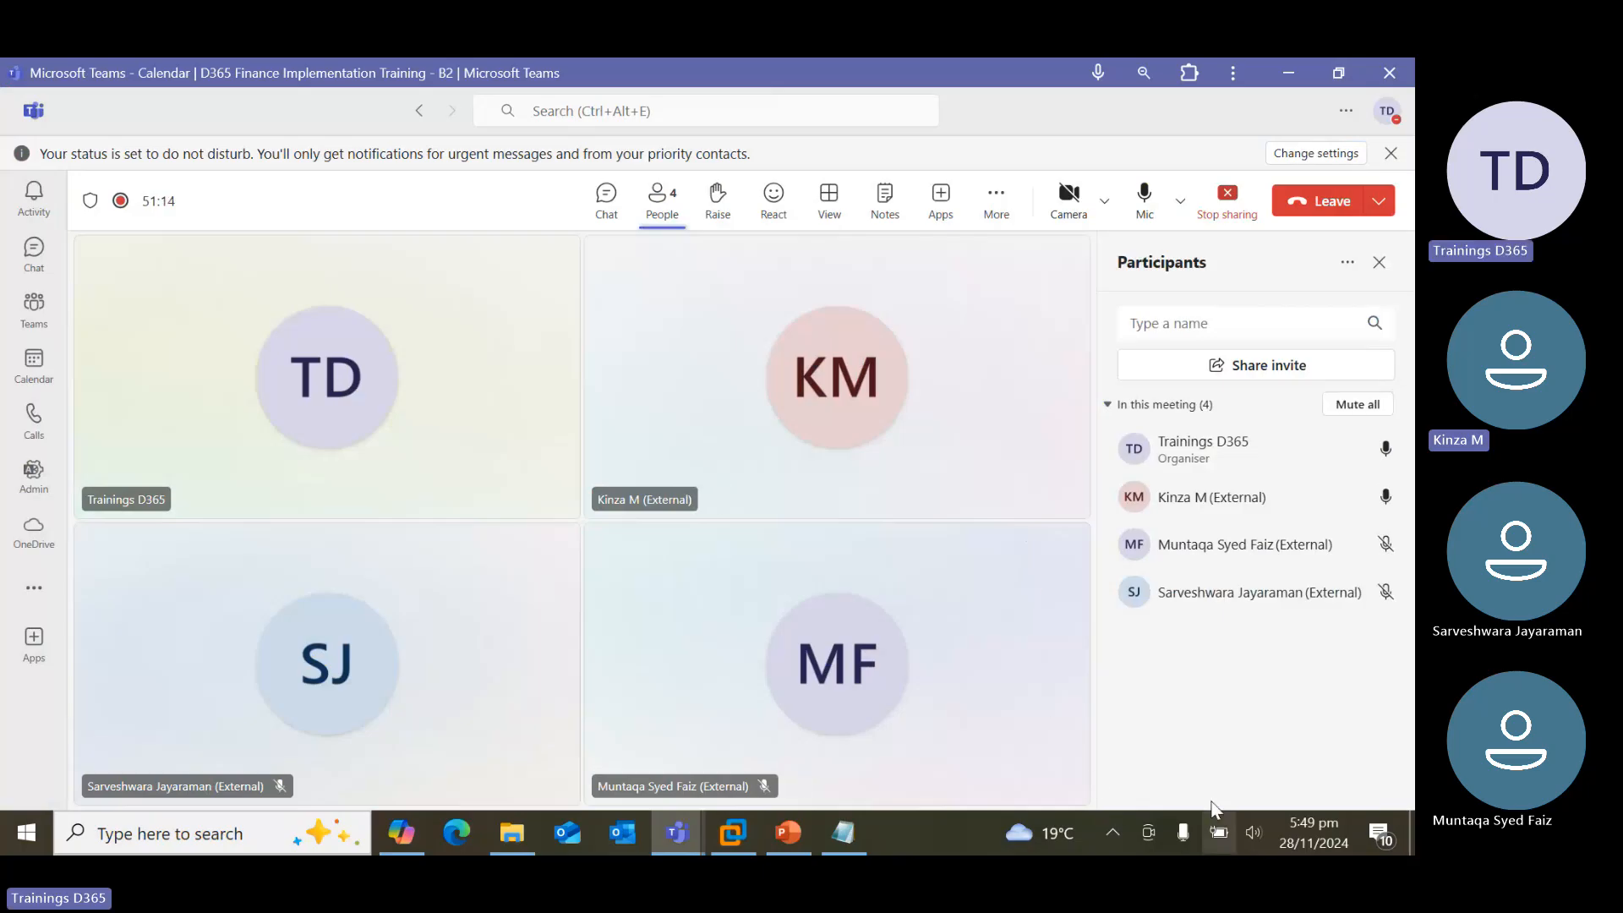
Switch to the PowerPoint training deck and review both bullet points on slide 87, "Vendor Settlement and Unsettlement"
{"action": "left_click", "coordinate": [793, 834]}
{"action": "left_click", "coordinate": [125, 572]}
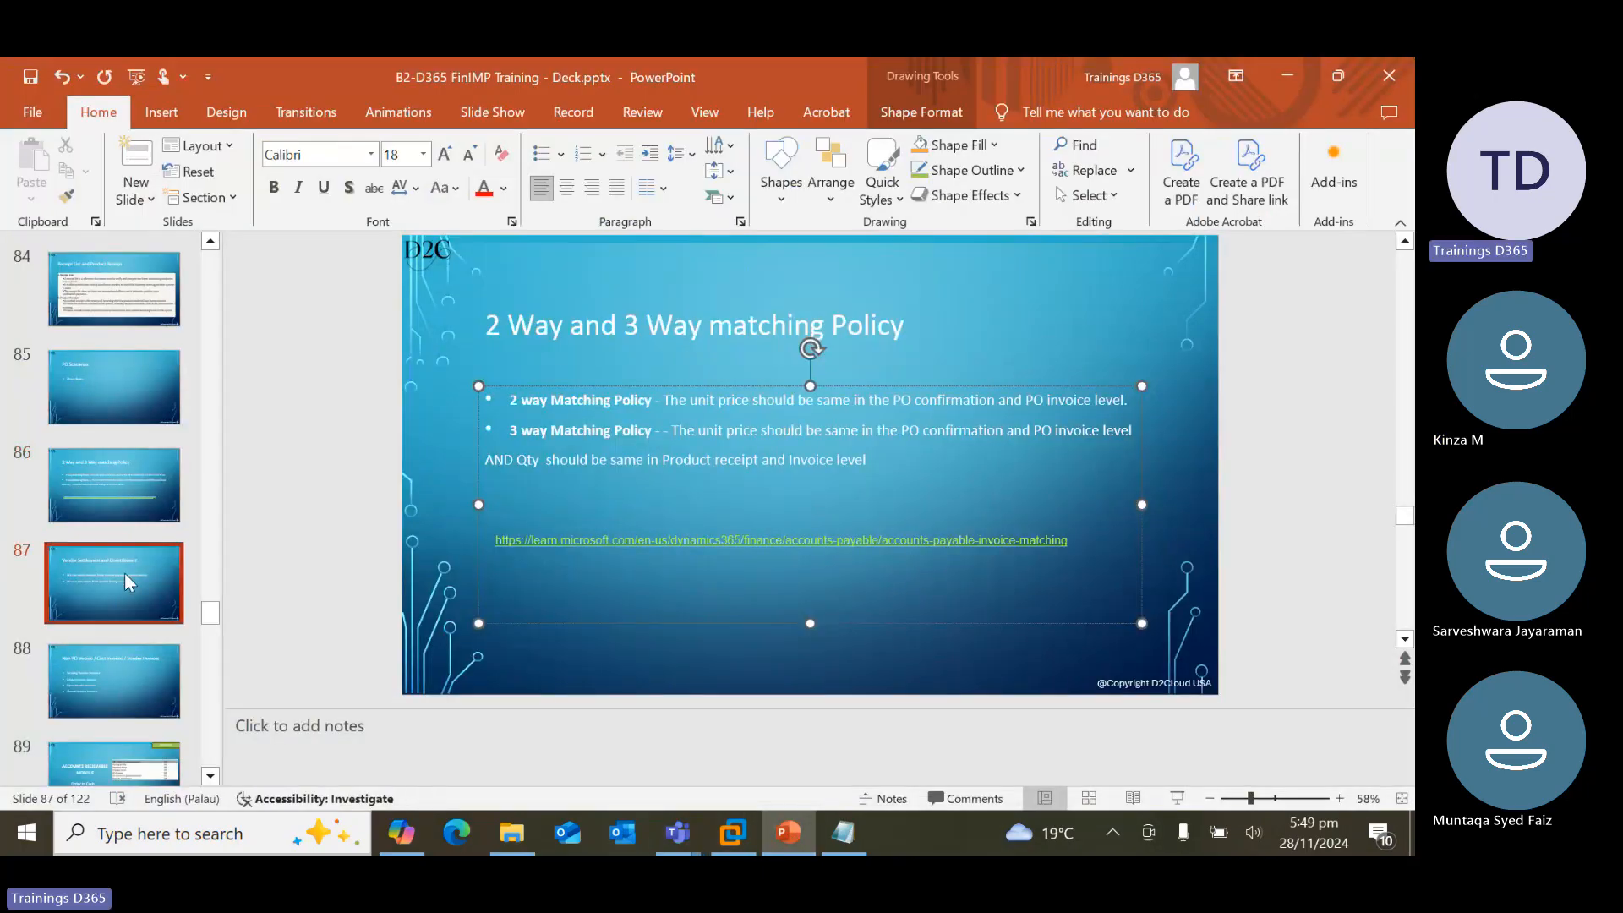
{"action": "left_click", "coordinate": [907, 322]}
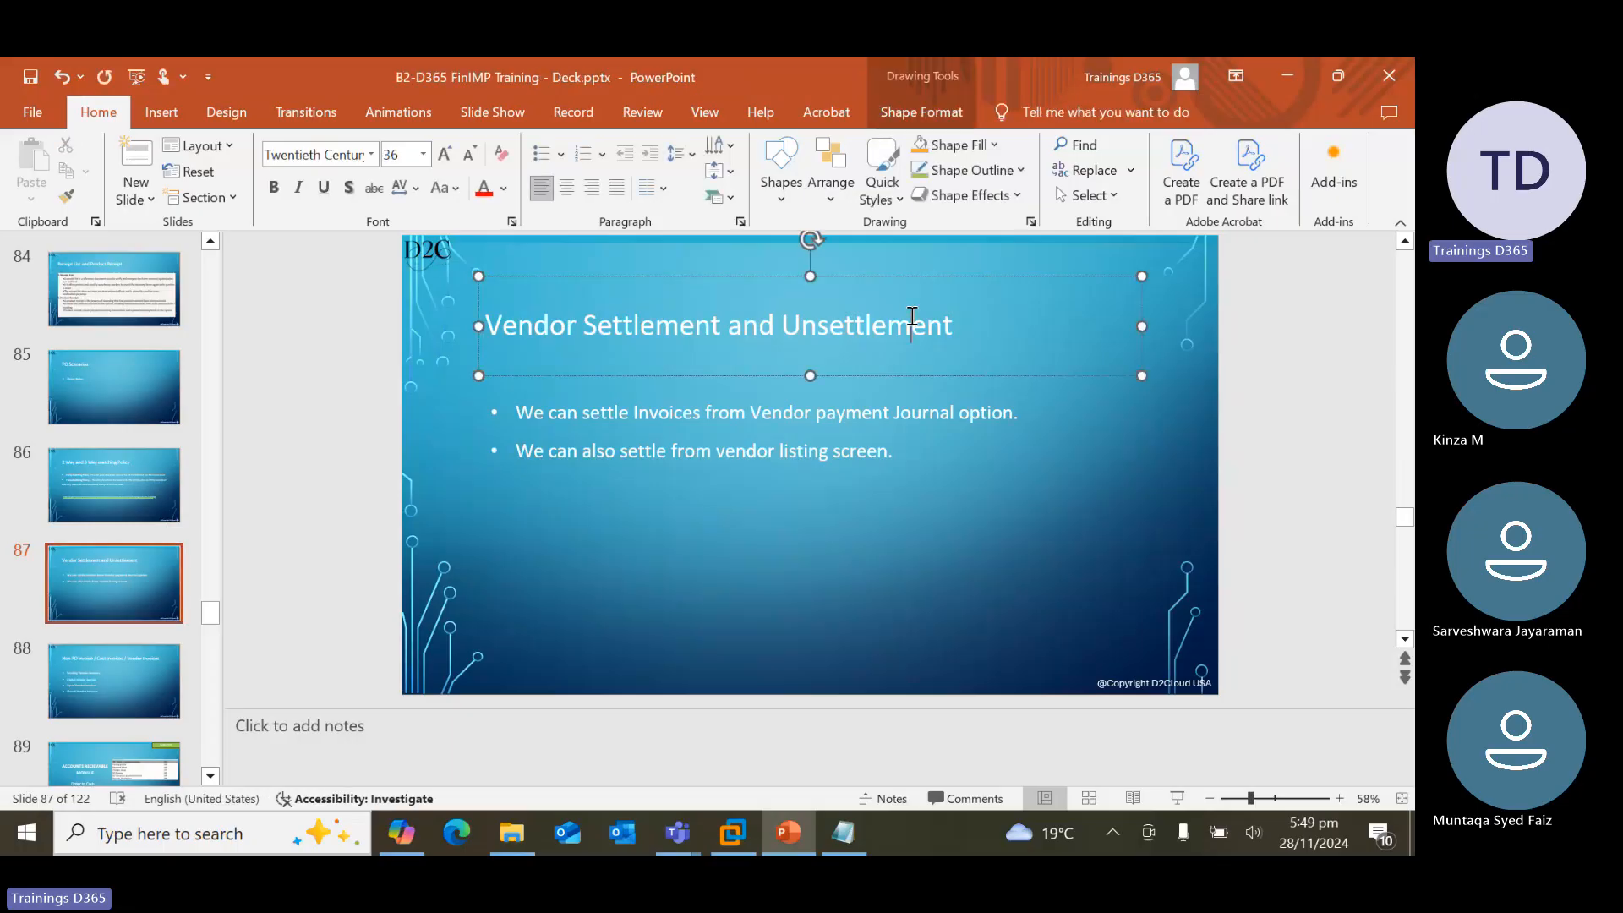
{"action": "left_click", "coordinate": [578, 418]}
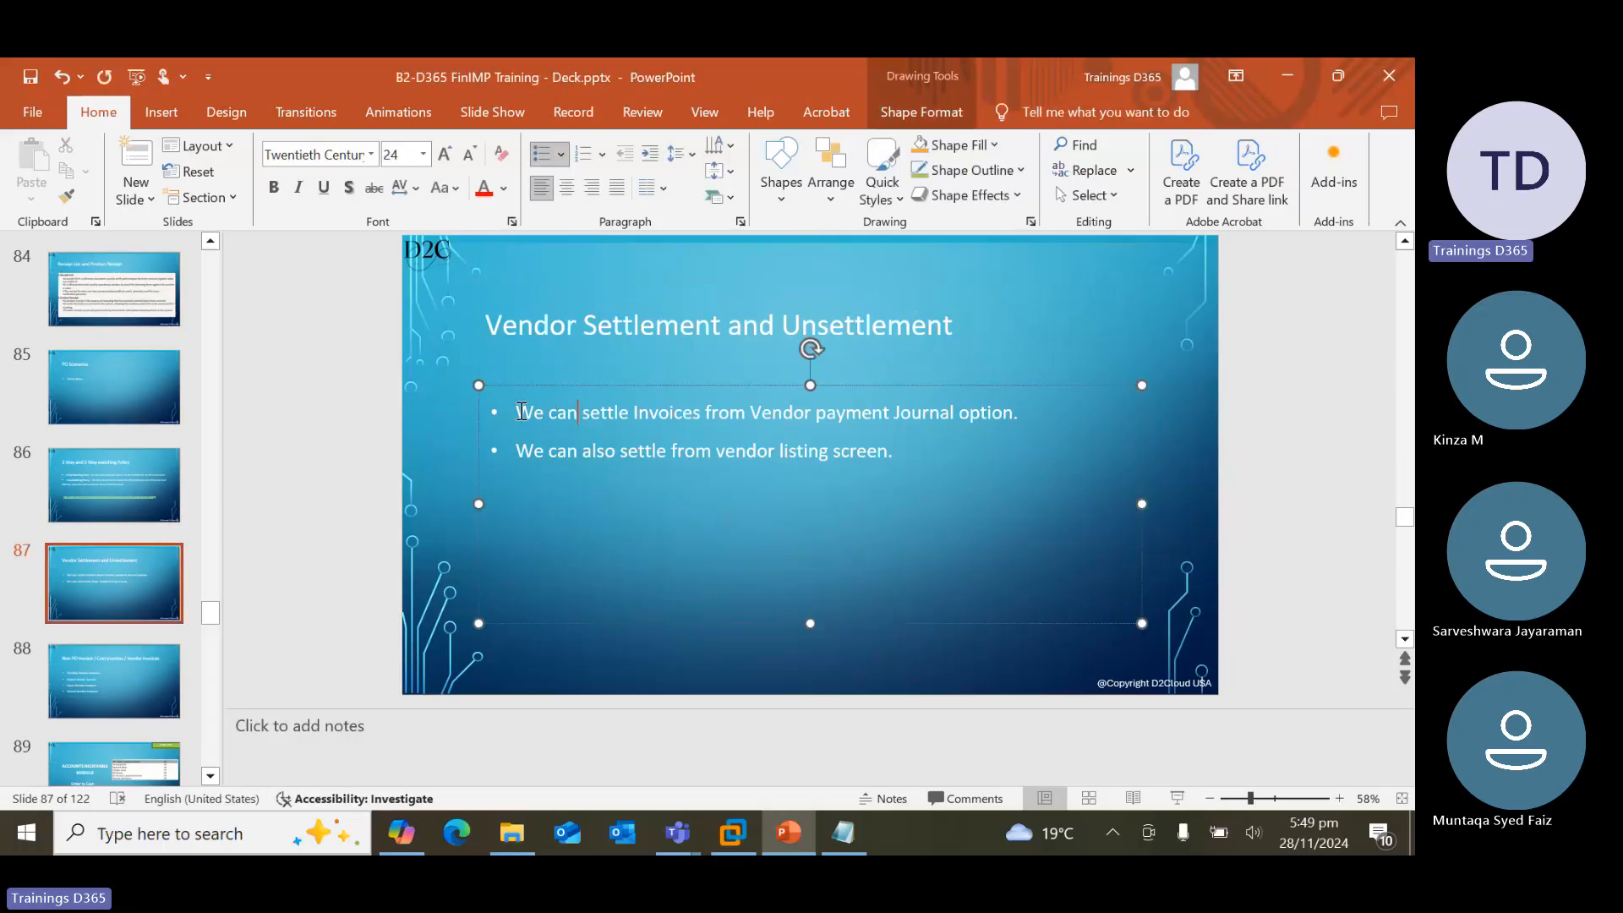
{"action": "left_click_drag", "start_coordinate": [518, 413], "coordinate": [957, 428]}
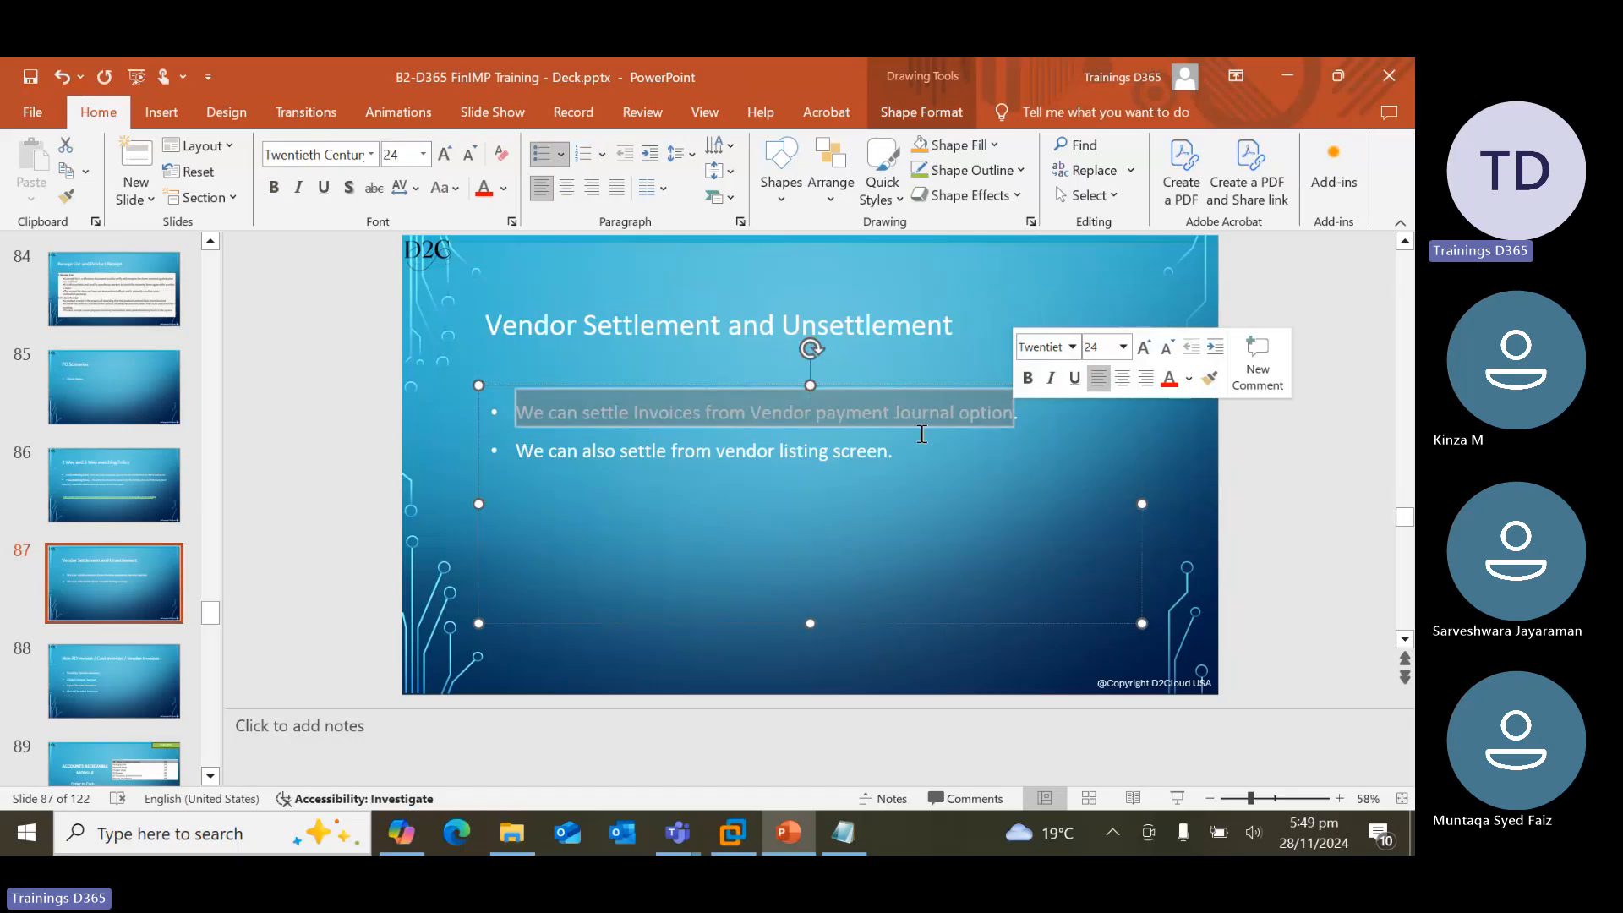
{"action": "left_click", "coordinate": [1023, 413]}
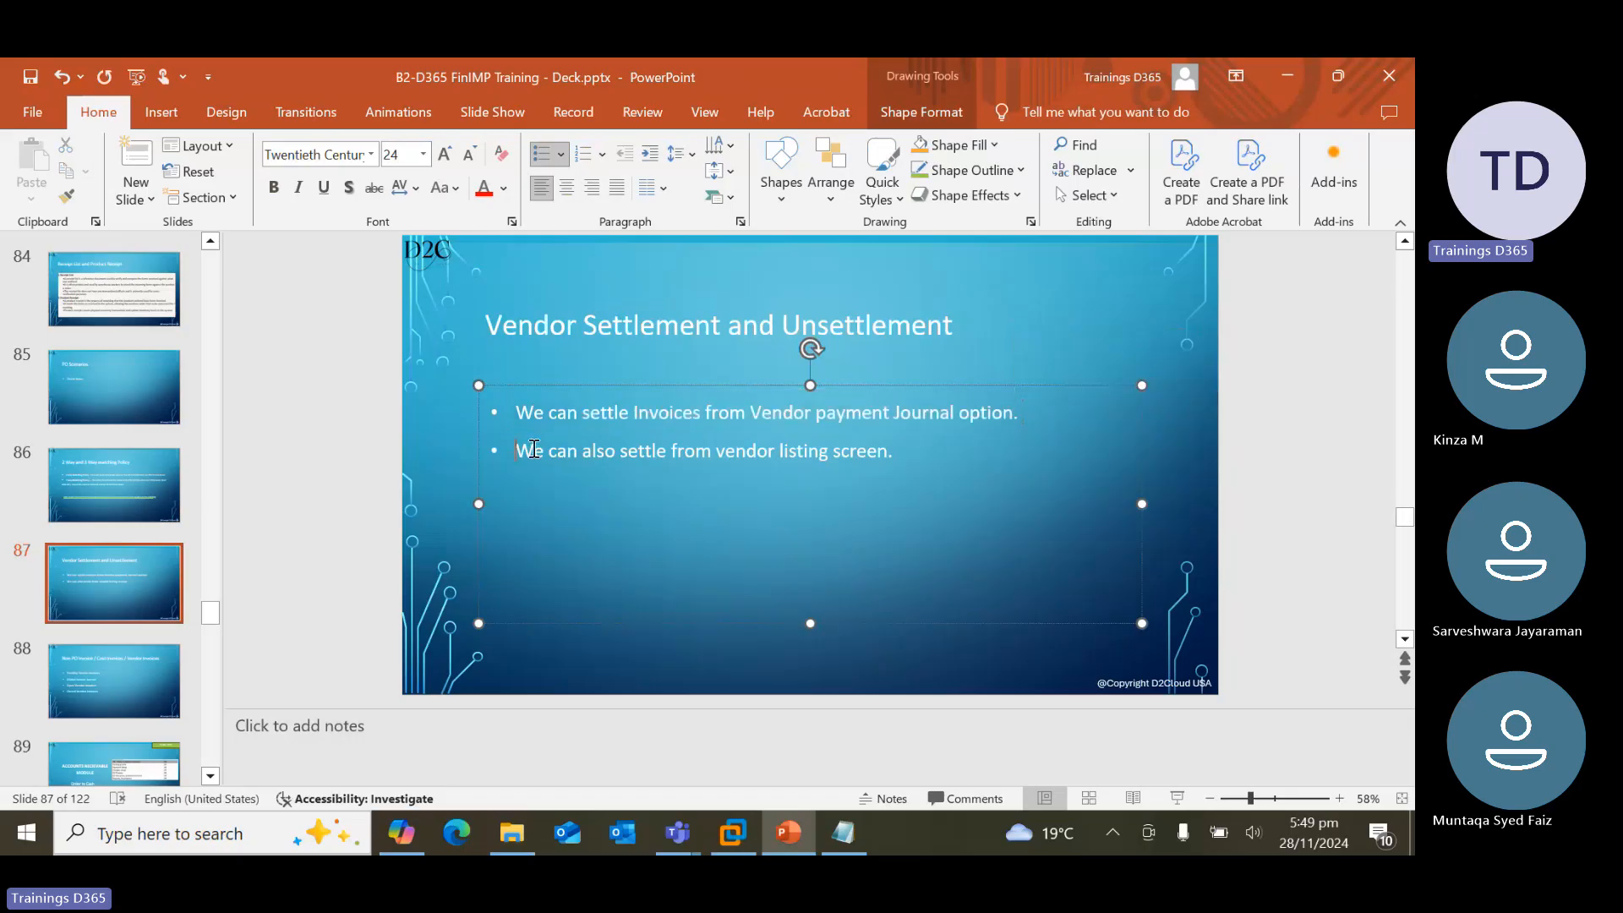
{"action": "left_click_drag", "start_coordinate": [514, 450], "coordinate": [944, 458]}
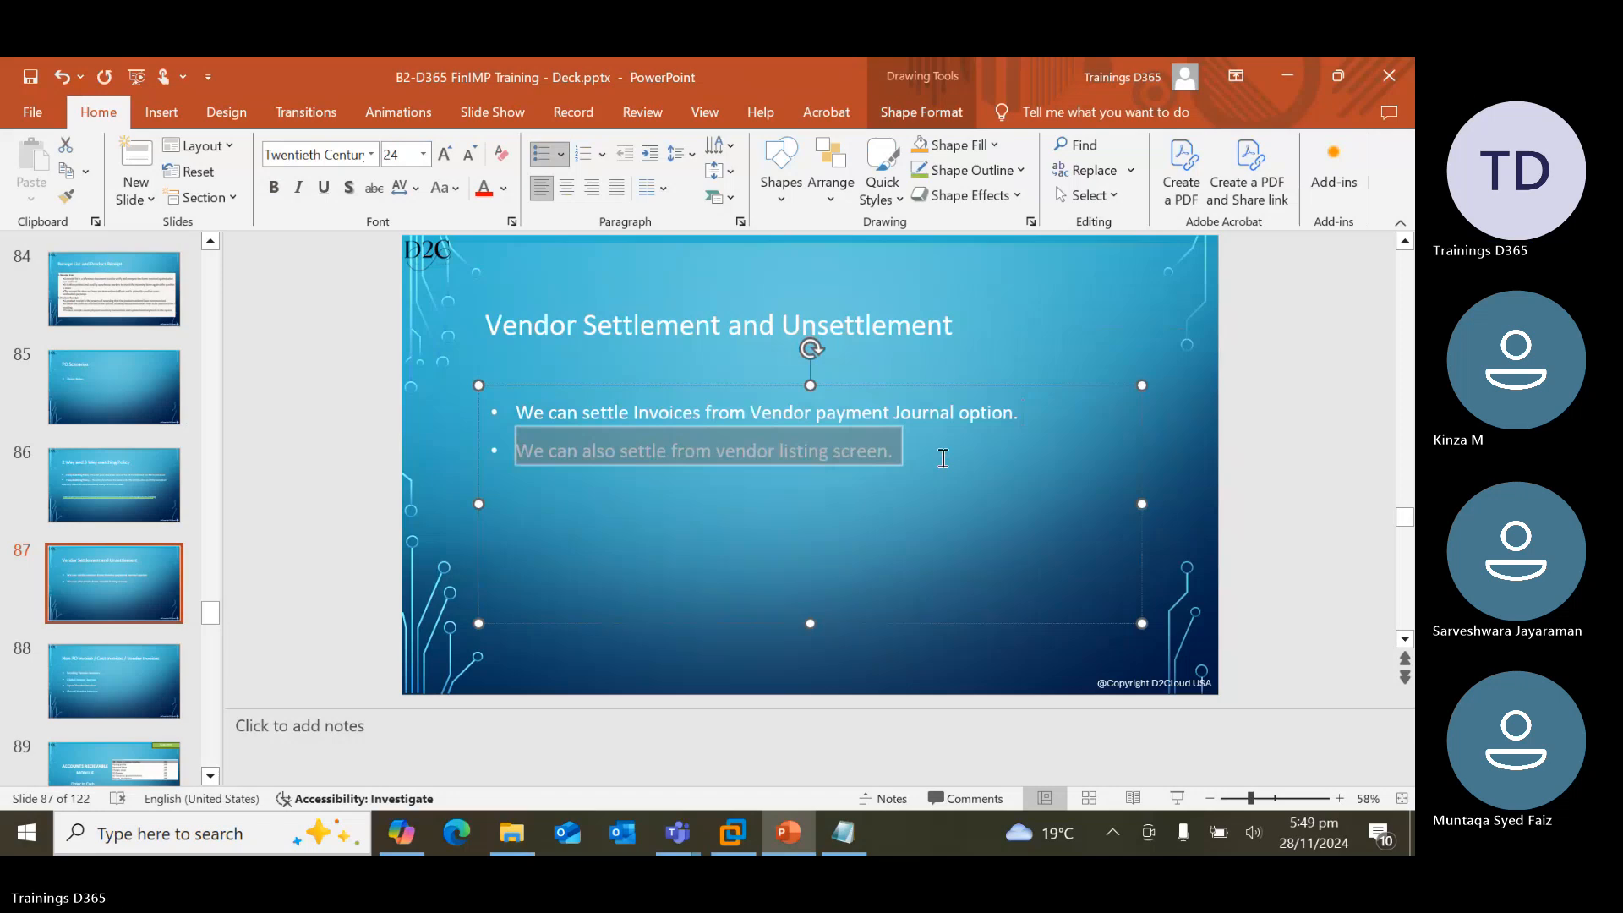
Save the presentation despite the unavailable fonts and minimise PowerPoint
{"action": "key", "text": "ctrl+s"}
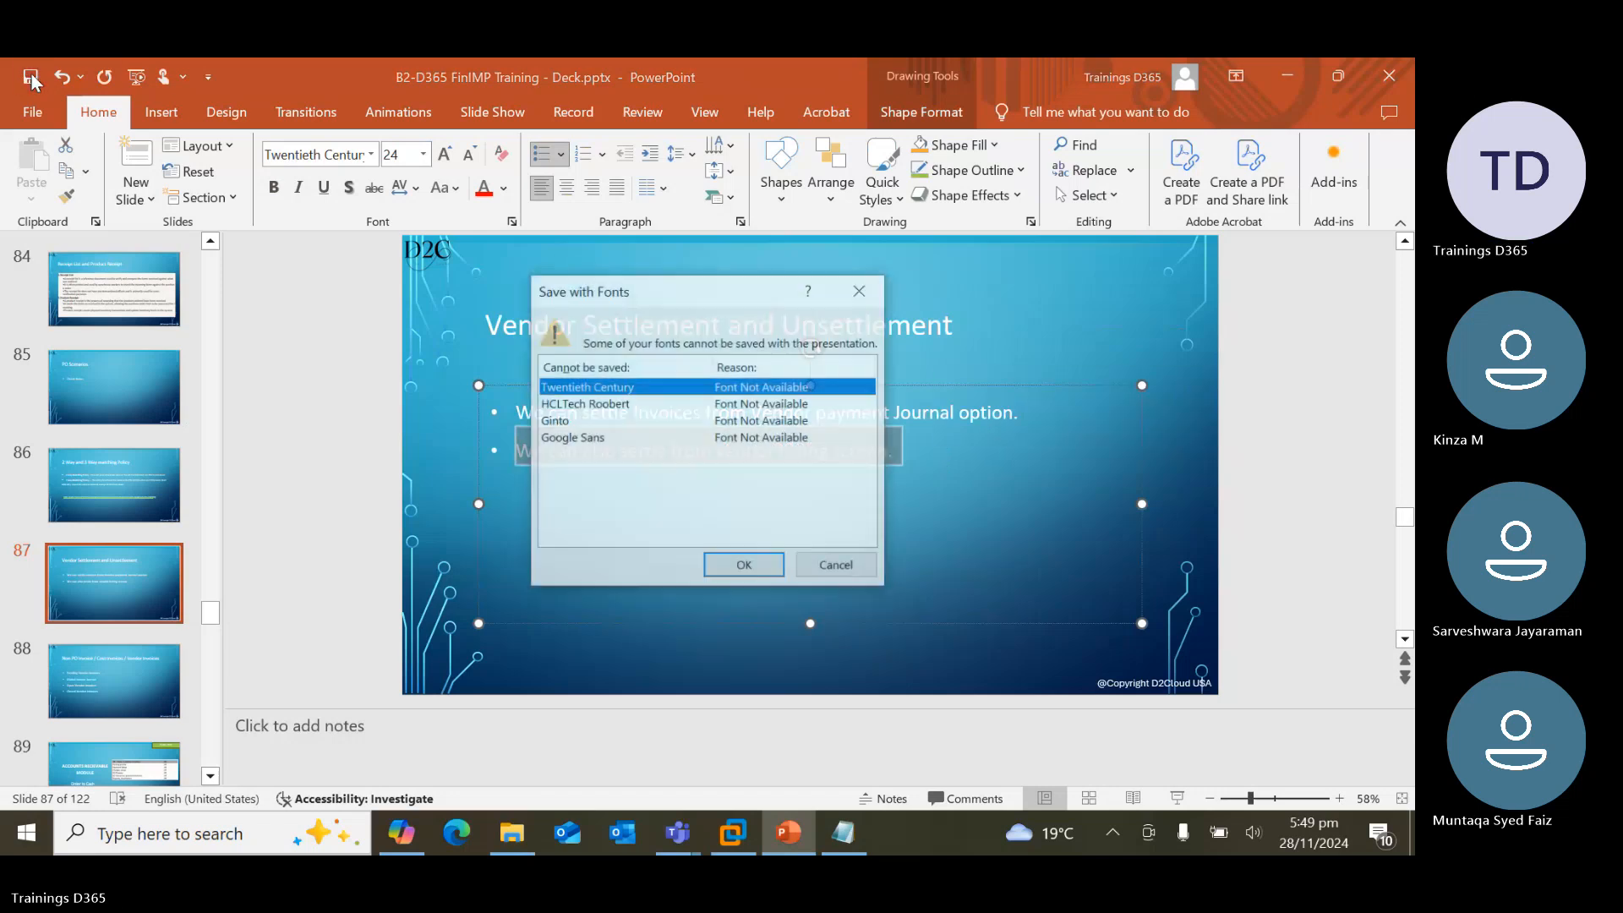
{"action": "left_click", "coordinate": [733, 567]}
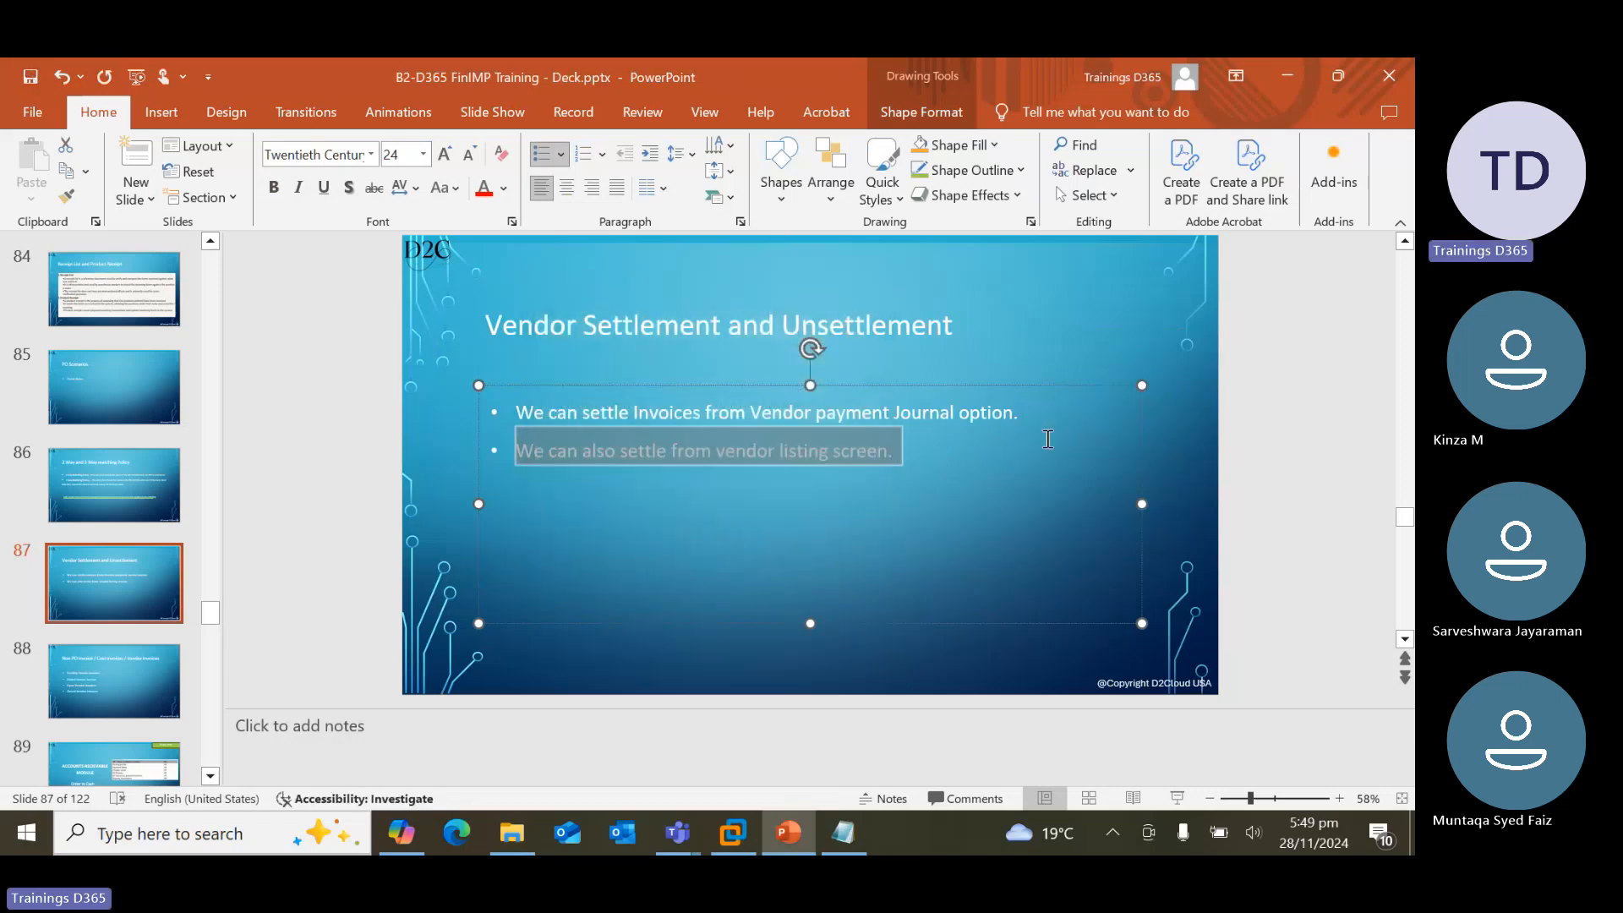
{"action": "left_click", "coordinate": [1296, 70]}
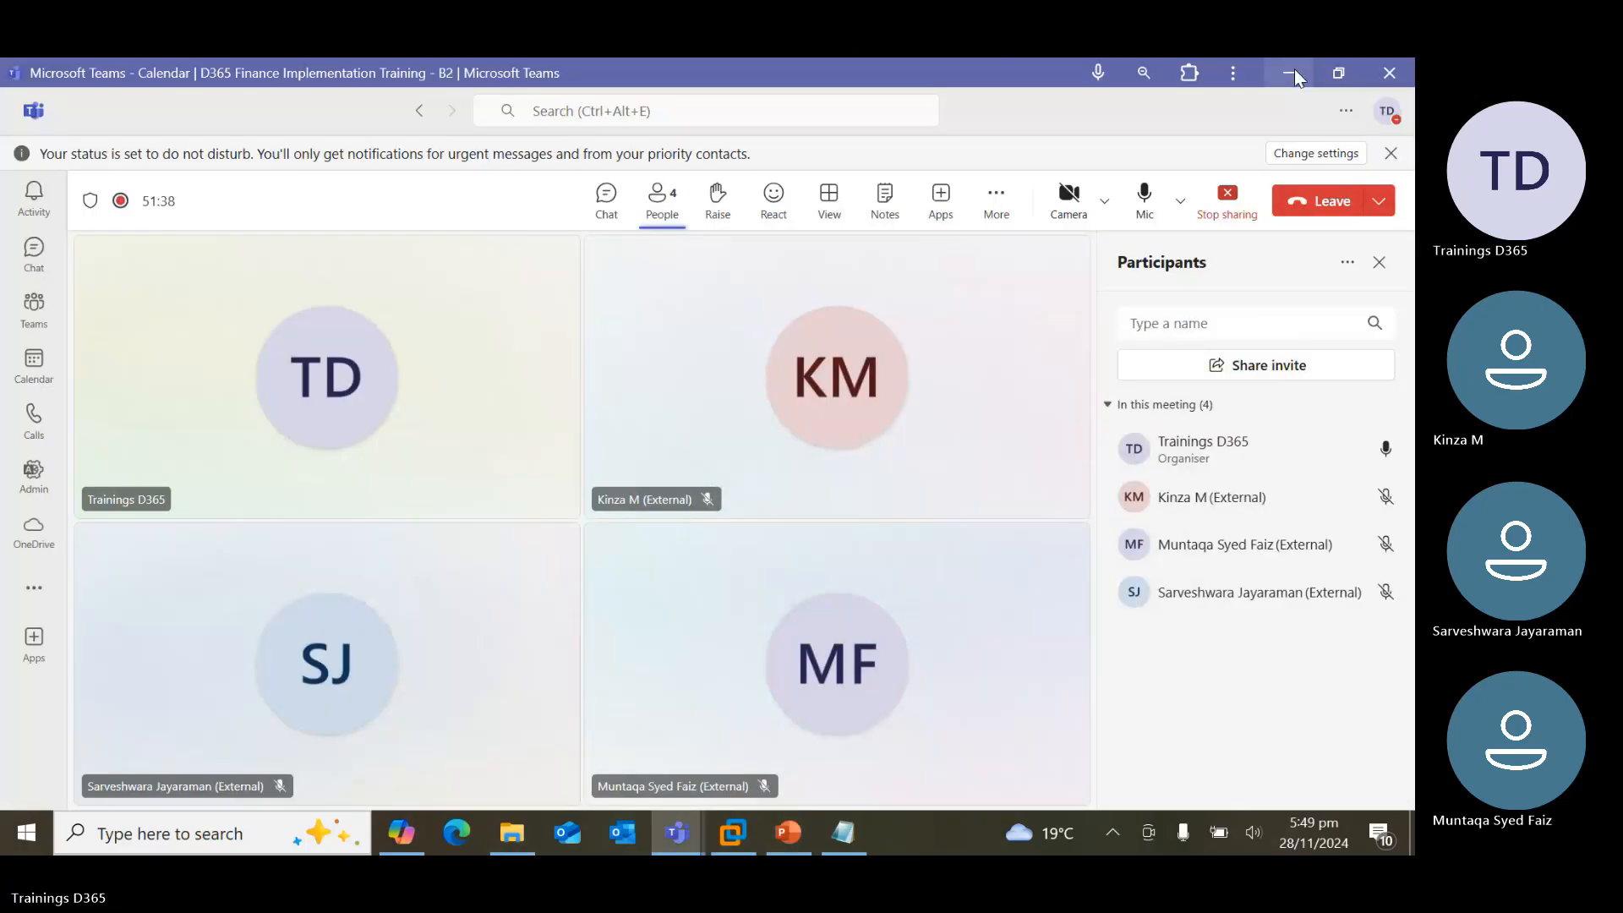
Switch back to the D365 virtual machine, open the Accounts payable Invoice journal page and create a new journal
{"action": "left_click", "coordinate": [741, 840]}
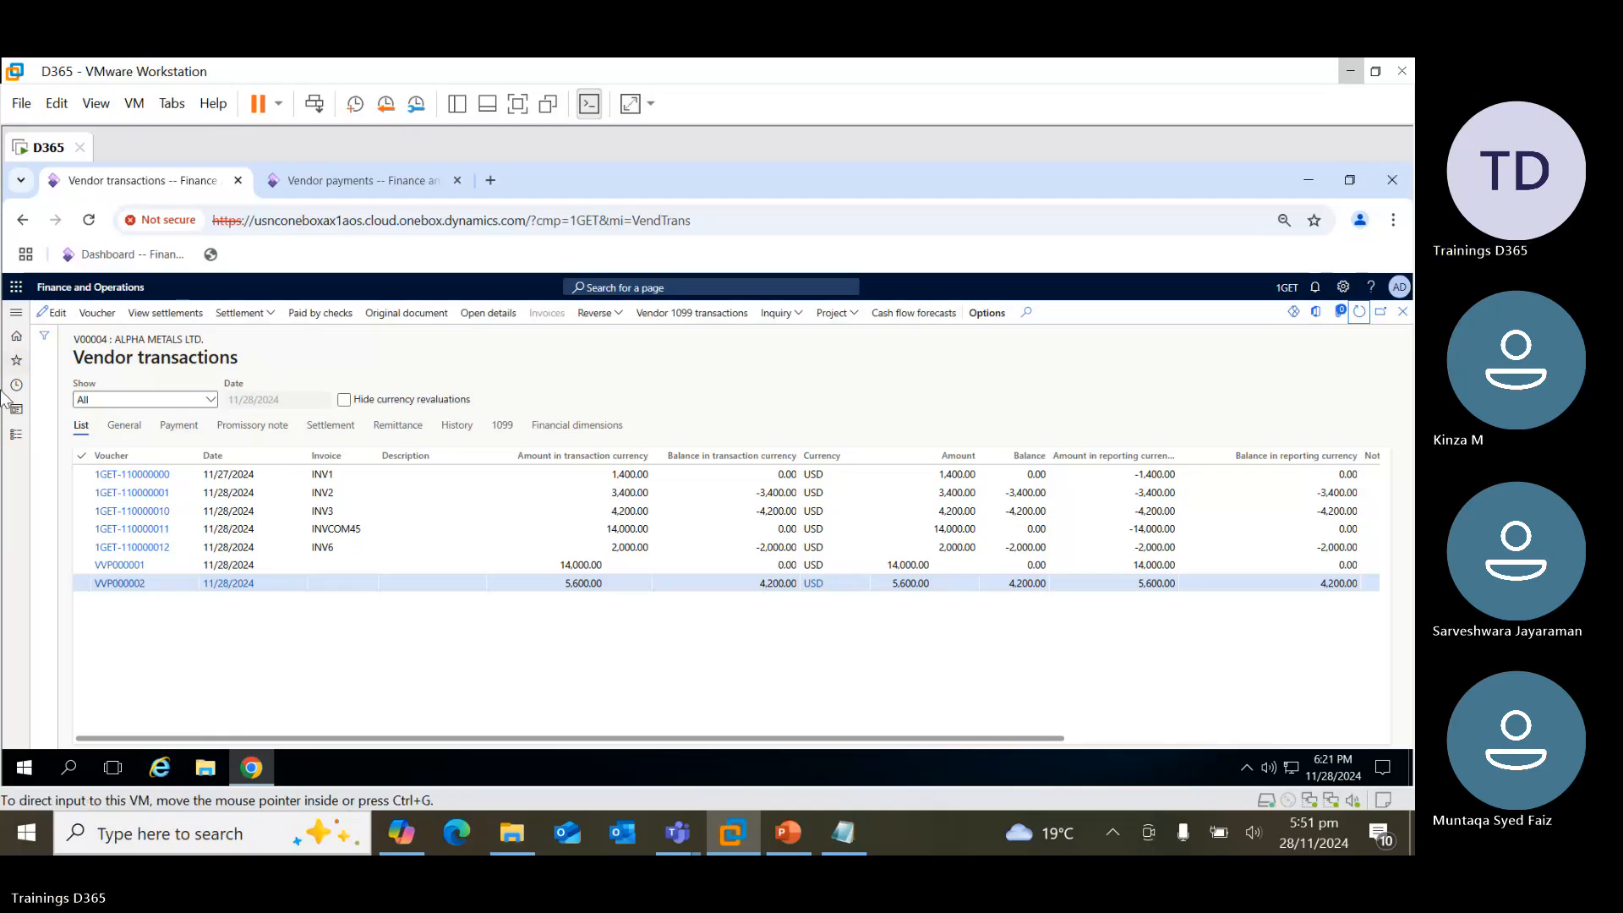
{"action": "left_click", "coordinate": [16, 441]}
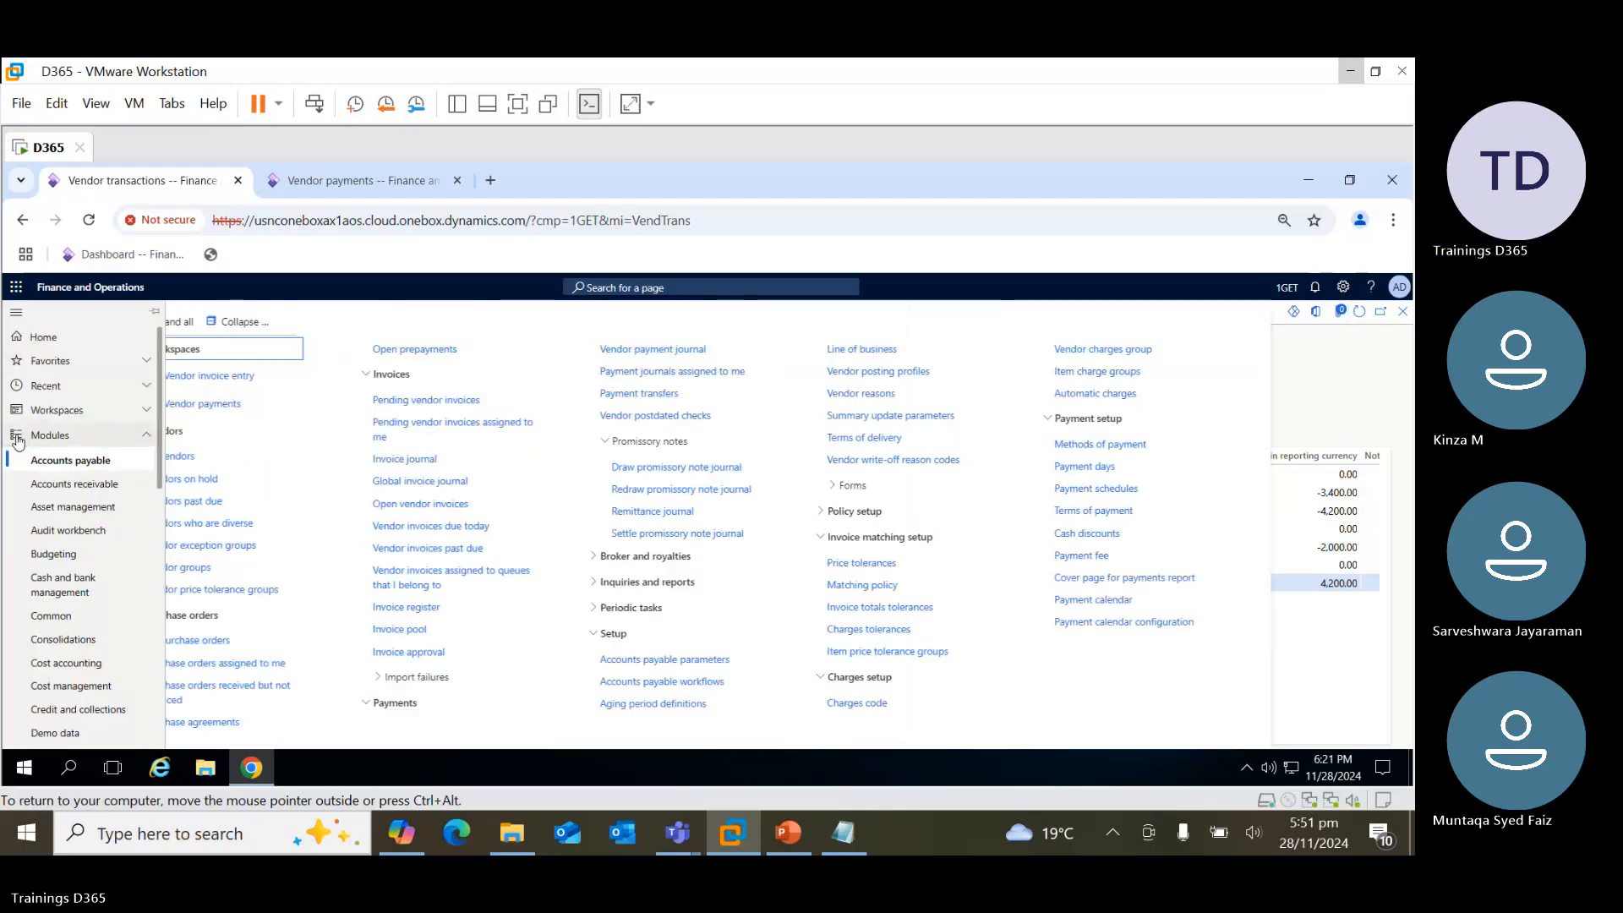
{"action": "left_click", "coordinate": [297, 322]}
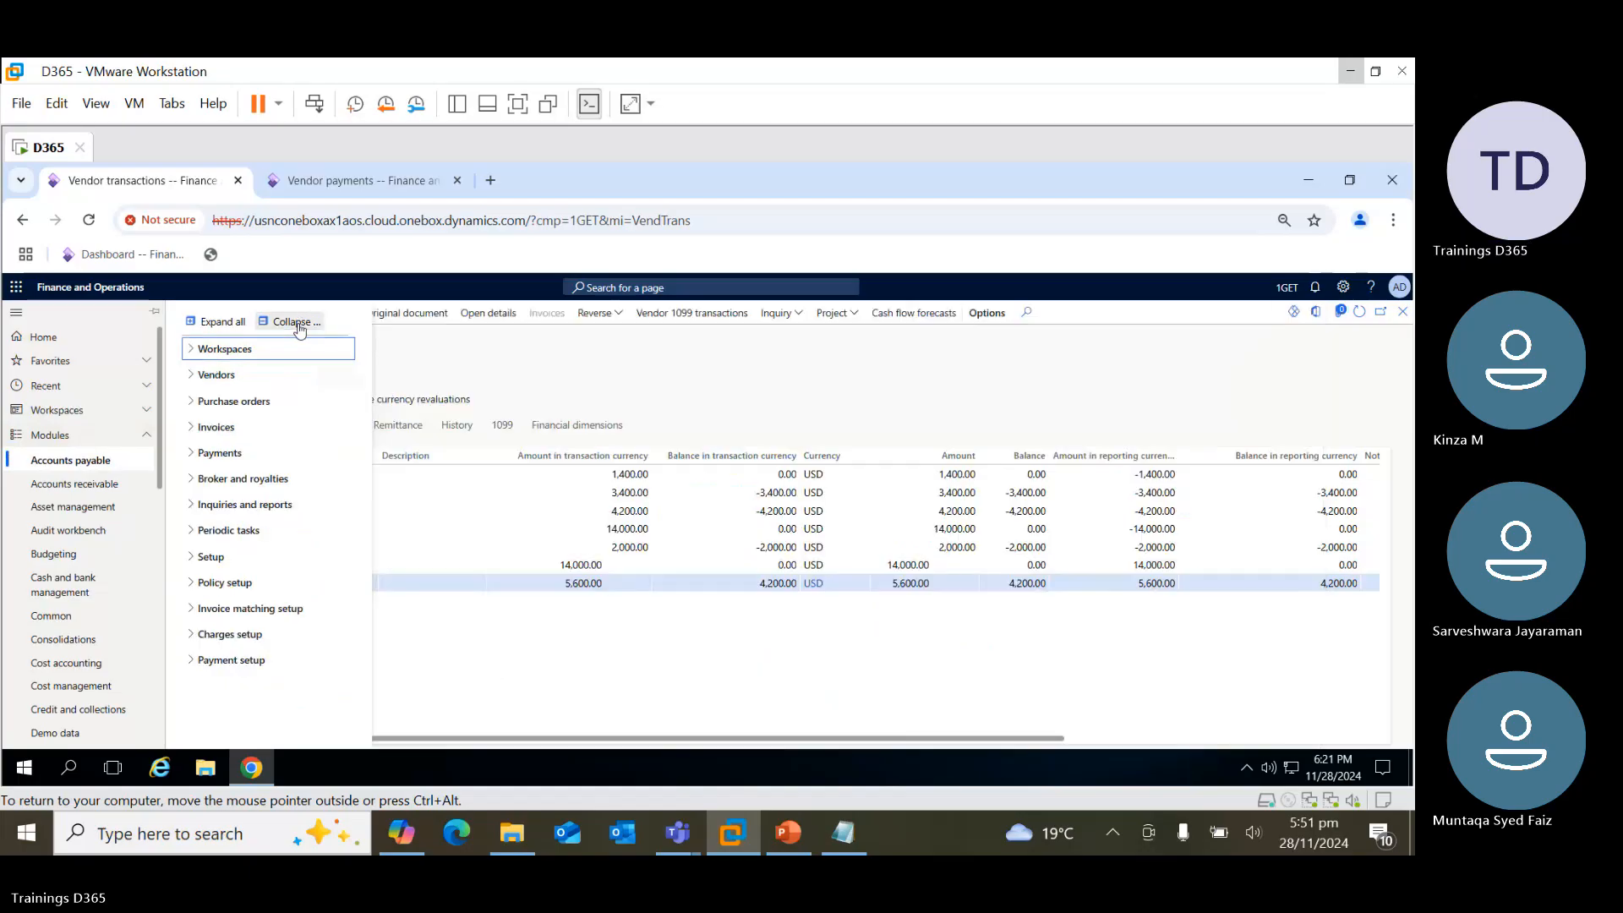
{"action": "left_click", "coordinate": [190, 428]}
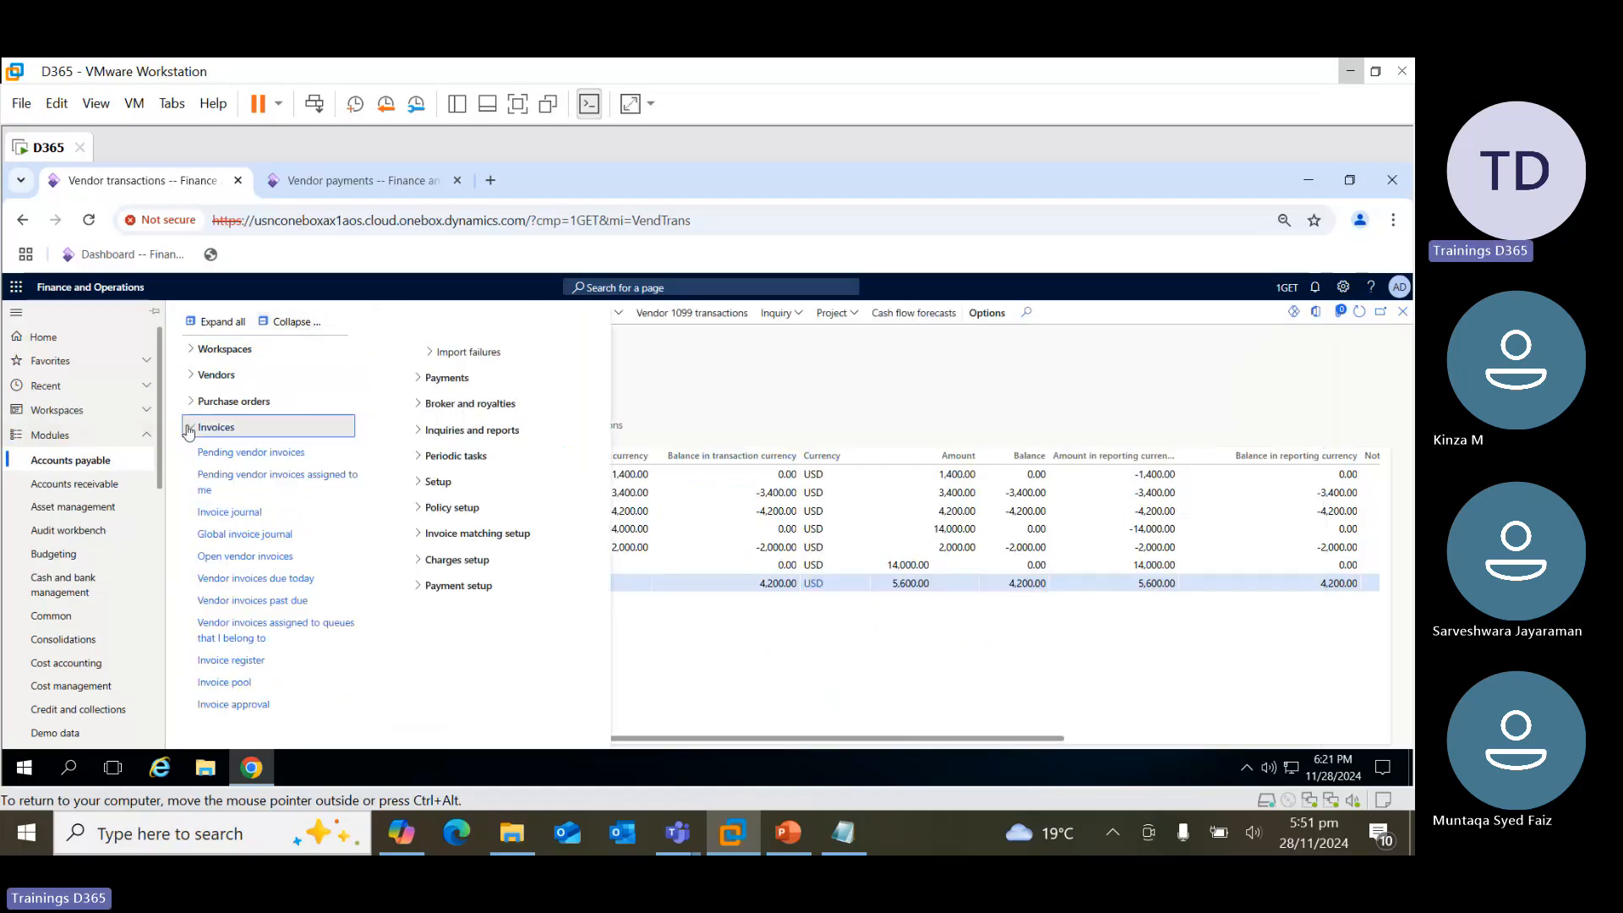
{"action": "left_click", "coordinate": [256, 516]}
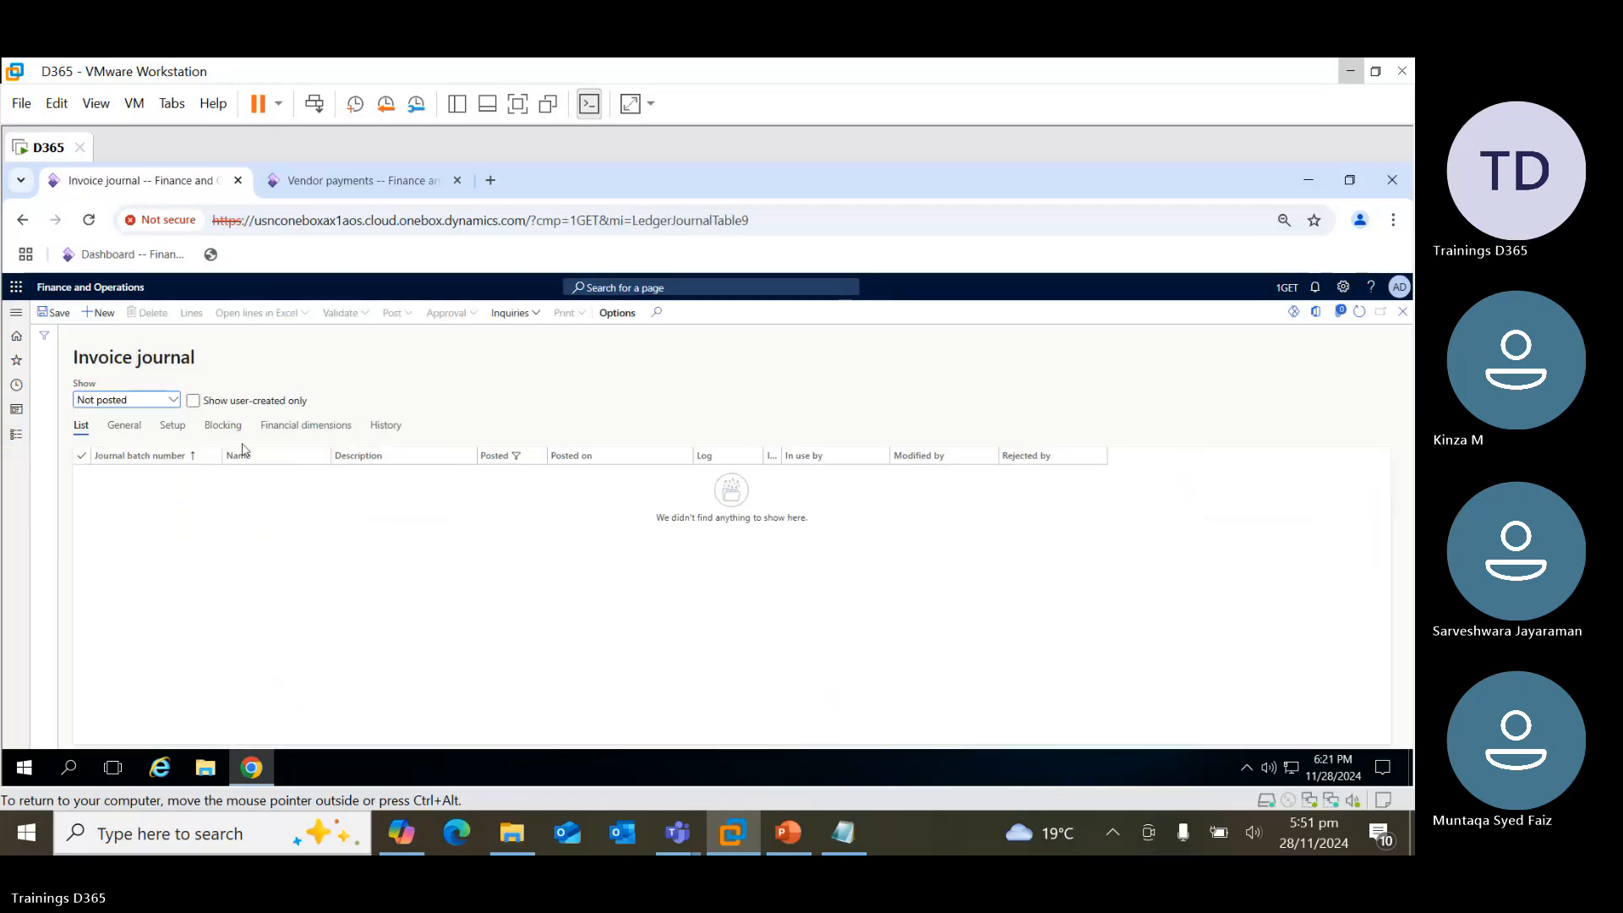
{"action": "left_click", "coordinate": [99, 315]}
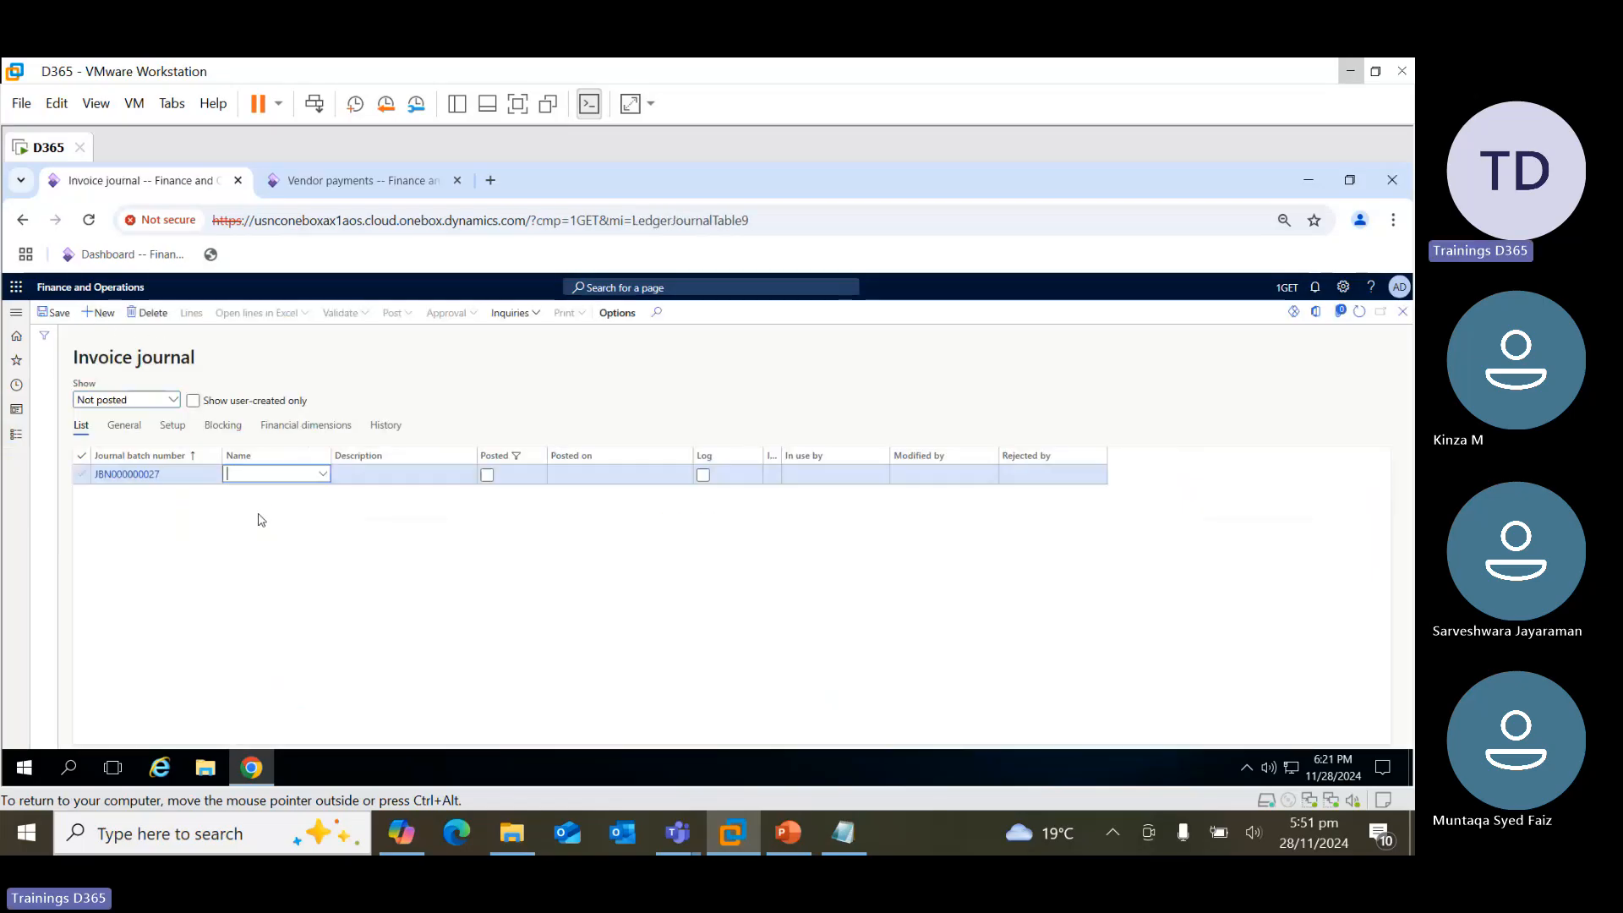
Open the journal names setup from the new journal's Name field and create a journal name with name and description Ijournal
{"action": "right_click", "coordinate": [323, 479]}
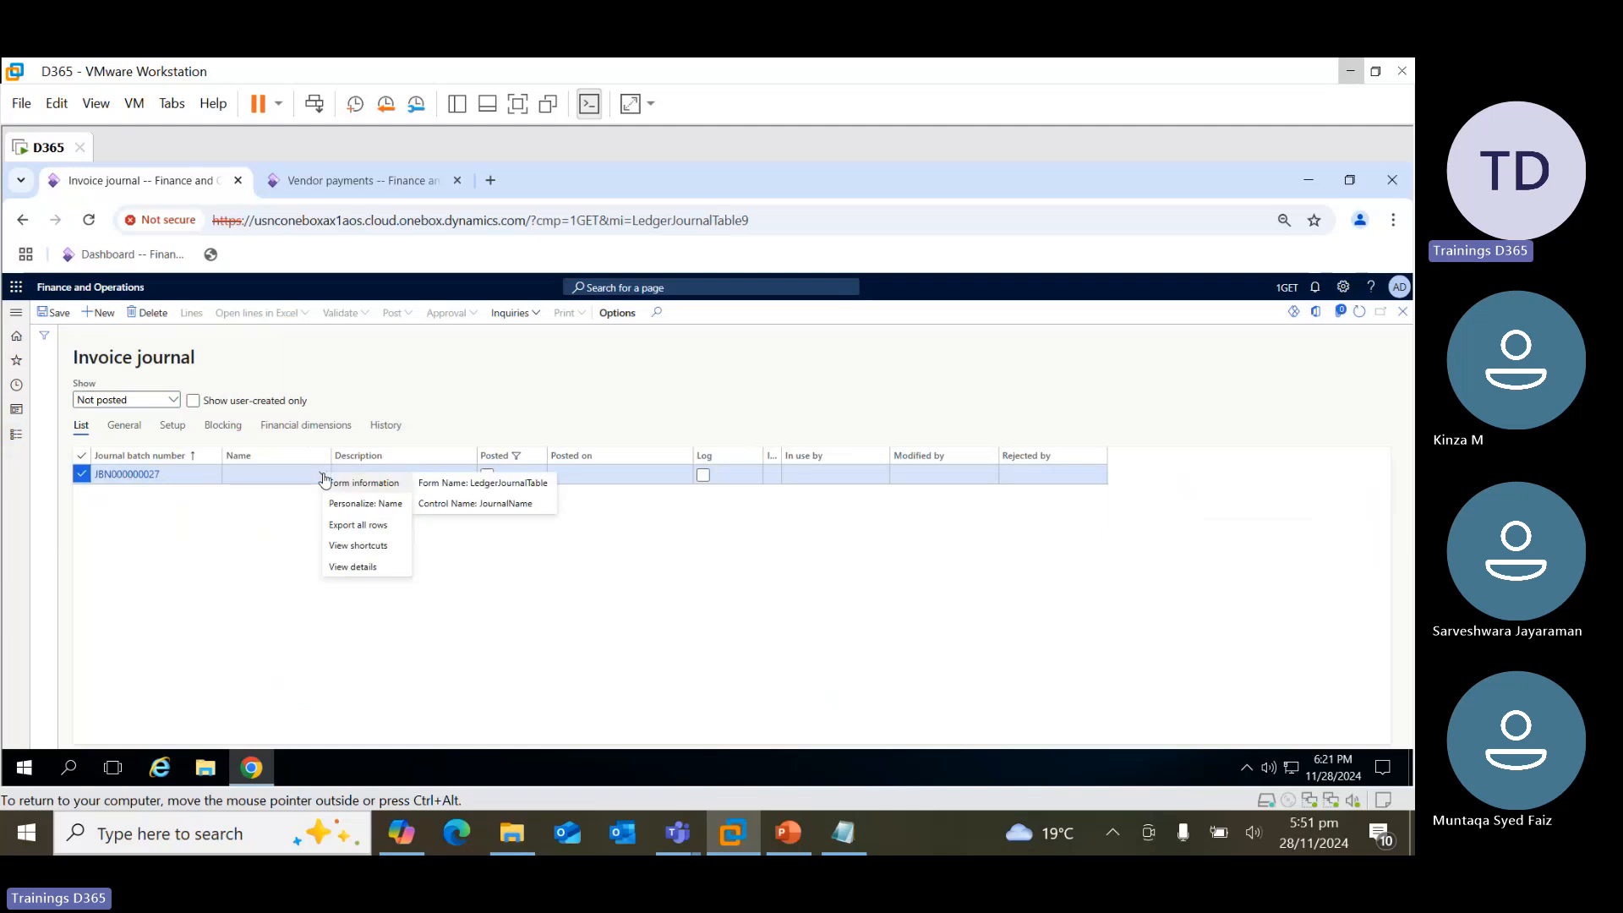
{"action": "left_click", "coordinate": [363, 568]}
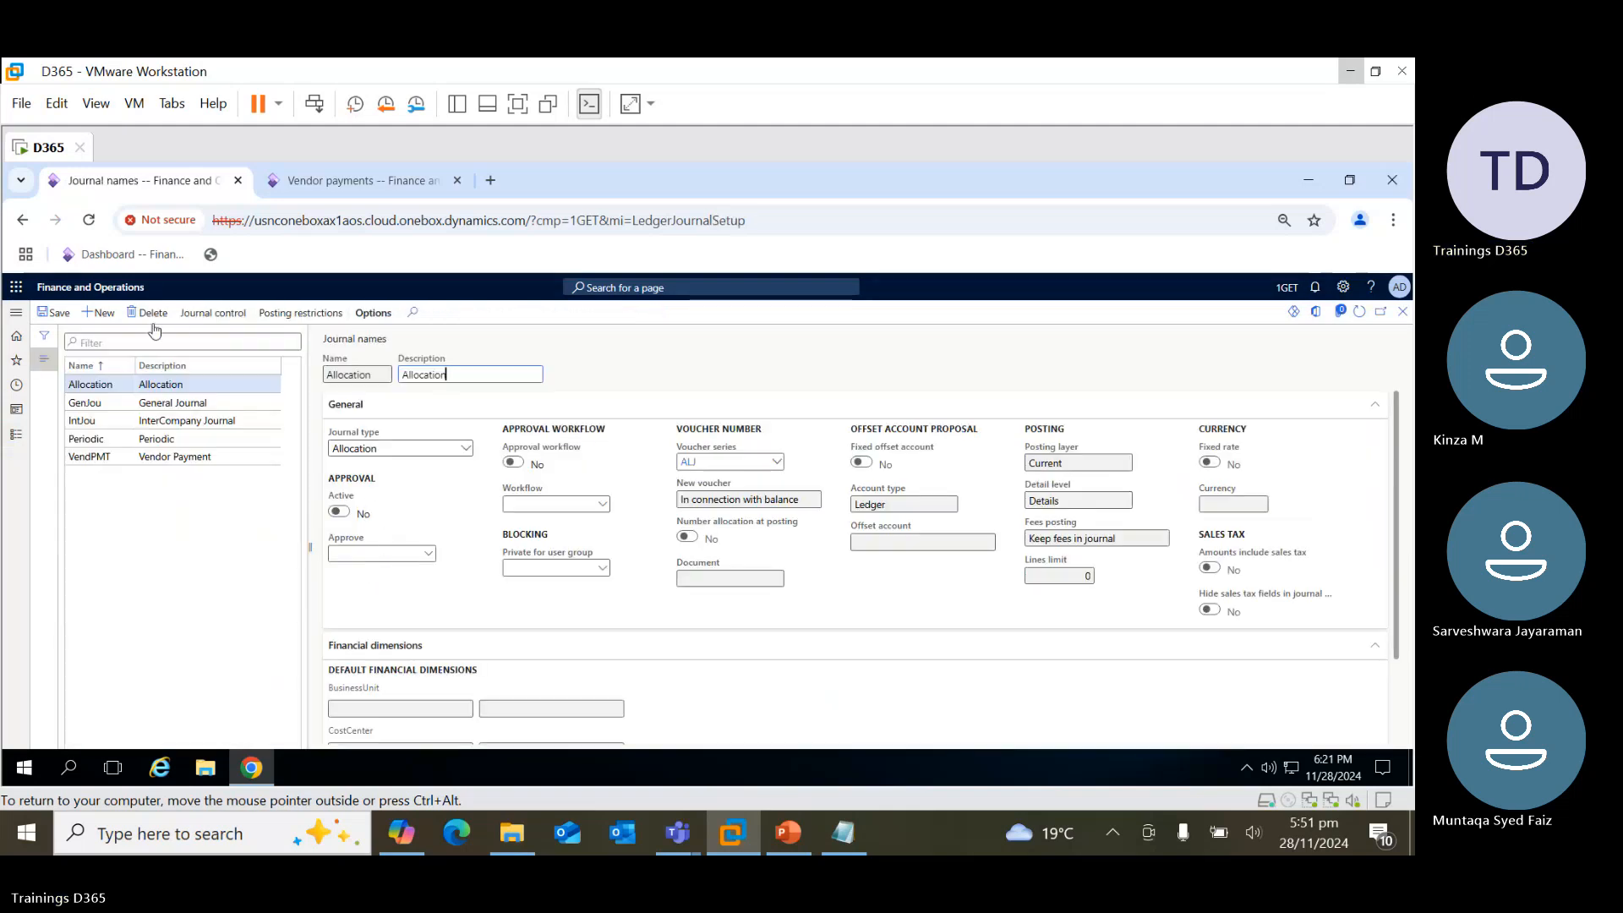
{"action": "left_click", "coordinate": [102, 313]}
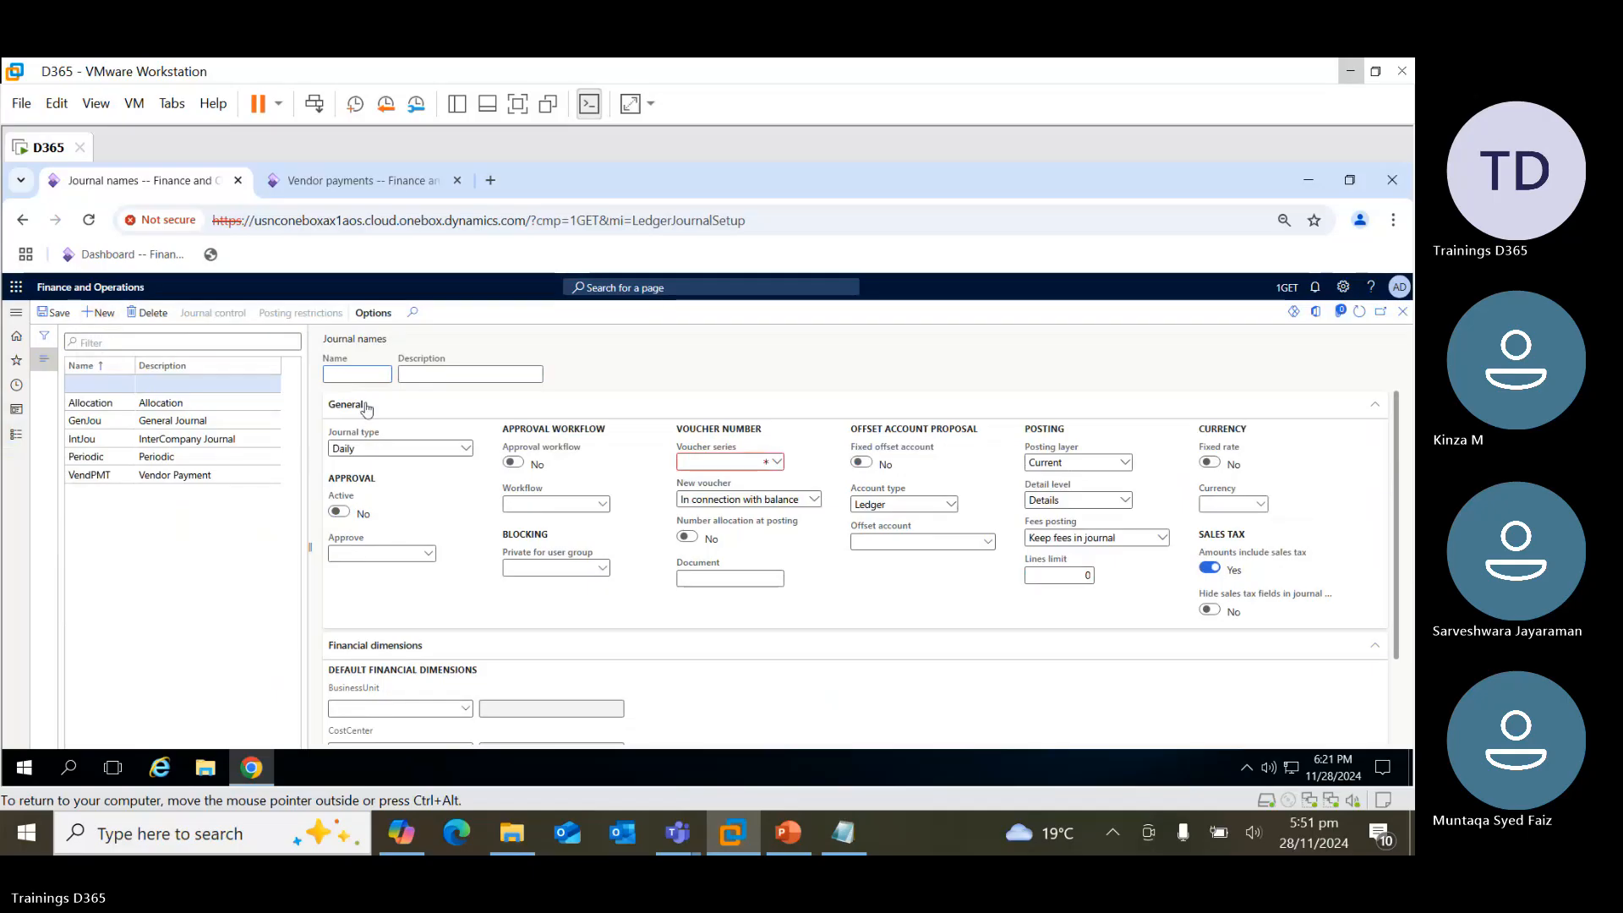
{"action": "type", "text": "ljournal"}
{"action": "key", "text": "Tab"}
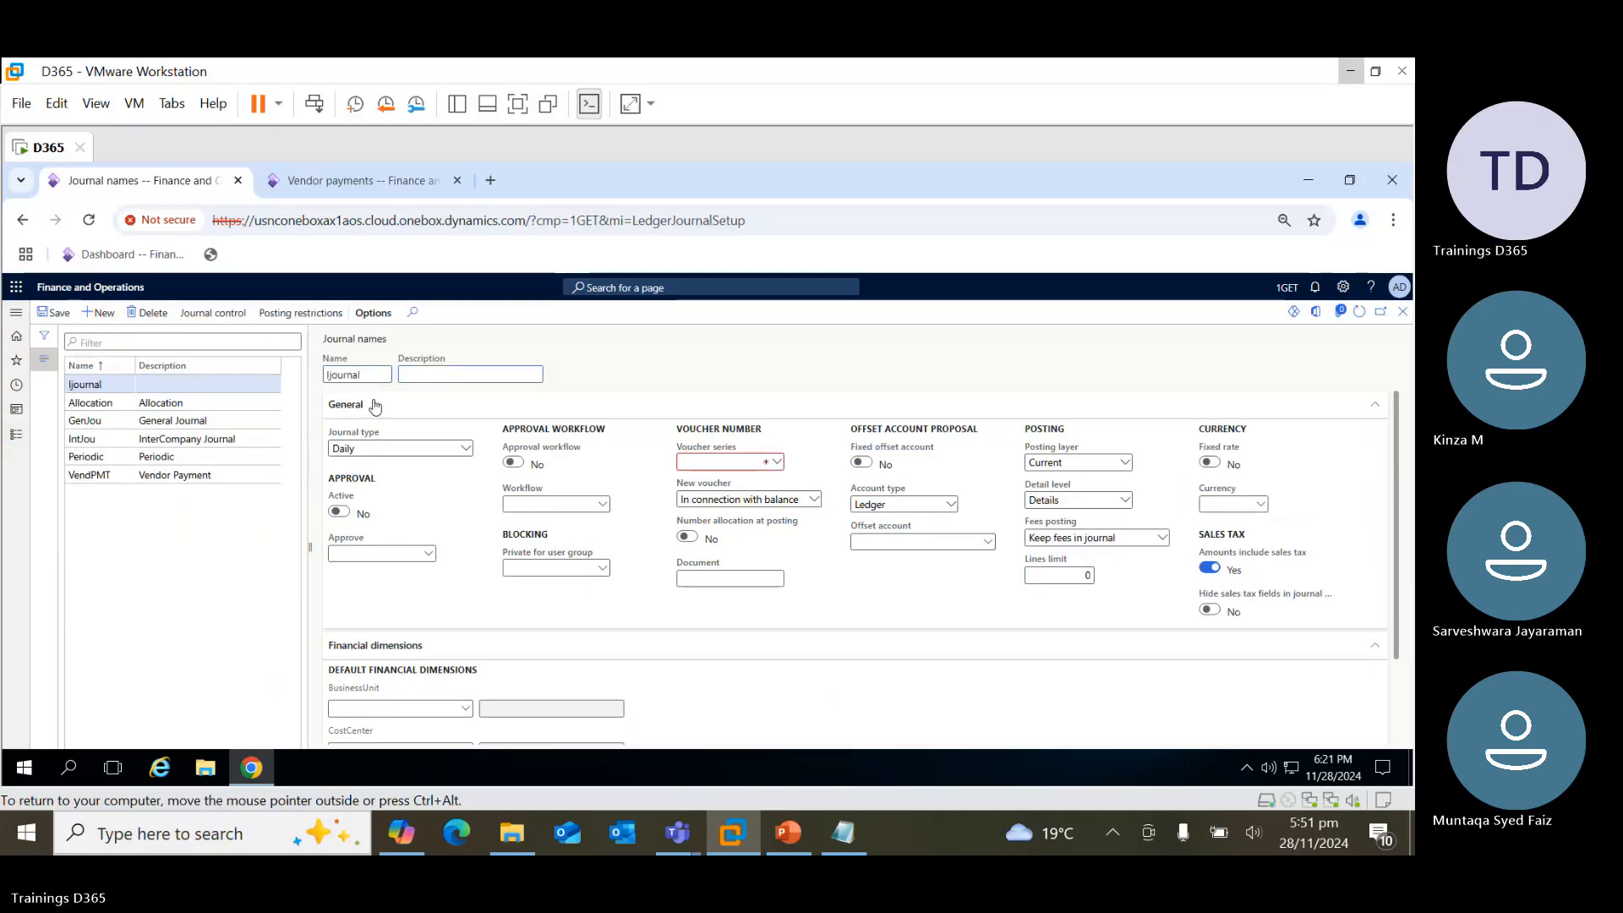
{"action": "type", "text": "ljournal"}
{"action": "key", "text": "Tab"}
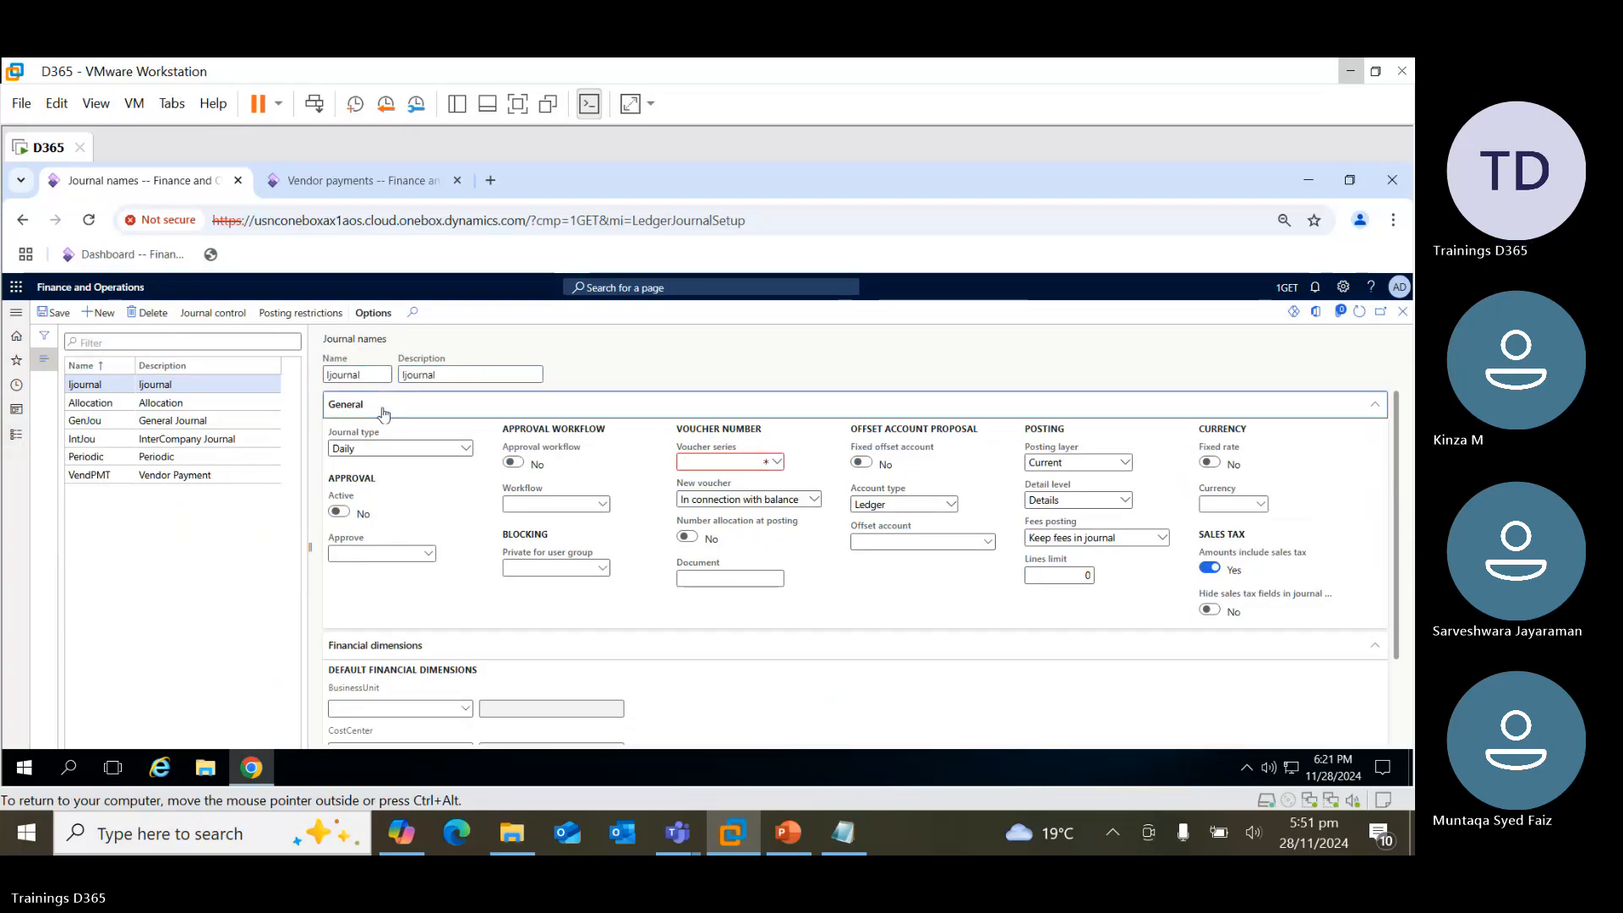
Set the journal type of Ijournal to Vendor invoice recording
{"action": "left_click", "coordinate": [466, 449]}
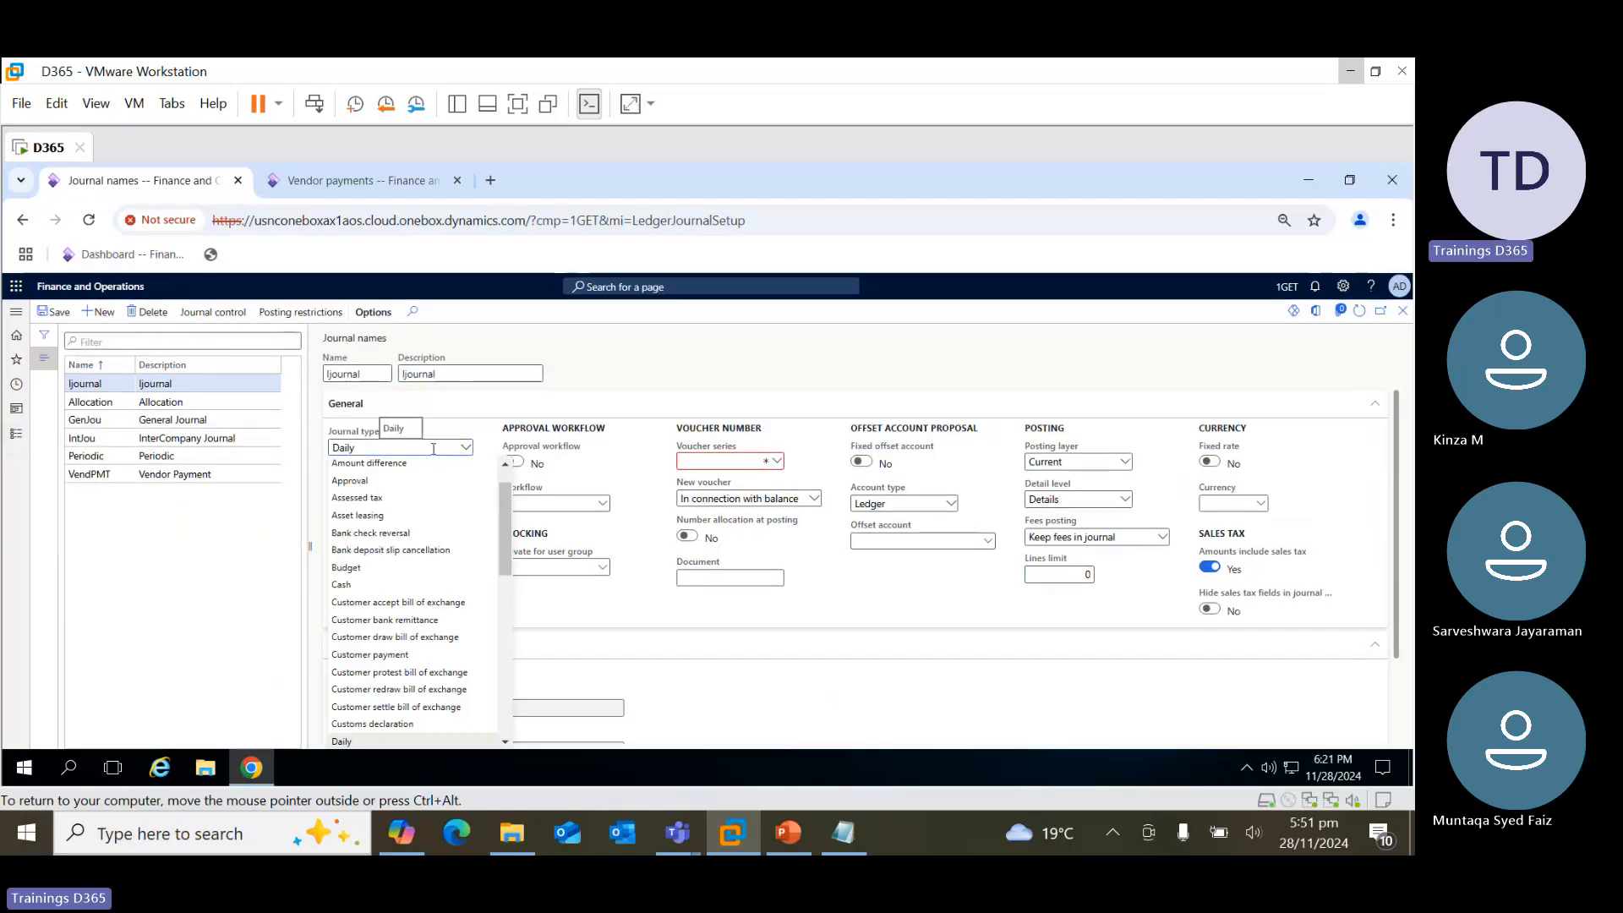
{"action": "left_click_drag", "start_coordinate": [505, 535], "coordinate": [504, 690]}
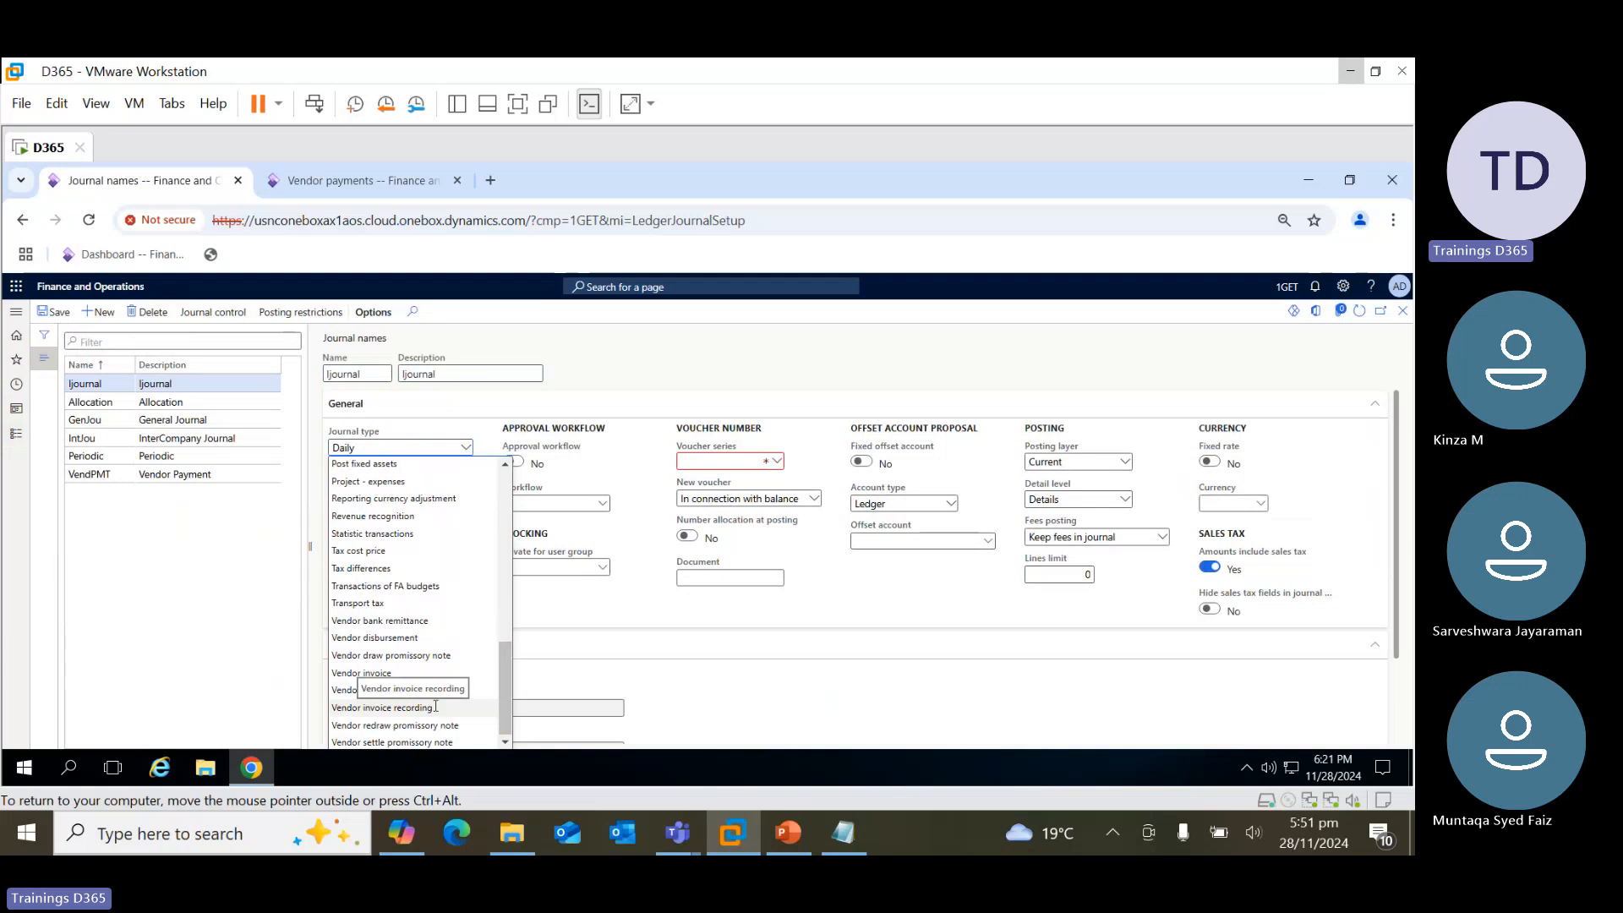
{"action": "left_click", "coordinate": [439, 708]}
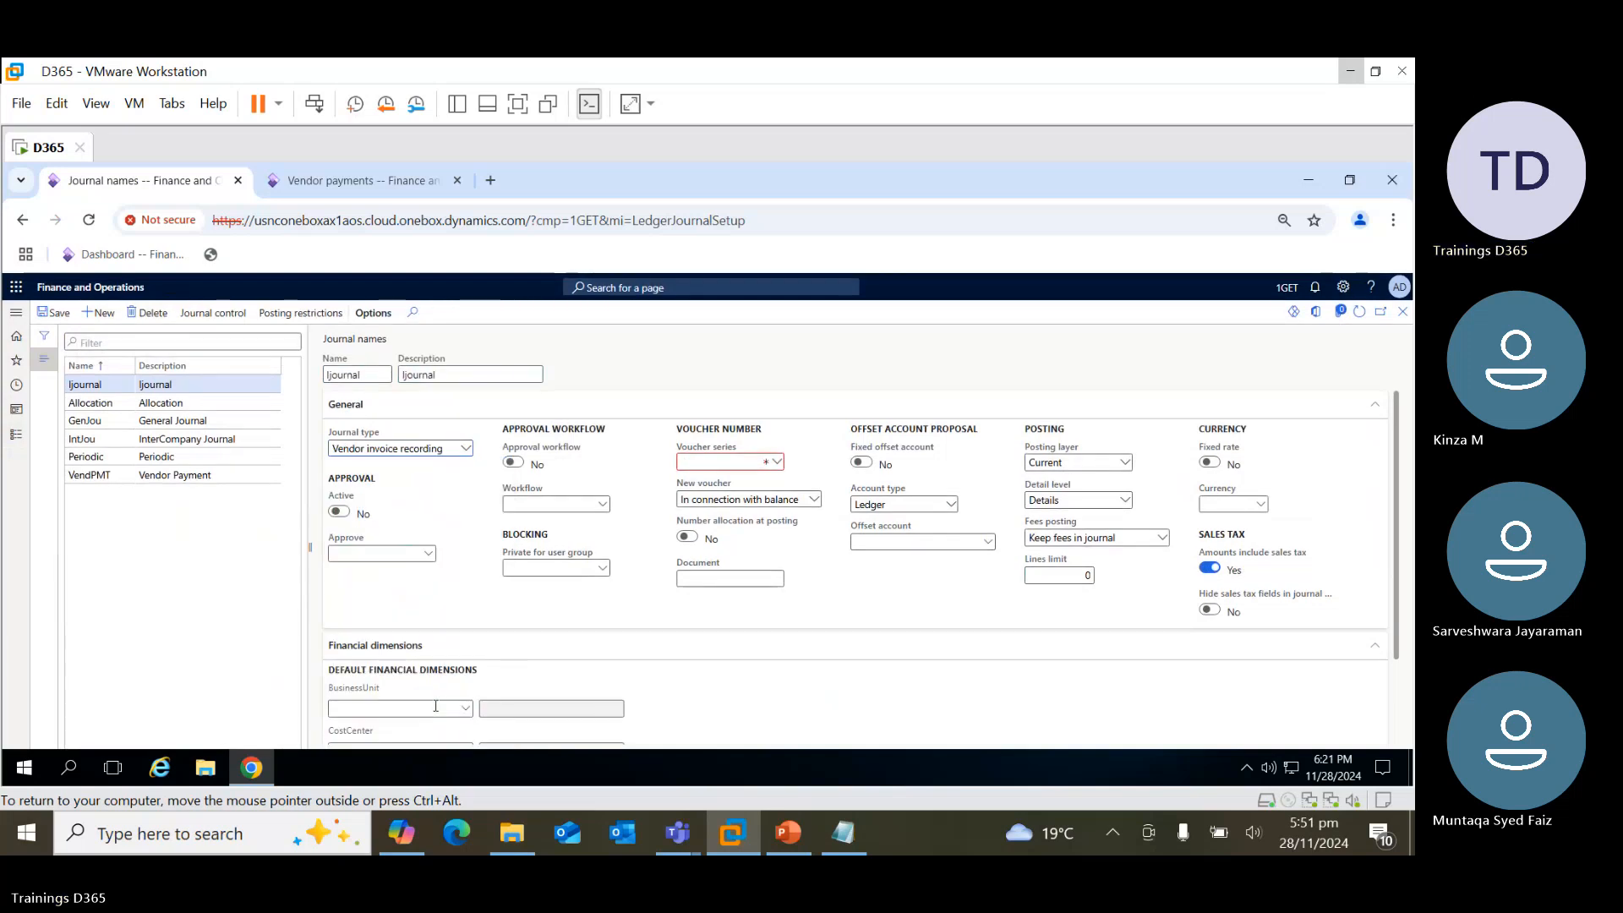
Open the number sequences from the voucher series field and create a new number sequence with code and name IJOU
{"action": "right_click", "coordinate": [780, 467]}
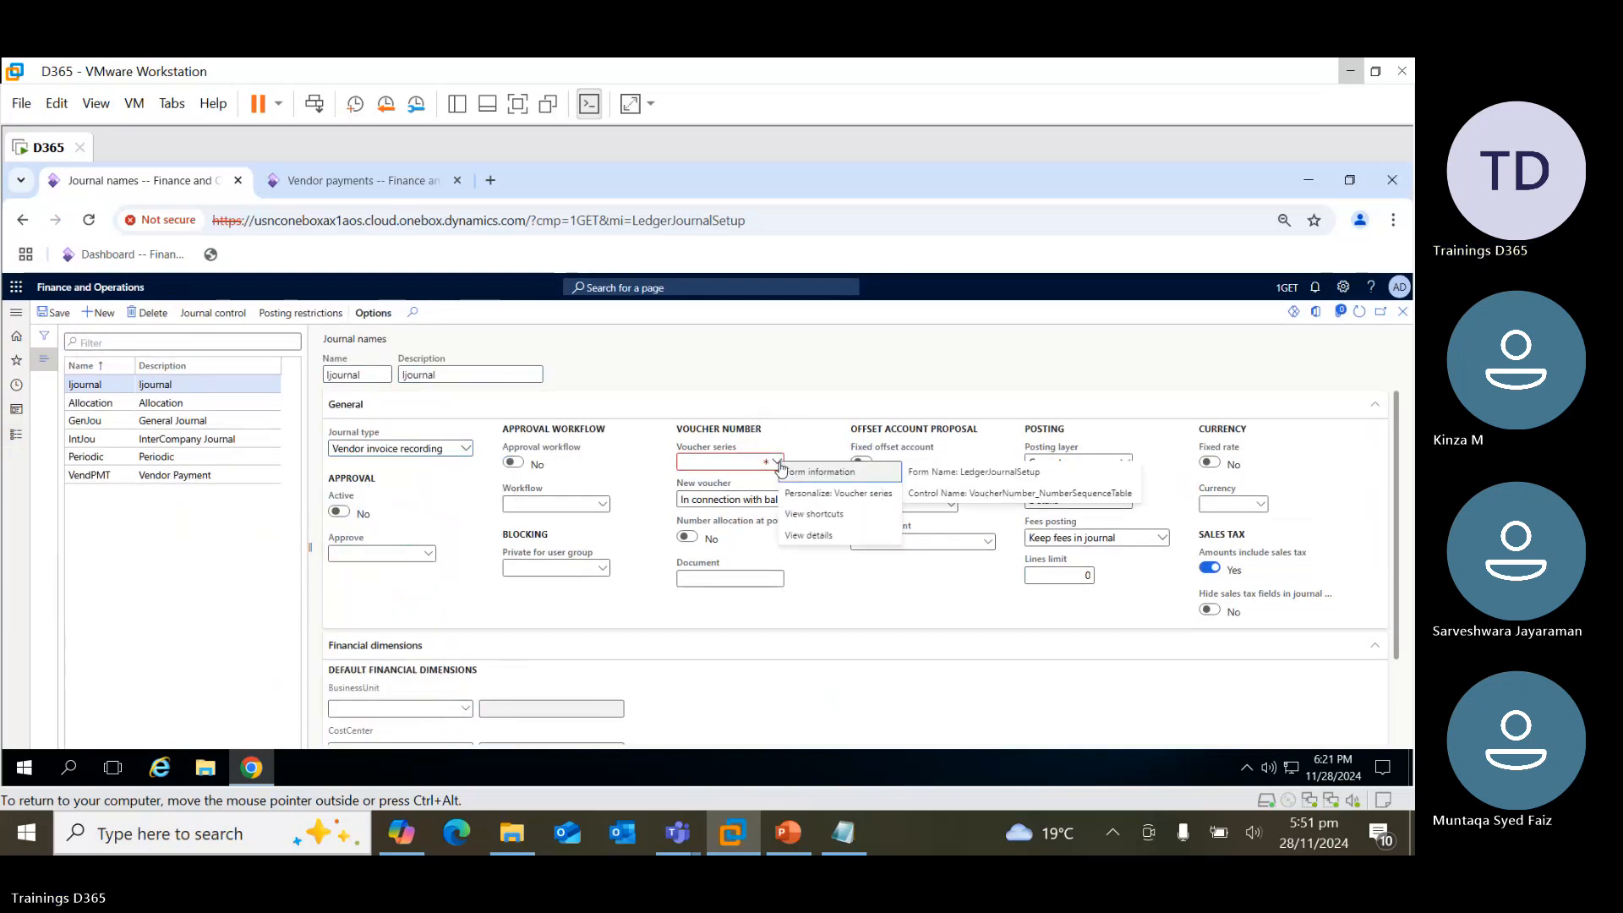
{"action": "left_click", "coordinate": [807, 543]}
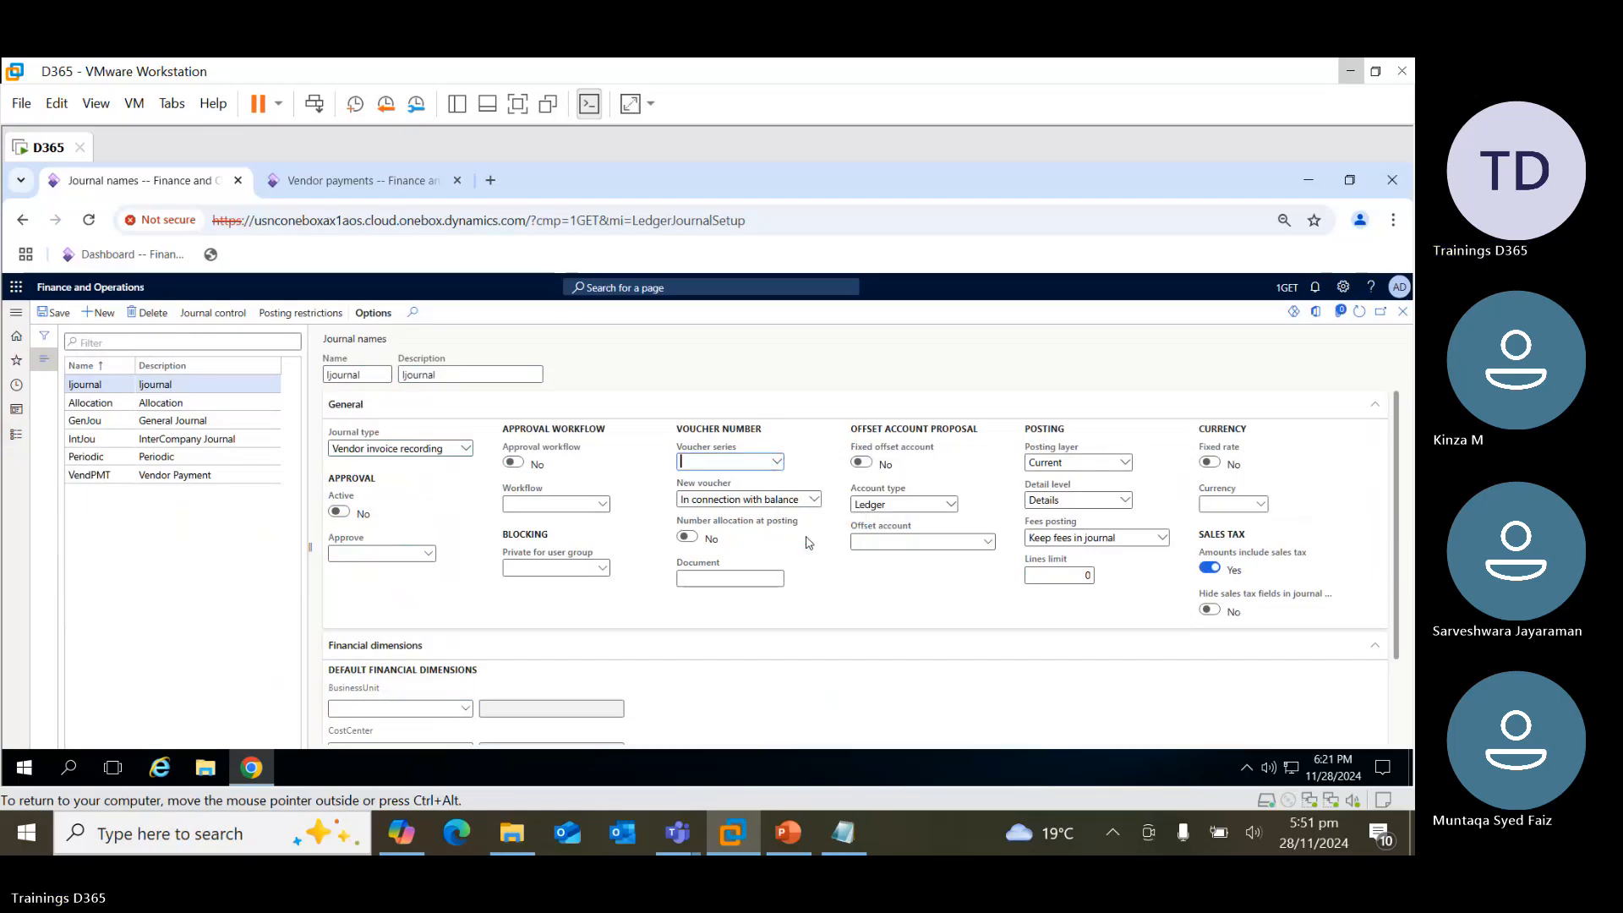
{"action": "left_click", "coordinate": [98, 314]}
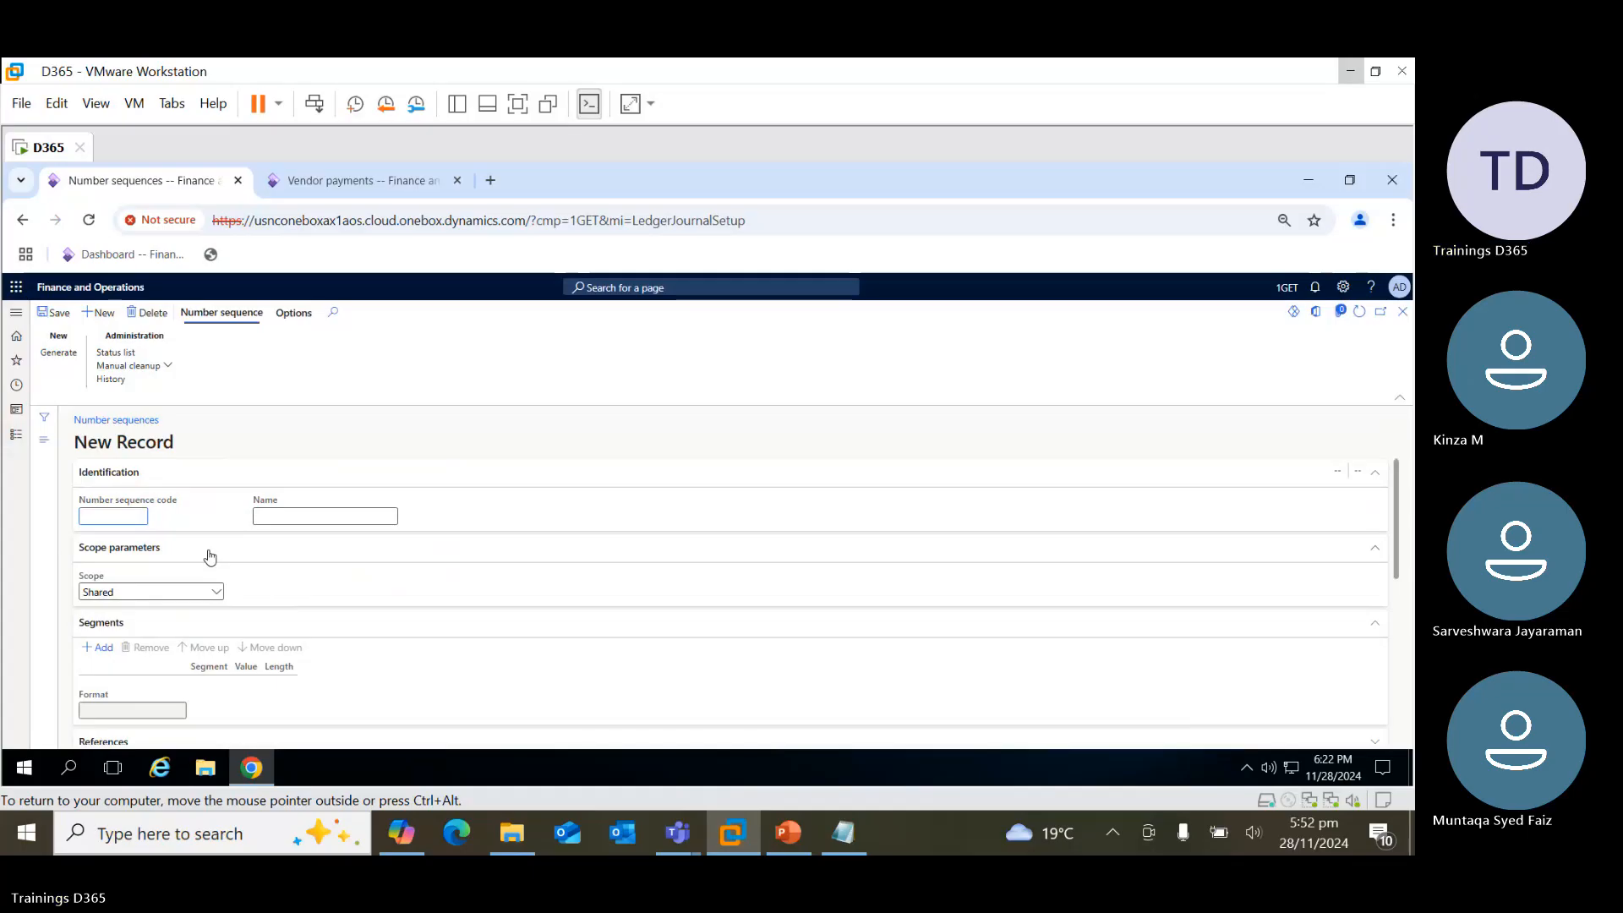
{"action": "type", "text": "IJOU"}
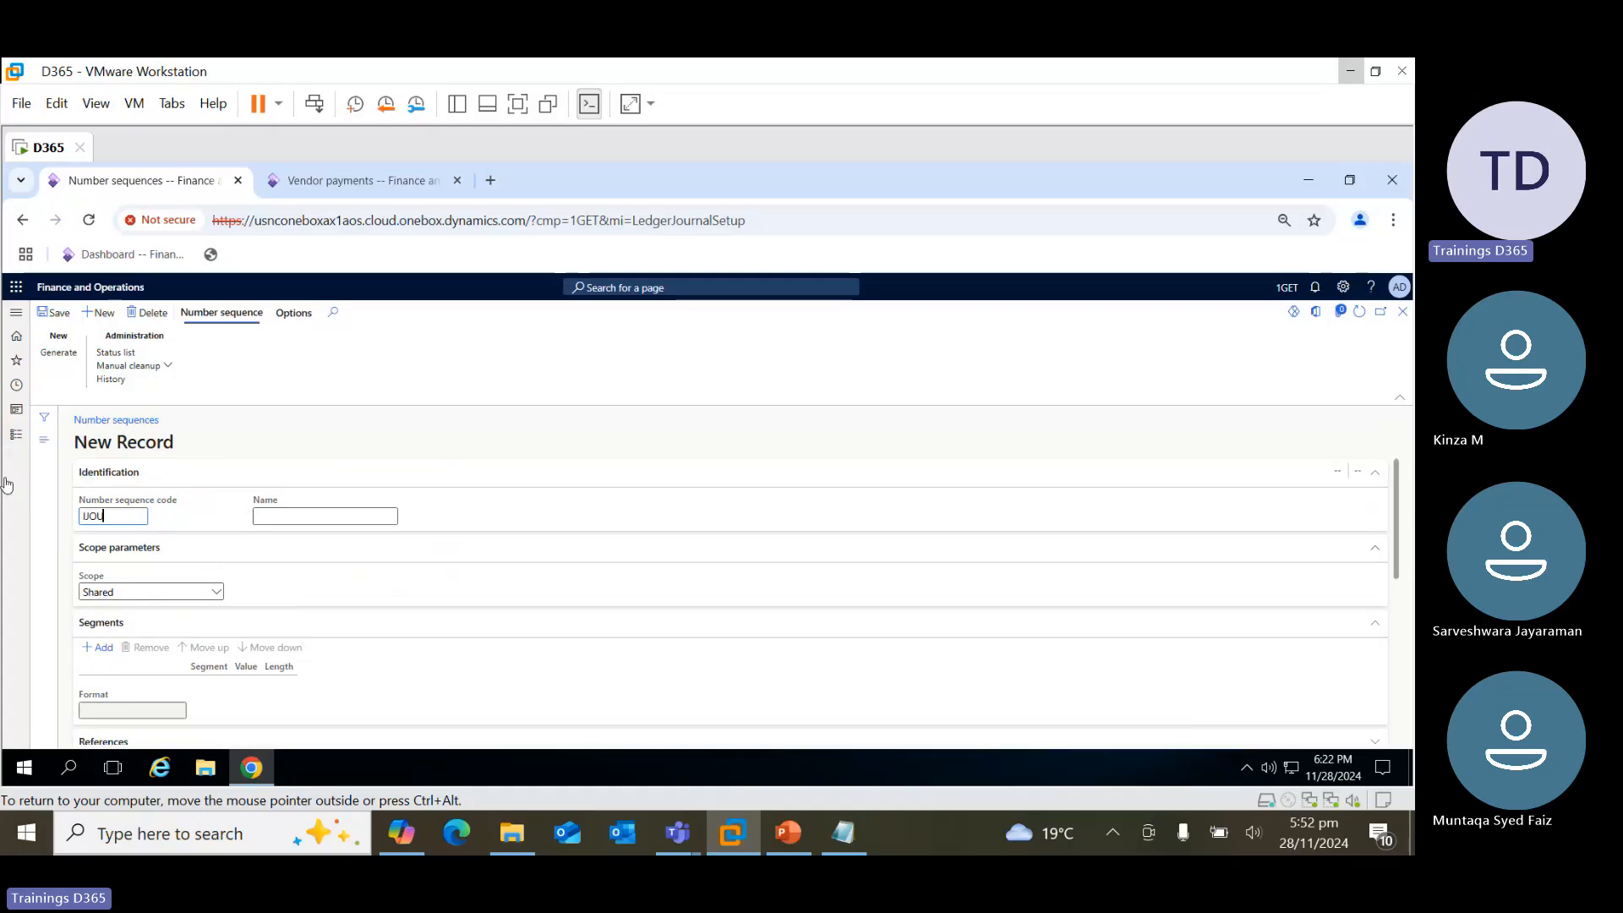
{"action": "left_click", "coordinate": [326, 522]}
{"action": "type", "text": "O"}
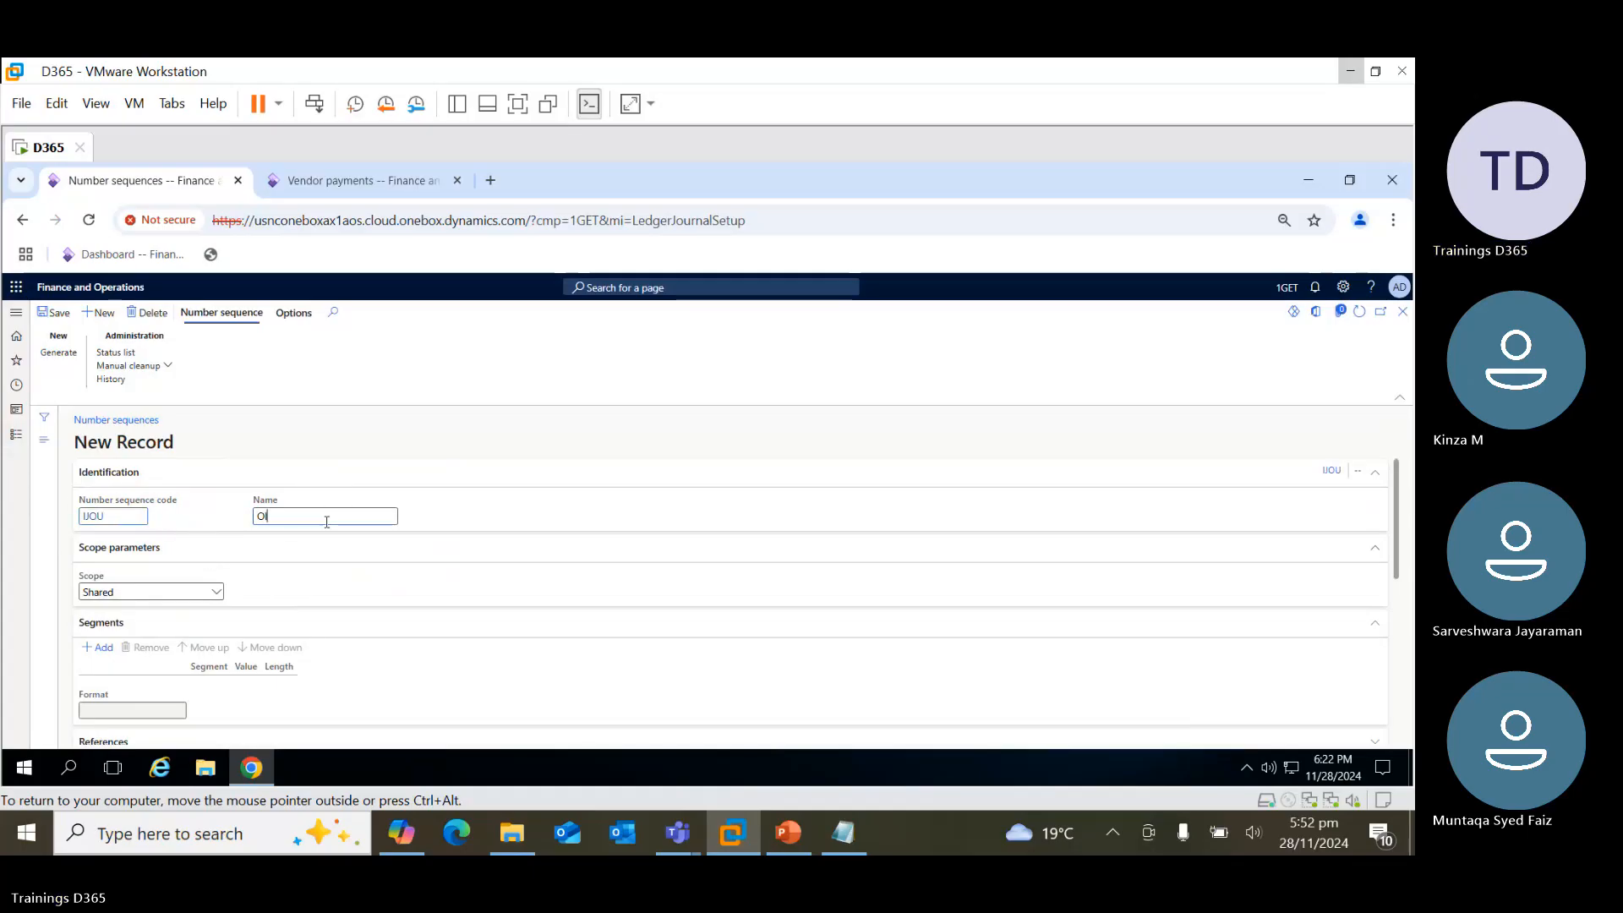
{"action": "key", "text": "BackSpace"}
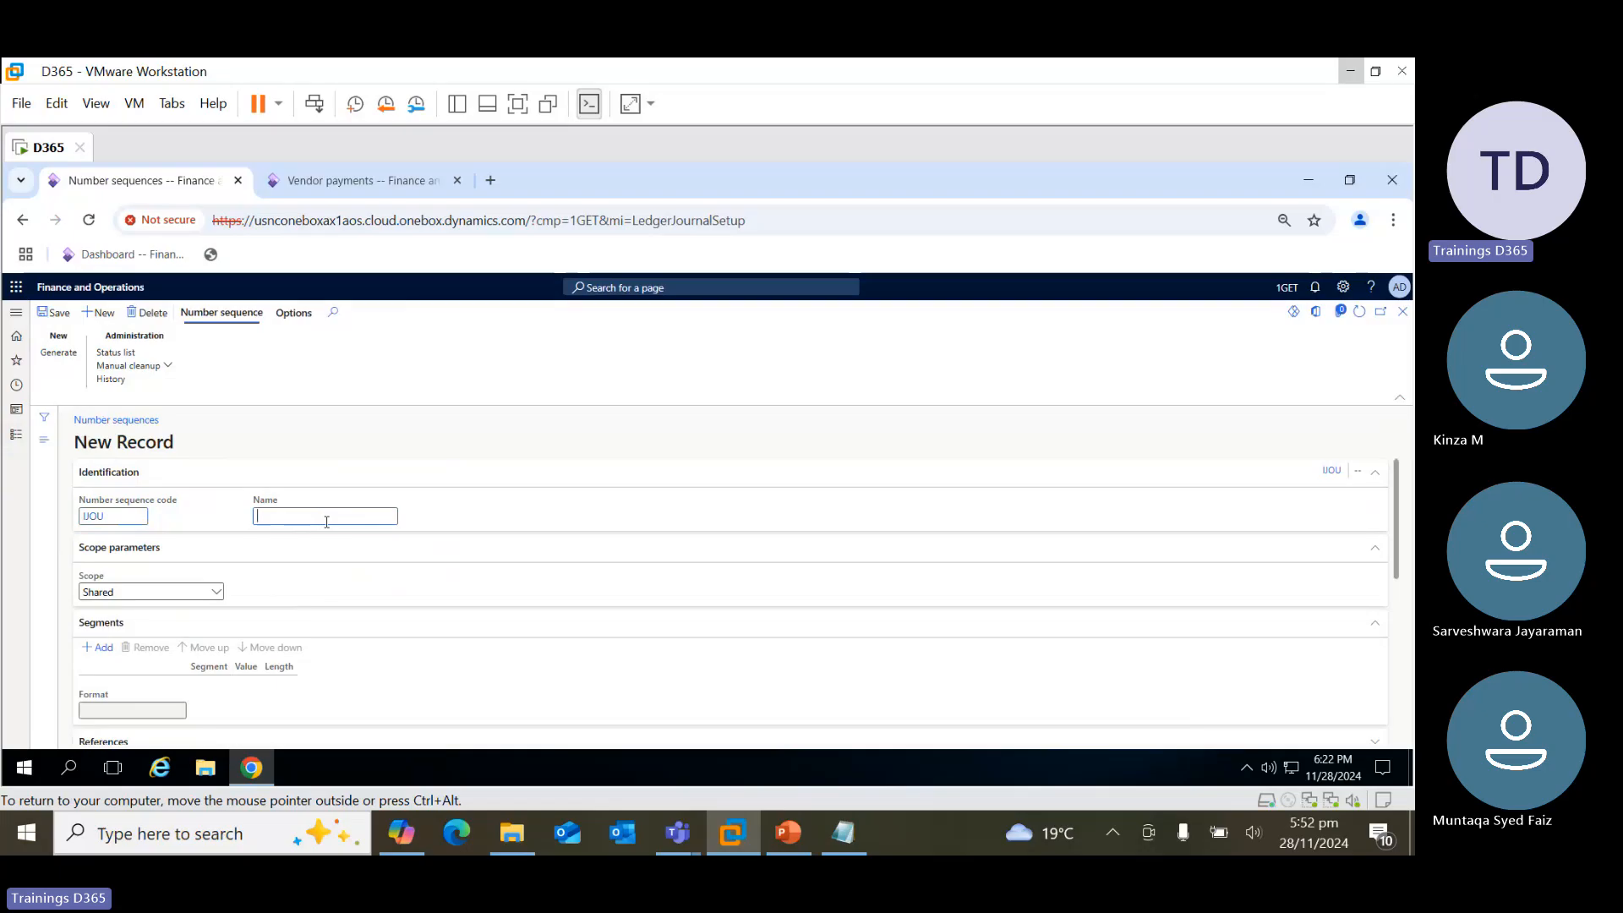
Set the IJOU number sequence's scope to Company and assign it to company 1GET
{"action": "left_click", "coordinate": [218, 593]}
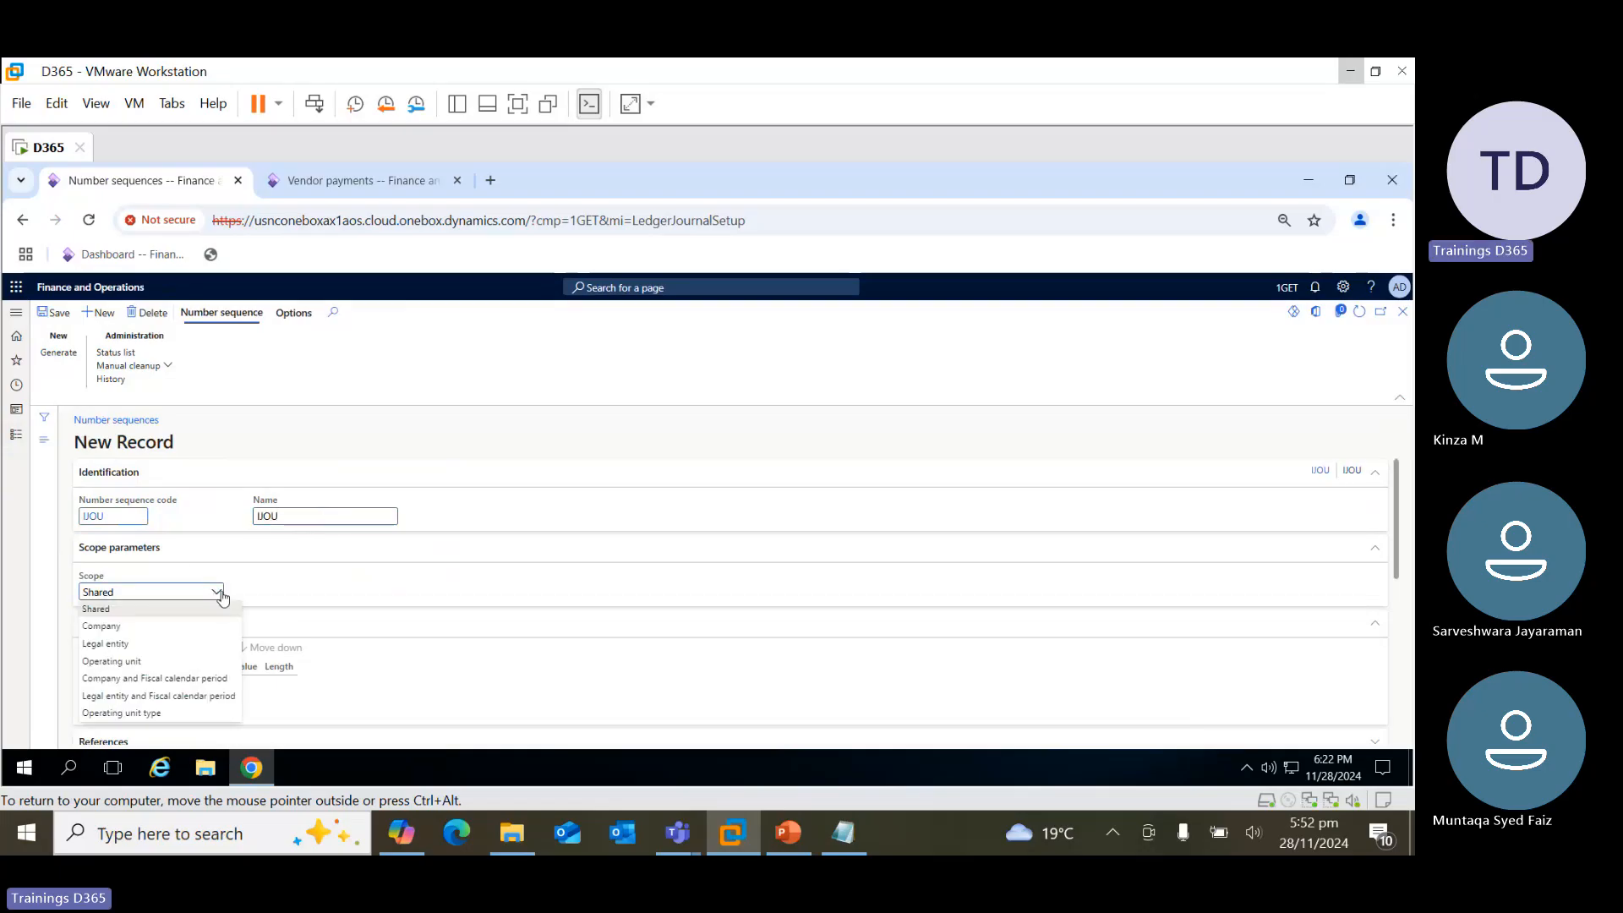
{"action": "left_click", "coordinate": [174, 627]}
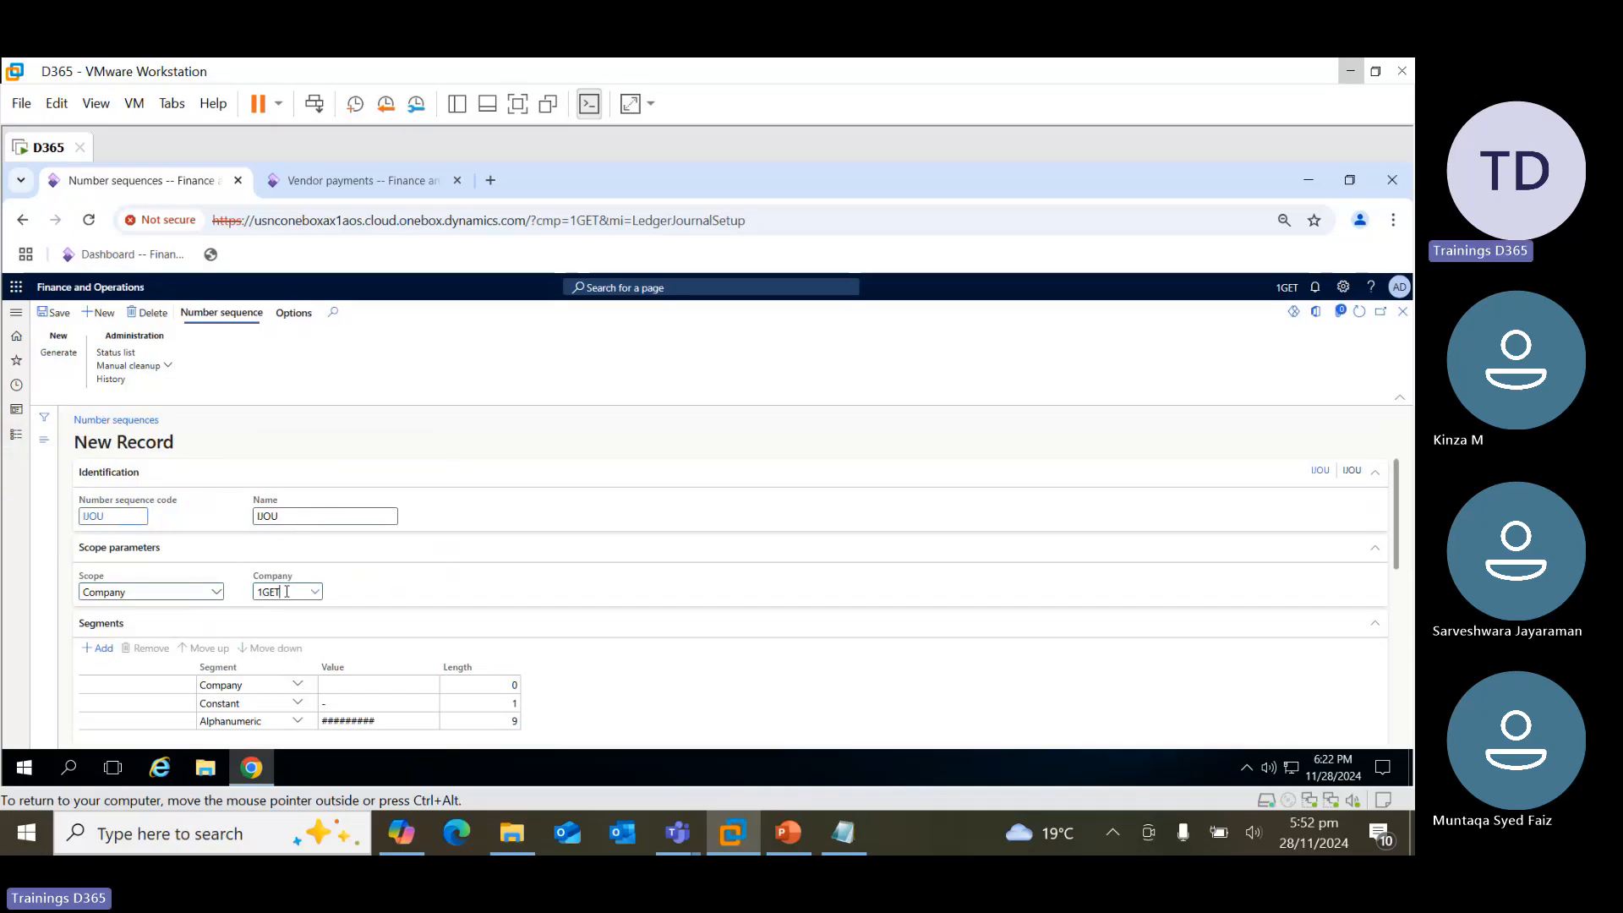
{"action": "left_click", "coordinate": [314, 592]}
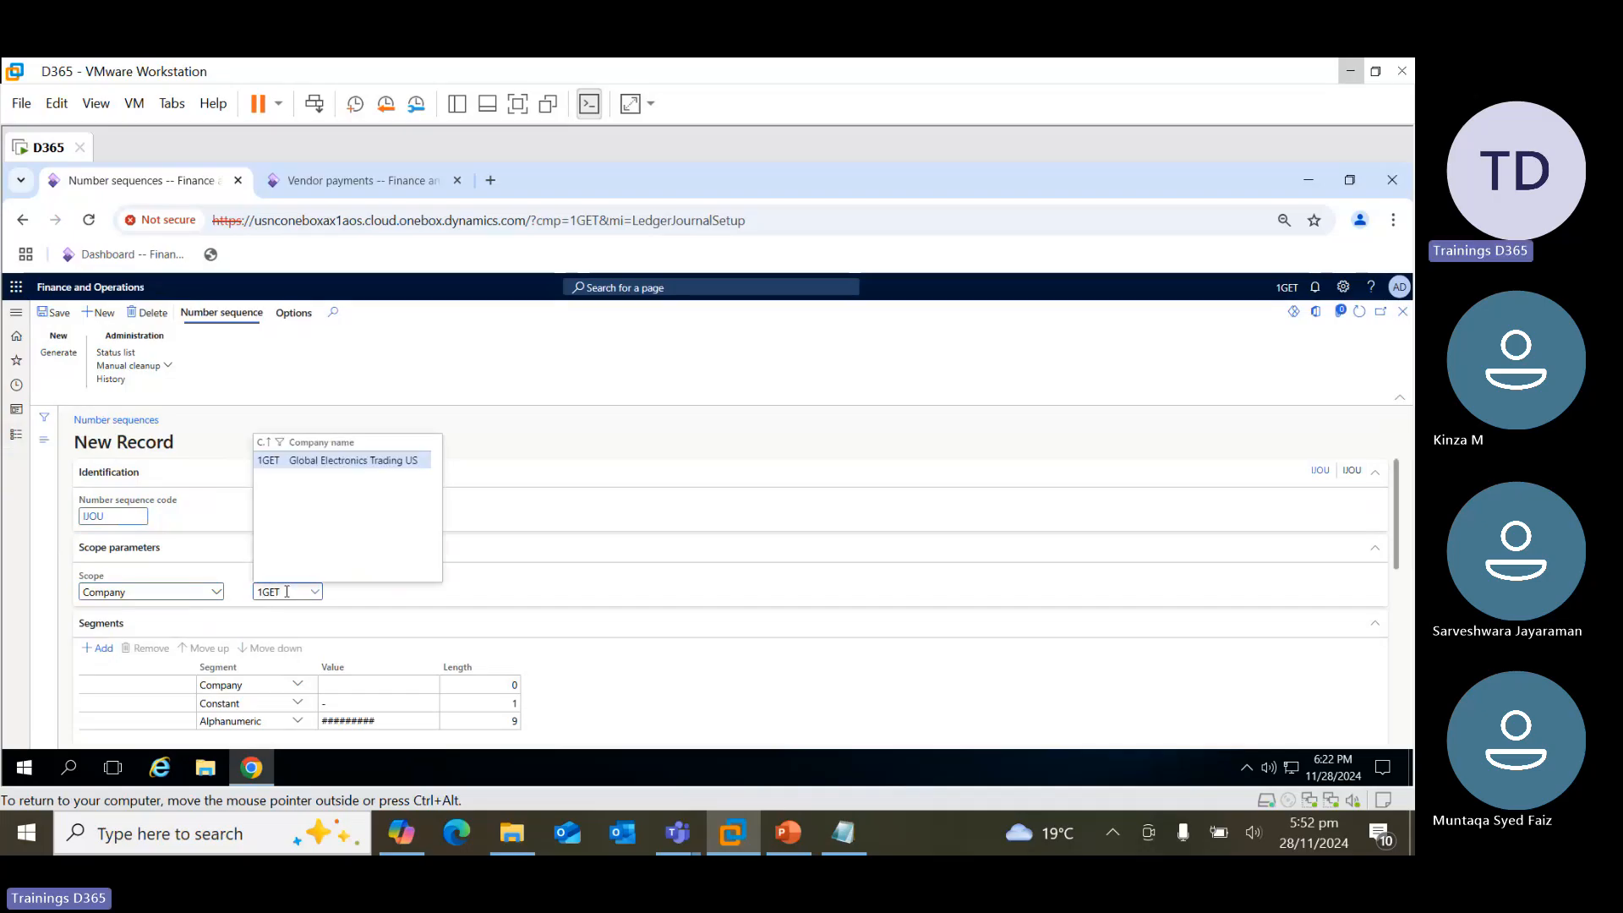
{"action": "left_click", "coordinate": [330, 460]}
Remove the Company segment from the IJOU number sequence and set the constant segment to VIJ and the alphanumeric segment to ######
{"action": "left_click", "coordinate": [303, 689]}
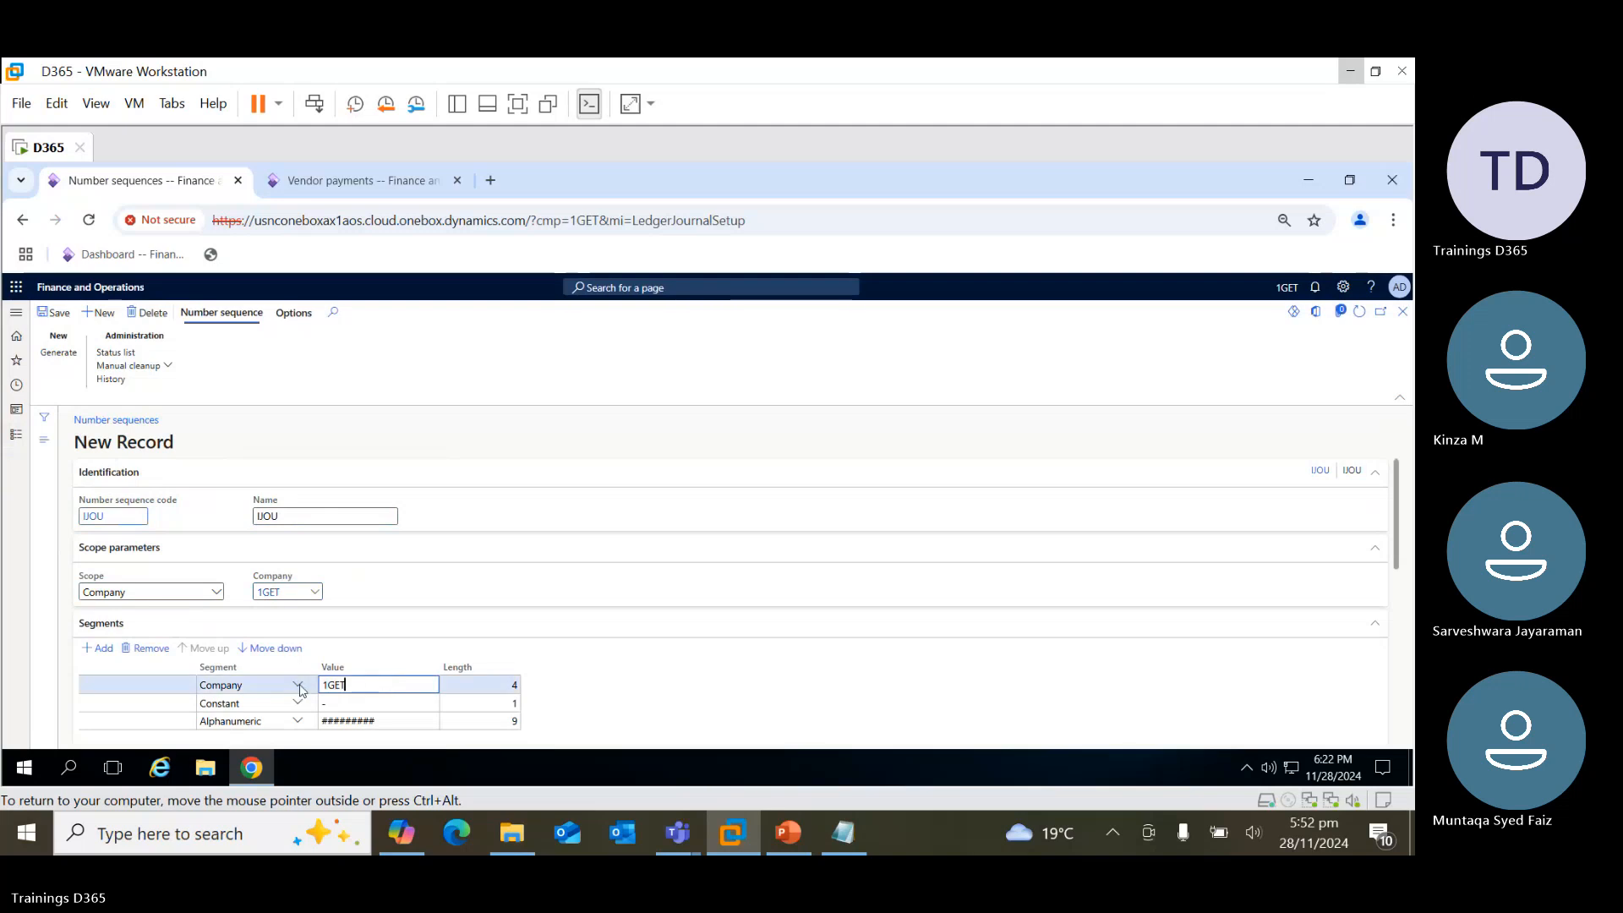
{"action": "left_click", "coordinate": [149, 648]}
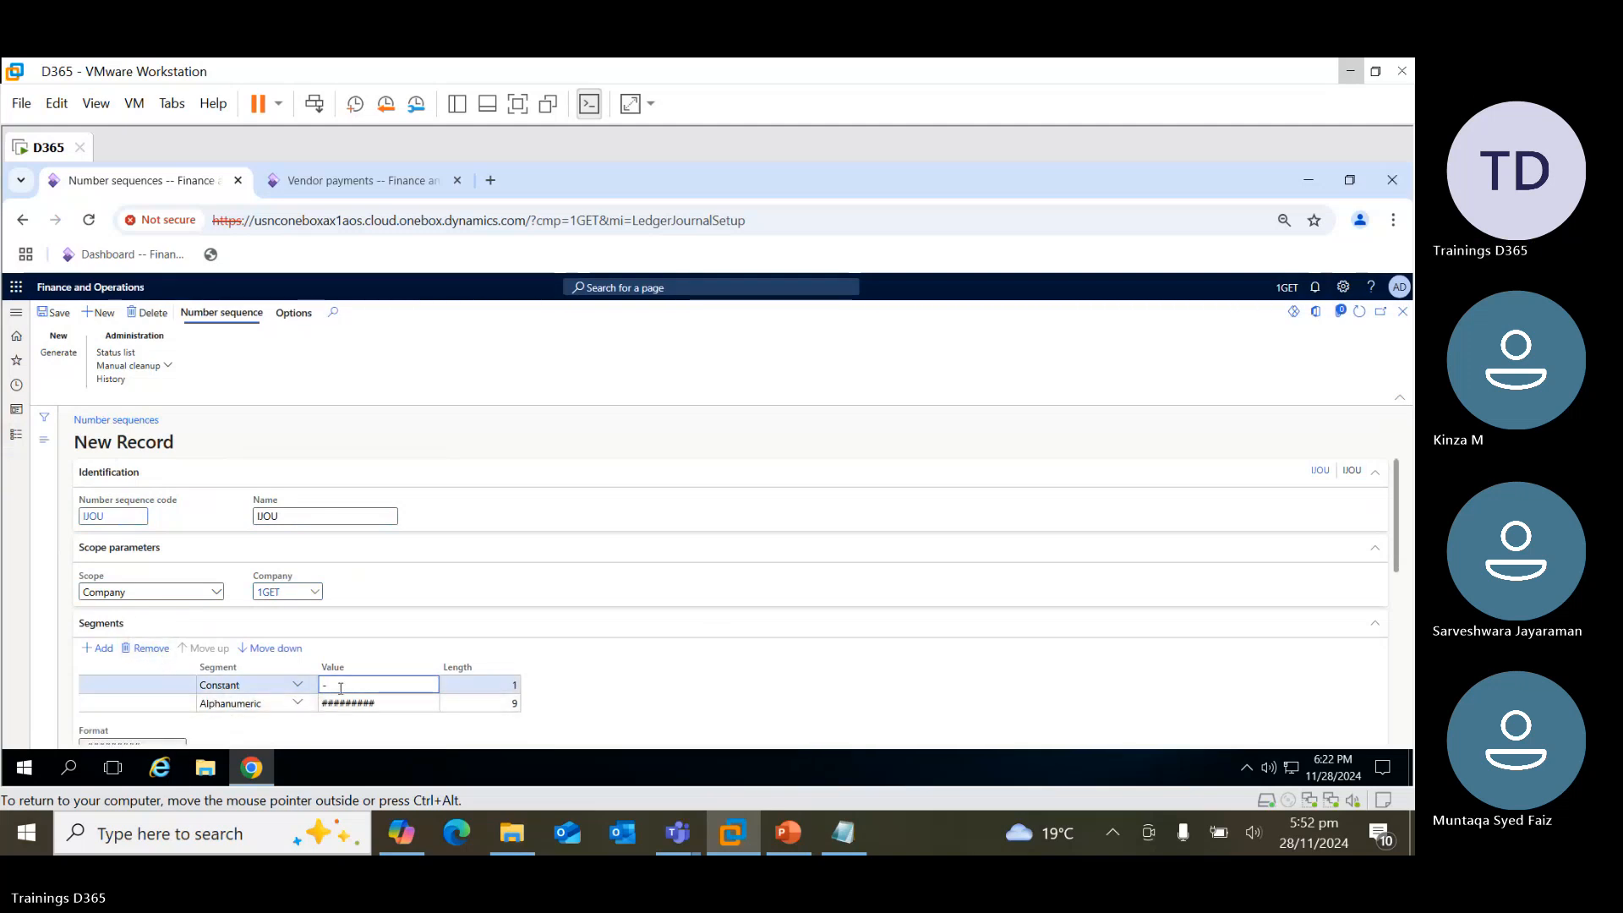
{"action": "left_click_drag", "start_coordinate": [341, 688], "coordinate": [298, 694]}
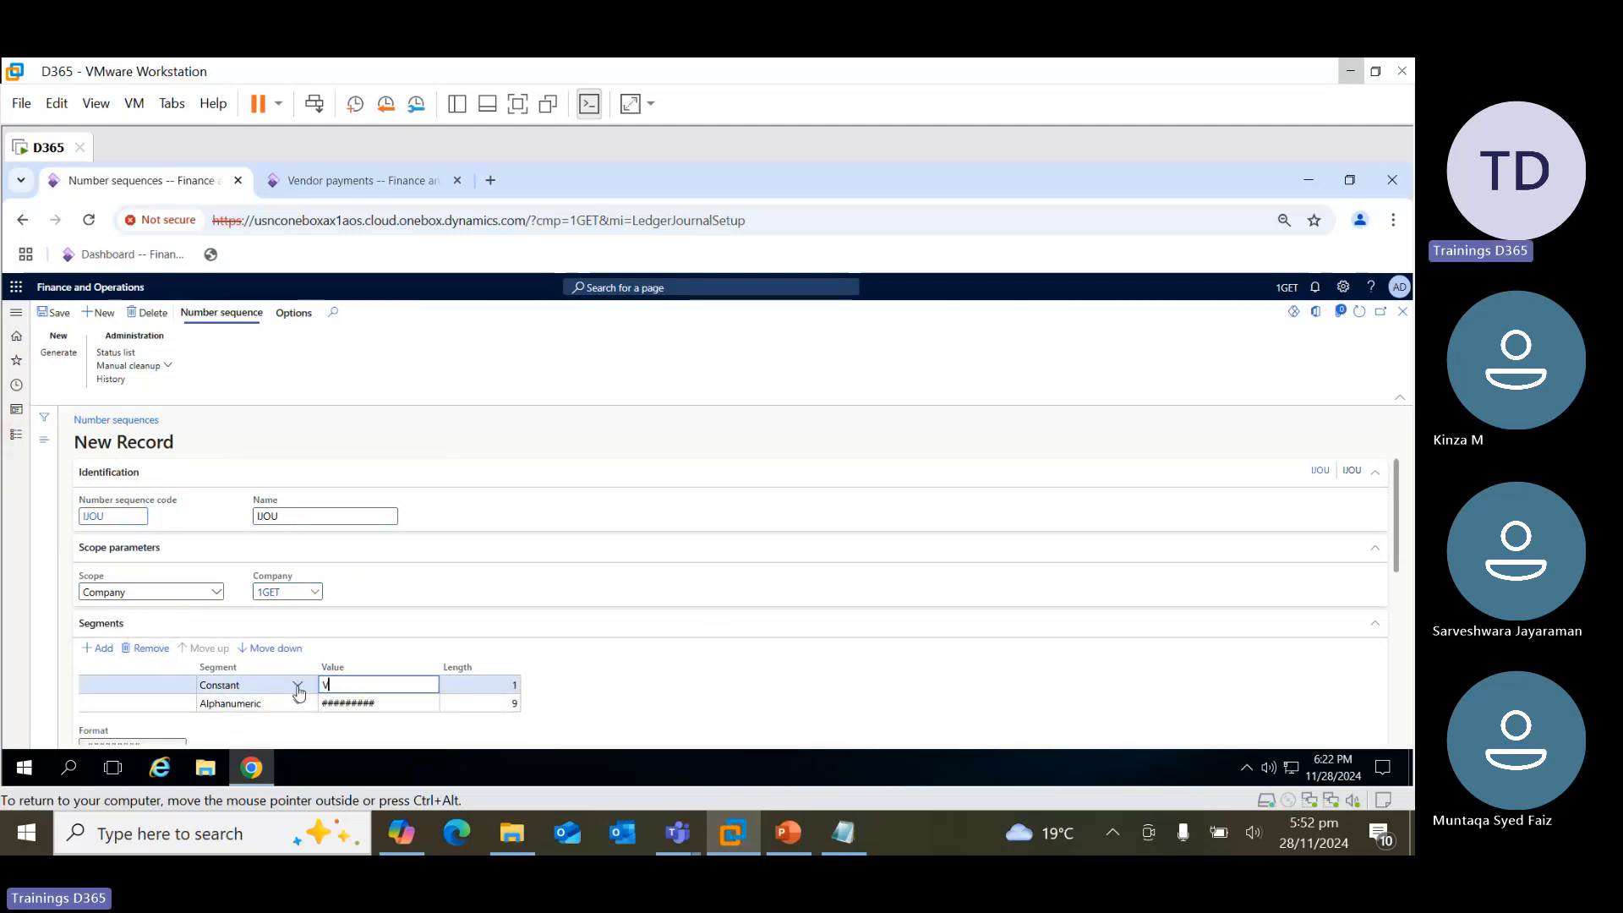
{"action": "type", "text": "VIJ"}
{"action": "left_click", "coordinate": [391, 704]}
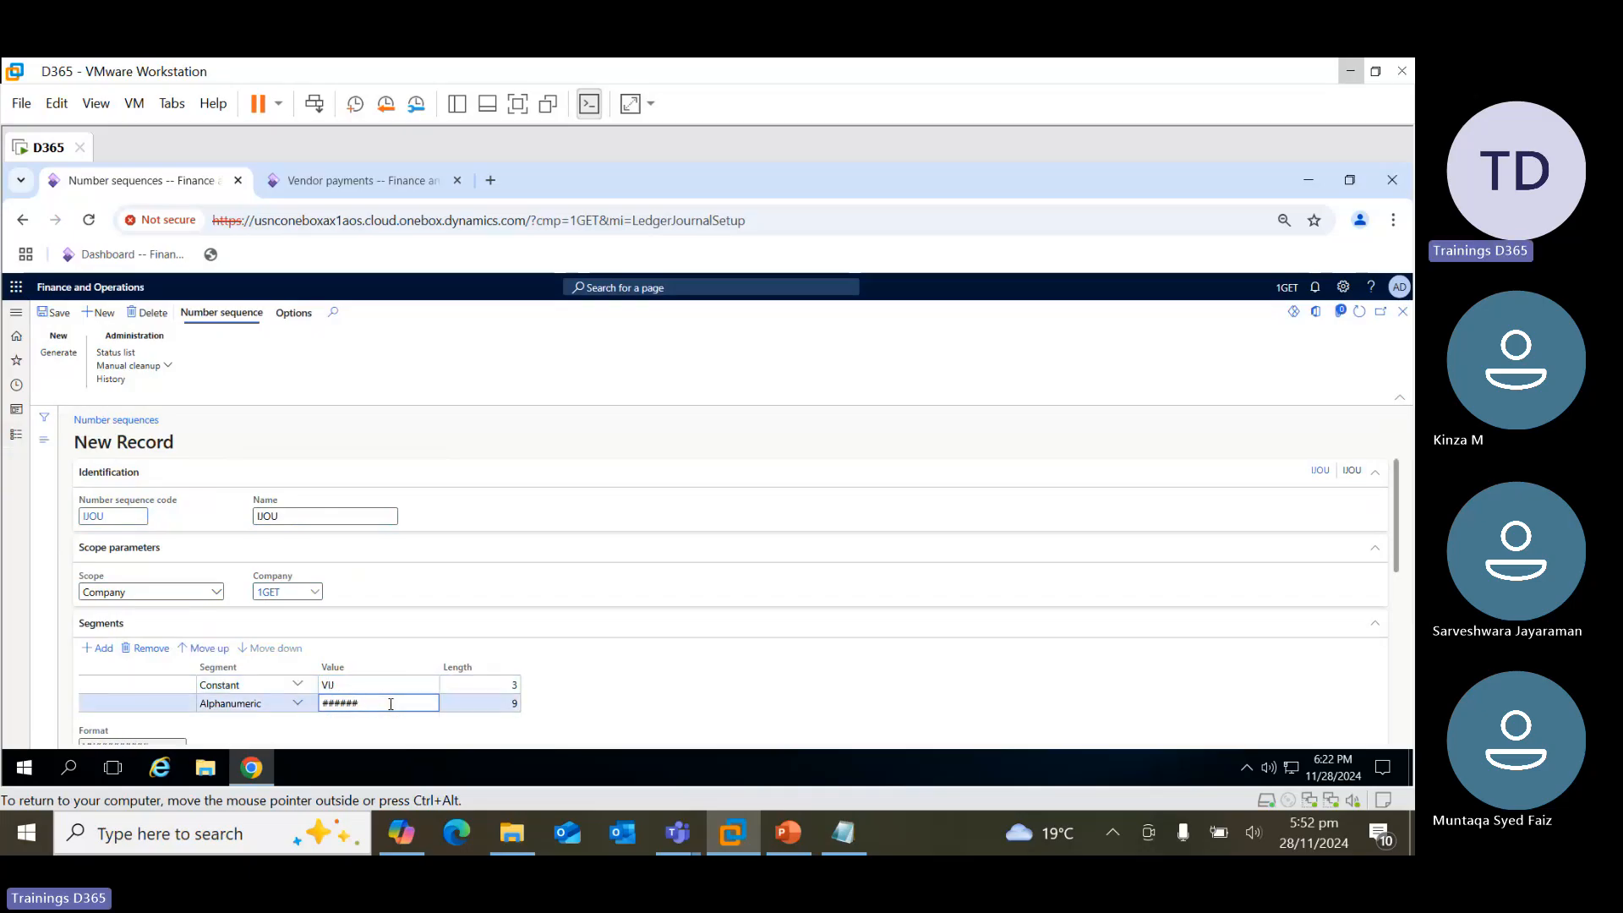
{"action": "left_click", "coordinate": [387, 736]}
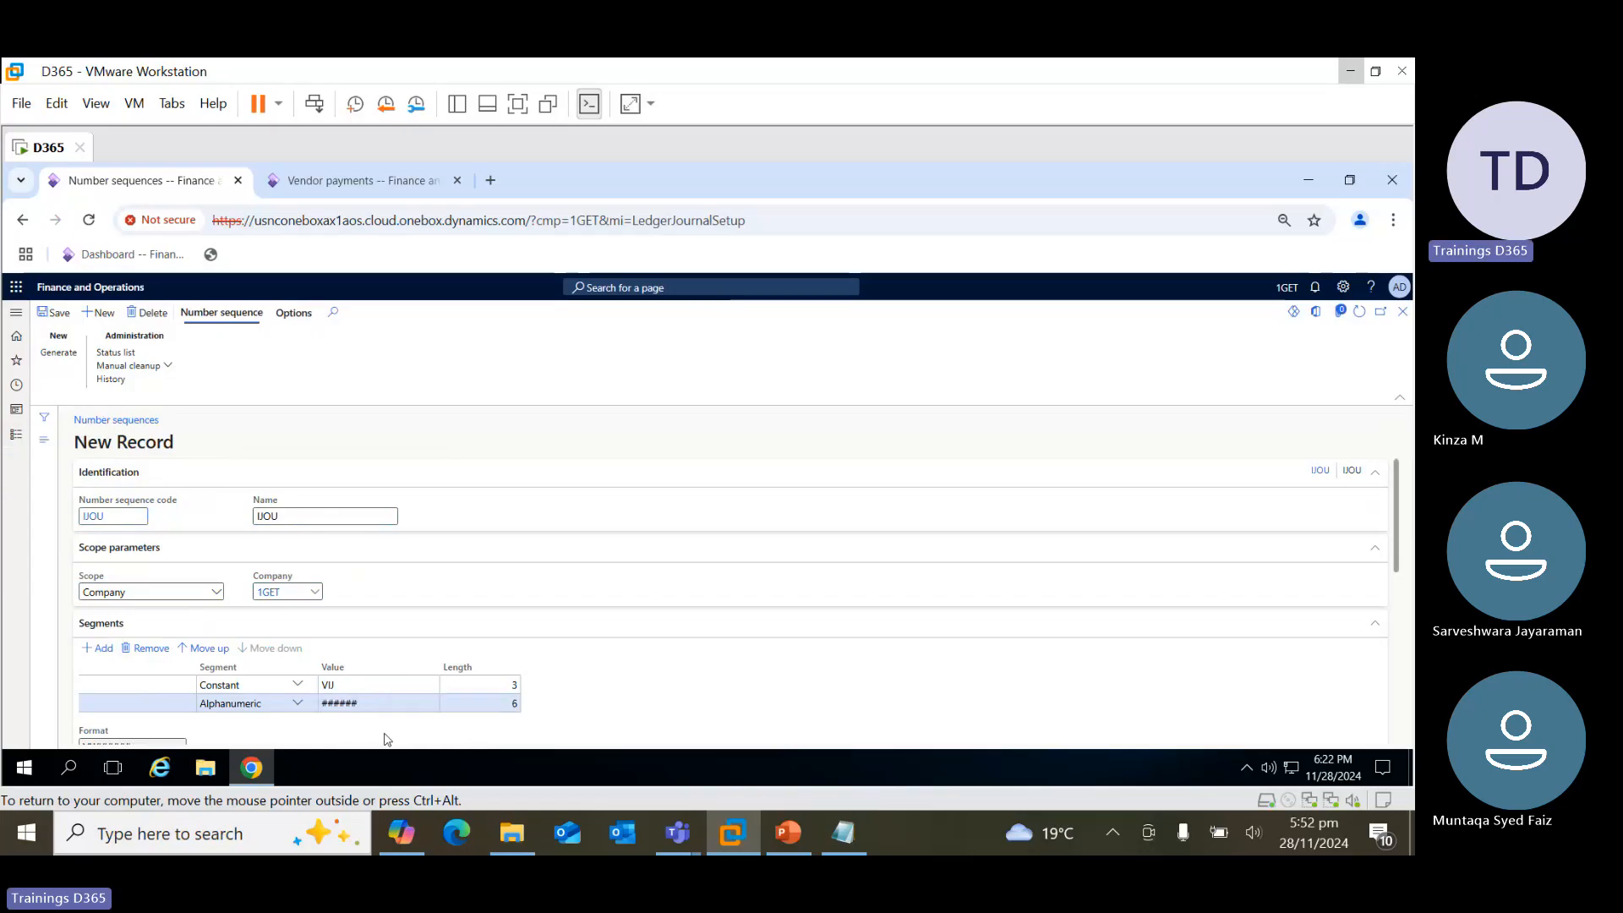
Set the largest number of the IJOU sequence to 999999 and save the number sequence
{"action": "scroll", "coordinate": [1385, 630], "scroll_direction": "down", "scroll_amount": 2}
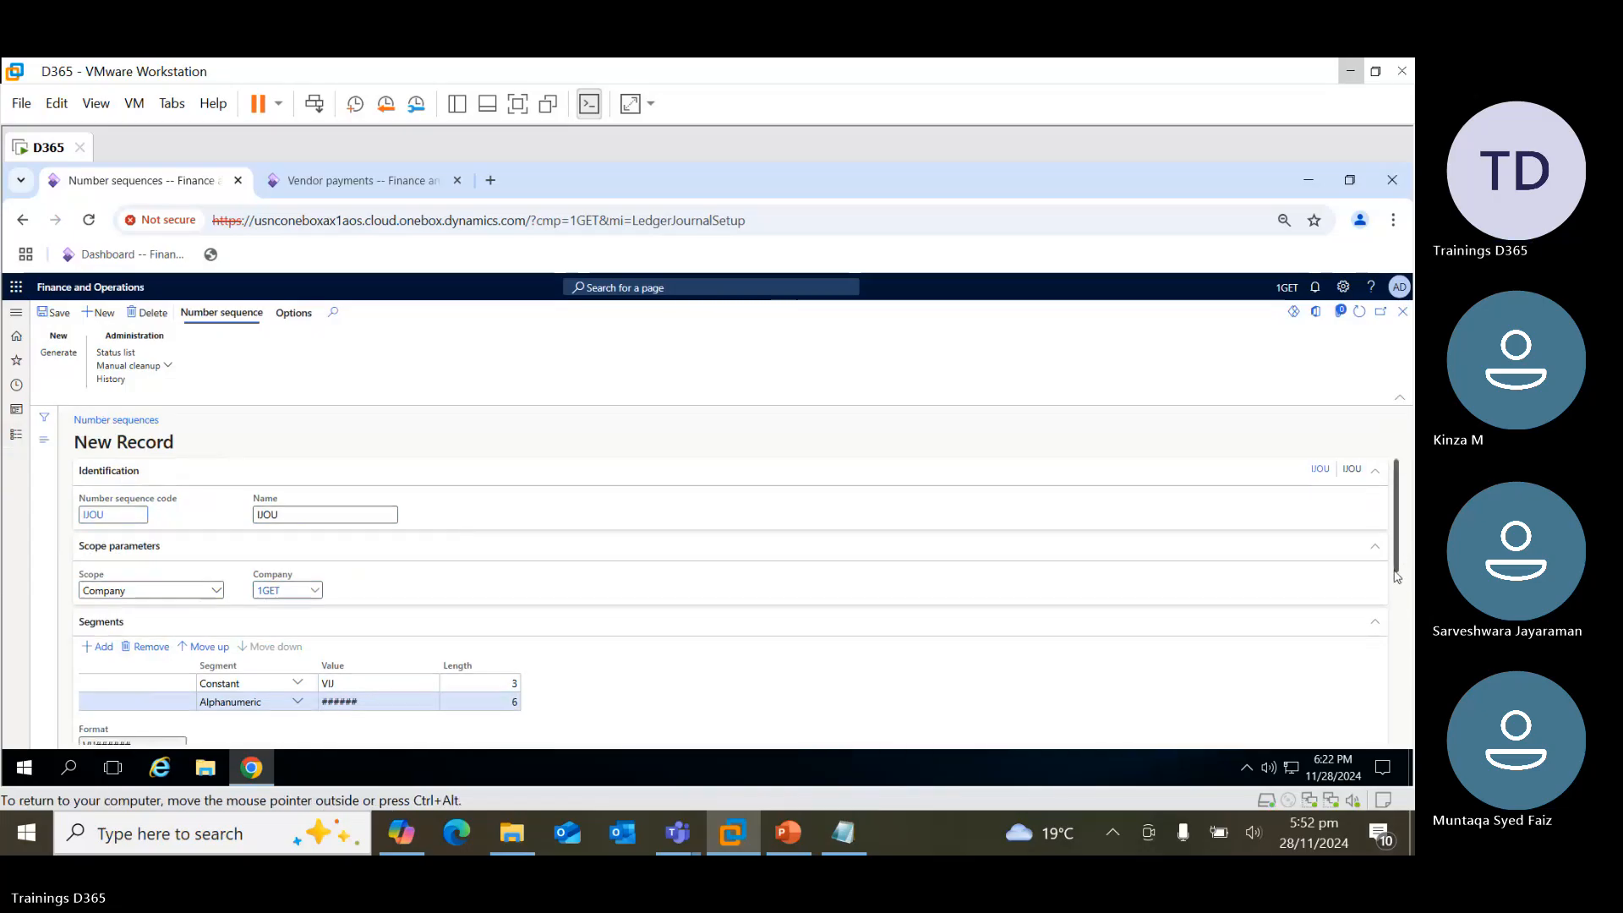
{"action": "scroll", "coordinate": [1385, 630], "scroll_direction": "down", "scroll_amount": 2}
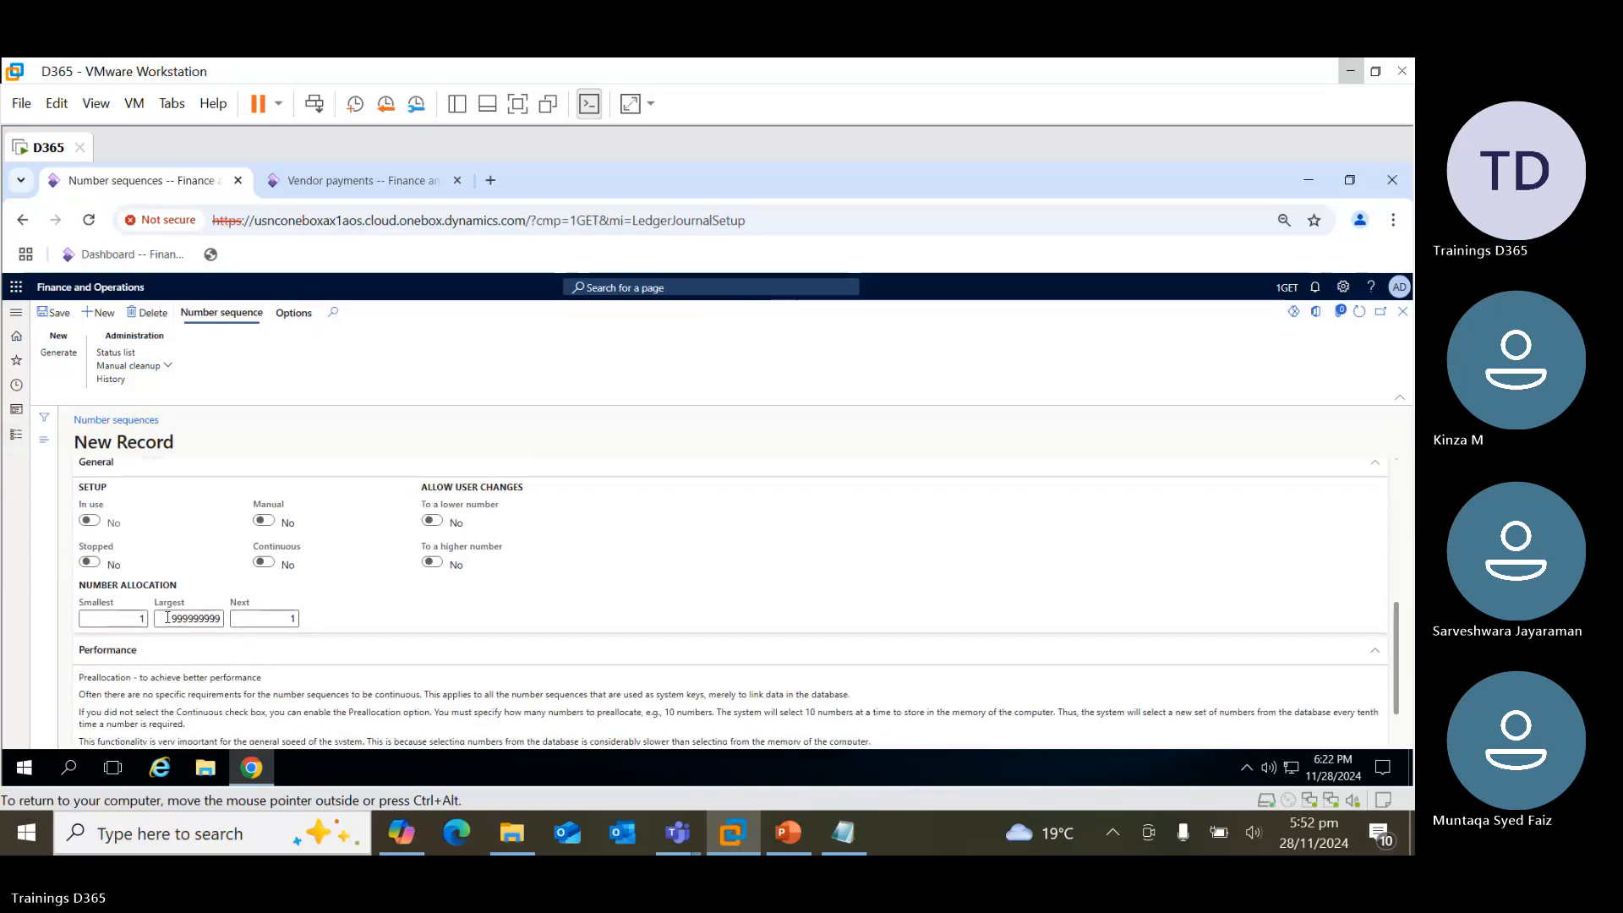
{"action": "double_click", "coordinate": [167, 618]}
{"action": "type", "text": "9"}
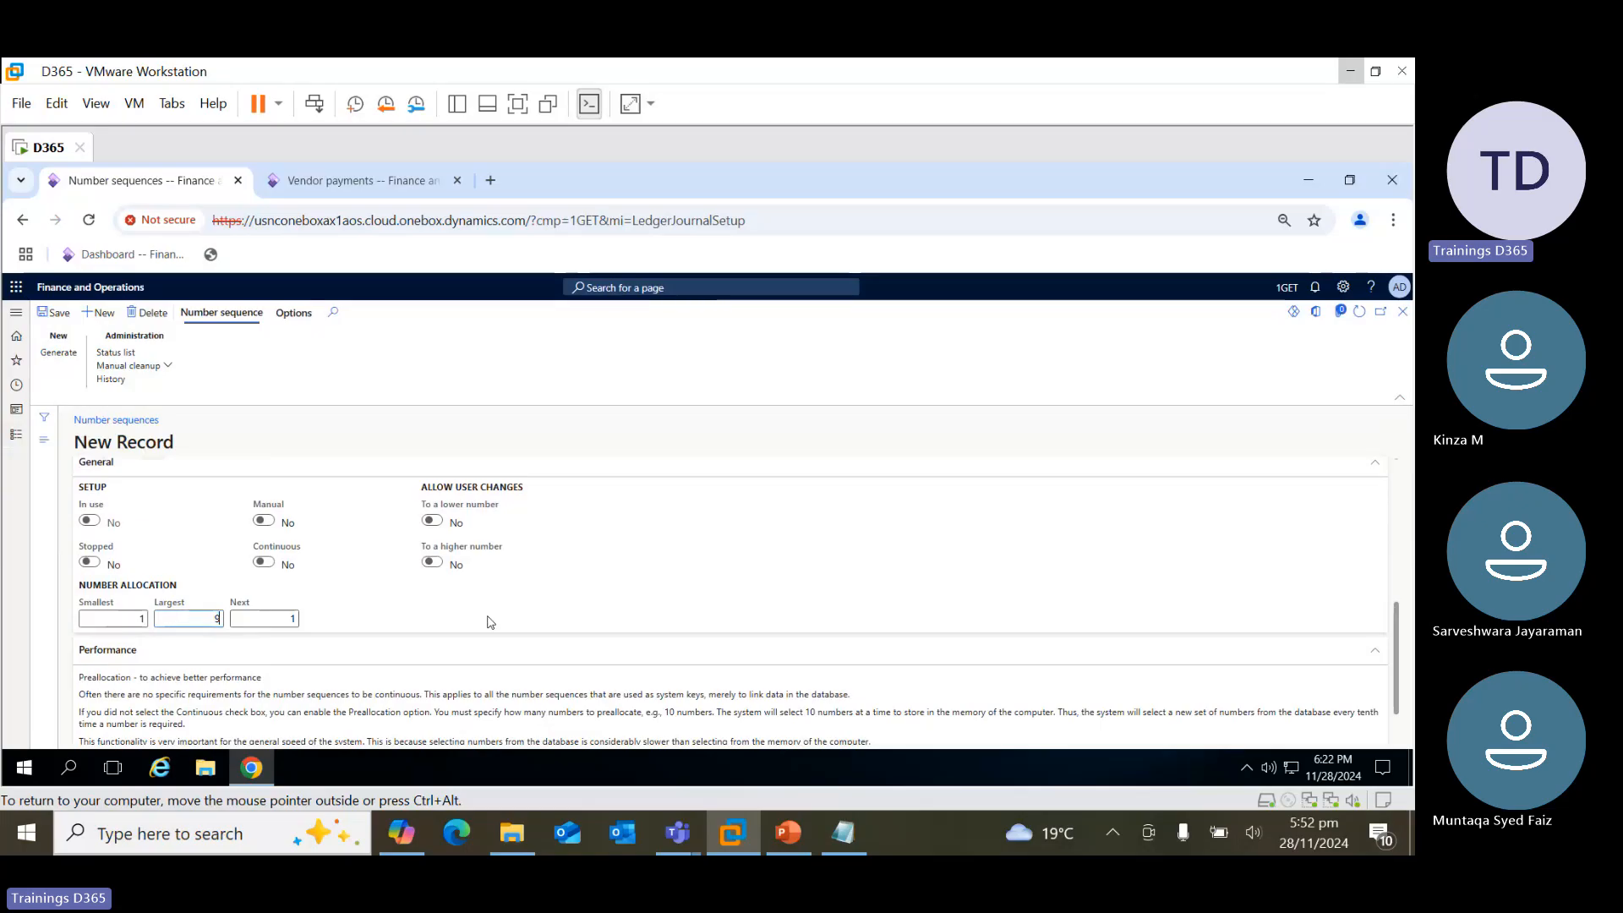
{"action": "type", "text": "99999"}
{"action": "left_click", "coordinate": [65, 317]}
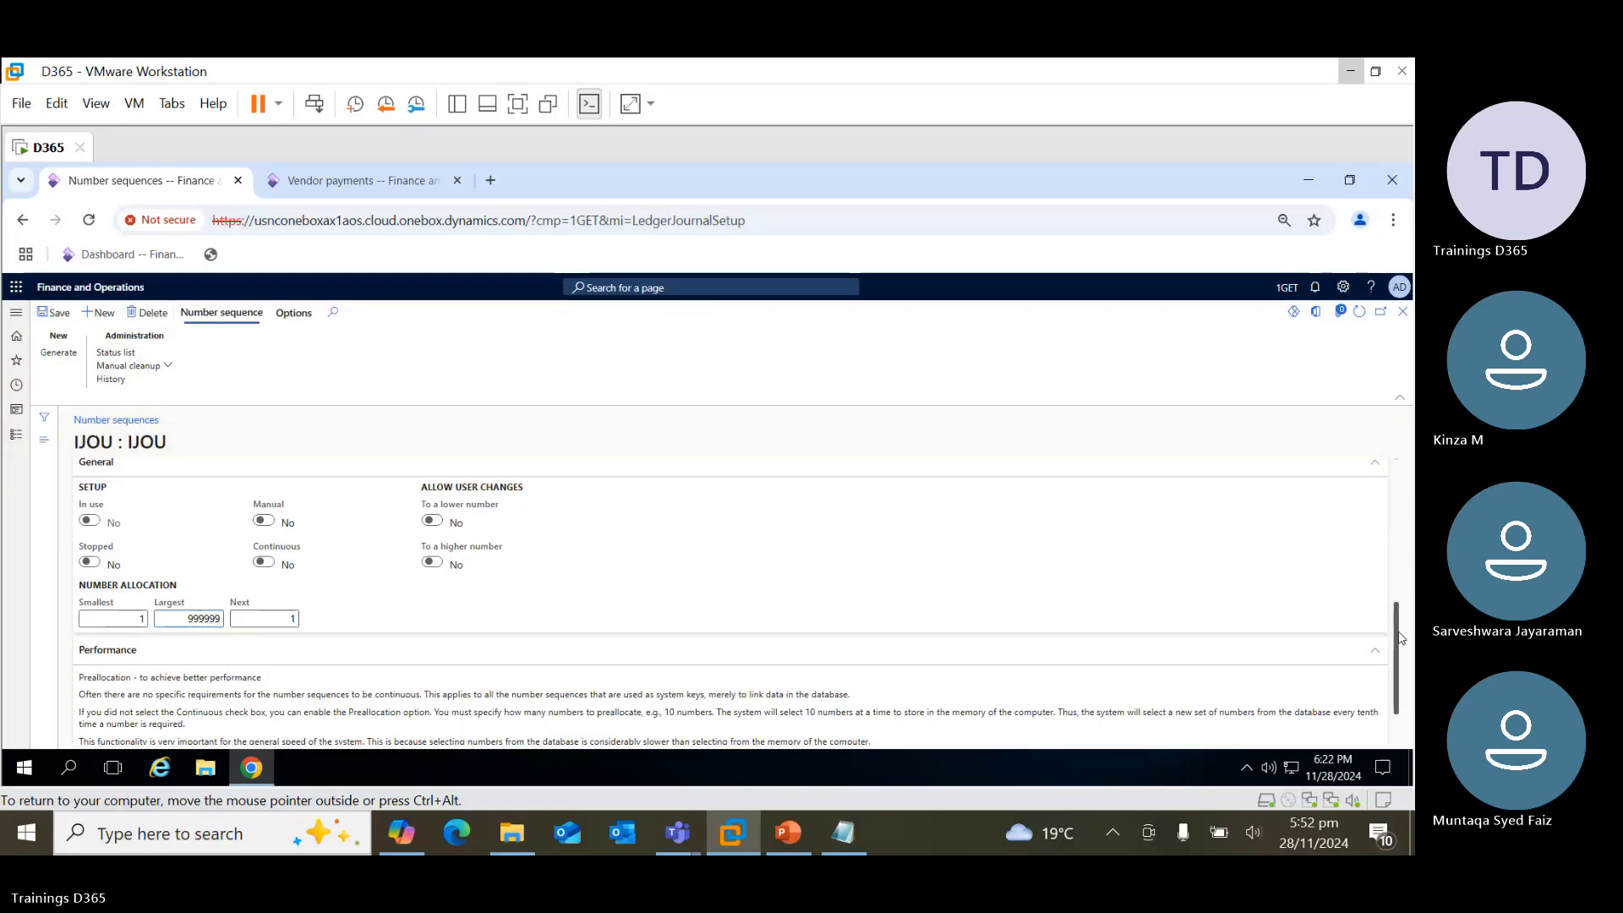
{"action": "scroll", "coordinate": [1400, 600], "scroll_direction": "up", "scroll_amount": 1}
{"action": "scroll", "coordinate": [1400, 600], "scroll_direction": "up", "scroll_amount": 5}
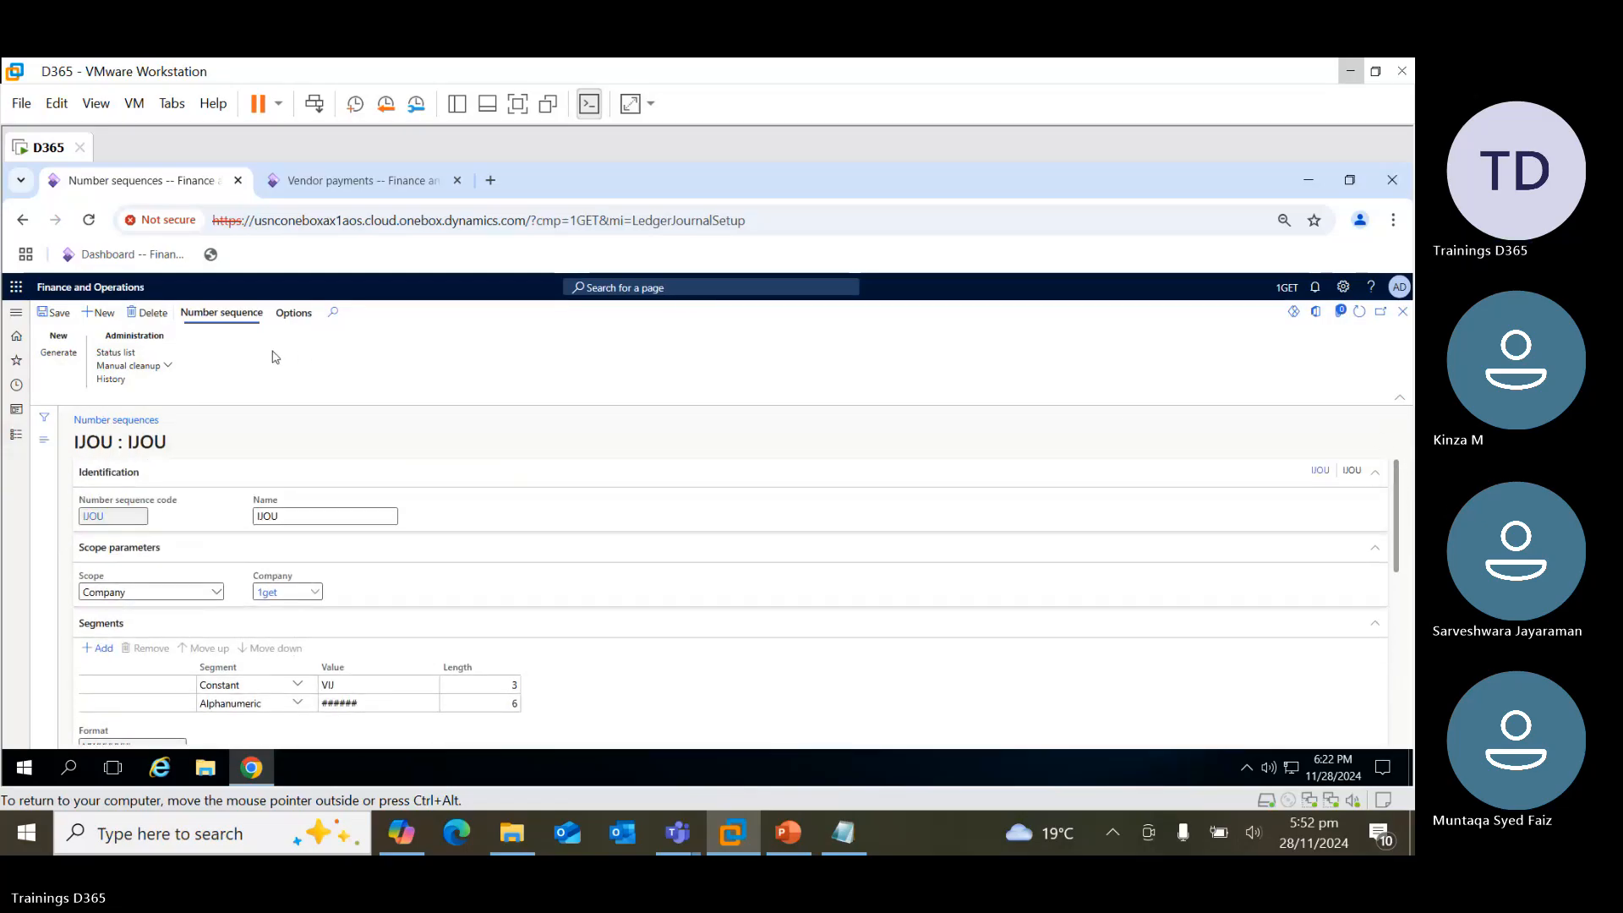
{"action": "scroll", "coordinate": [381, 417], "scroll_direction": "down", "scroll_amount": 5}
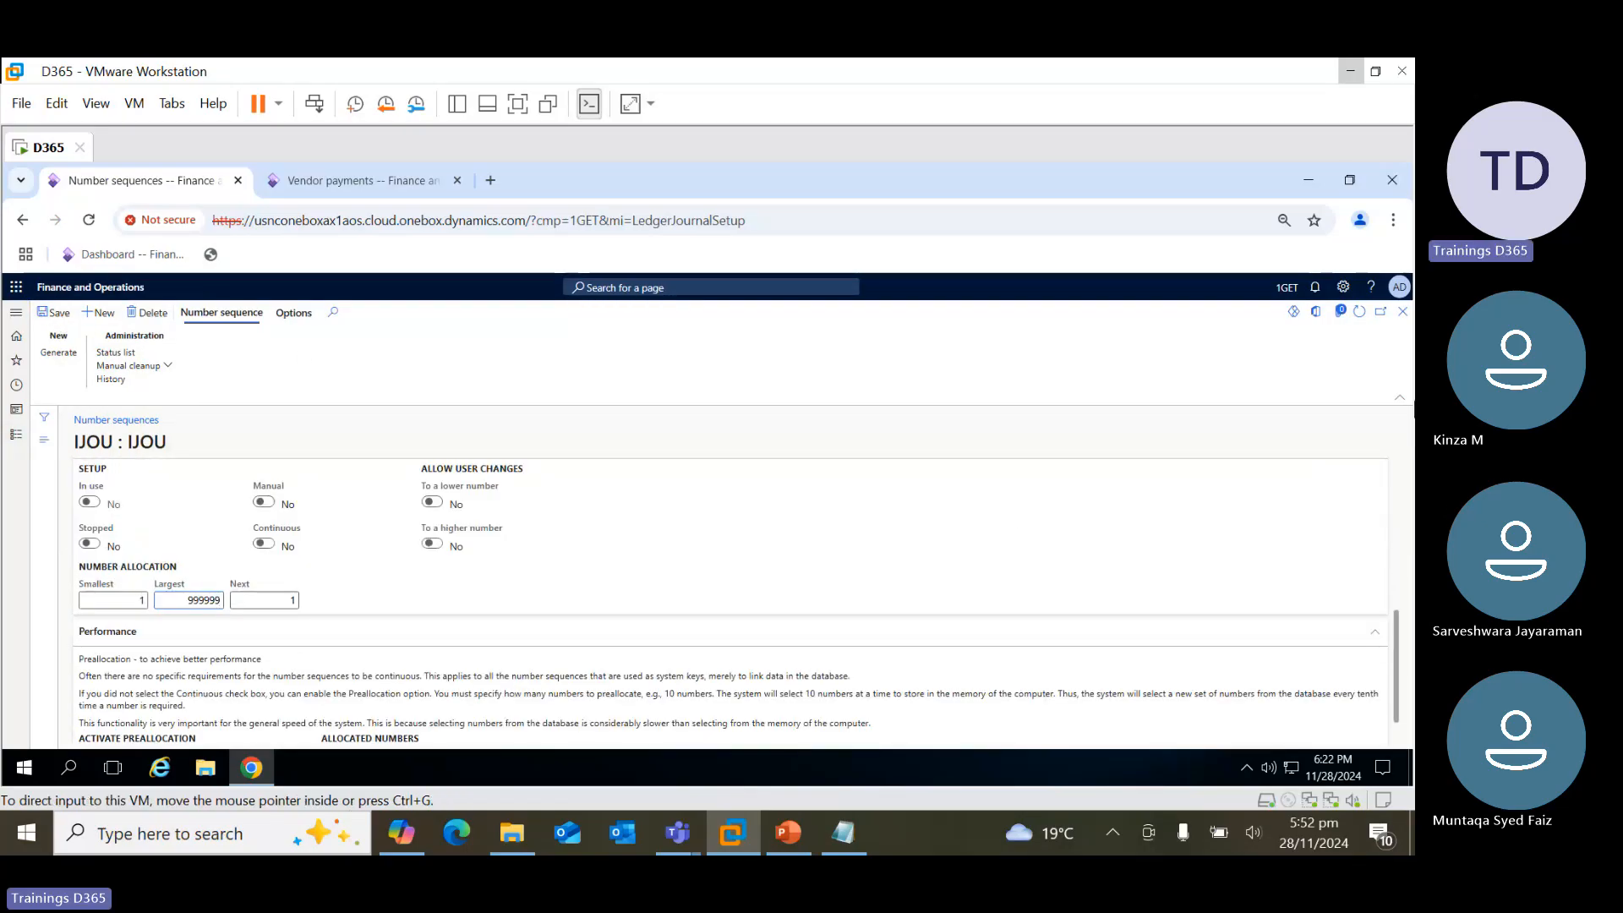
Return to the journal names setup, assign IJOU as the voucher series of Ijournal and close the setup
{"action": "left_click", "coordinate": [1403, 311]}
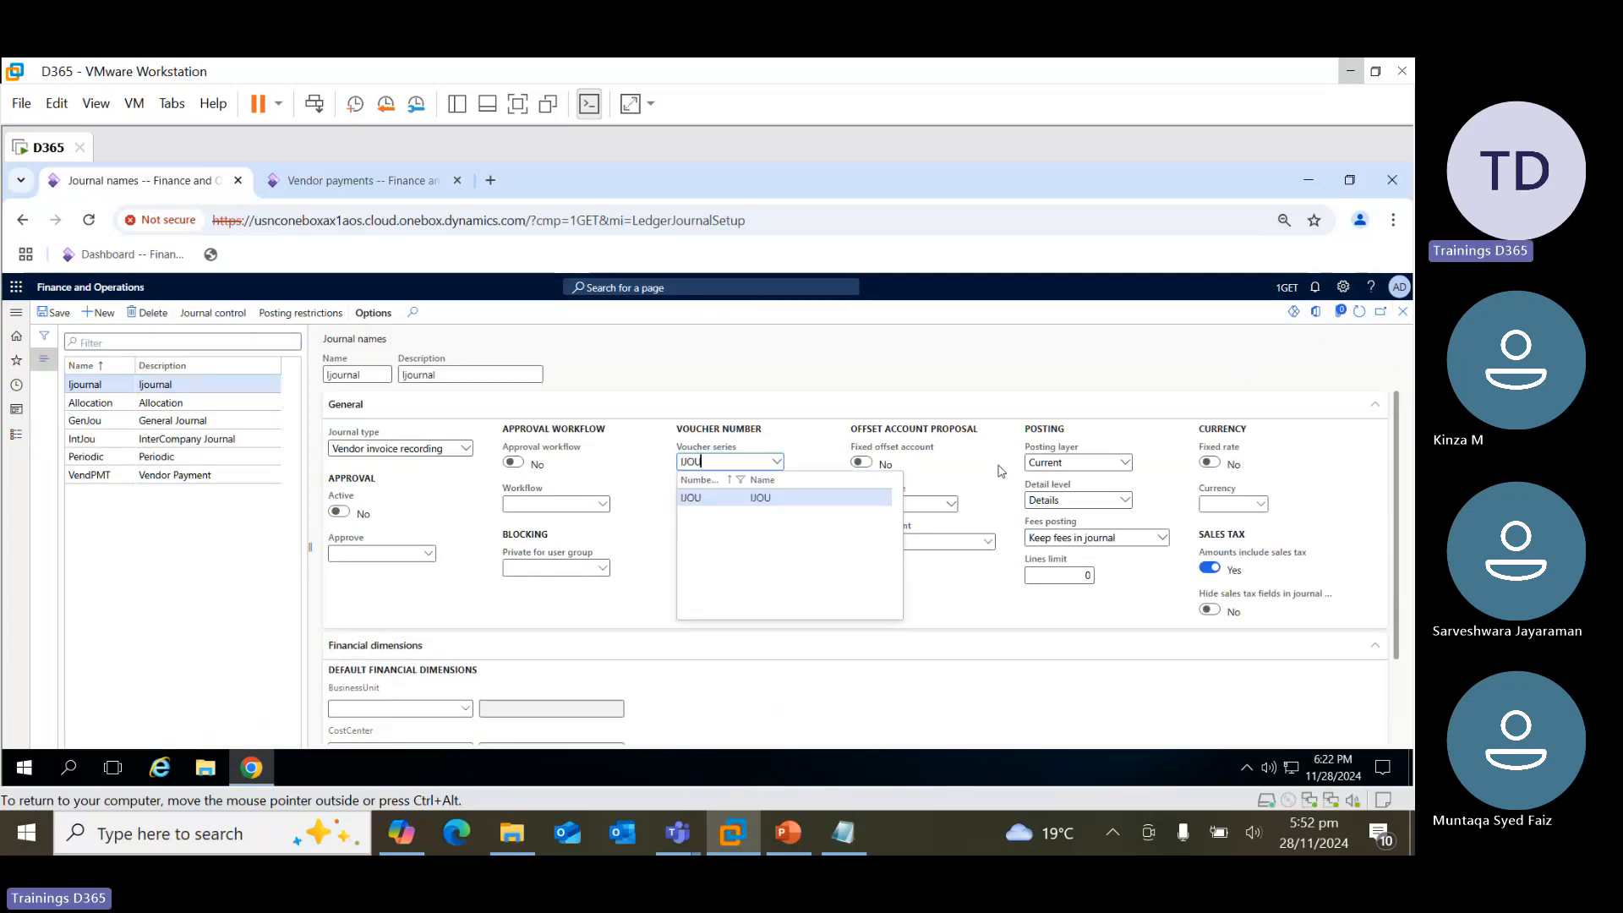
{"action": "left_click", "coordinate": [742, 498]}
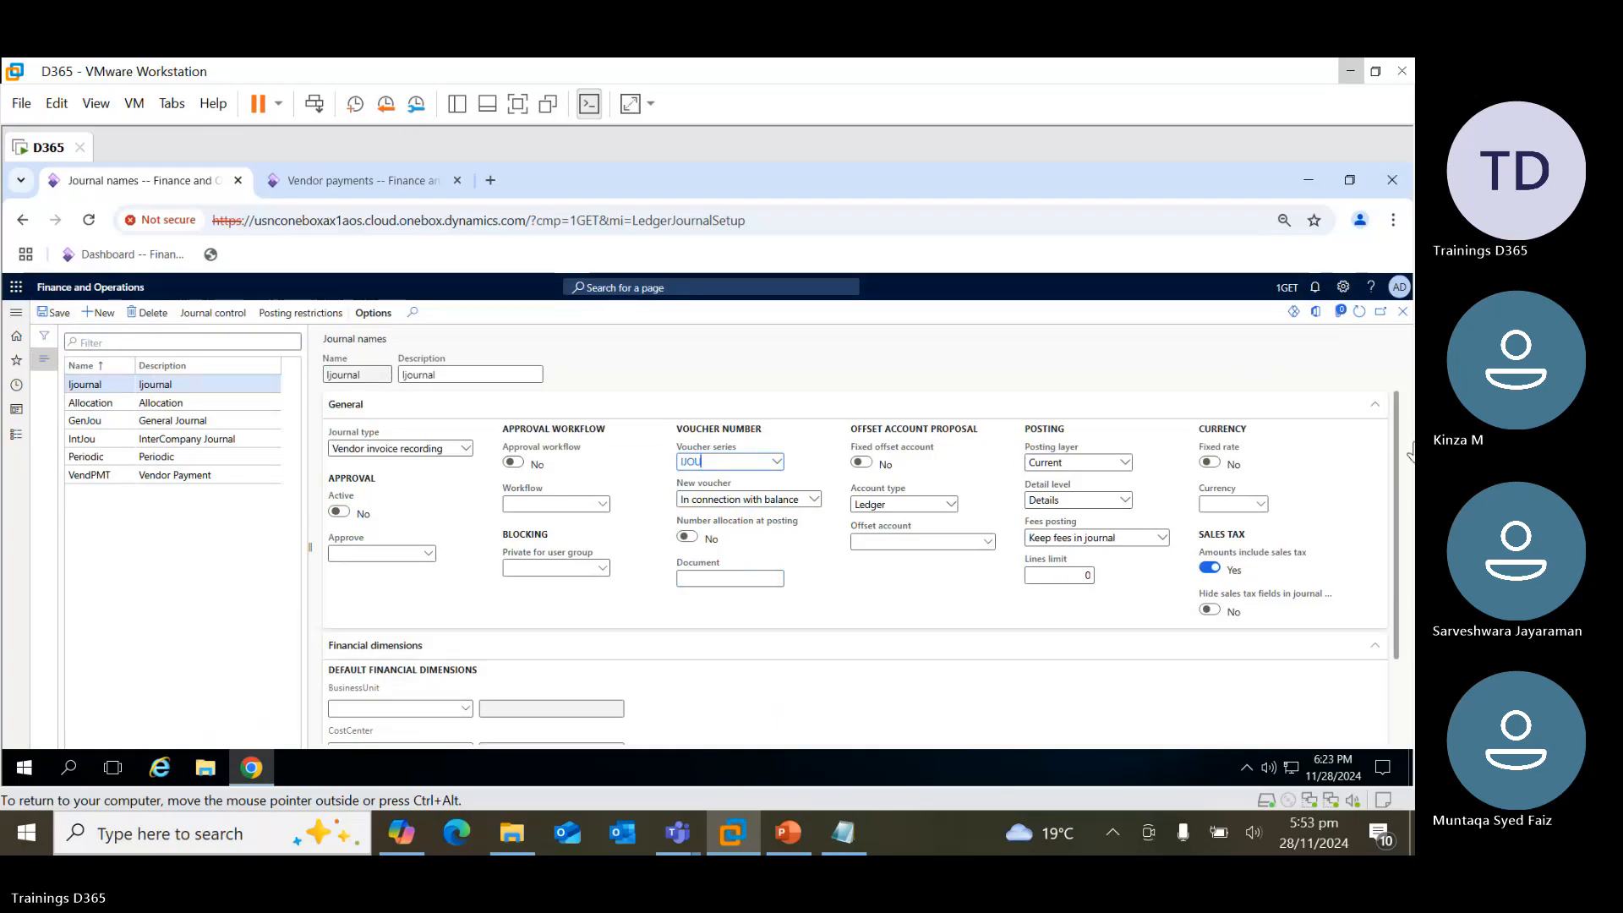
{"action": "left_click", "coordinate": [1403, 316]}
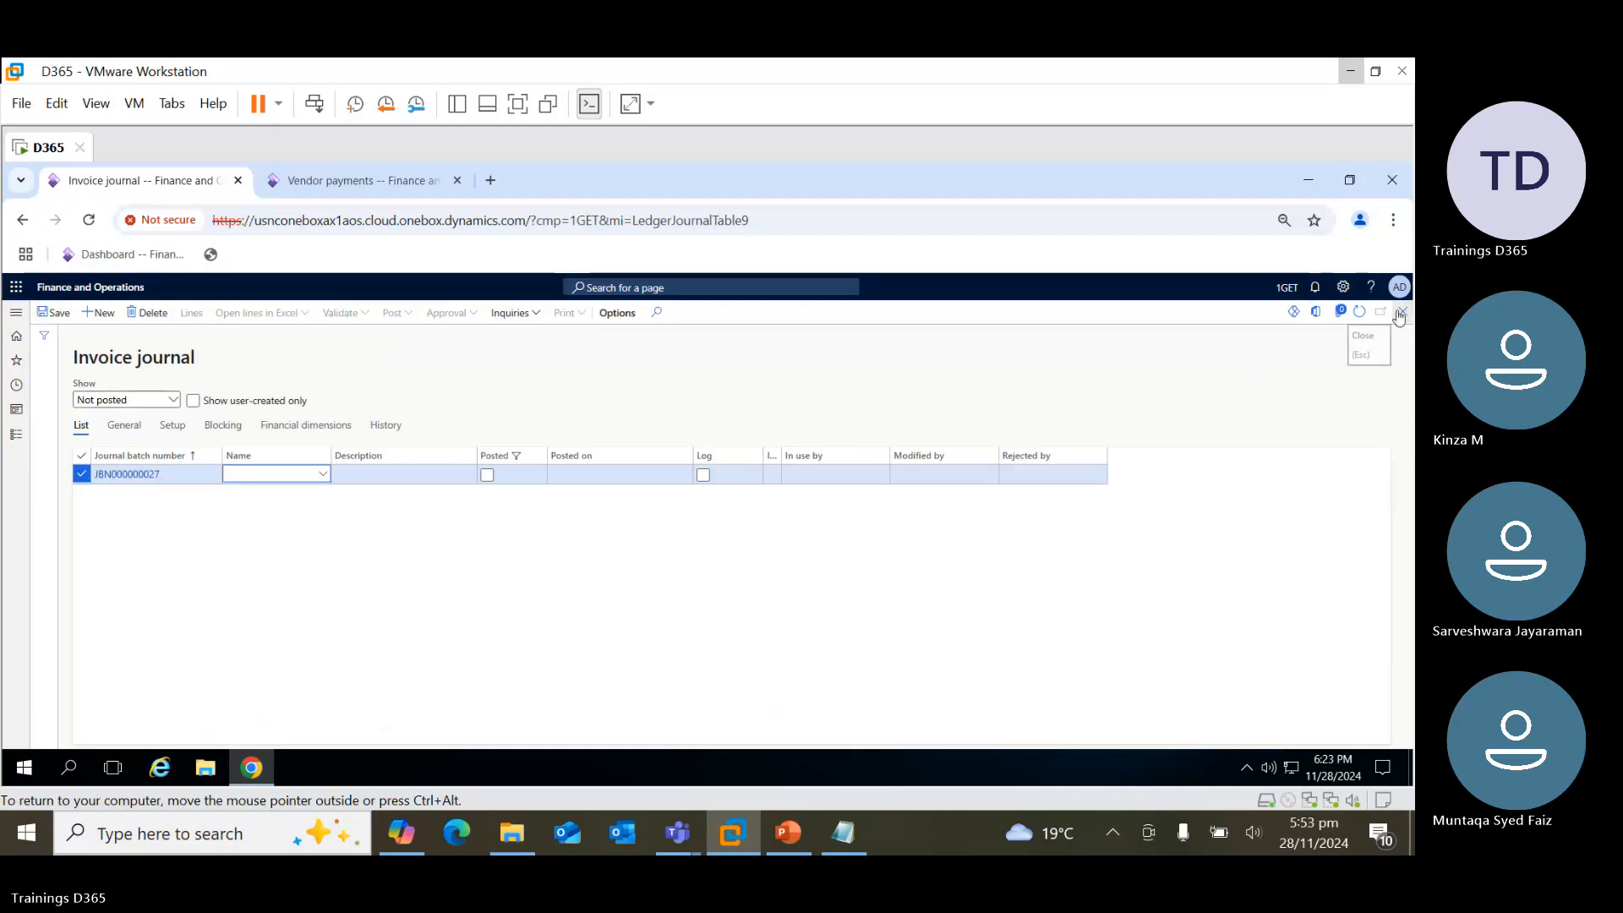
Choose Ijournal as the name of the new invoice journal and open its lines
{"action": "left_click", "coordinate": [323, 476]}
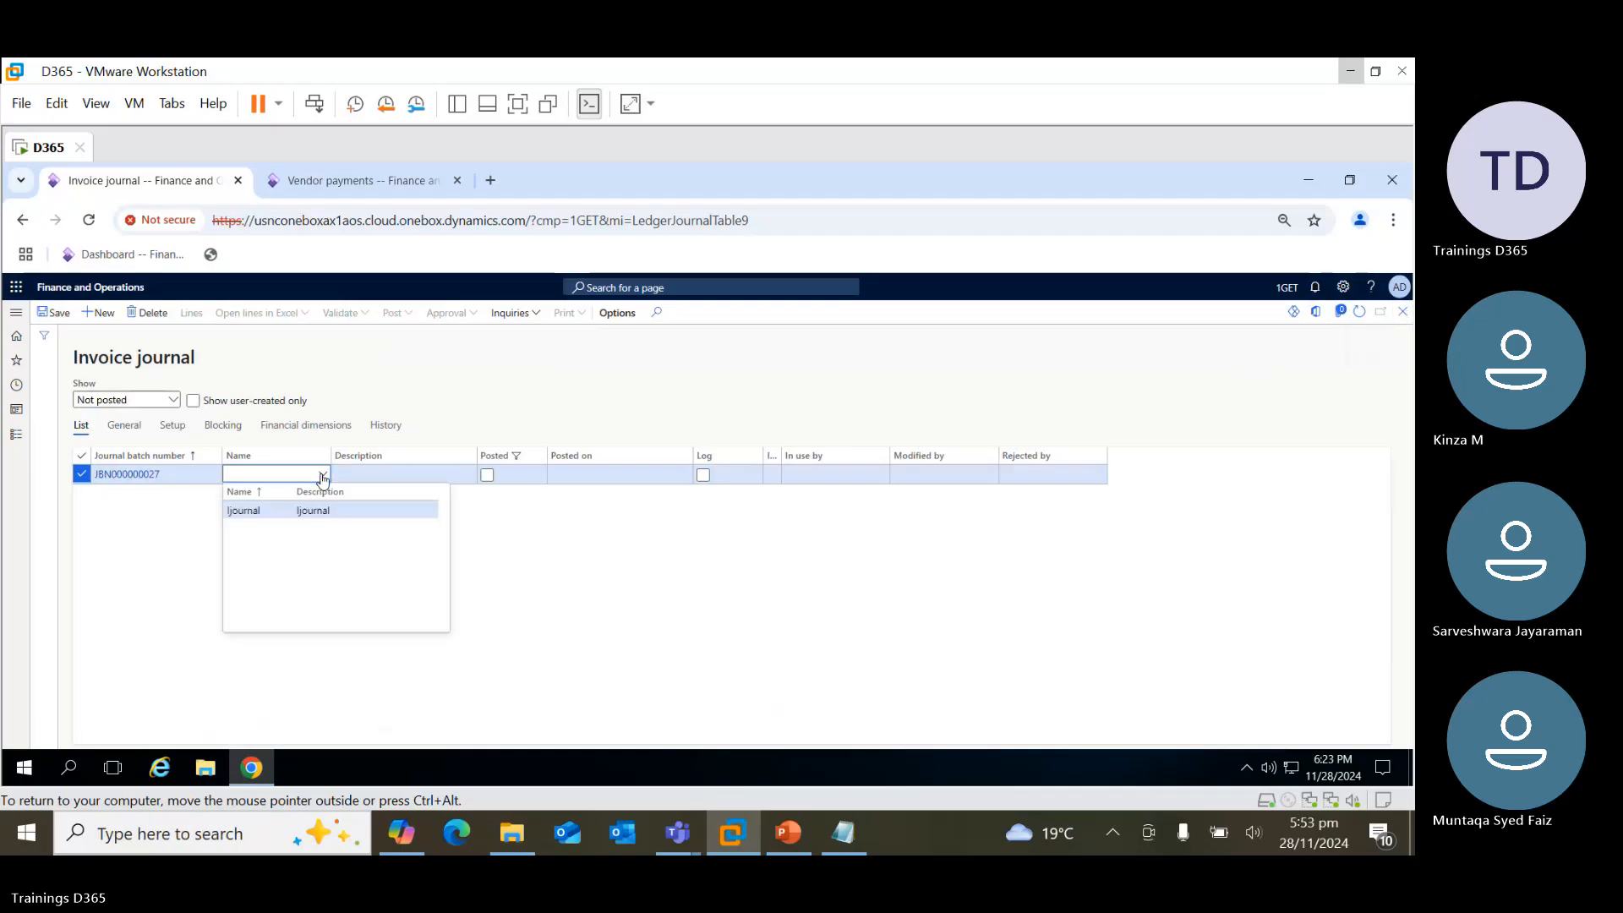
{"action": "left_click", "coordinate": [270, 511]}
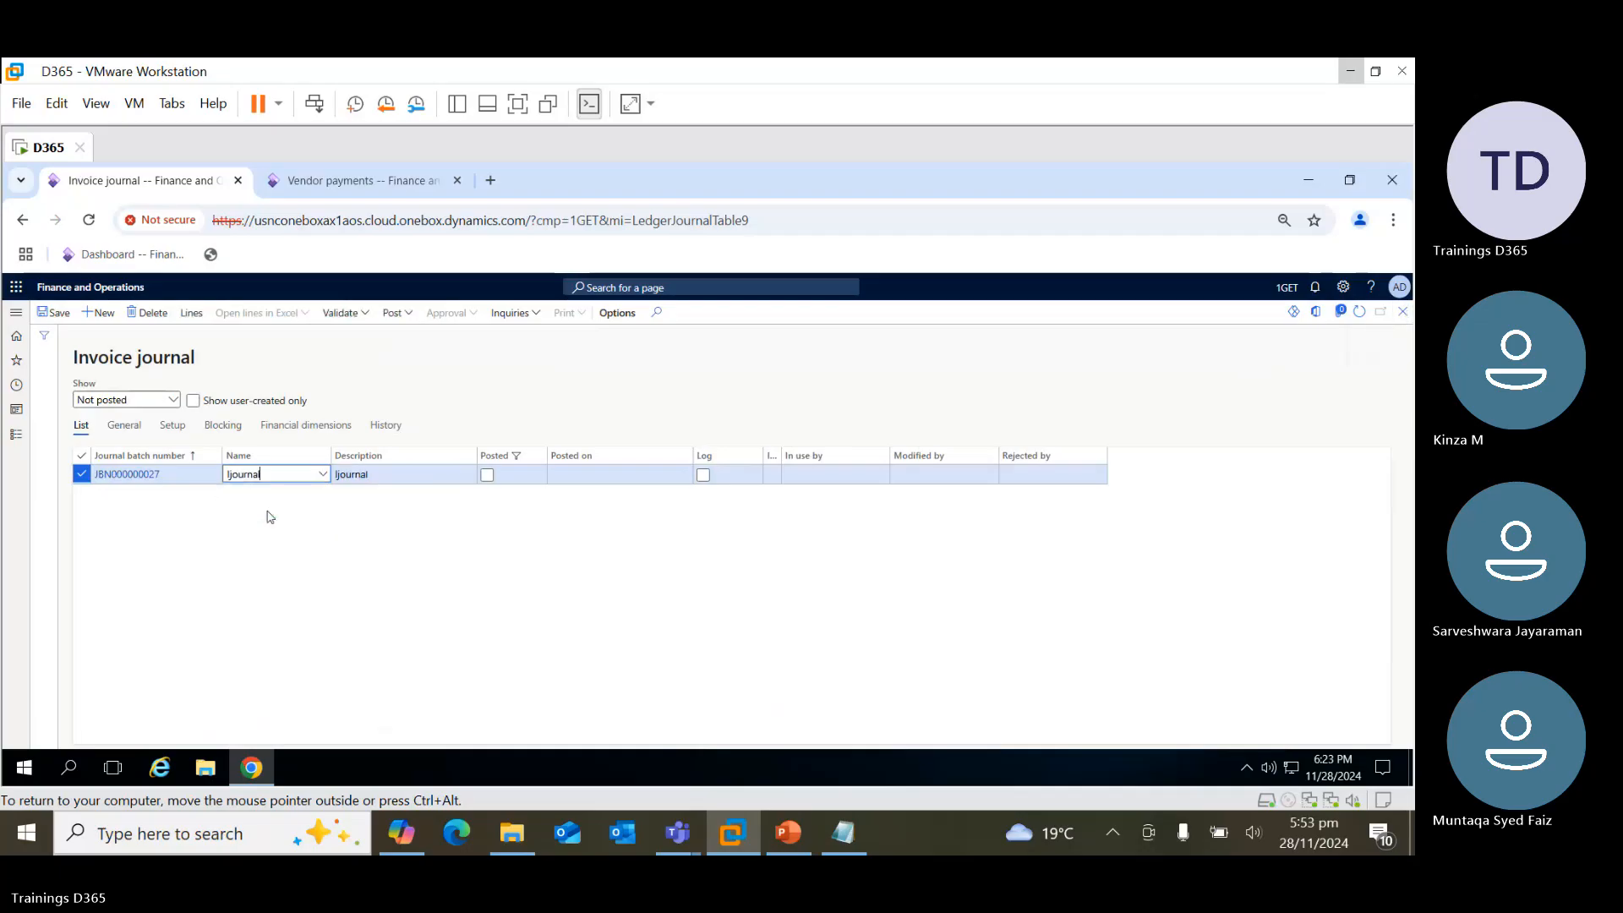
{"action": "left_click", "coordinate": [299, 541]}
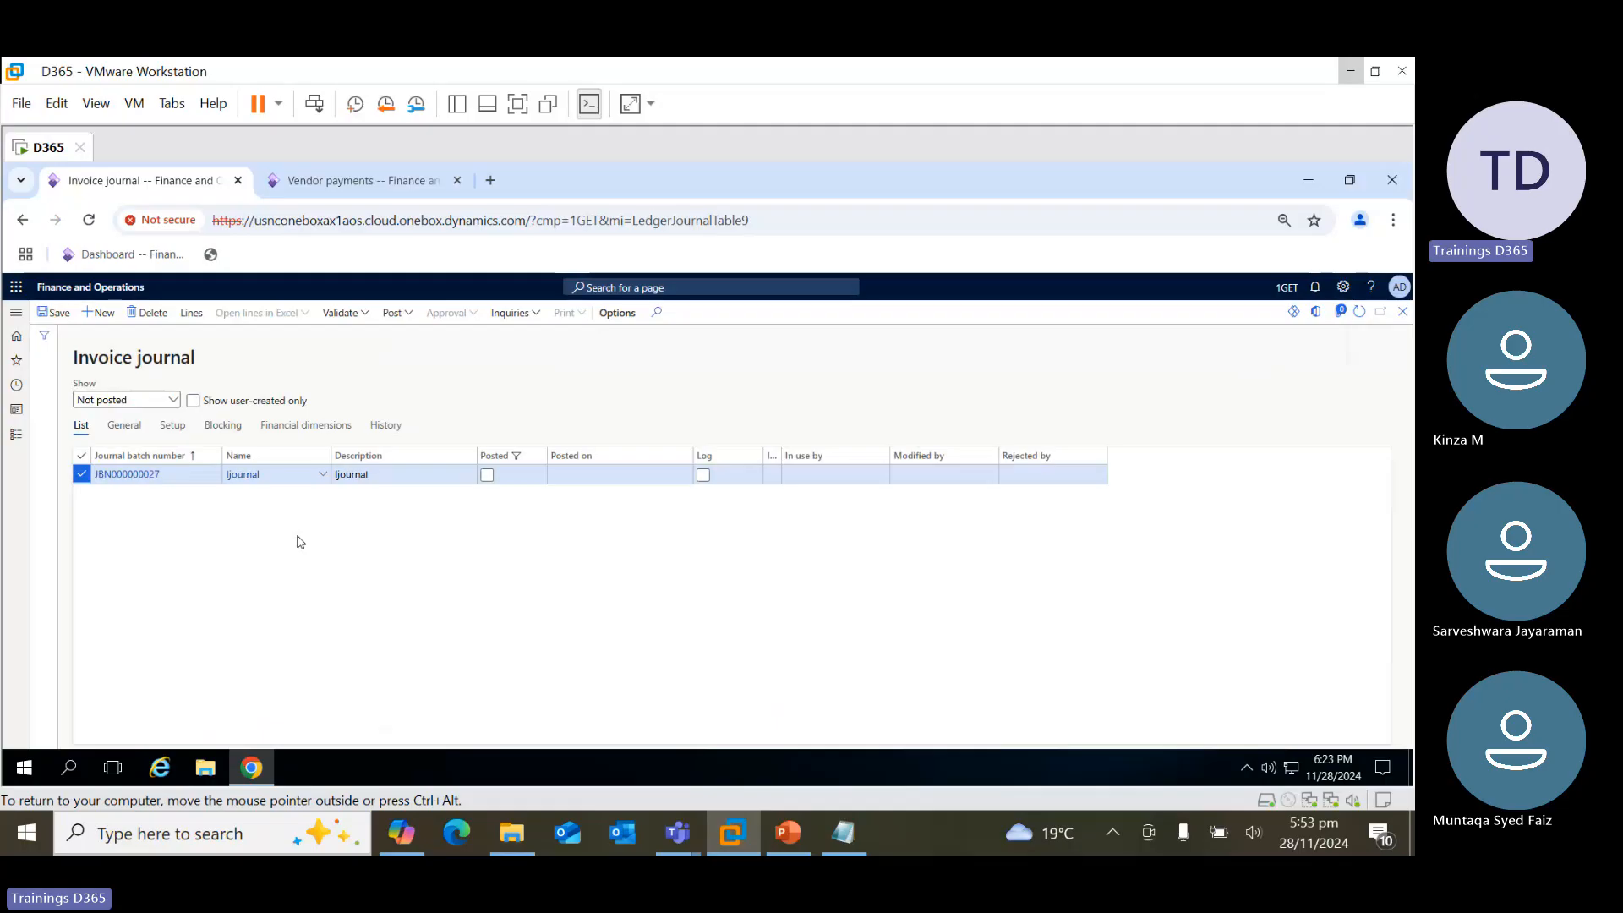
{"action": "left_click", "coordinate": [192, 315]}
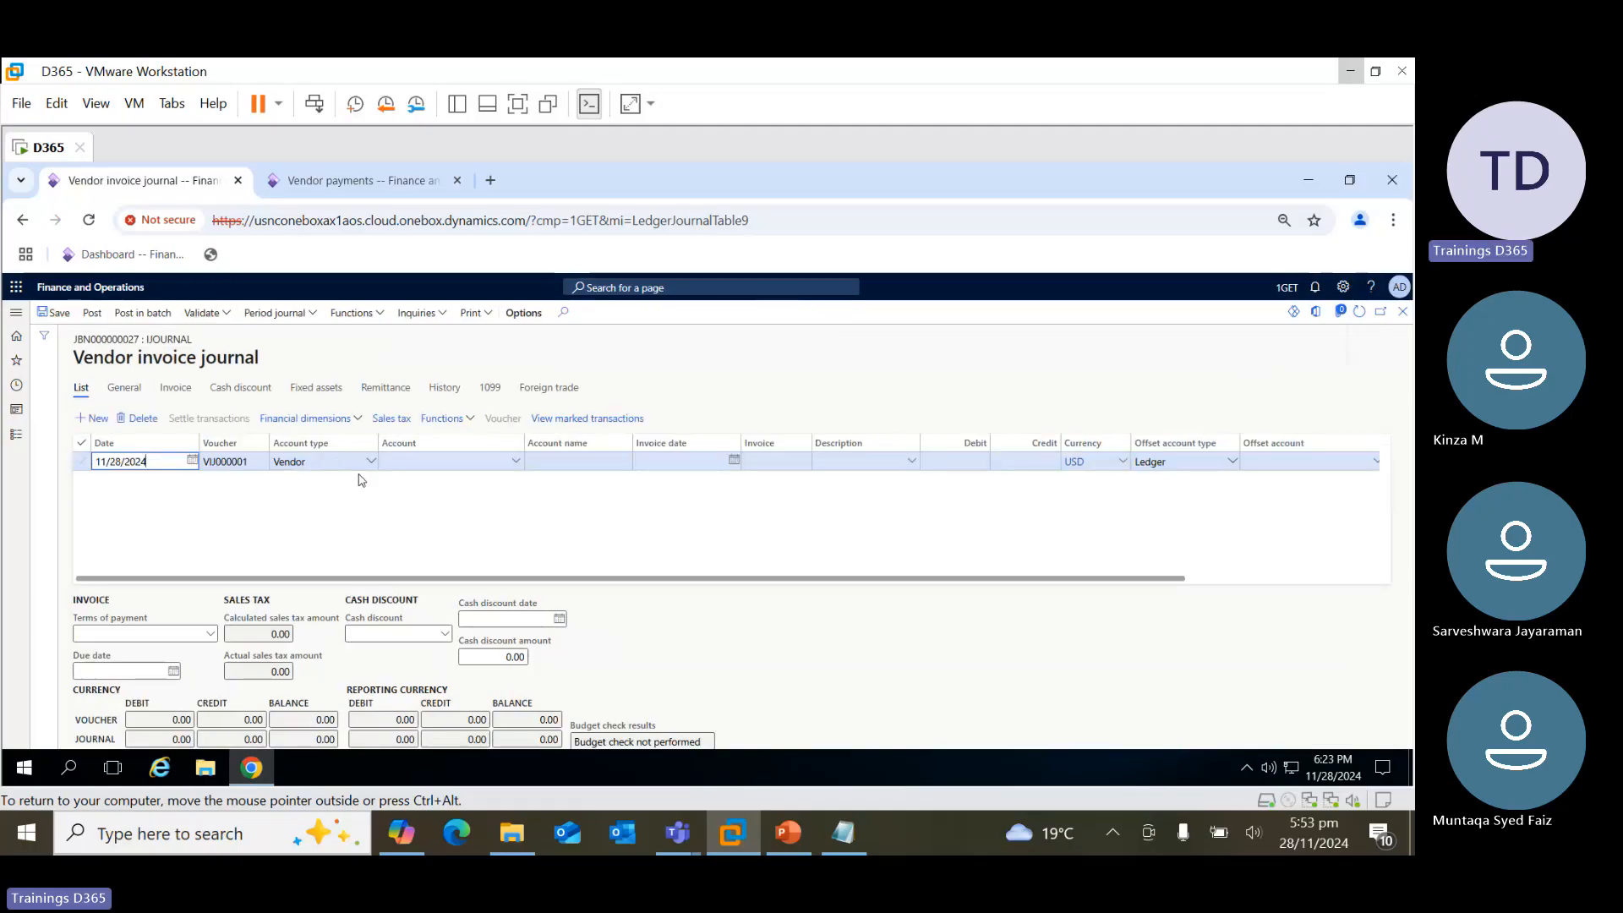
Select vendor Alpha Metals Ltd. on the journal line and enter a credit amount of 10,000
{"action": "left_click", "coordinate": [517, 462]}
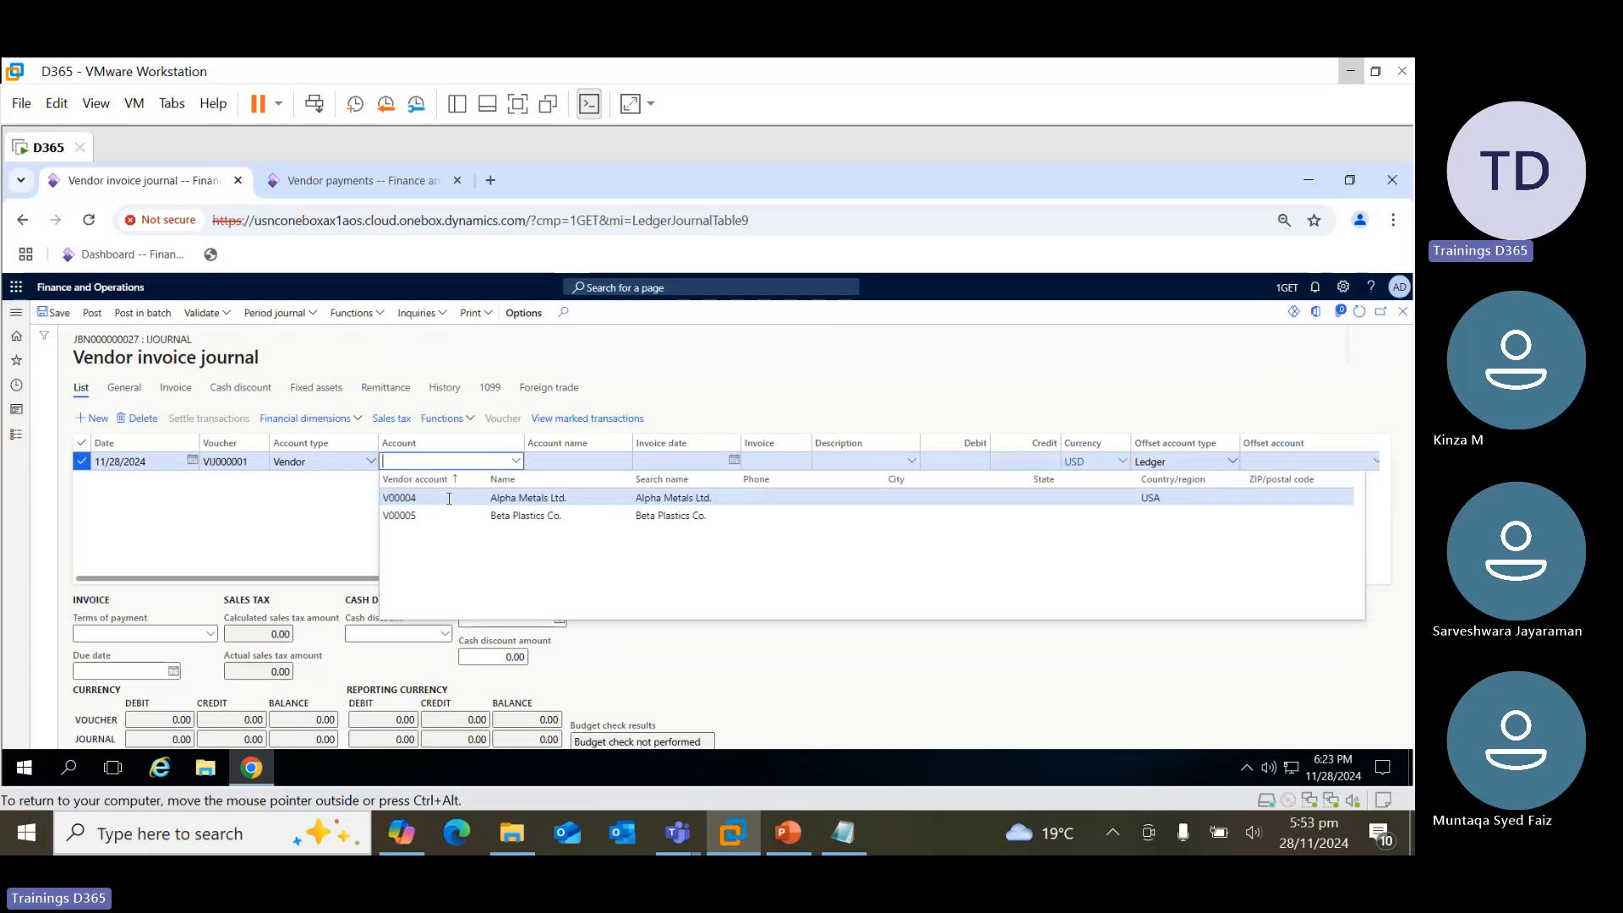
{"action": "left_click", "coordinate": [449, 499]}
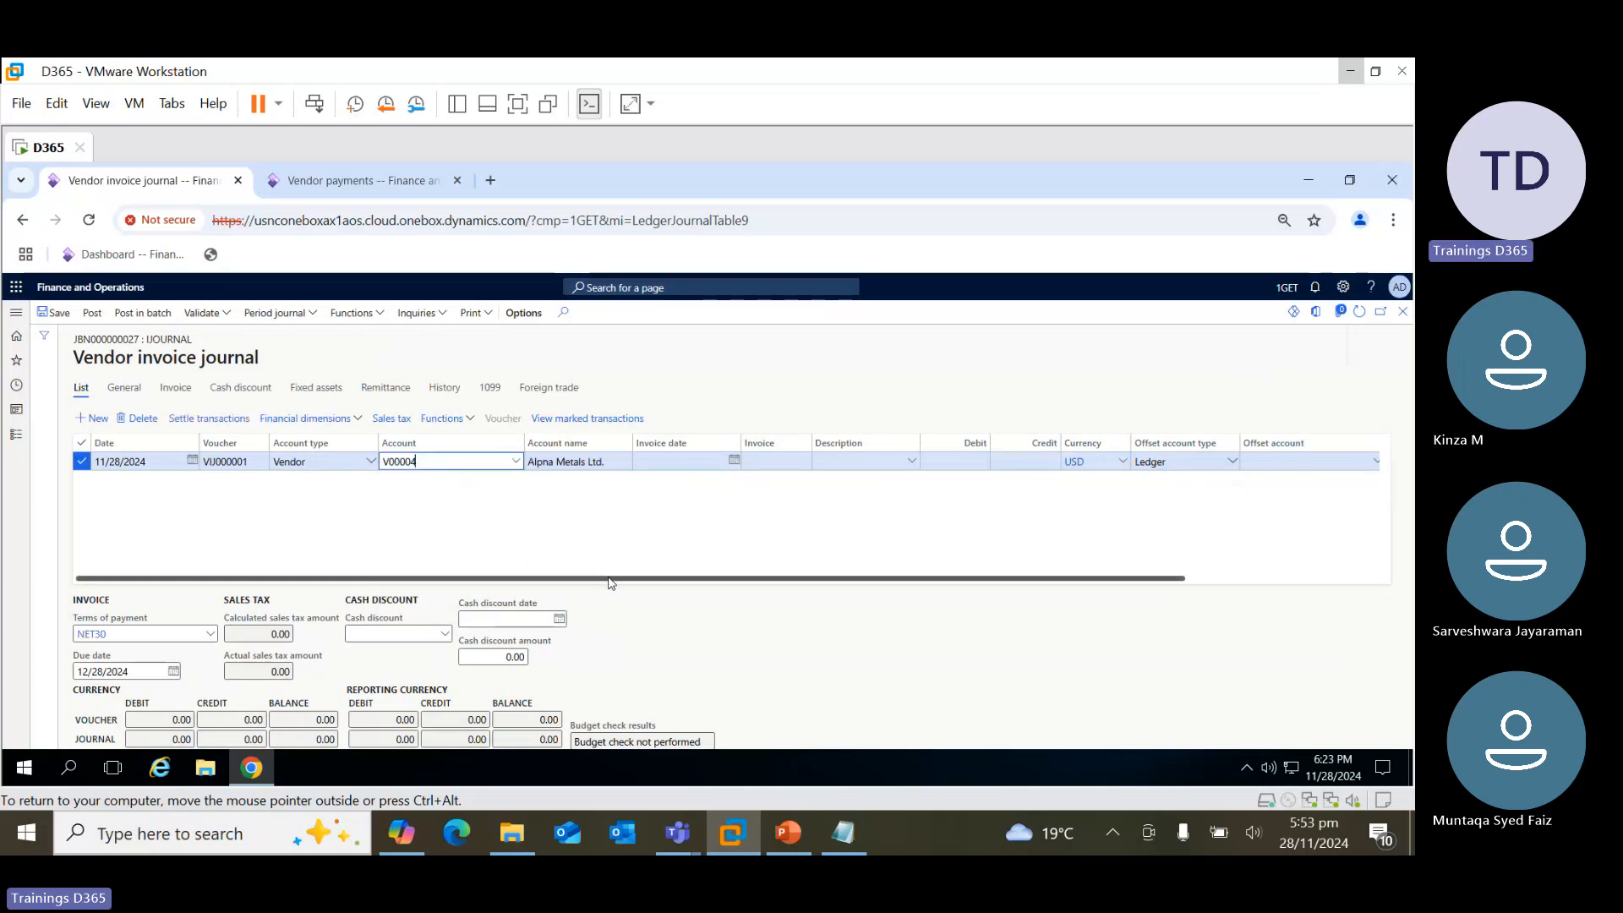
{"action": "left_click_drag", "start_coordinate": [611, 583], "coordinate": [732, 590]}
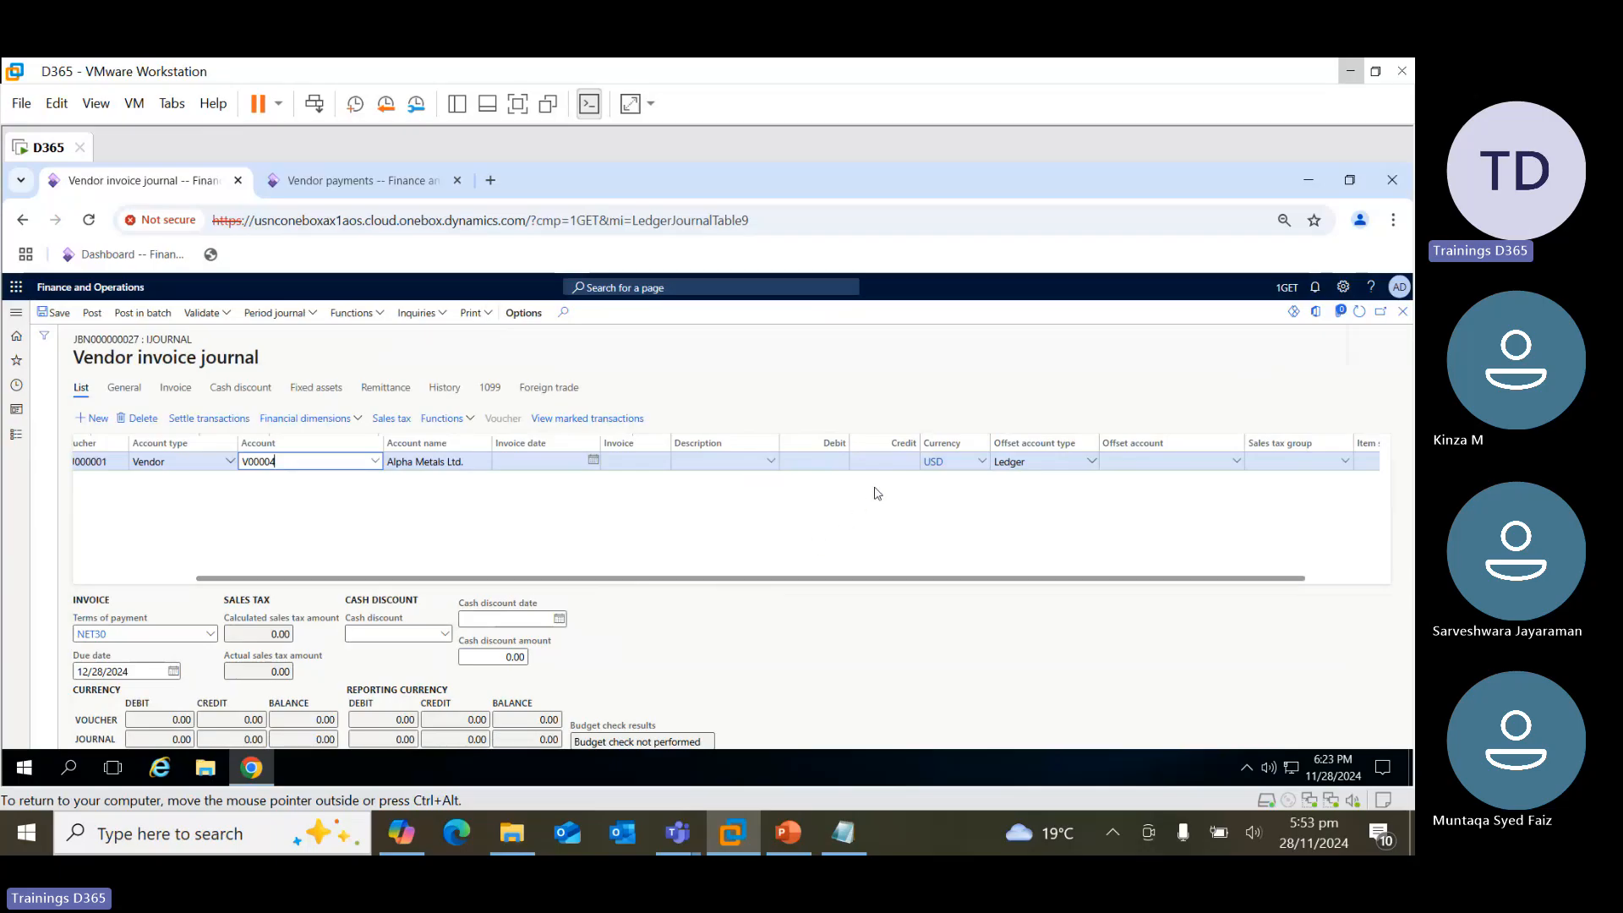
{"action": "left_click", "coordinate": [888, 459]}
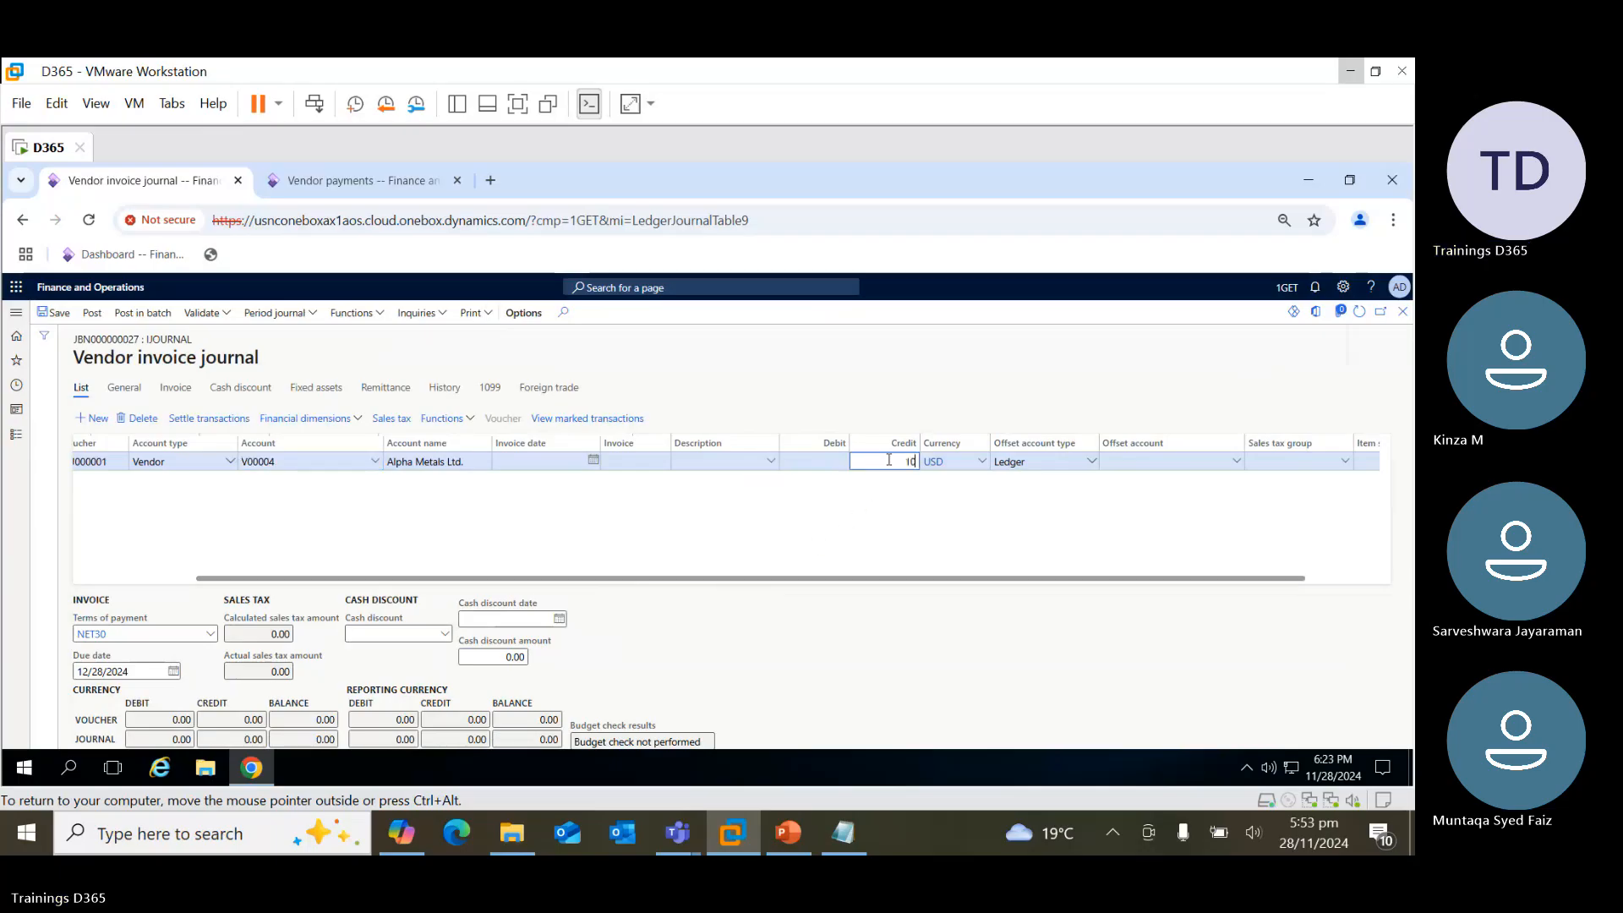
{"action": "type", "text": "10,000"}
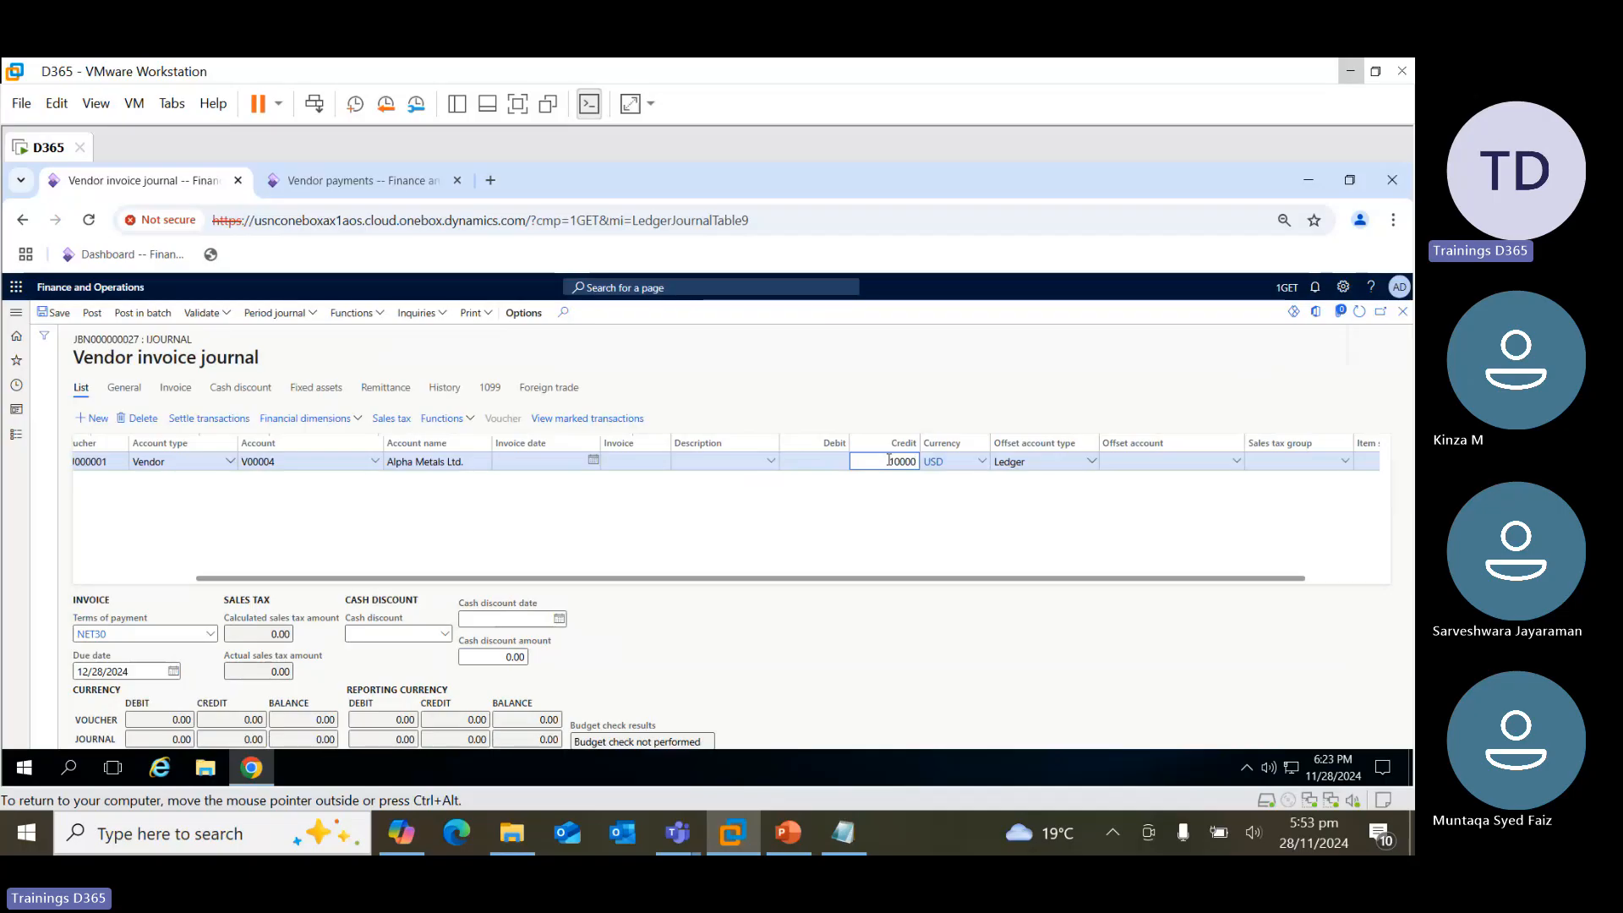
{"action": "left_click", "coordinate": [917, 507]}
Set the line's offset account to 5002 Rent with business unit 001 Home, cost center 007 Trade Shows and department 022 Sales & Marketing
{"action": "left_click_drag", "start_coordinate": [935, 580], "coordinate": [1093, 584]}
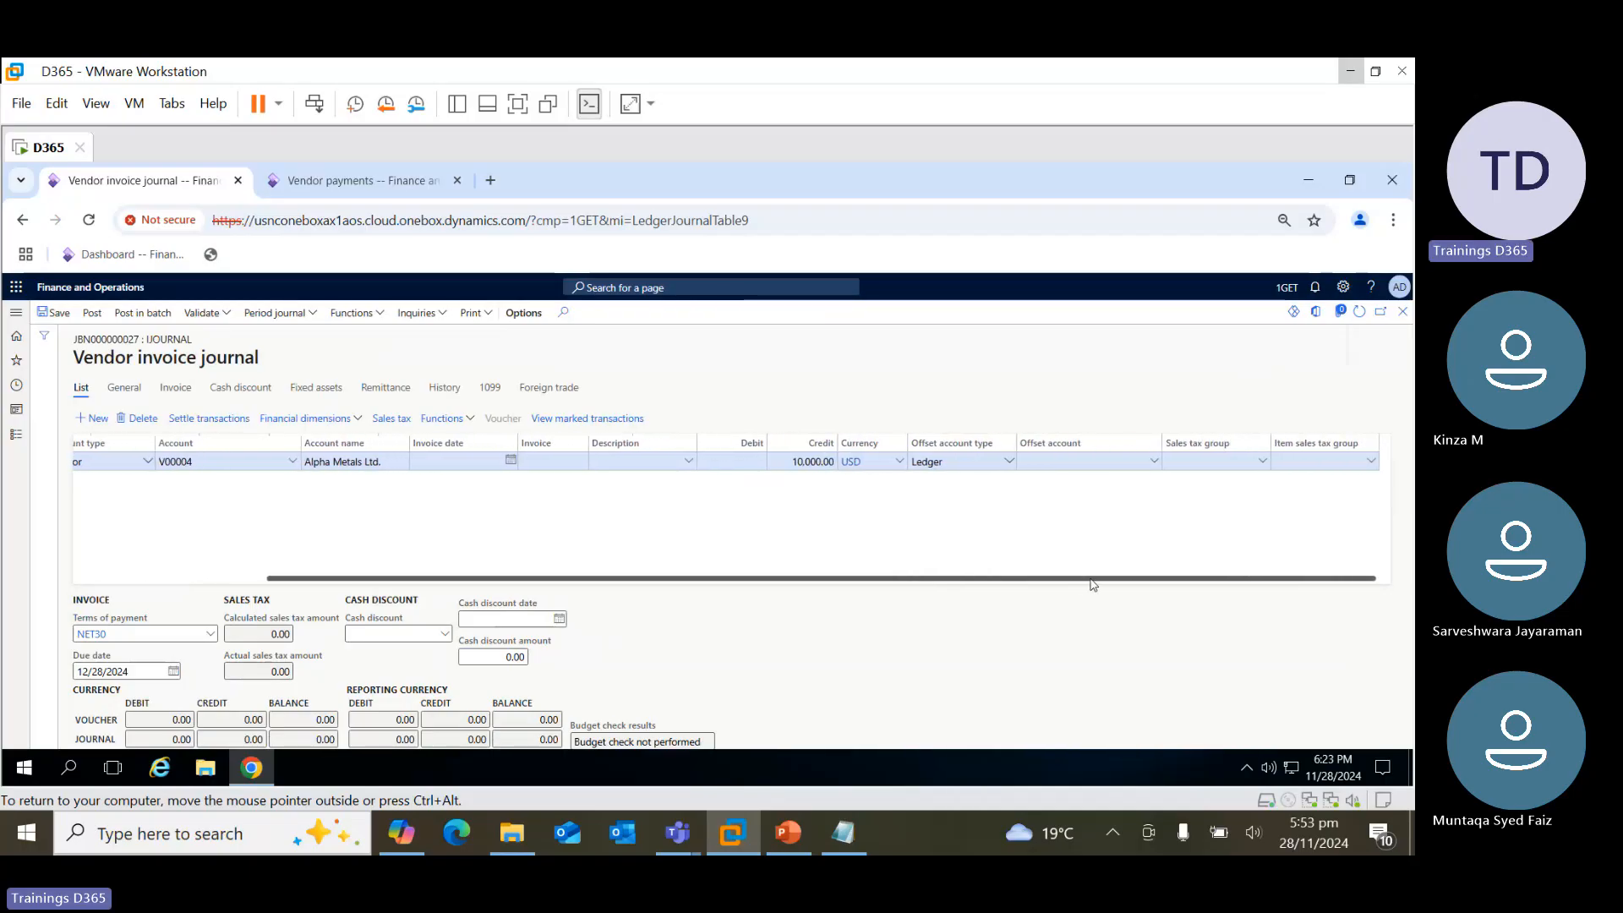
{"action": "left_click", "coordinate": [1155, 461]}
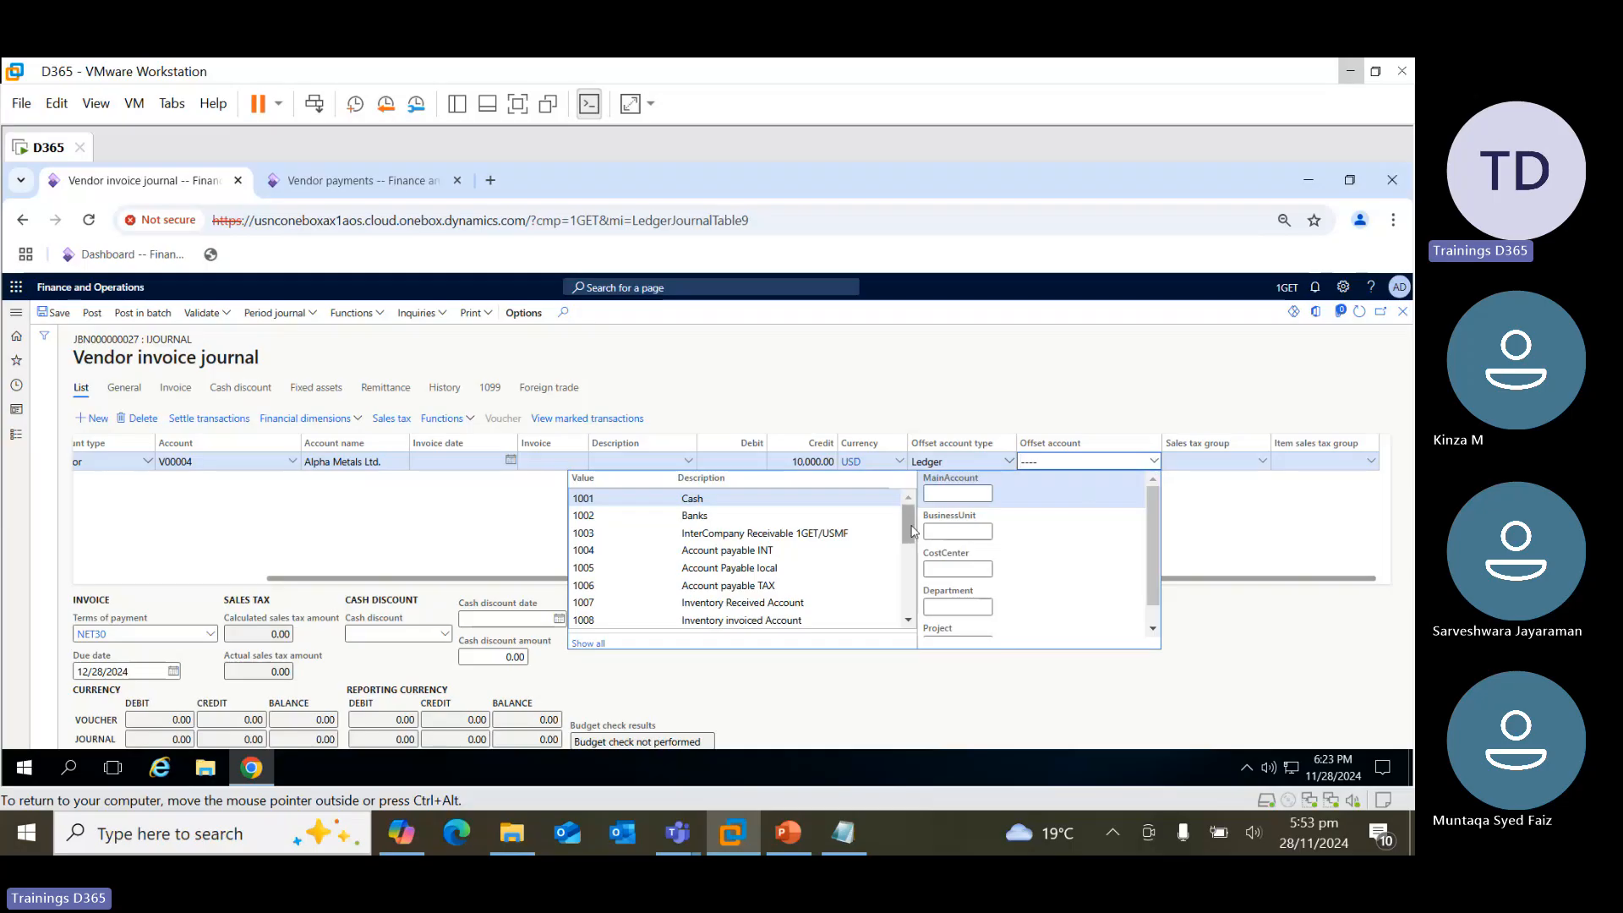
{"action": "left_click_drag", "start_coordinate": [908, 531], "coordinate": [910, 594]}
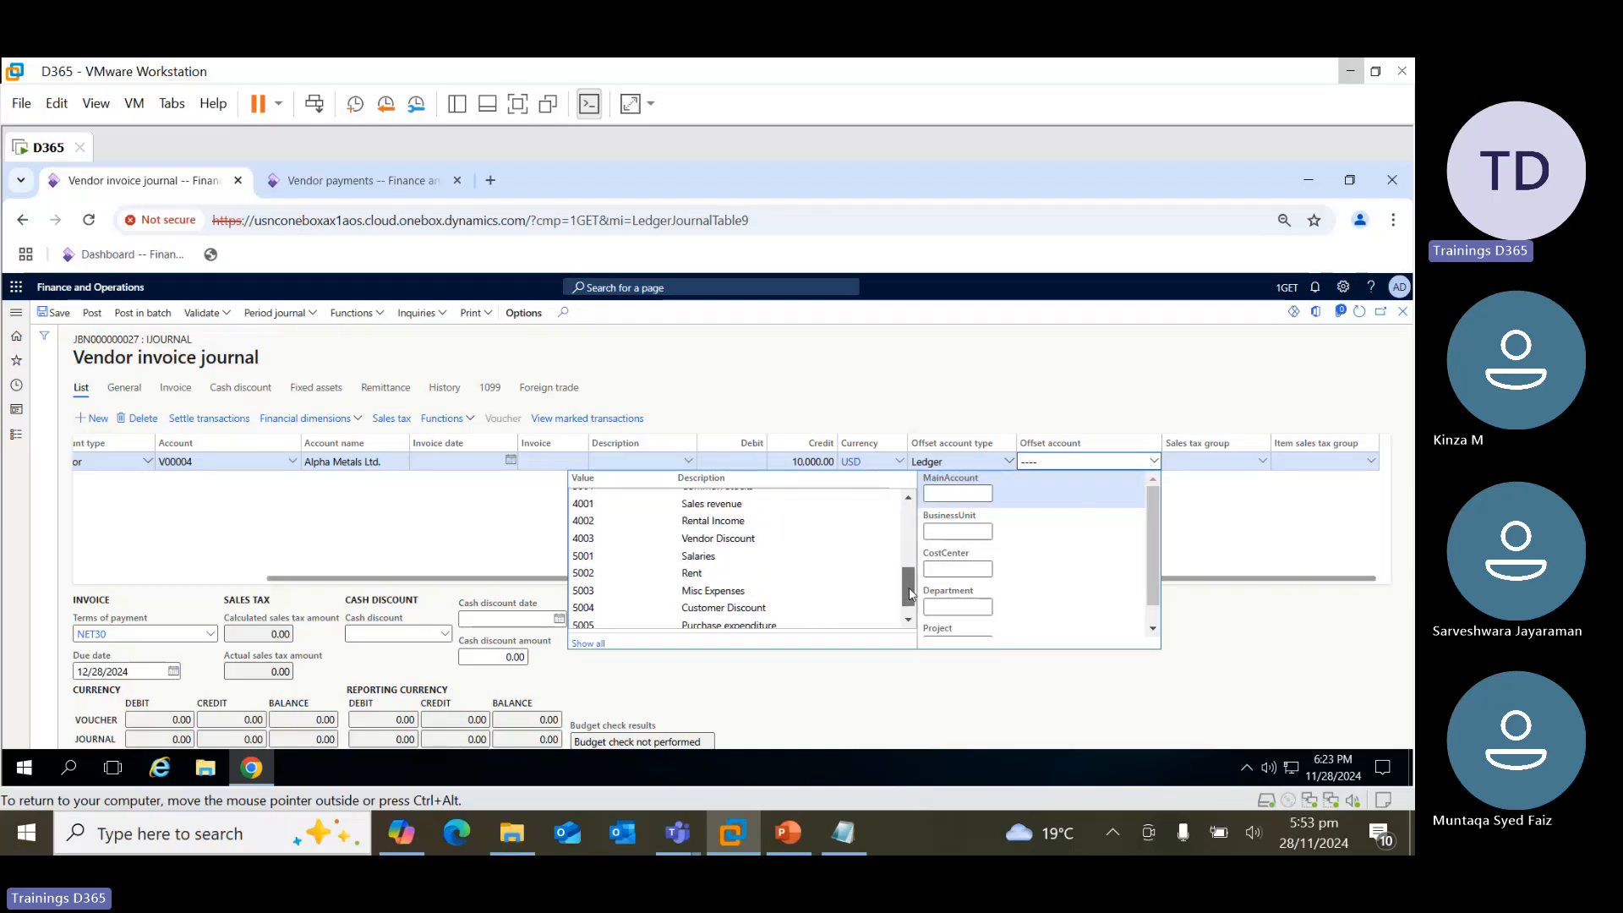
{"action": "left_click", "coordinate": [715, 572]}
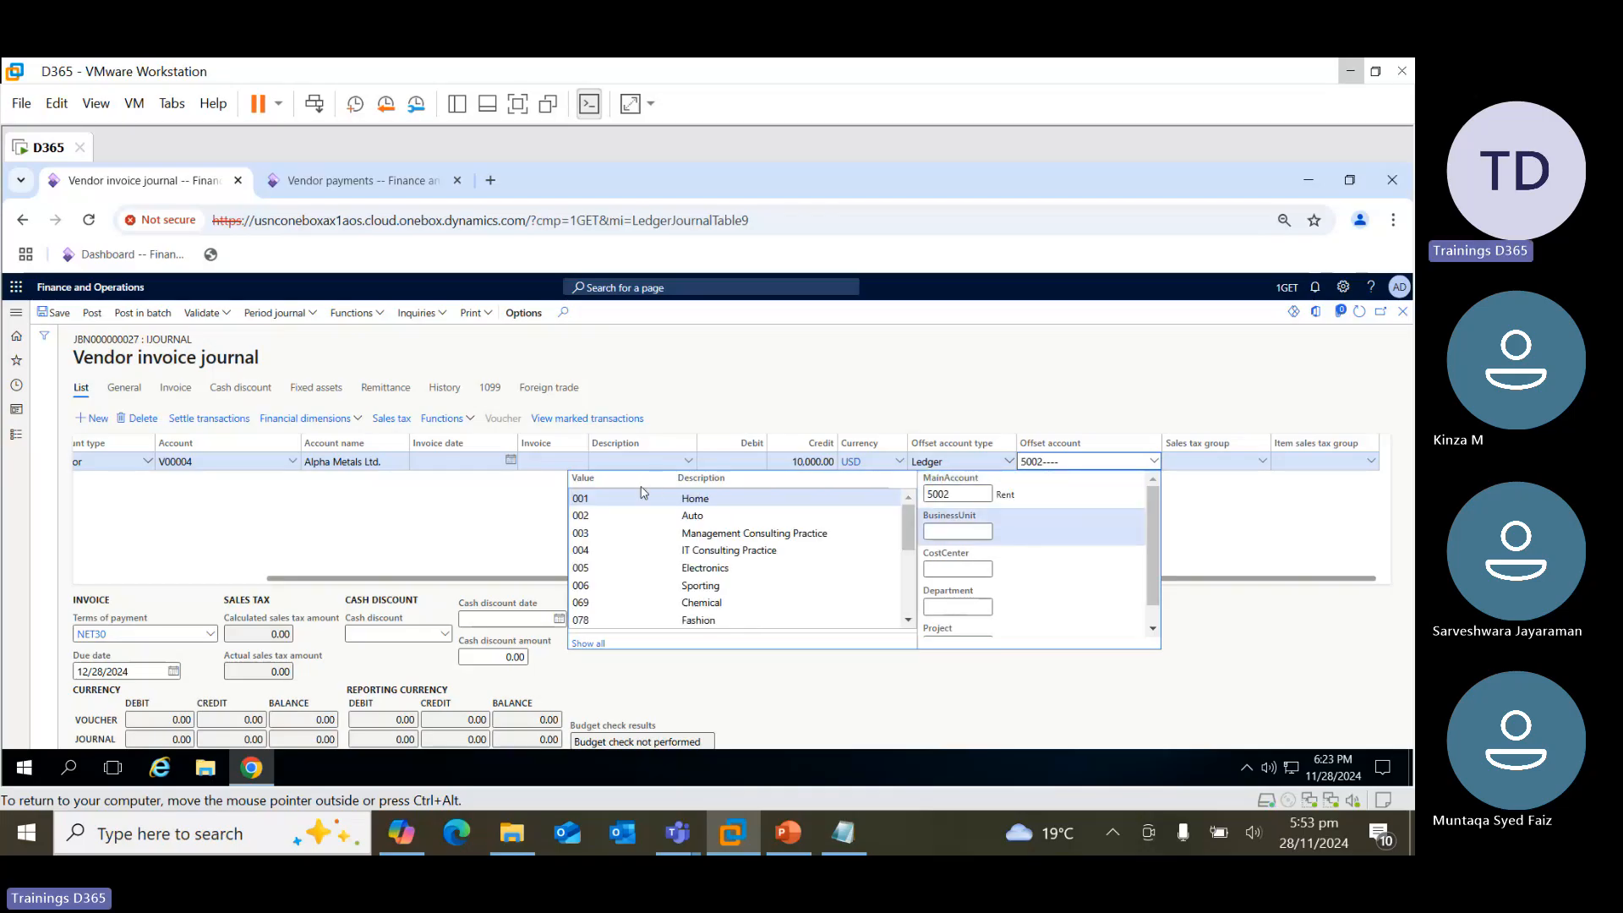
{"action": "left_click", "coordinate": [643, 498]}
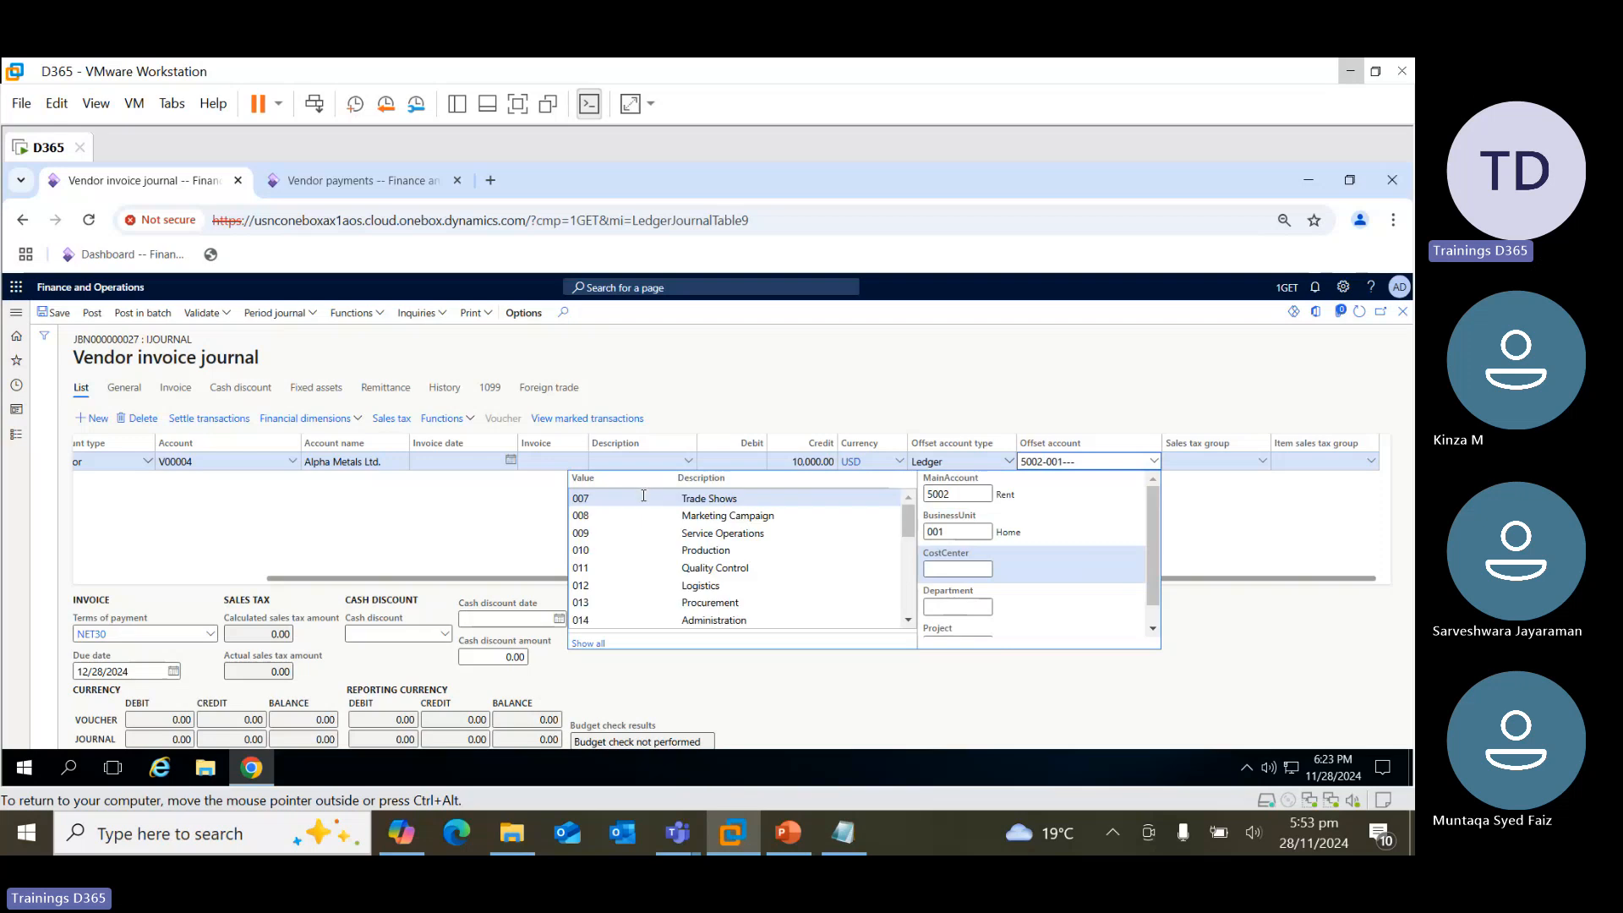
{"action": "left_click", "coordinate": [643, 498]}
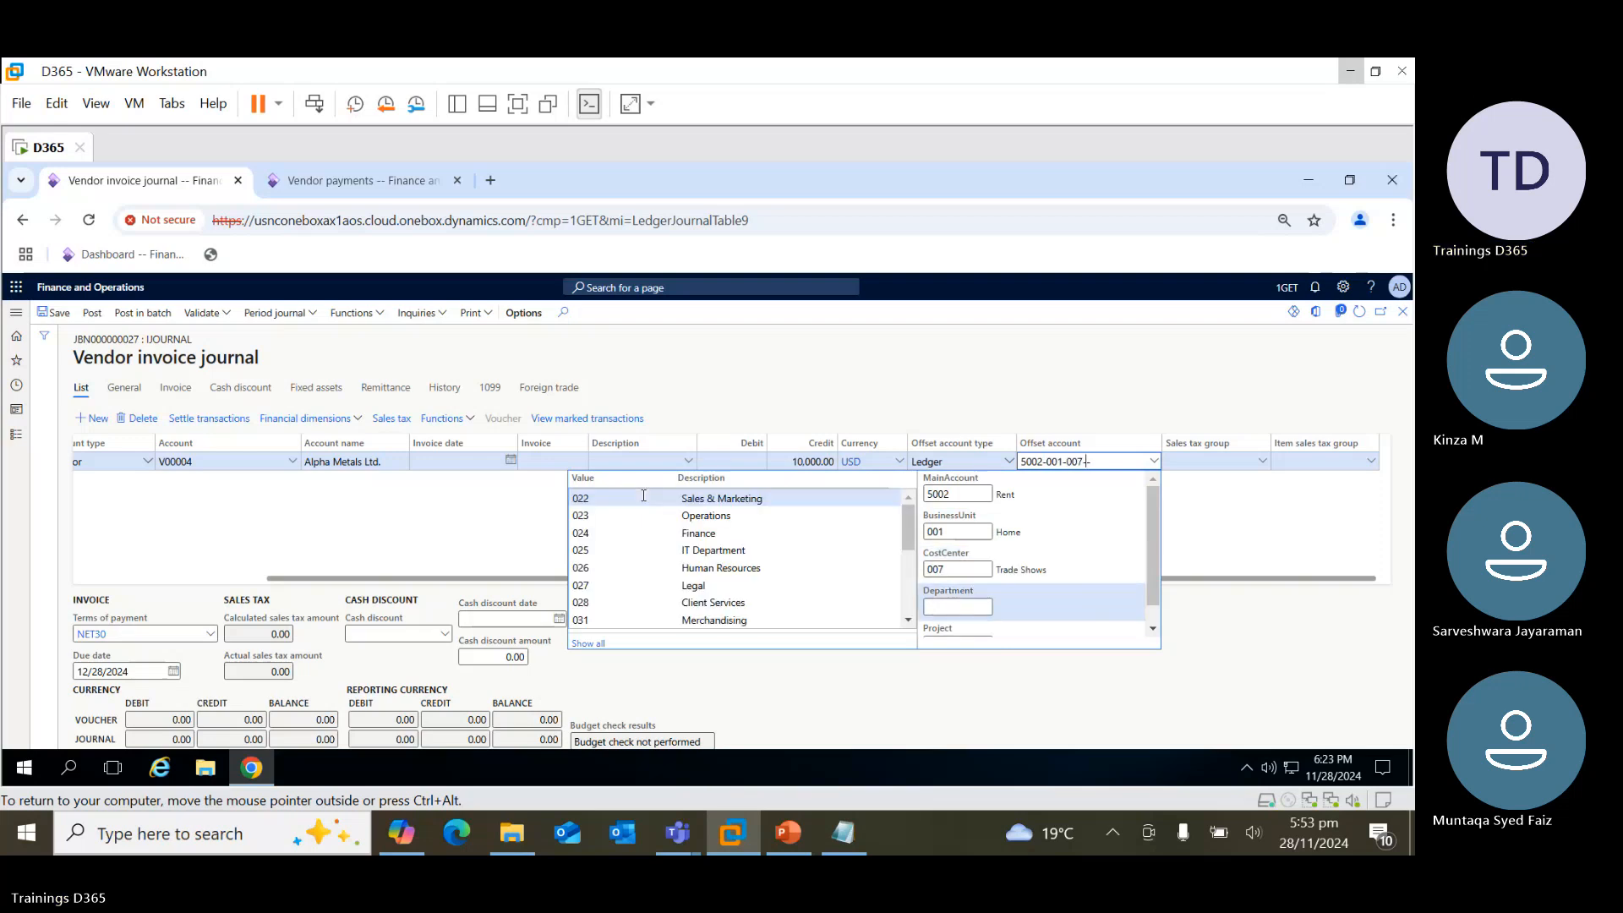
{"action": "left_click", "coordinate": [644, 498]}
{"action": "left_click", "coordinate": [533, 539]}
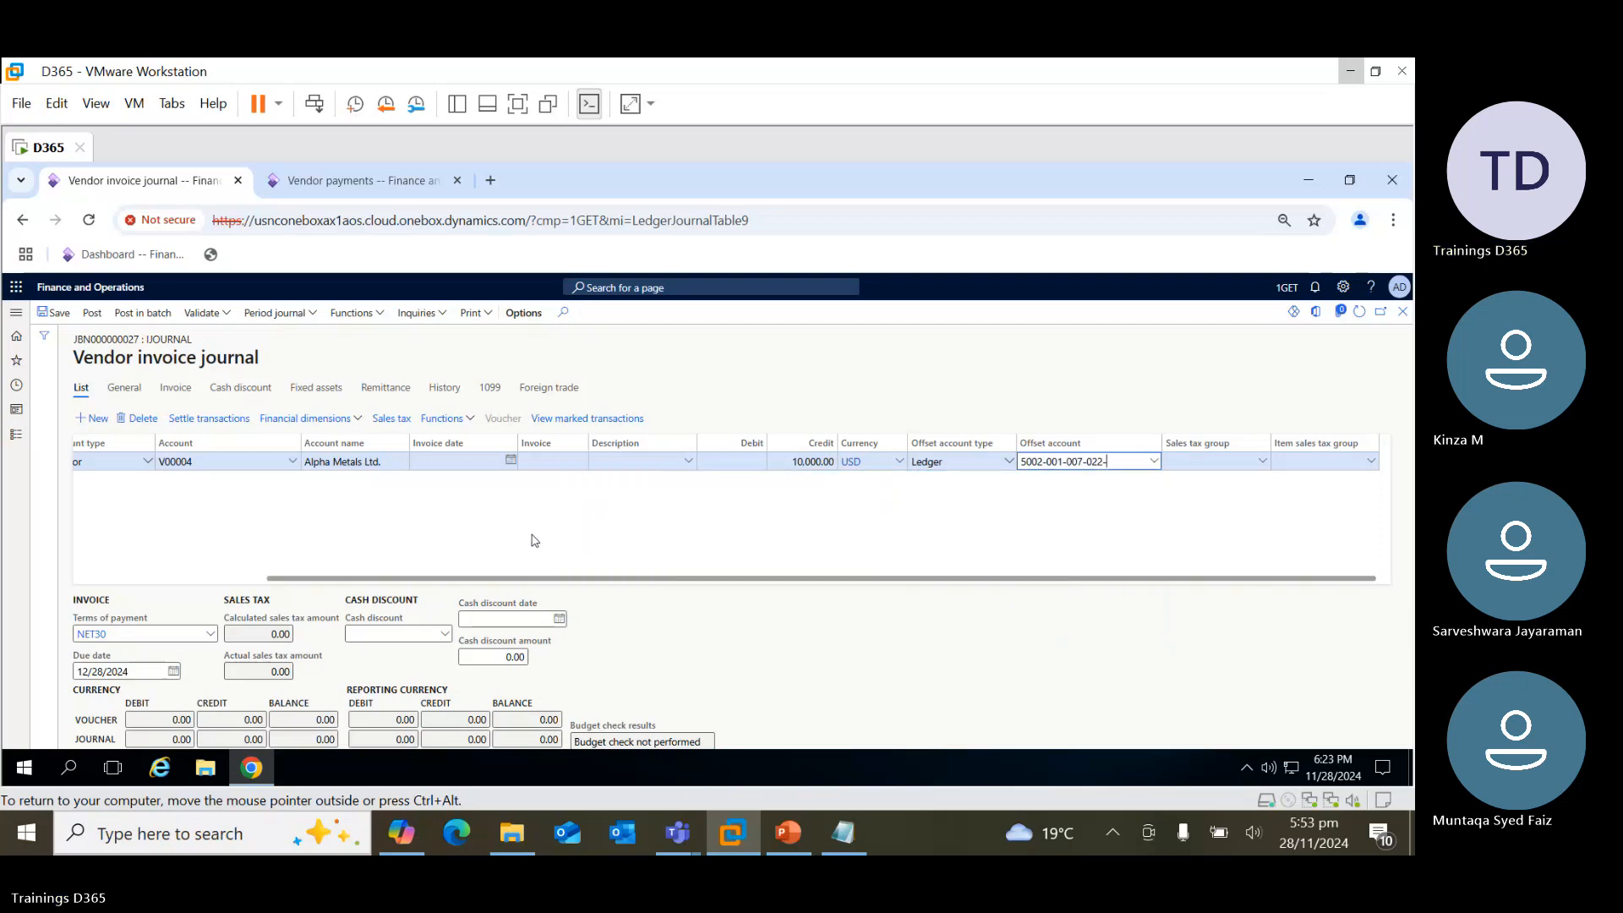
{"action": "left_click_drag", "start_coordinate": [754, 578], "coordinate": [562, 562]}
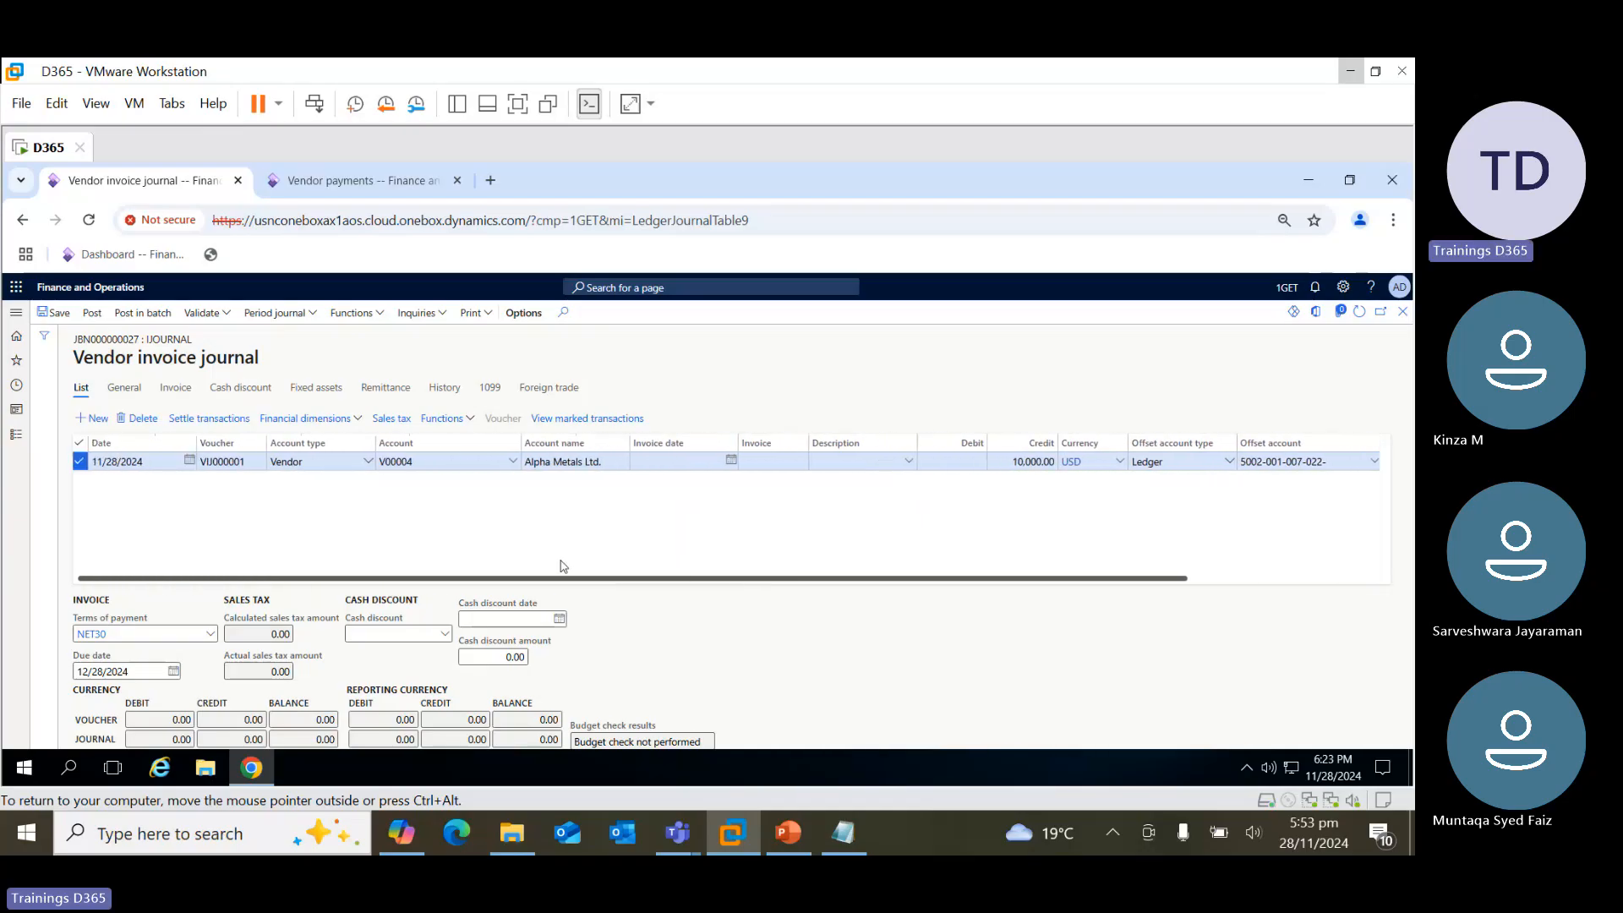
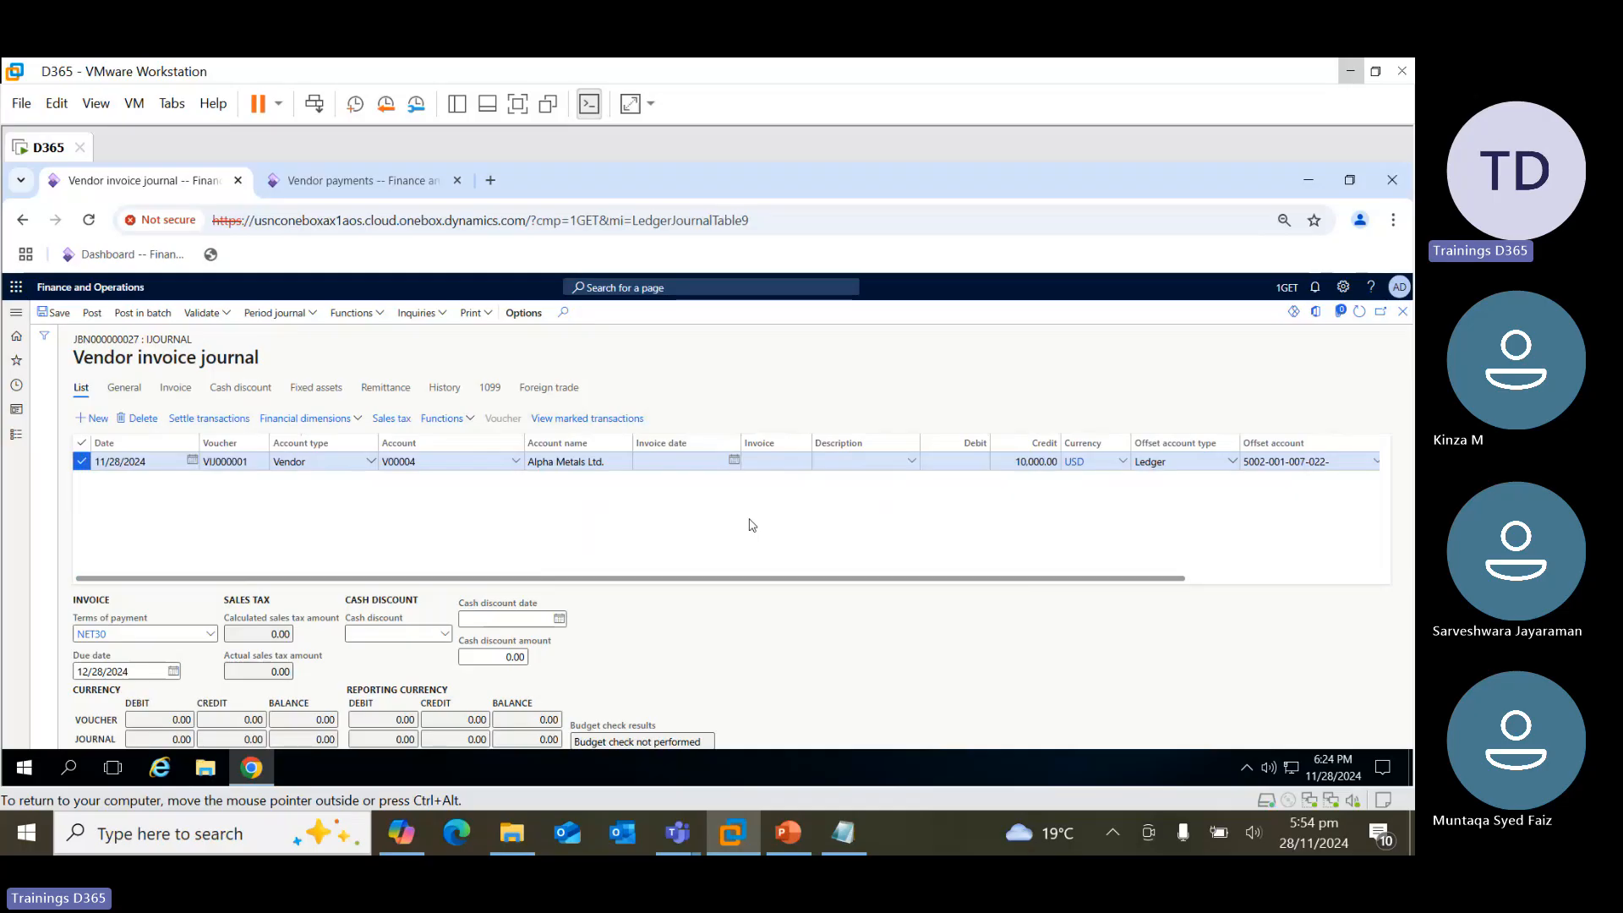
Validate the invoice journal, enter invoice number INV55 on the Alpha Metals Ltd. line and dismiss the messages
{"action": "left_click", "coordinate": [203, 313]}
{"action": "left_click", "coordinate": [214, 337]}
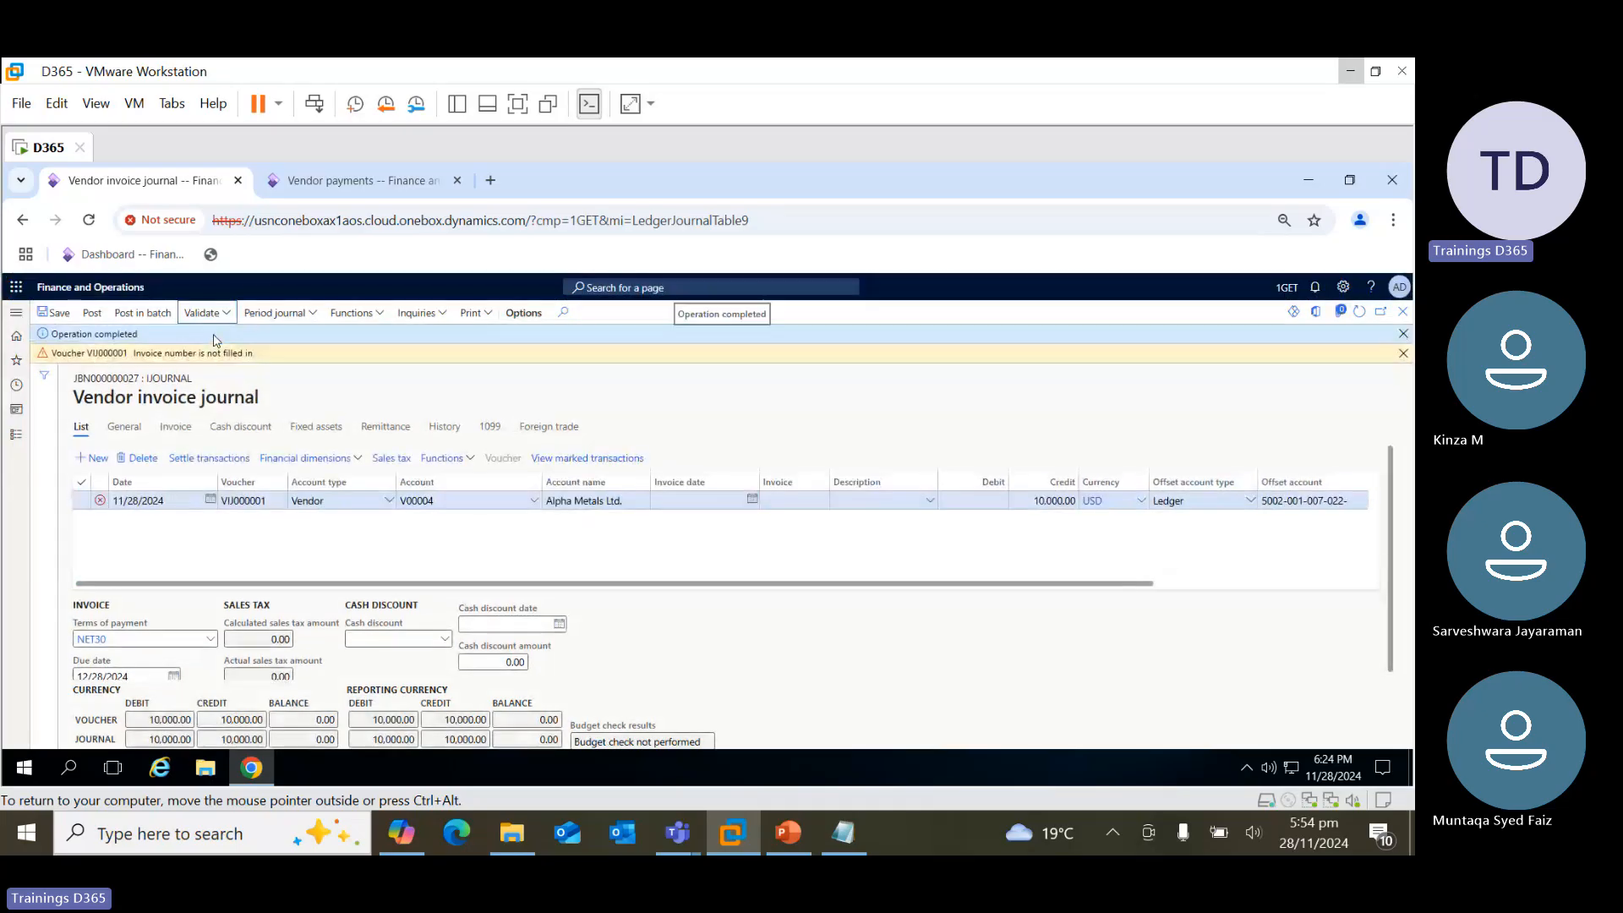
{"action": "left_click", "coordinate": [810, 499]}
{"action": "type", "text": "INV55"}
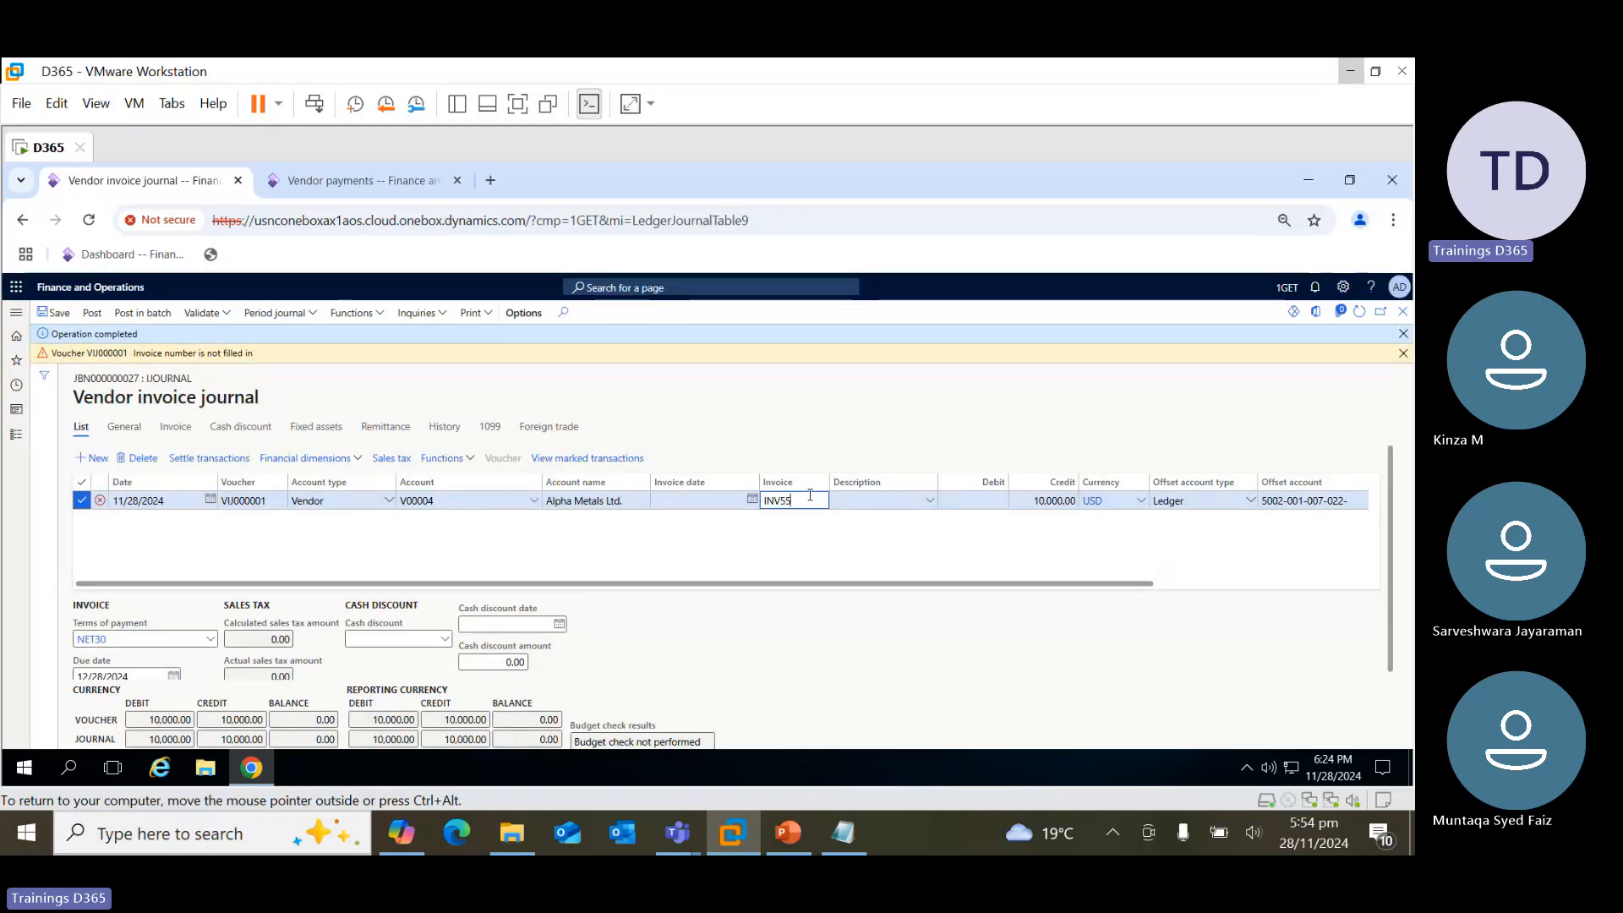
{"action": "left_click", "coordinate": [1404, 353]}
{"action": "left_click", "coordinate": [1401, 337]}
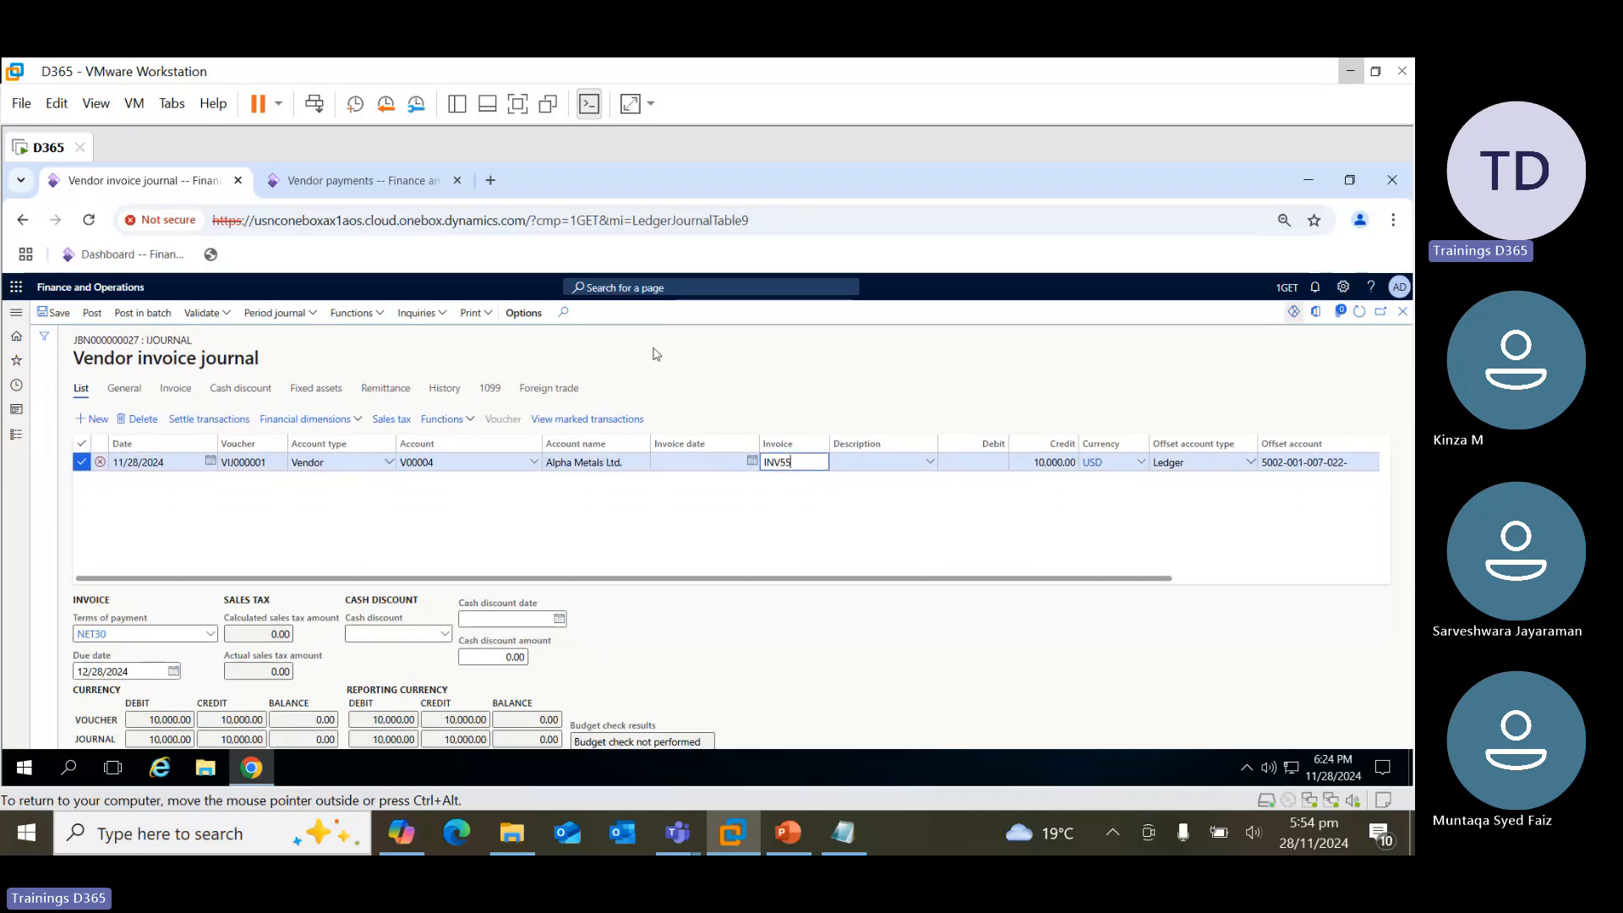
Validate the vendor invoice journal again and post it
{"action": "left_click", "coordinate": [217, 318]}
{"action": "left_click", "coordinate": [225, 334]}
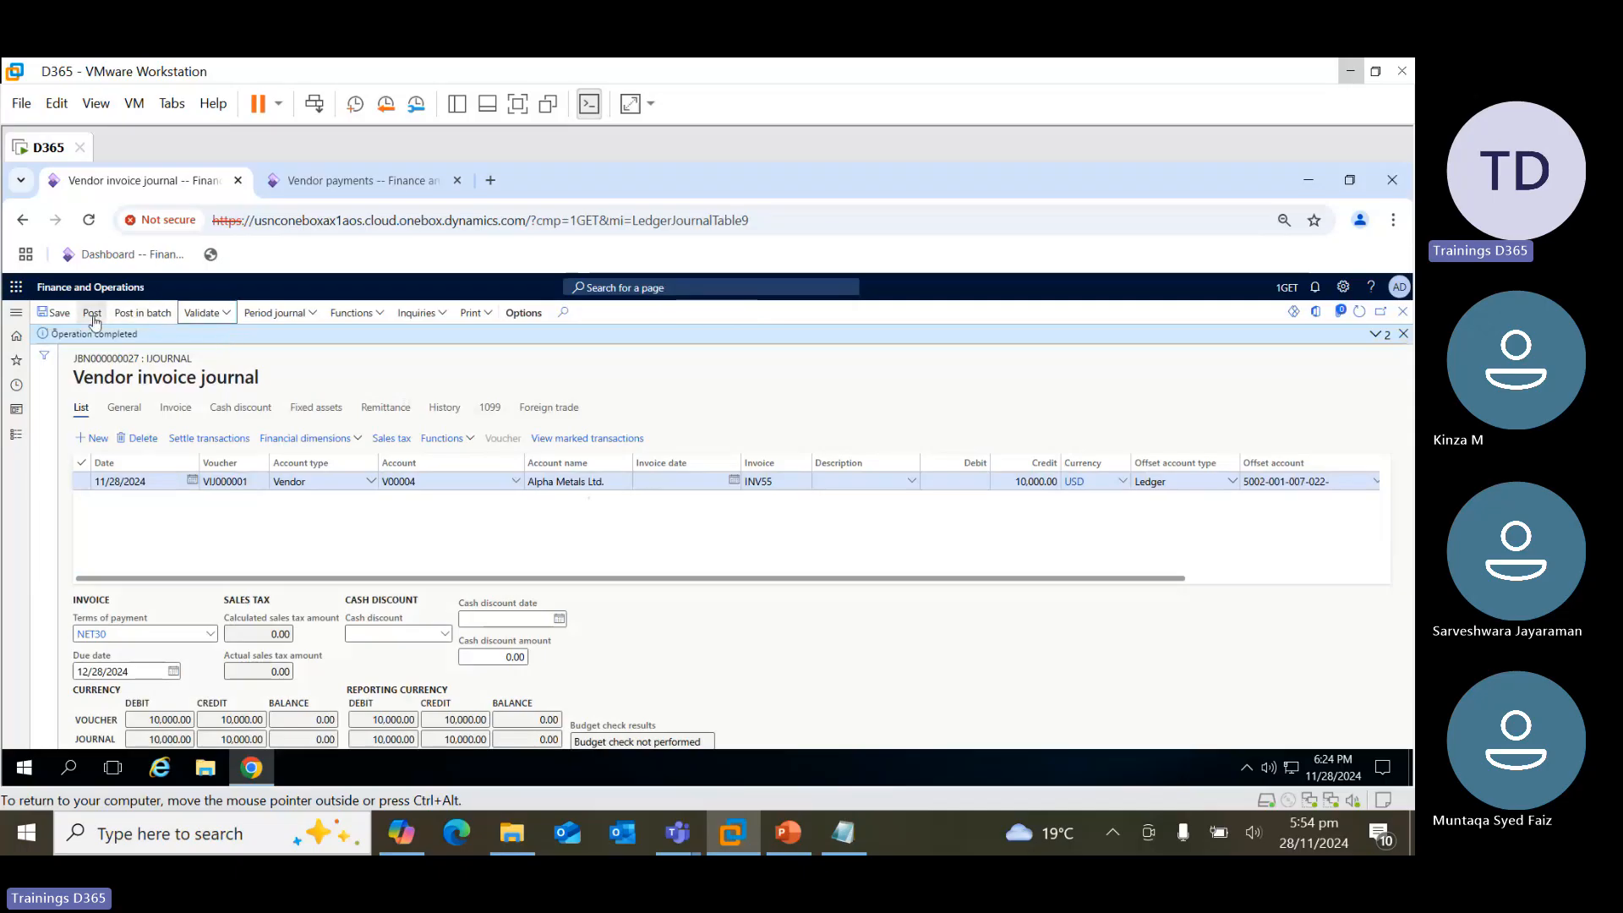
{"action": "left_click", "coordinate": [93, 315]}
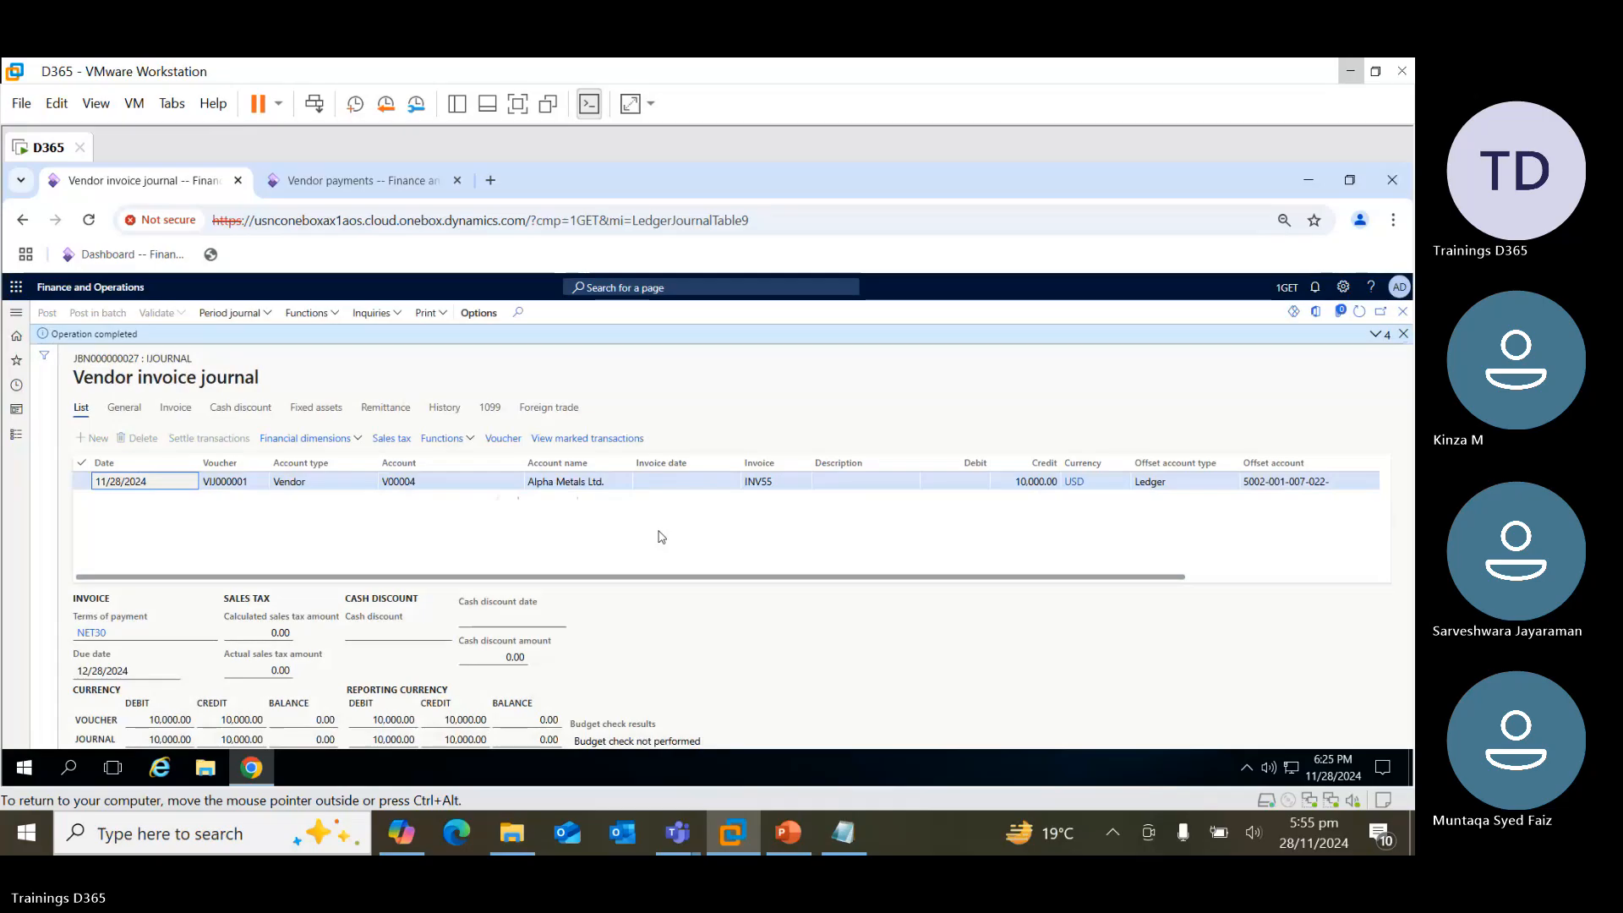
Open the posted invoices of vendor Alpha Metals Ltd. from the all vendors list and examine the voucher number of invoice INV55
{"action": "left_click", "coordinate": [356, 184]}
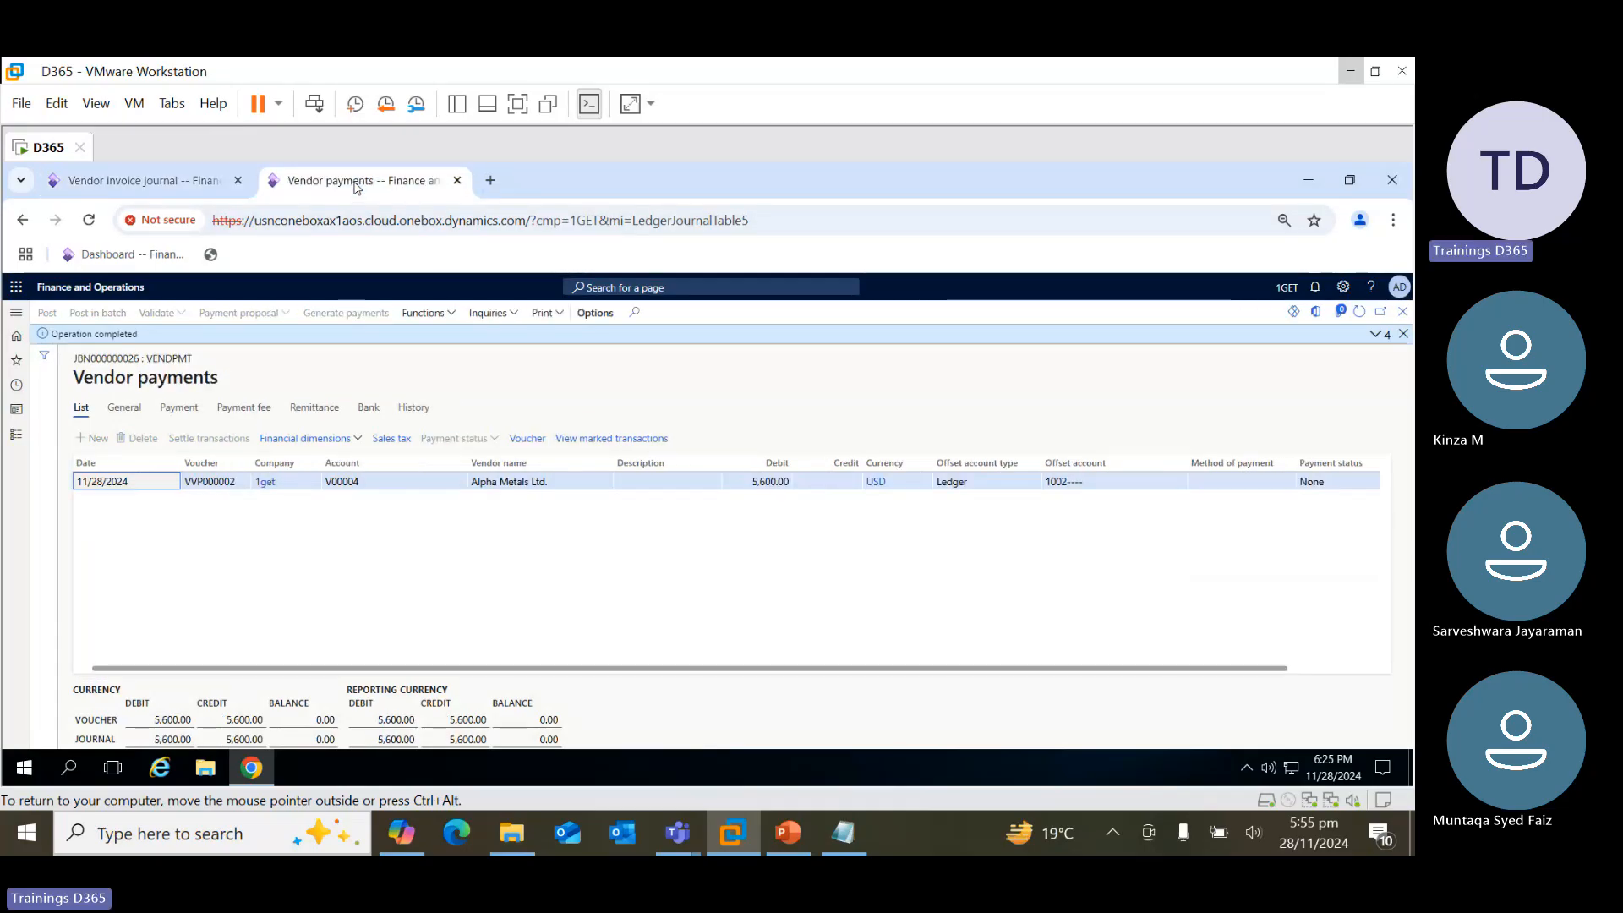
{"action": "left_click", "coordinate": [16, 434]}
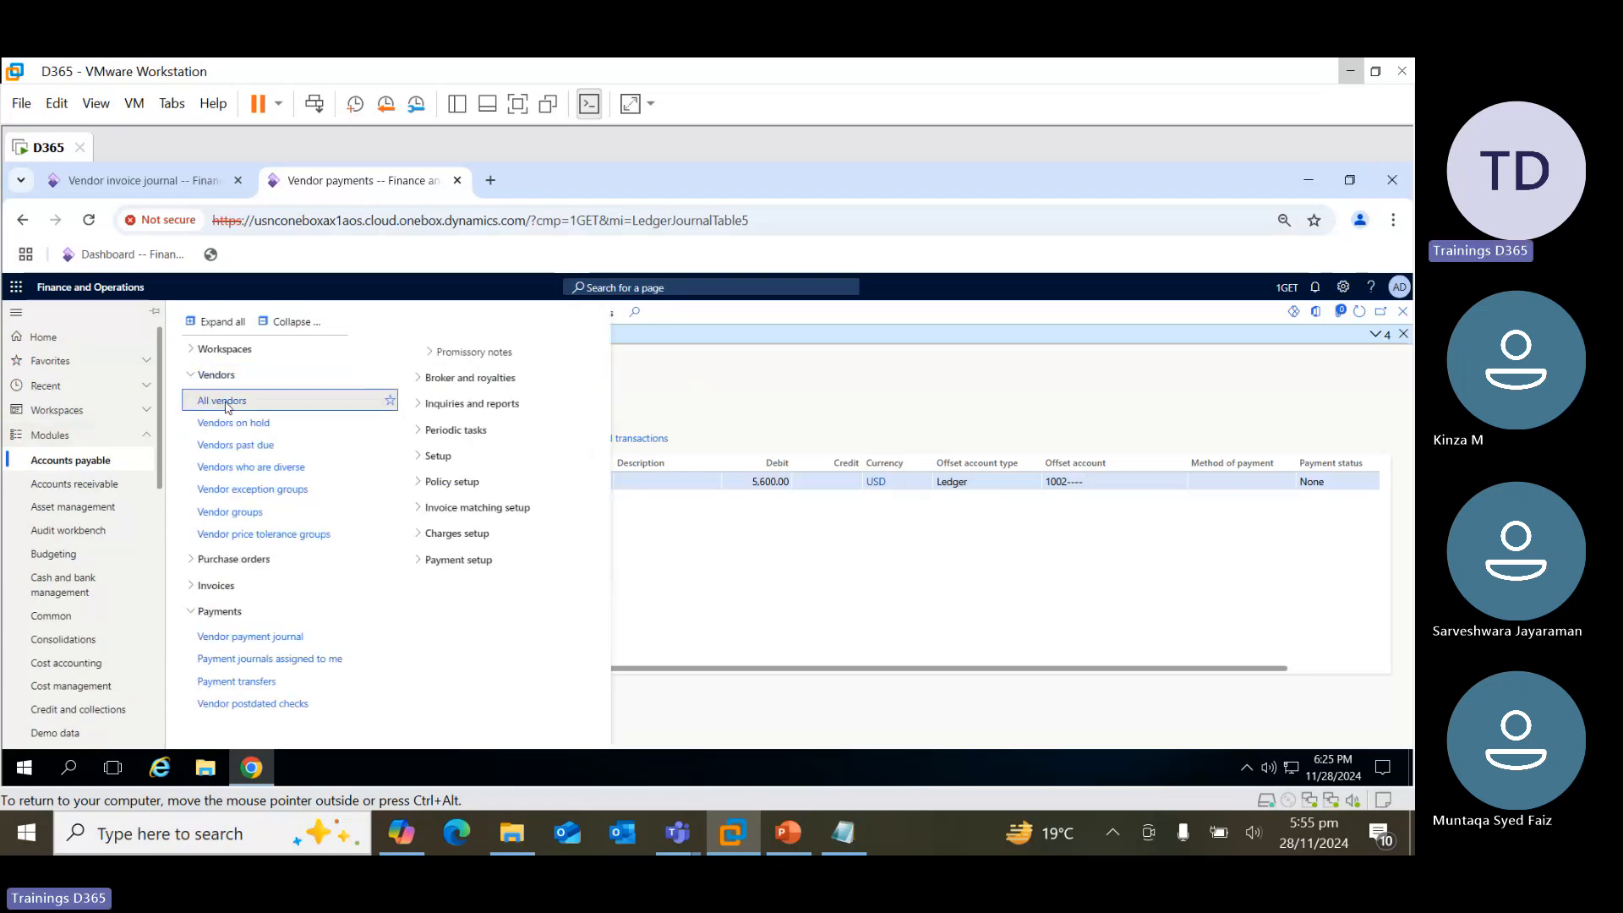
{"action": "left_click", "coordinate": [222, 402]}
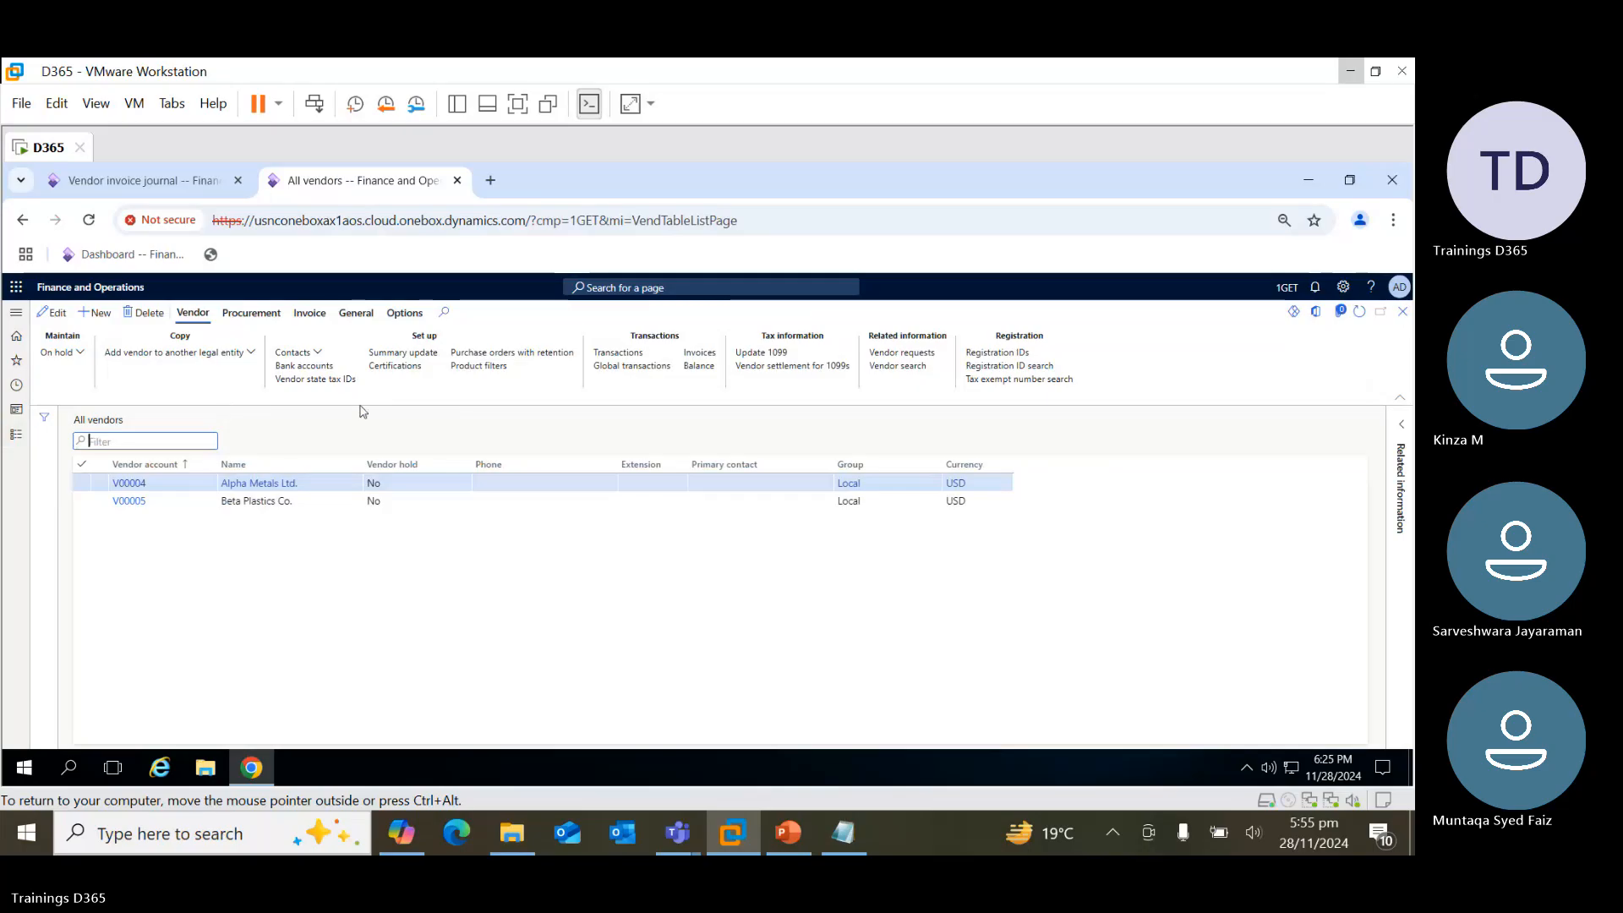
{"action": "left_click", "coordinate": [698, 354]}
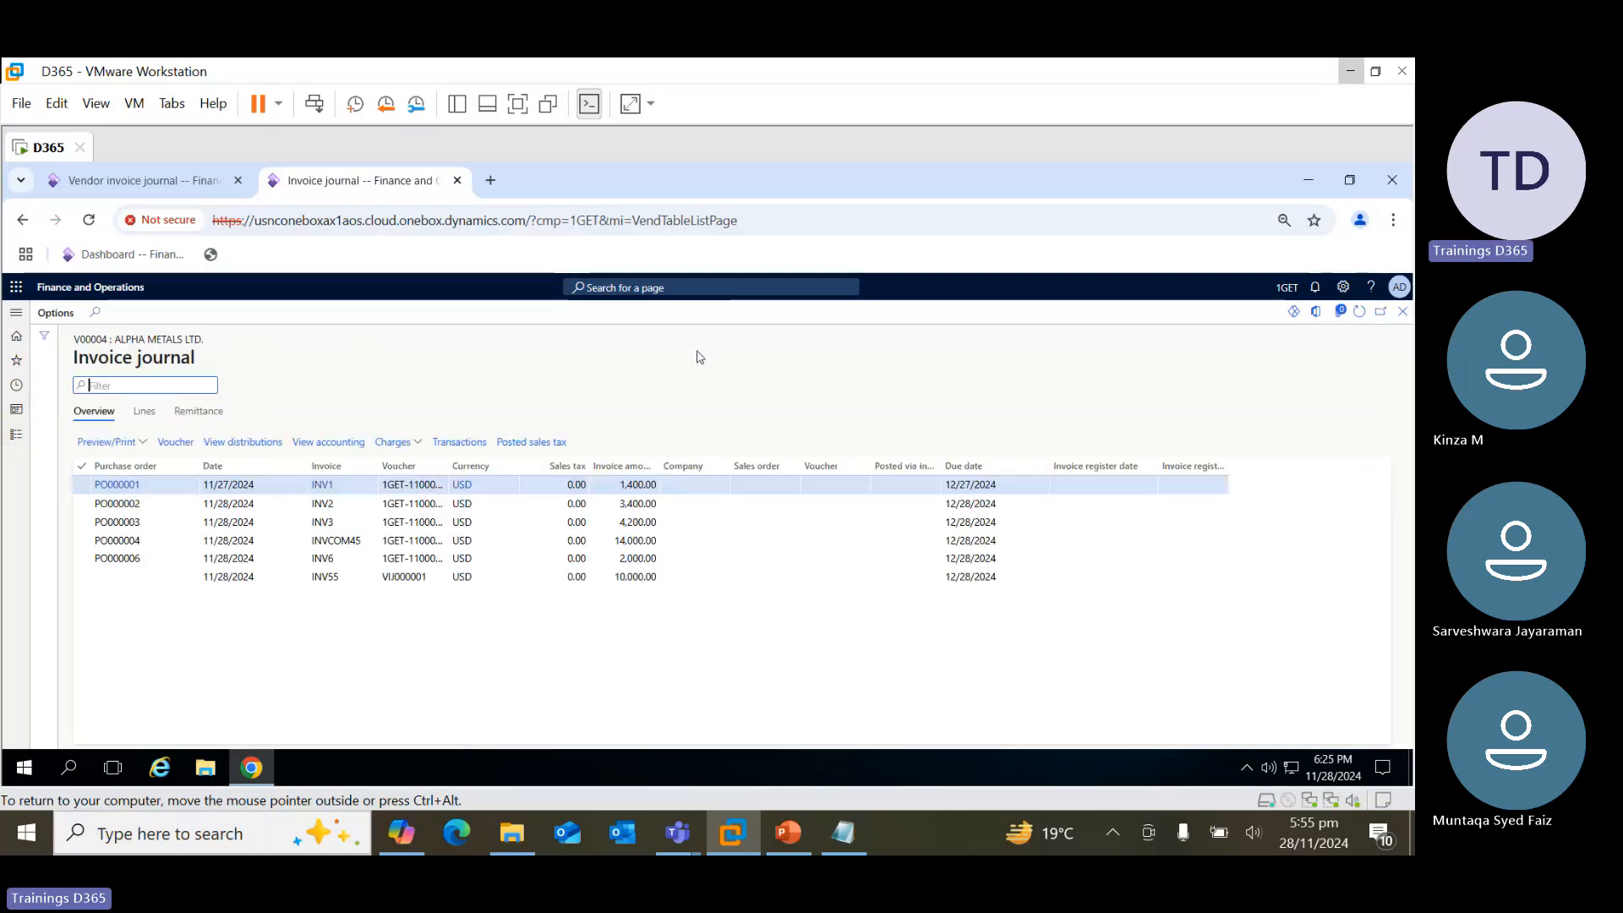
{"action": "left_click", "coordinate": [359, 574]}
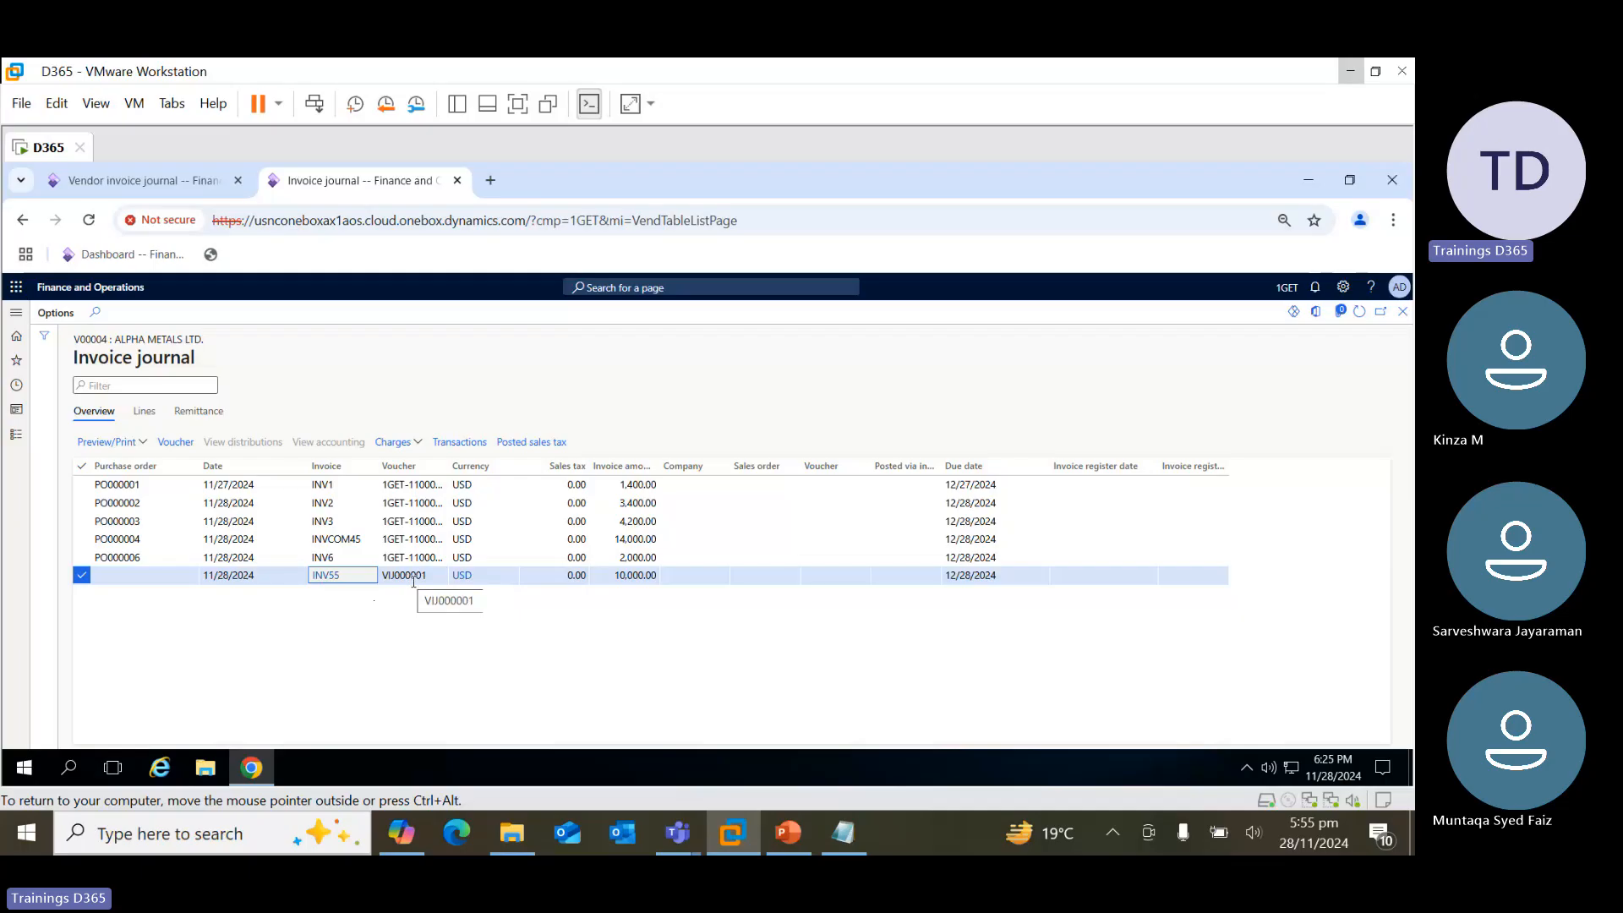
{"action": "double_click", "coordinate": [448, 466]}
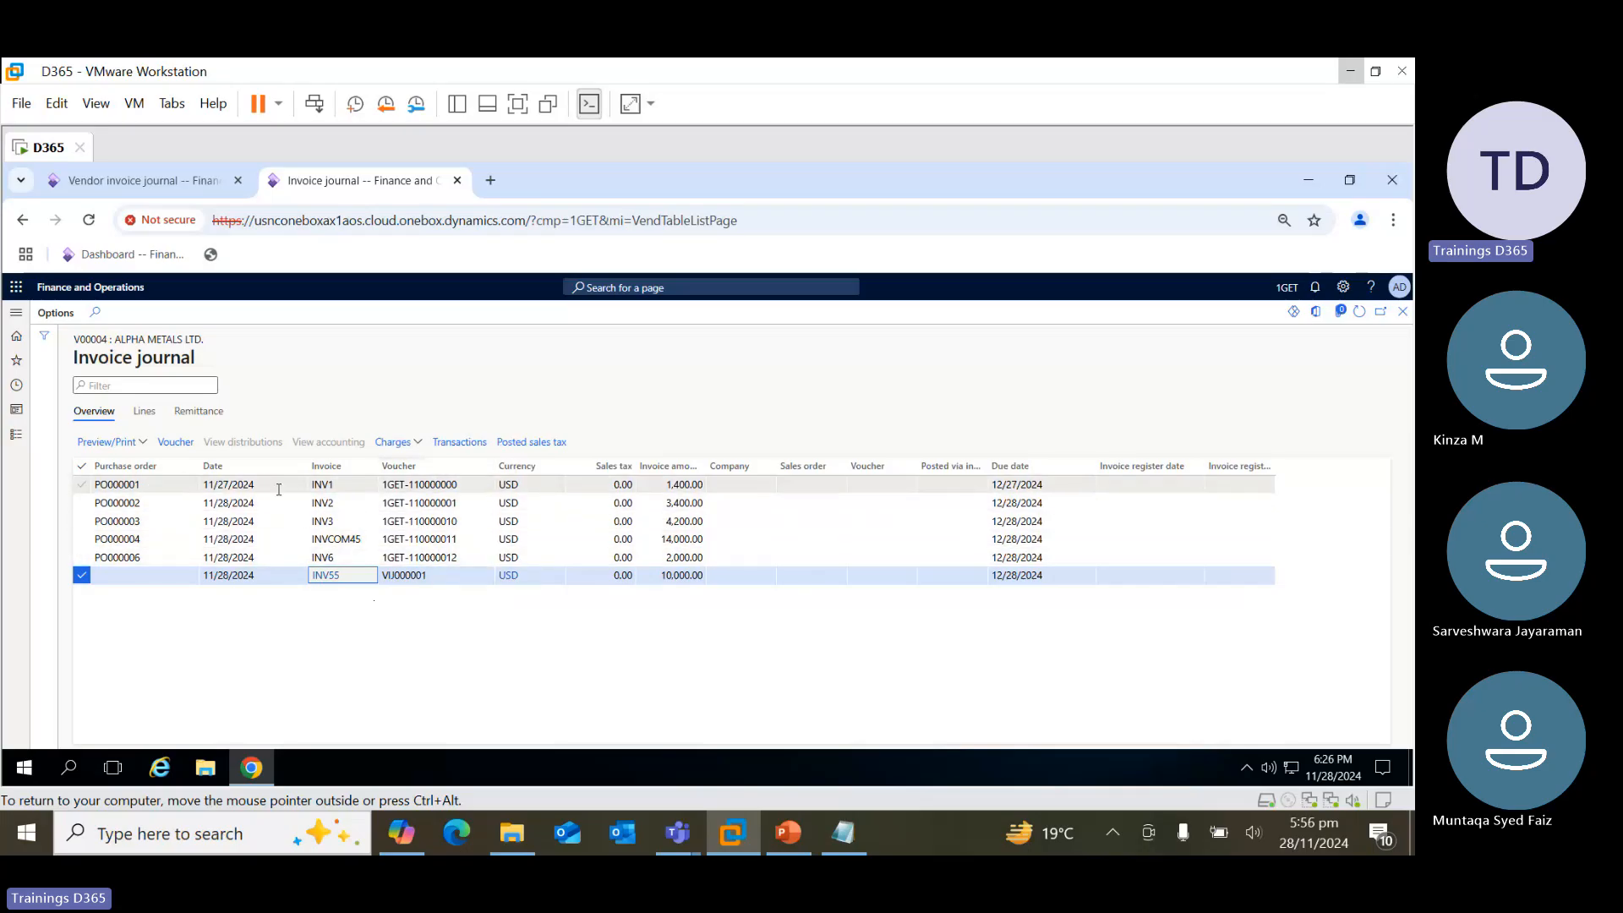
{"action": "left_click", "coordinate": [399, 575]}
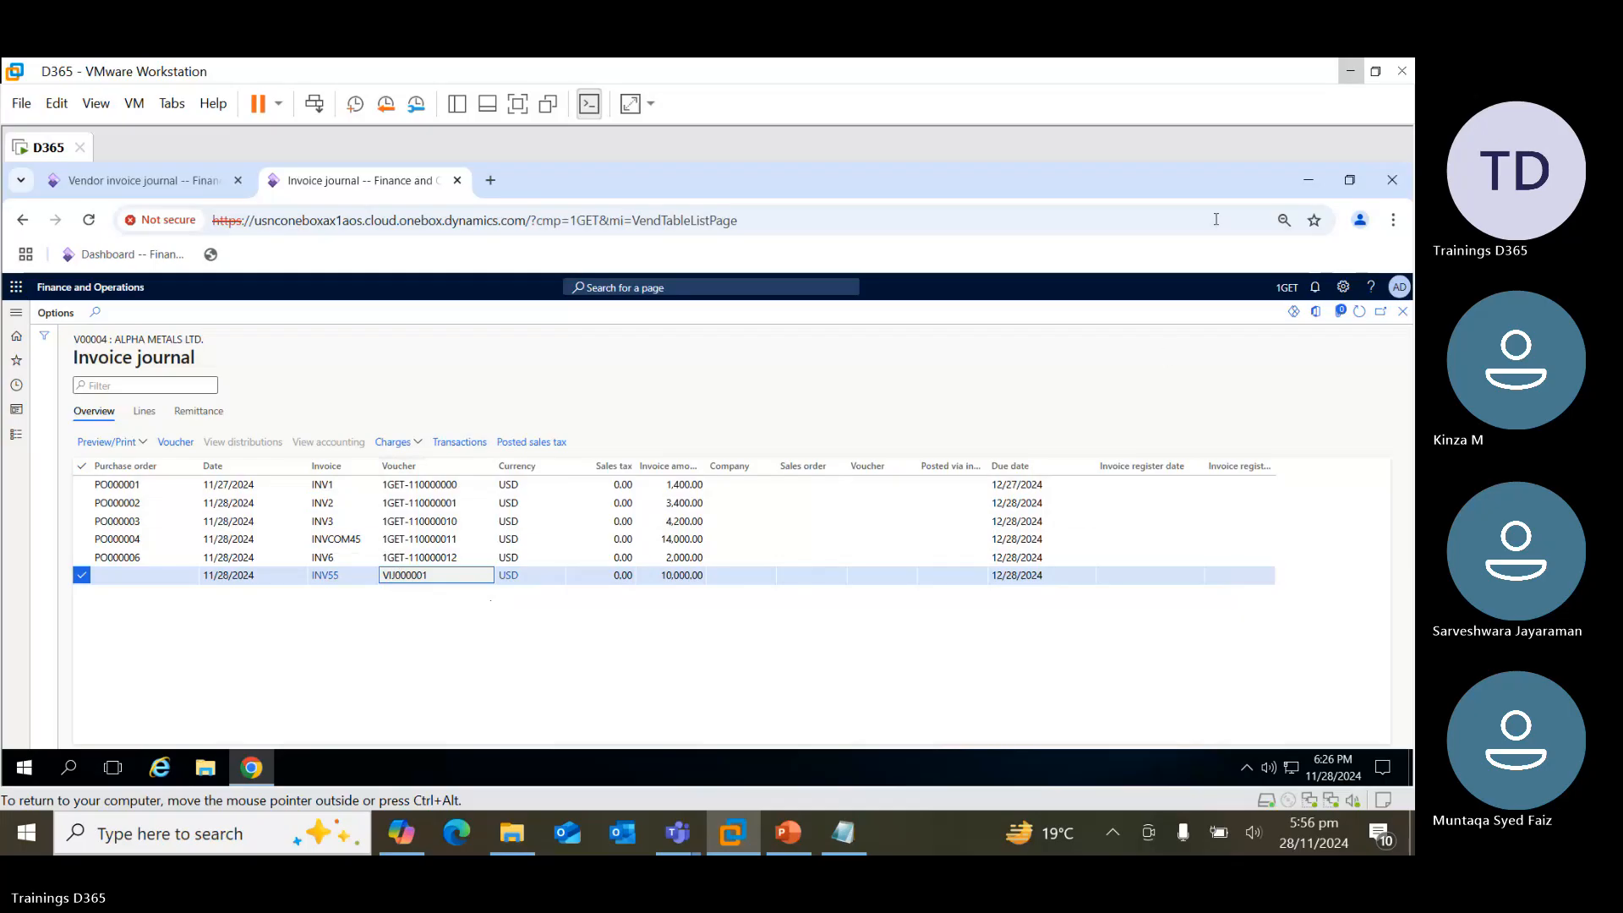
{"action": "left_click", "coordinate": [1352, 59]}
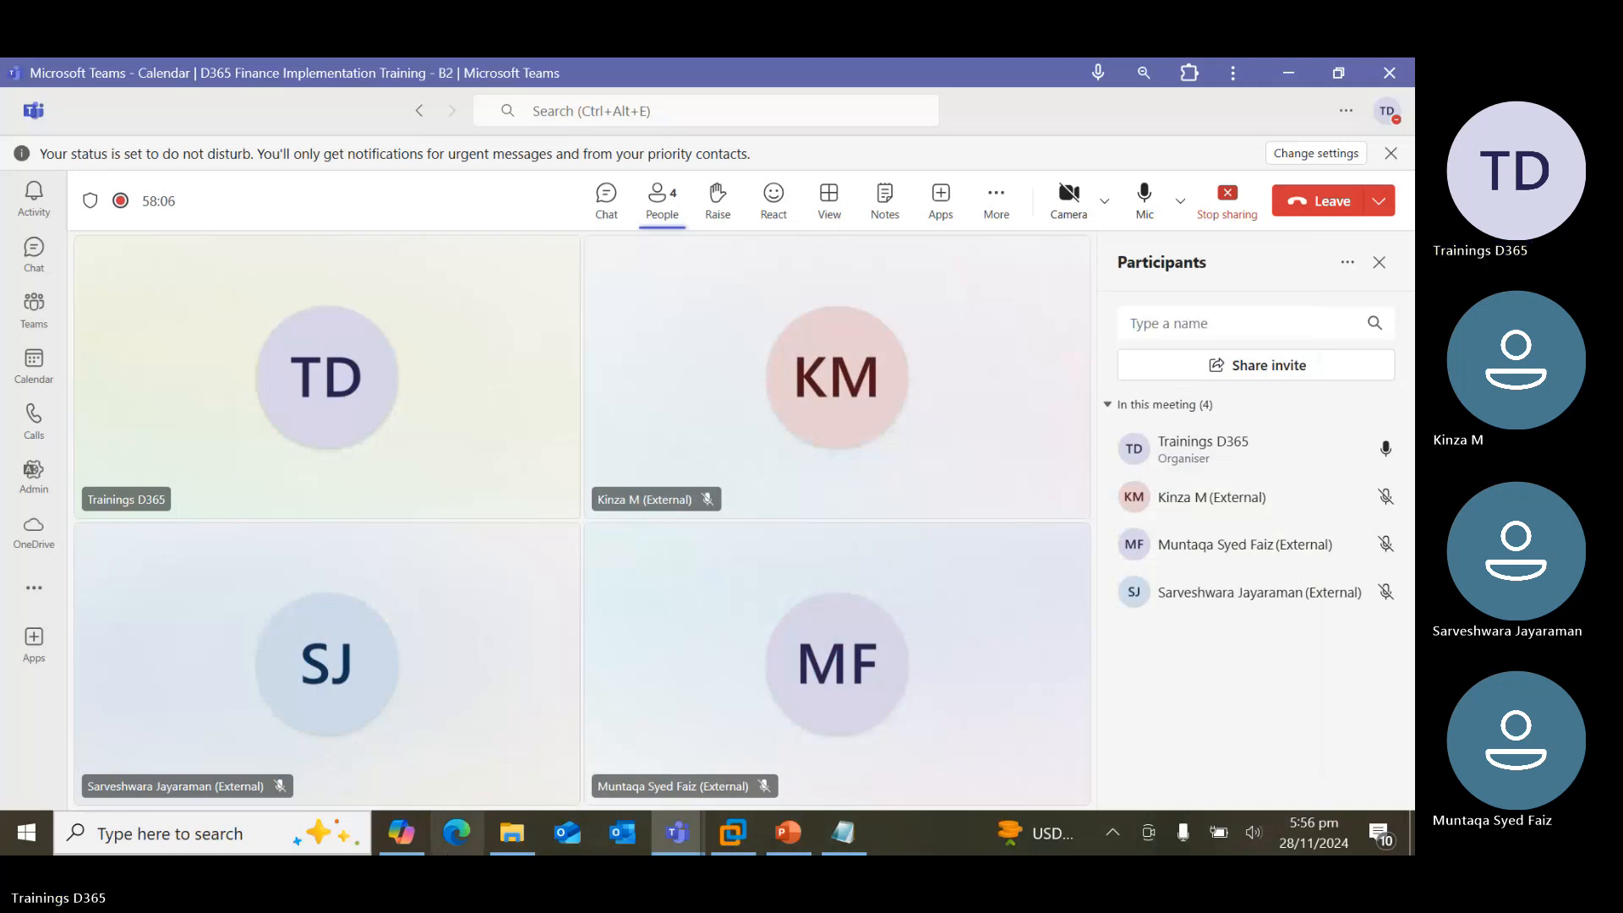
{"action": "left_click", "coordinate": [733, 834]}
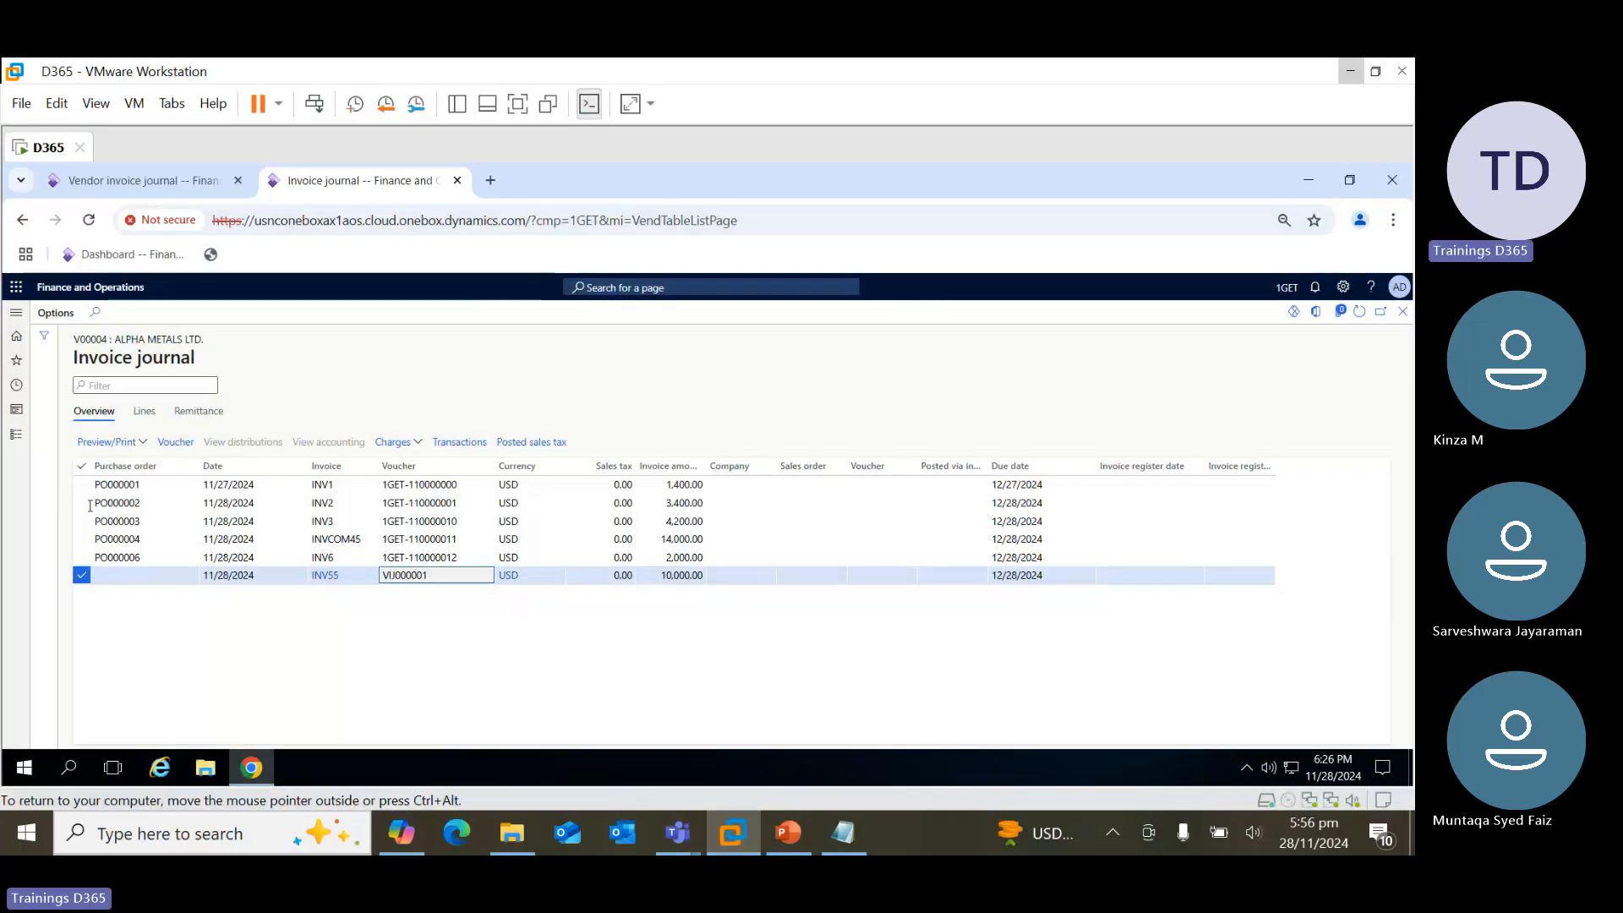
Open the pending vendor invoices list in Accounts payable
{"action": "left_click", "coordinate": [16, 435]}
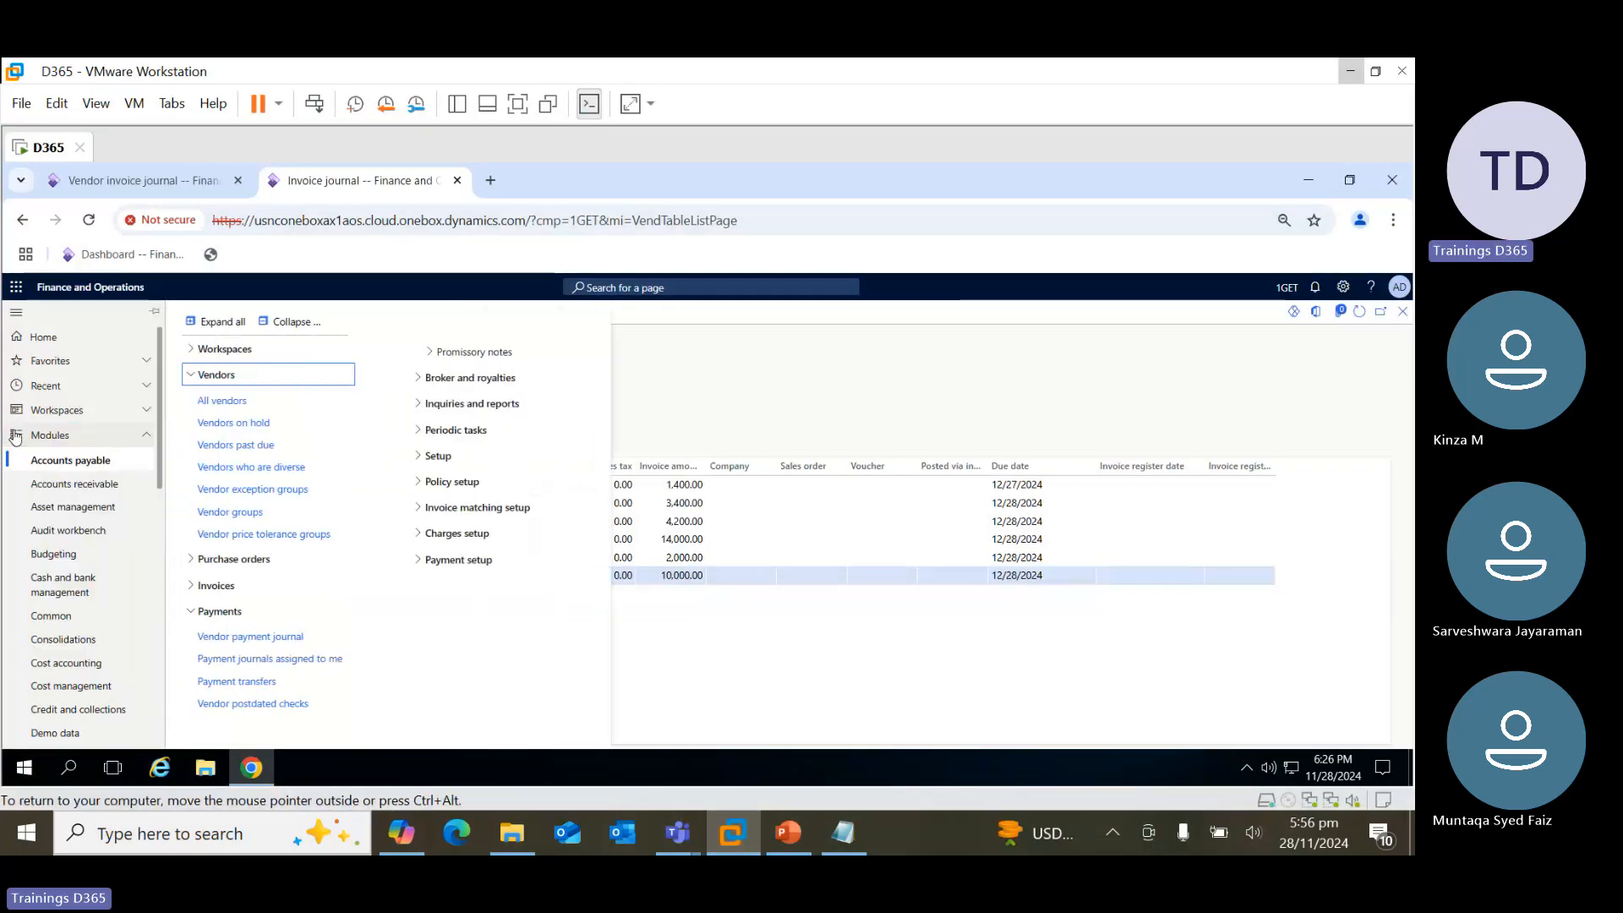
{"action": "left_click", "coordinate": [192, 614]}
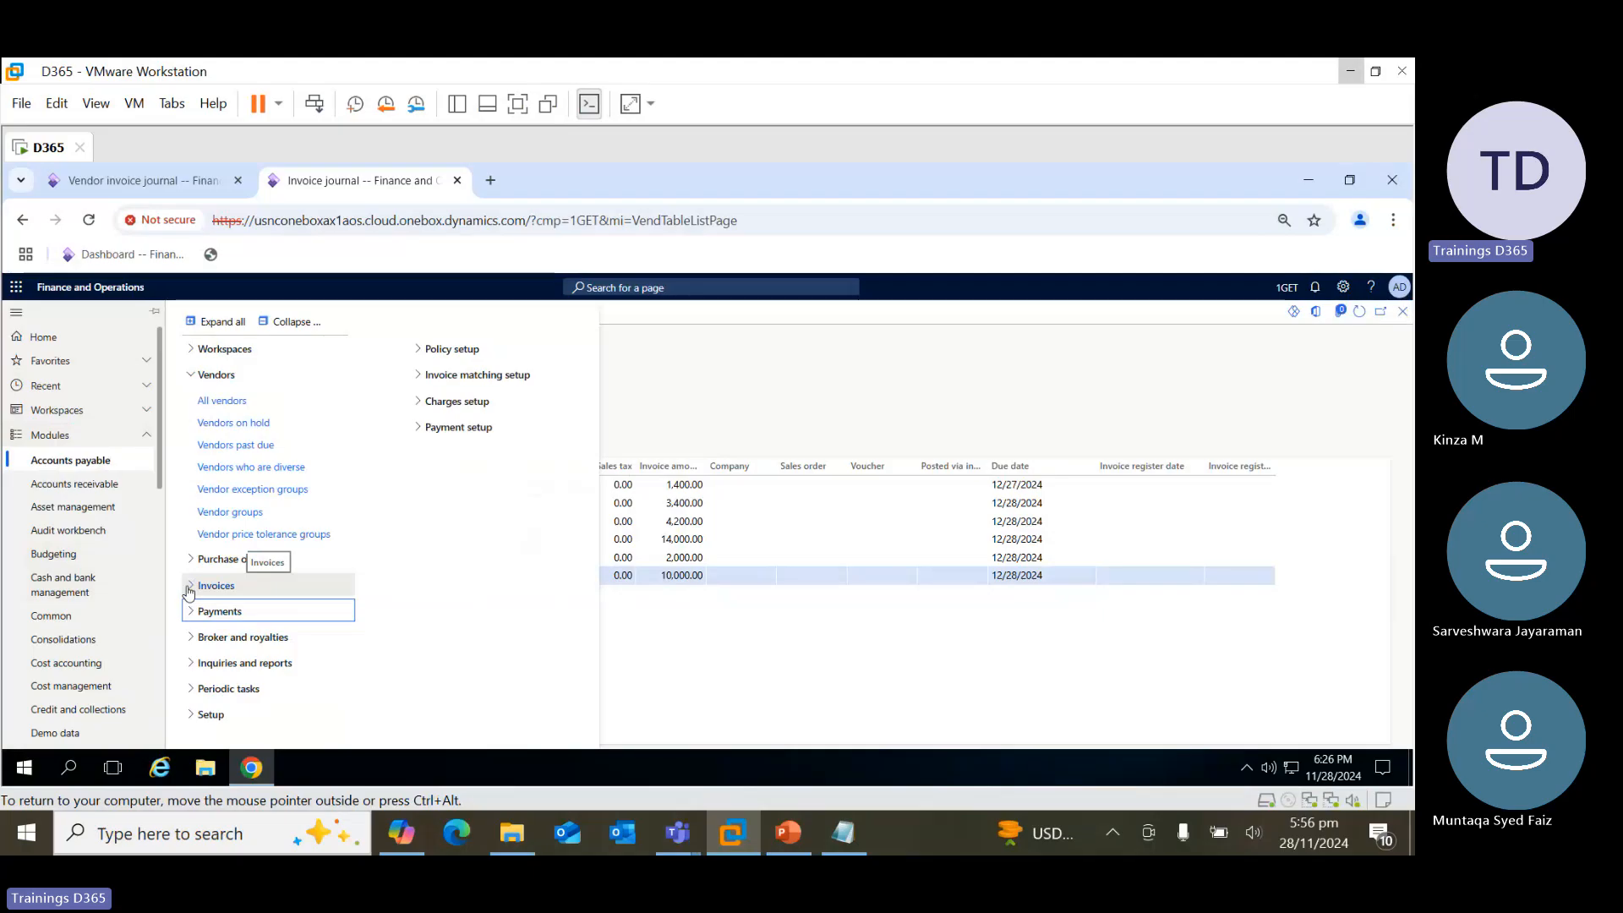
{"action": "left_click", "coordinate": [189, 586]}
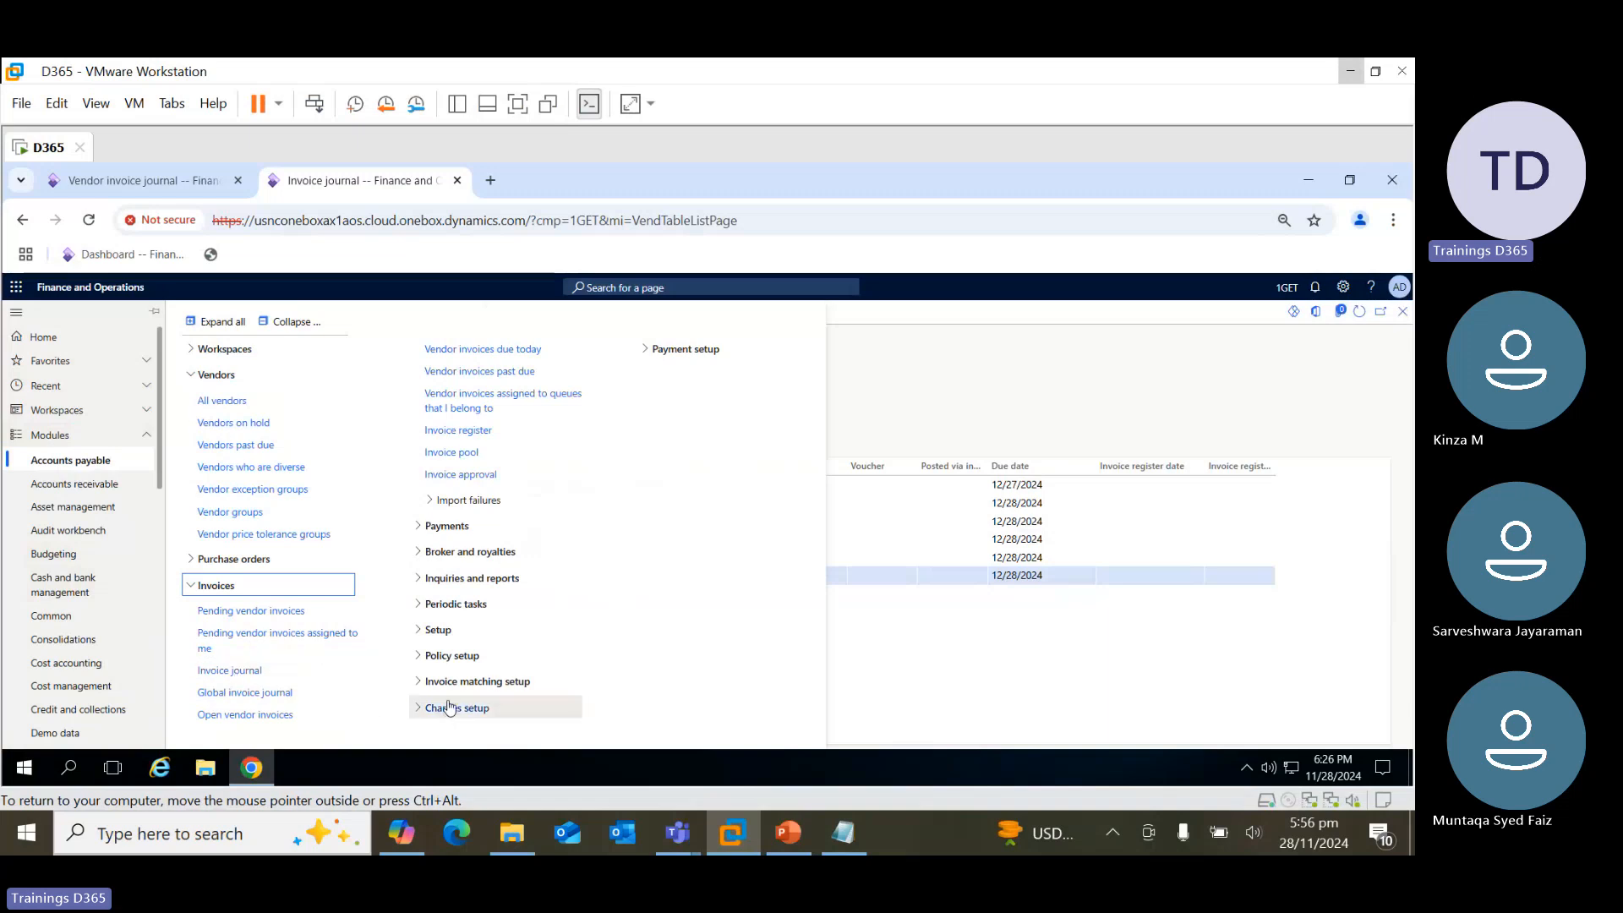
{"action": "left_click", "coordinate": [265, 612]}
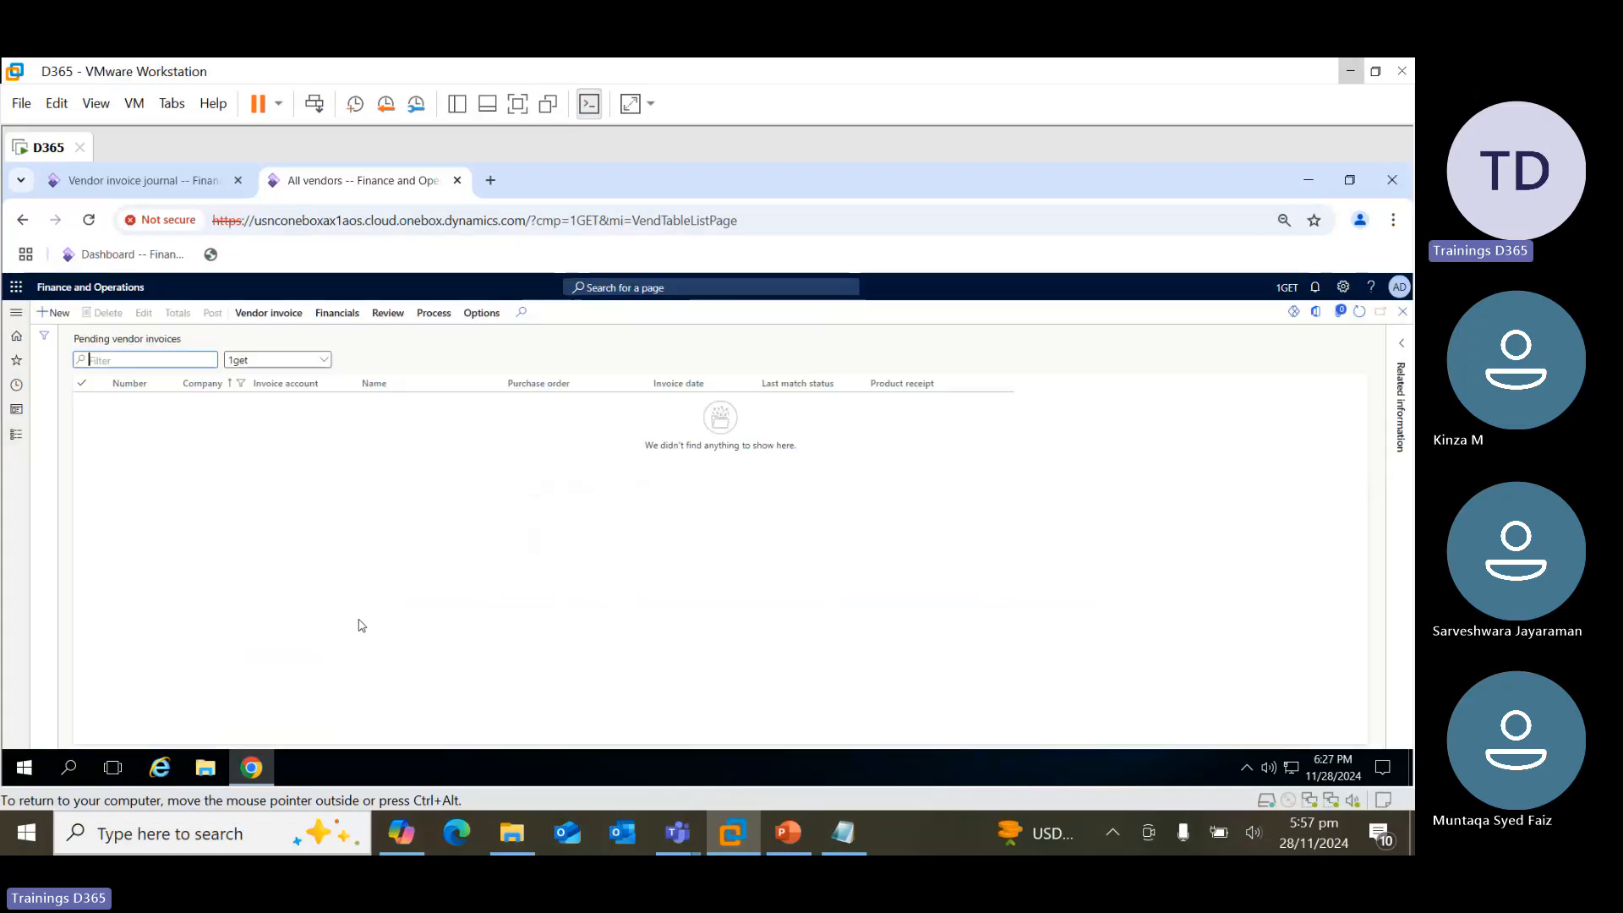
Return to the vendor invoice journal page and open the list of all purchase orders from there
{"action": "left_click", "coordinate": [143, 194]}
{"action": "left_click", "coordinate": [14, 435]}
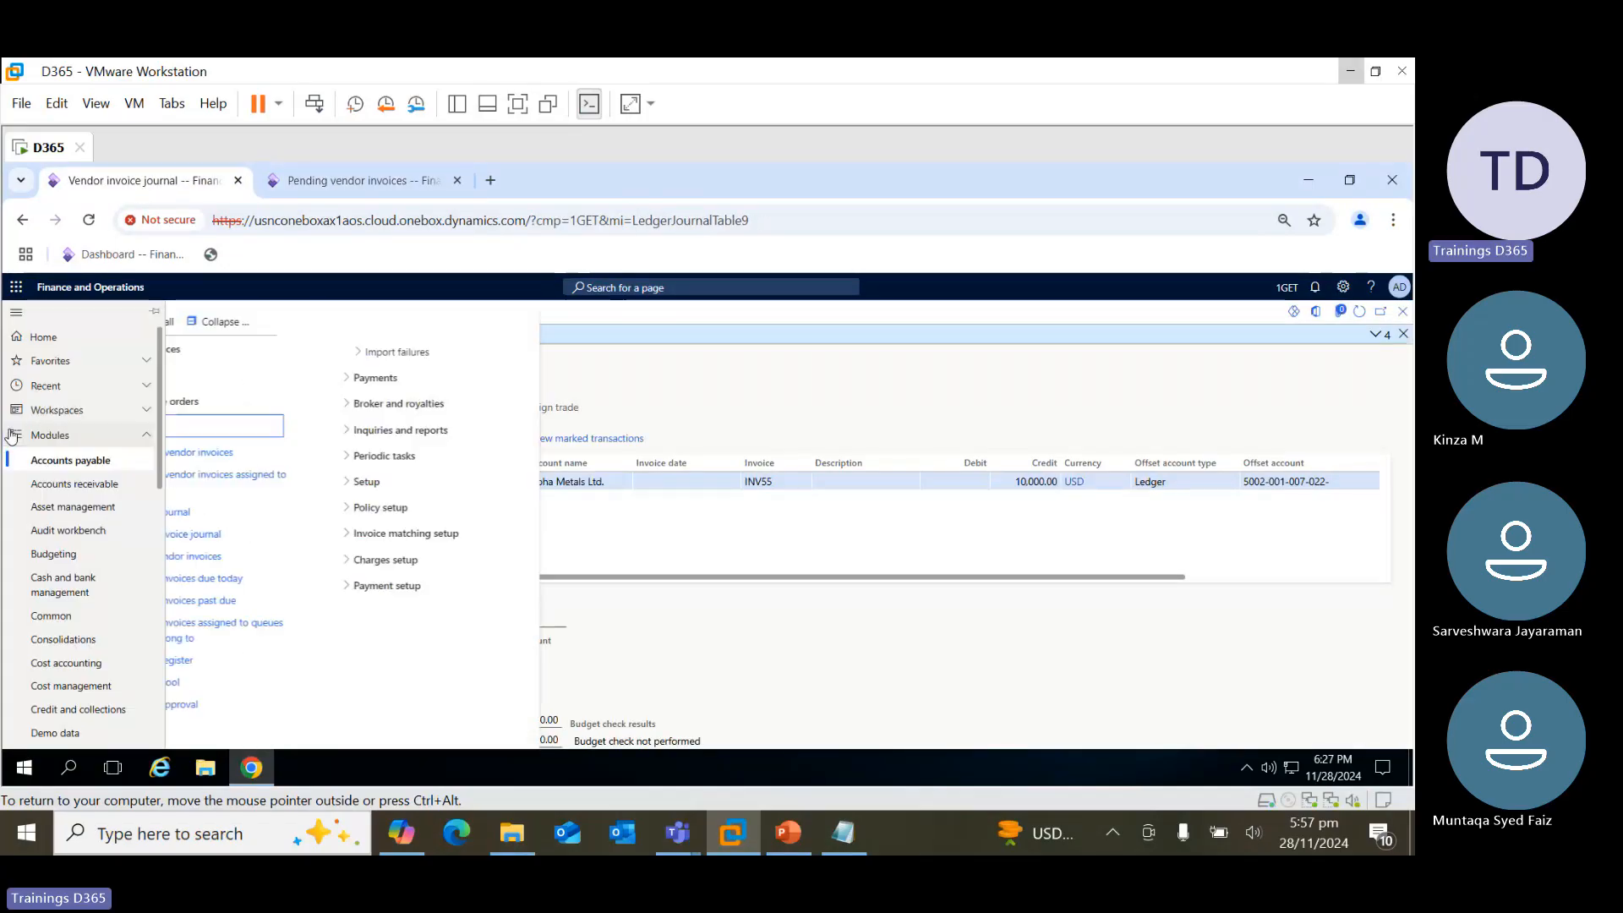
{"action": "left_click", "coordinate": [188, 402]}
{"action": "left_click", "coordinate": [209, 424]}
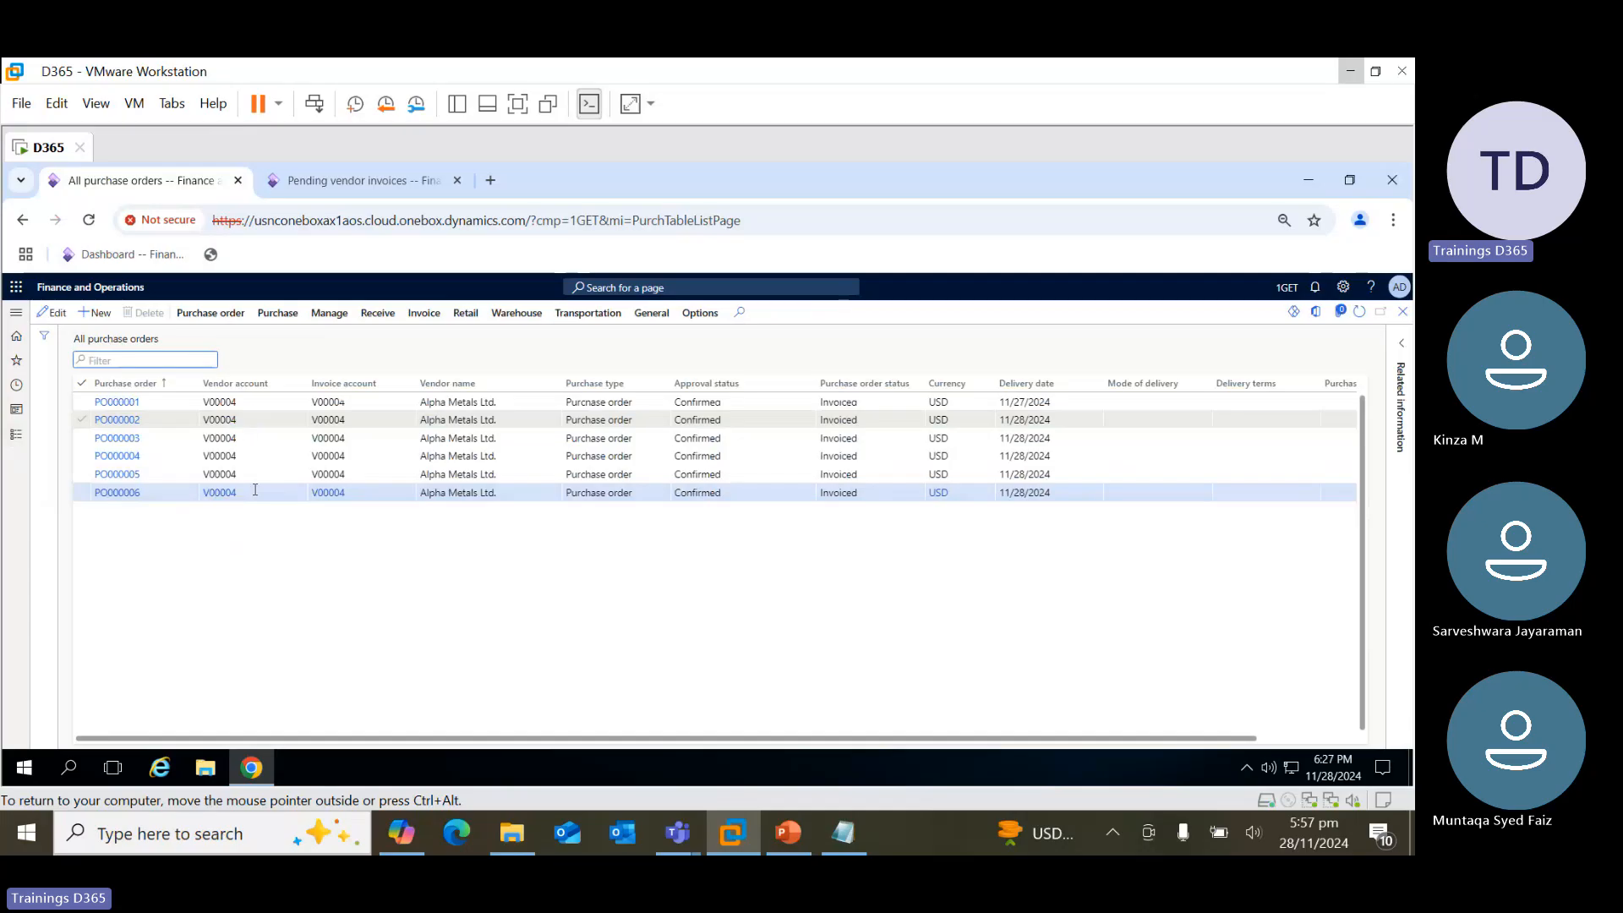
Create a purchase order for vendor Alpha Metals Ltd. with site S-001 and warehouse W-001
{"action": "left_click", "coordinate": [101, 314]}
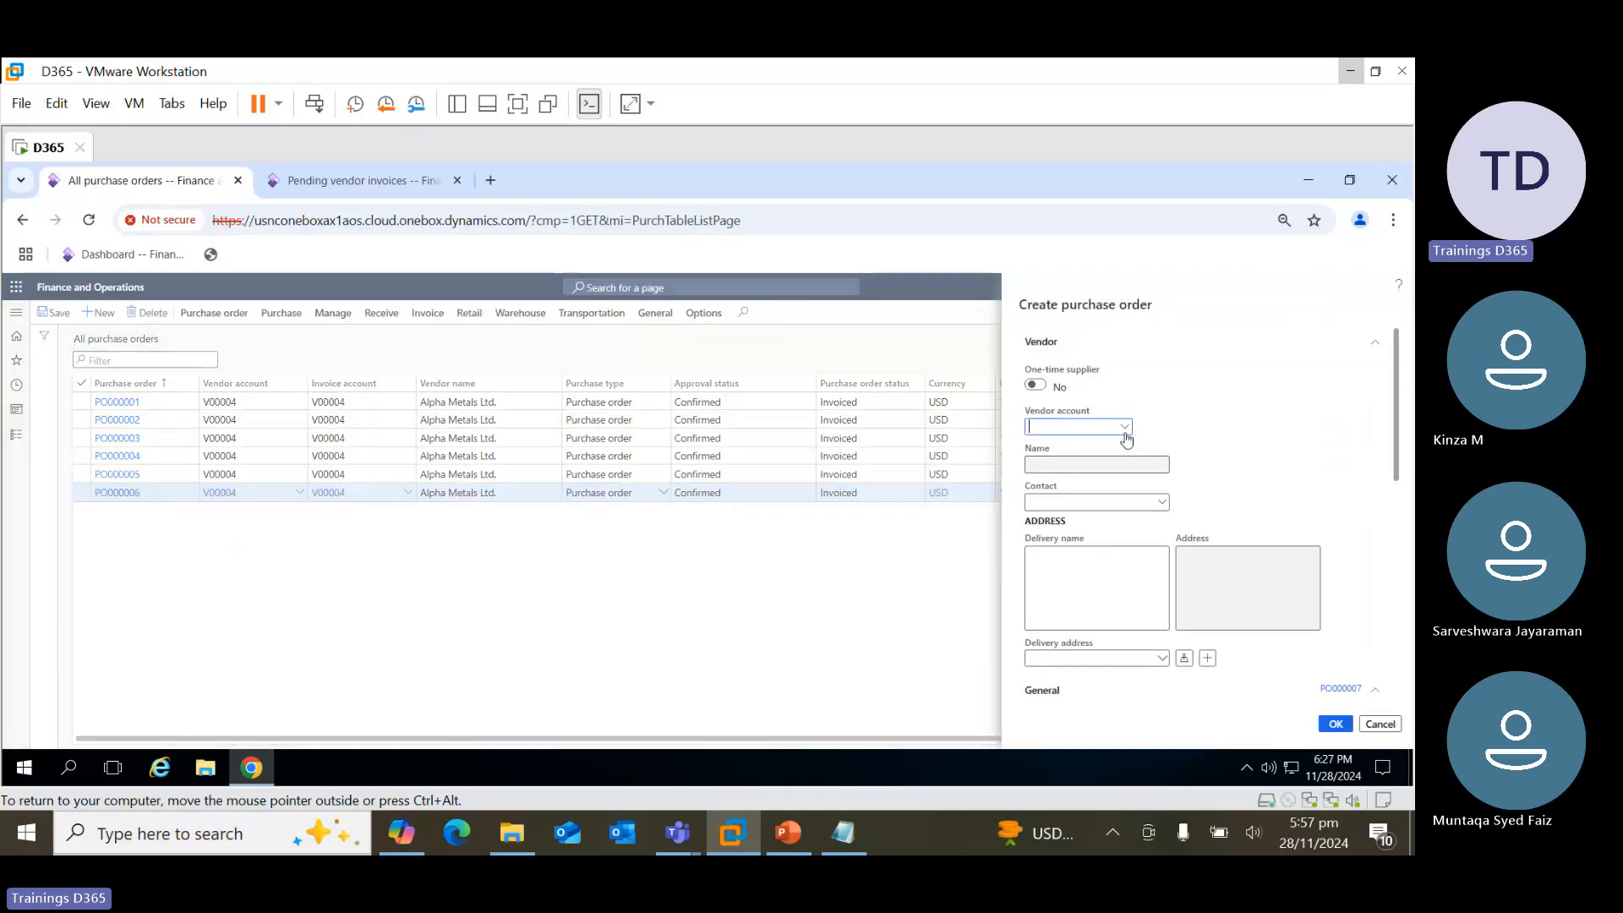
{"action": "left_click", "coordinate": [1126, 429]}
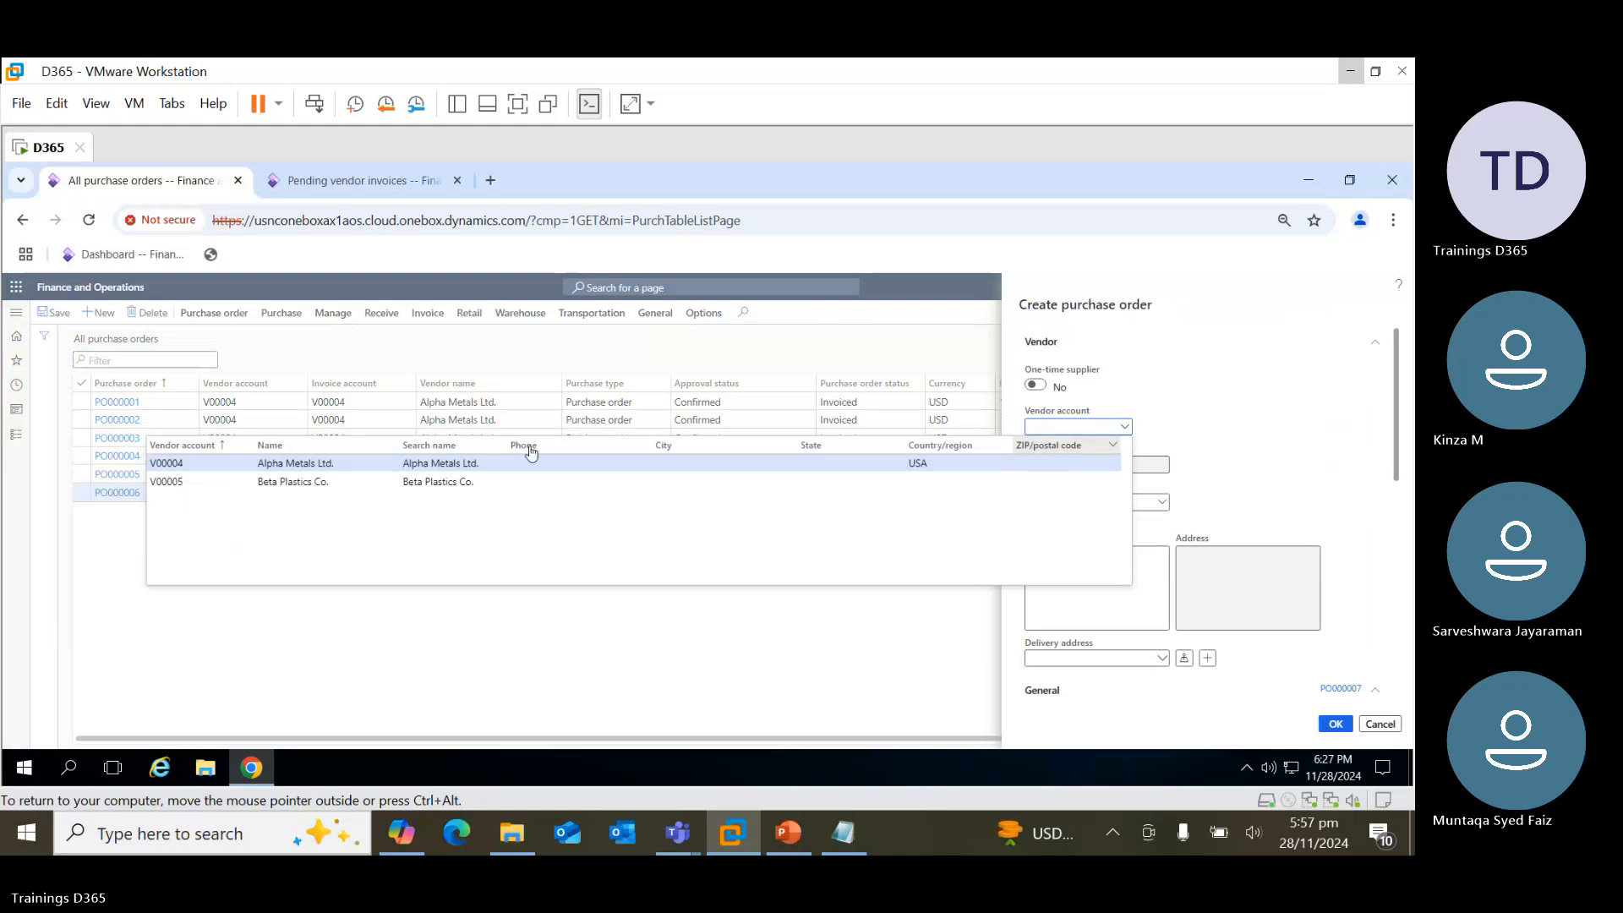
{"action": "left_click", "coordinate": [363, 467]}
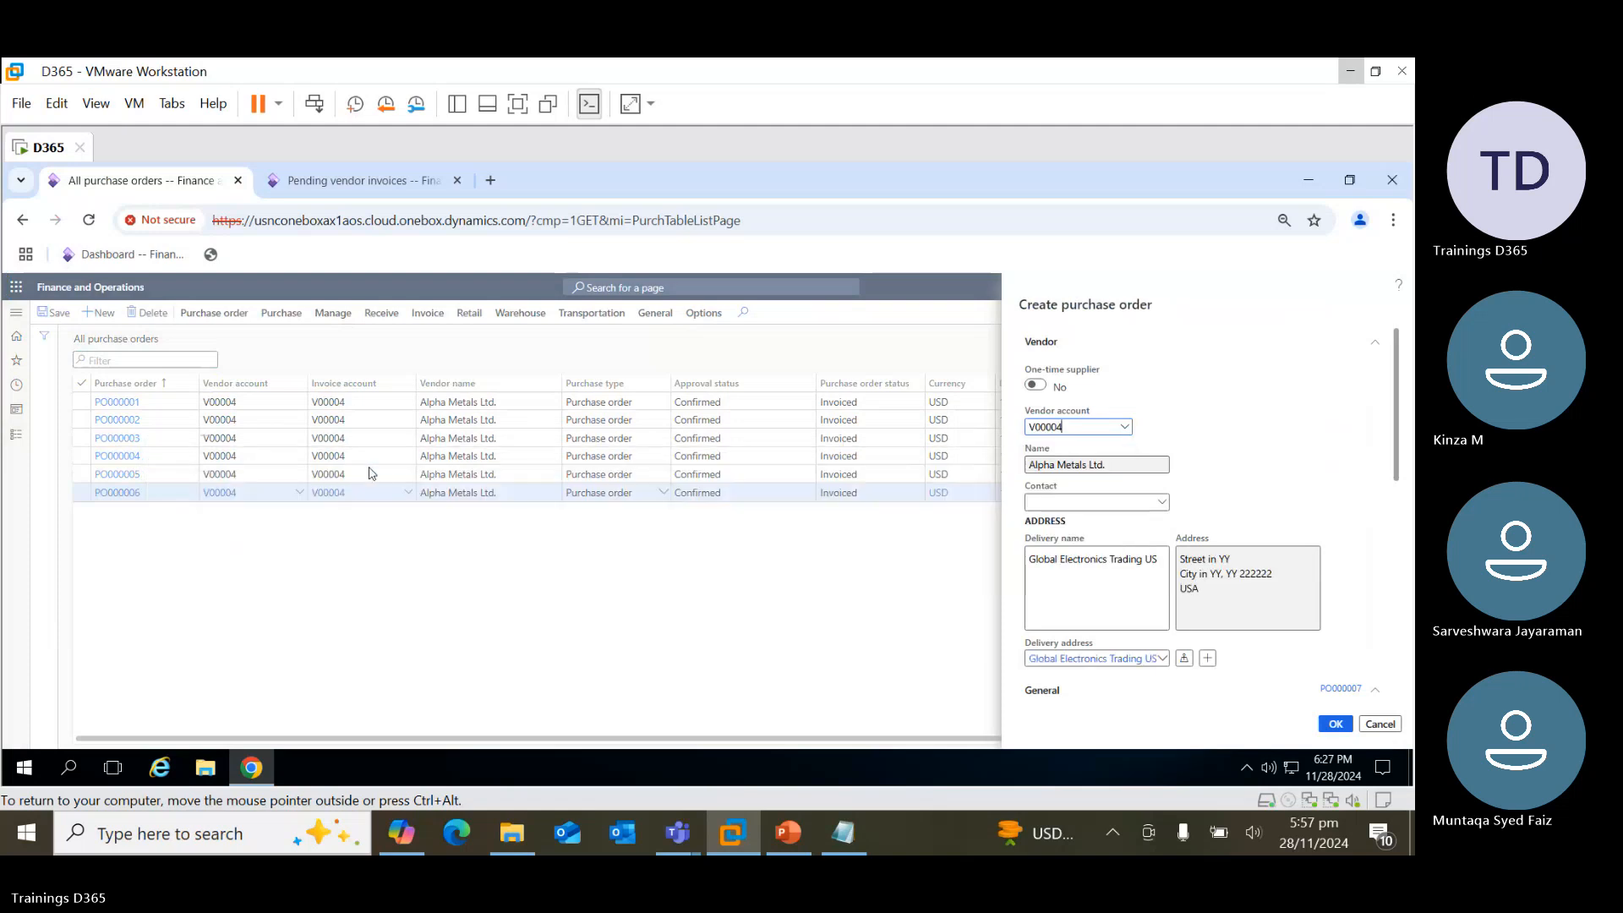
{"action": "scroll", "coordinate": [1302, 522], "scroll_direction": "down", "scroll_amount": 3}
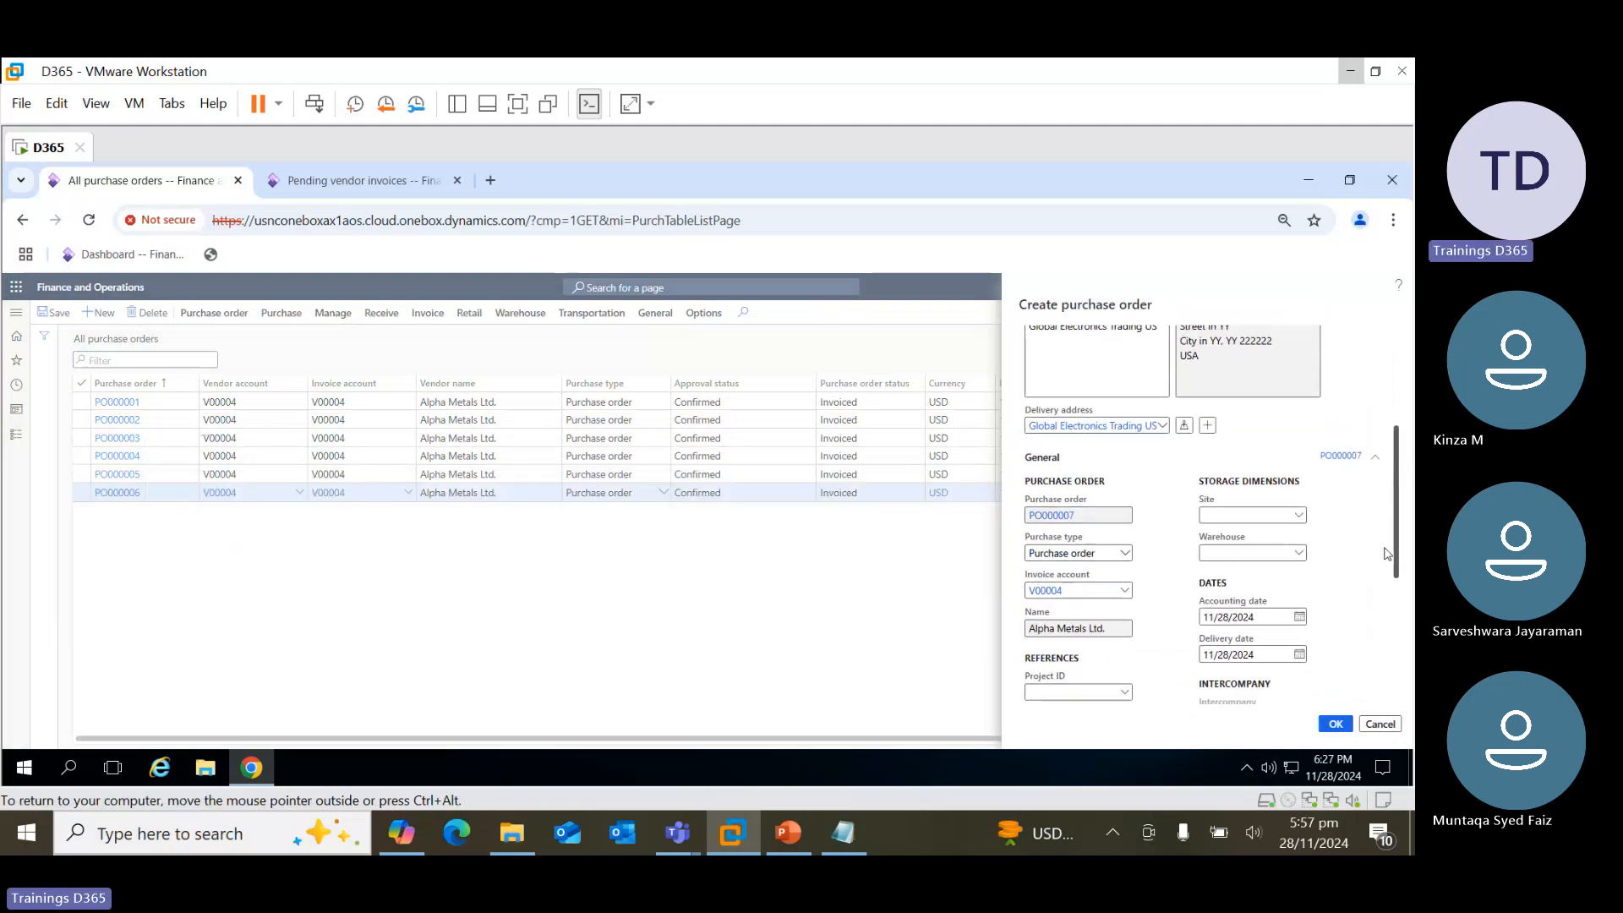
{"action": "left_click", "coordinate": [1300, 515]}
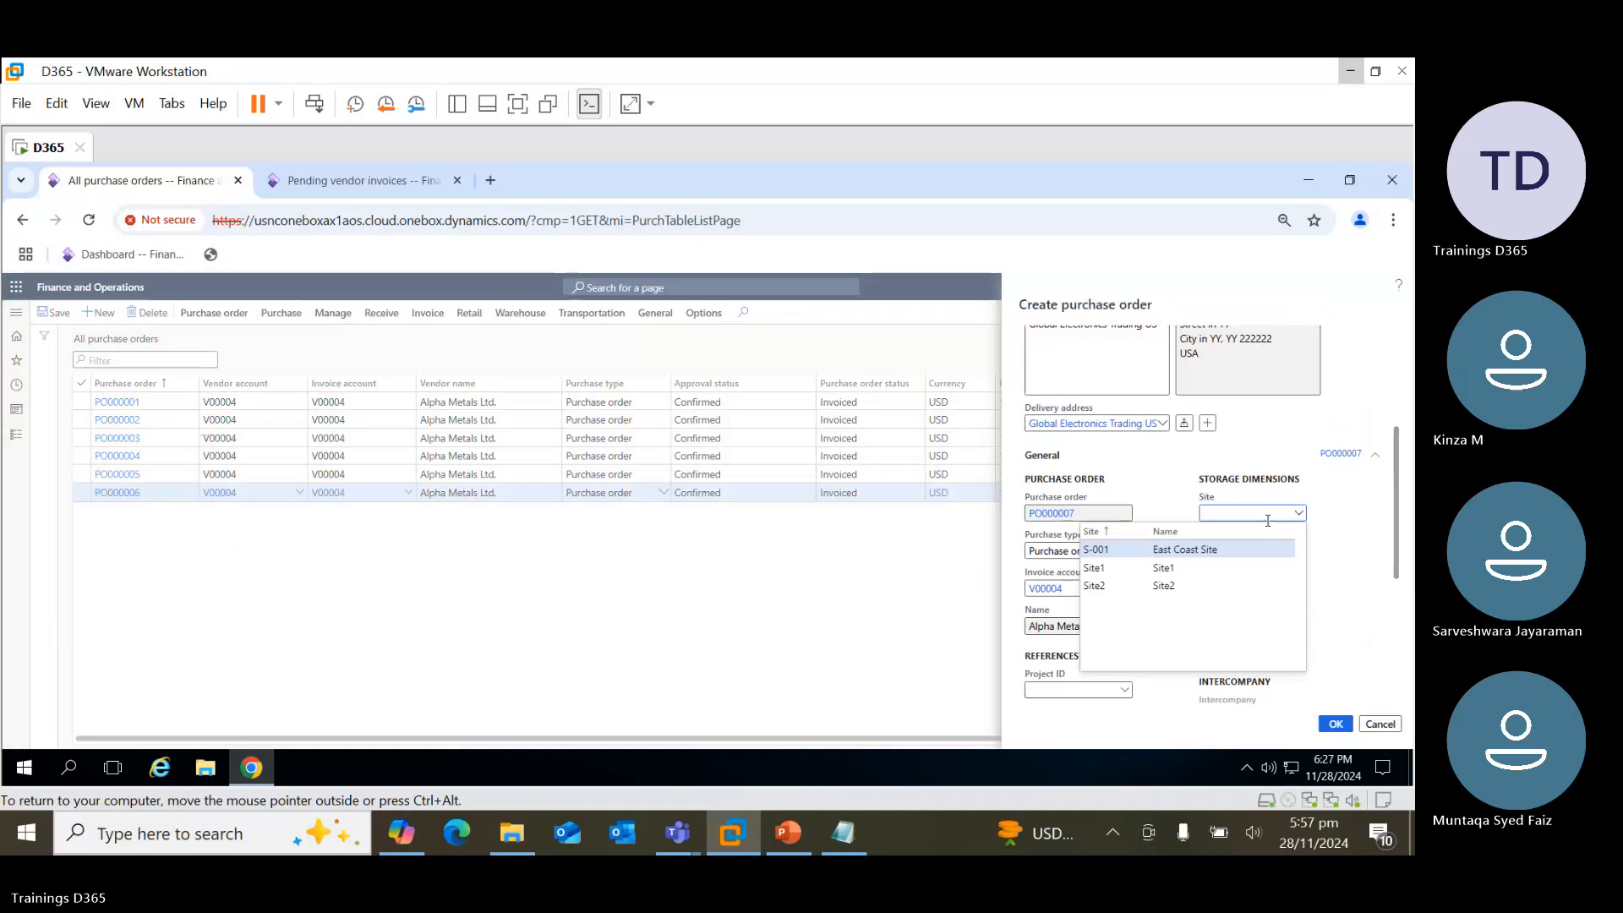
{"action": "left_click", "coordinate": [1206, 550]}
{"action": "left_click", "coordinate": [1300, 553]}
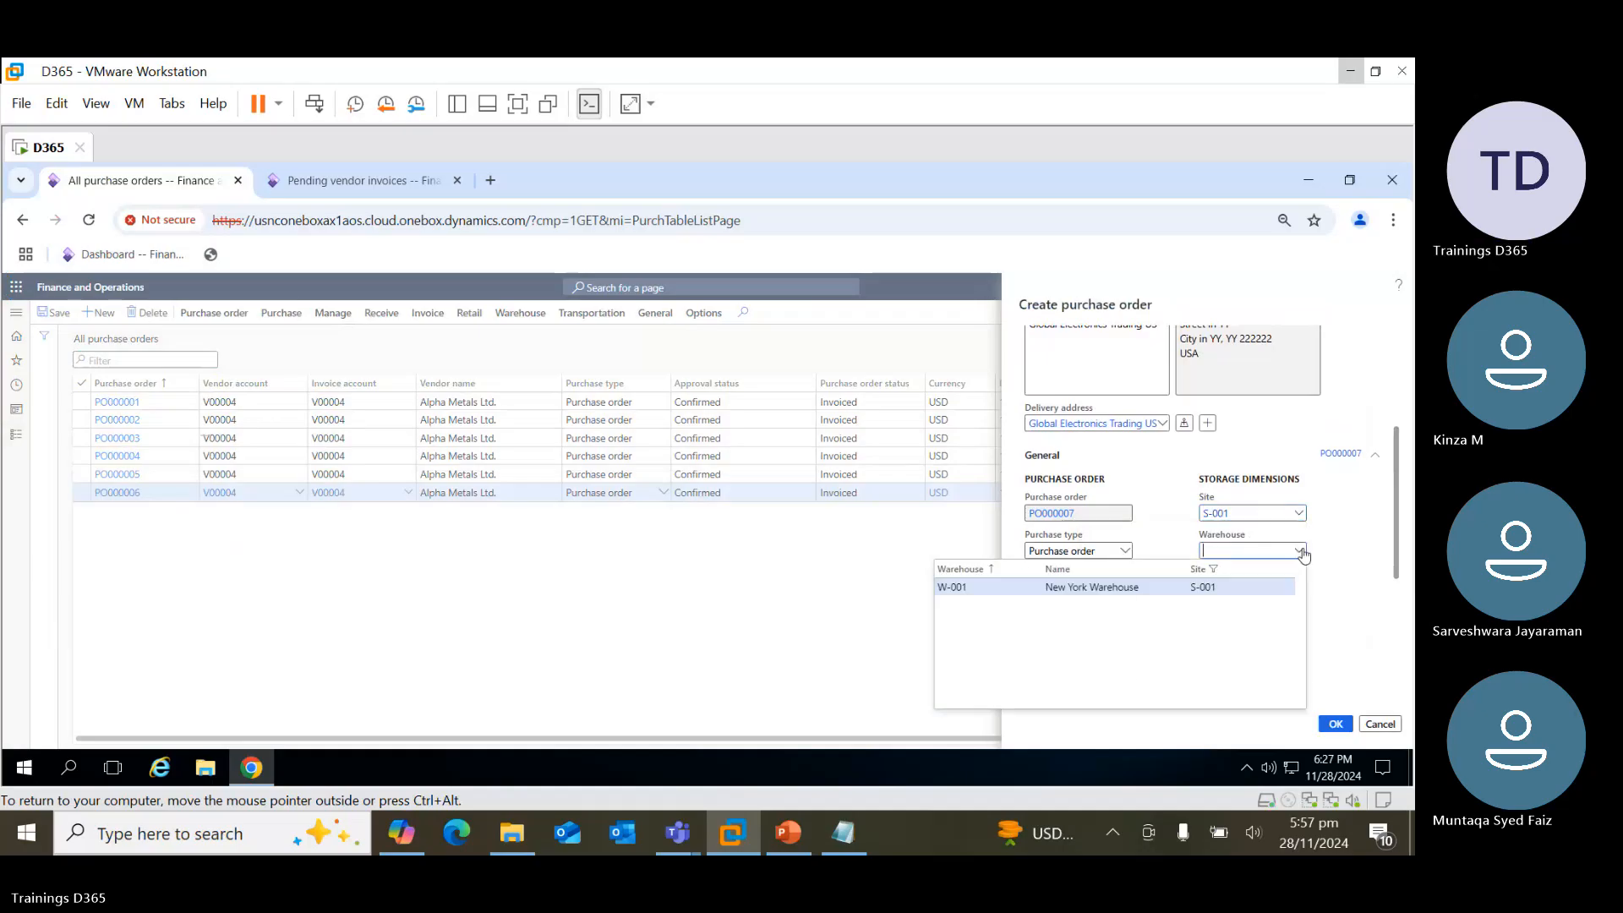
{"action": "left_click", "coordinate": [1027, 586]}
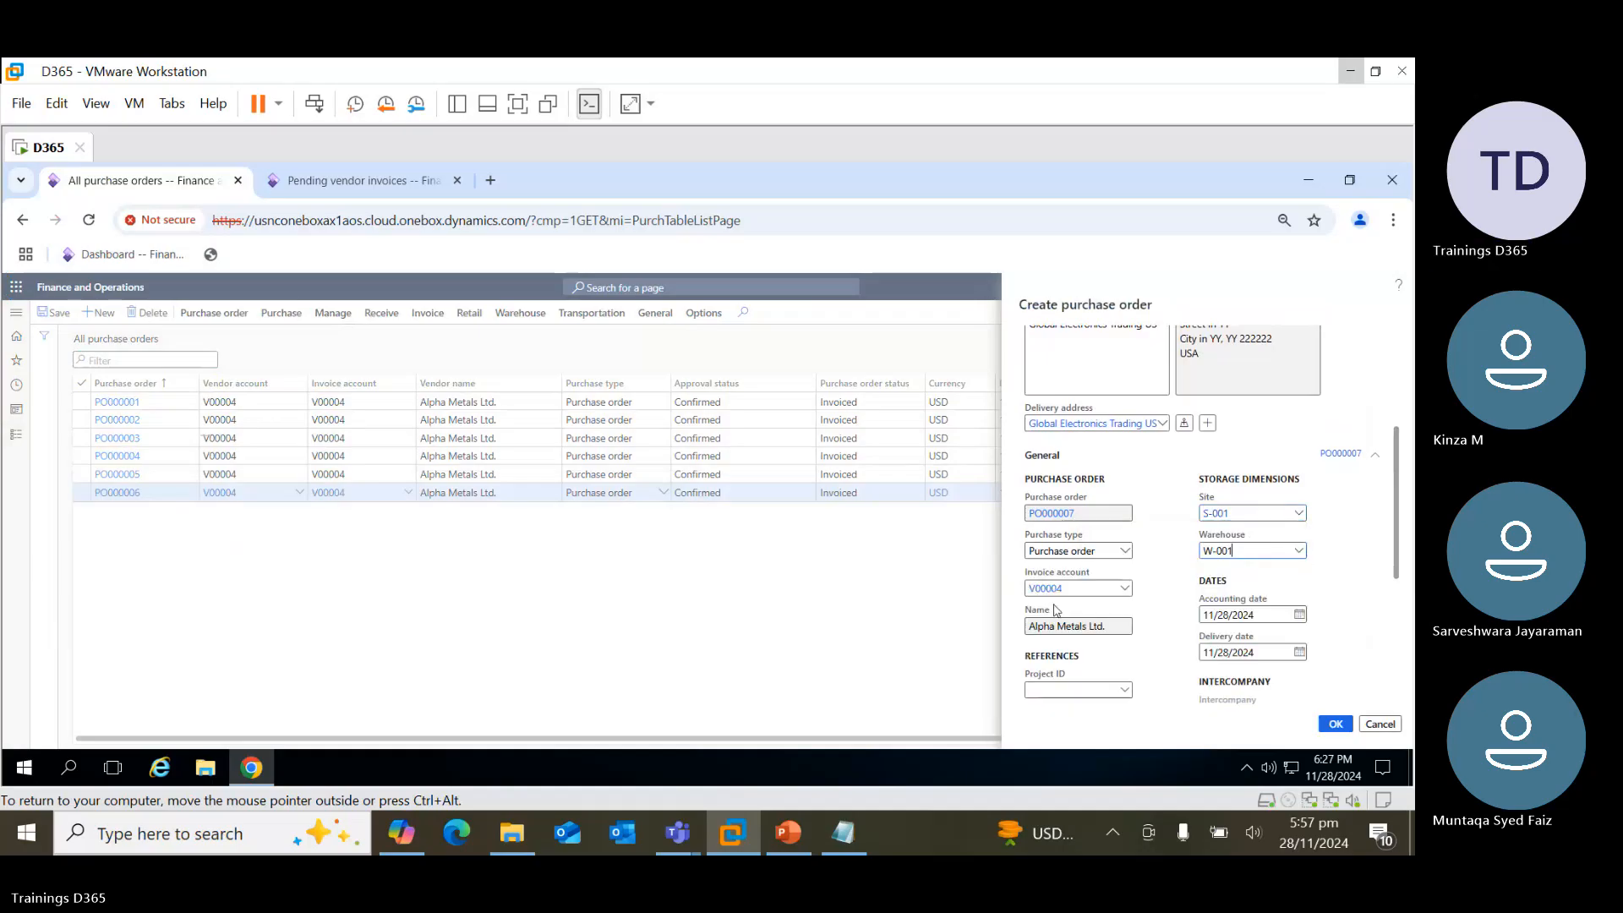
{"action": "left_click", "coordinate": [1337, 725]}
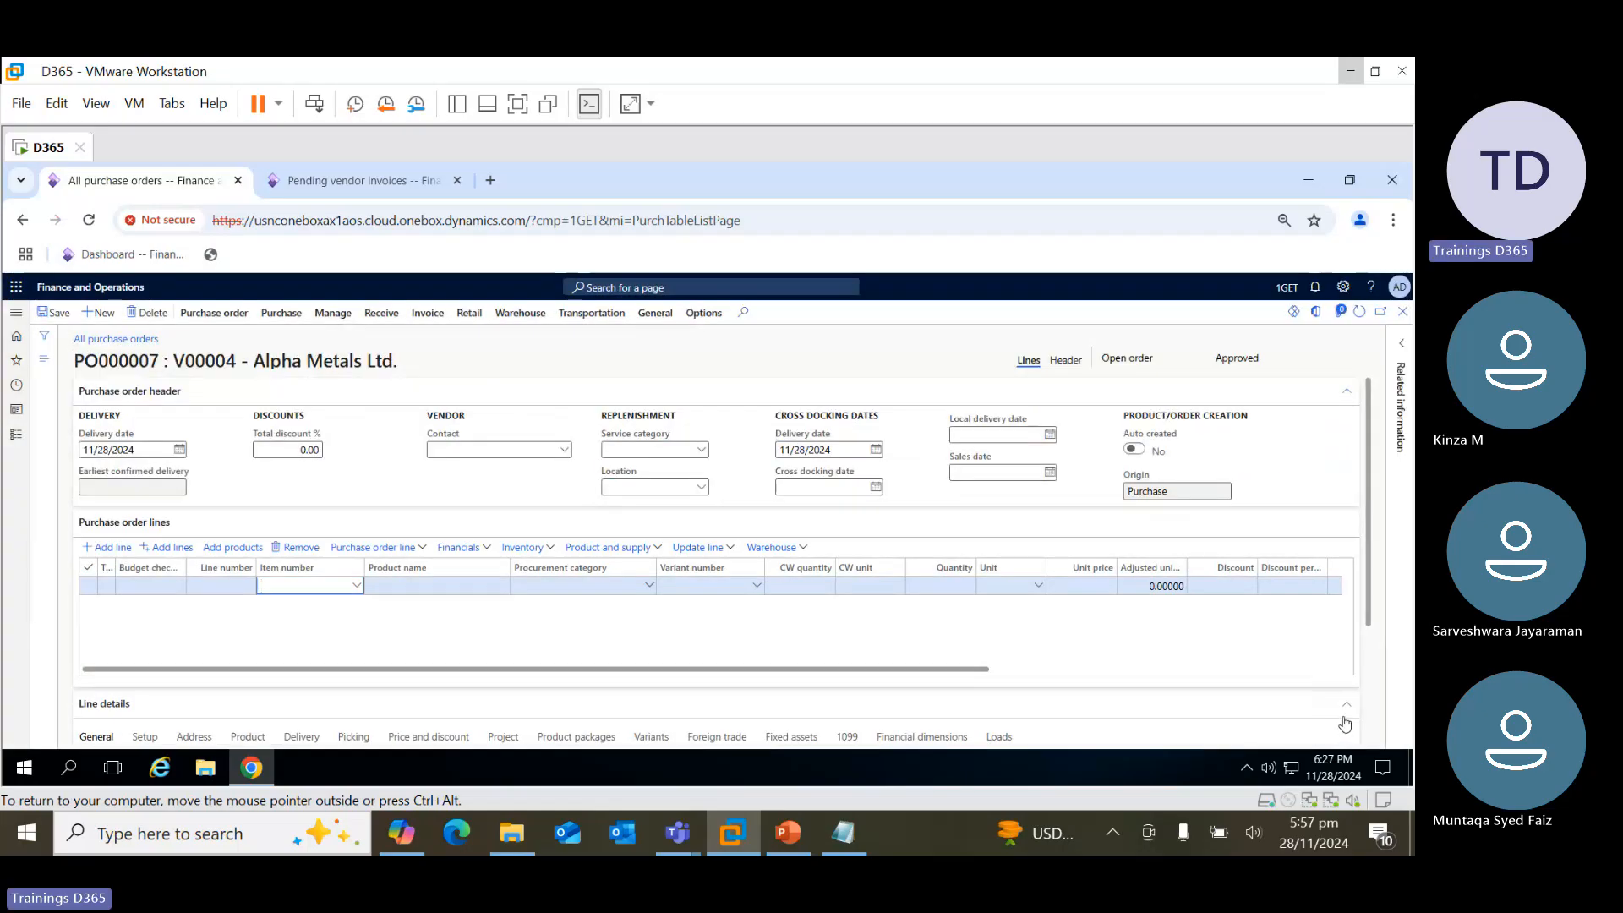
Put item 5002 Apple MacBook Air on the purchase order line and confirm the order
{"action": "left_click", "coordinate": [357, 585]}
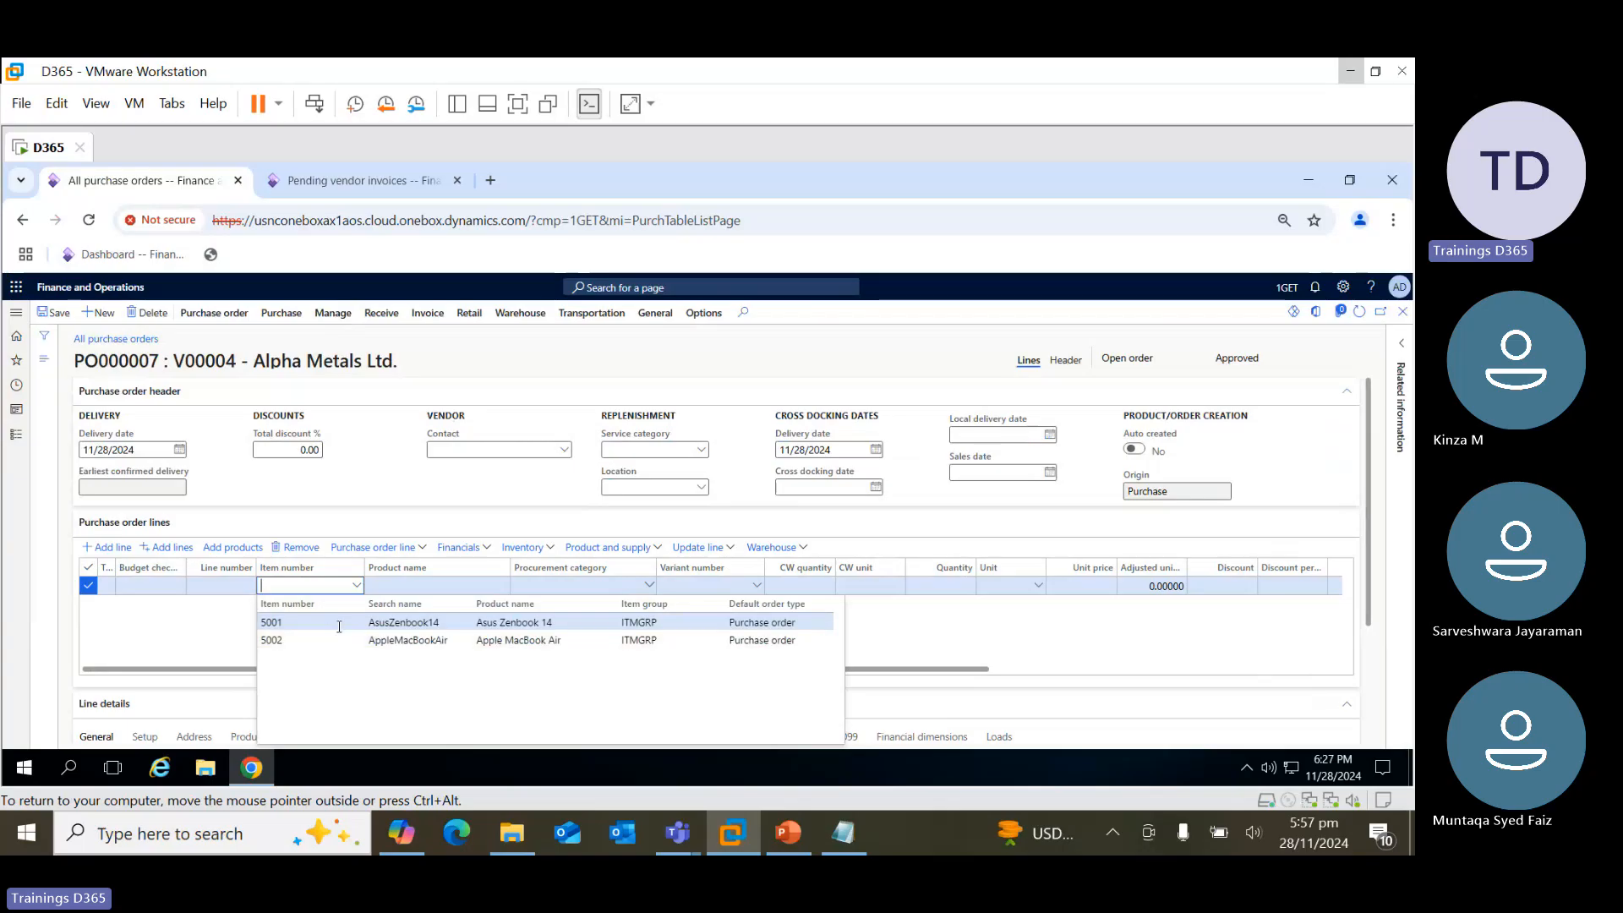
{"action": "left_click", "coordinate": [326, 640]}
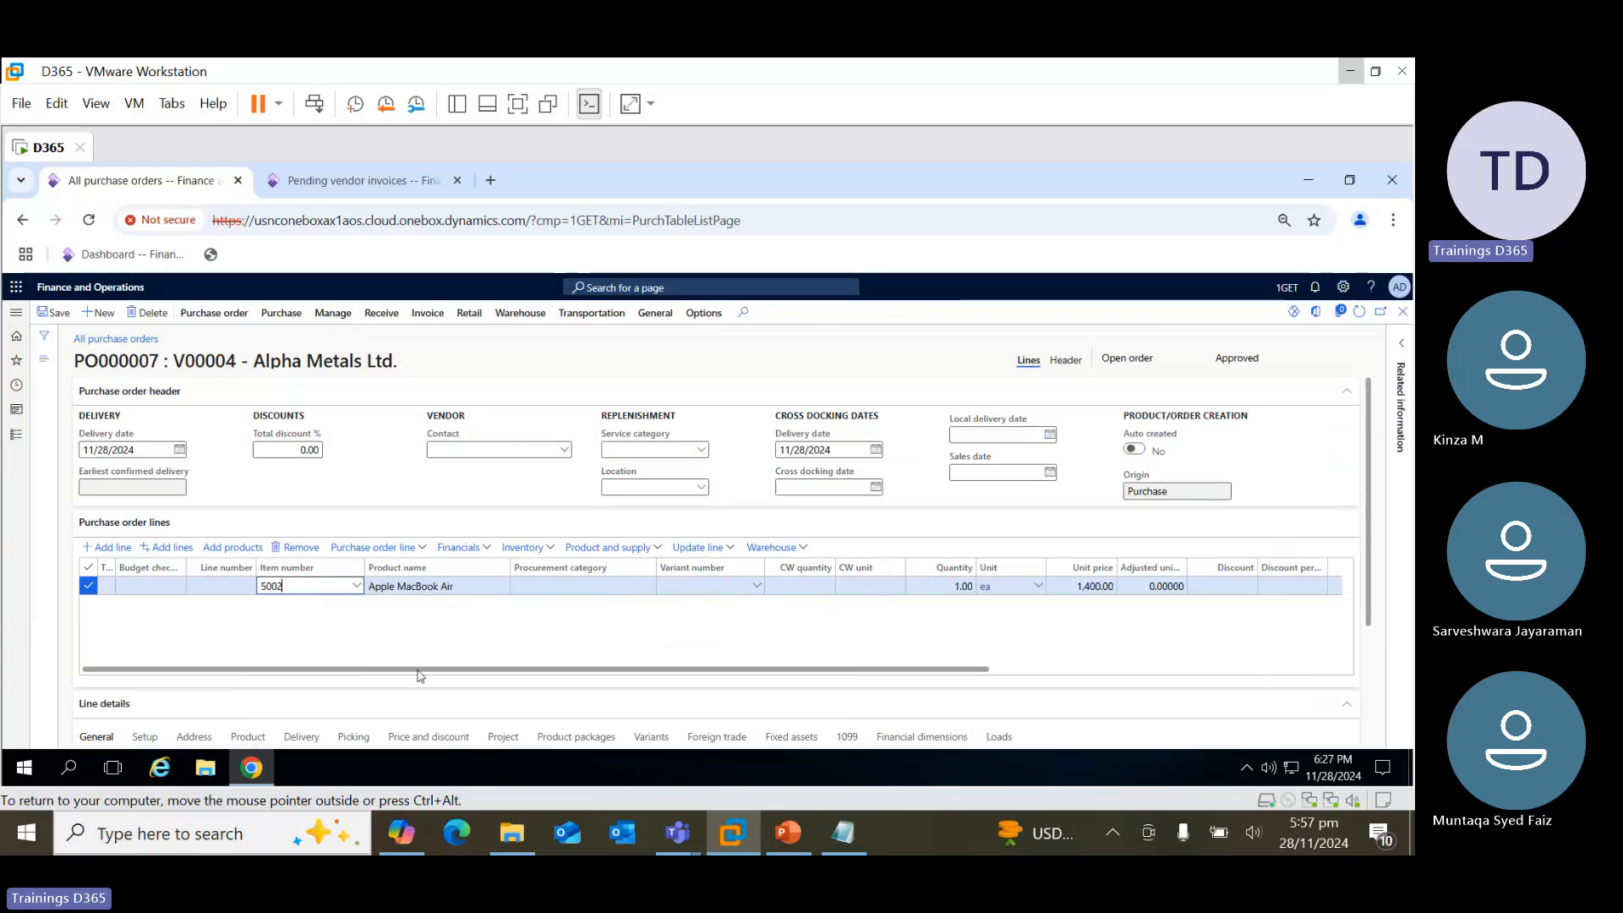
{"action": "left_click", "coordinate": [383, 318]}
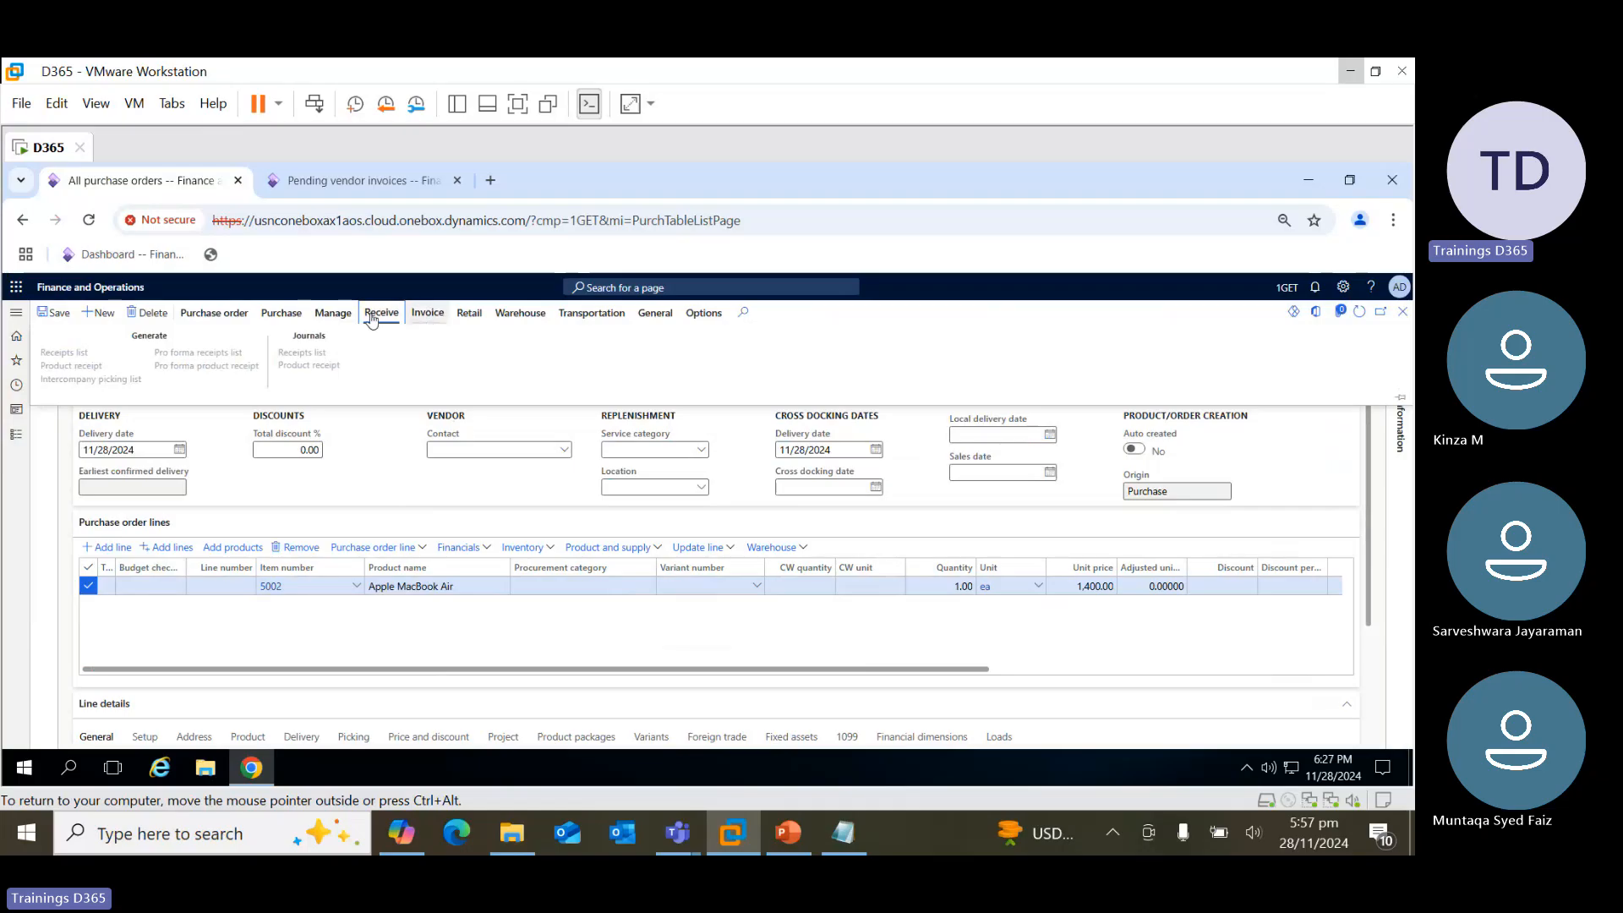
{"action": "left_click", "coordinate": [282, 313]}
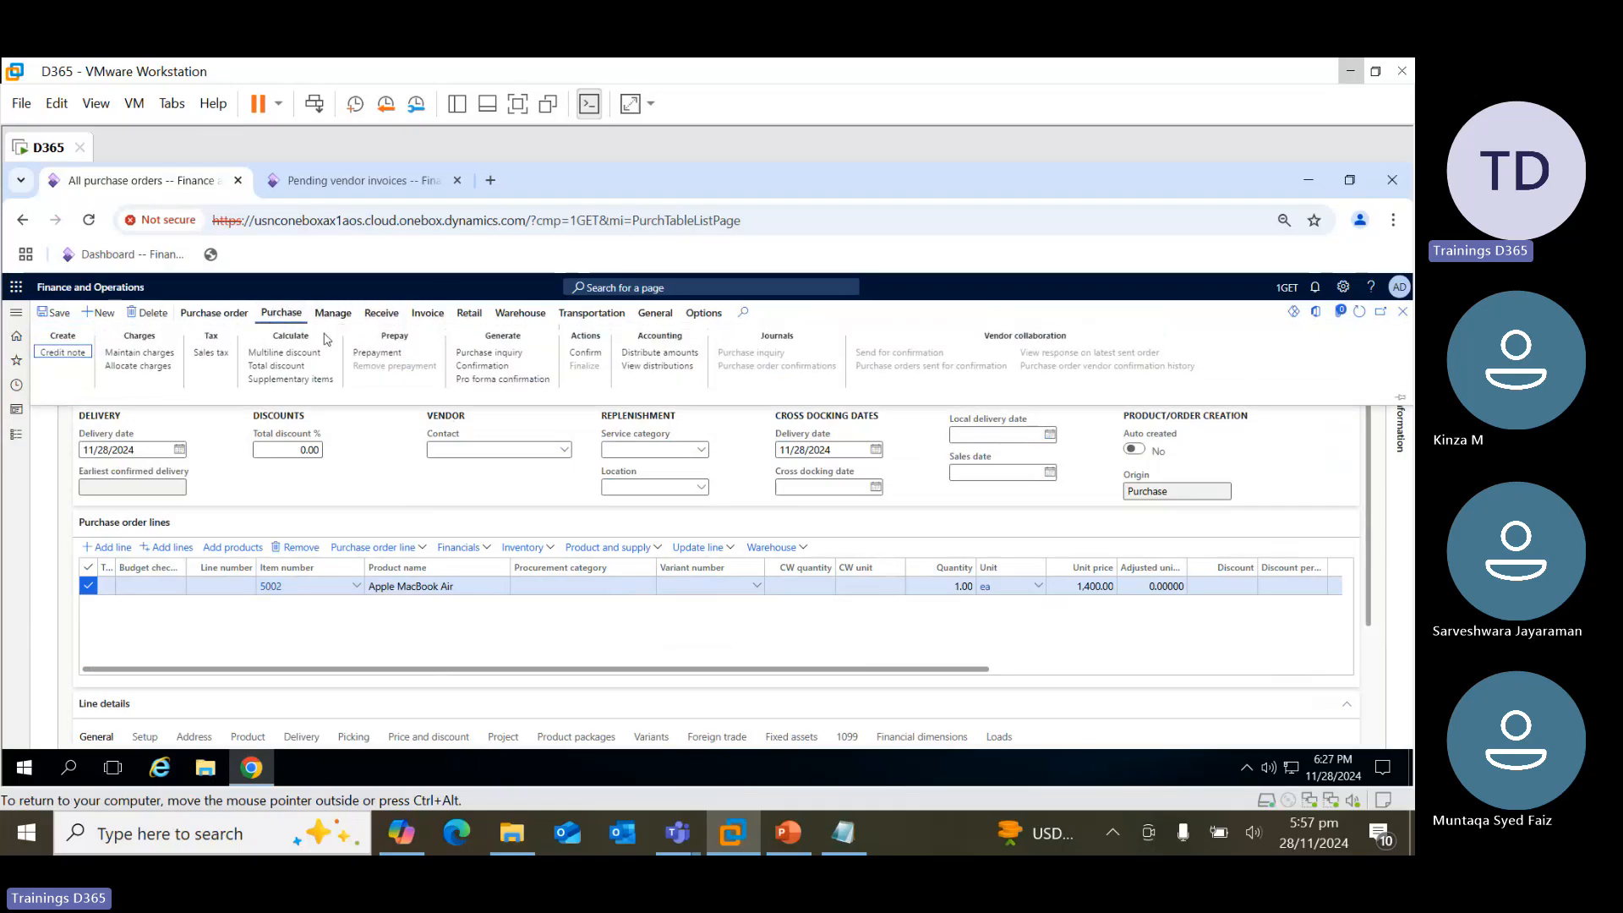
{"action": "left_click", "coordinate": [586, 359]}
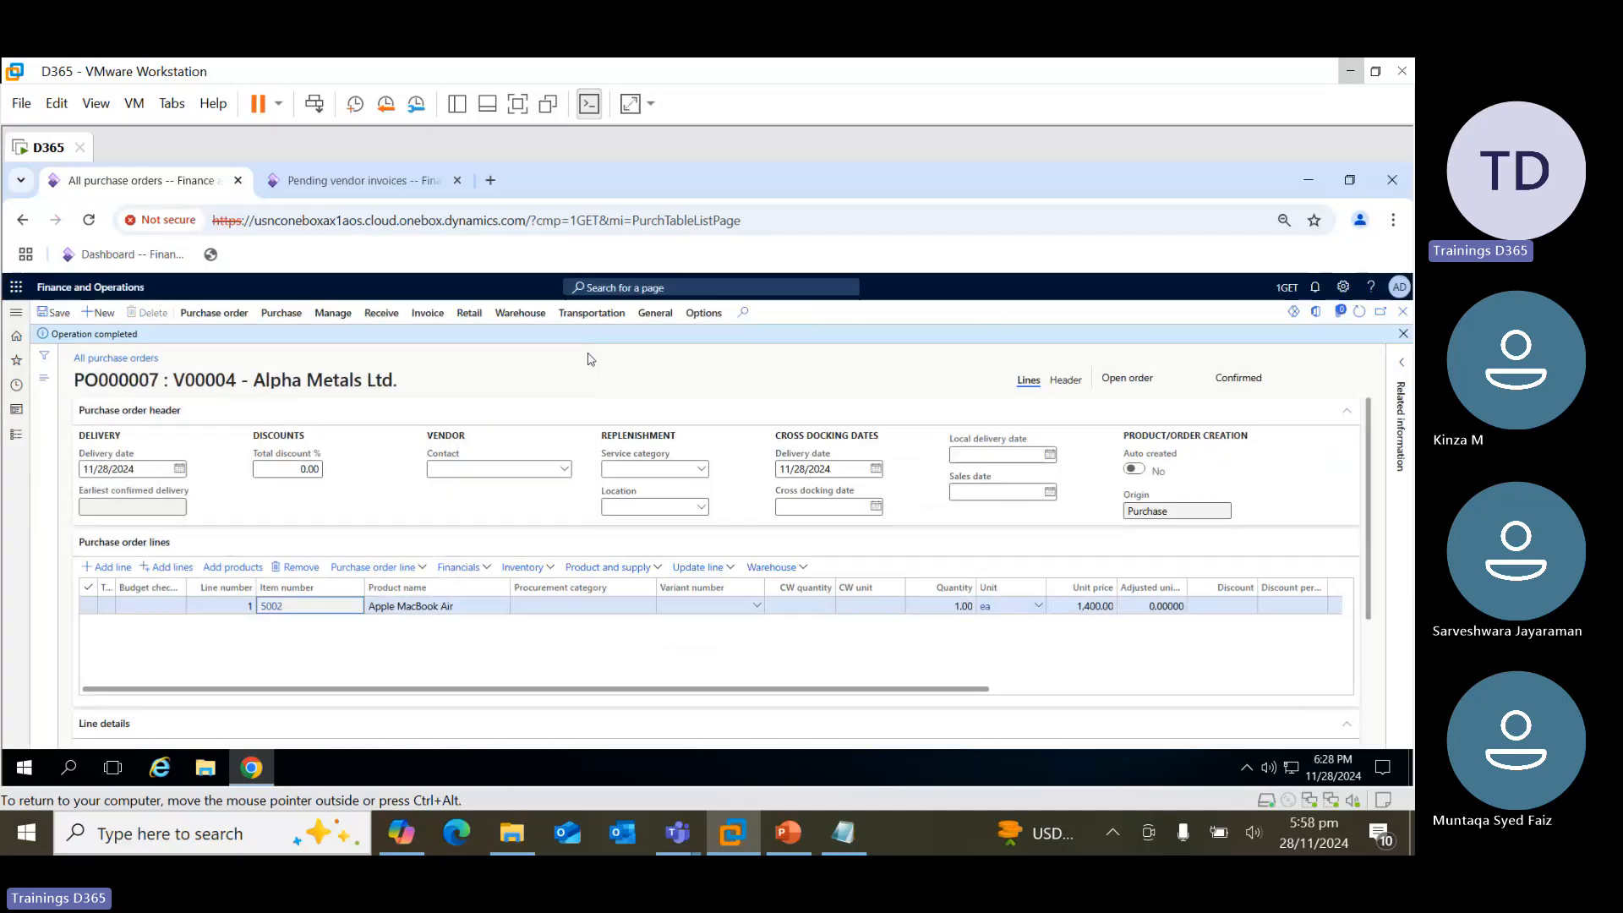
Post a product receipt for the ordered quantity of the purchase order, entering a product receipt number
{"action": "left_click", "coordinate": [429, 314]}
{"action": "left_click", "coordinate": [383, 314]}
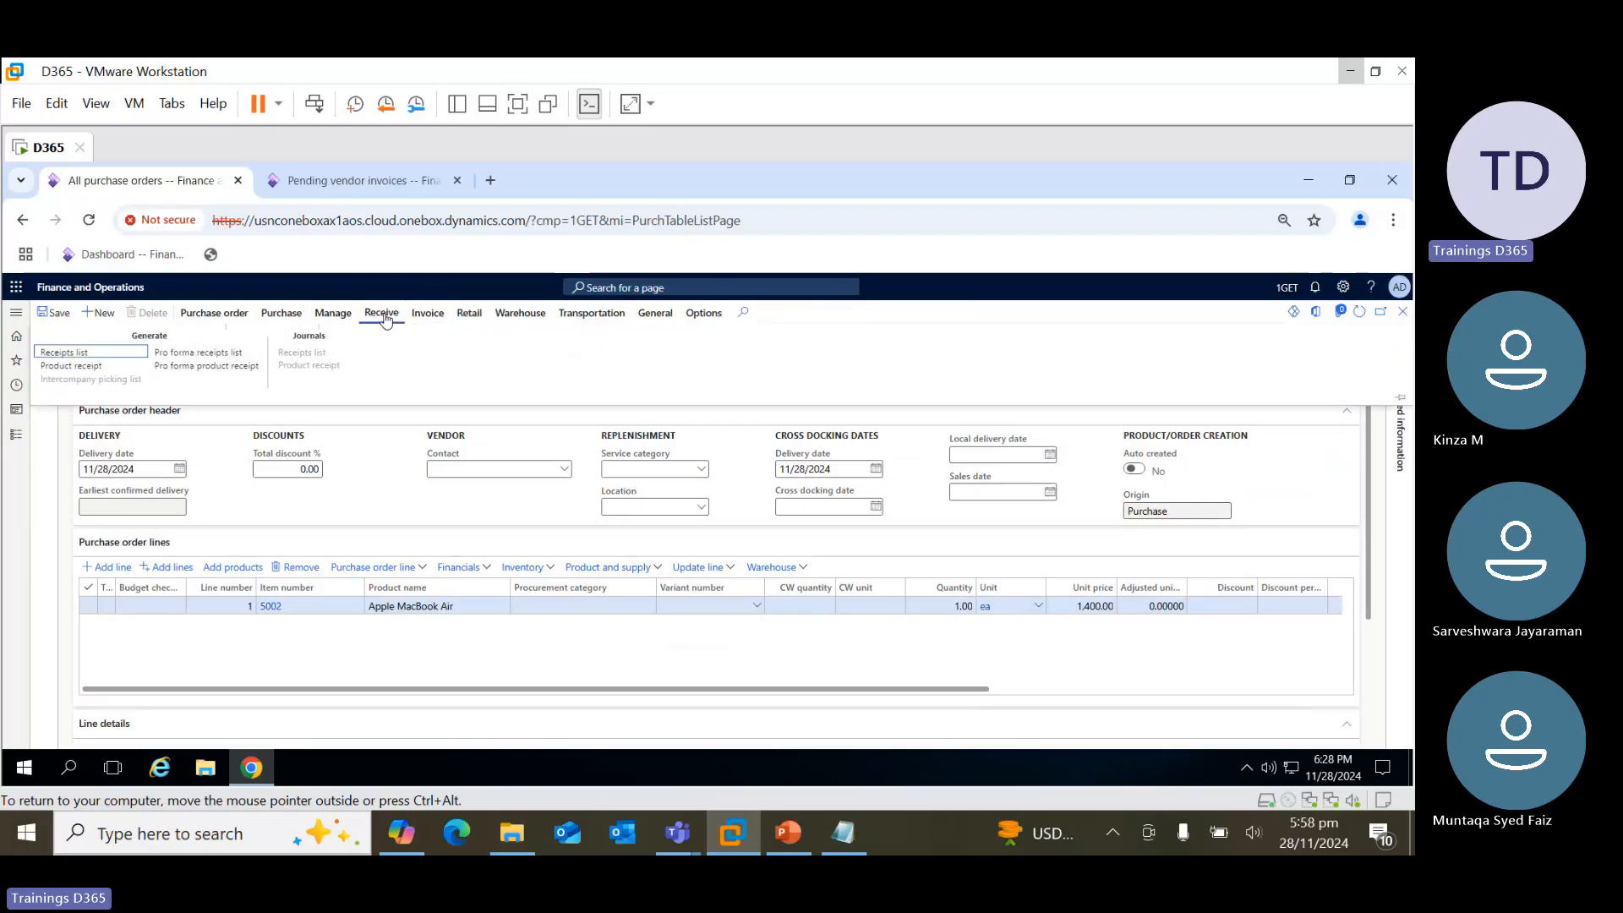
{"action": "left_click", "coordinate": [86, 353]}
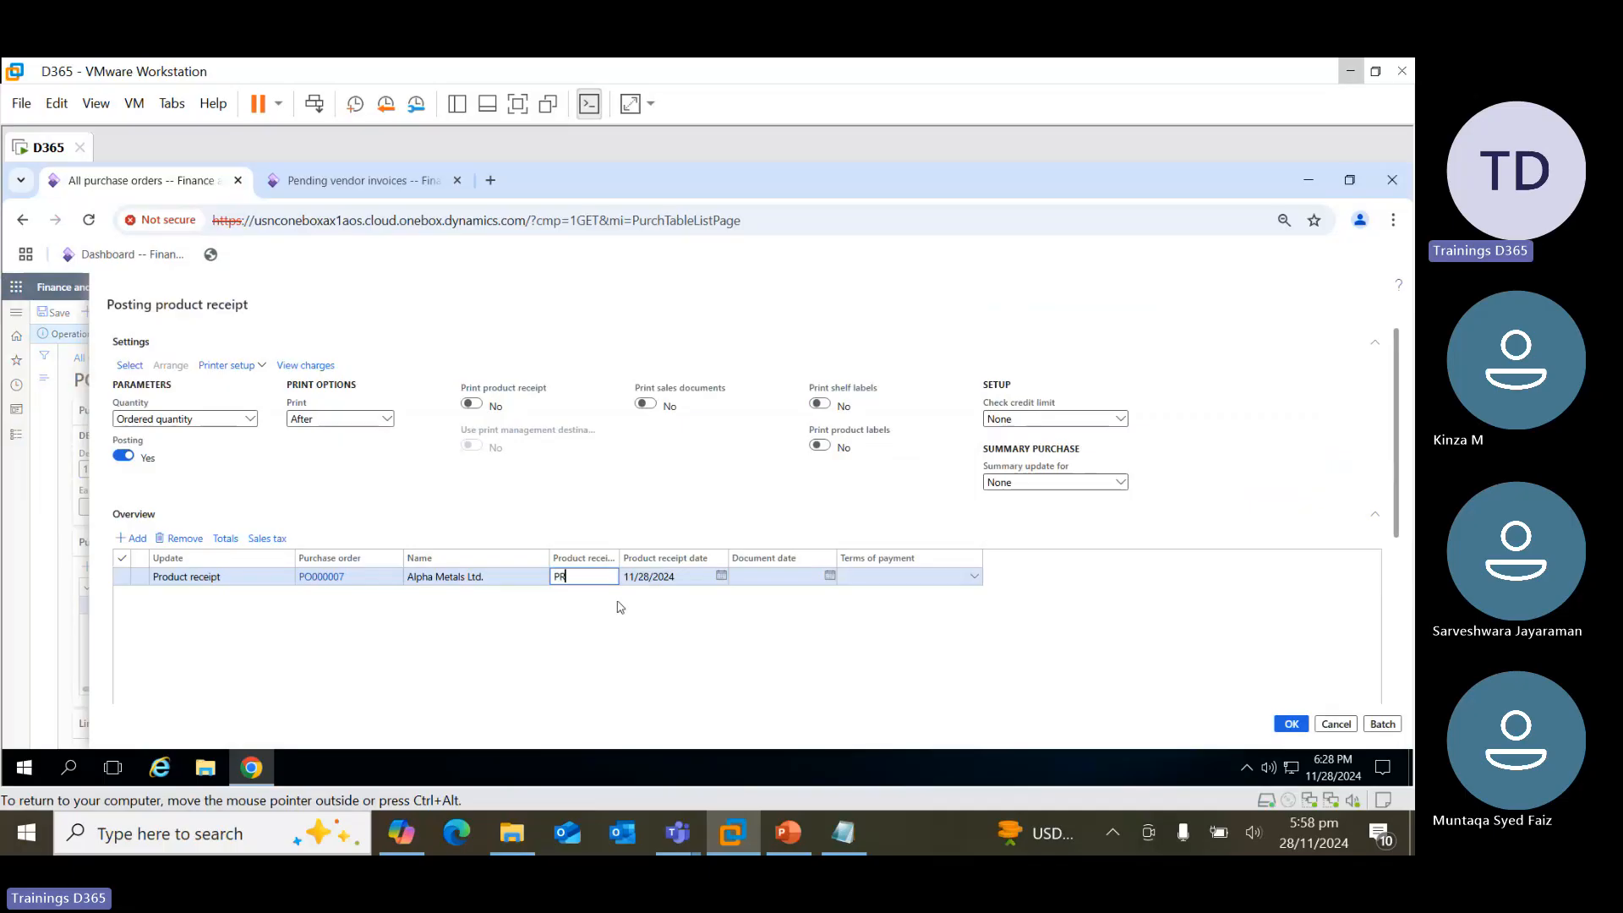
{"action": "left_click", "coordinate": [1296, 725]}
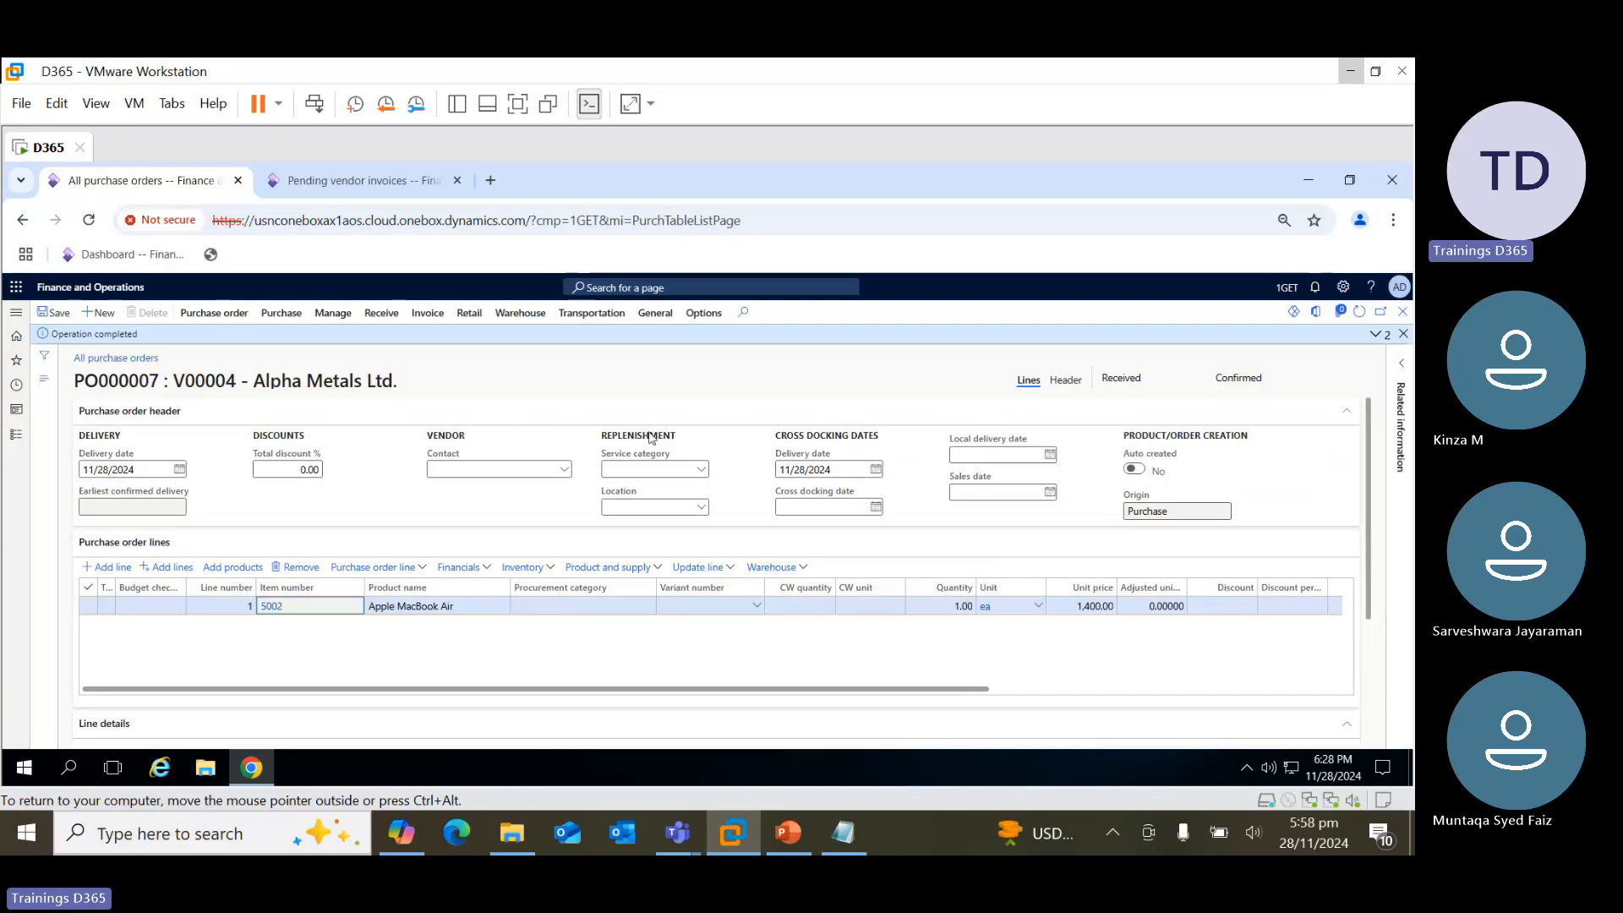
Generate a vendor invoice from the received purchase order with the recommended product receipt quantity, and save and close it without posting
{"action": "left_click", "coordinate": [428, 313]}
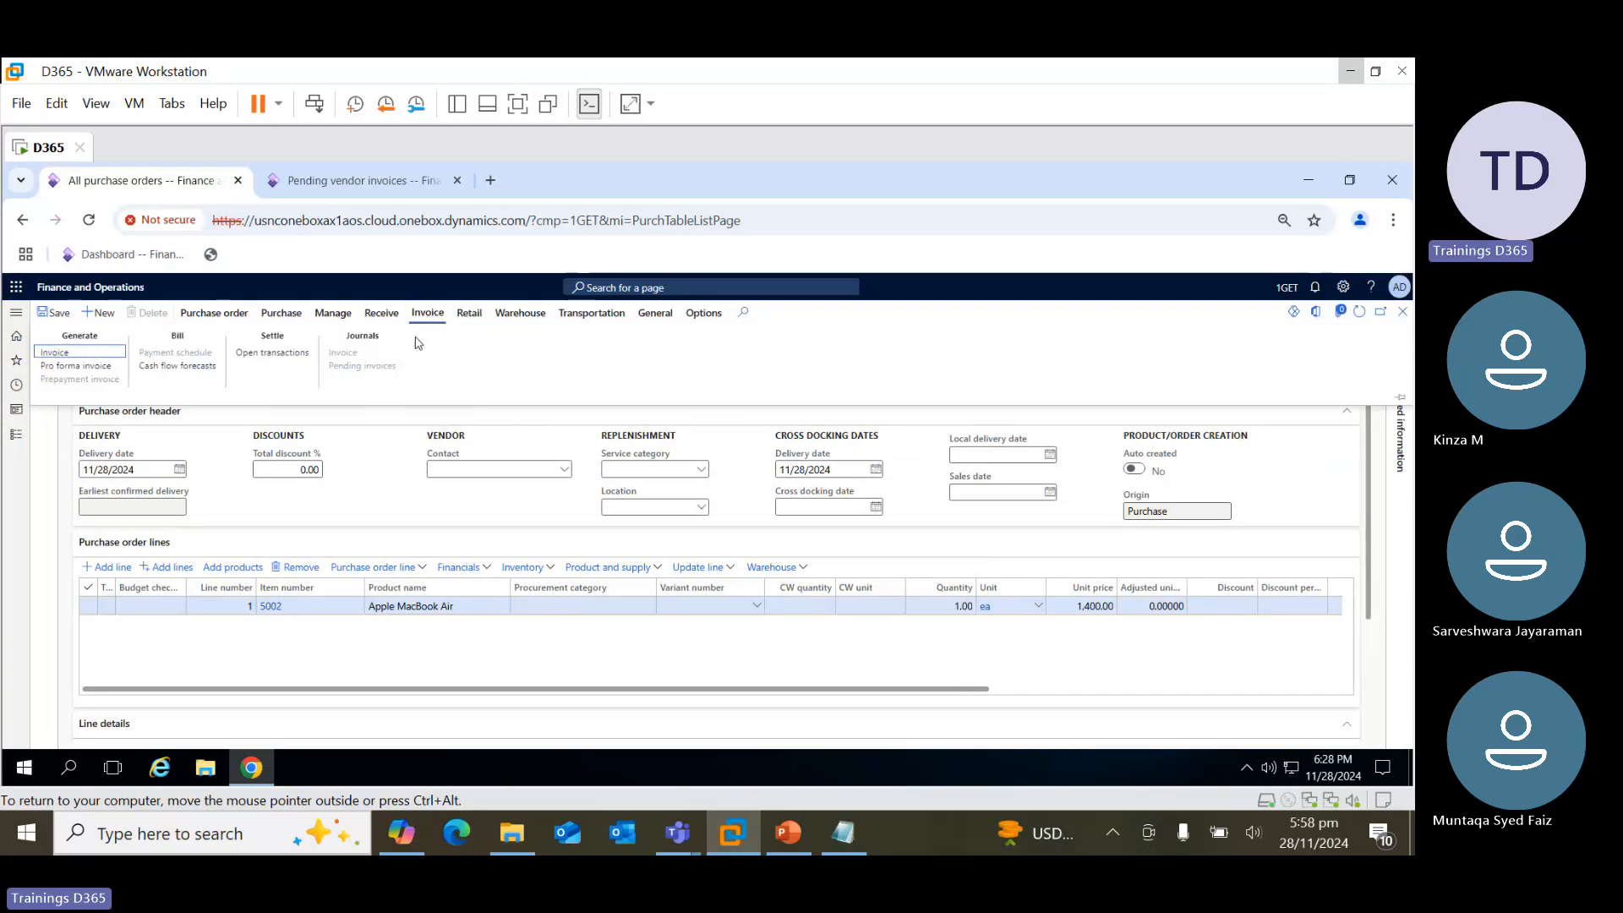
{"action": "left_click", "coordinate": [89, 368]}
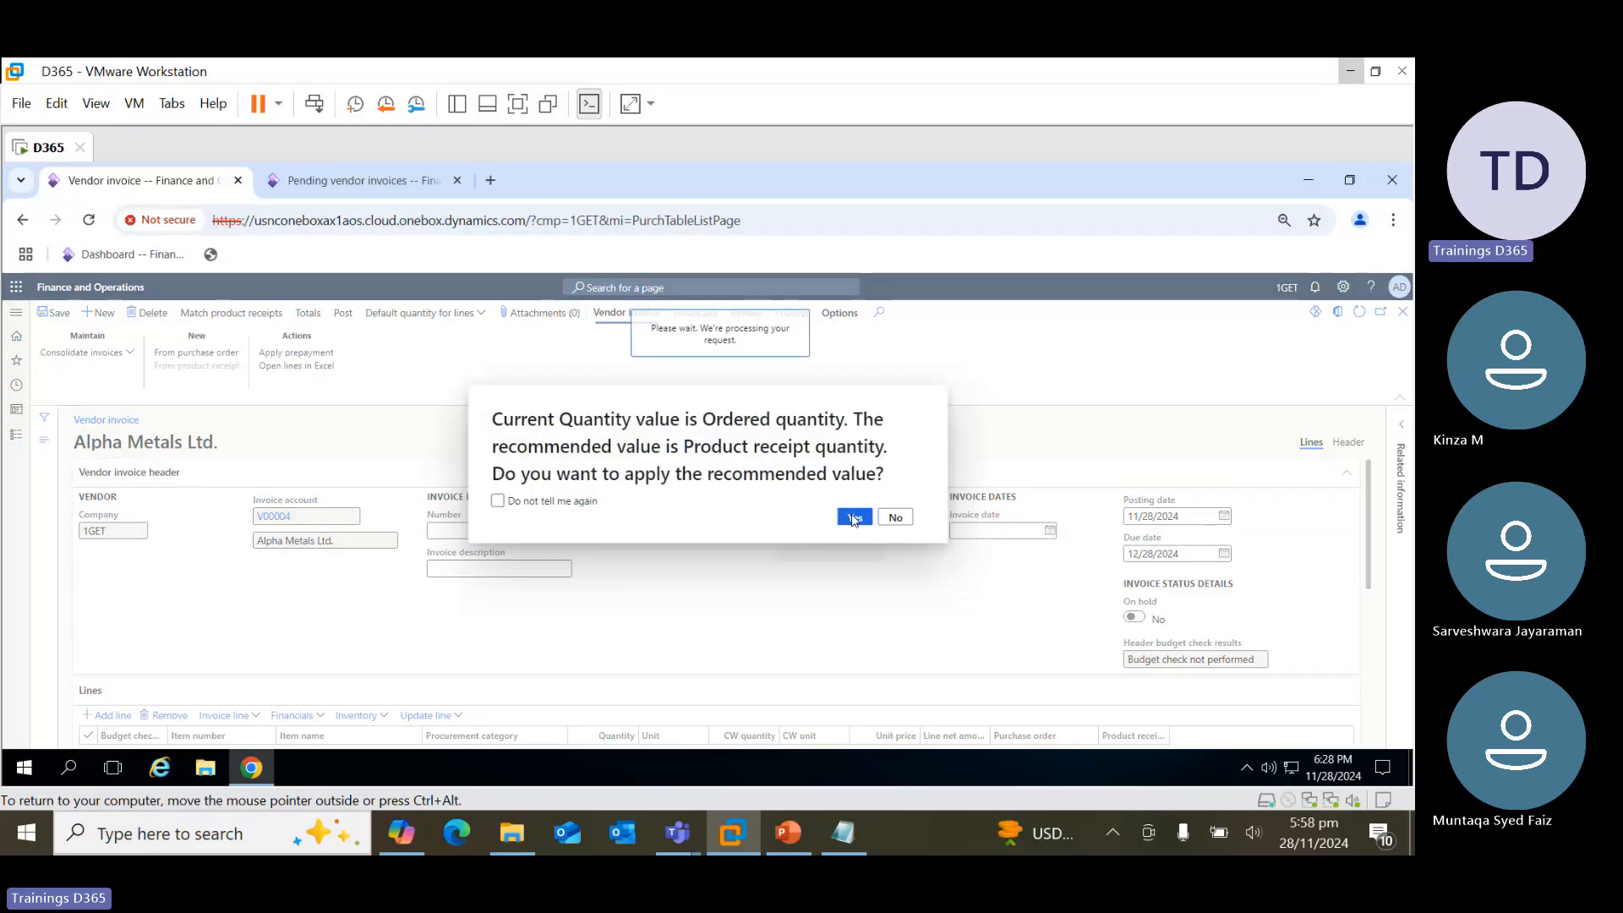
{"action": "left_click", "coordinate": [854, 518]}
{"action": "mouse_move", "coordinate": [1369, 466]}
{"action": "left_mouse_down"}
{"action": "mouse_move", "coordinate": [1369, 504]}
{"action": "mouse_move", "coordinate": [1354, 442]}
{"action": "left_mouse_up"}
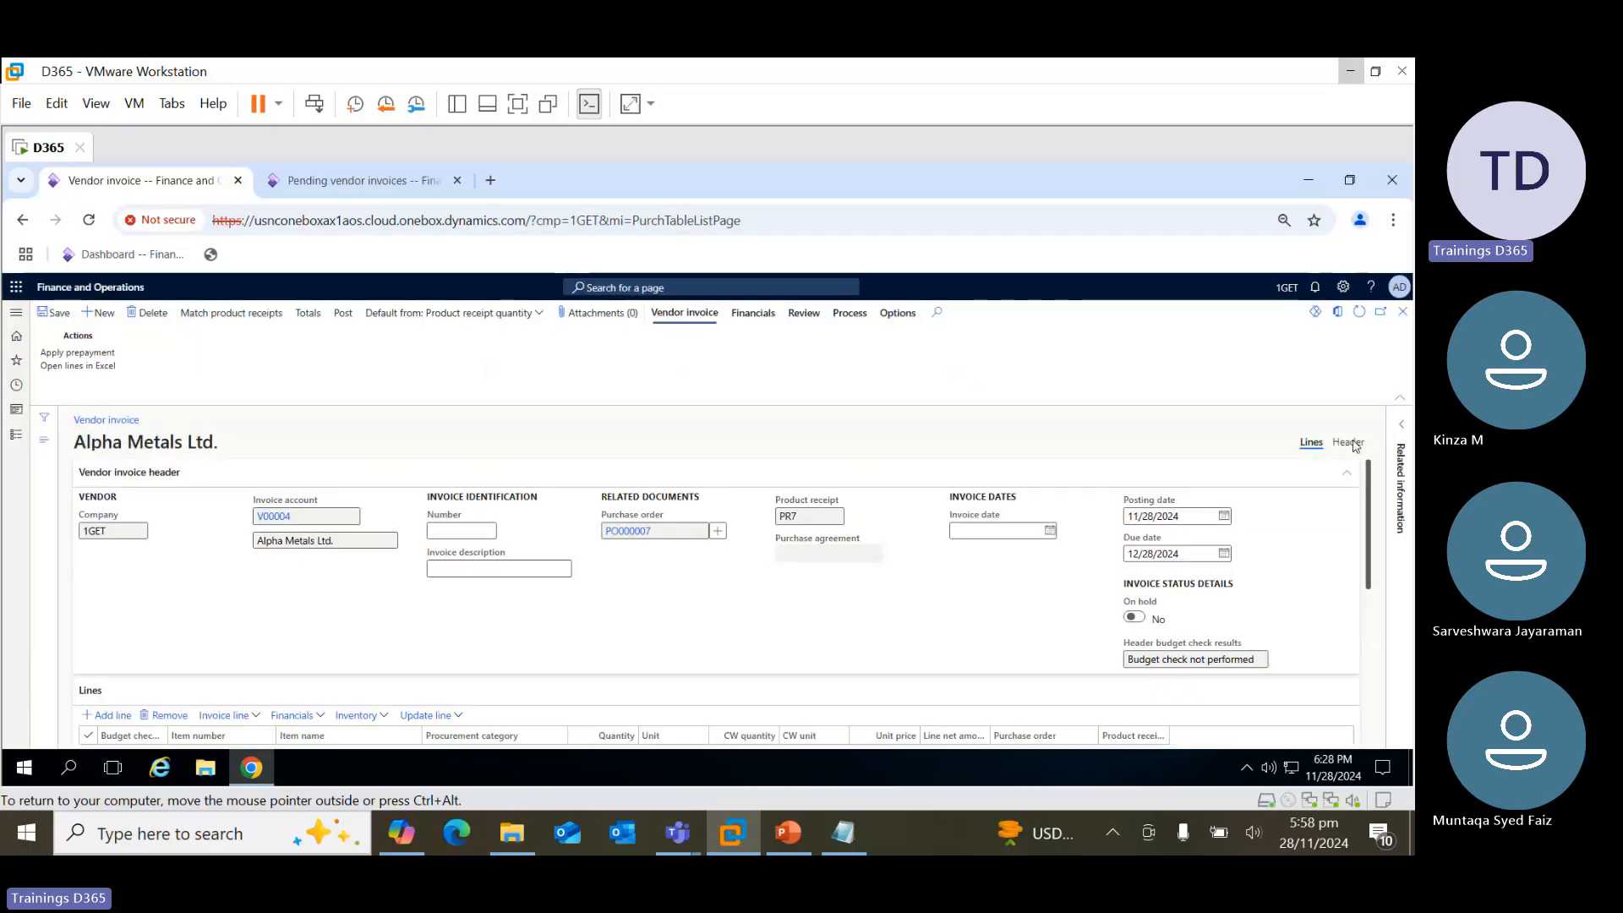
{"action": "left_click", "coordinate": [56, 321]}
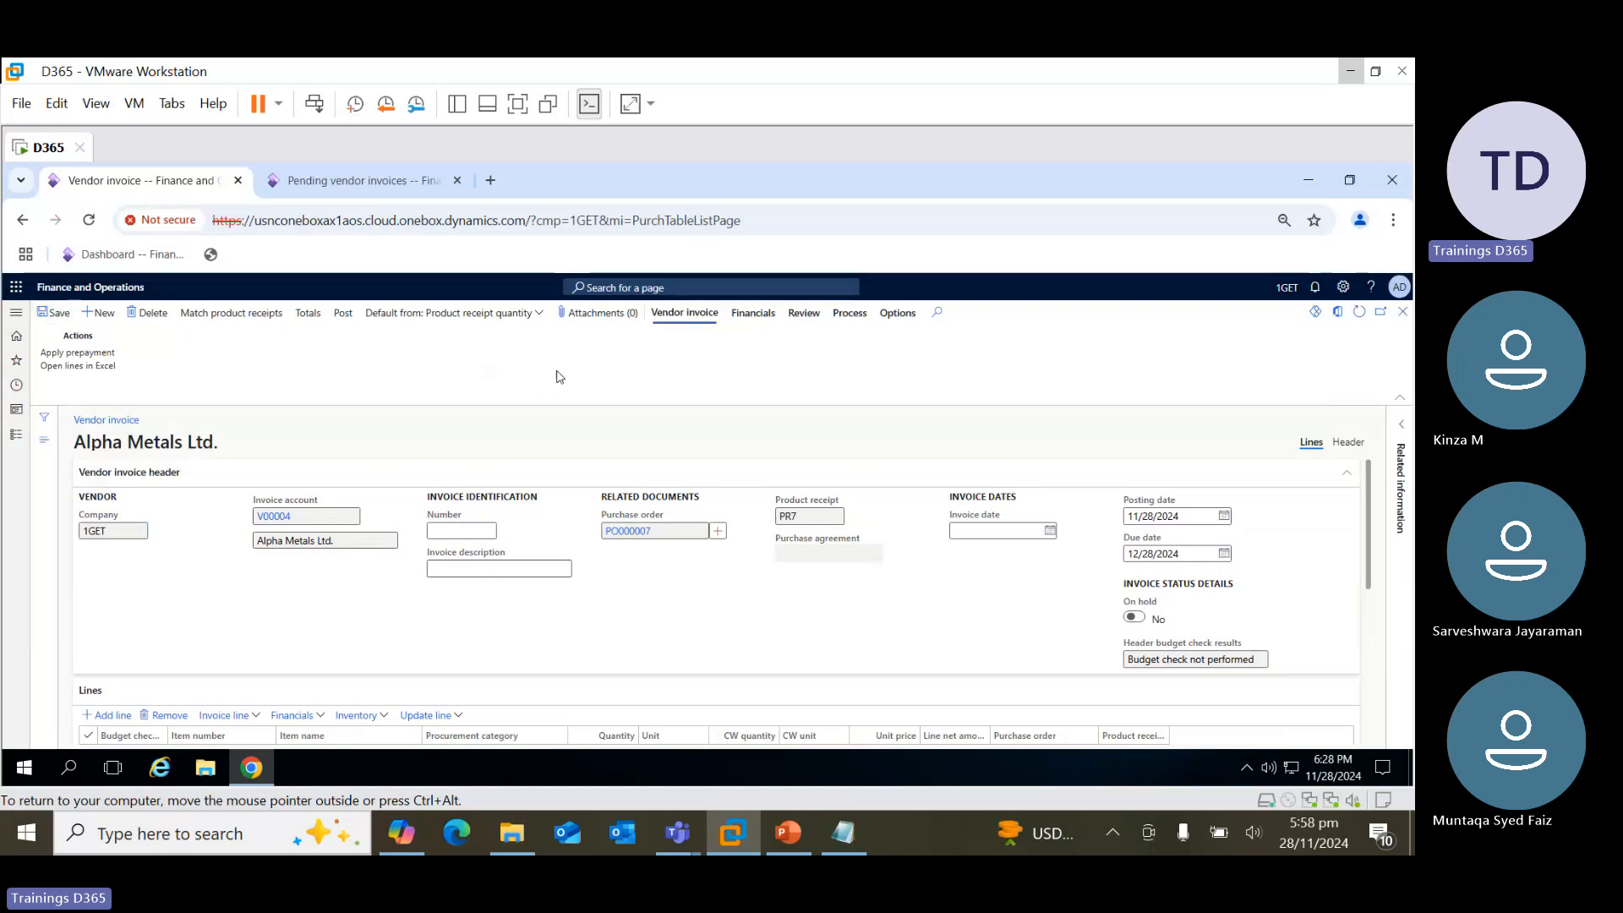
{"action": "left_click", "coordinate": [1402, 315]}
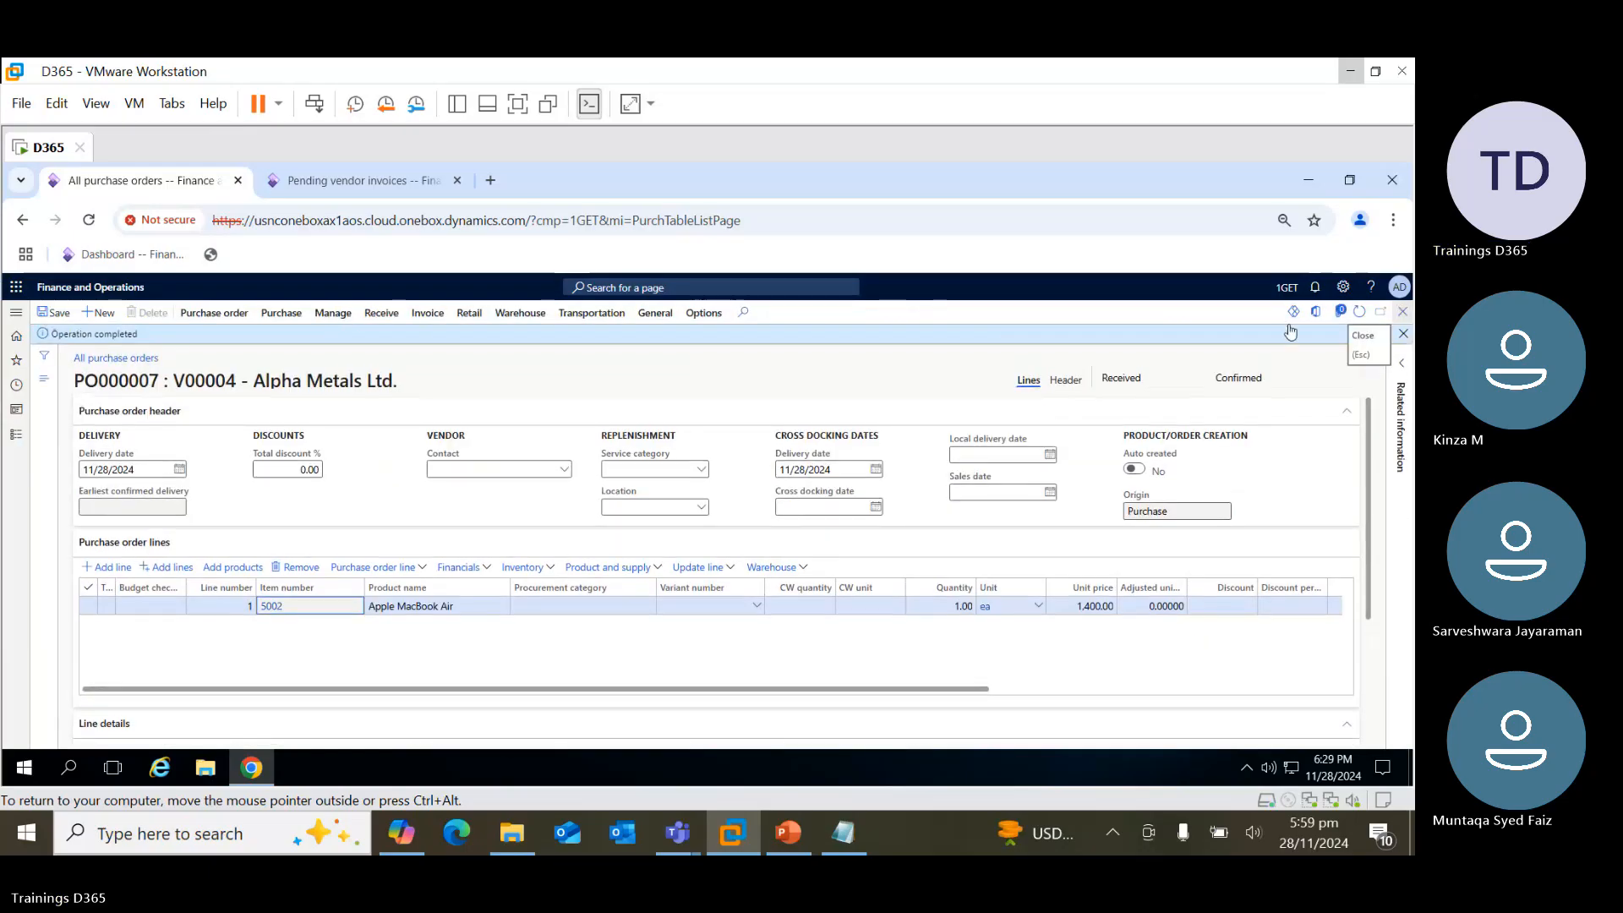
Refresh the pending vendor invoices list to check for the unposted invoice, and view the open vendor invoices list
{"action": "left_click", "coordinate": [373, 184]}
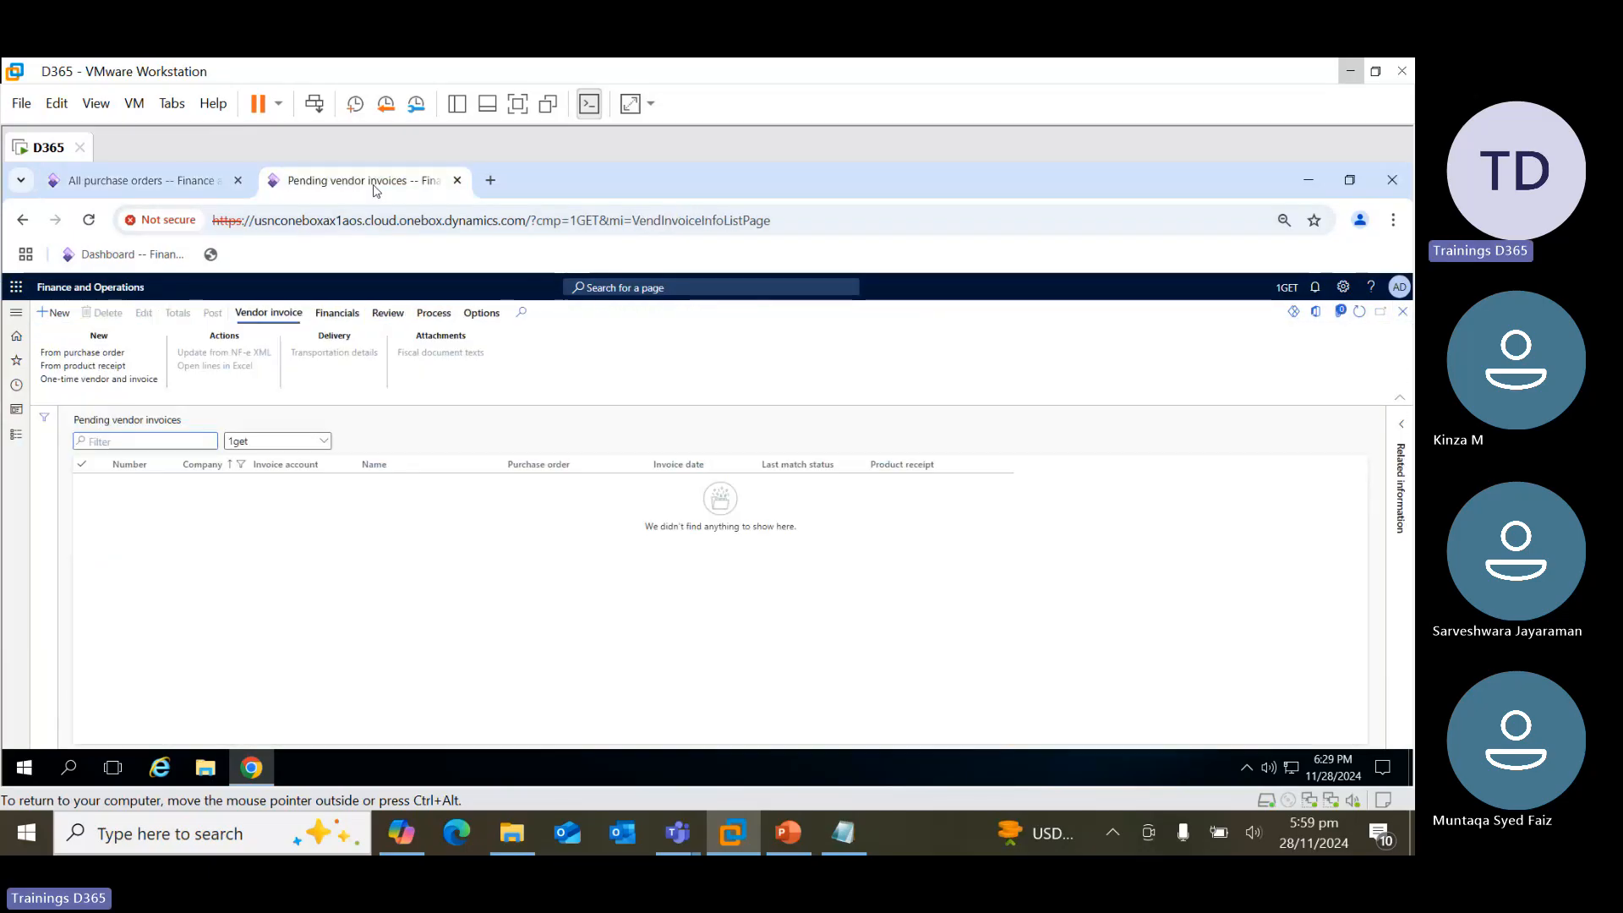
{"action": "left_click", "coordinate": [1358, 312]}
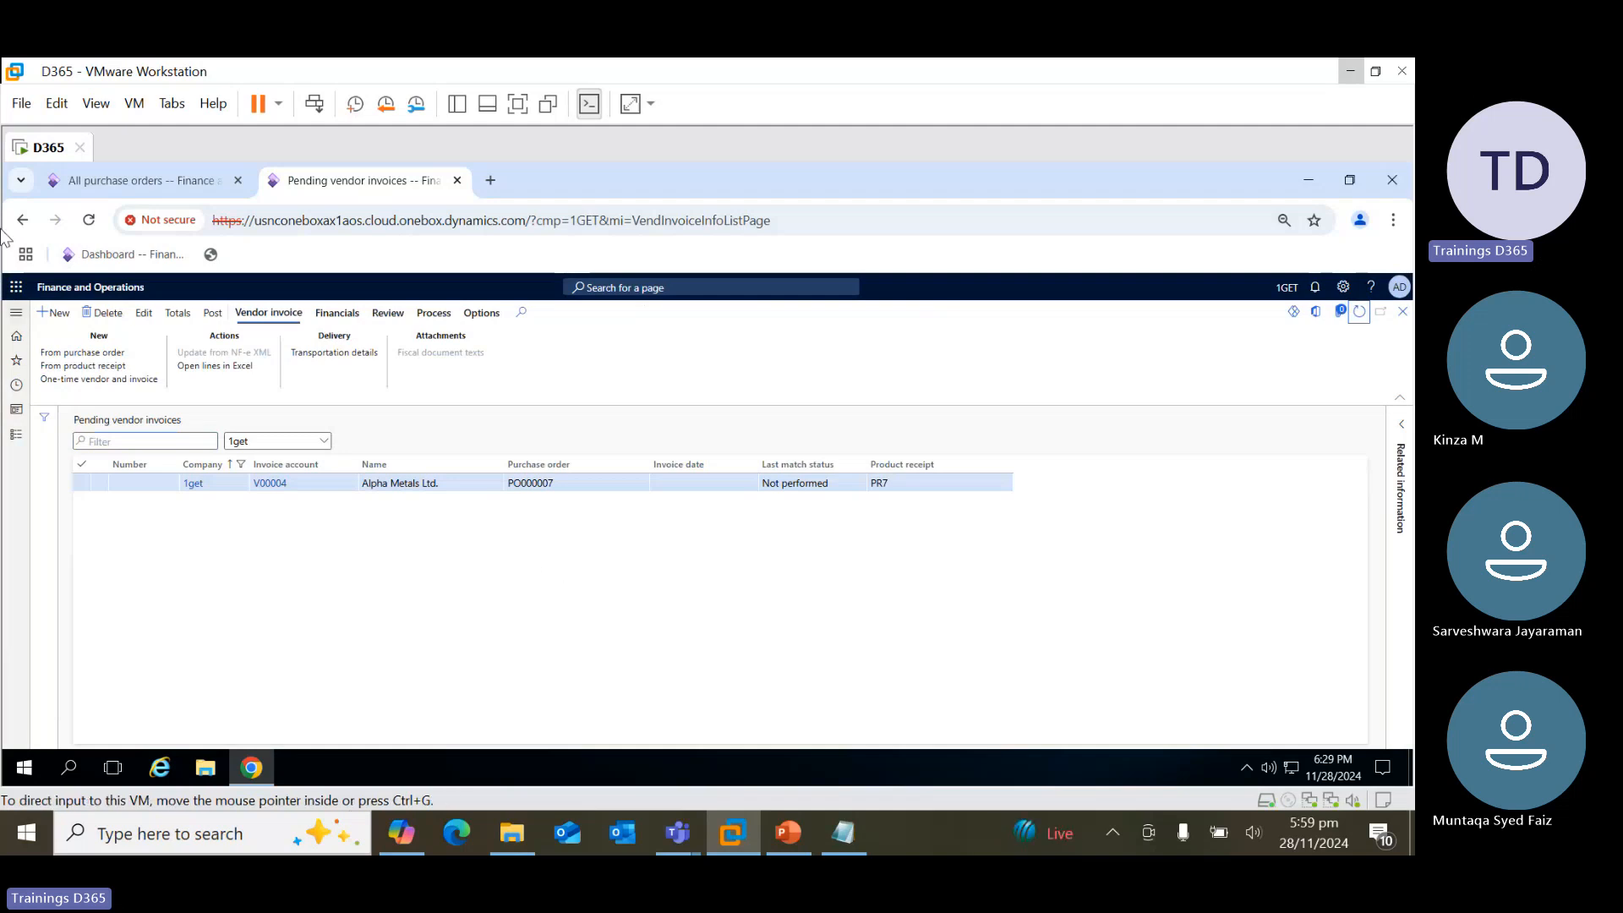
{"action": "left_click", "coordinate": [10, 436]}
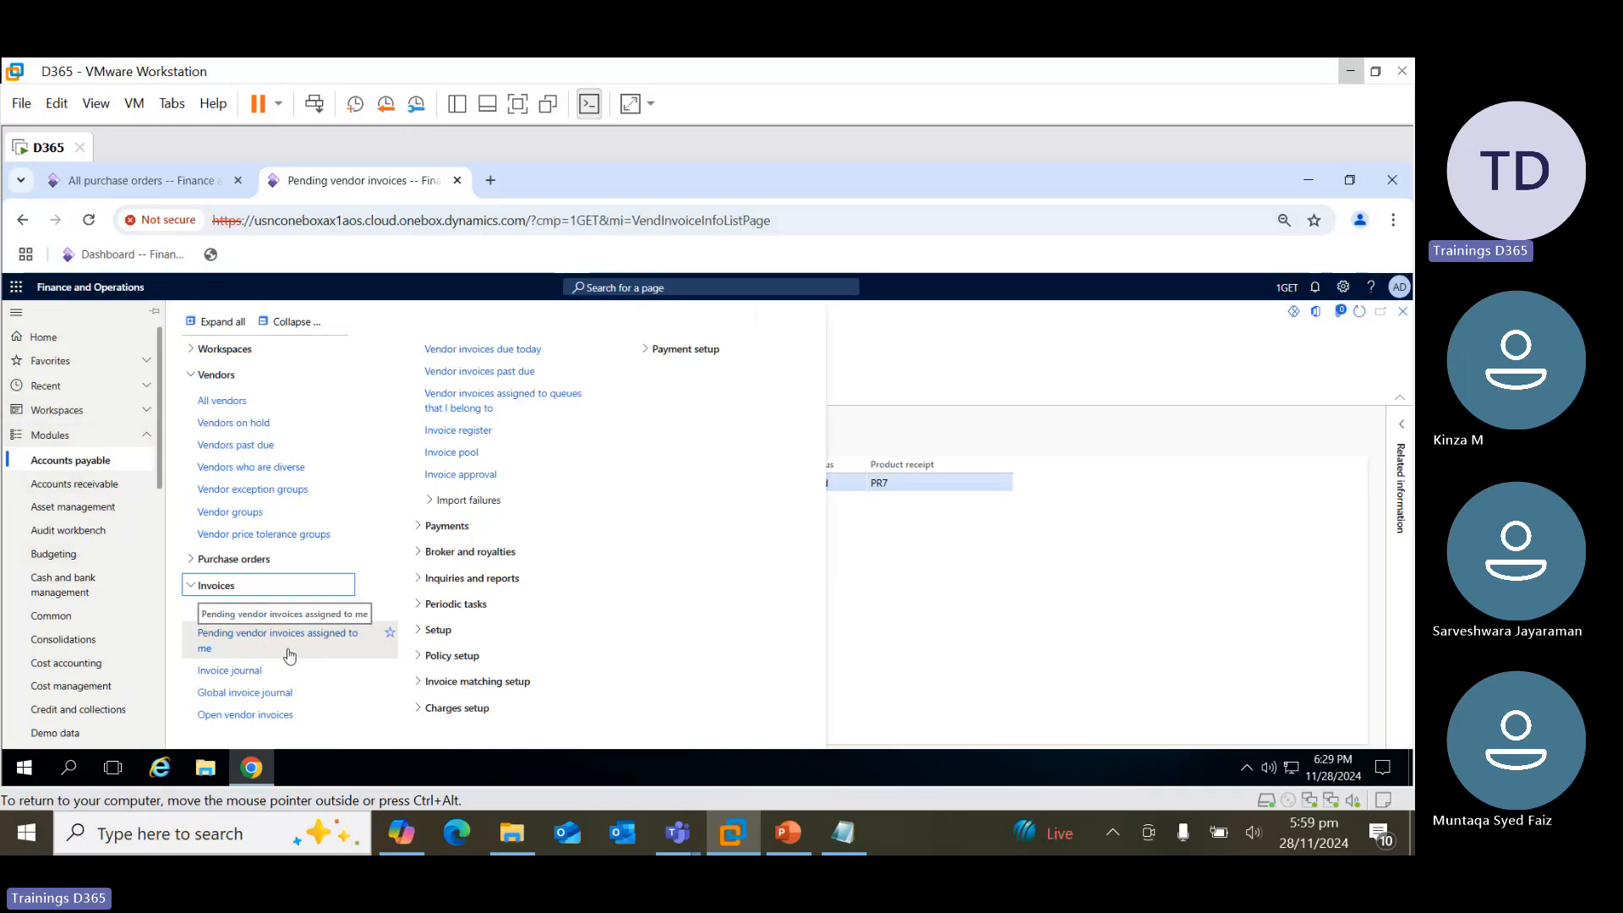
{"action": "left_click", "coordinate": [263, 717]}
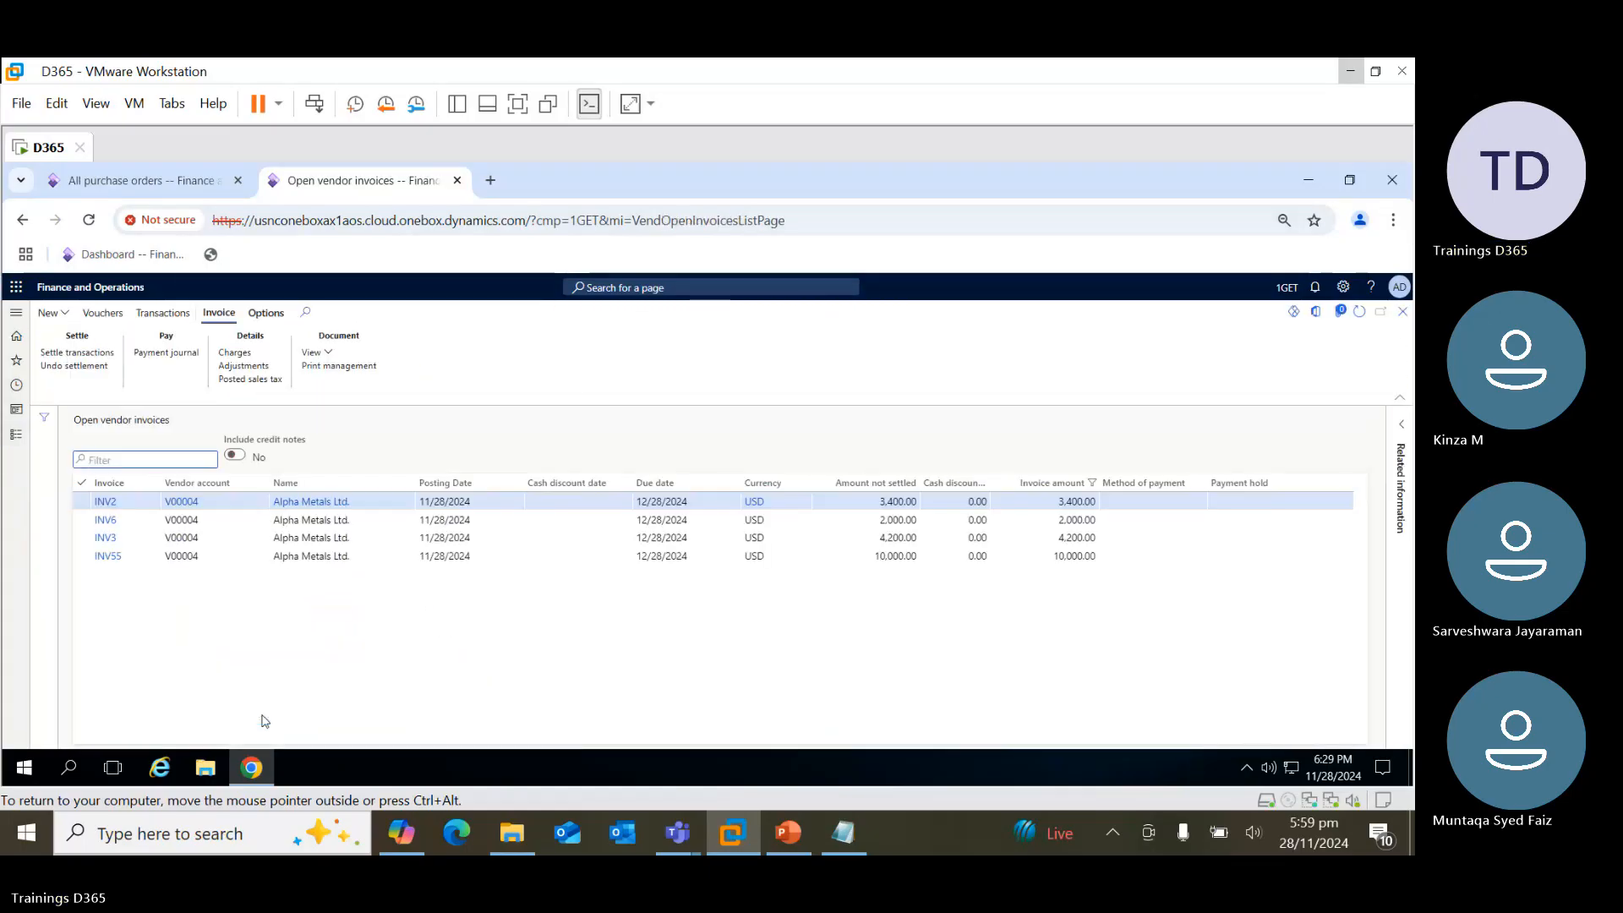
From the list of all vendors, view the invoice journal and the vendor transactions of Alpha Metals Ltd
{"action": "left_click", "coordinate": [161, 180]}
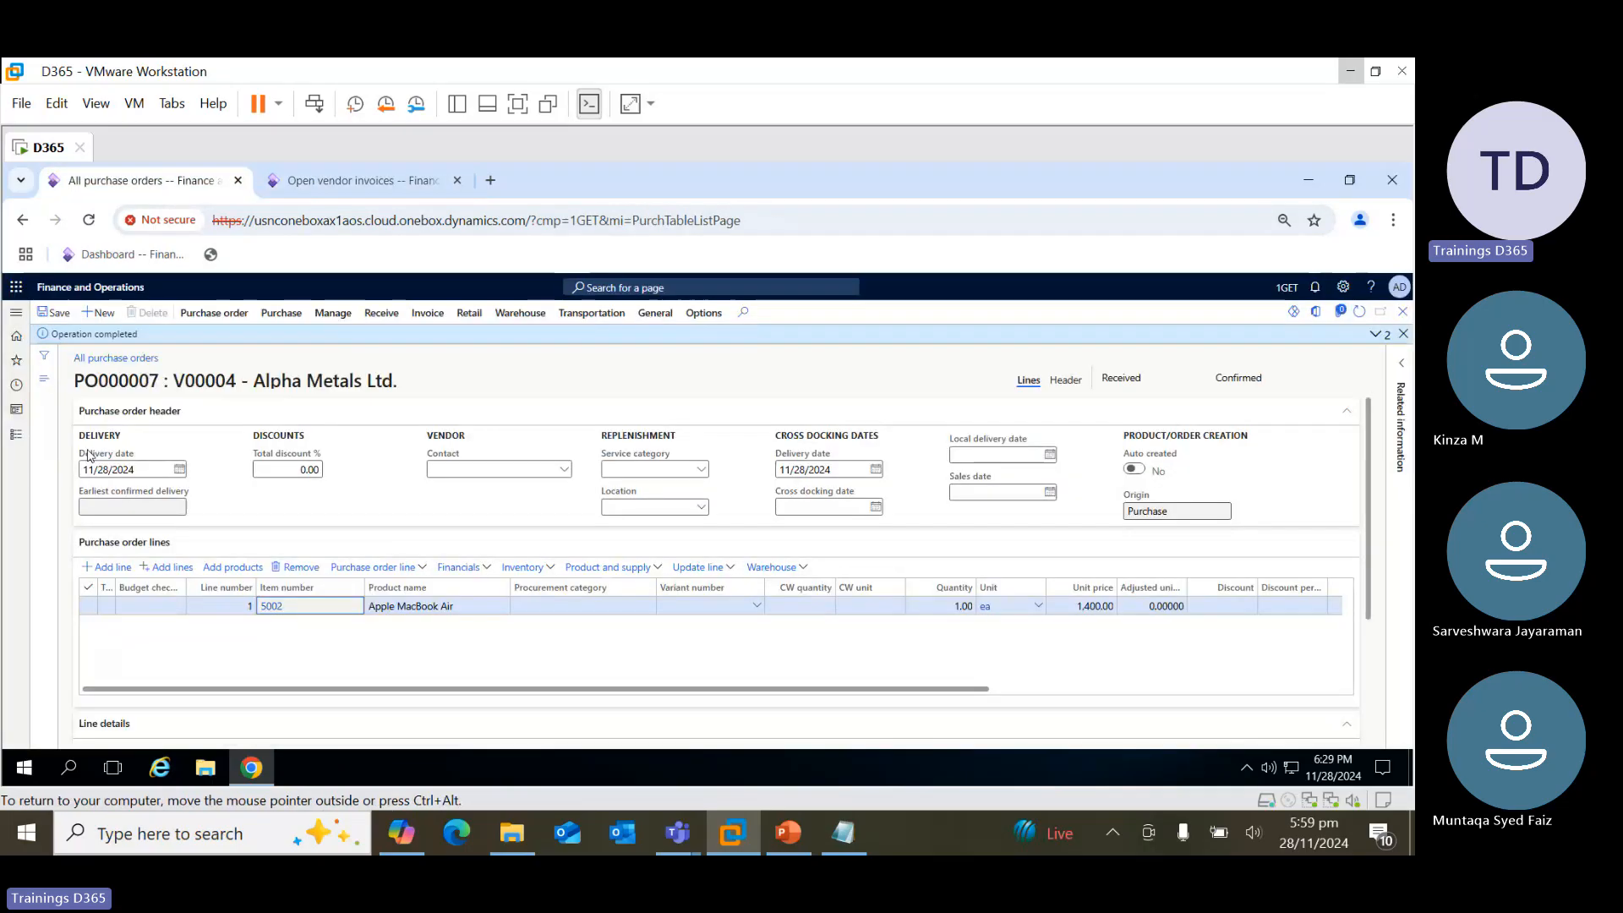
{"action": "left_click", "coordinate": [17, 437]}
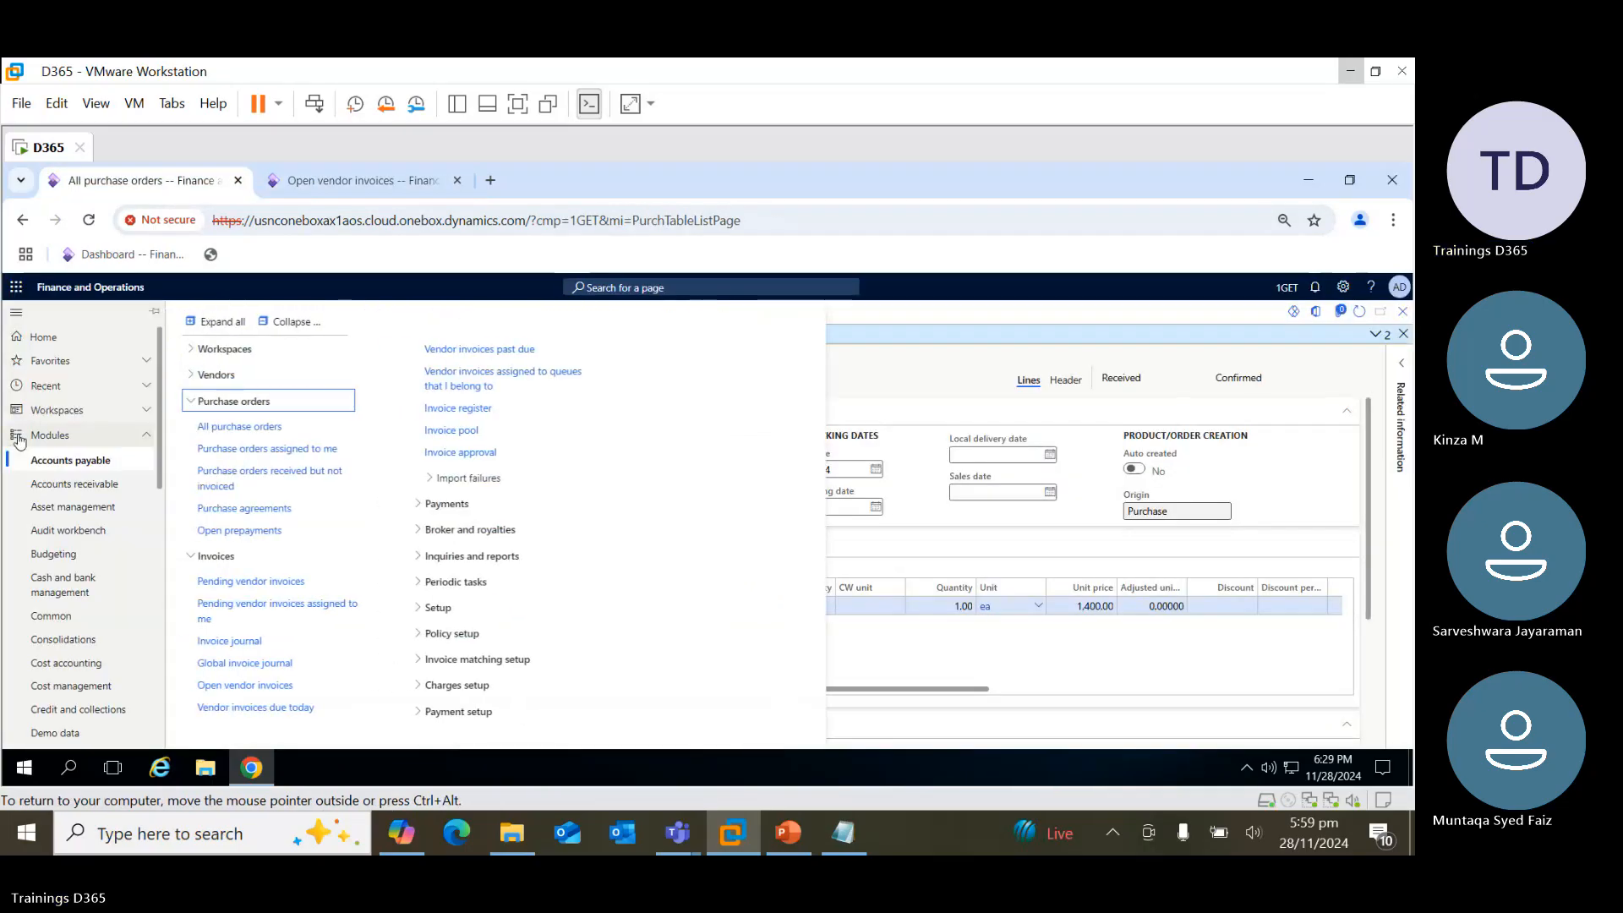
{"action": "left_click", "coordinate": [194, 382]}
{"action": "left_click", "coordinate": [219, 409]}
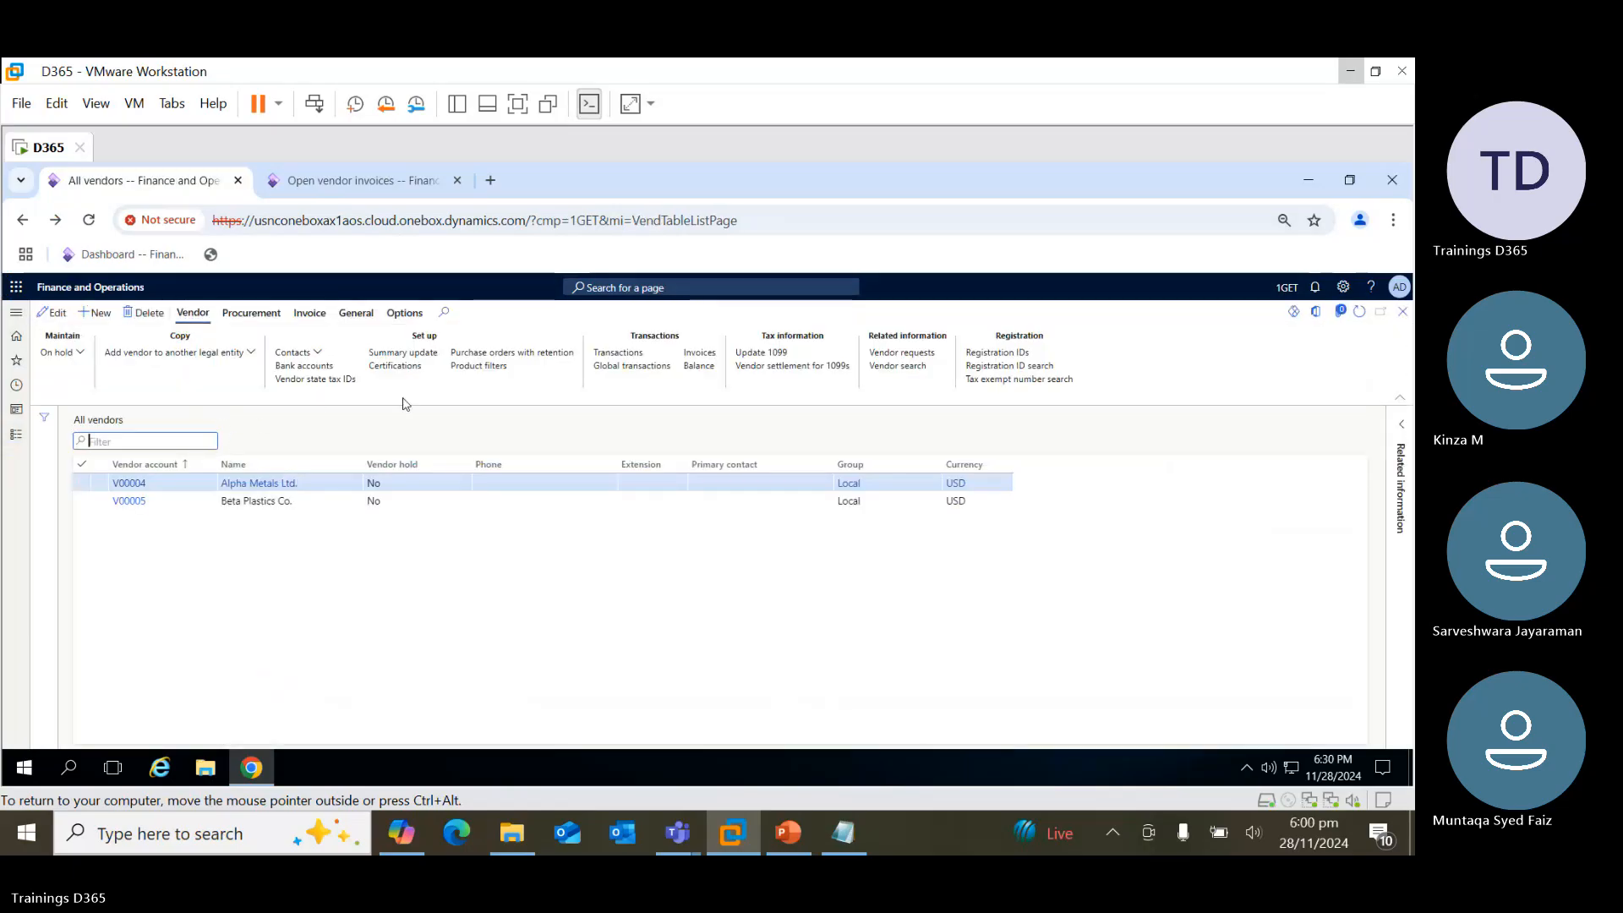
{"action": "left_click", "coordinate": [701, 354]}
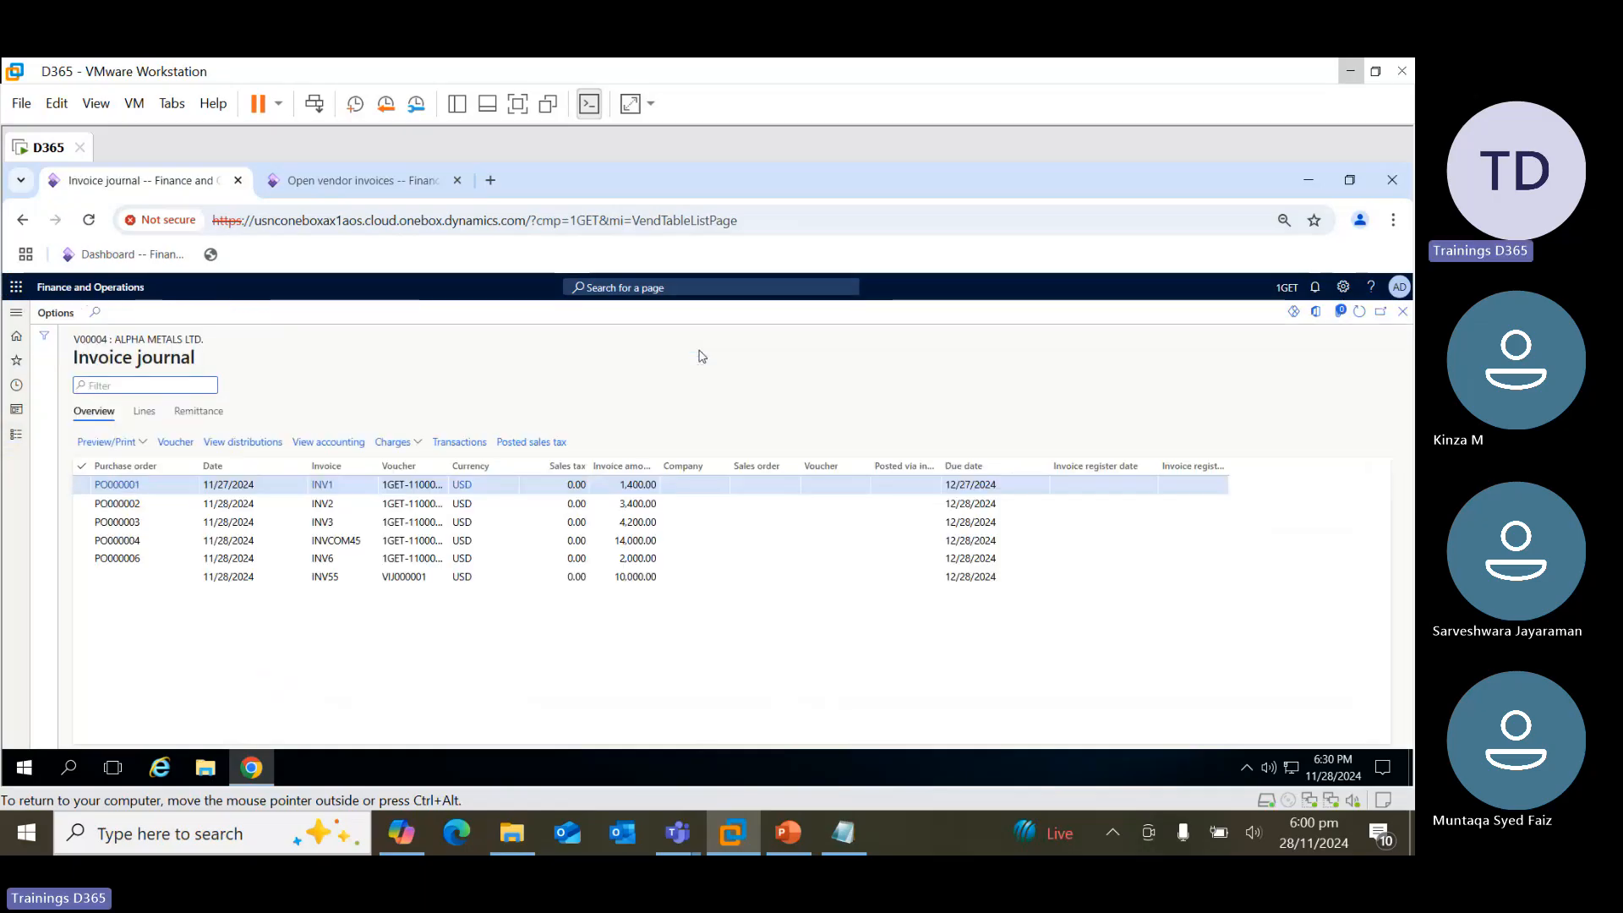
{"action": "left_click", "coordinate": [1404, 311]}
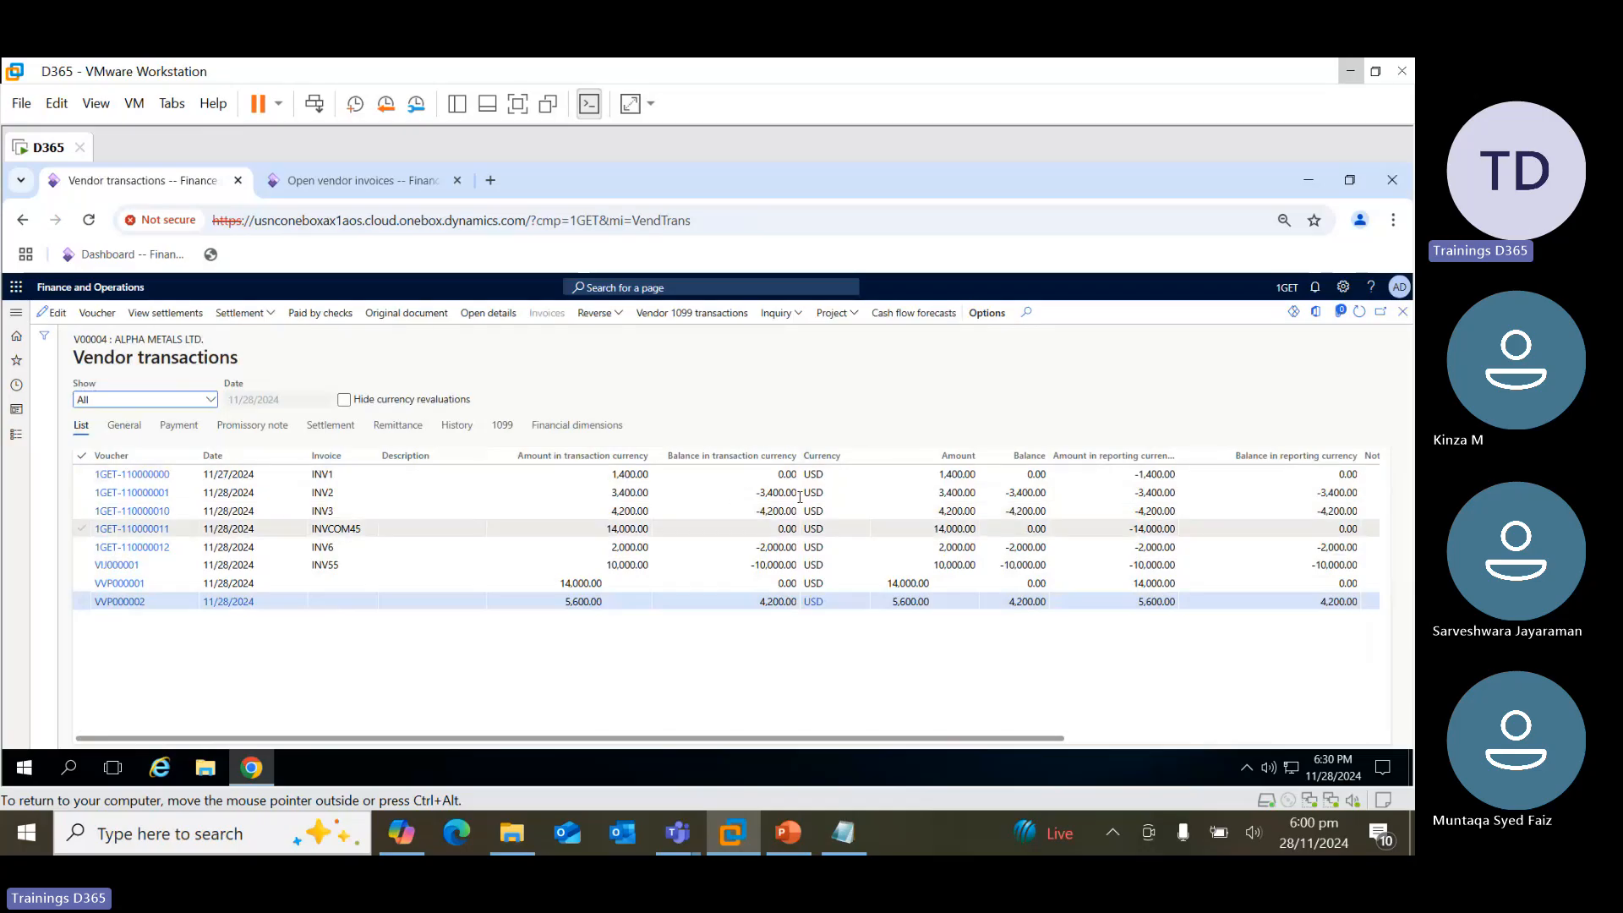
Return to the open vendor invoices and view the list of vendor invoices due today
{"action": "left_click", "coordinate": [365, 185]}
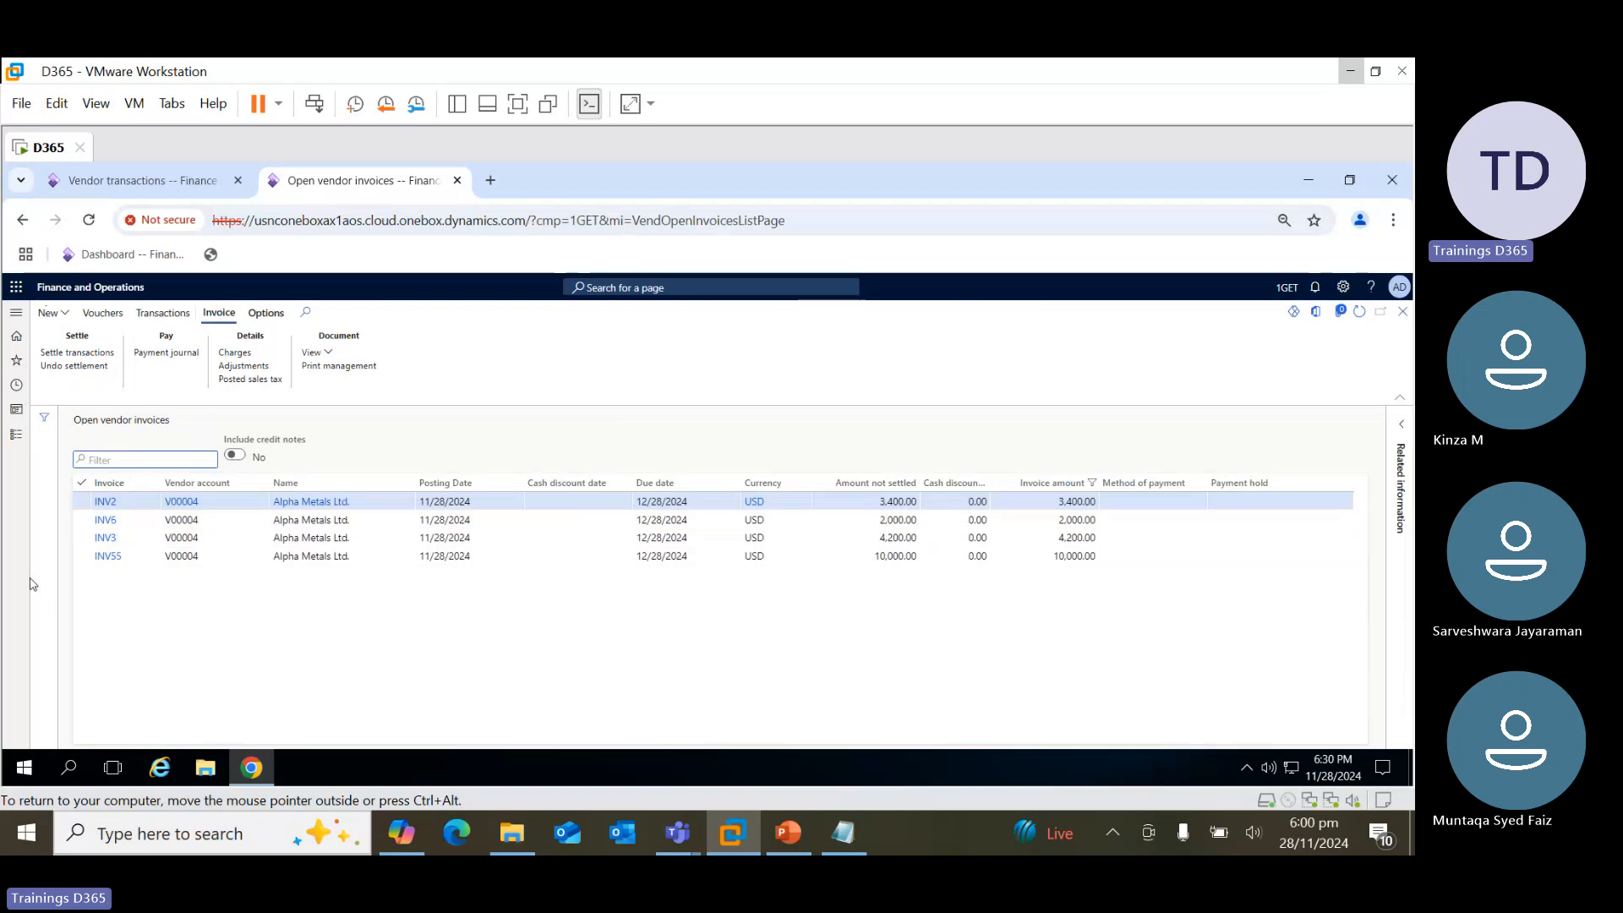
{"action": "left_click", "coordinate": [16, 437]}
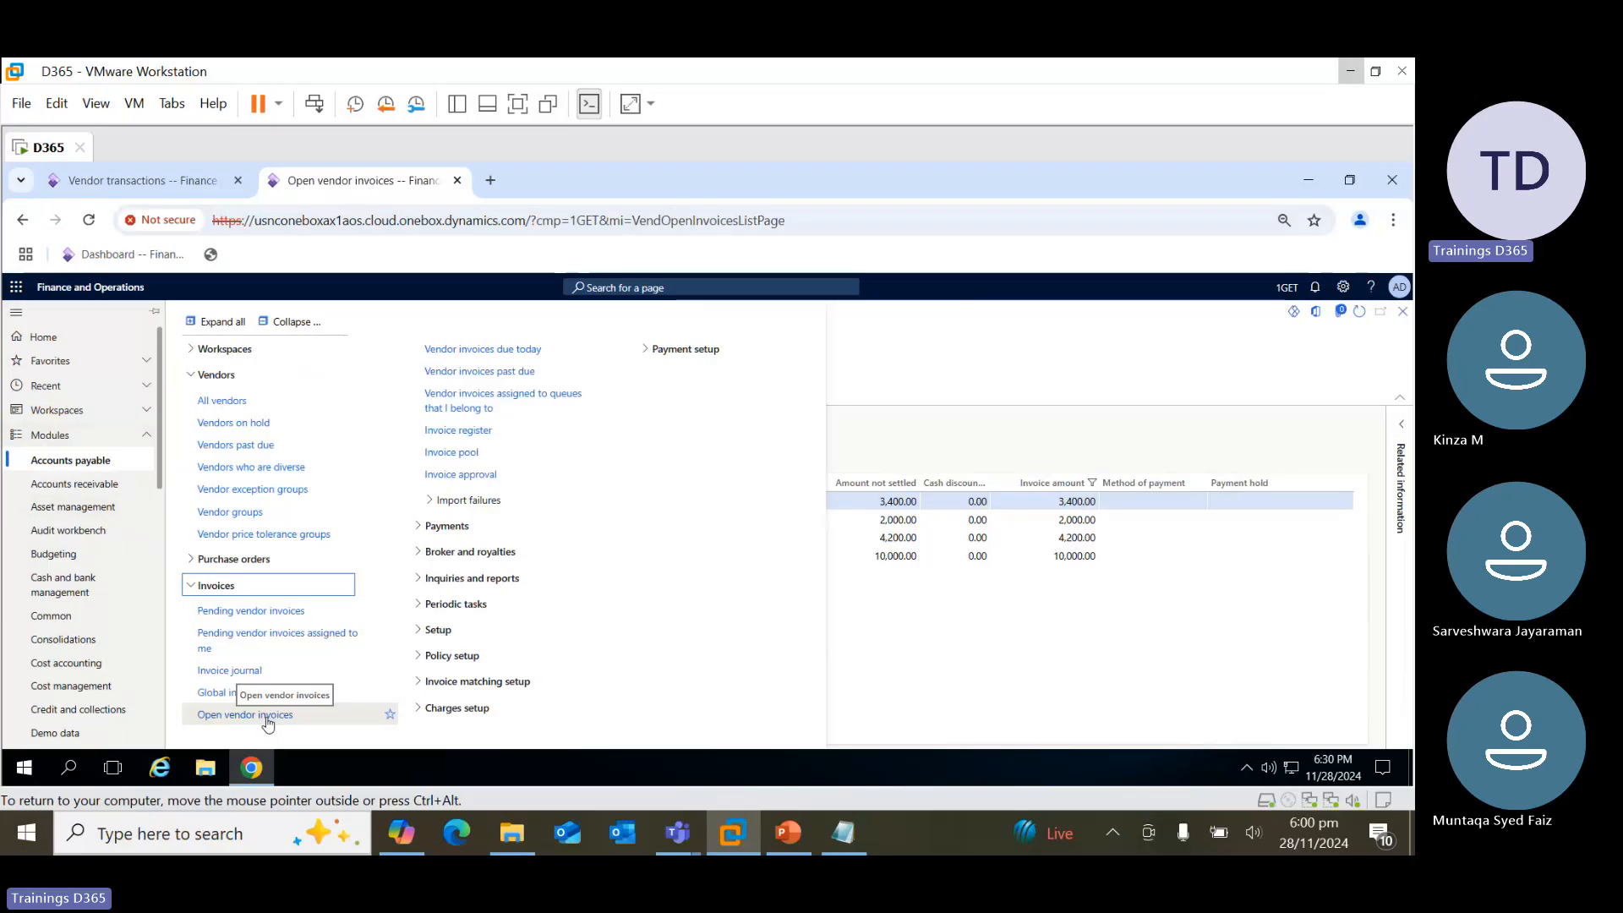
{"action": "left_click", "coordinate": [512, 357]}
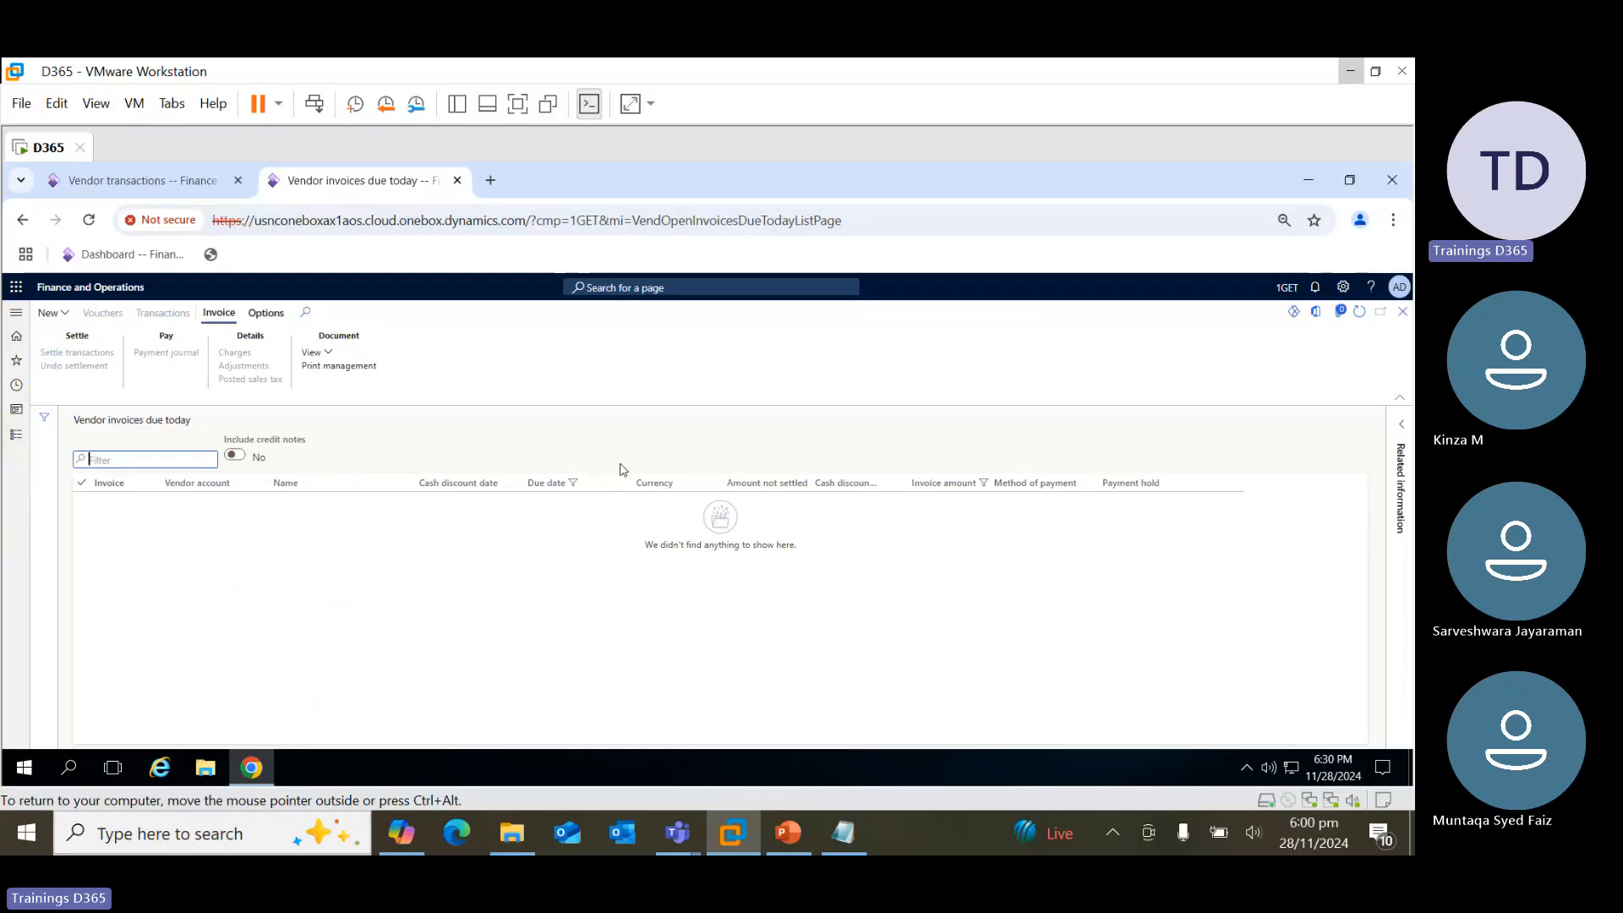
Open the Vendor invoice entry workspace and review its product receipts, pending vendor invoices and purchase order search
{"action": "left_click", "coordinate": [16, 440]}
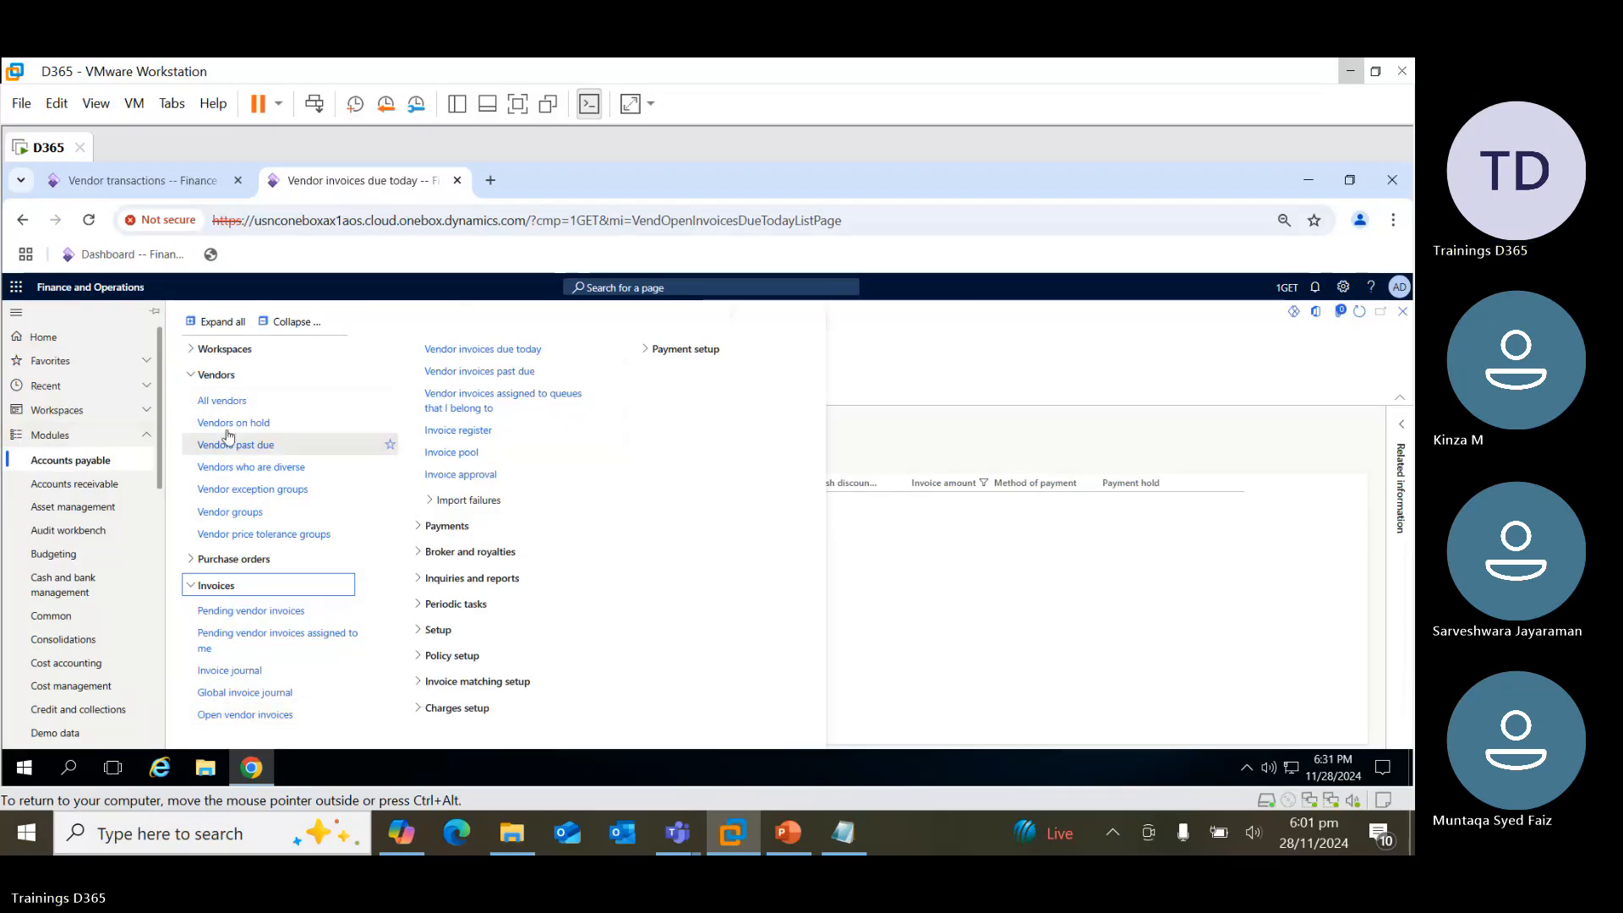
{"action": "left_click", "coordinate": [191, 350]}
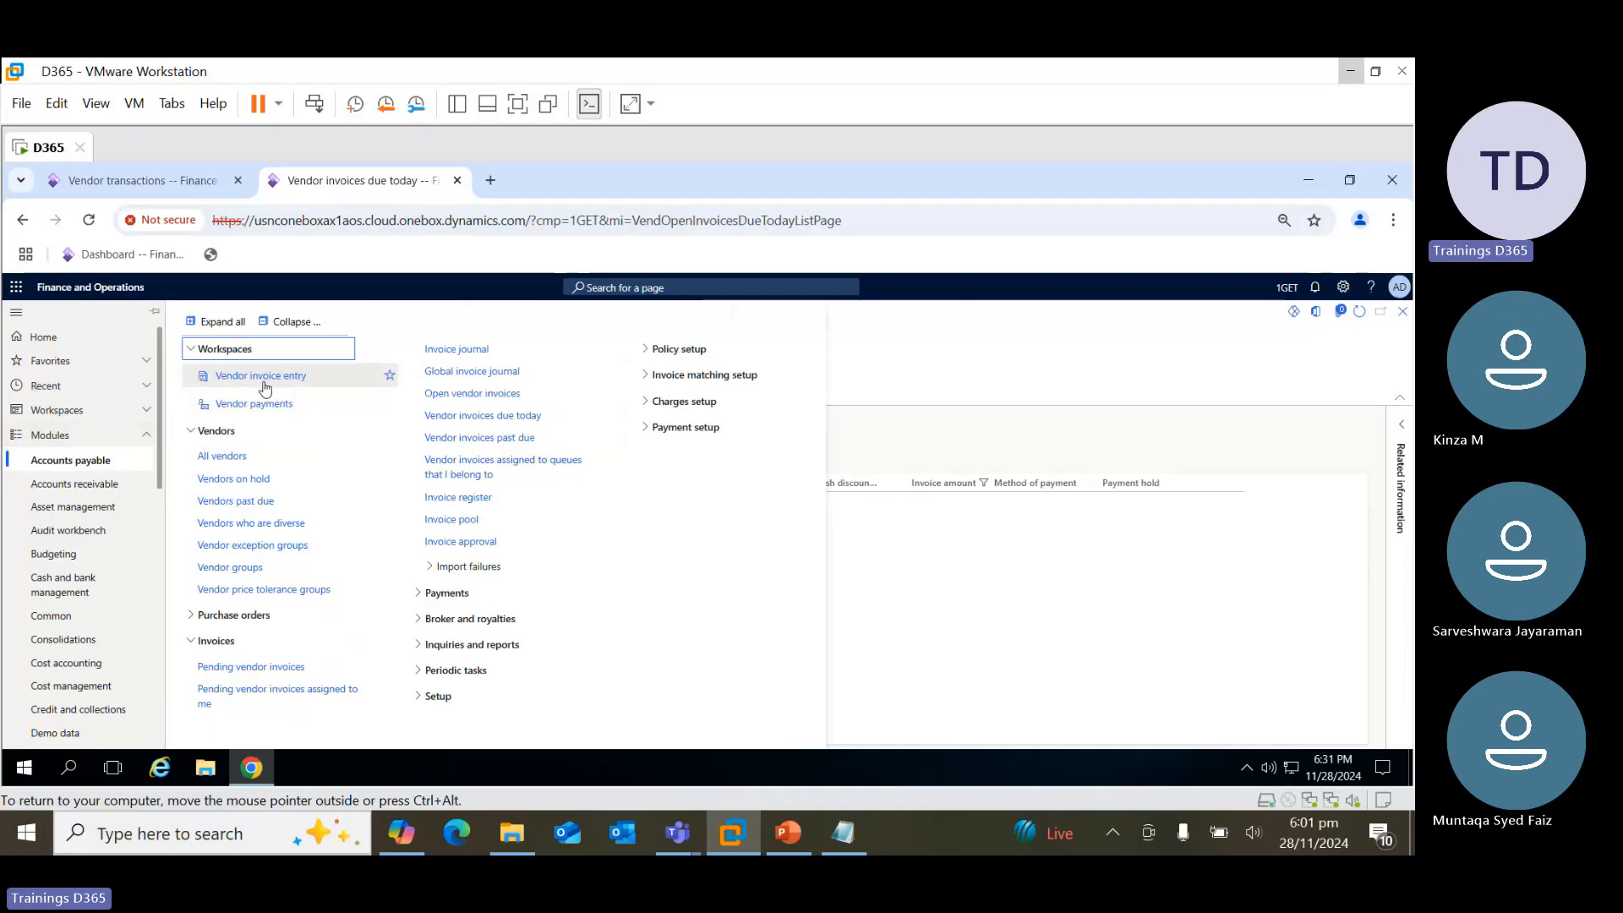
{"action": "left_click", "coordinate": [291, 383]}
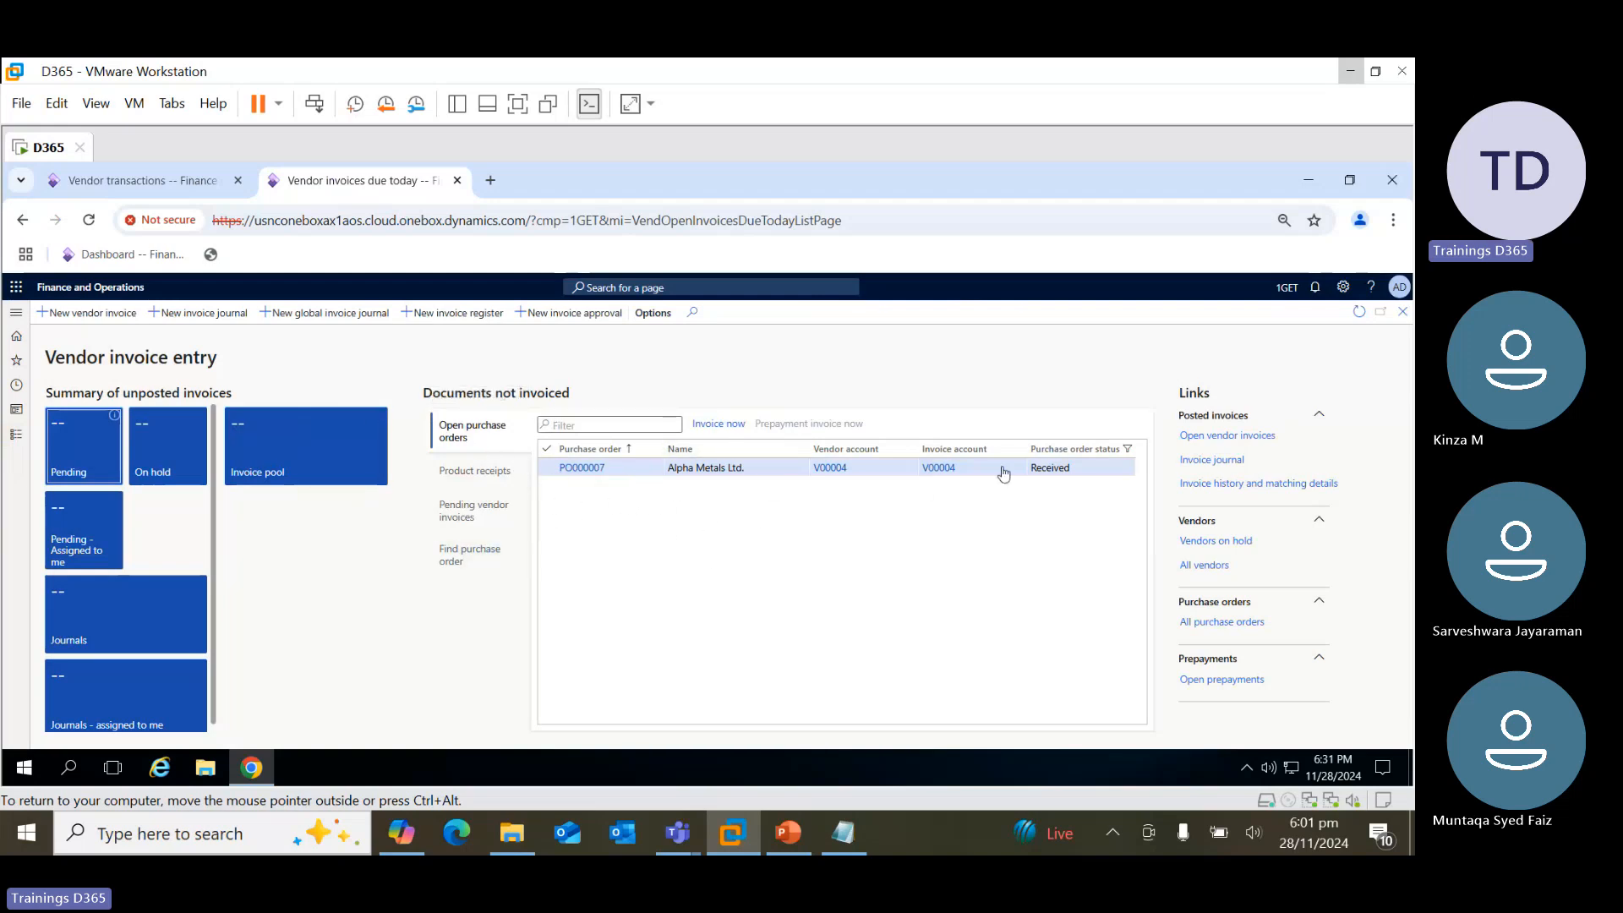
{"action": "left_click", "coordinate": [480, 471]}
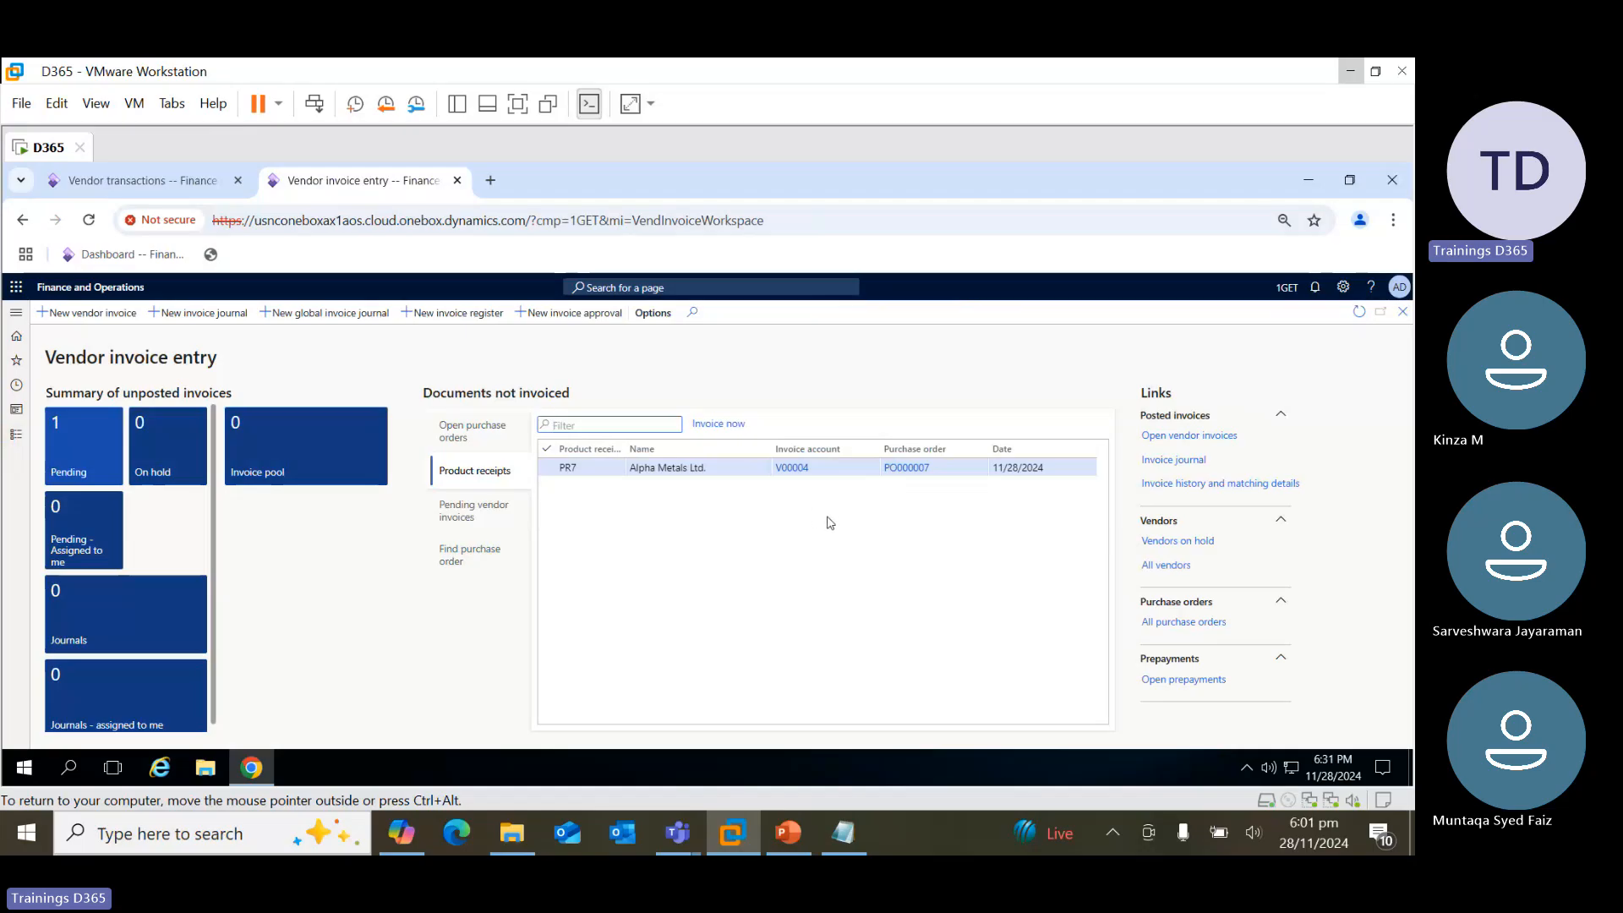
{"action": "left_click", "coordinate": [497, 518]}
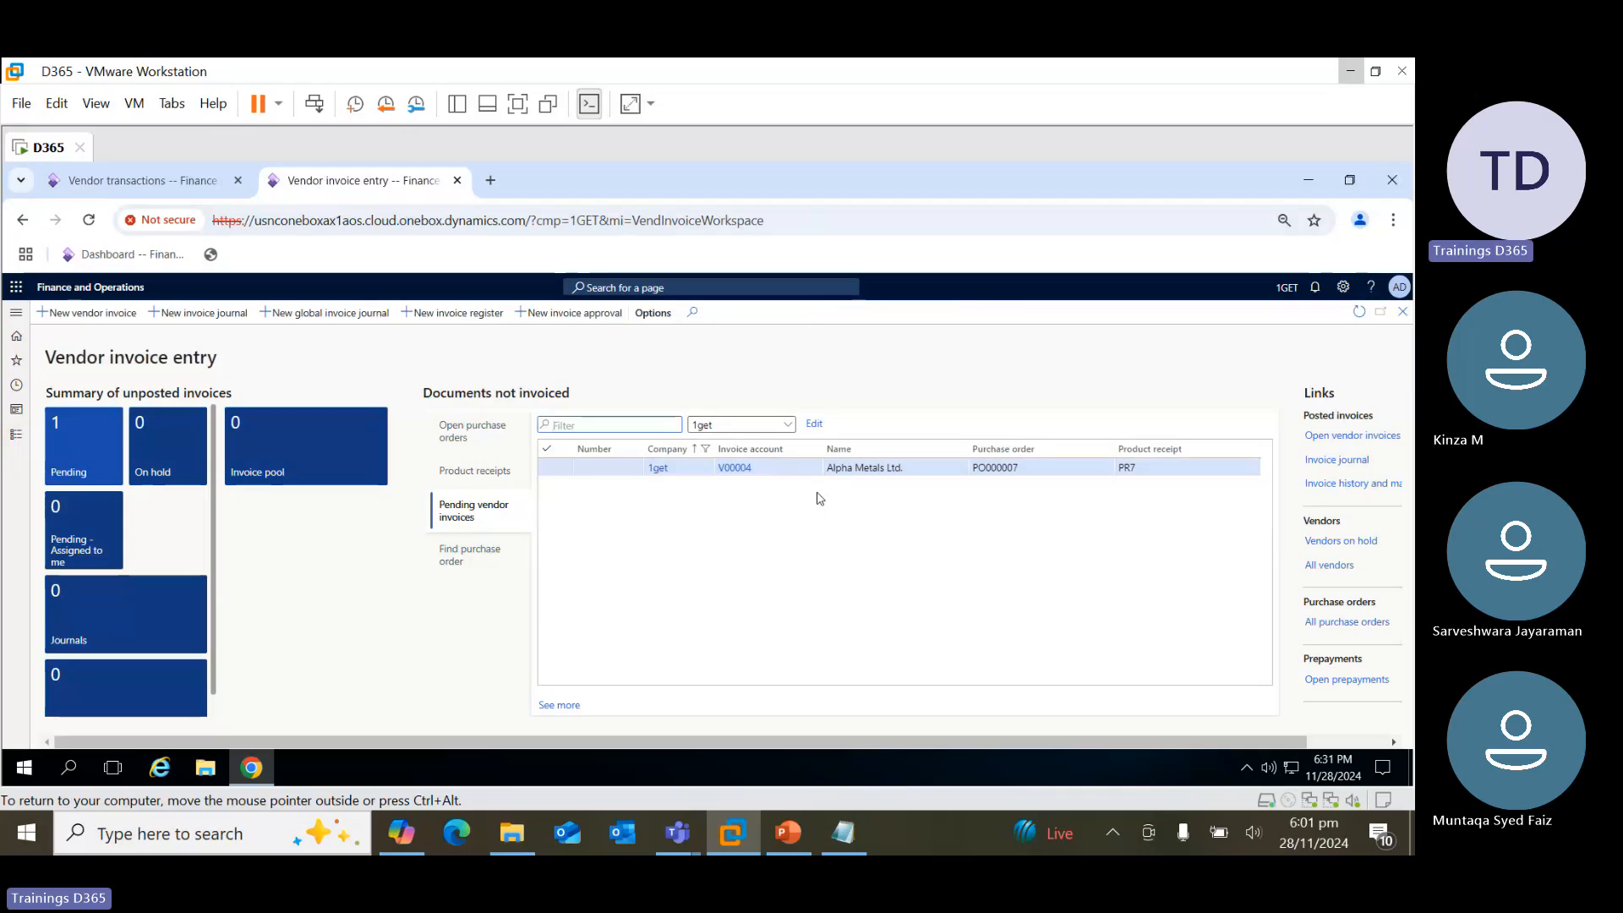
{"action": "left_click", "coordinate": [486, 573]}
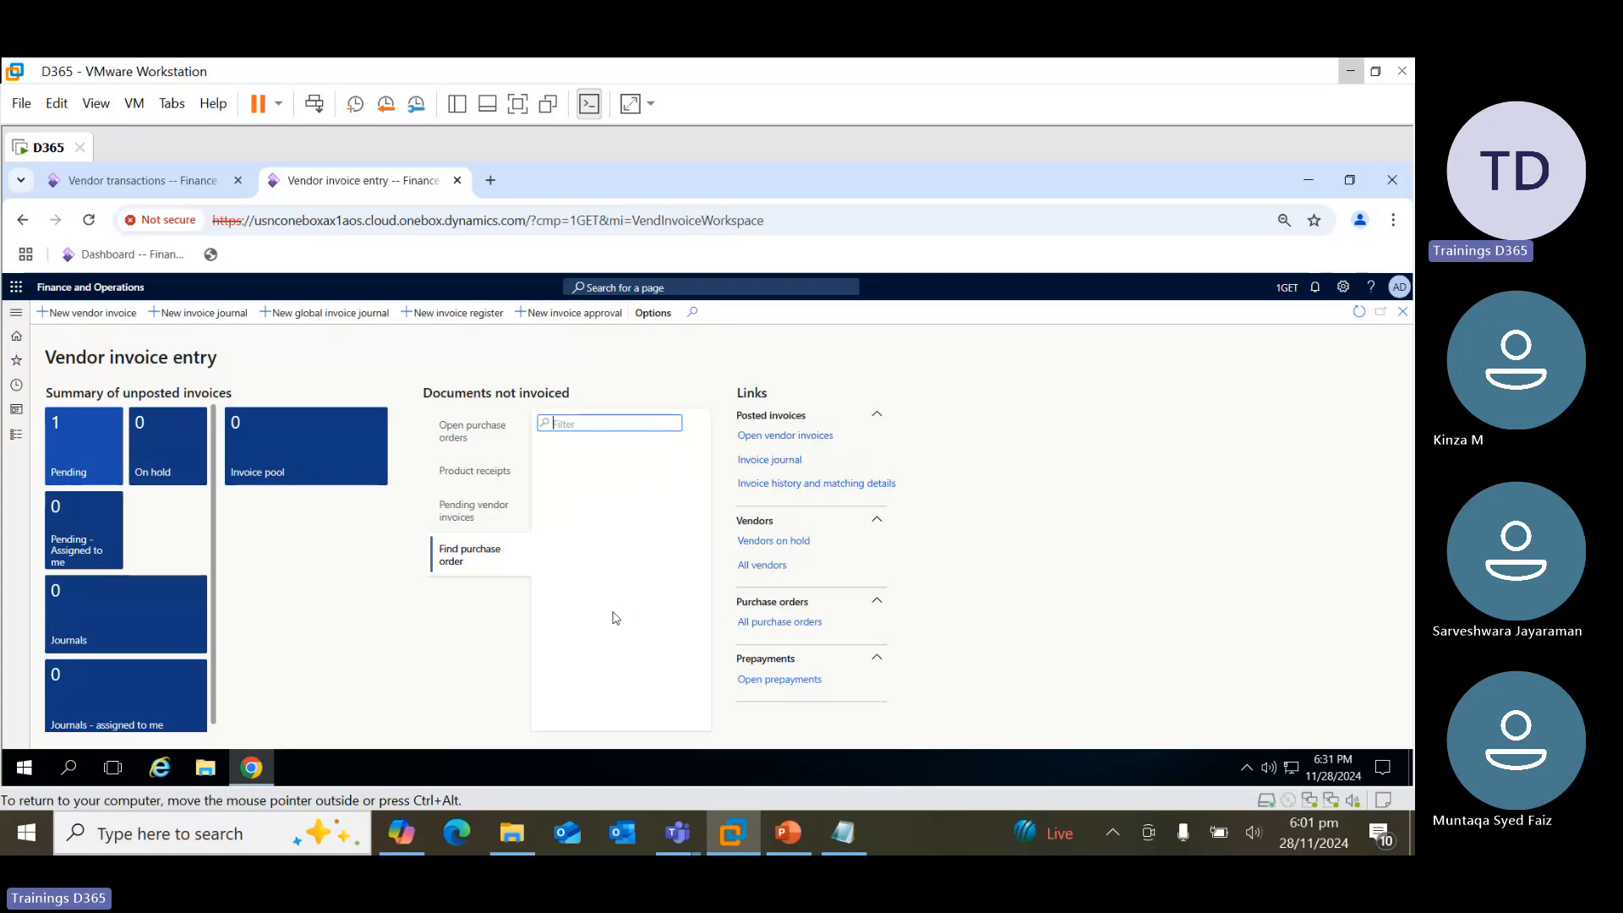
{"action": "left_click", "coordinate": [20, 436]}
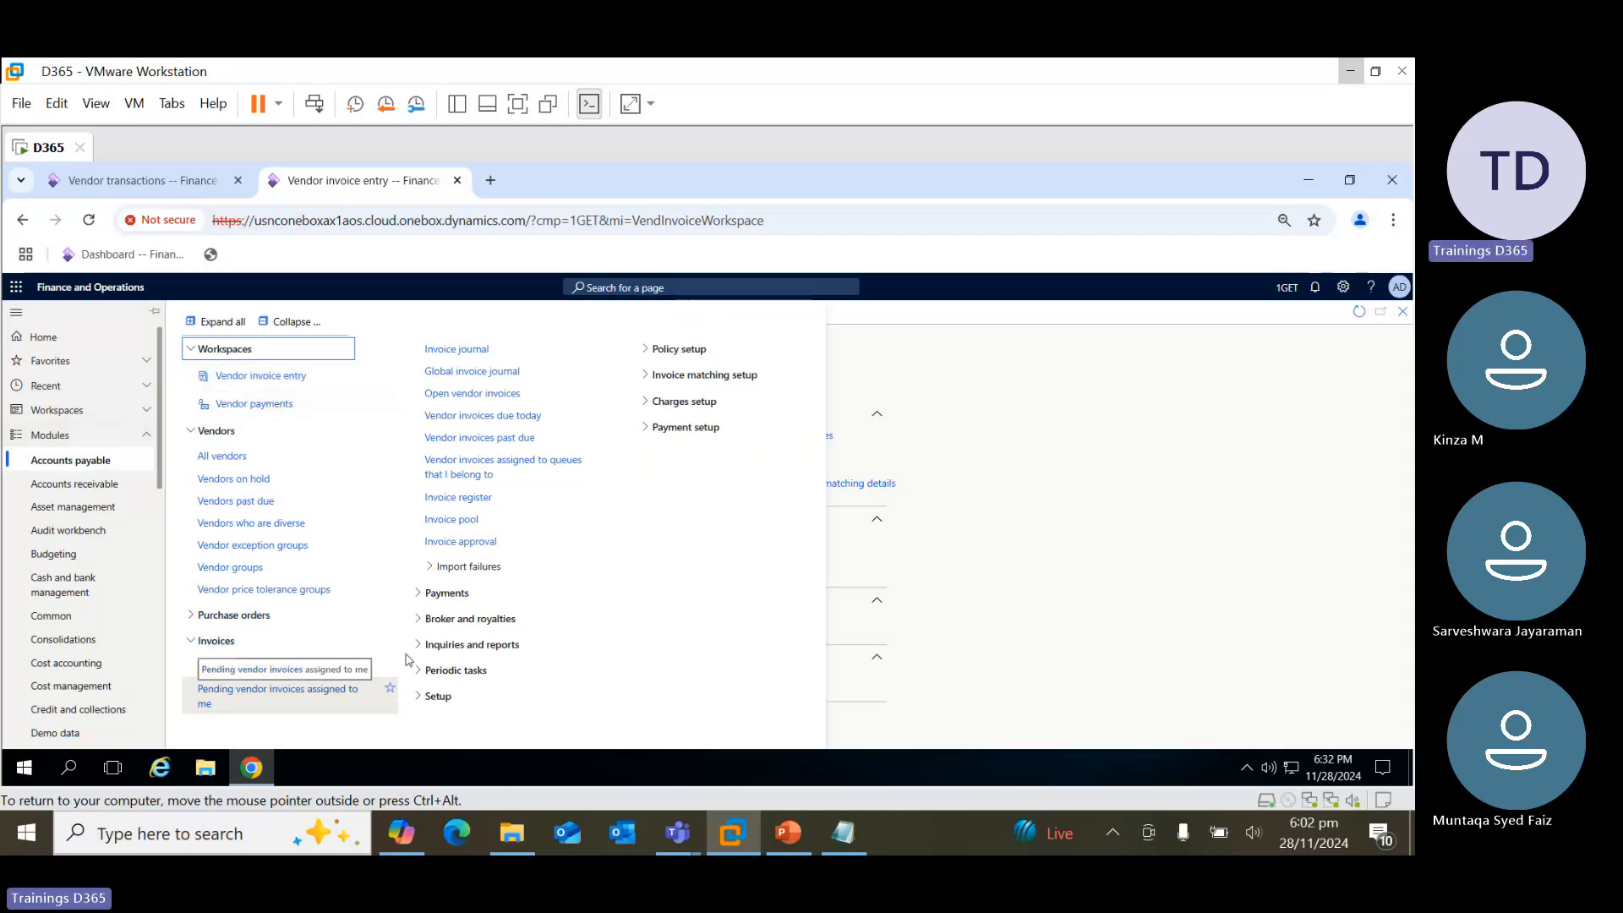
{"action": "left_click", "coordinate": [444, 592]}
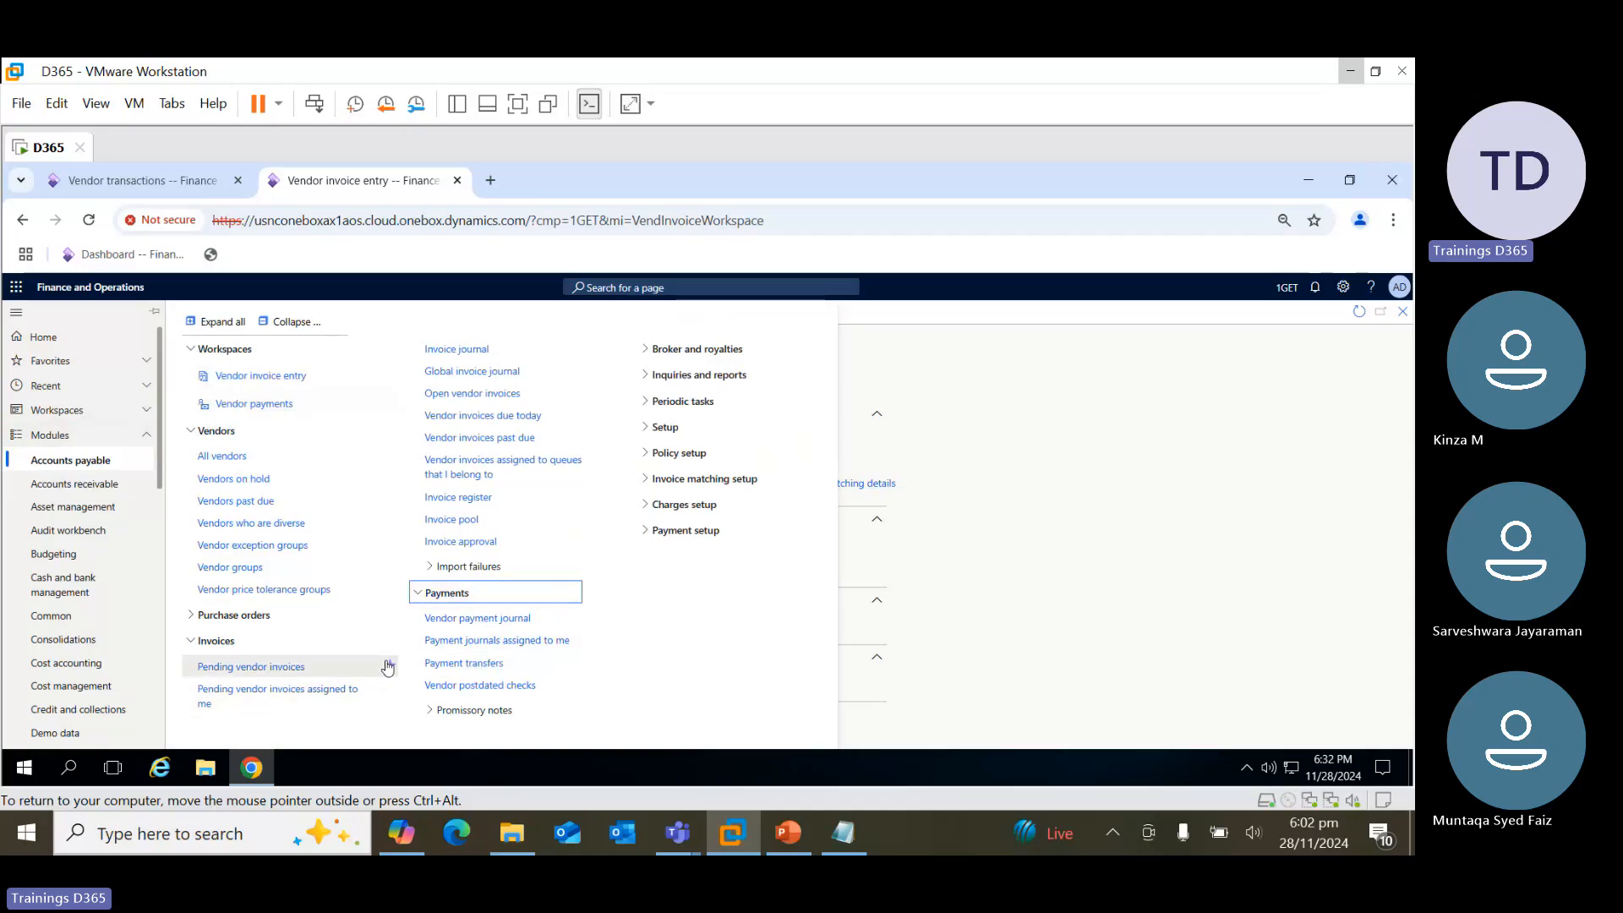
{"action": "left_click", "coordinate": [194, 432]}
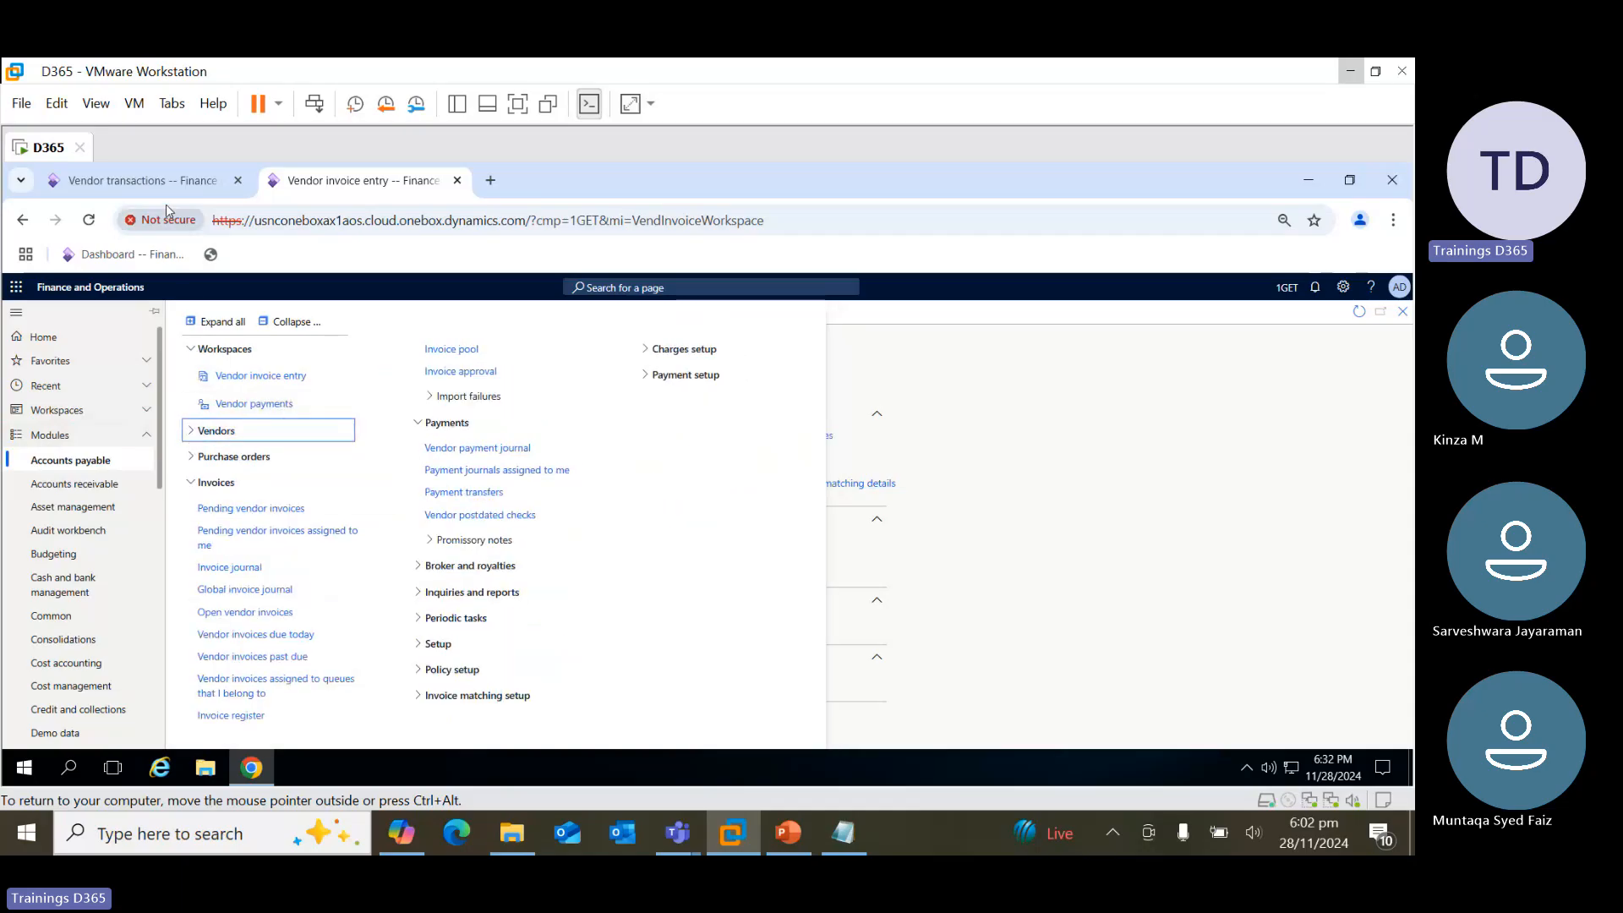
Return to the vendor transactions of Alpha Metals Ltd. and show the Open, the Closed and finally All transactions
{"action": "left_click", "coordinate": [167, 186]}
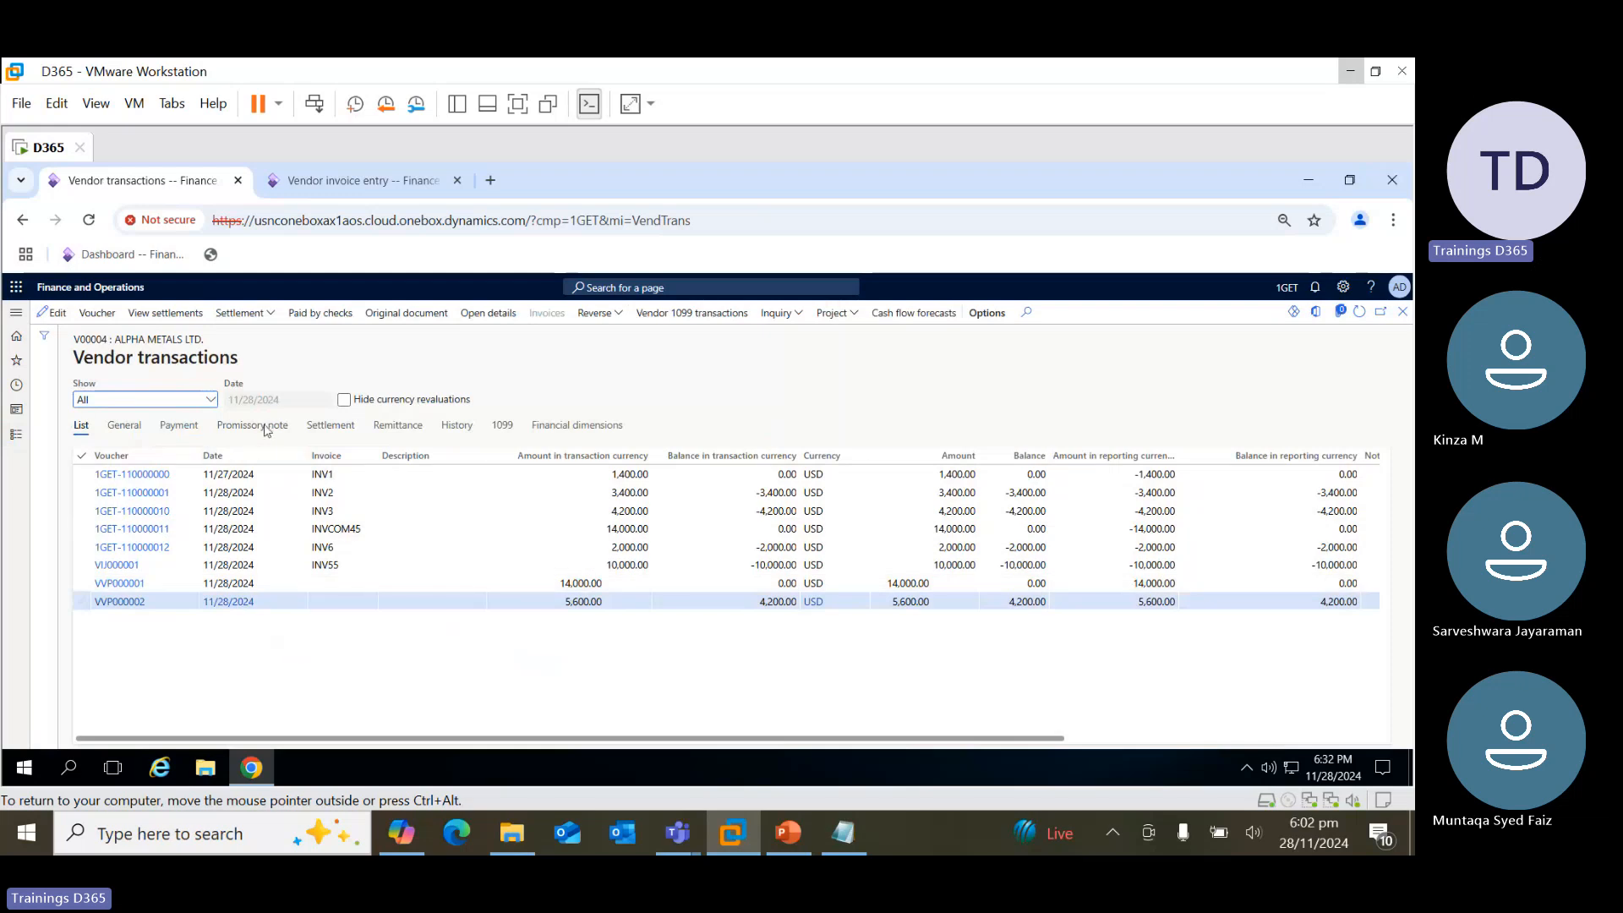
{"action": "left_click", "coordinate": [209, 402]}
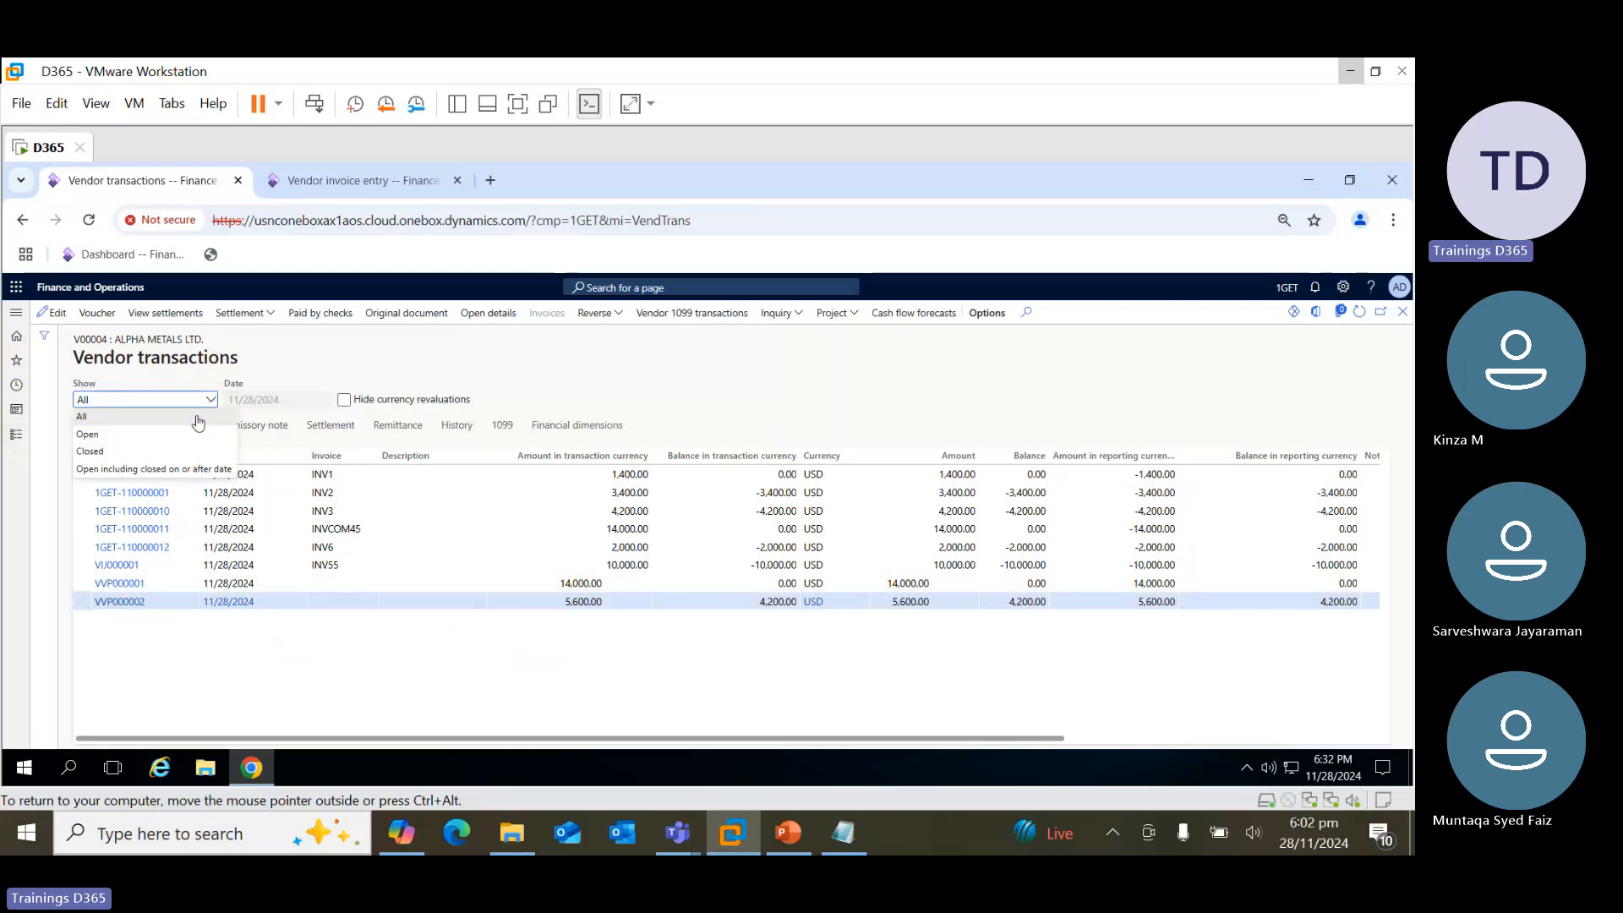
{"action": "left_click", "coordinate": [132, 434]}
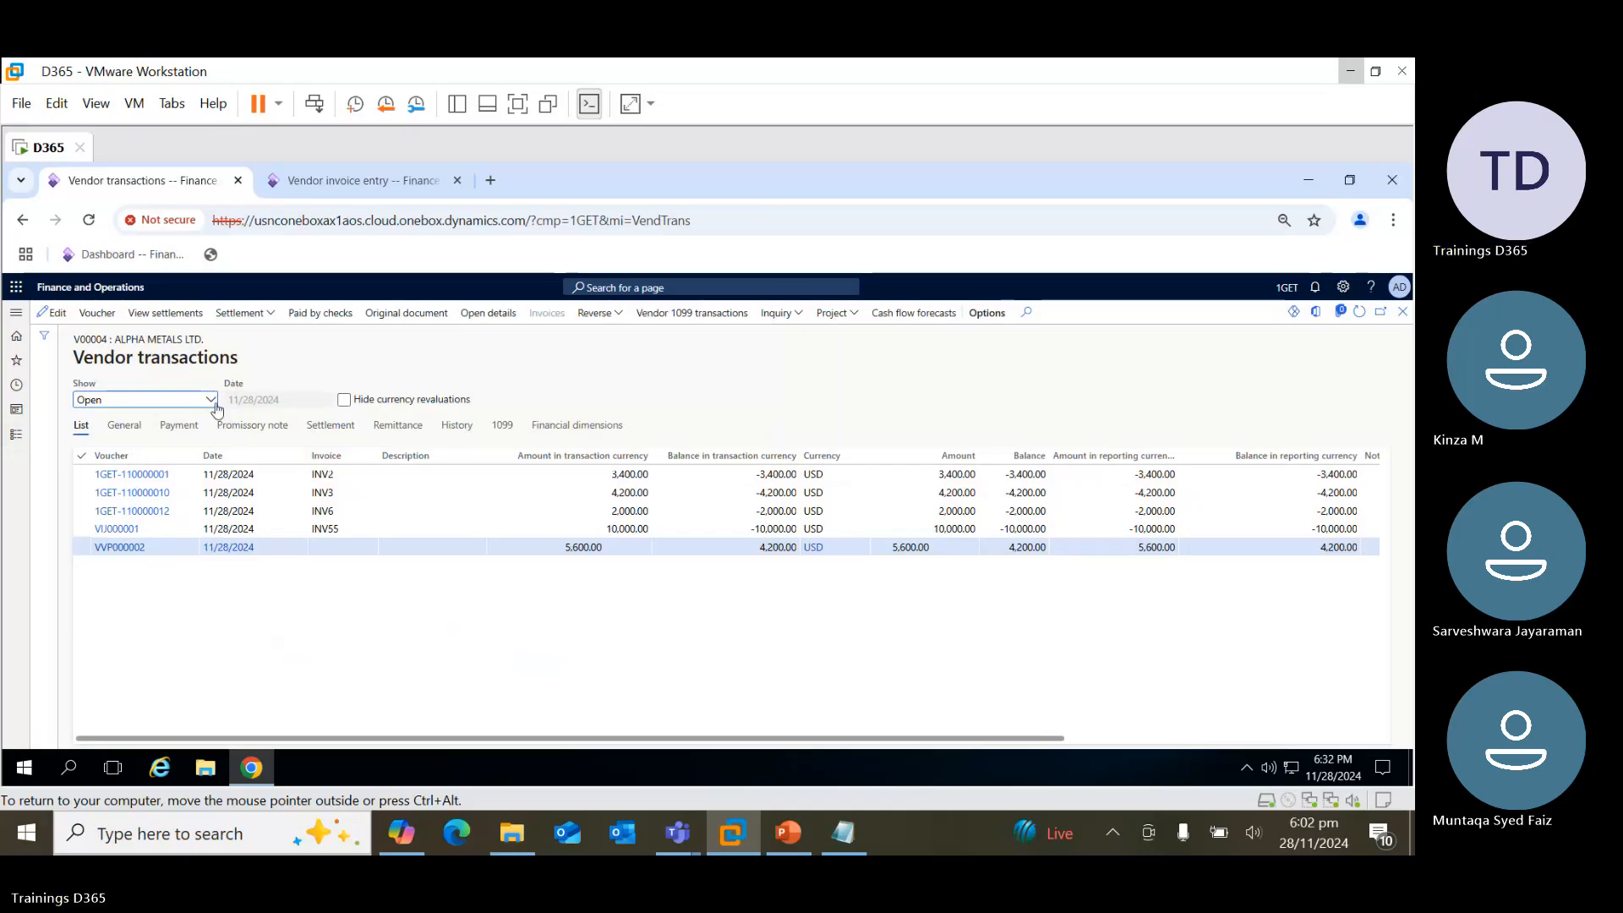
{"action": "left_click", "coordinate": [210, 400]}
{"action": "left_click", "coordinate": [158, 453]}
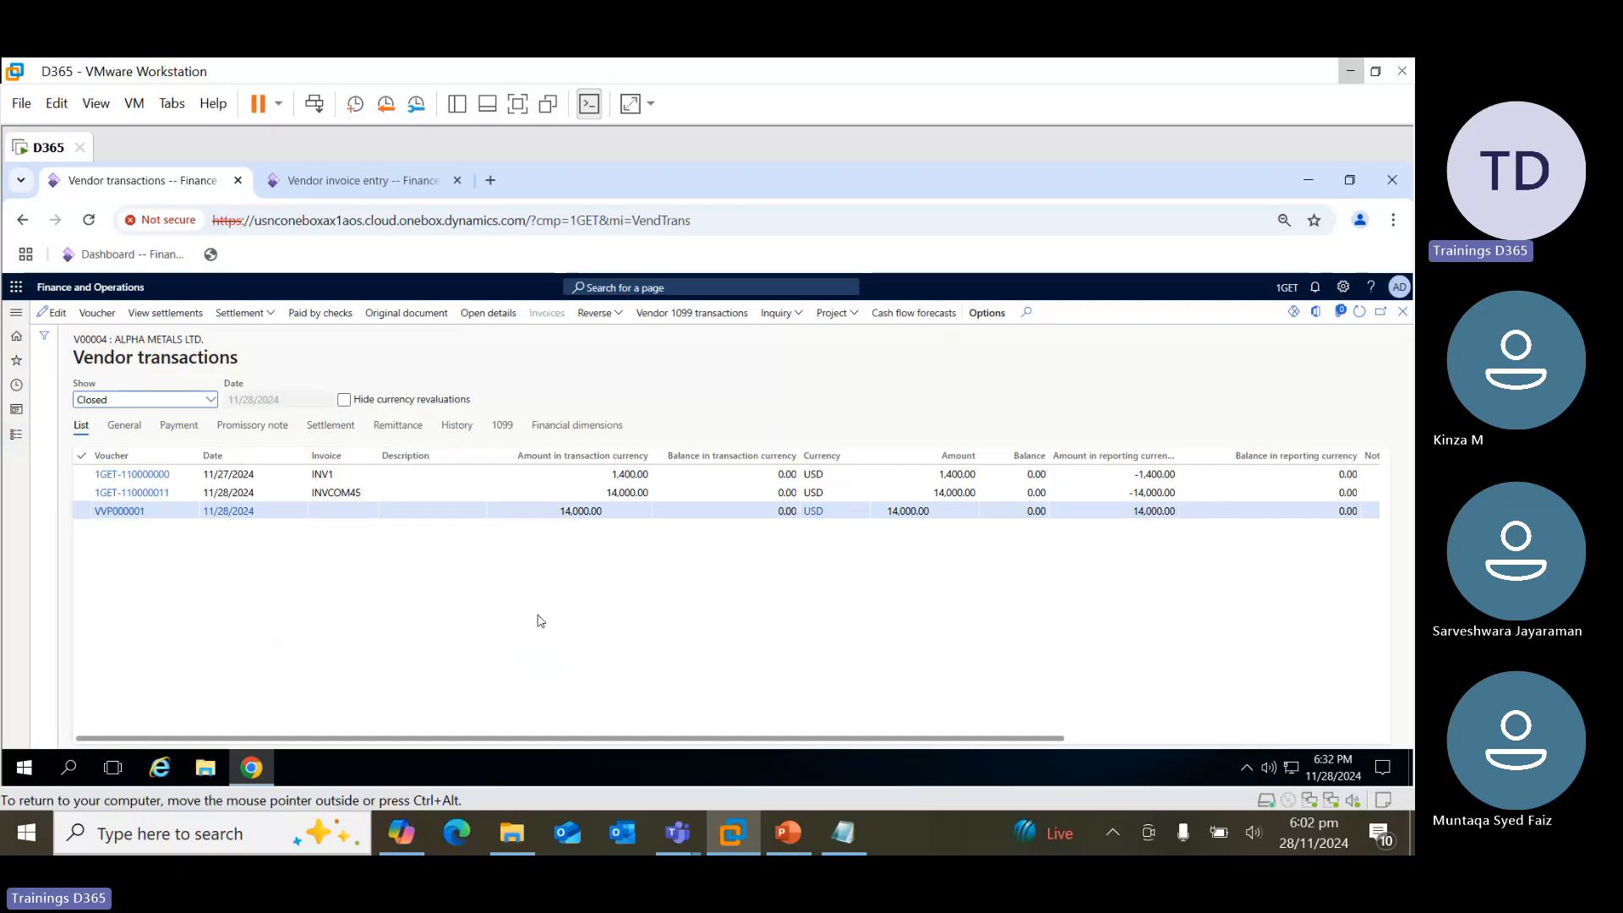
{"action": "left_click", "coordinate": [211, 400]}
{"action": "left_click", "coordinate": [166, 423]}
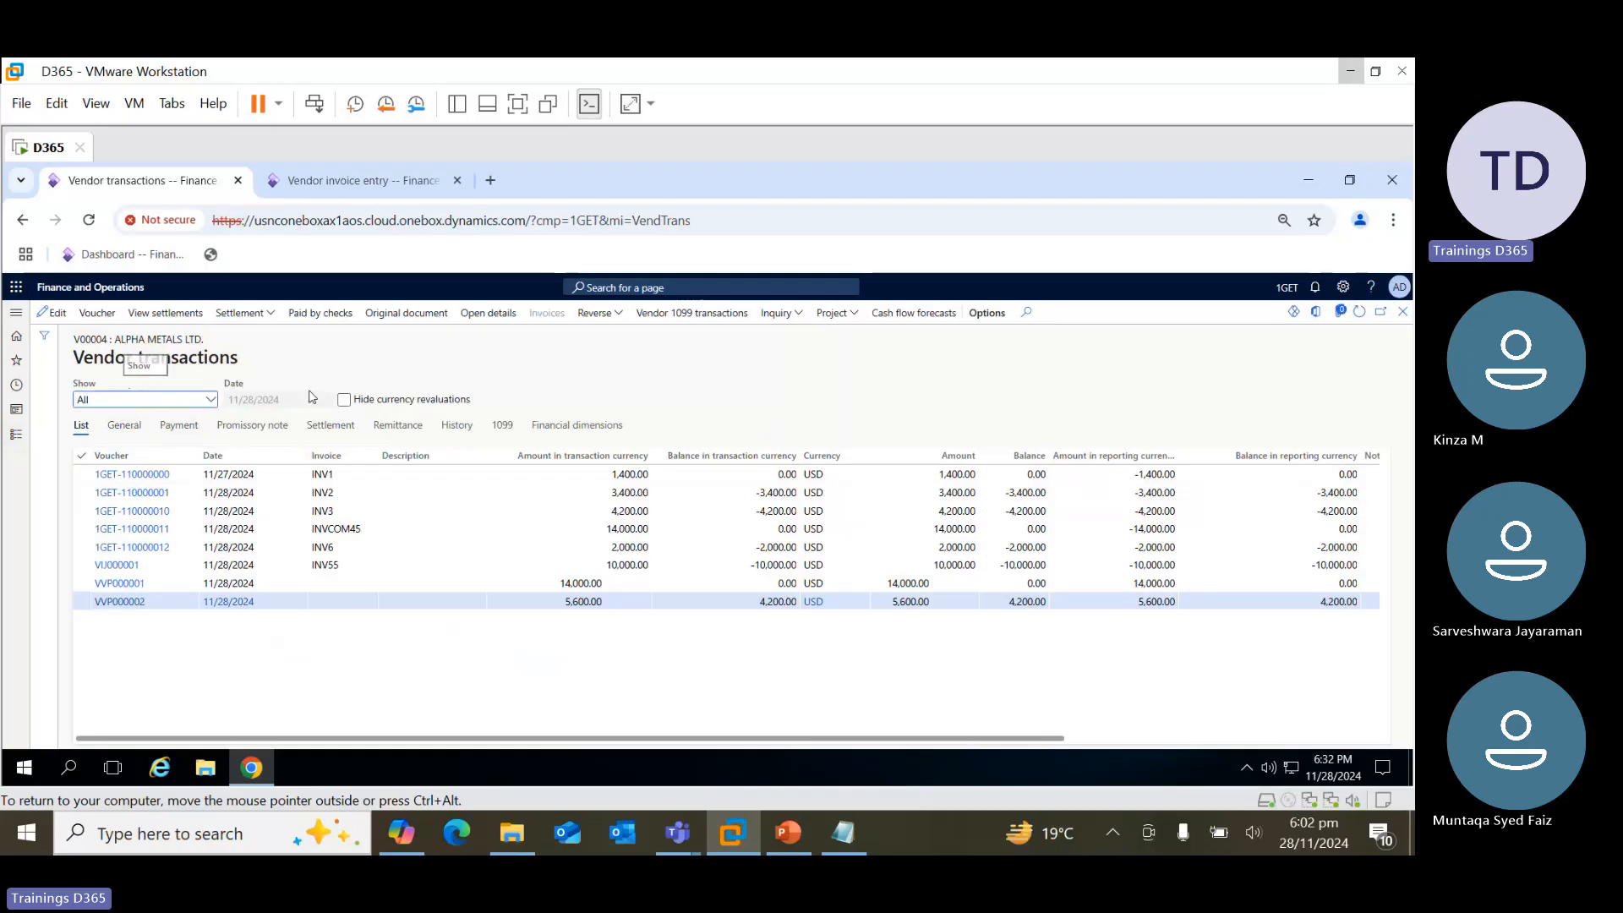
Switch to the Microsoft Teams meeting and stop its recording
{"action": "left_click", "coordinate": [1348, 72]}
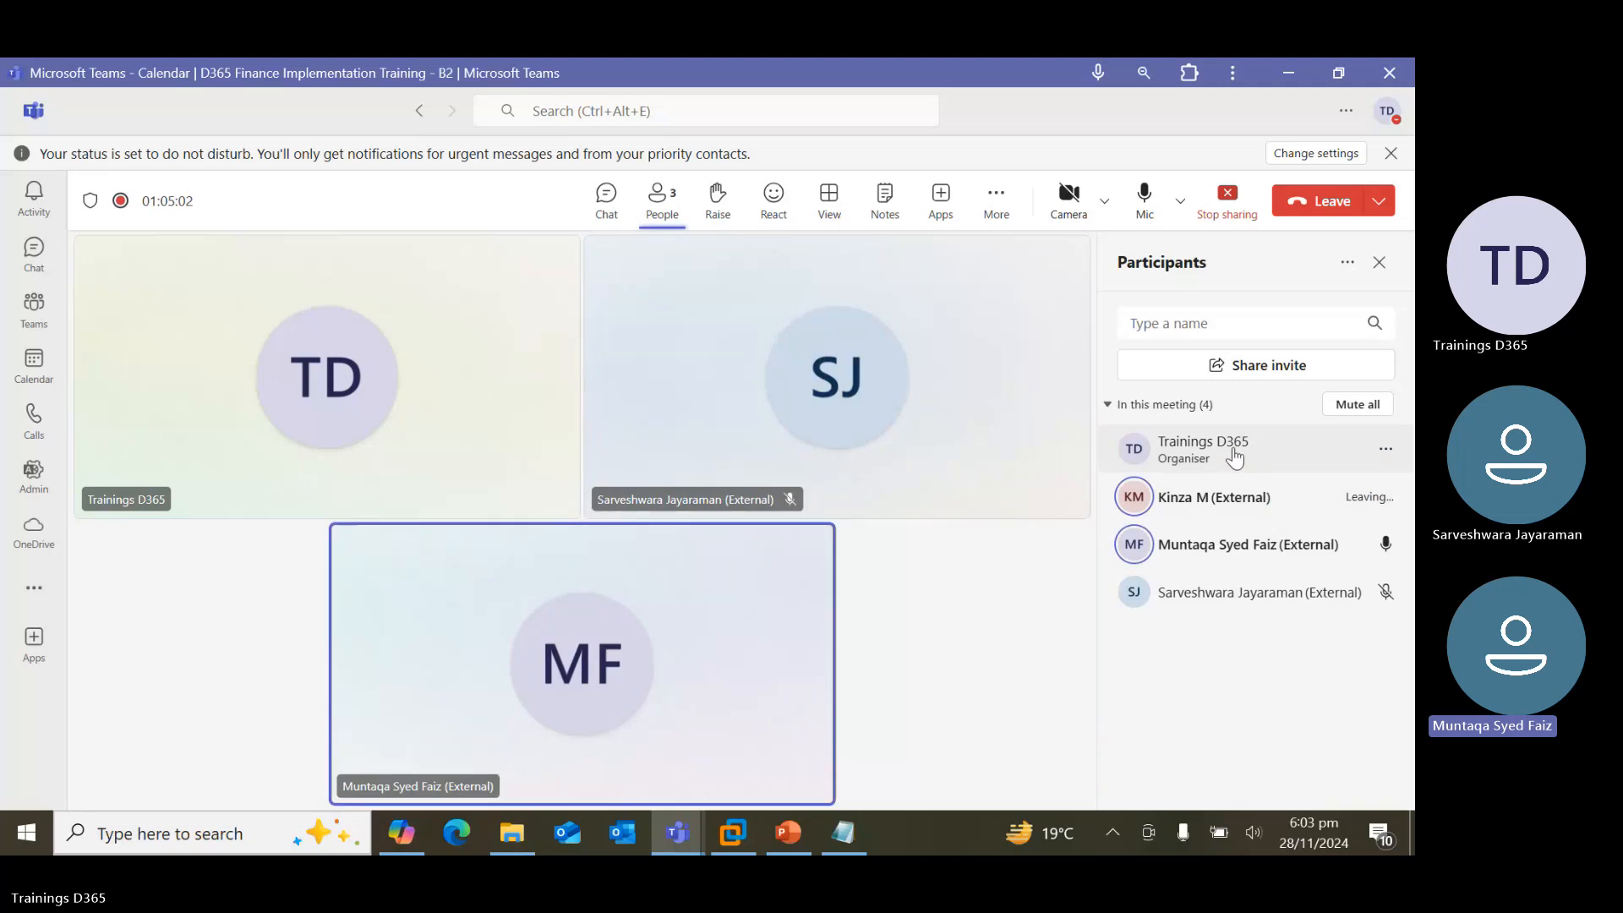
{"action": "left_click", "coordinate": [996, 203]}
{"action": "mouse_move", "coordinate": [1023, 256]}
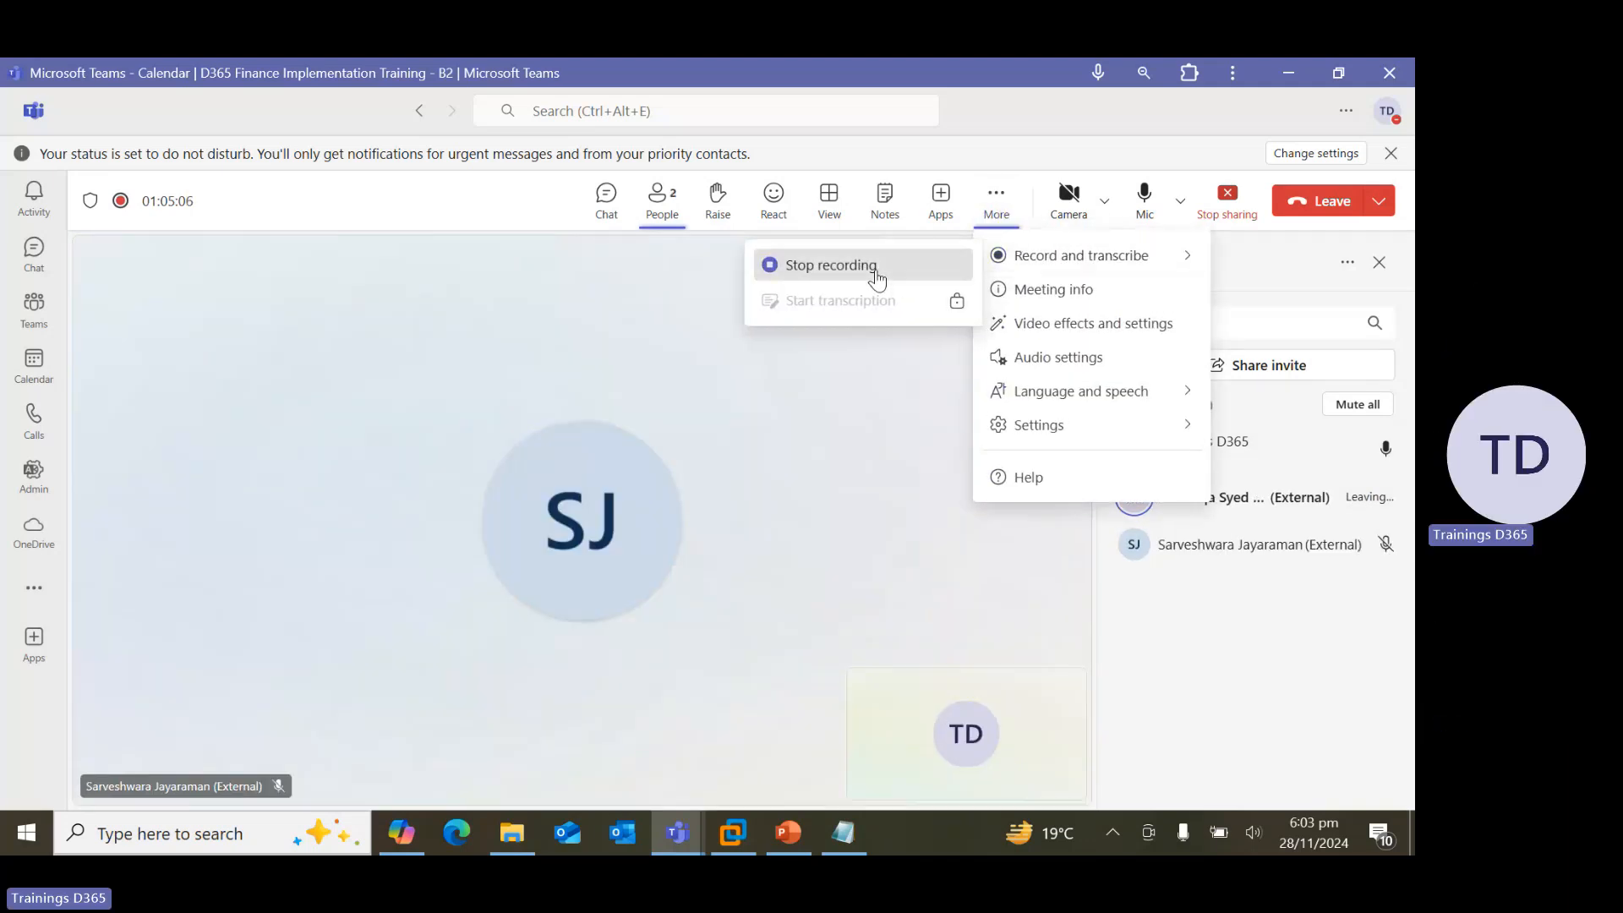
{"action": "left_click", "coordinate": [876, 271]}
{"action": "left_click", "coordinate": [837, 484]}
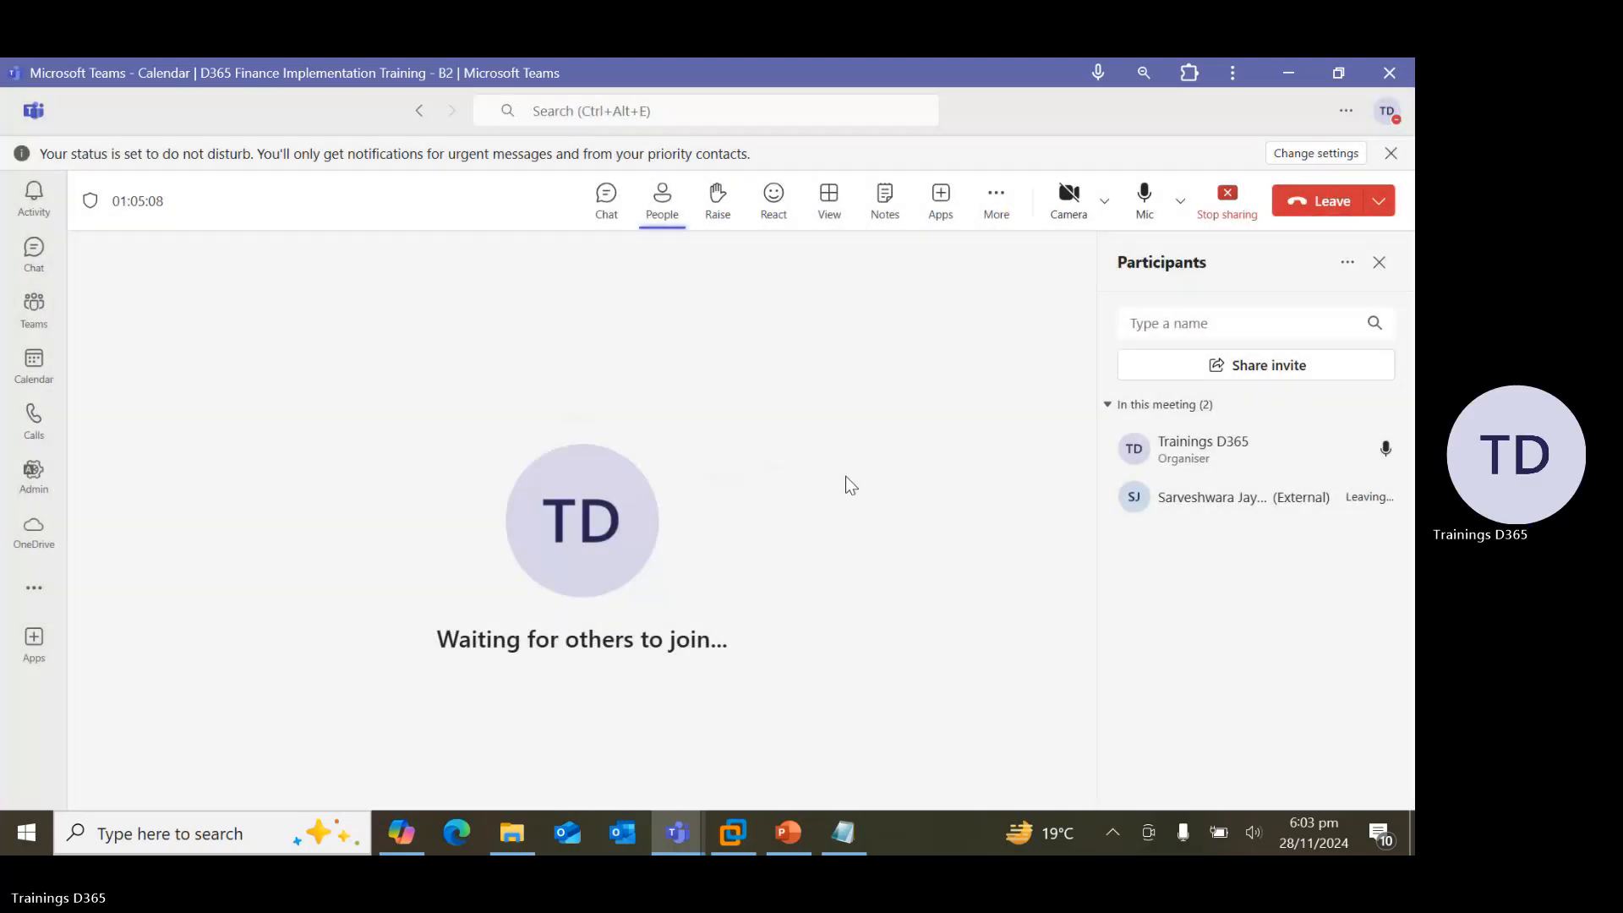